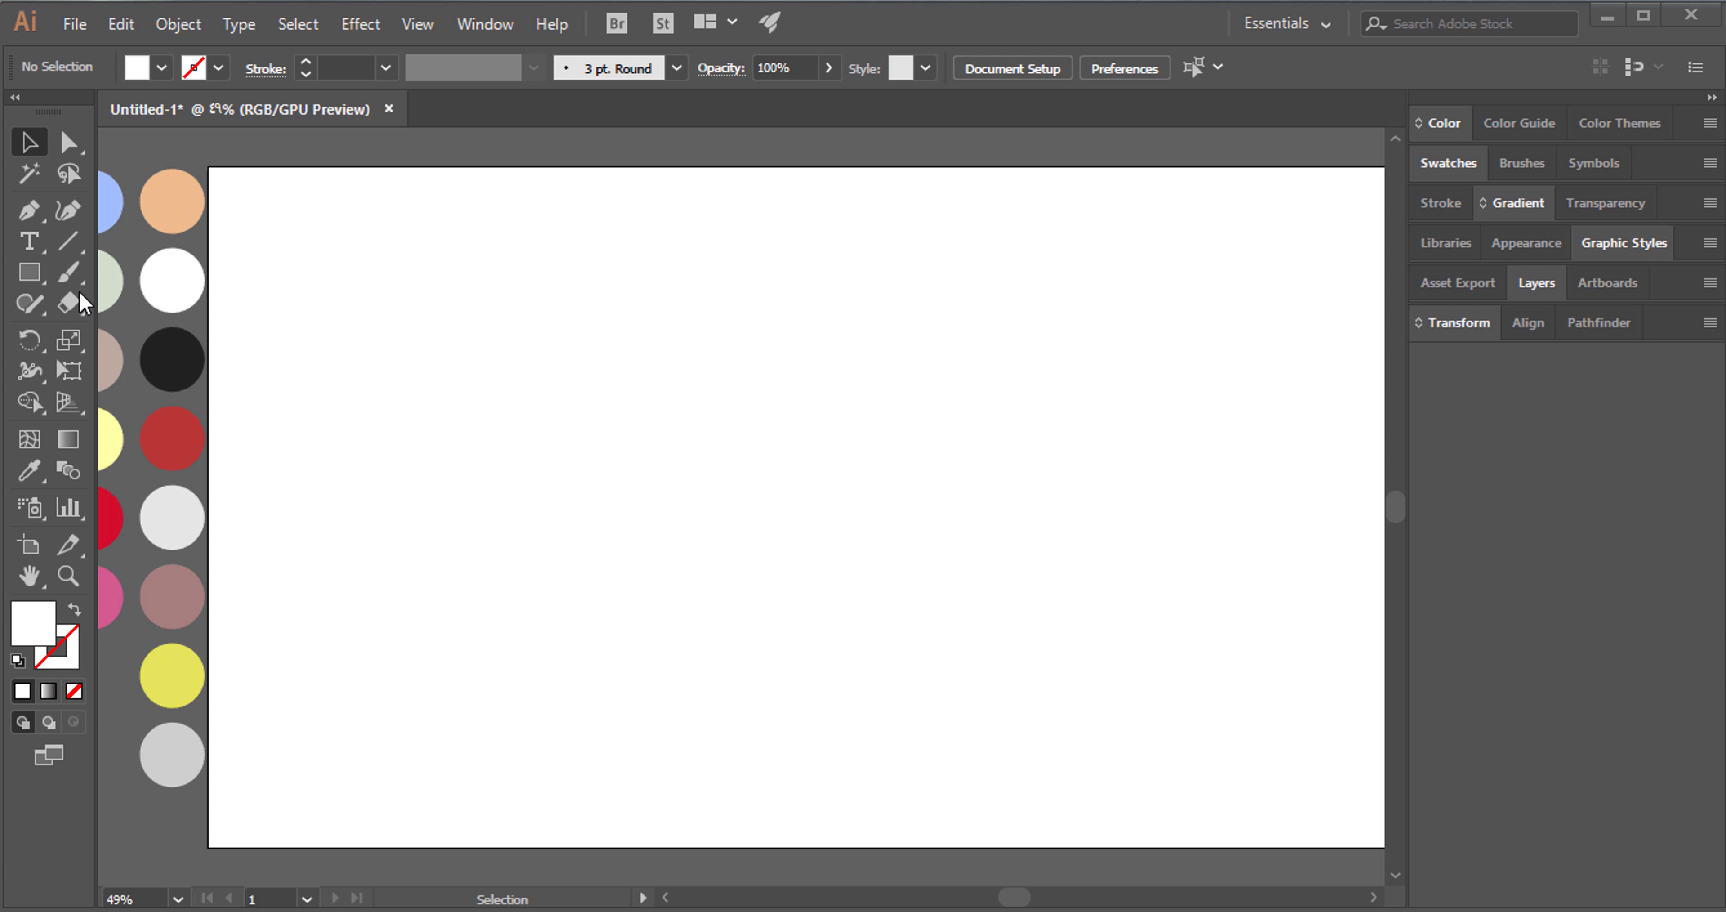
# Create a 1920 × 1080 pt rectangle covering the artboard.
pyautogui.click(29, 271)
pyautogui.click(207, 167)
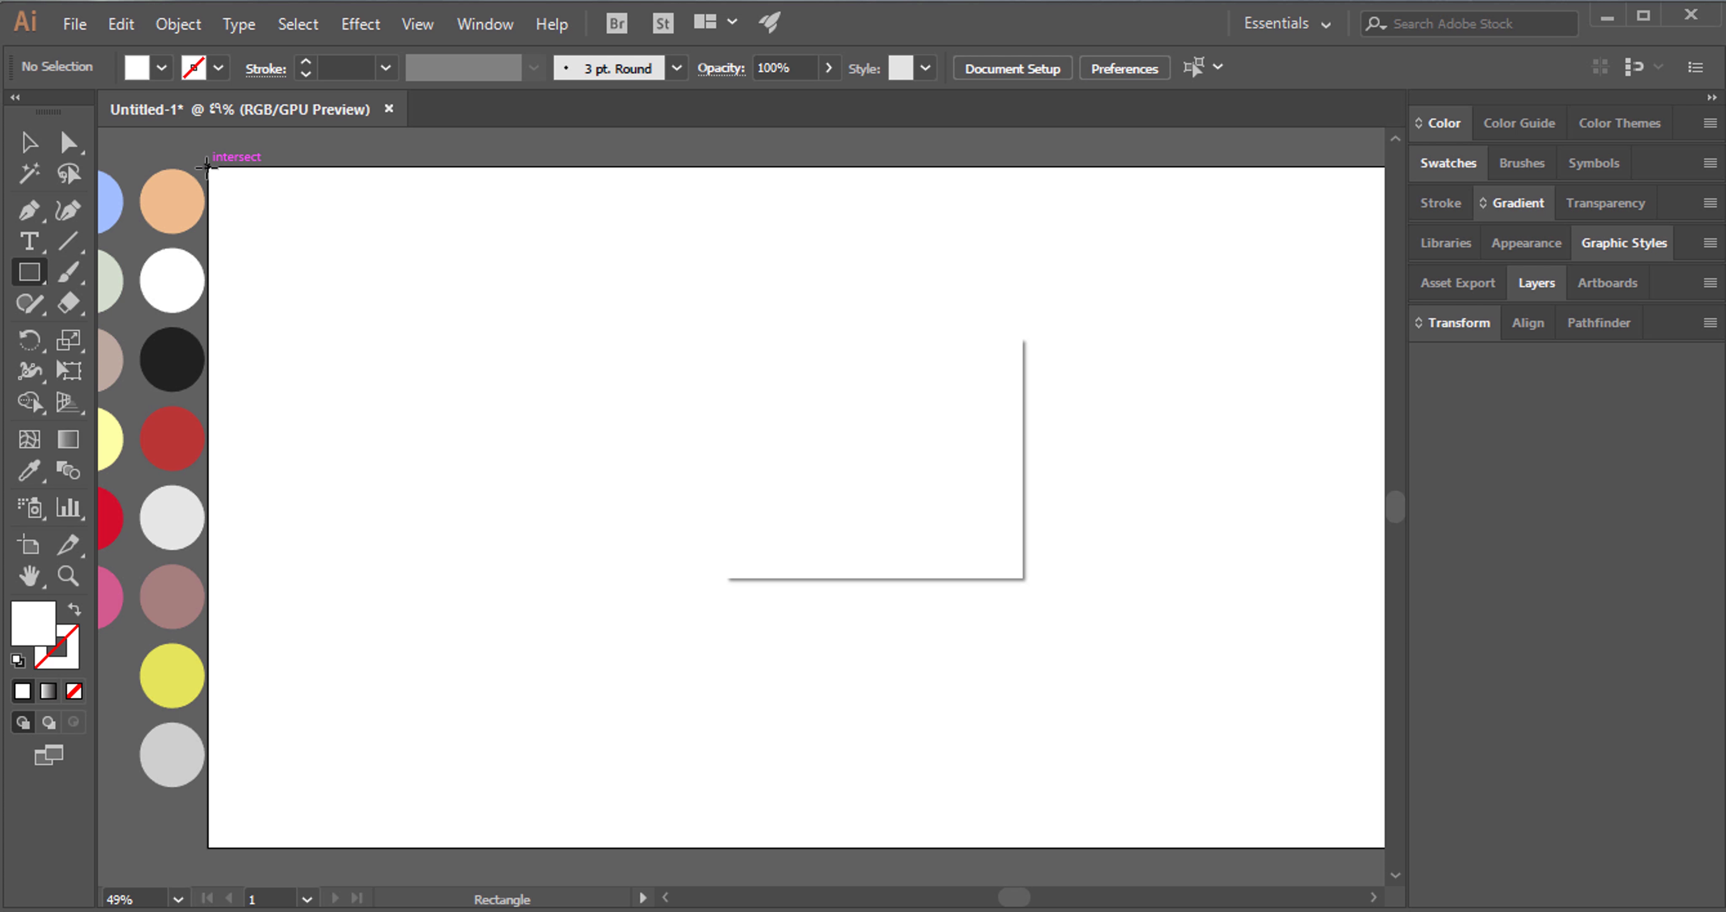
pyautogui.write('1920')
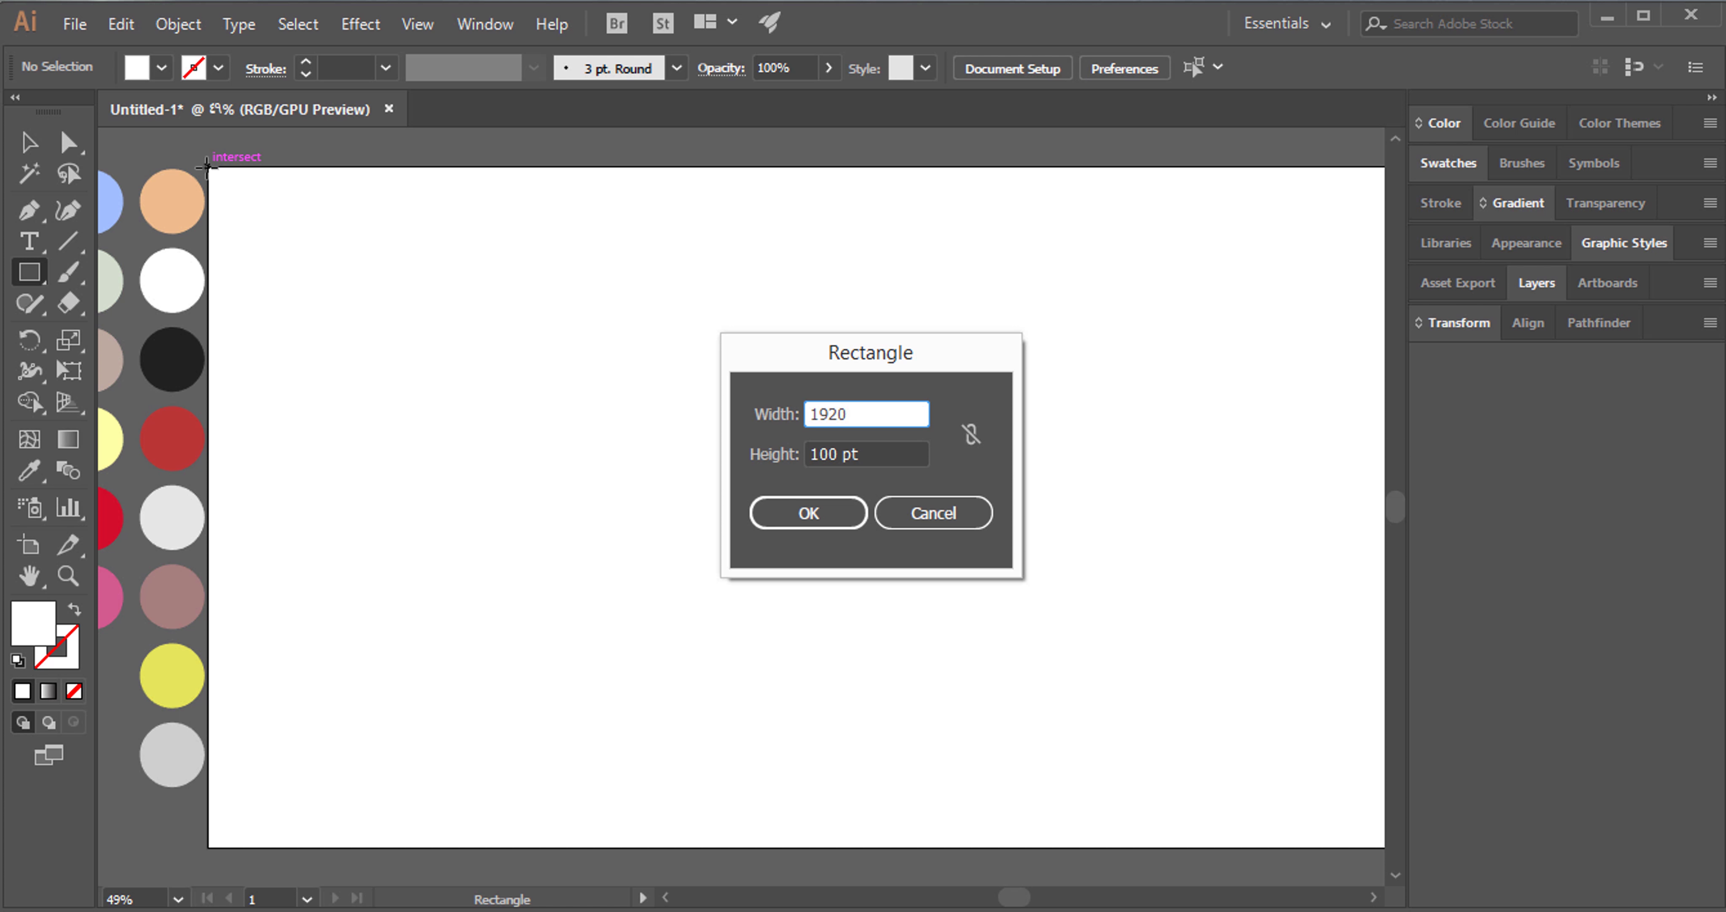
pyautogui.press('Tab')
pyautogui.write('1')
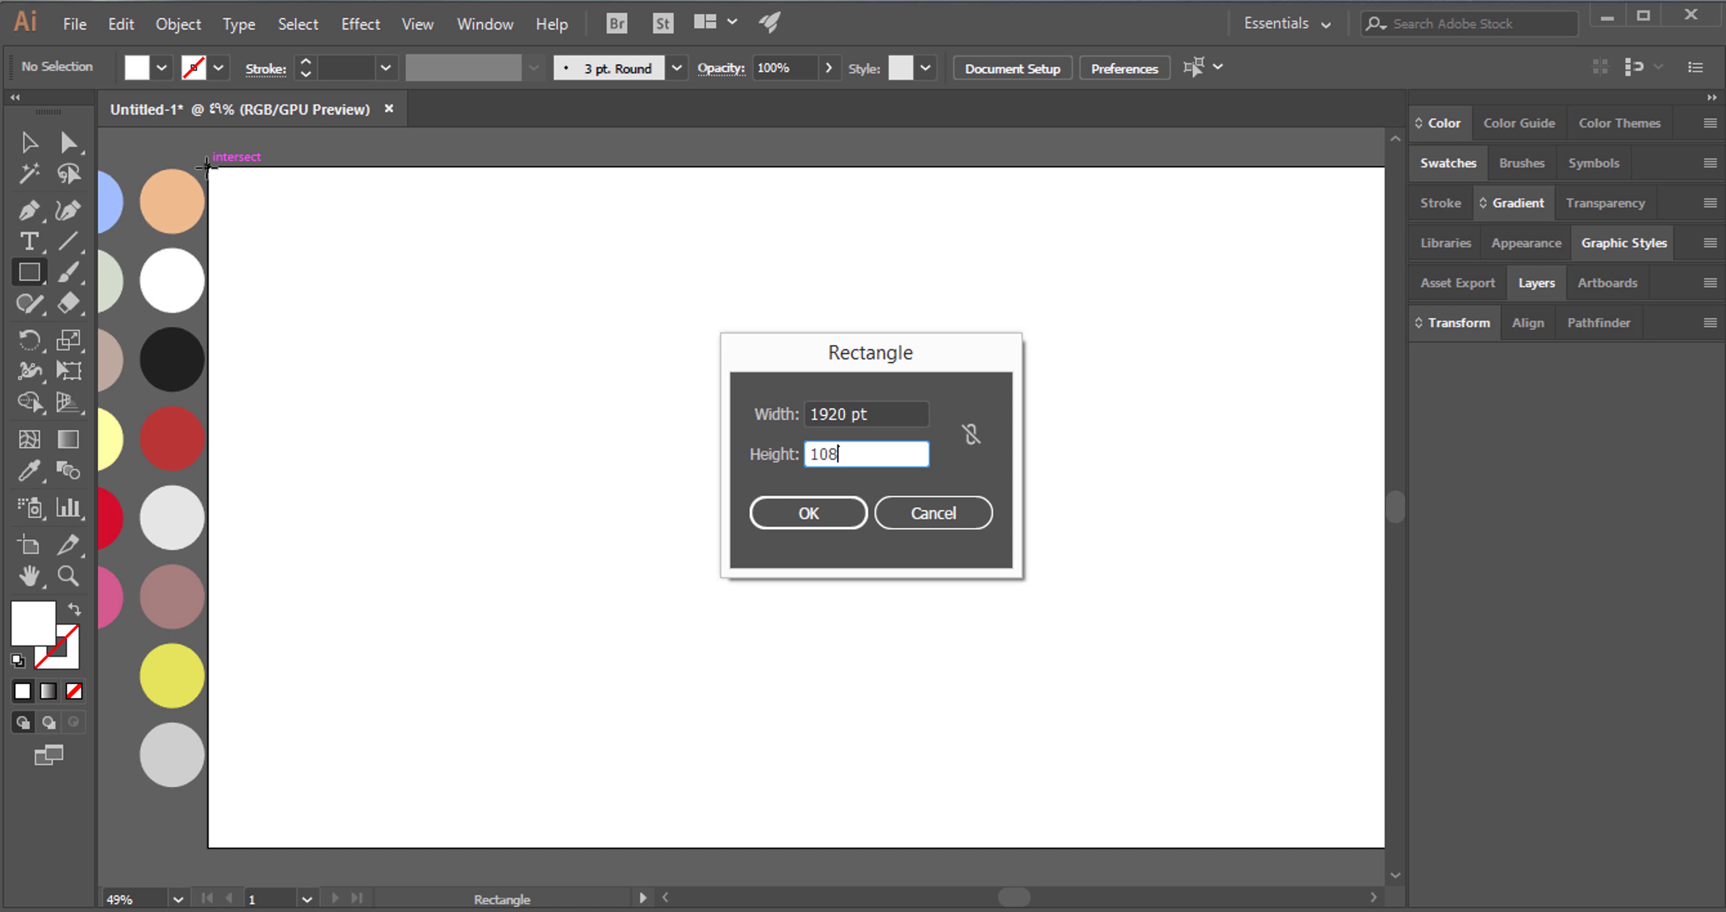
pyautogui.write('0')
pyautogui.press('Return')
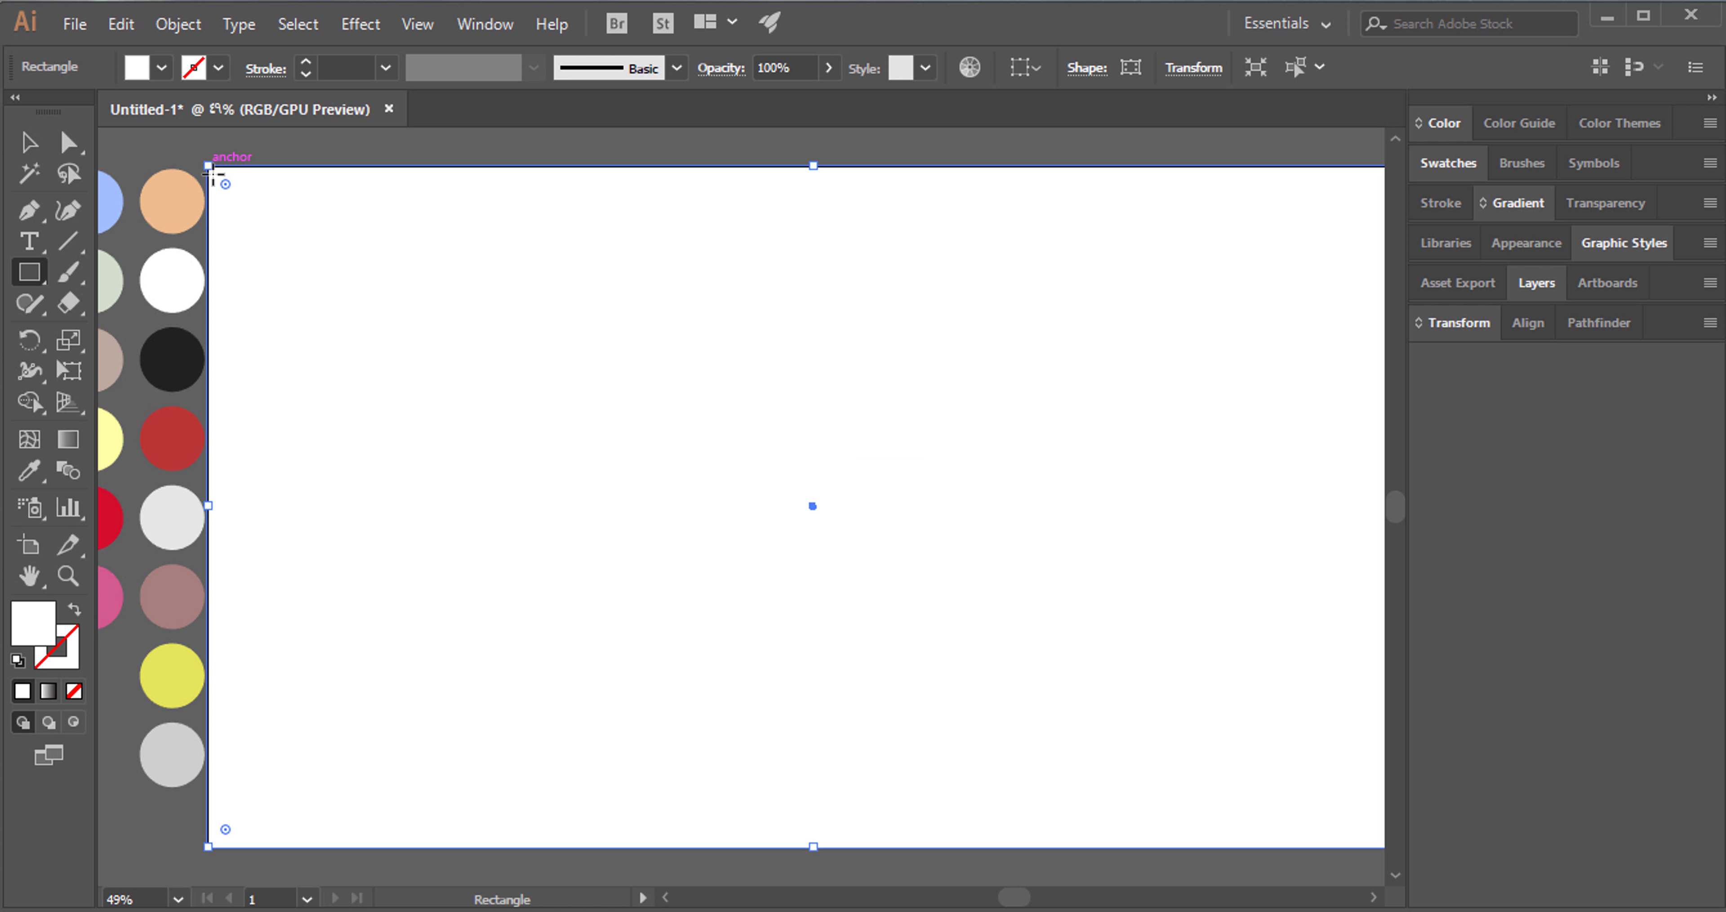
# Fill the background rectangle with peach sampled from the swatch circle, then deselect it.
pyautogui.press('i')
pyautogui.click(172, 201)
pyautogui.click(29, 173)
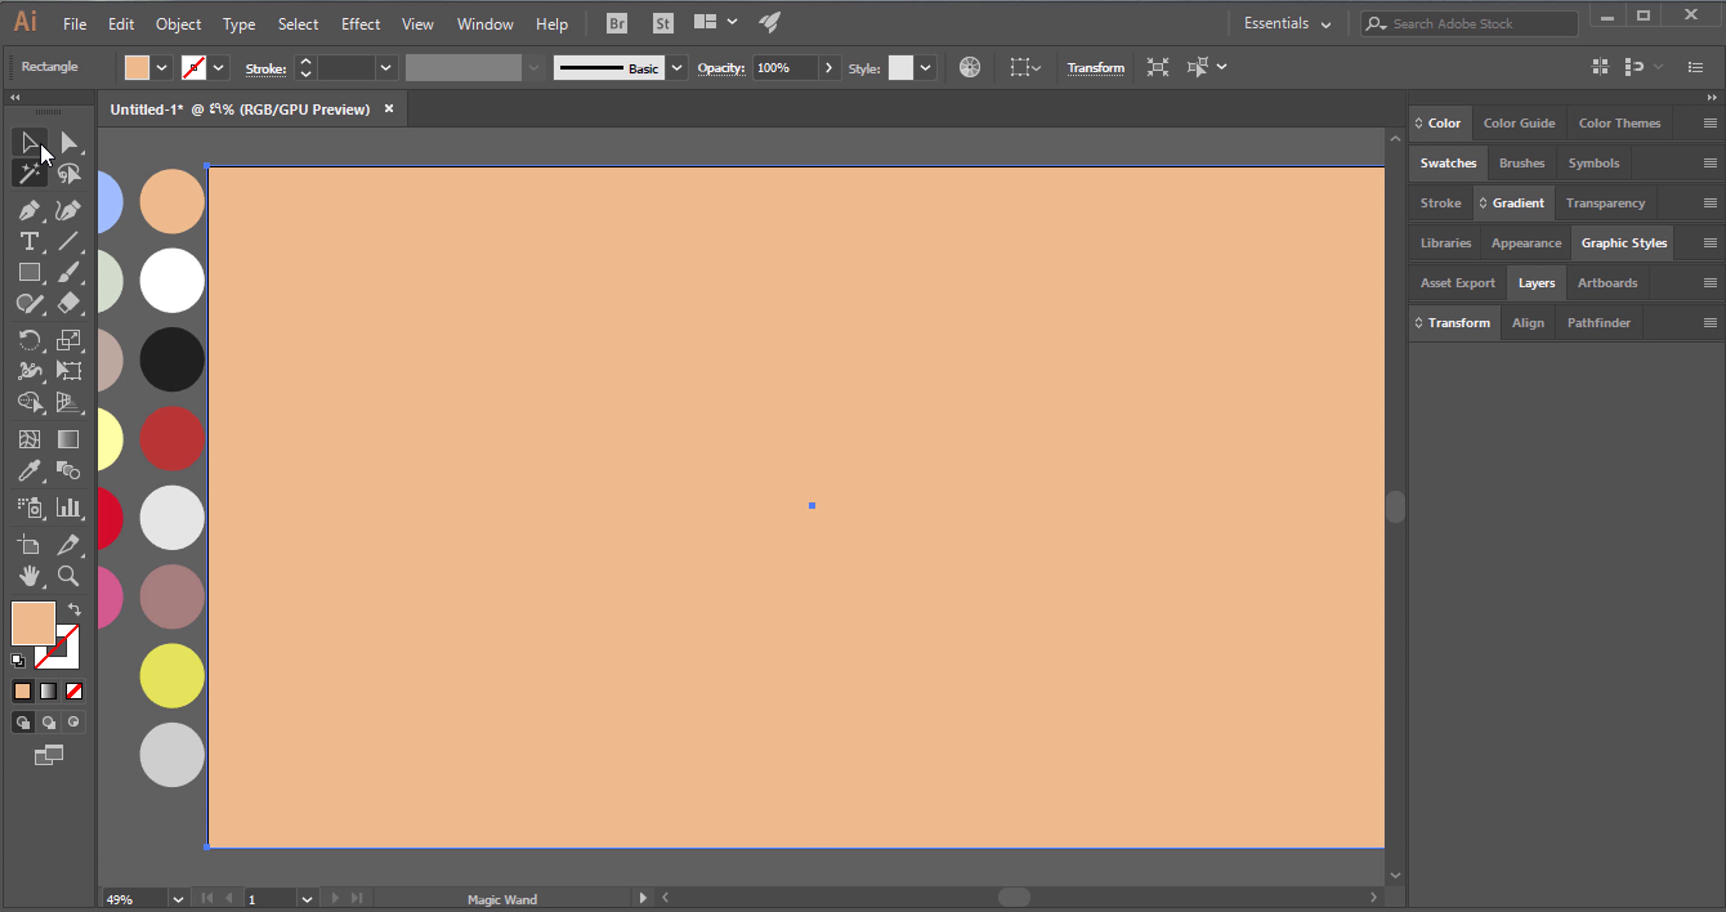
pyautogui.click(42, 145)
pyautogui.click(444, 160)
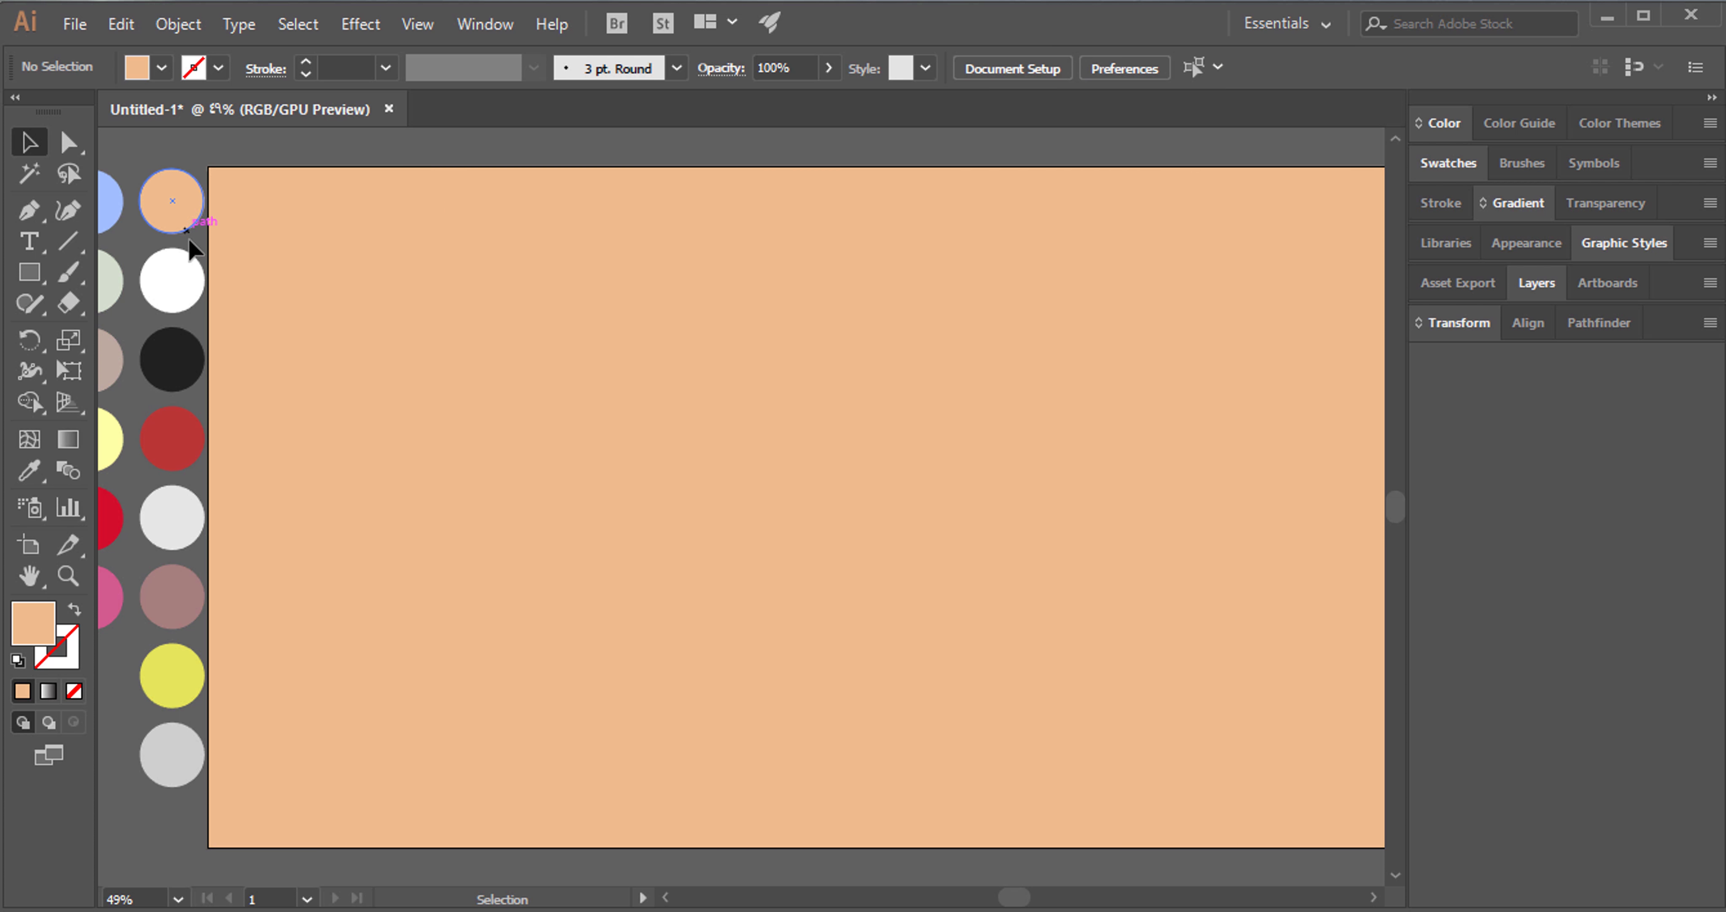
pyautogui.click(29, 272)
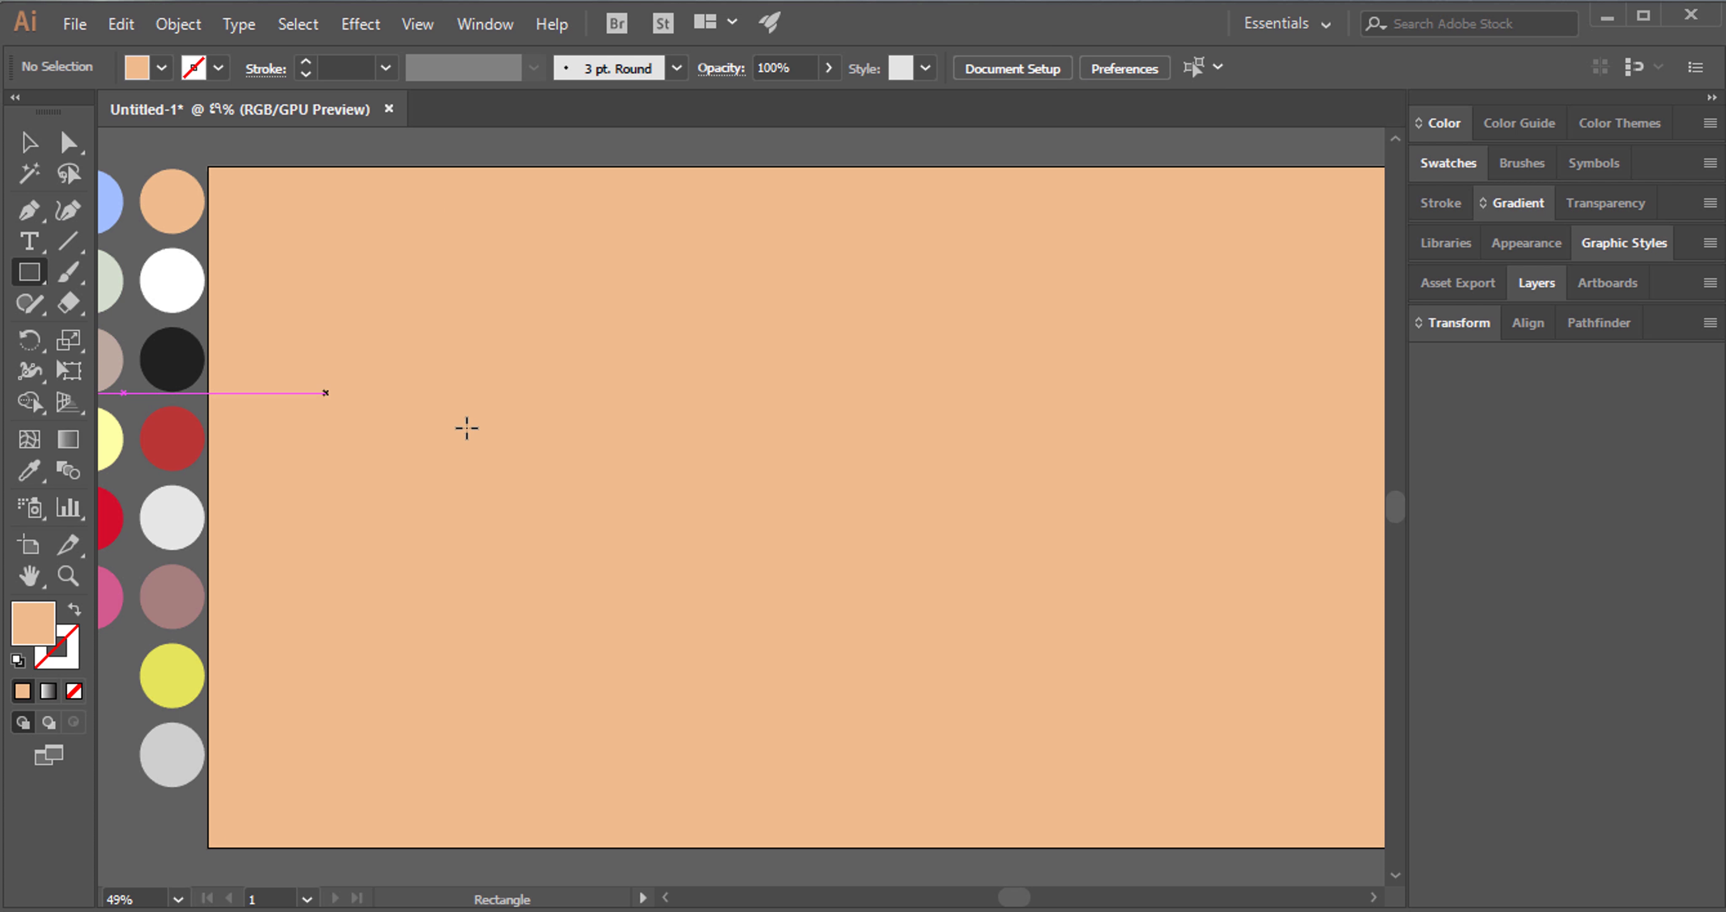
# Create a 700 × 50 pt rectangle for the desk bar.
pyautogui.click(498, 452)
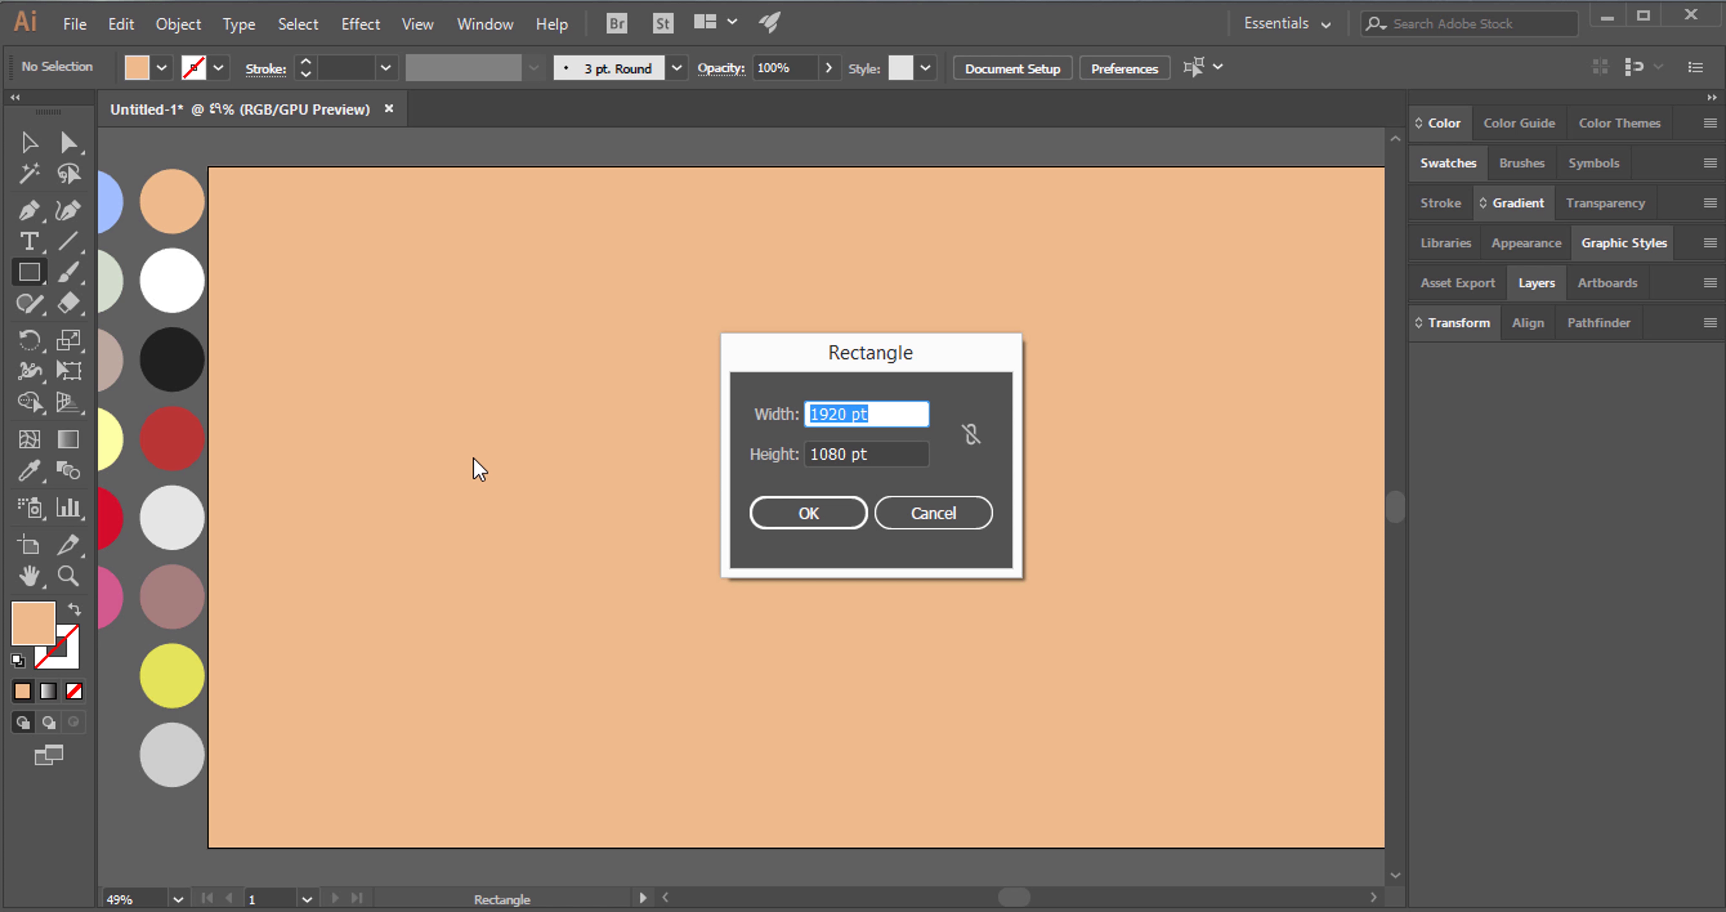
pyautogui.write('700')
pyautogui.press('Tab')
pyautogui.write('50')
pyautogui.press('Return')
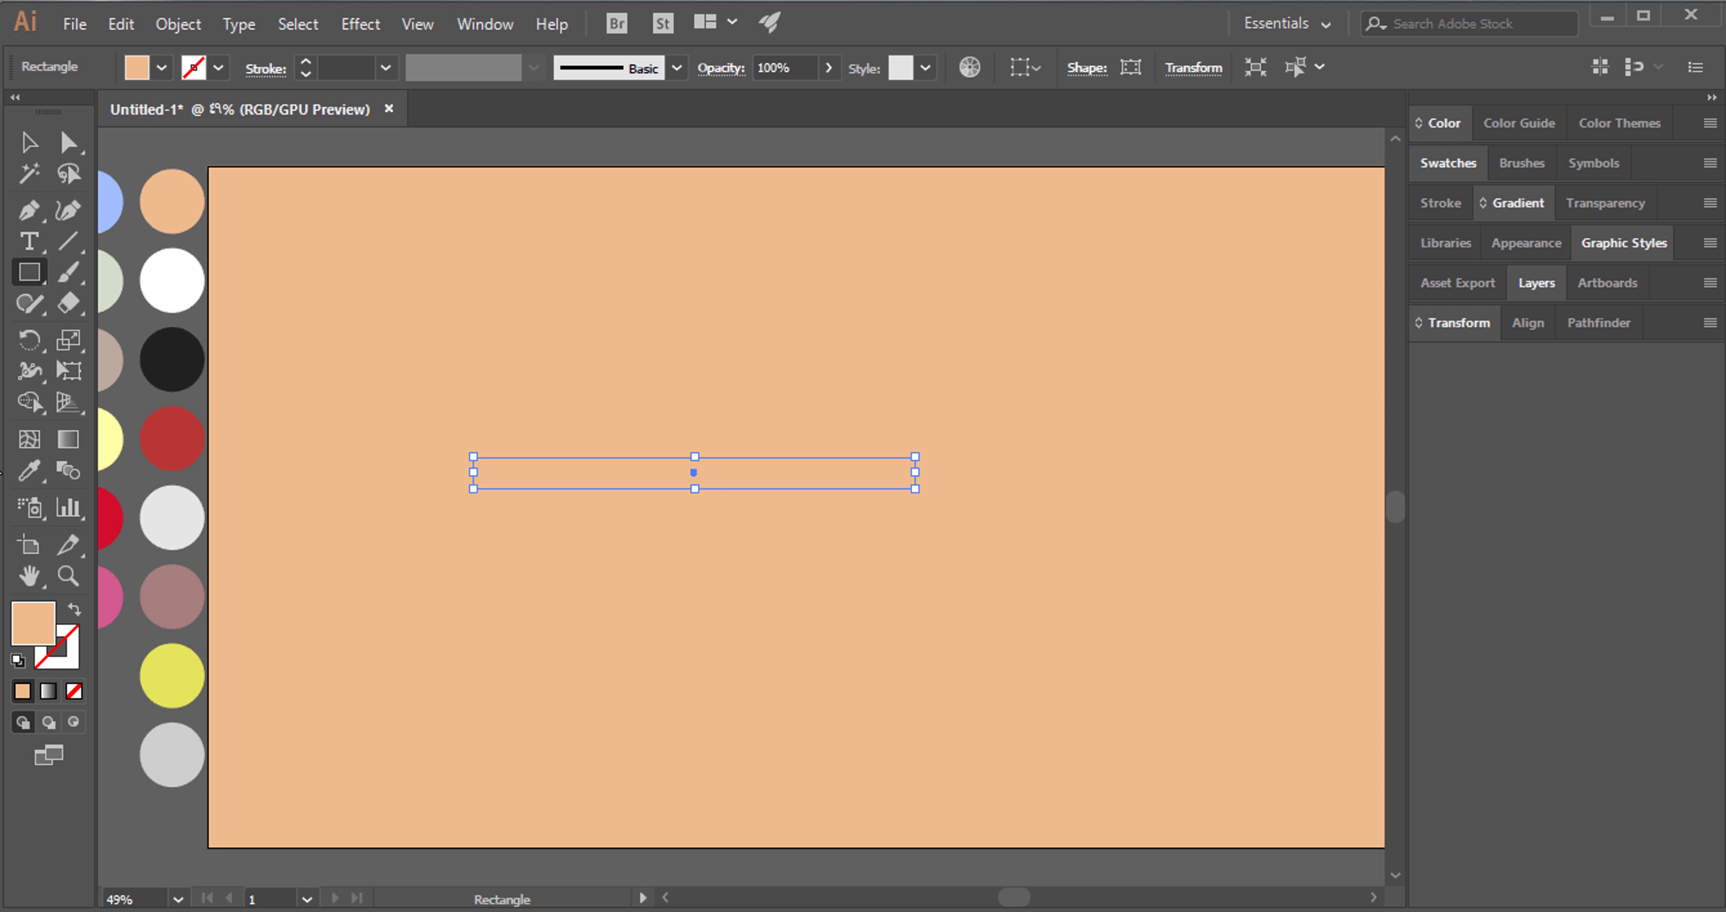
# Fill the bar white from the white circle and move it to the lower left.
pyautogui.press('i')
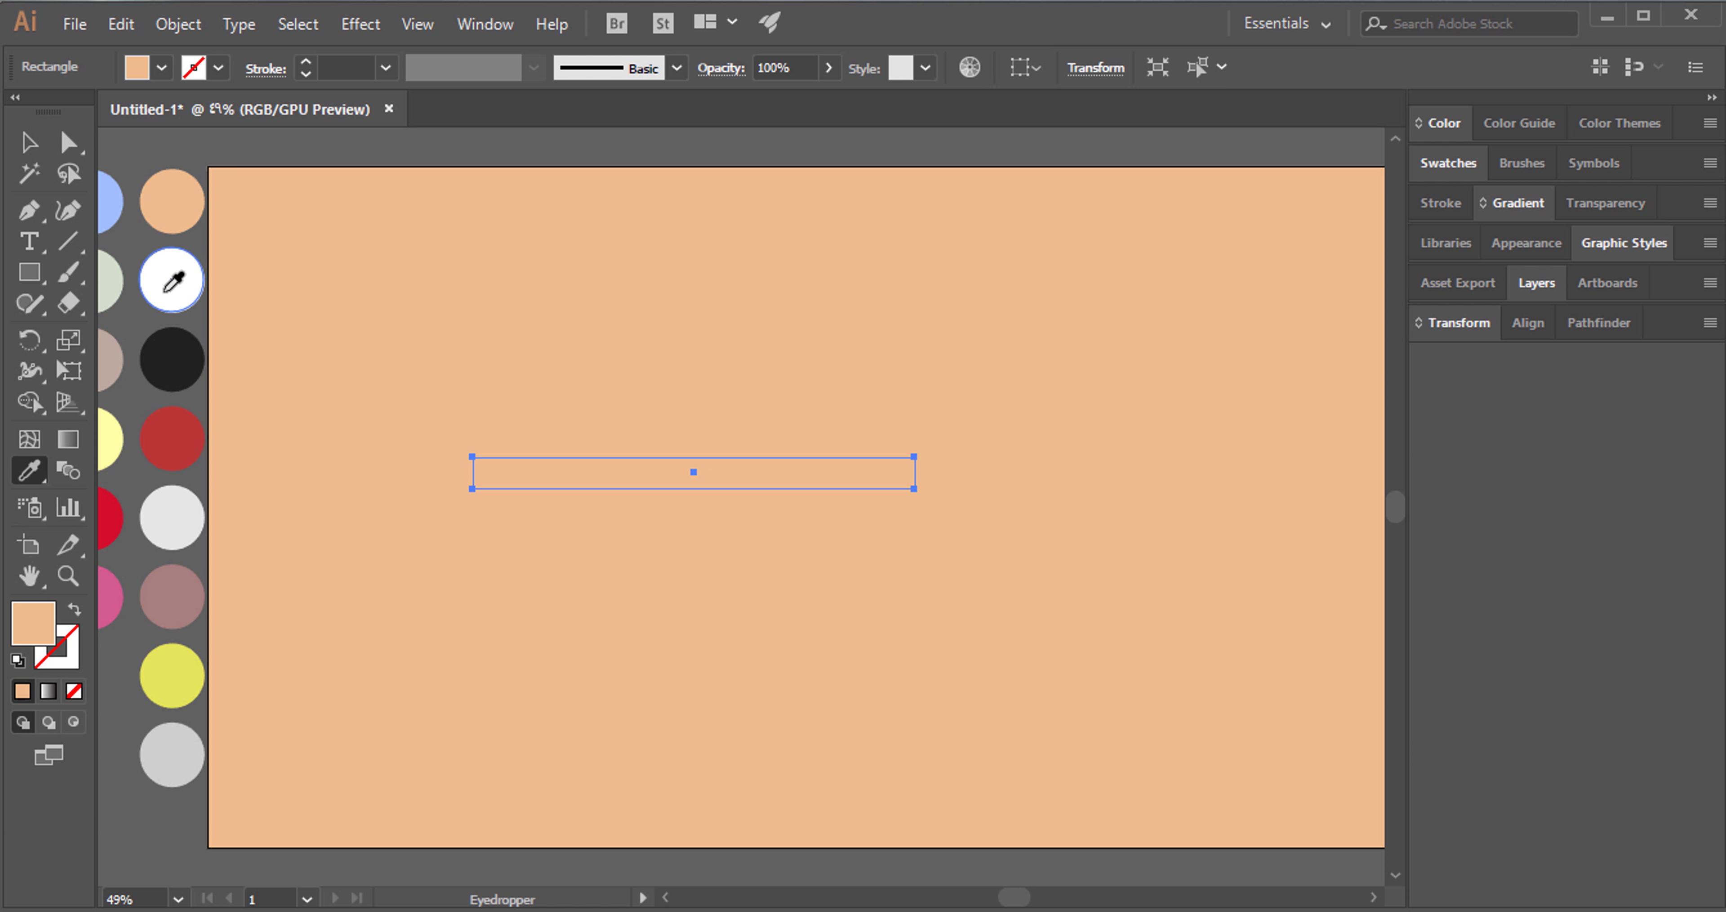
pyautogui.click(173, 281)
pyautogui.click(29, 142)
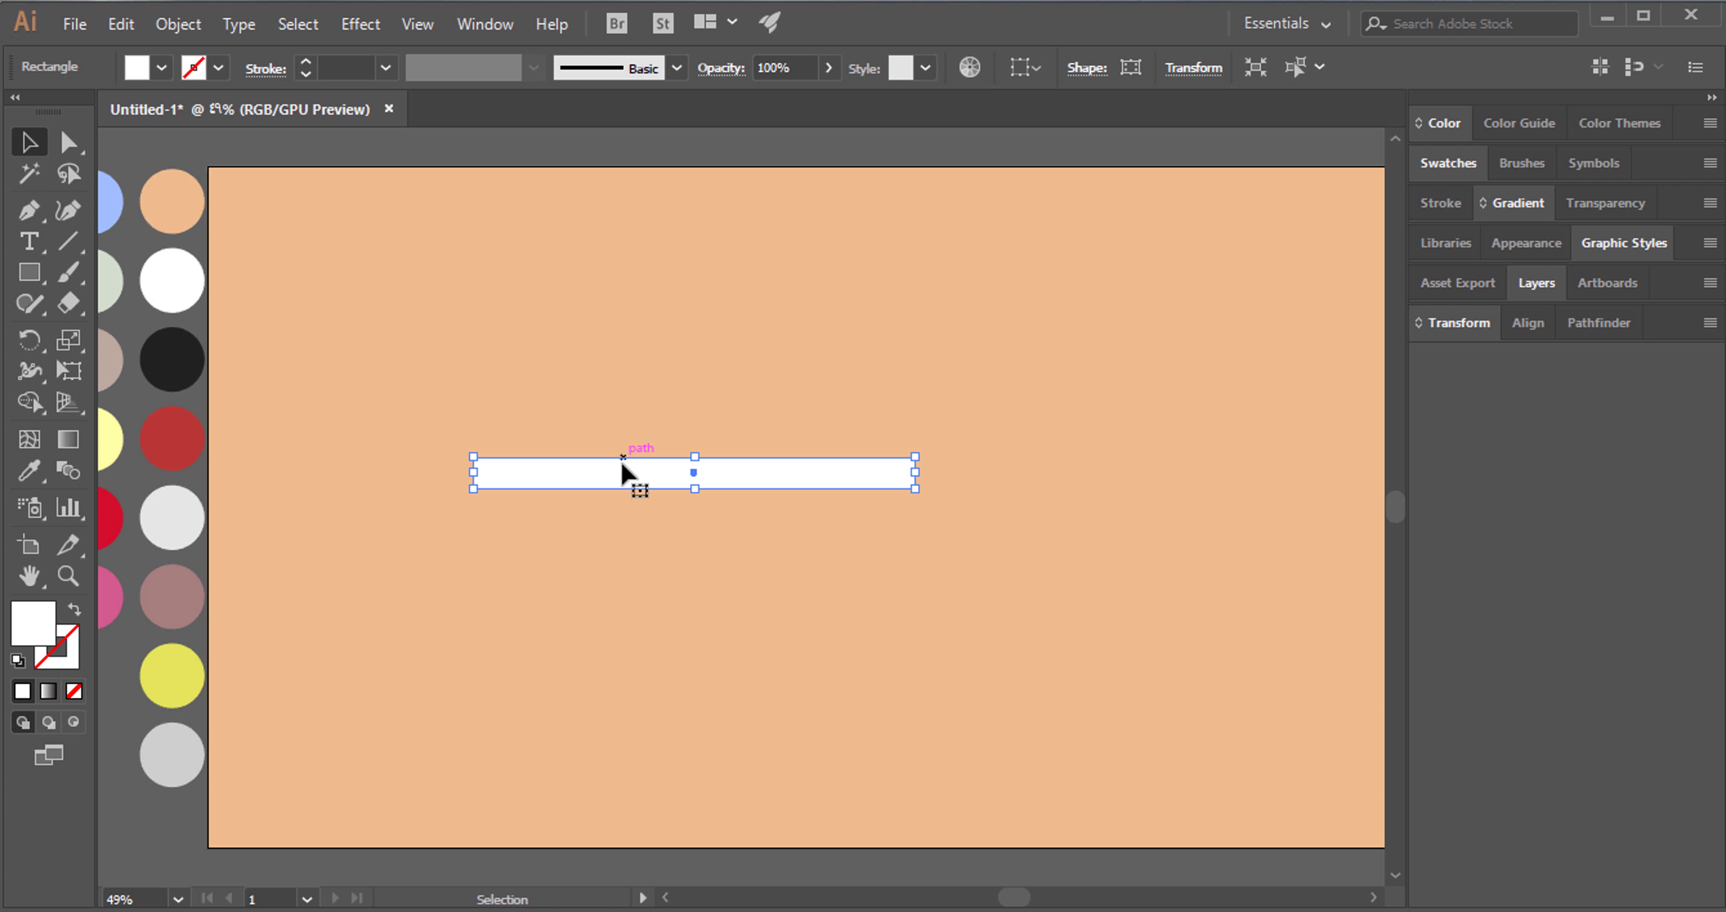
pyautogui.moveTo(623, 463); pyautogui.dragTo(426, 599)
# Lock the peach background rectangle in the Layers panel under Layer 1.
pyautogui.click(482, 499)
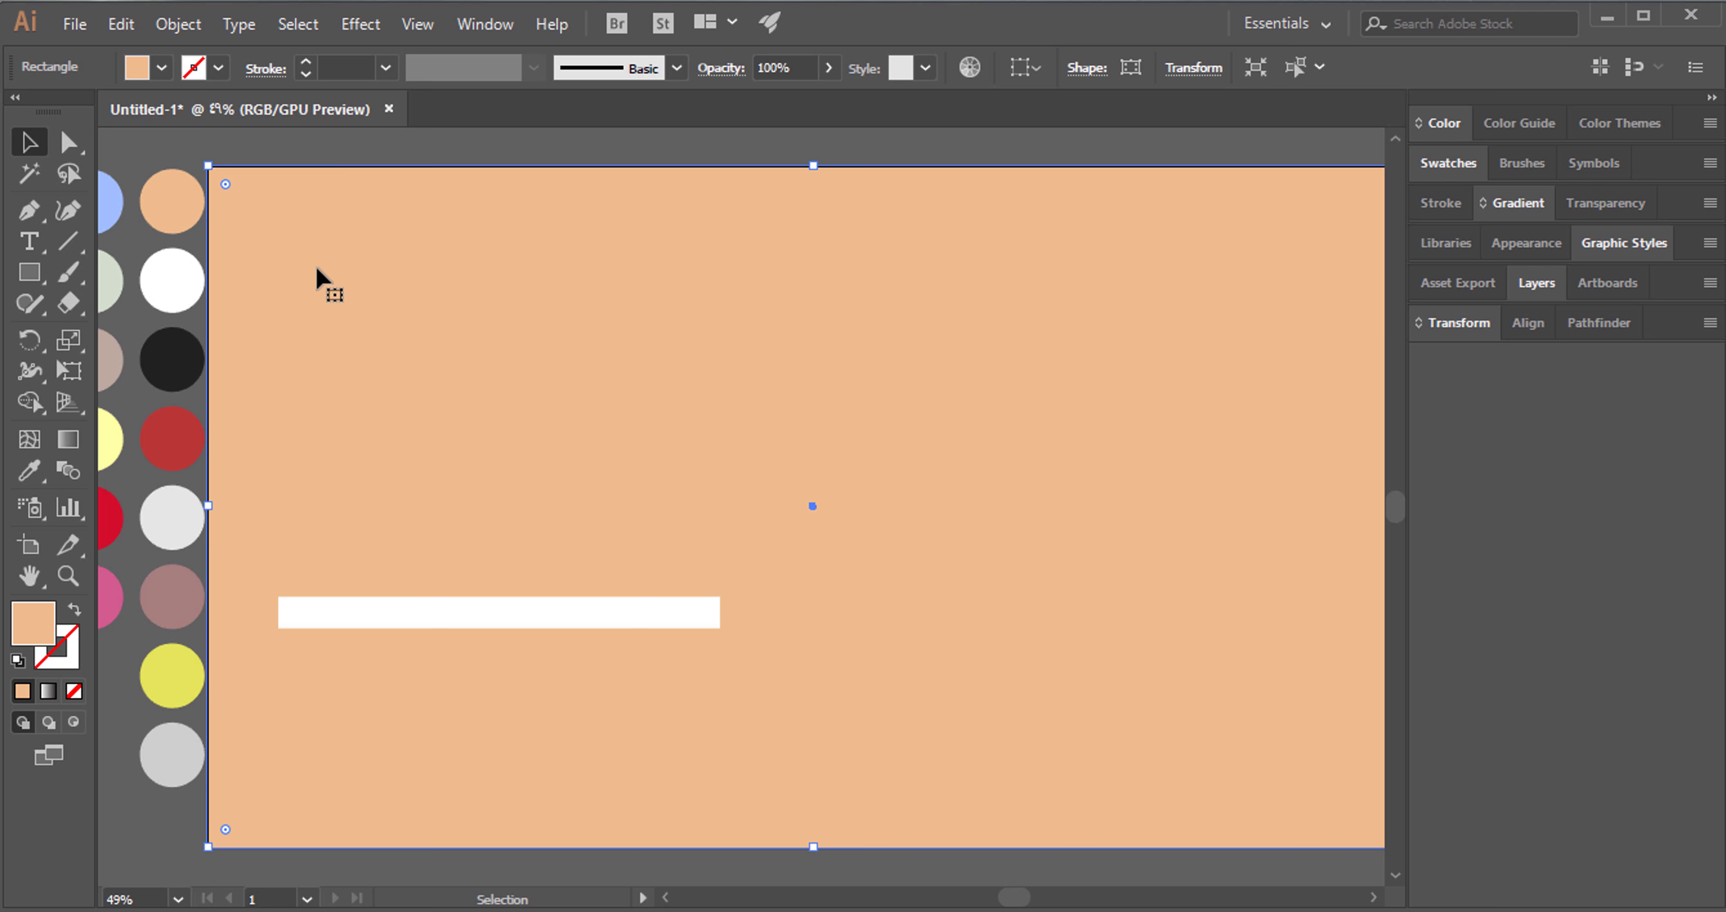
pyautogui.click(346, 158)
pyautogui.click(1541, 285)
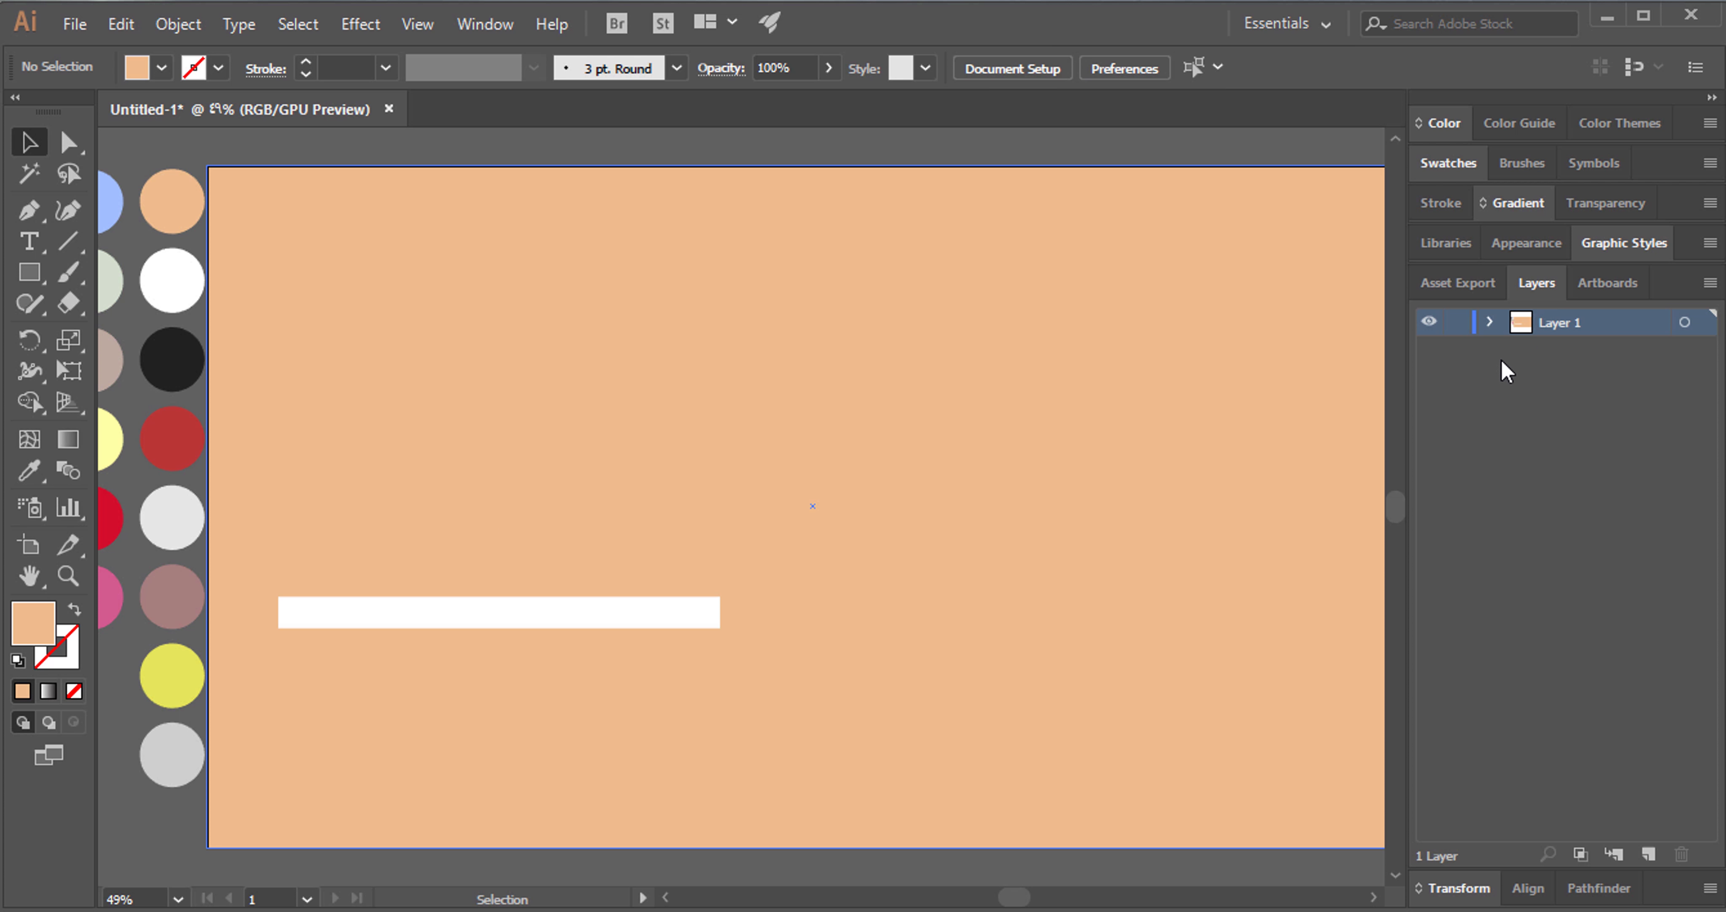
pyautogui.click(1489, 322)
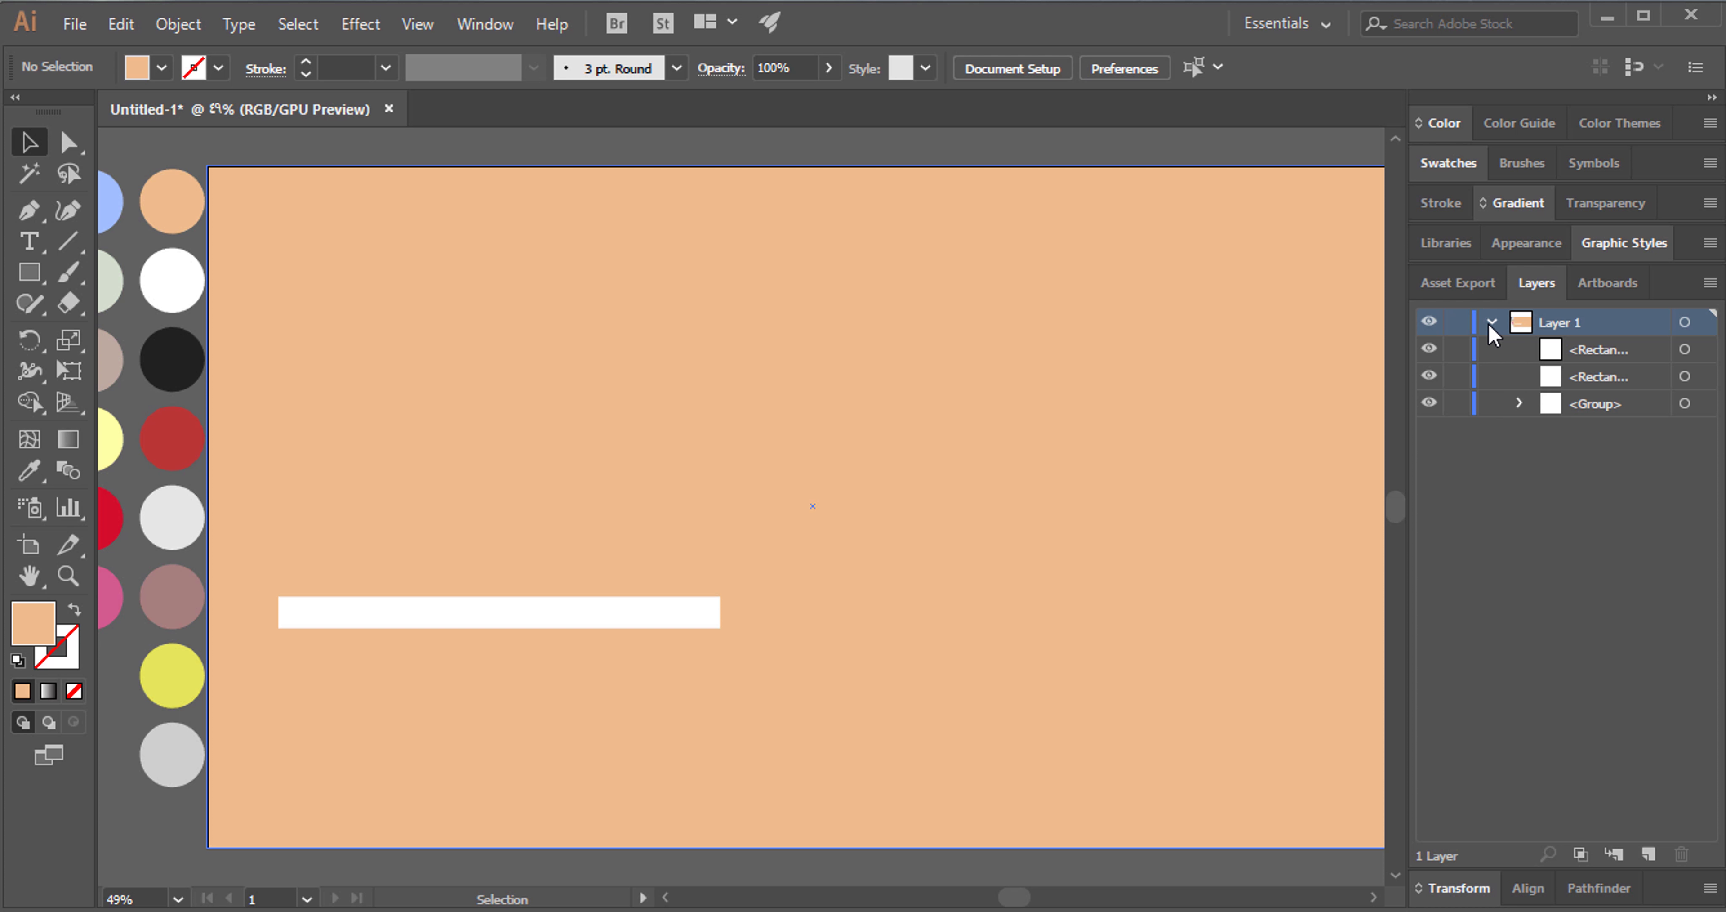
pyautogui.click(1457, 376)
# Create a 280 × 350 pt rectangle for the drawer unit.
pyautogui.click(29, 272)
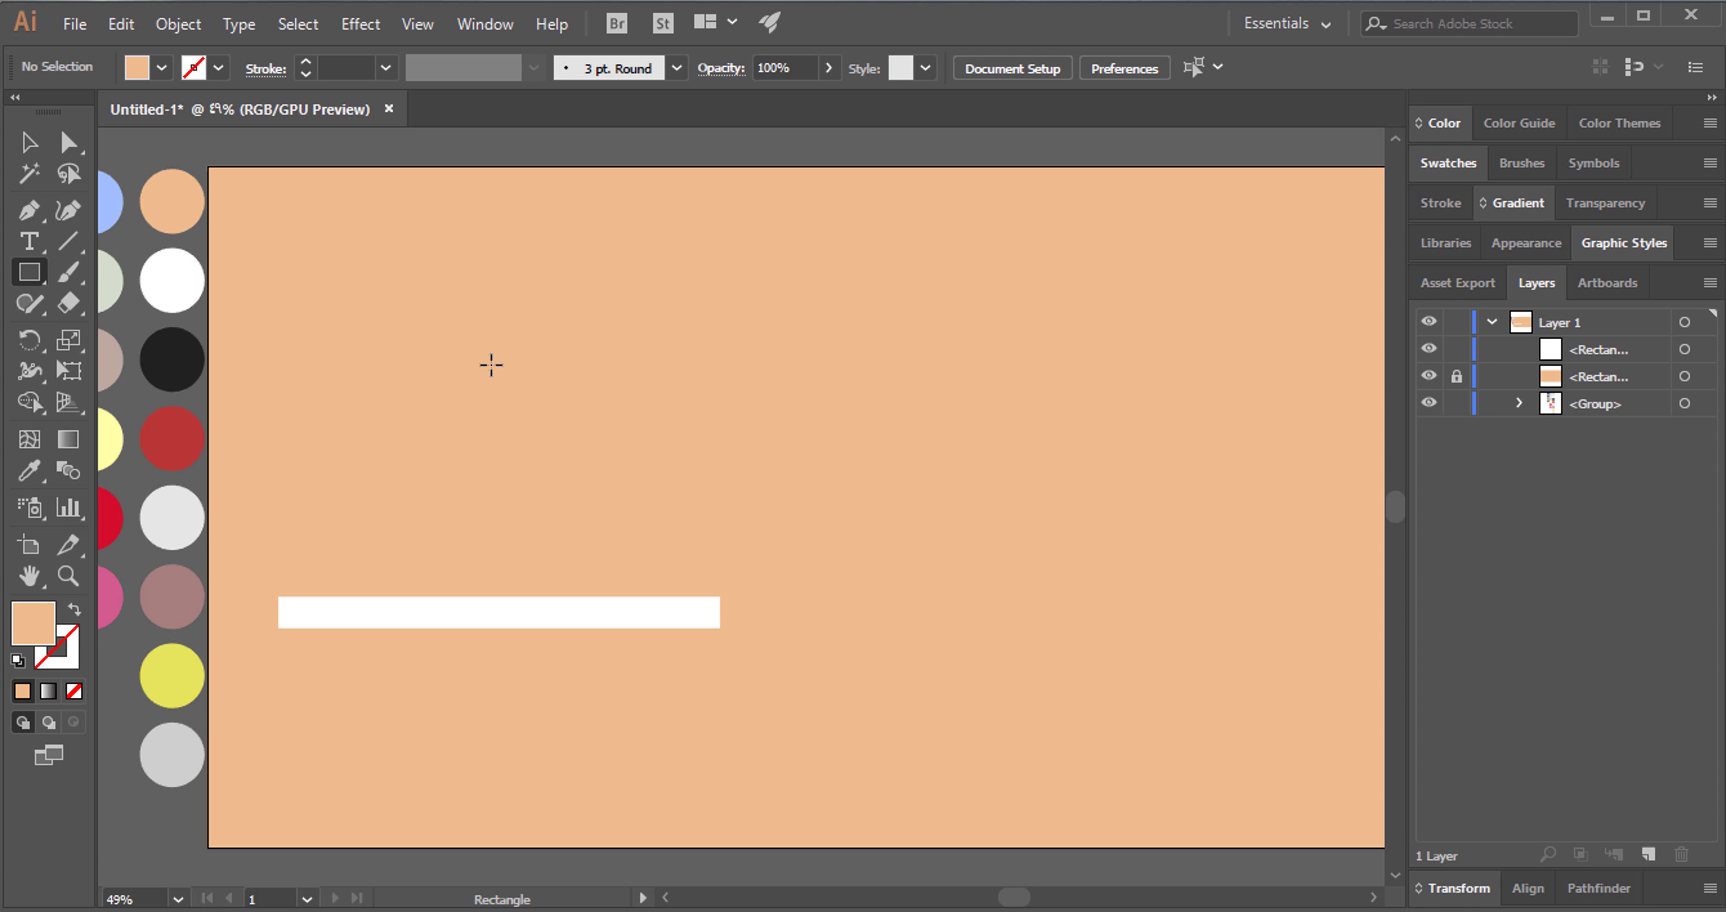
pyautogui.click(491, 365)
pyautogui.write('280')
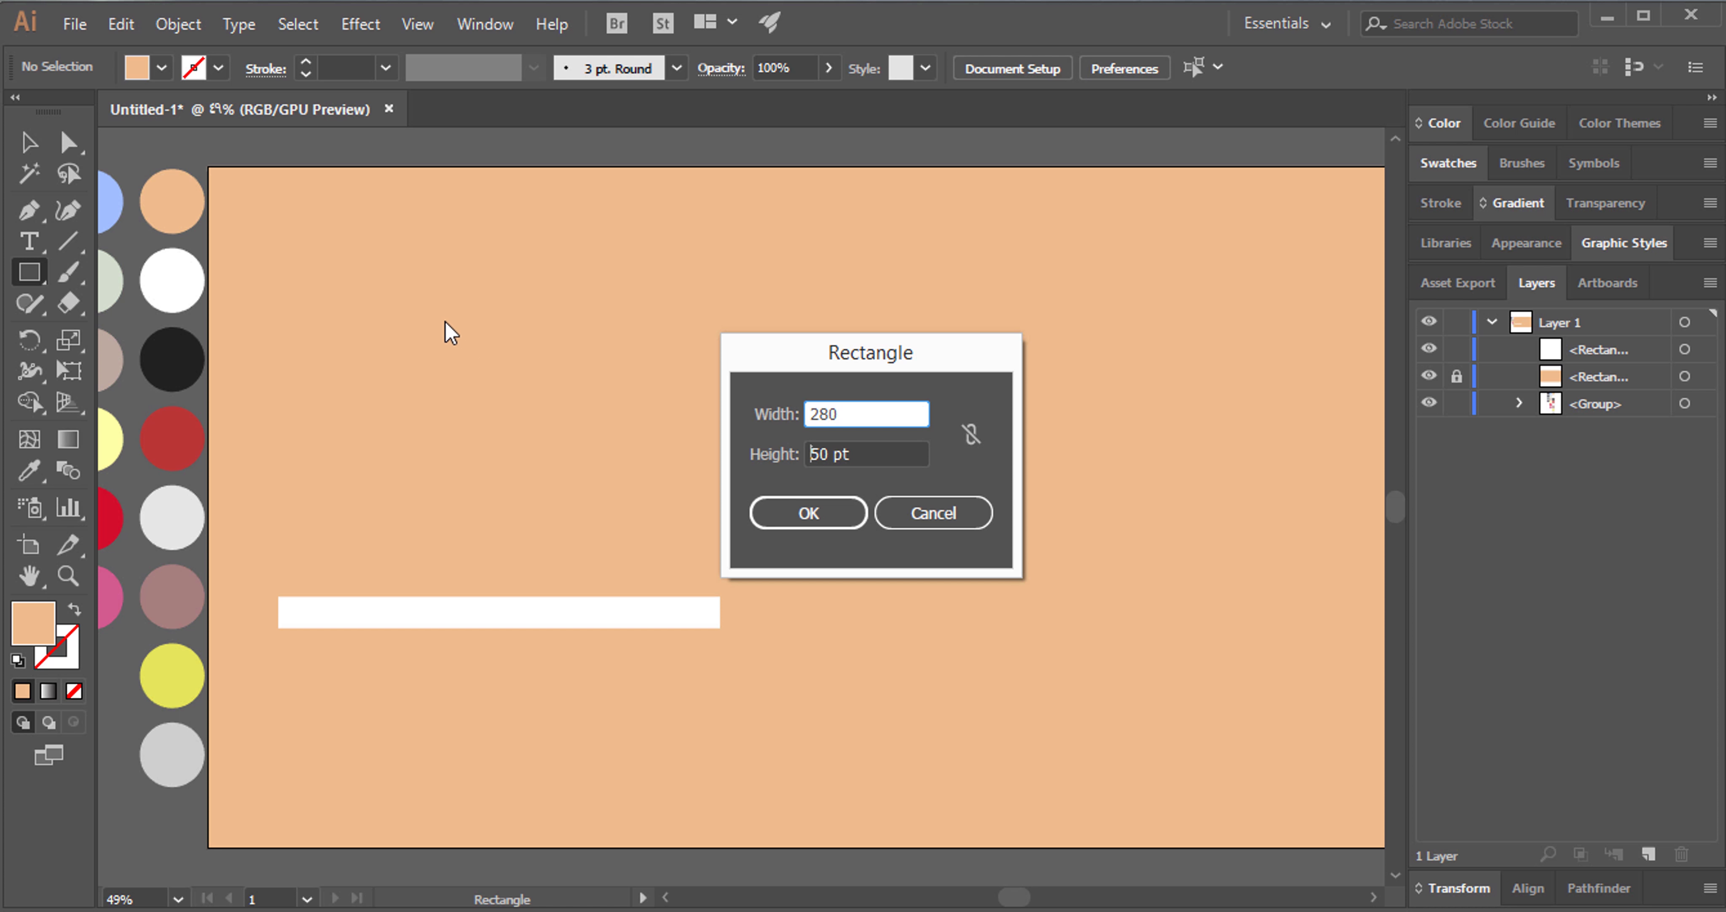
pyautogui.press('Tab')
pyautogui.write('3')
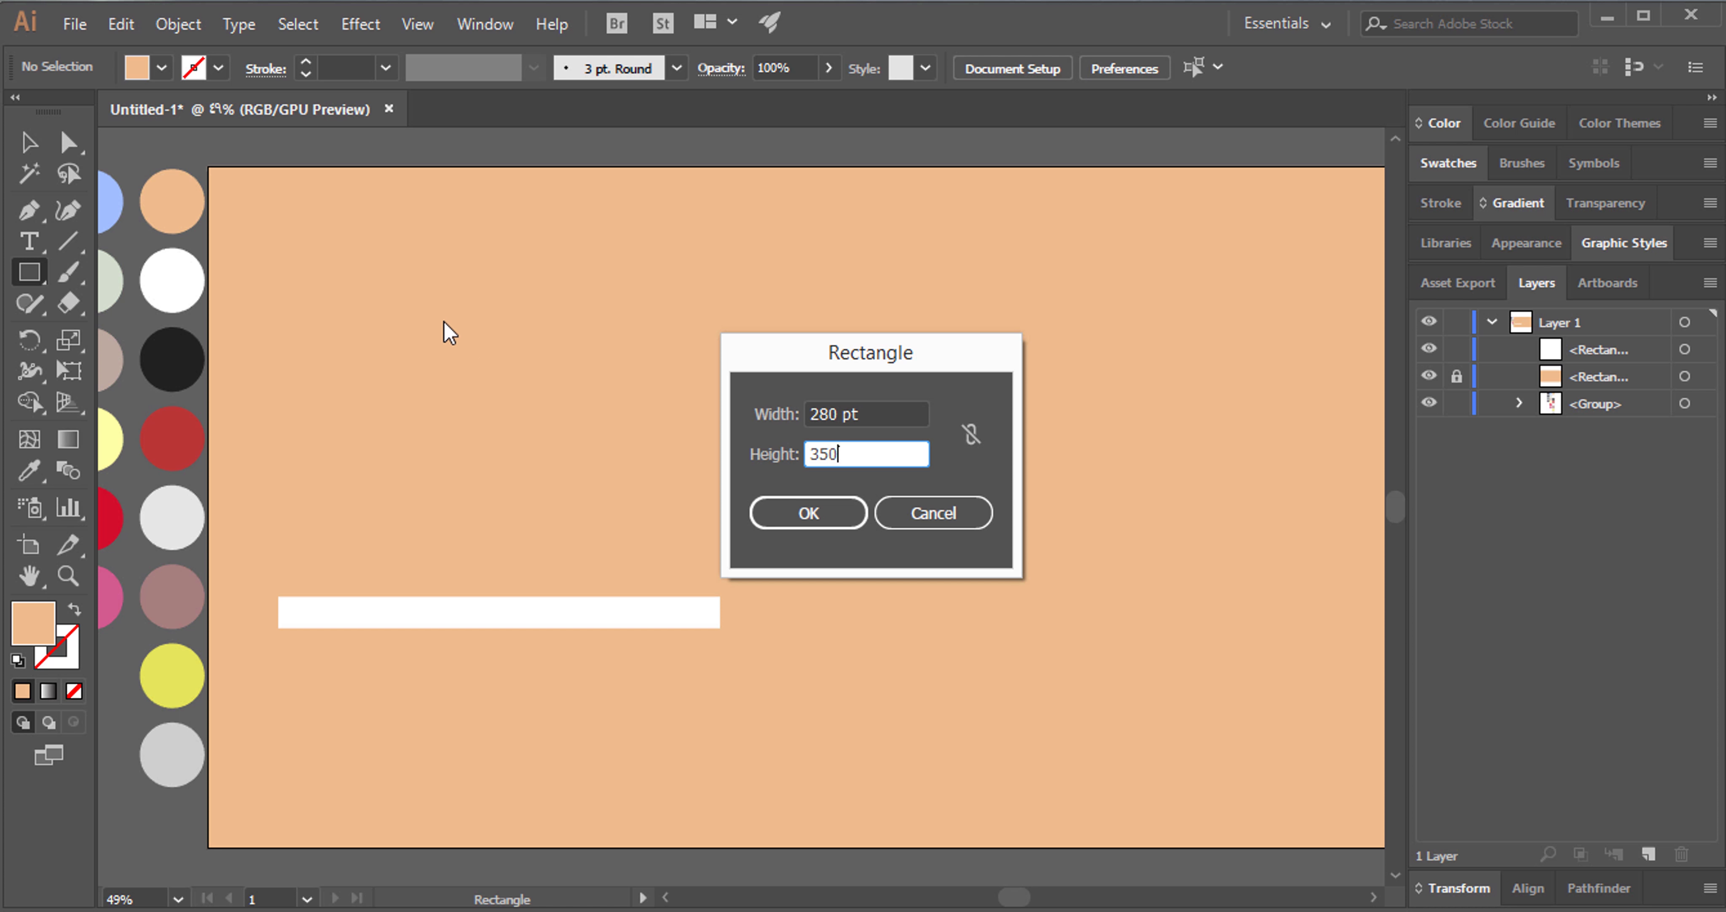
pyautogui.press('Return')
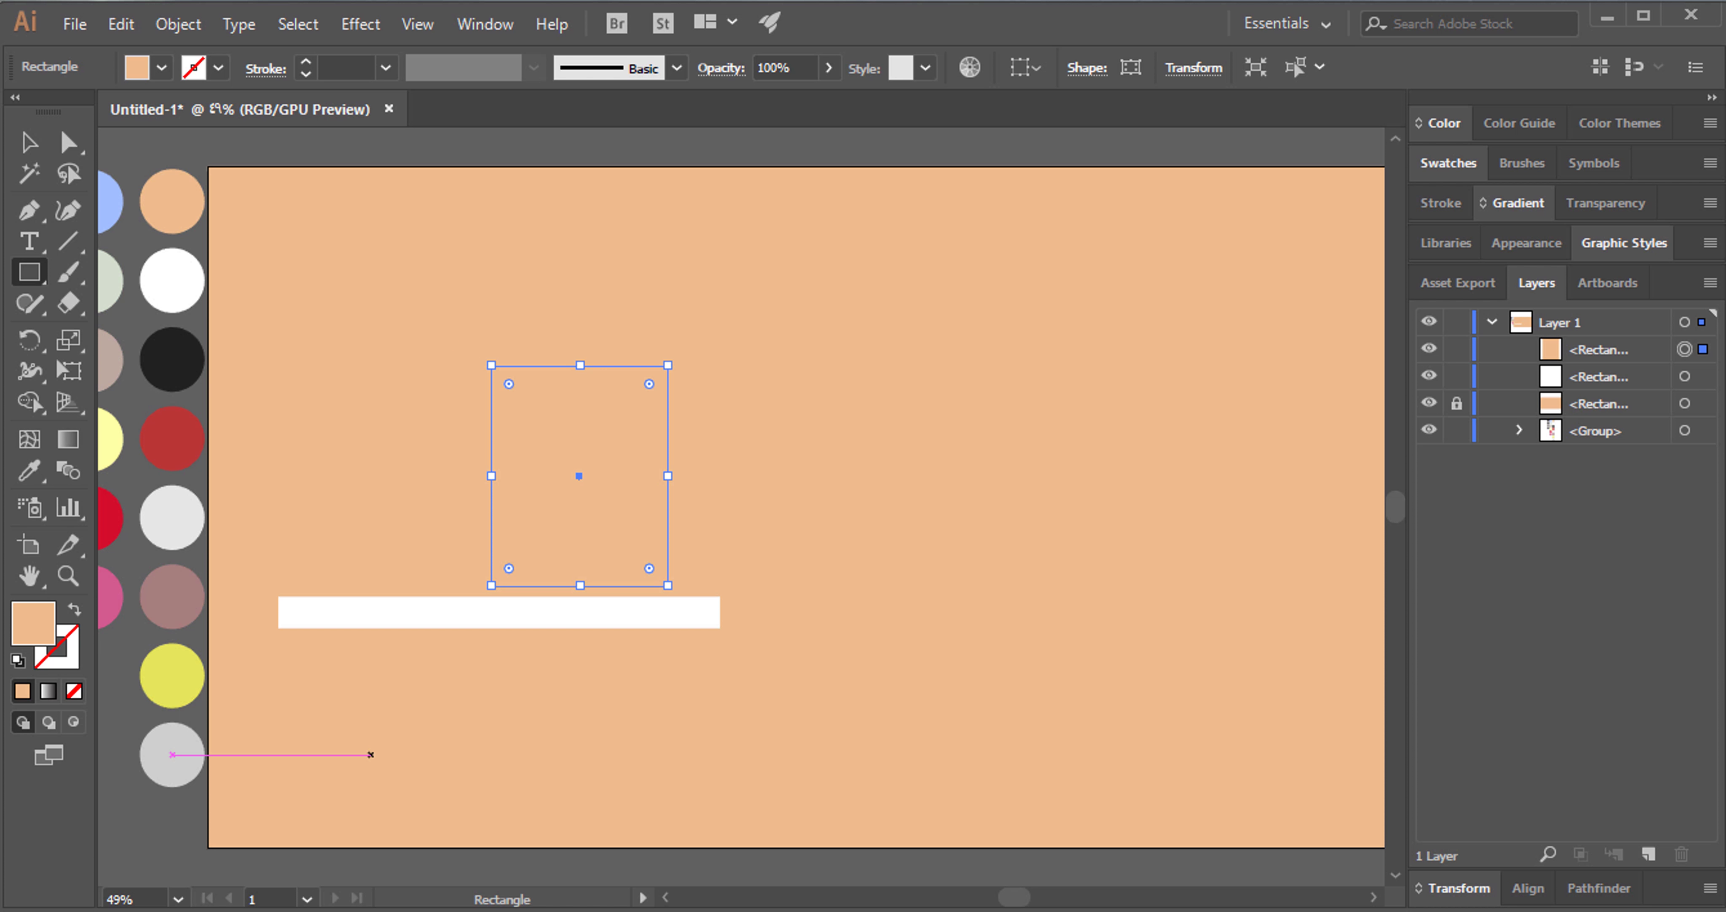
# Fill the drawer unit white and place it under the desk bar's left end.
pyautogui.press('i')
pyautogui.click(162, 274)
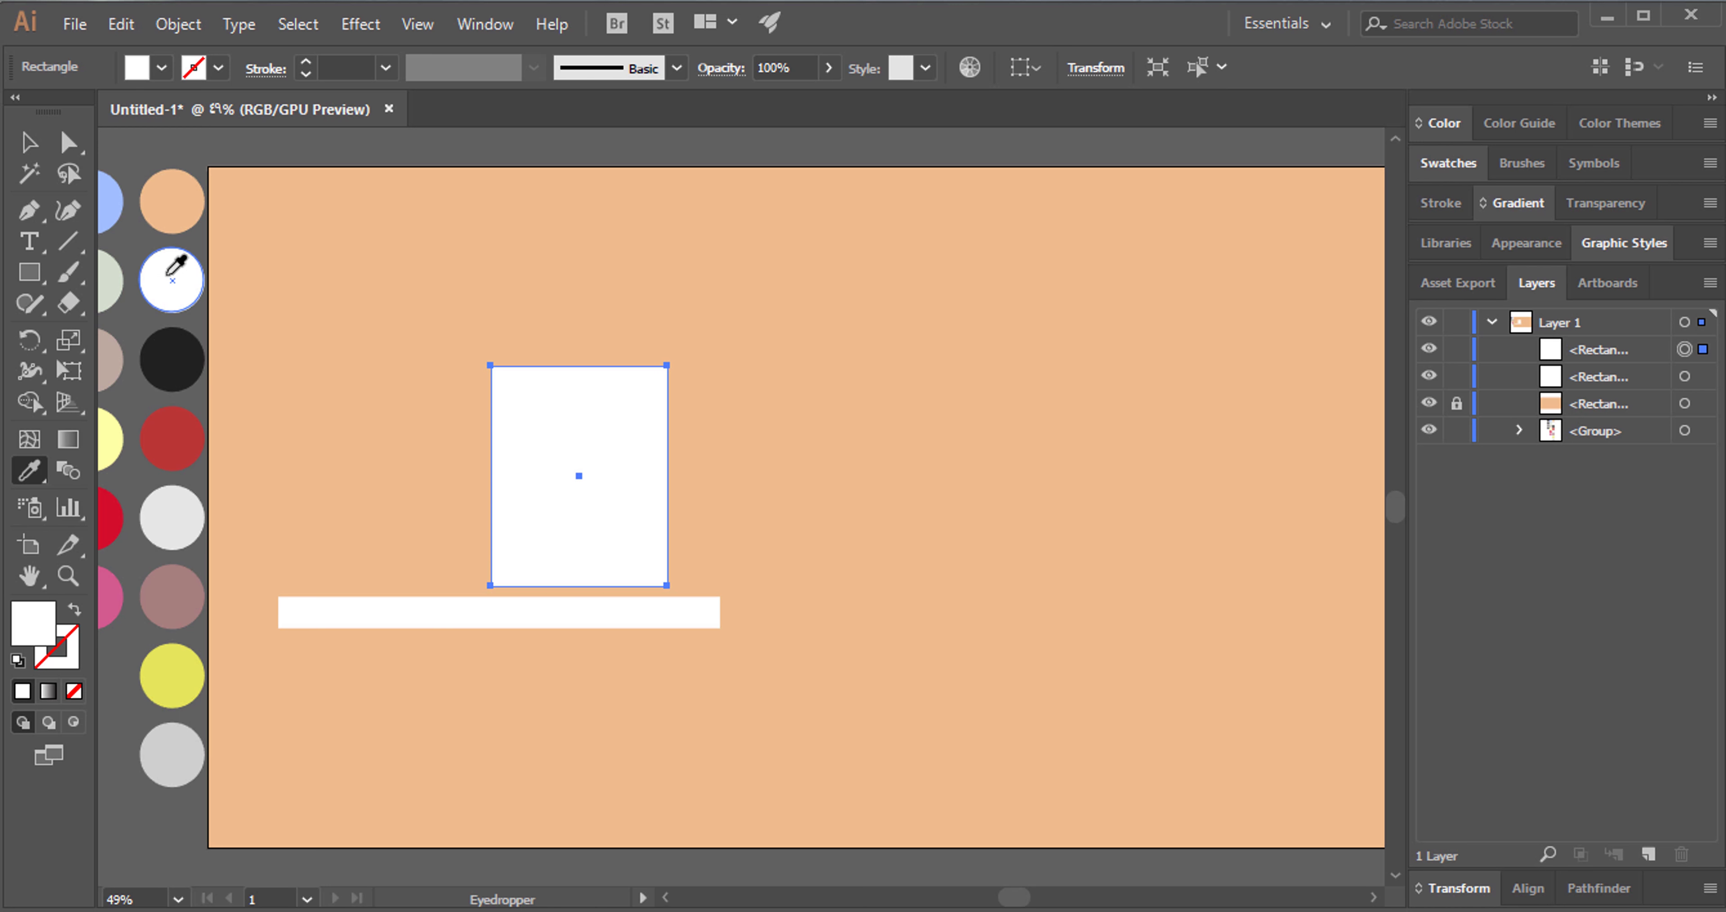
pyautogui.press('v')
pyautogui.moveTo(562, 412); pyautogui.dragTo(399, 654)
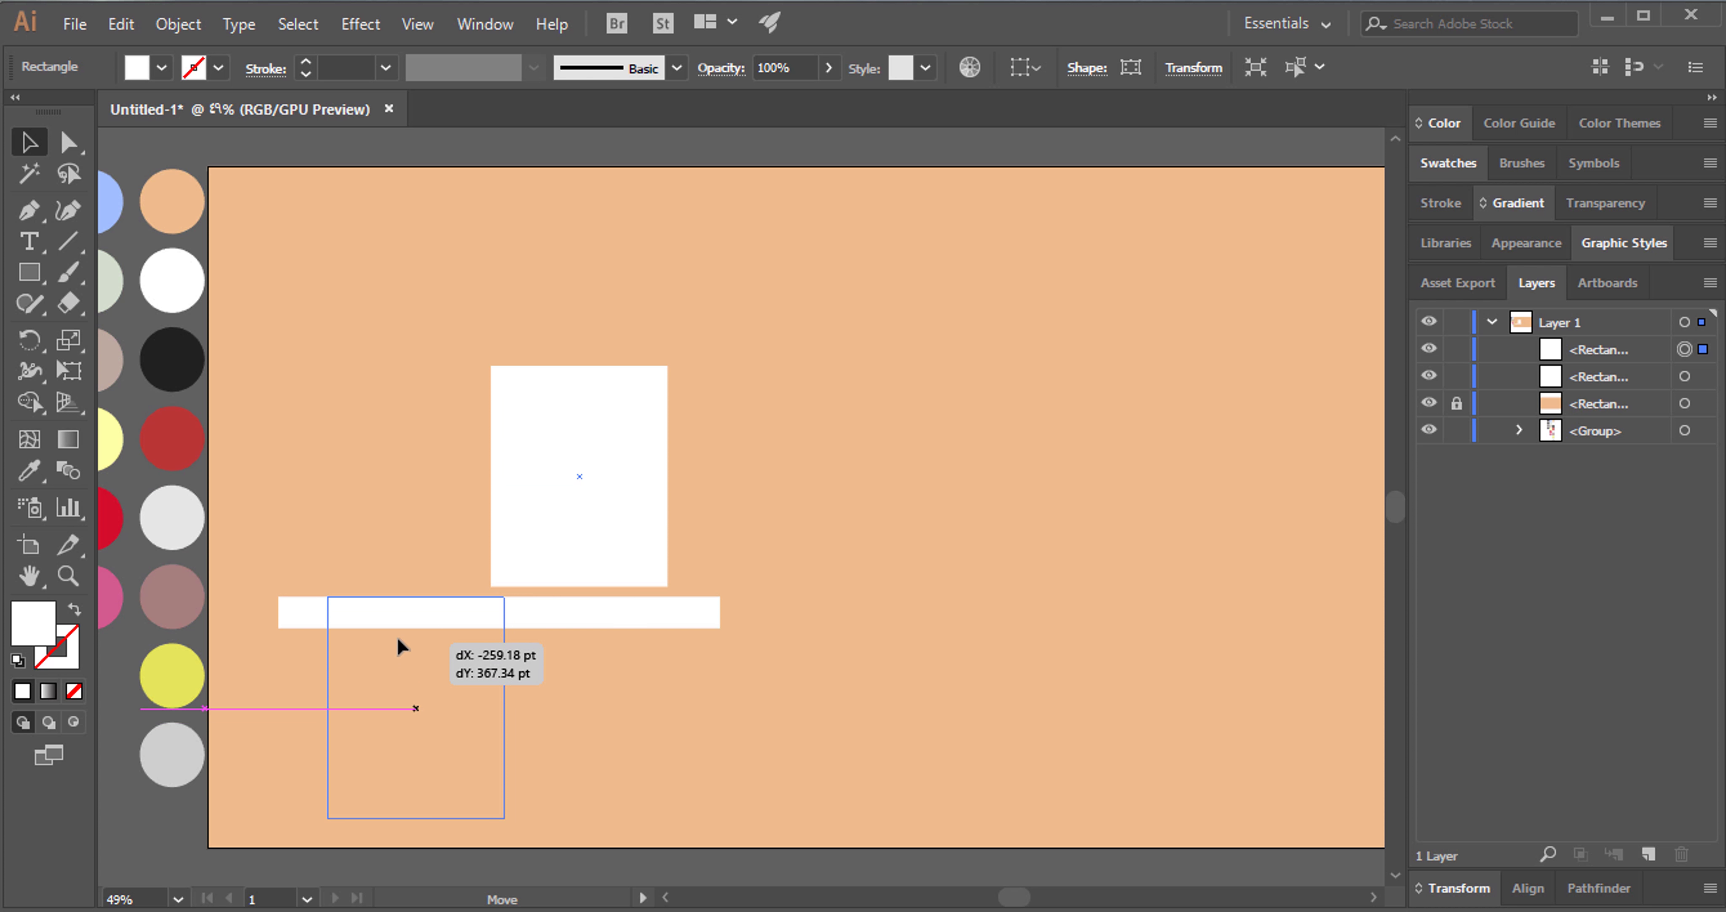
pyautogui.moveTo(399, 653); pyautogui.dragTo(393, 661)
pyautogui.click(415, 486)
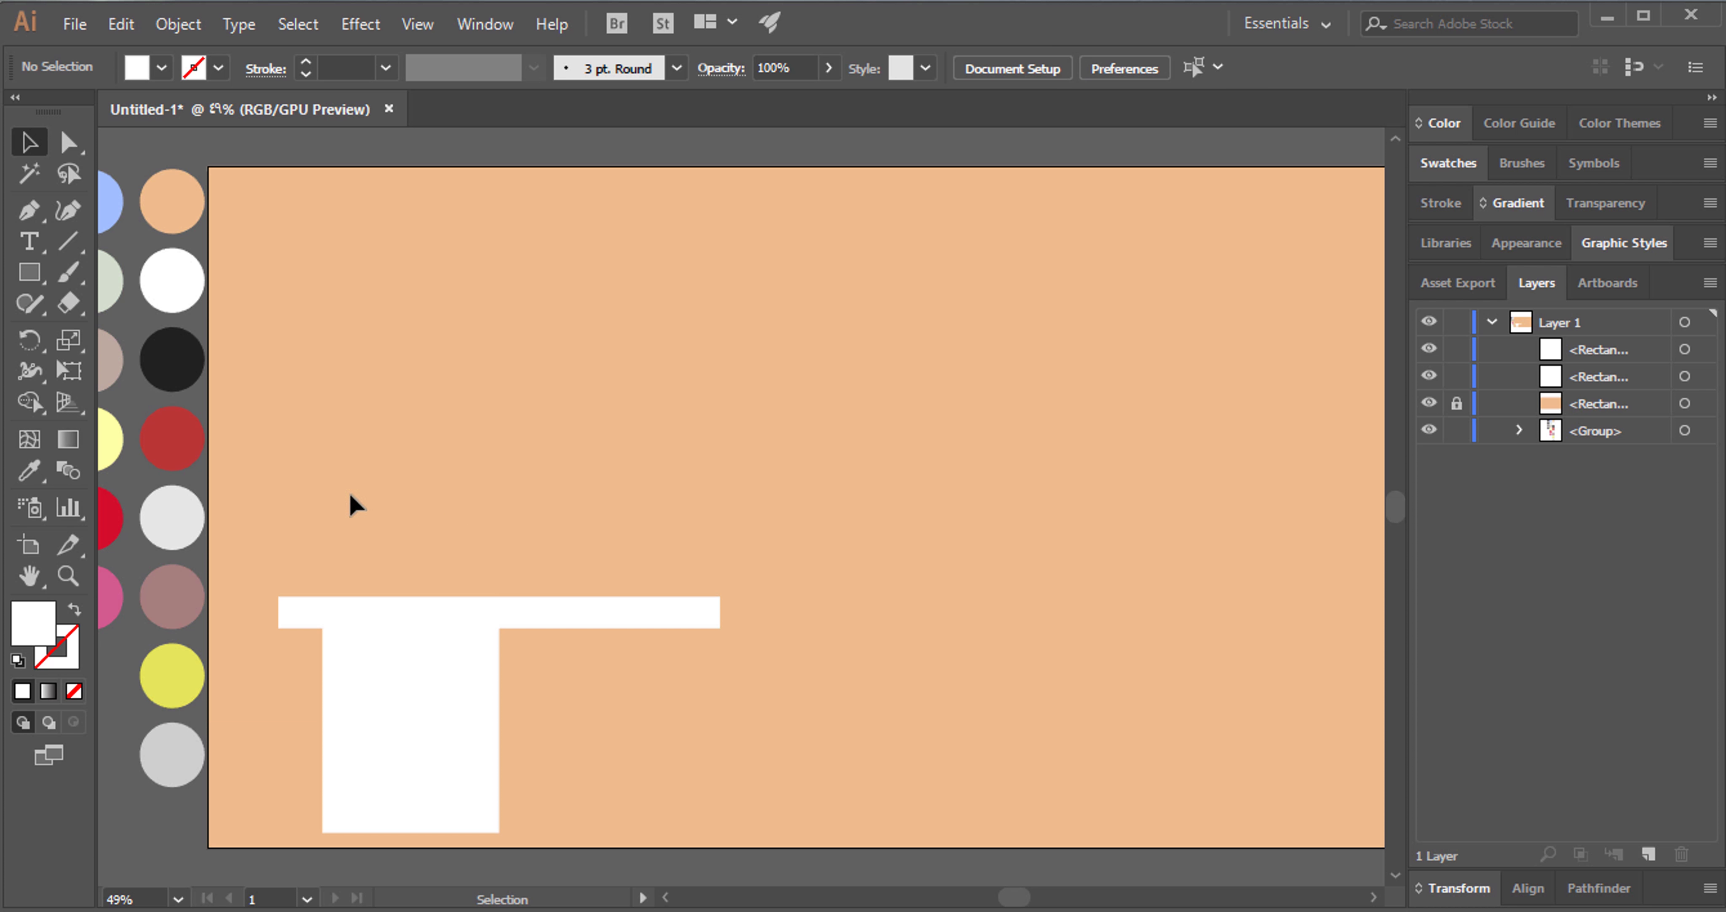
# Create a 200 pt horizontal line at 0° across the drawer unit.
pyautogui.click(68, 240)
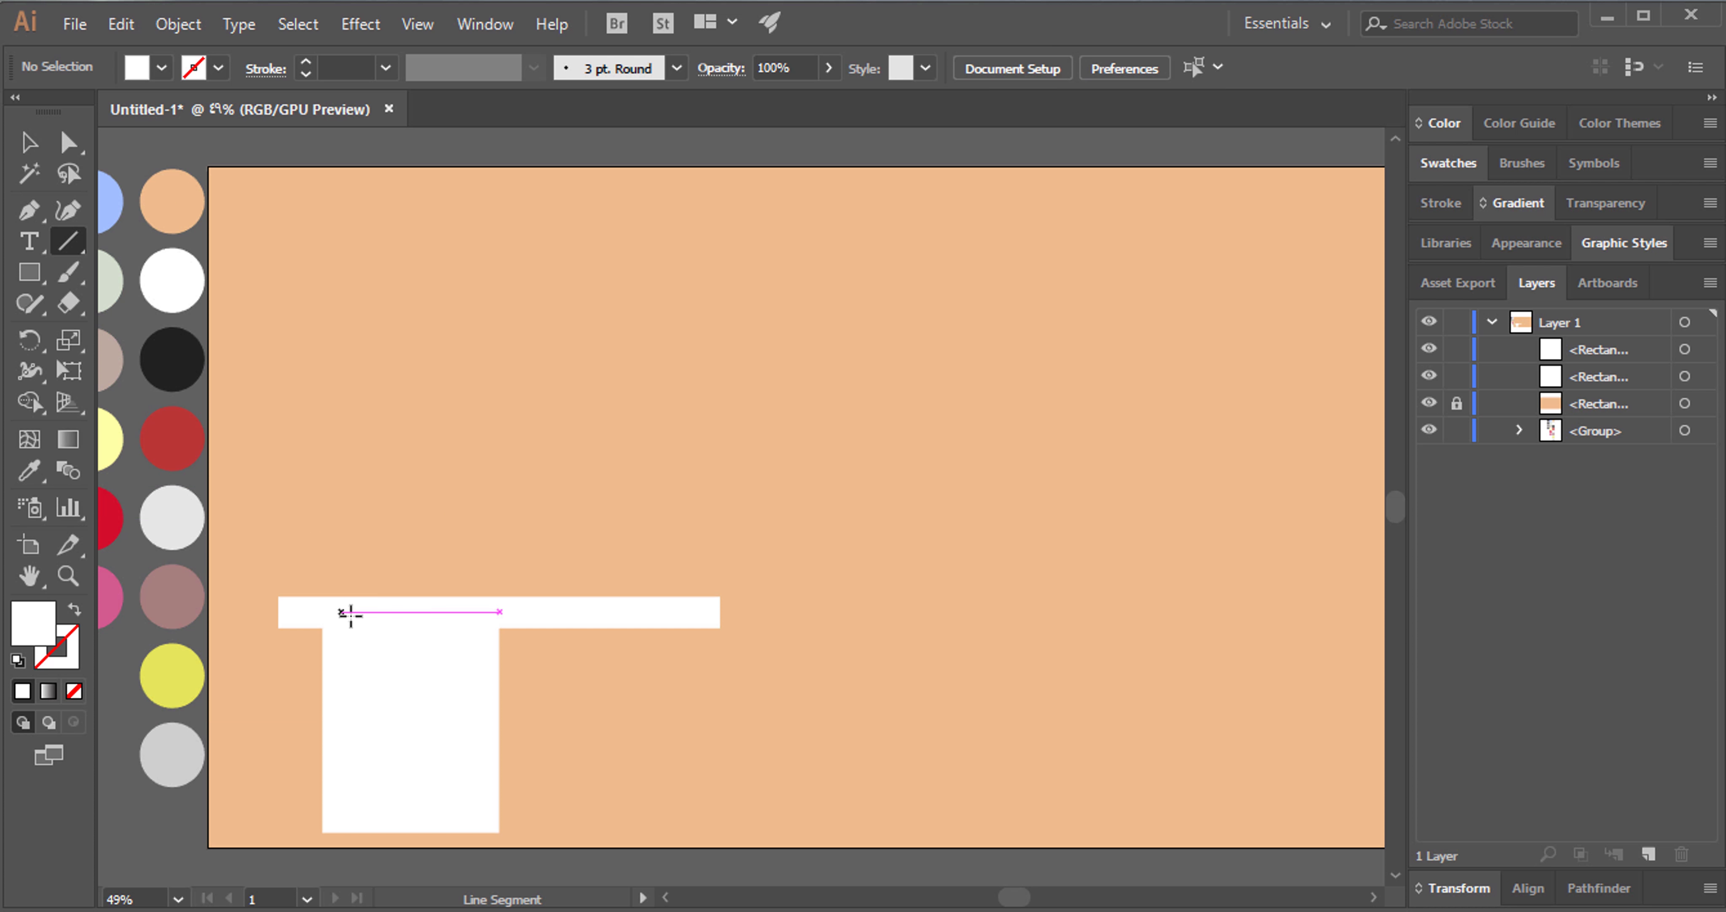
pyautogui.click(333, 629)
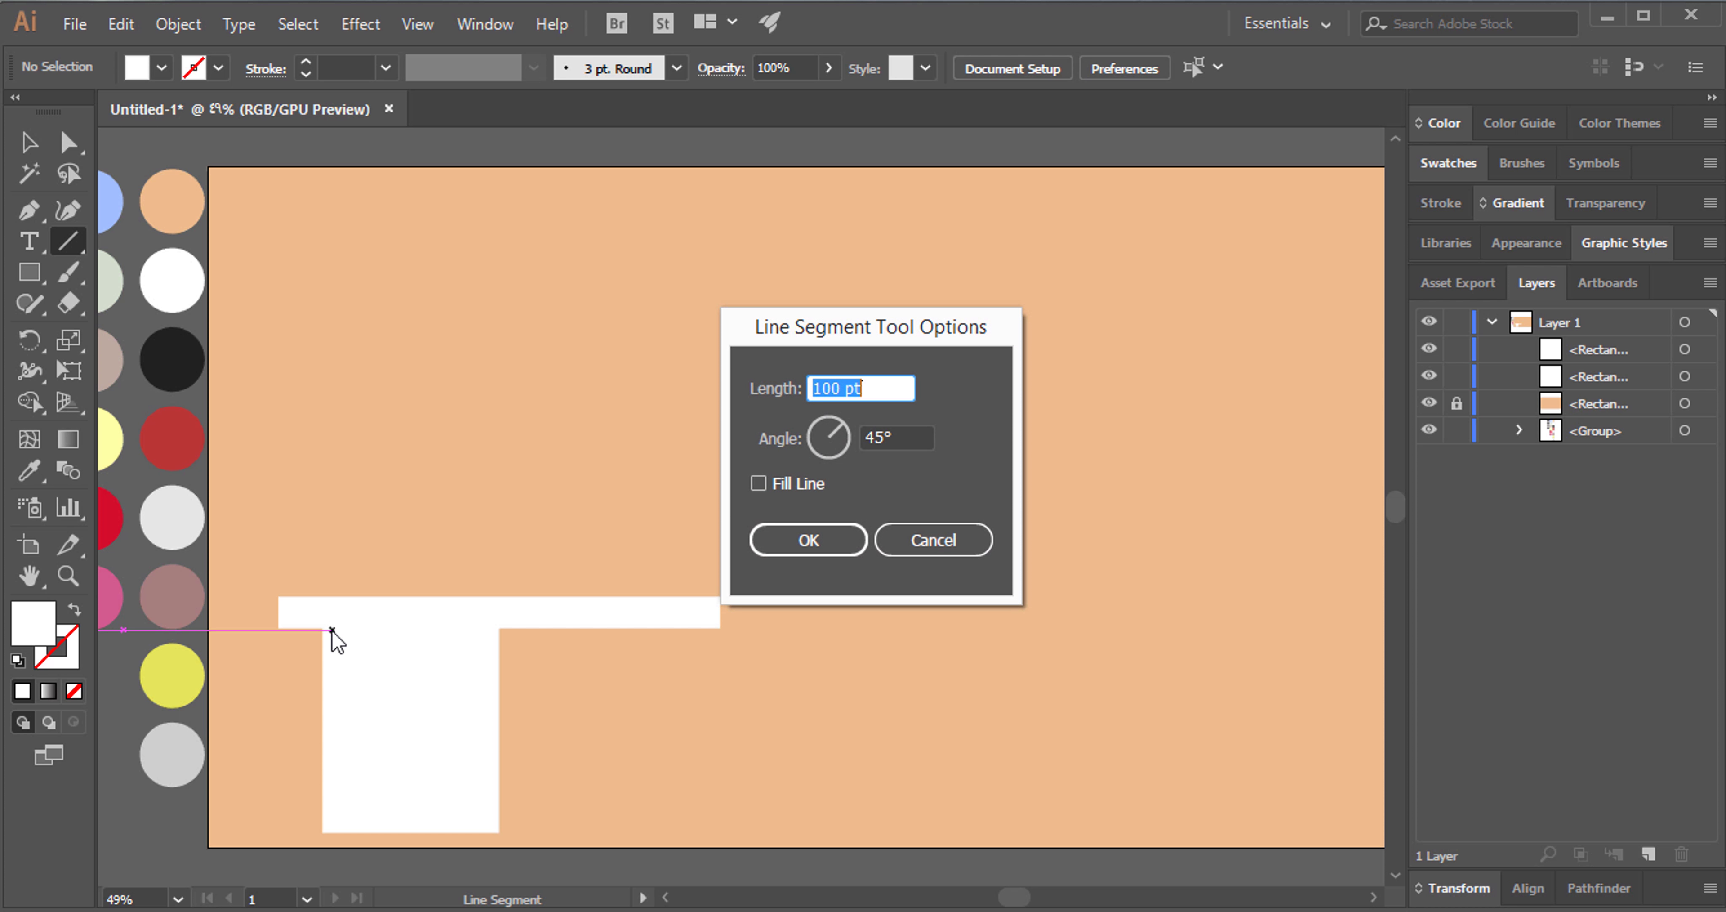
pyautogui.write('200')
pyautogui.press('Tab')
pyautogui.write('0')
pyautogui.press('Tab')
pyautogui.press('Return')
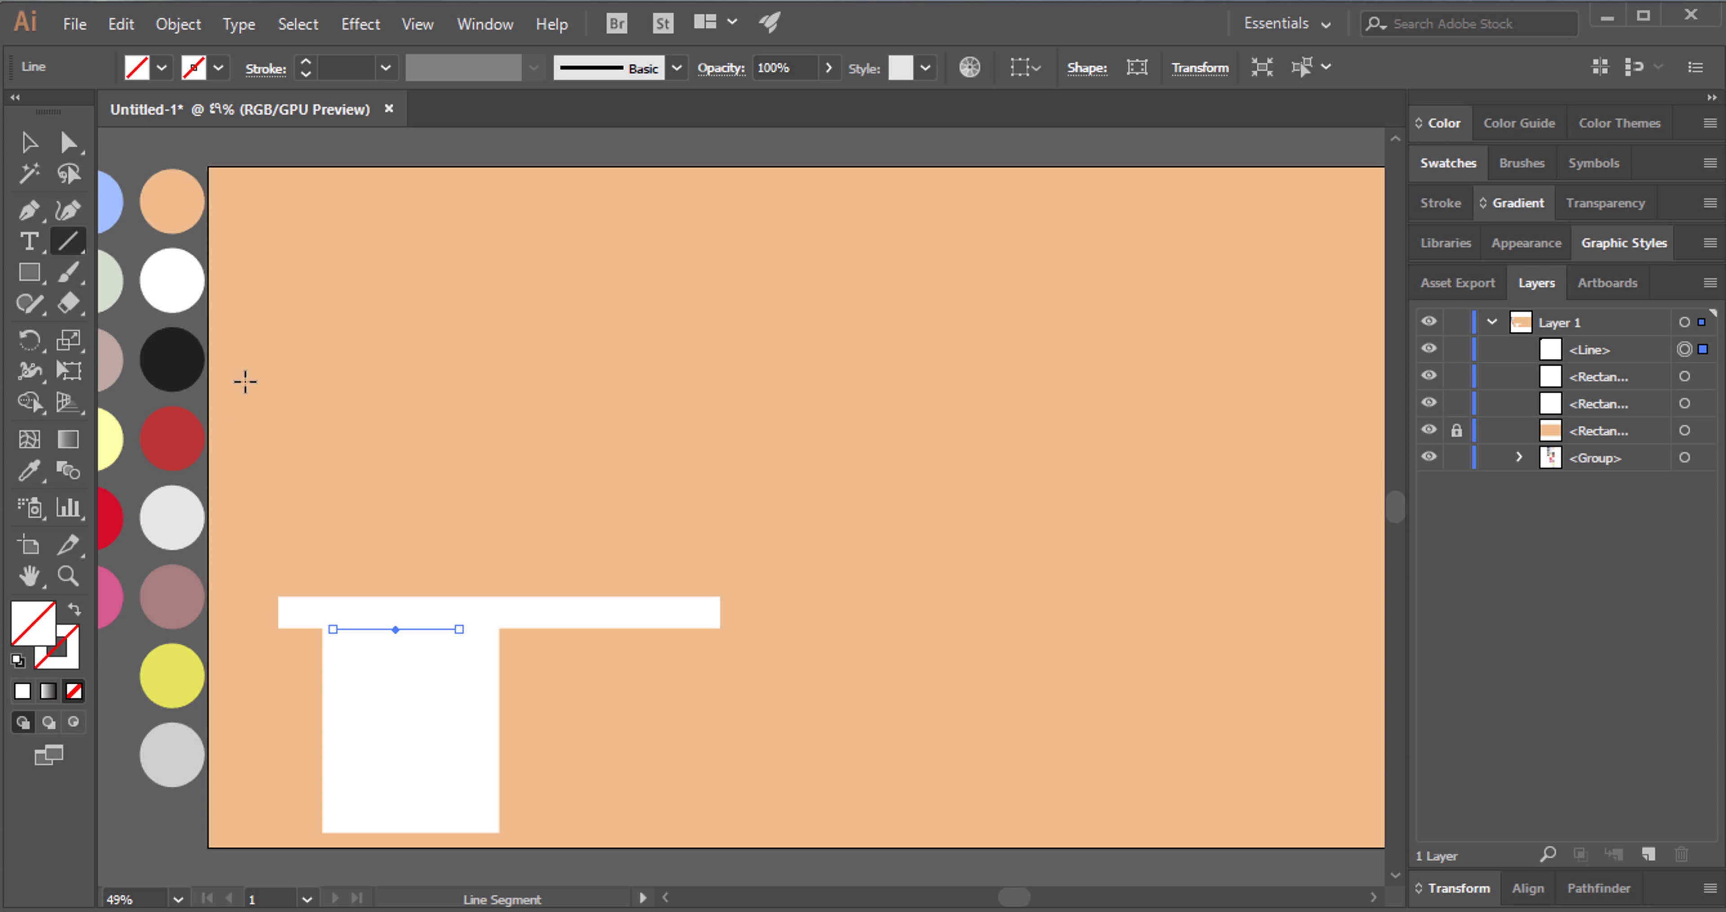
# Give the line a dark 13 pt stroke with rounded ends.
pyautogui.press('i')
pyautogui.click(173, 352)
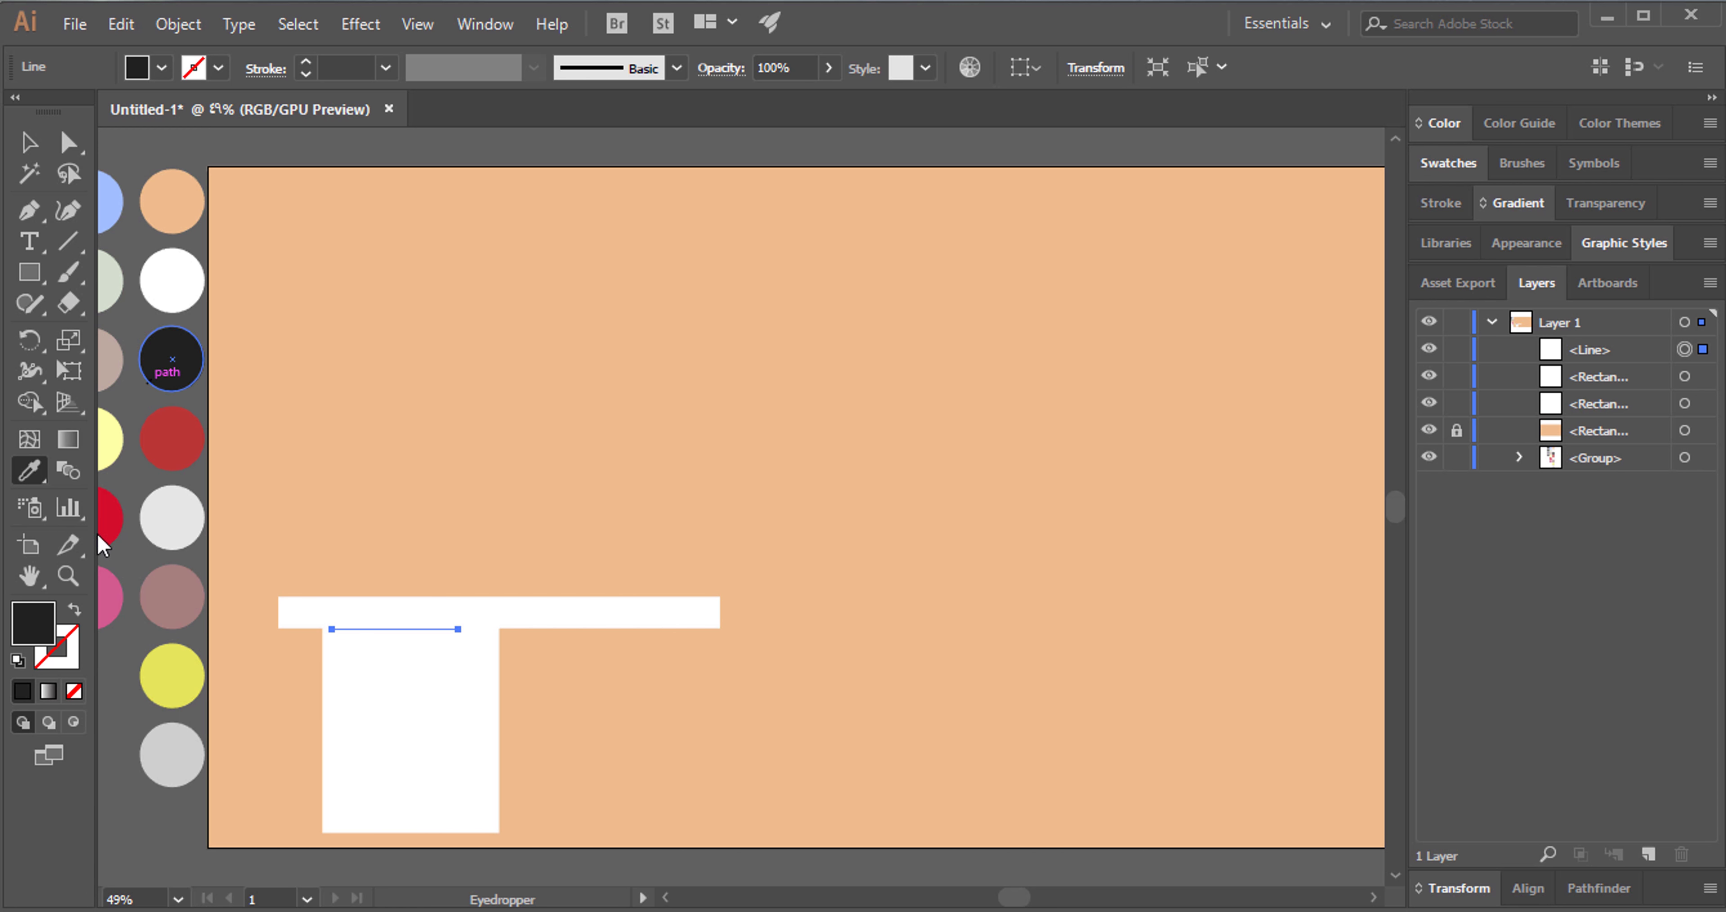
pyautogui.click(75, 610)
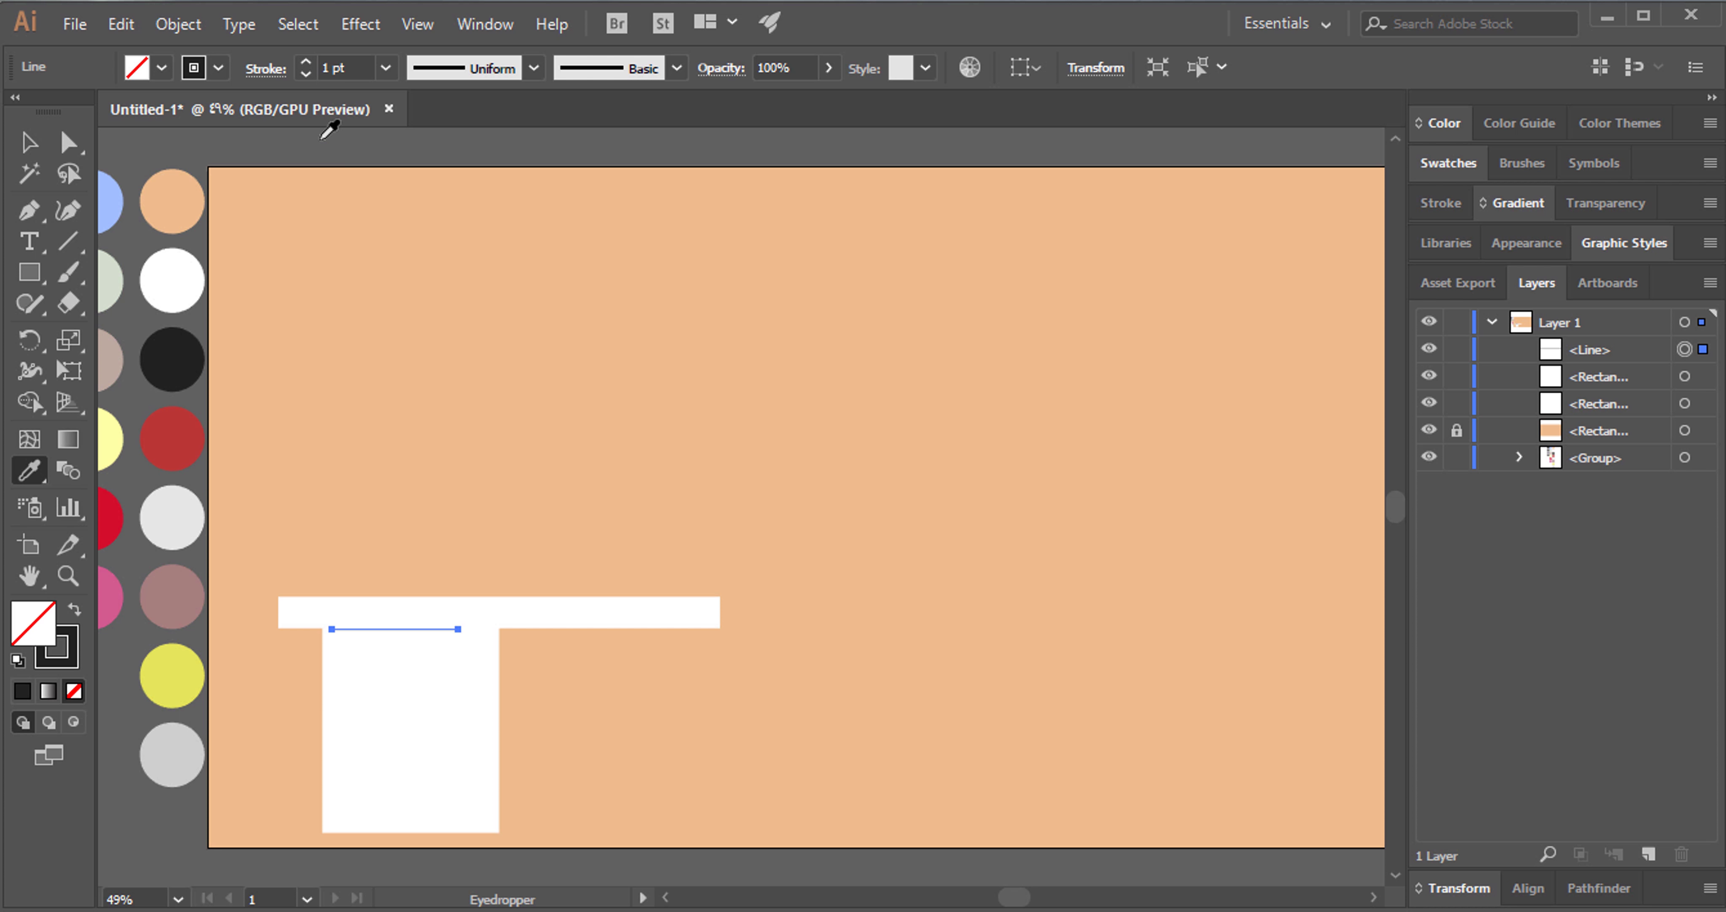
pyautogui.click(326, 67)
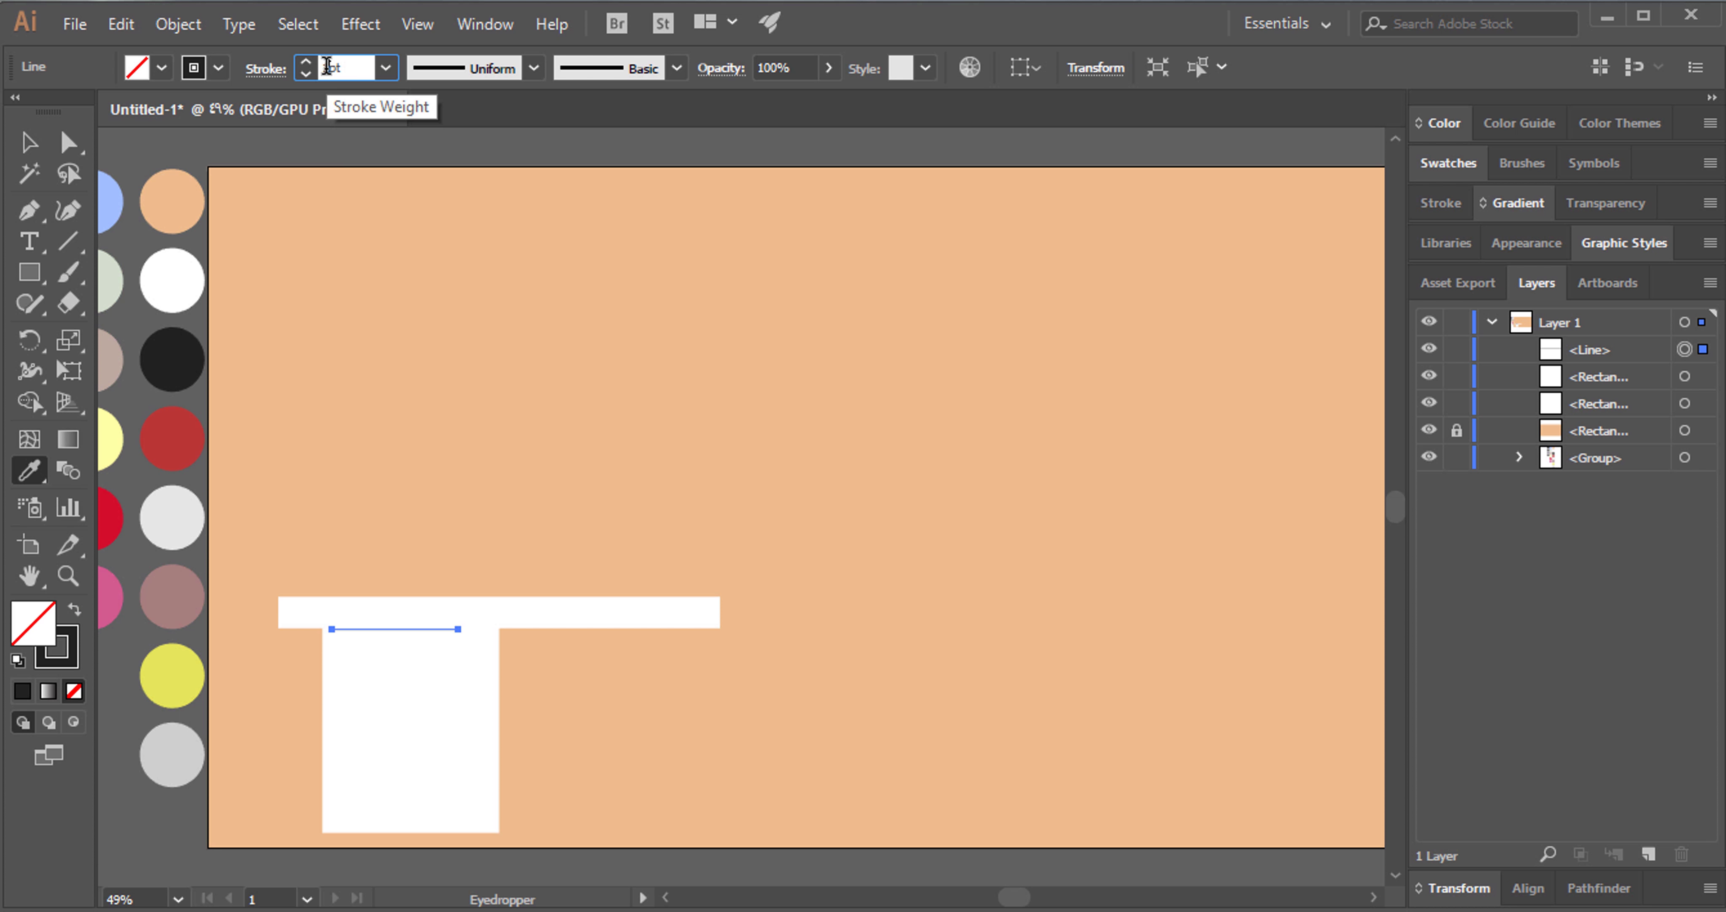
pyautogui.write('13')
pyautogui.press('Return')
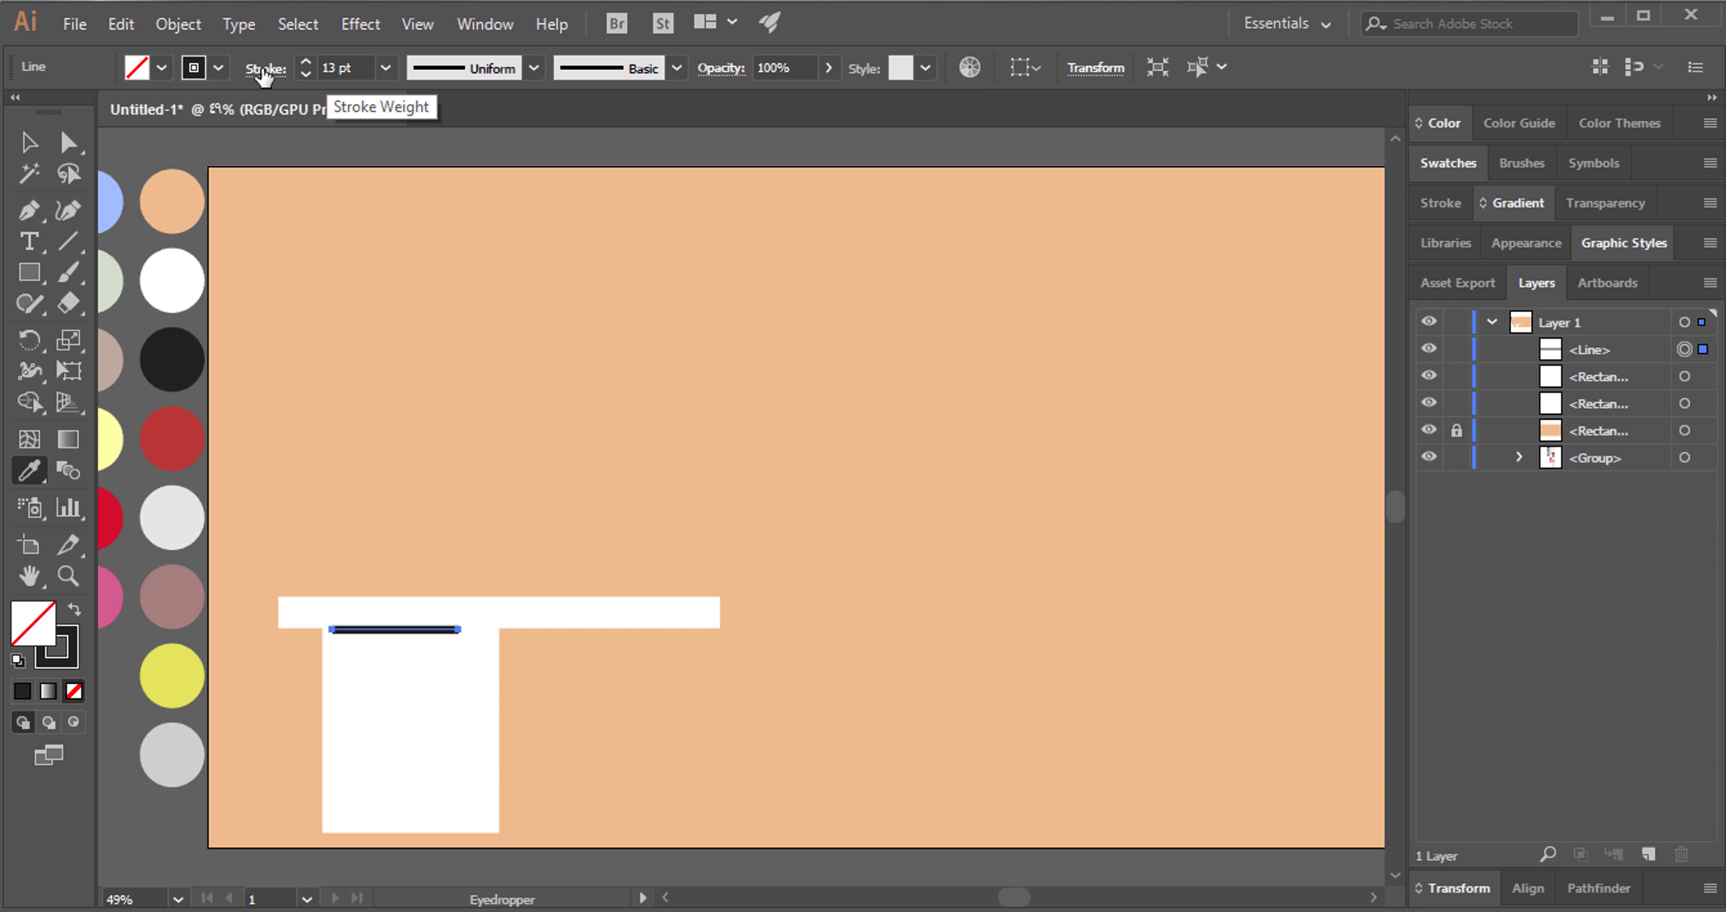
pyautogui.click(264, 69)
pyautogui.click(118, 134)
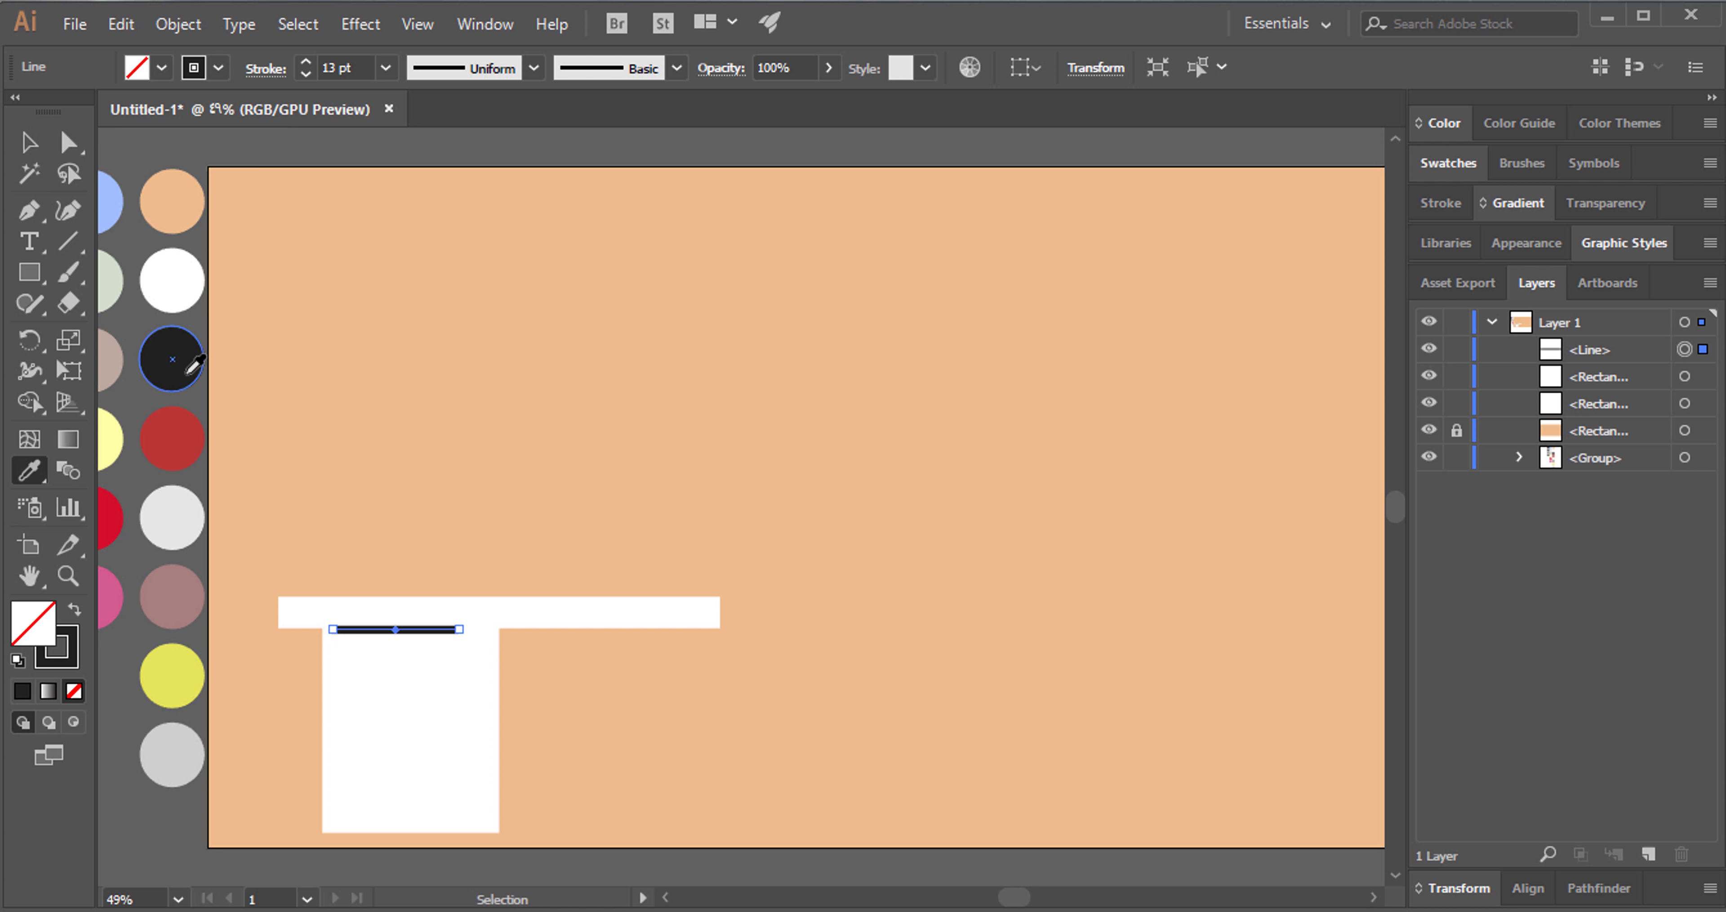
# Shift the dark line slightly to the right on the drawer unit.
pyautogui.click(30, 142)
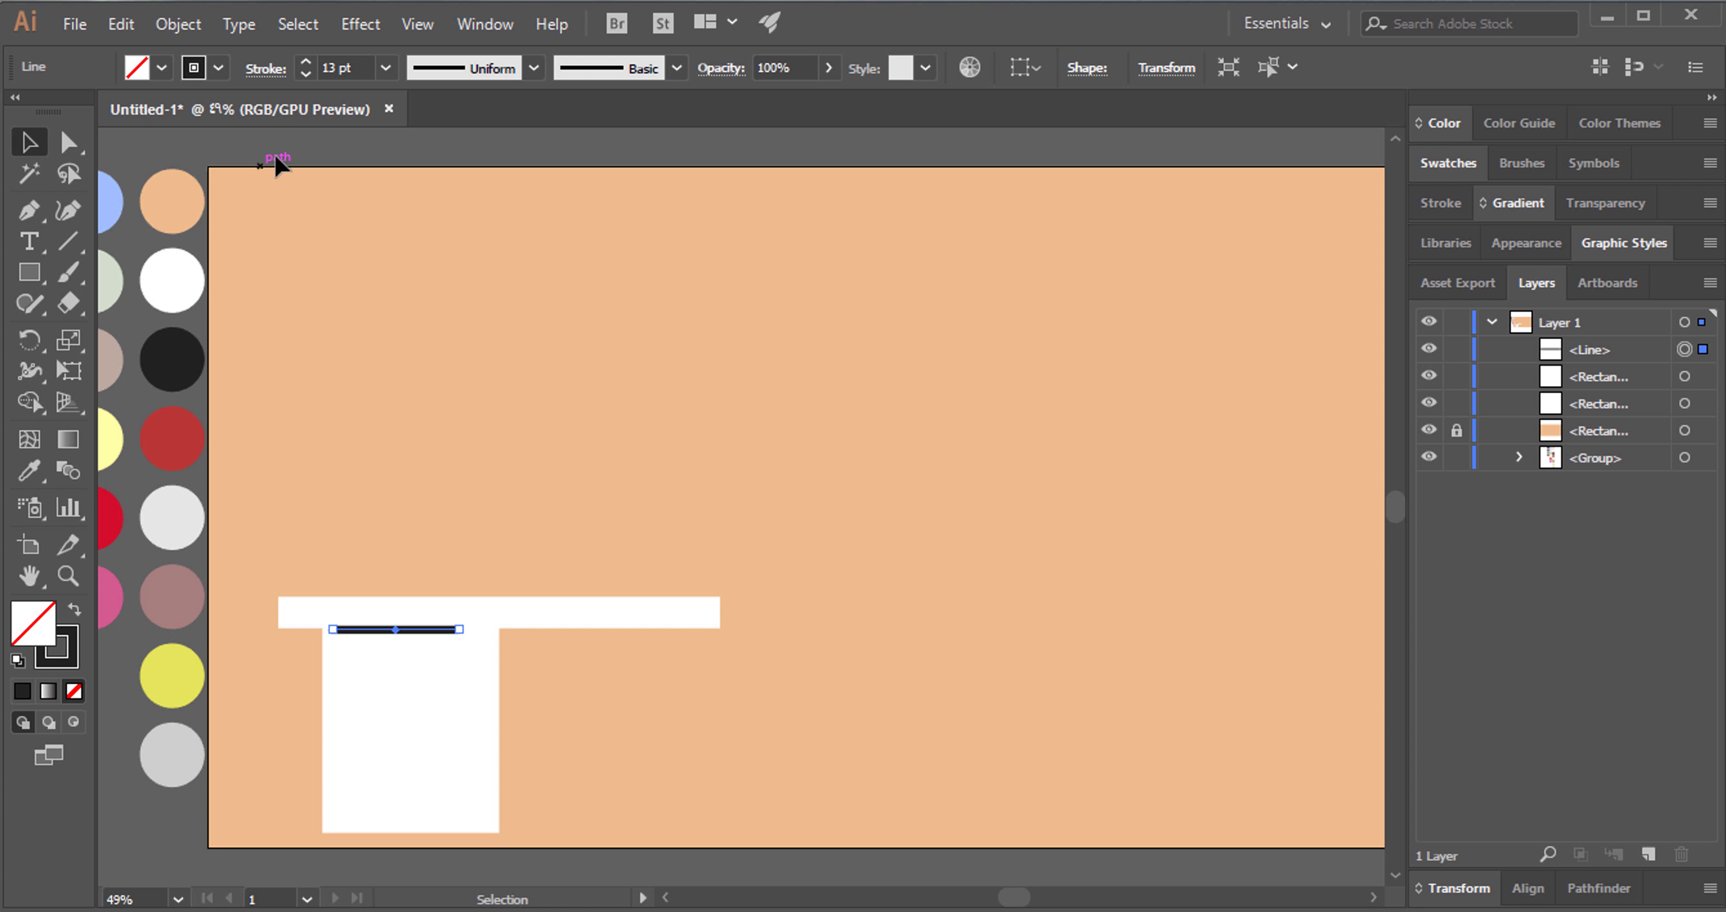
pyautogui.click(274, 162)
pyautogui.doubleClick(430, 630)
pyautogui.click(470, 532)
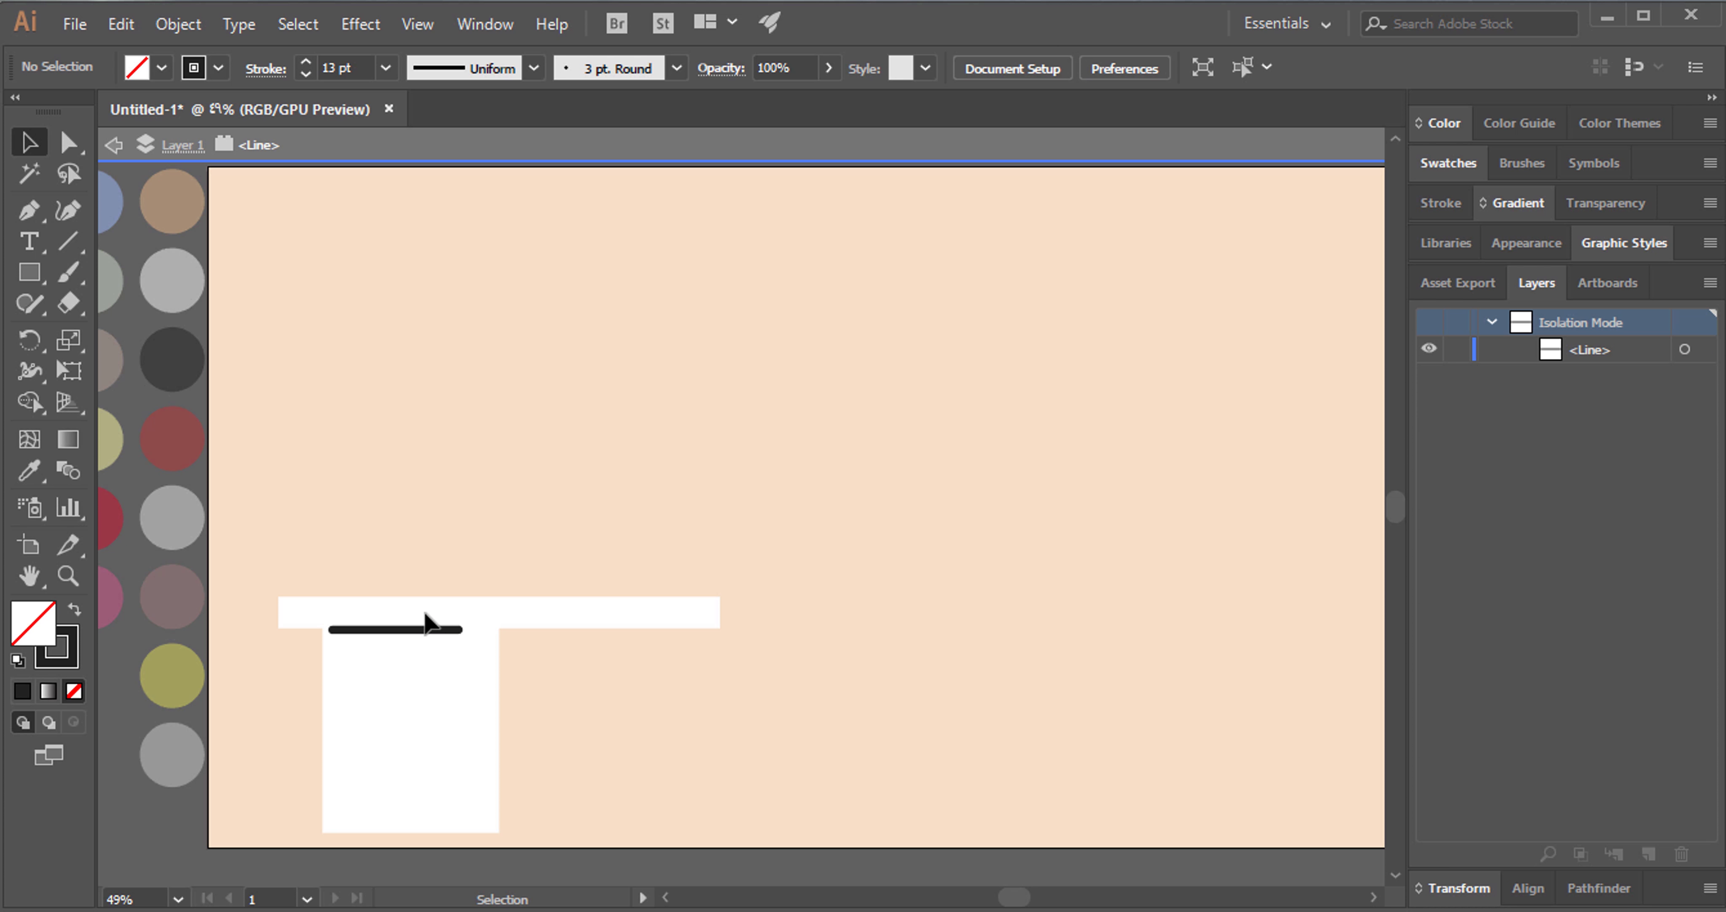
pyautogui.doubleClick(457, 528)
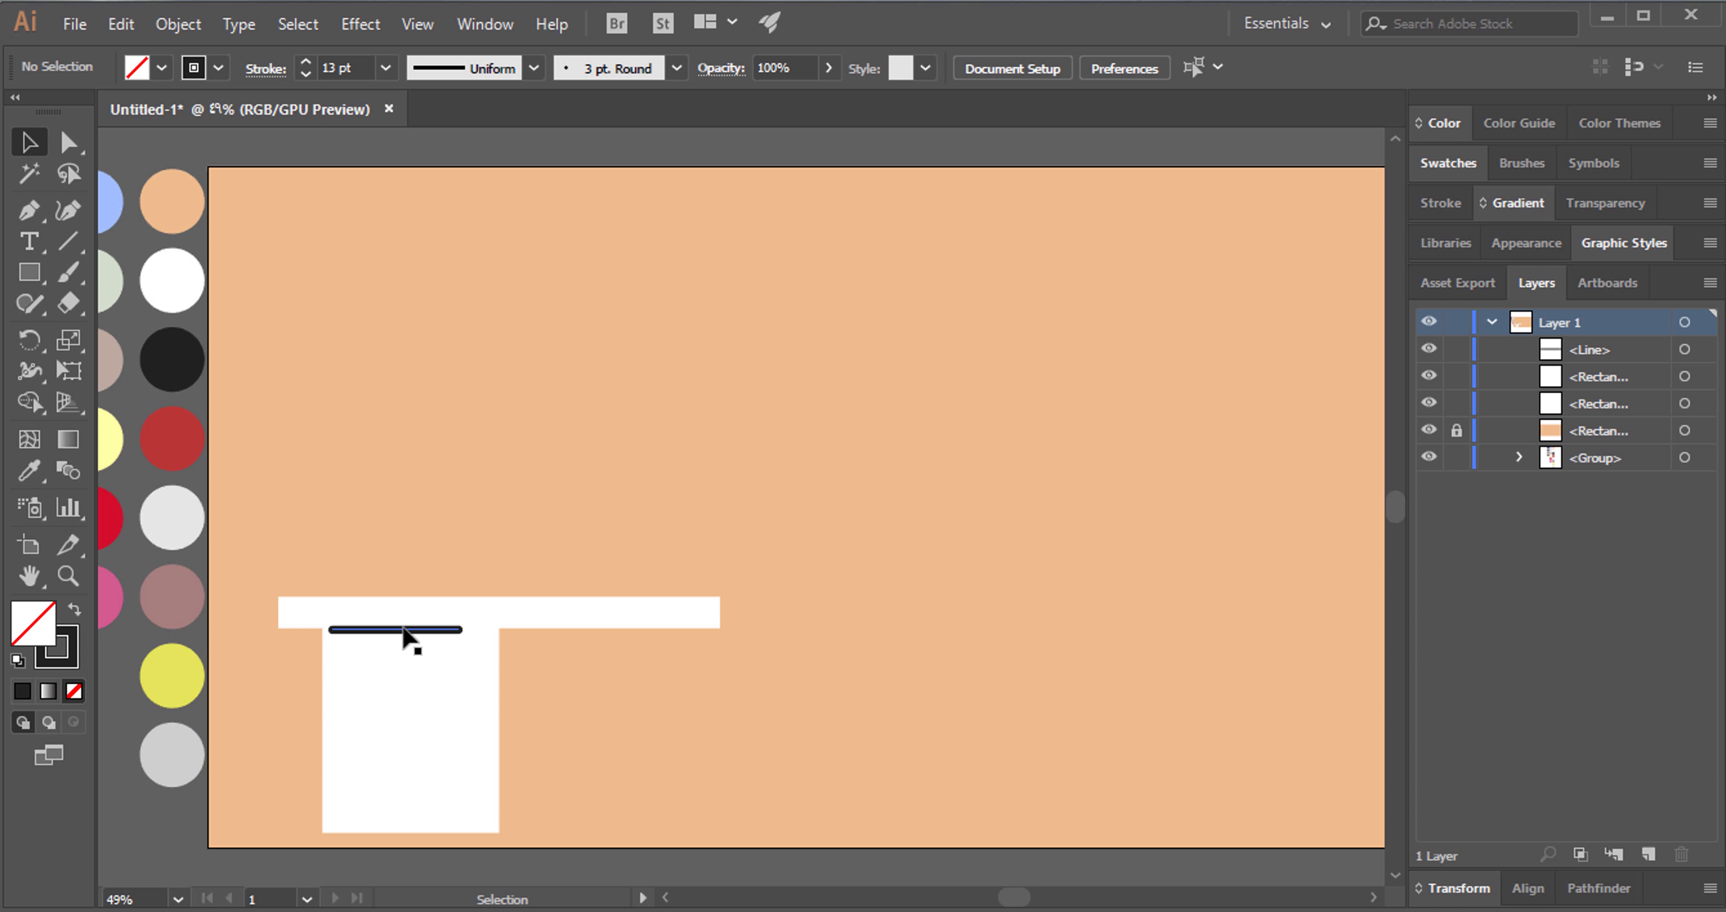
pyautogui.moveTo(404, 631); pyautogui.dragTo(436, 633)
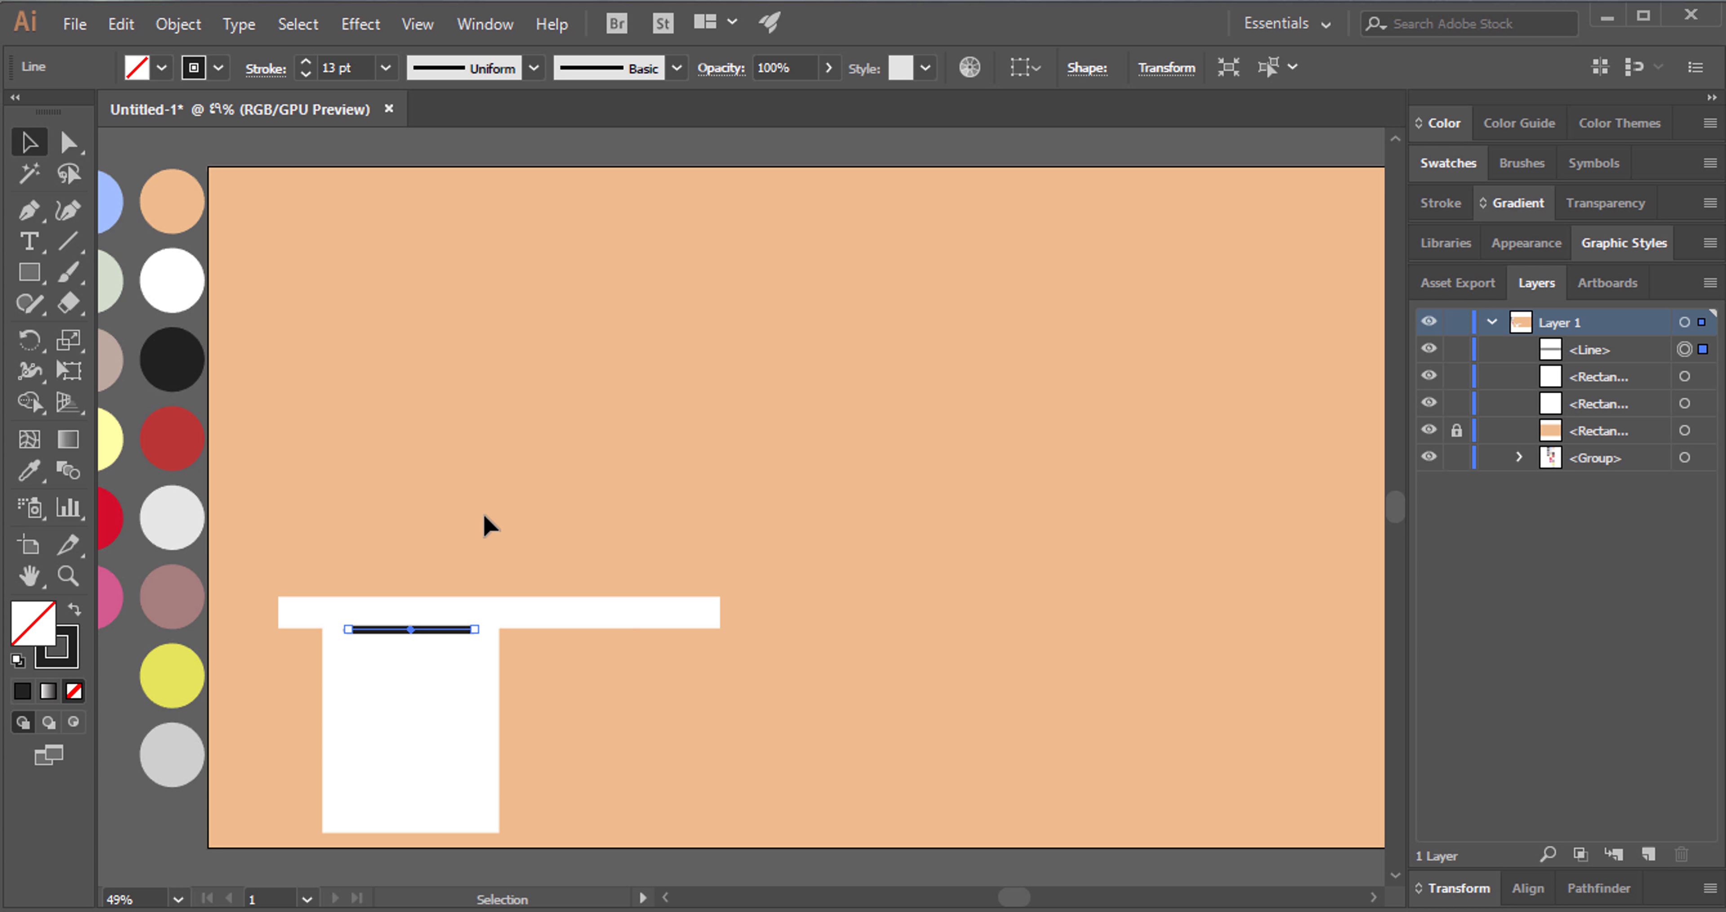
pyautogui.click(418, 631)
# Copy the line 80 pt down with Transform > Move, then repeat twice with Ctrl+D.
pyautogui.rightClick(417, 633)
pyautogui.moveTo(553, 474)
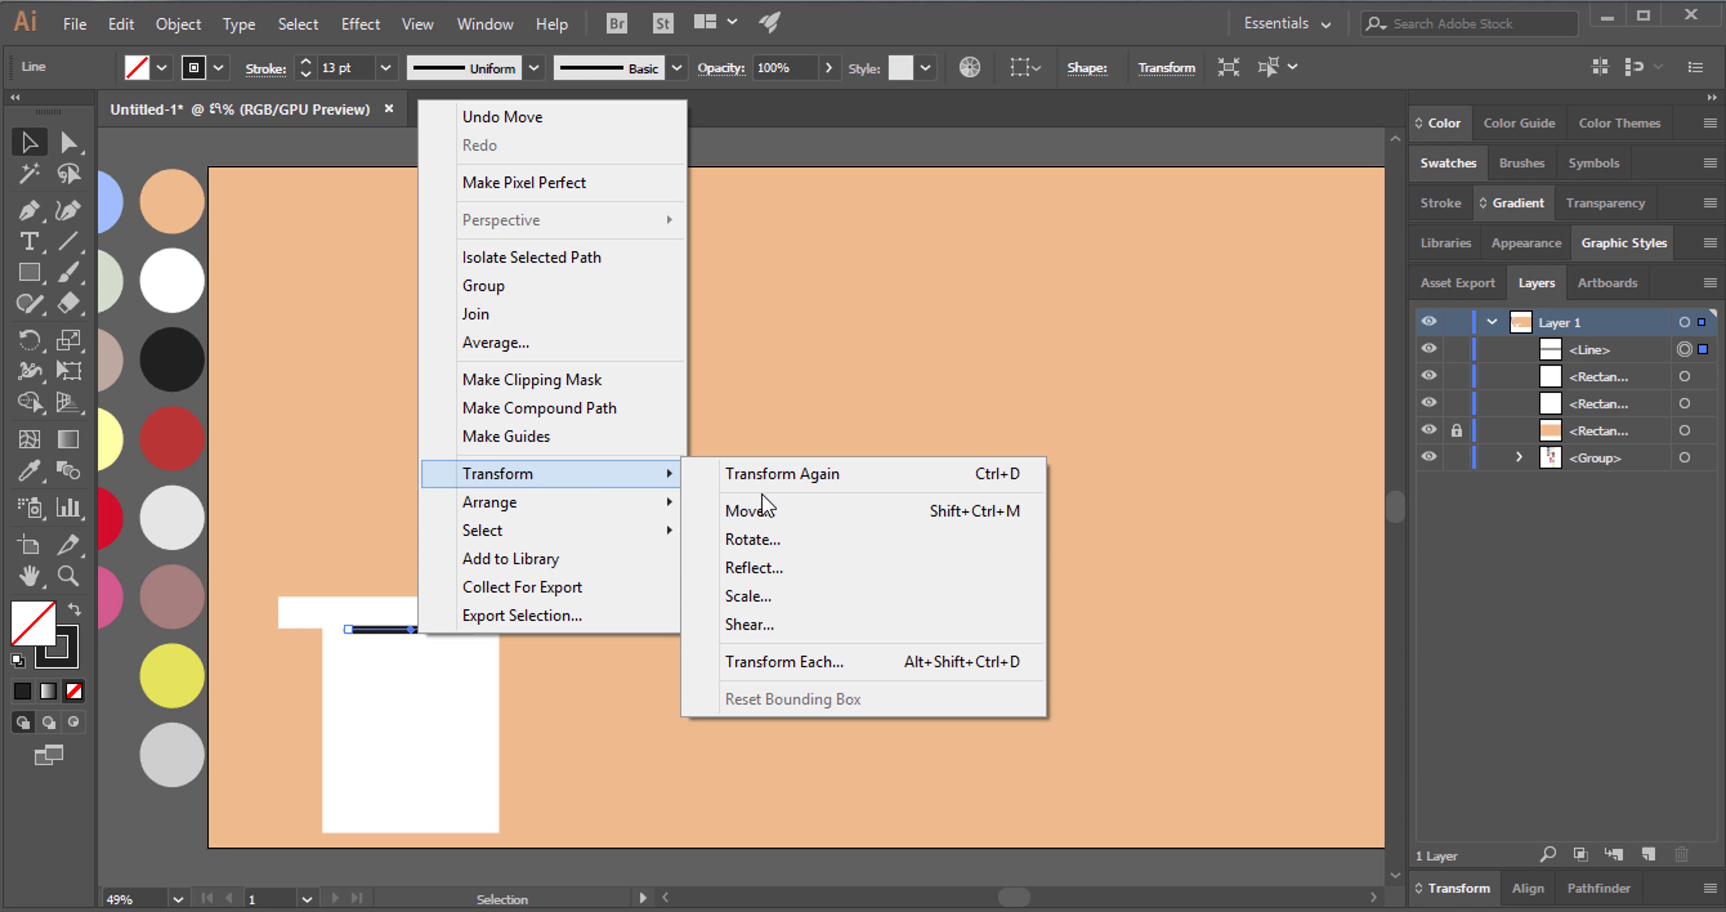
pyautogui.click(761, 512)
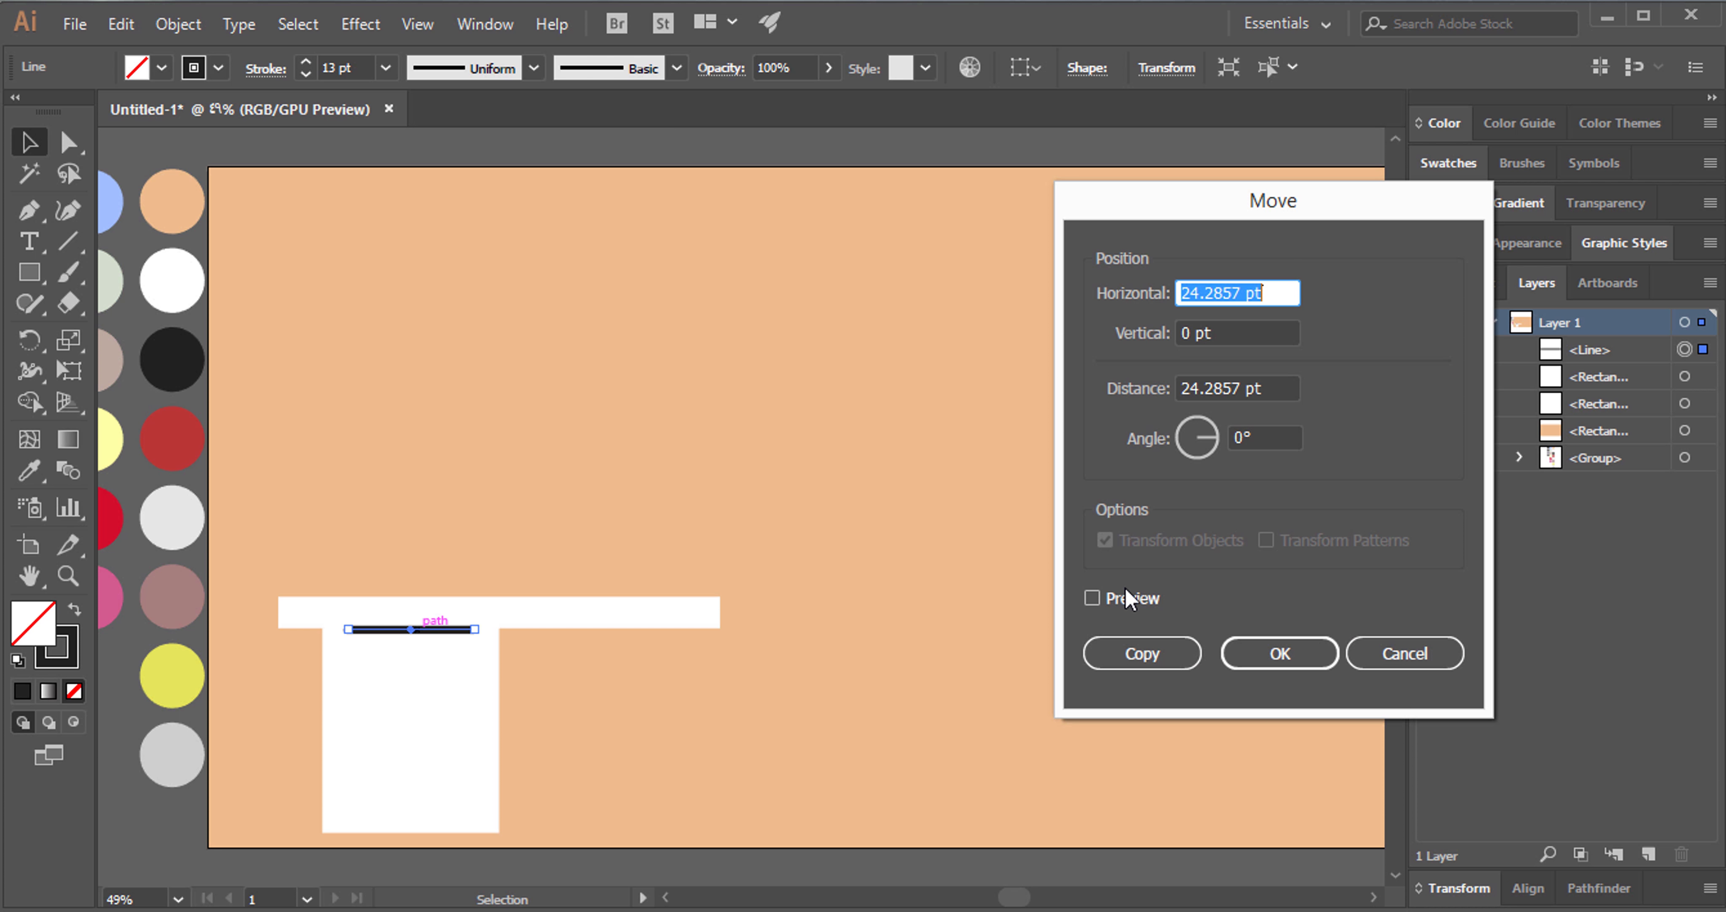
pyautogui.click(1125, 599)
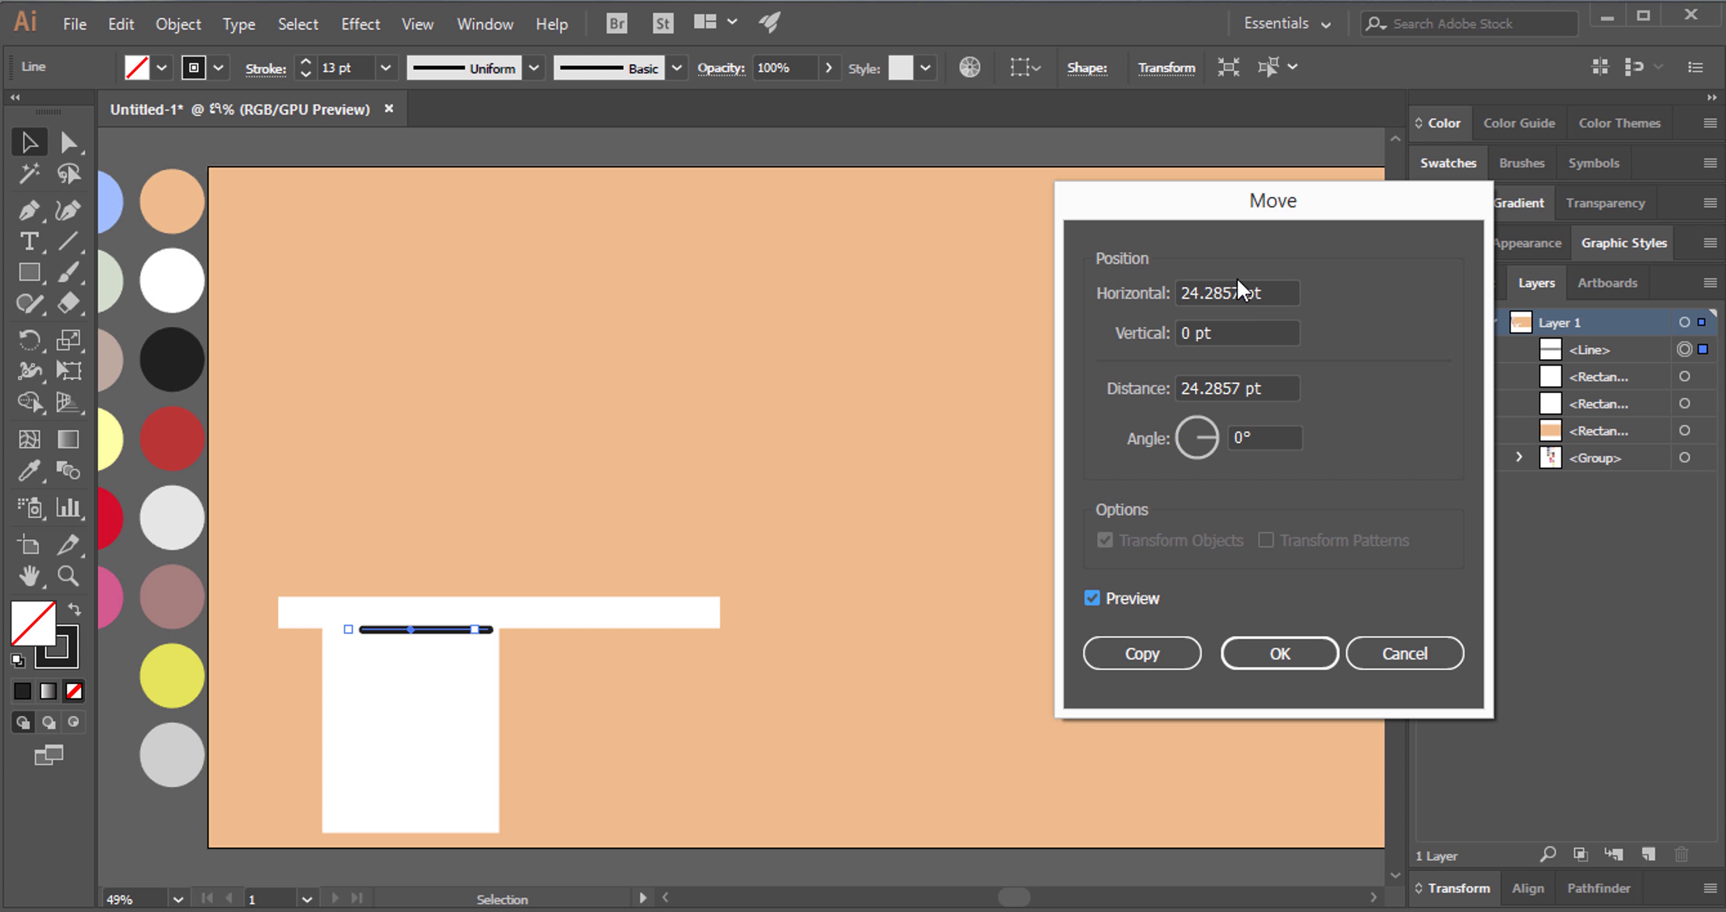
pyautogui.click(1228, 289)
pyautogui.write('0')
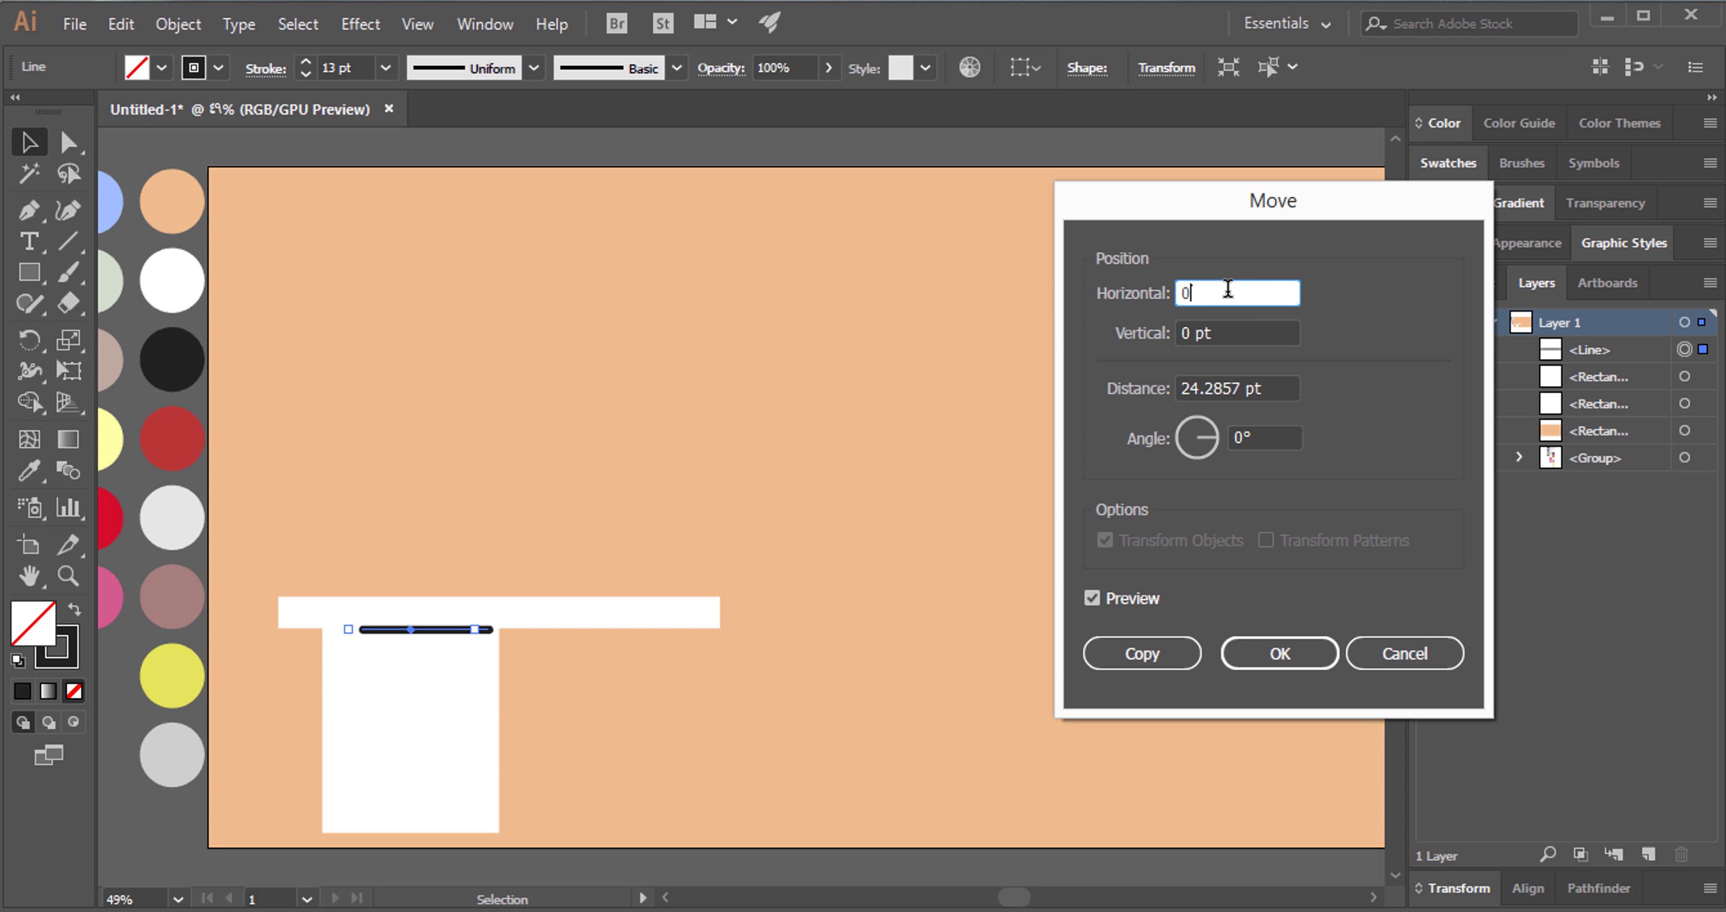
pyautogui.press('Tab')
pyautogui.press('Tab')
pyautogui.press('Tab')
pyautogui.press('Tab')
pyautogui.press('Tab')
pyautogui.press('Tab')
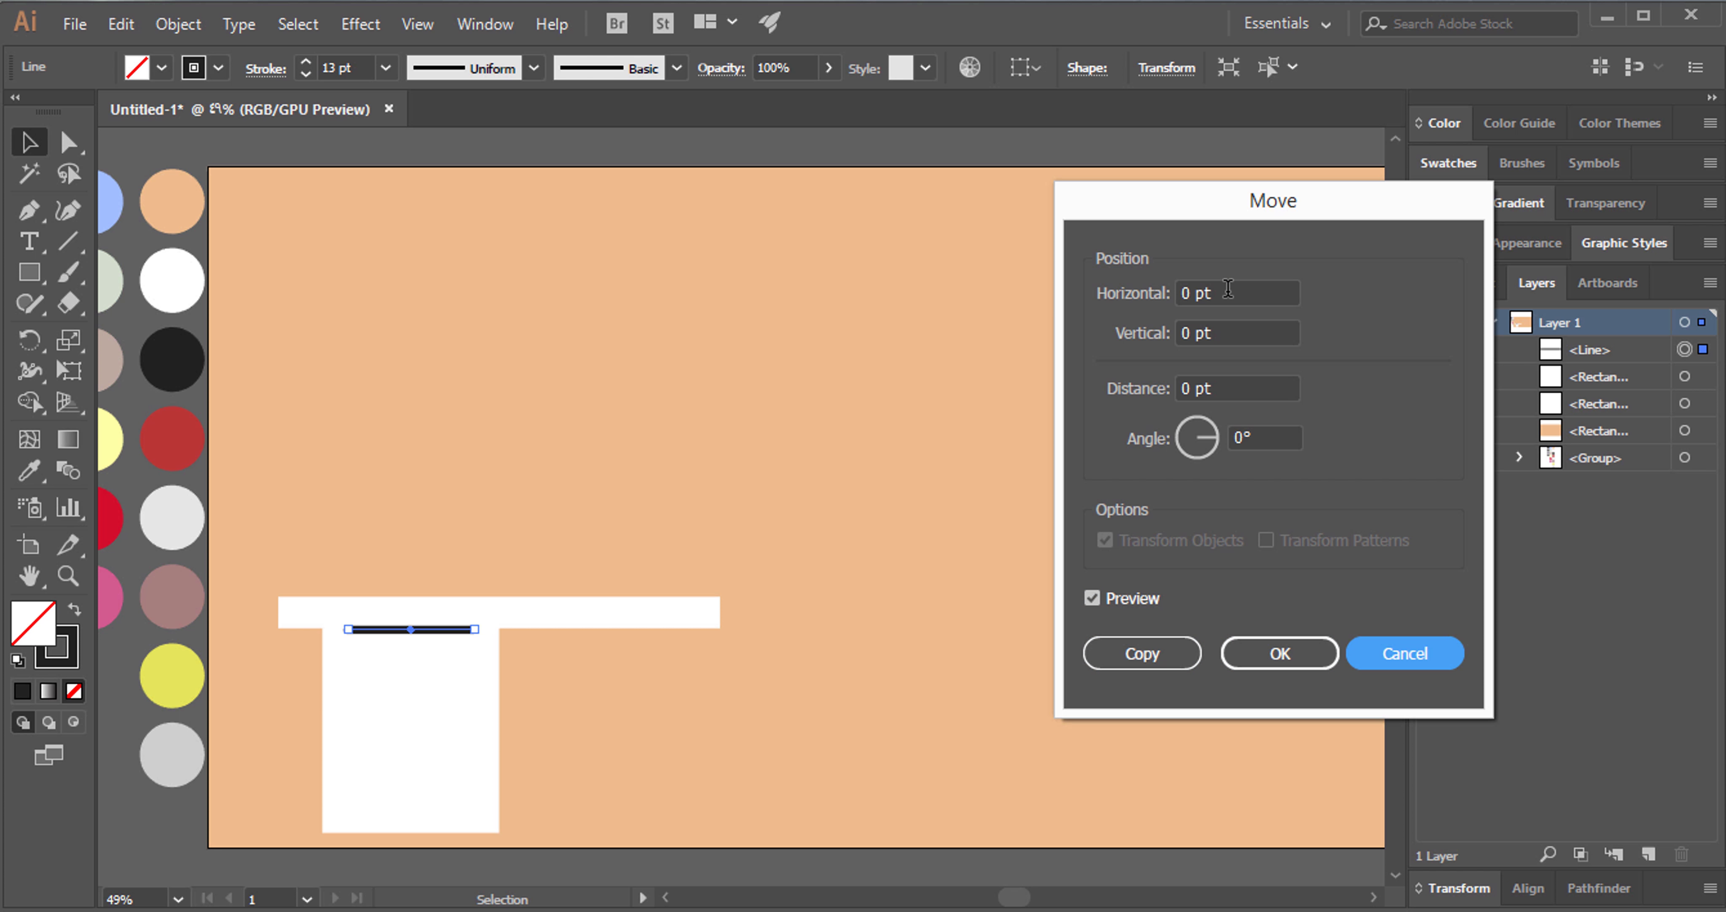
pyautogui.press('Tab')
pyautogui.press('Tab')
pyautogui.write('80')
pyautogui.press('Tab')
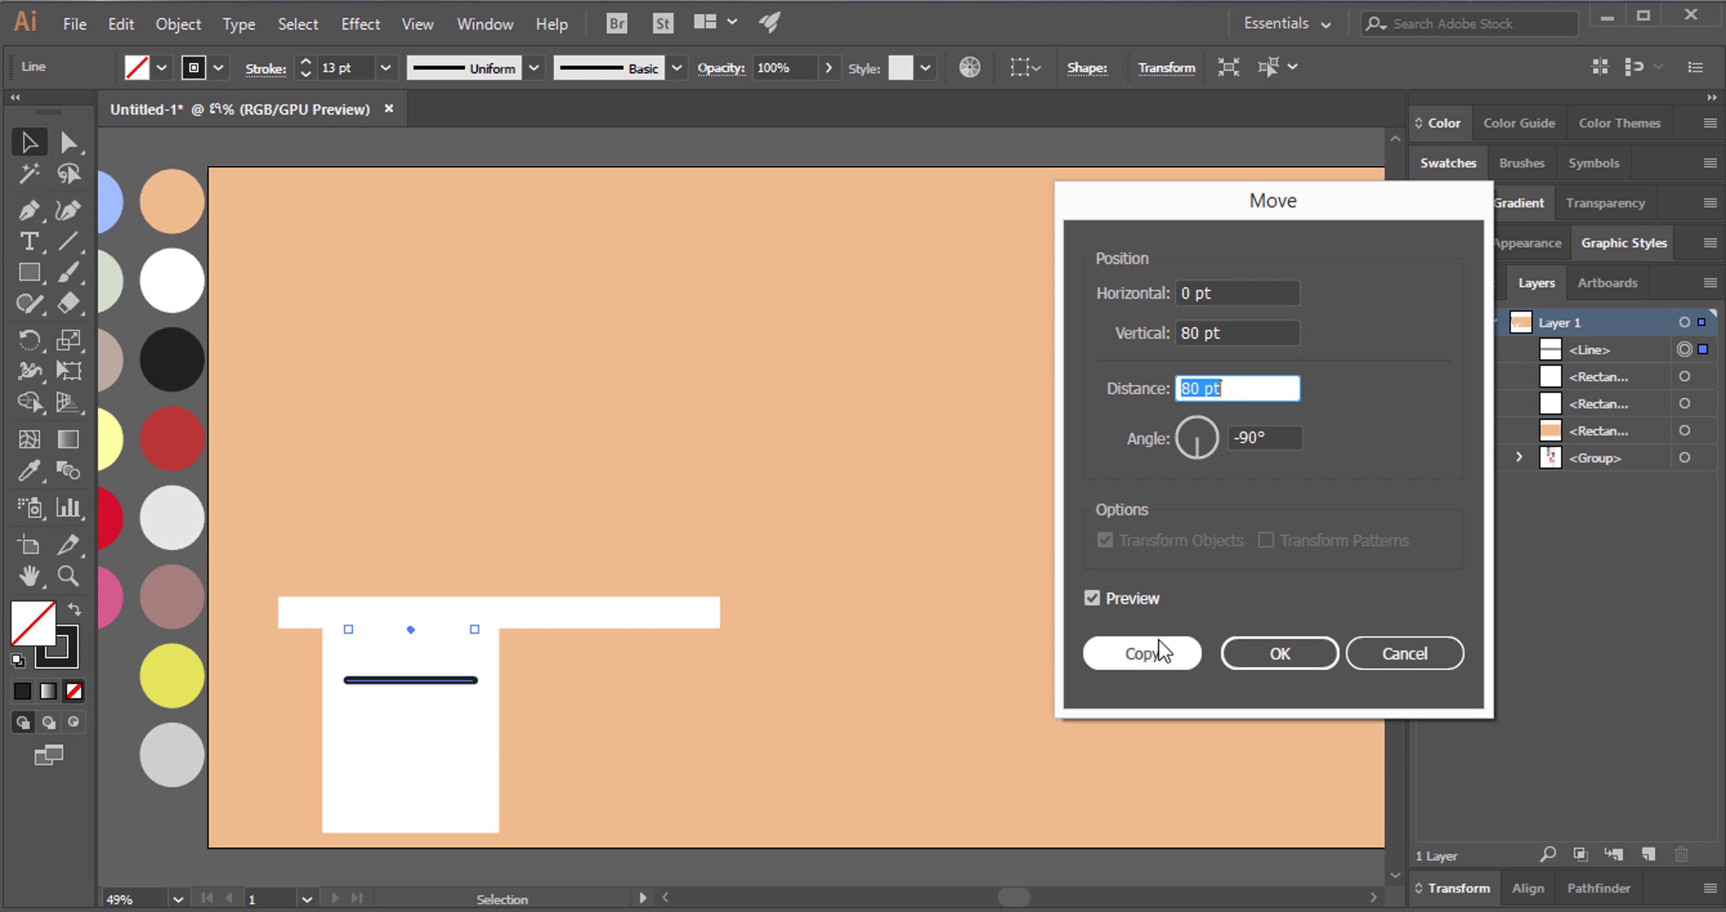
pyautogui.click(1142, 654)
pyautogui.hotkey('ctrl', 'd')
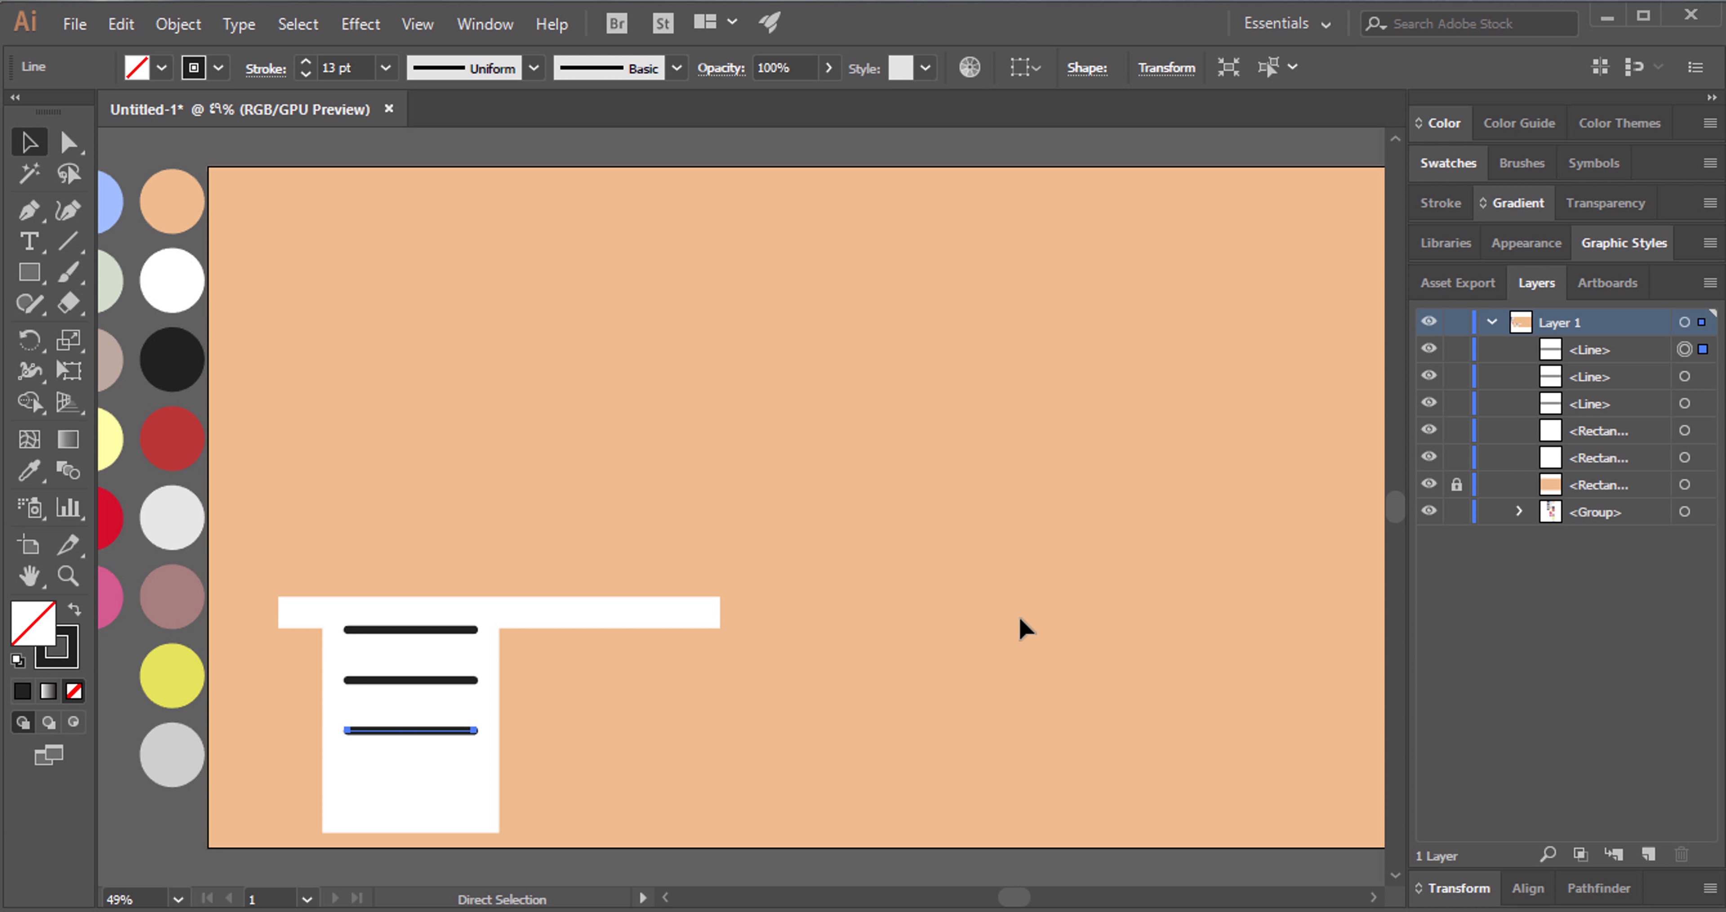
pyautogui.hotkey('ctrl', 'd')
# Zoom into the desktop area and create a 120 × 20 pt rectangle.
pyautogui.click(577, 653)
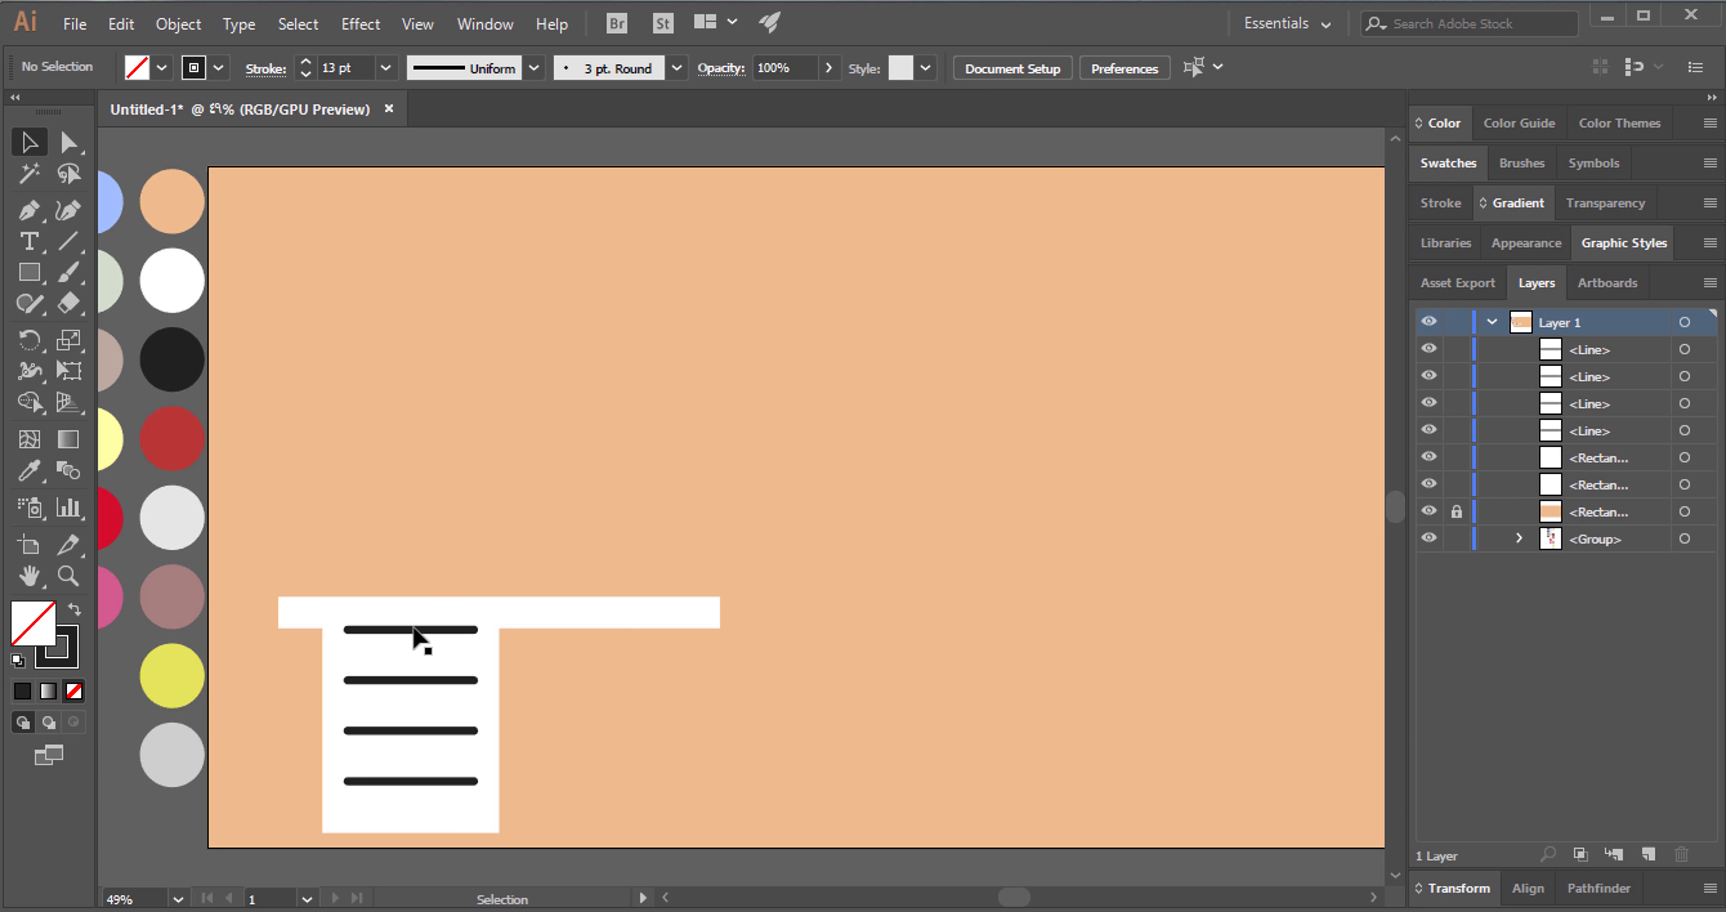
pyautogui.click(66, 571)
pyautogui.moveTo(439, 565); pyautogui.dragTo(601, 534)
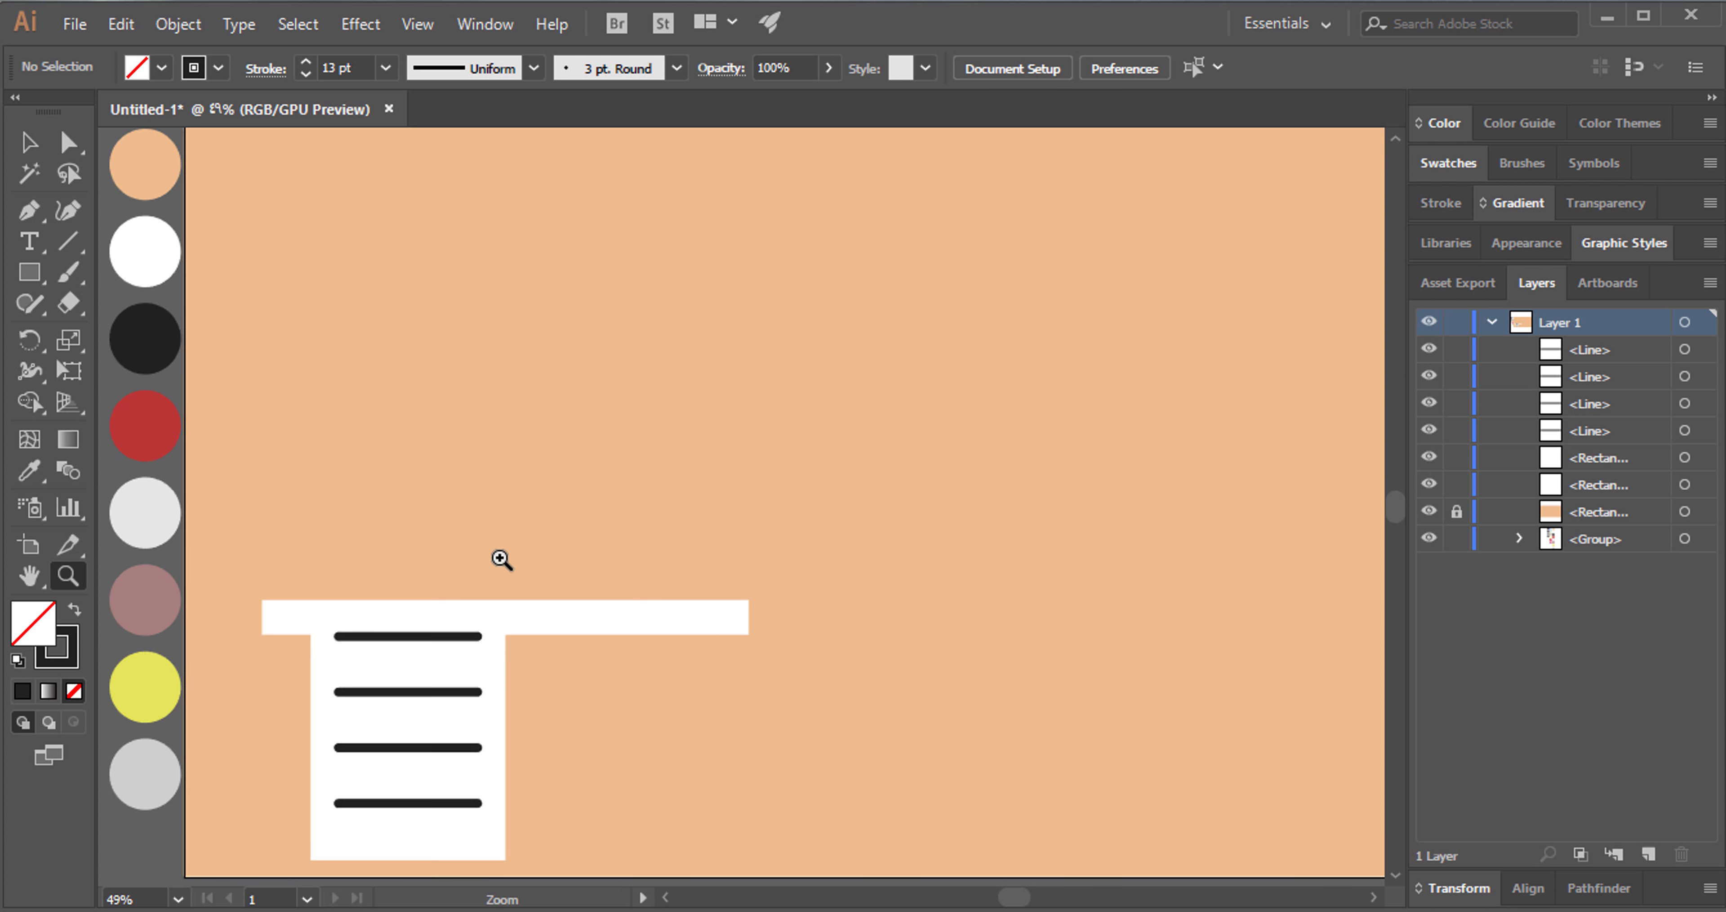
pyautogui.moveTo(276, 577); pyautogui.dragTo(630, 555)
pyautogui.click(29, 142)
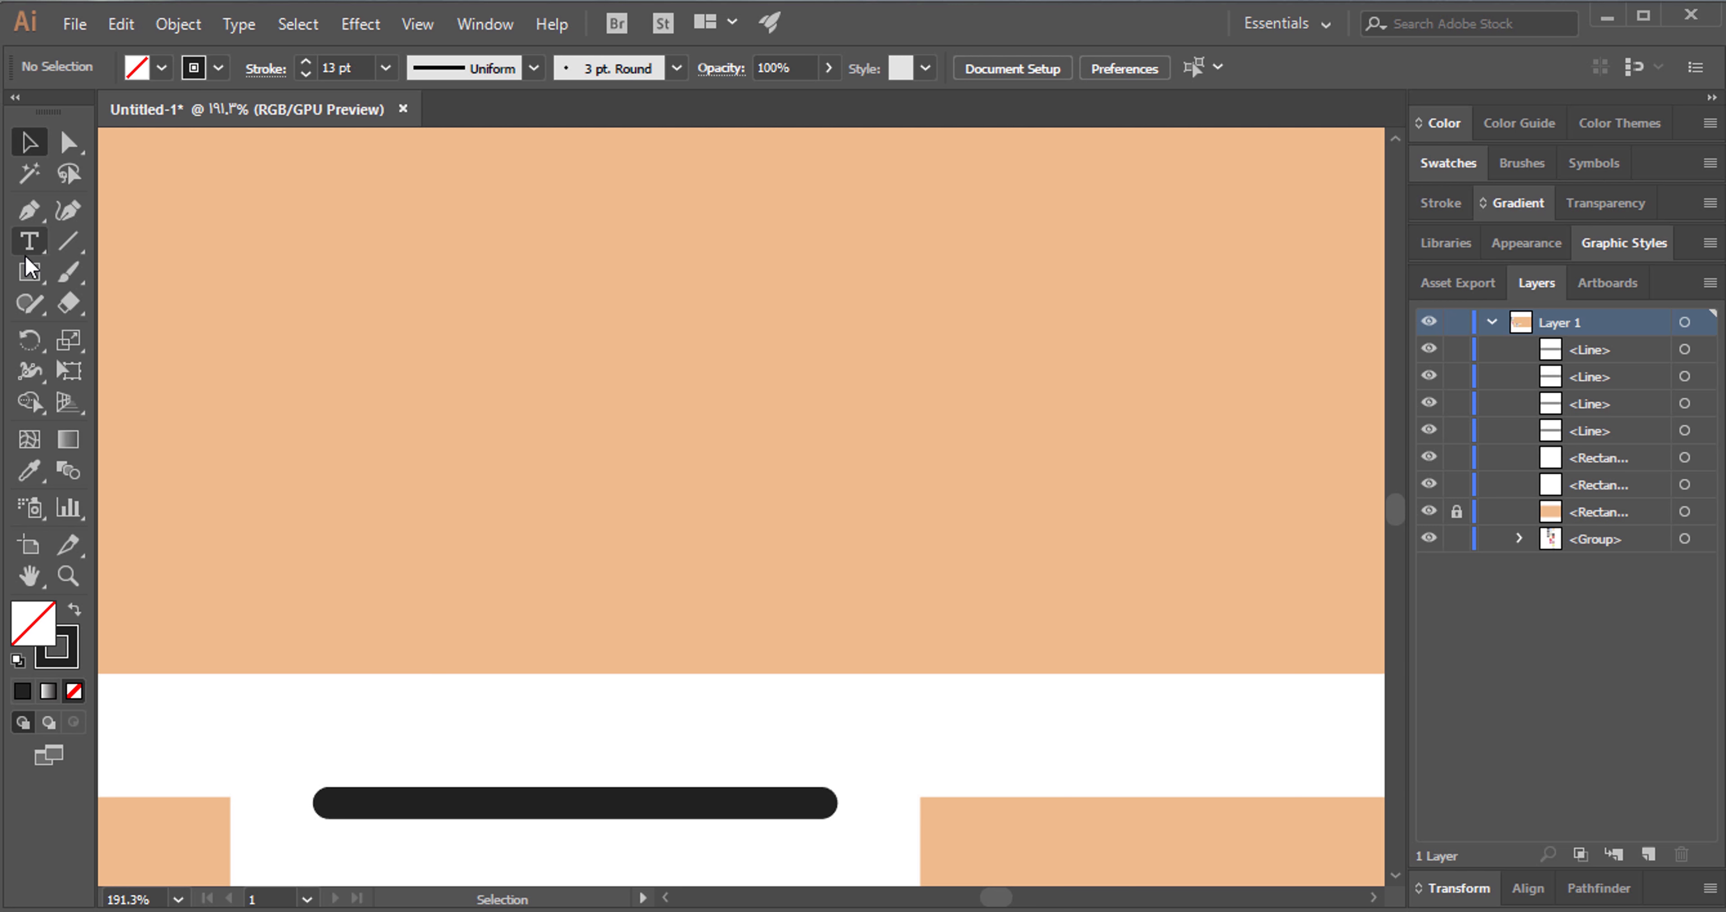
pyautogui.click(31, 284)
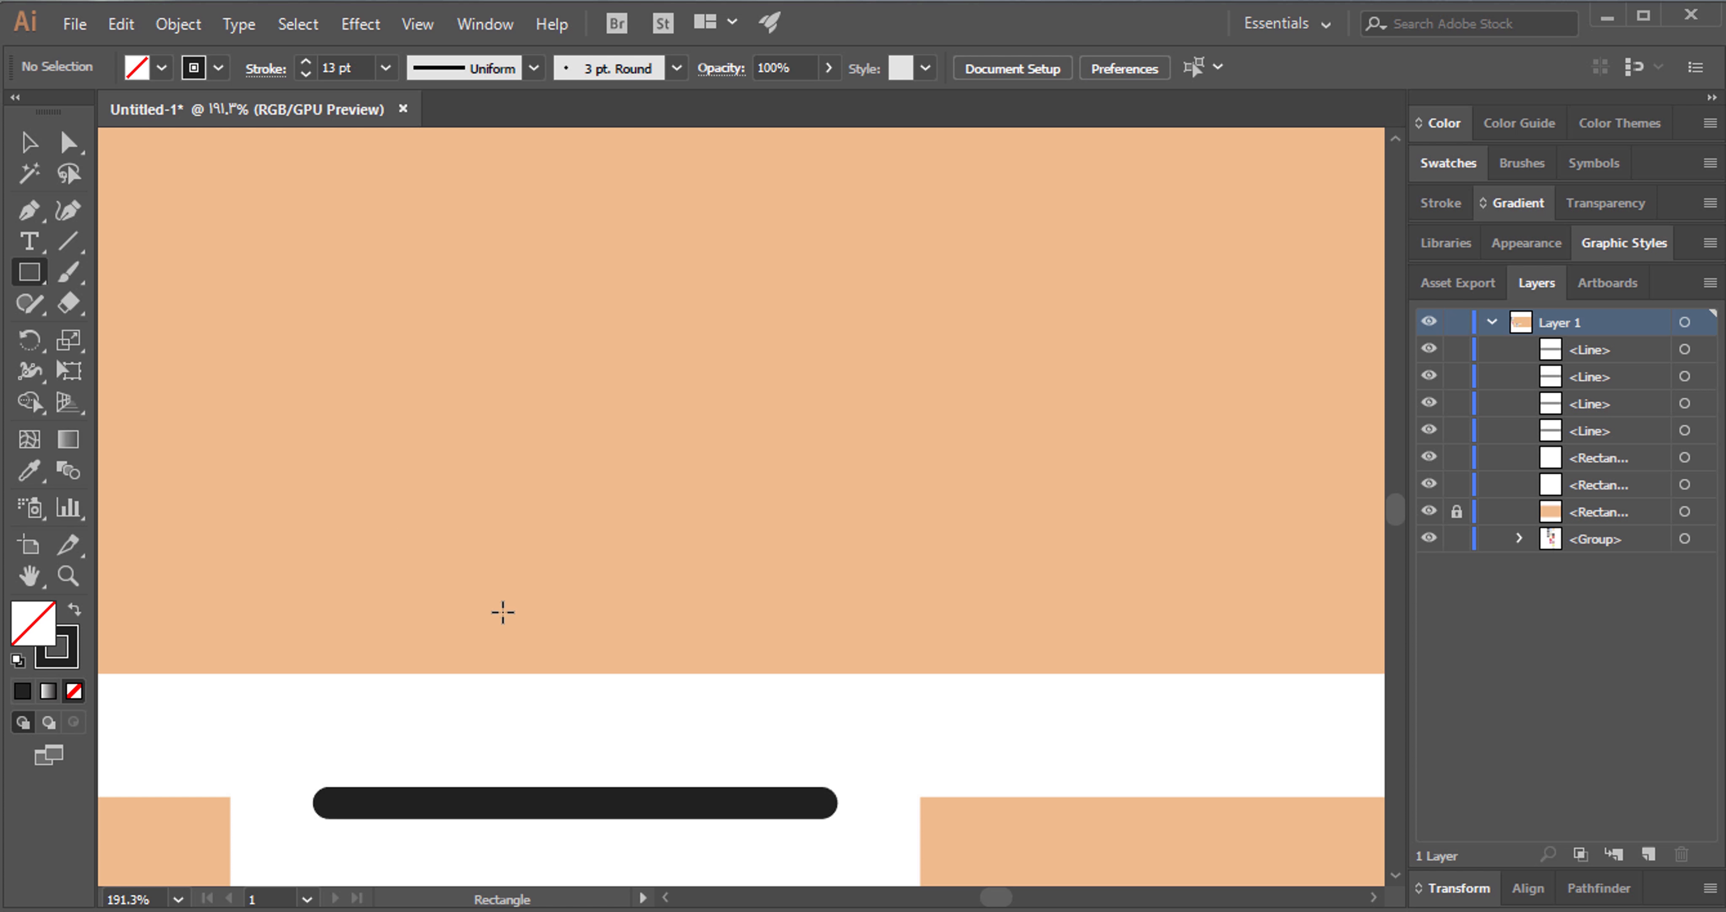
pyautogui.click(442, 588)
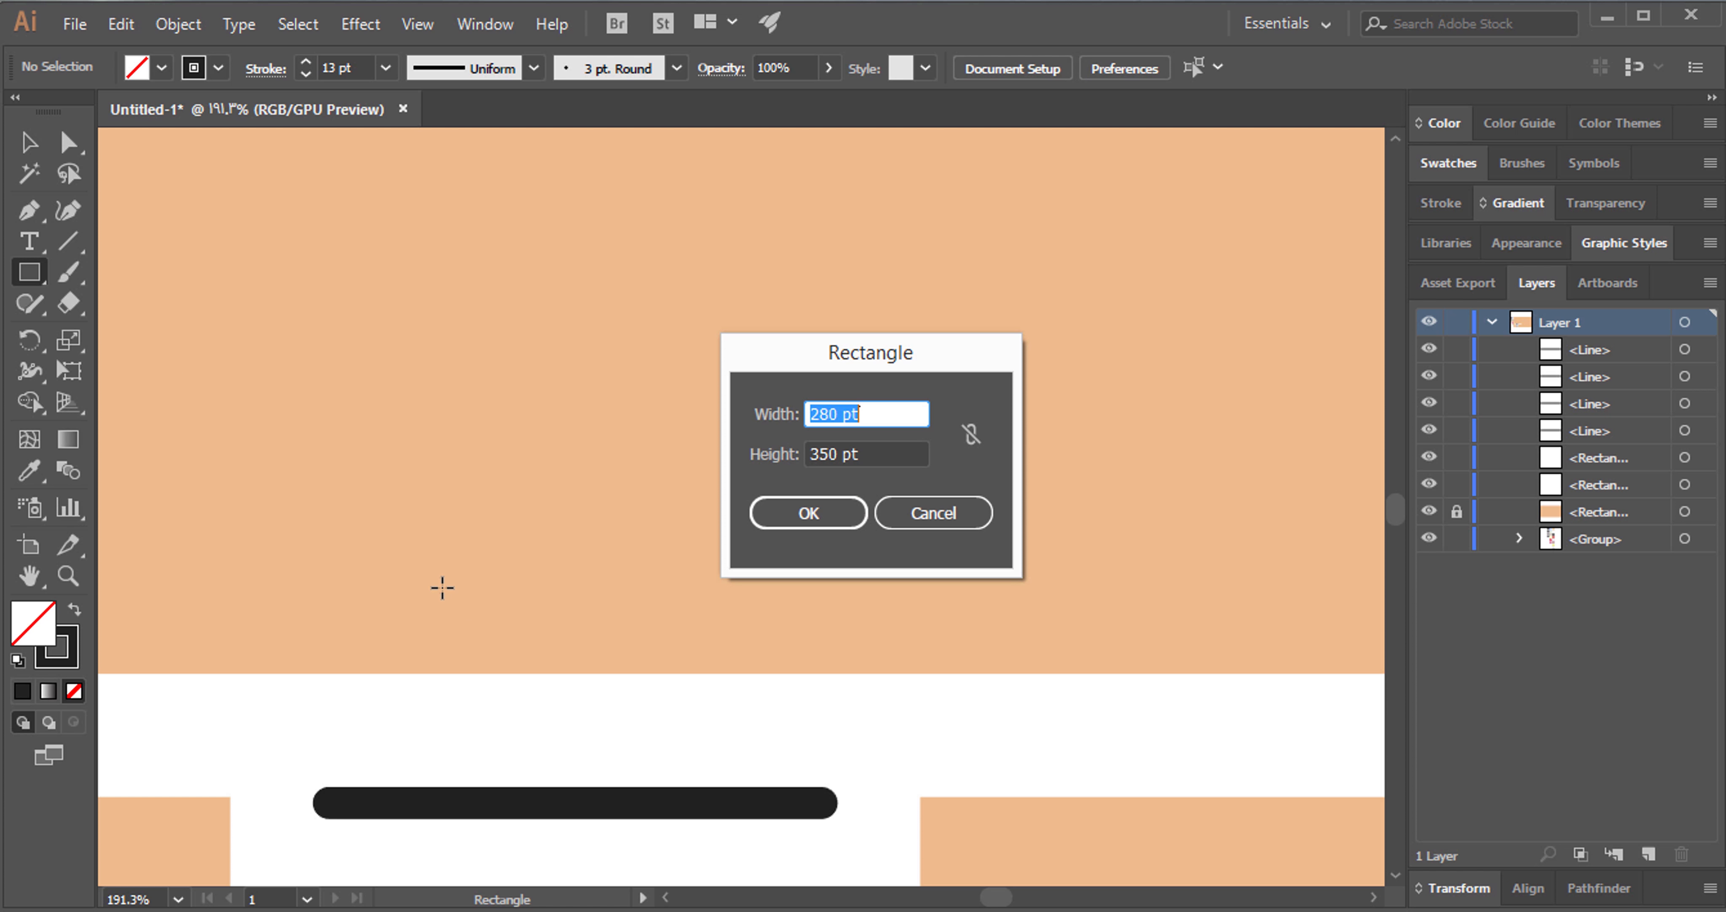
pyautogui.write('120')
pyautogui.press('Tab')
pyautogui.write('2')
pyautogui.press('Return')
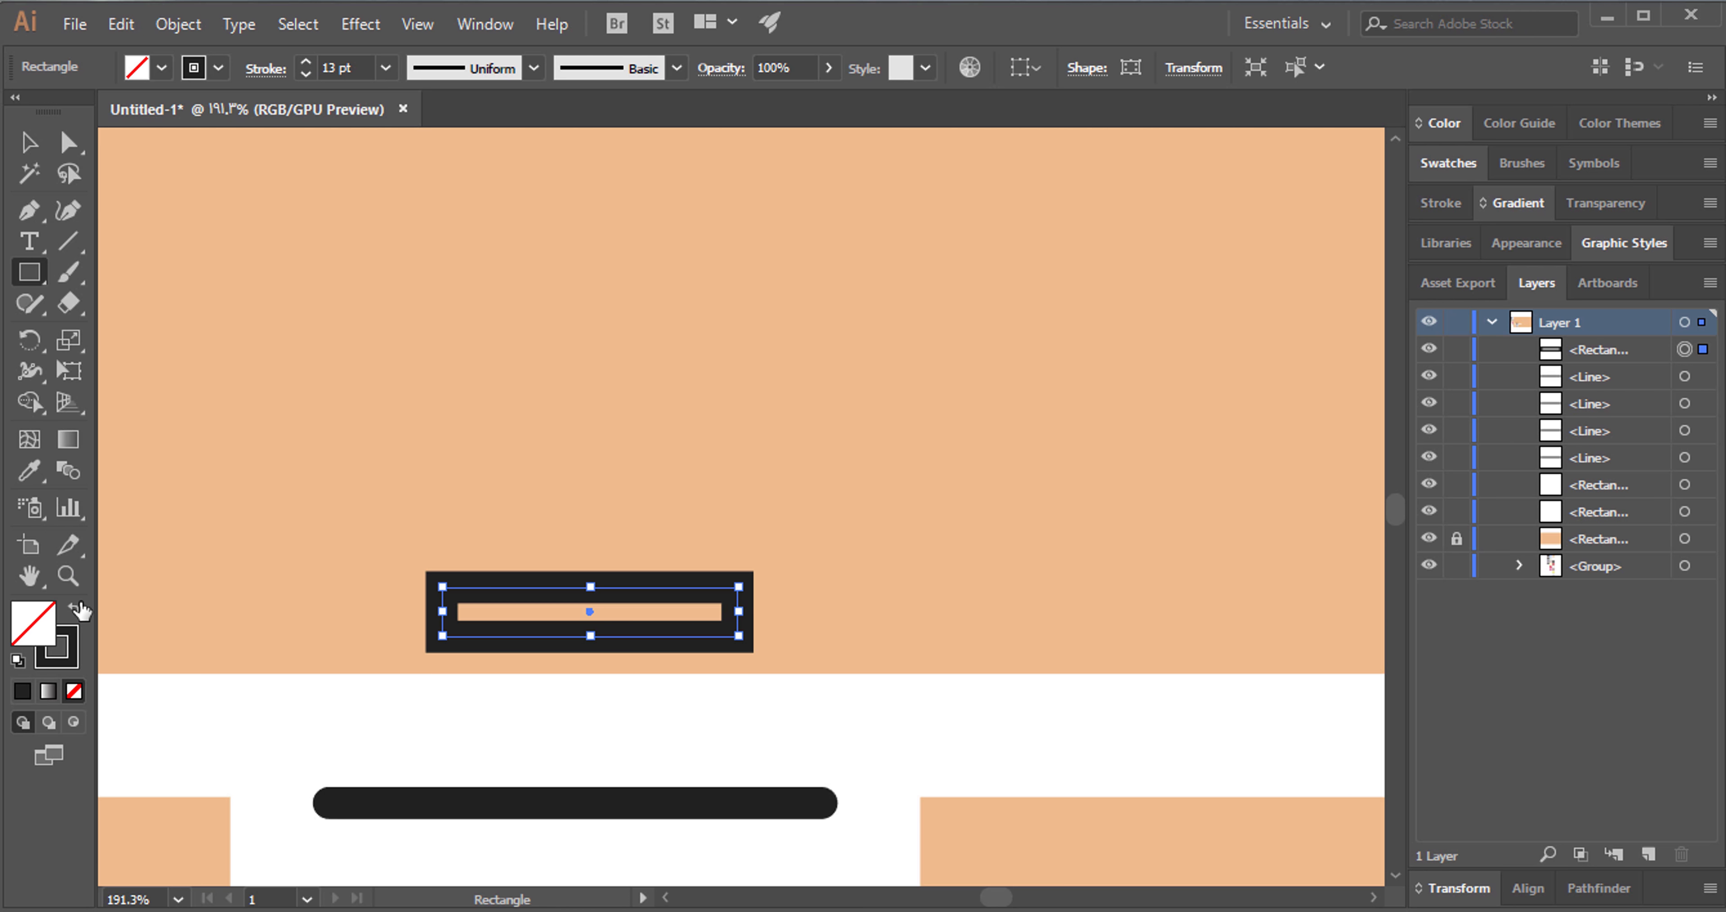
# Make the bar black with fully rounded corners and set it just above the desktop.
pyautogui.click(75, 608)
pyautogui.click(16, 145)
pyautogui.click(68, 142)
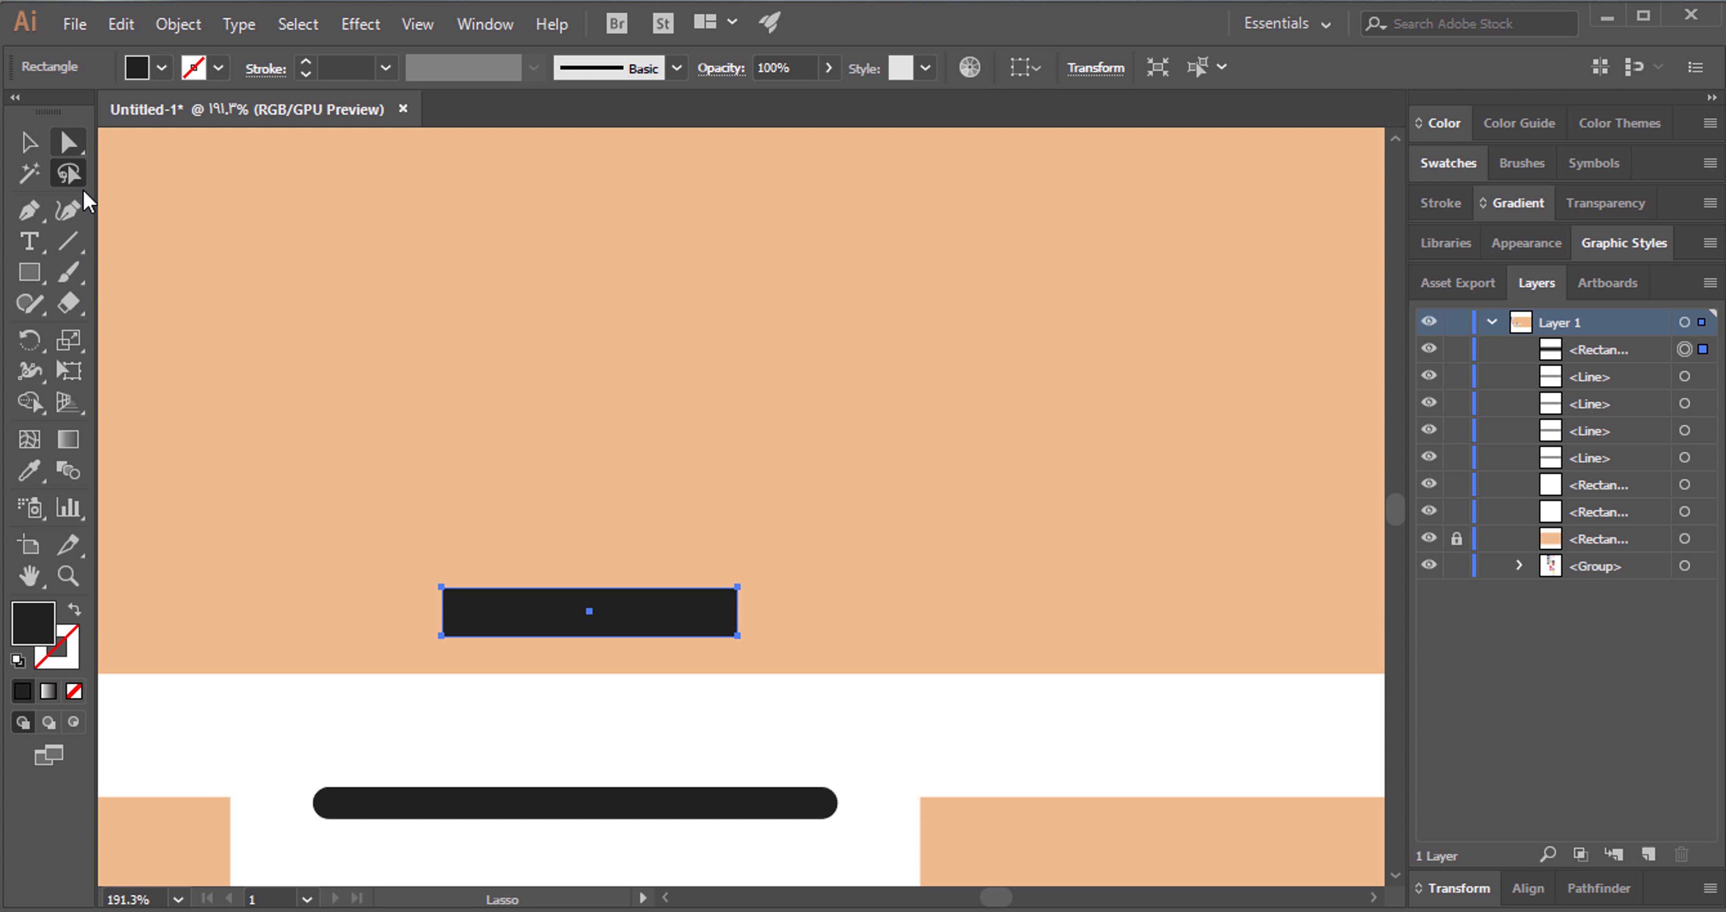
pyautogui.moveTo(459, 610); pyautogui.dragTo(550, 639)
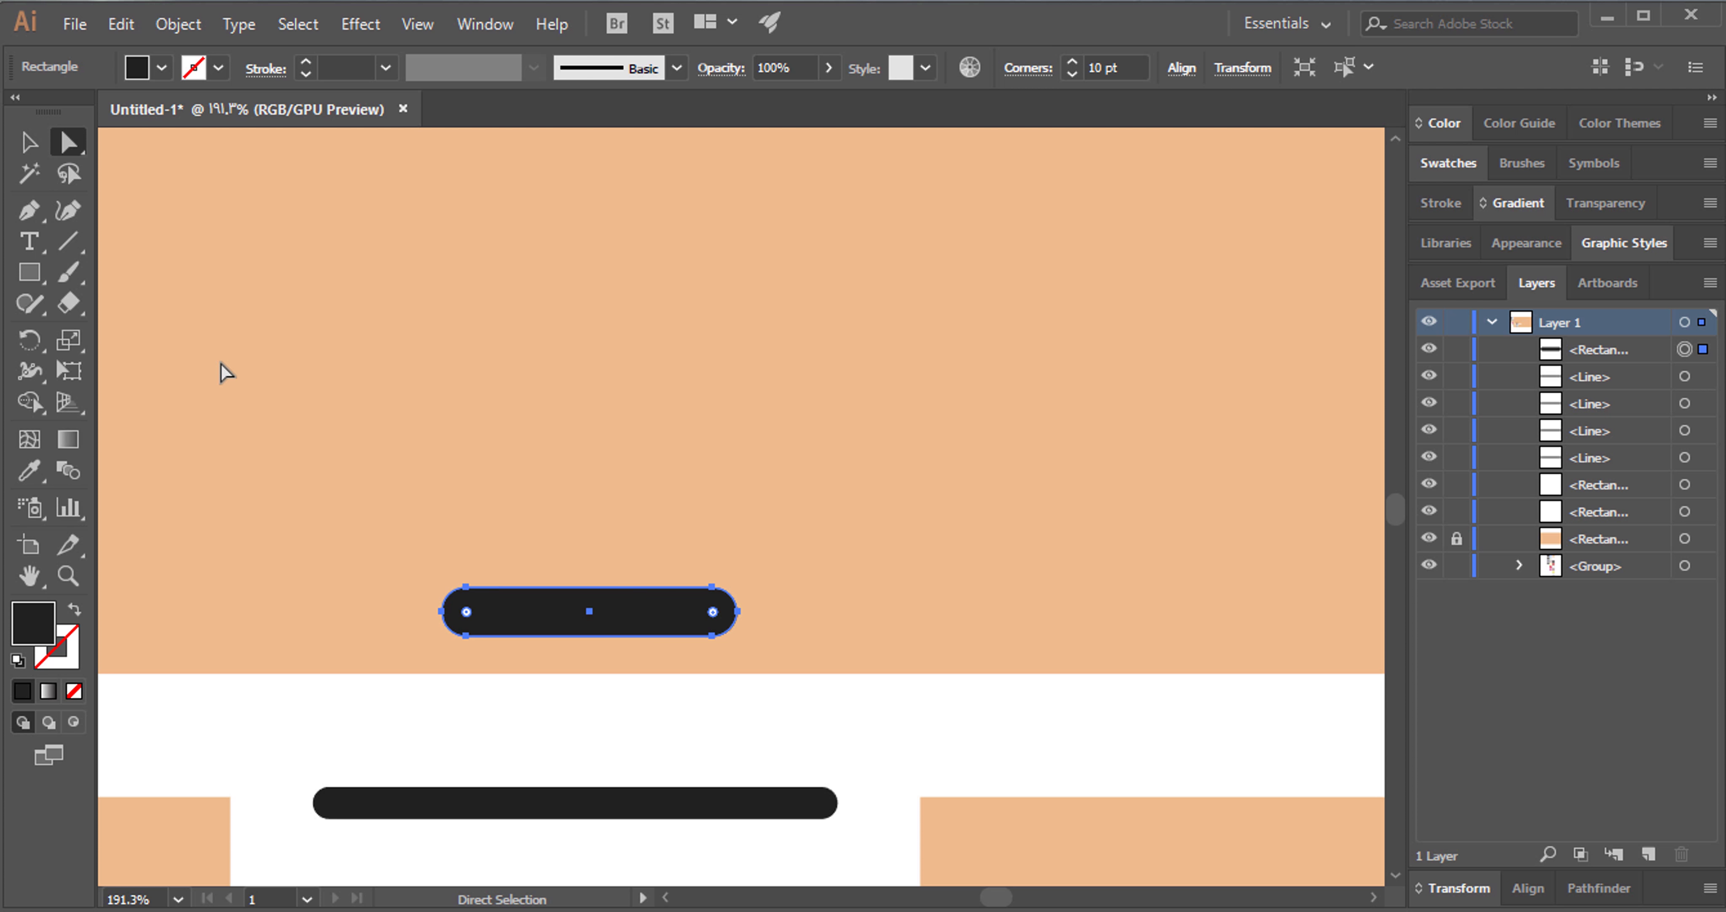
pyautogui.click(29, 142)
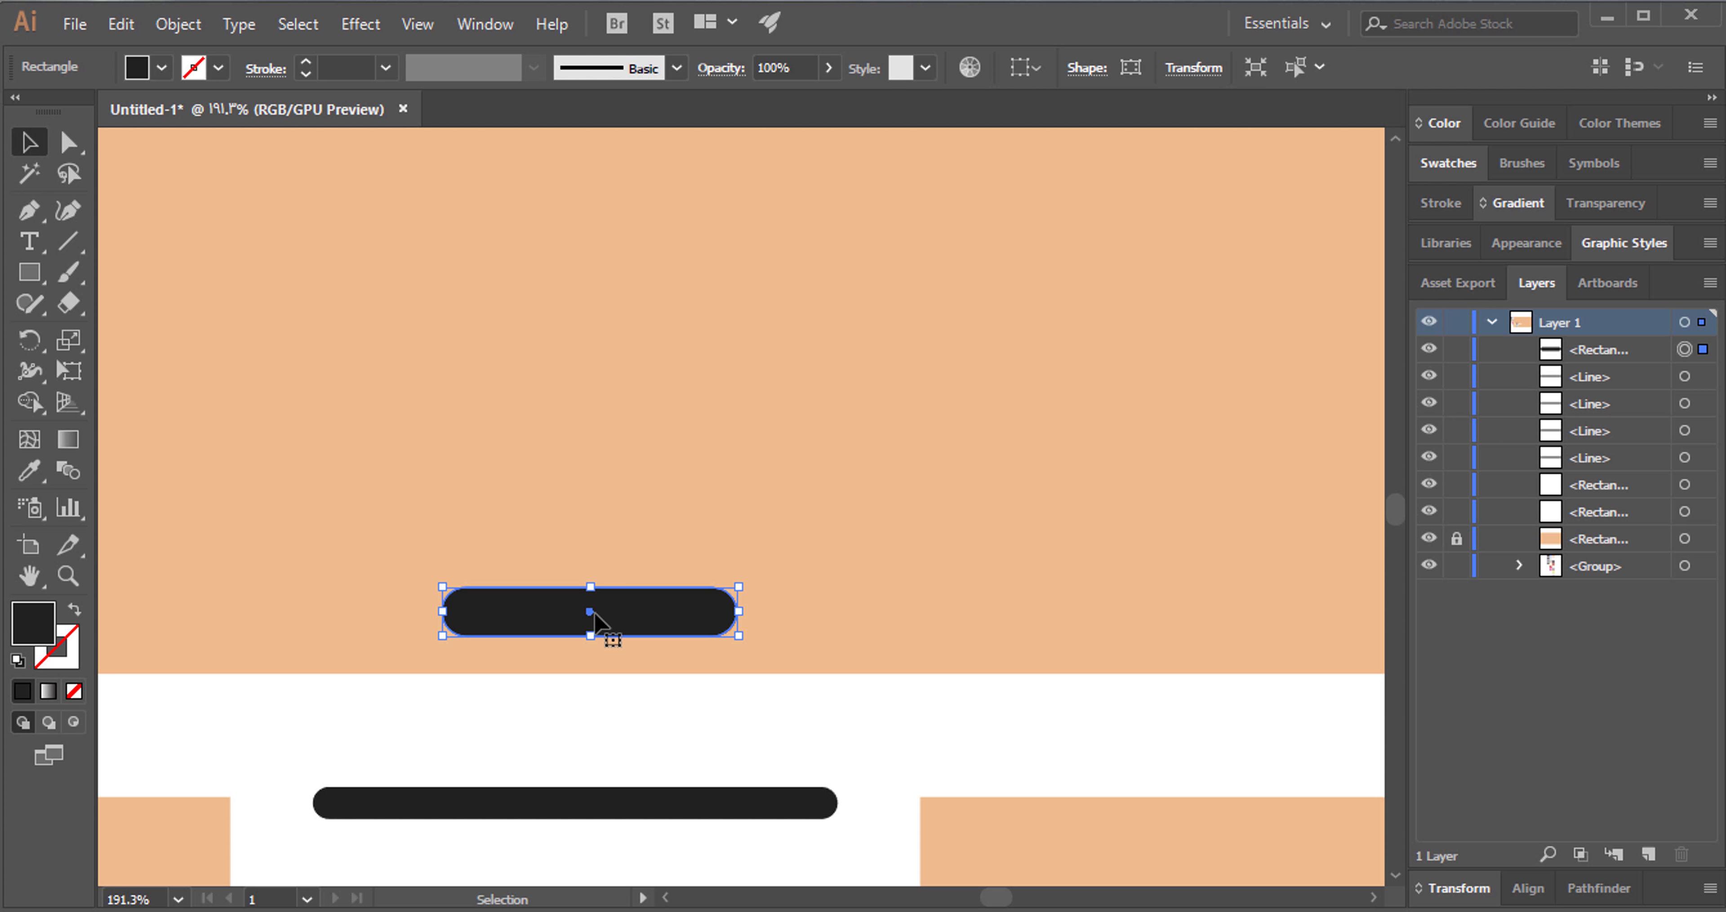
pyautogui.moveTo(594, 613); pyautogui.dragTo(460, 648)
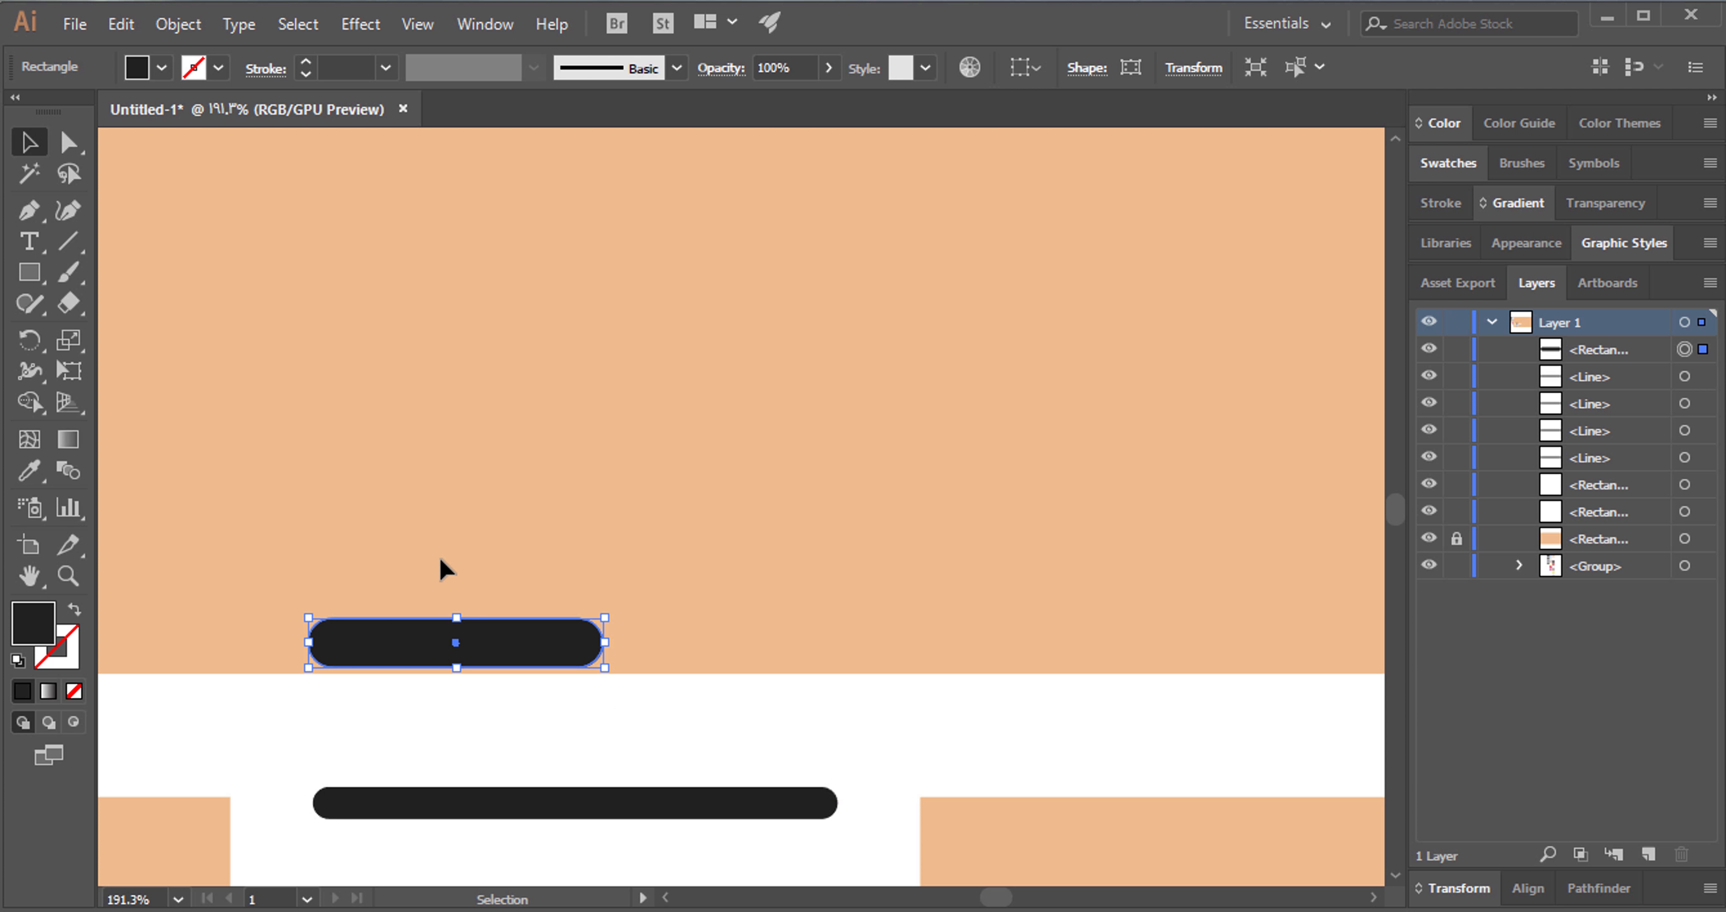
pyautogui.click(430, 506)
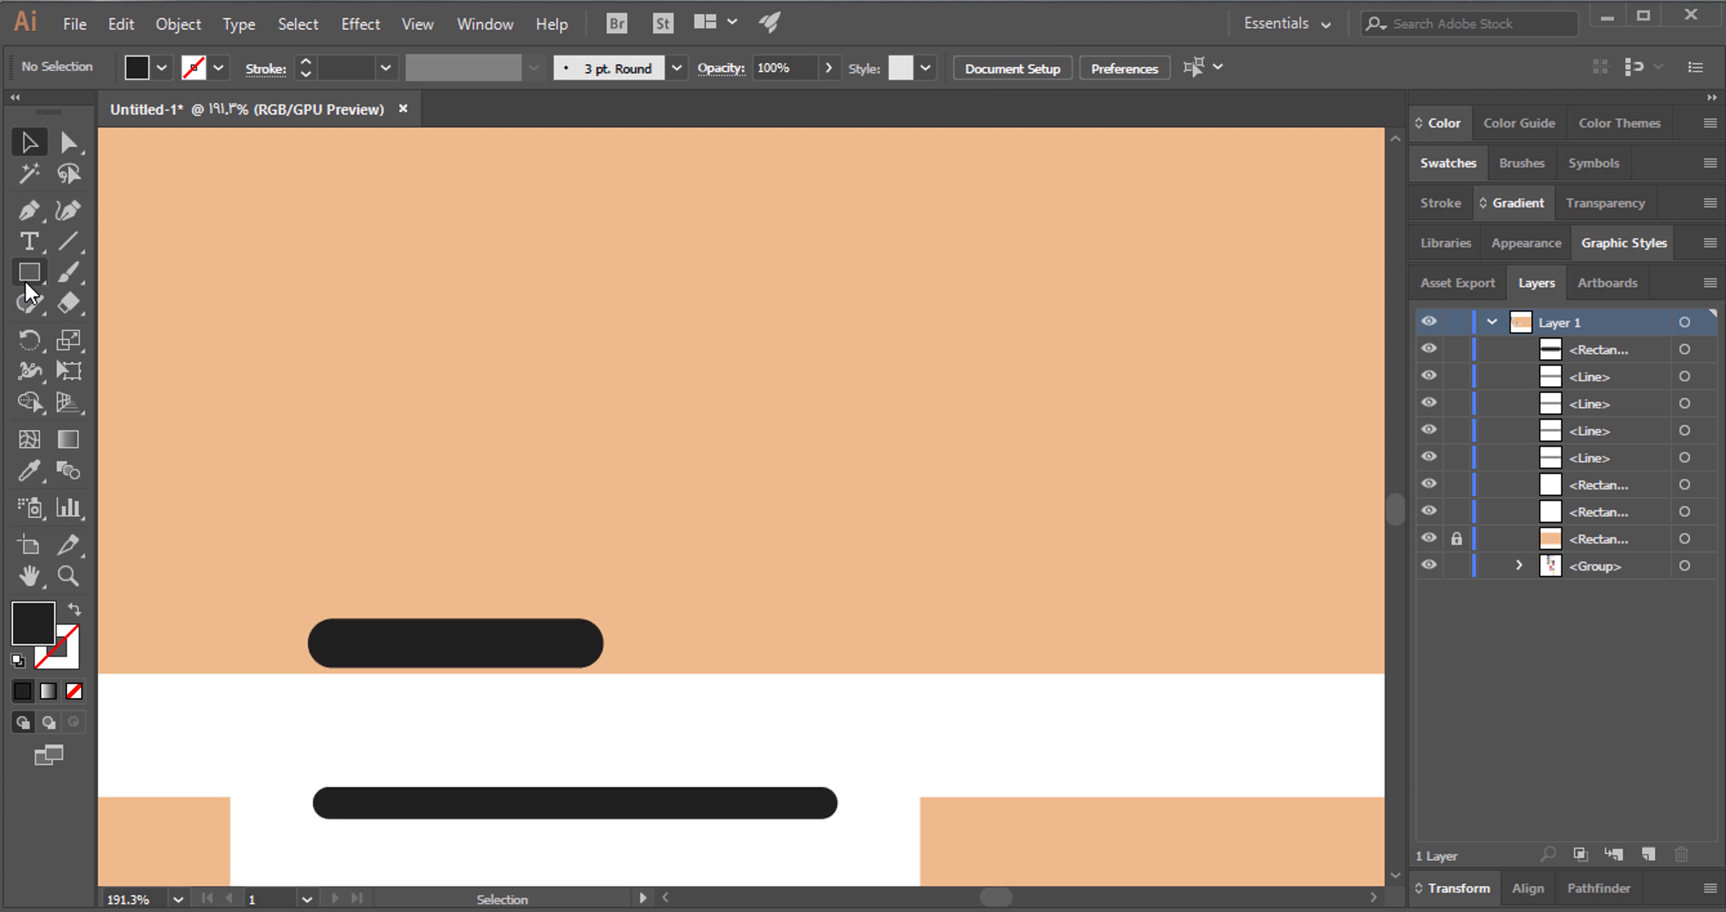
pyautogui.click(29, 272)
# Create a 30 × 40 pt black rectangle and nudge it onto the rounded bar.
pyautogui.click(435, 513)
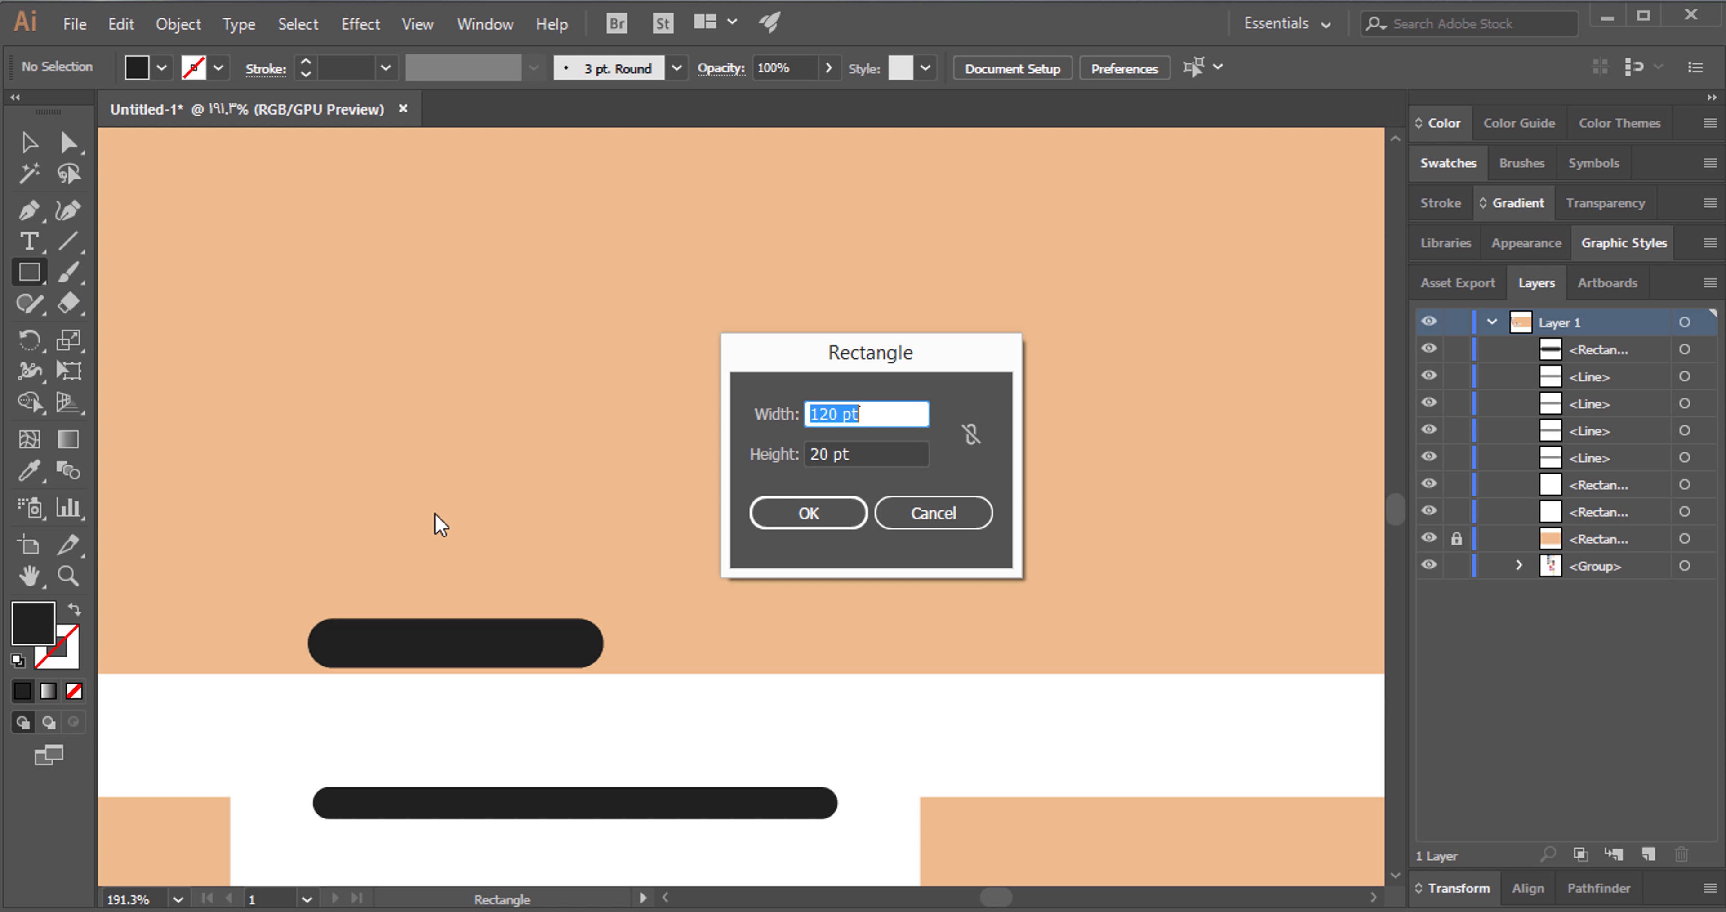
pyautogui.write('30')
pyautogui.press('Tab')
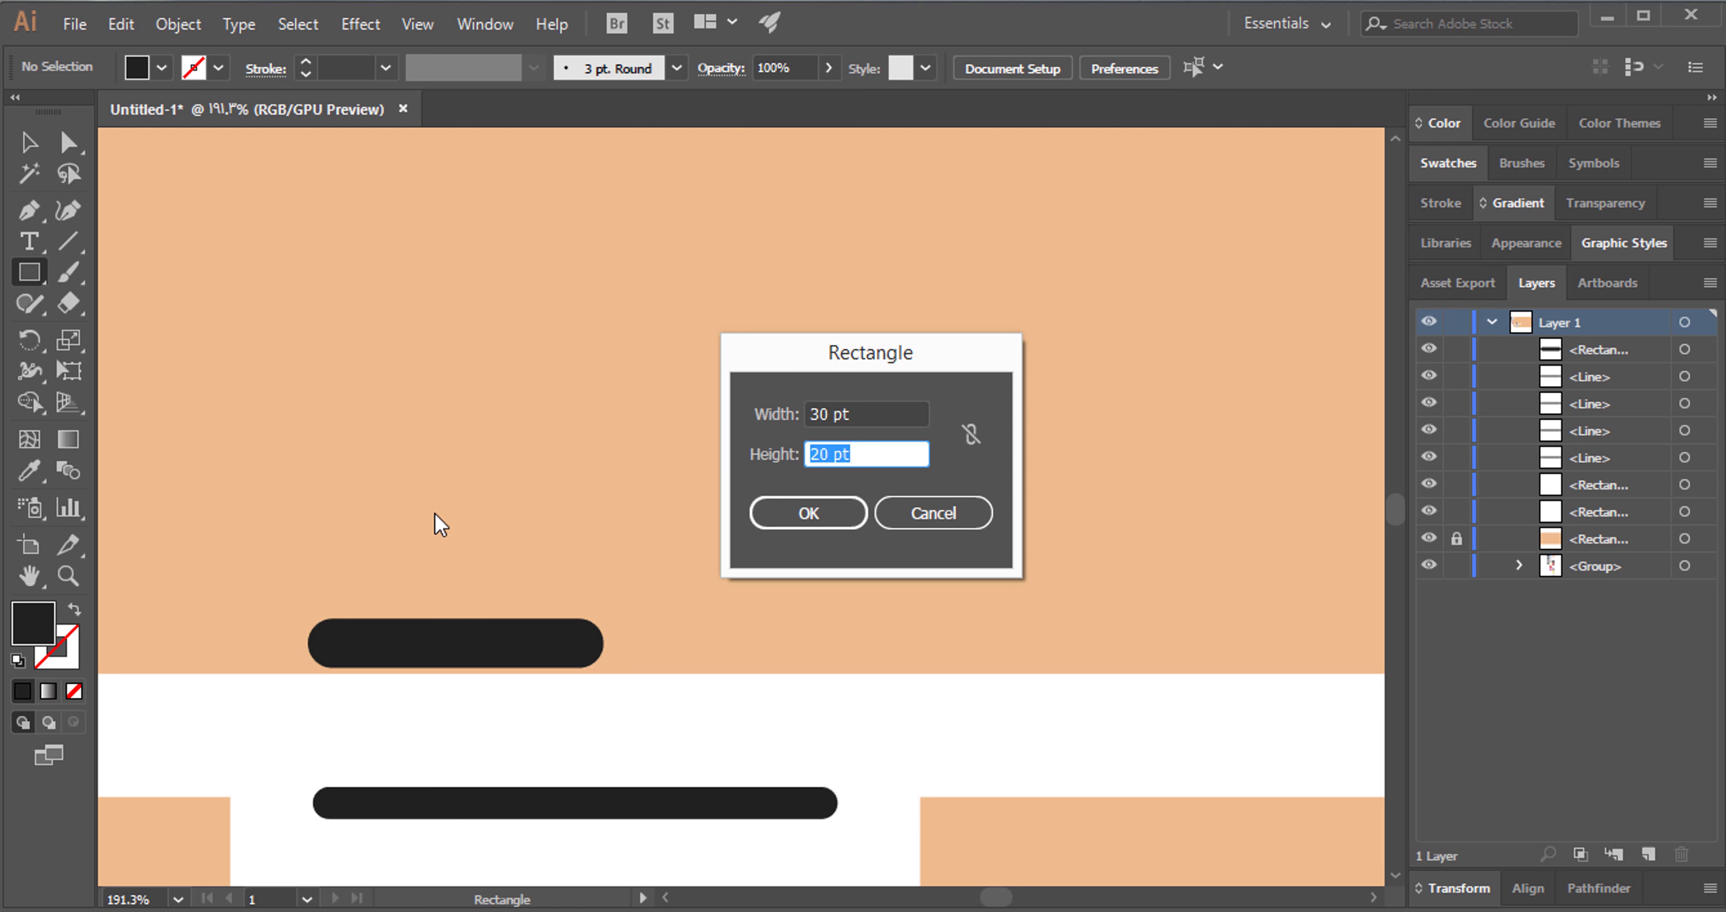
pyautogui.write('40')
pyautogui.press('Return')
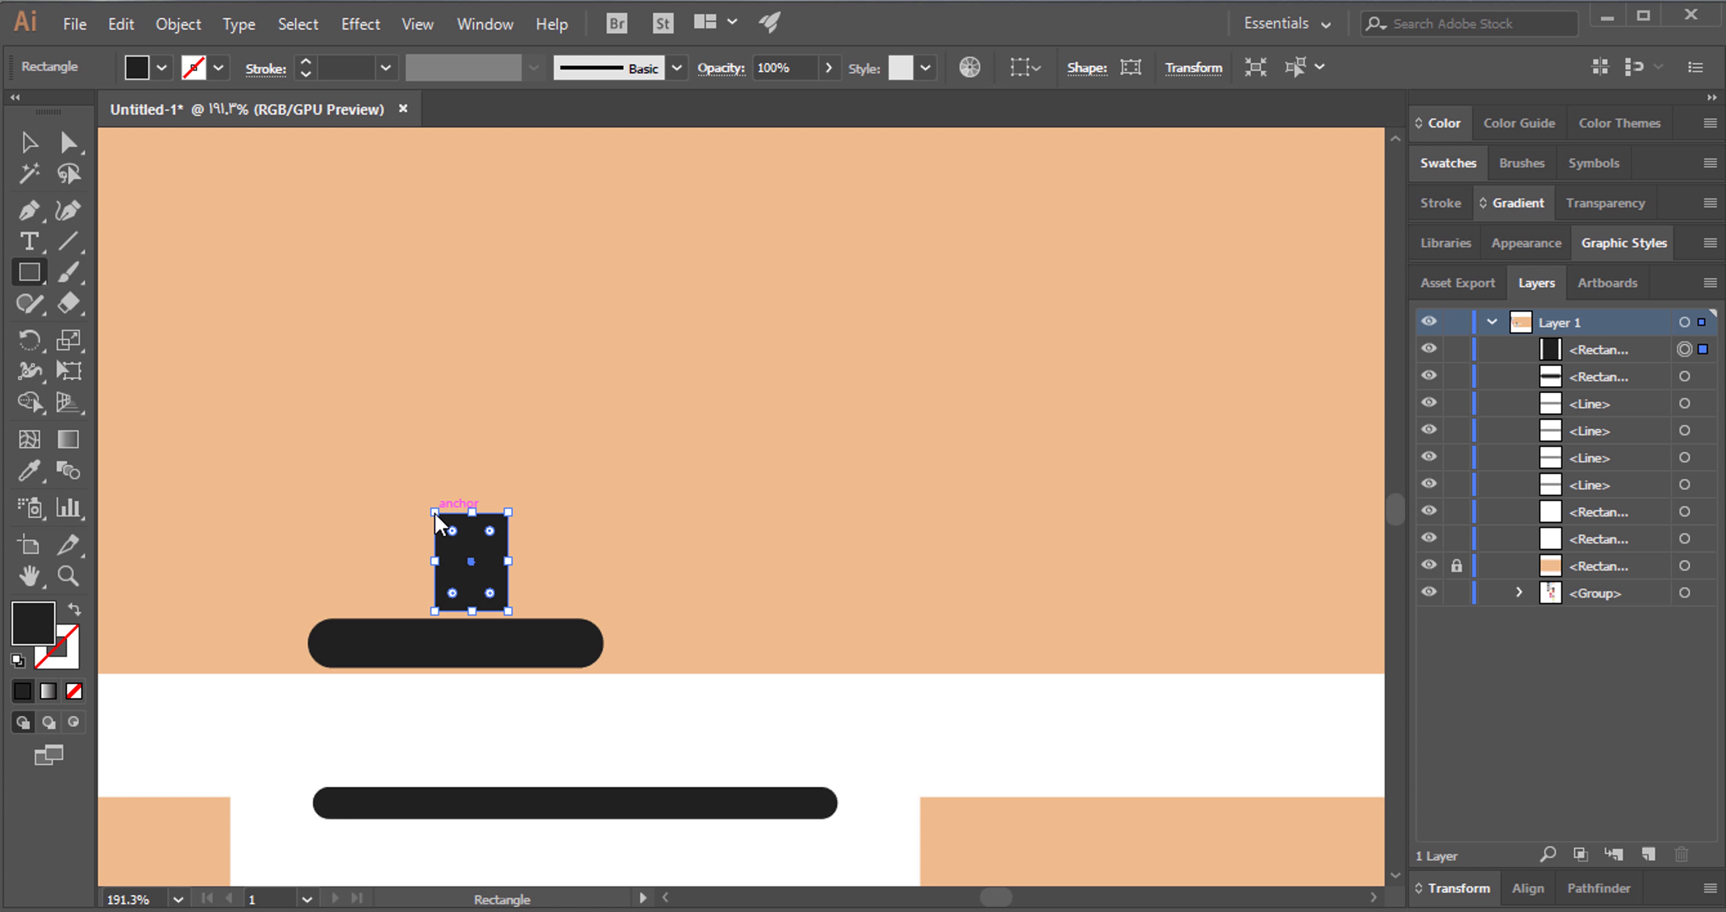
pyautogui.click(67, 575)
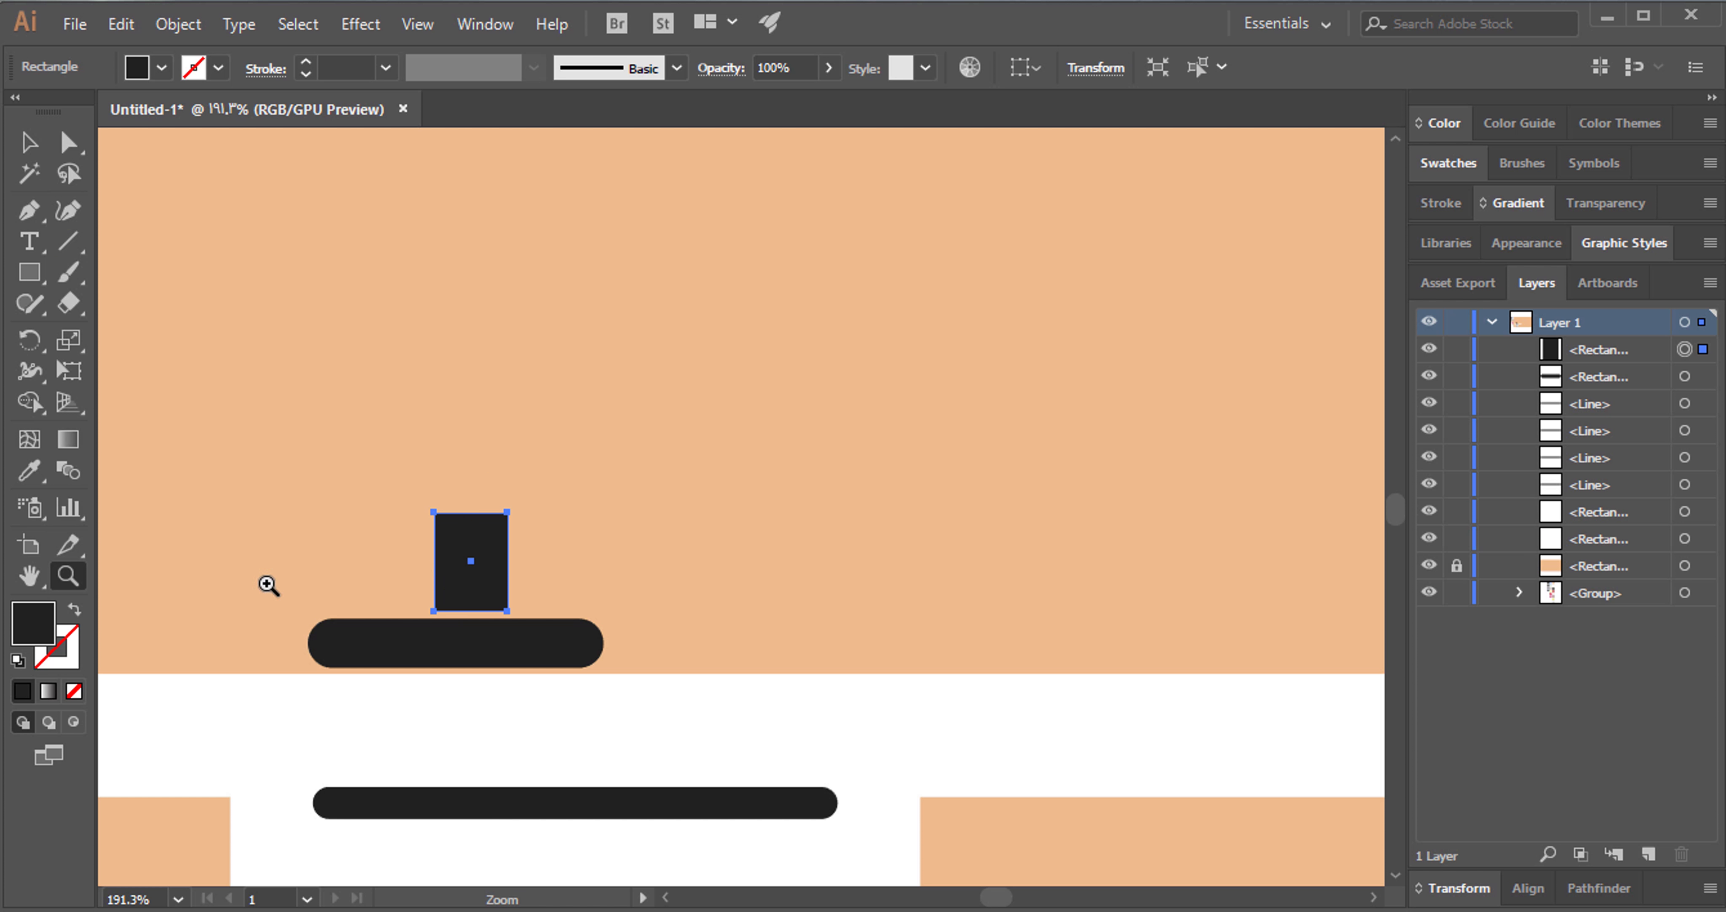
pyautogui.moveTo(434, 573); pyautogui.dragTo(621, 536)
pyautogui.press('v')
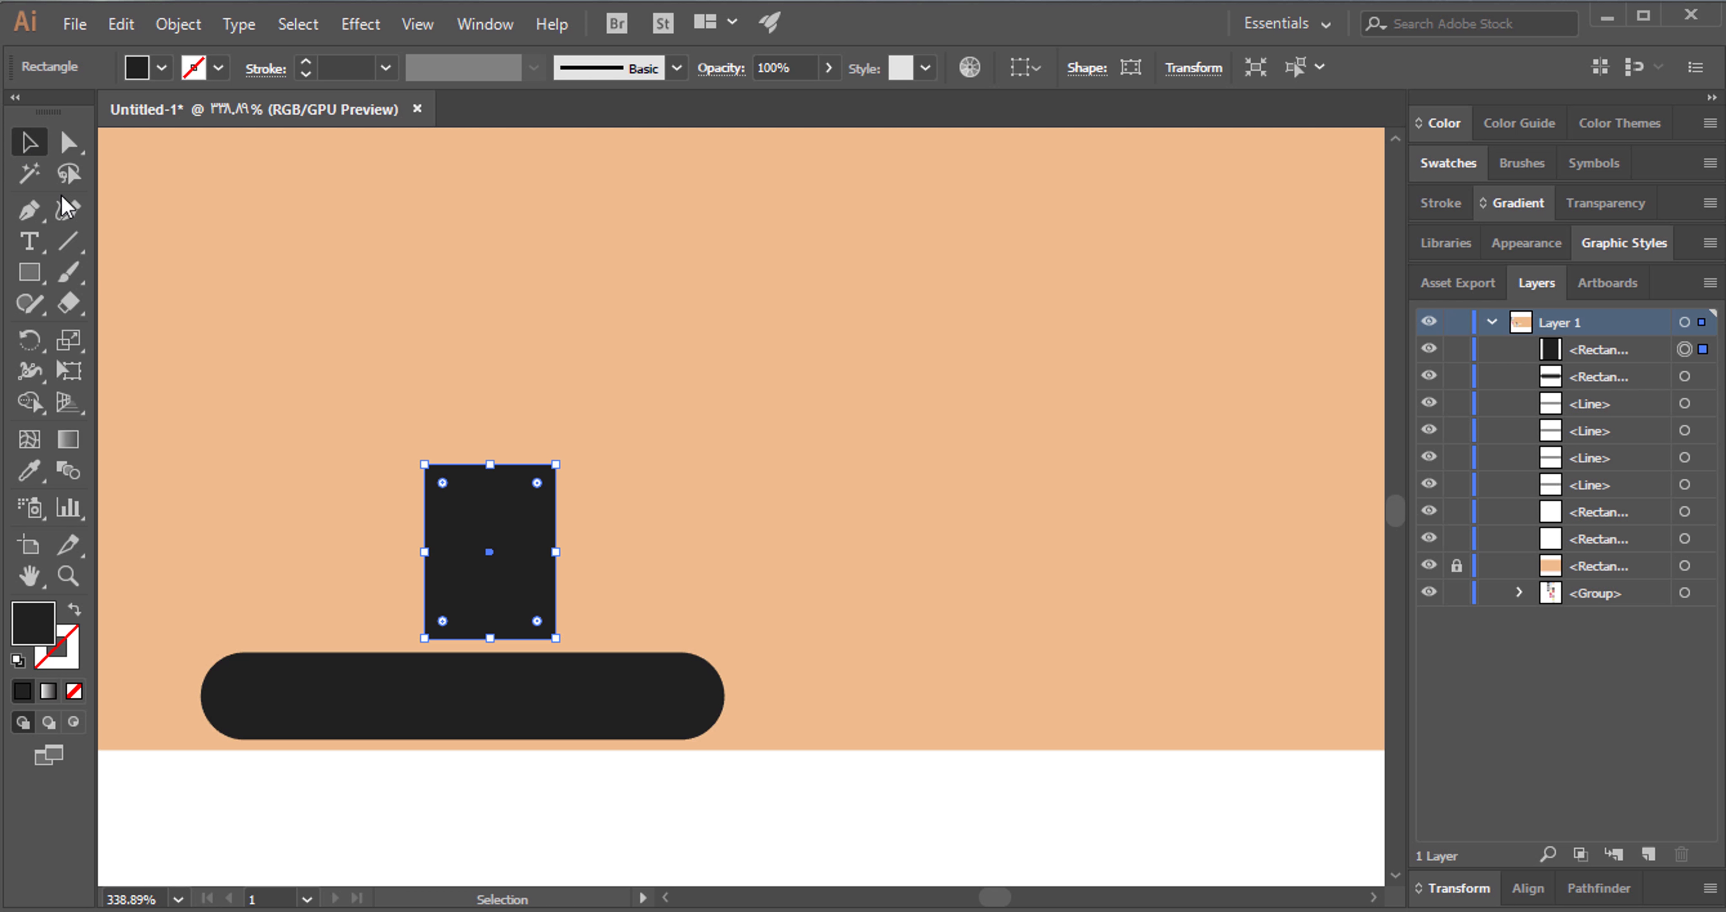
pyautogui.moveTo(497, 554); pyautogui.dragTo(464, 565)
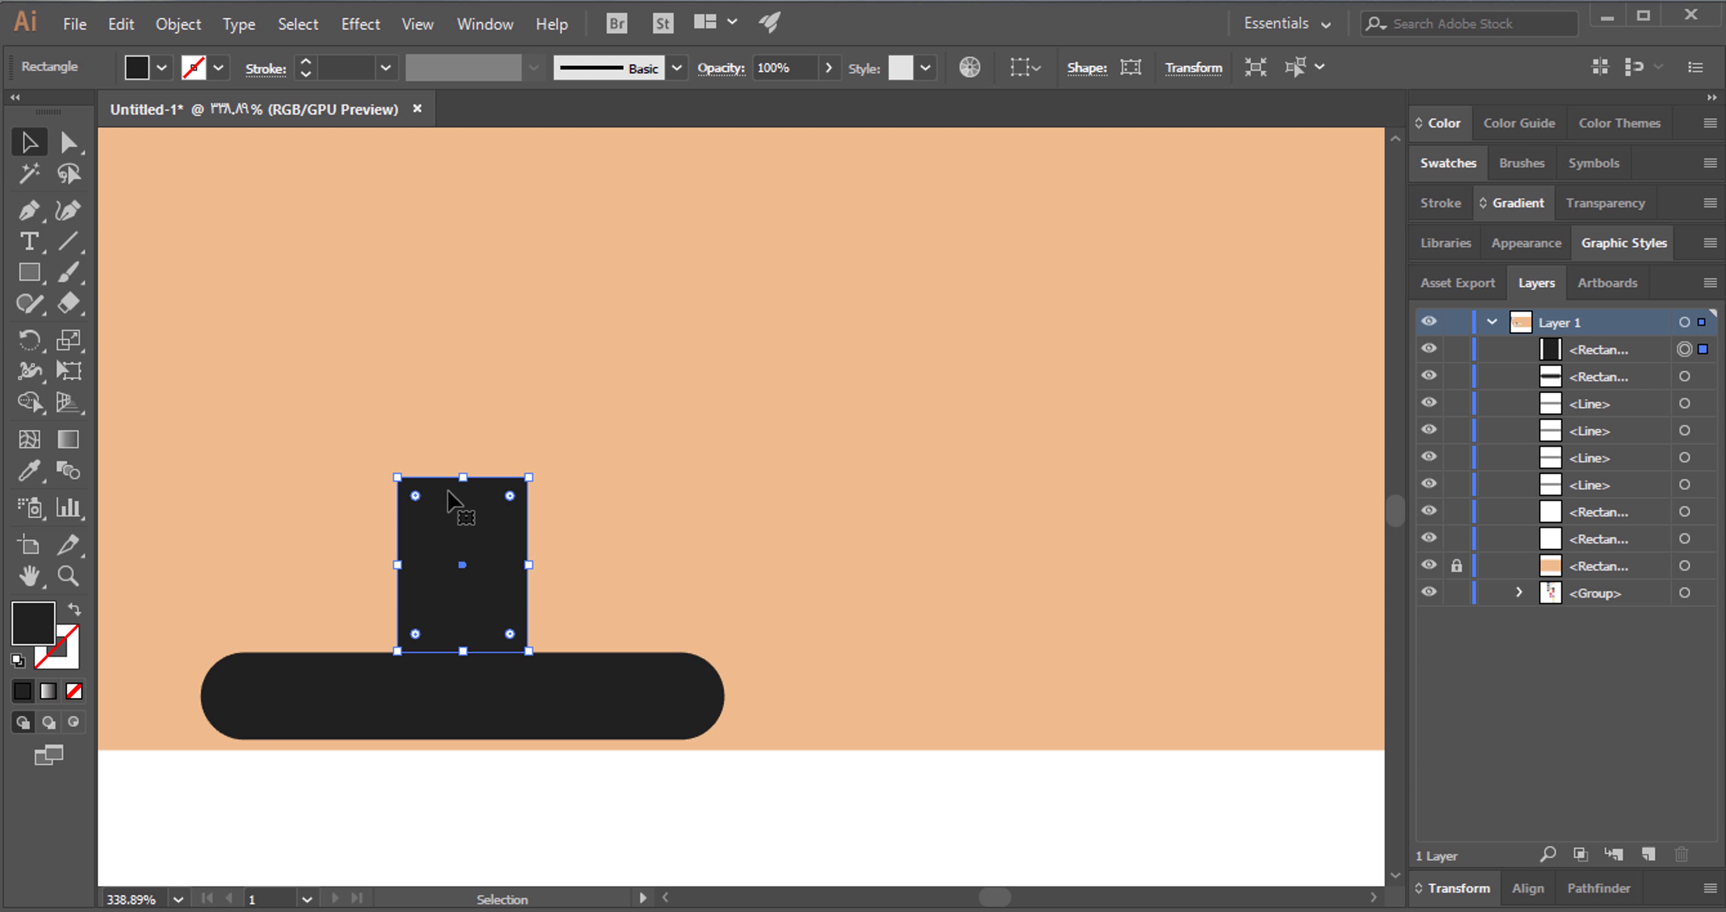
pyautogui.click(120, 187)
pyautogui.click(67, 143)
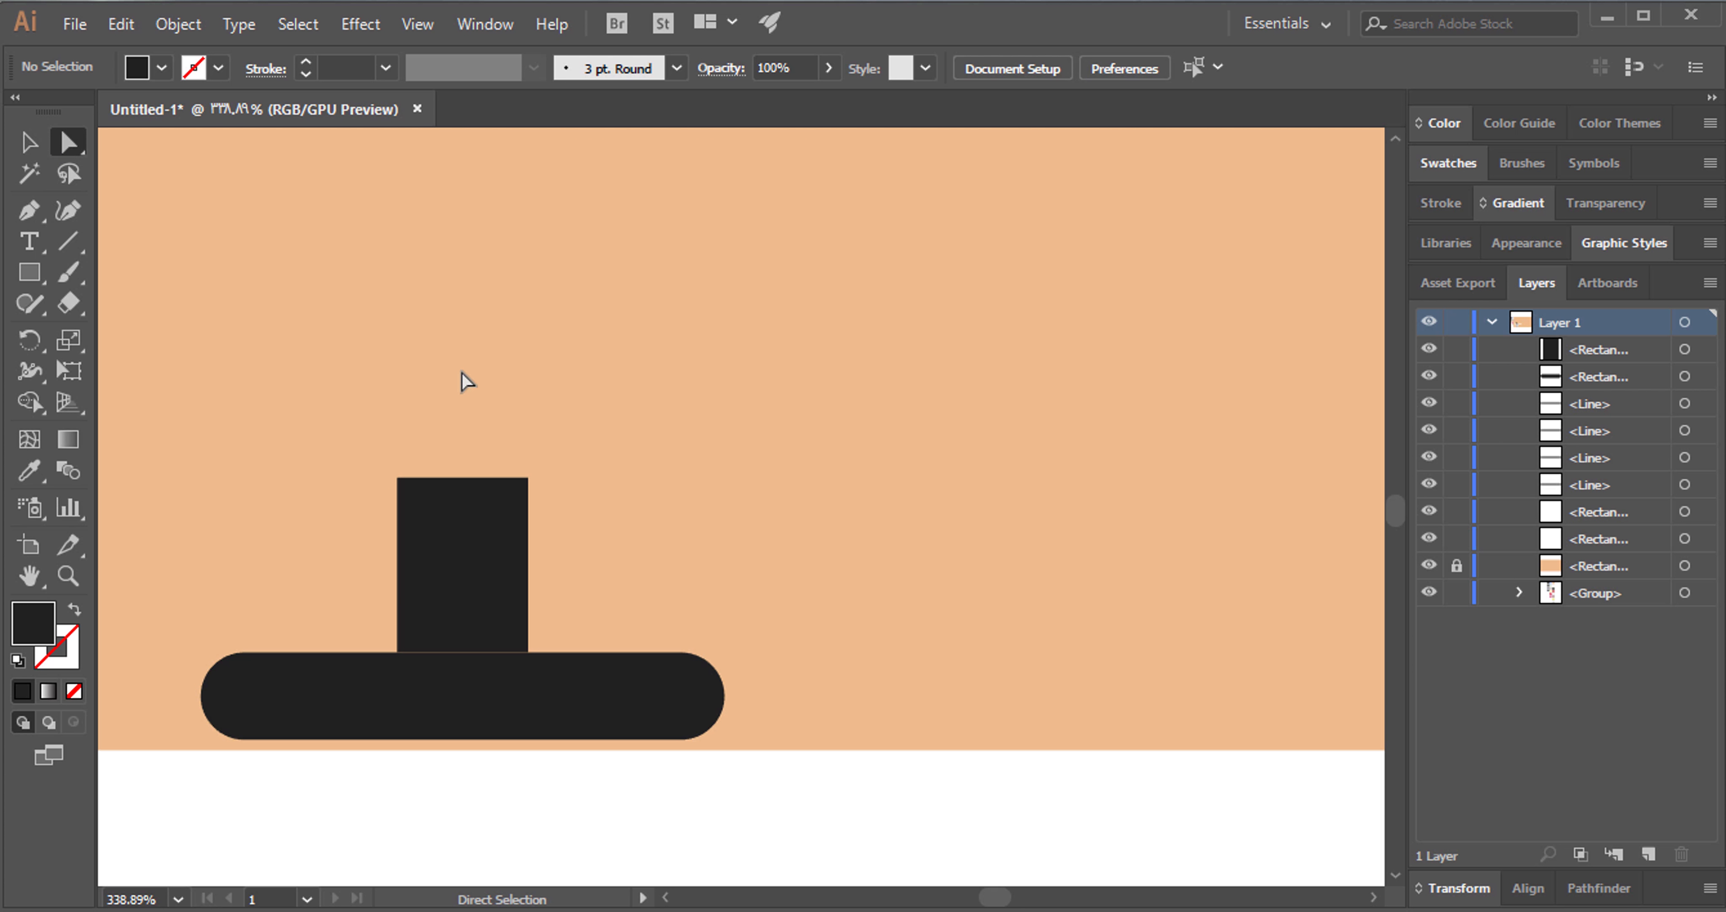
# Move the stem's top-right corner 7 pt to the left.
pyautogui.click(527, 477)
pyautogui.rightClick(527, 478)
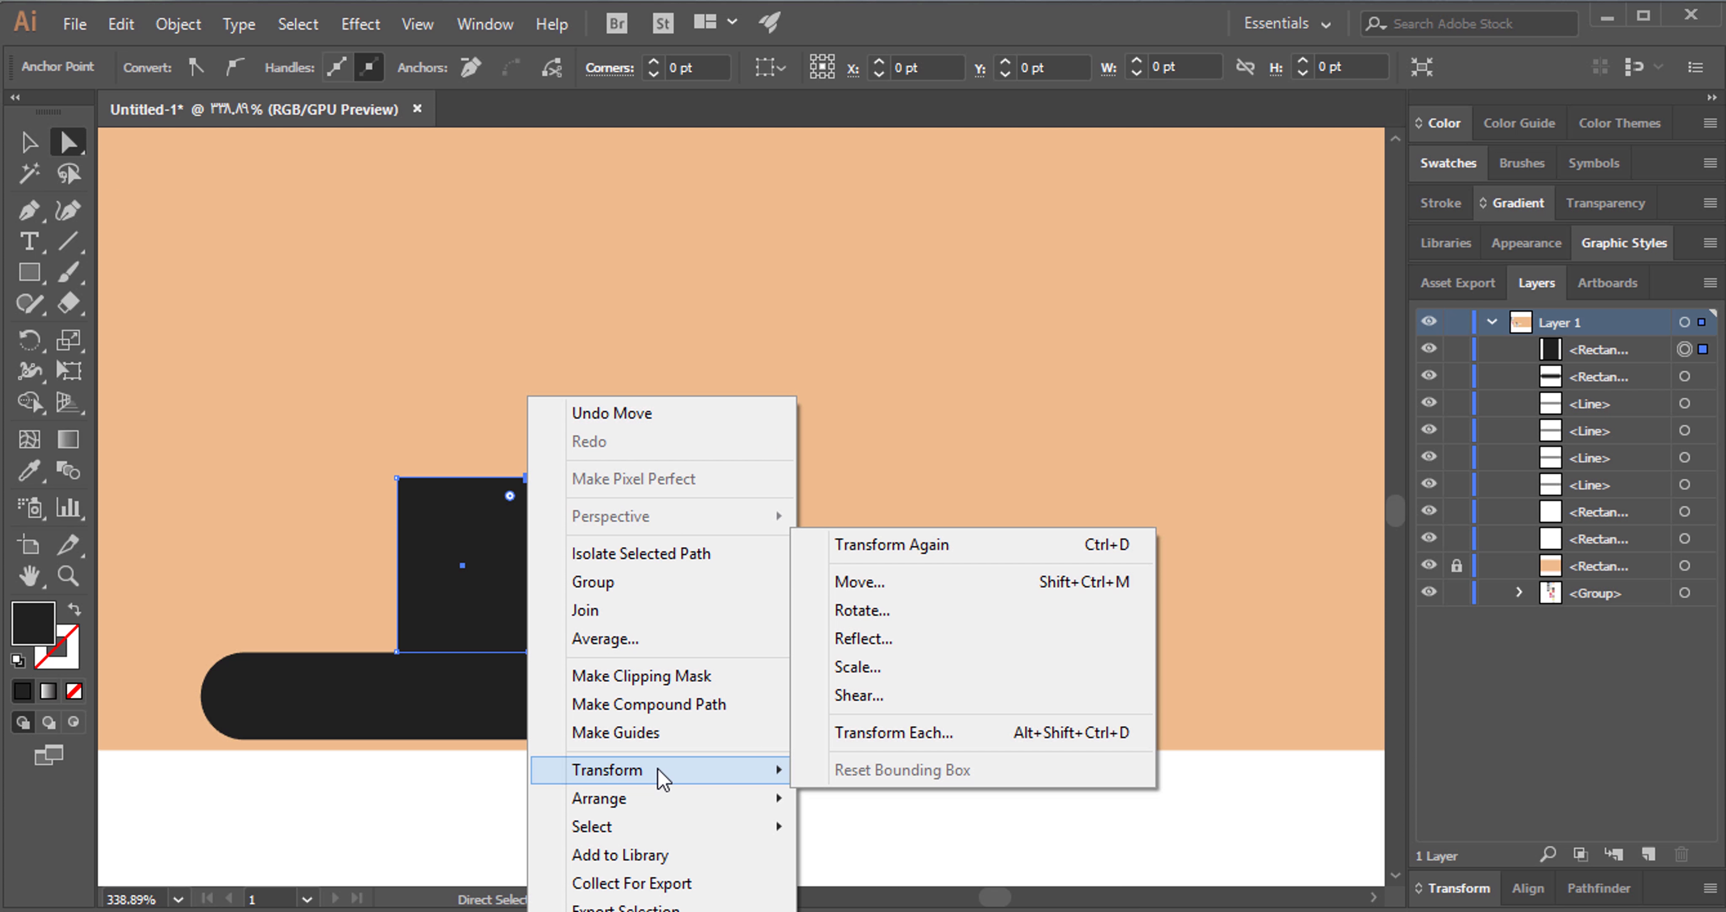
pyautogui.moveTo(660, 768)
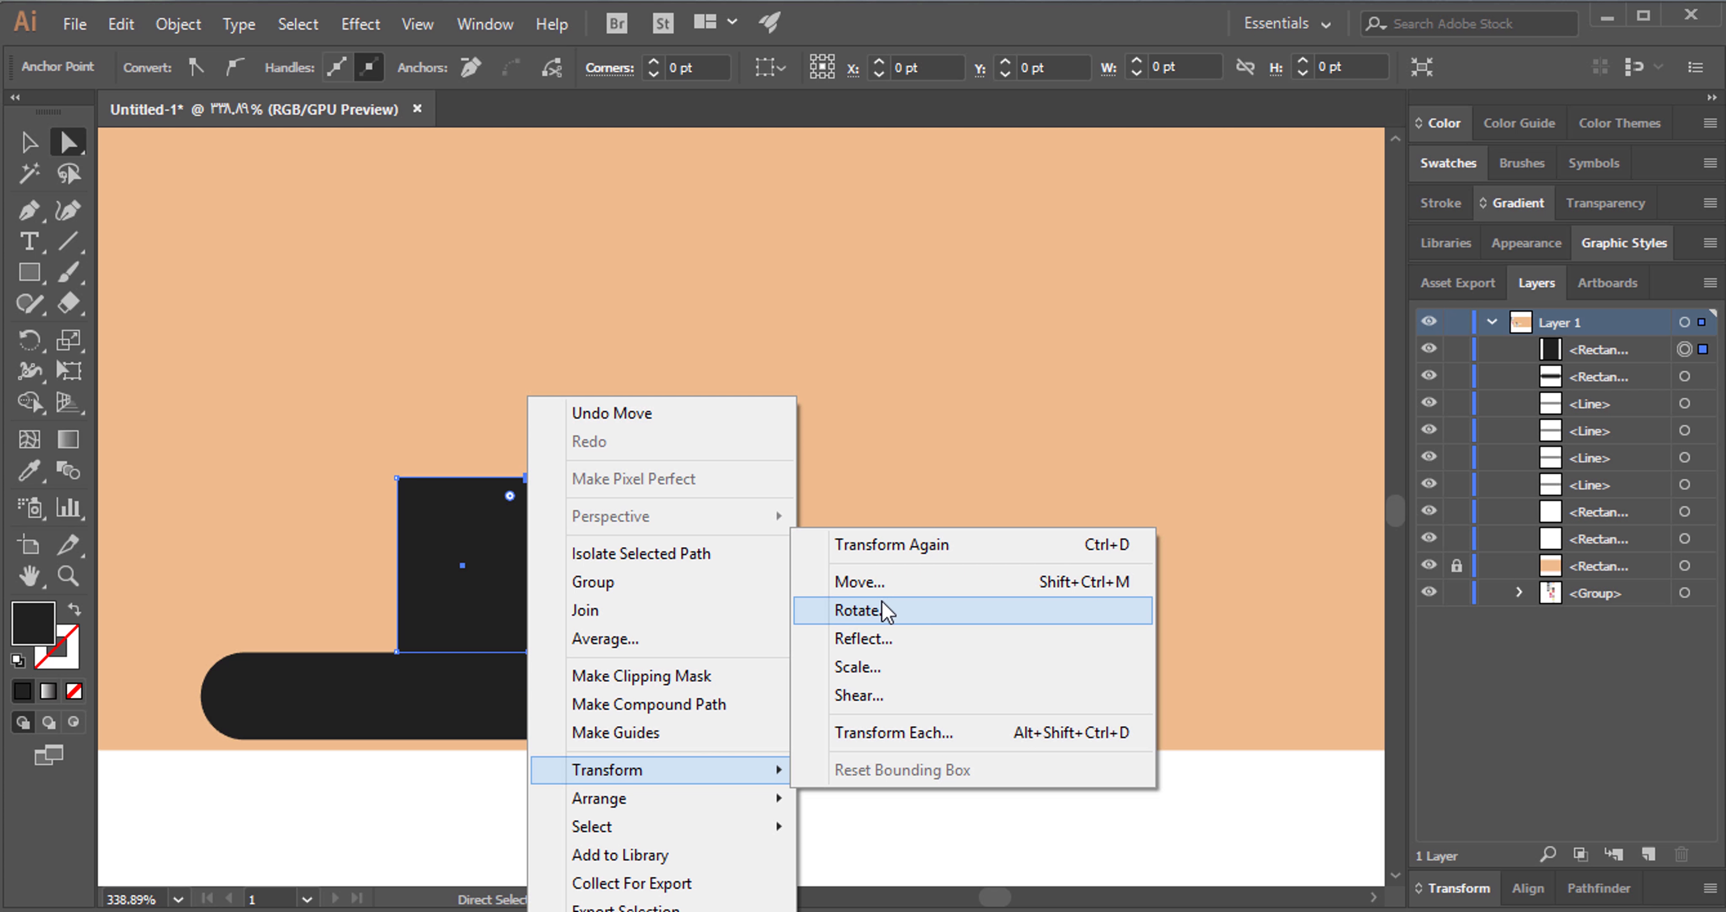
pyautogui.click(882, 583)
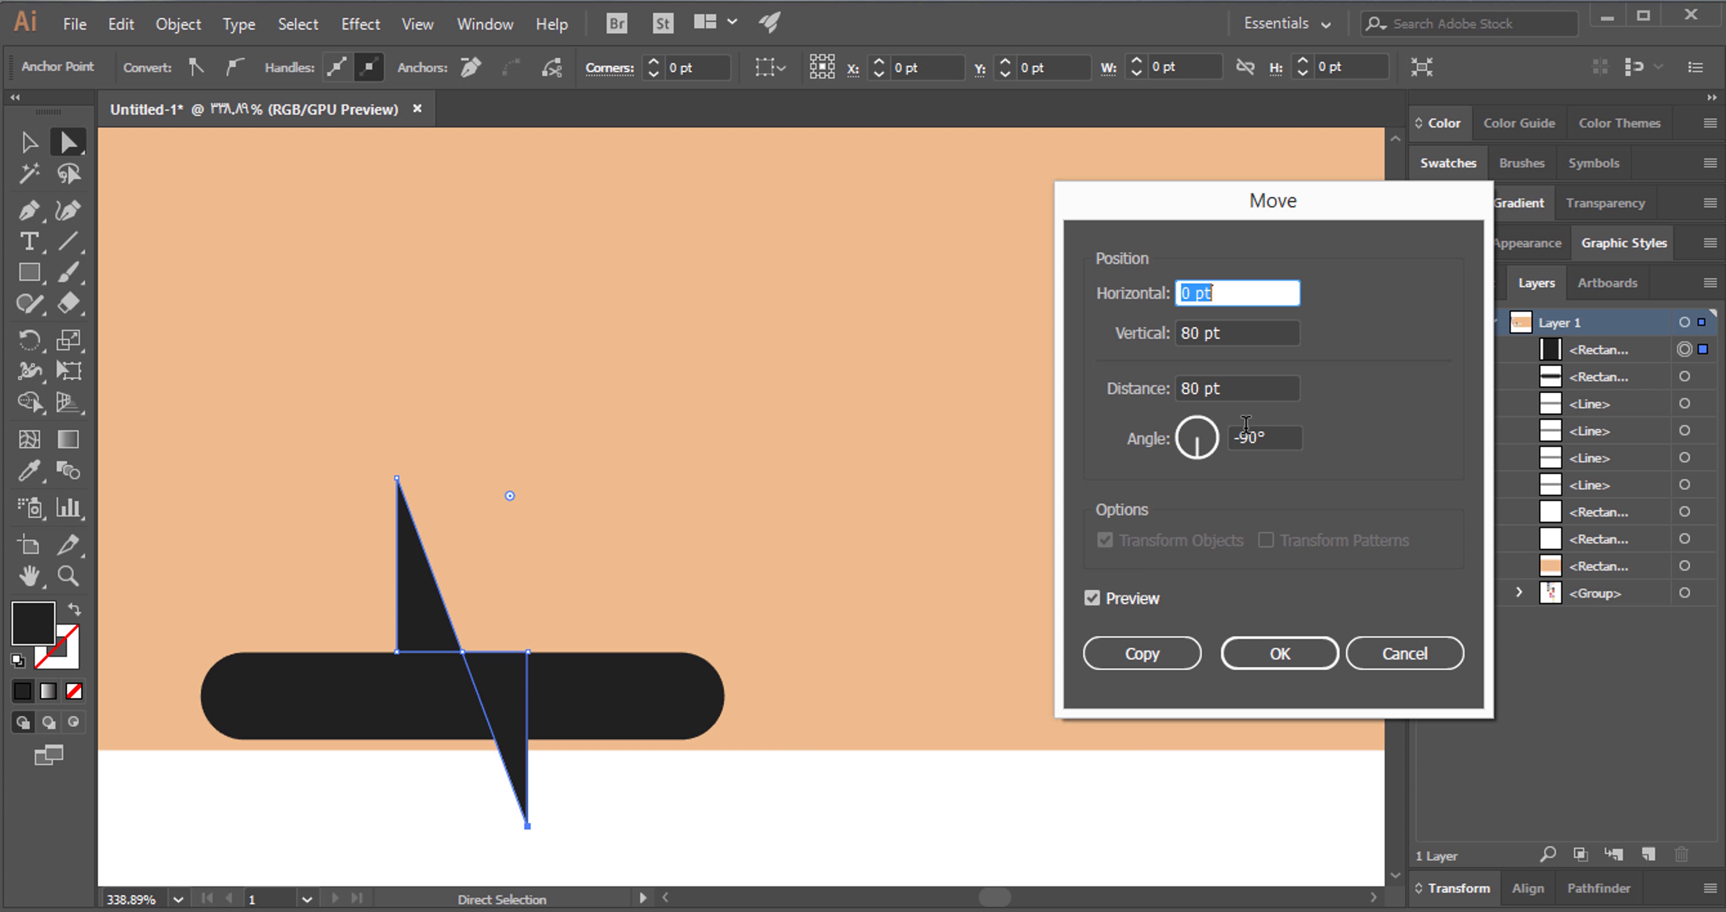
pyautogui.press('Tab')
pyautogui.write('0')
pyautogui.press('Tab')
pyautogui.press('Tab')
pyautogui.press('Tab')
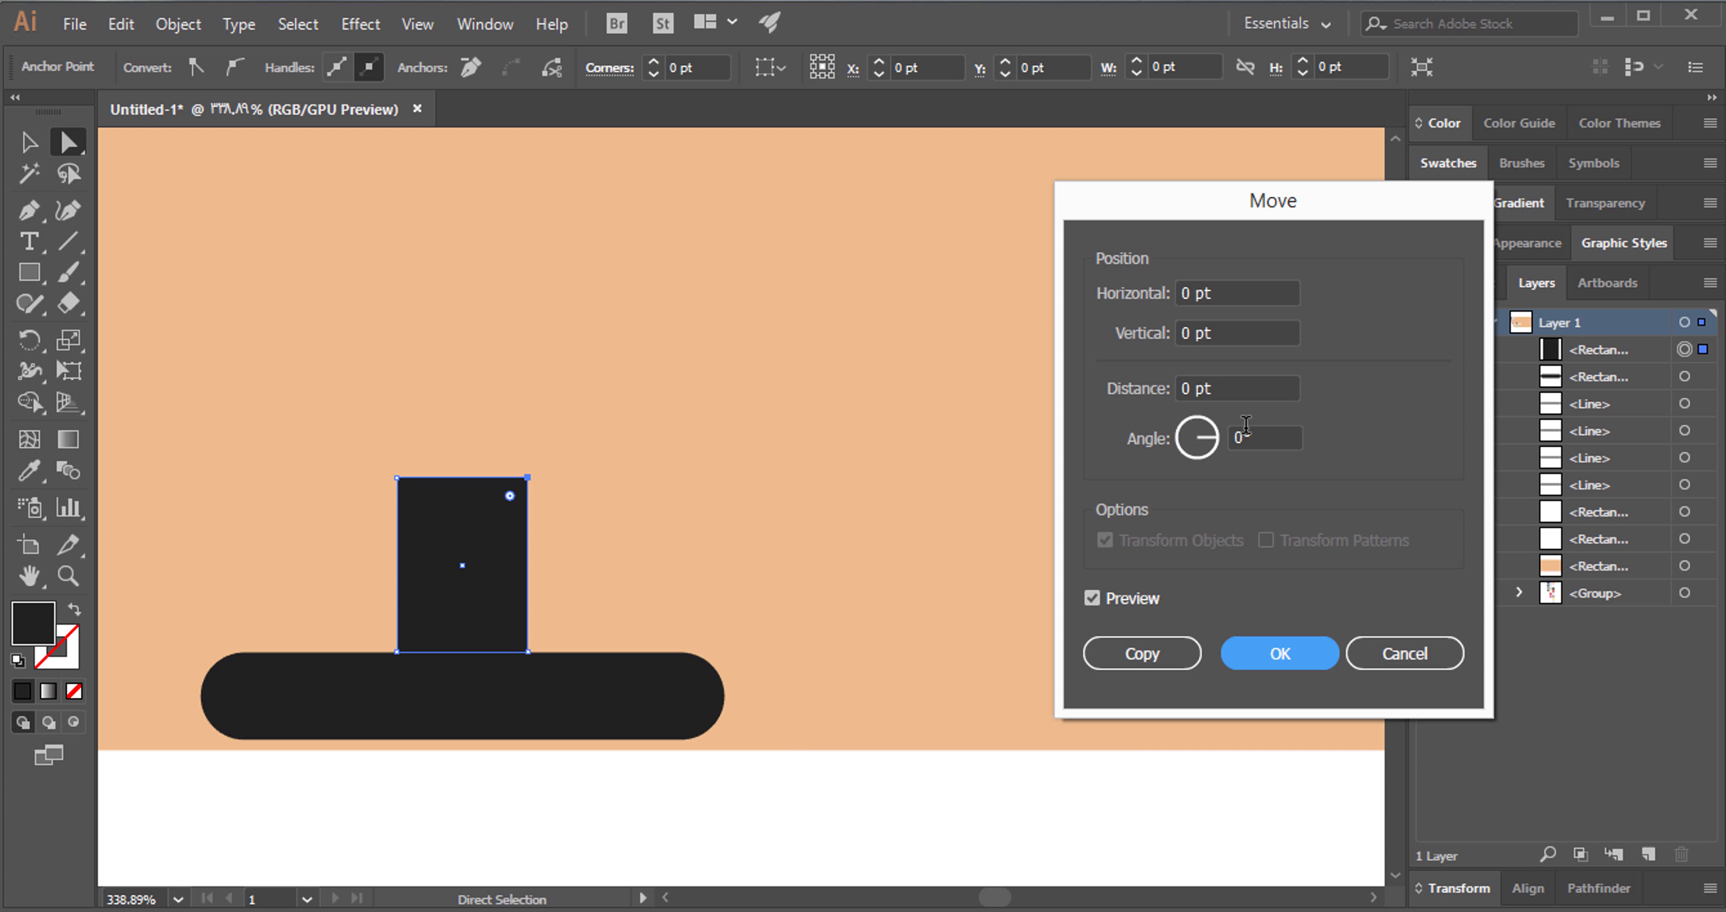
pyautogui.press('Tab')
pyautogui.press('Tab')
pyautogui.press('Down')
pyautogui.press('Down')
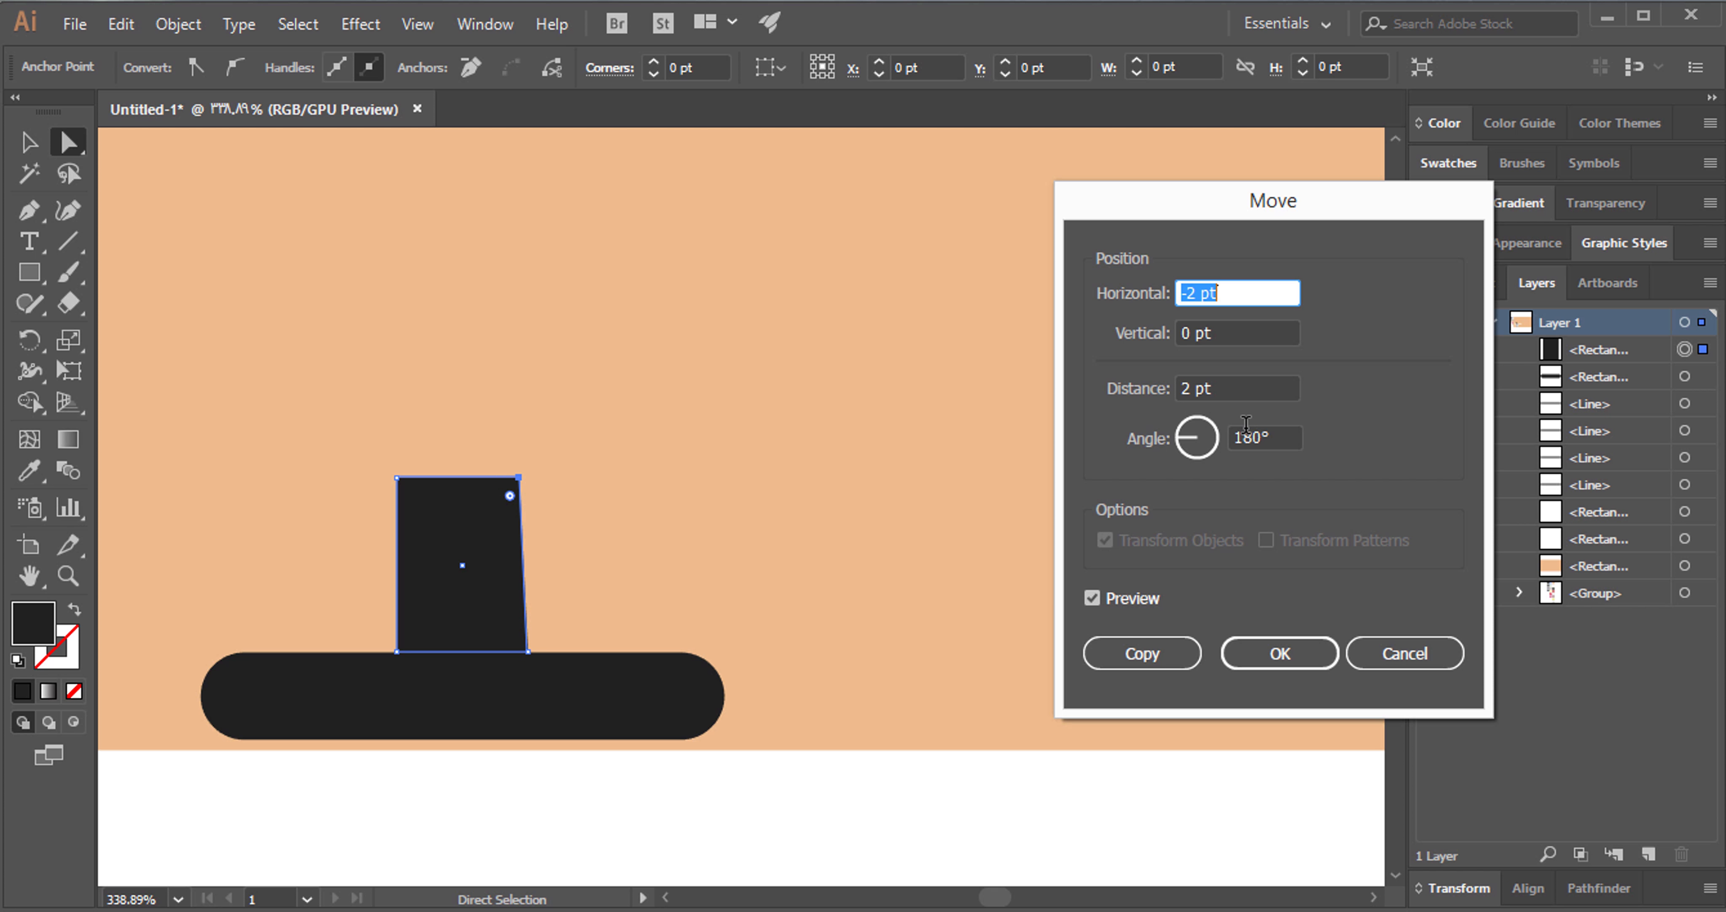
pyautogui.press('Down')
pyautogui.press('Down')
pyautogui.press('Down')
pyautogui.press('Down')
pyautogui.press('Down')
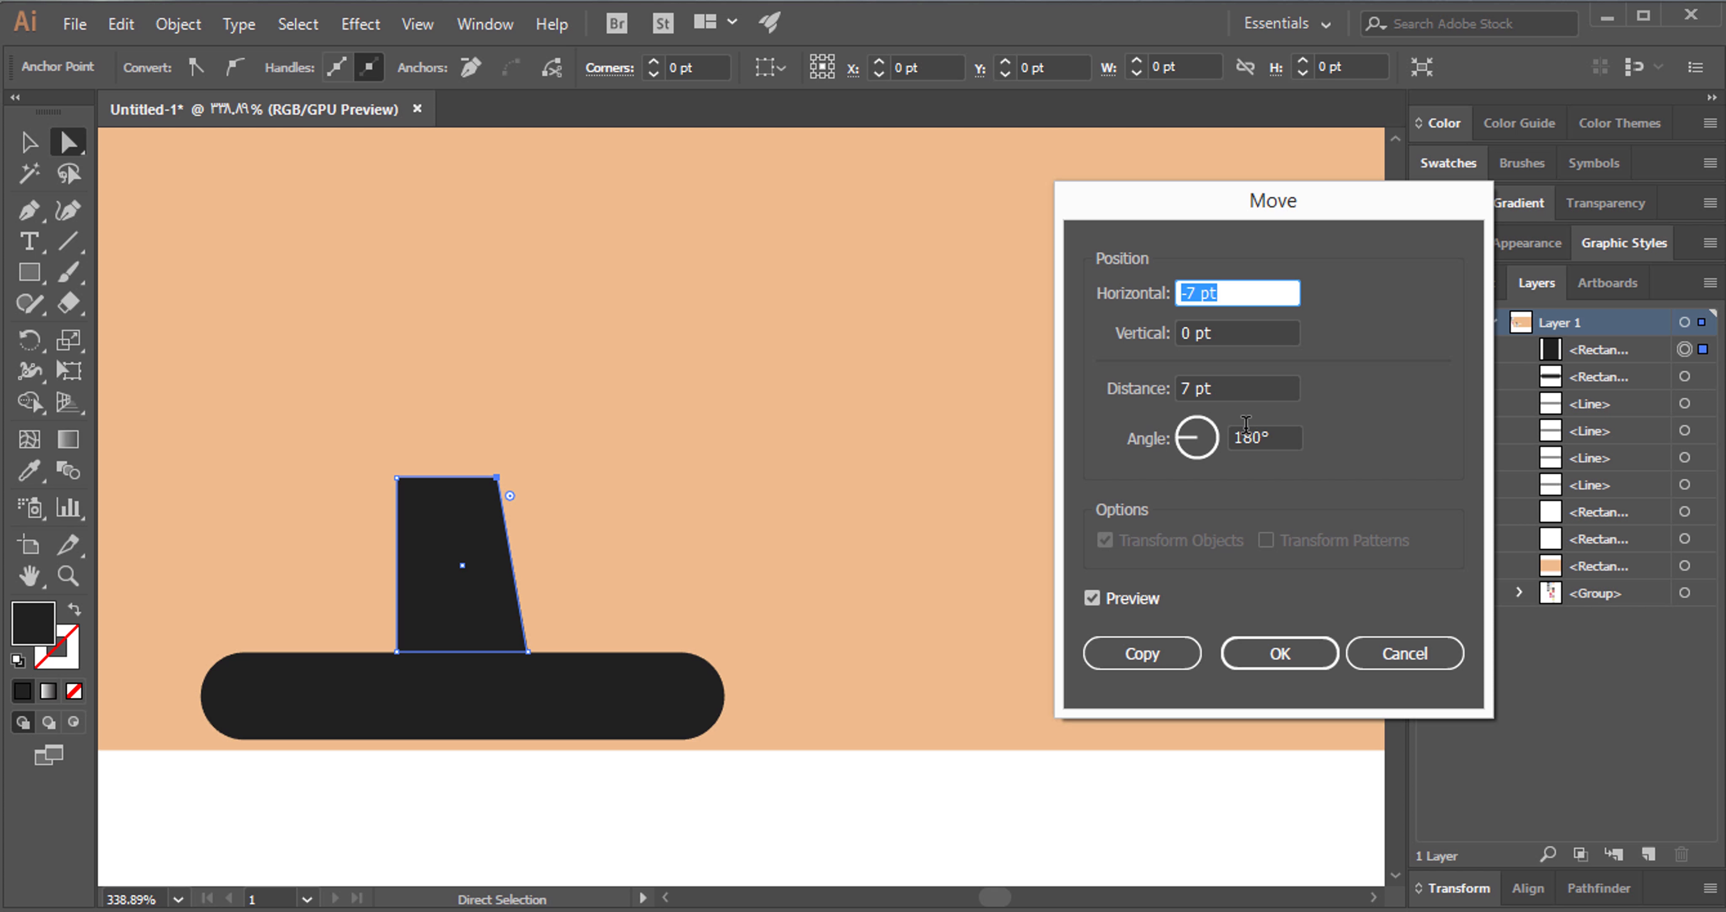
pyautogui.press('Return')
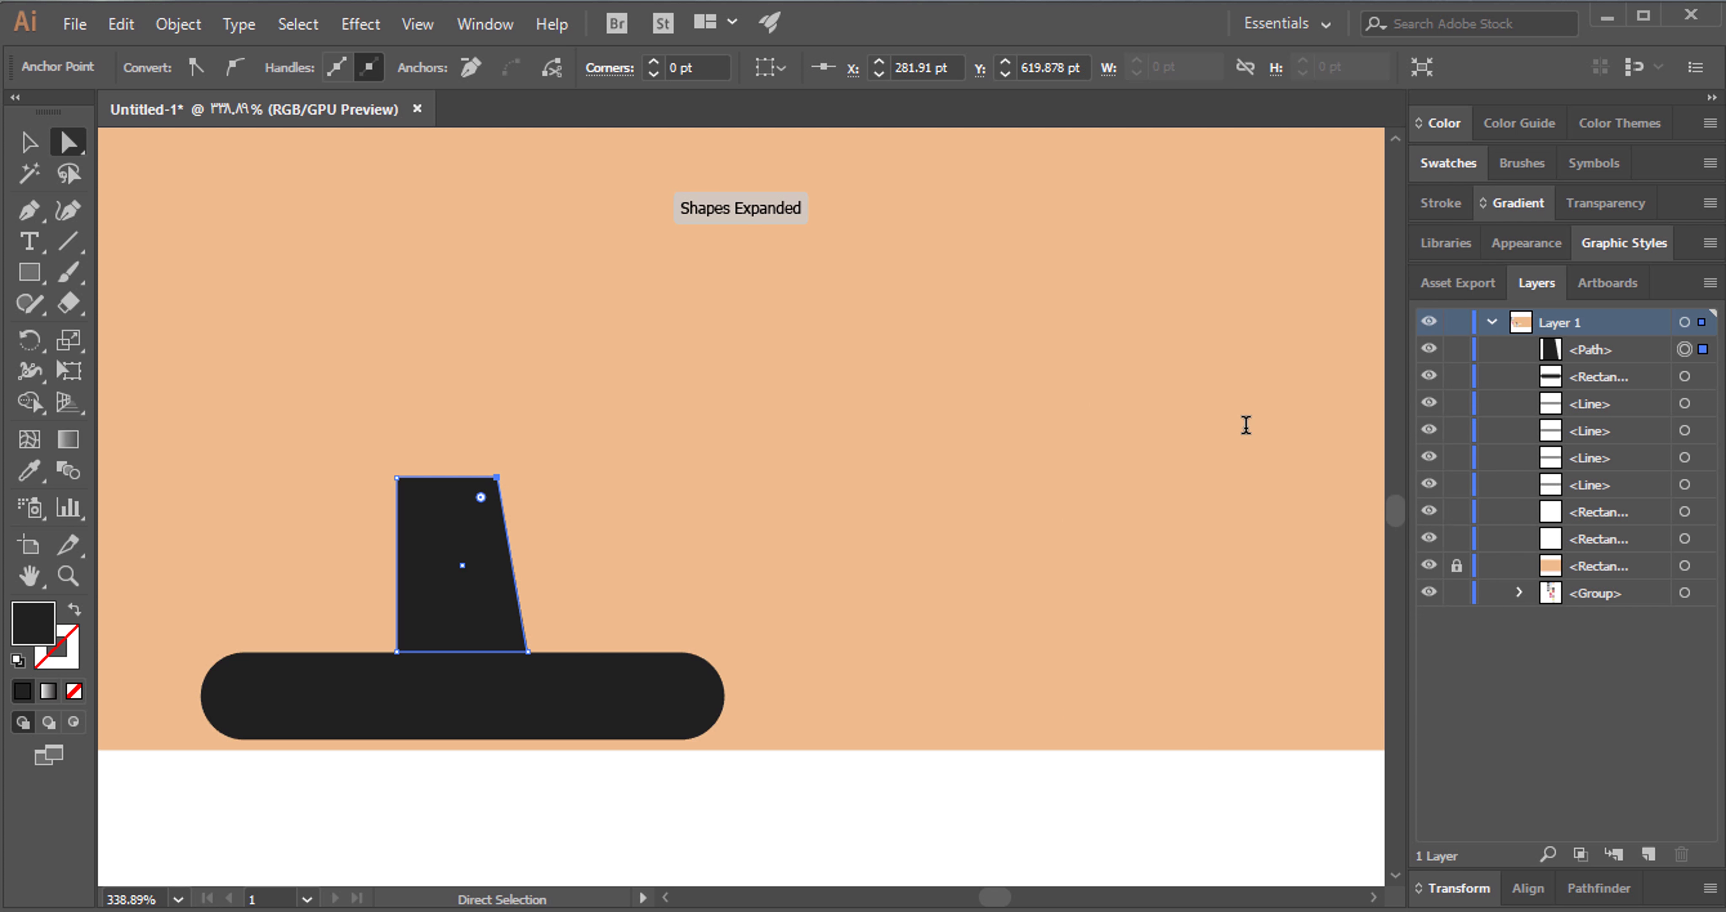
pyautogui.click(359, 390)
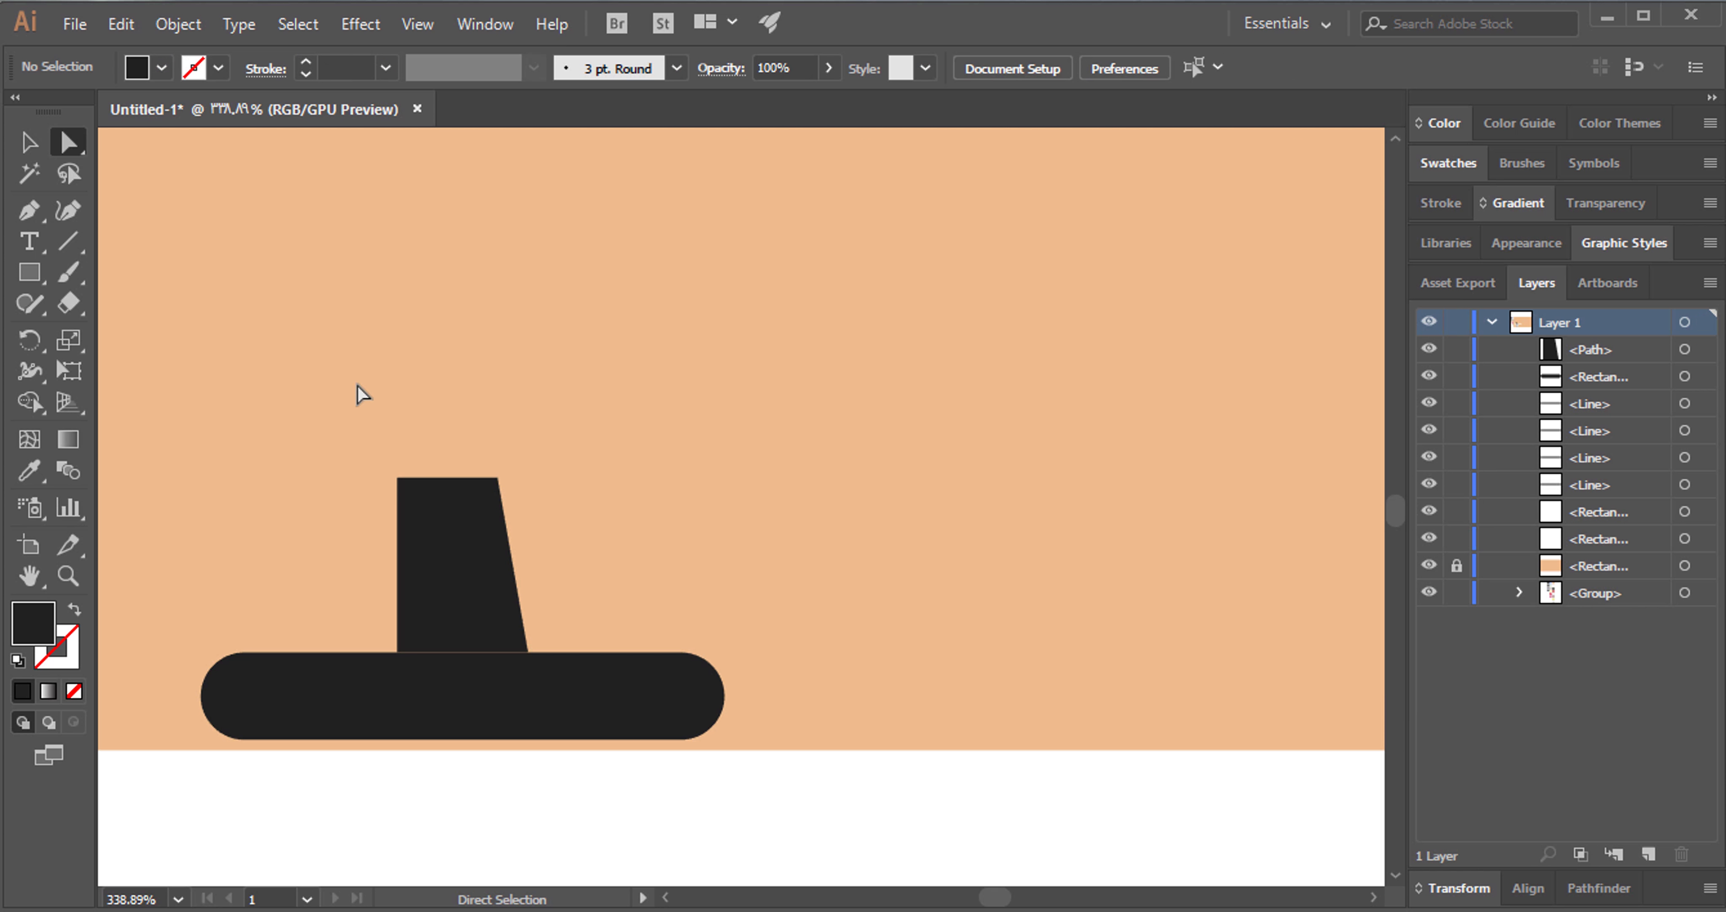
# Move the top-left corner 7 pt right and lower the trapezoid slightly into the base.
pyautogui.click(399, 478)
pyautogui.rightClick(402, 480)
pyautogui.moveTo(483, 768)
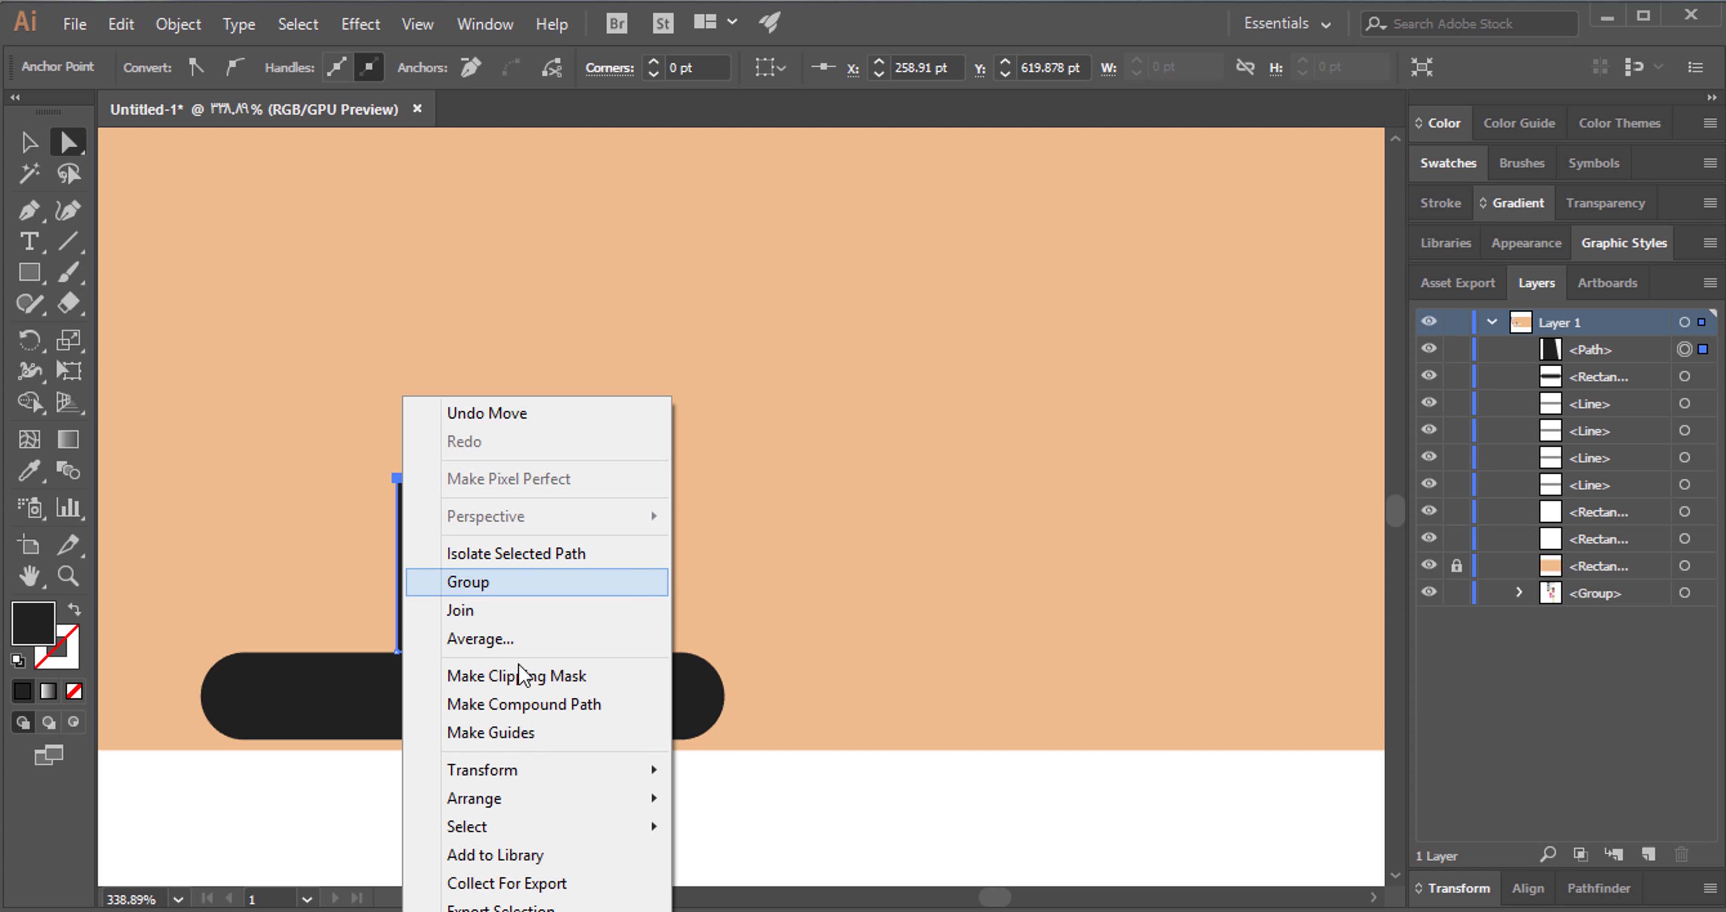
pyautogui.click(843, 583)
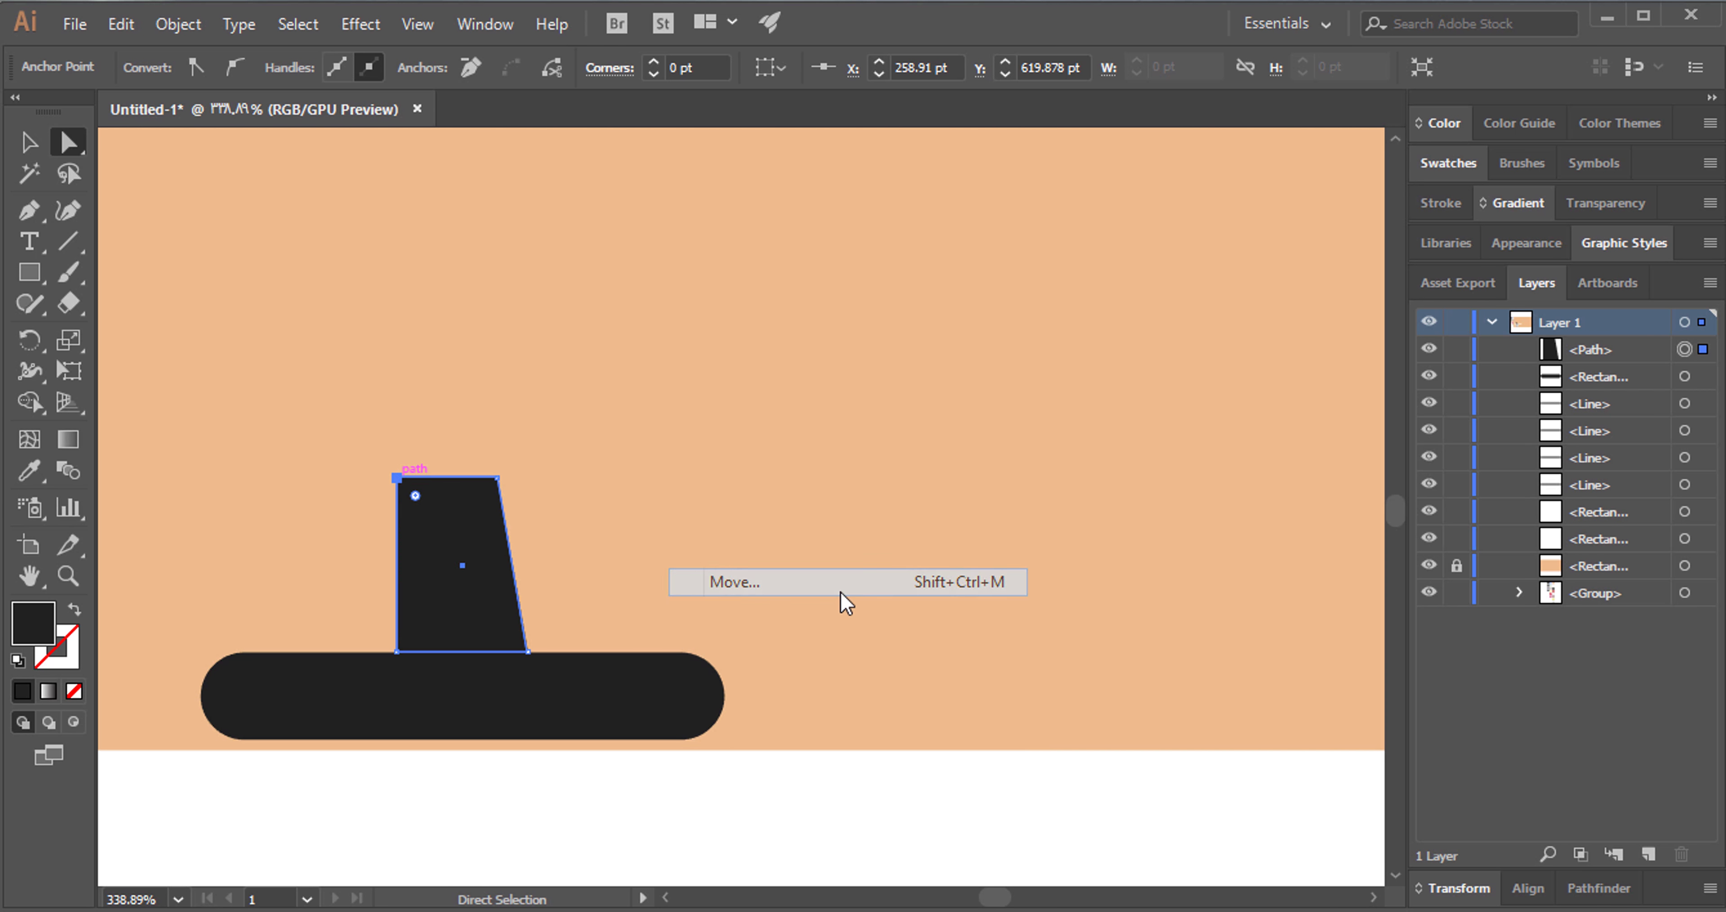
pyautogui.write('7')
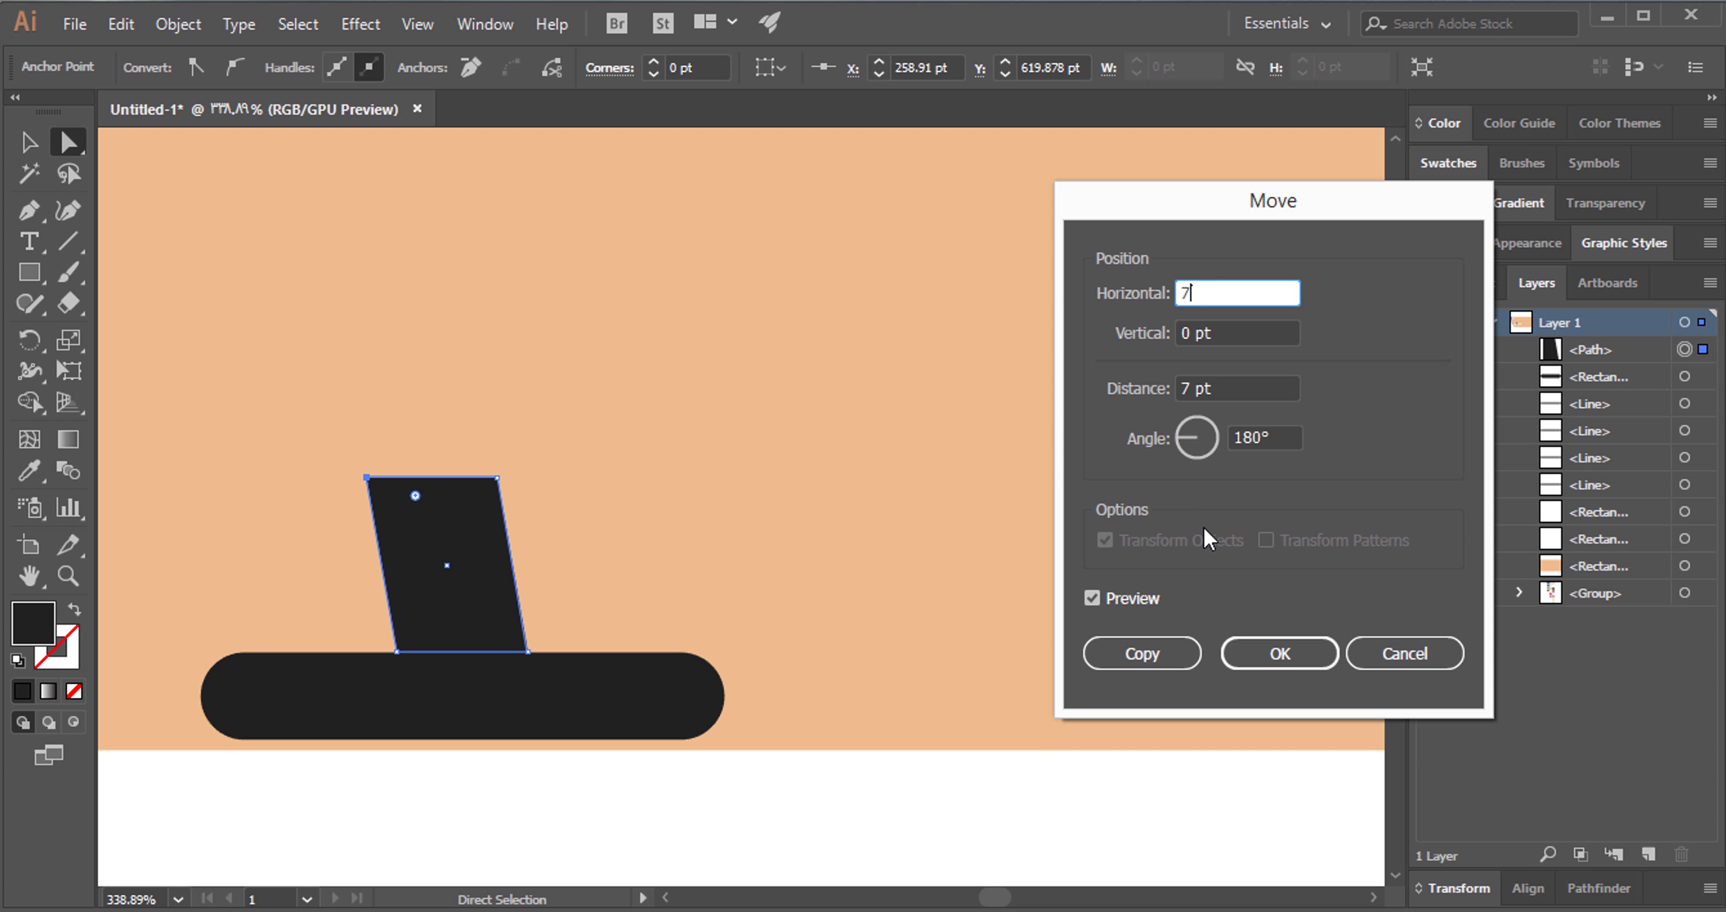
pyautogui.press('Return')
pyautogui.click(730, 469)
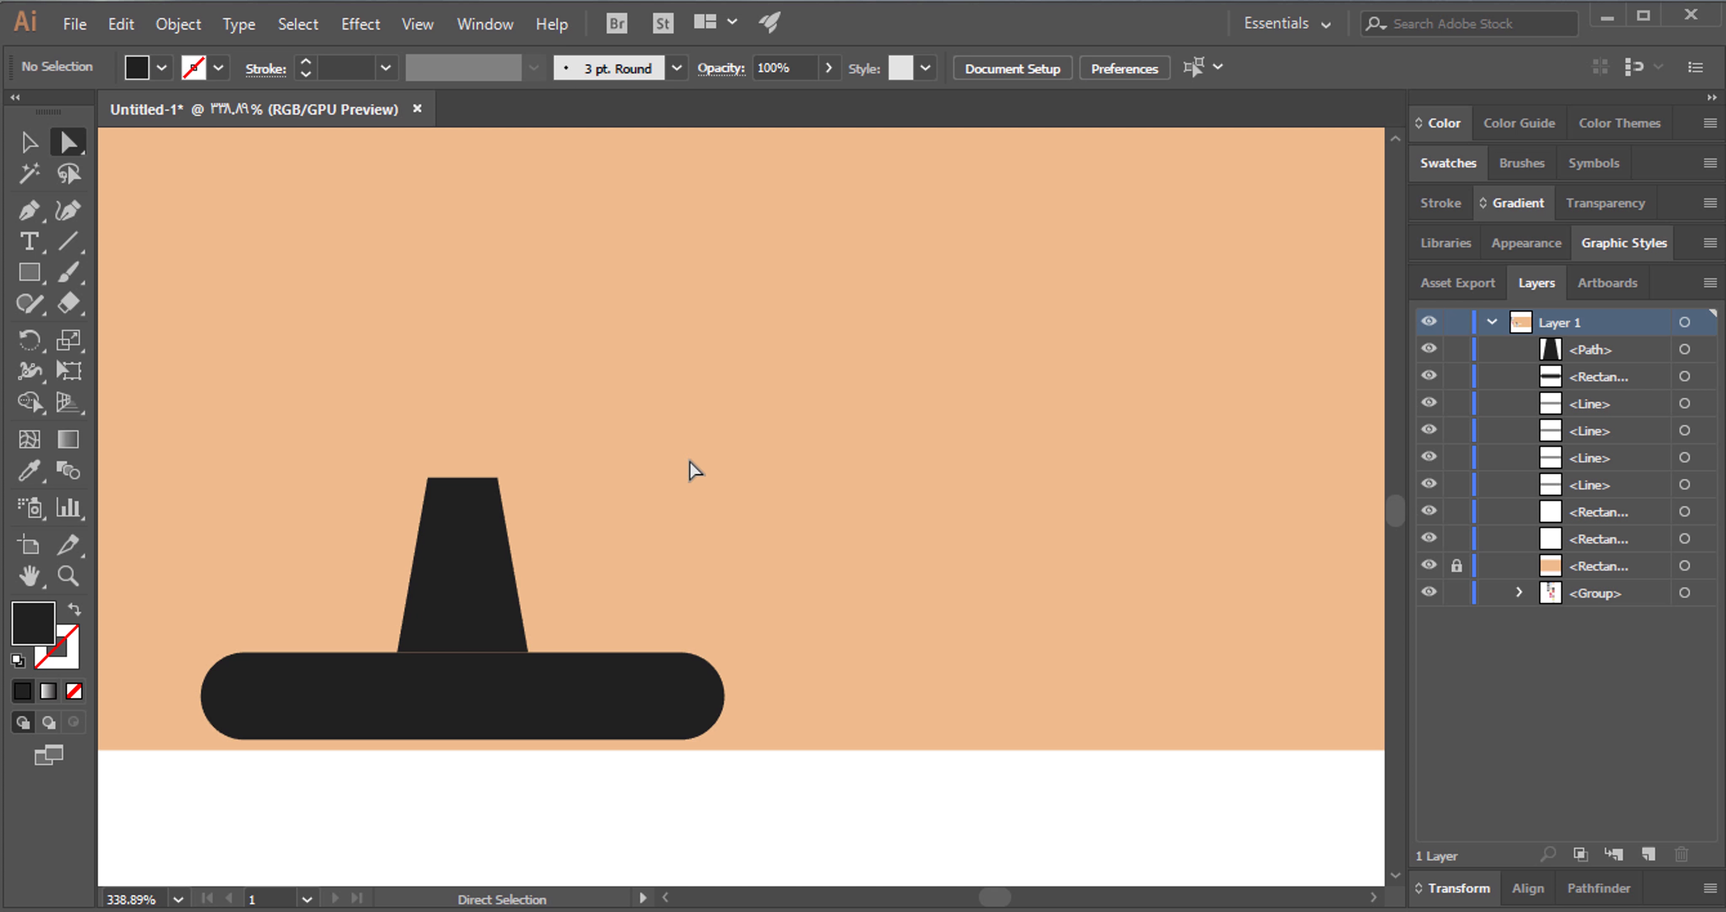
pyautogui.moveTo(450, 511); pyautogui.dragTo(450, 555)
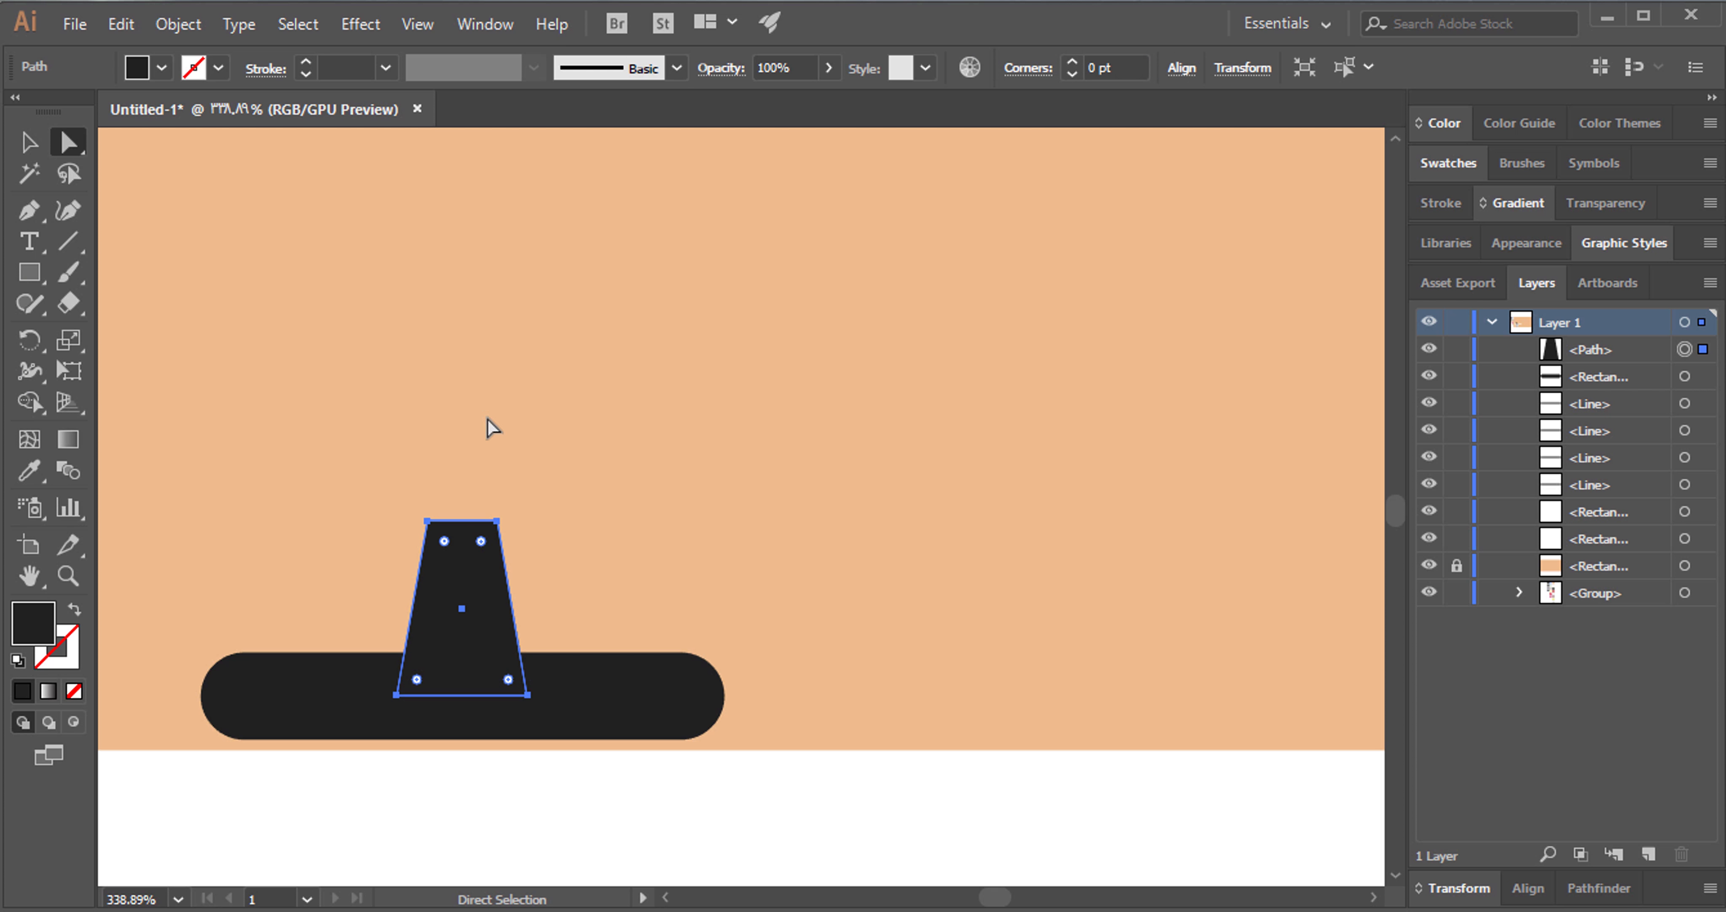
pyautogui.click(127, 513)
pyautogui.click(69, 585)
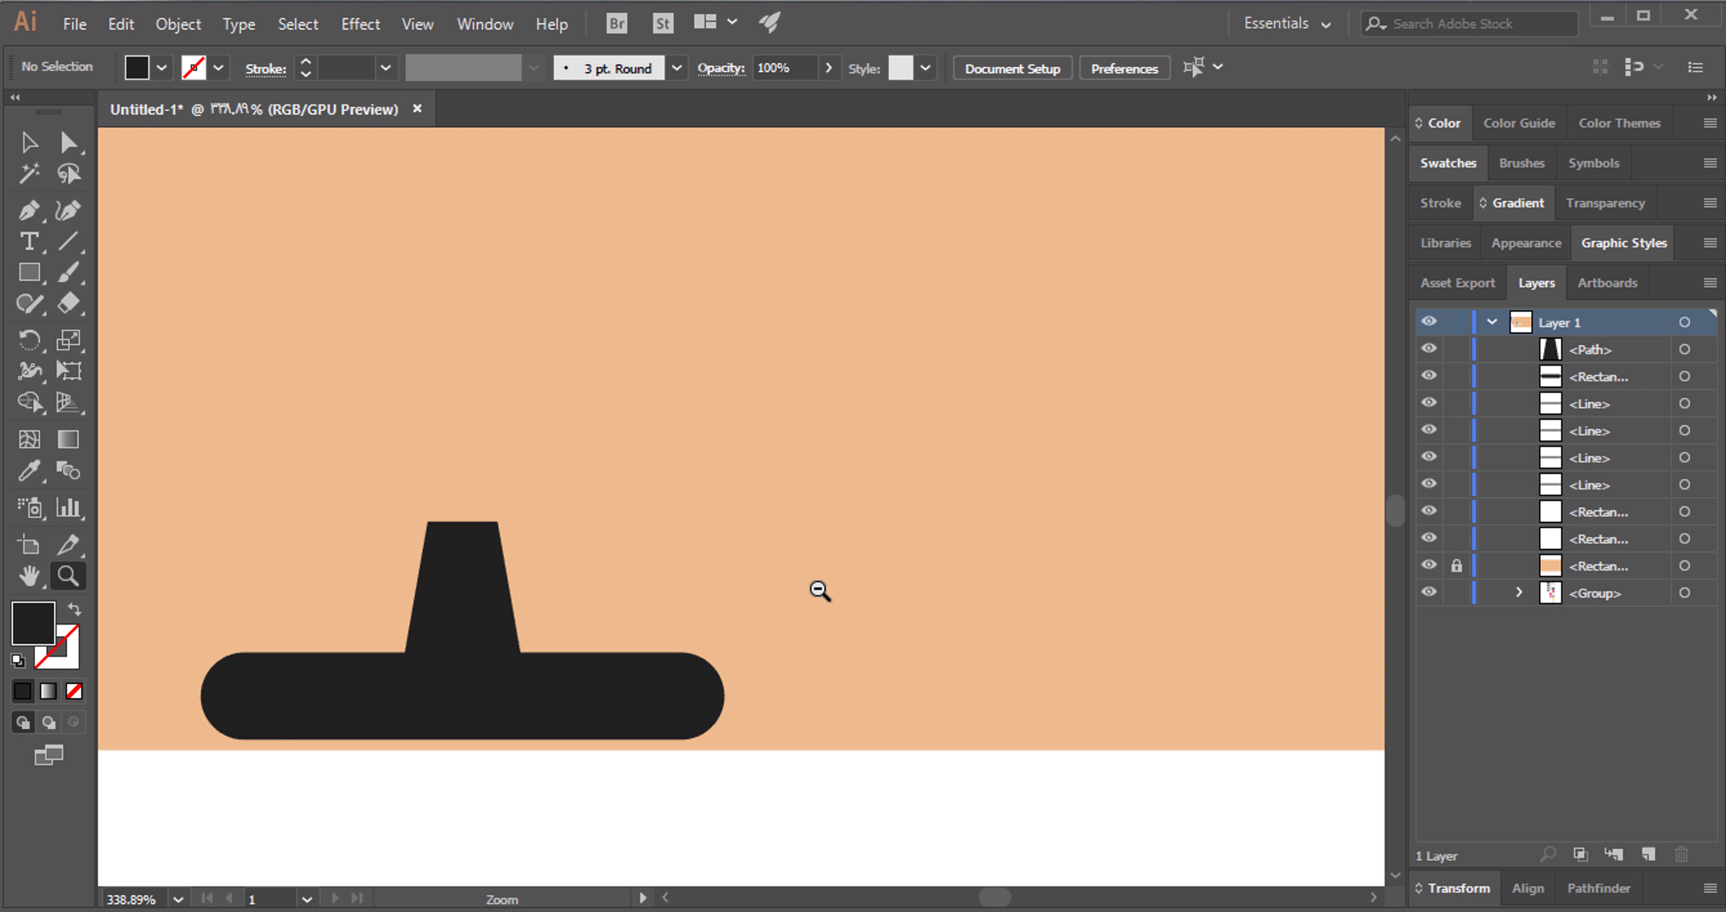
# Create a 190 pt tall black rectangle and place it on top of the stem.
pyautogui.moveTo(851, 589)
pyautogui.mouseDown()
pyautogui.moveTo(566, 566)
pyautogui.moveTo(747, 558)
pyautogui.mouseUp()
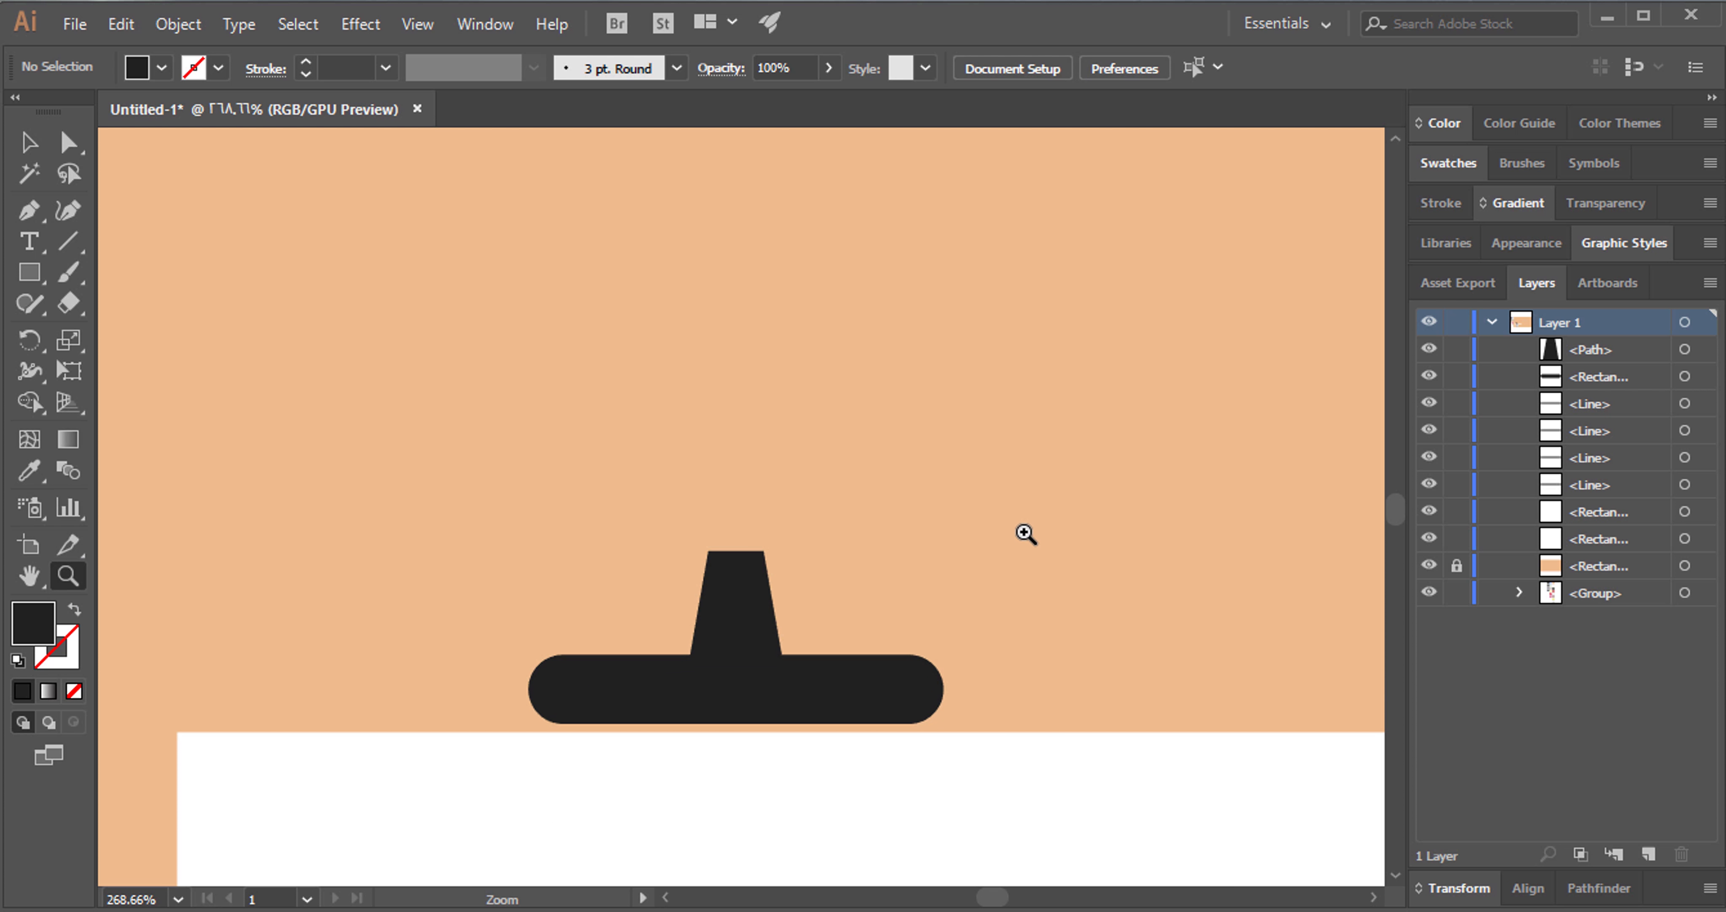
pyautogui.moveTo(1024, 535); pyautogui.dragTo(1040, 543)
pyautogui.click(30, 142)
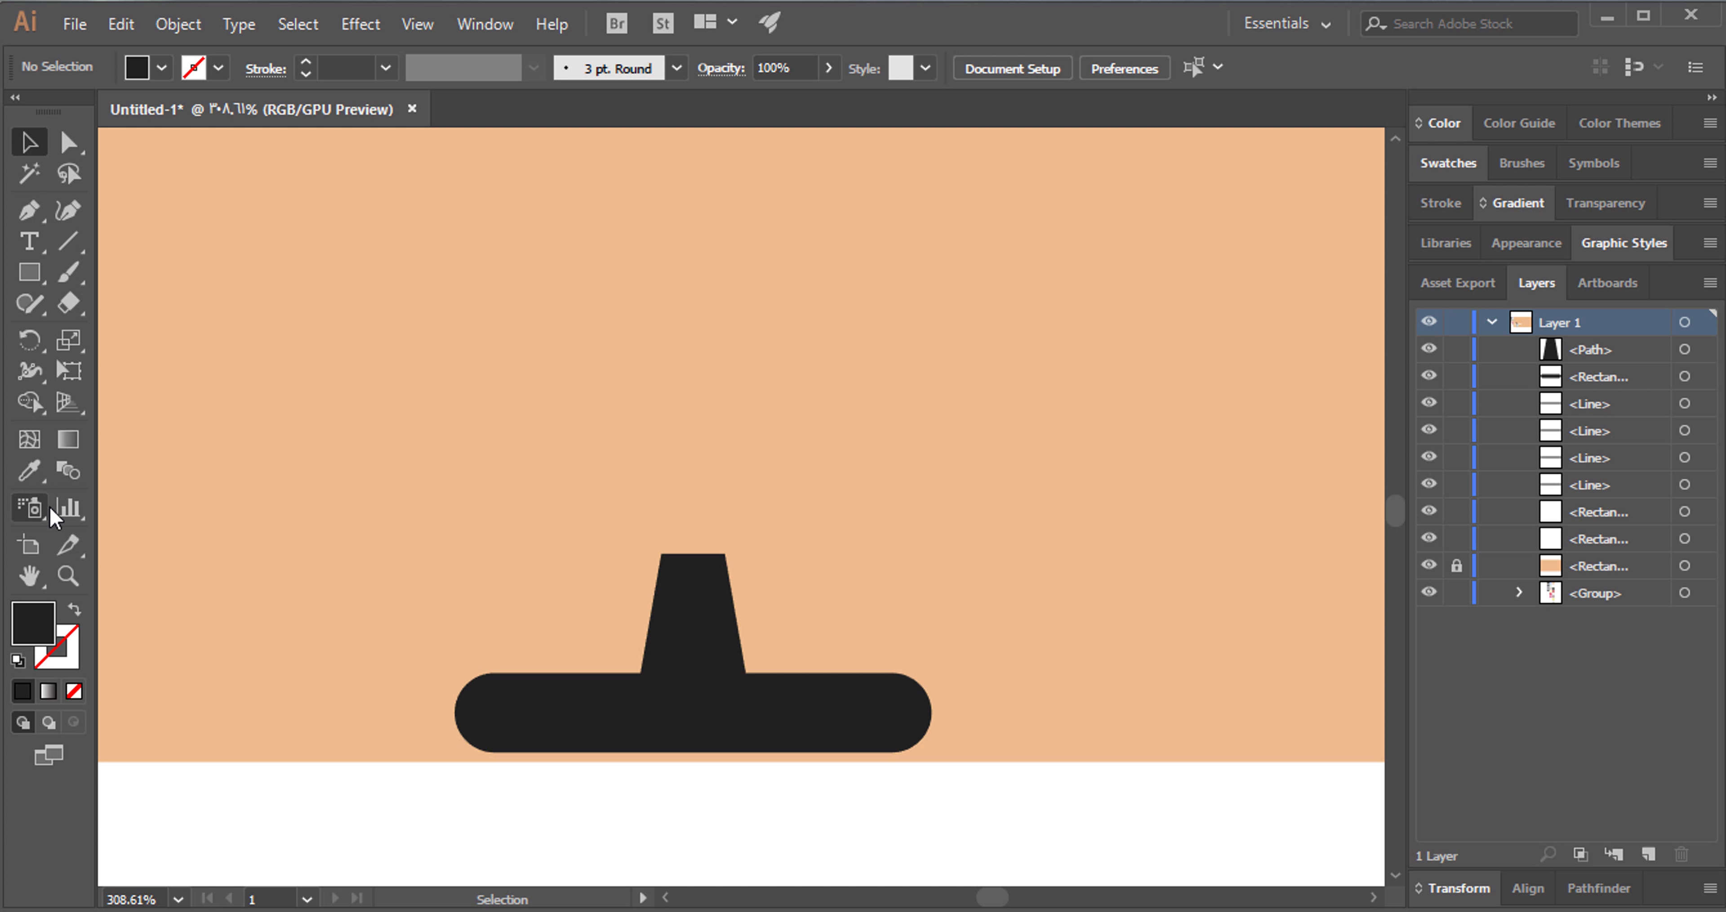
pyautogui.click(29, 272)
pyautogui.click(708, 410)
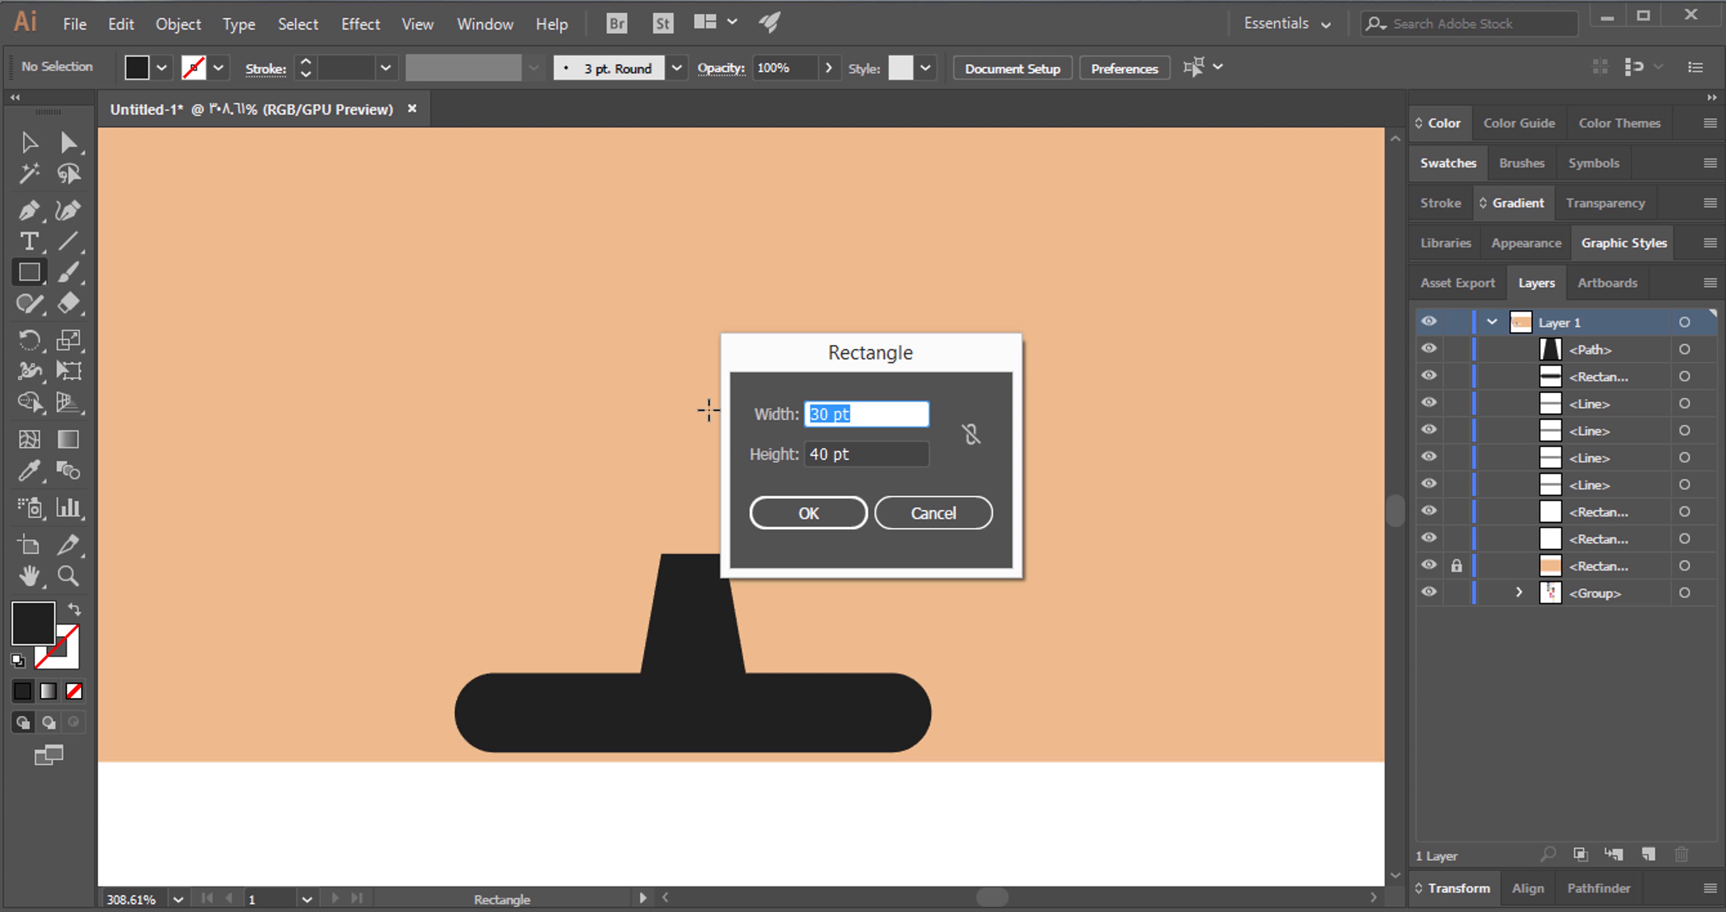
pyautogui.press('Tab')
pyautogui.write('1')
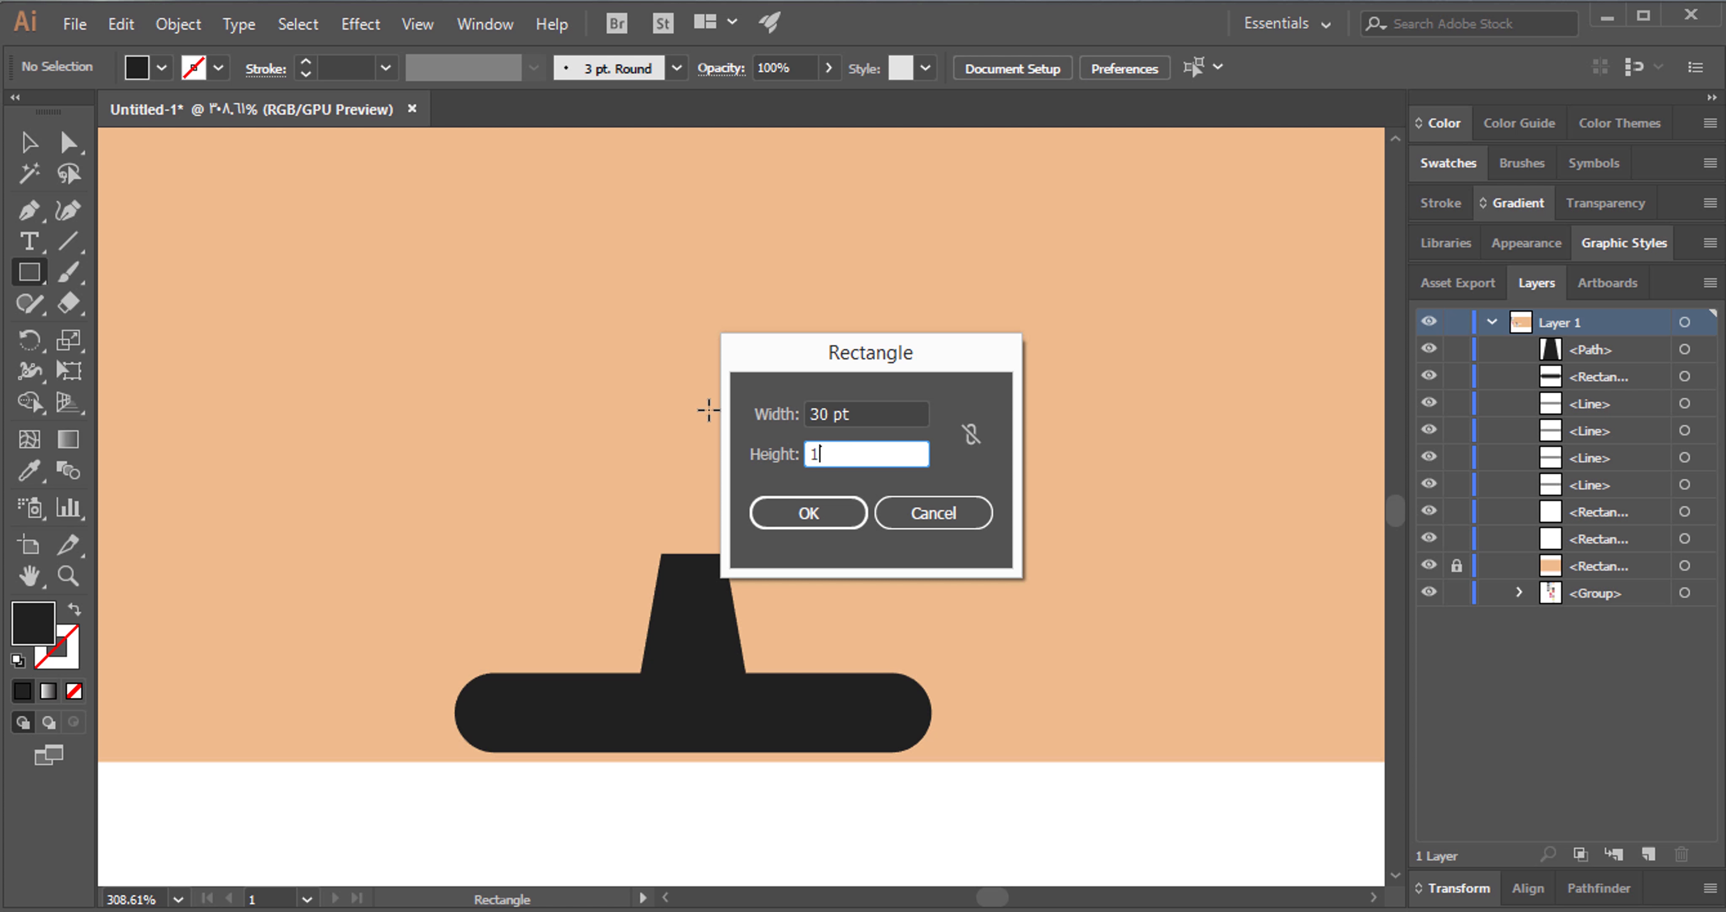
pyautogui.press('Tab')
pyautogui.press('Tab')
pyautogui.press('Tab')
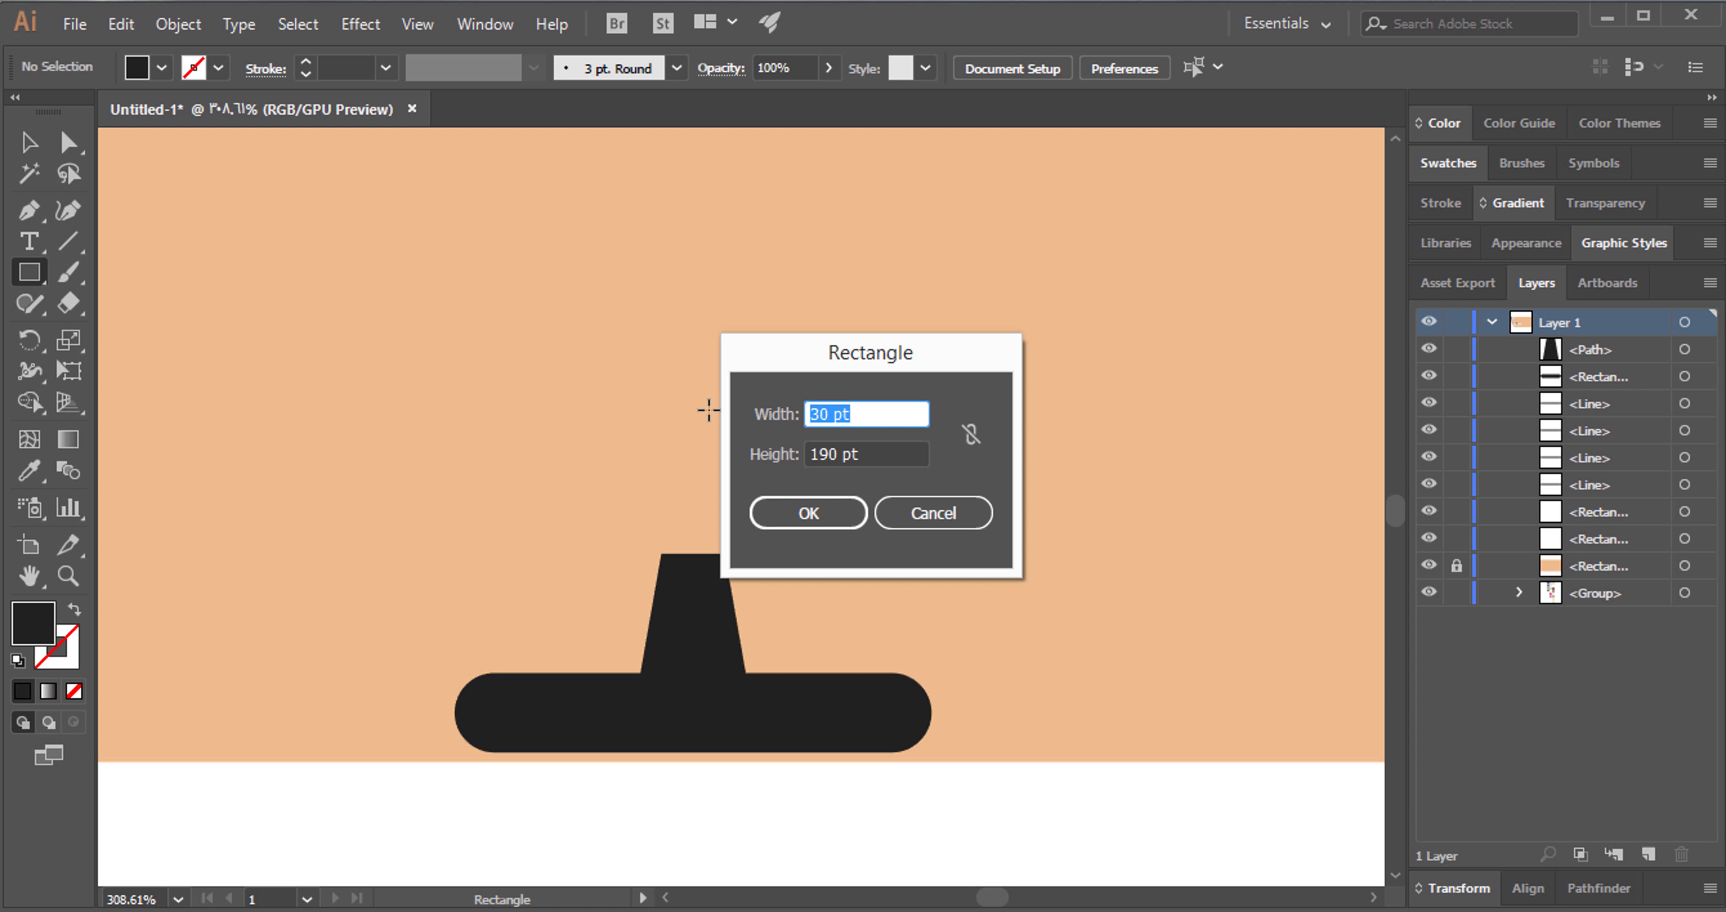
pyautogui.write('85')
pyautogui.press('Return')
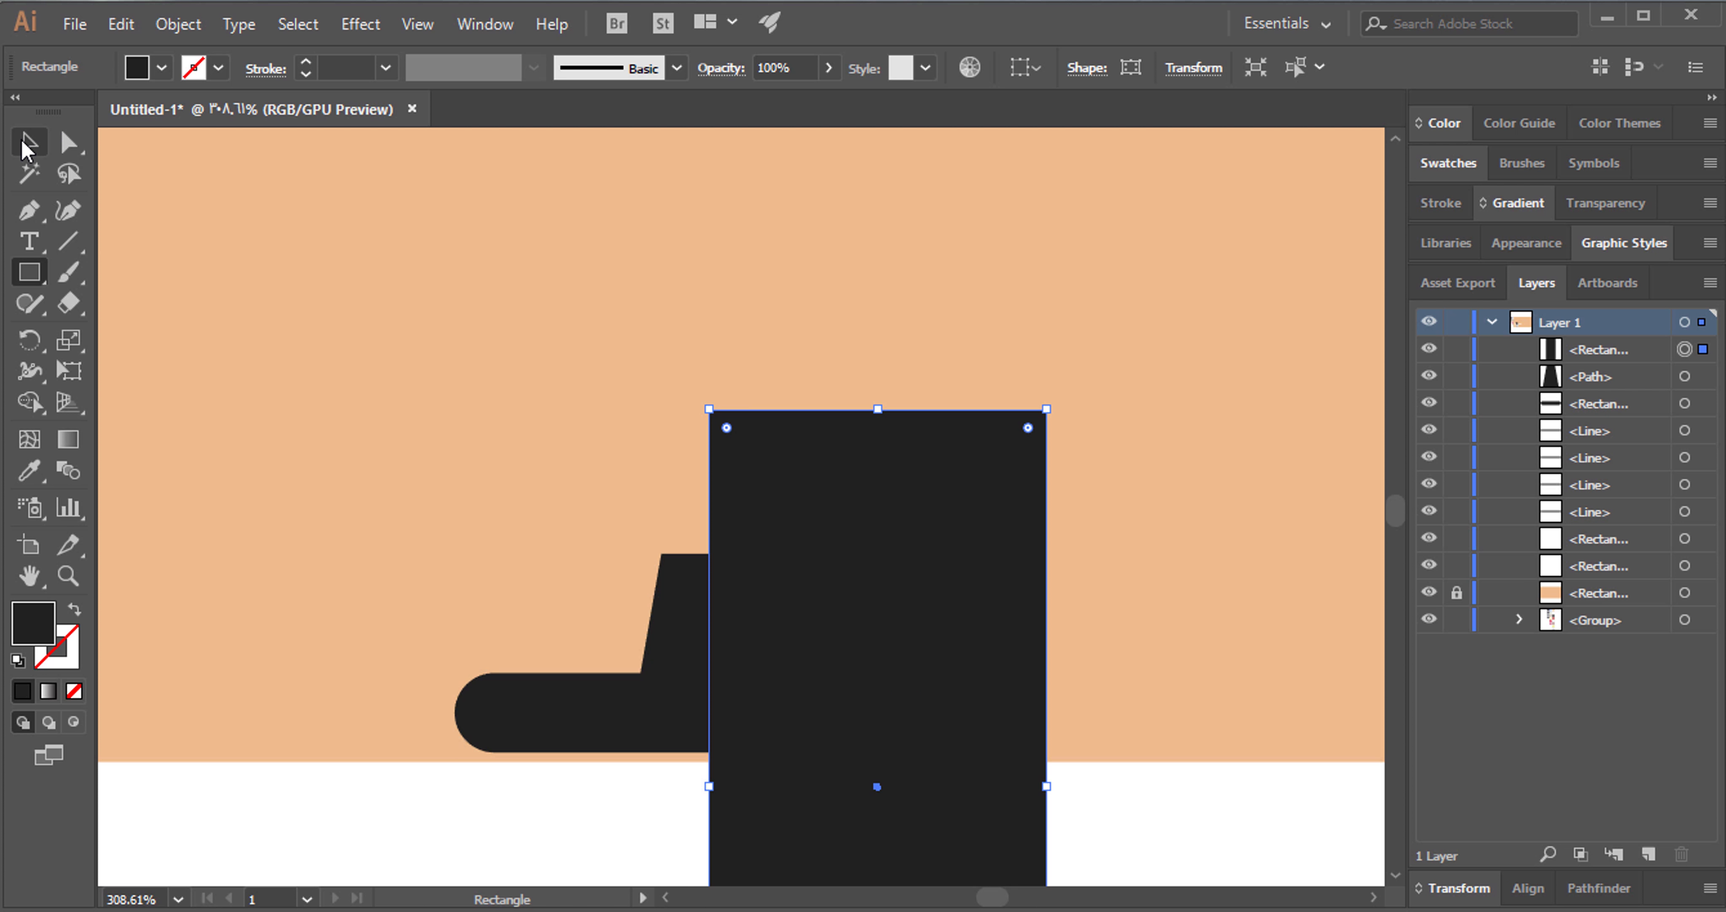
pyautogui.click(29, 142)
pyautogui.moveTo(879, 789)
pyautogui.mouseDown()
pyautogui.moveTo(705, 599)
pyautogui.moveTo(705, 528)
pyautogui.moveTo(674, 540)
pyautogui.mouseUp()
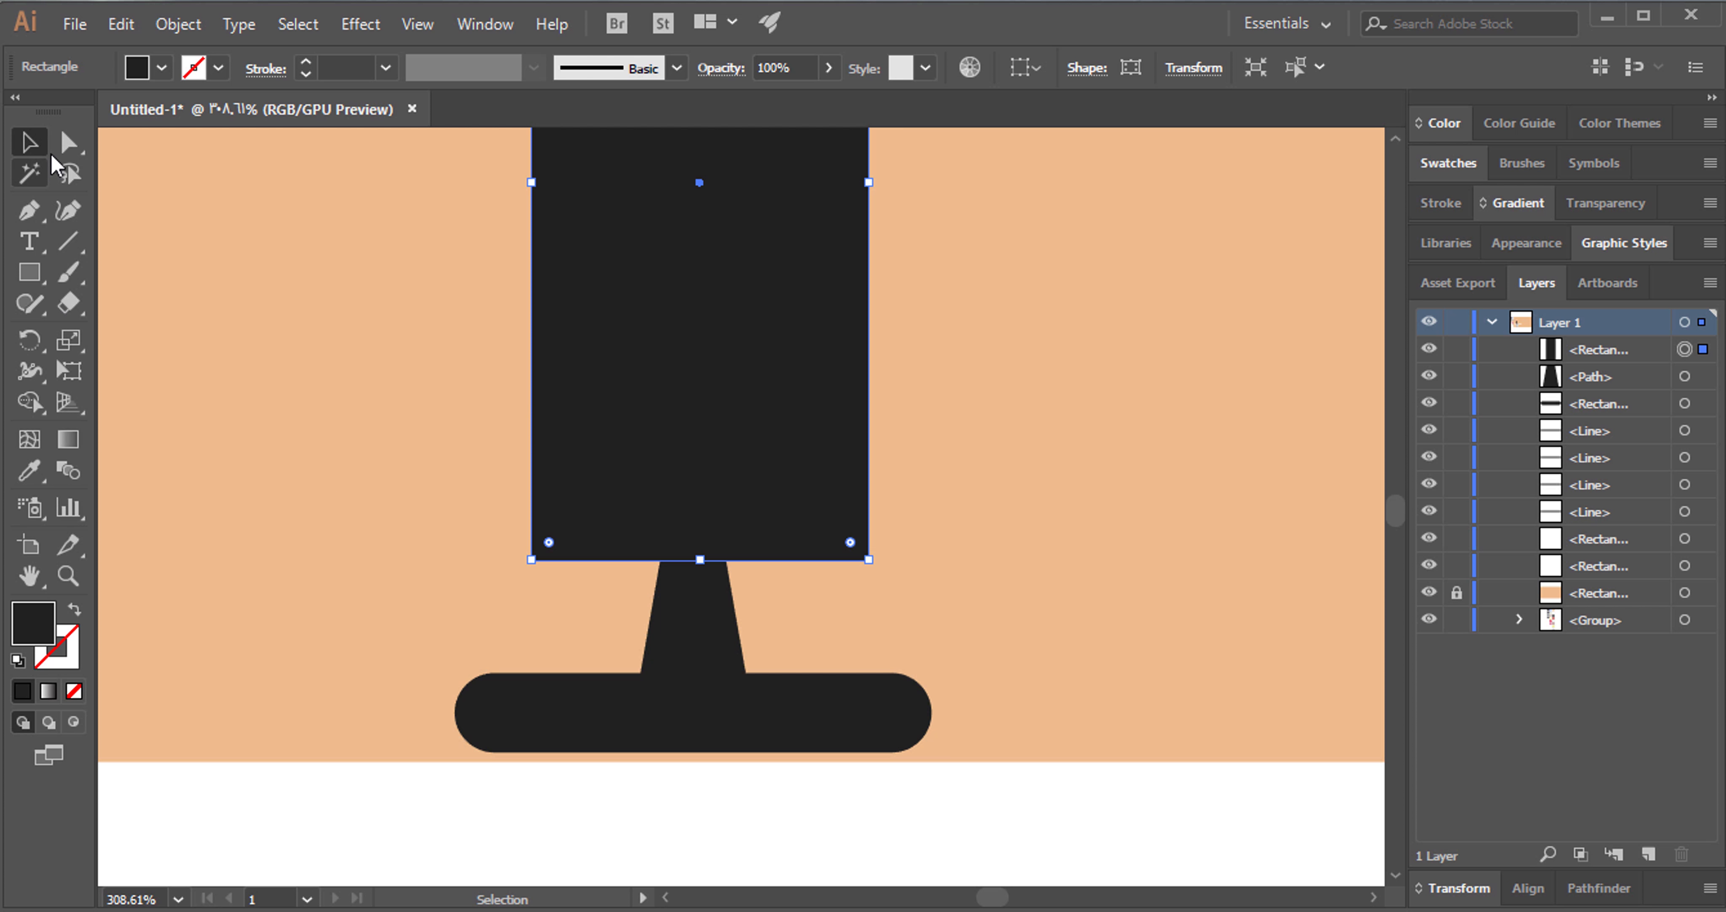
# Fully round the tall dark rectangle's corners into a capsule-shaped microphone head.
pyautogui.click(68, 142)
pyautogui.moveTo(548, 542); pyautogui.dragTo(810, 226)
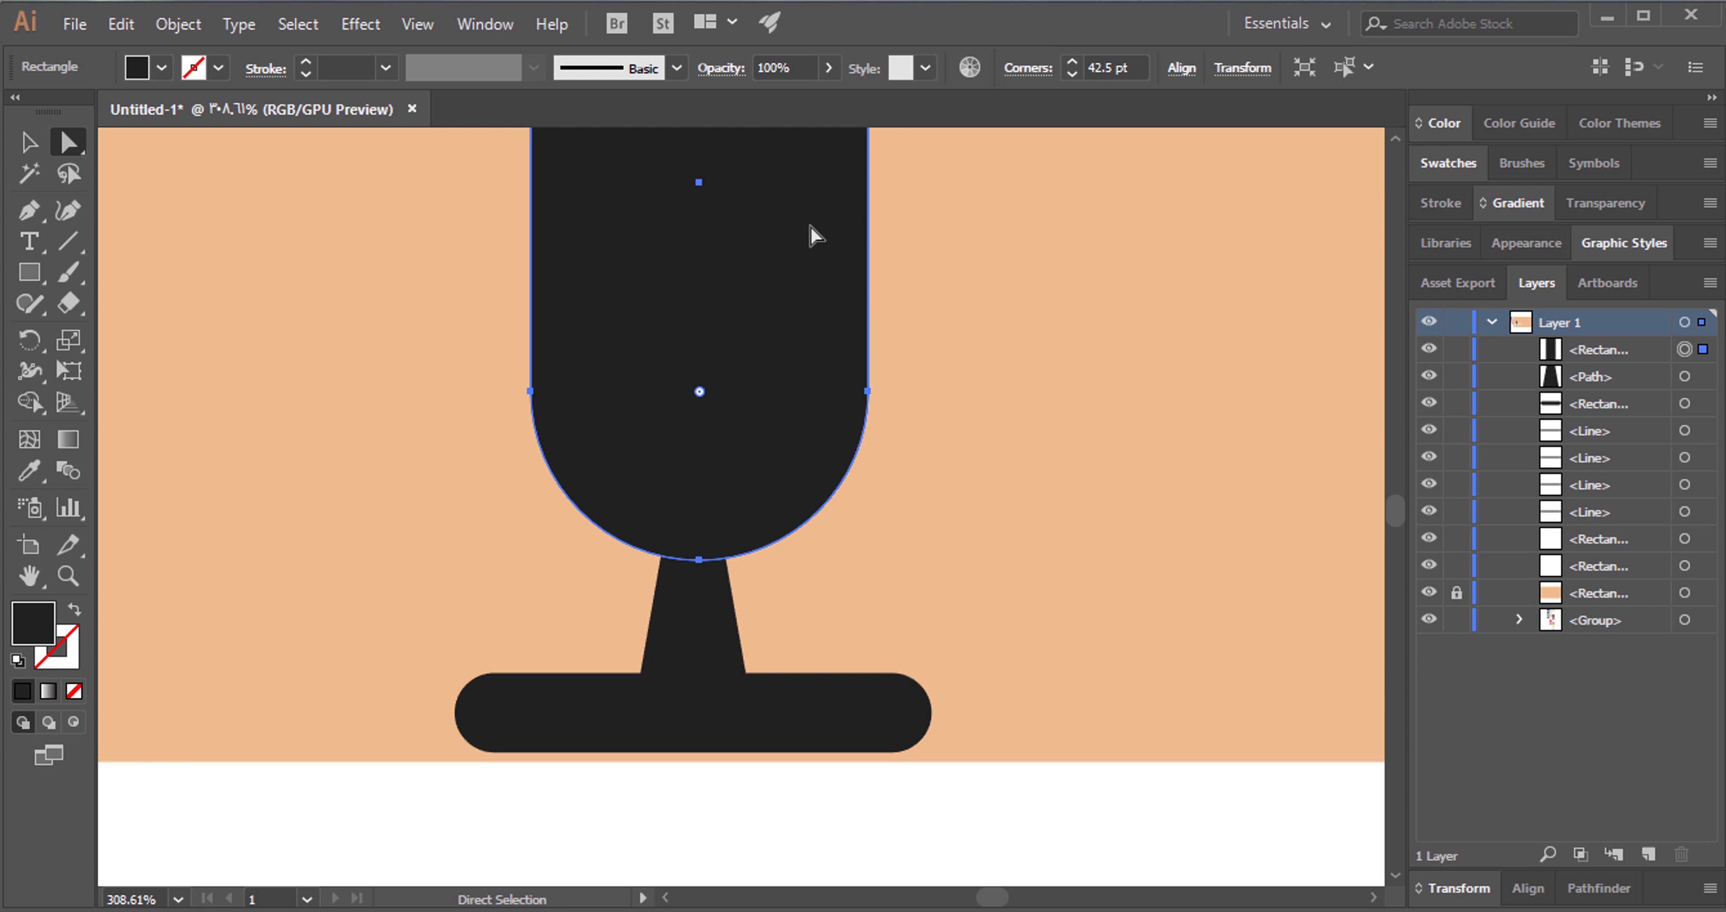
pyautogui.click(67, 575)
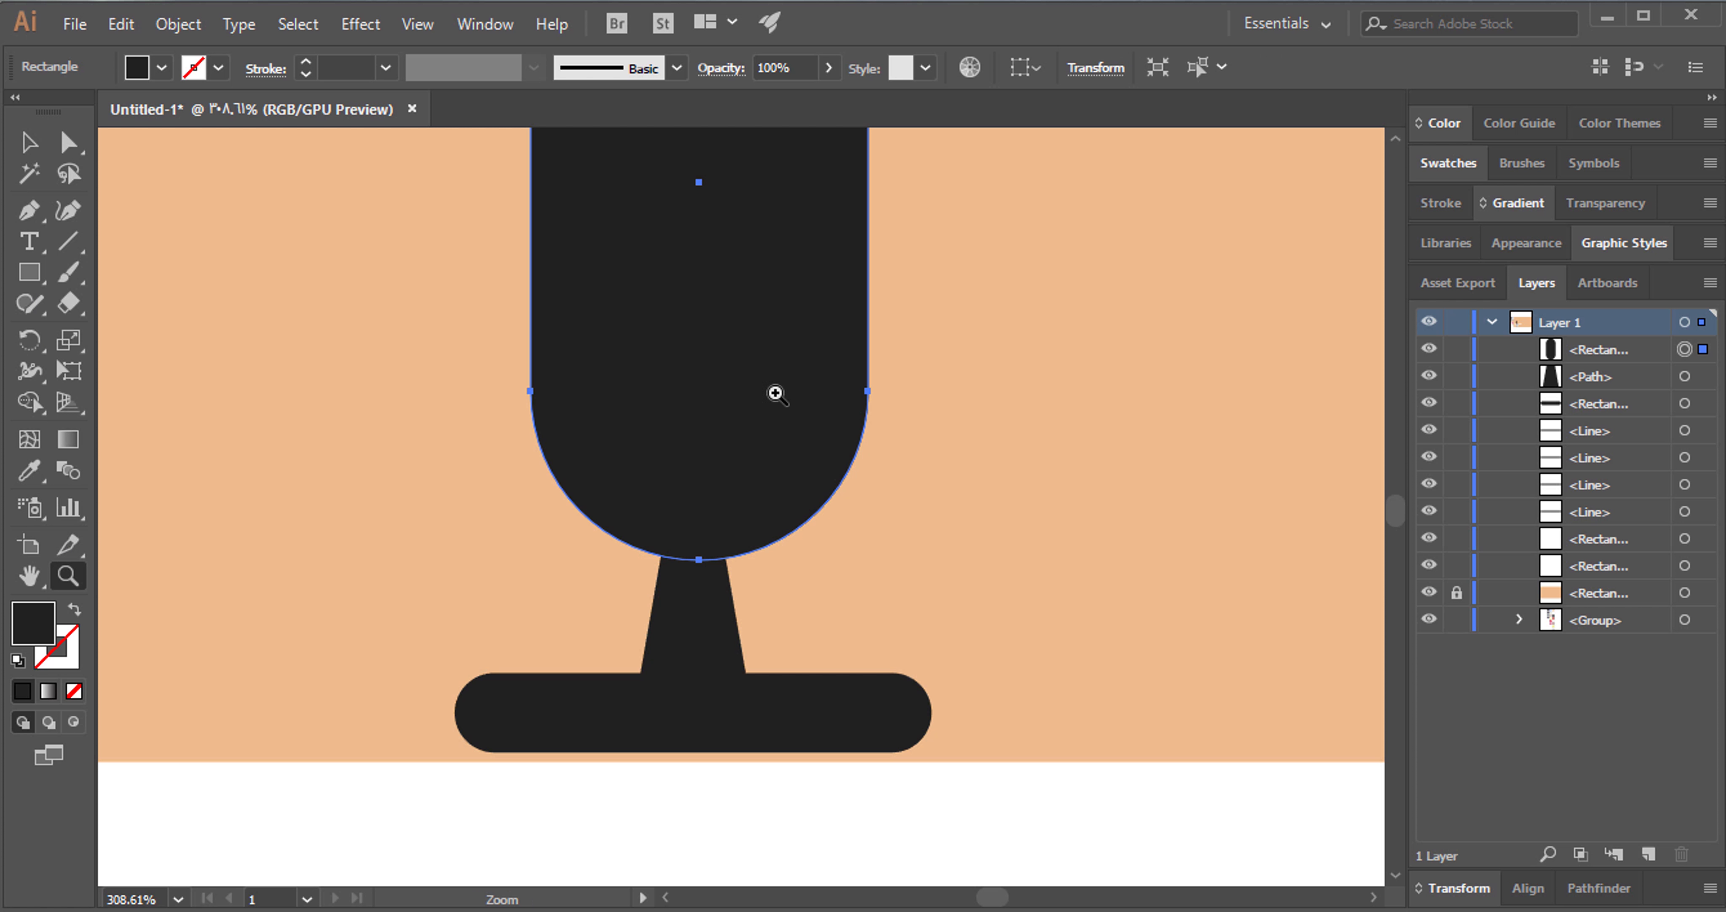
pyautogui.click(1248, 245)
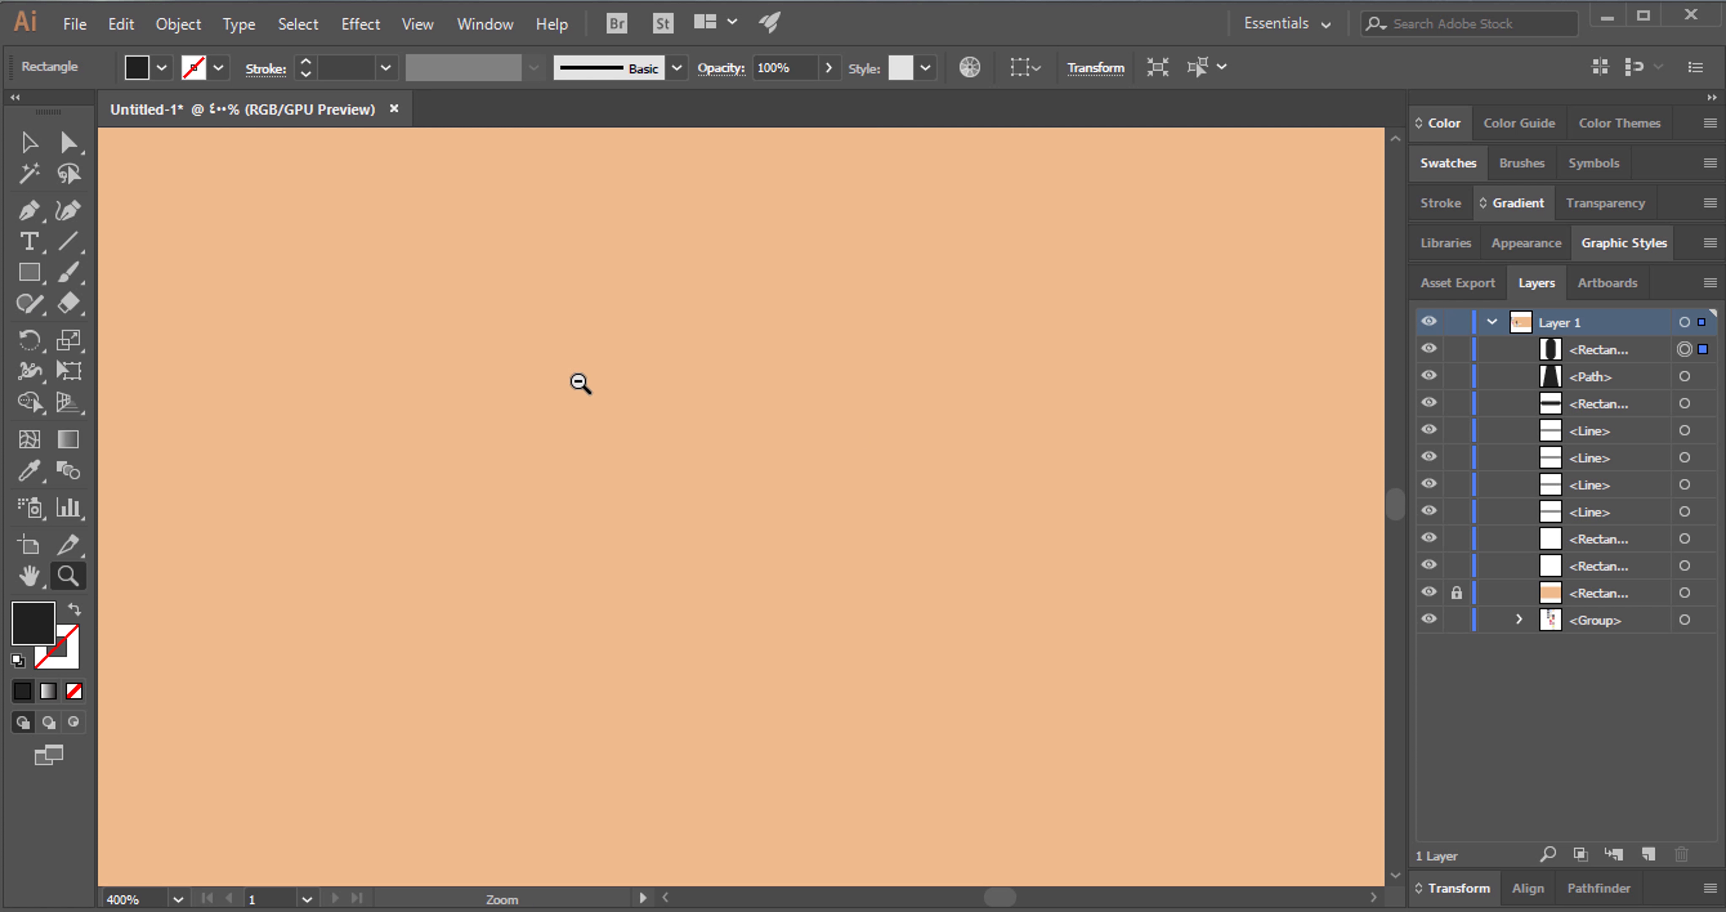
pyautogui.keyDown('alt'); pyautogui.click(298, 323); pyautogui.keyUp('alt')
pyautogui.keyDown('alt'); pyautogui.click(533, 570); pyautogui.keyUp('alt')
pyautogui.keyDown('alt'); pyautogui.click(750, 711); pyautogui.keyUp('alt')
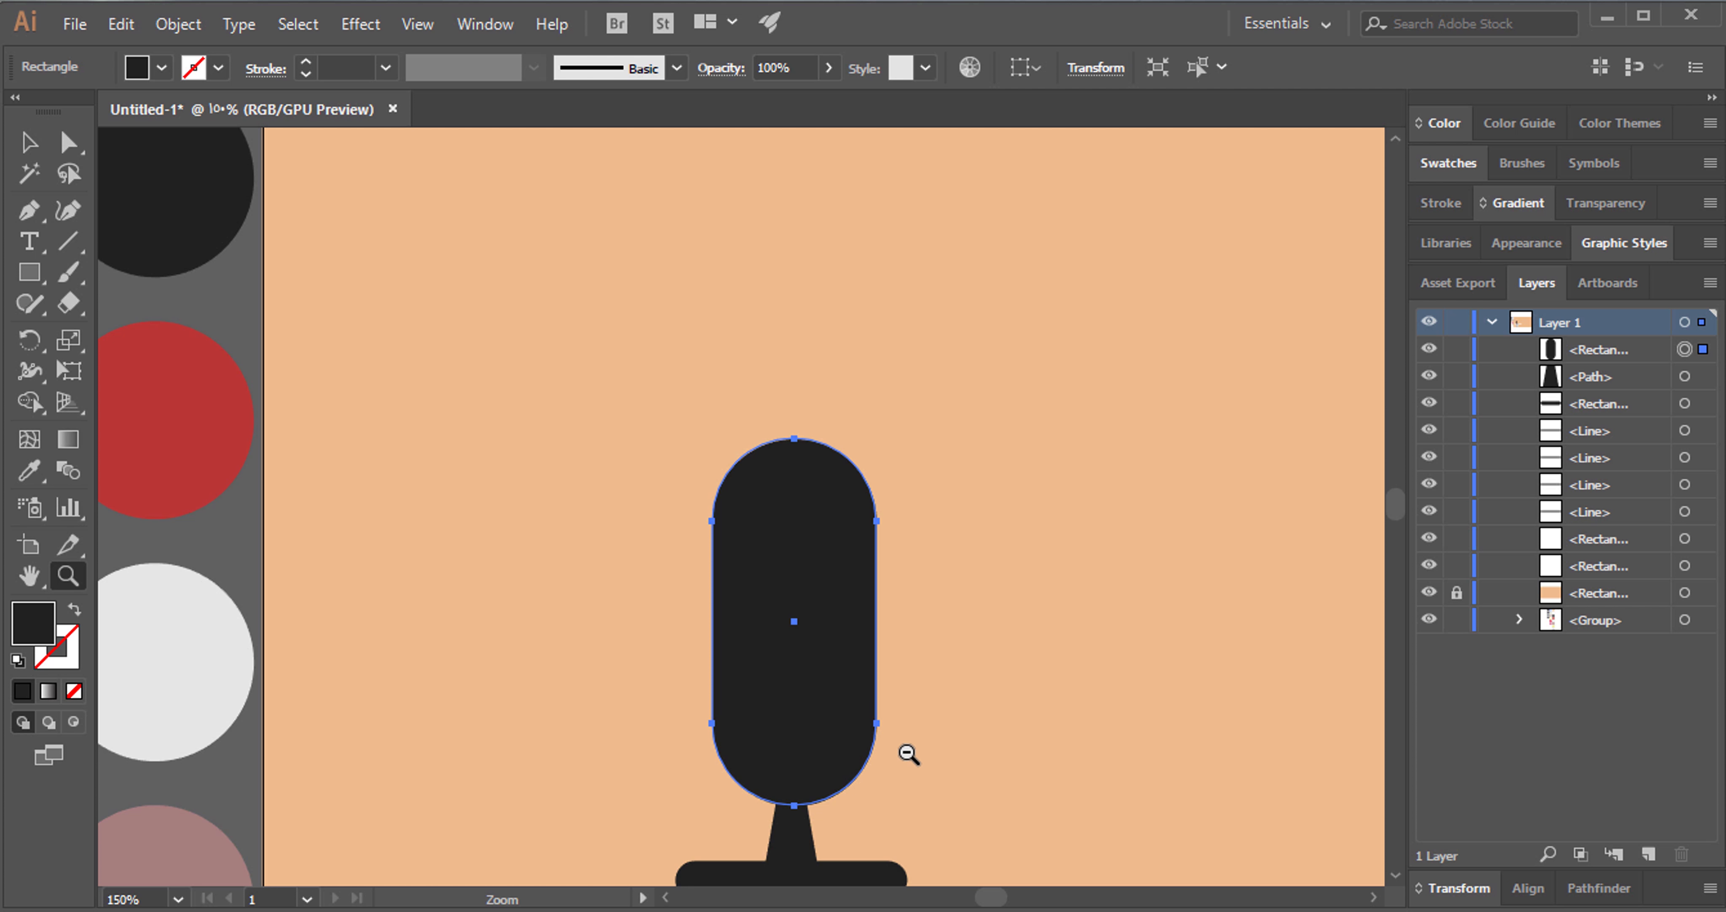
pyautogui.keyDown('alt'); pyautogui.click(917, 751); pyautogui.keyUp('alt')
# Nudge the capsule down slightly so it sits snugly on the stem.
pyautogui.click(30, 142)
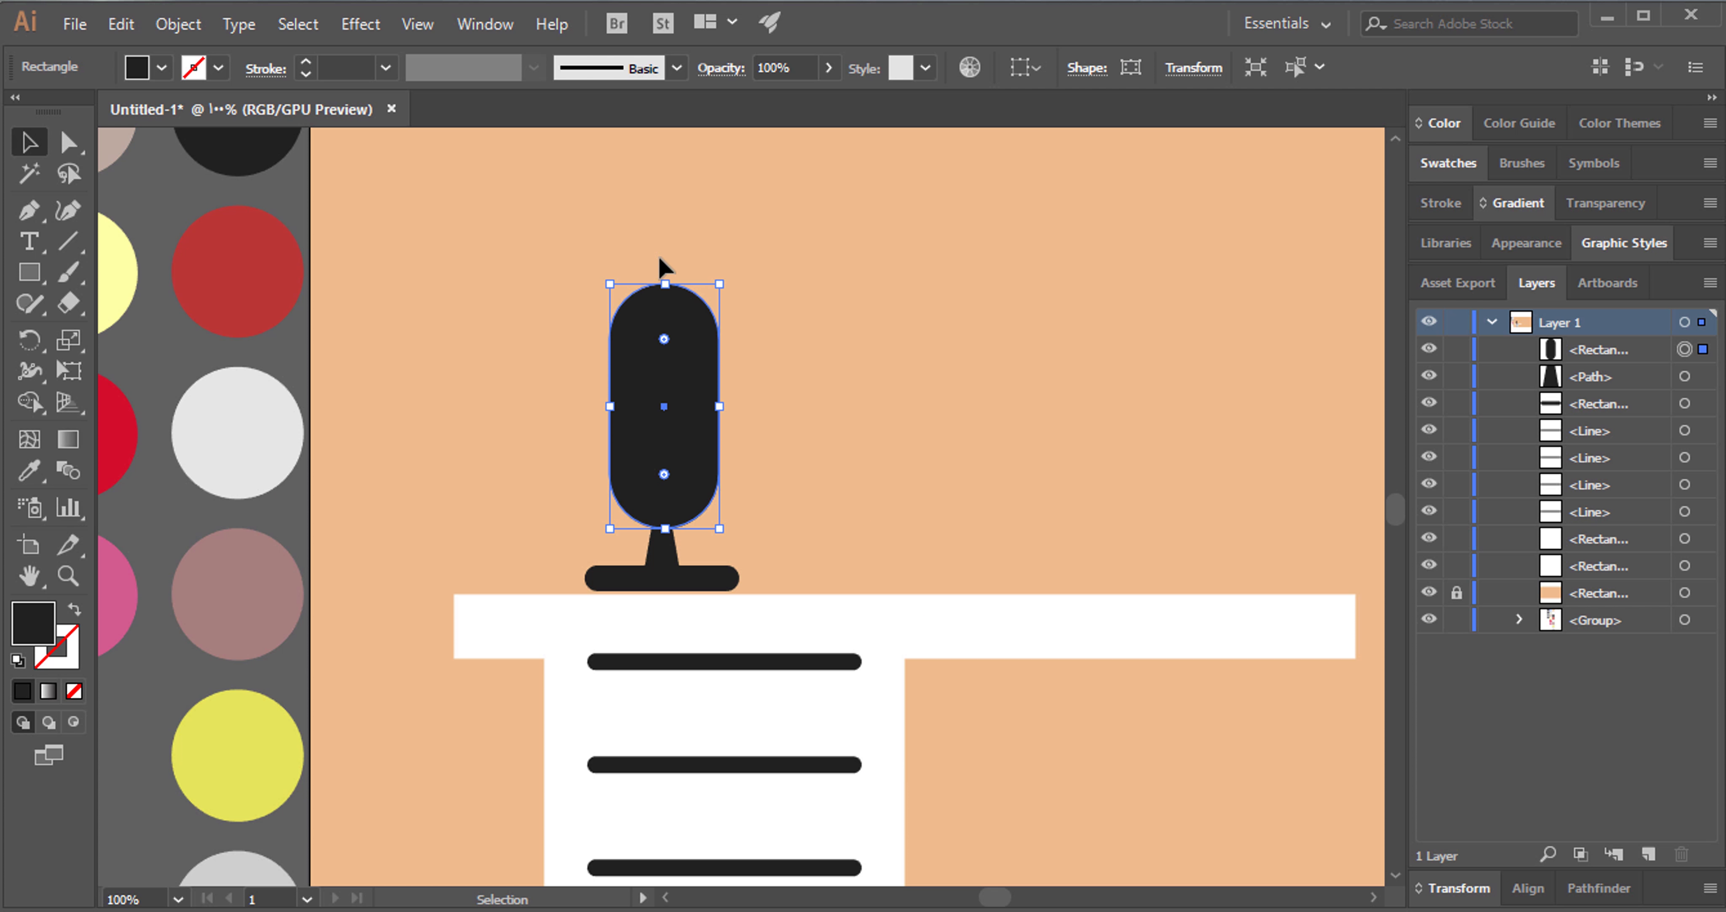
pyautogui.click(769, 276)
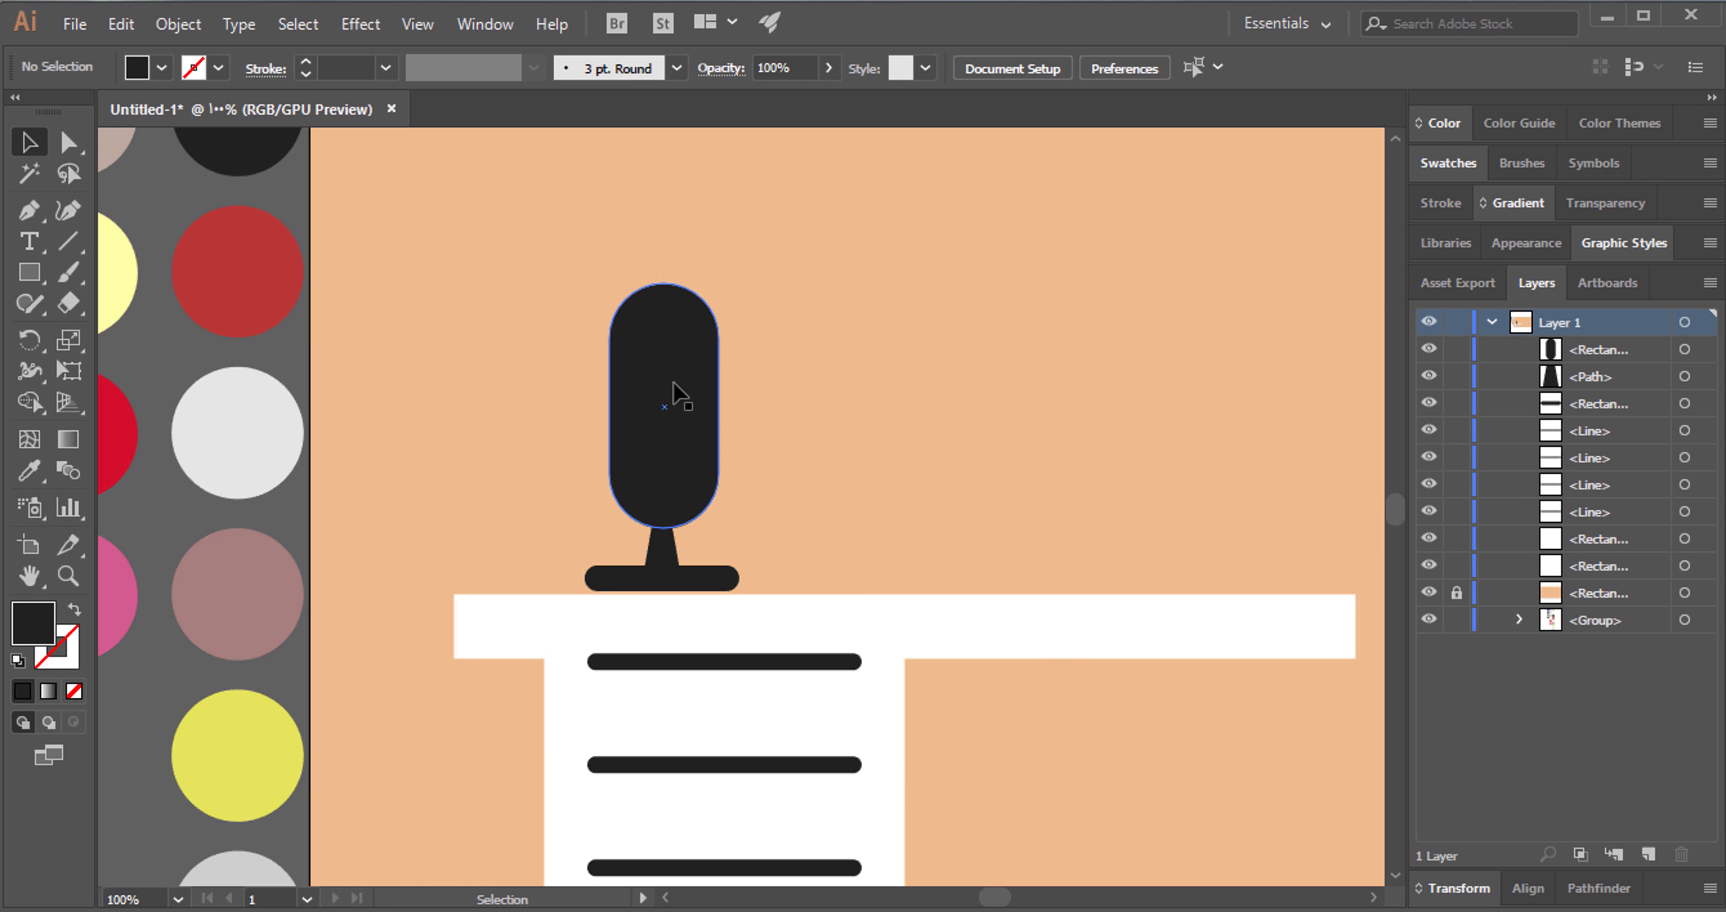
pyautogui.click(677, 405)
pyautogui.click(767, 424)
pyautogui.press('z')
pyautogui.moveTo(759, 440); pyautogui.dragTo(847, 374)
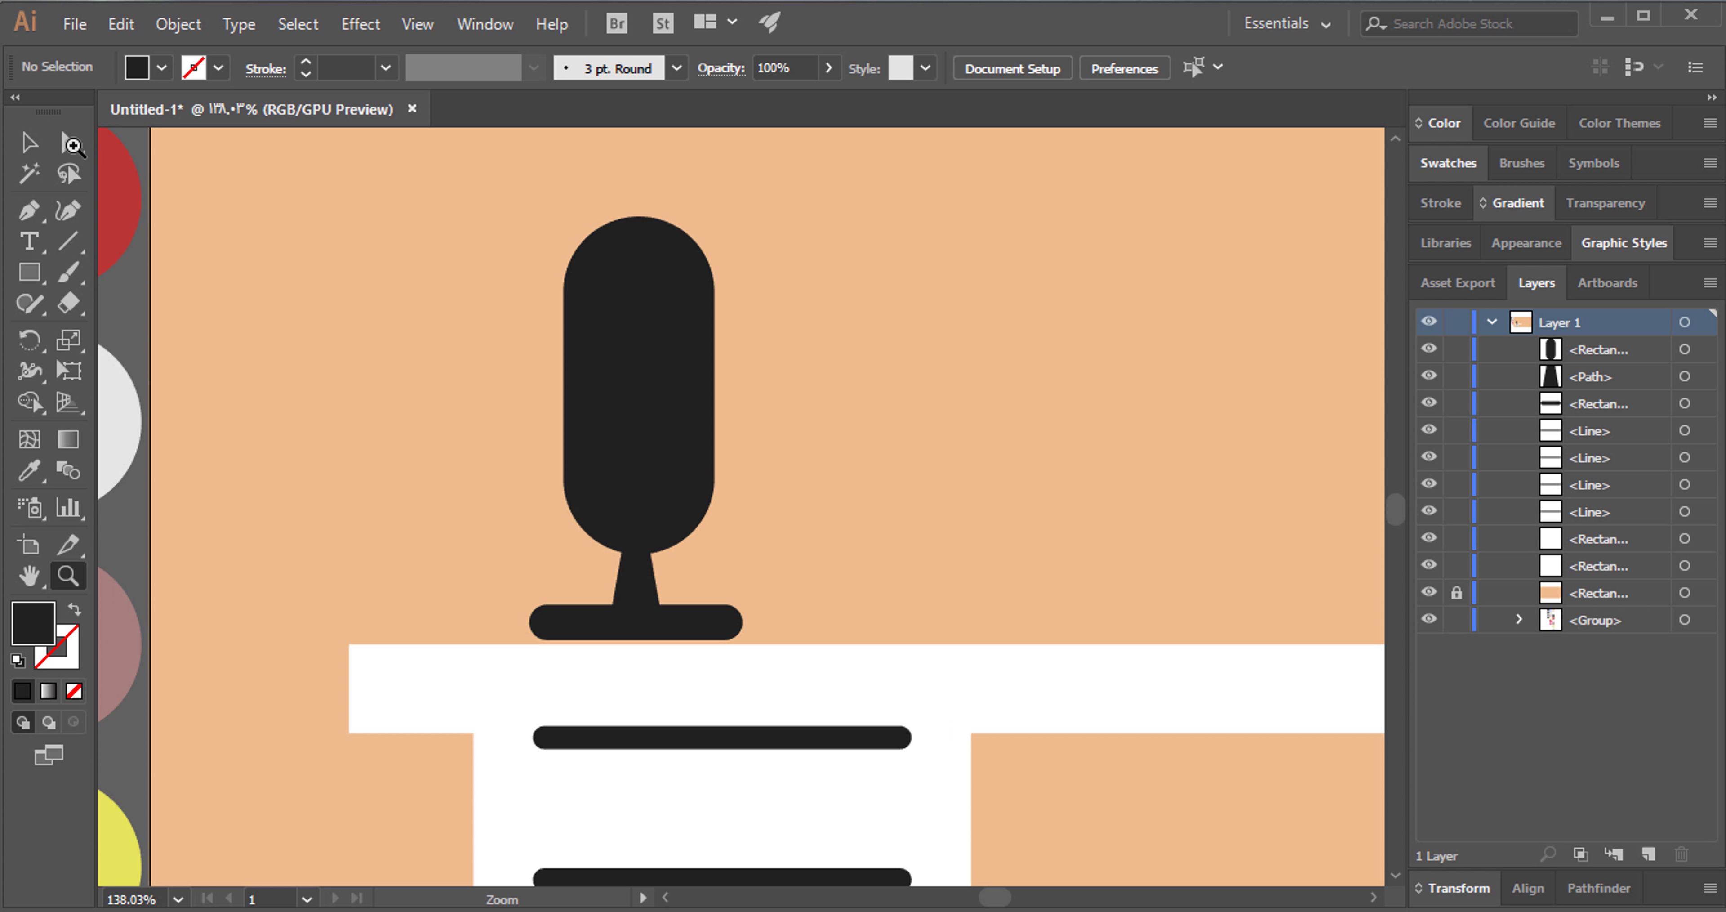
pyautogui.press('v')
pyautogui.moveTo(630, 383); pyautogui.dragTo(623, 388)
pyautogui.click(848, 343)
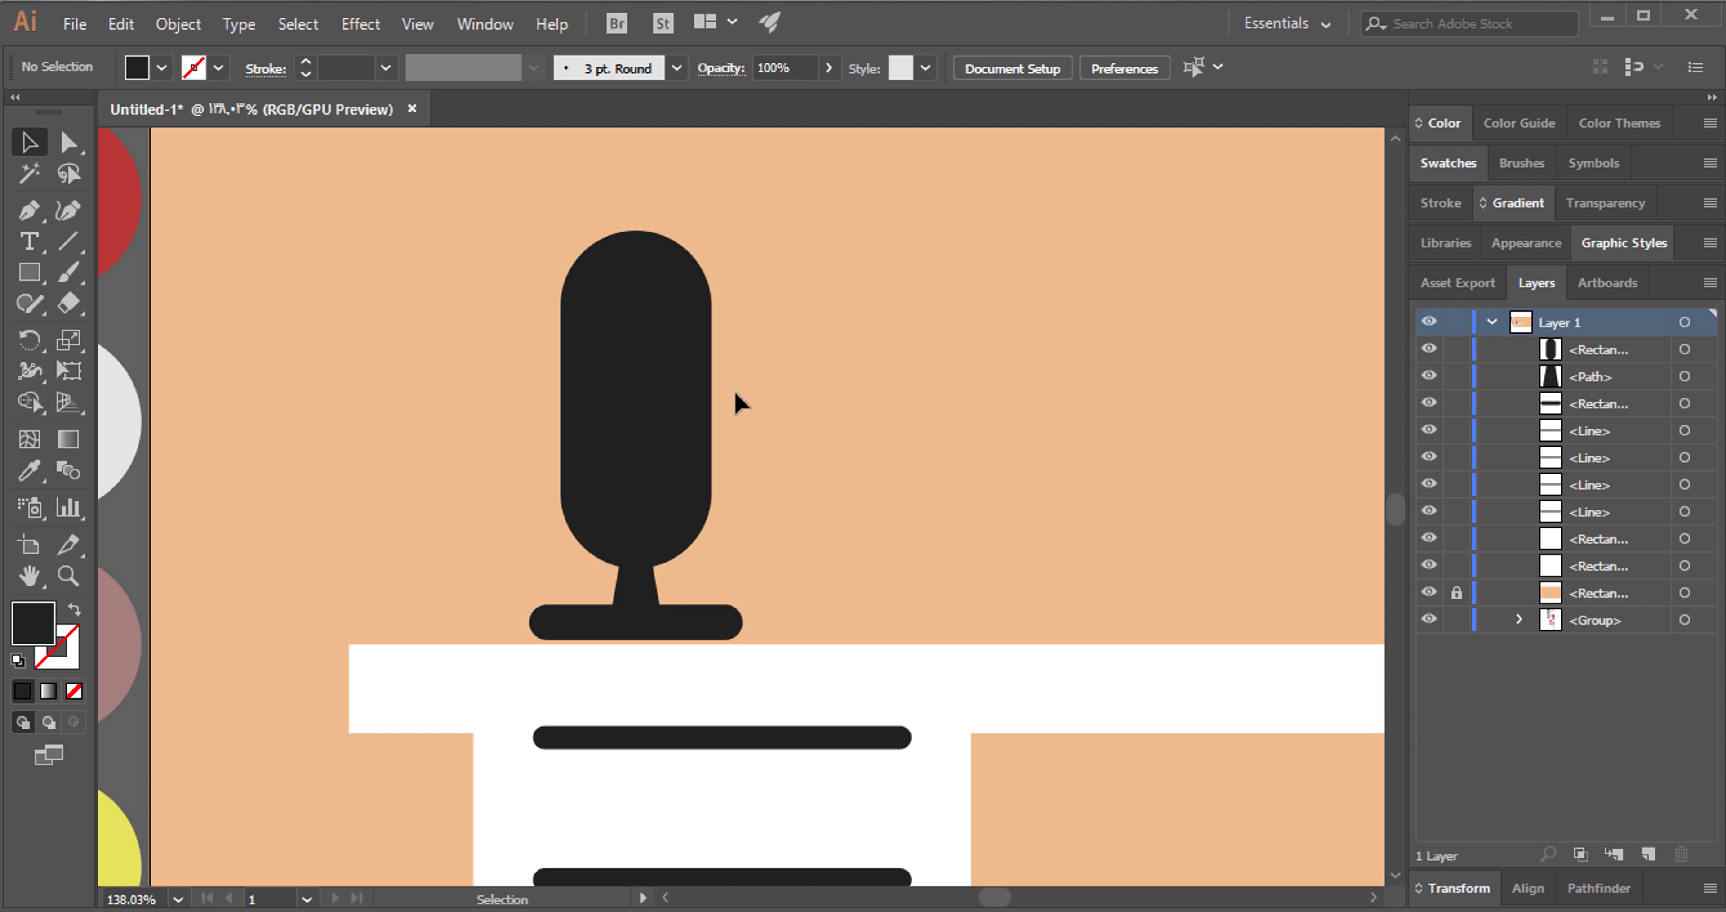
pyautogui.rightClick(36, 279)
# Create a 55 × 55 pt circle with the Ellipse tool.
pyautogui.click(117, 338)
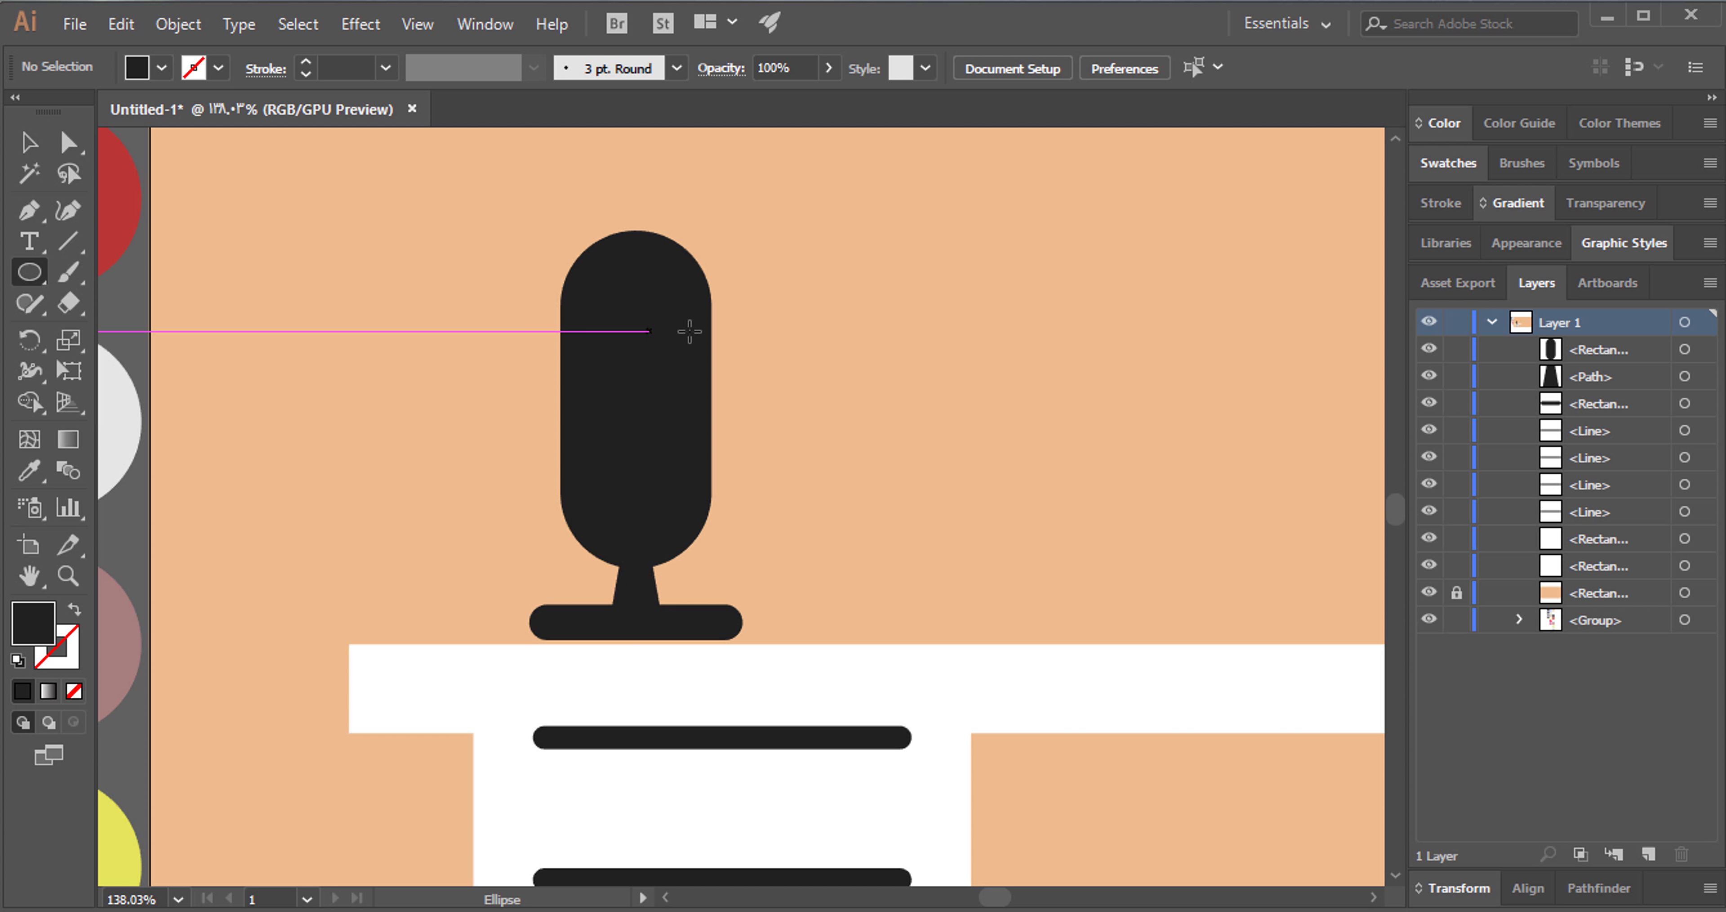
pyautogui.click(636, 307)
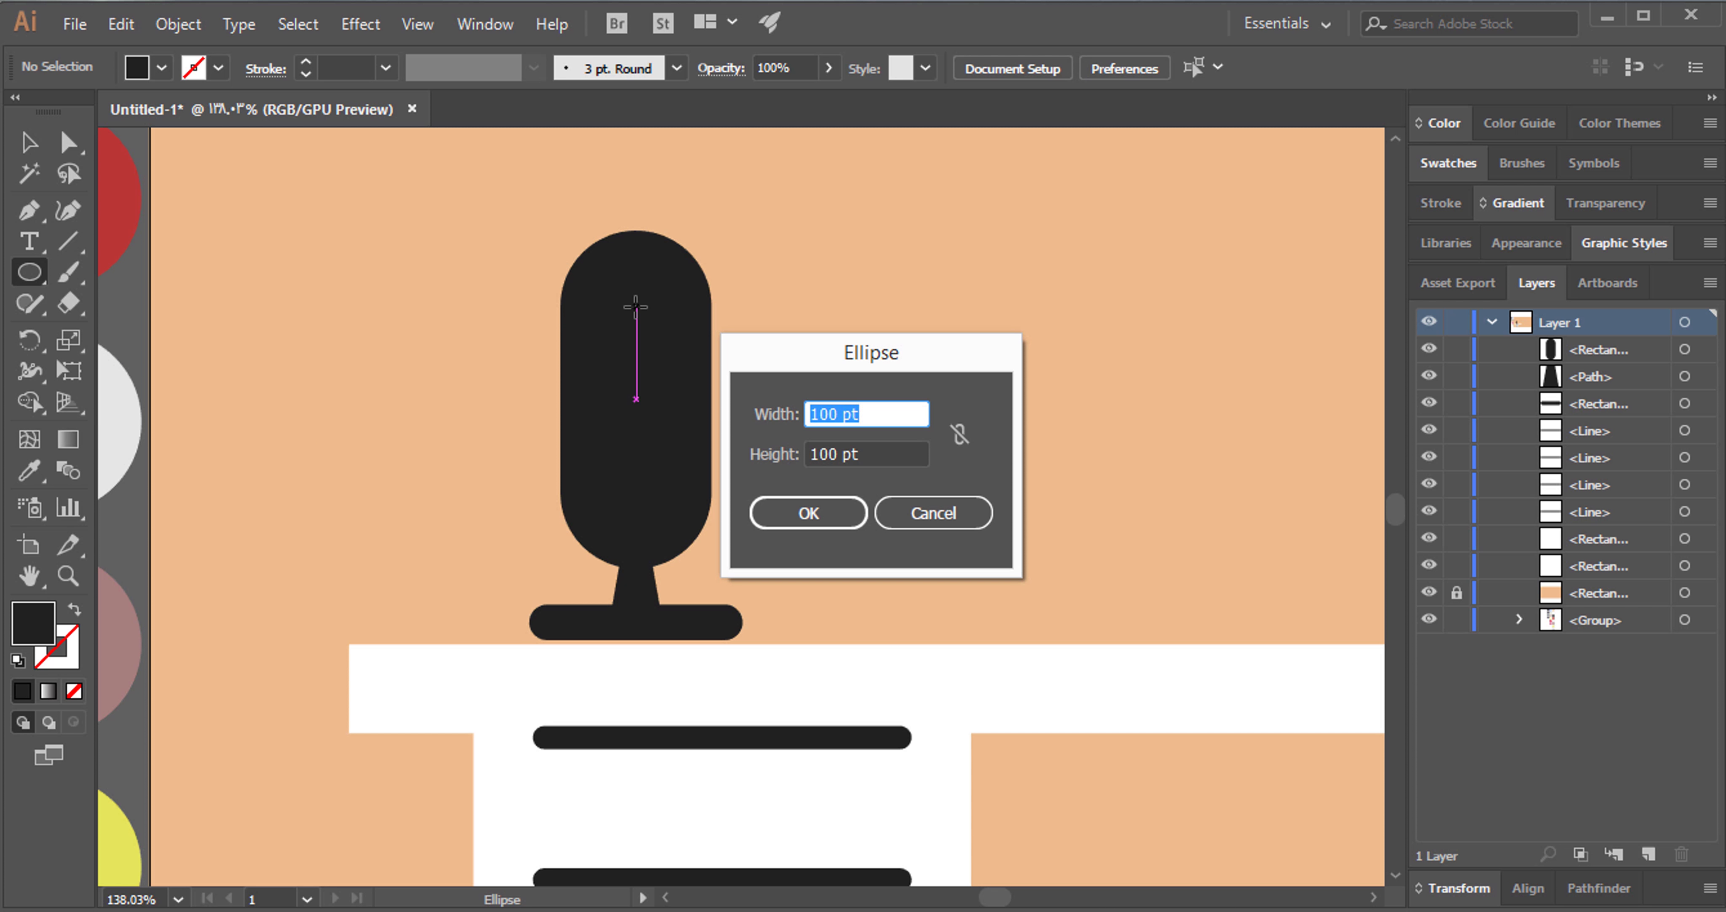
pyautogui.write('55')
pyautogui.press('Tab')
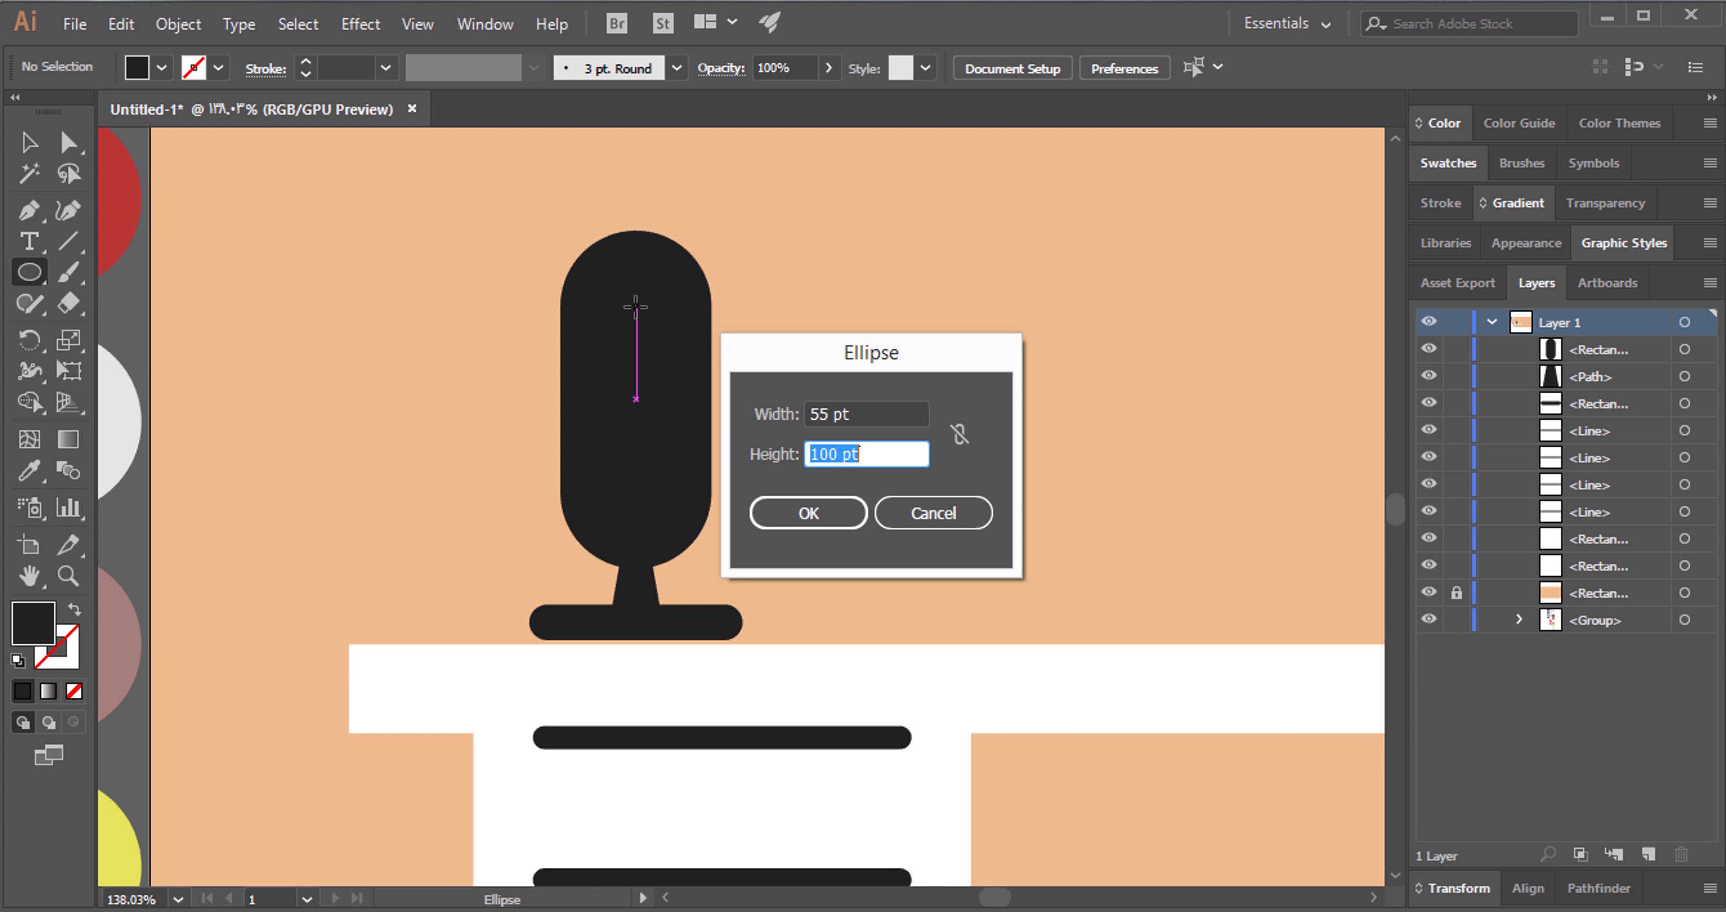
pyautogui.write('55')
pyautogui.press('Return')
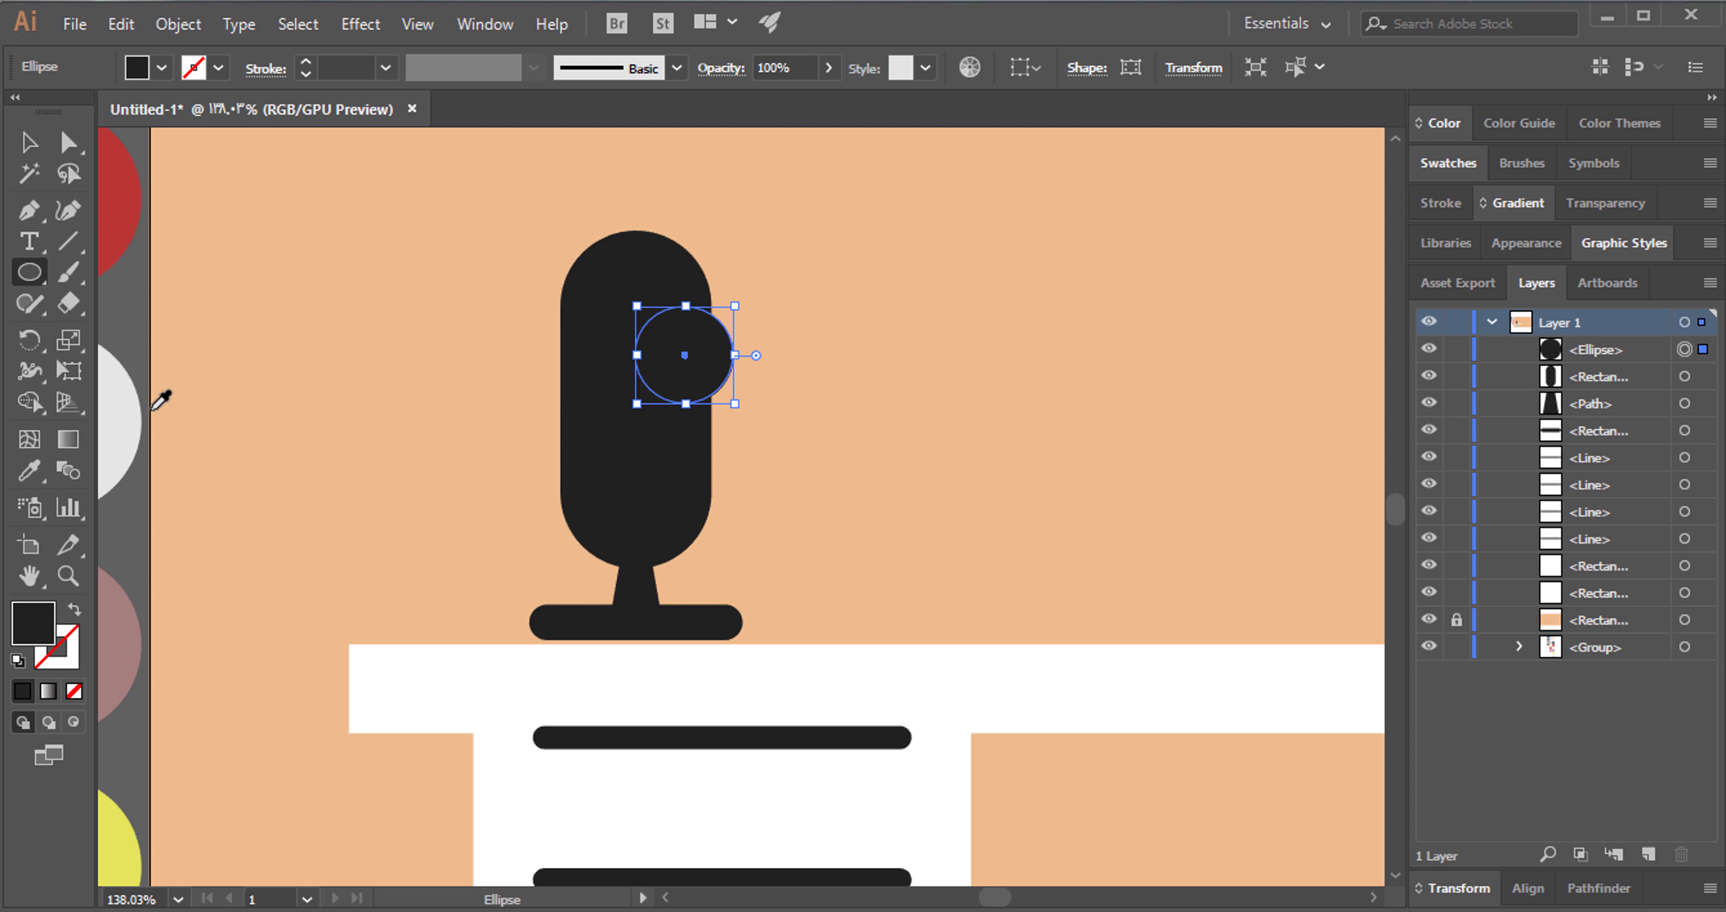
# Give the circle the white circle's light grey fill, place it at the mic top, and centre a second one below.
pyautogui.press('i')
pyautogui.click(128, 412)
pyautogui.click(29, 144)
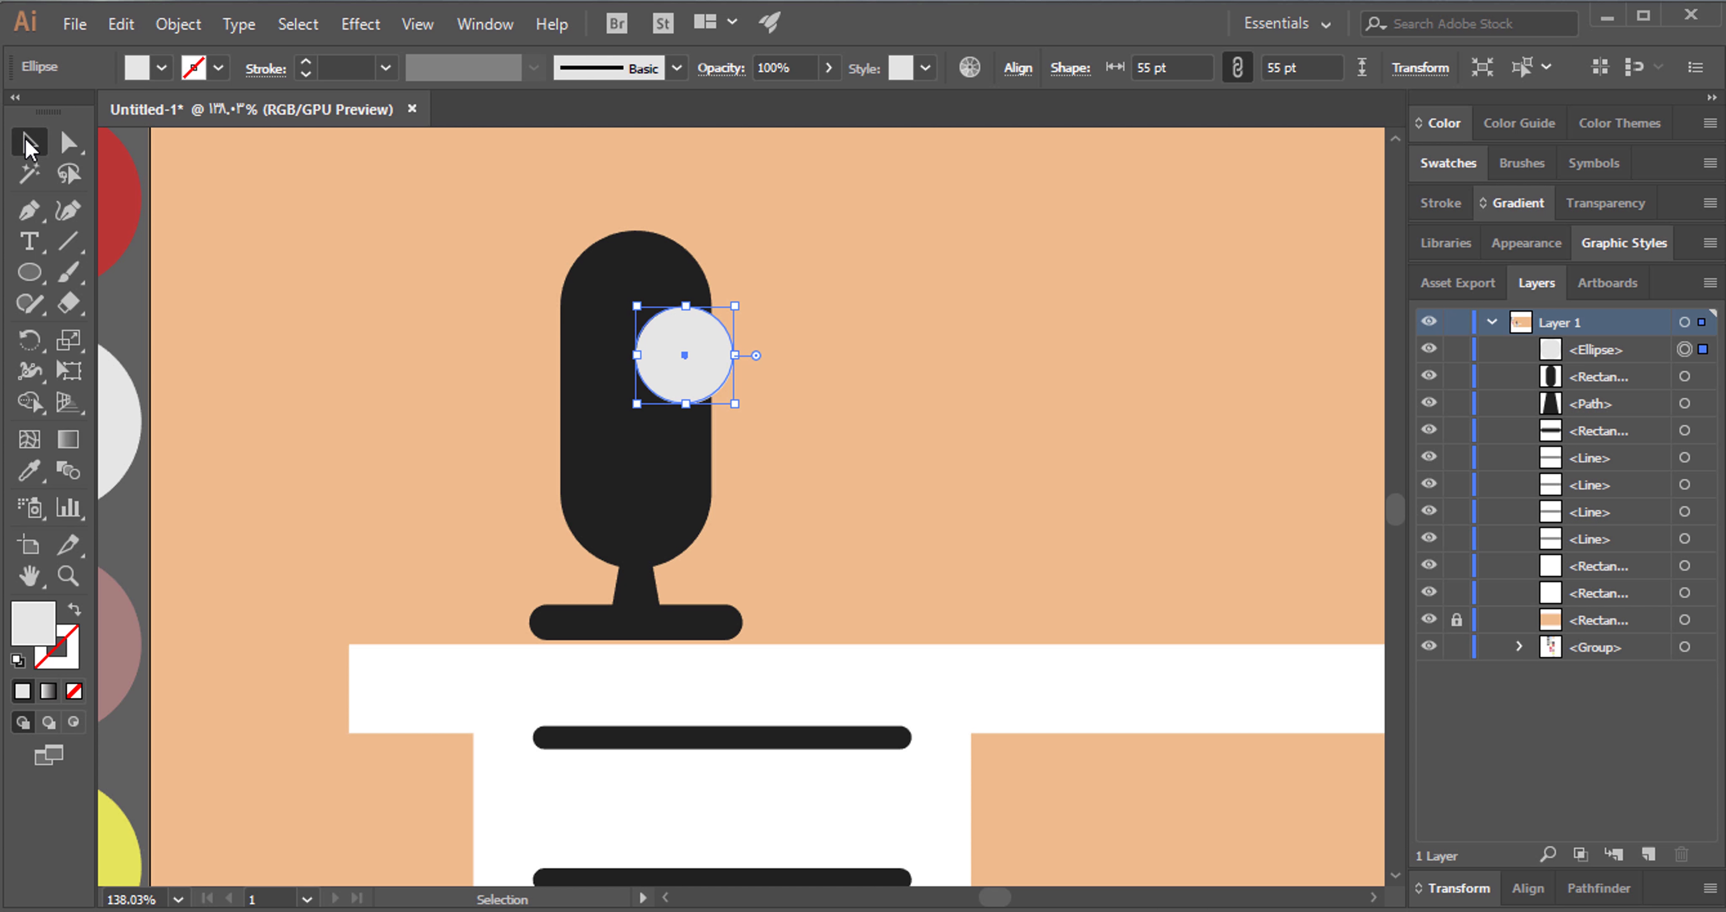
pyautogui.moveTo(686, 356)
pyautogui.mouseDown()
pyautogui.moveTo(636, 300)
pyautogui.moveTo(617, 519)
pyautogui.mouseUp()
pyautogui.click(810, 375)
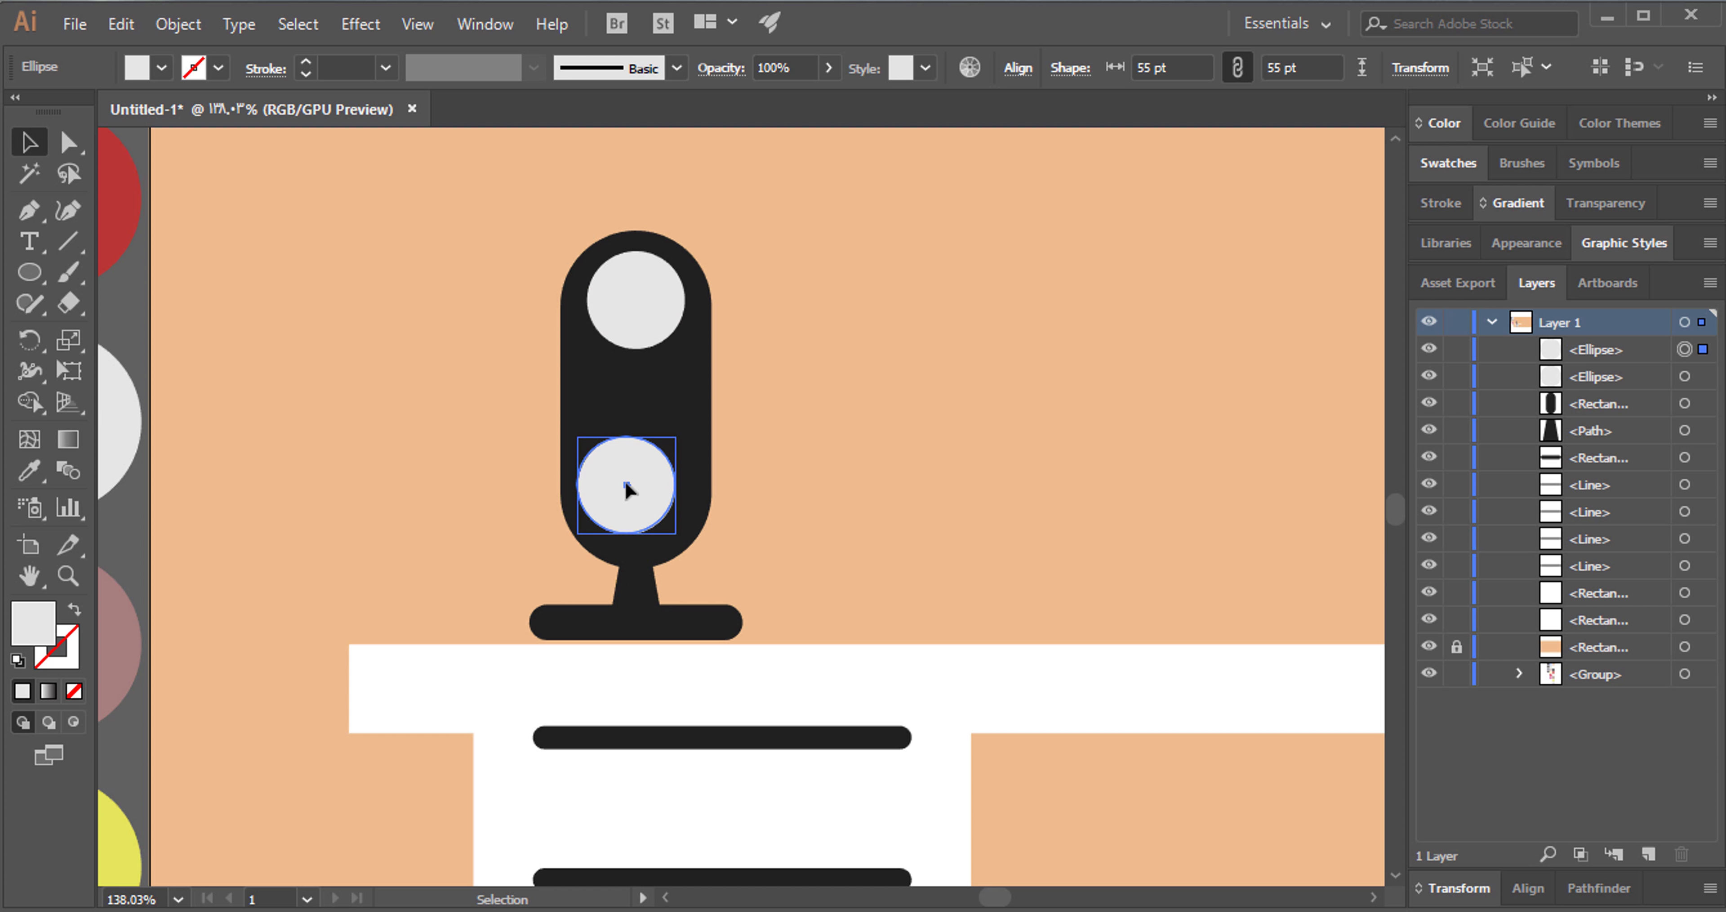
pyautogui.moveTo(627, 490); pyautogui.dragTo(635, 488)
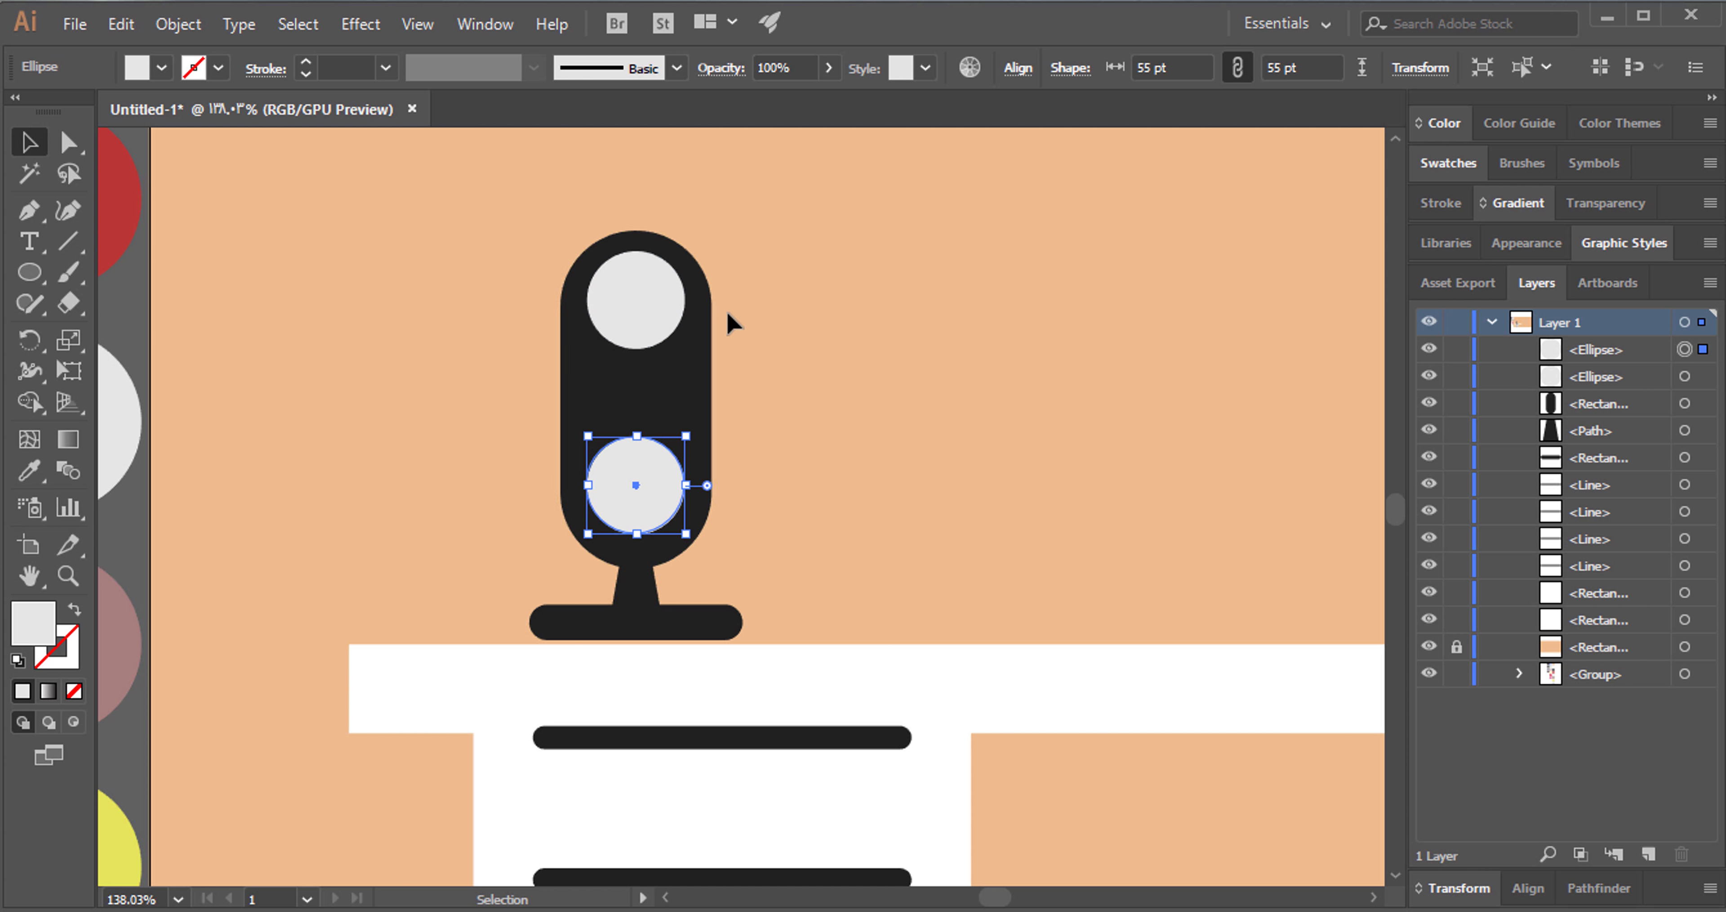
pyautogui.click(727, 311)
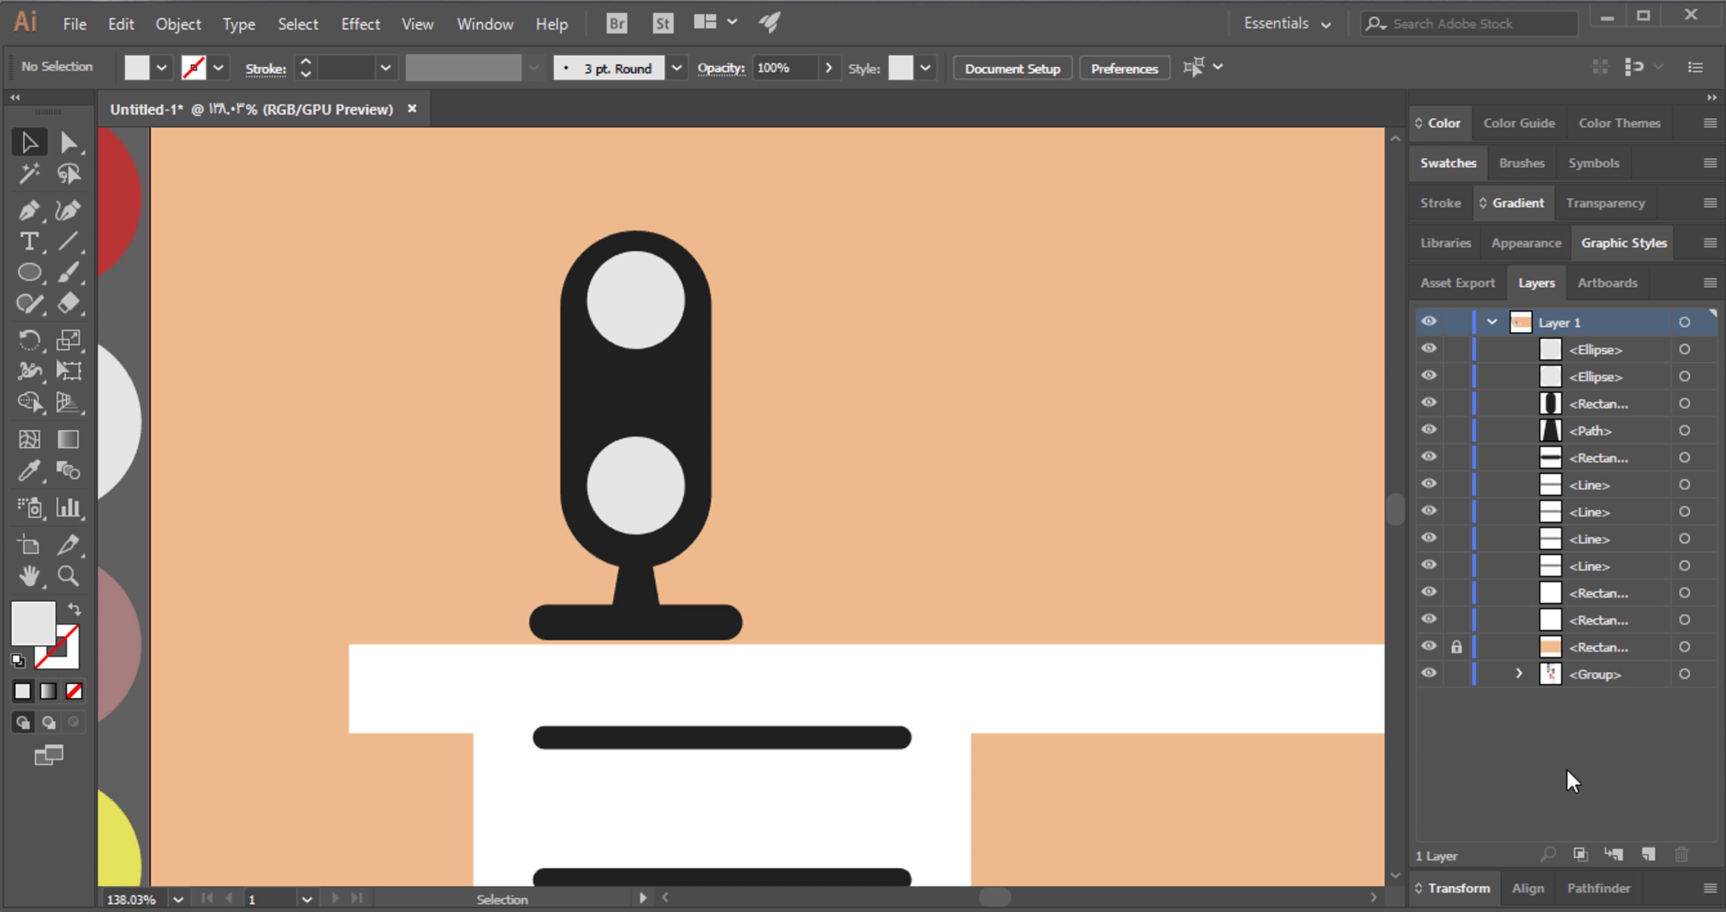
pyautogui.click(1371, 898)
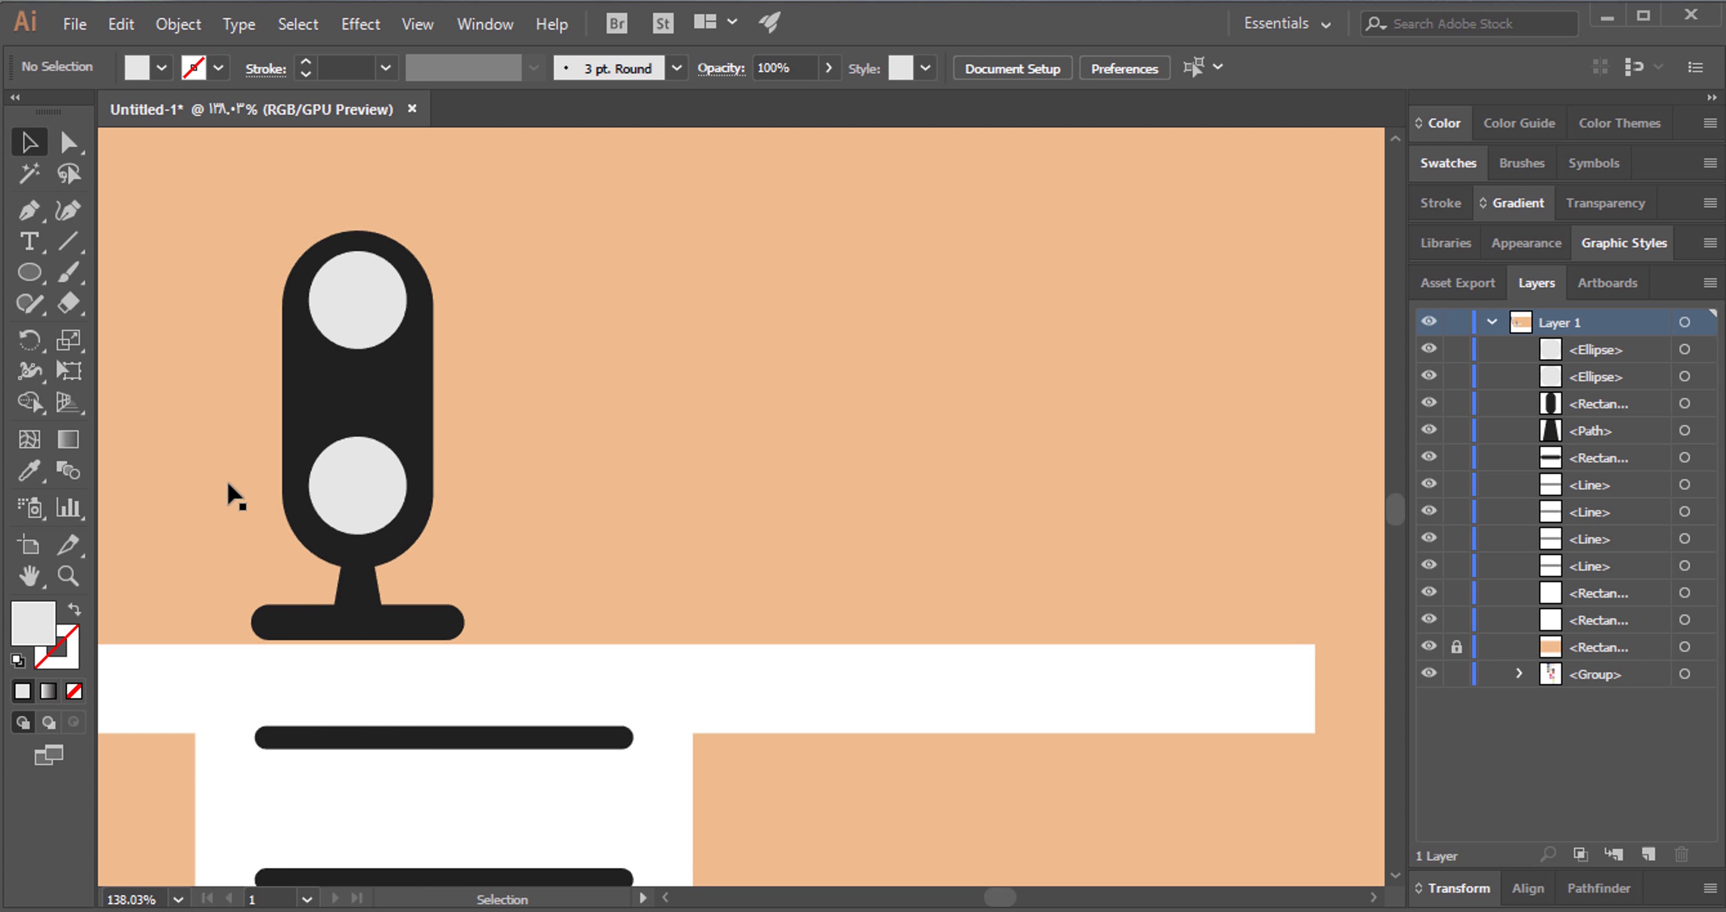
# Create a 120 × 120 pt circle and delete its bottom anchor to make a semicircle.
pyautogui.click(30, 275)
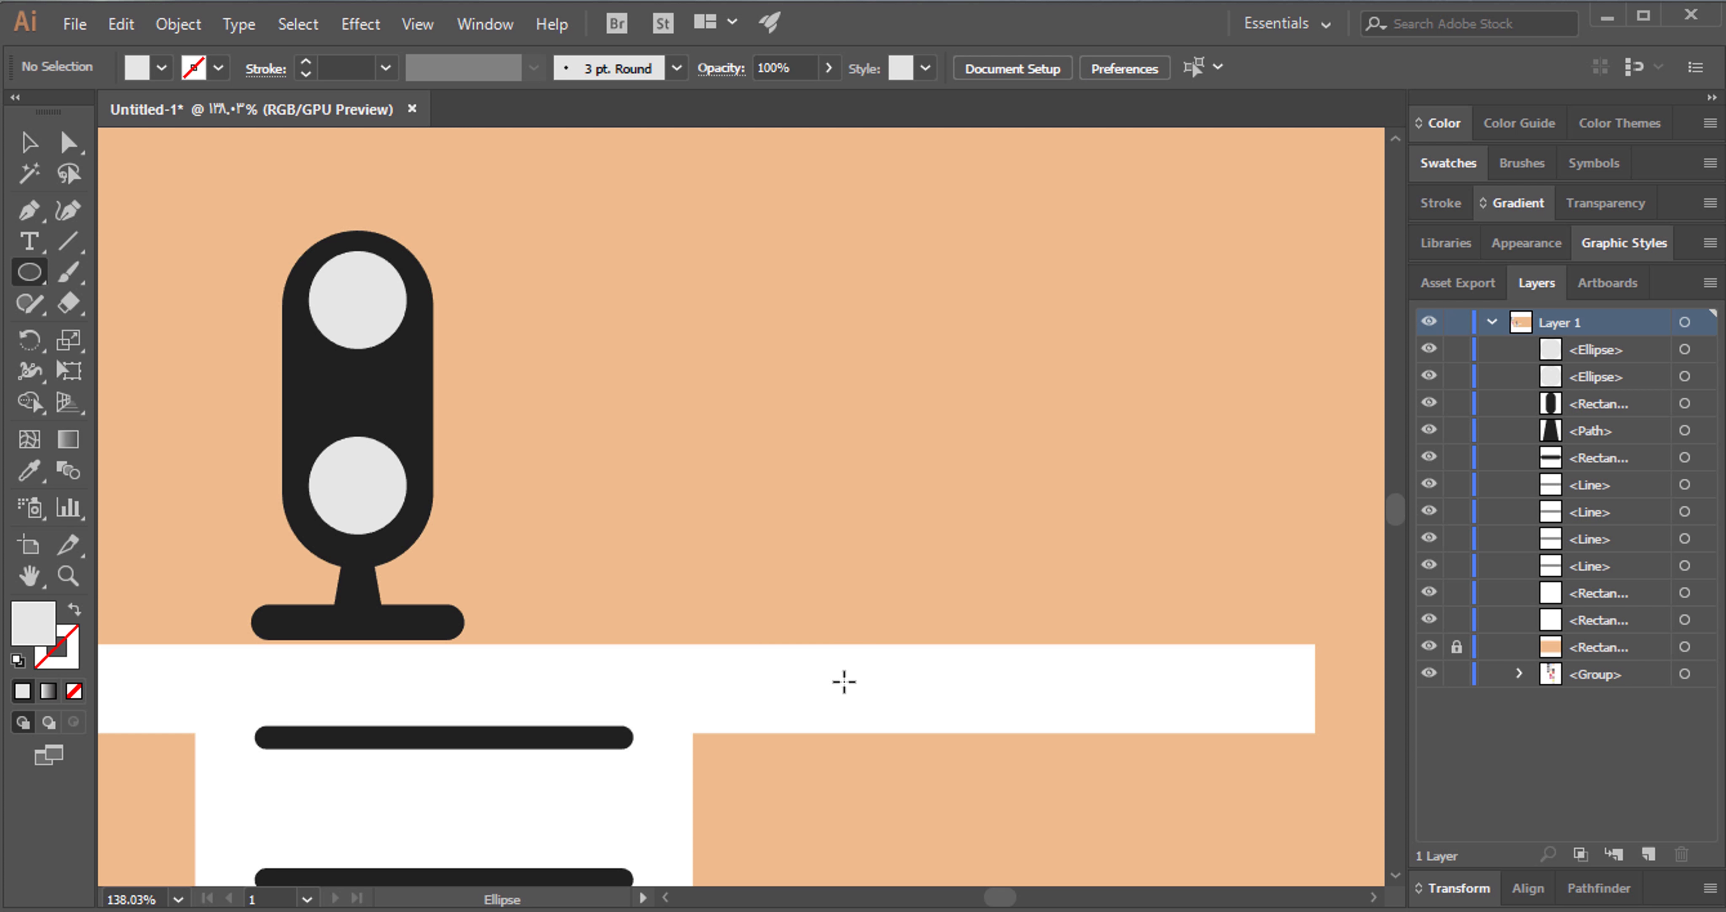
pyautogui.click(832, 598)
pyautogui.write('120')
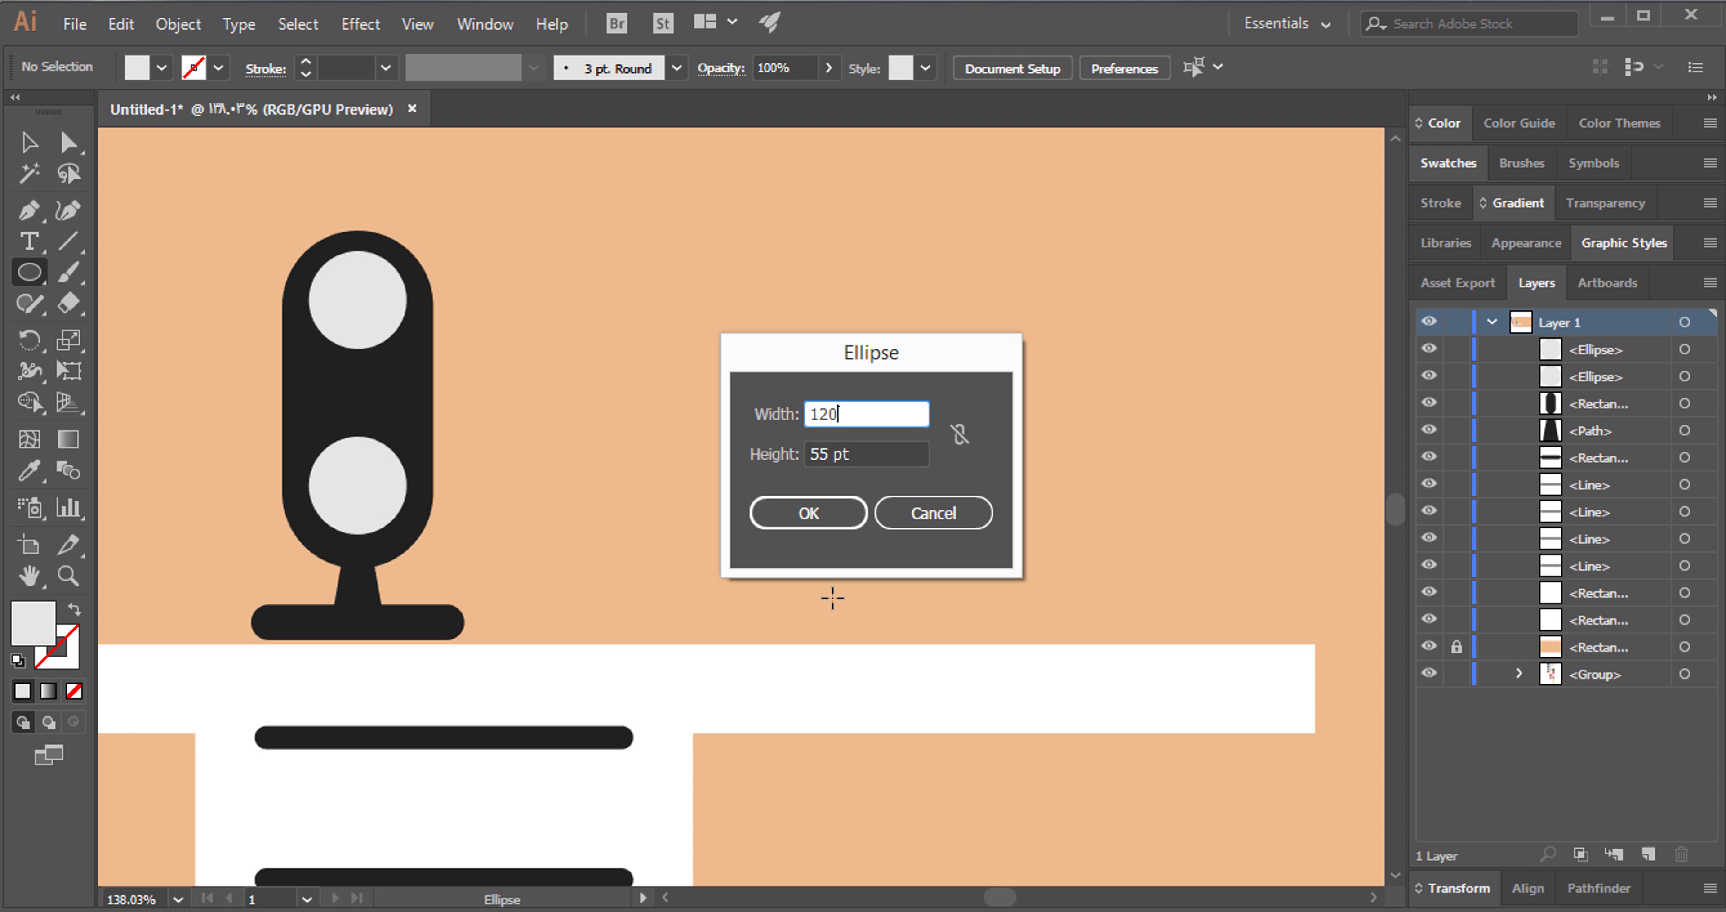
pyautogui.press('Tab')
pyautogui.write('1')
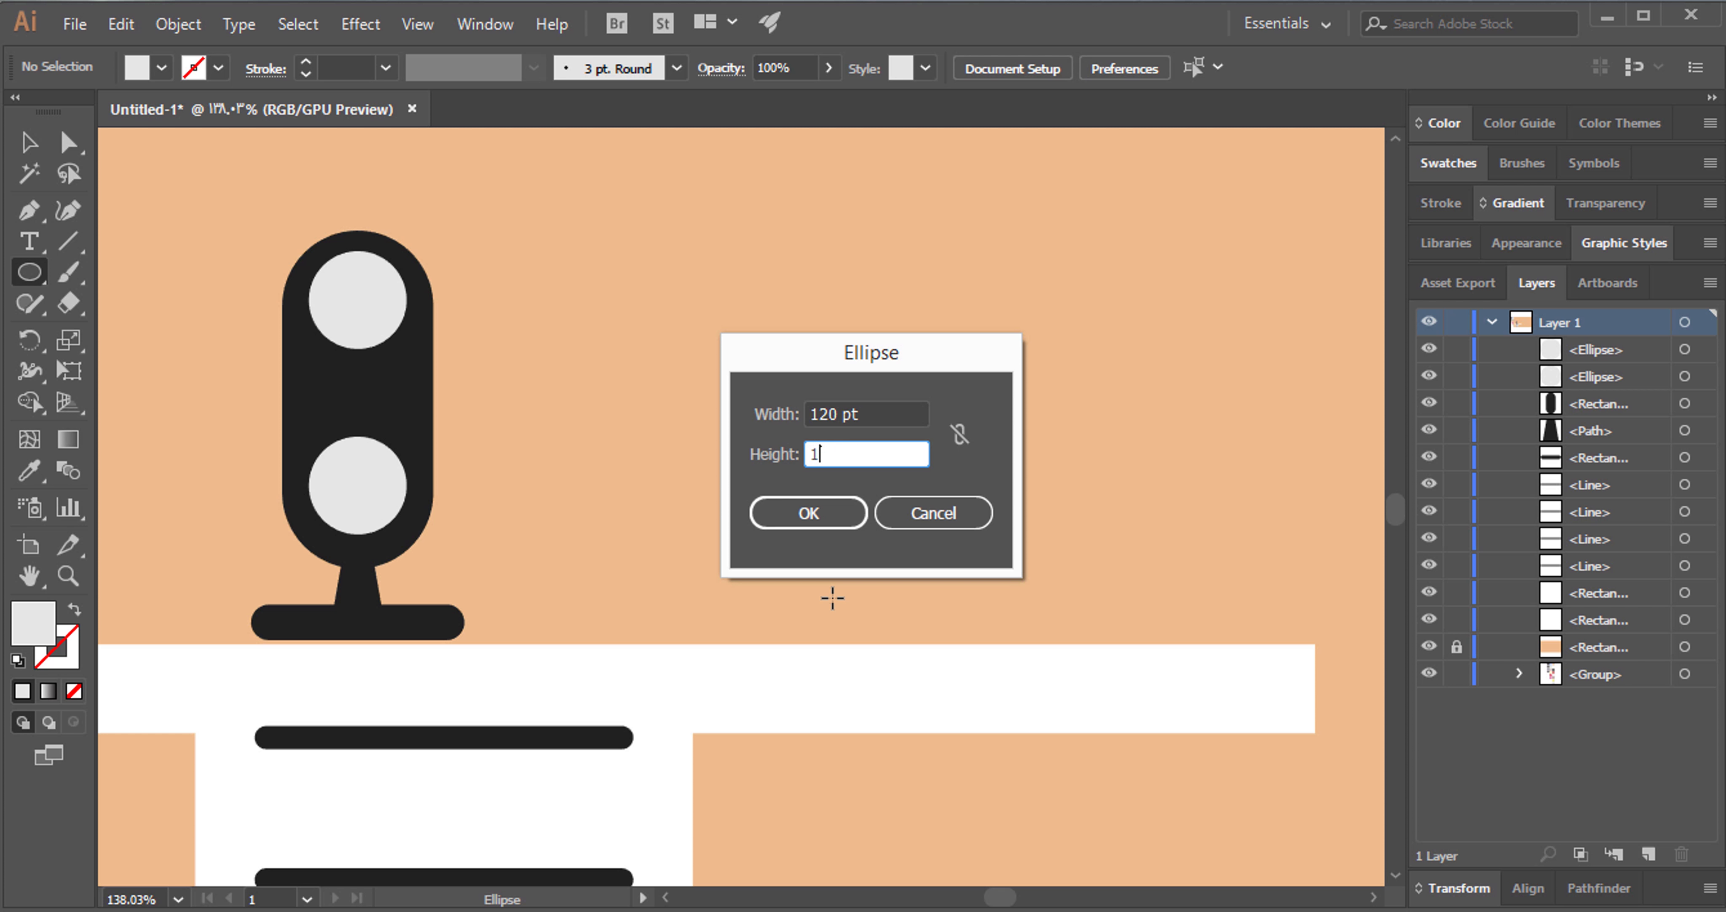
pyautogui.press('Return')
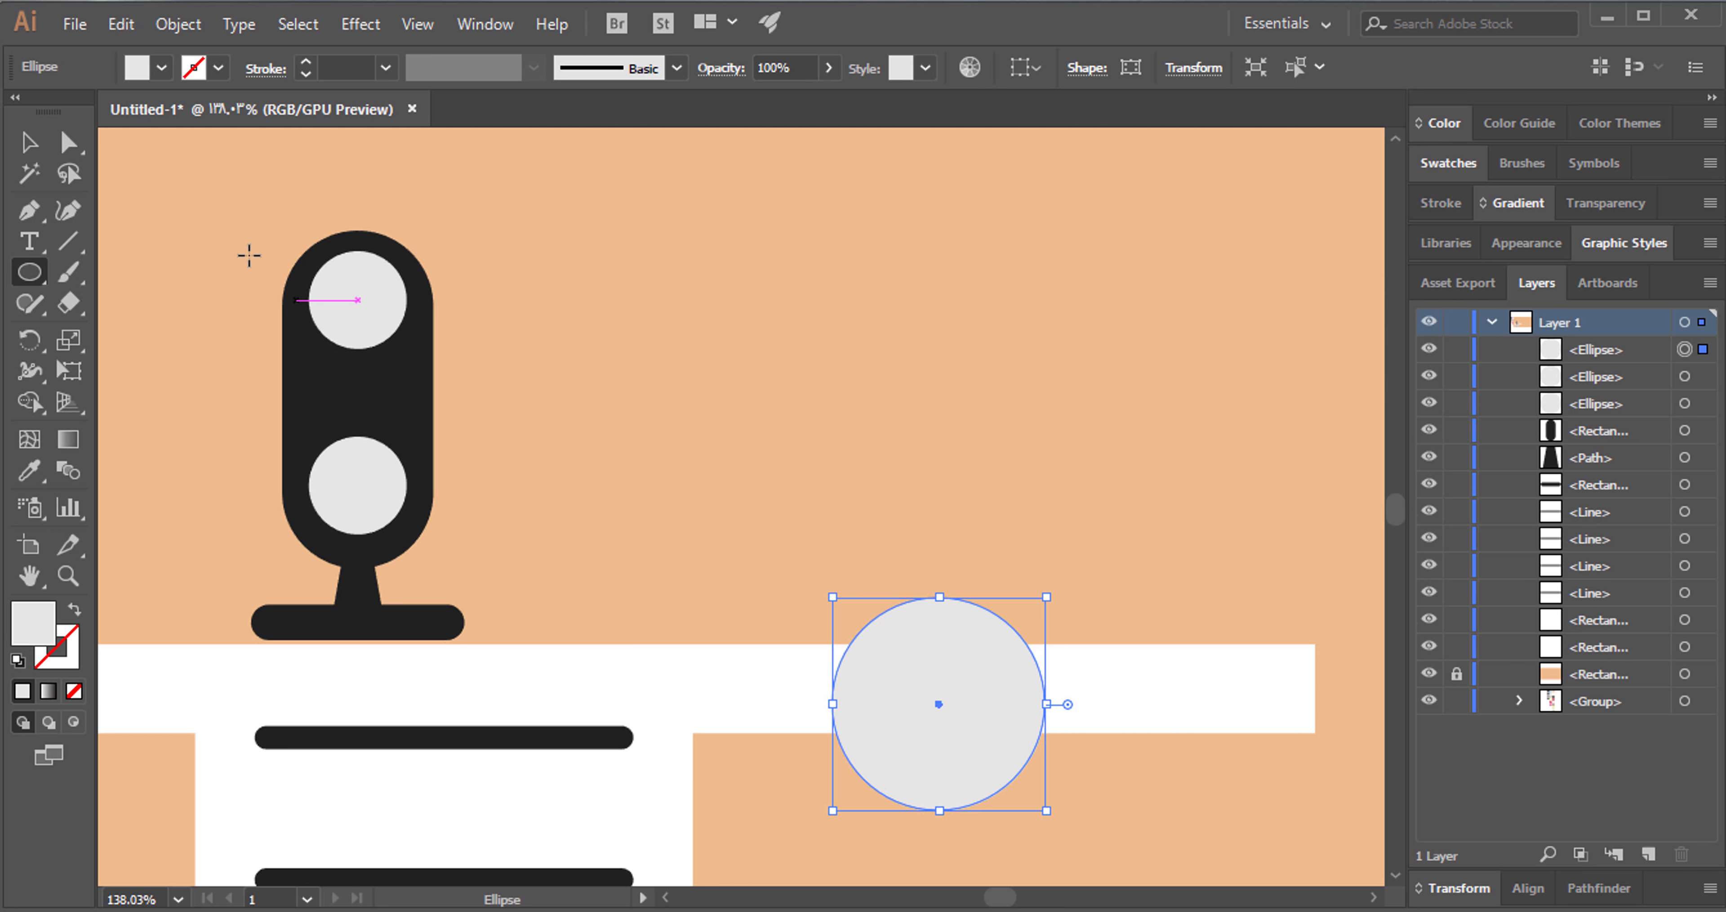
pyautogui.click(74, 142)
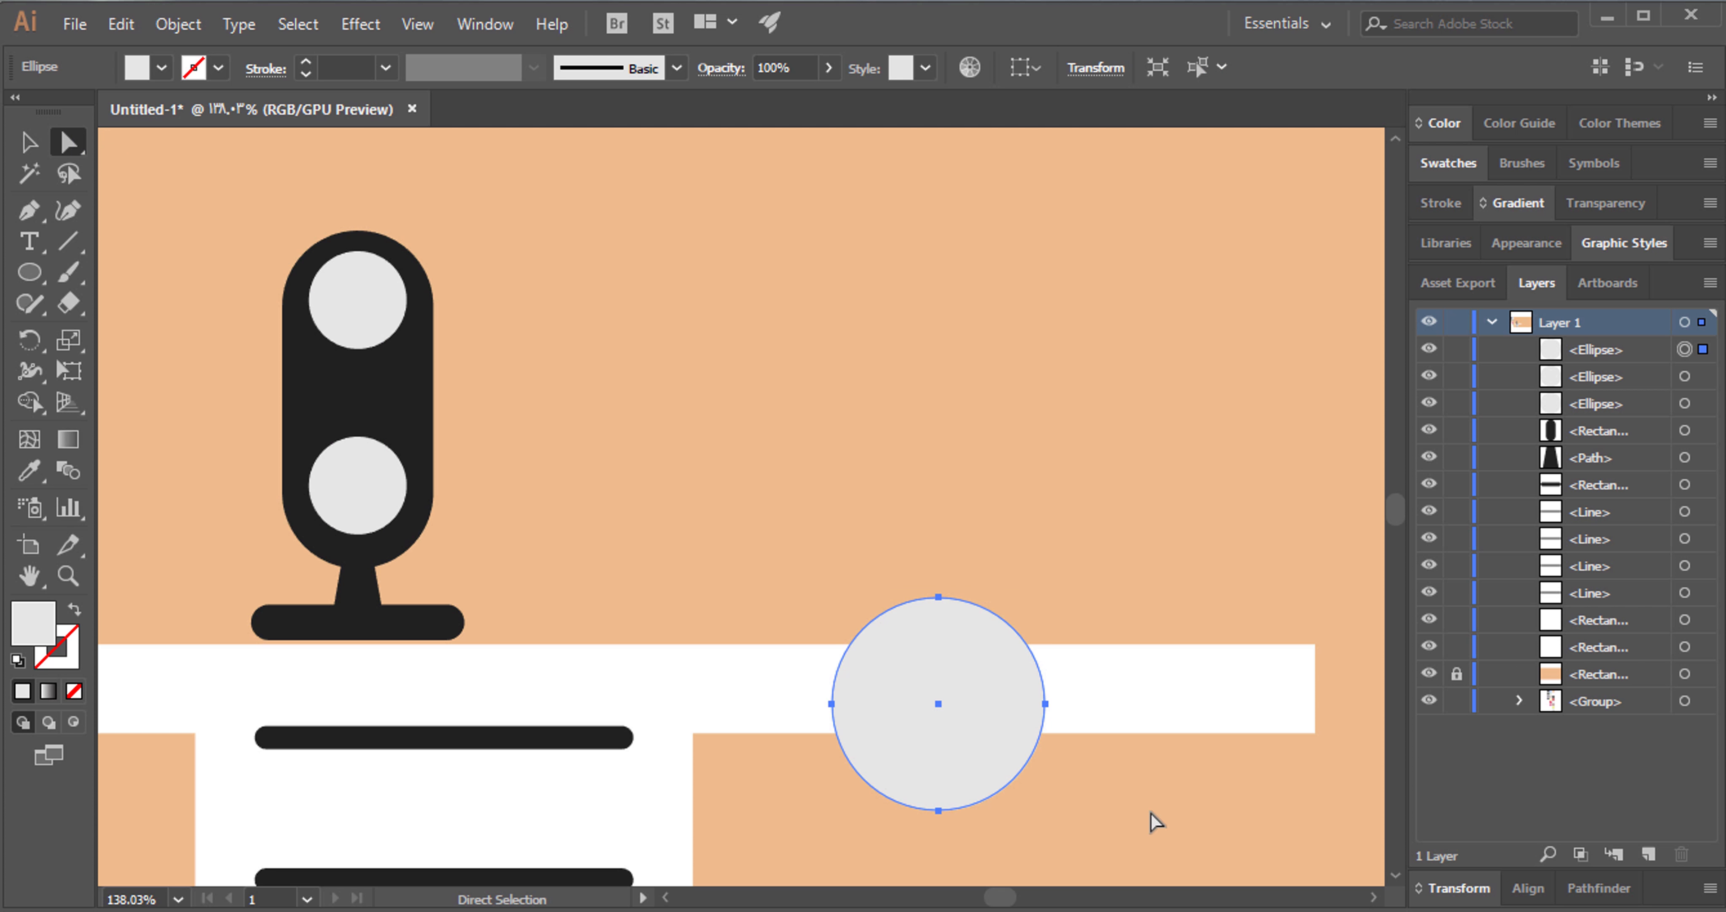
pyautogui.click(938, 810)
pyautogui.press('Delete')
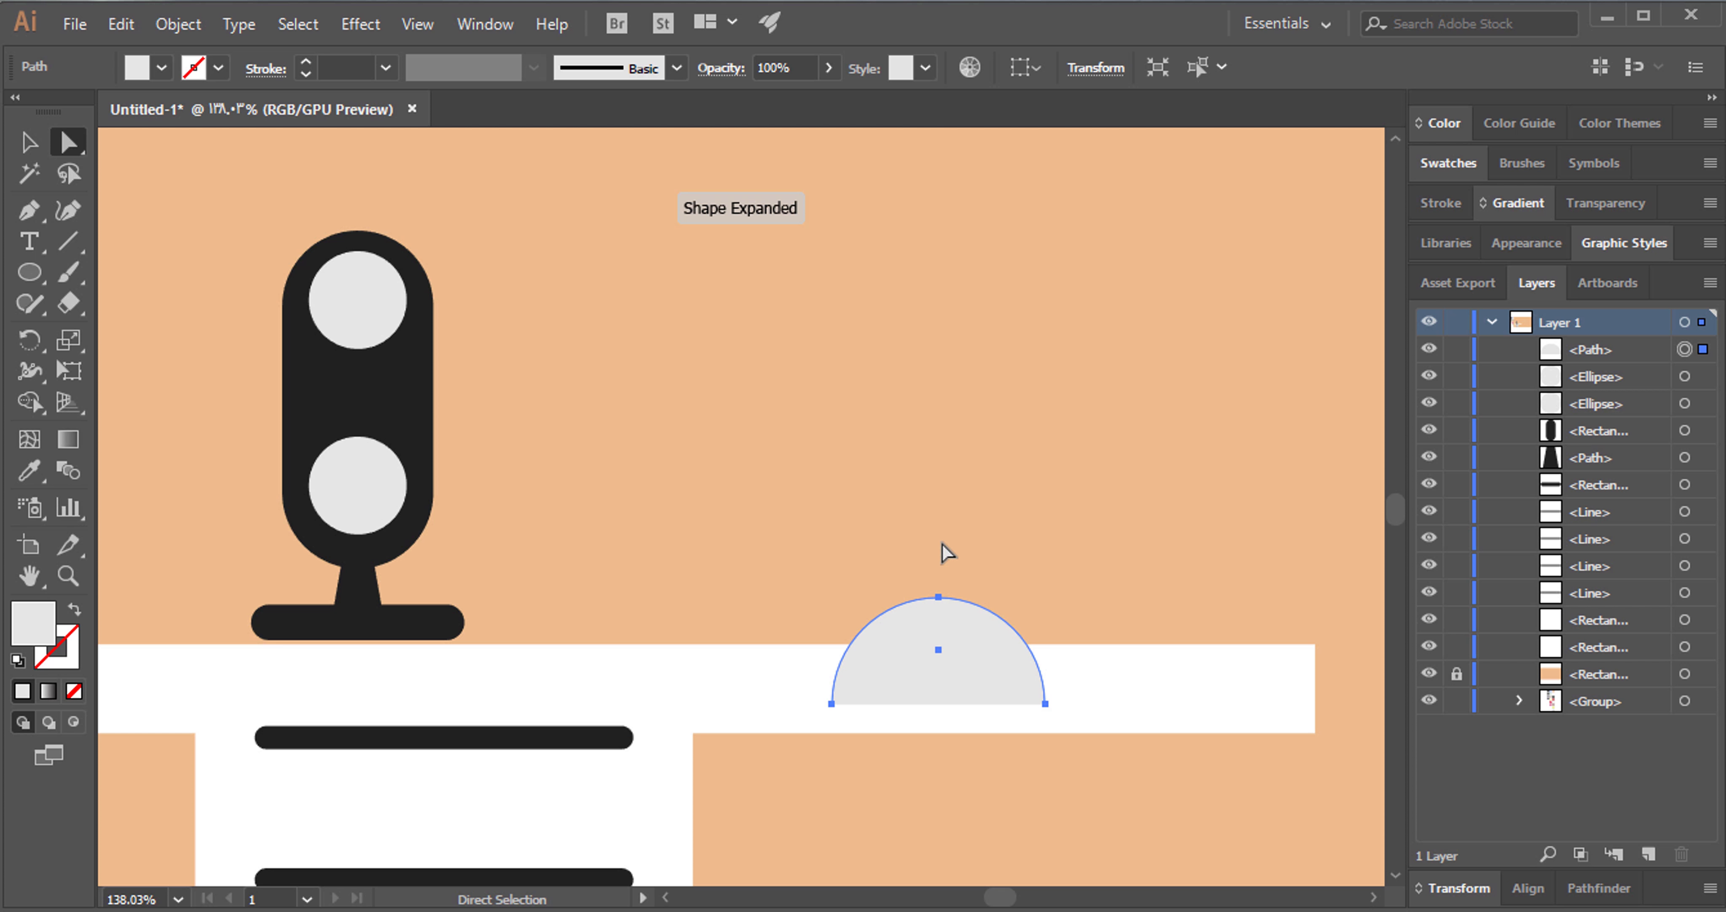
# Move the semicircle onto the desk's top edge, right of the microphone.
pyautogui.click(948, 576)
pyautogui.moveTo(899, 656); pyautogui.dragTo(852, 609)
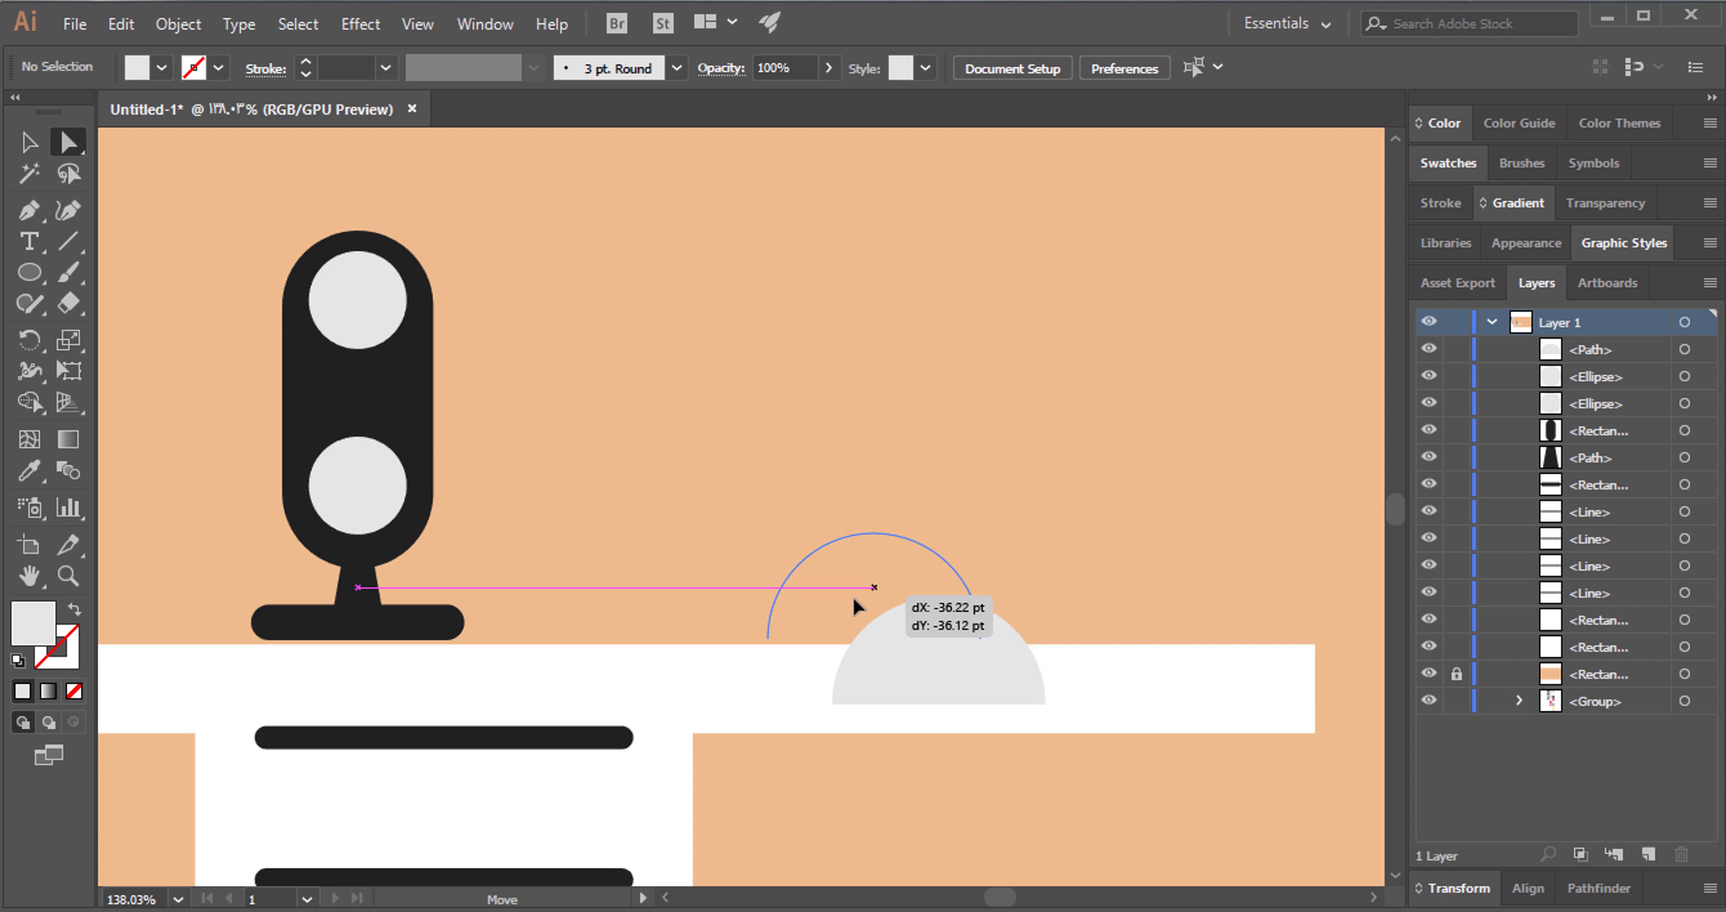
pyautogui.moveTo(851, 606); pyautogui.dragTo(852, 605)
pyautogui.click(969, 439)
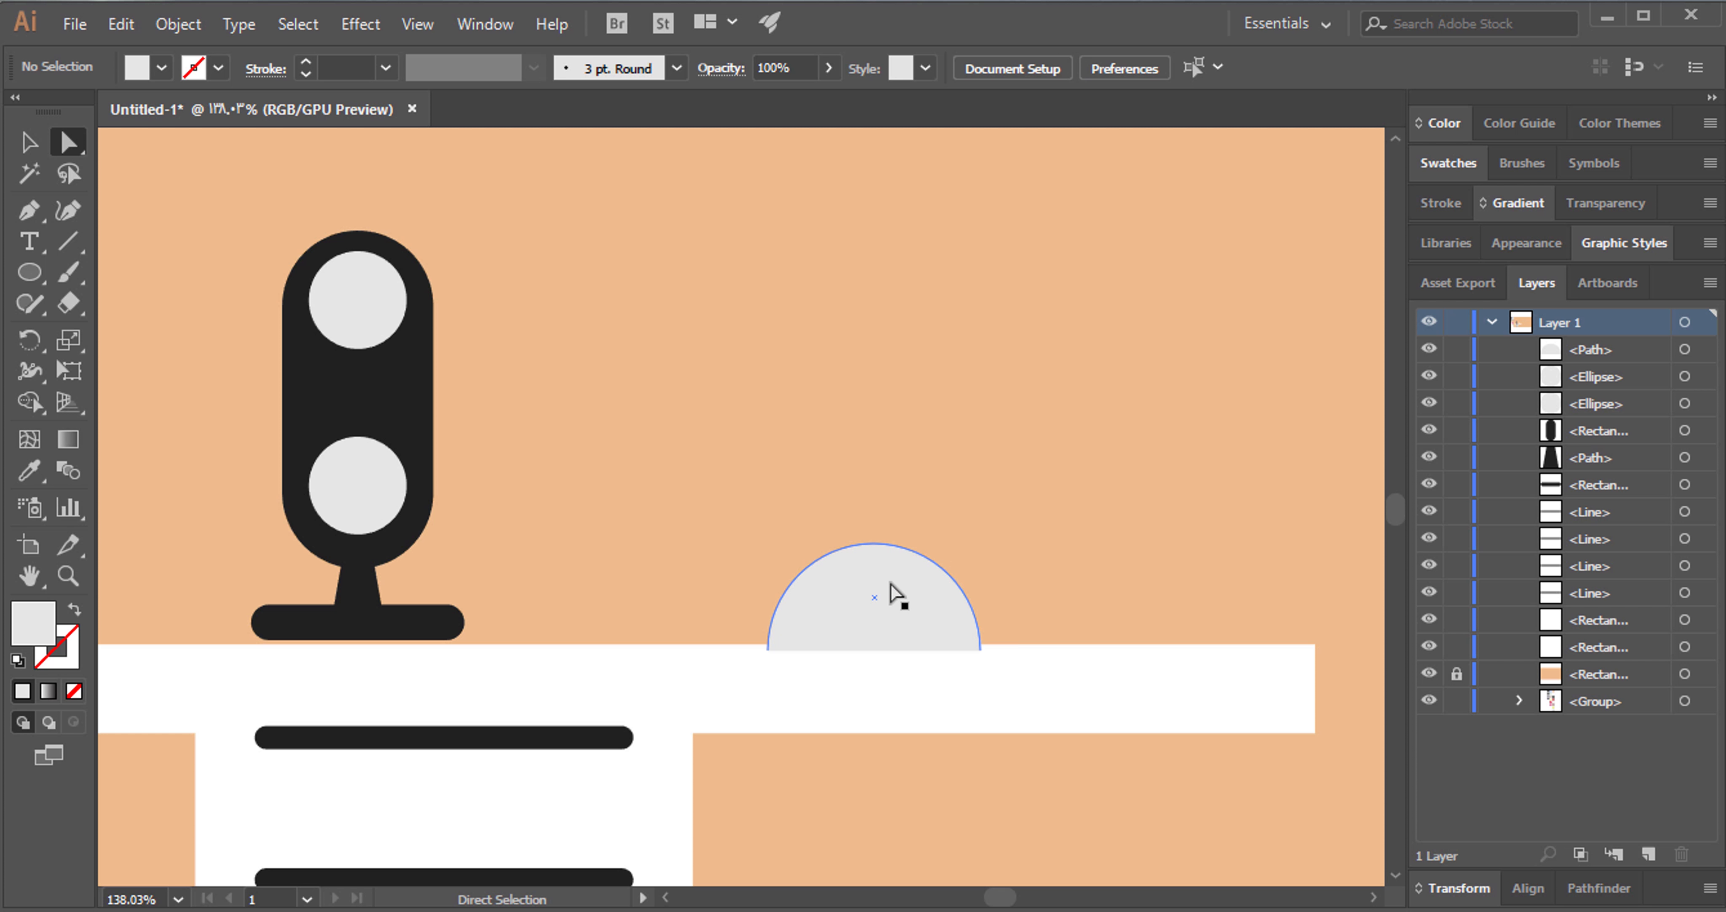
pyautogui.click(909, 617)
pyautogui.press('Up')
pyautogui.press('Up')
pyautogui.press('Up')
pyautogui.press('Up')
pyautogui.press('Up')
pyautogui.press('Up')
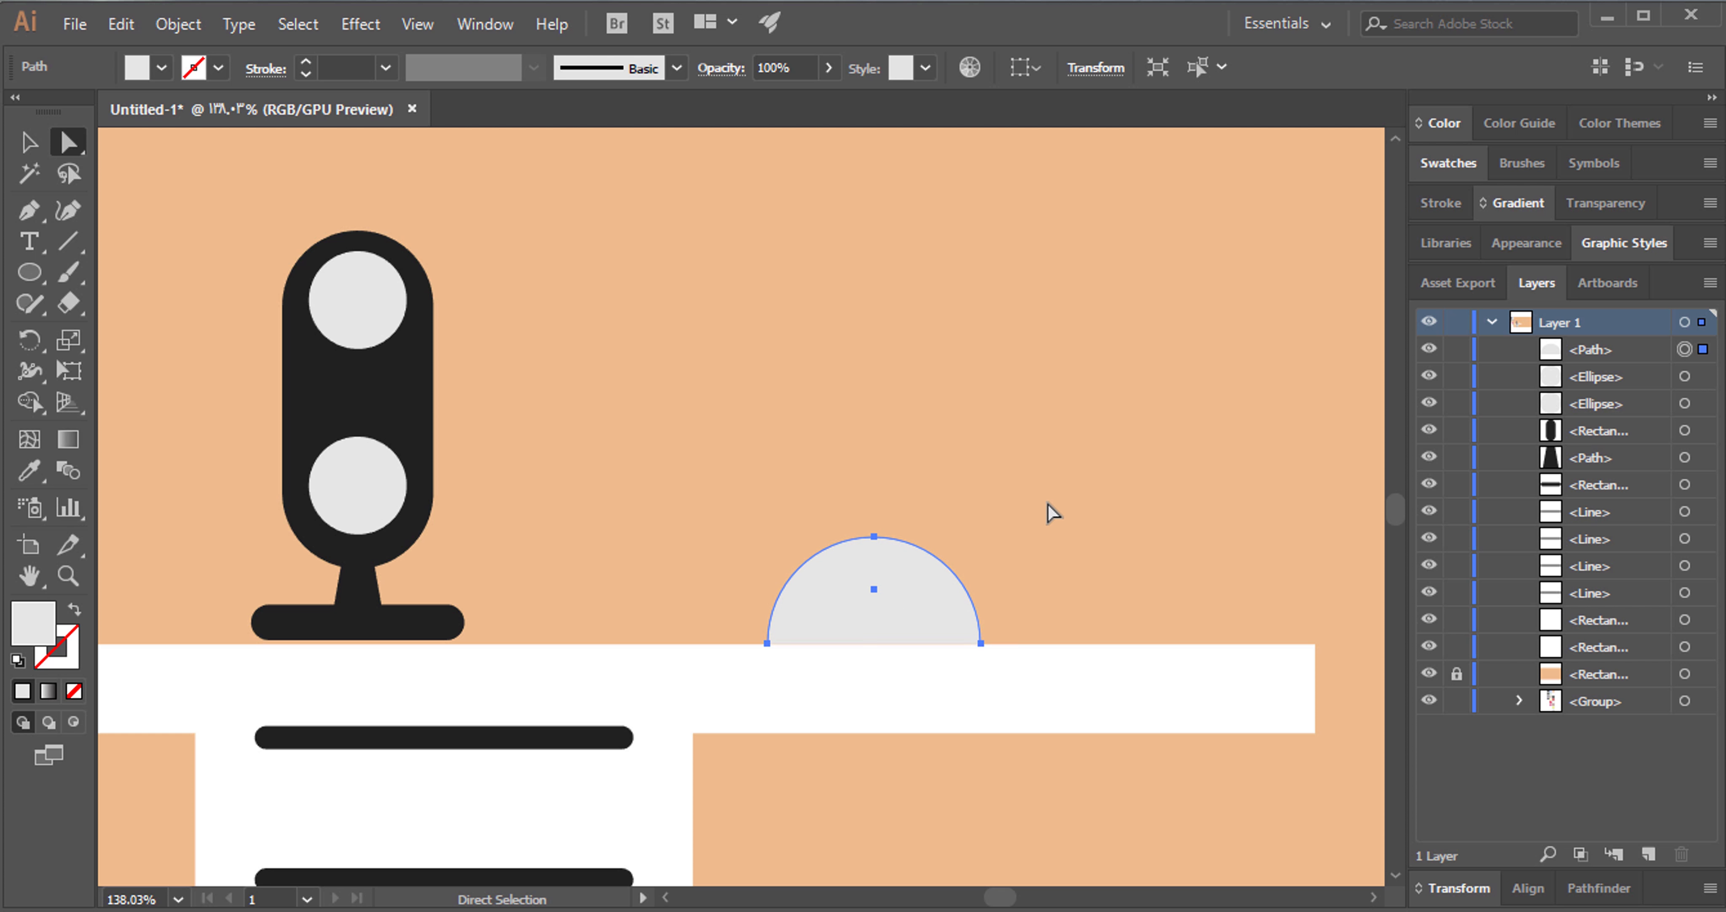
pyautogui.press('Up')
pyautogui.press('Up')
pyautogui.click(1017, 519)
pyautogui.click(995, 536)
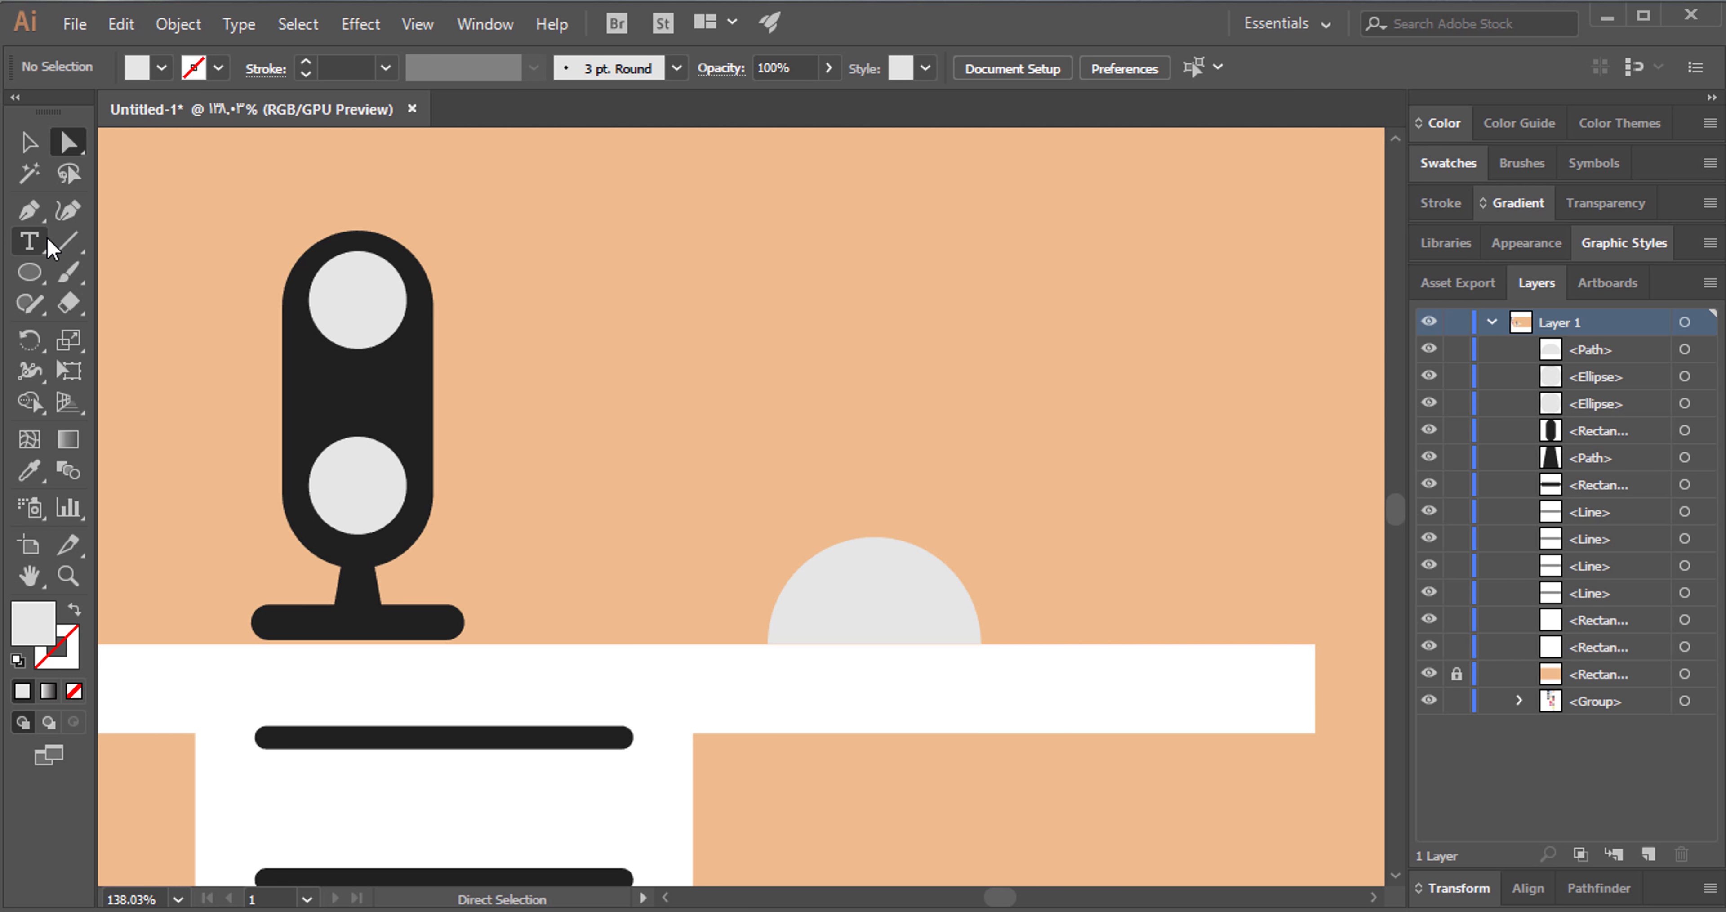
# Draw a 140 pt line at 90° and place it on the semicircle's centre.
pyautogui.click(65, 240)
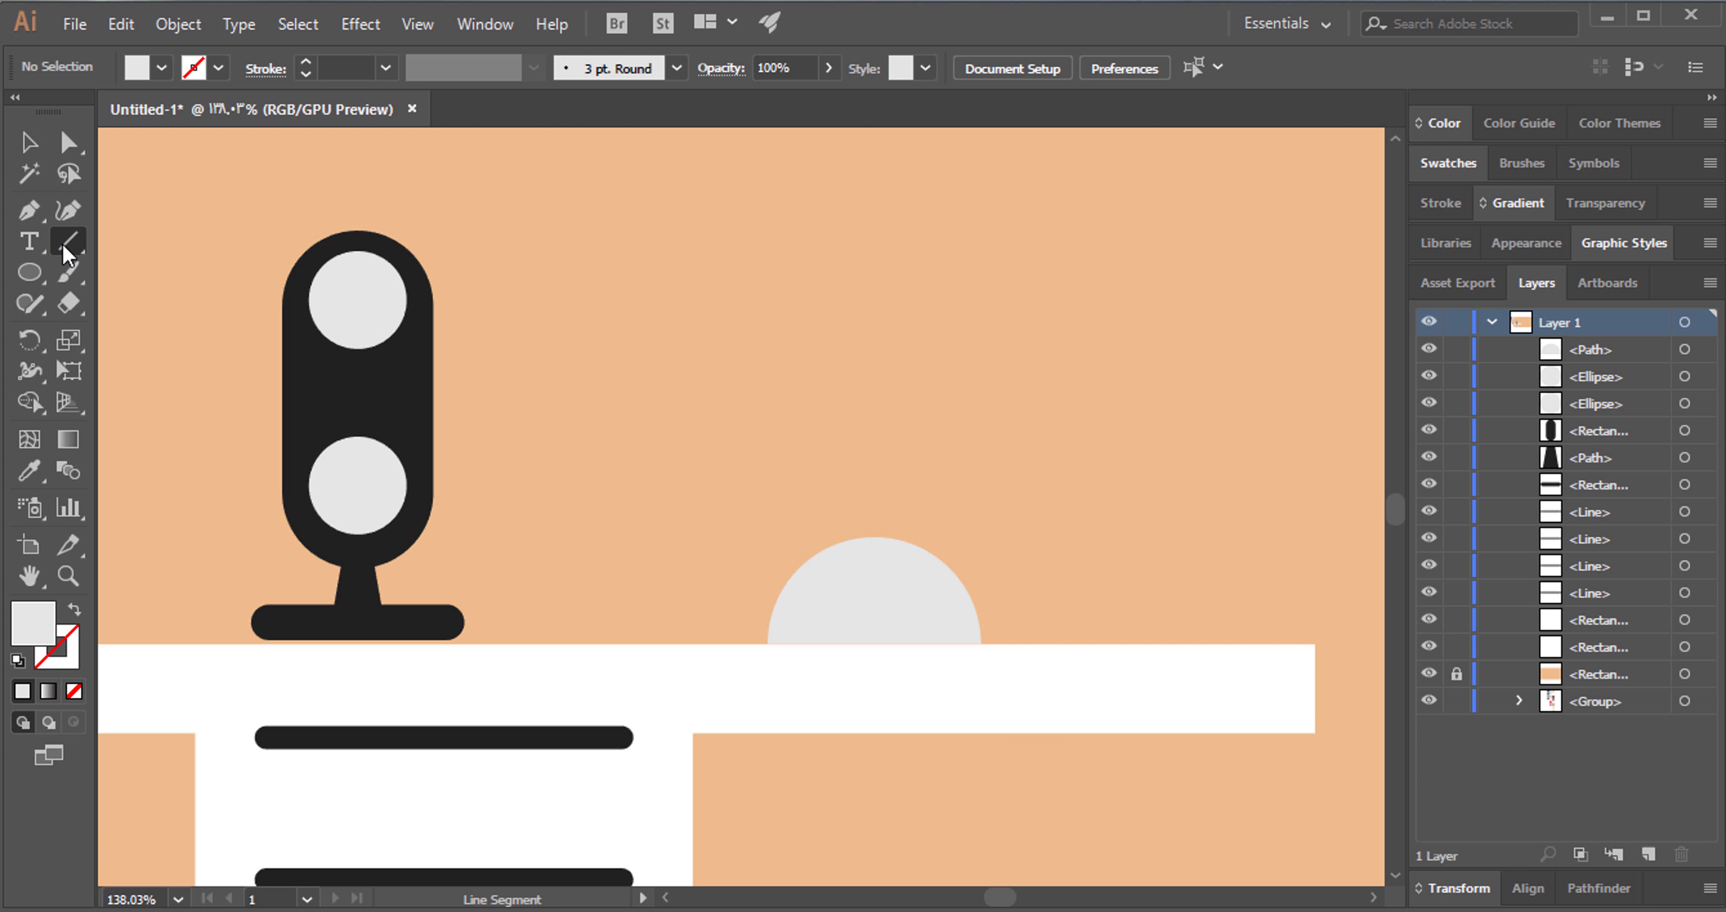
pyautogui.click(858, 540)
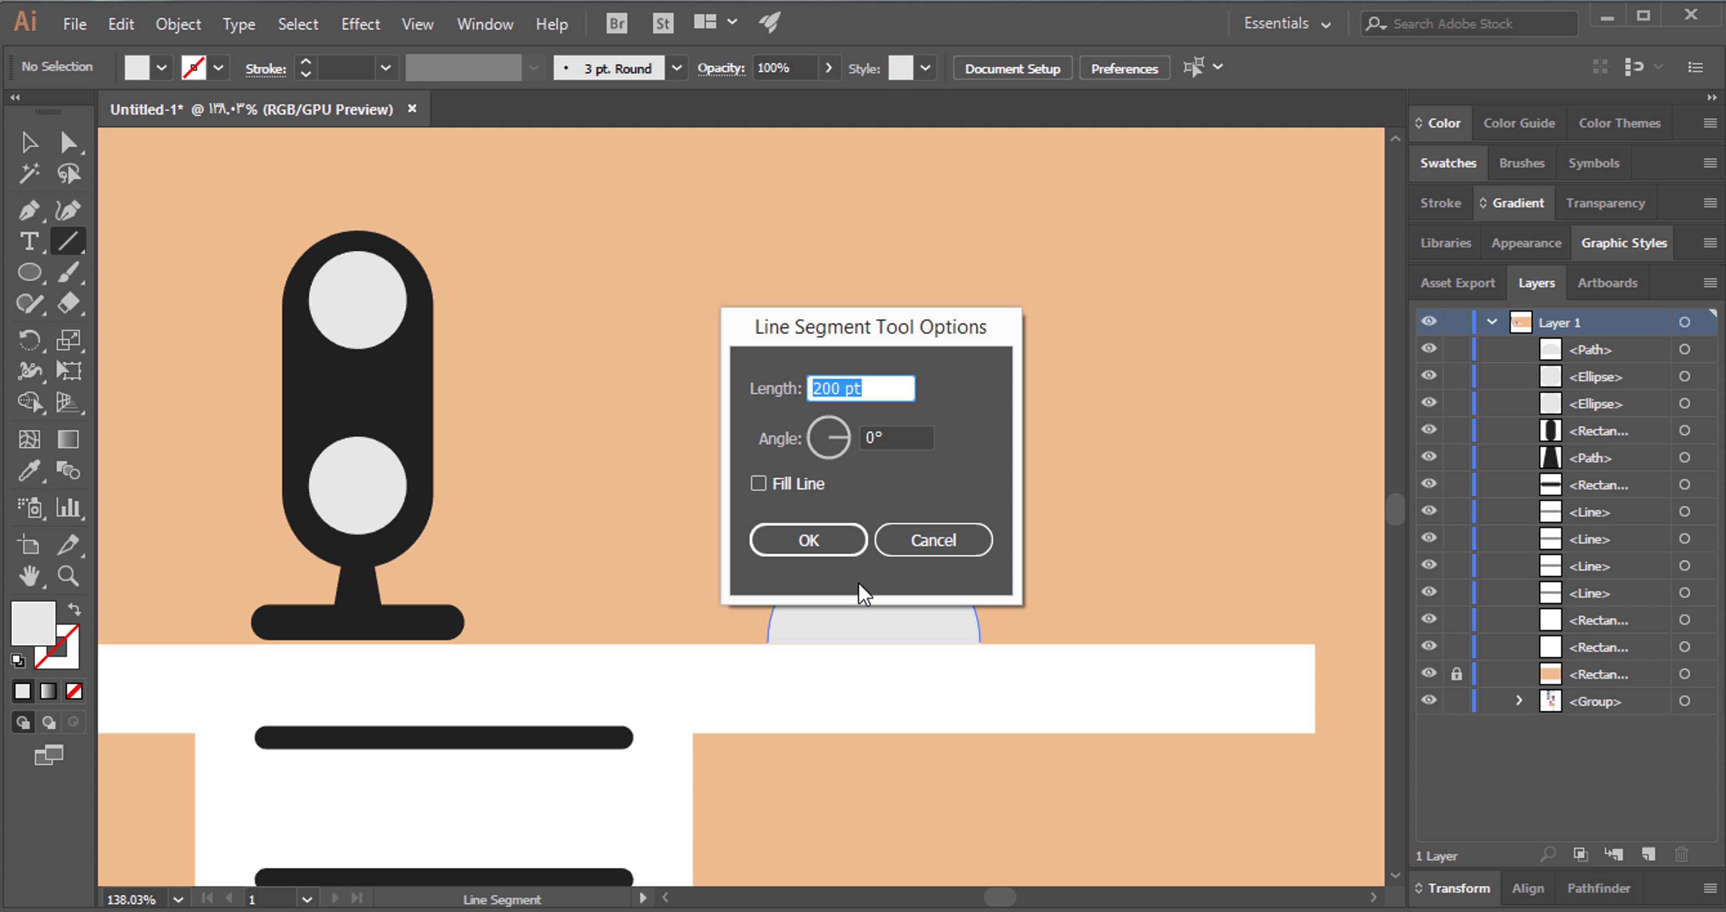
pyautogui.write('140')
pyautogui.press('Tab')
pyautogui.write('90')
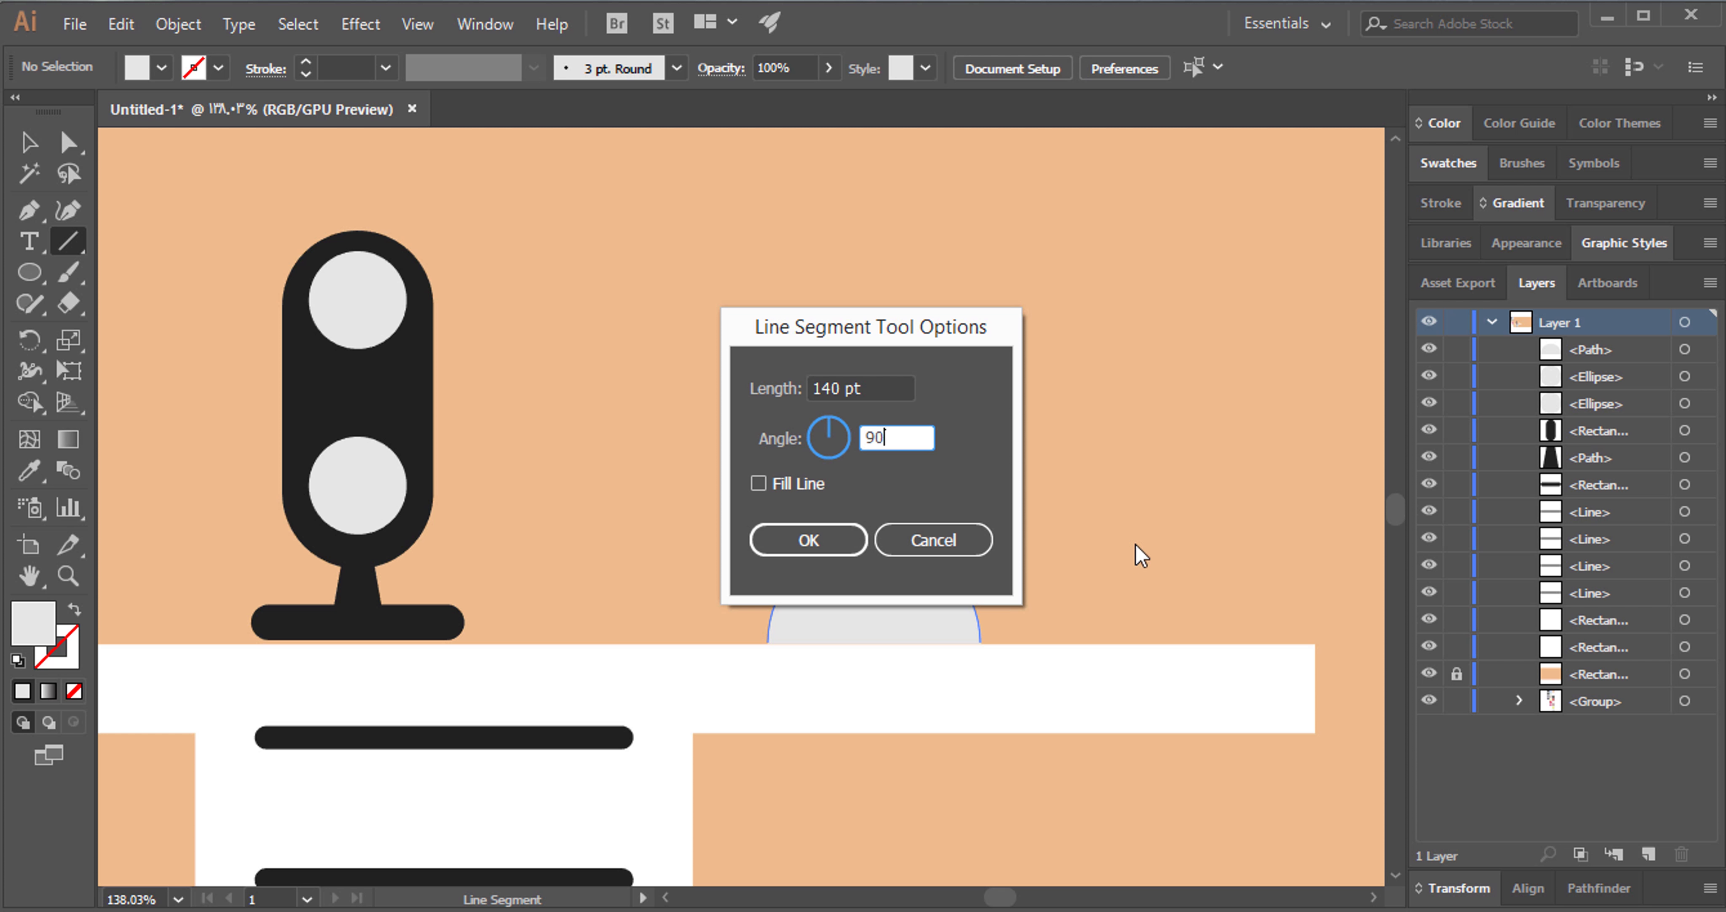
pyautogui.press('Return')
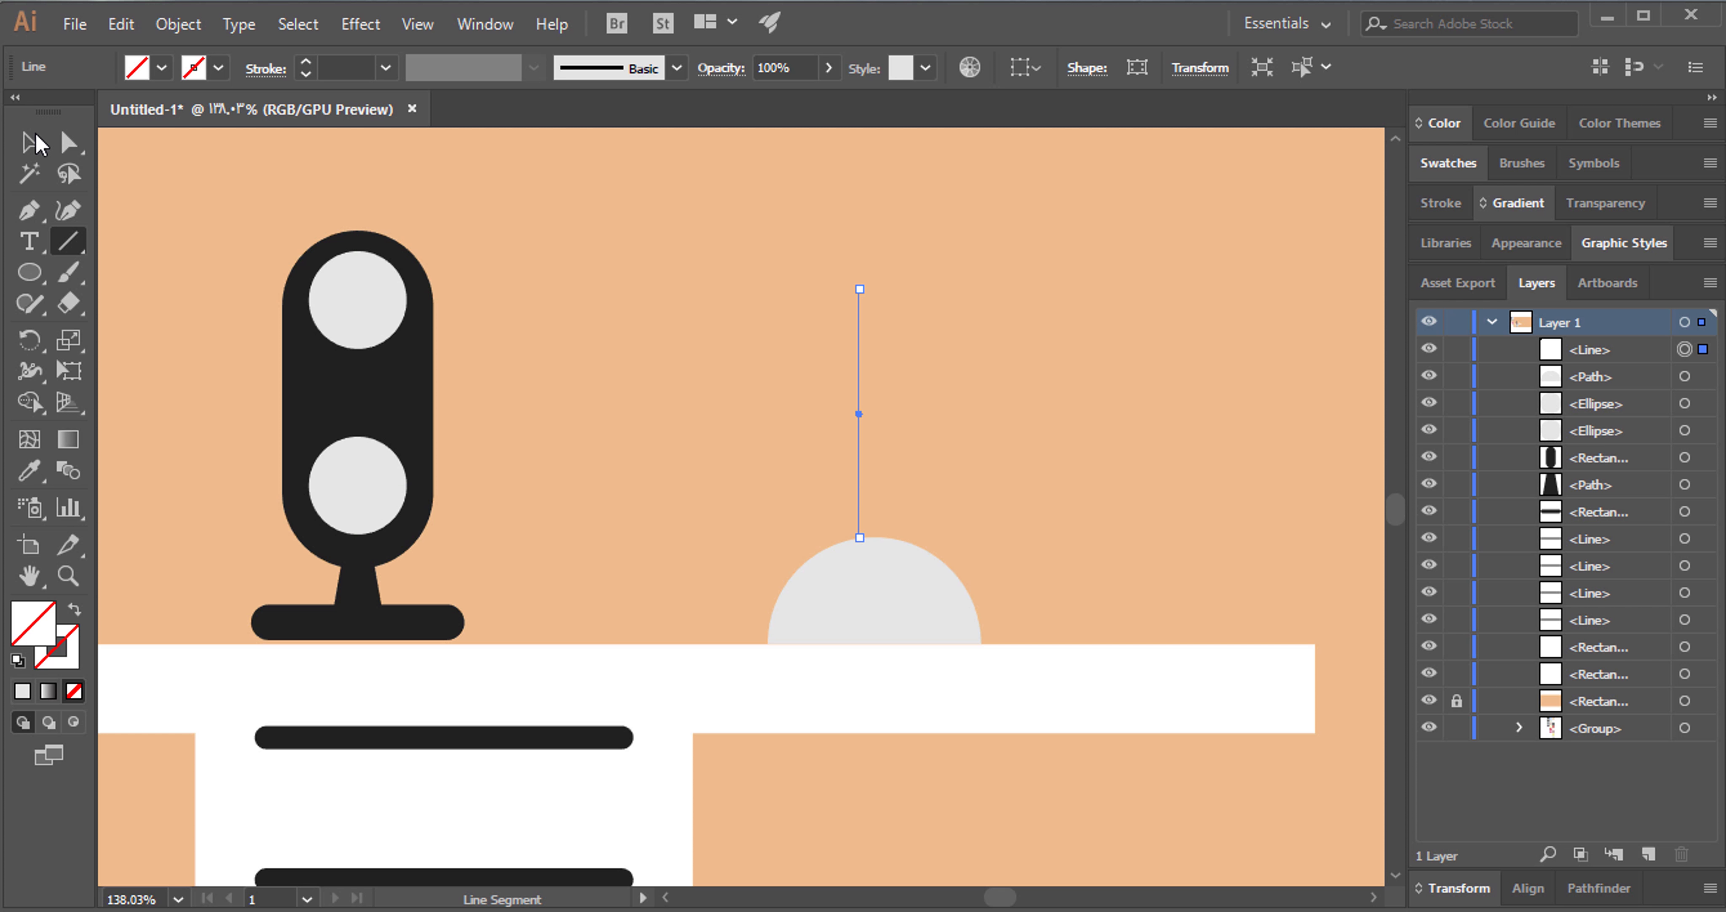
pyautogui.click(33, 142)
pyautogui.moveTo(859, 463); pyautogui.dragTo(874, 508)
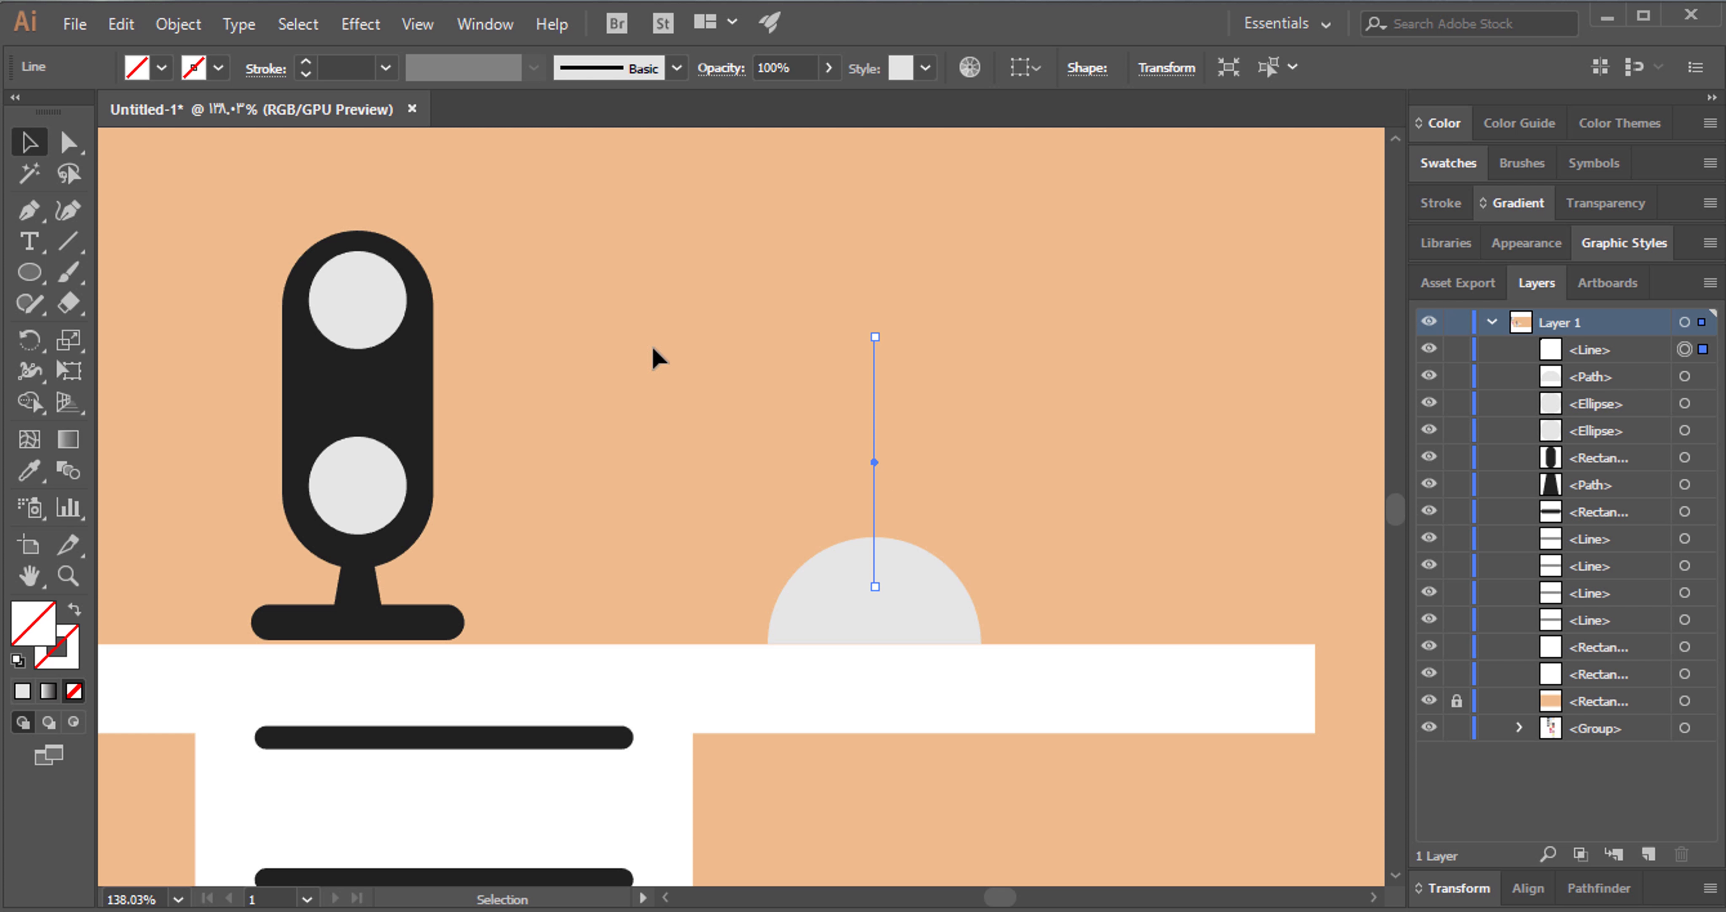
# Give the line a 13 pt stroke weight with round caps.
pyautogui.click(346, 67)
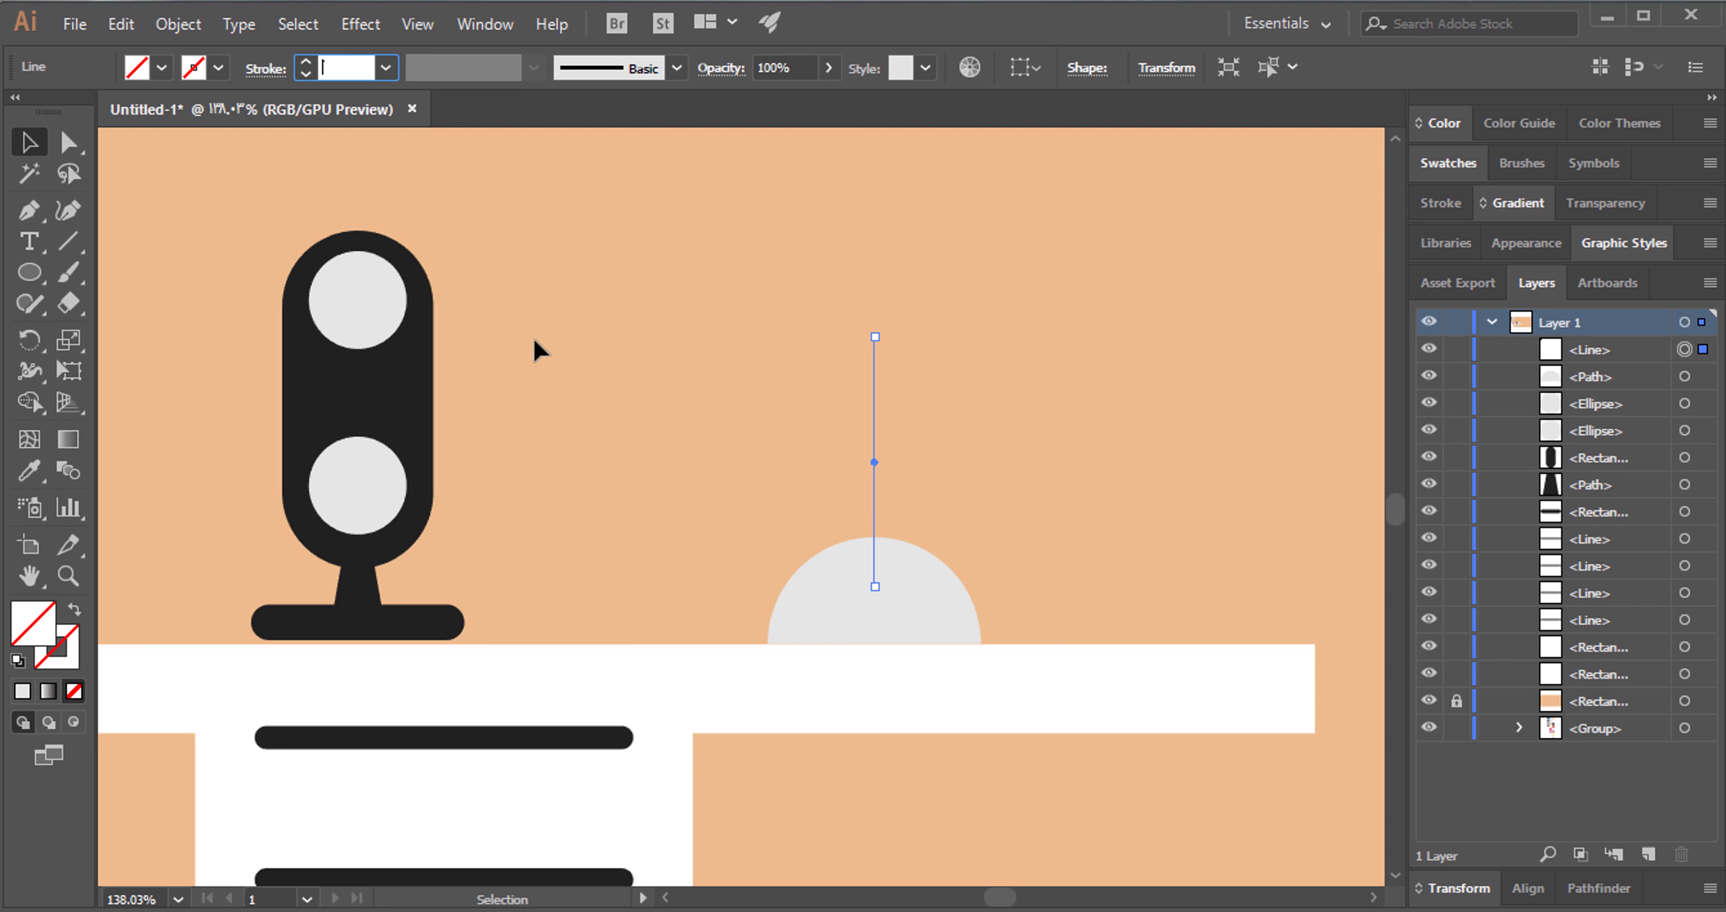
pyautogui.write('13')
pyautogui.press('Return')
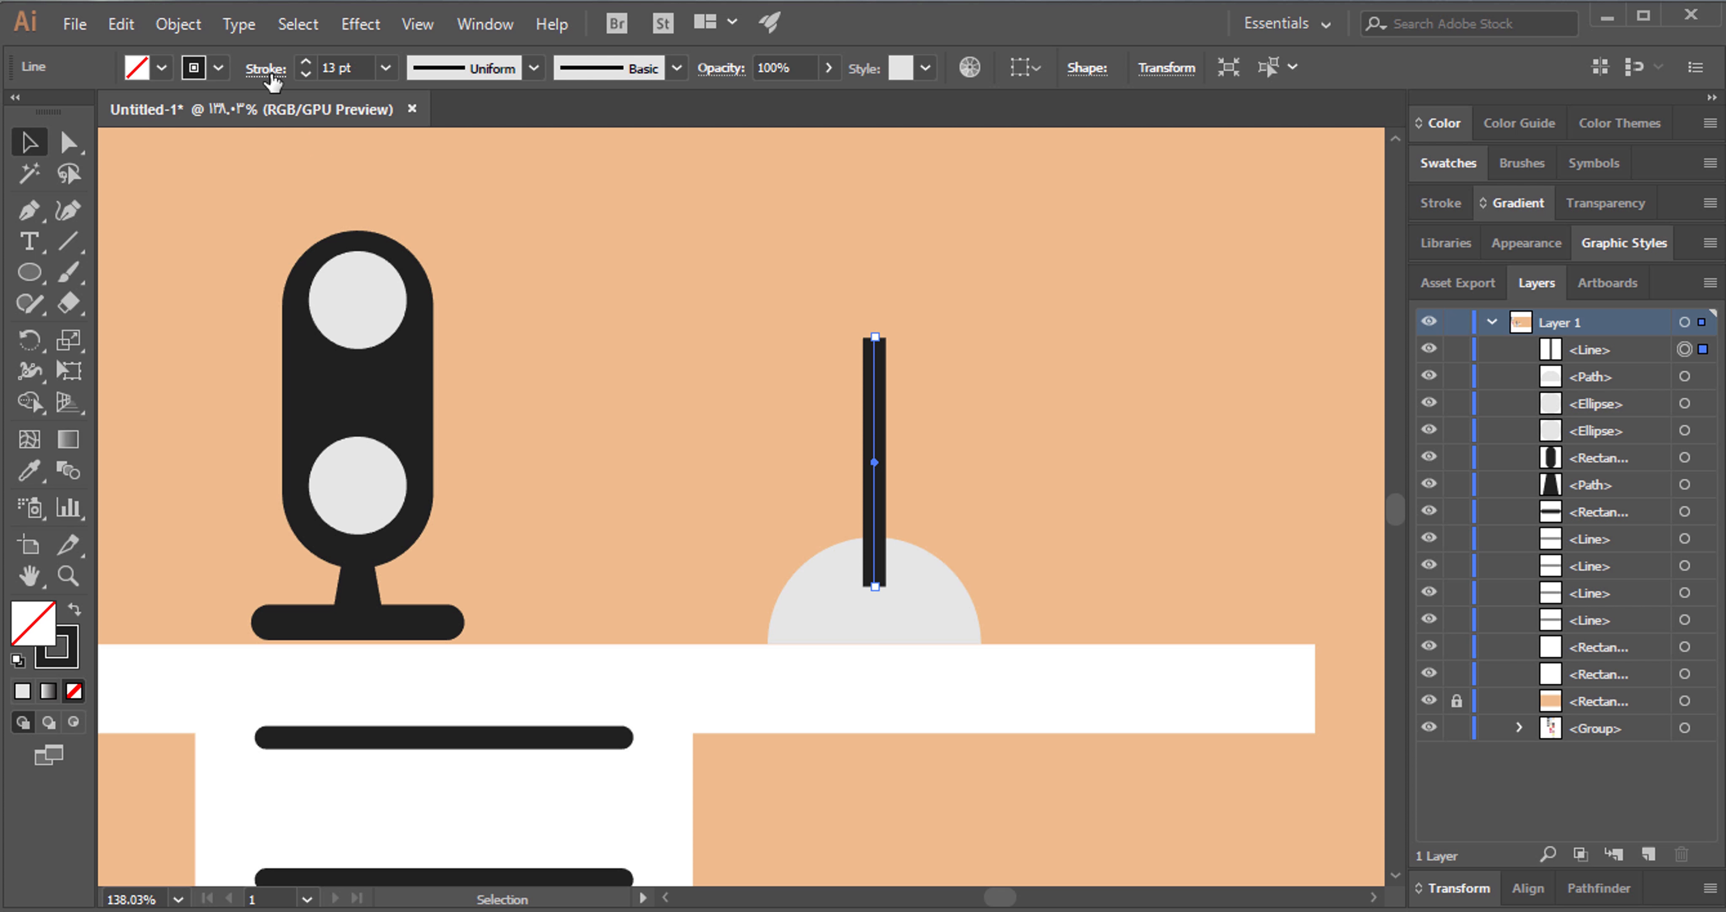
pyautogui.click(258, 69)
pyautogui.click(117, 133)
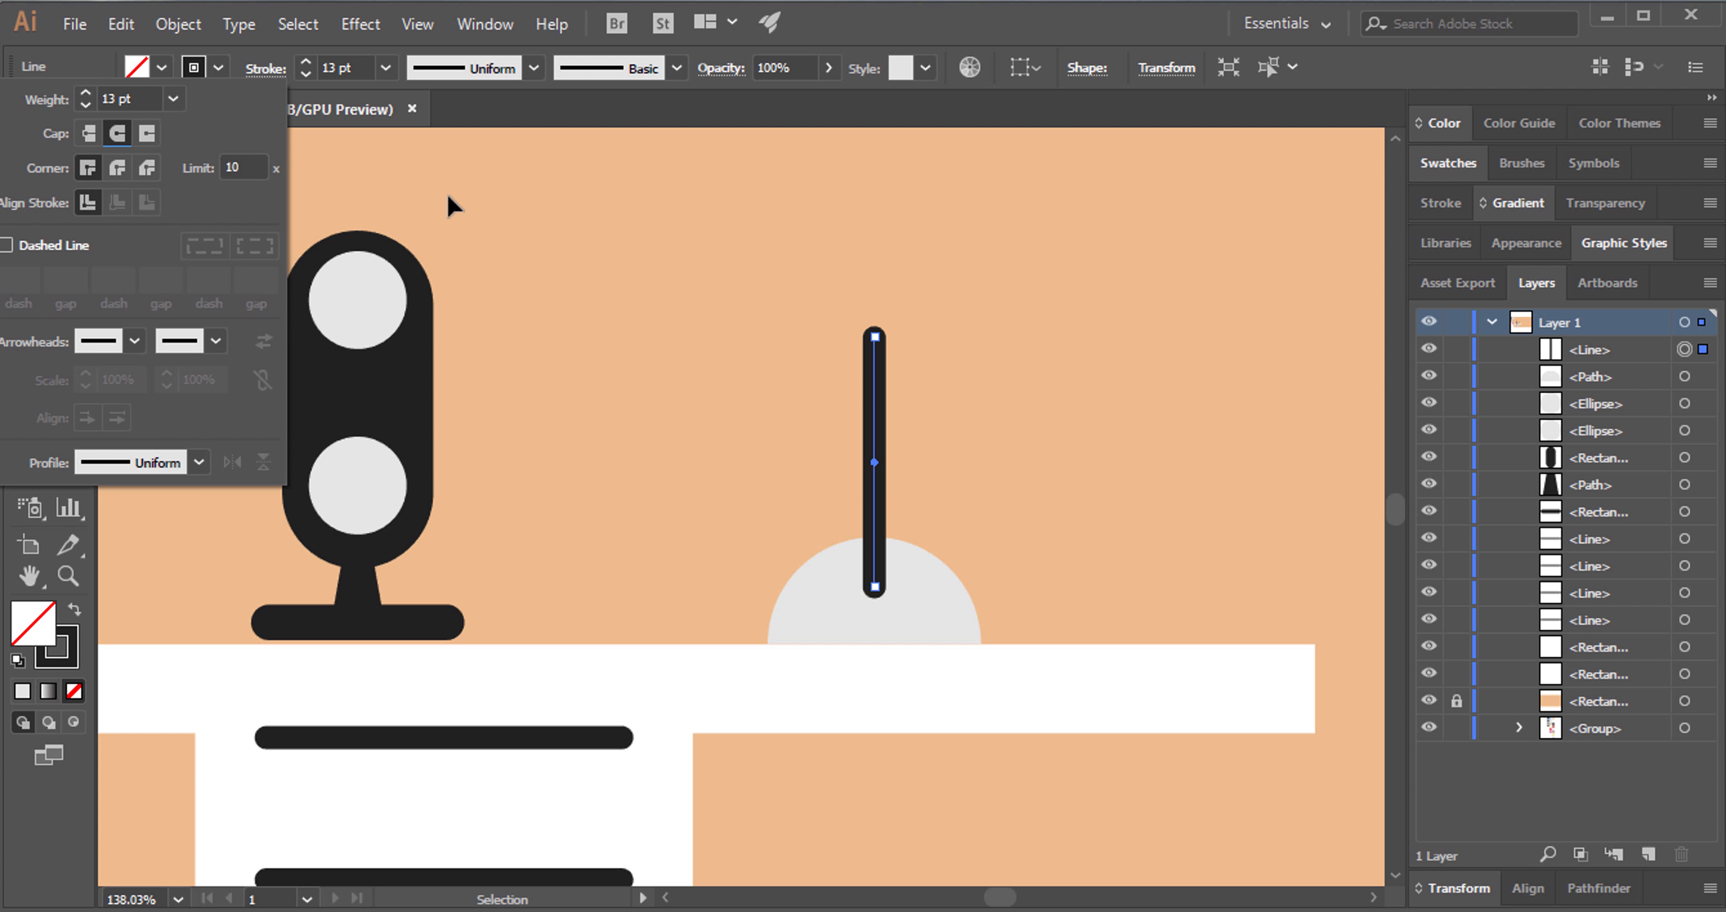
pyautogui.click(680, 466)
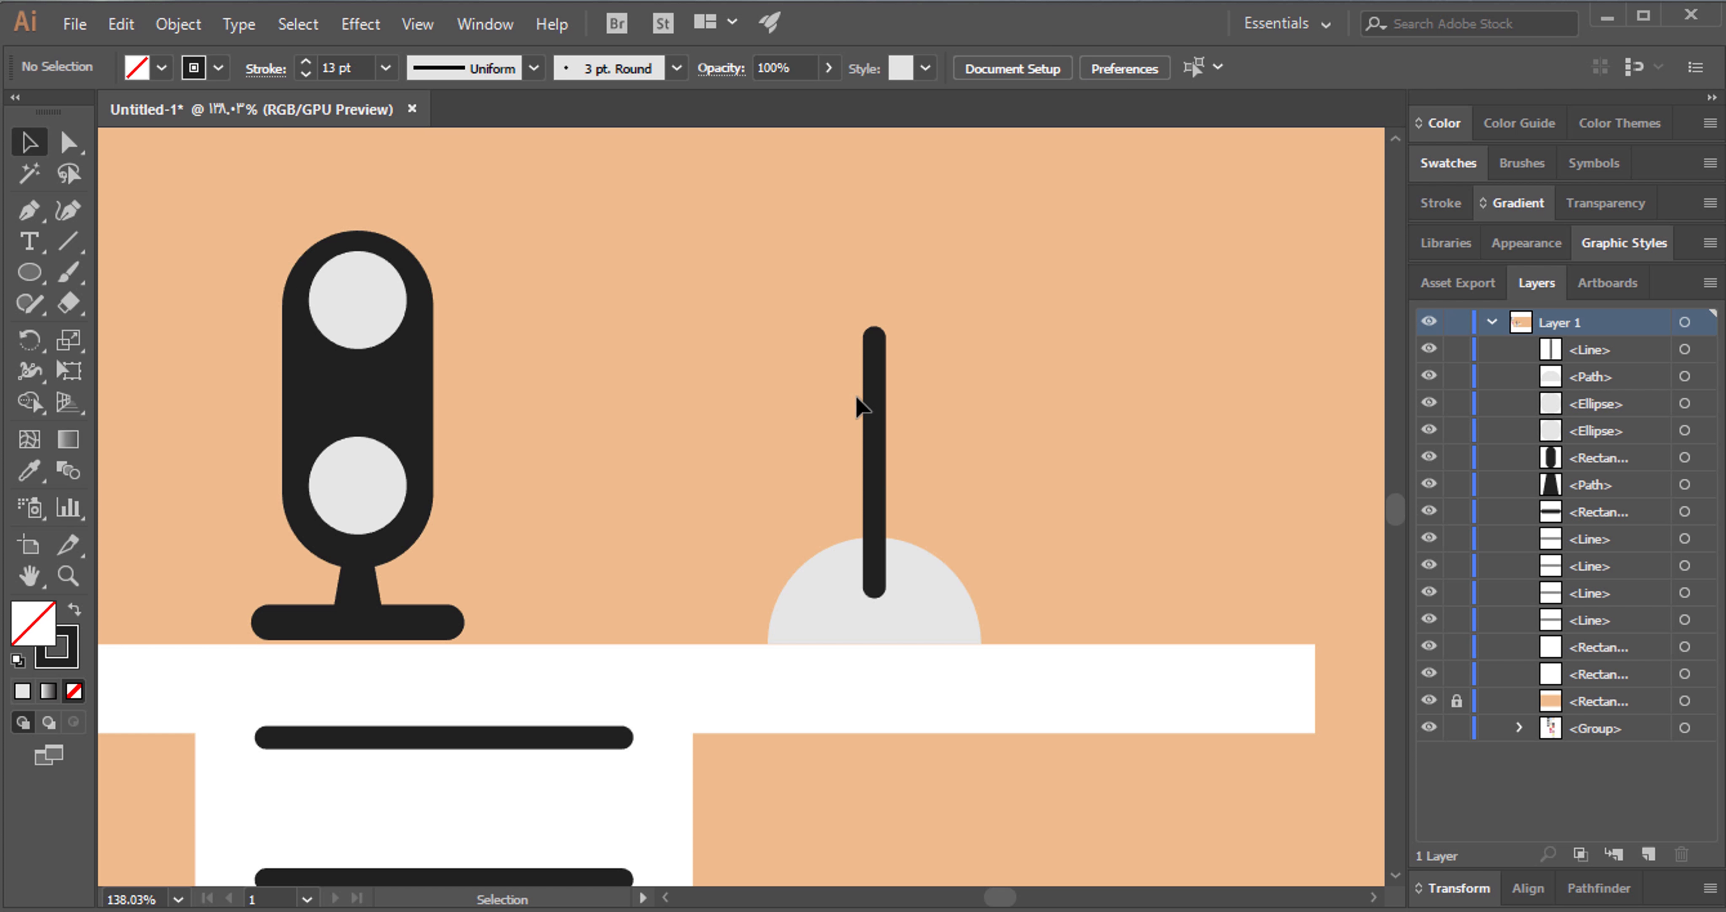
# Draw a 60 × 60 pt circle, fill it solid black, and move it onto the stick's top.
pyautogui.click(39, 266)
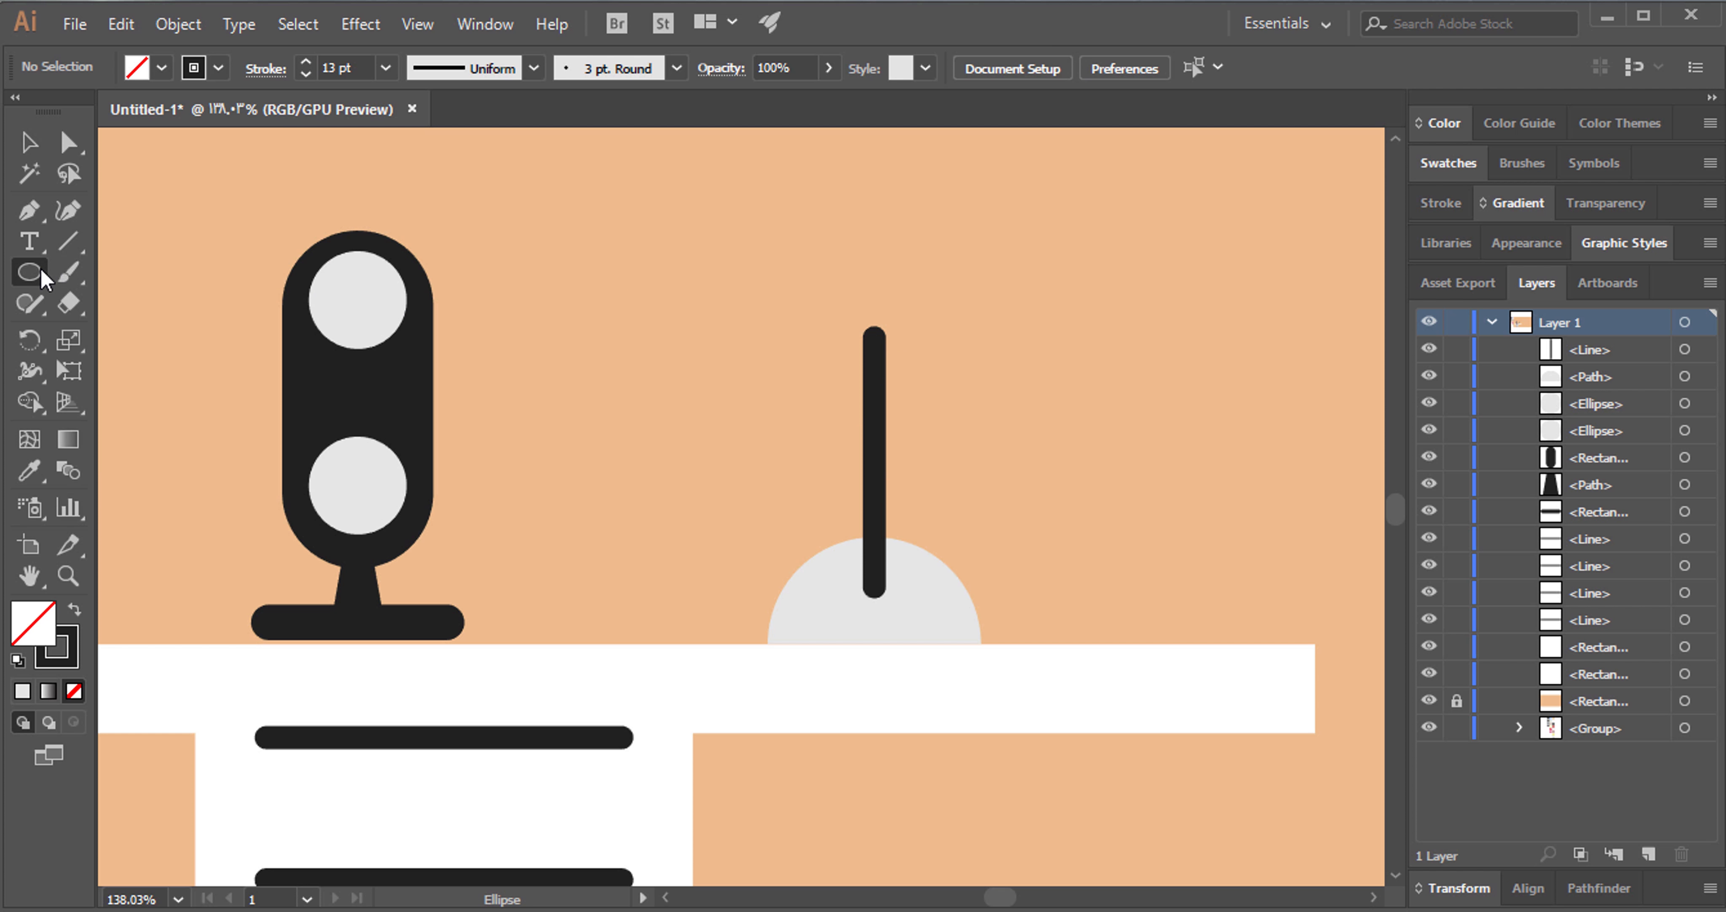
pyautogui.click(874, 329)
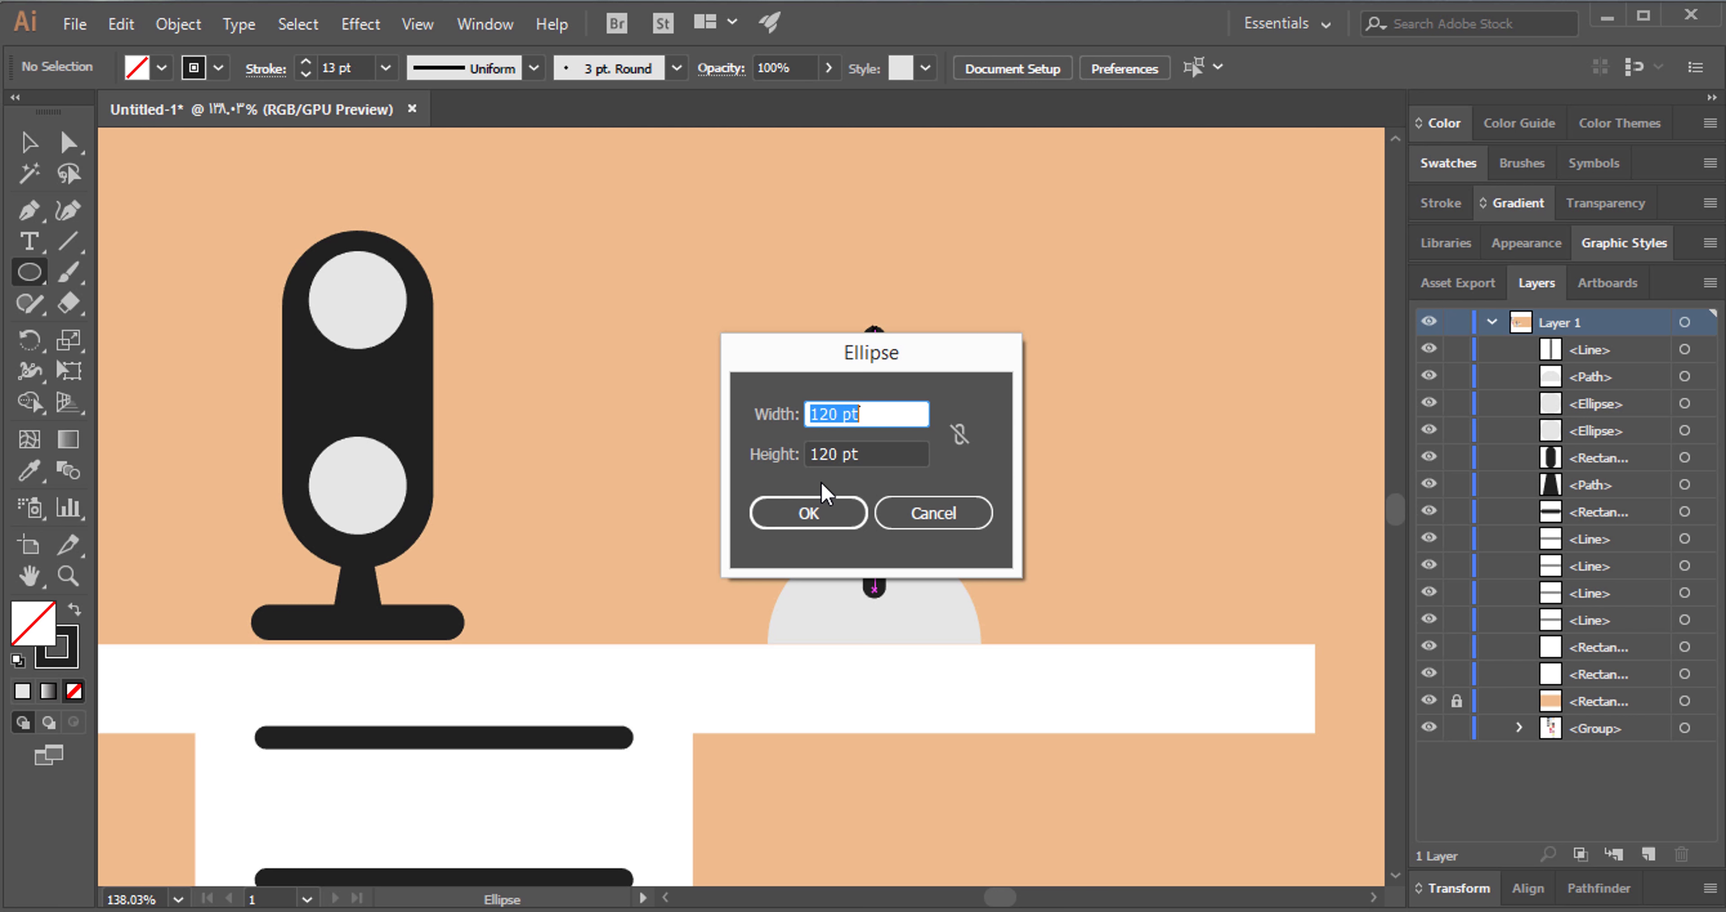
pyautogui.write('6')
pyautogui.press('Tab')
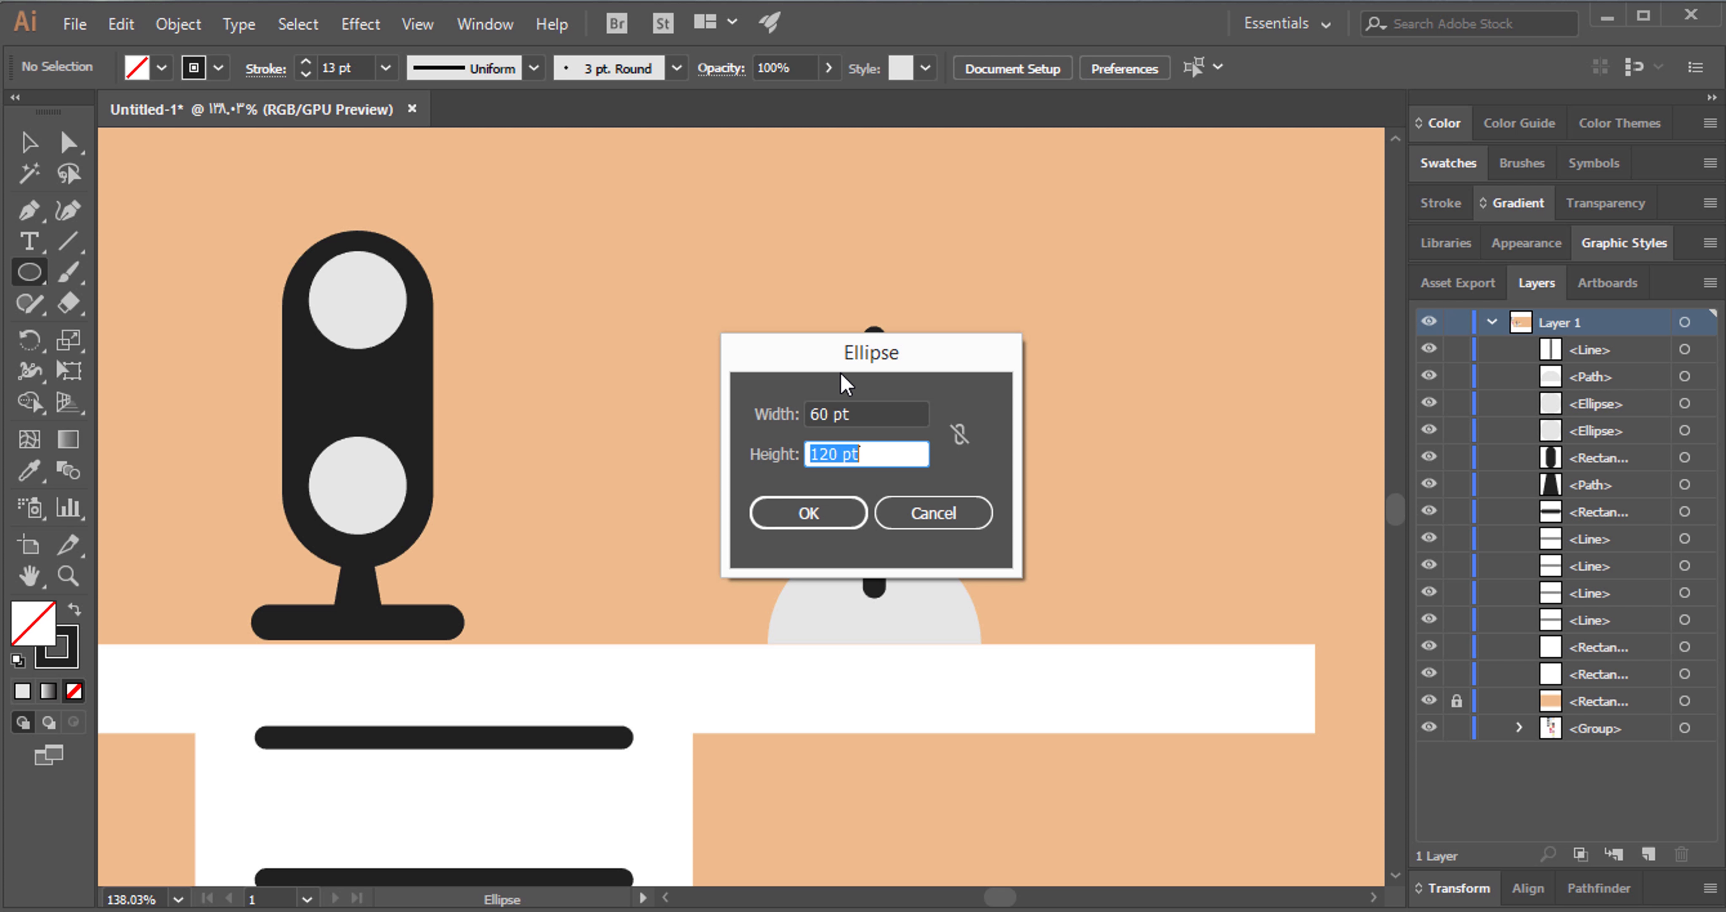
pyautogui.write('60')
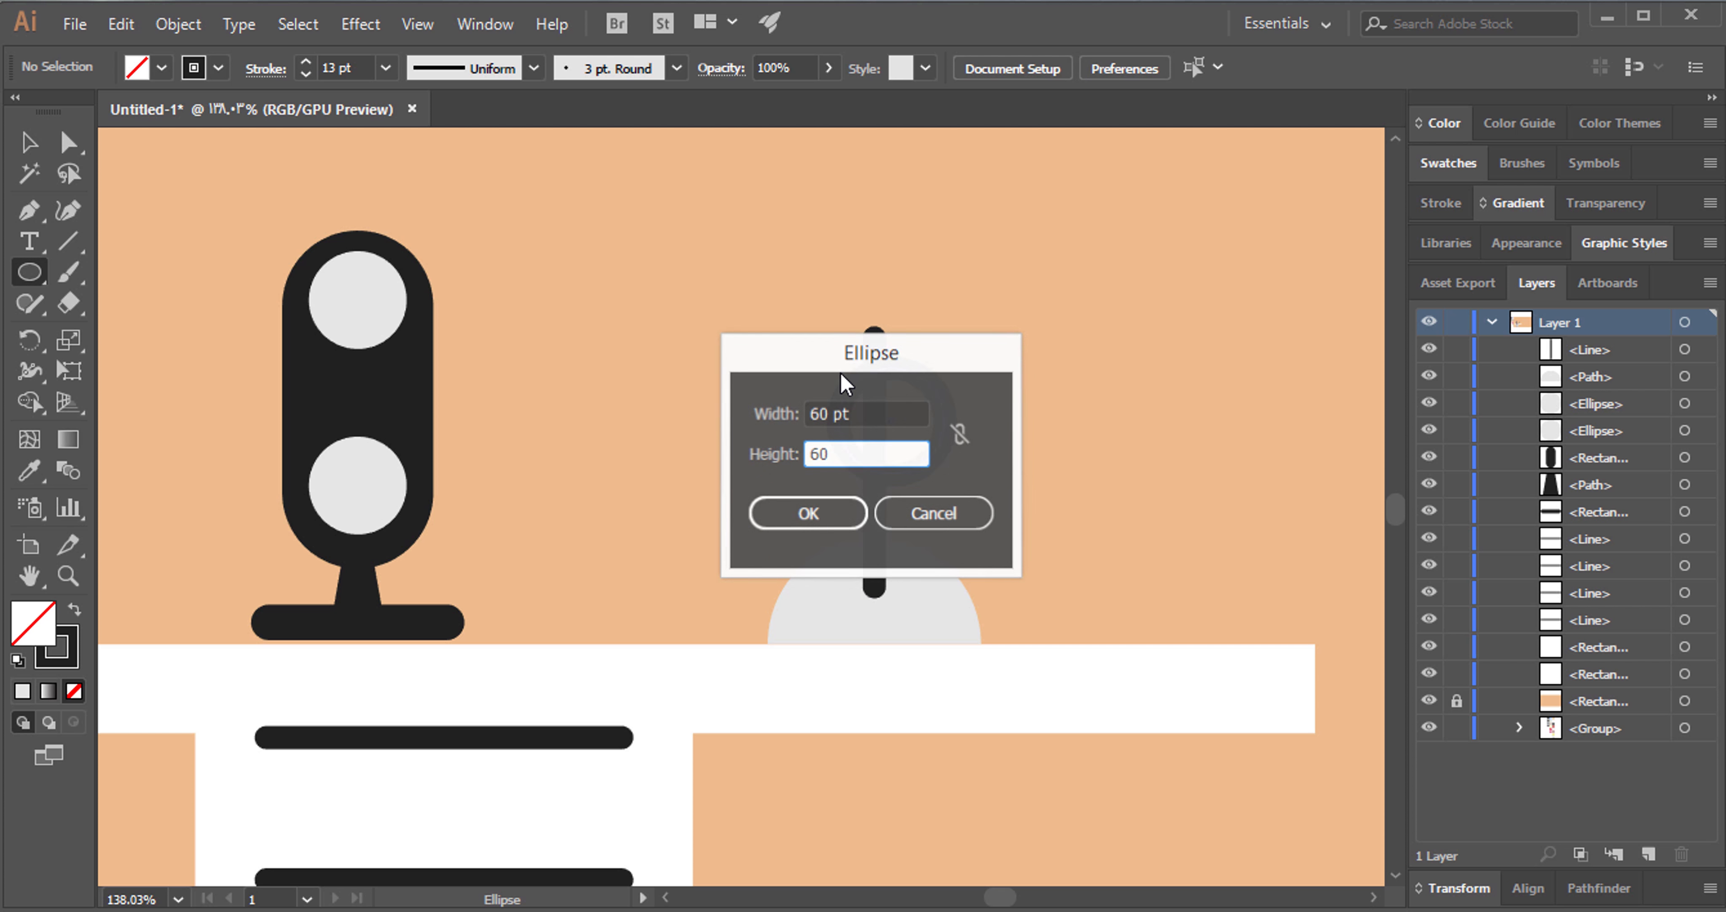
pyautogui.press('Return')
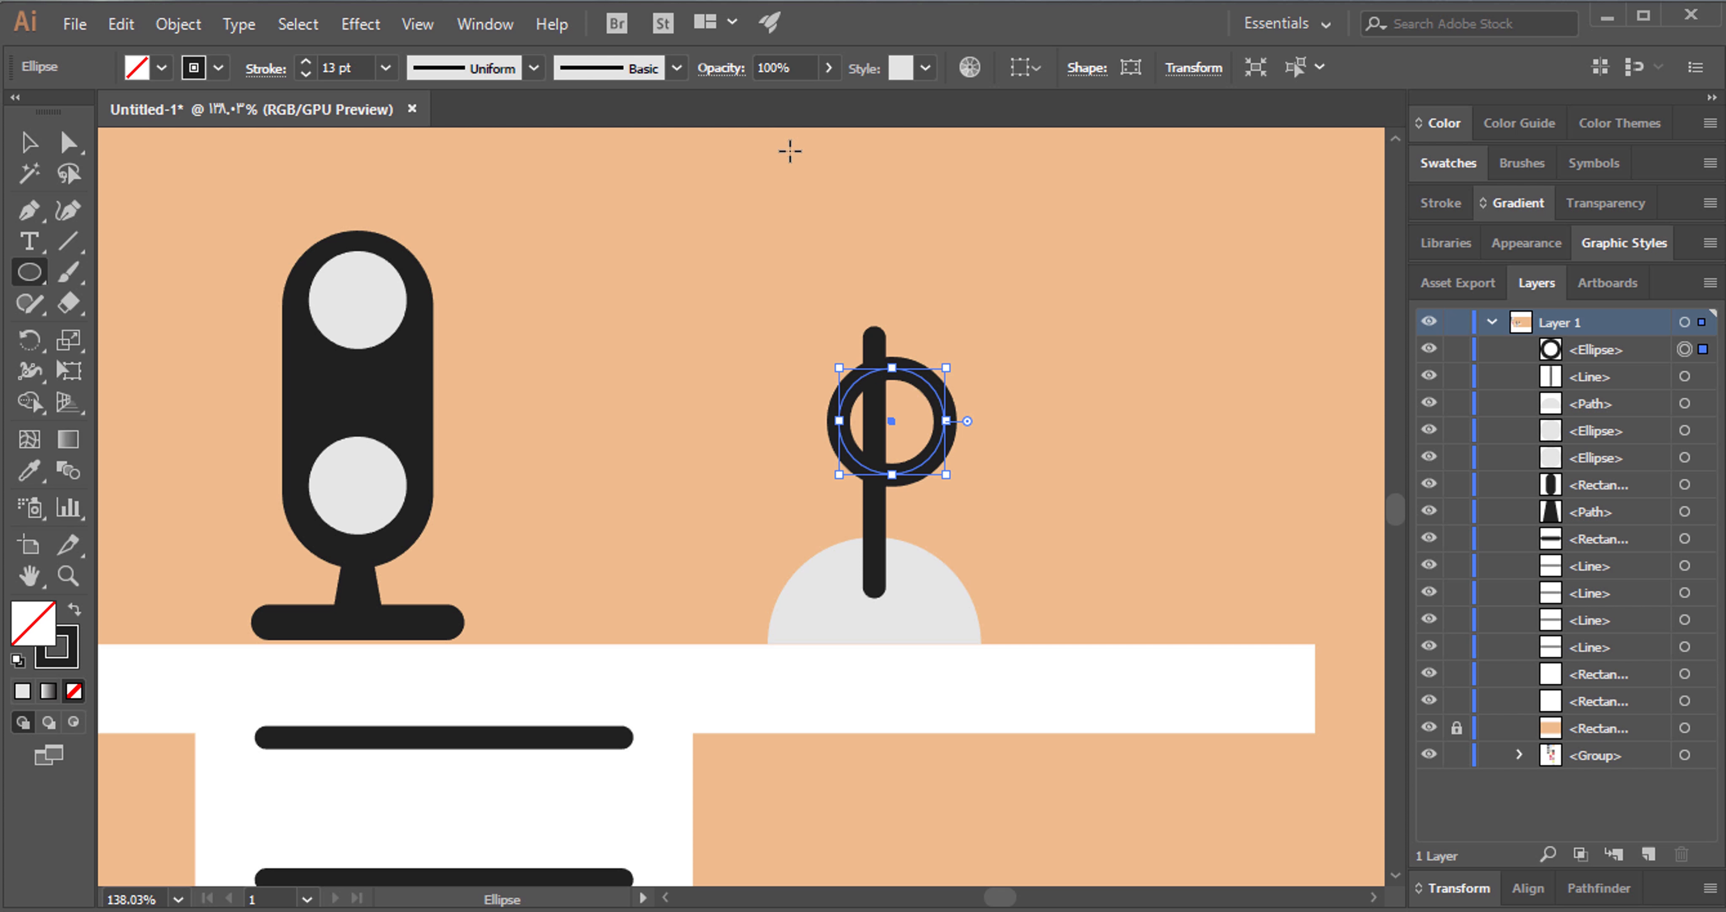
pyautogui.click(30, 142)
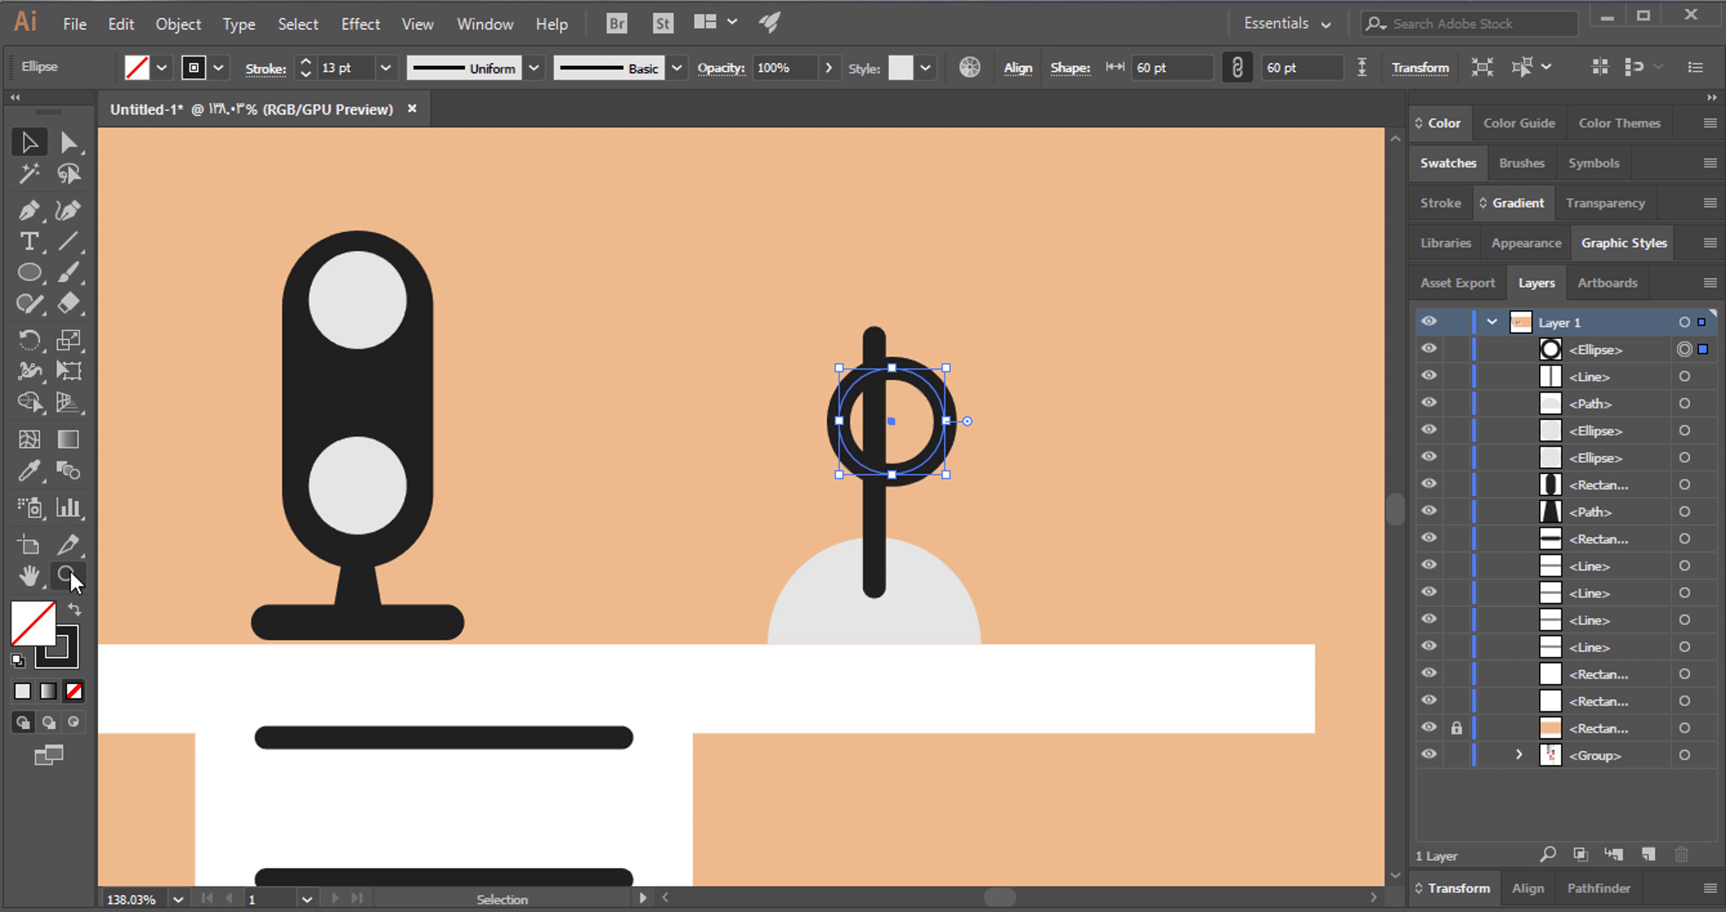
pyautogui.click(74, 611)
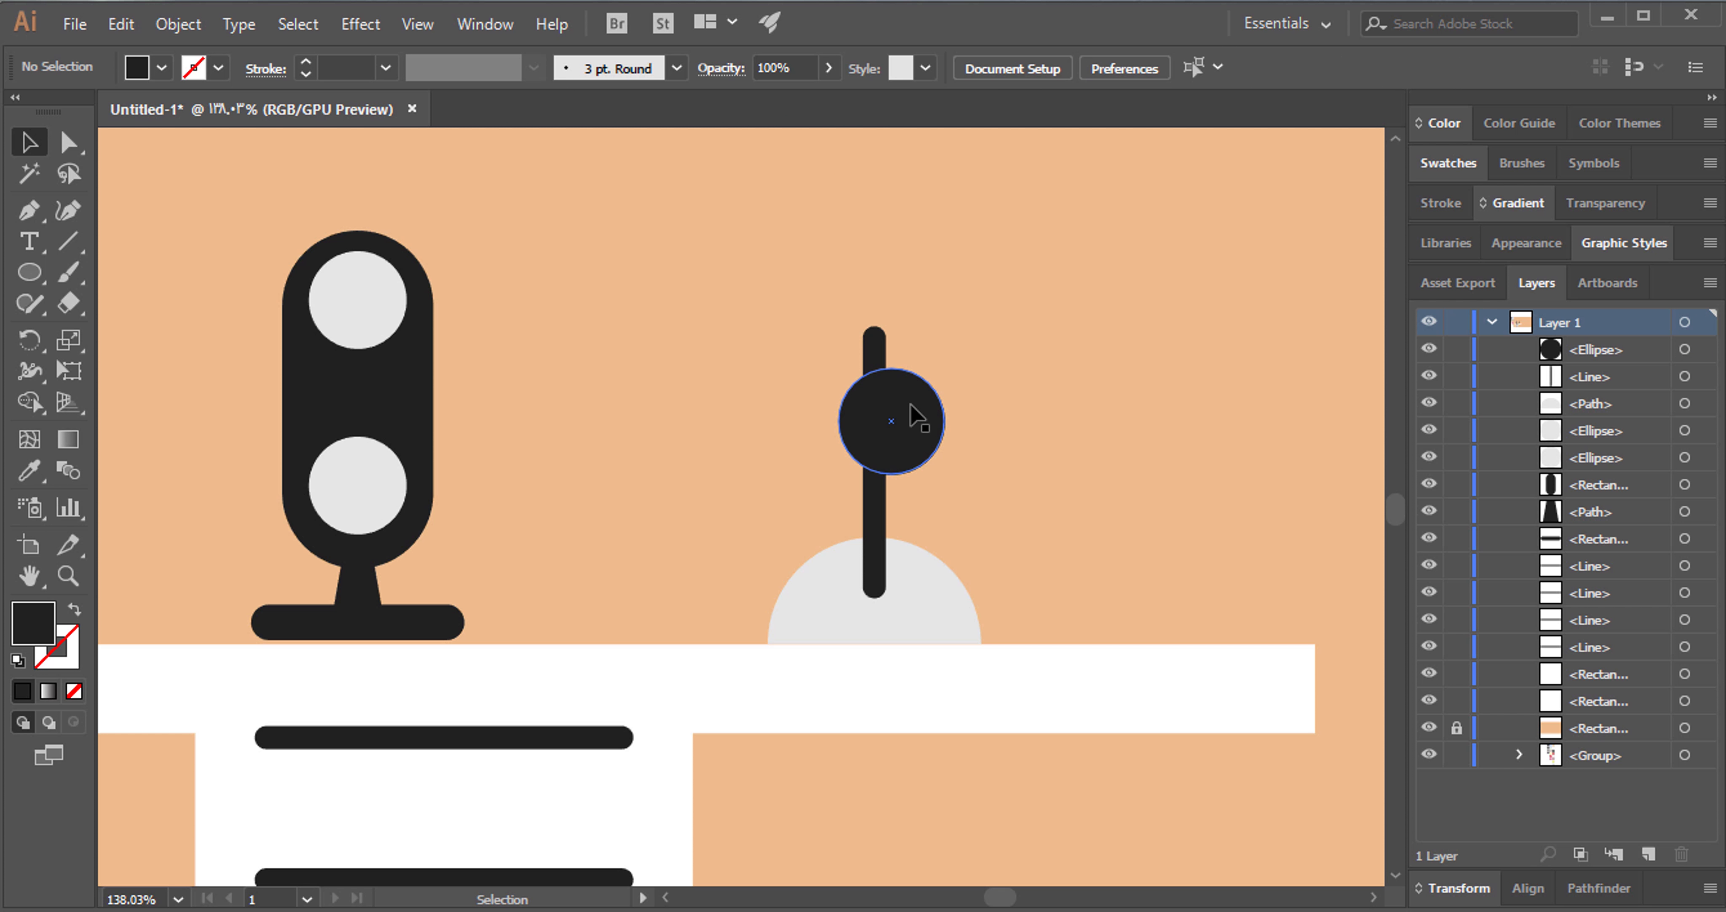
pyautogui.moveTo(886, 388)
pyautogui.mouseDown()
pyautogui.moveTo(877, 316)
pyautogui.moveTo(875, 339)
pyautogui.mouseUp()
# Duplicate the vertical stick line and rotate the copy into a diagonal arm.
pyautogui.click(803, 396)
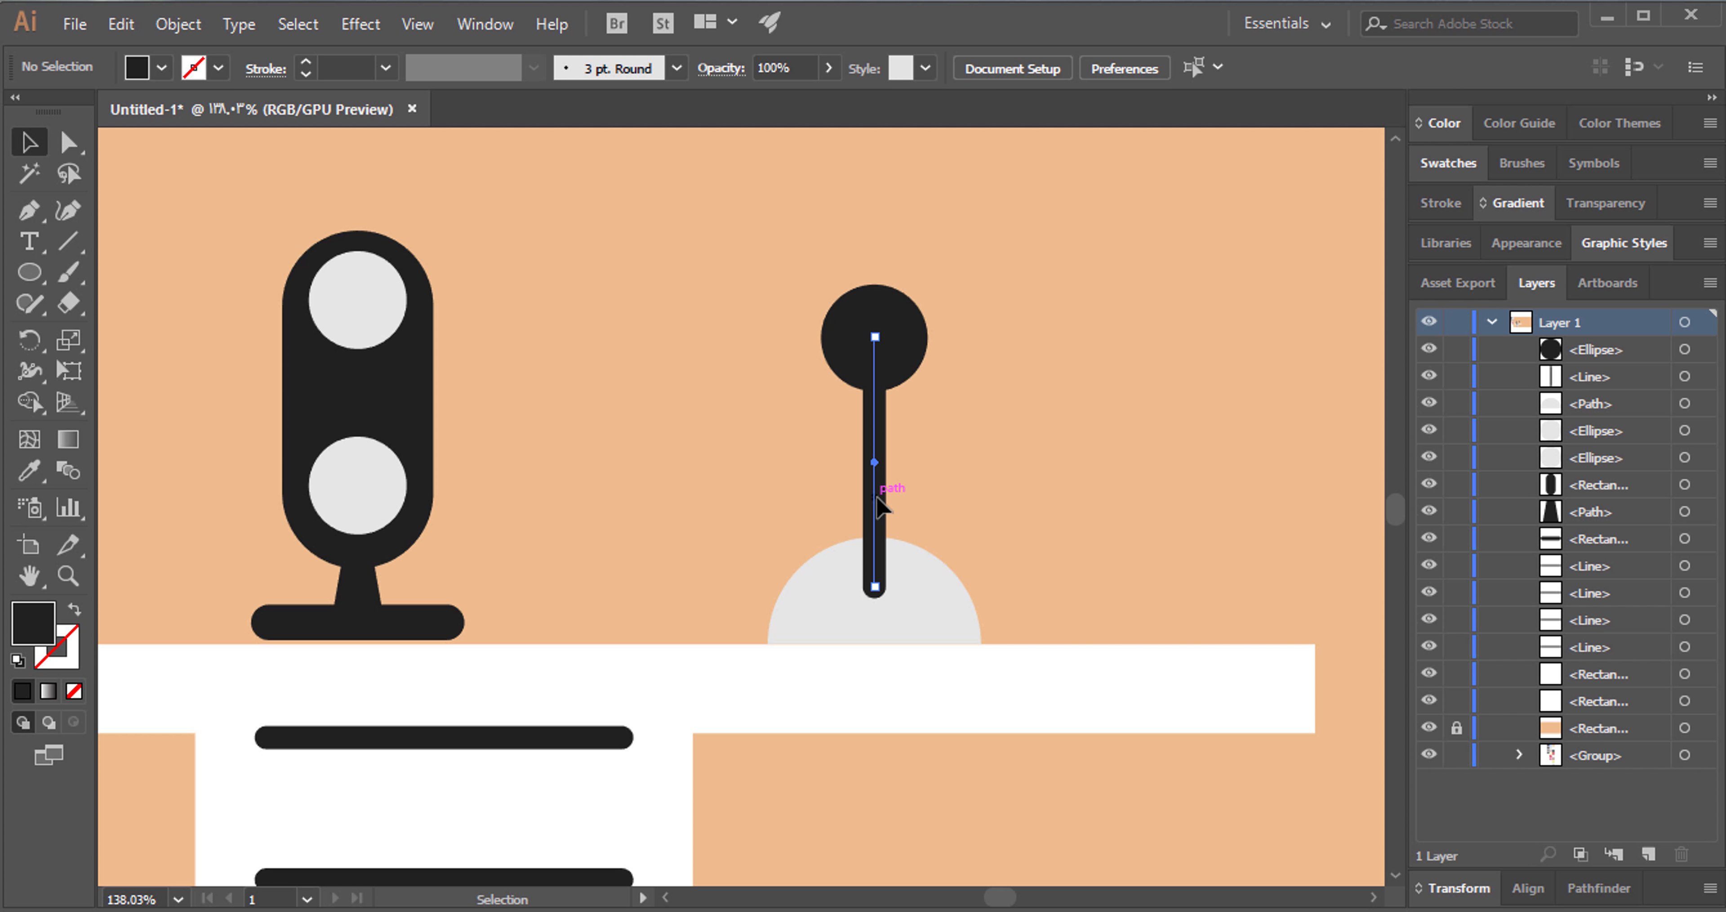
pyautogui.click(879, 490)
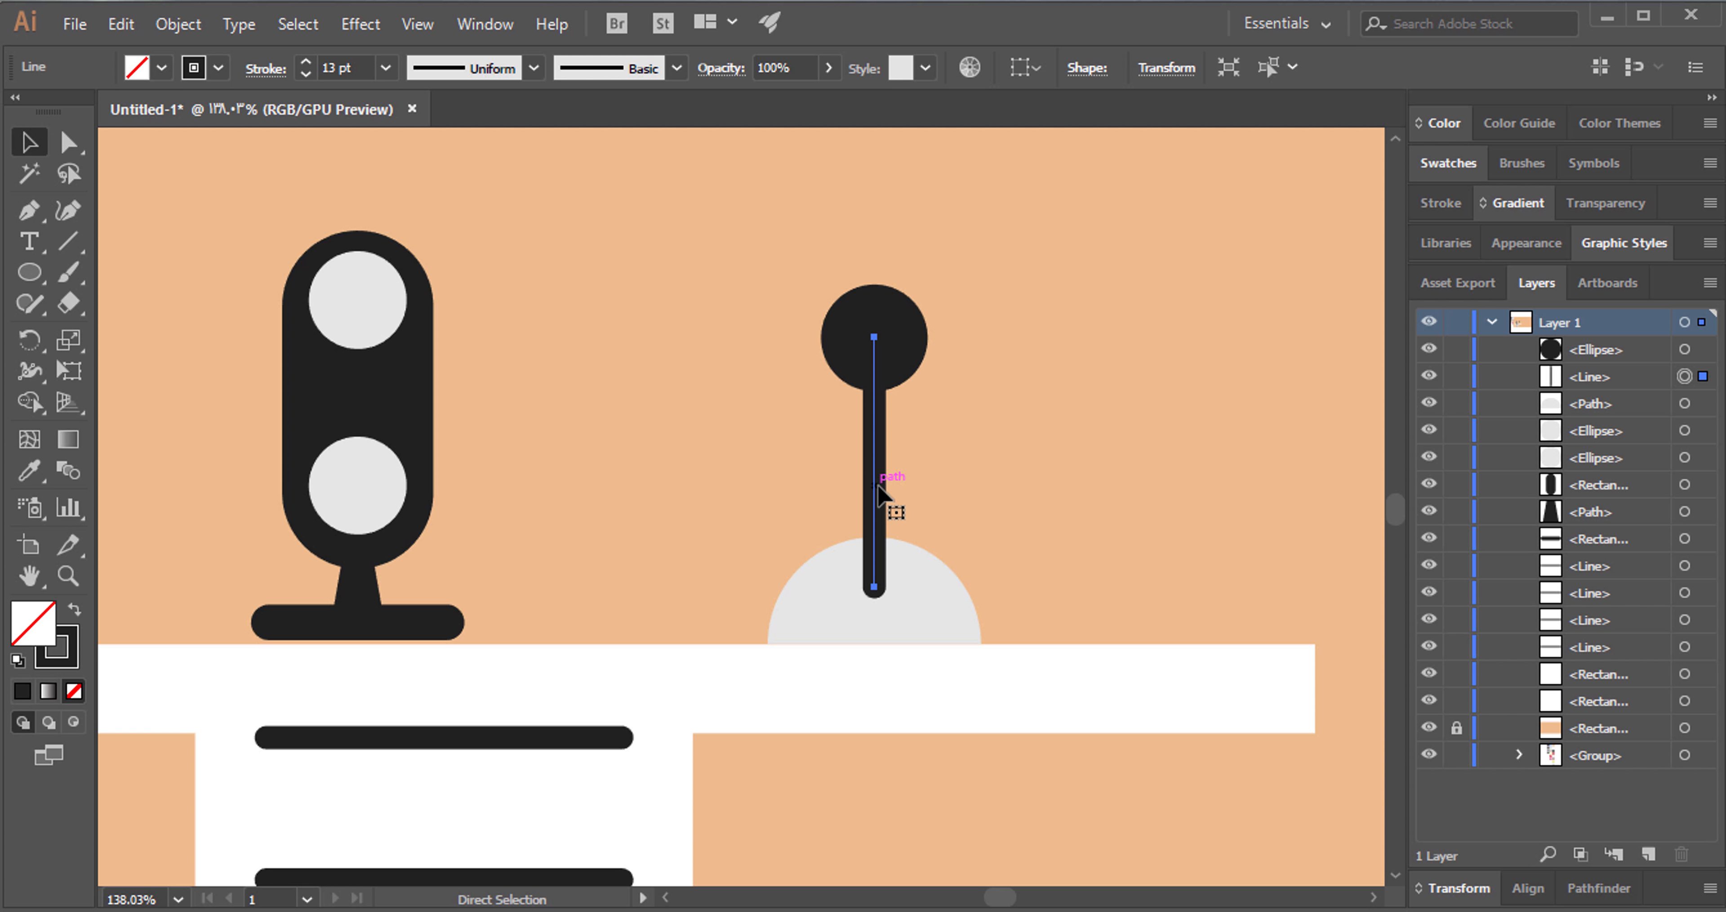
pyautogui.hotkey('ctrl', 'c')
pyautogui.hotkey('ctrl', 'f')
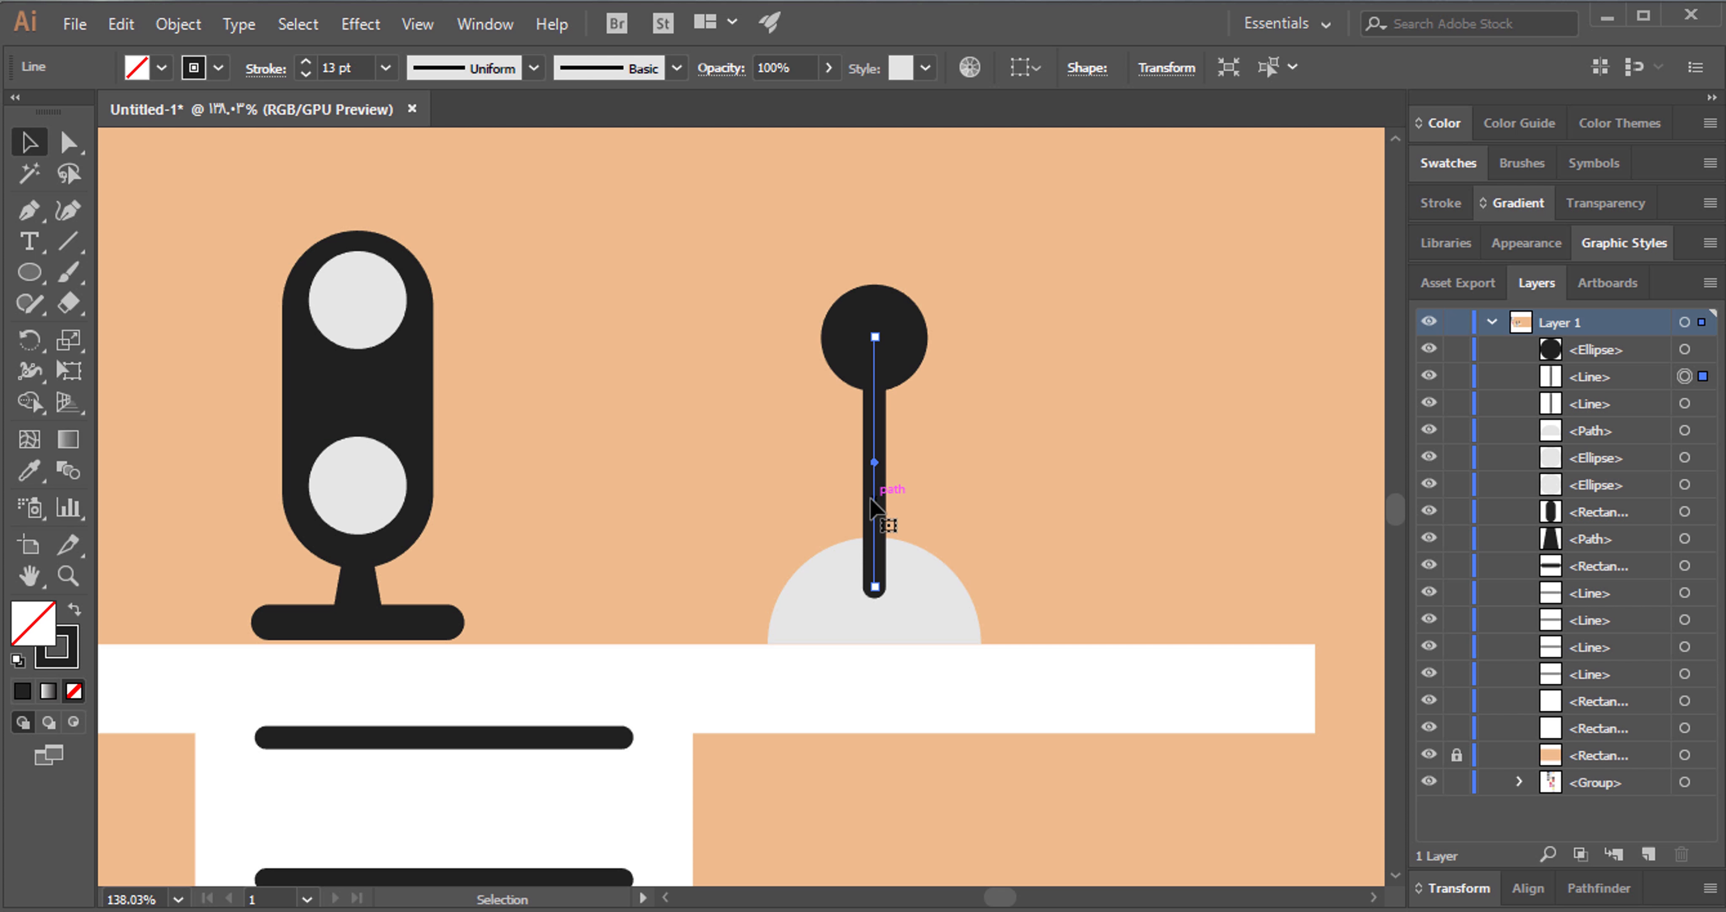
pyautogui.moveTo(882, 484); pyautogui.dragTo(906, 305)
pyautogui.click(67, 575)
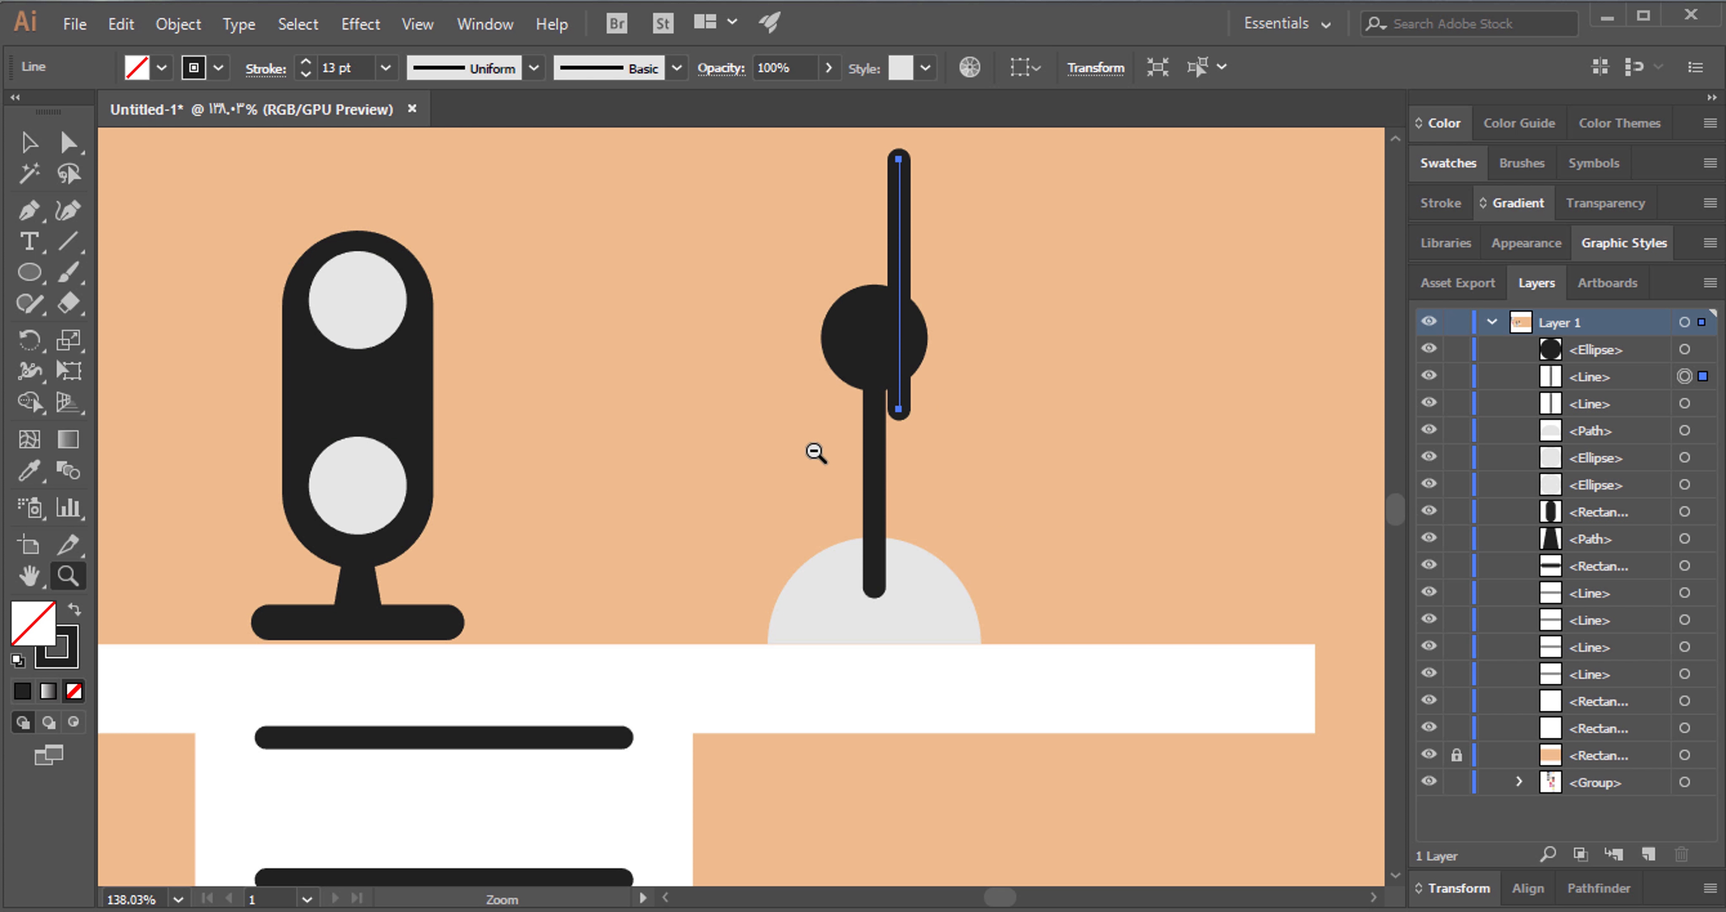
pyautogui.keyDown('alt'); pyautogui.click(1037, 349); pyautogui.keyUp('alt')
pyautogui.click(26, 141)
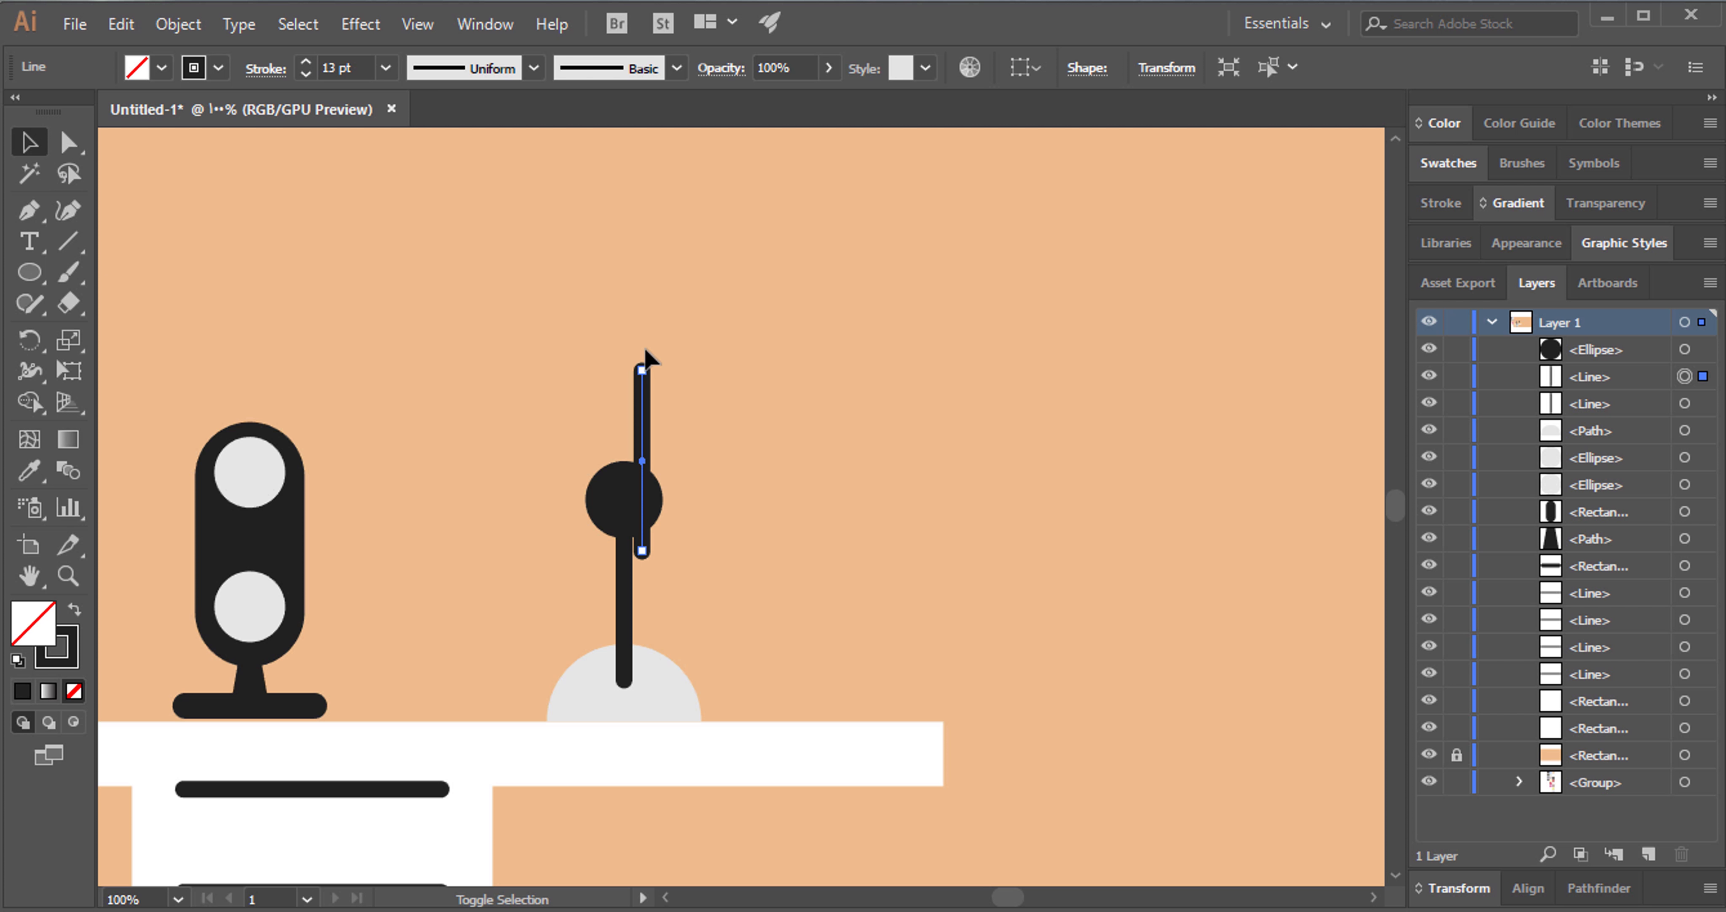
pyautogui.moveTo(643, 352); pyautogui.dragTo(685, 427)
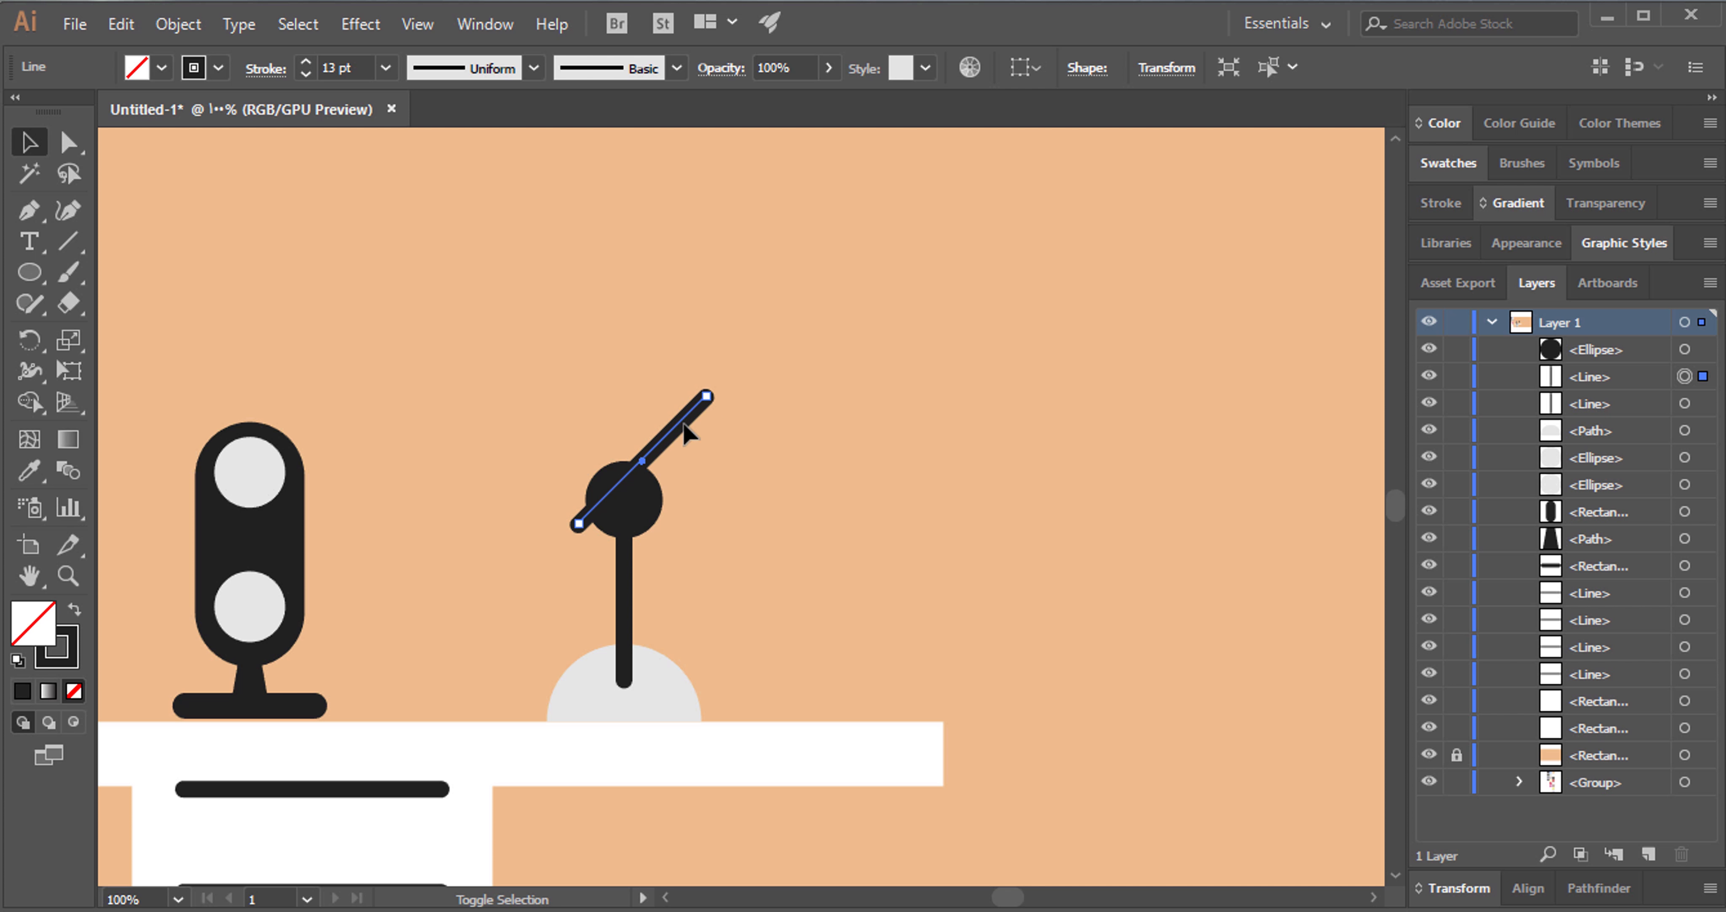
# Start the diagonal arm at the joint and copy the black circle to its upper end.
pyautogui.click(637, 483)
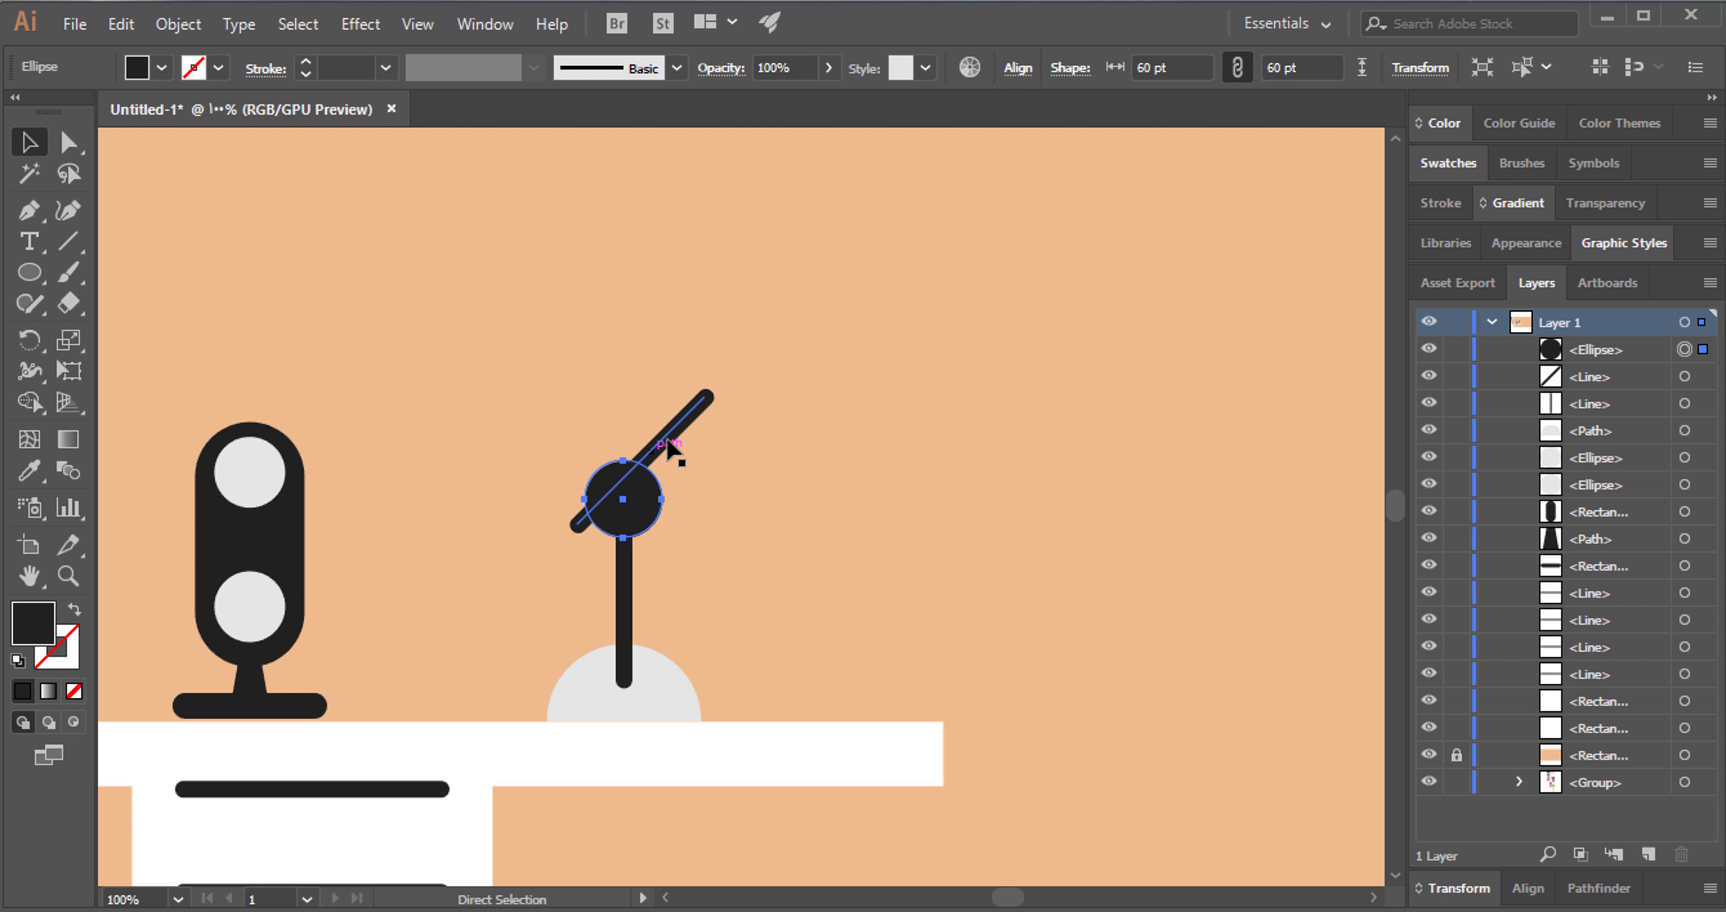
pyautogui.moveTo(666, 436); pyautogui.dragTo(711, 421)
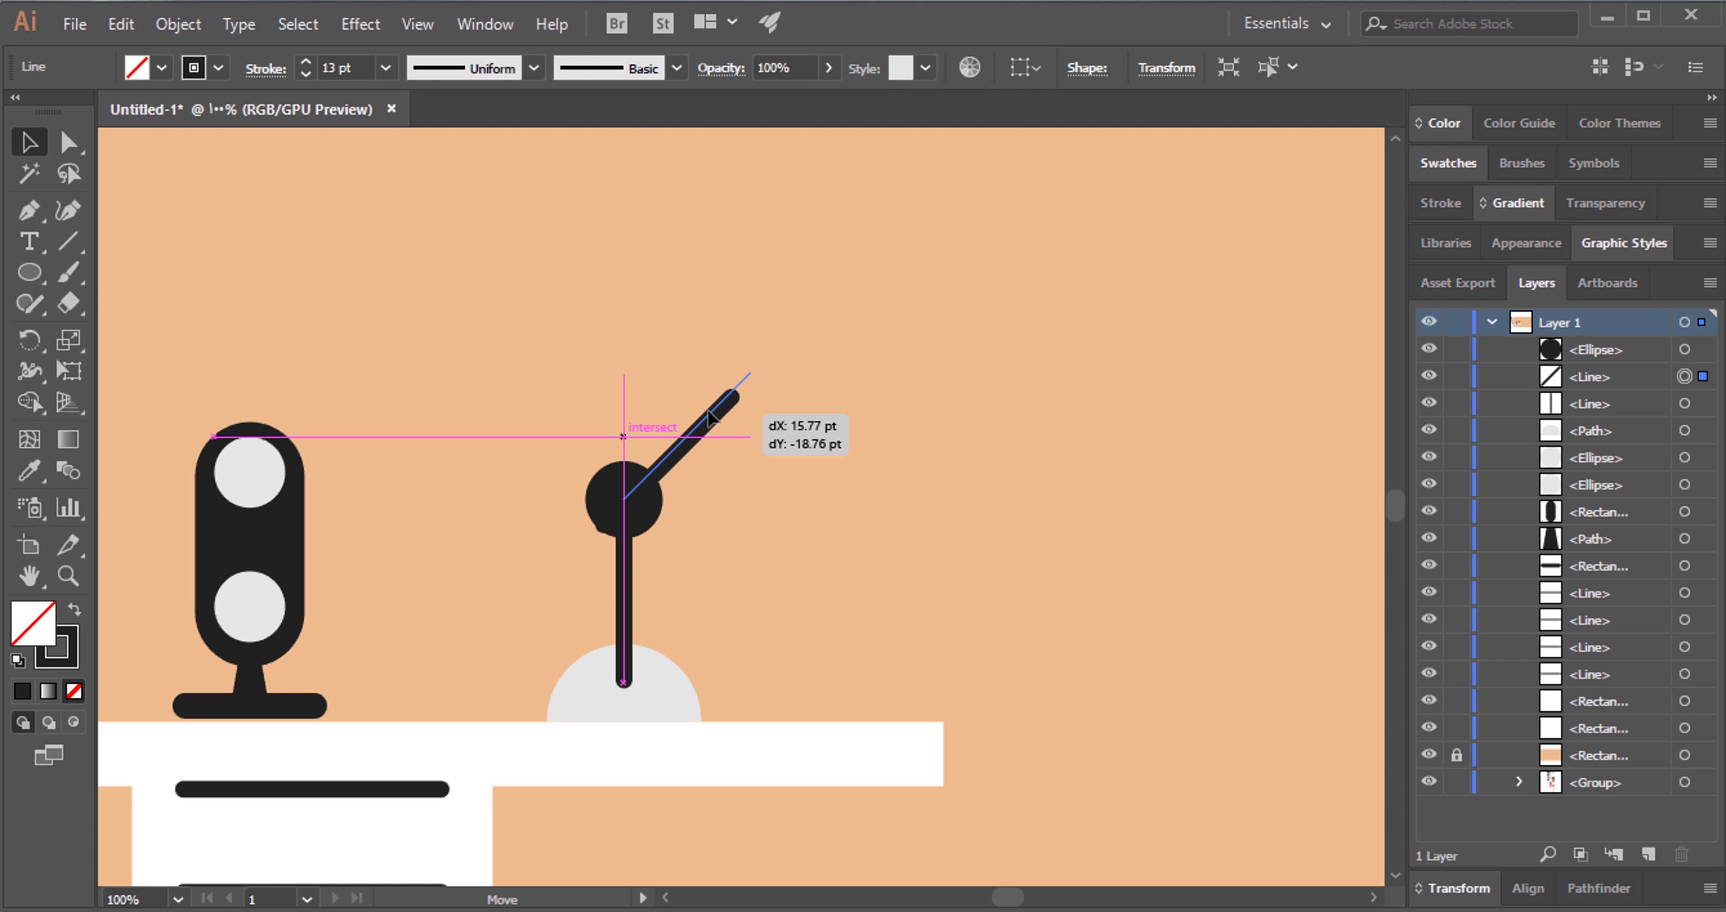
pyautogui.moveTo(710, 419); pyautogui.dragTo(711, 419)
pyautogui.click(785, 432)
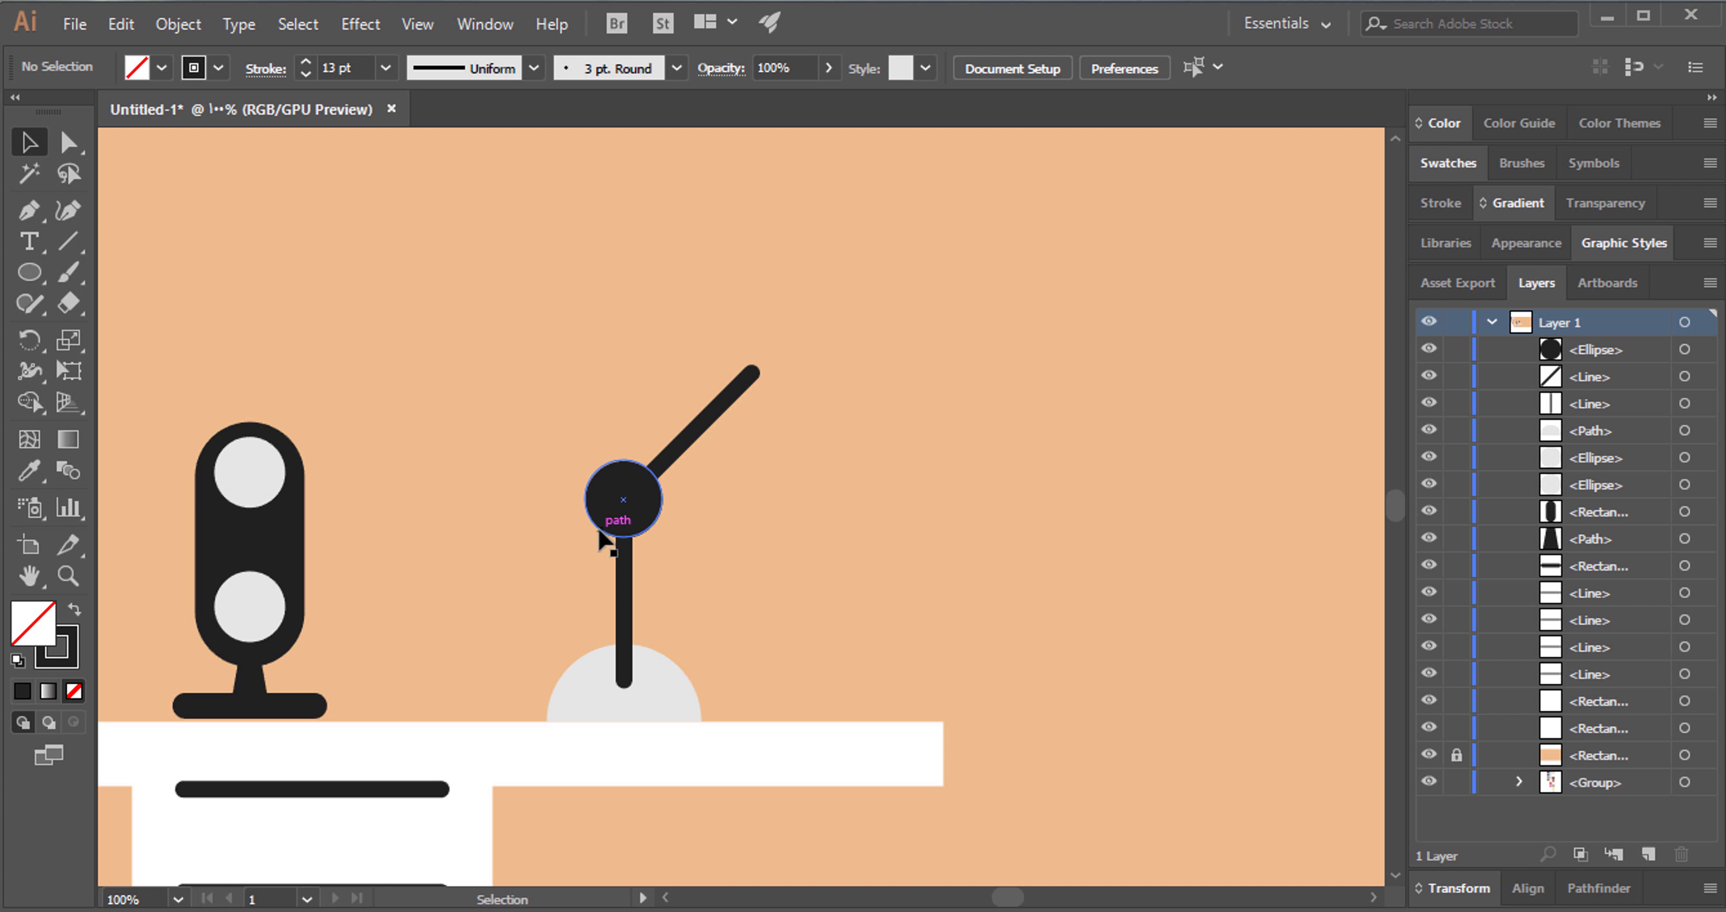
pyautogui.moveTo(623, 499); pyautogui.dragTo(756, 381)
pyautogui.click(776, 433)
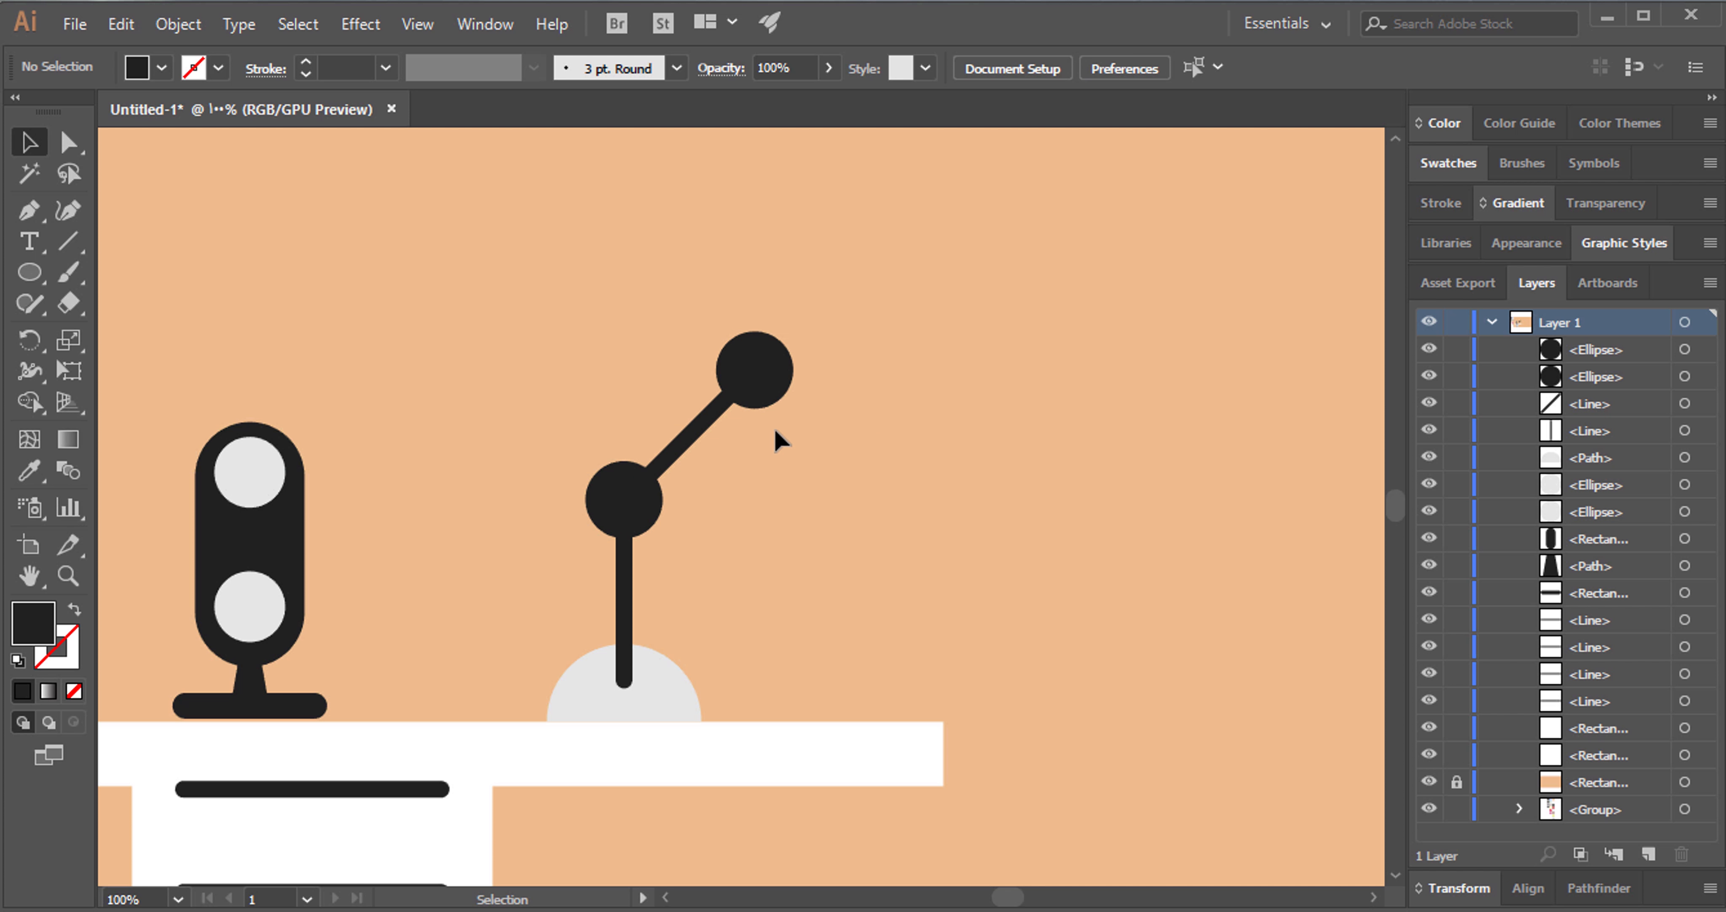
pyautogui.click(763, 399)
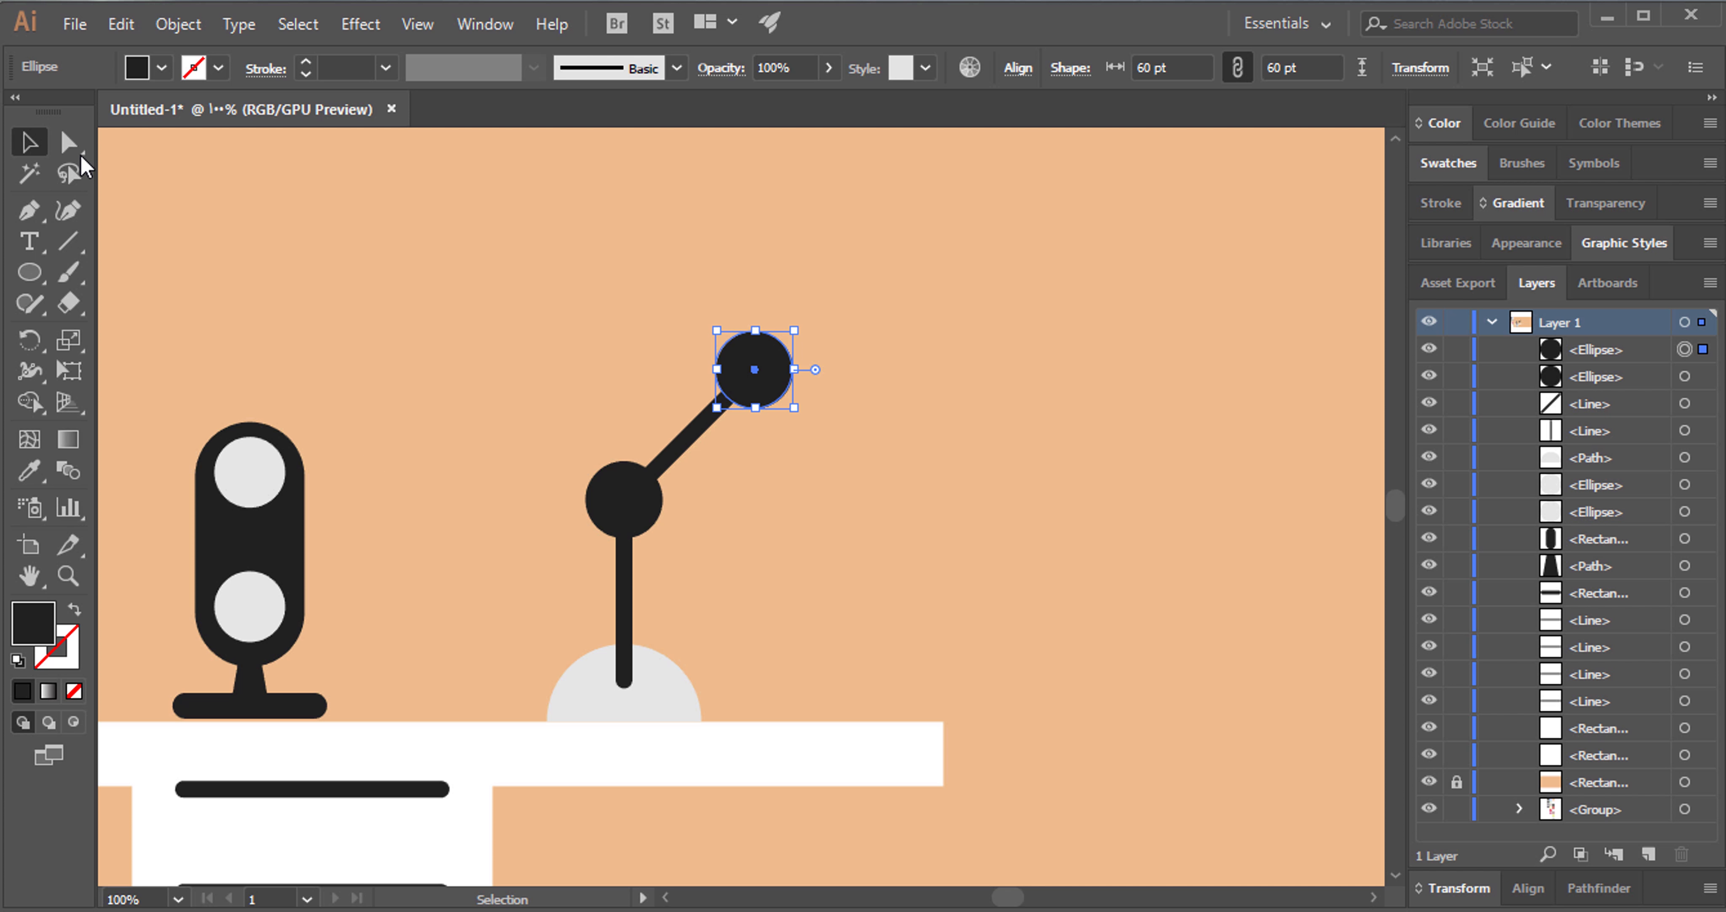
# Cut the new circle to a half-circle, then duplicate it as the head's lower half.
pyautogui.click(68, 142)
pyautogui.click(753, 406)
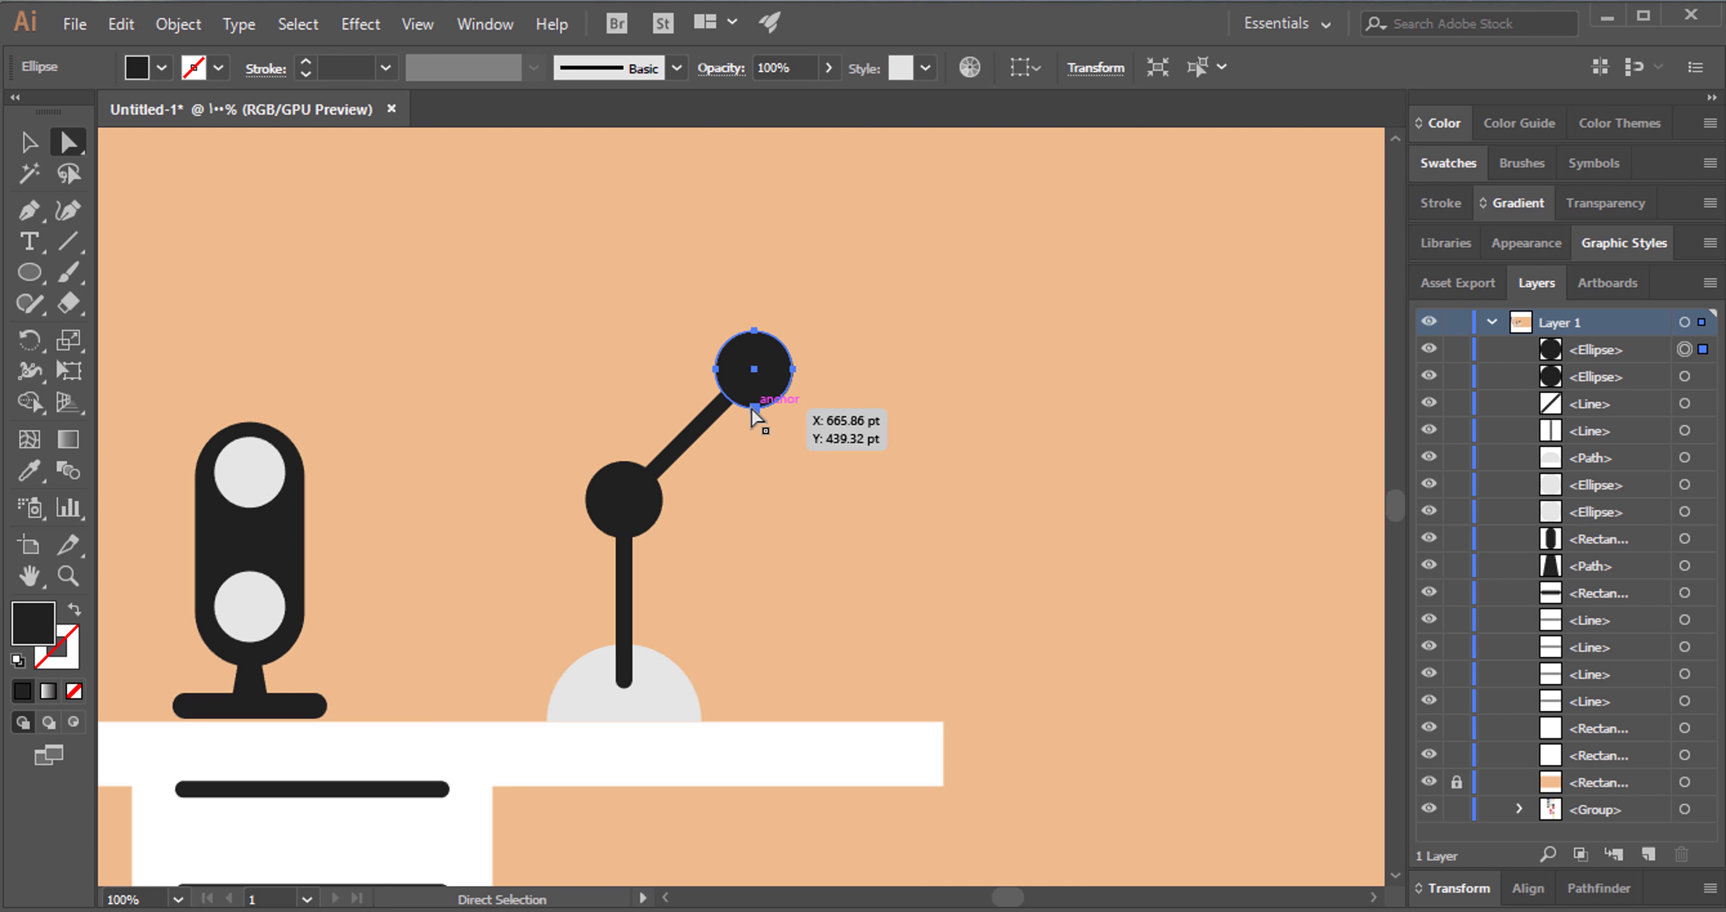
pyautogui.press('Delete')
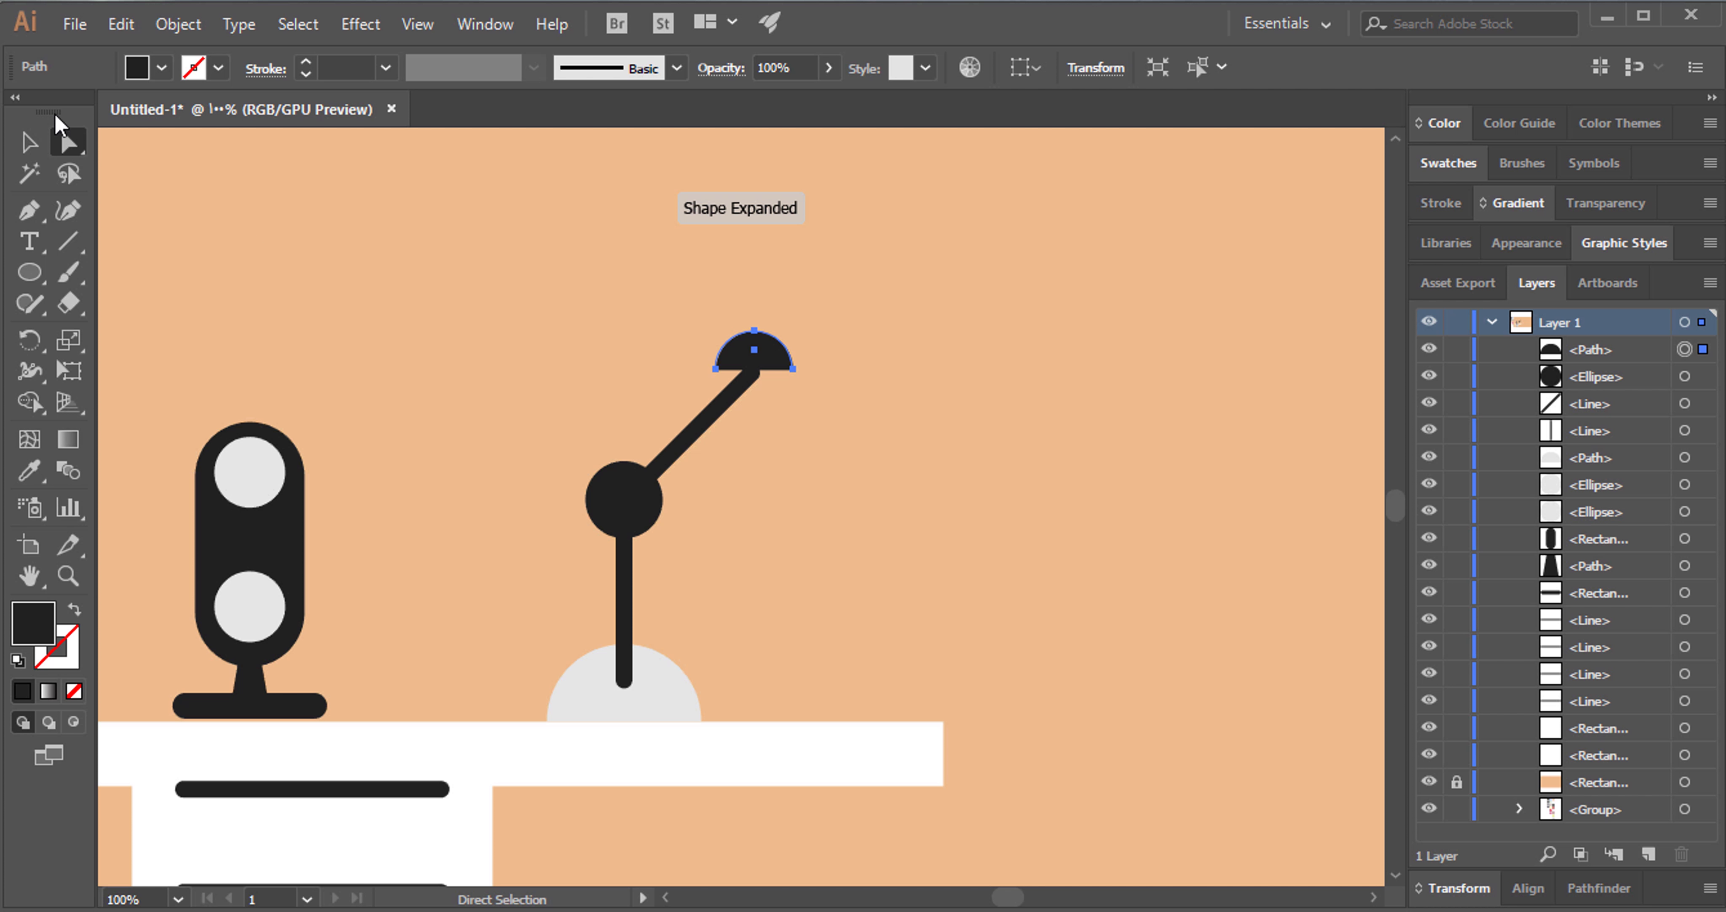
pyautogui.press('v')
pyautogui.hotkey('ctrl', 'alt')
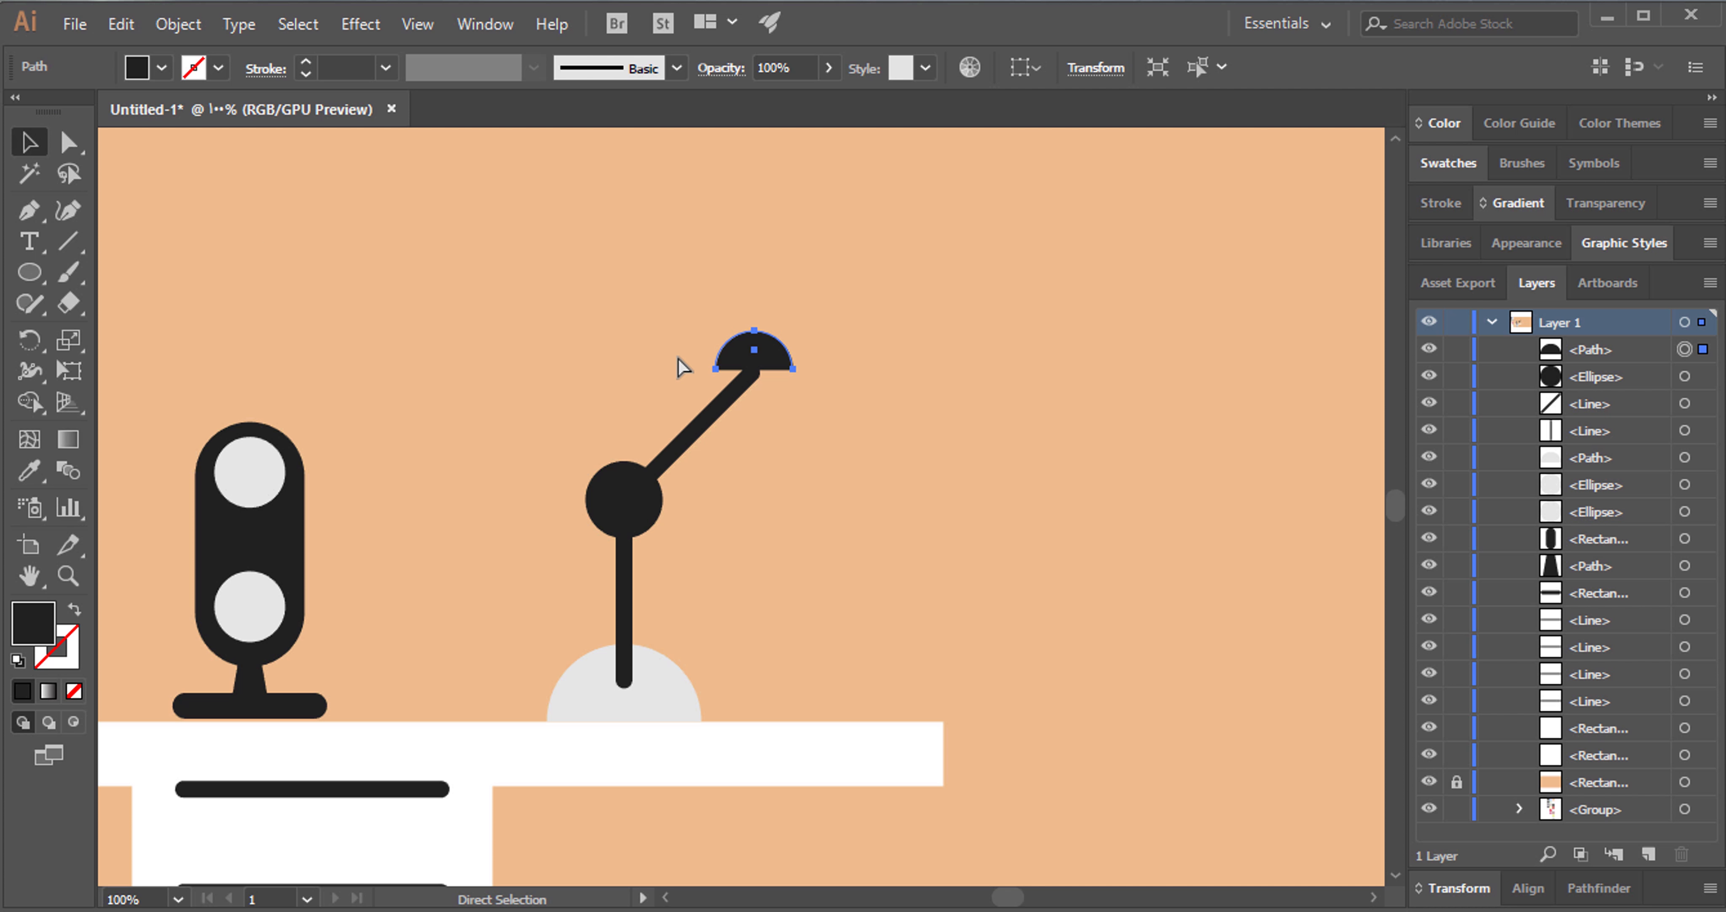
pyautogui.hotkey('ctrl', 'c')
pyautogui.hotkey('ctrl', 'f')
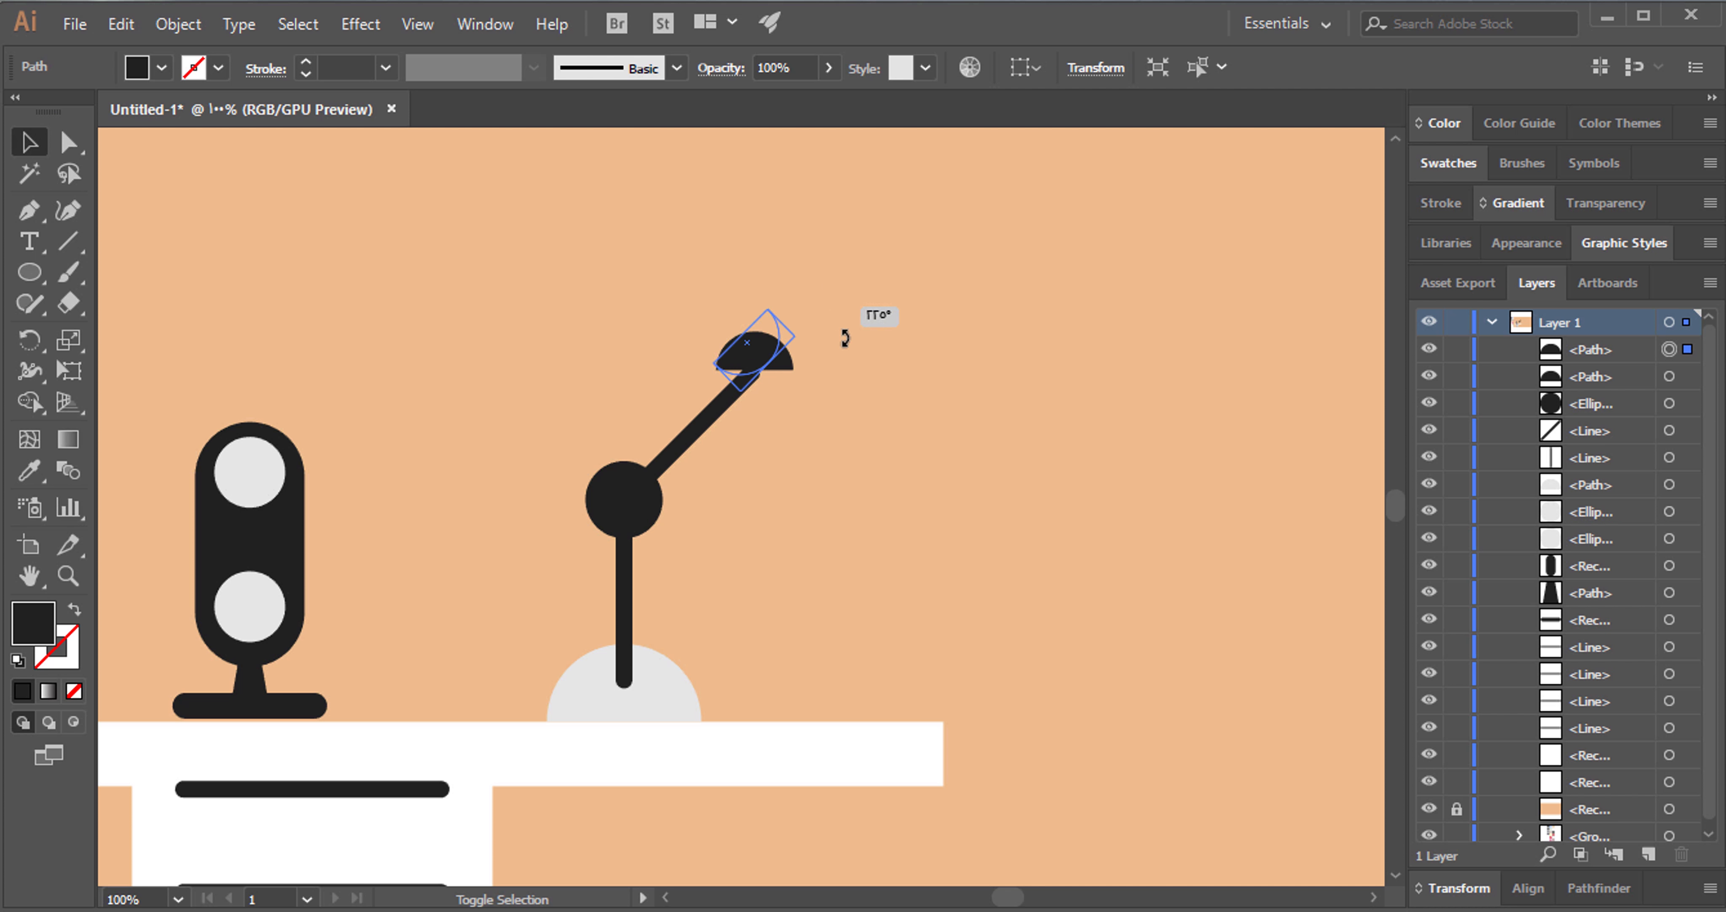
pyautogui.moveTo(754, 367); pyautogui.dragTo(754, 389)
pyautogui.click(843, 401)
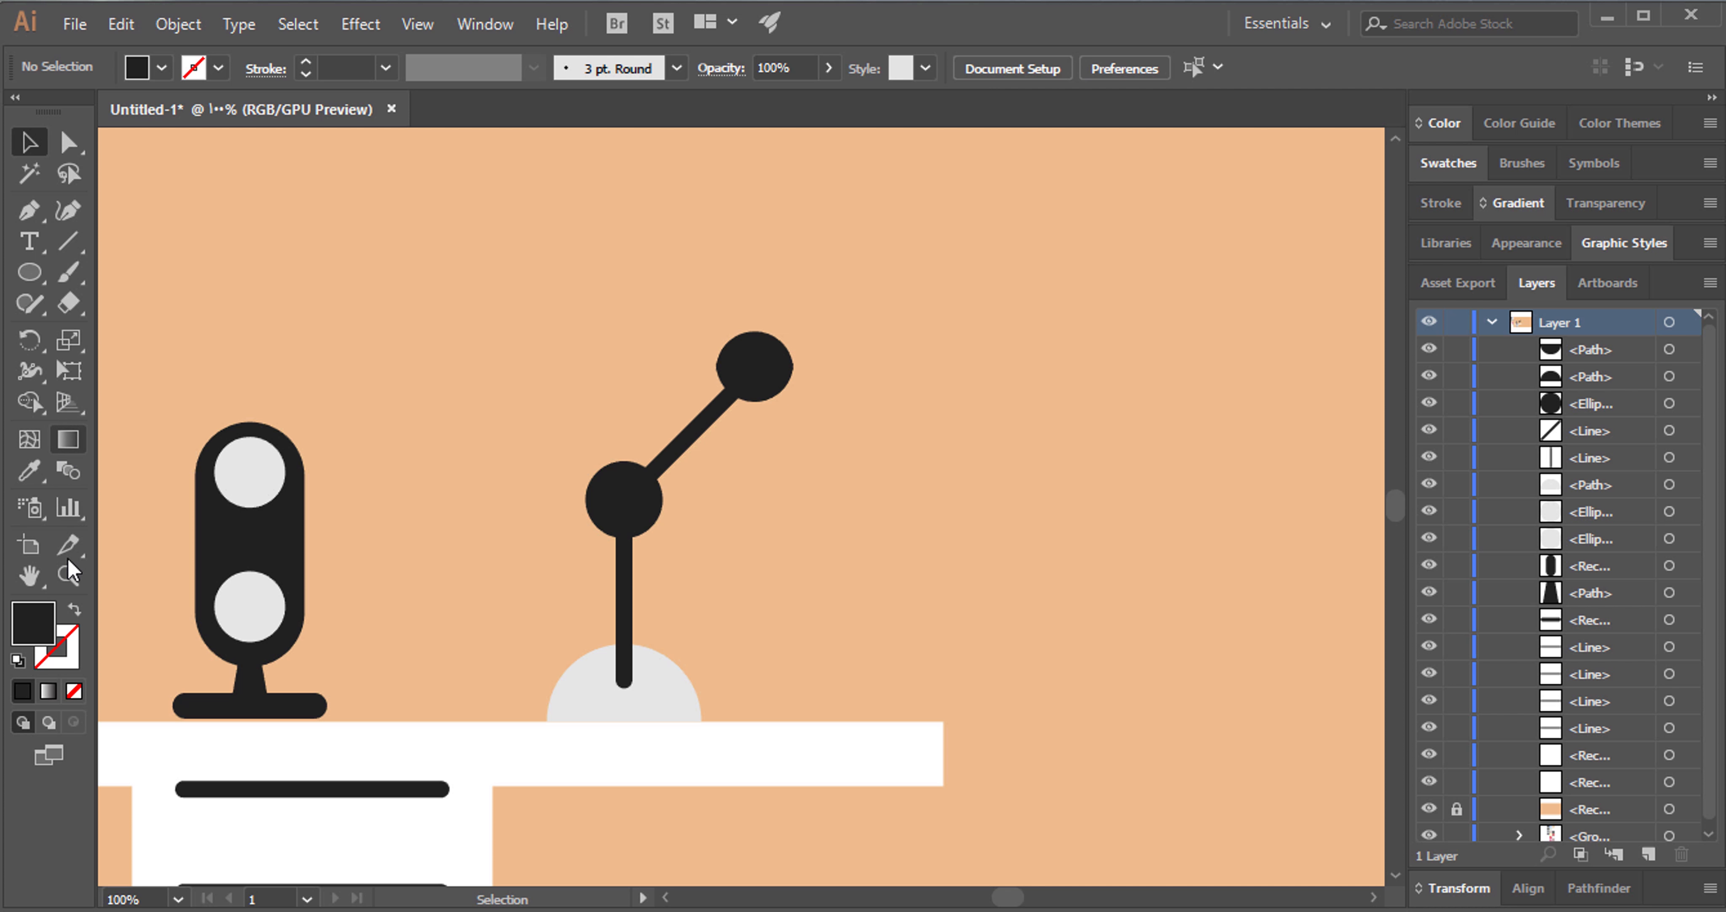
# Nudge the lower half-circle down to complete the round lamp head.
pyautogui.click(68, 575)
pyautogui.moveTo(791, 325); pyautogui.dragTo(1160, 267)
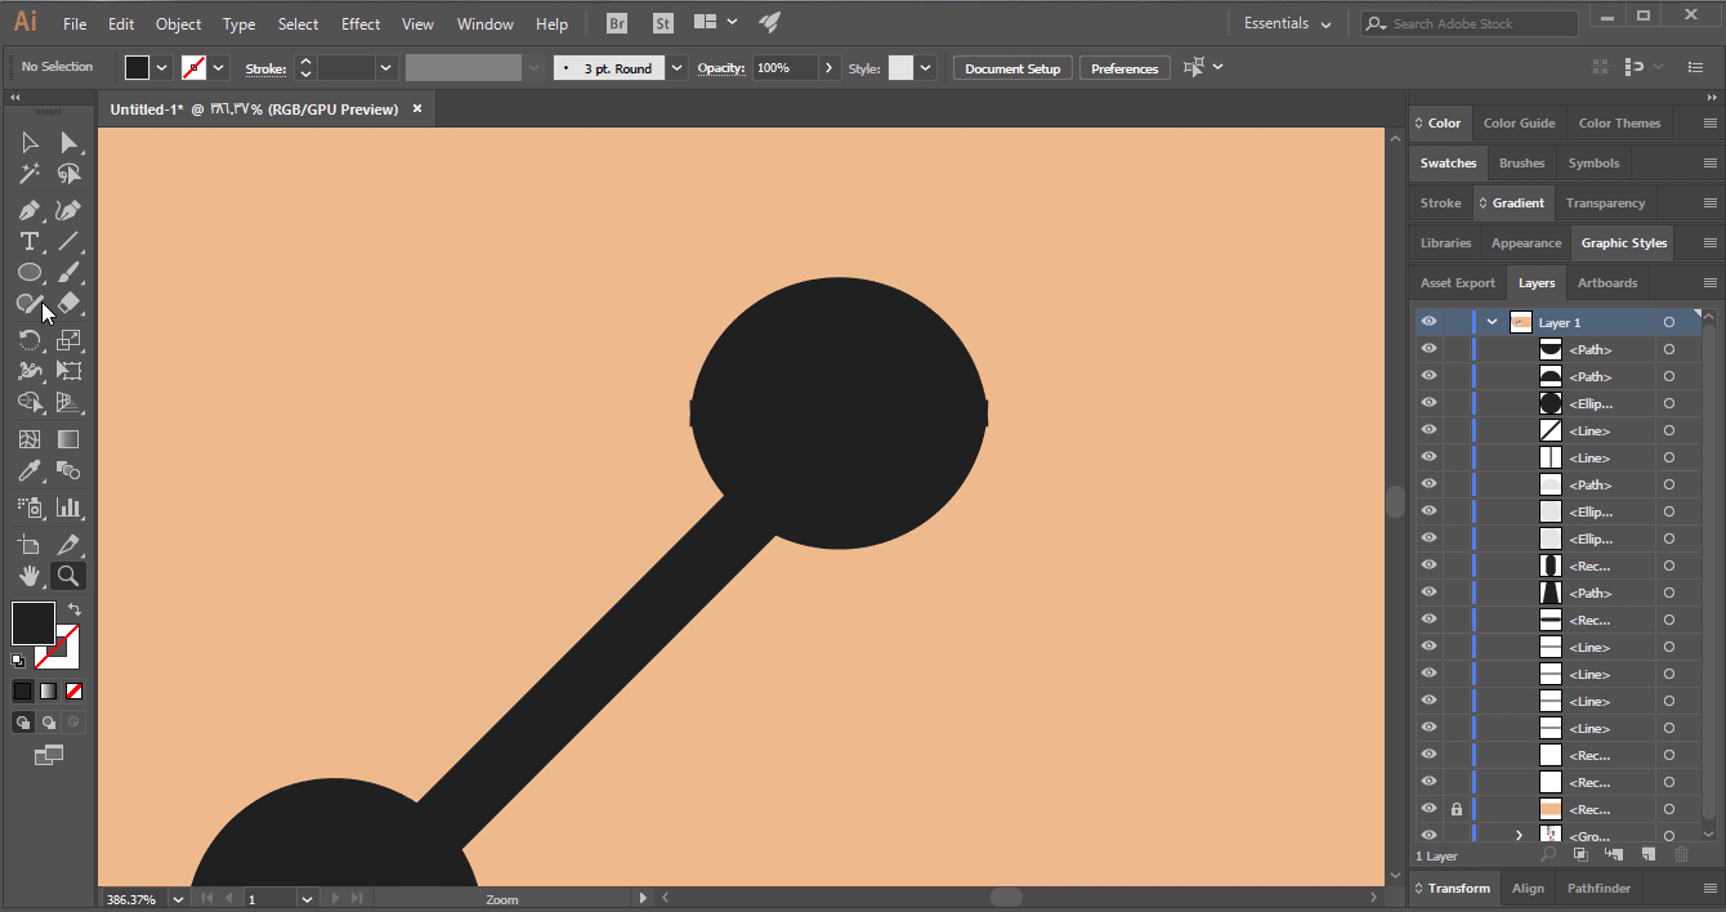
pyautogui.click(30, 142)
pyautogui.click(922, 463)
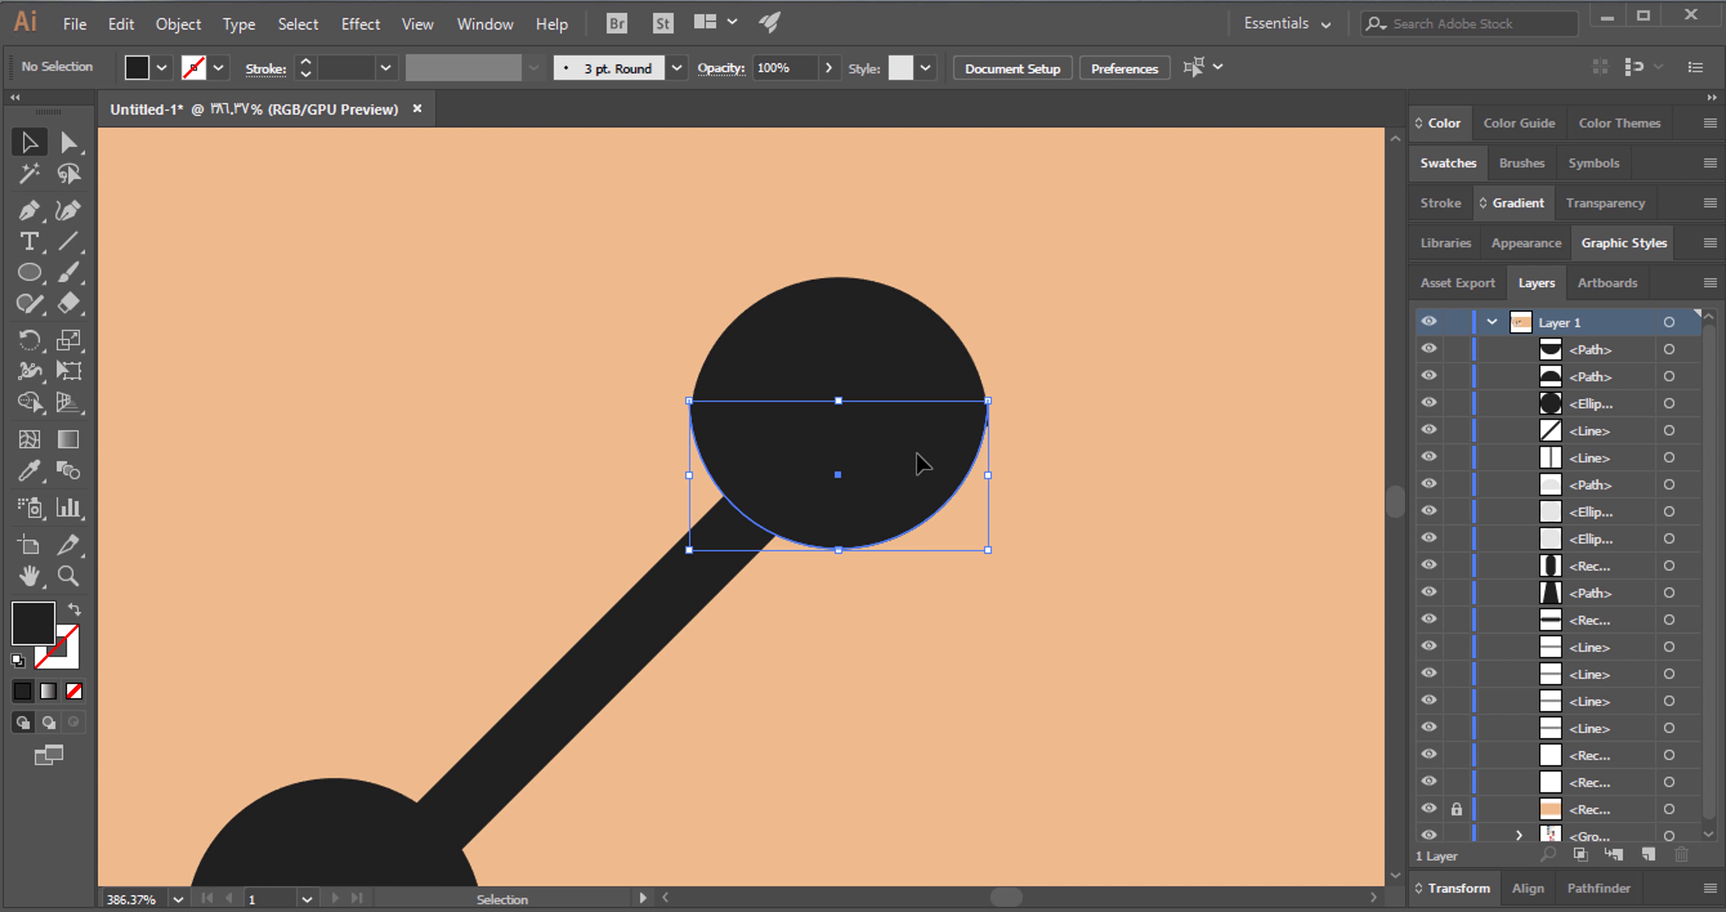
pyautogui.press('Down')
pyautogui.press('Down')
pyautogui.press('Down')
pyautogui.press('Down')
pyautogui.press('Down')
pyautogui.click(971, 704)
pyautogui.click(924, 530)
pyautogui.press('Down')
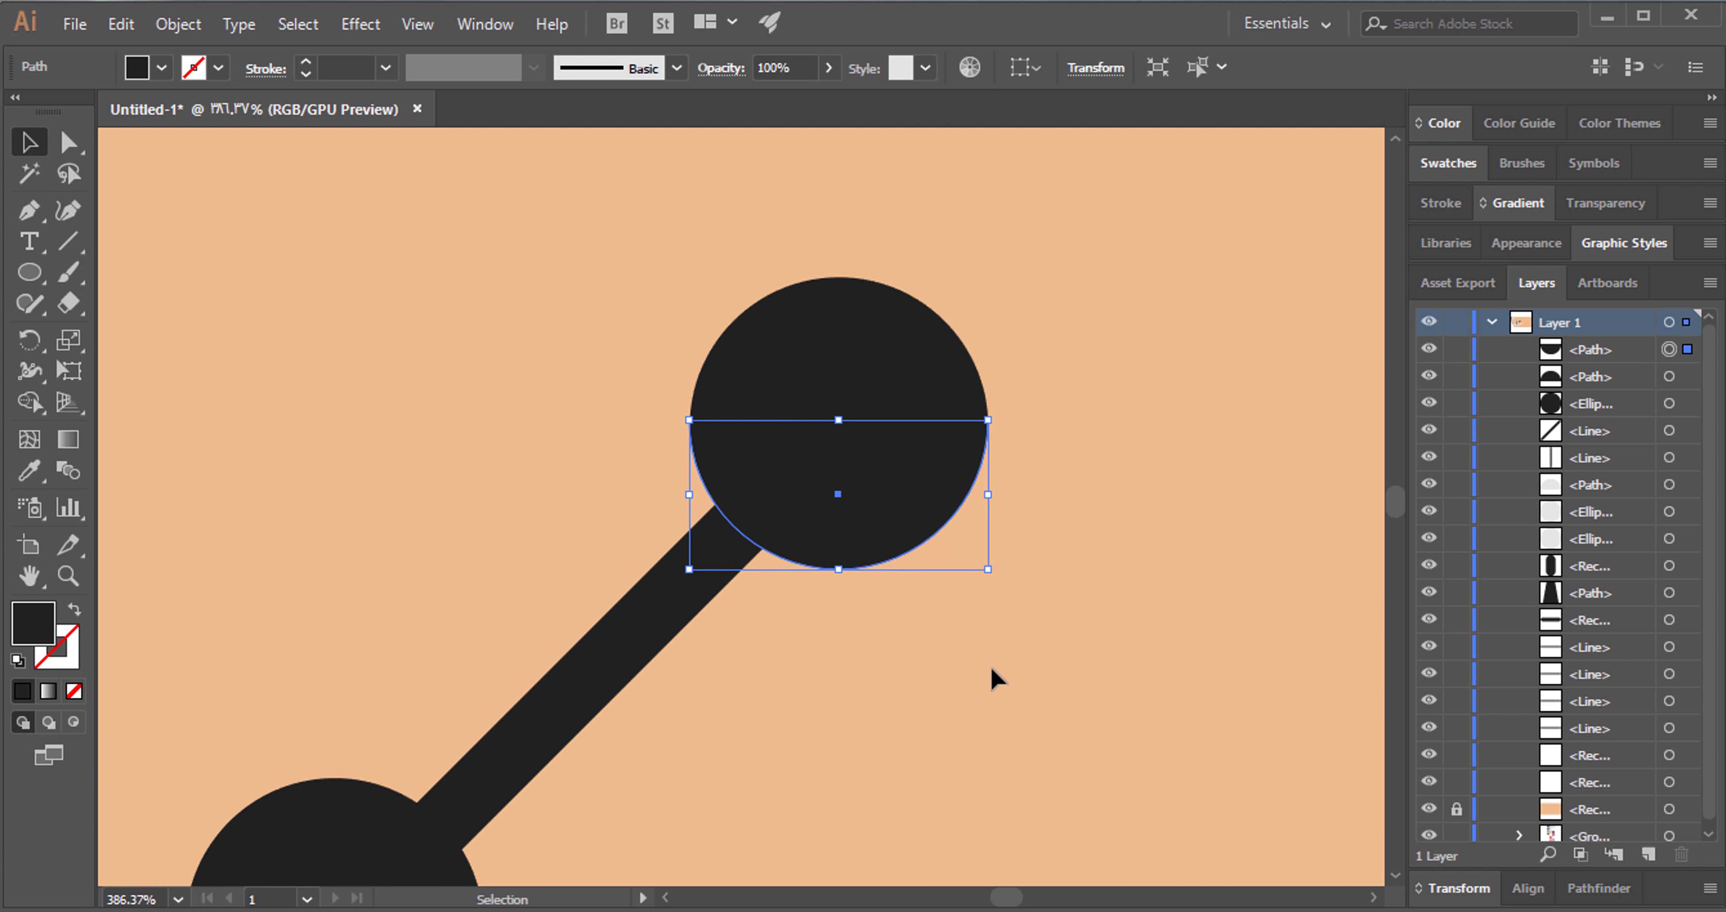
pyautogui.click(934, 620)
pyautogui.hotkey('ctrl', 'z')
pyautogui.press('Down')
pyautogui.press('Down')
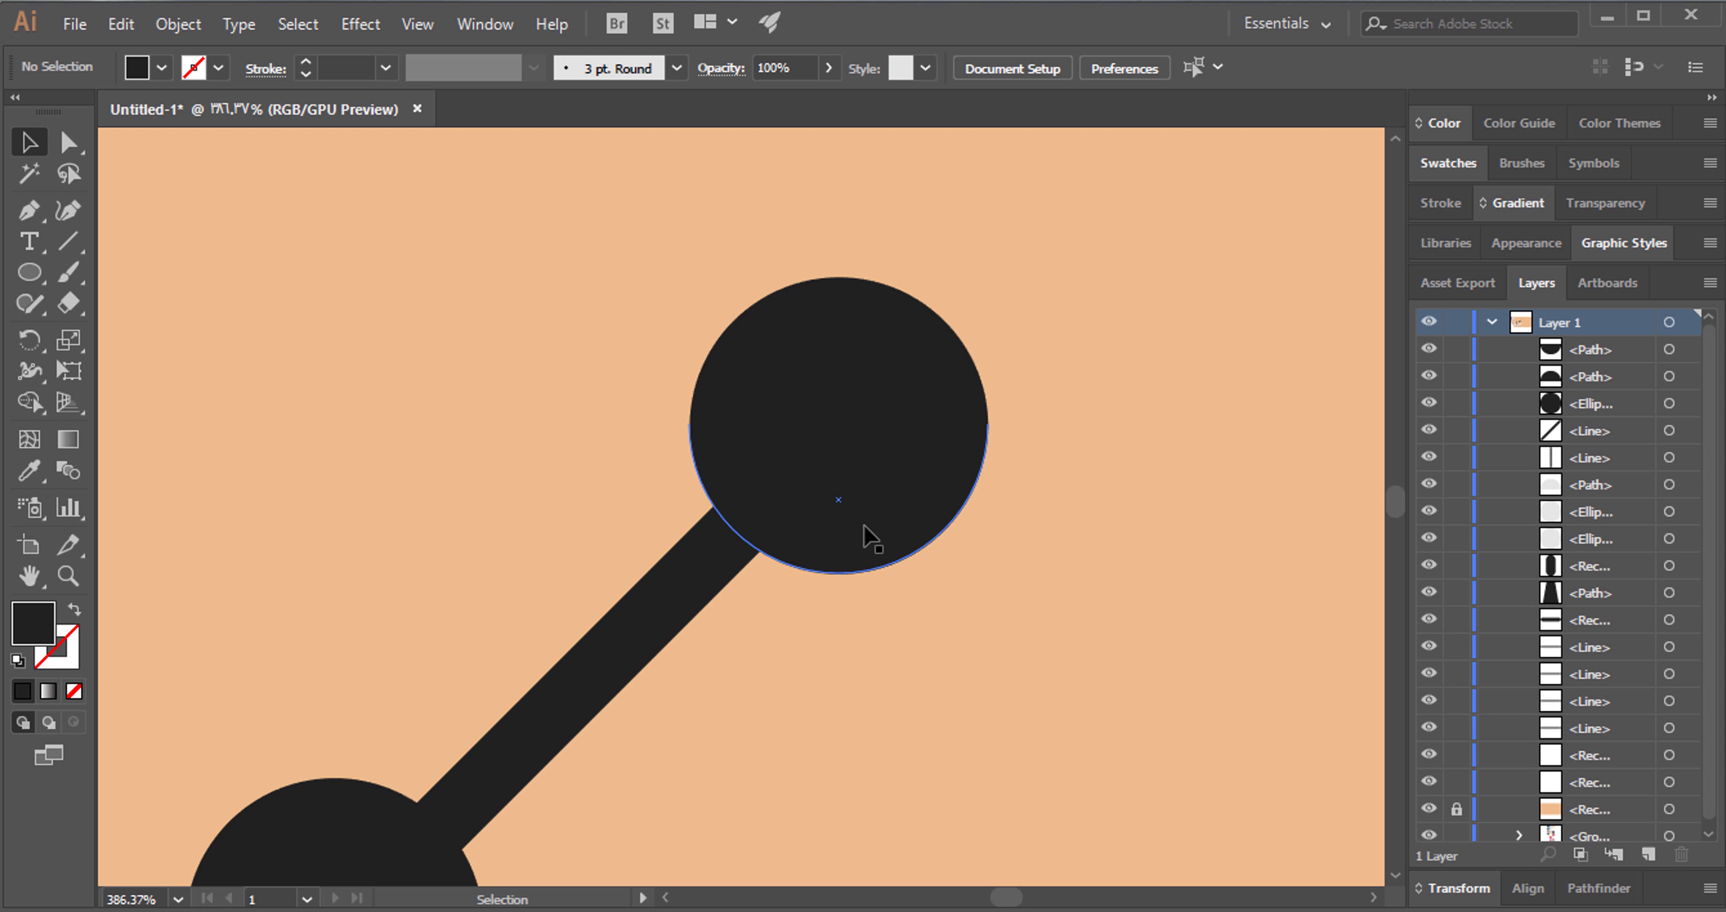
pyautogui.click(867, 533)
pyautogui.click(910, 675)
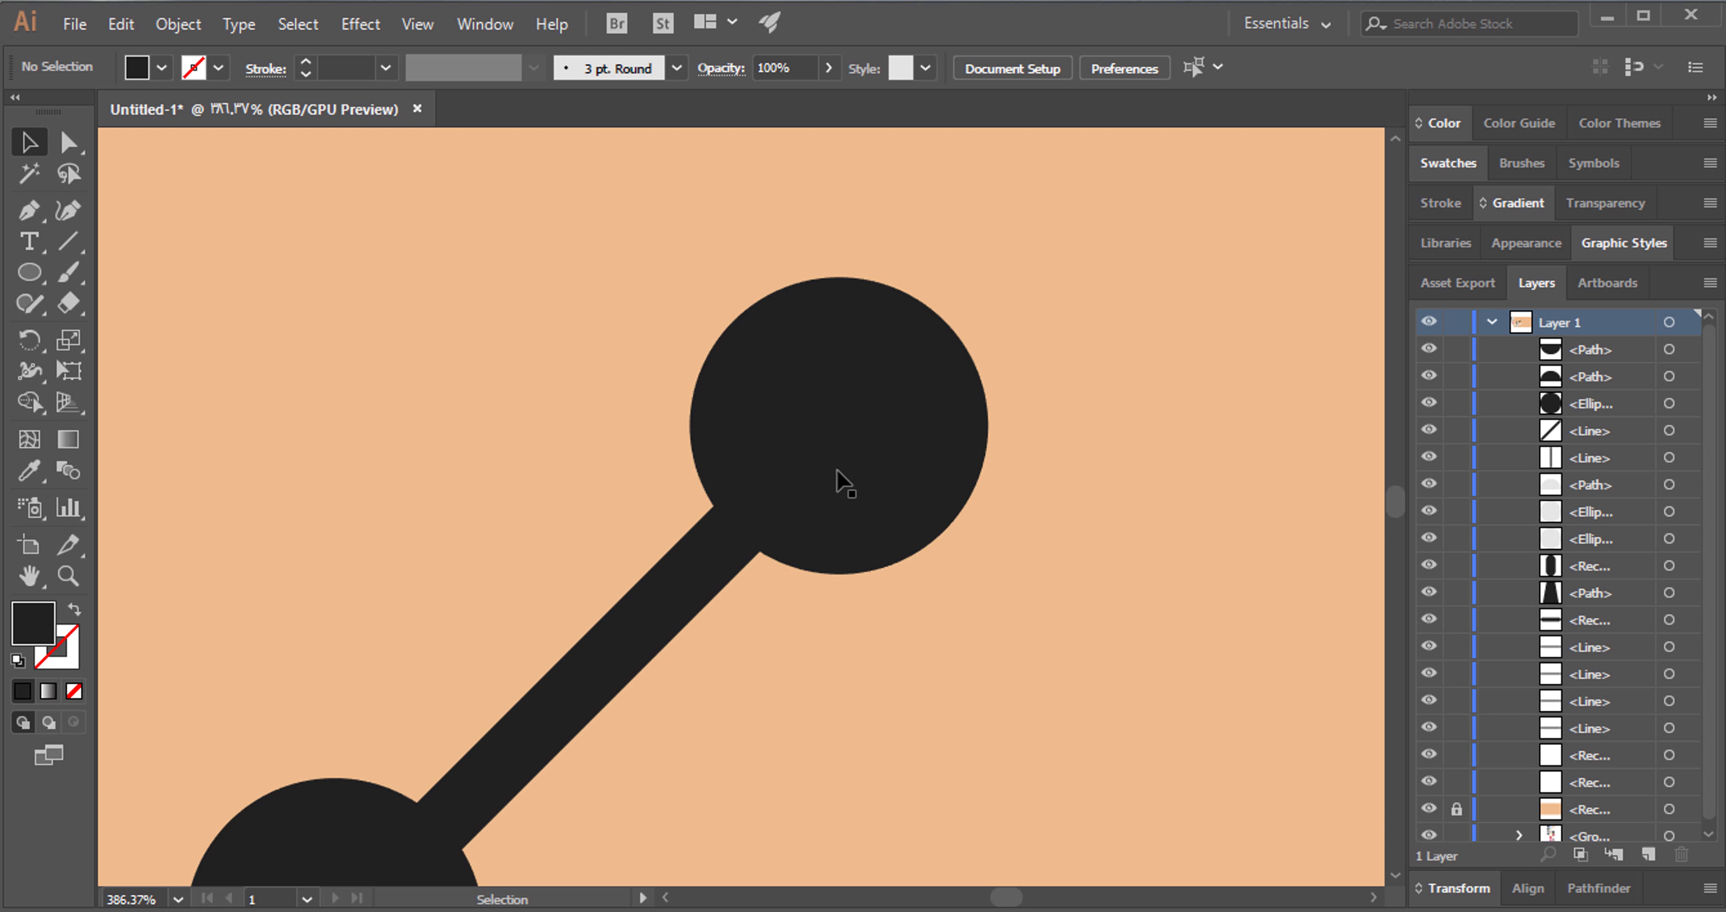
pyautogui.click(75, 563)
pyautogui.keyDown('alt'); pyautogui.click(784, 494); pyautogui.keyUp('alt')
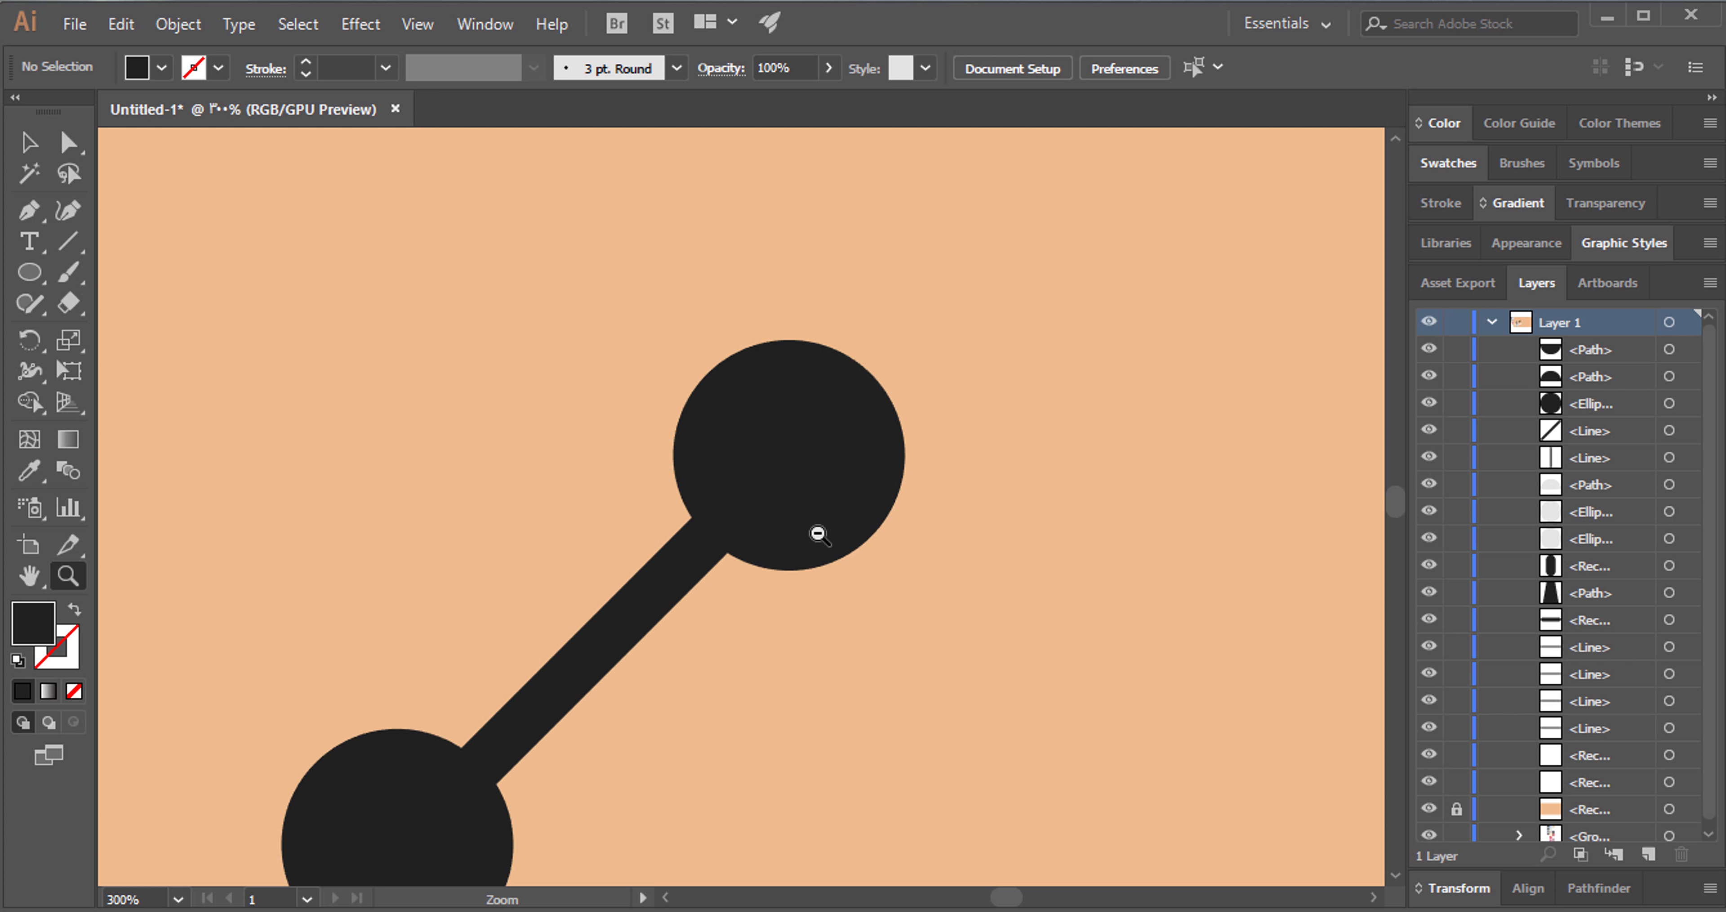
pyautogui.keyDown('alt'); pyautogui.click(814, 665); pyautogui.keyUp('alt')
pyautogui.keyDown('alt'); pyautogui.click(814, 477); pyautogui.keyUp('alt')
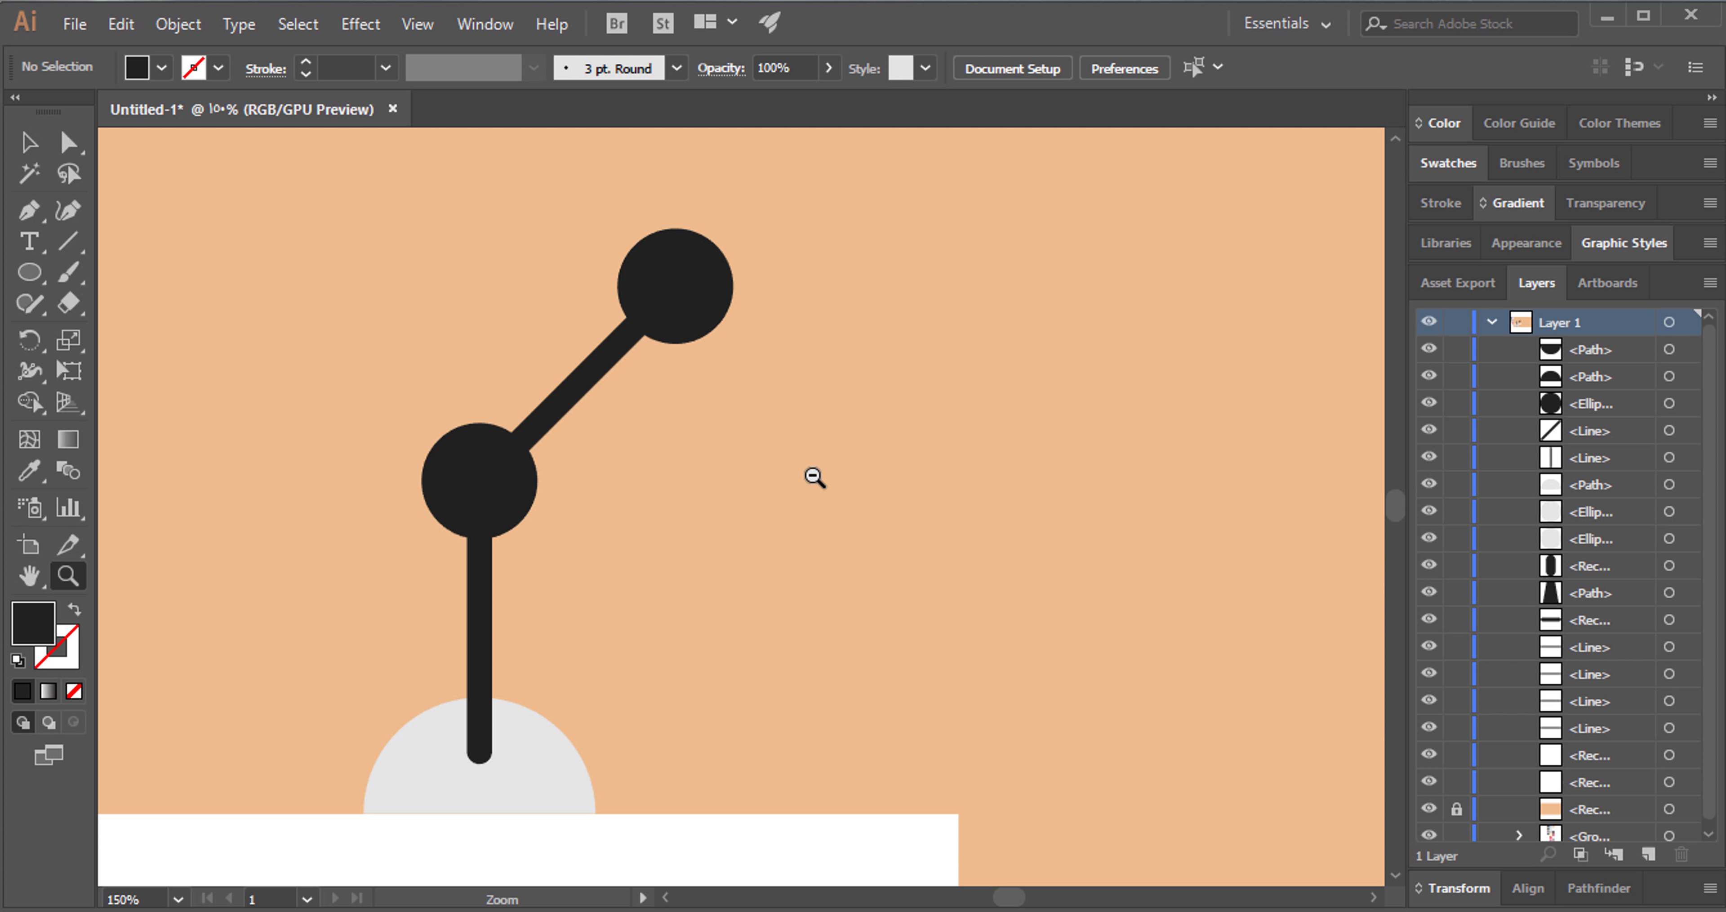
# Copy the base semicircle, then tilt it as a shade beside the top joint.
pyautogui.click(28, 143)
pyautogui.doubleClick(485, 779)
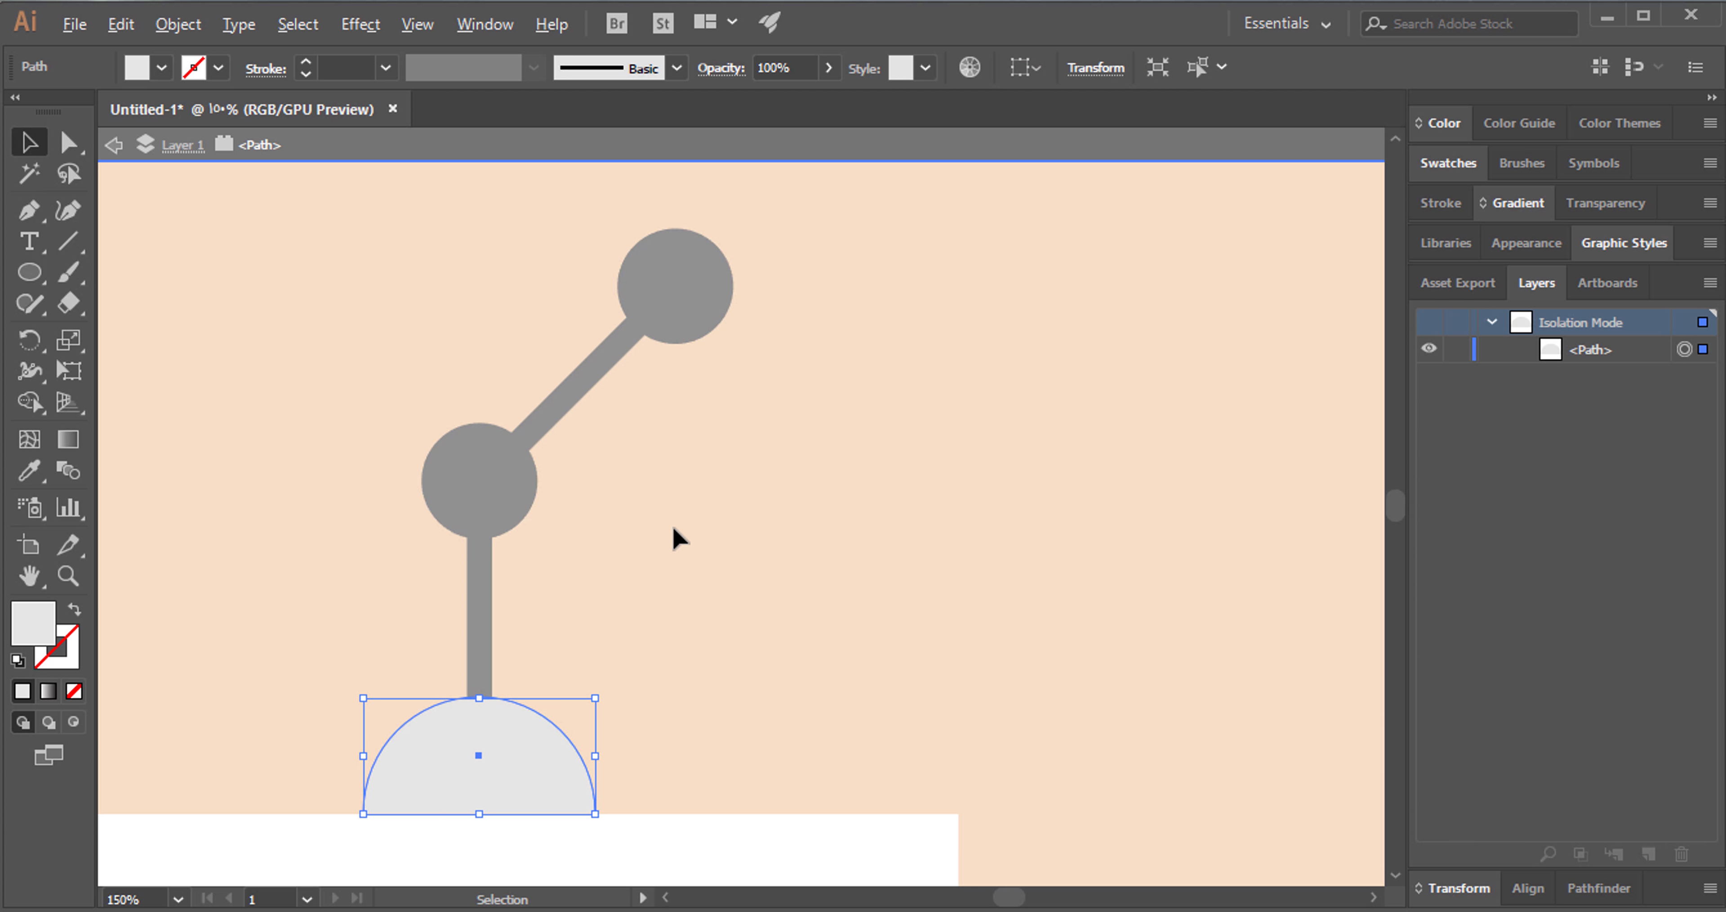
pyautogui.click(671, 525)
pyautogui.doubleClick(666, 531)
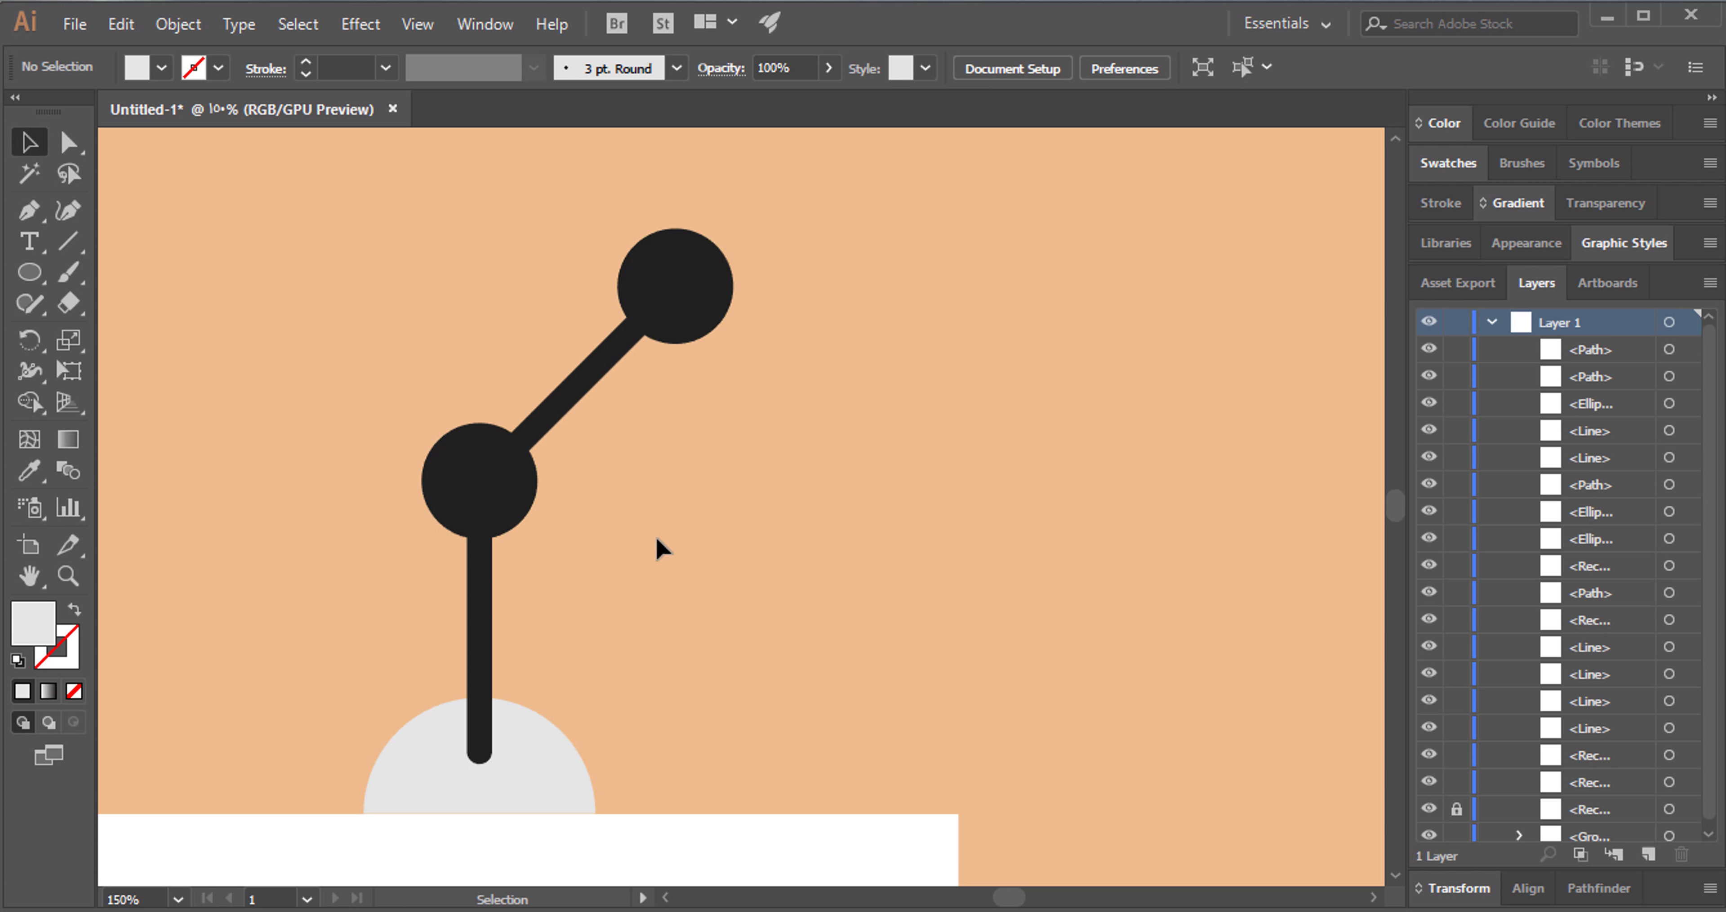
pyautogui.moveTo(546, 741)
pyautogui.mouseDown()
pyautogui.moveTo(787, 433)
pyautogui.moveTo(752, 435)
pyautogui.mouseUp()
pyautogui.moveTo(746, 433); pyautogui.dragTo(886, 355)
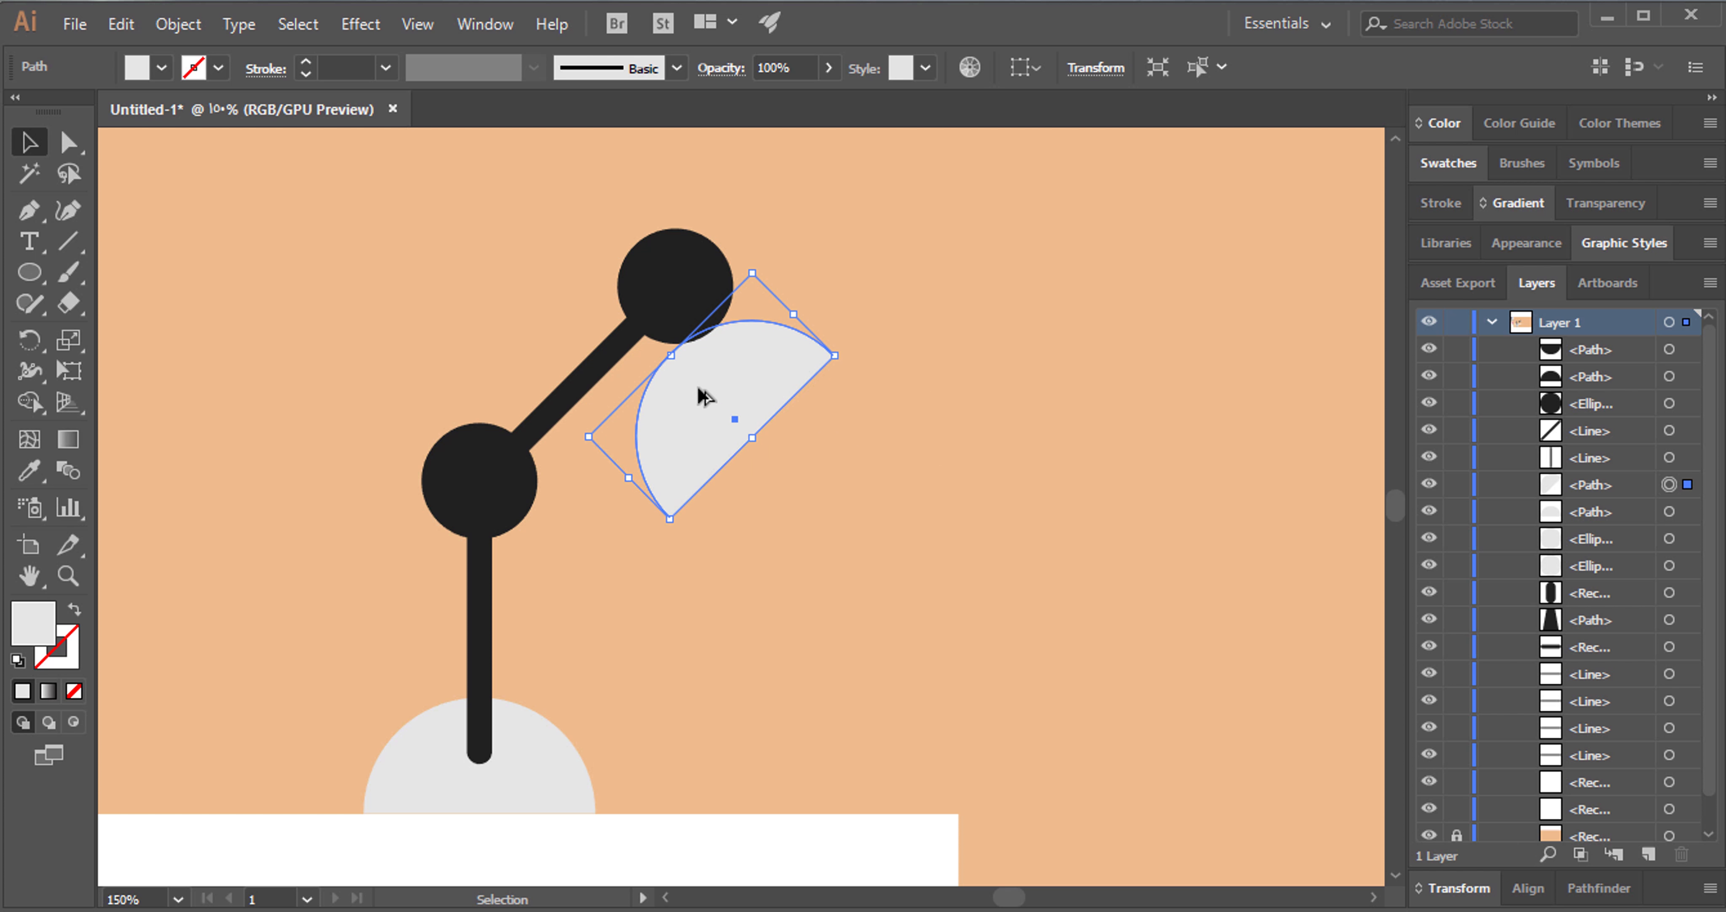
pyautogui.moveTo(713, 387); pyautogui.dragTo(771, 355)
pyautogui.click(861, 401)
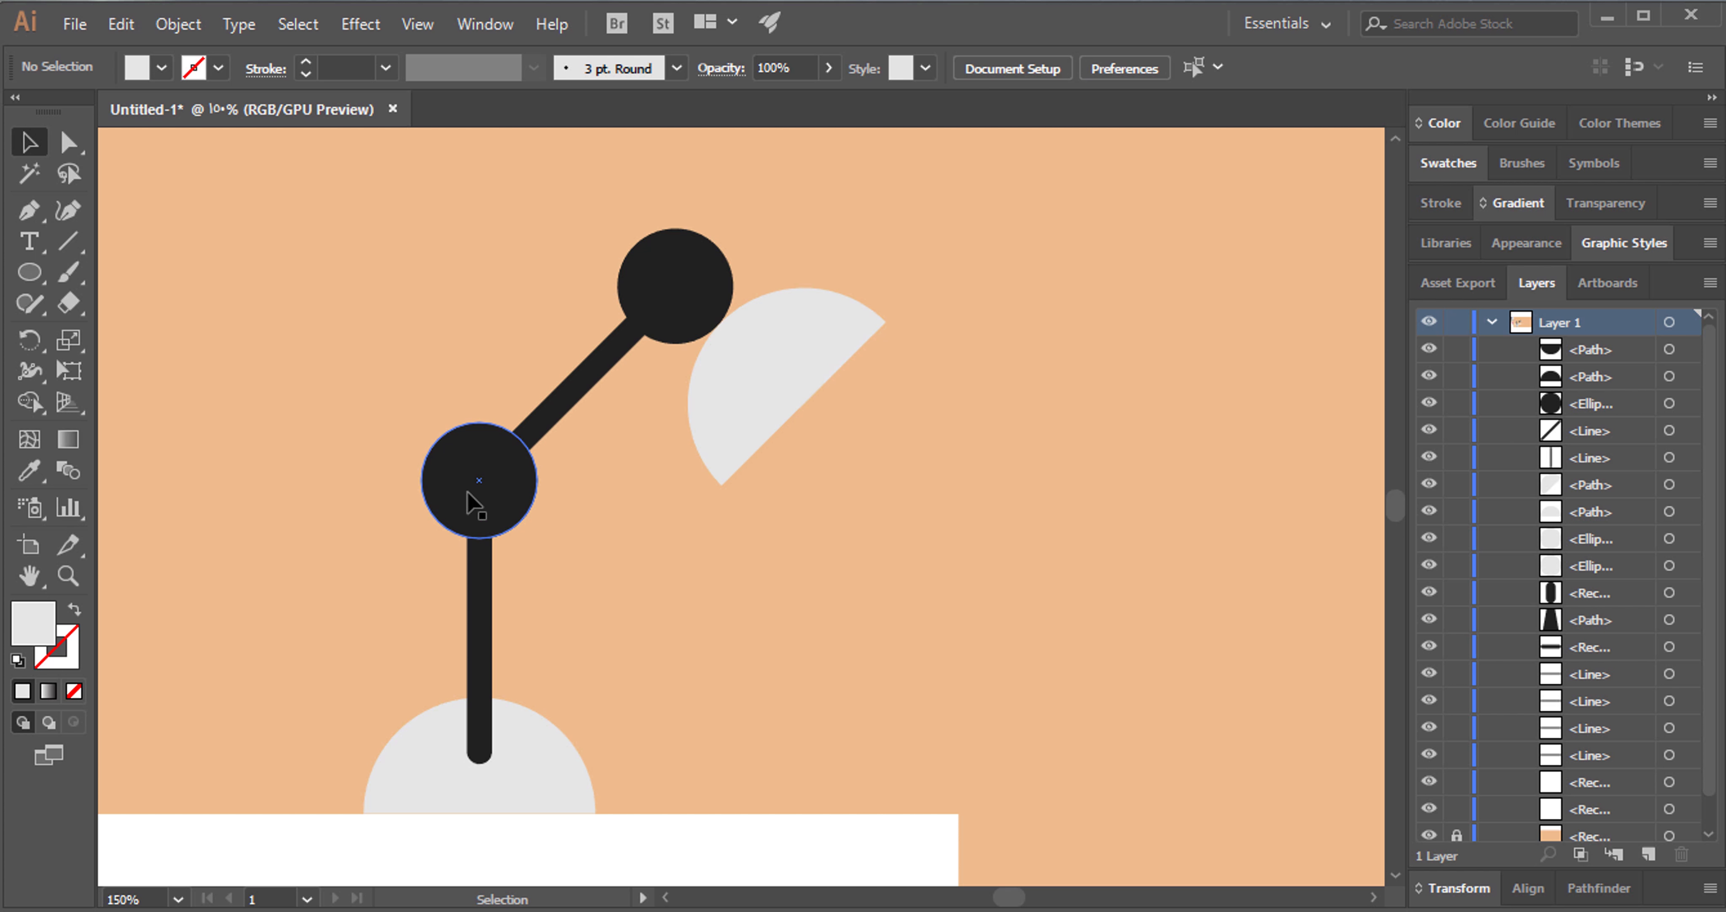
# Copy a black joint circle under the shade and reorder layers: shade in front, base over the stem.
pyautogui.moveTo(469, 496)
pyautogui.mouseDown()
pyautogui.moveTo(817, 419)
pyautogui.moveTo(795, 406)
pyautogui.mouseUp()
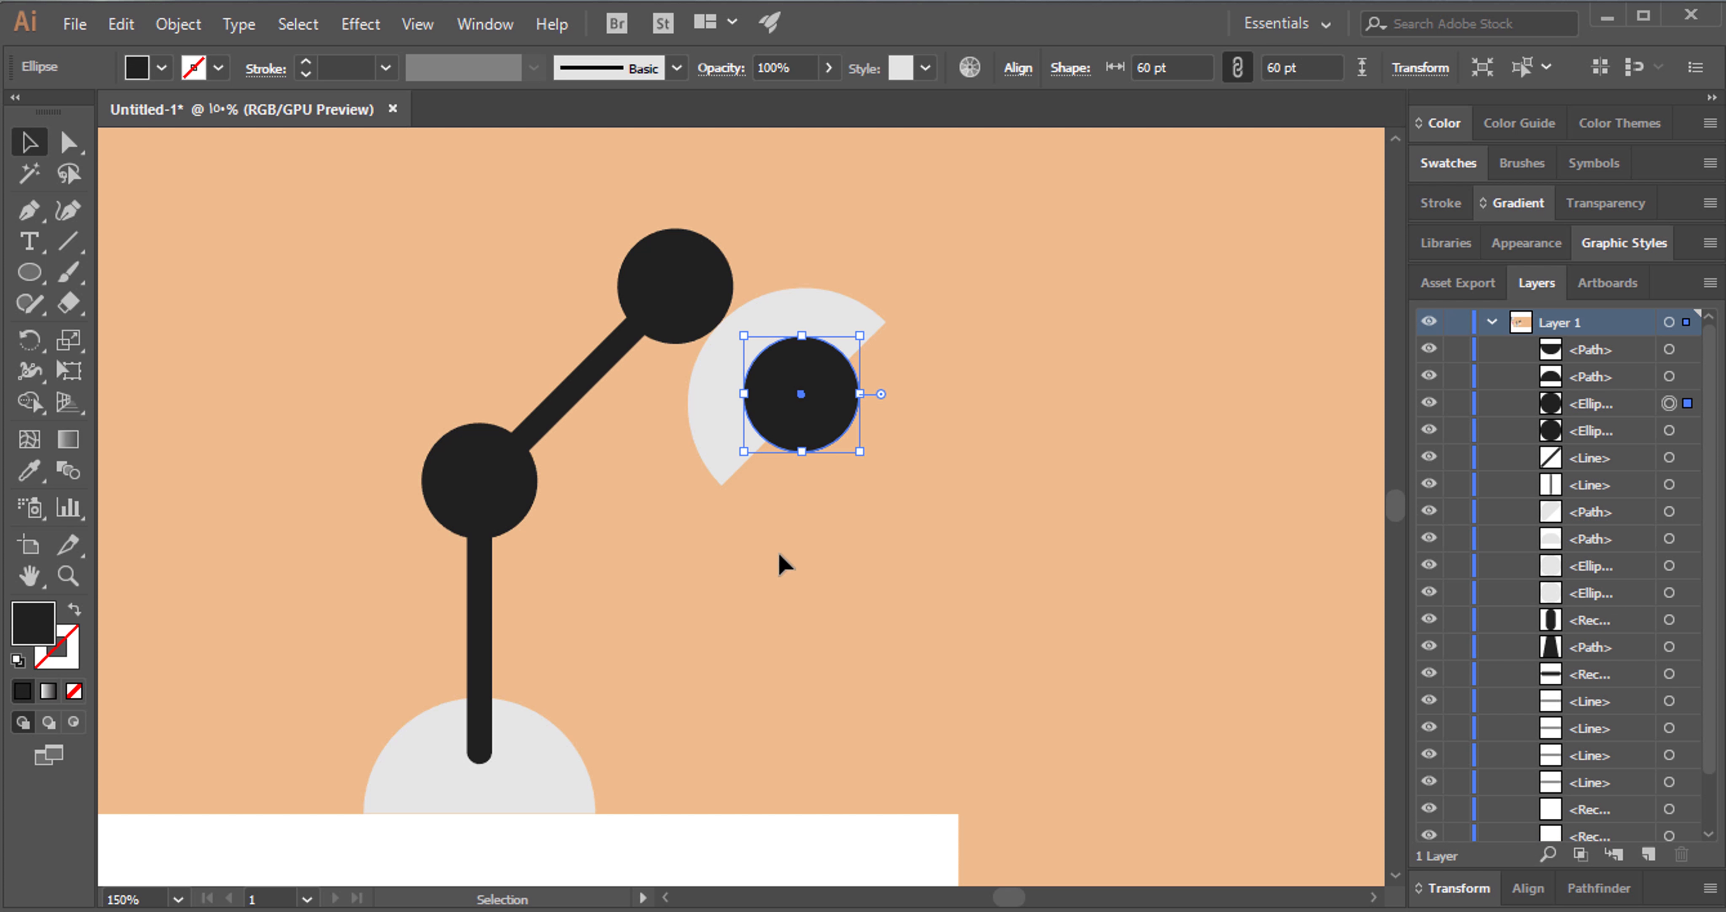
pyautogui.click(778, 552)
pyautogui.click(791, 336)
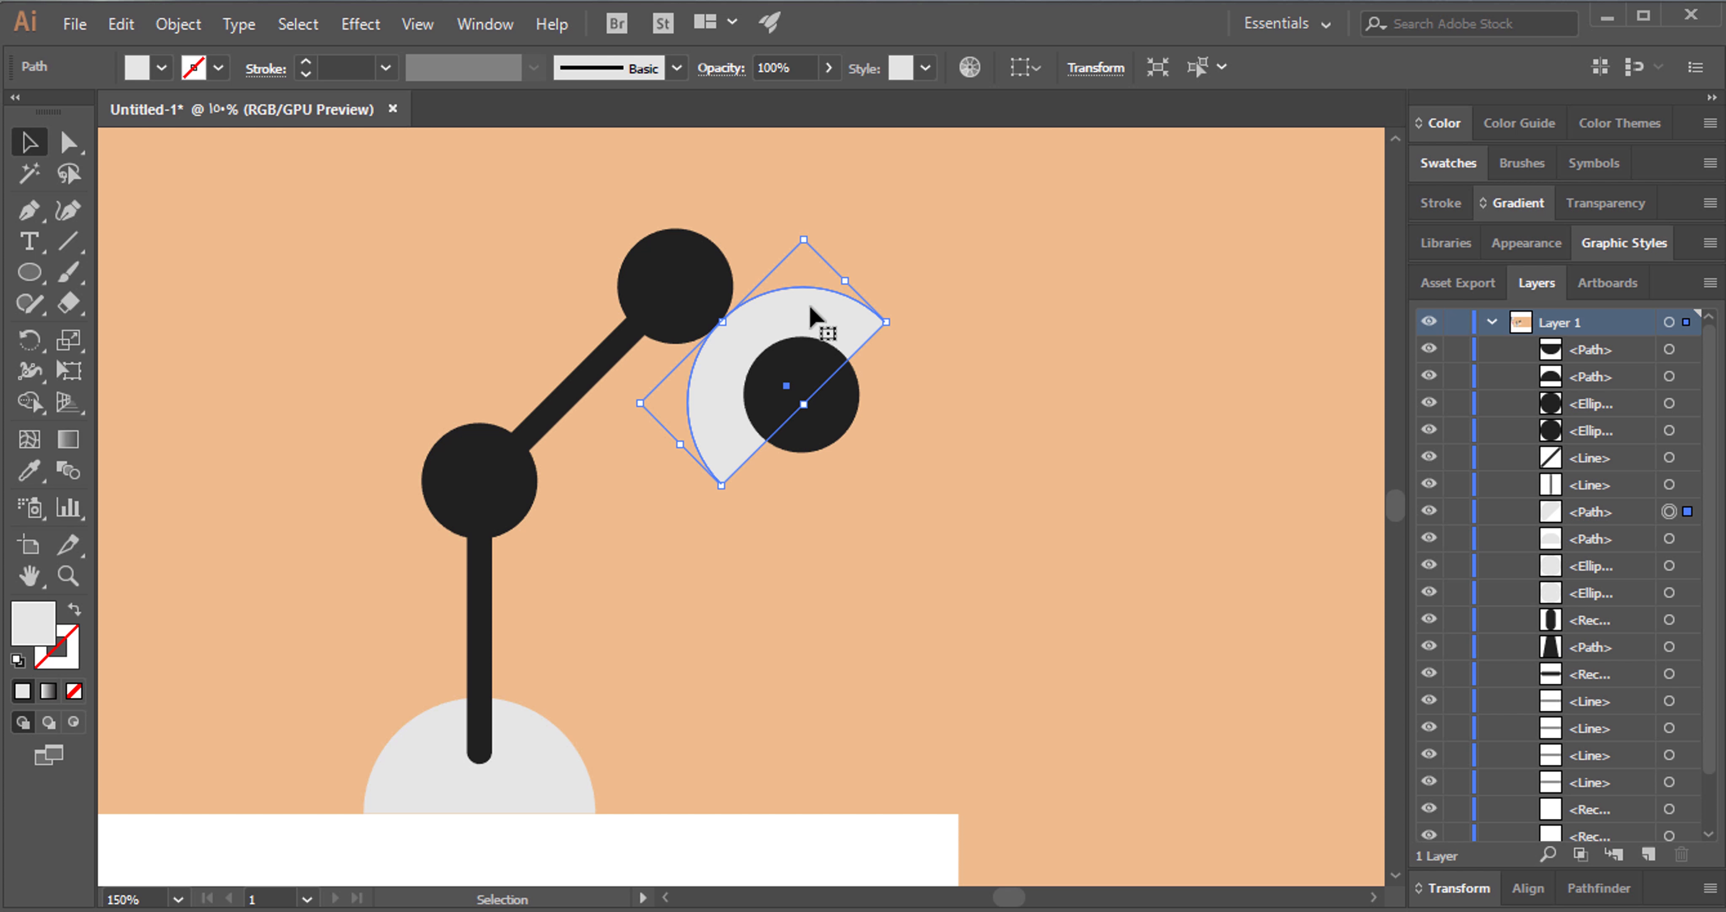
pyautogui.hotkey('ctrl', '[')
pyautogui.hotkey('ctrl', '[')
pyautogui.hotkey('ctrl', '[')
pyautogui.hotkey('ctrl', '[')
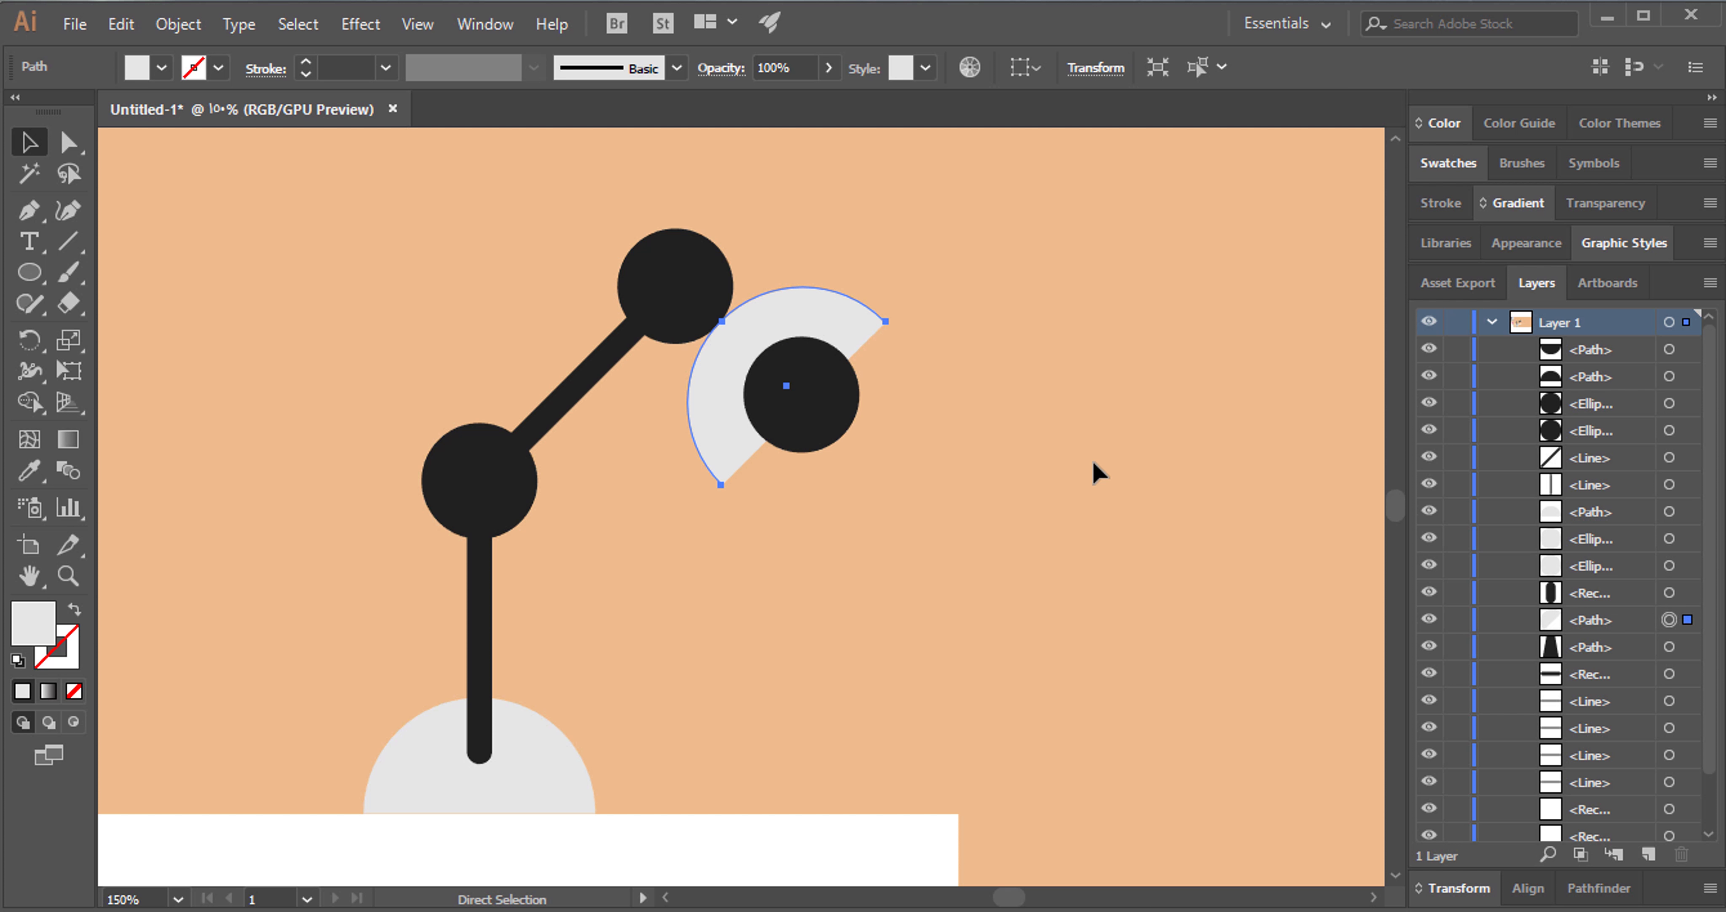
pyautogui.hotkey('ctrl', ']')
pyautogui.hotkey('ctrl', ']')
pyautogui.hotkey('ctrl', ']')
pyautogui.hotkey('ctrl', ']')
pyautogui.hotkey('ctrl', ']')
pyautogui.hotkey('ctrl', ']')
pyautogui.hotkey('ctrl', ']')
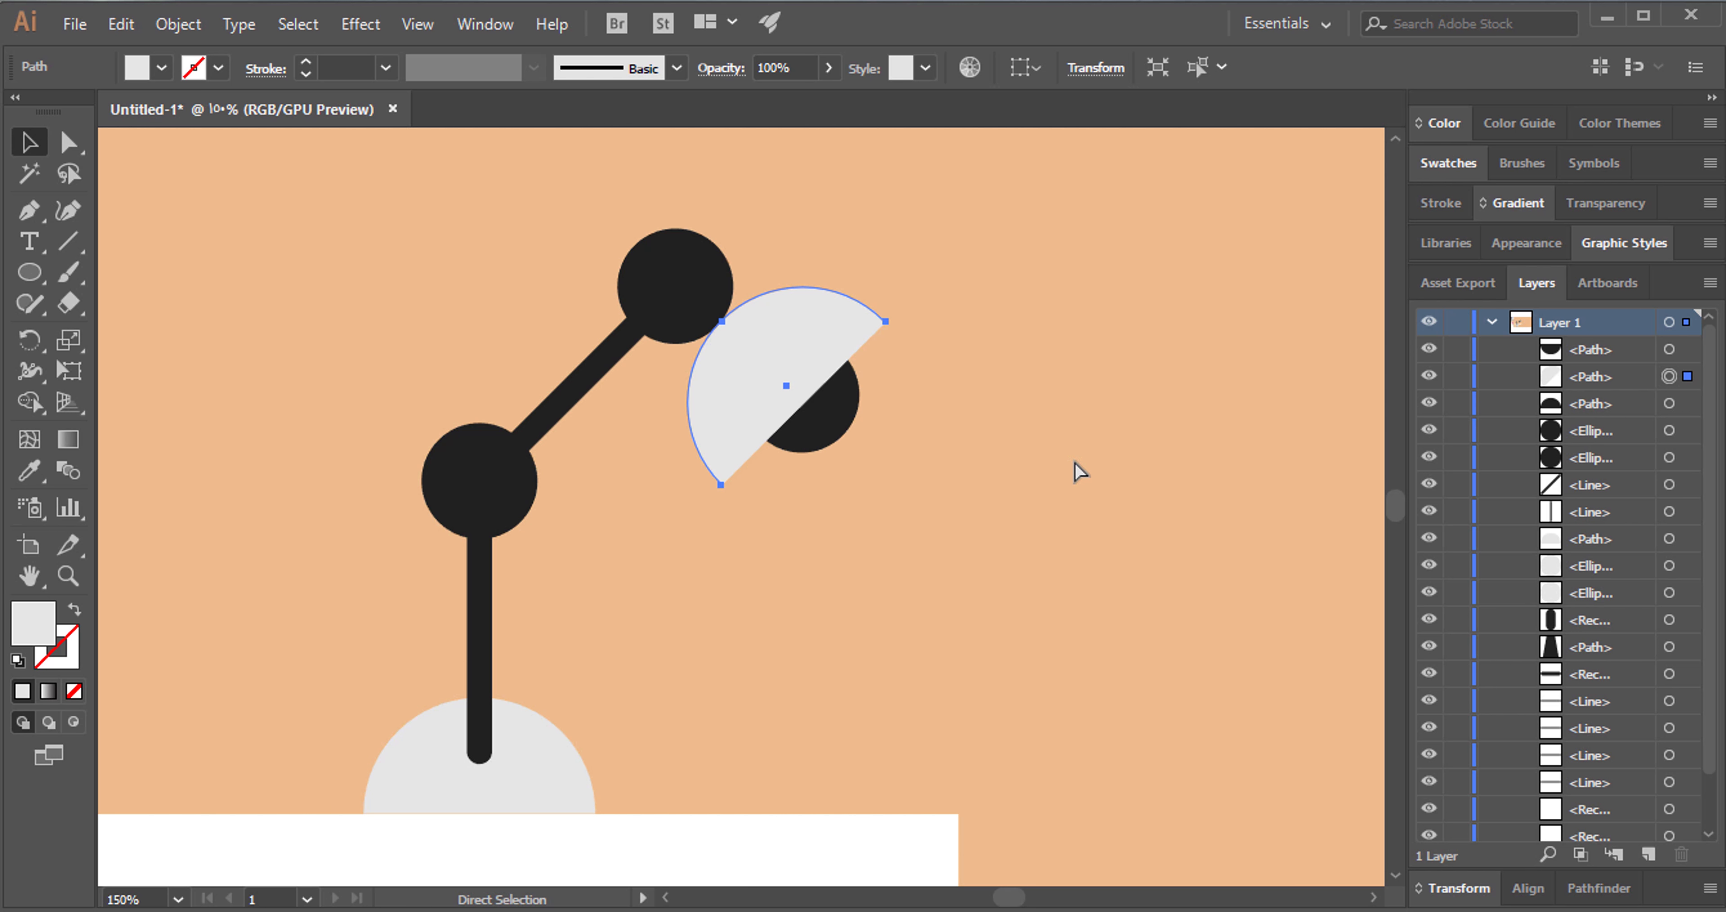
pyautogui.click(991, 488)
pyautogui.click(510, 774)
pyautogui.hotkey('ctrl', ']')
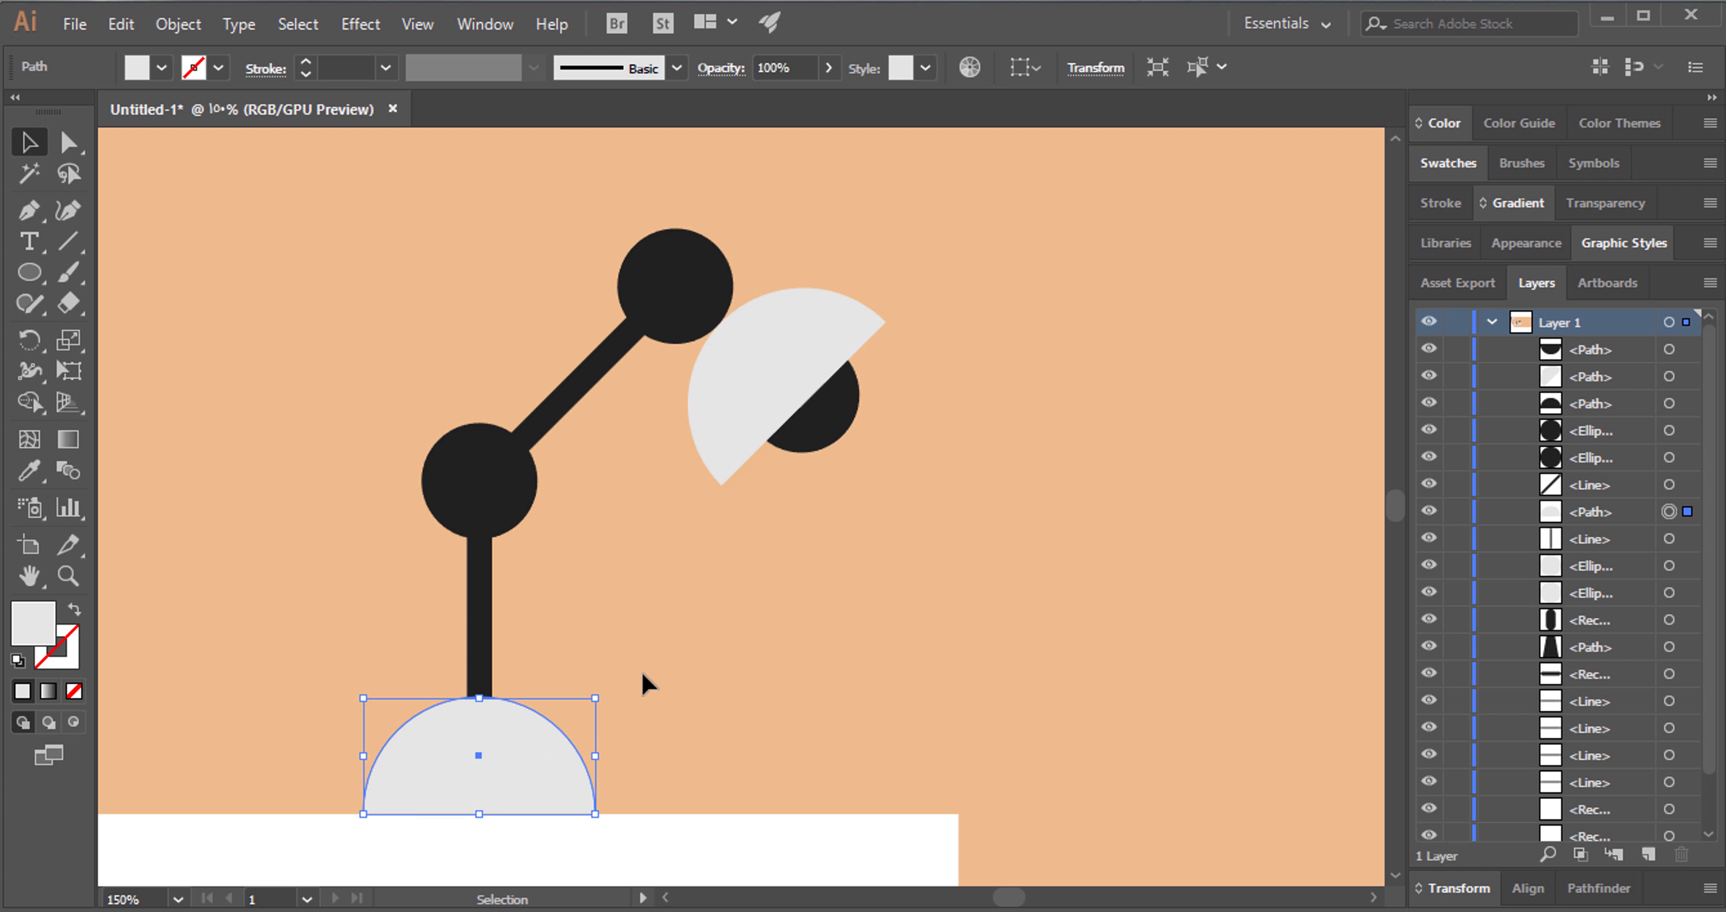
pyautogui.click(641, 671)
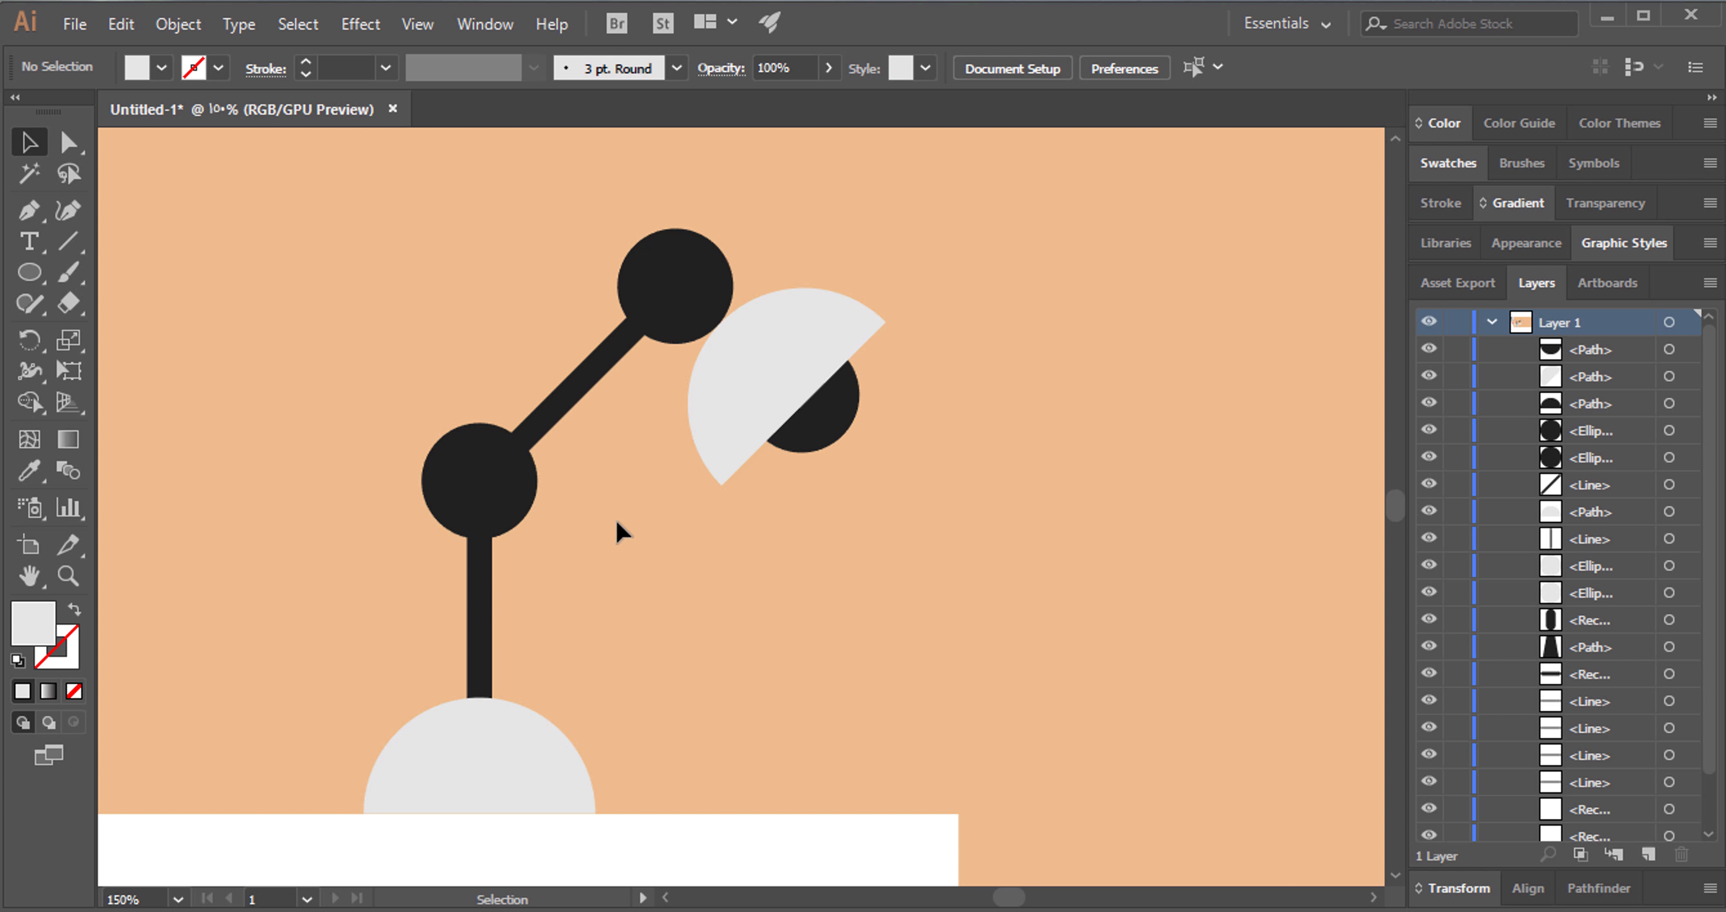
# Zoom out and colour the lampshade with the dark red swatch.
pyautogui.click(67, 574)
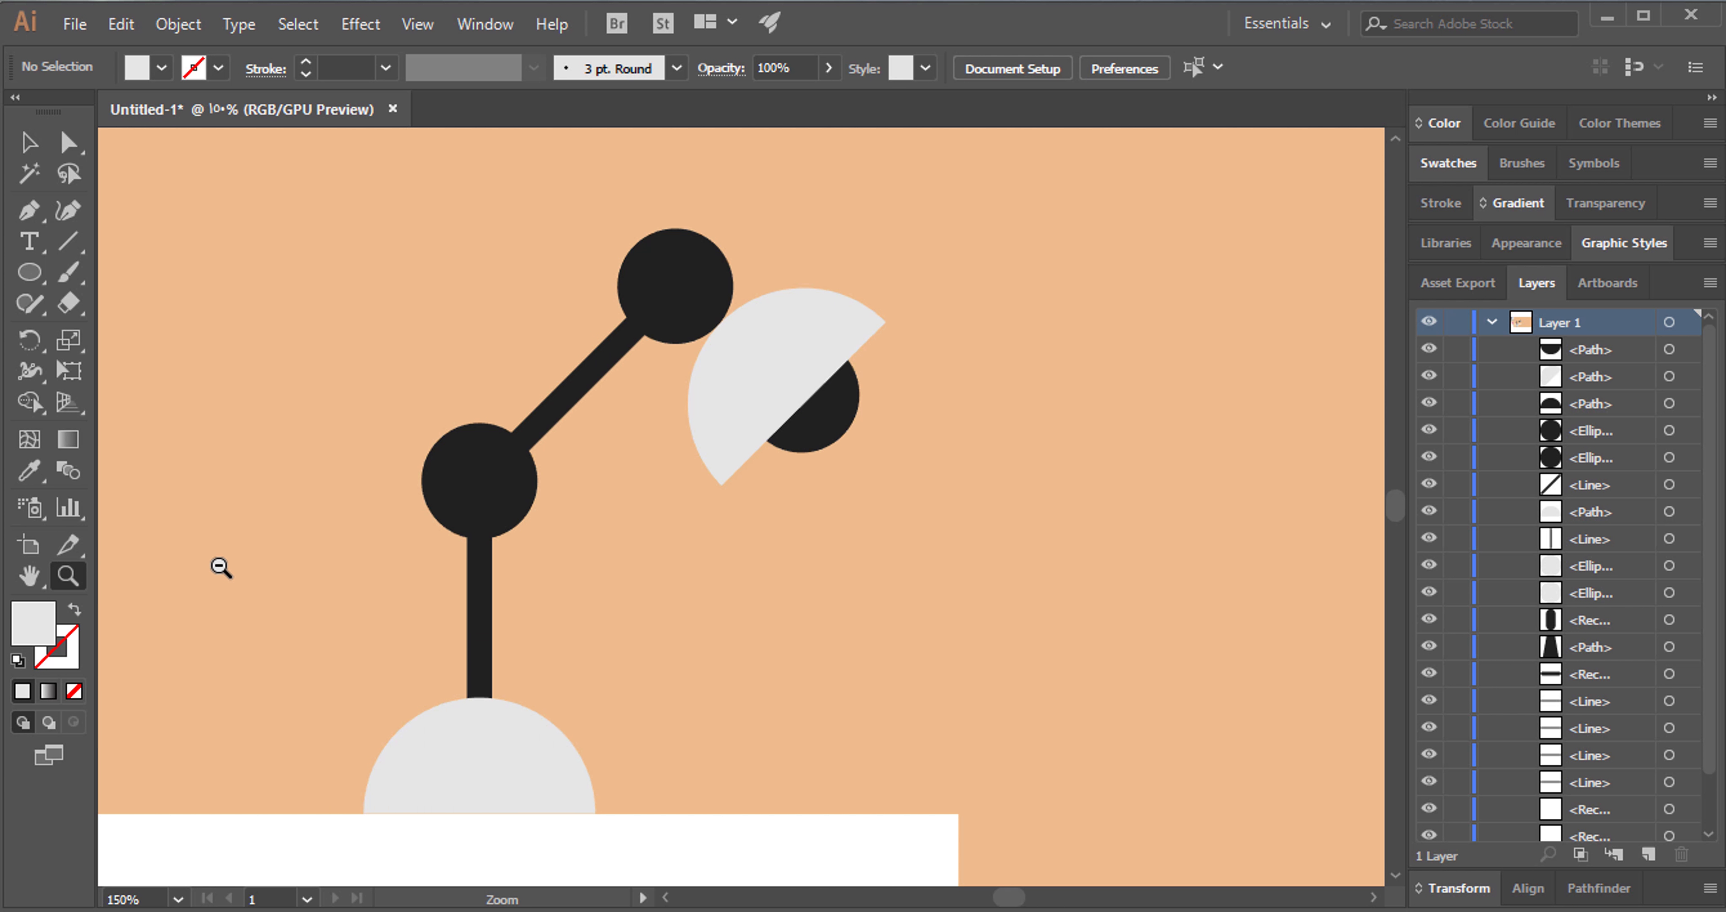
pyautogui.keyDown('alt'); pyautogui.click(219, 565); pyautogui.keyUp('alt')
pyautogui.keyDown('alt'); pyautogui.click(823, 499); pyautogui.keyUp('alt')
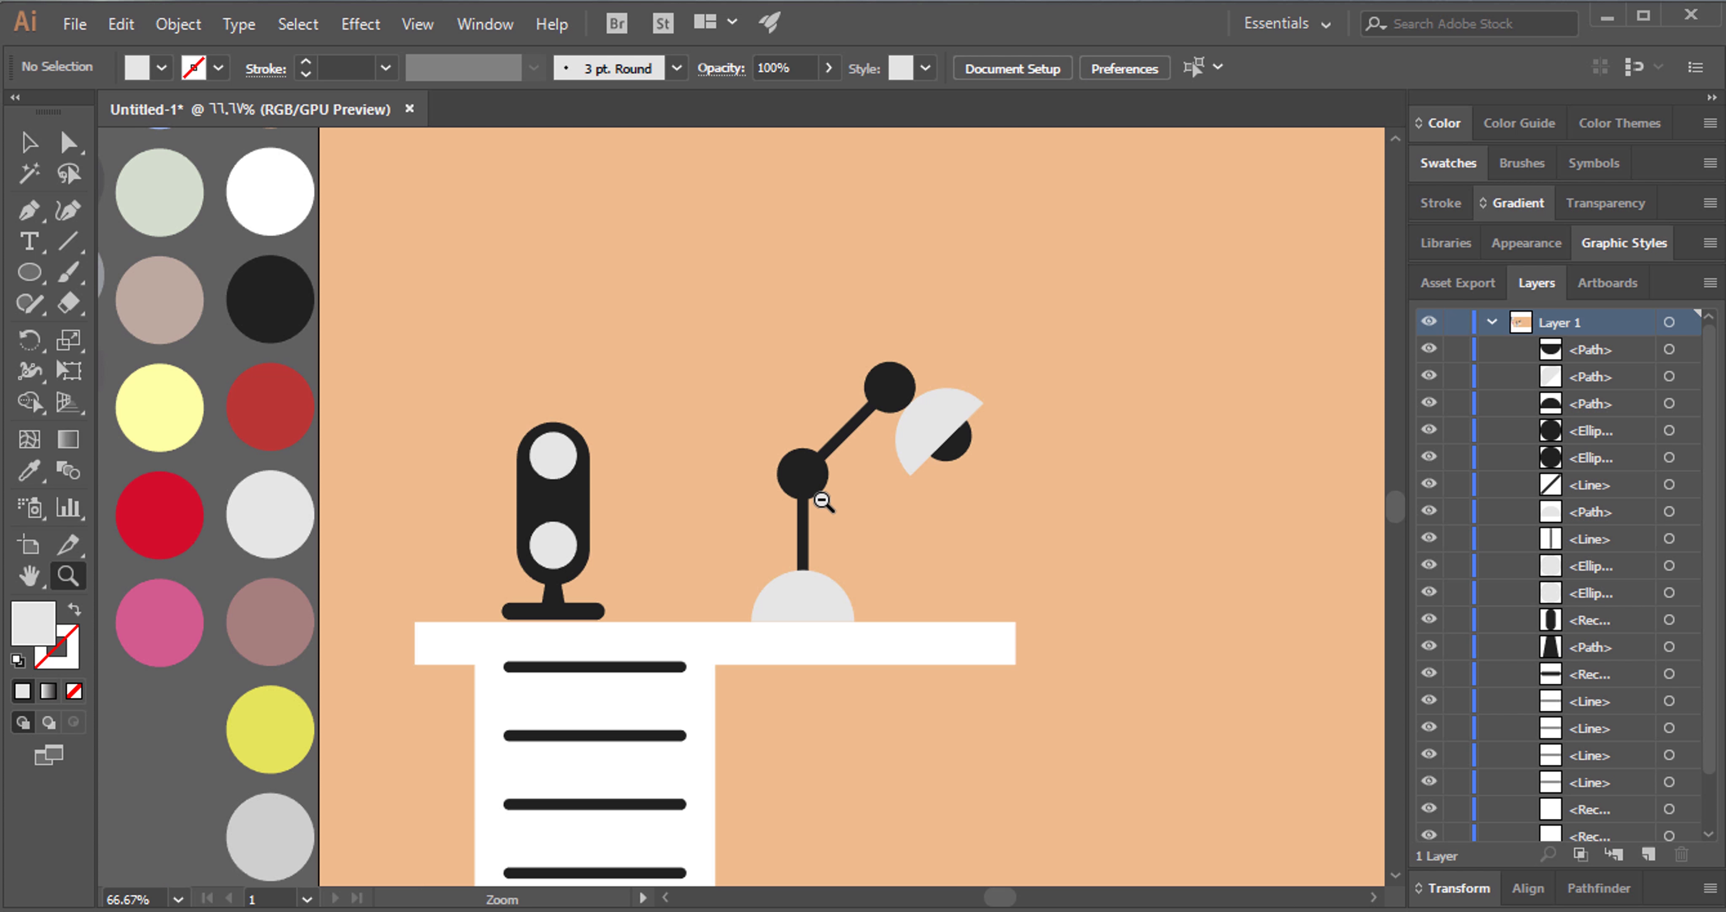
pyautogui.click(30, 142)
pyautogui.click(918, 429)
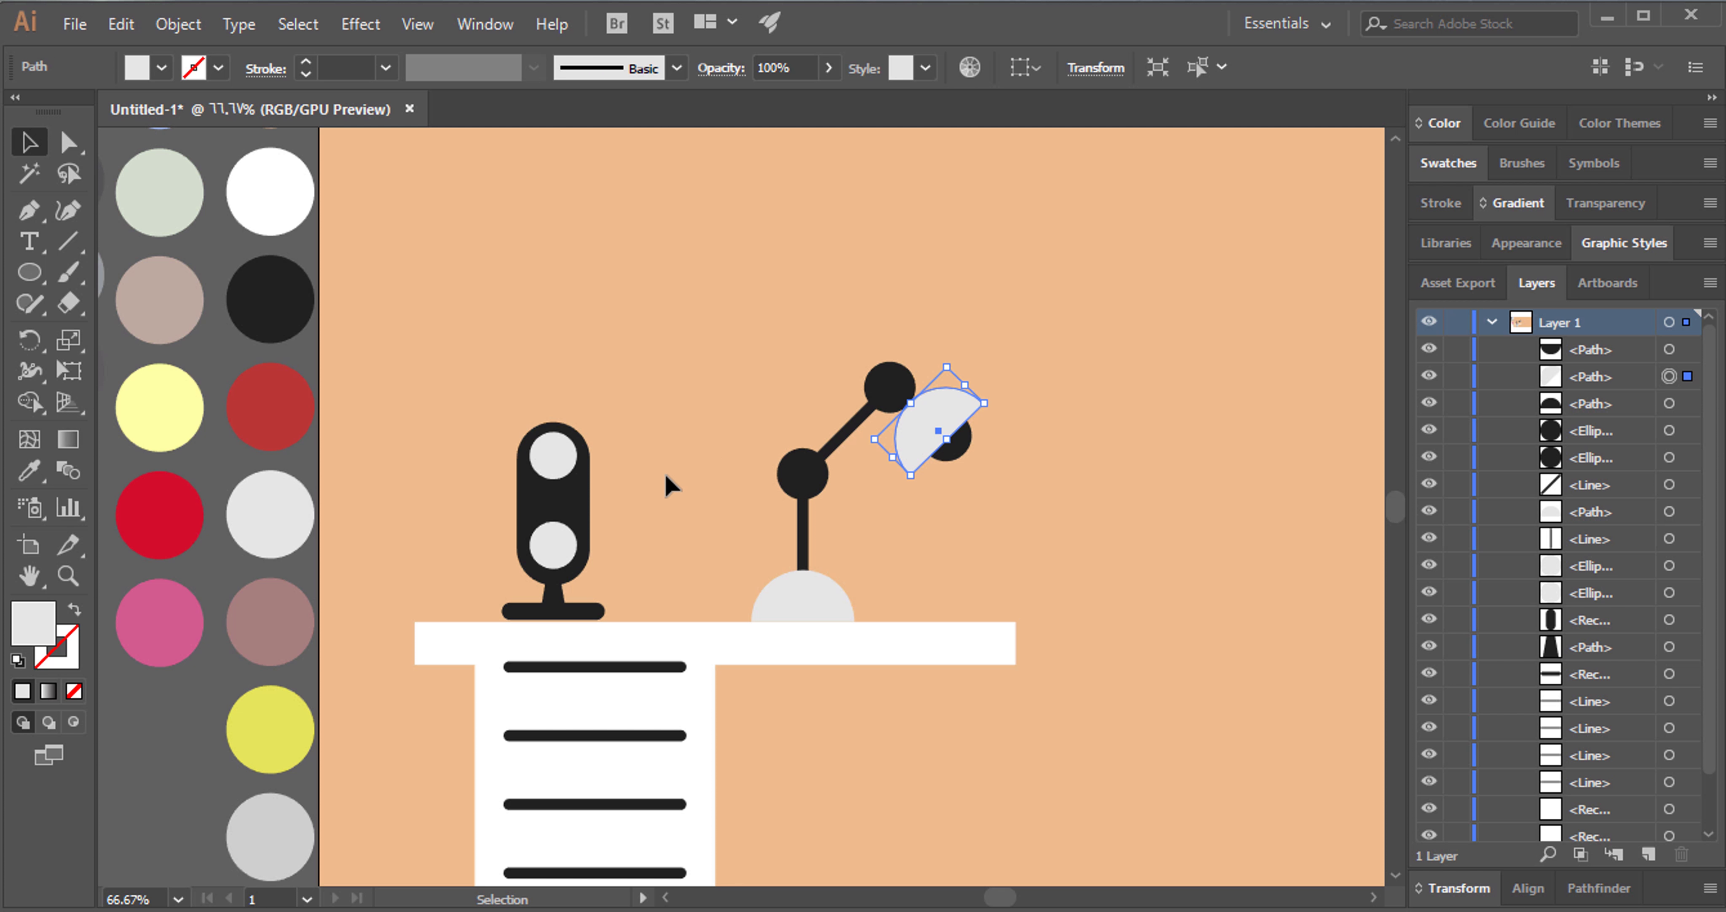
pyautogui.press('i')
pyautogui.click(288, 410)
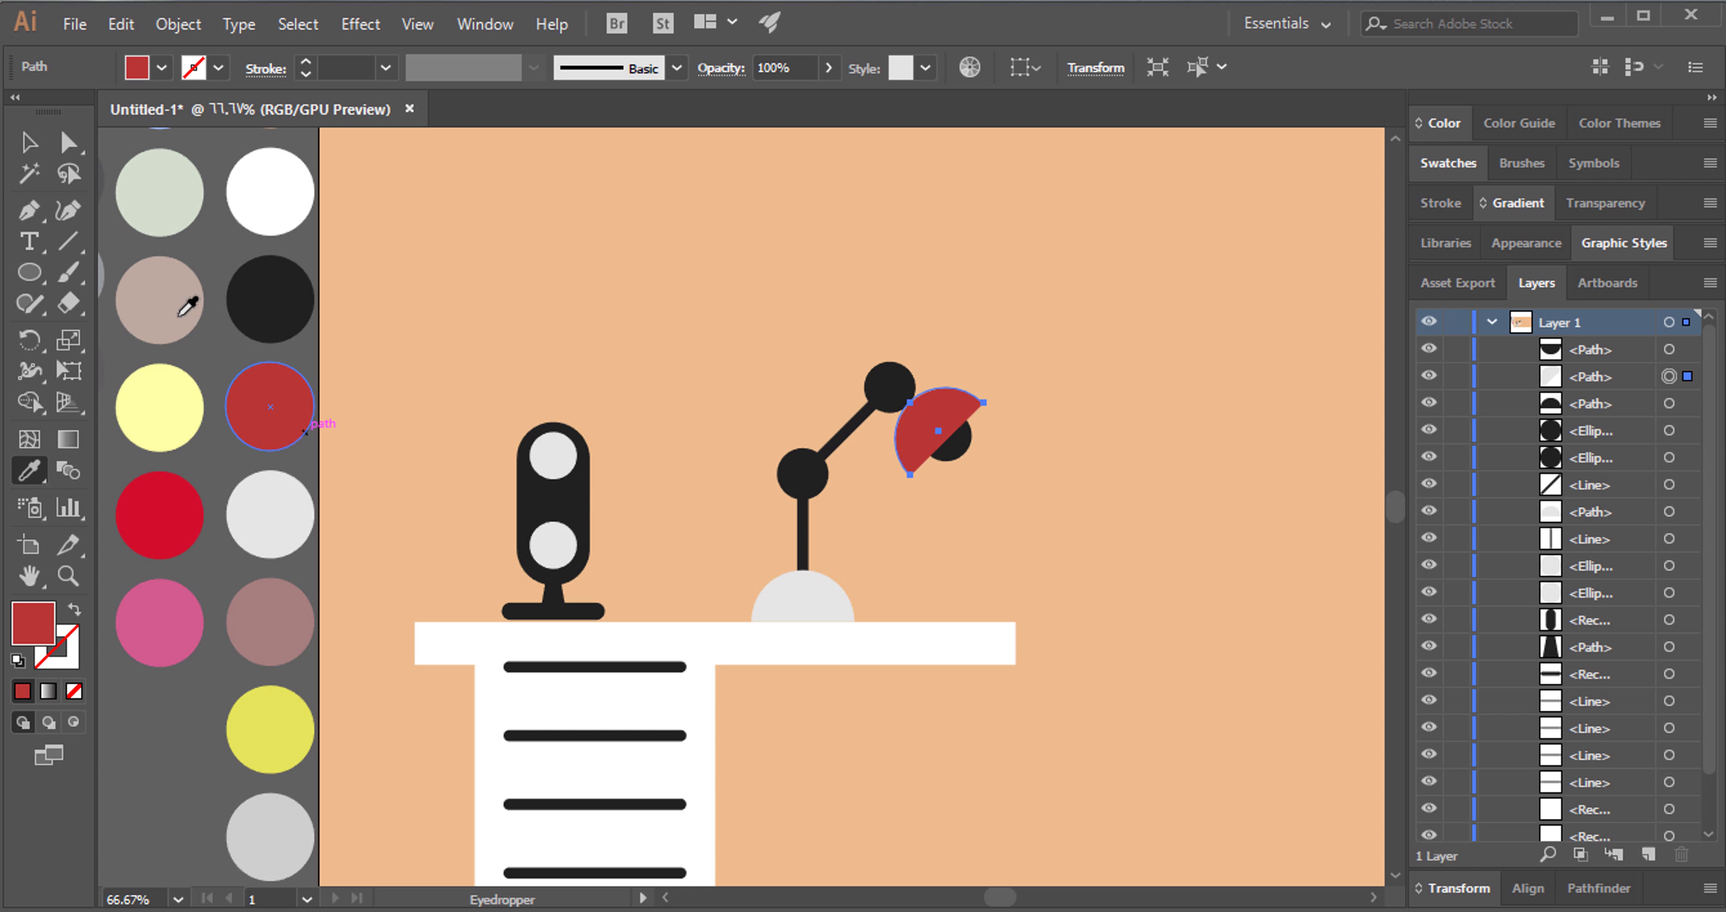
# Colour the lamp's base semicircle the same dark red.
pyautogui.click(30, 142)
pyautogui.click(807, 600)
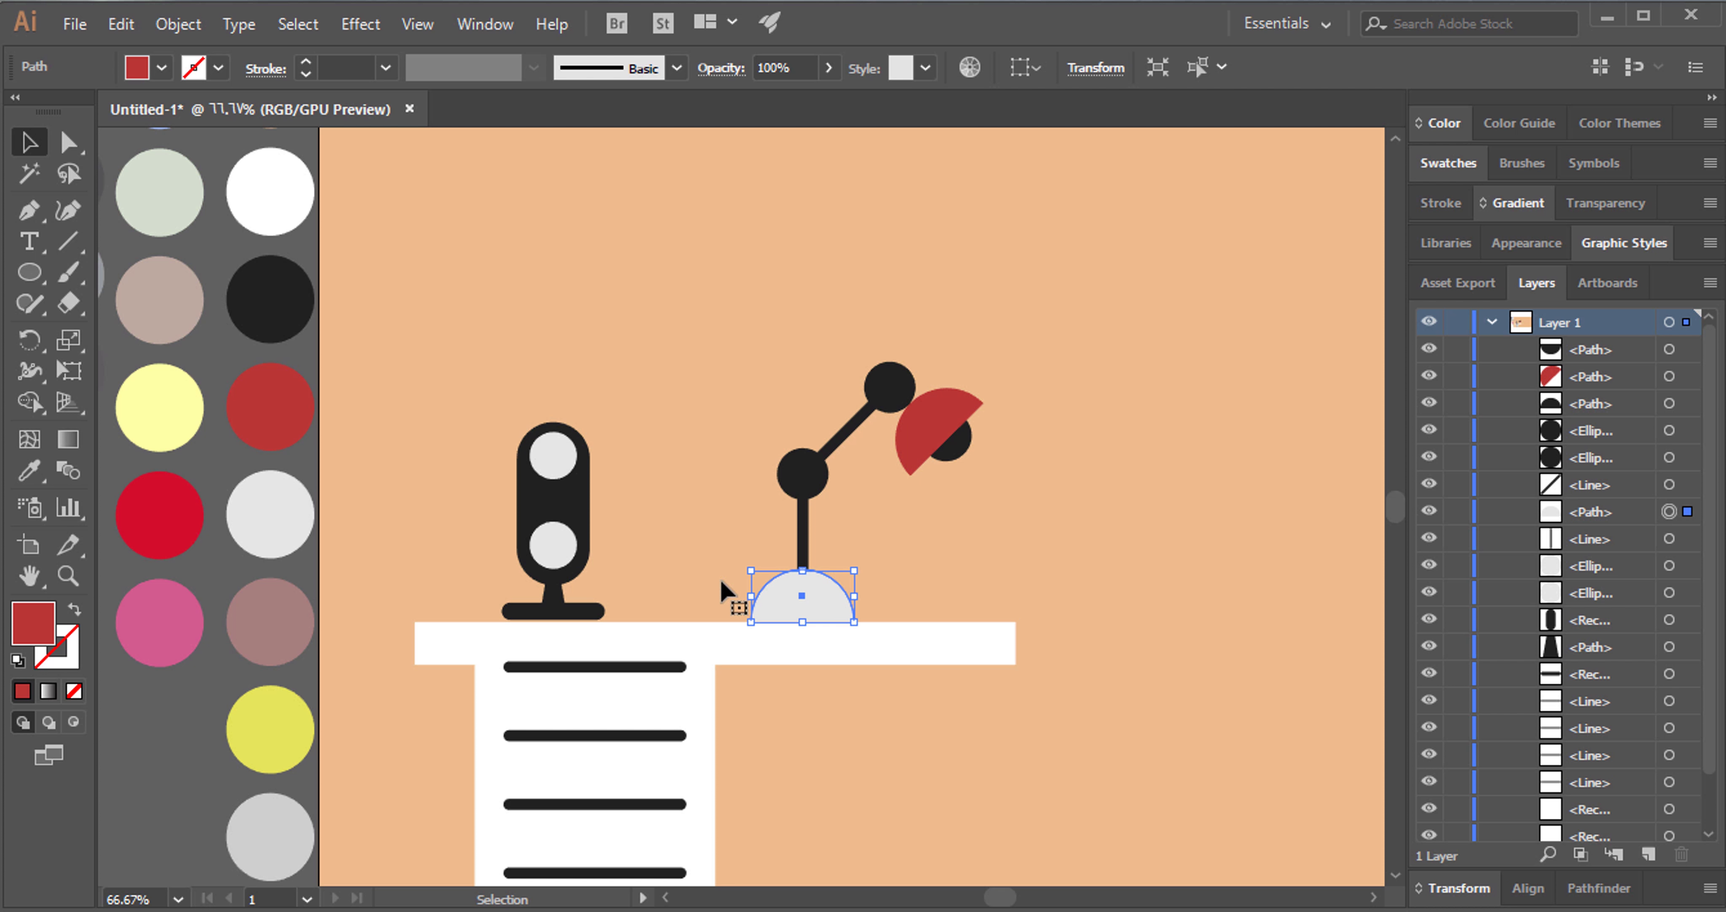
pyautogui.press('i')
pyautogui.click(309, 421)
pyautogui.click(30, 142)
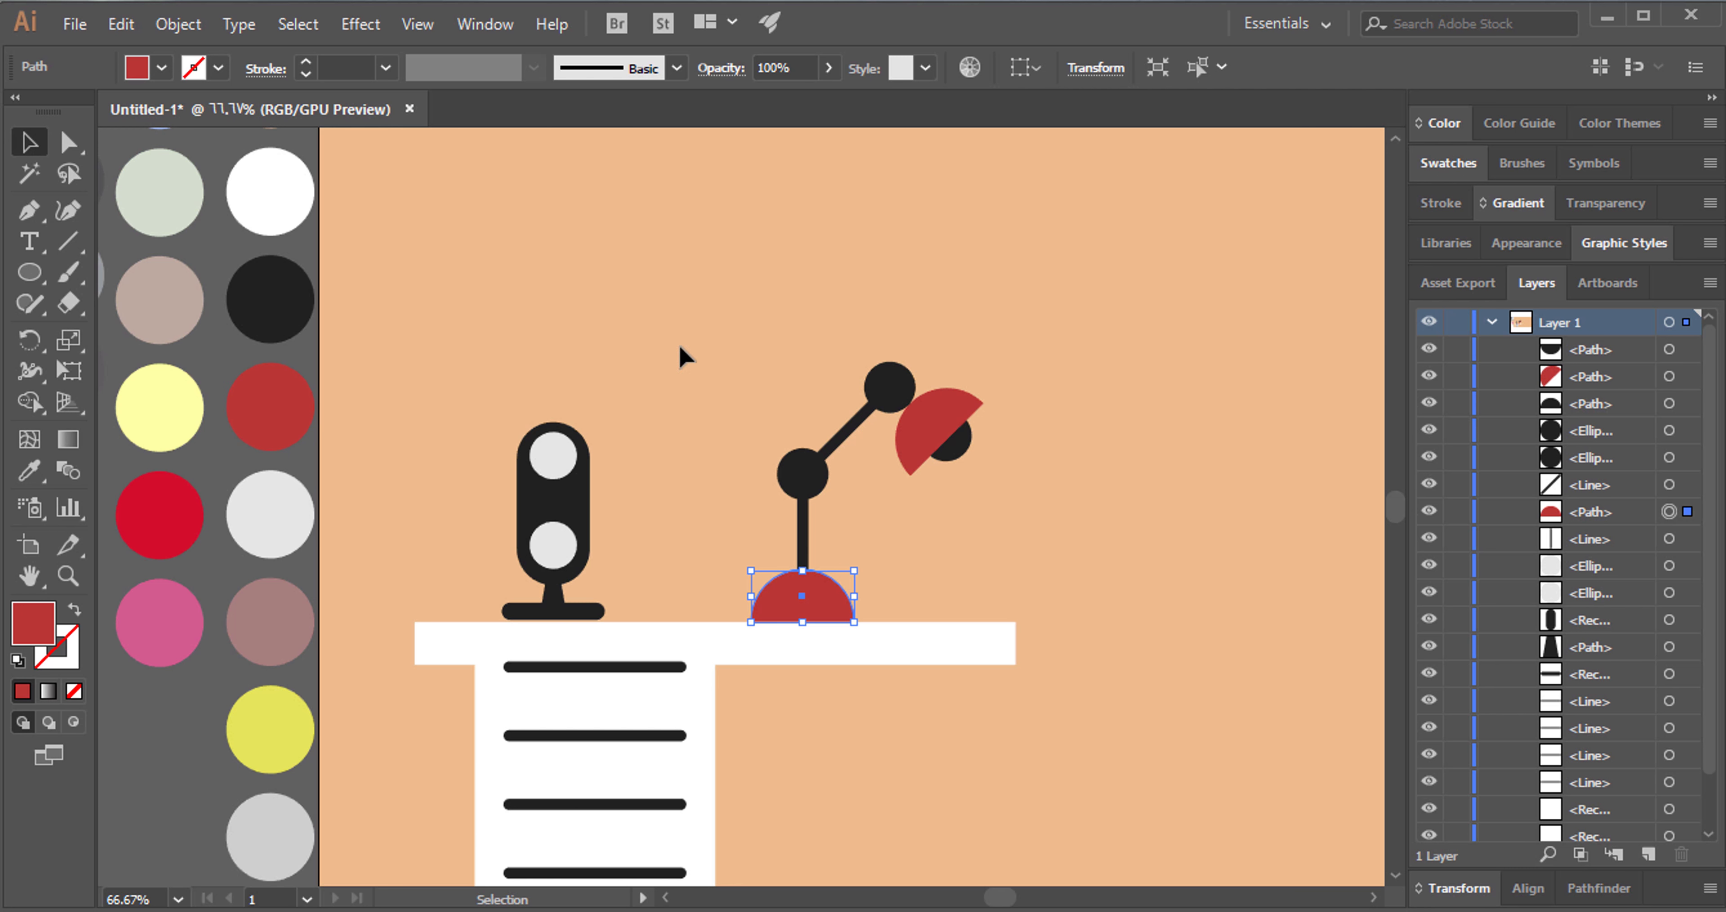
# Sample the red swatch onto the vertical stem line, redoing the first attempt.
pyautogui.click(803, 529)
pyautogui.press('i')
pyautogui.click(288, 409)
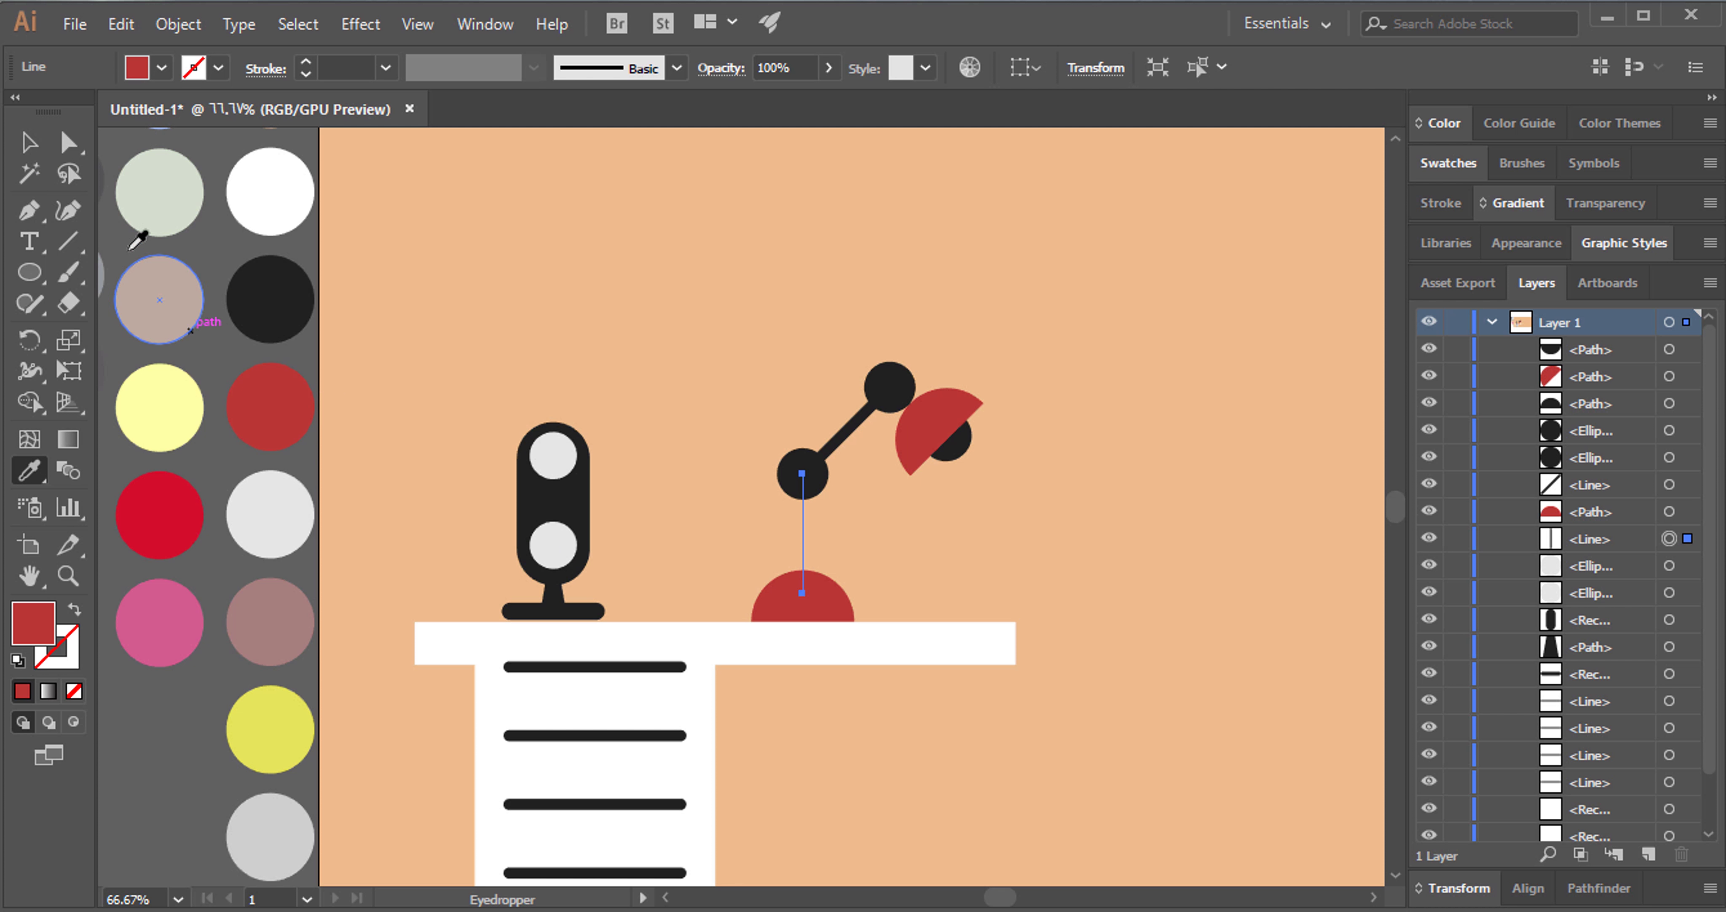
pyautogui.click(31, 149)
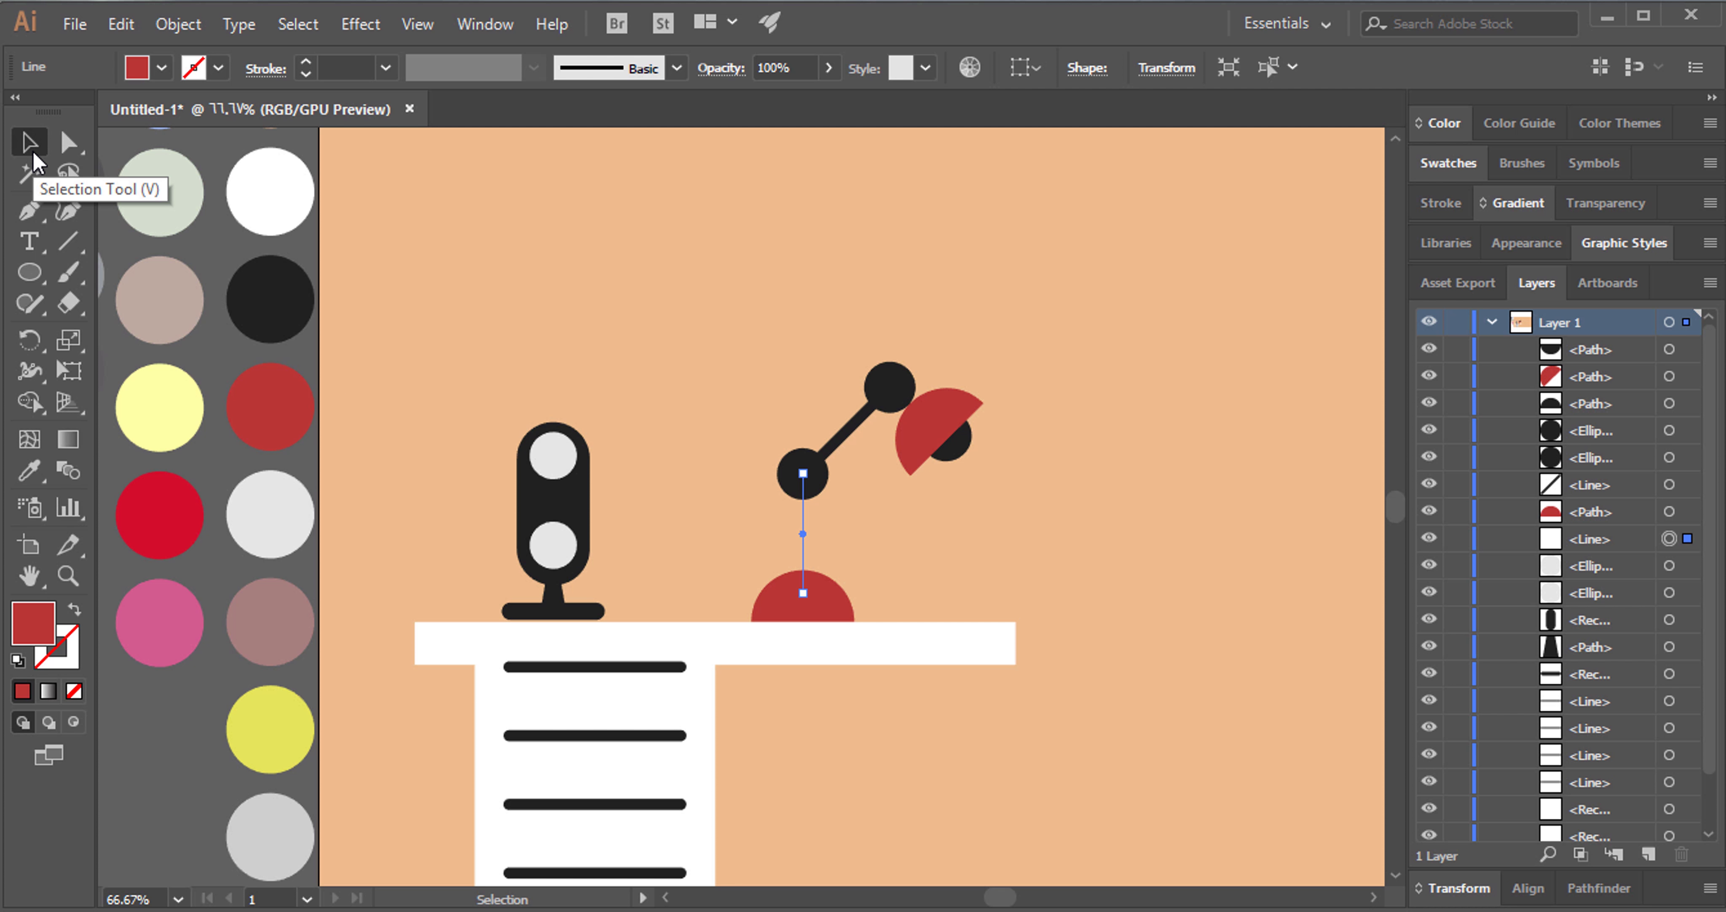
pyautogui.press('ctrl')
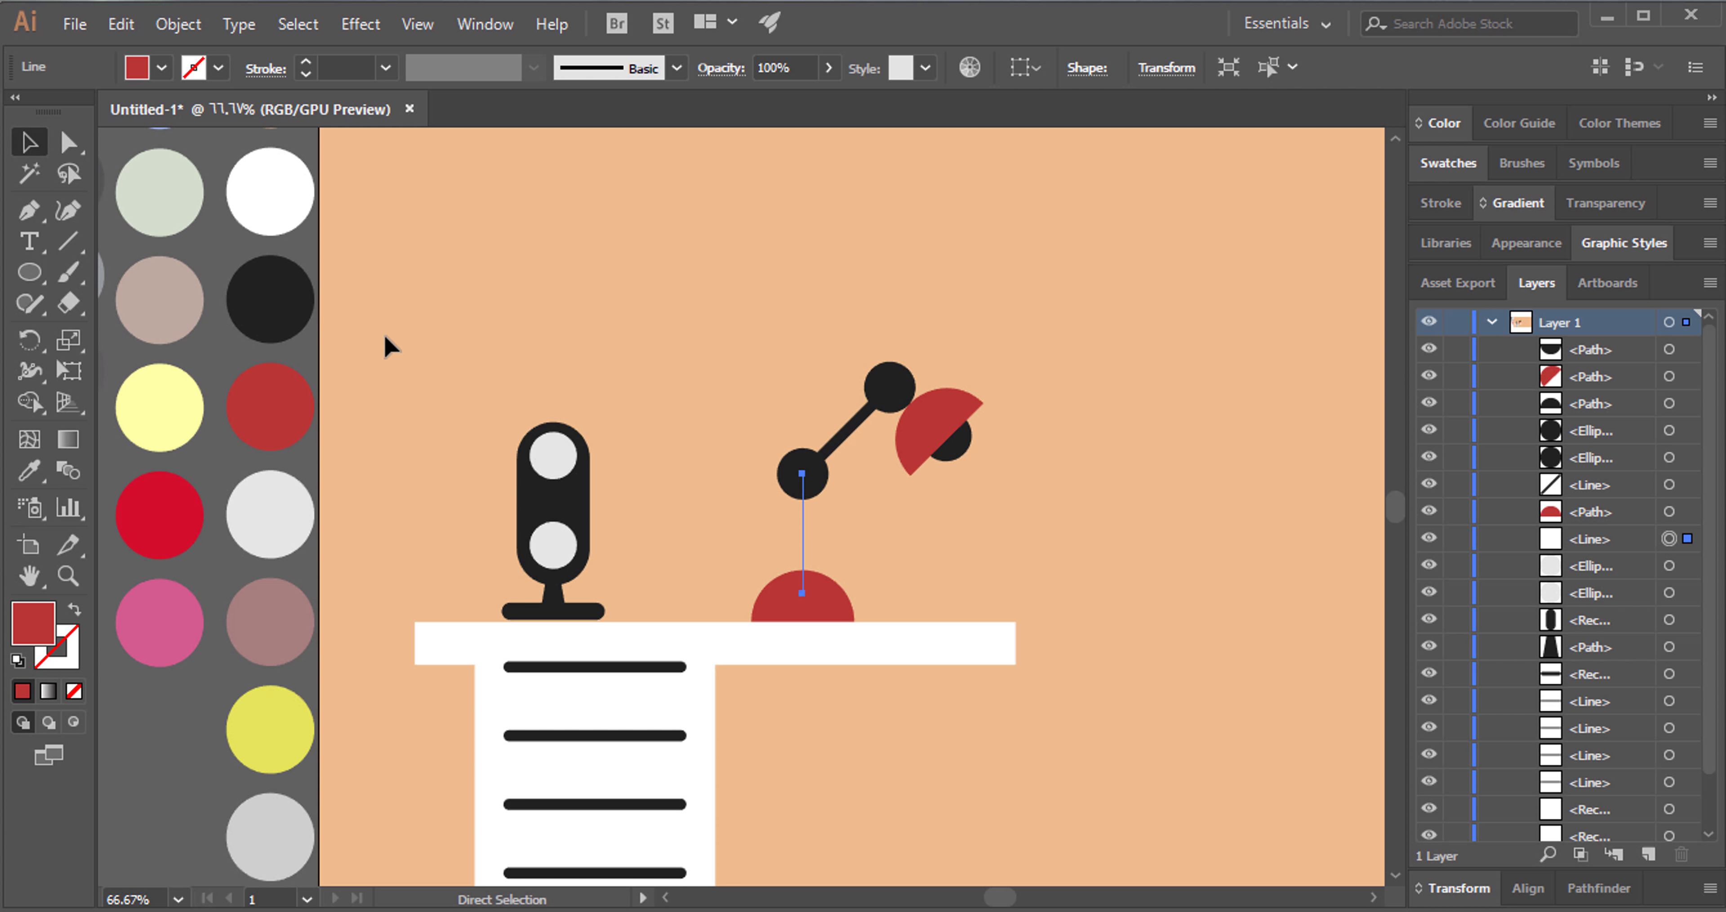
pyautogui.hotkey('ctrl', 'z')
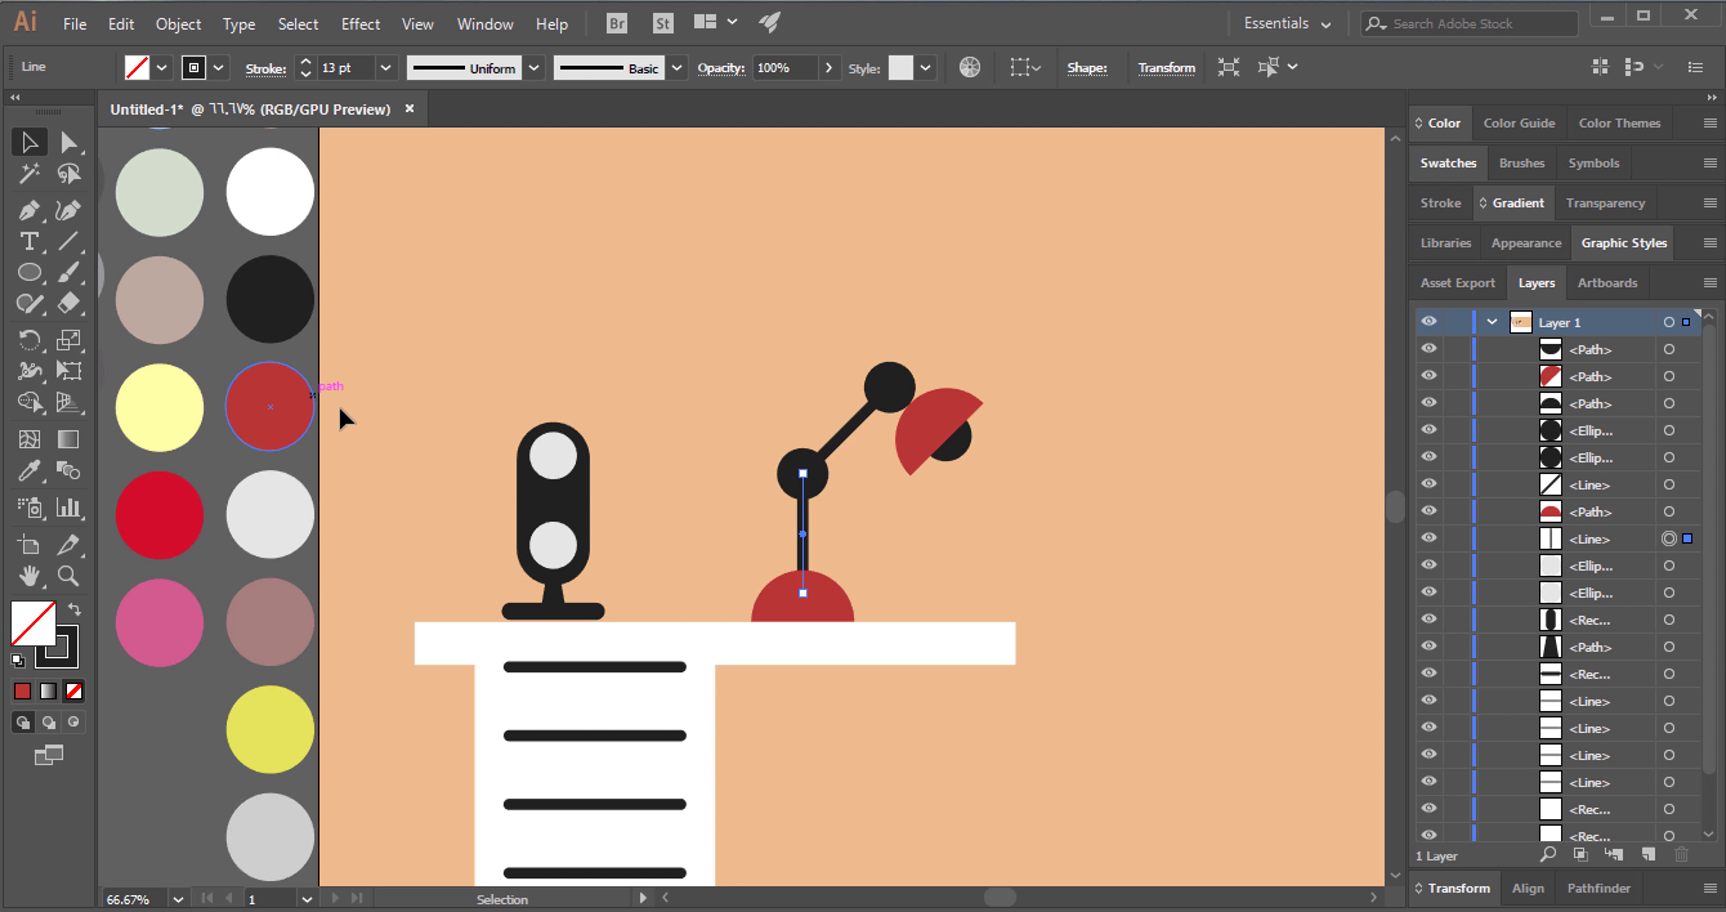
pyautogui.press('i')
pyautogui.click(298, 412)
# Give the stem a 13 pt stroke and swap fill and stroke so it shows red.
pyautogui.click(344, 67)
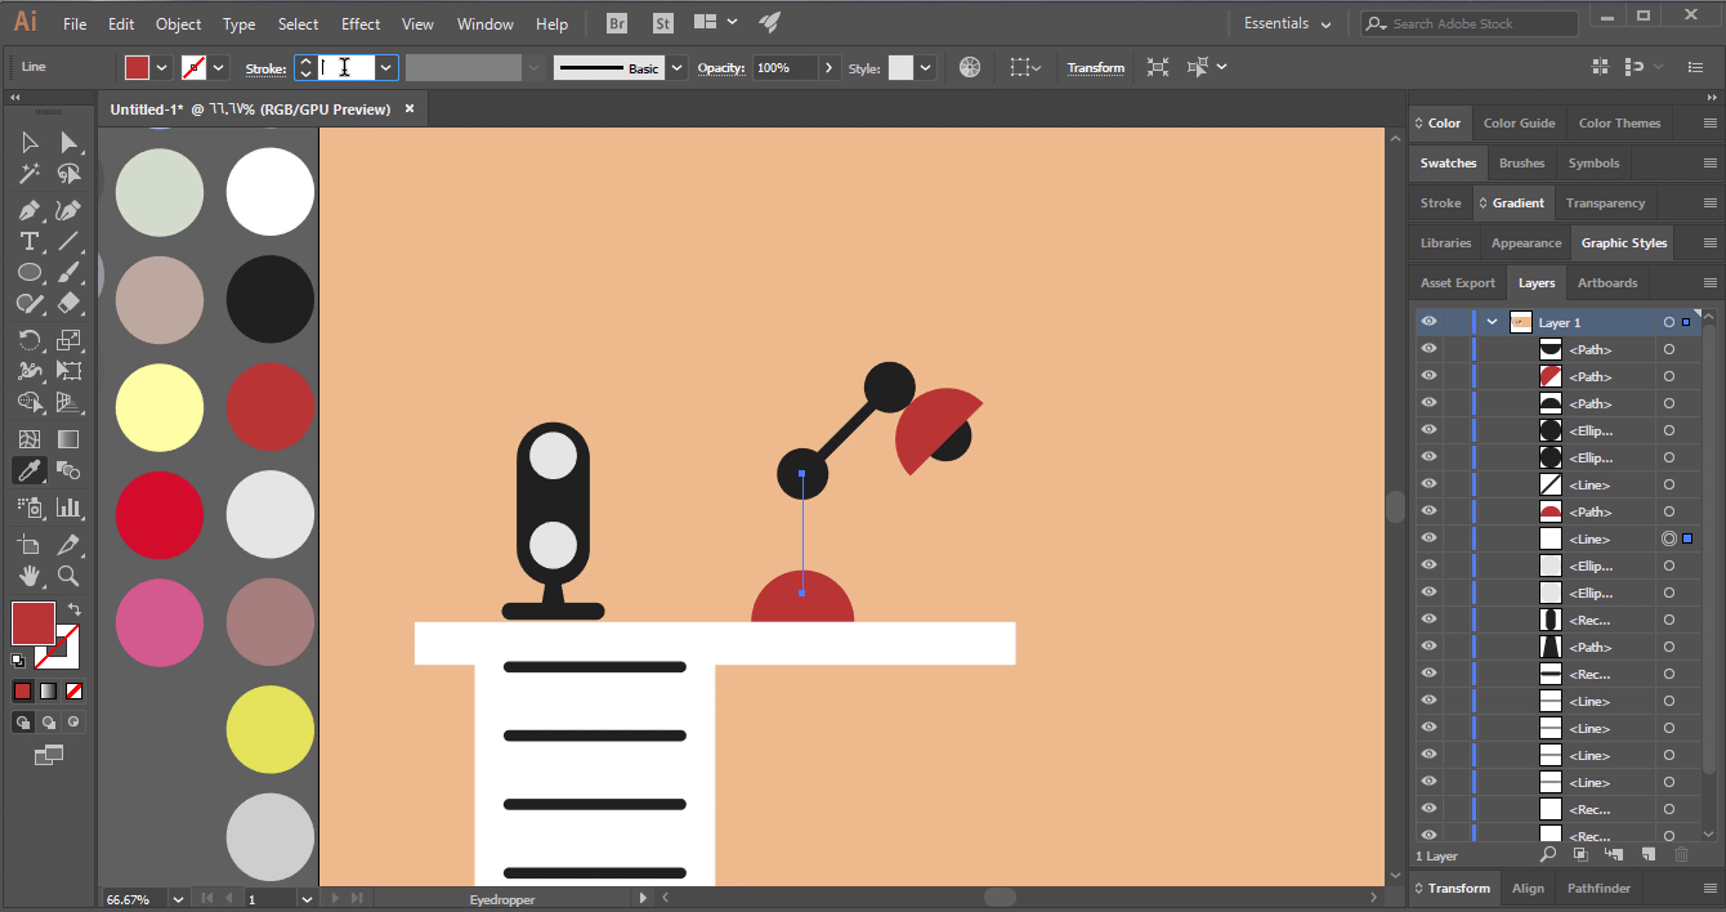
pyautogui.write('13')
pyautogui.press('Return')
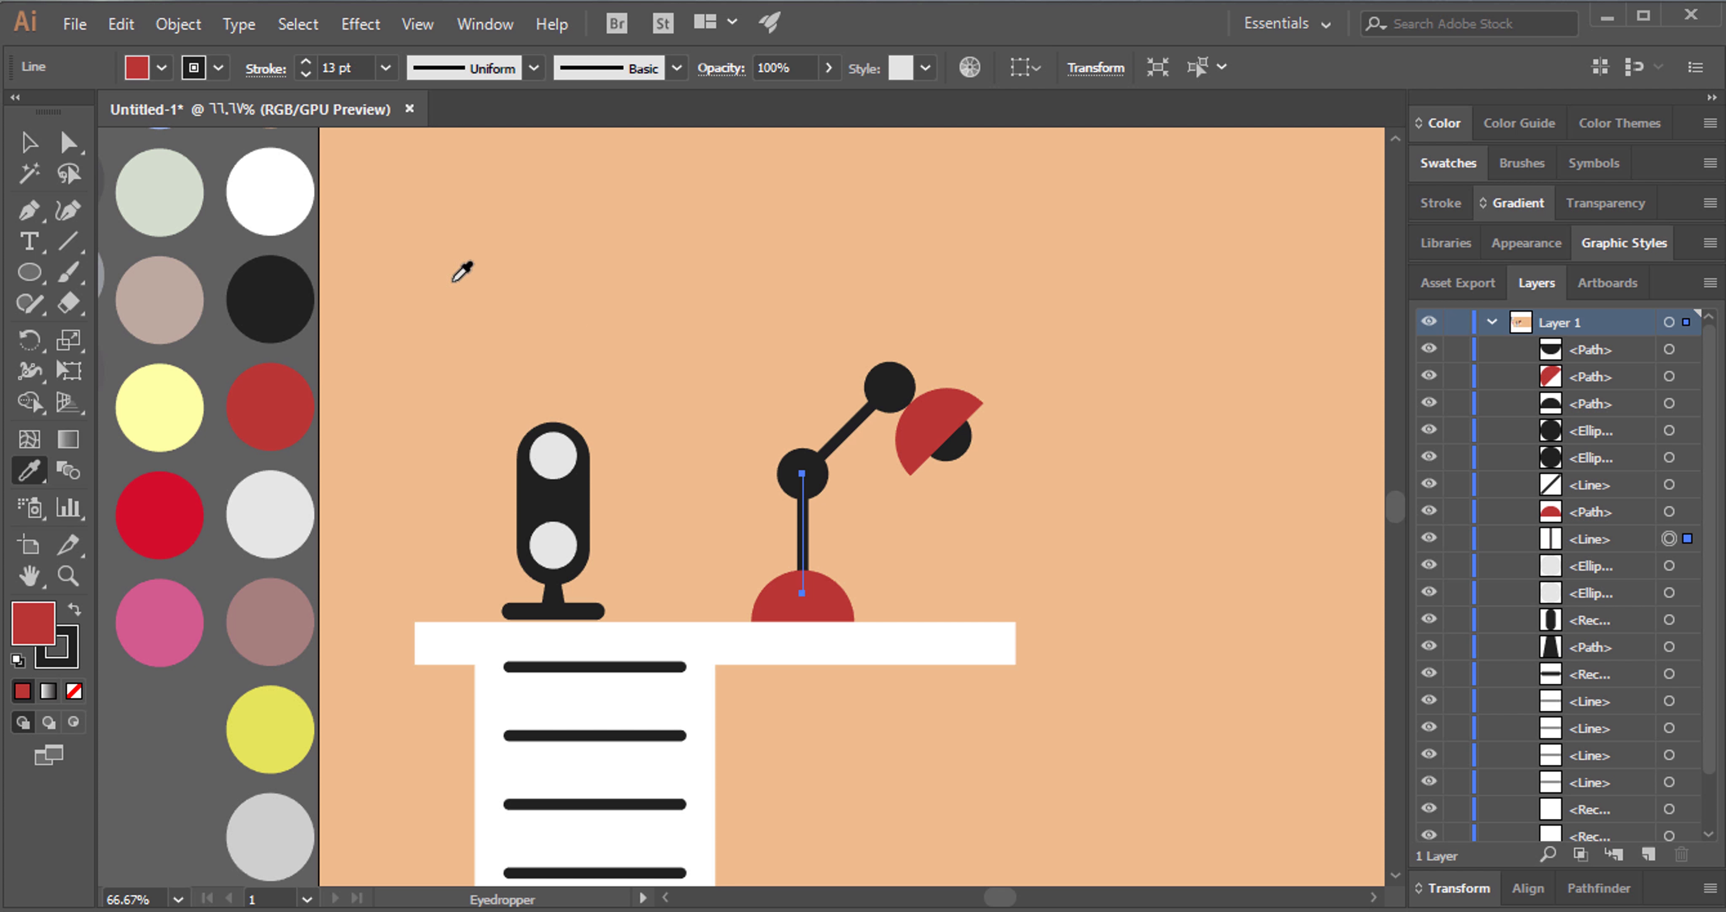
pyautogui.click(74, 610)
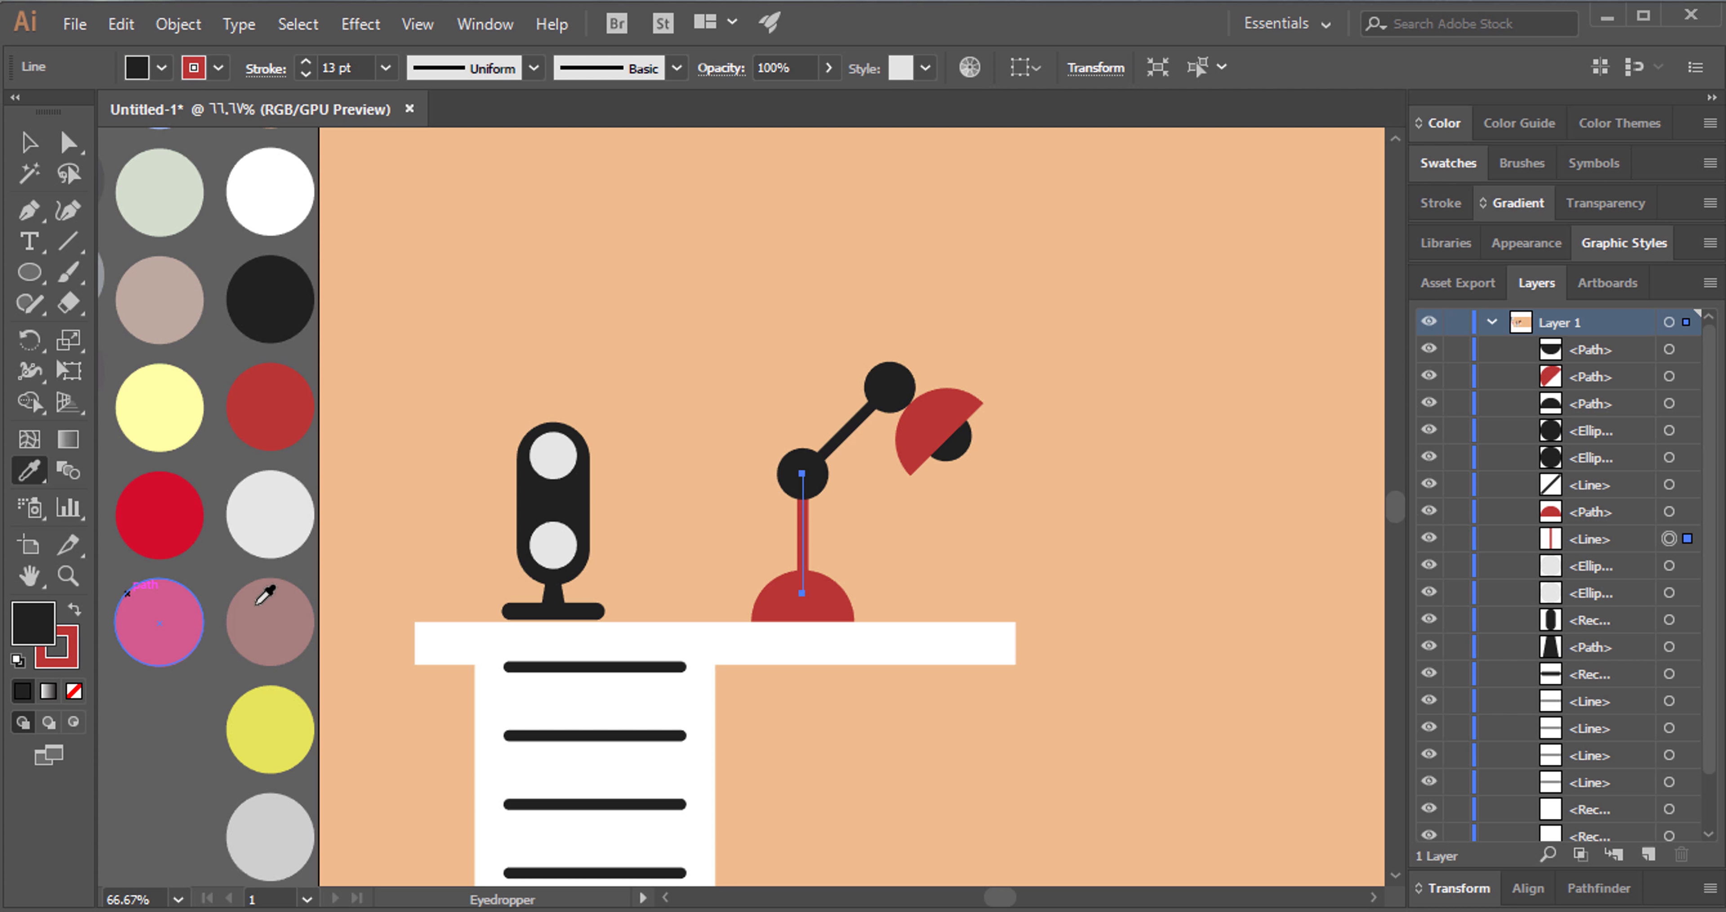
pyautogui.click(20, 144)
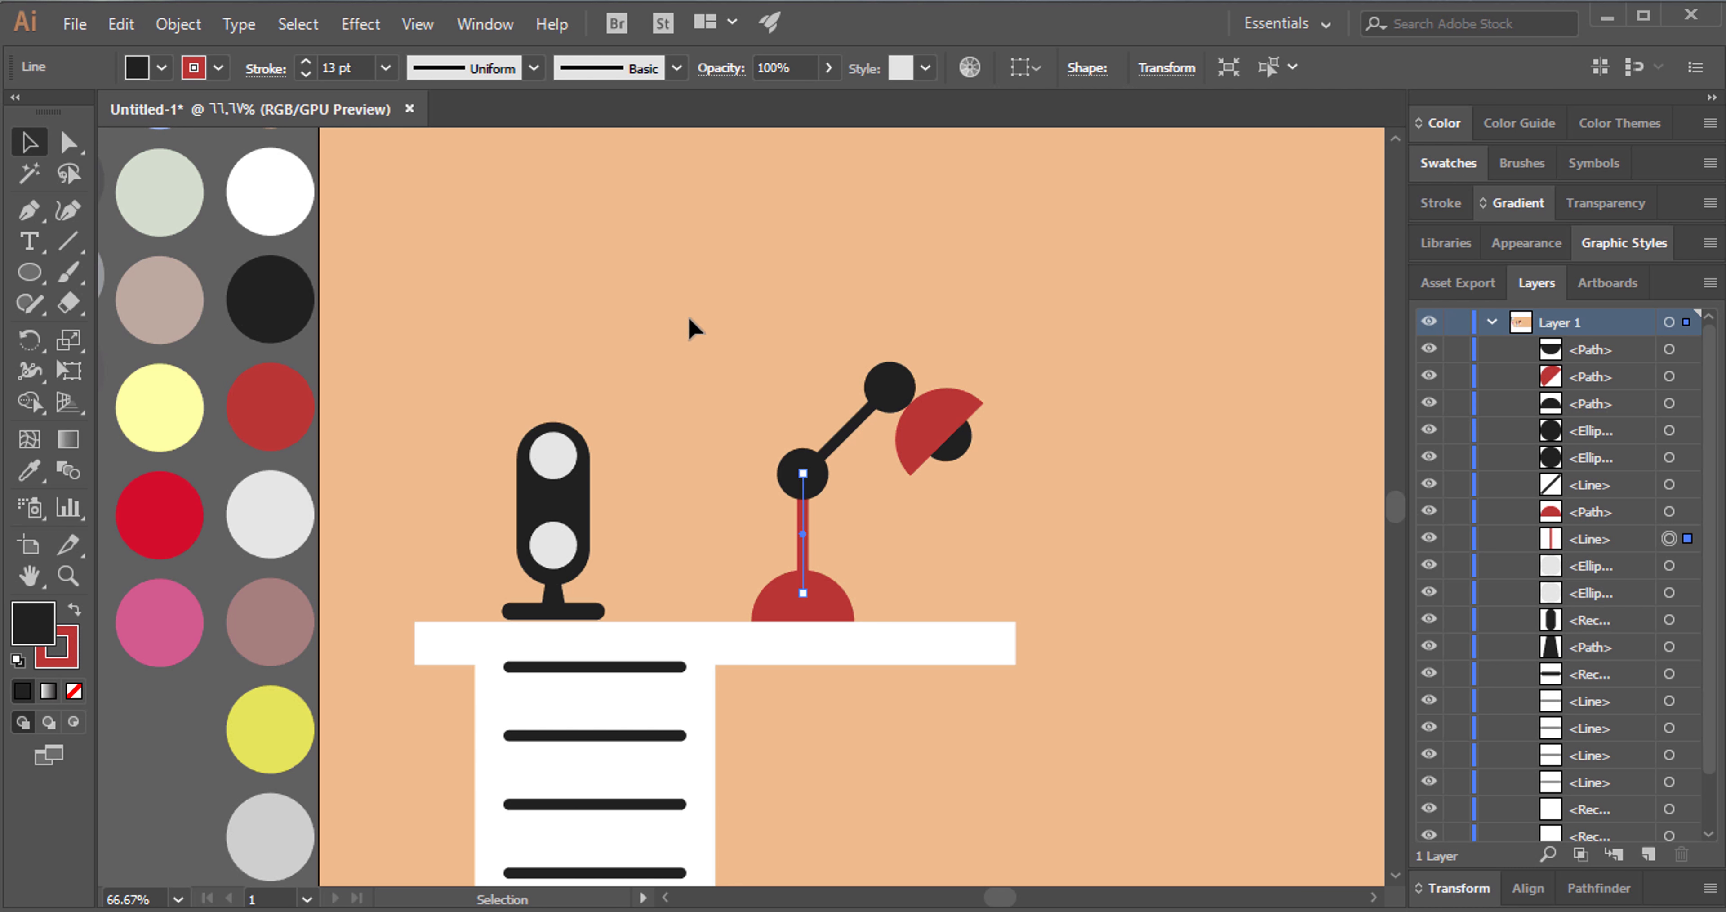
pyautogui.click(855, 436)
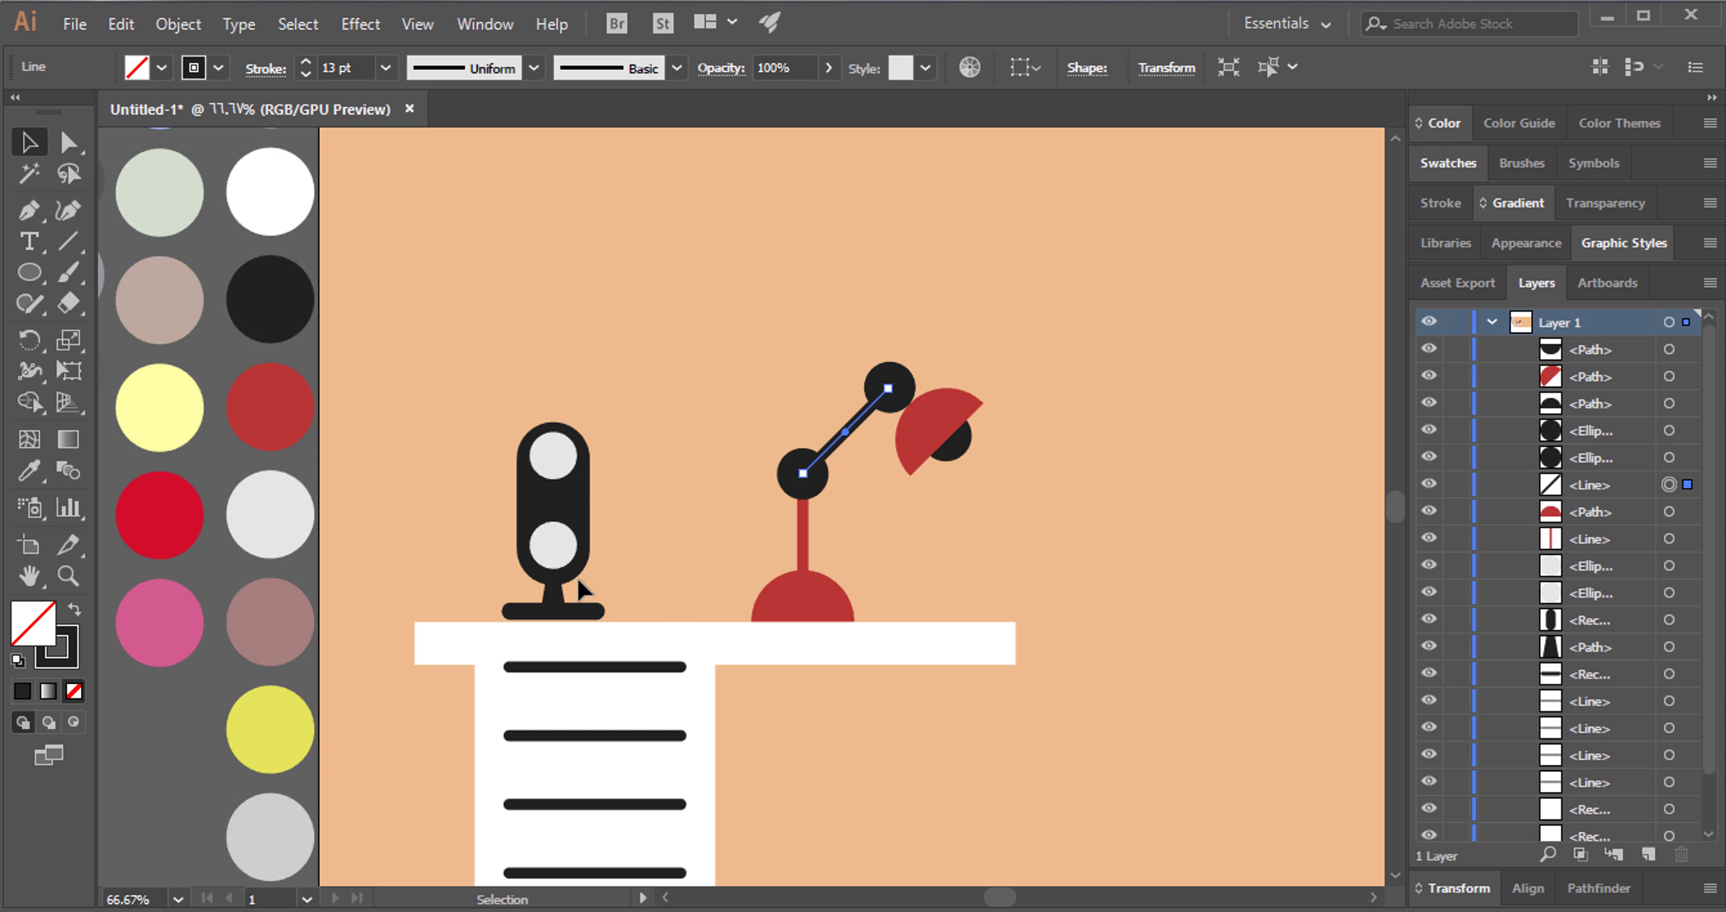
# Make the diagonal lamp arm a red 13 pt stroke.
pyautogui.click(67, 657)
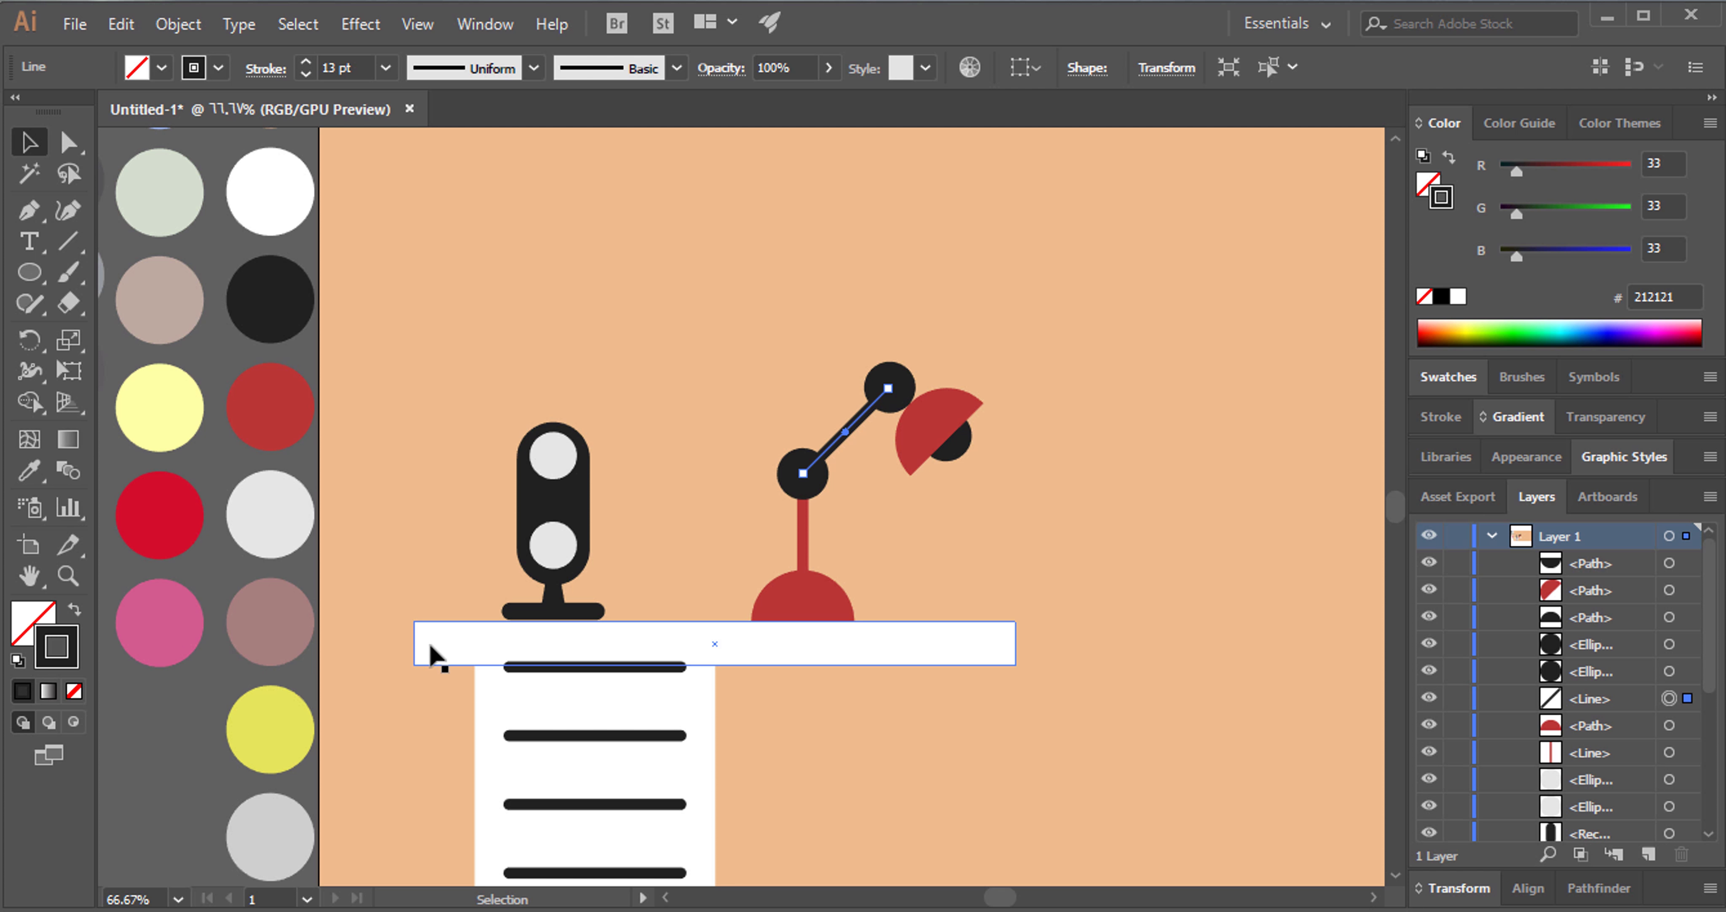
pyautogui.press('i')
pyautogui.click(281, 396)
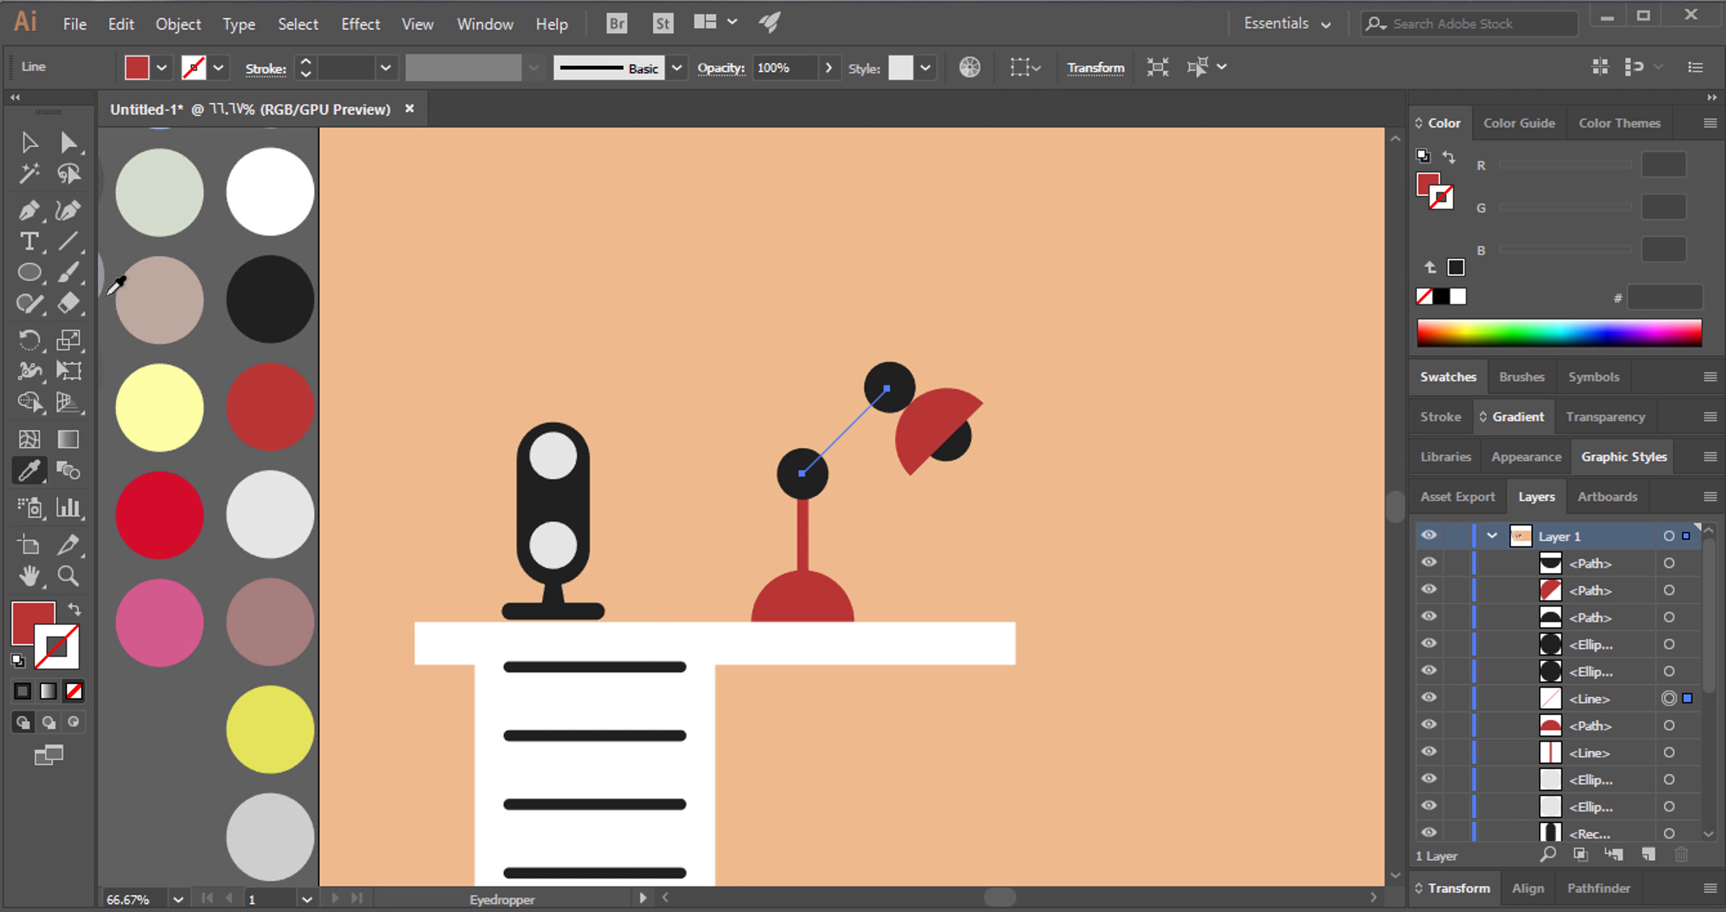
pyautogui.click(24, 145)
pyautogui.click(74, 610)
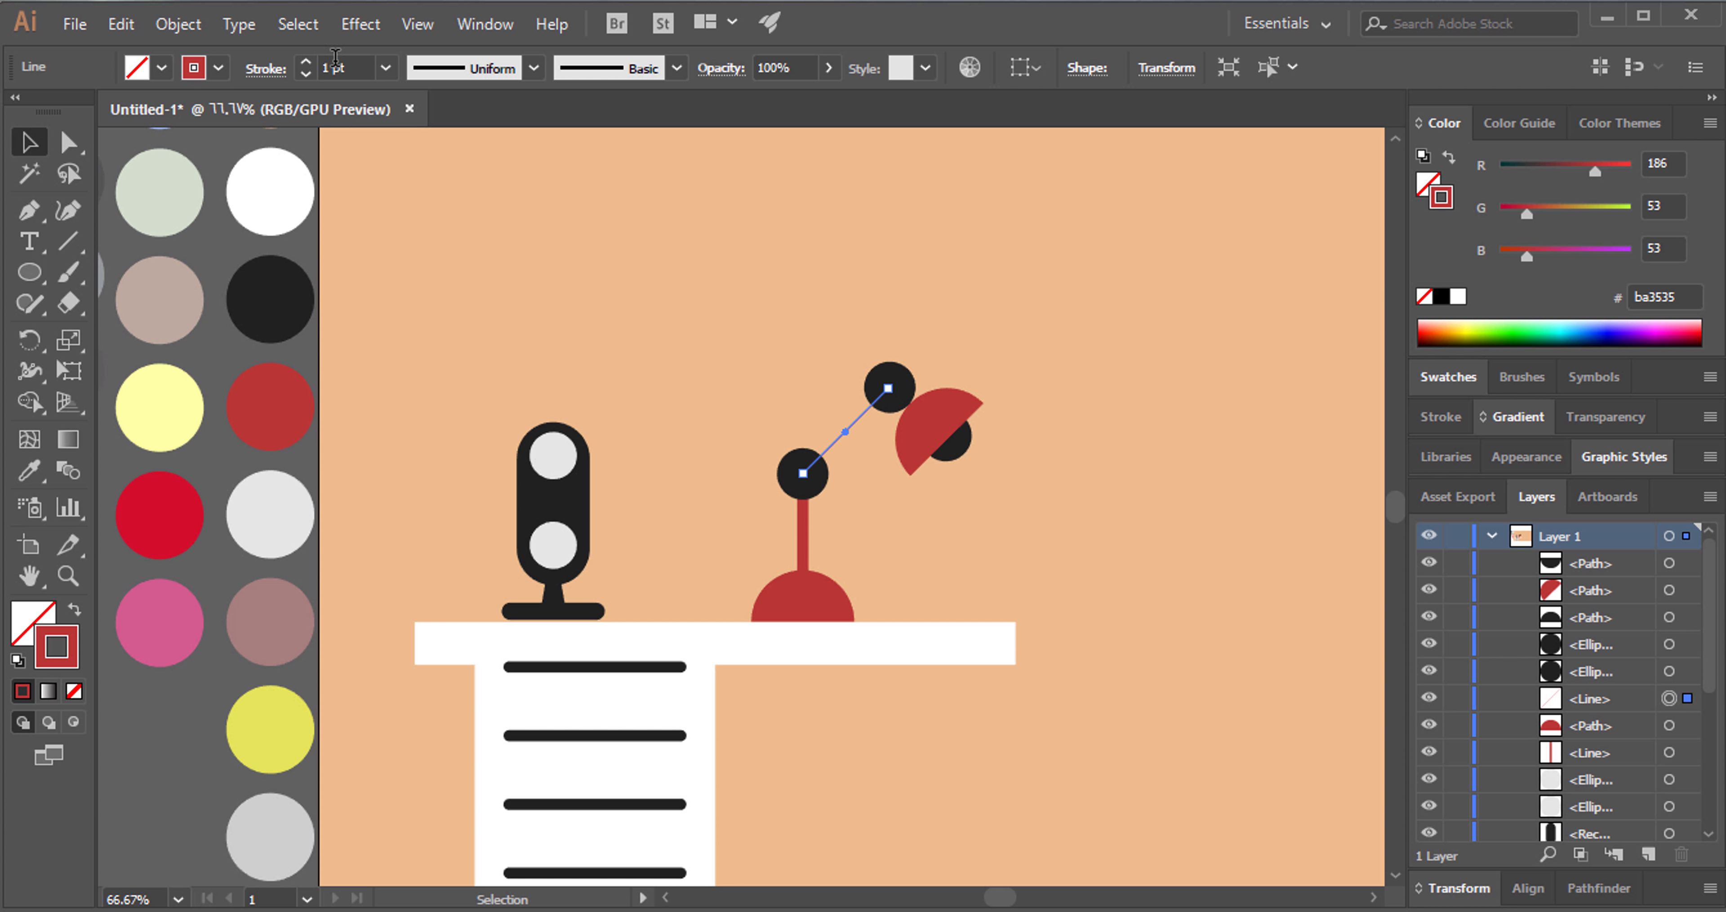
pyautogui.doubleClick(335, 67)
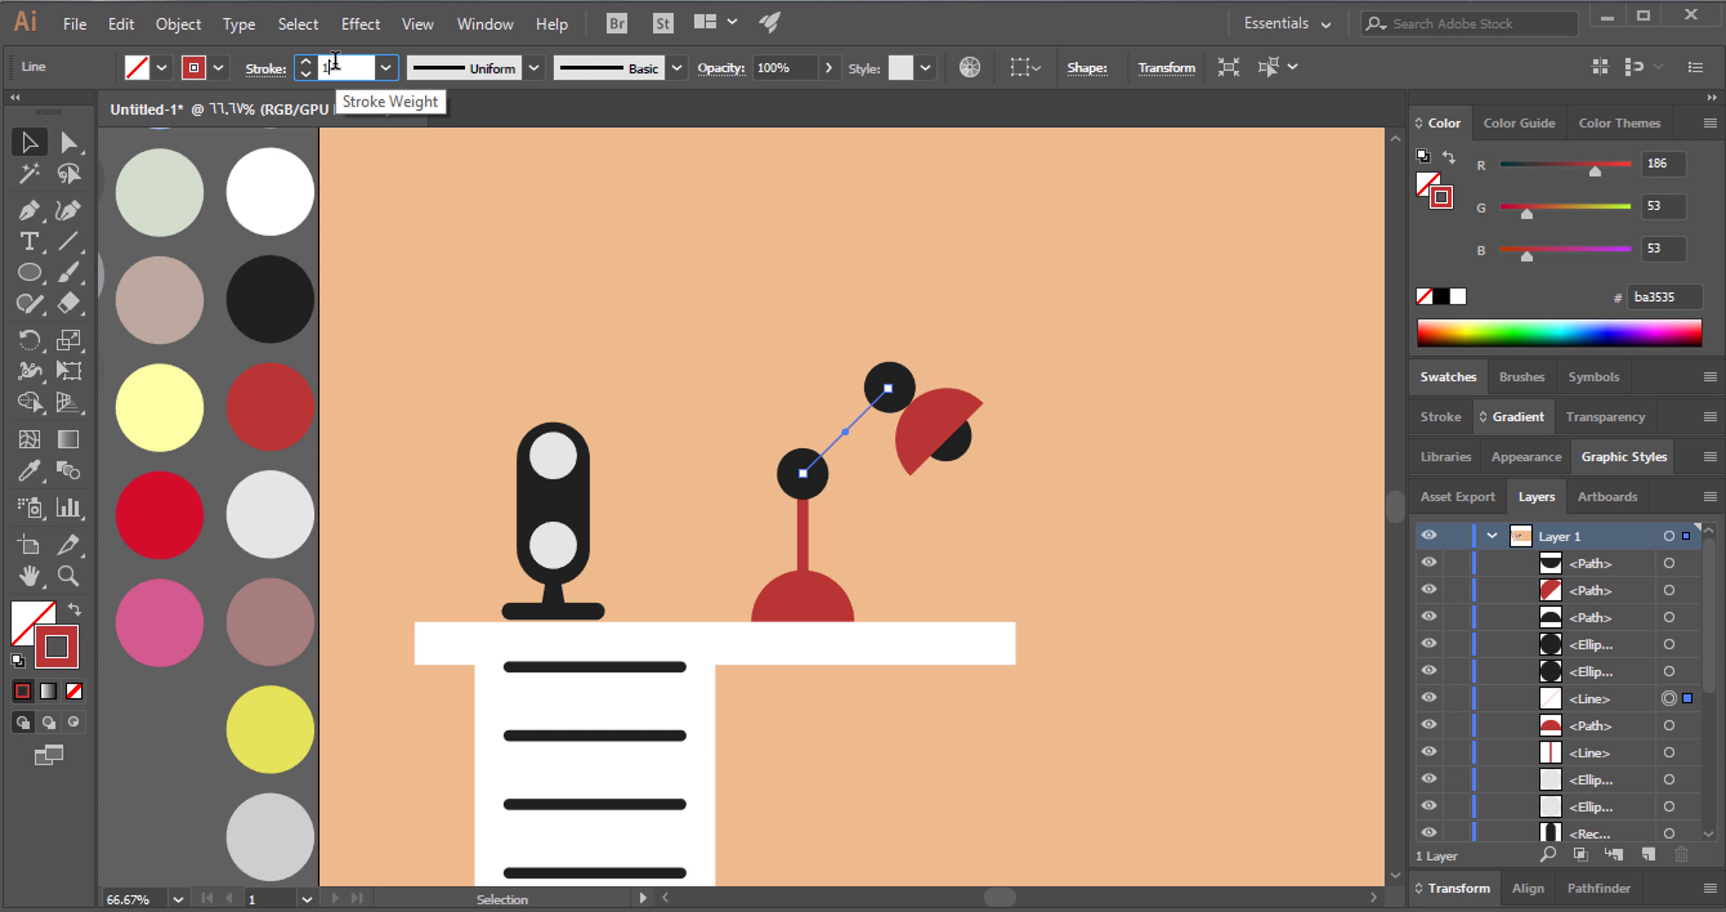
pyautogui.write('3')
pyautogui.press('Return')
pyautogui.click(672, 323)
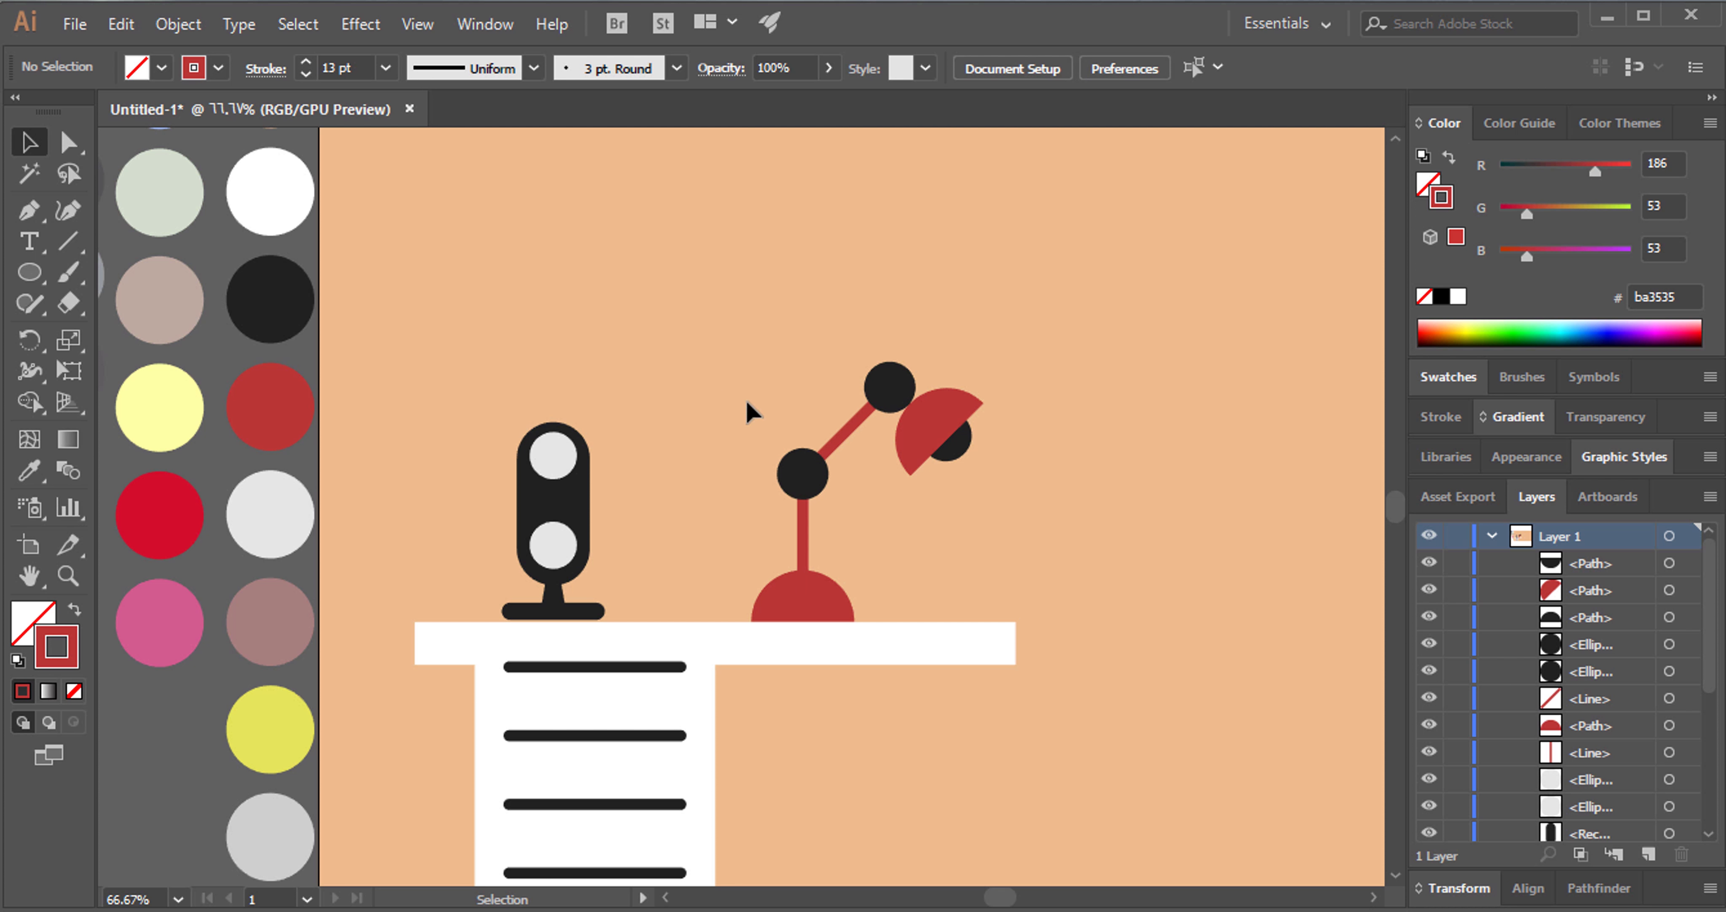
# Colour the upper half of the lamp's top joint red.
pyautogui.click(809, 479)
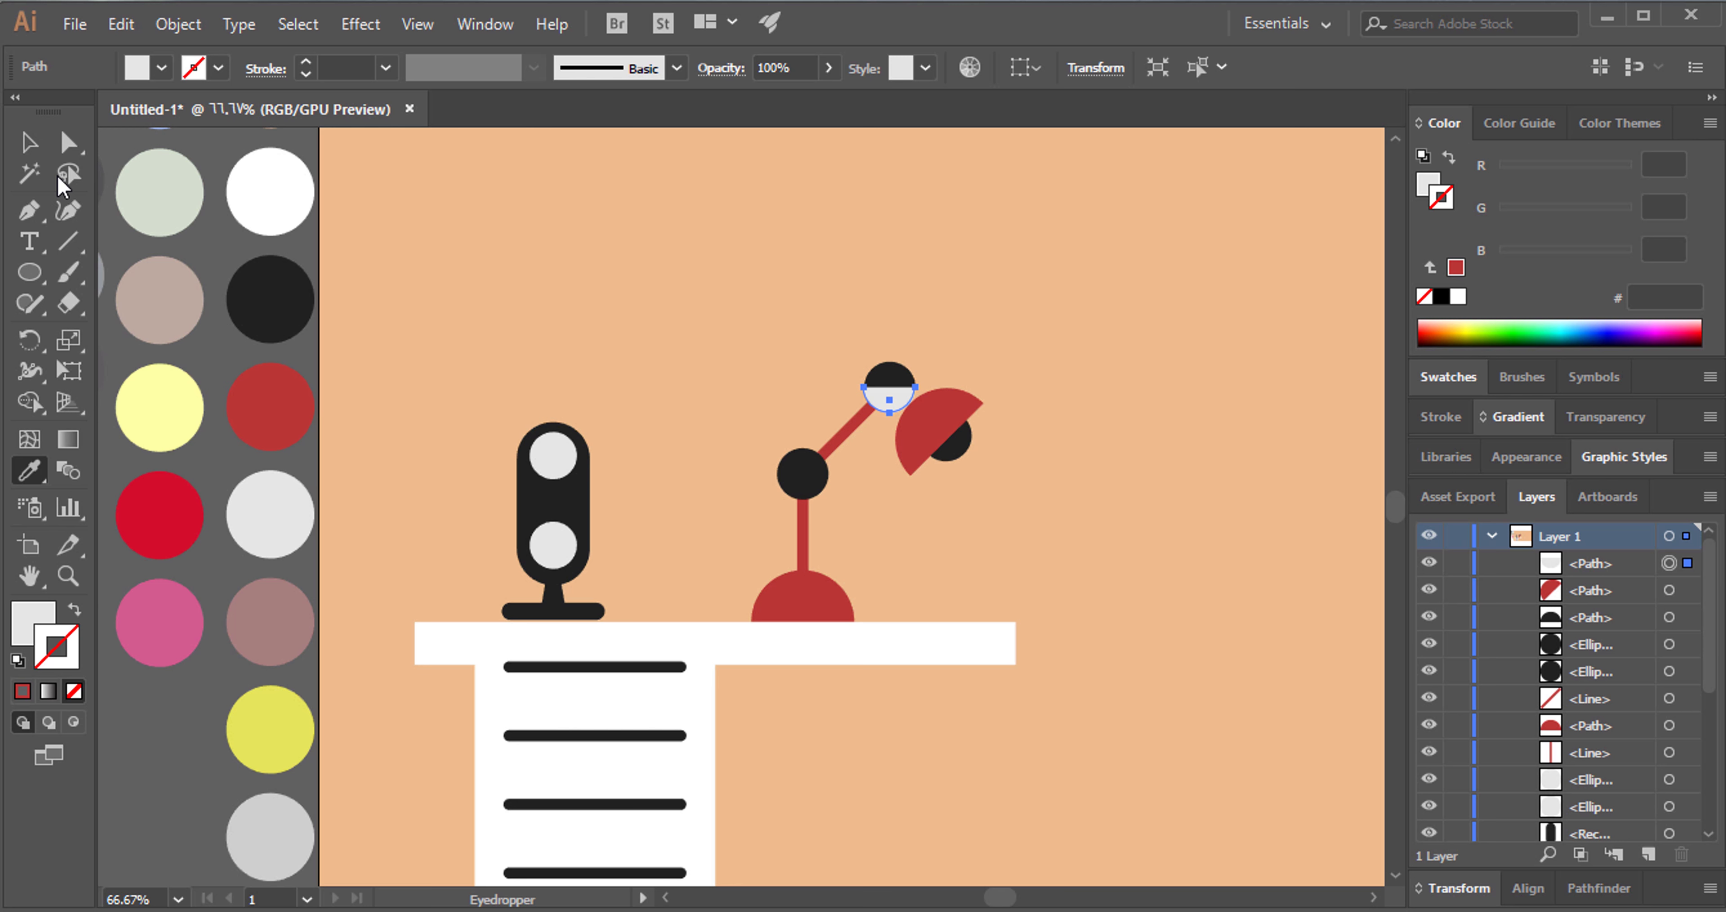
pyautogui.press('v')
pyautogui.click(889, 379)
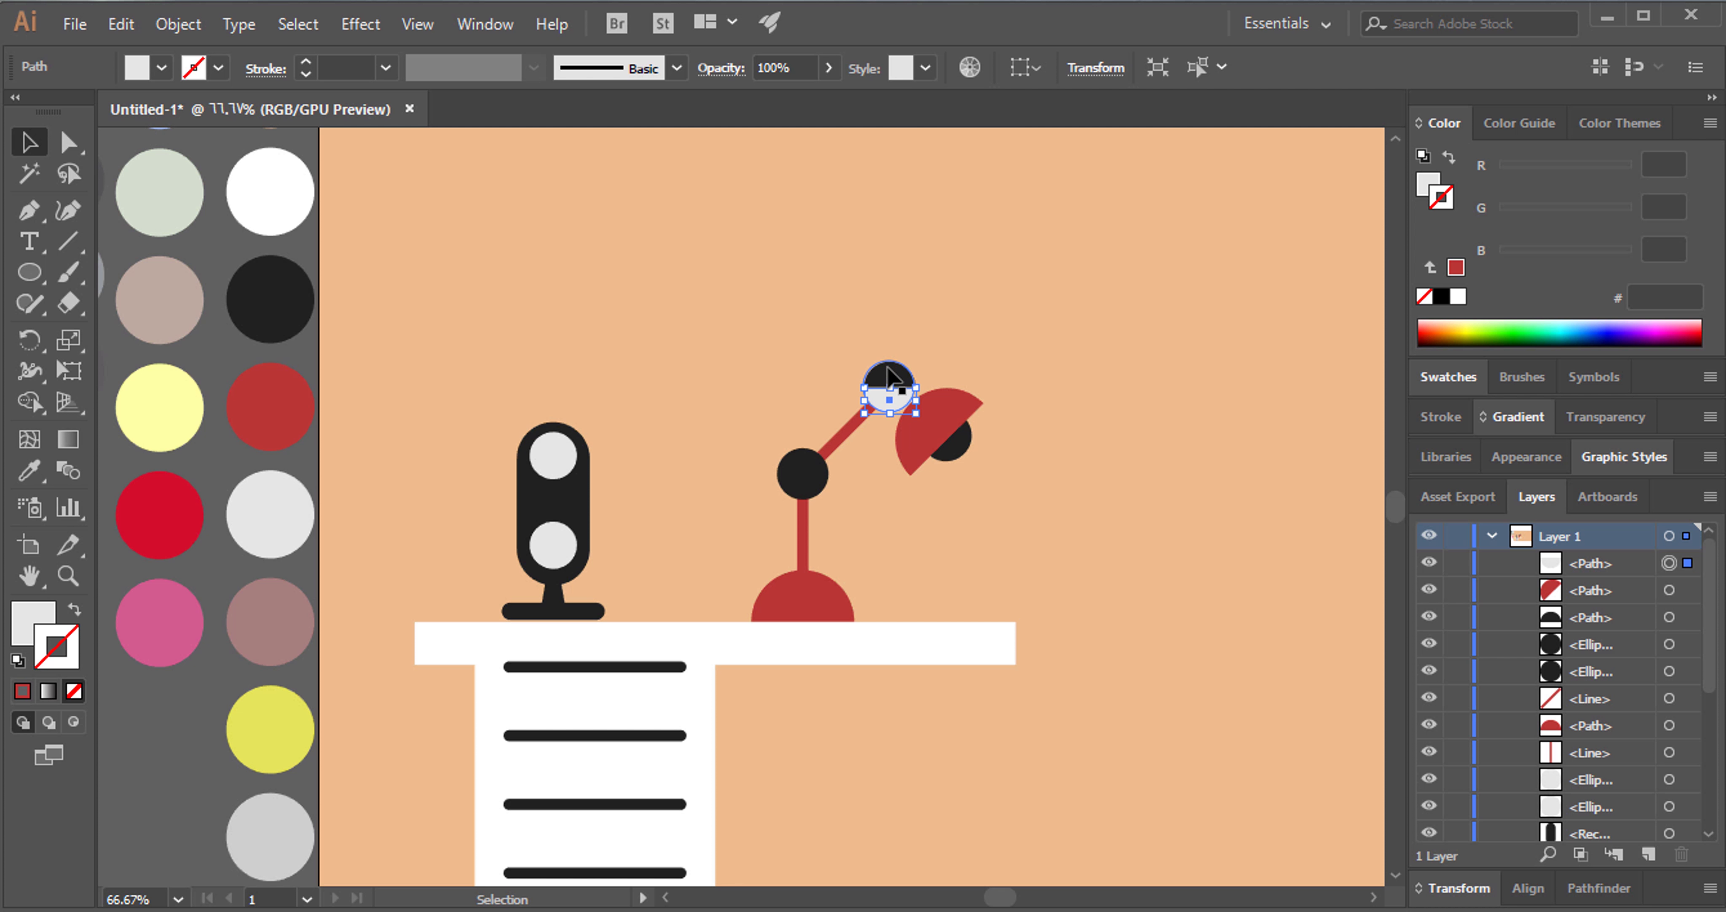
pyautogui.click(888, 369)
pyautogui.press('i')
pyautogui.click(275, 407)
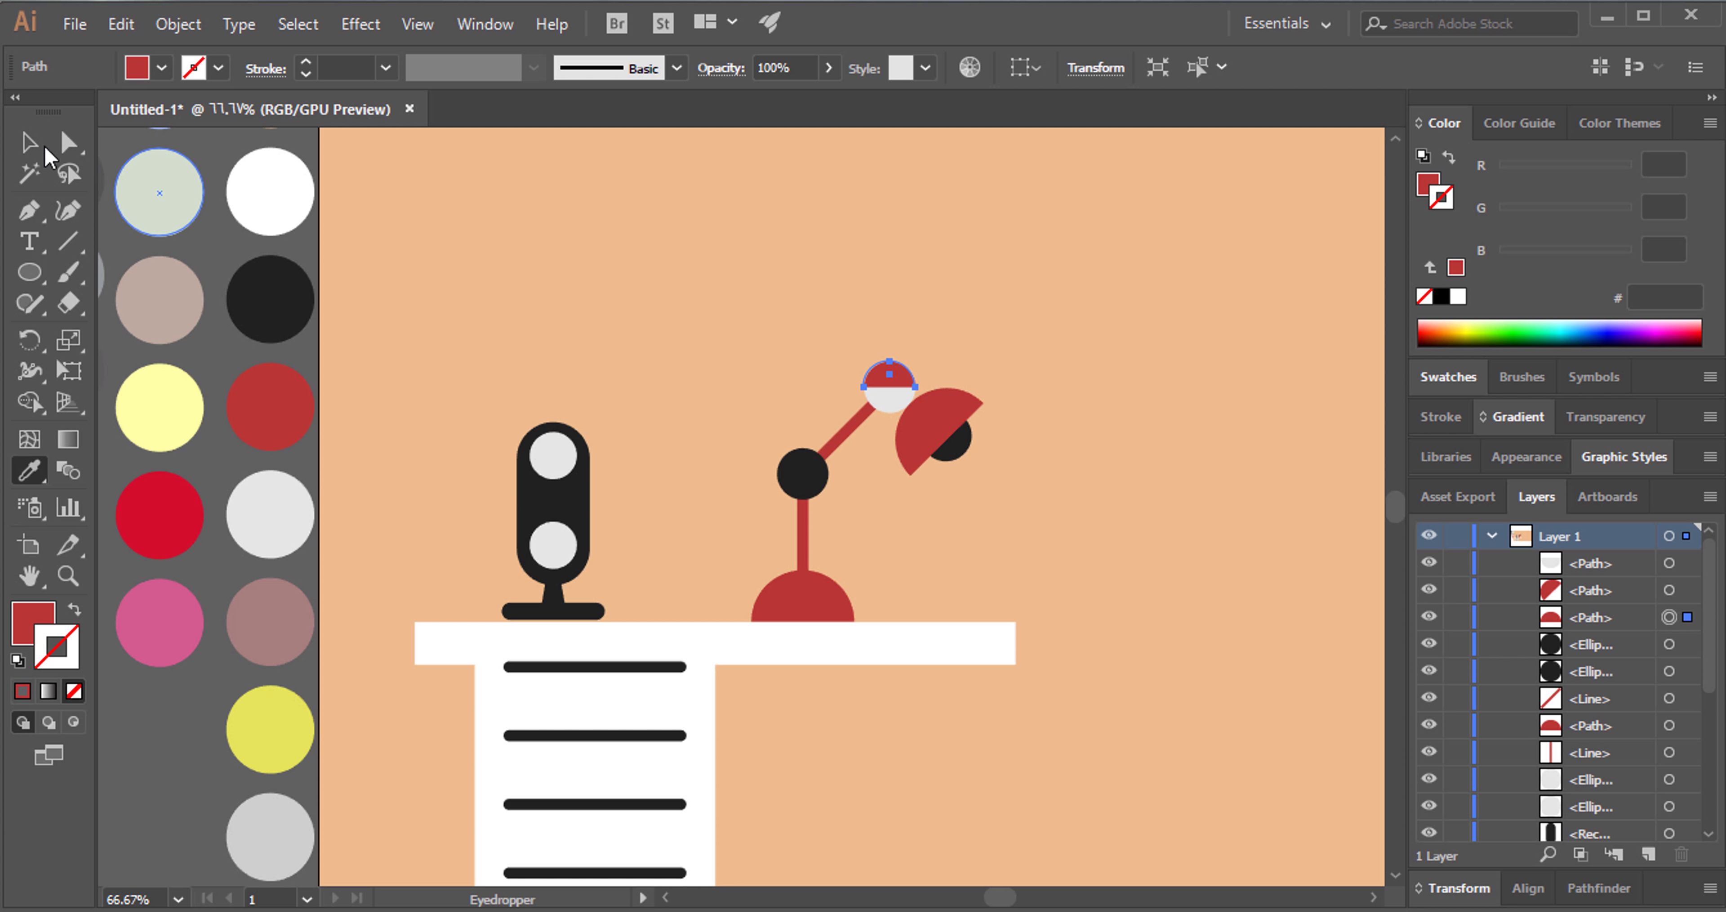
pyautogui.press('v')
pyautogui.click(1045, 464)
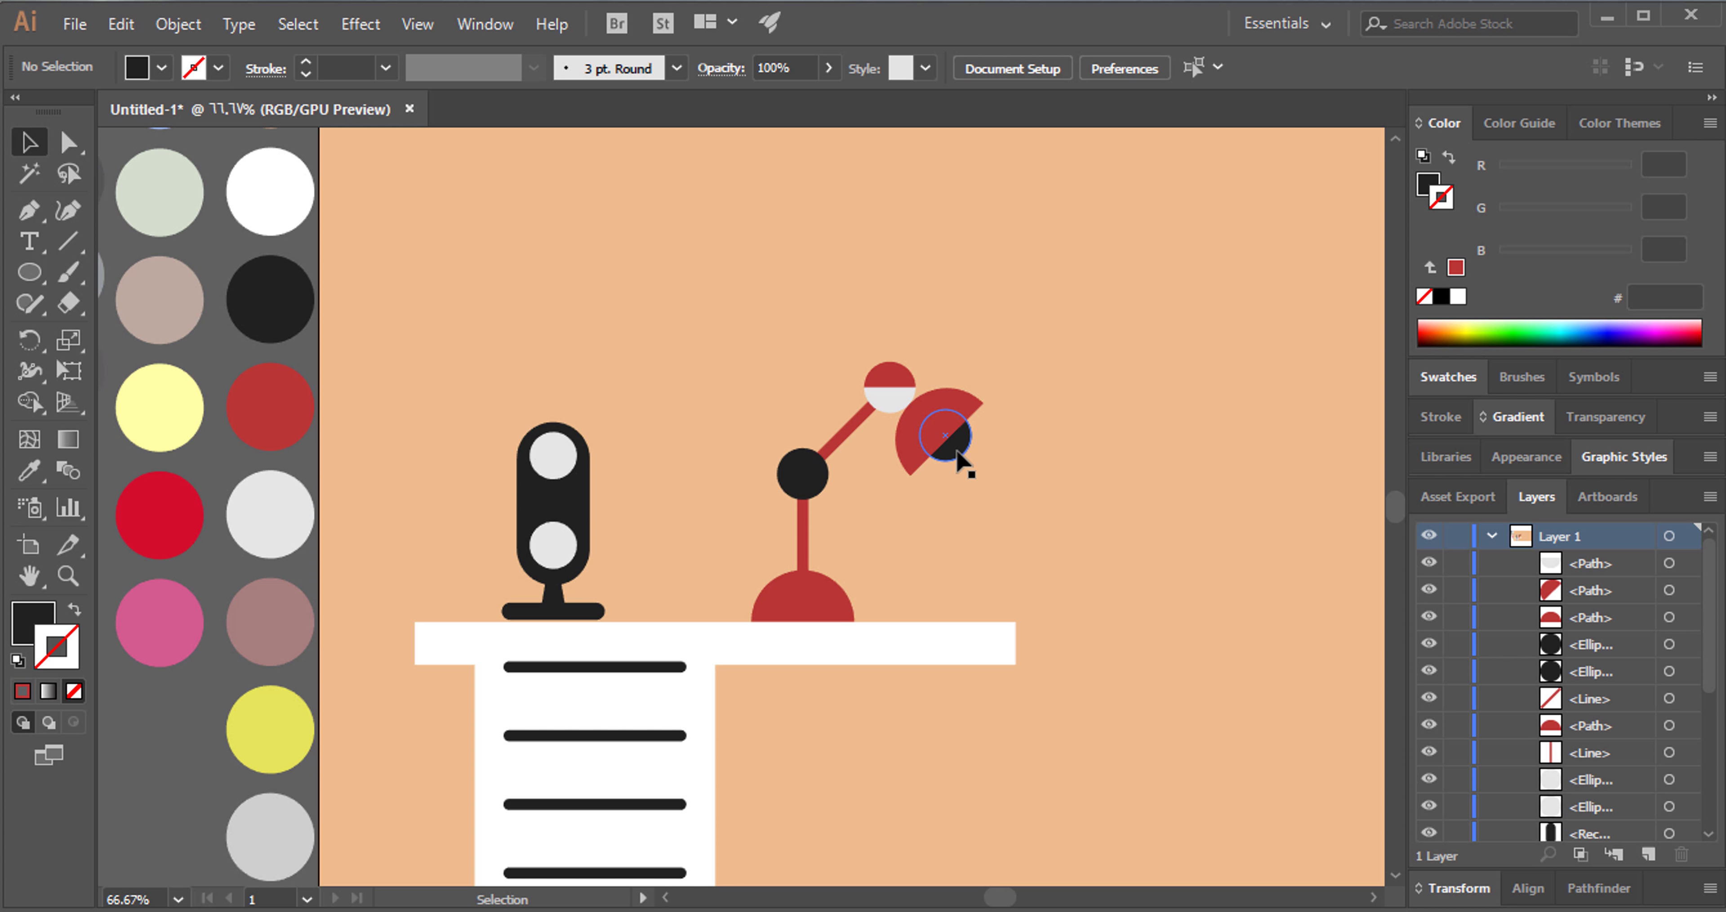
# Fill the bulb circle in the lamp head with yellow ffec00.
pyautogui.click(957, 453)
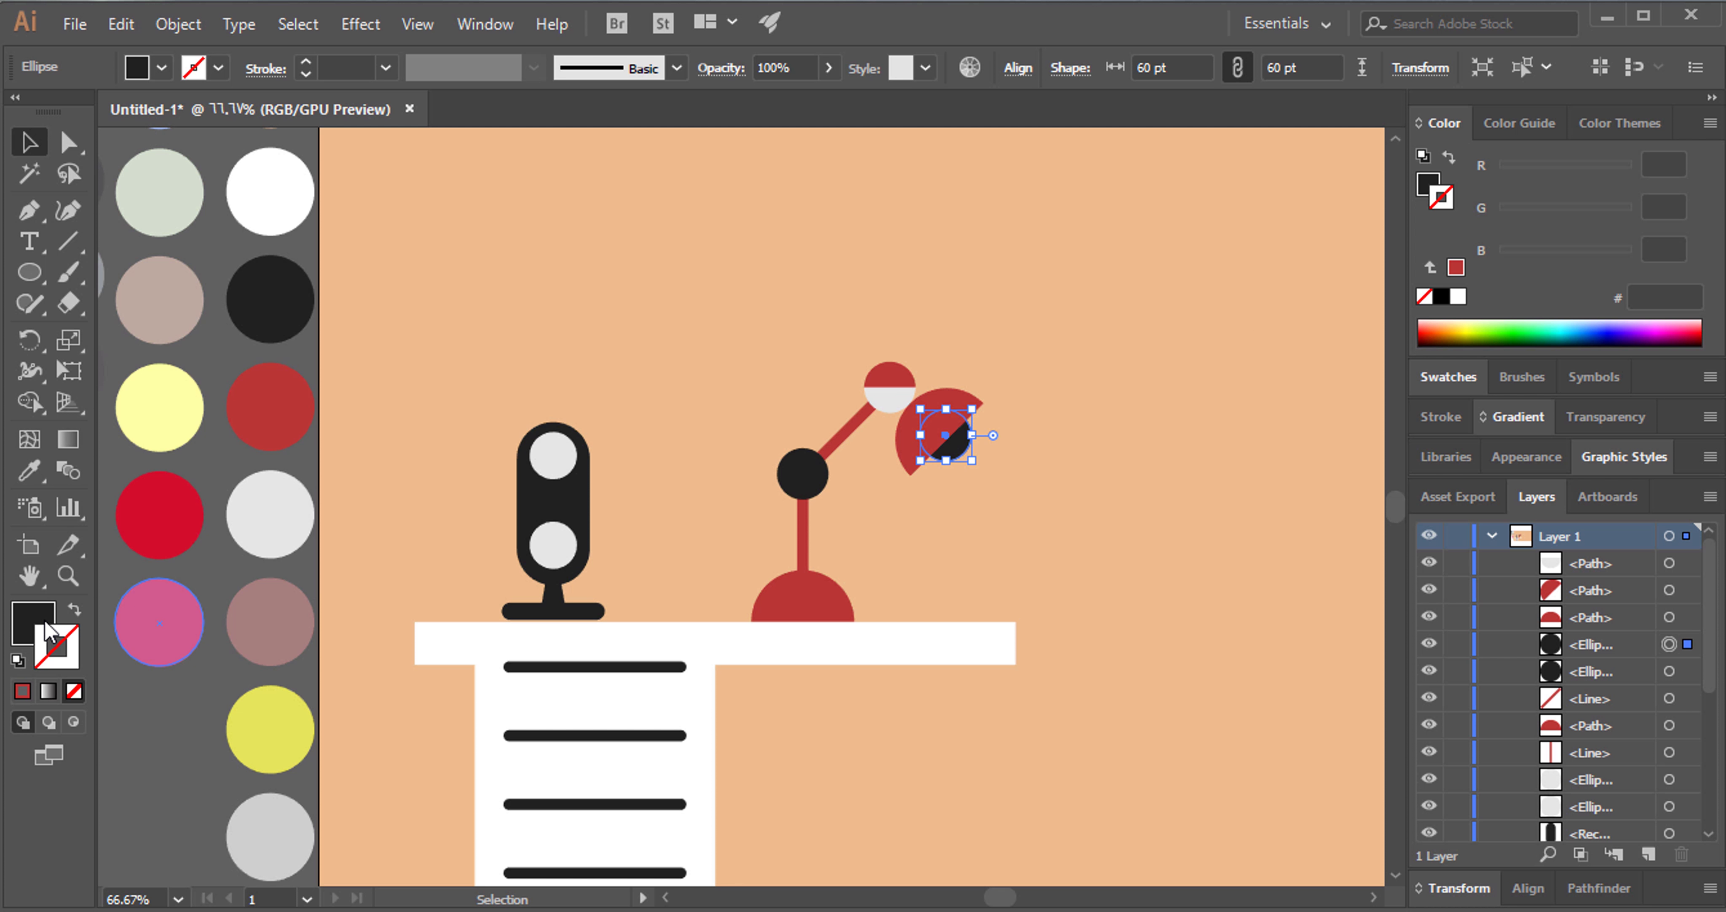
pyautogui.click(38, 632)
pyautogui.doubleClick(38, 632)
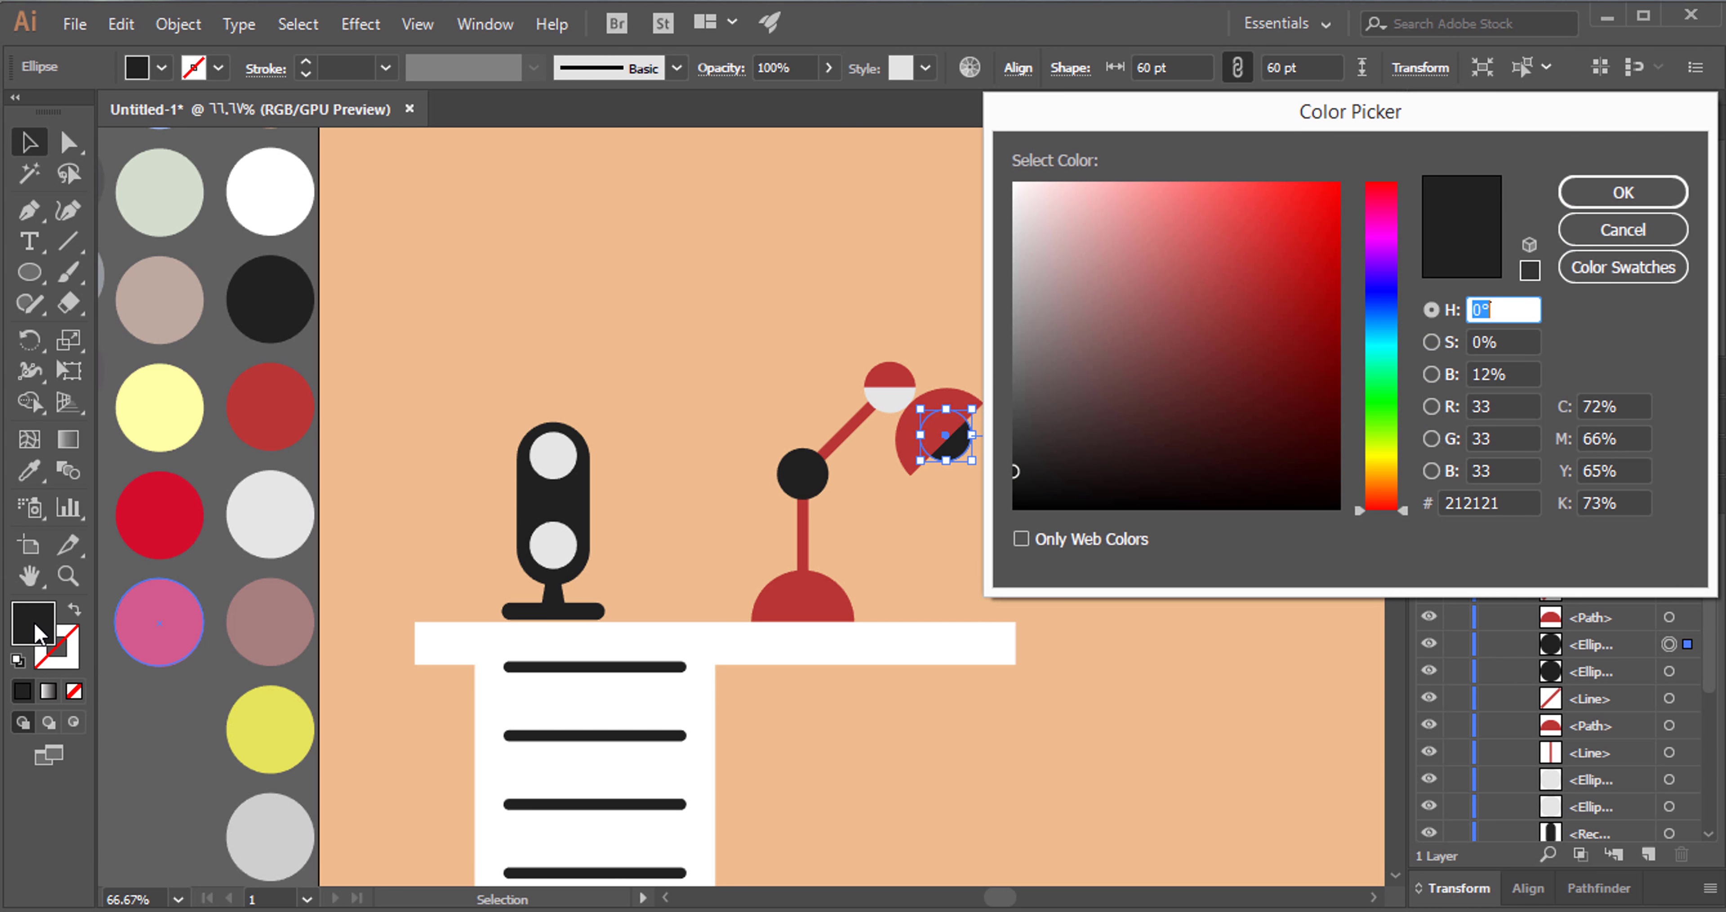
pyautogui.doubleClick(1487, 505)
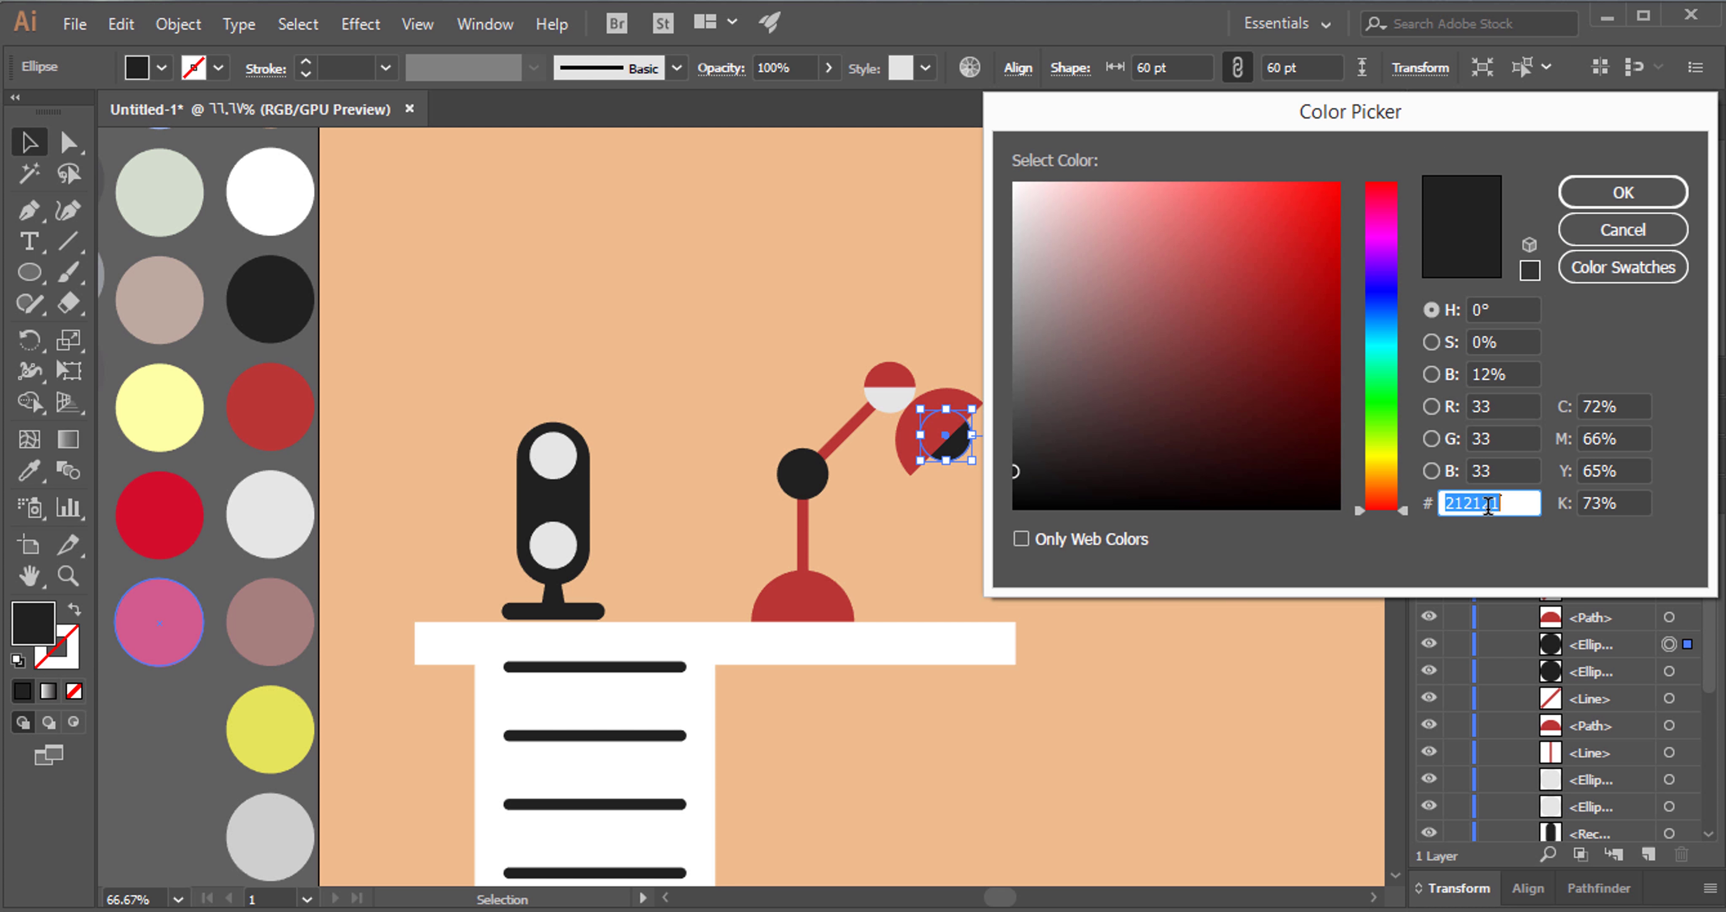
pyautogui.write('fec')
pyautogui.write('0')
pyautogui.press('Return')
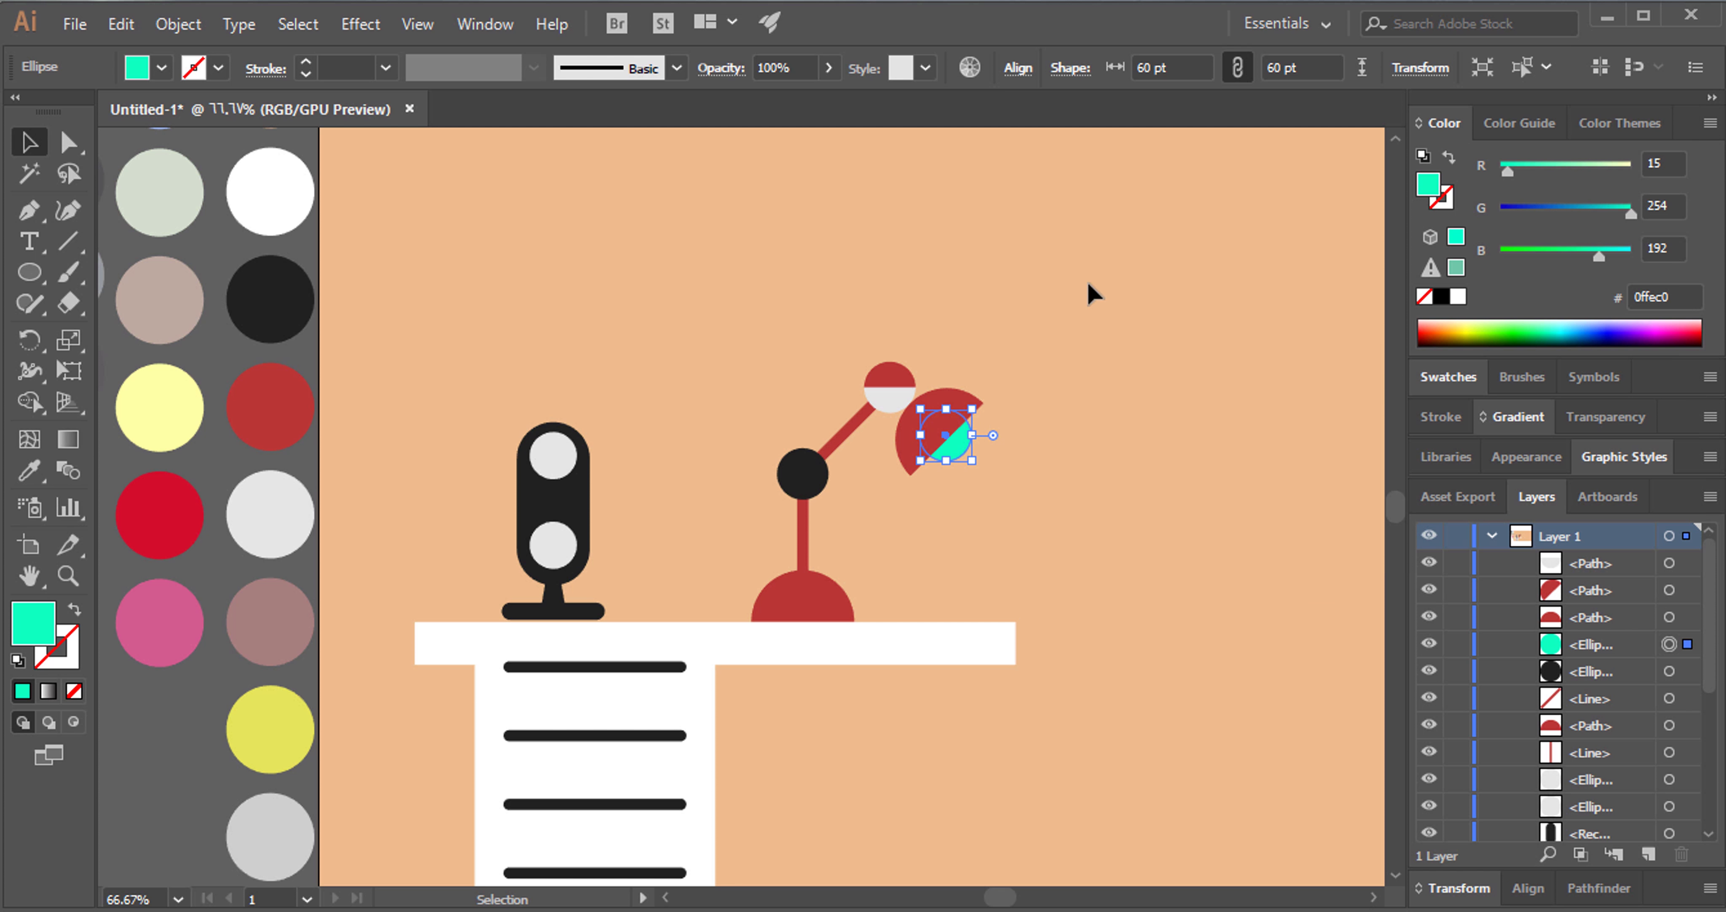
pyautogui.click(1683, 296)
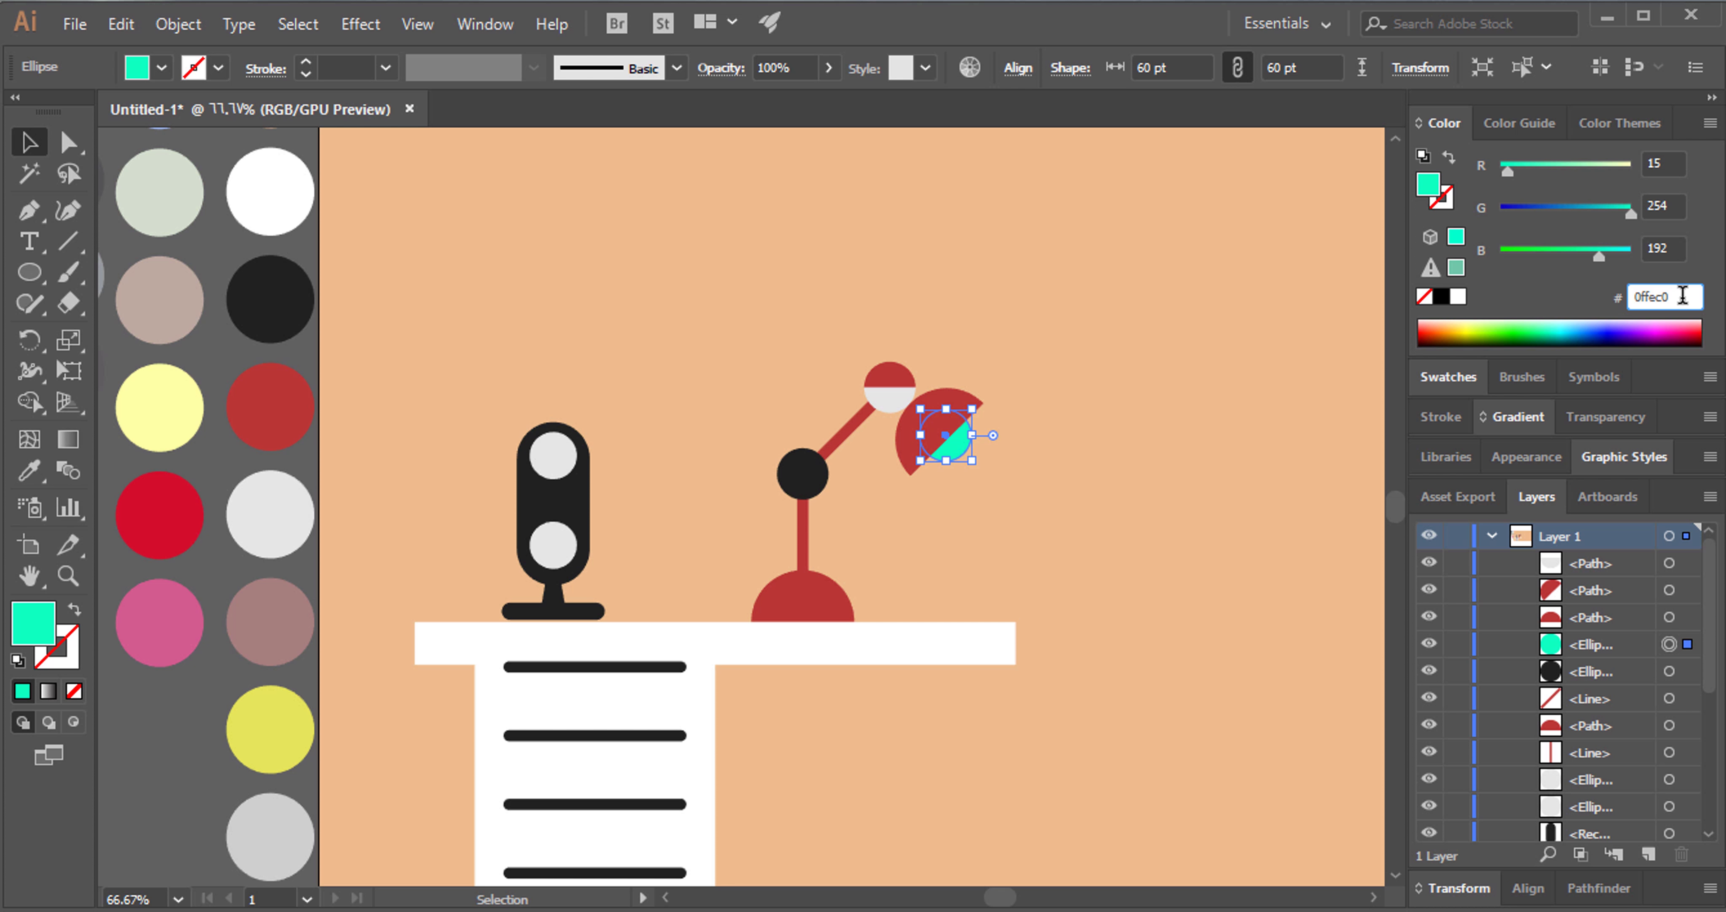
pyautogui.press('Return')
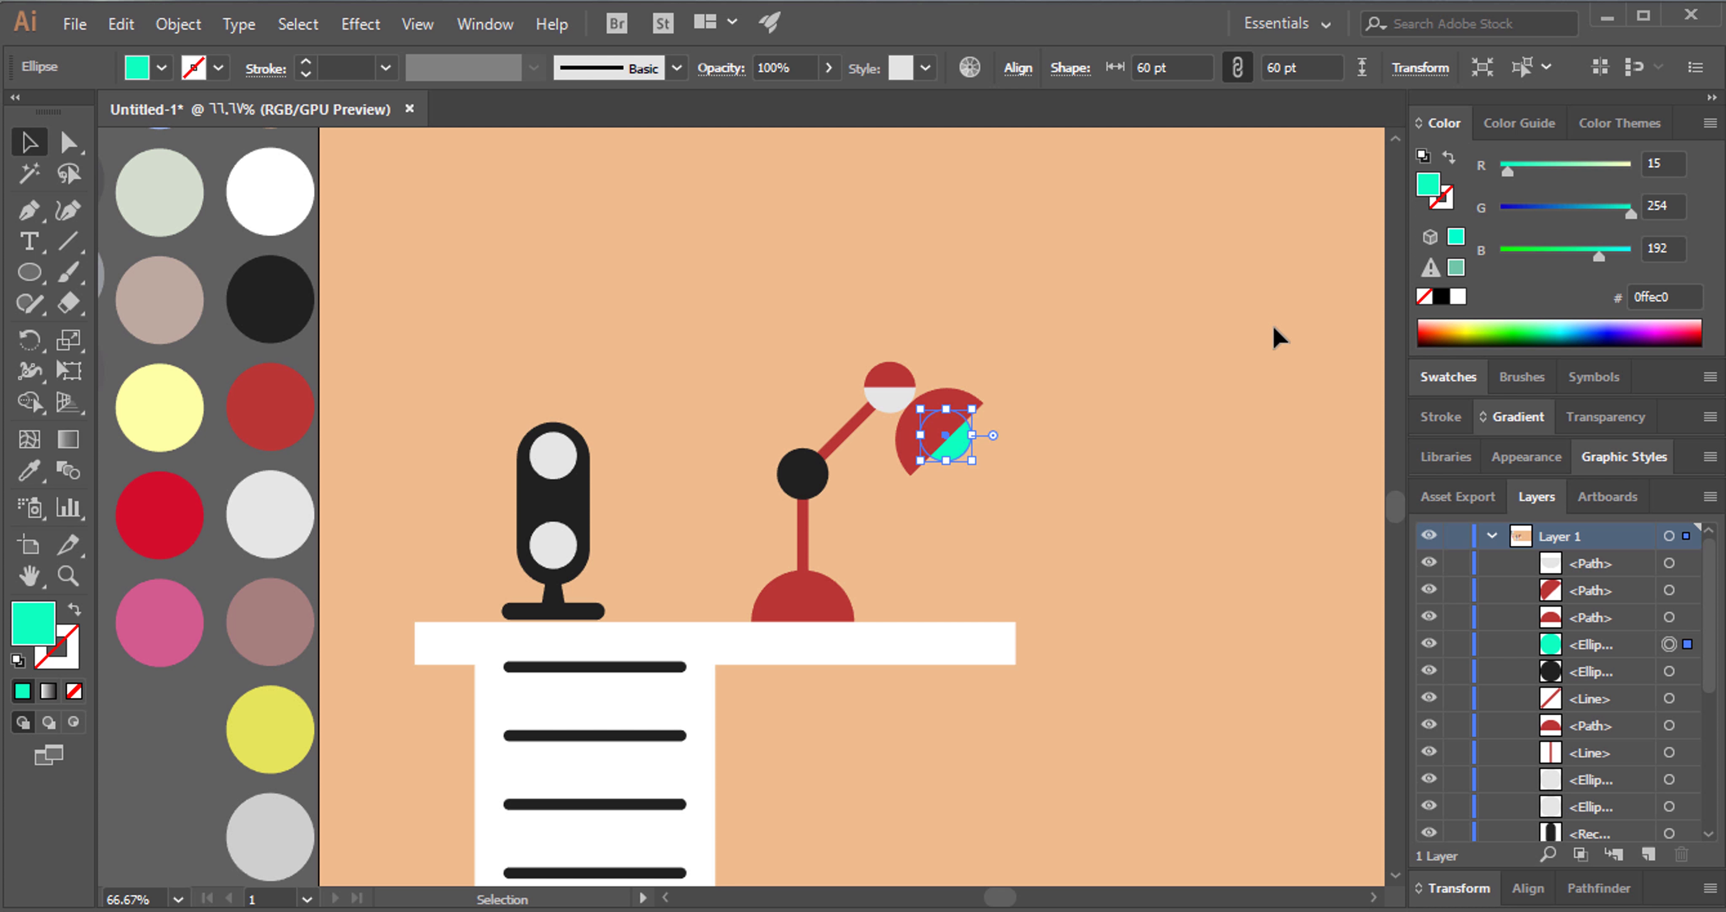
pyautogui.click(1677, 296)
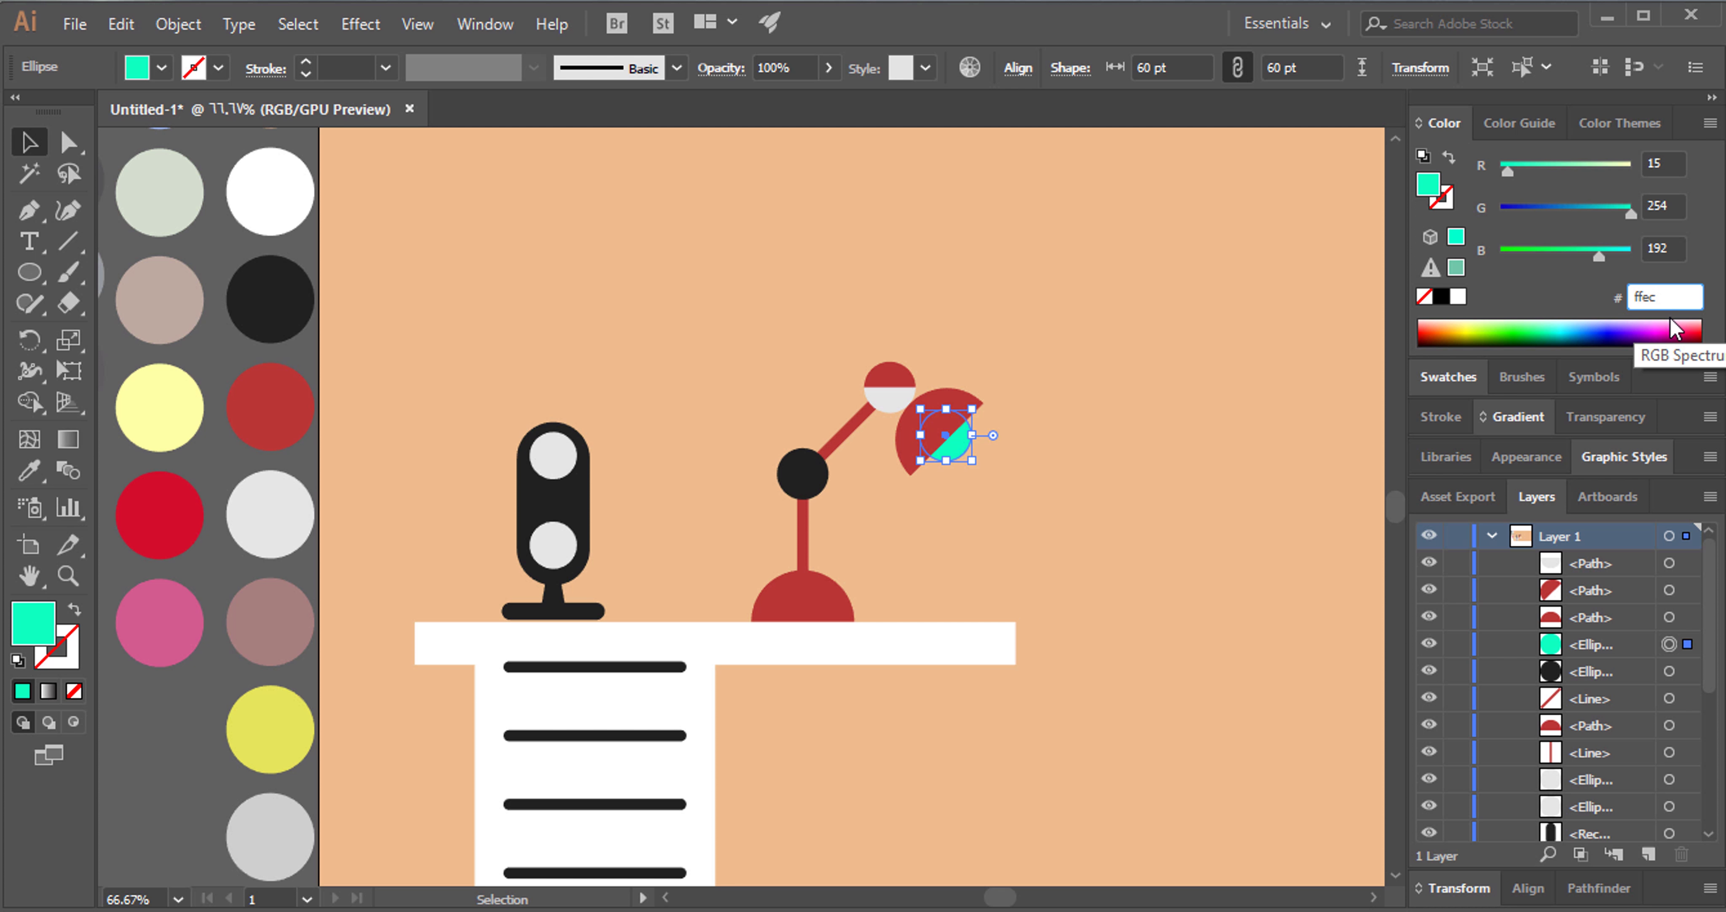
pyautogui.write('00')
pyautogui.press('Return')
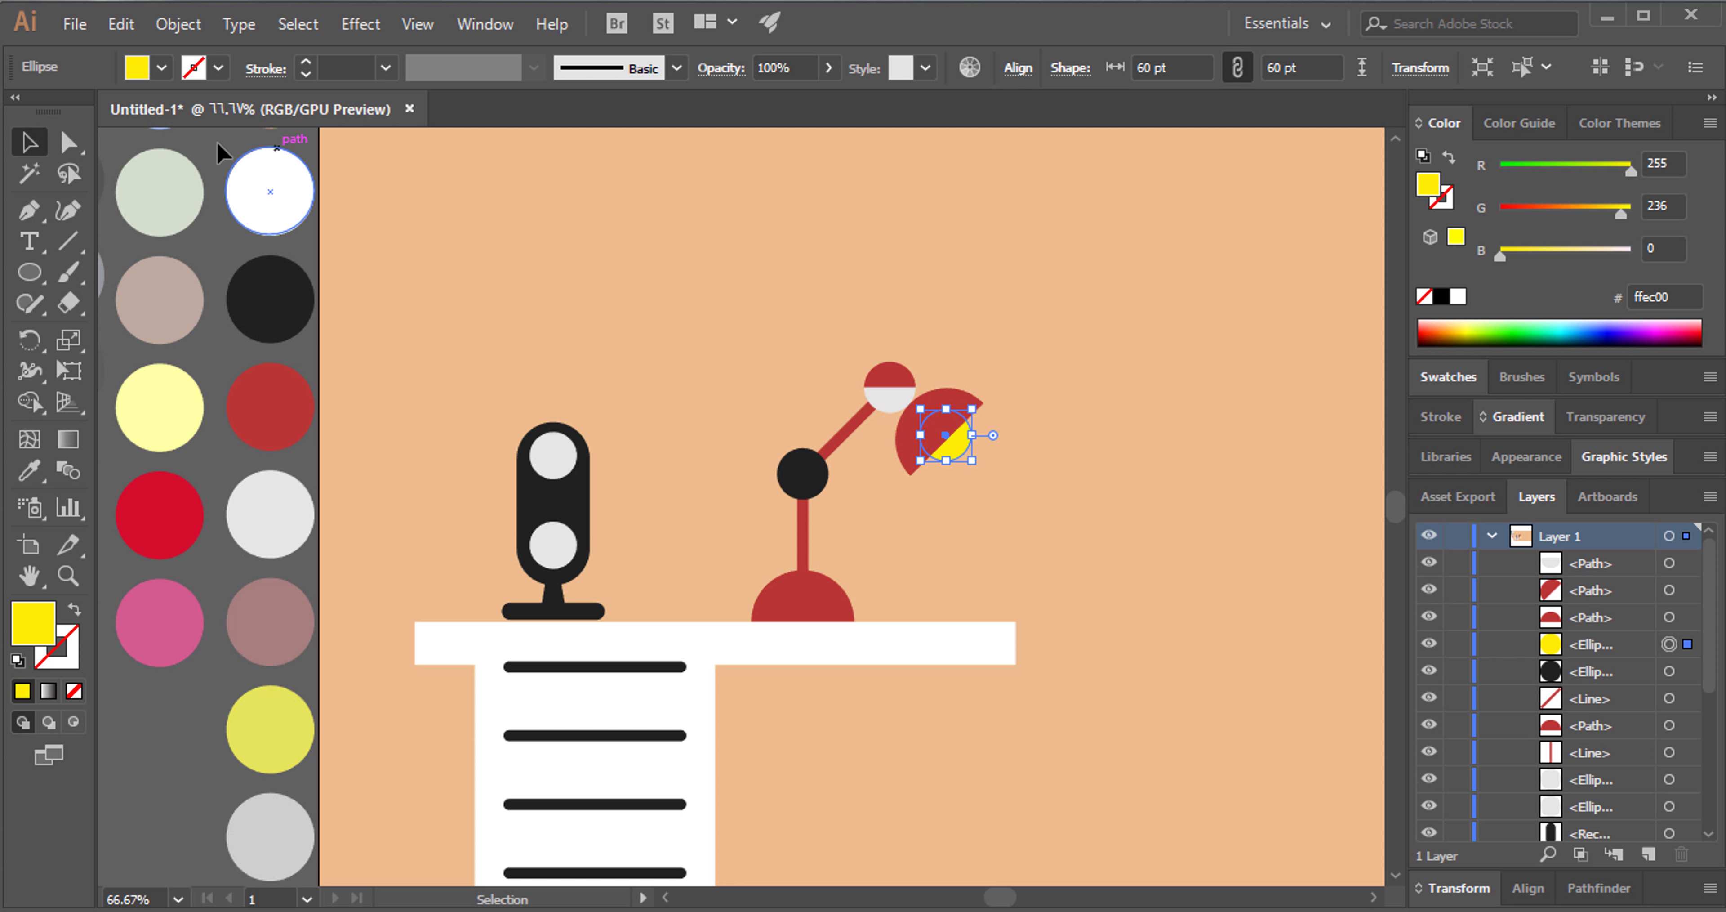
pyautogui.click(940, 280)
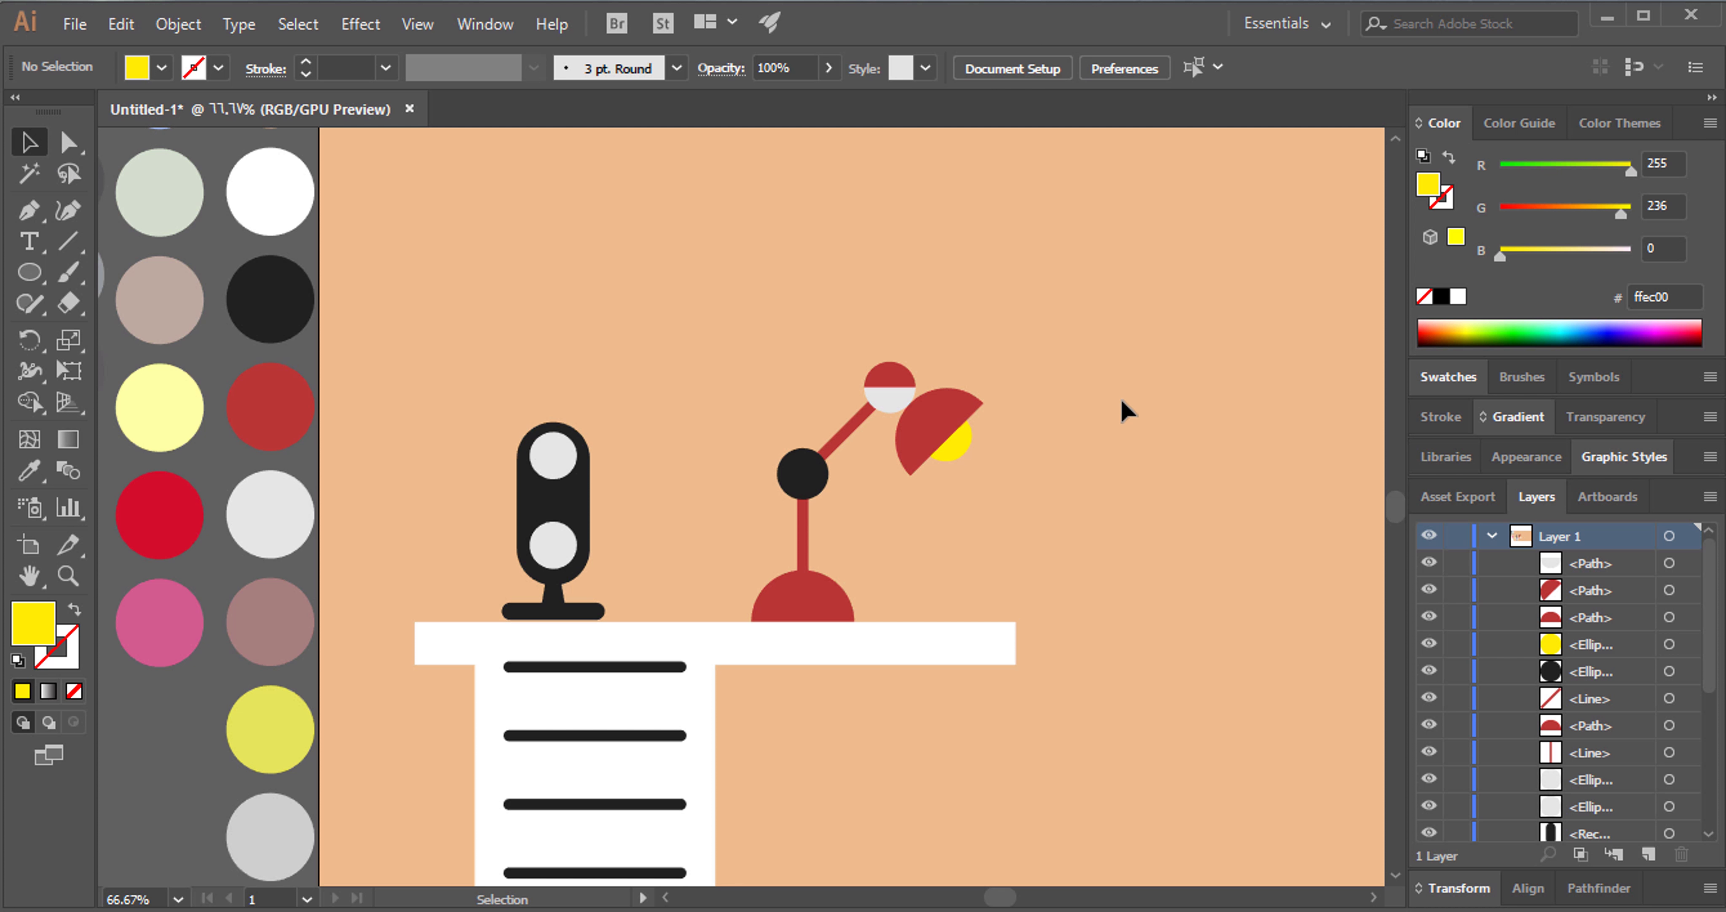
# Give the elbow joint the lamp base's red.
pyautogui.click(813, 489)
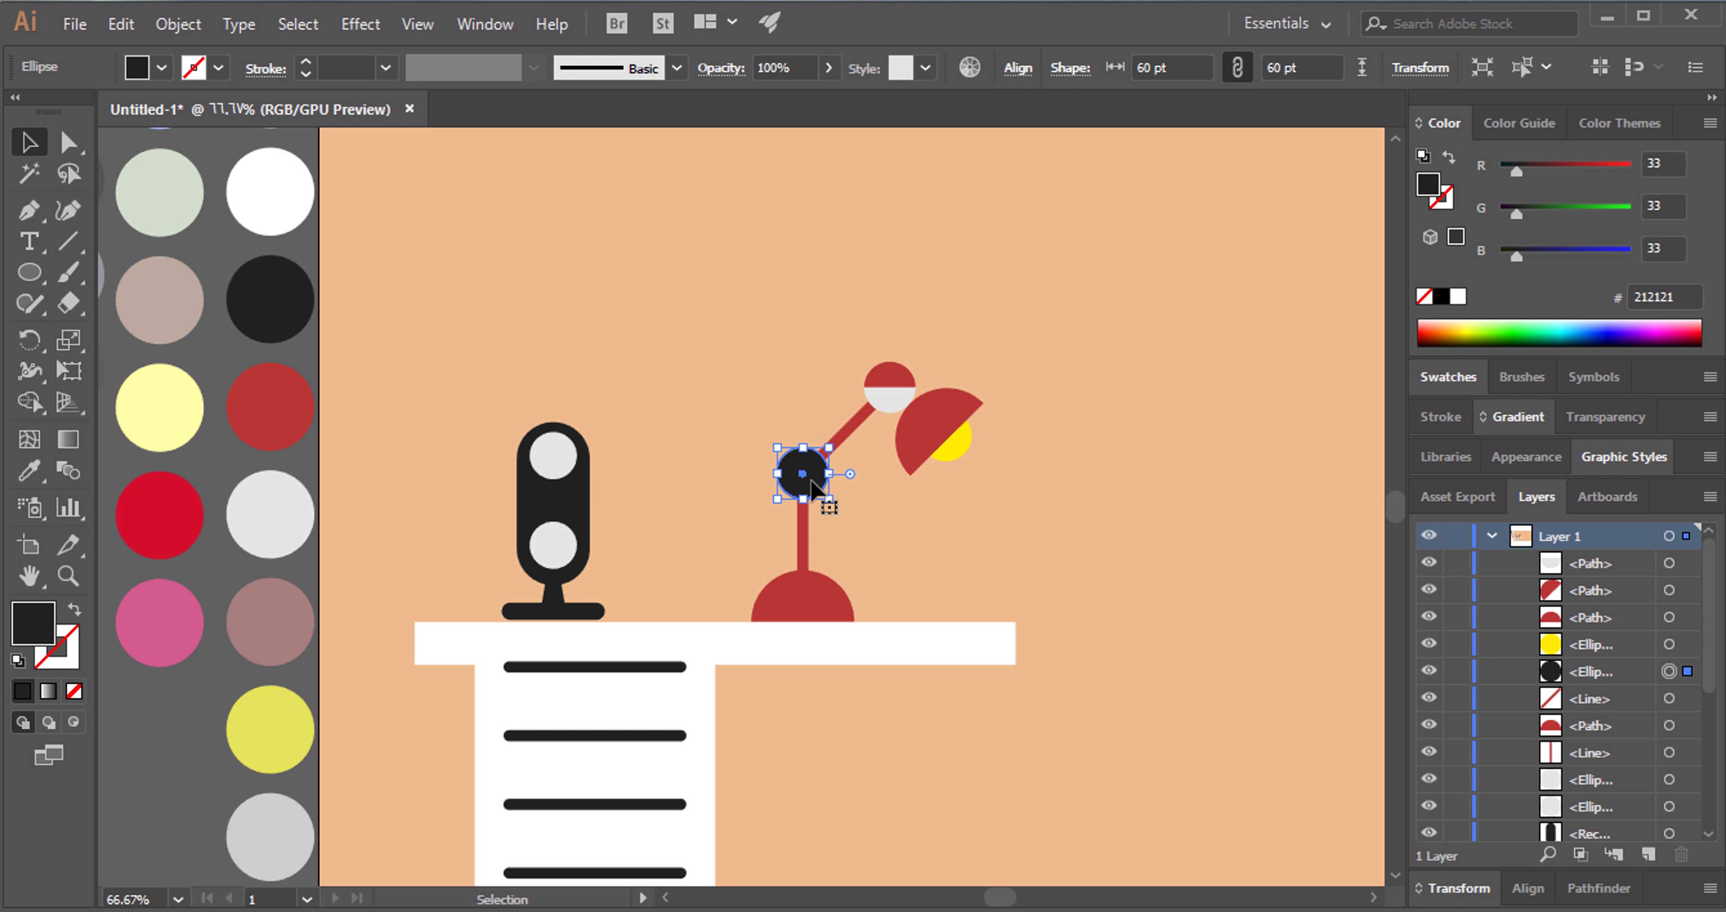
pyautogui.press('i')
pyautogui.click(814, 584)
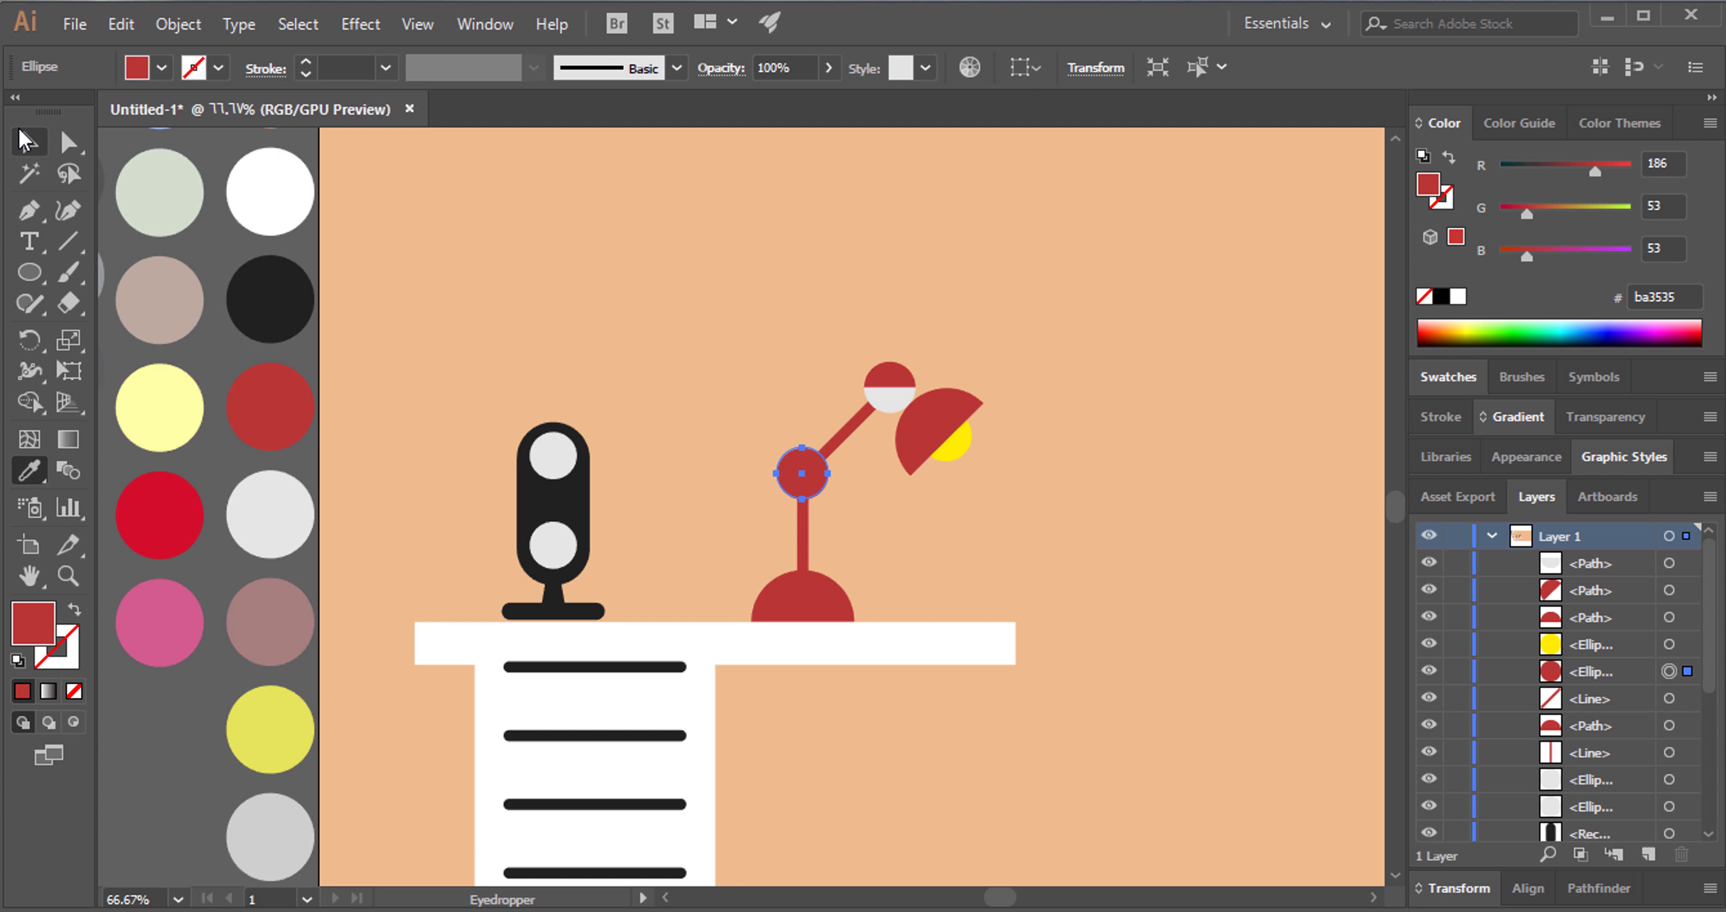
pyautogui.click(21, 144)
pyautogui.click(585, 247)
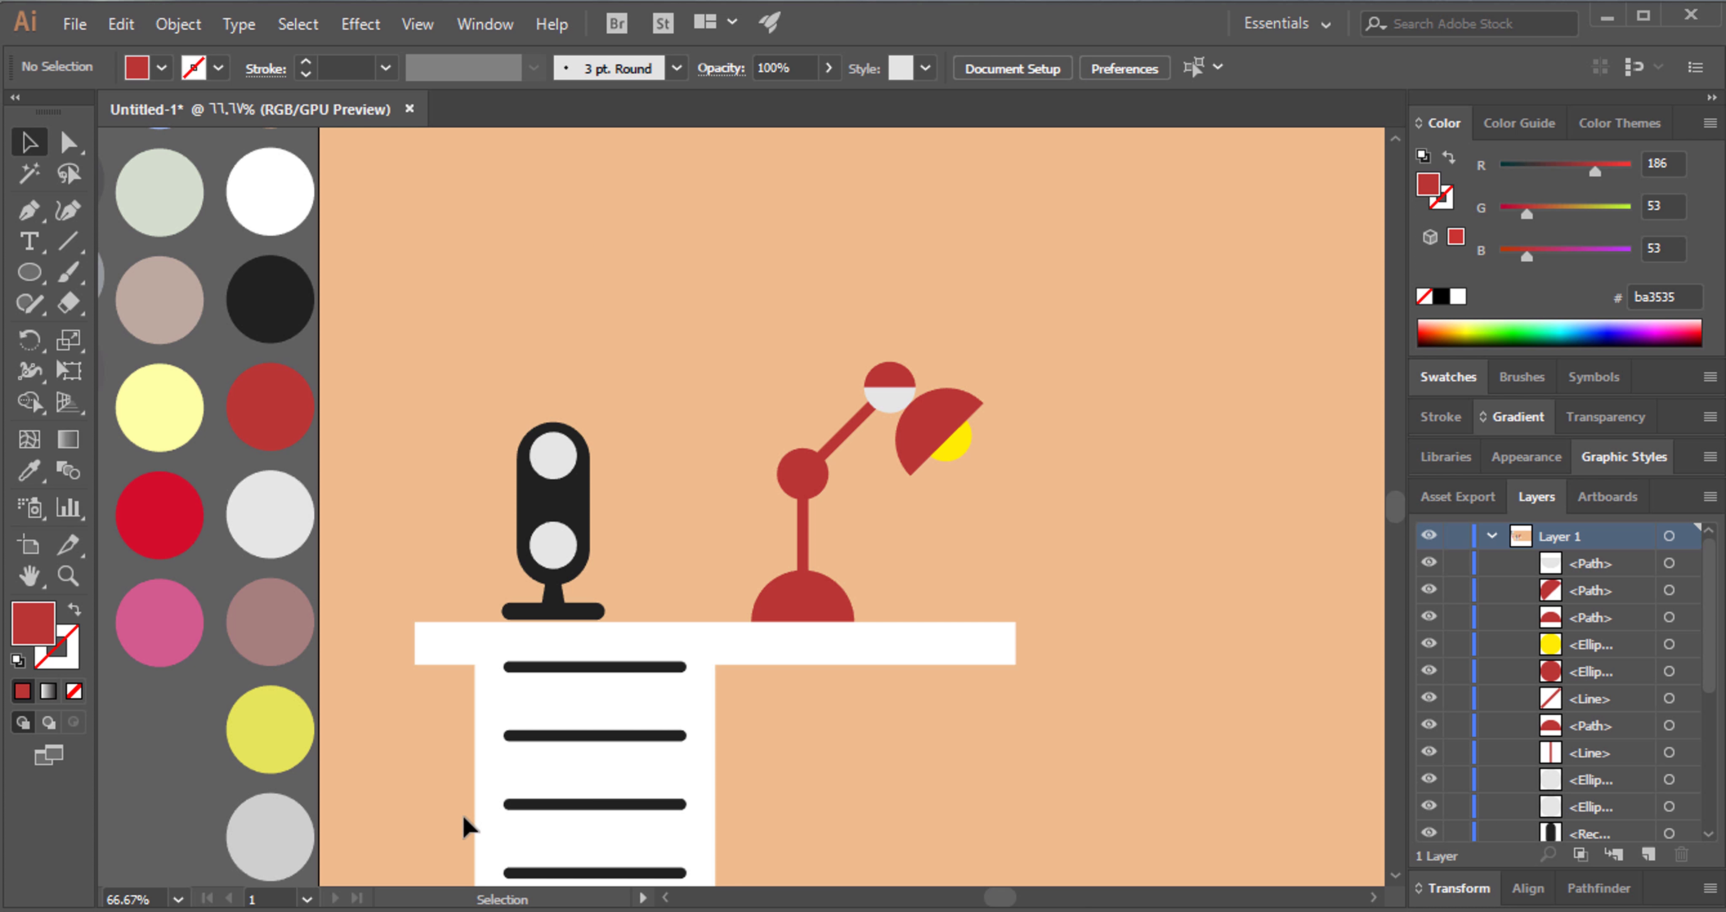
# Fit the artboard and make a vertically reflected copy of the microphone, tabletop and drawer unit.
pyautogui.click(178, 899)
pyautogui.click(211, 864)
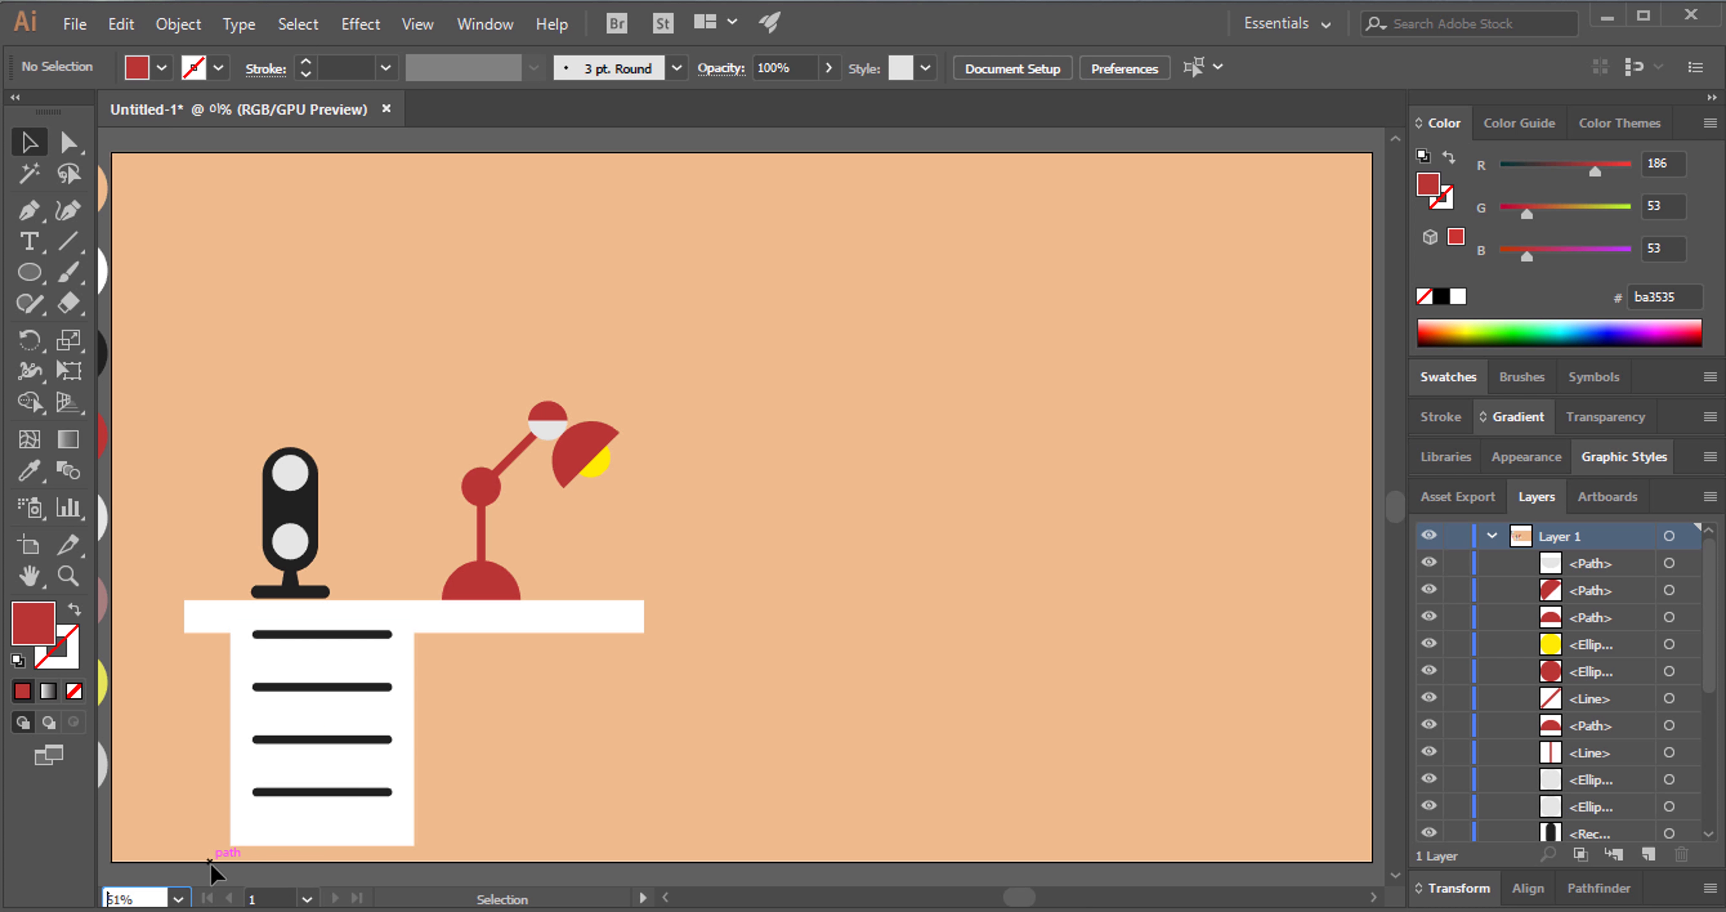
pyautogui.moveTo(379, 440); pyautogui.dragTo(209, 825)
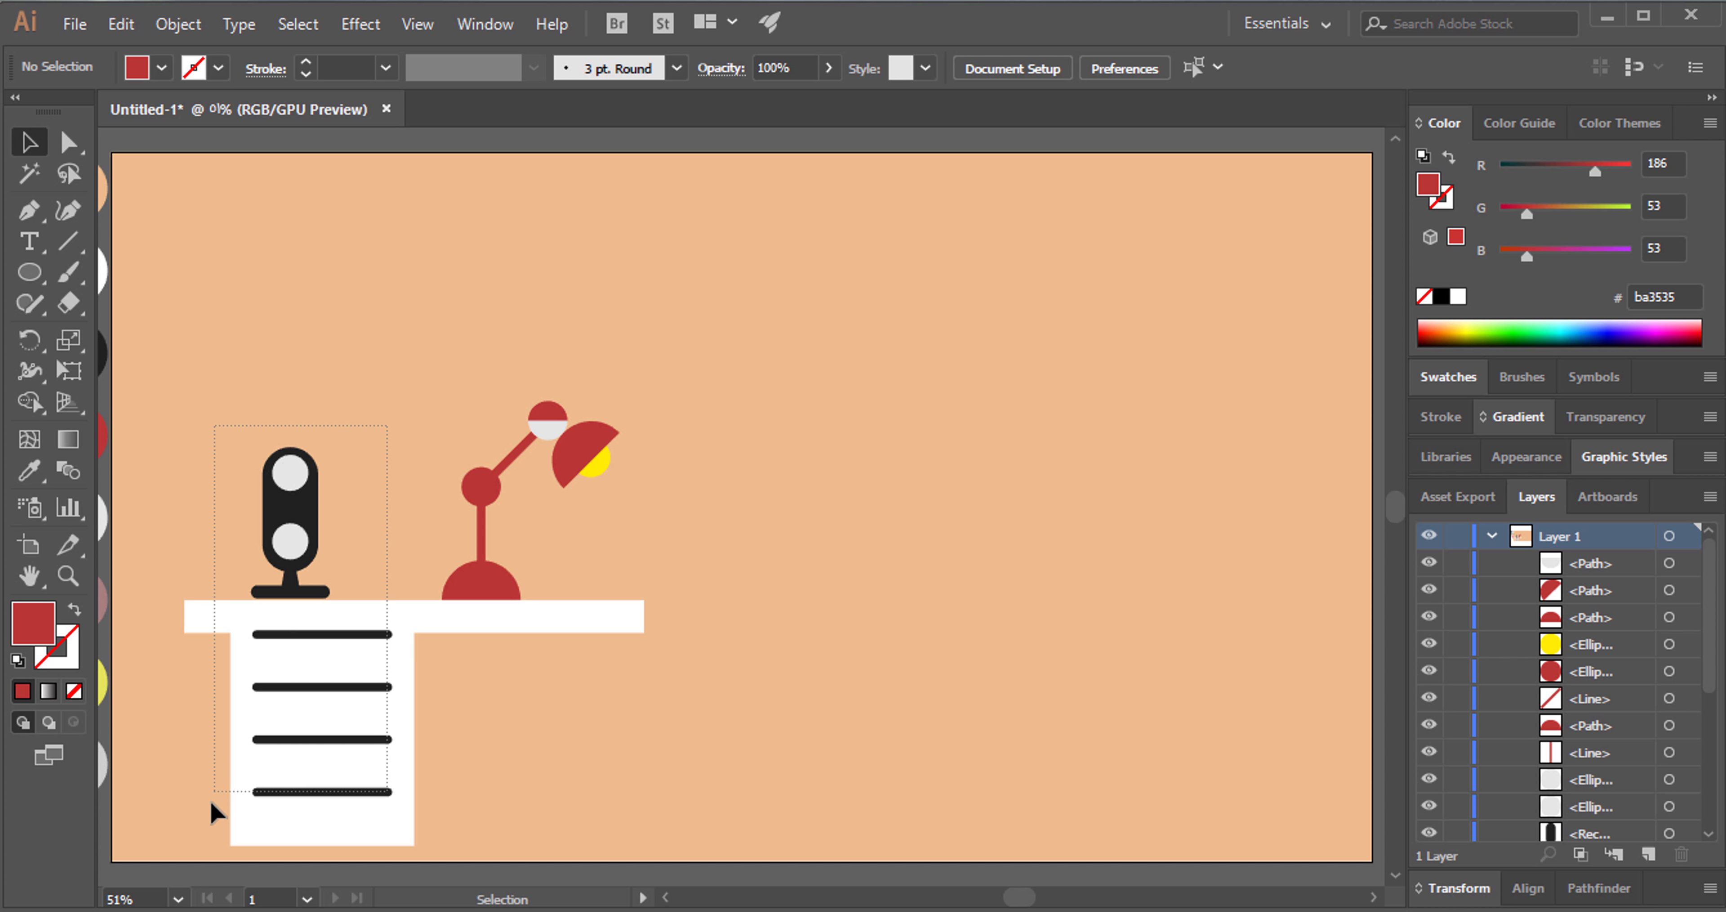
pyautogui.rightClick(375, 613)
pyautogui.moveTo(499, 456)
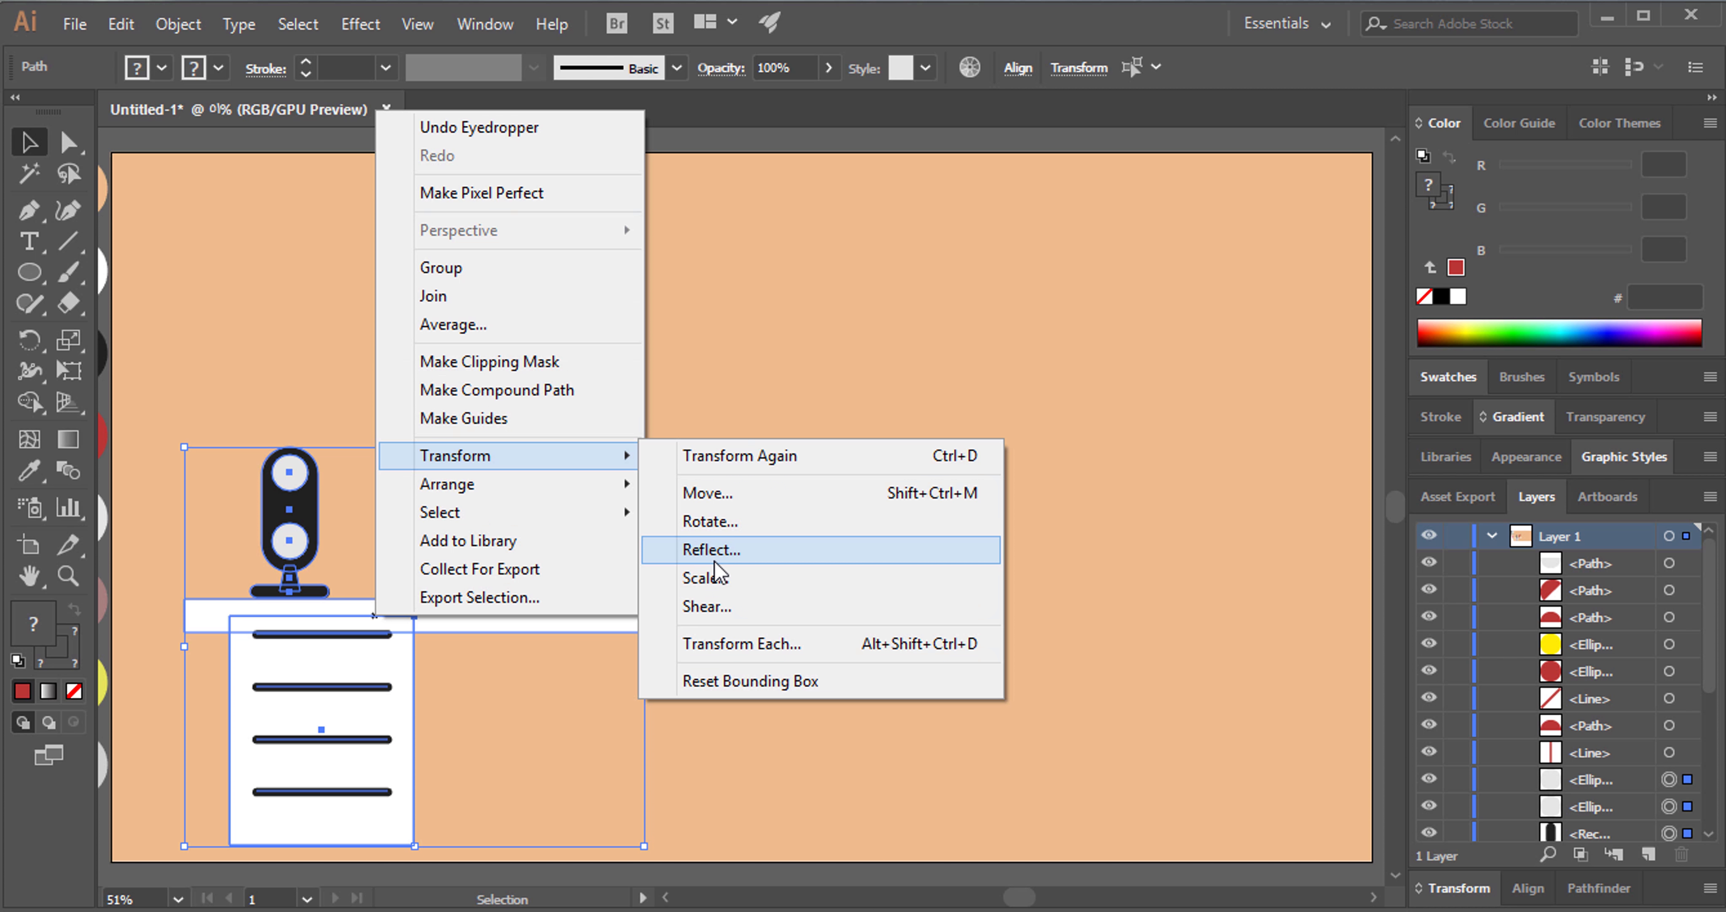
pyautogui.click(715, 559)
pyautogui.click(732, 625)
pyautogui.click(677, 633)
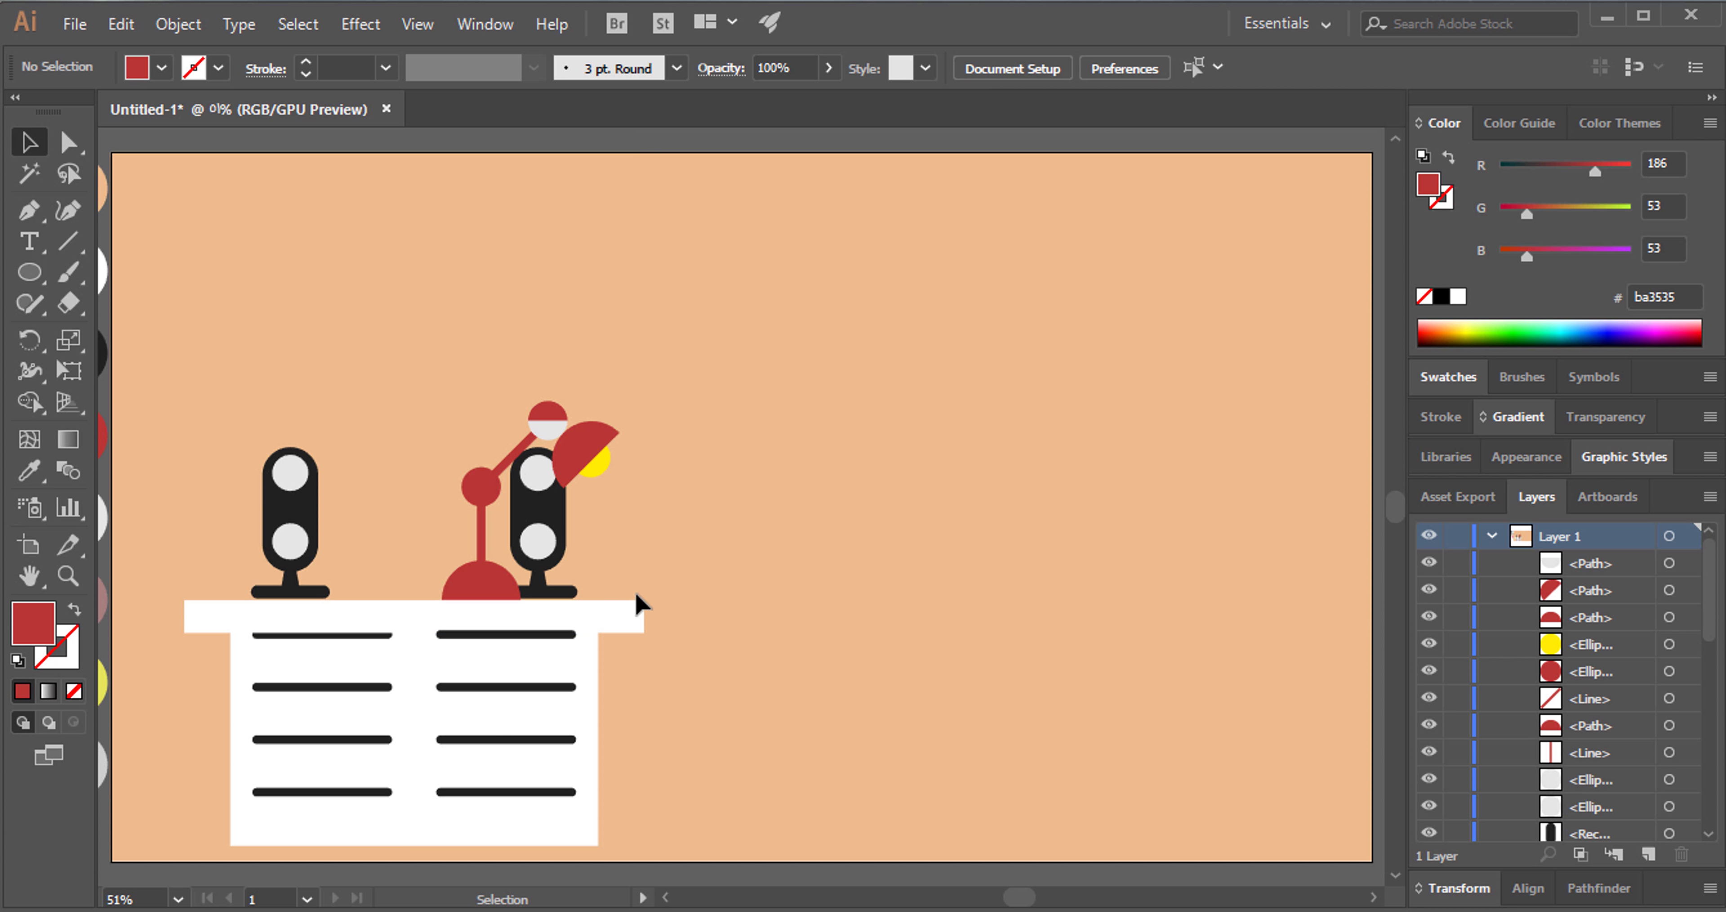
# Redo the misplaced reflected copy and drag it about 264 pt to the right.
pyautogui.click(522, 750)
pyautogui.click(732, 584)
pyautogui.hotkey('ctrl', 'z')
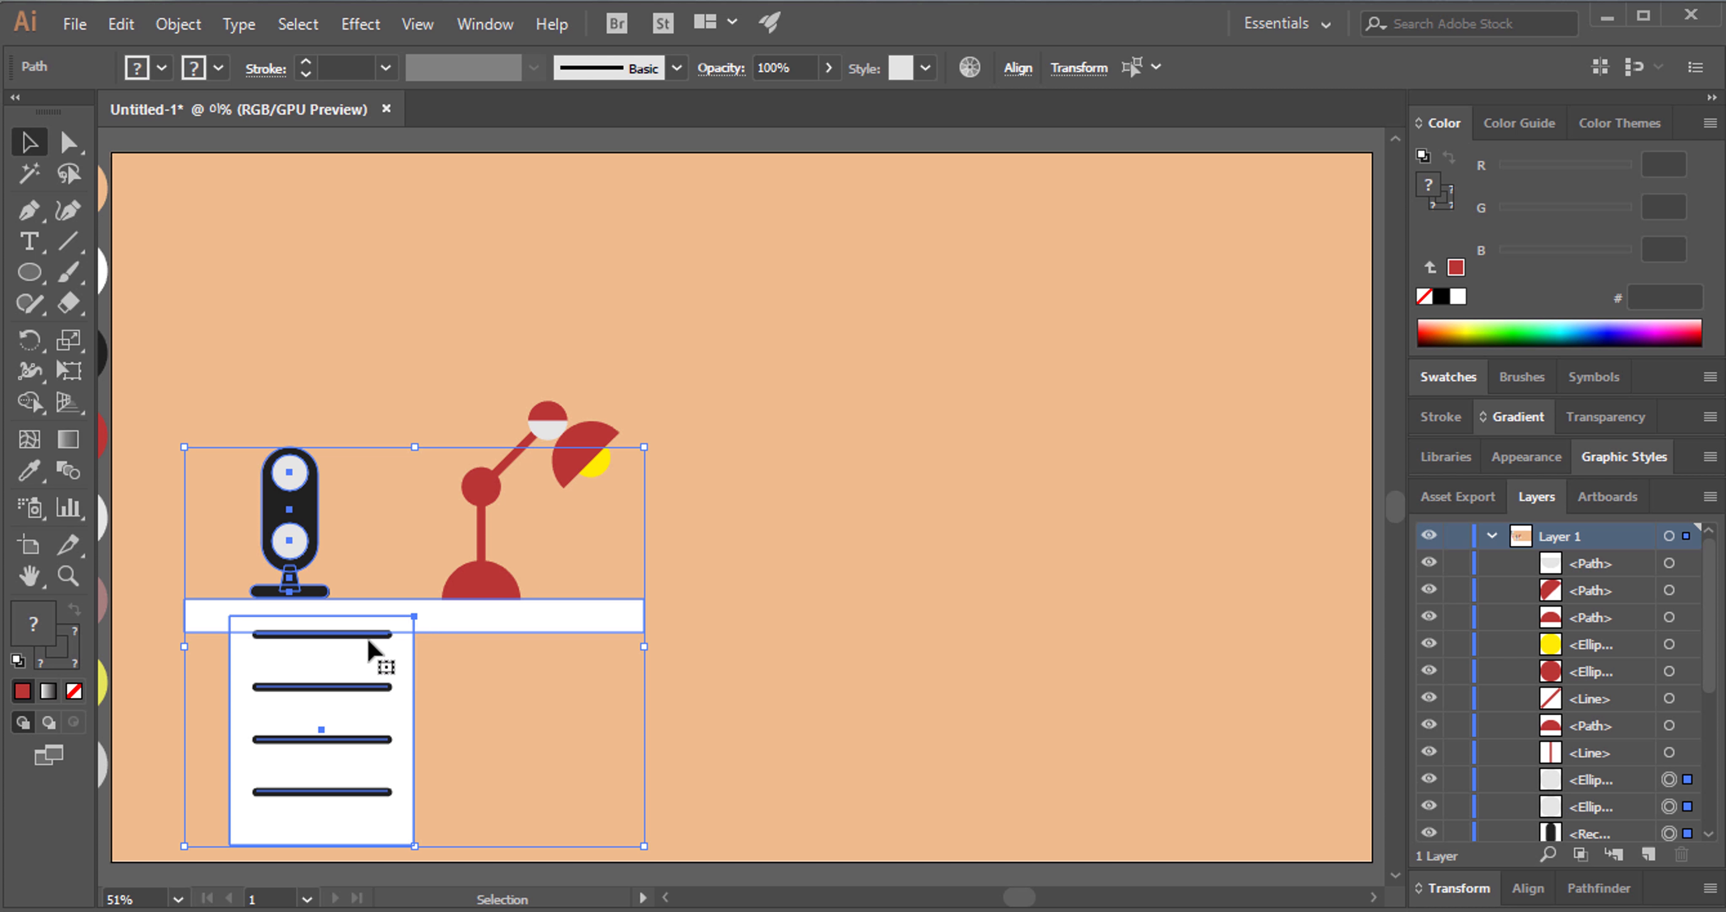
pyautogui.rightClick(370, 647)
pyautogui.moveTo(499, 475)
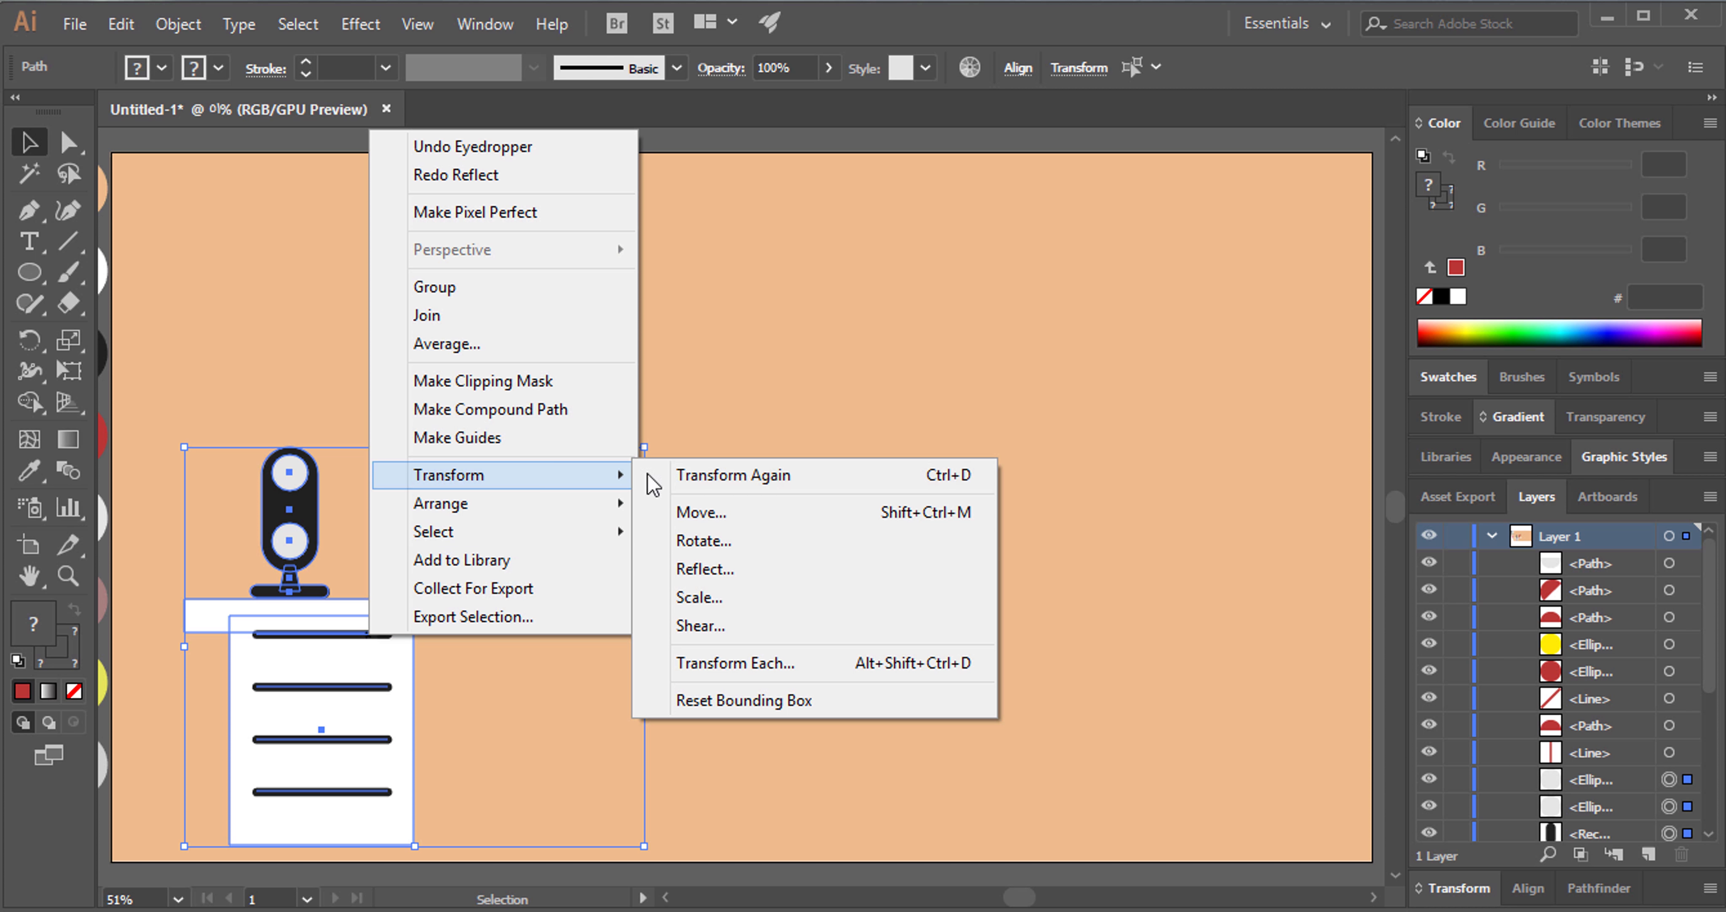
pyautogui.click(720, 569)
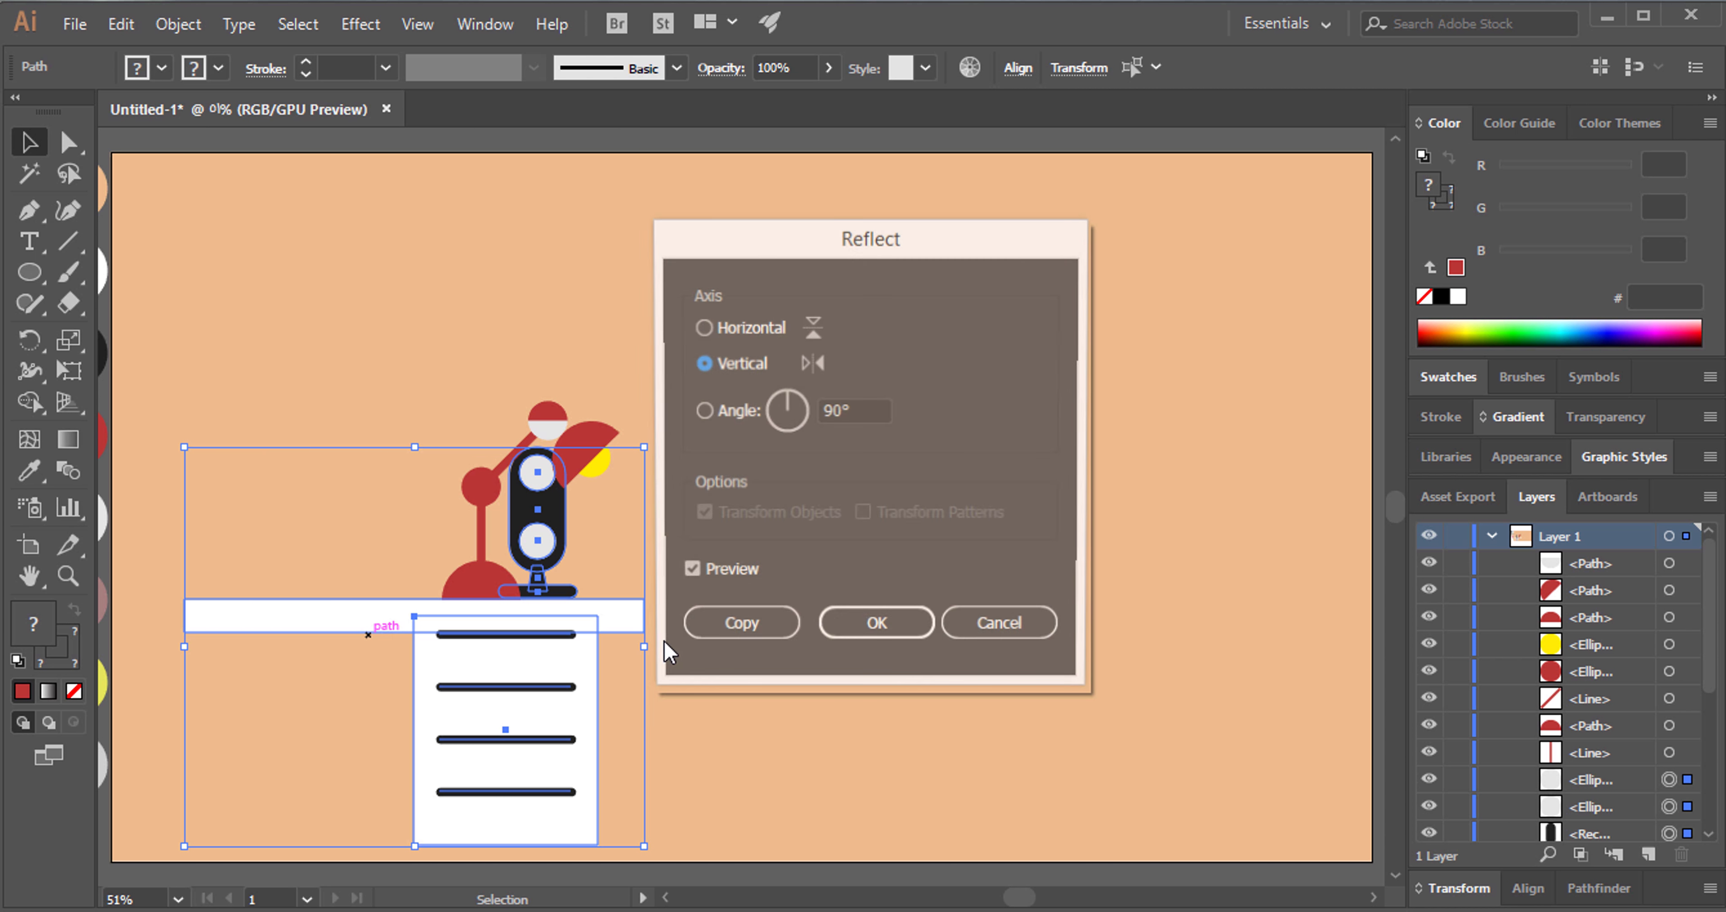
pyautogui.click(731, 625)
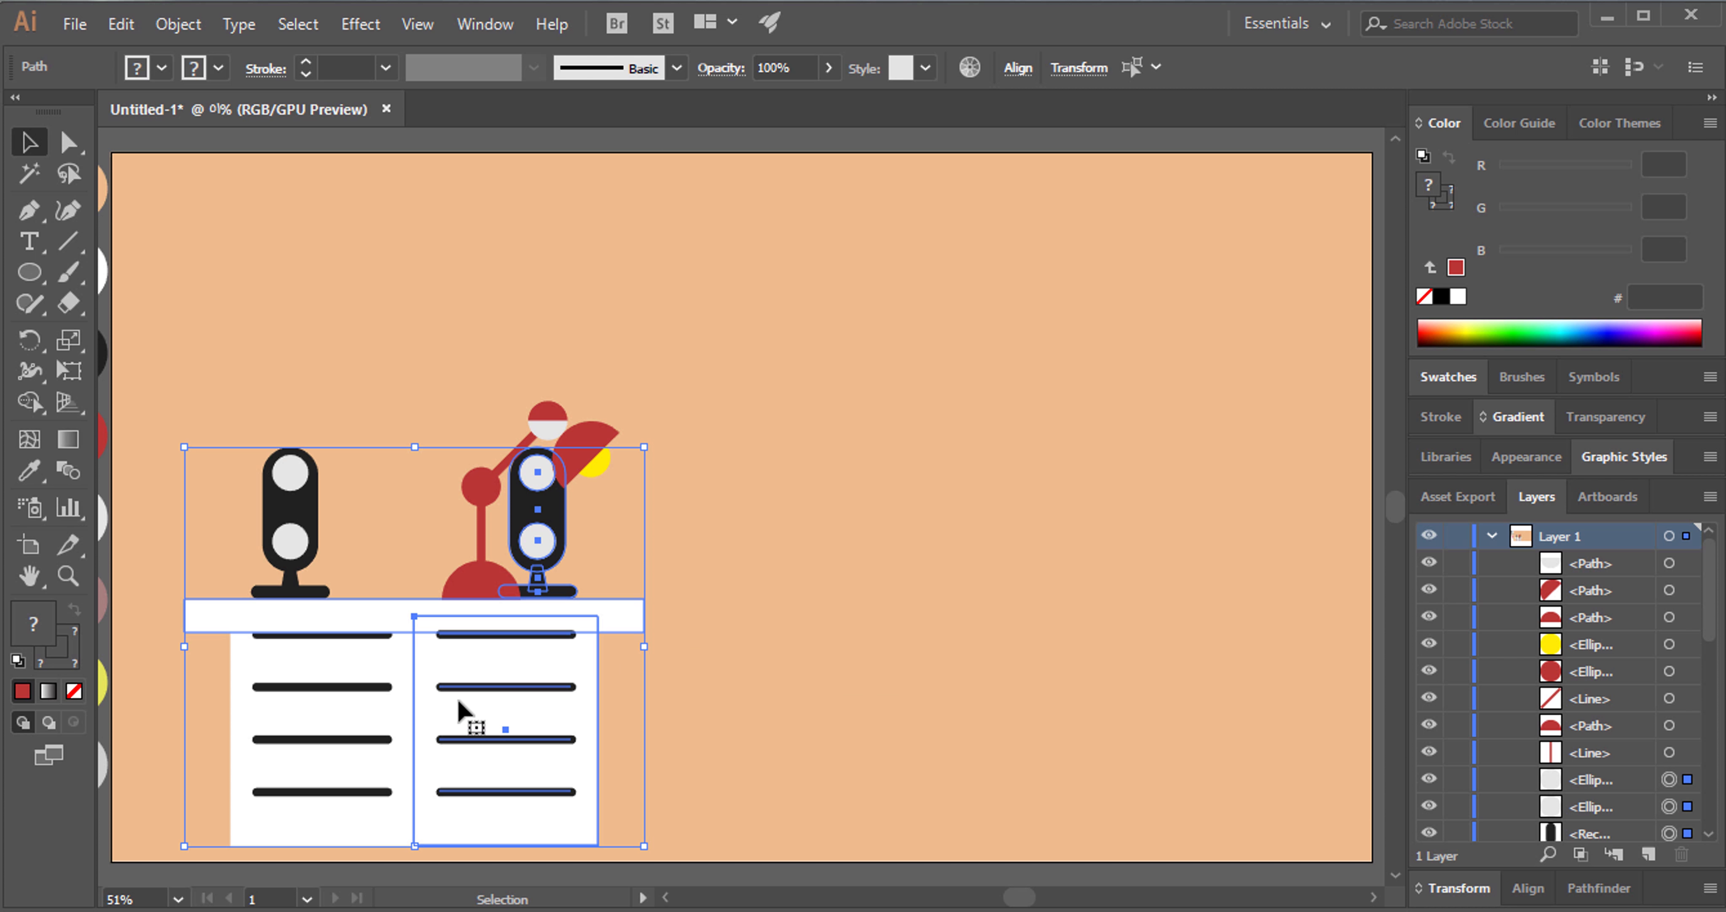
pyautogui.moveTo(459, 700)
pyautogui.mouseDown()
pyautogui.moveTo(979, 702)
pyautogui.moveTo(931, 692)
pyautogui.moveTo(986, 694)
pyautogui.moveTo(969, 666)
pyautogui.mouseUp()
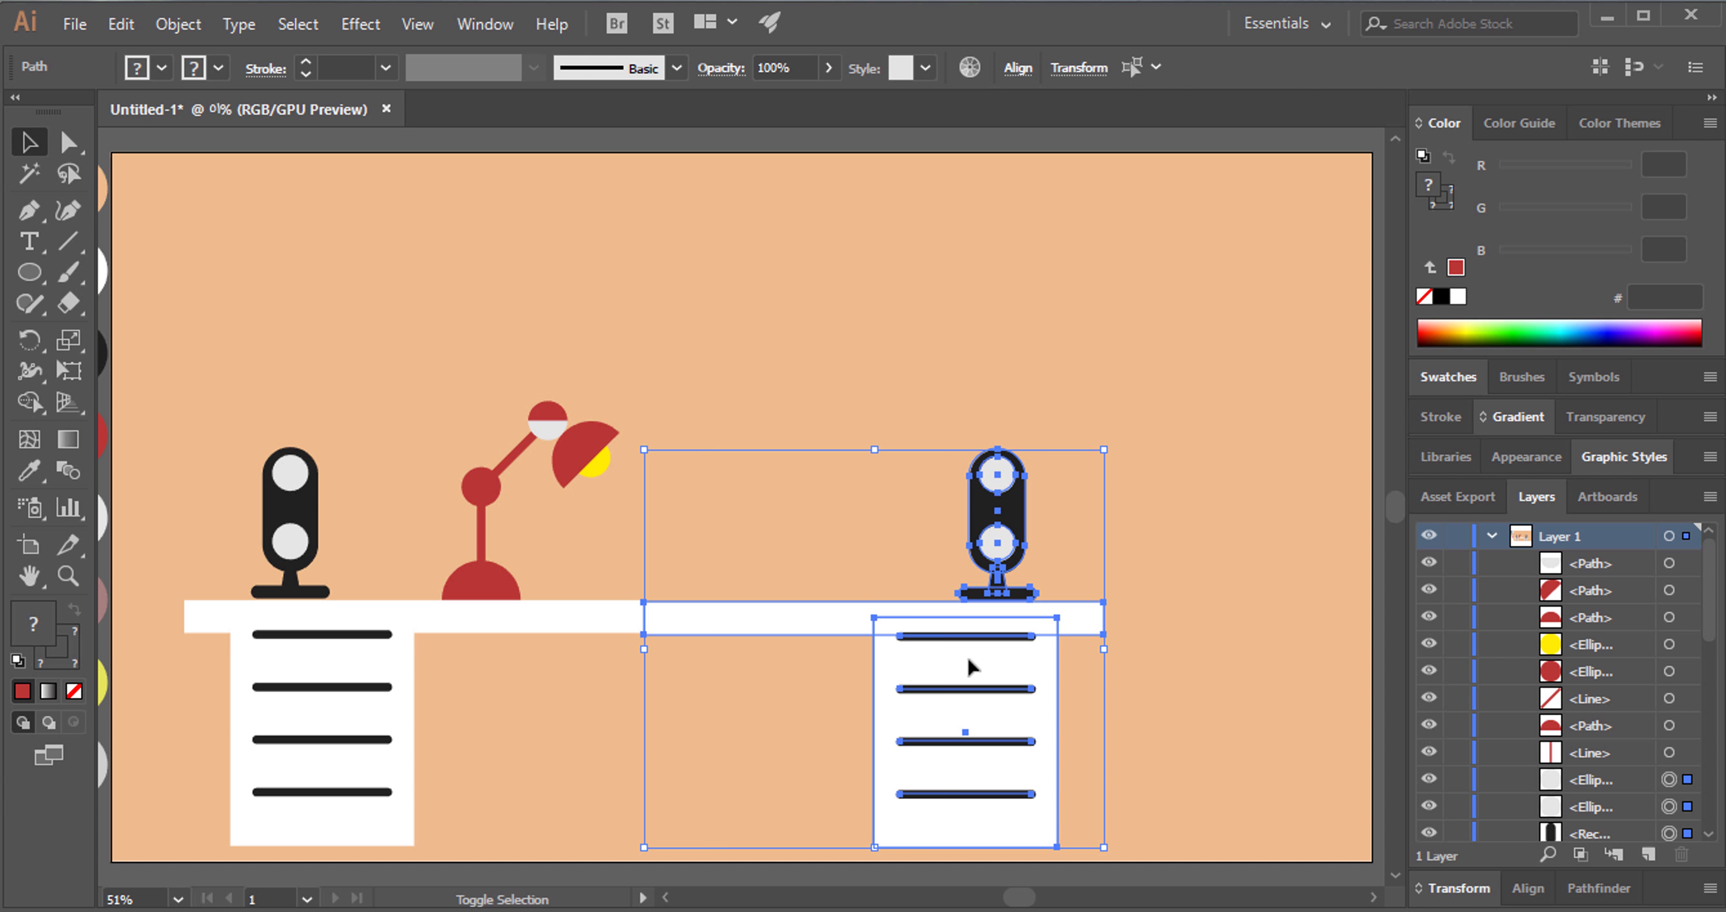
pyautogui.click(750, 576)
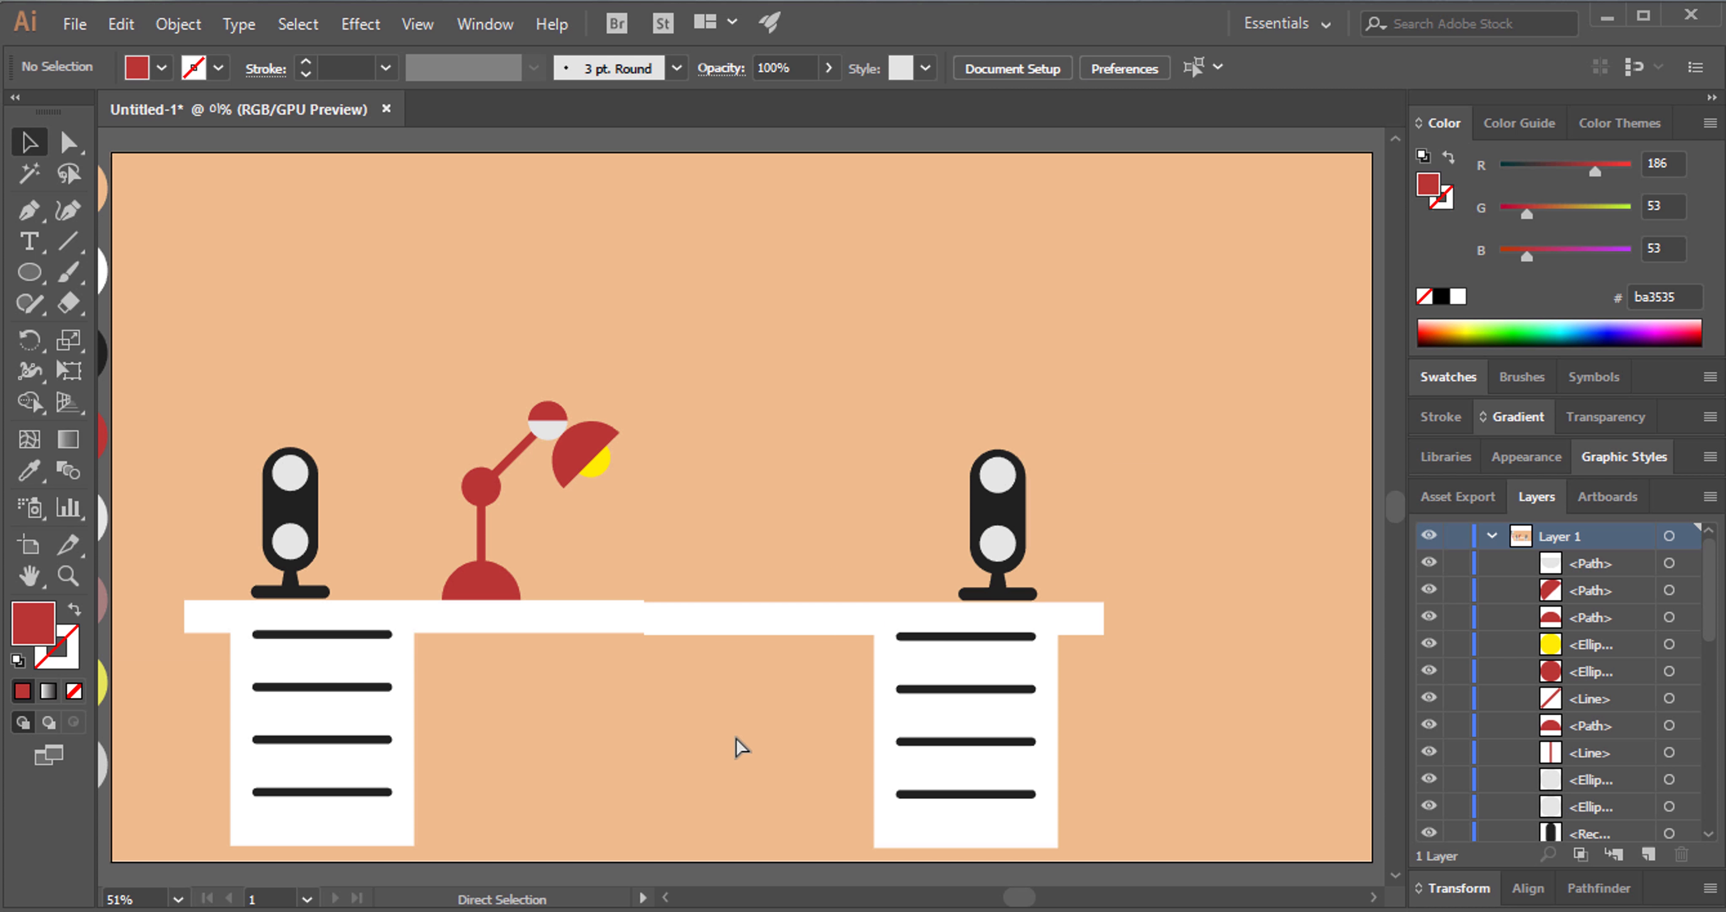
# Nudge the right desk section, drawer unit and microphone up 3.33 pt to line up.
pyautogui.click(1015, 620)
pyautogui.click(836, 813)
pyautogui.moveTo(1121, 551); pyautogui.dragTo(683, 654)
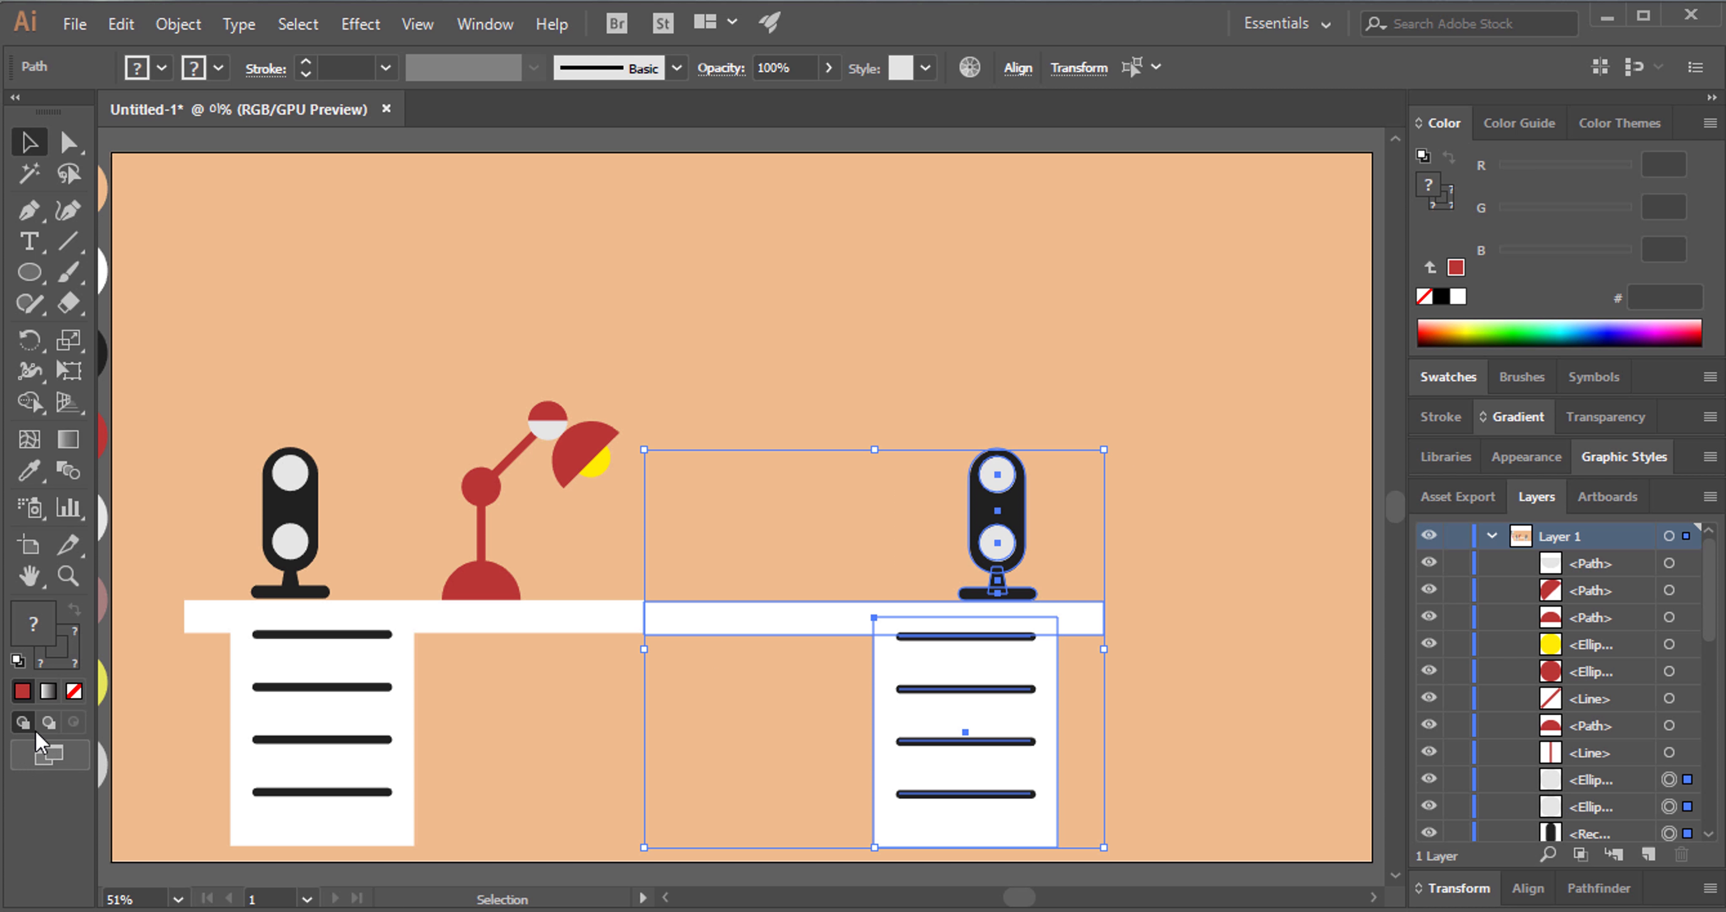
pyautogui.click(67, 575)
pyautogui.click(643, 628)
pyautogui.doubleClick(846, 501)
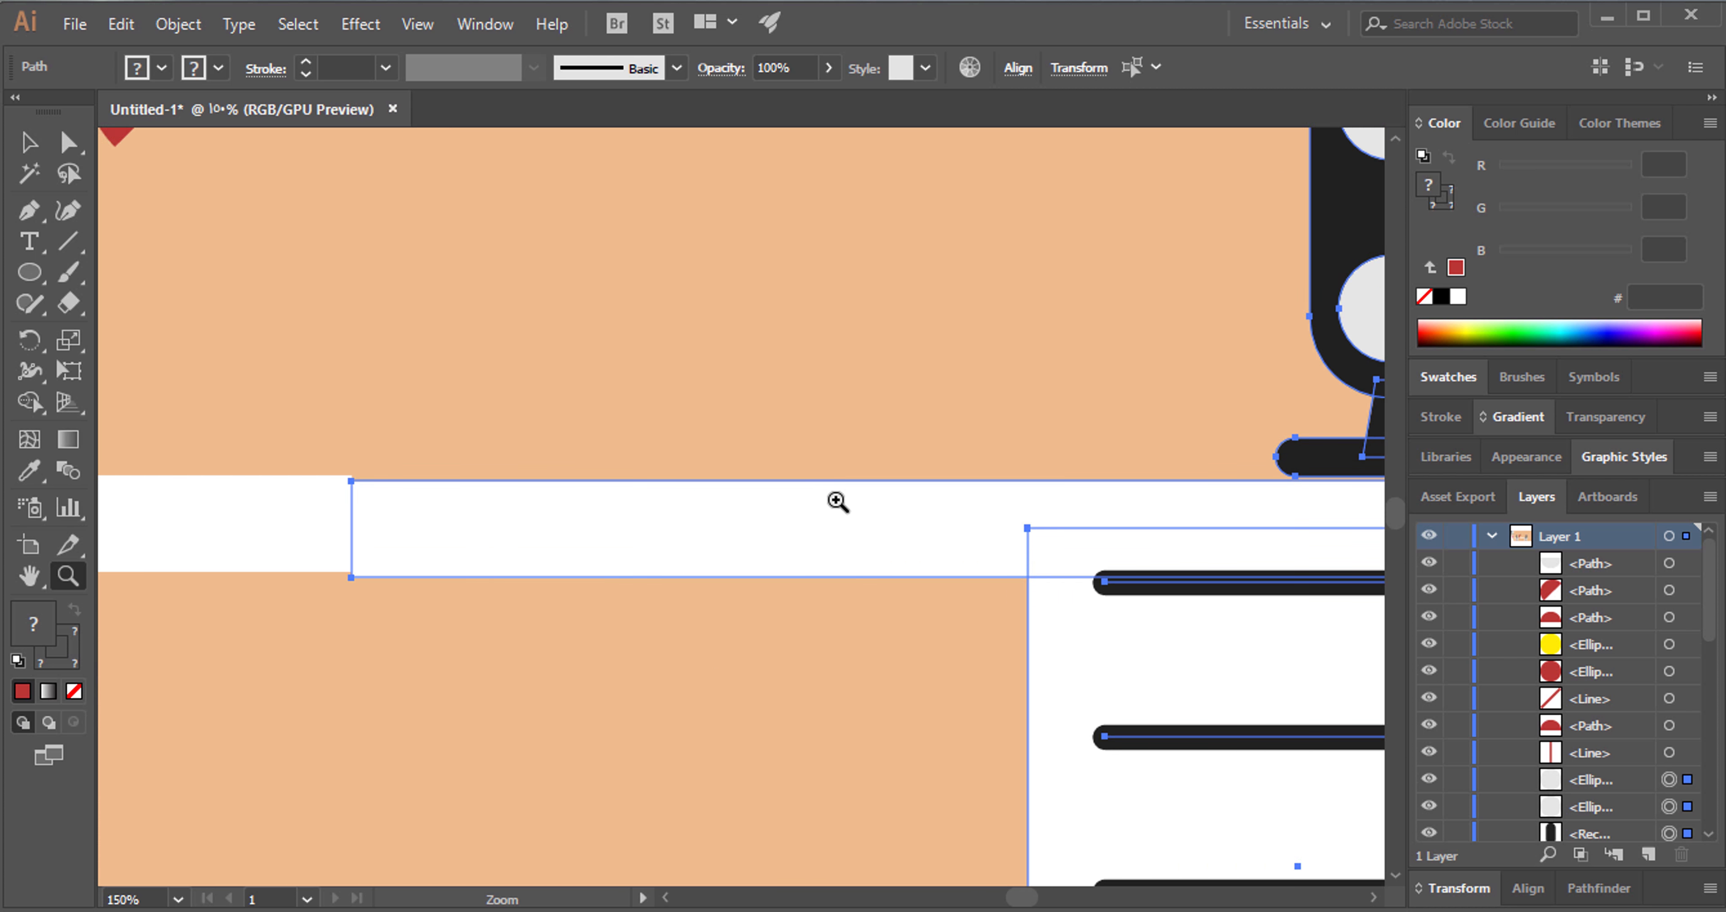
pyautogui.click(29, 142)
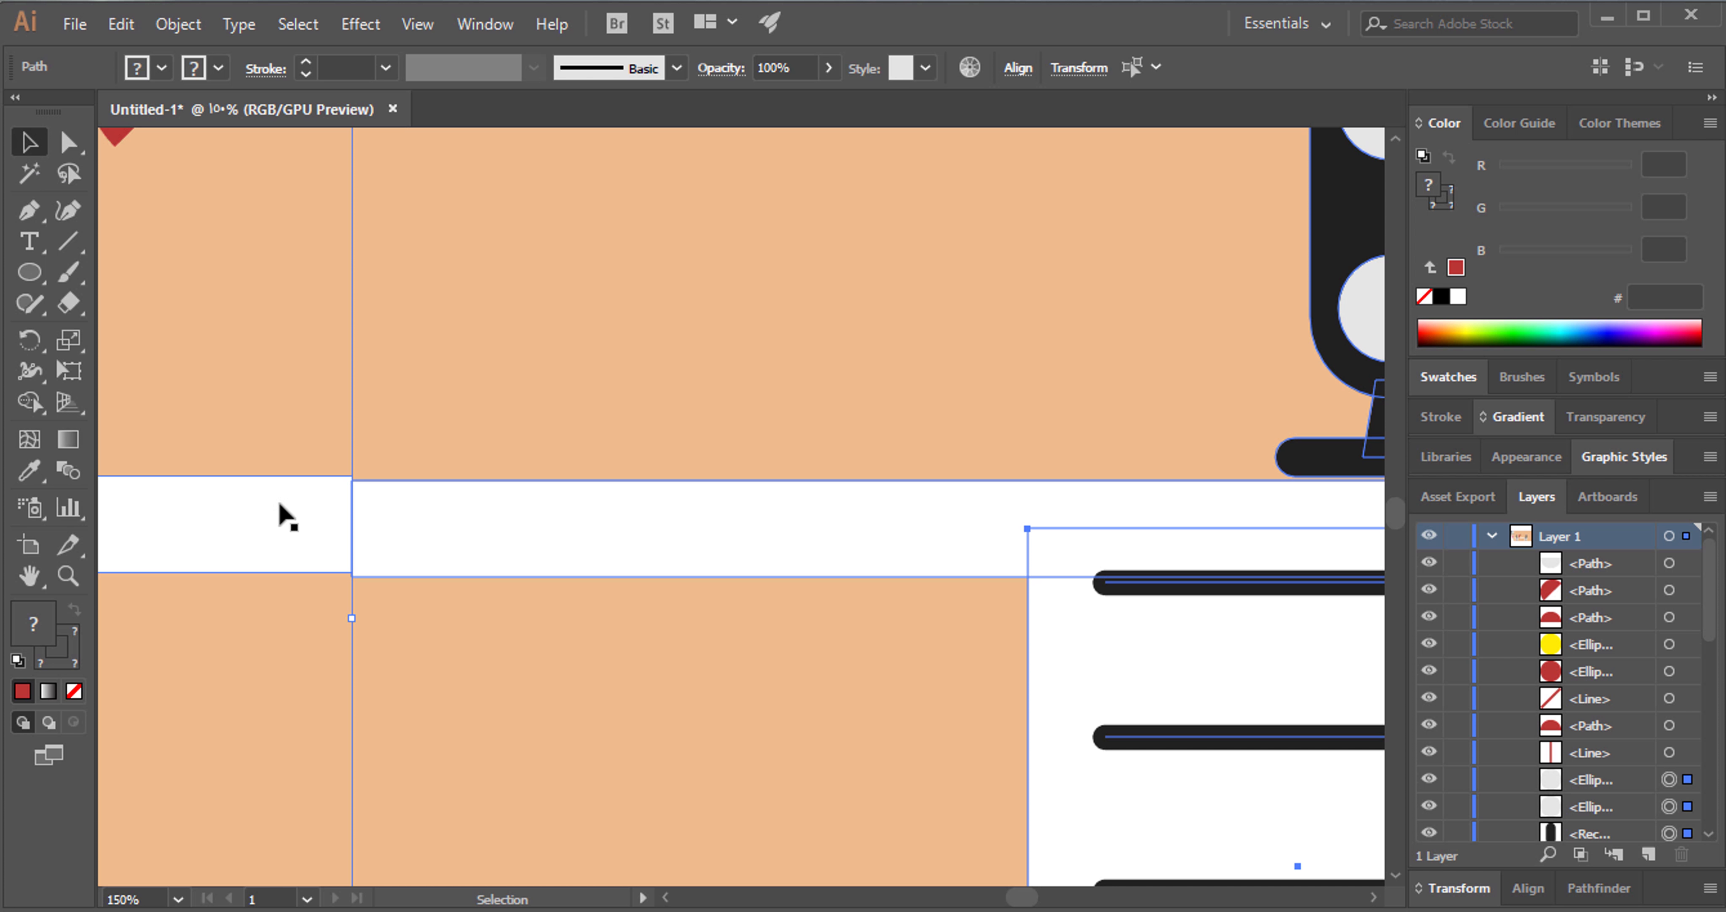
pyautogui.moveTo(413, 516); pyautogui.dragTo(413, 512)
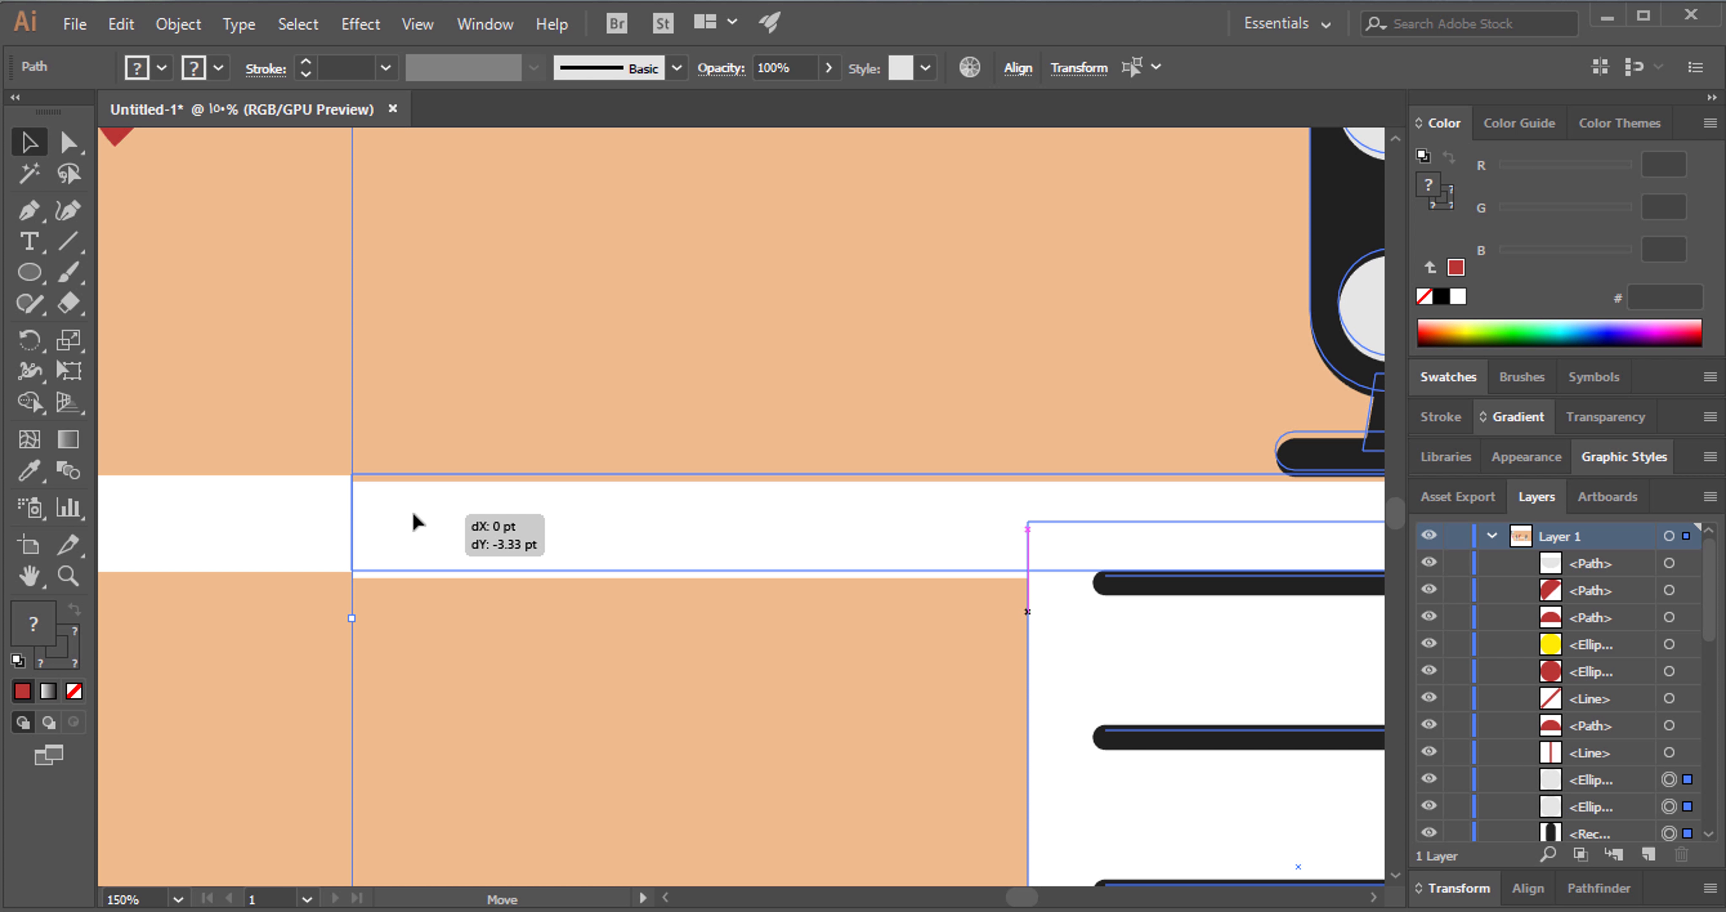
pyautogui.click(387, 611)
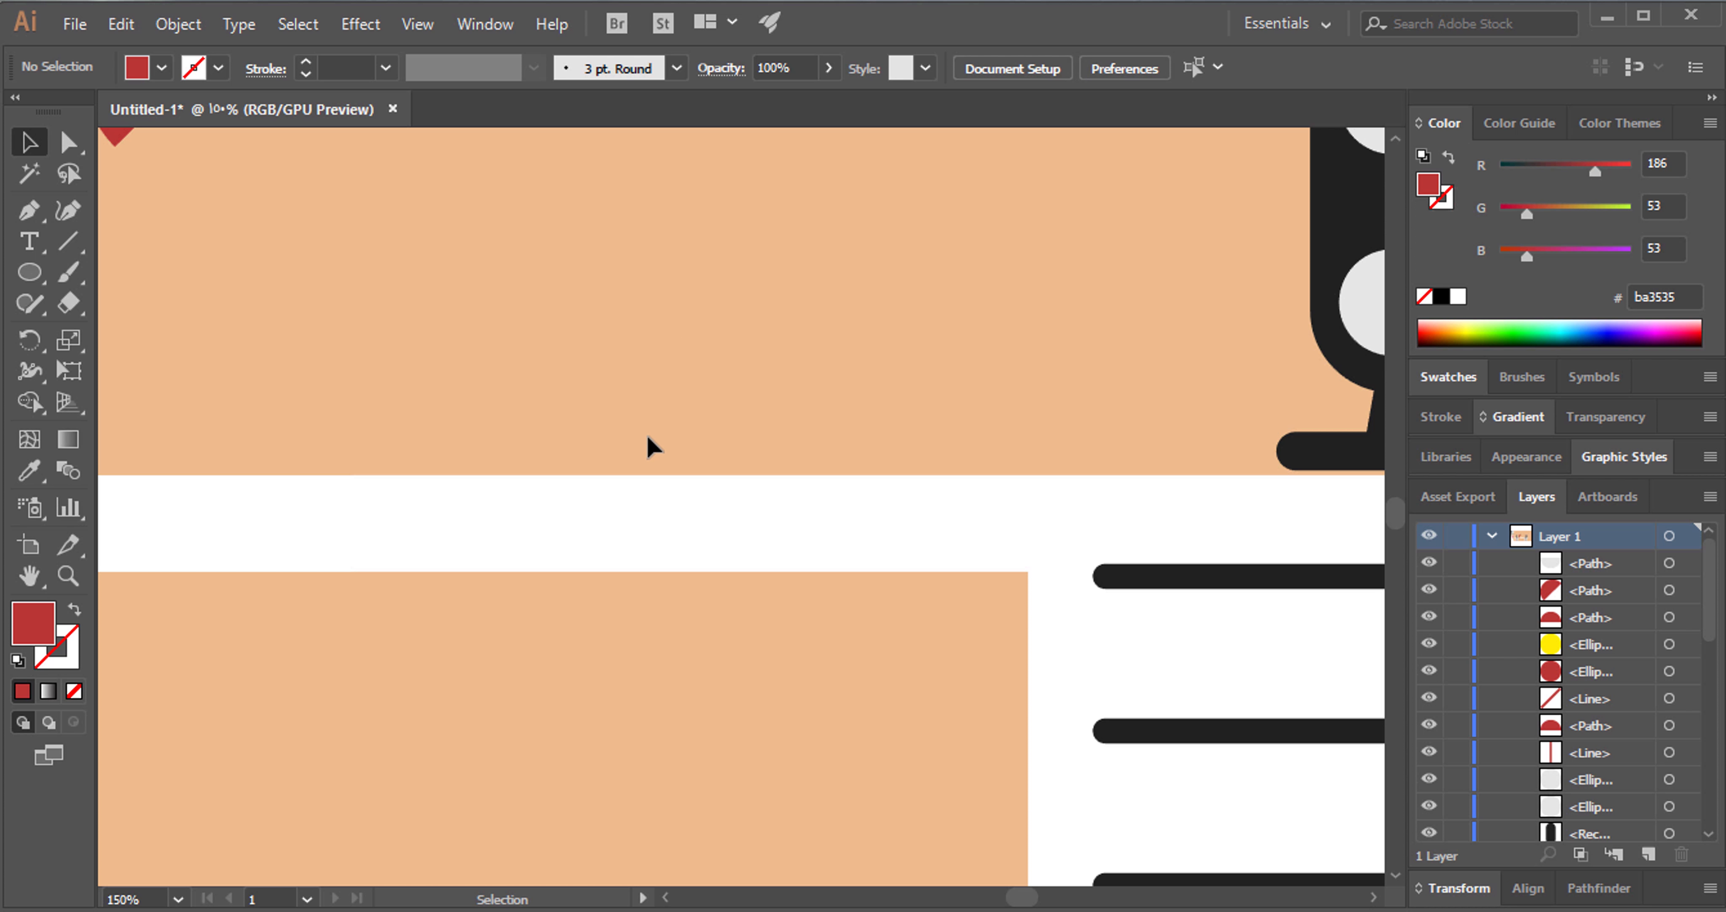
# Unite both desk-top halves into one white bar with the Shape Builder.
pyautogui.click(67, 575)
pyautogui.keyDown('alt'); pyautogui.click(410, 565); pyautogui.keyUp('alt')
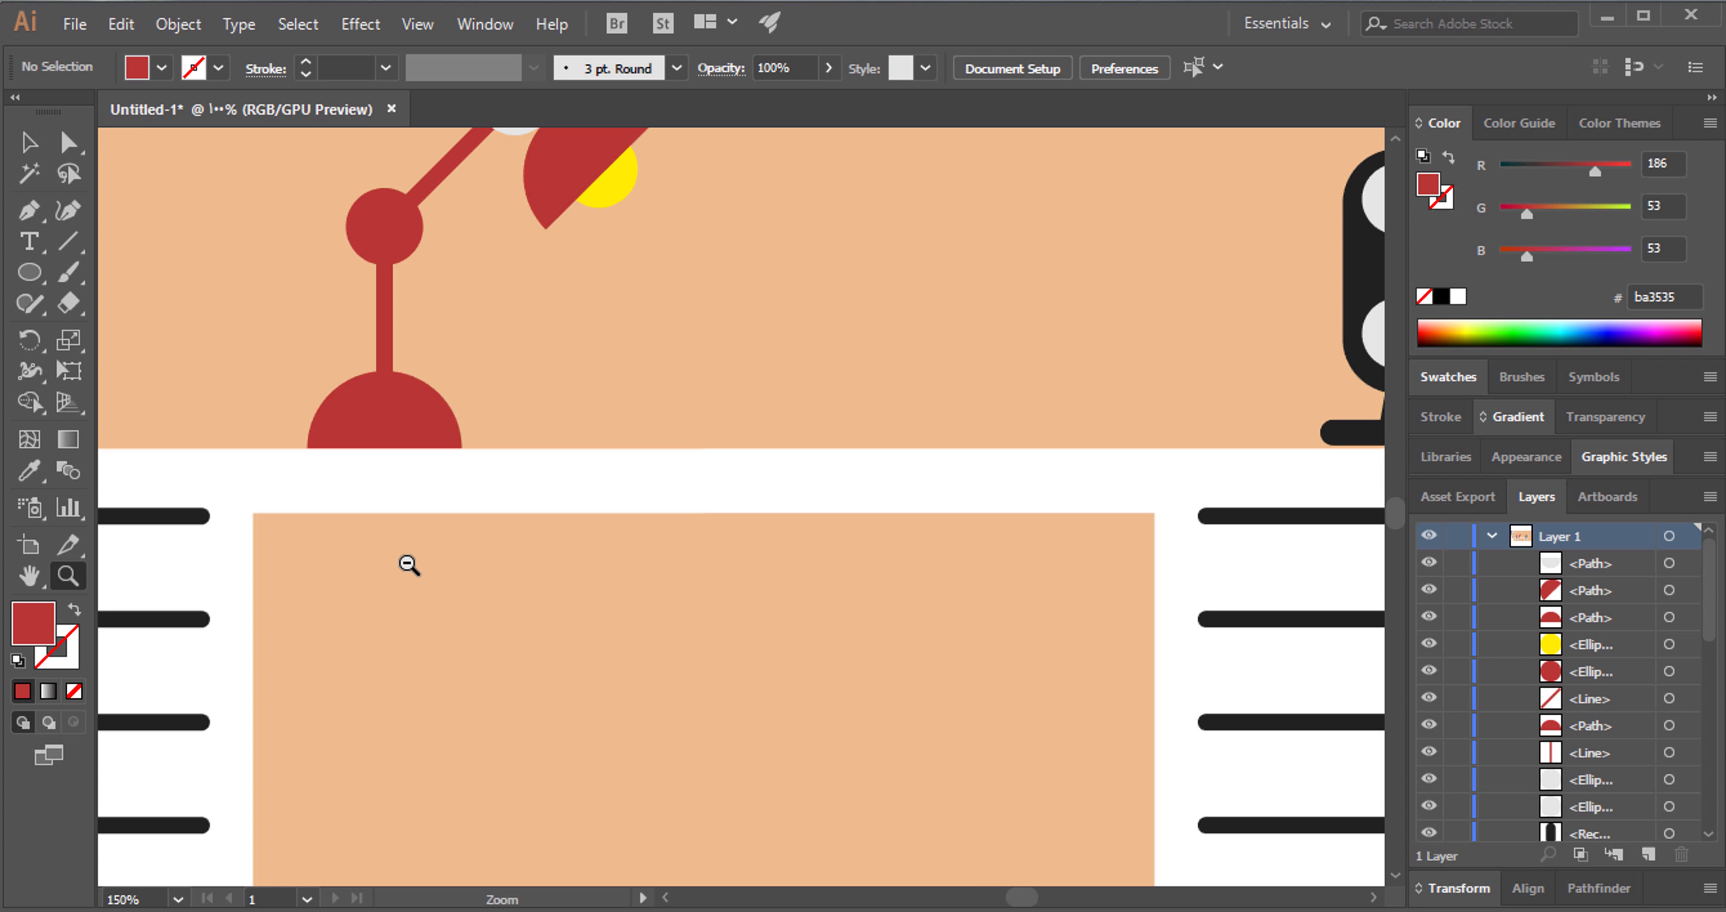
pyautogui.keyDown('alt'); pyautogui.click(717, 390); pyautogui.keyUp('alt')
pyautogui.click(29, 142)
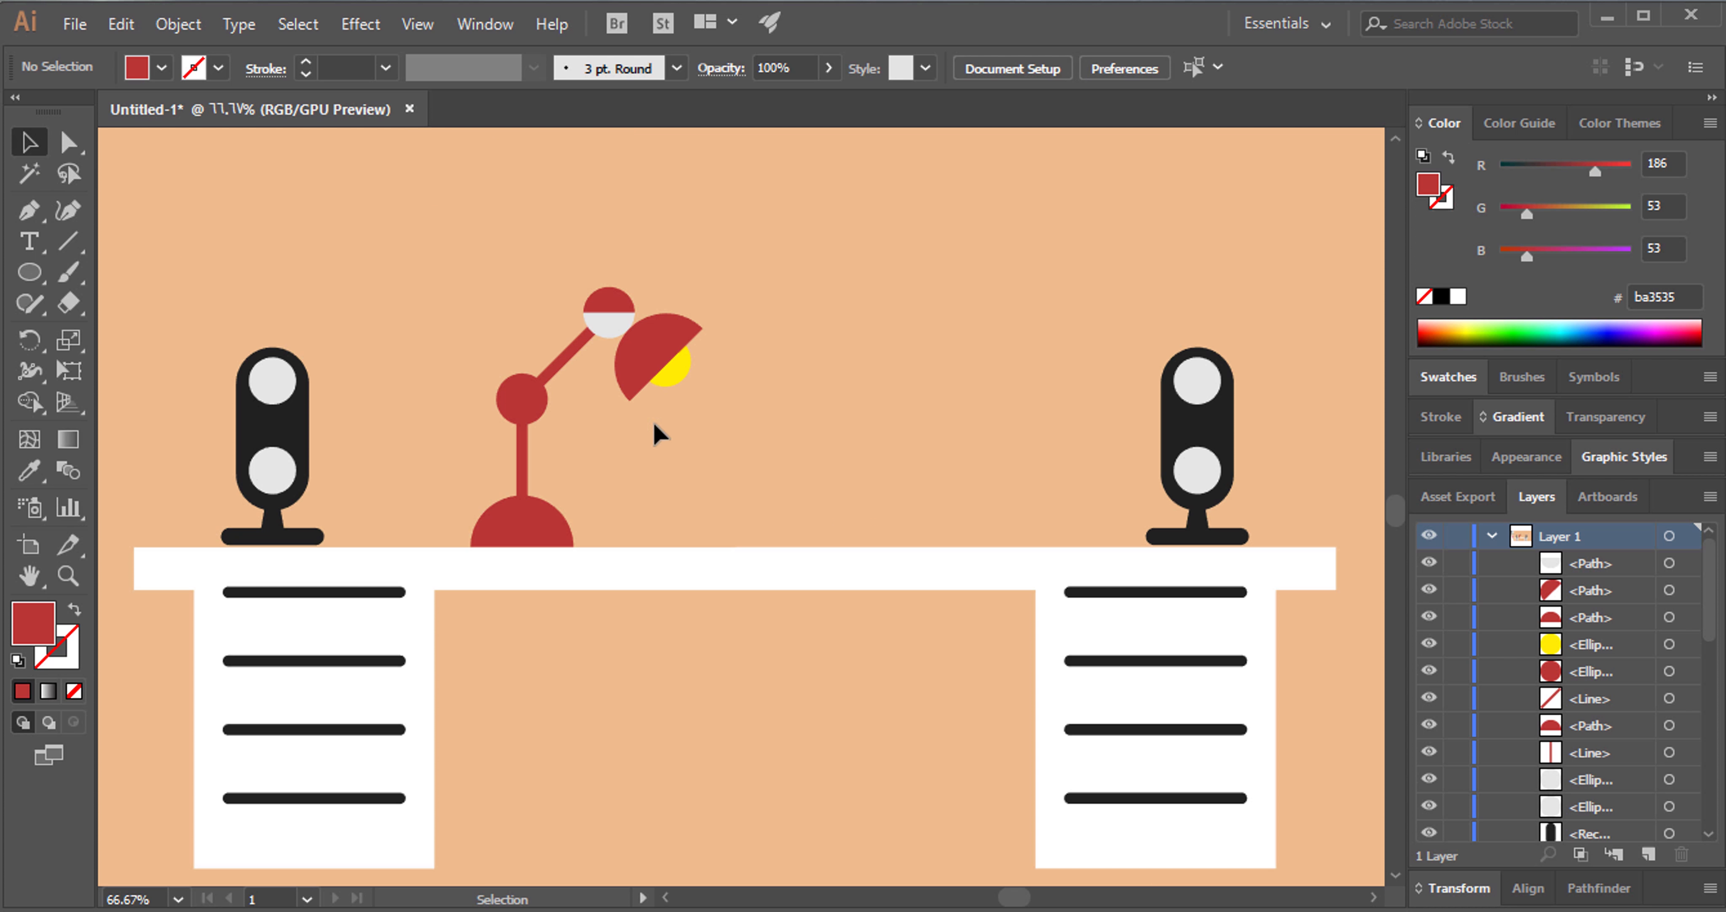
pyautogui.moveTo(609, 673); pyautogui.dragTo(655, 667)
pyautogui.moveTo(788, 484); pyautogui.dragTo(697, 629)
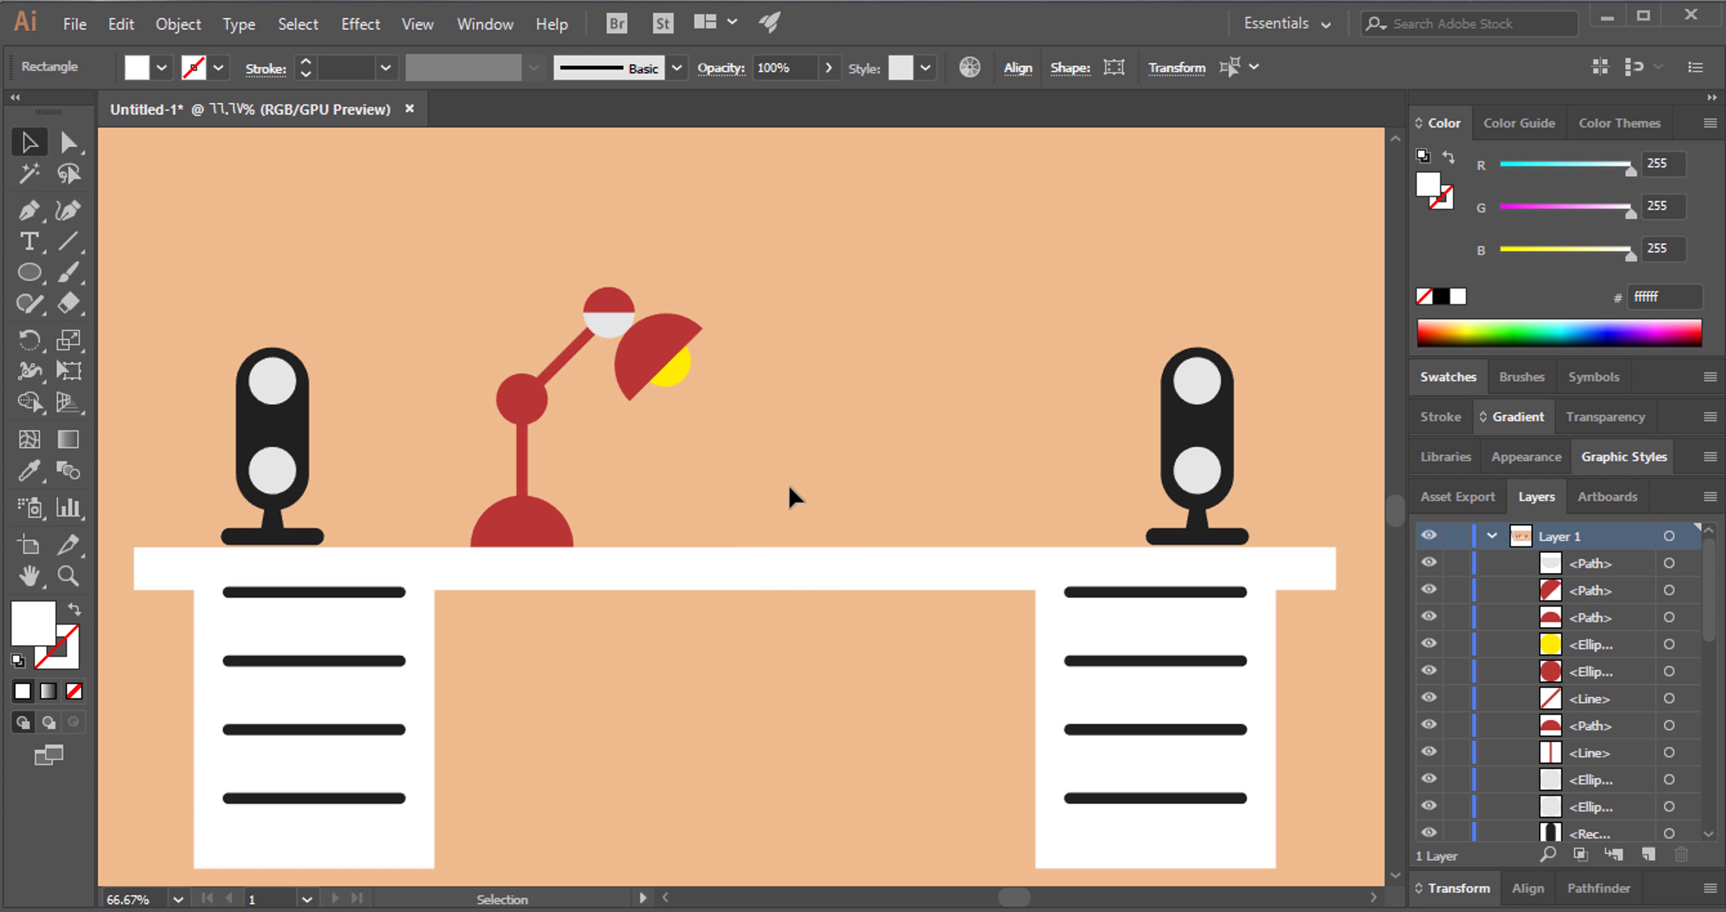
pyautogui.click(36, 407)
pyautogui.moveTo(724, 582); pyautogui.dragTo(806, 586)
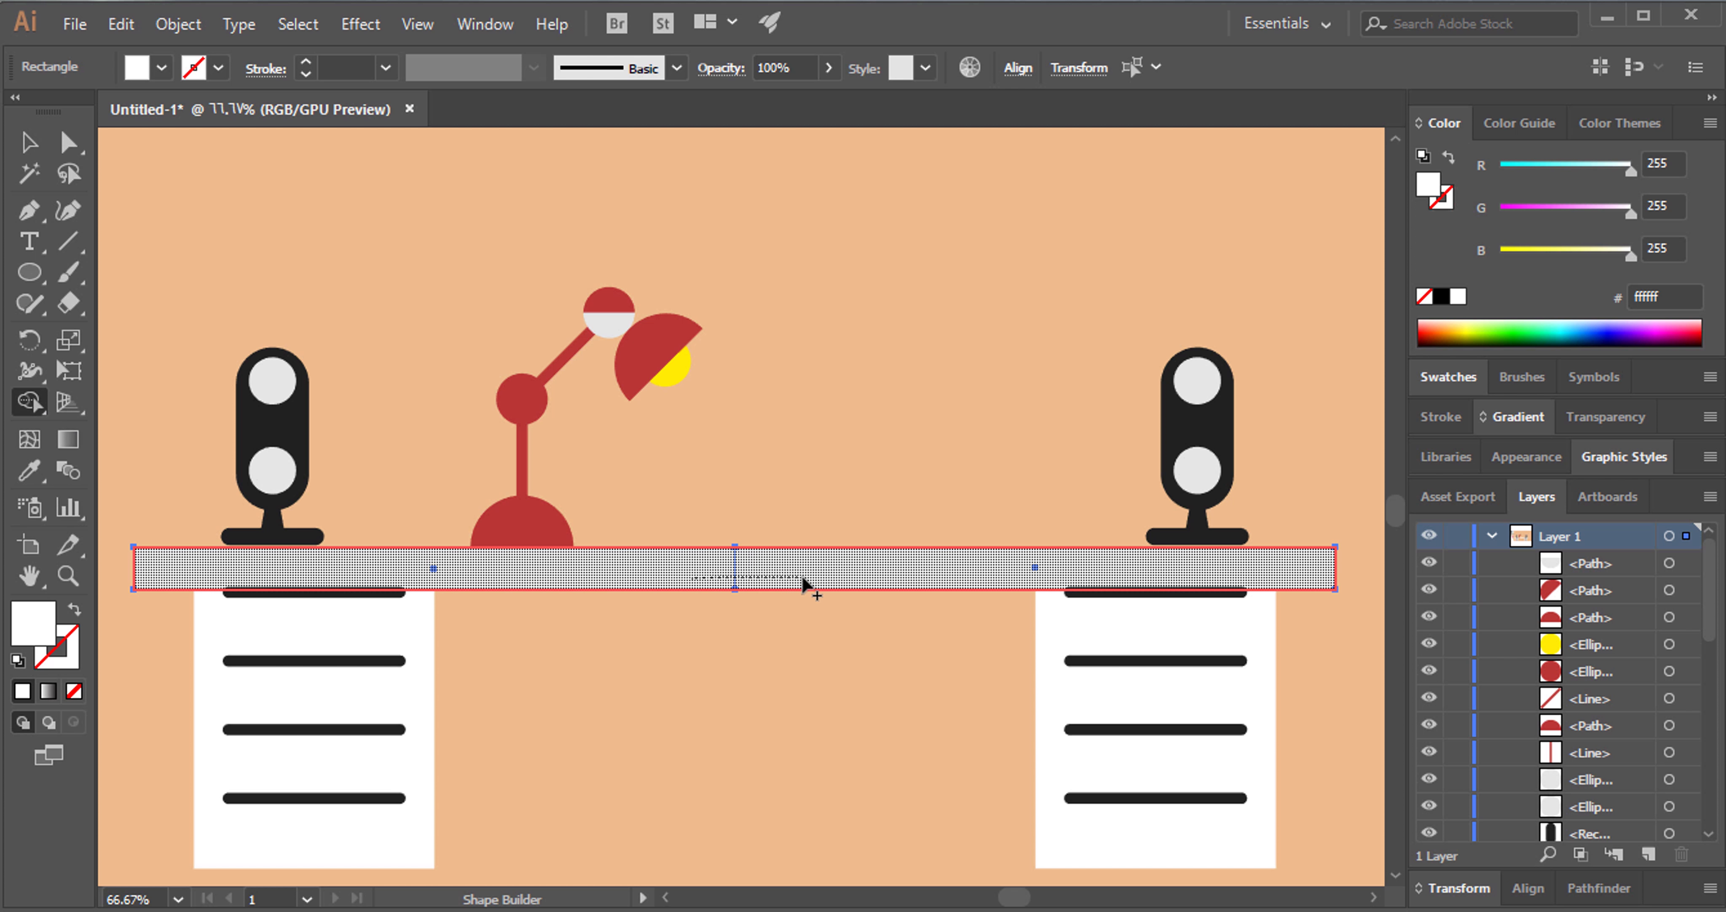
pyautogui.click(29, 142)
pyautogui.click(621, 671)
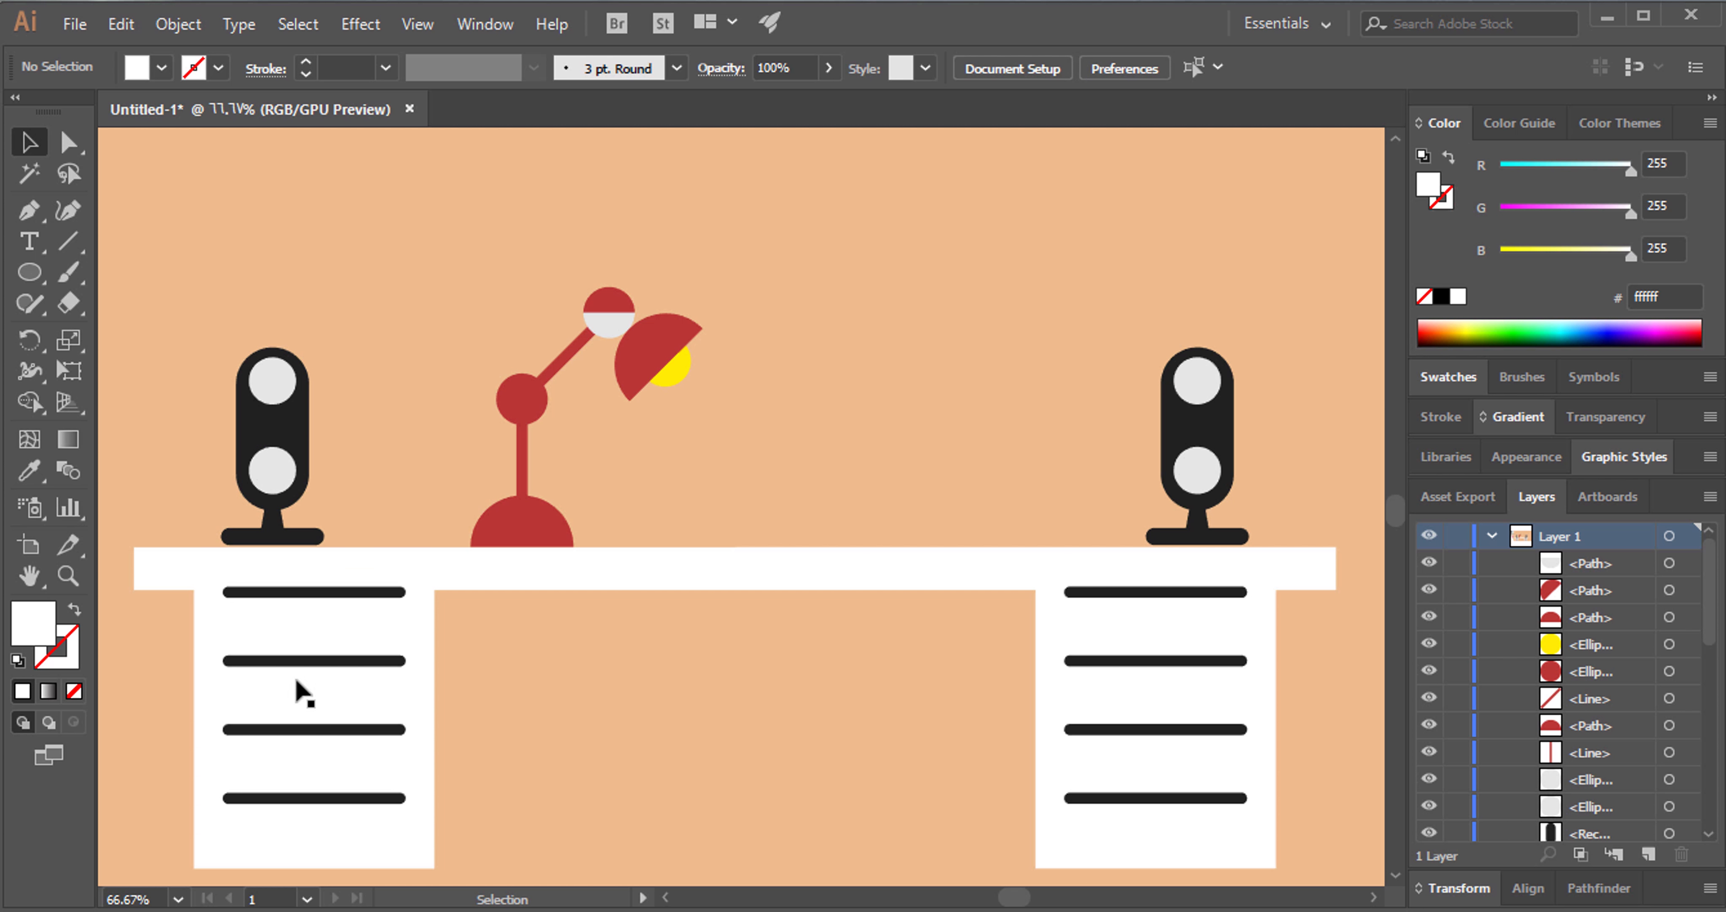
pyautogui.click(67, 575)
# Recolour the left microphone's body and stand to dark grey 444446.
pyautogui.keyDown('alt'); pyautogui.click(414, 522); pyautogui.keyUp('alt')
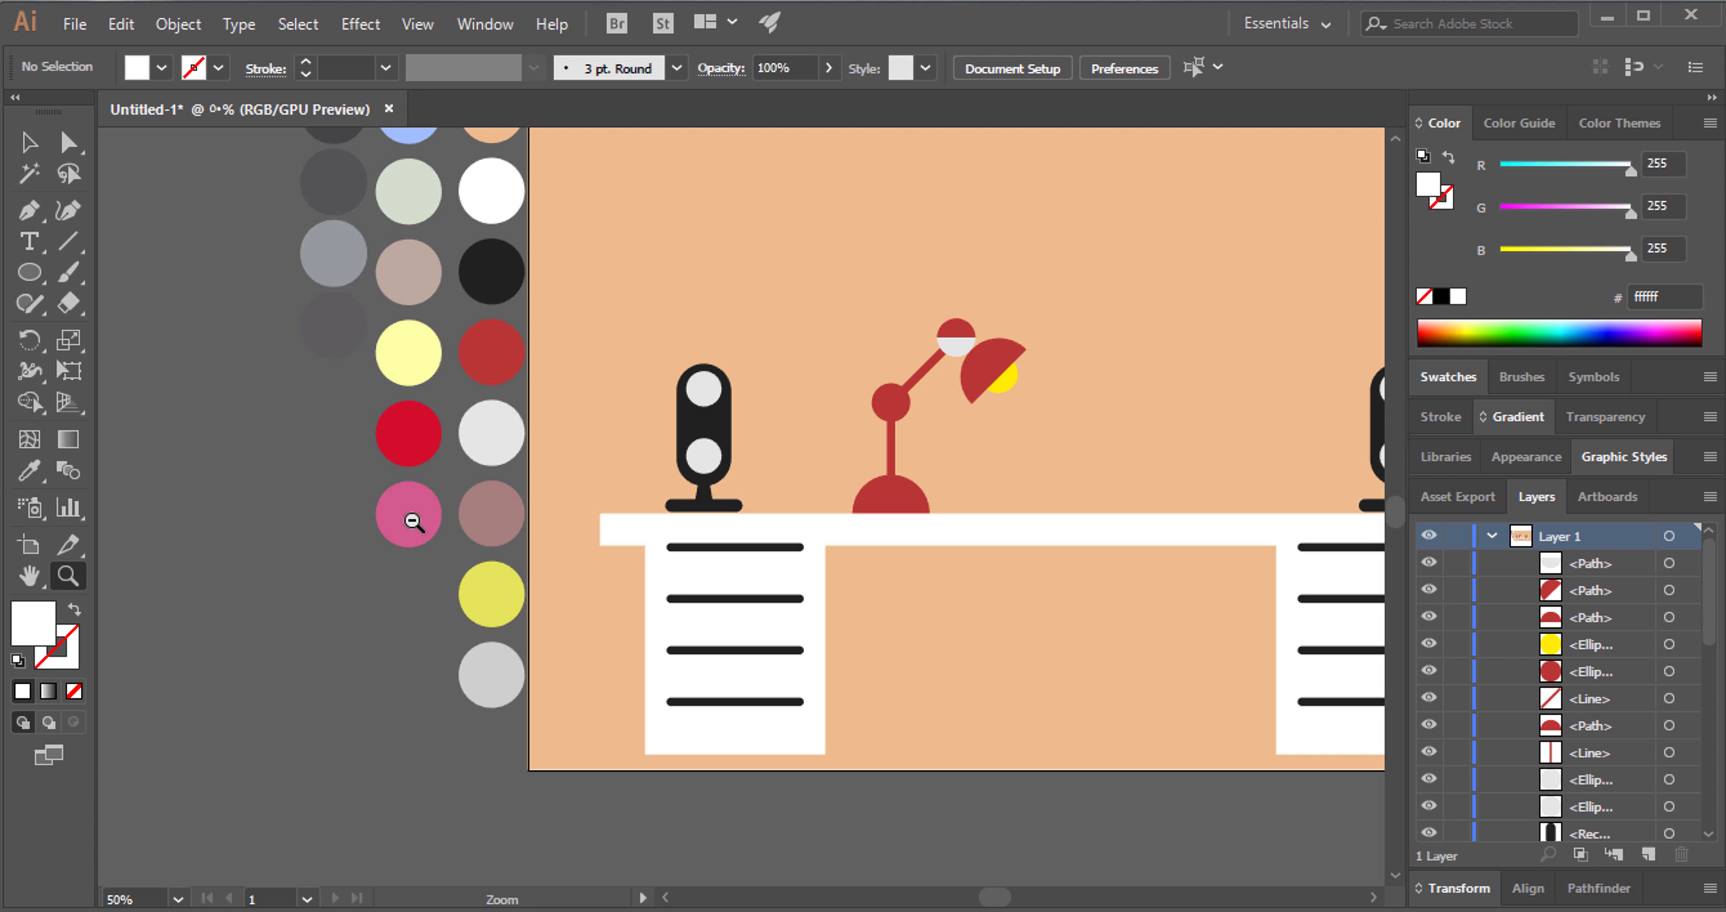
pyautogui.keyDown('alt'); pyautogui.click(1099, 338); pyautogui.keyUp('alt')
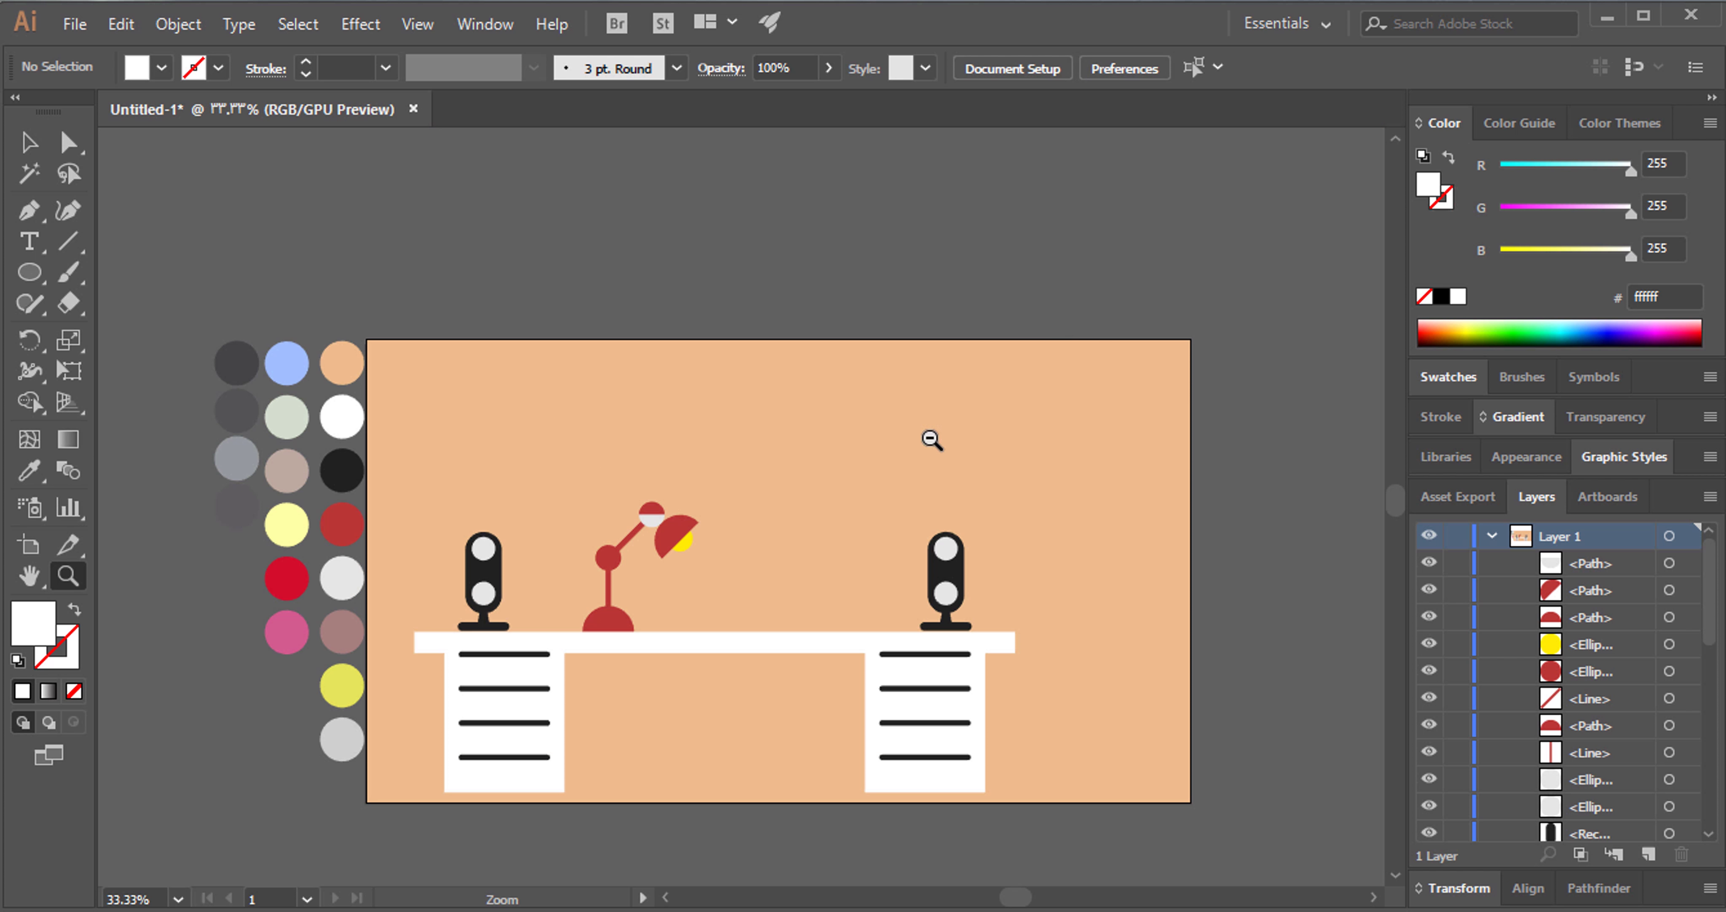
pyautogui.click(37, 151)
pyautogui.click(479, 578)
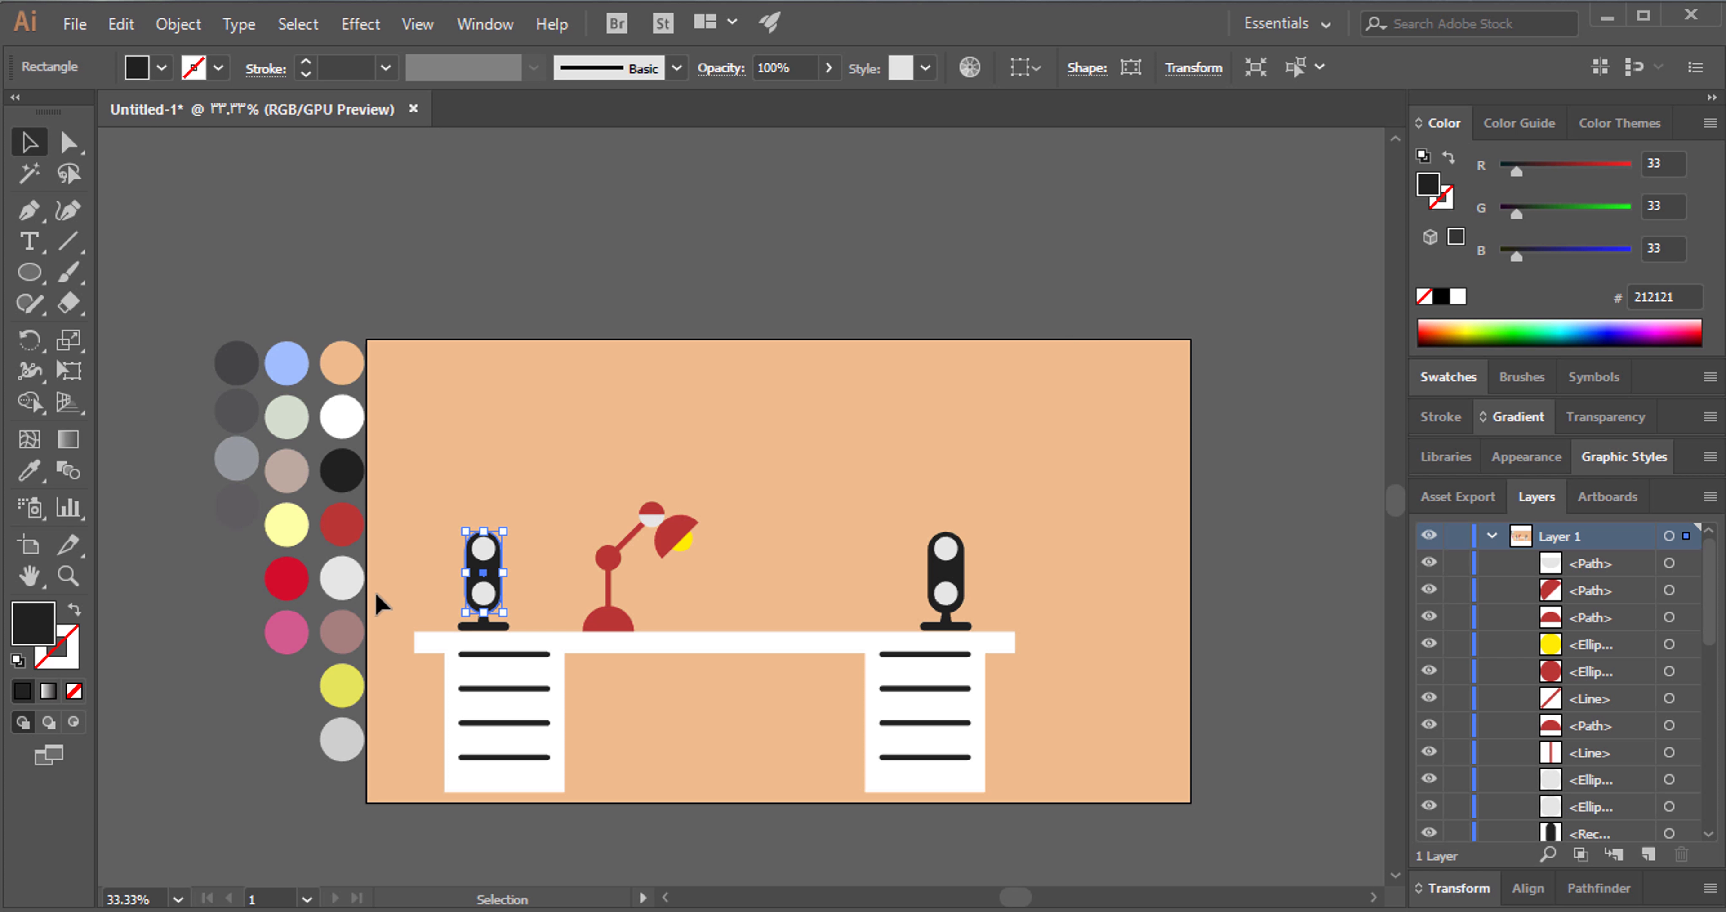
pyautogui.press('i')
pyautogui.click(250, 363)
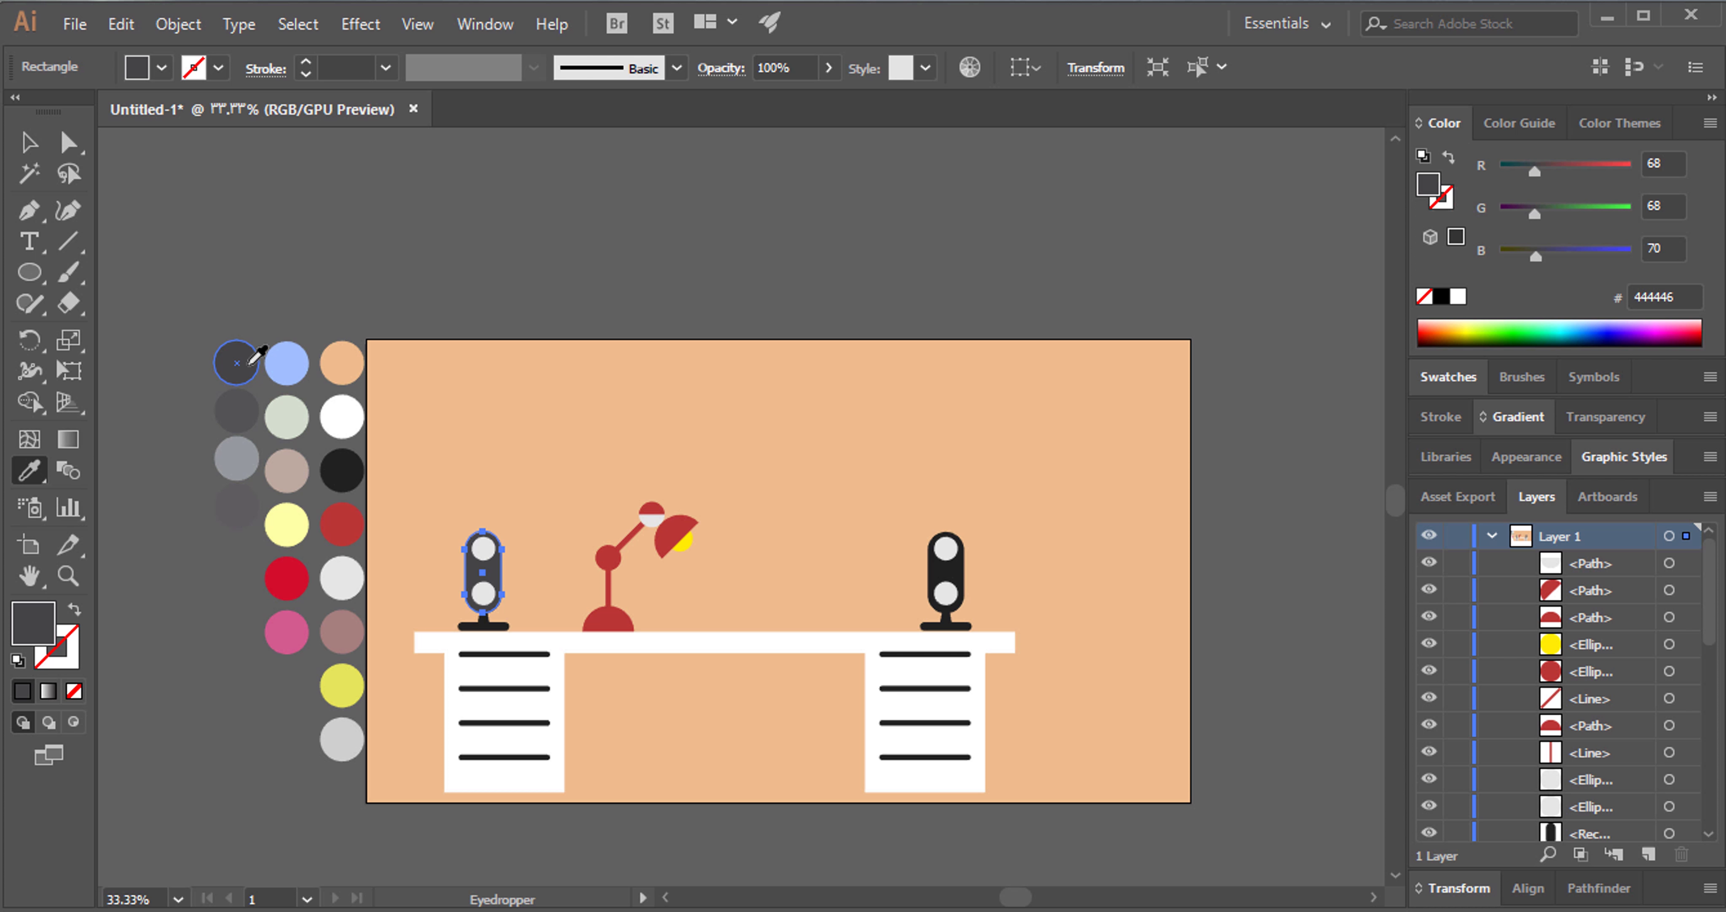
pyautogui.press('v')
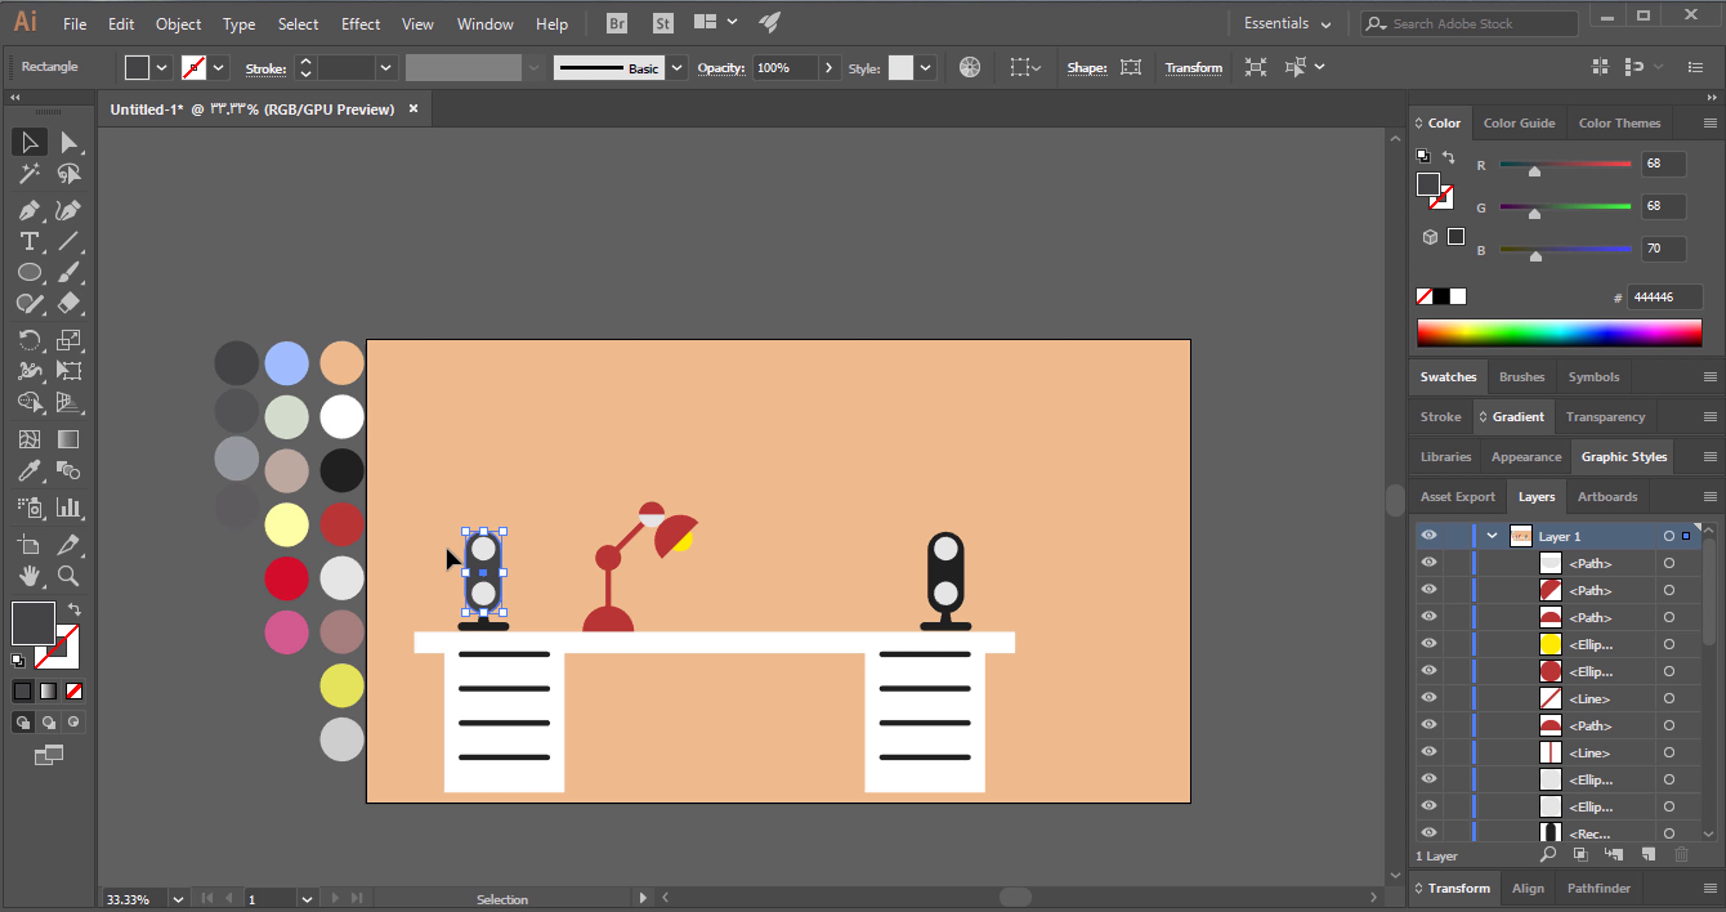
pyautogui.click(522, 622)
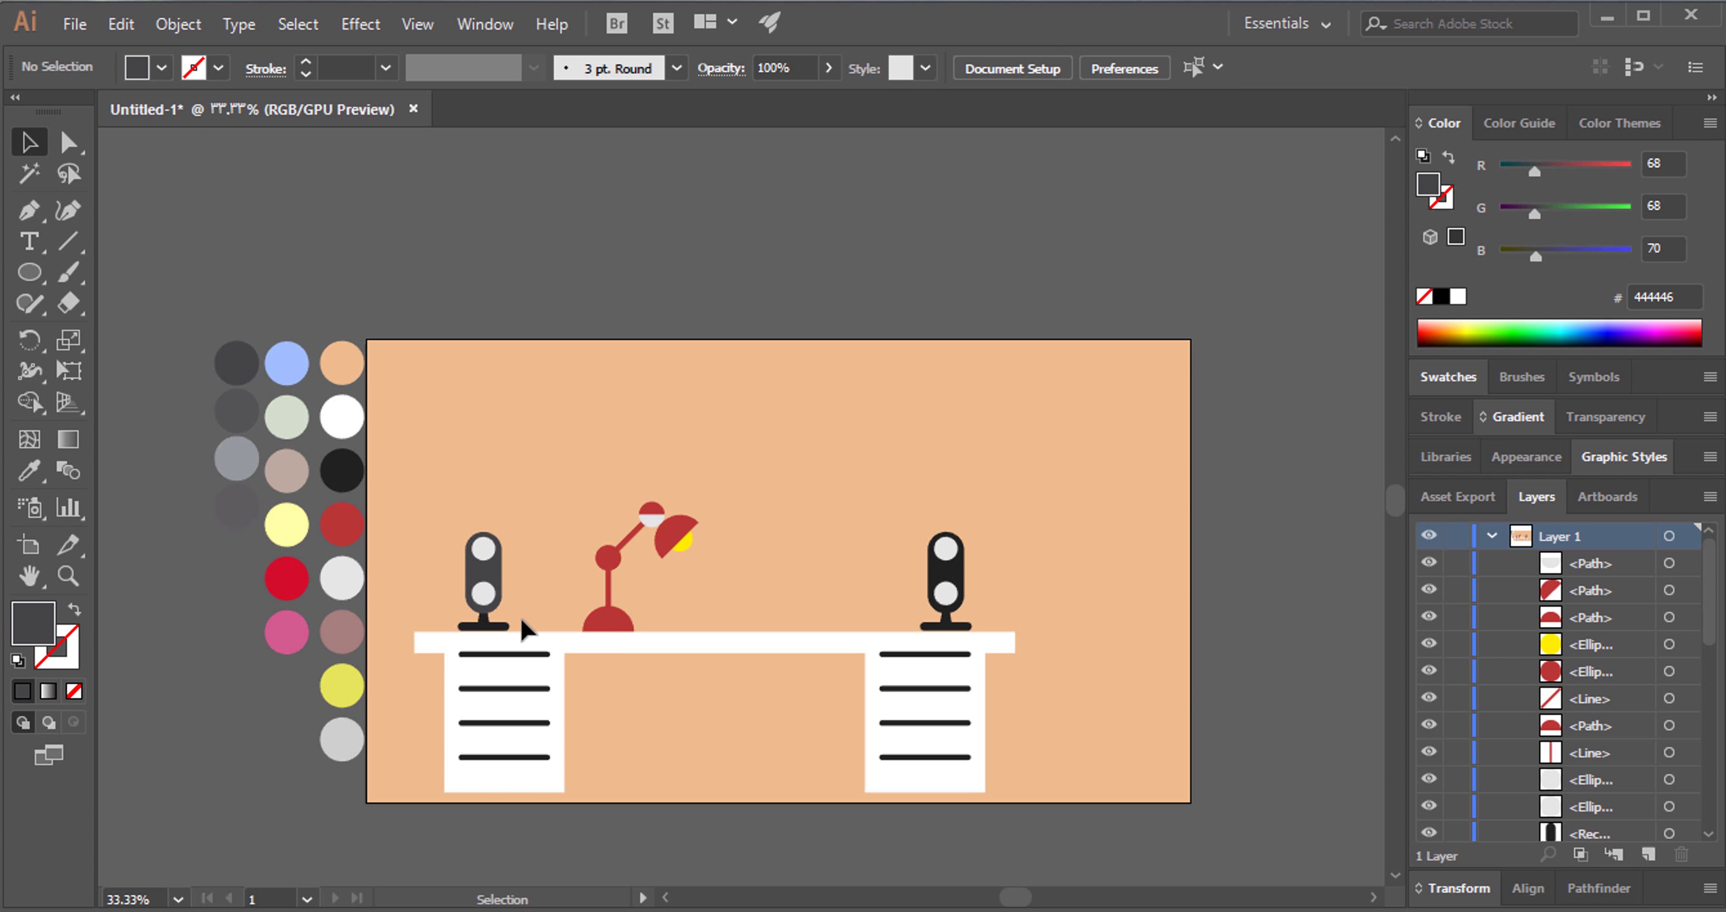
pyautogui.click(473, 627)
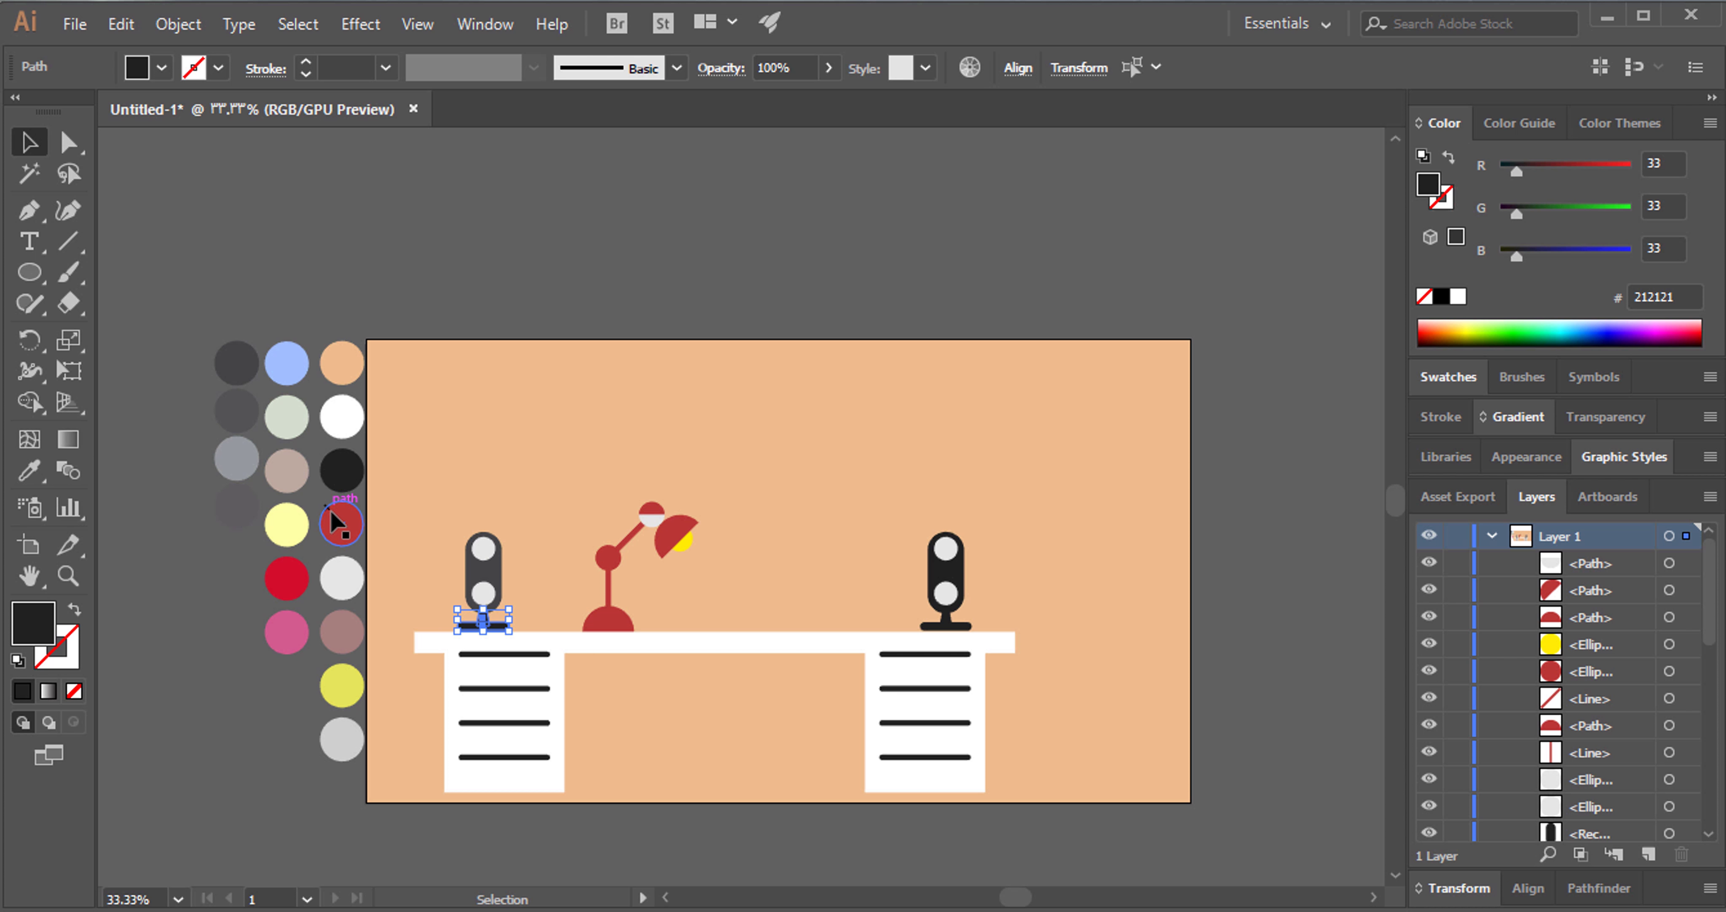
pyautogui.press('i')
pyautogui.click(236, 362)
pyautogui.press('v')
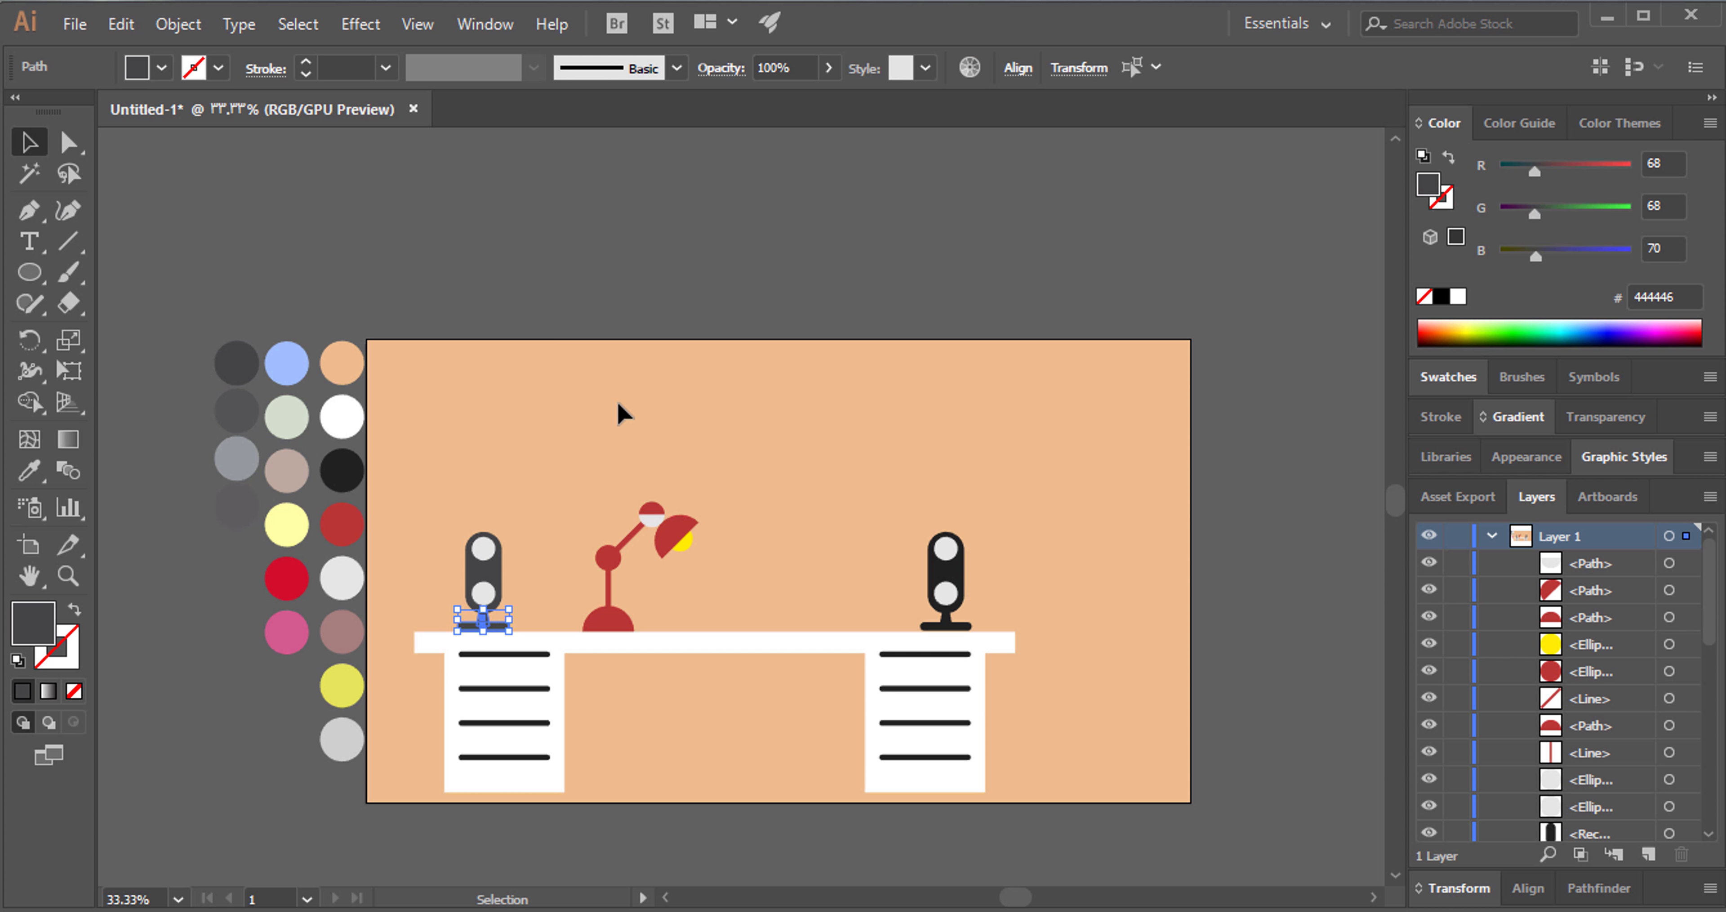
pyautogui.click(617, 404)
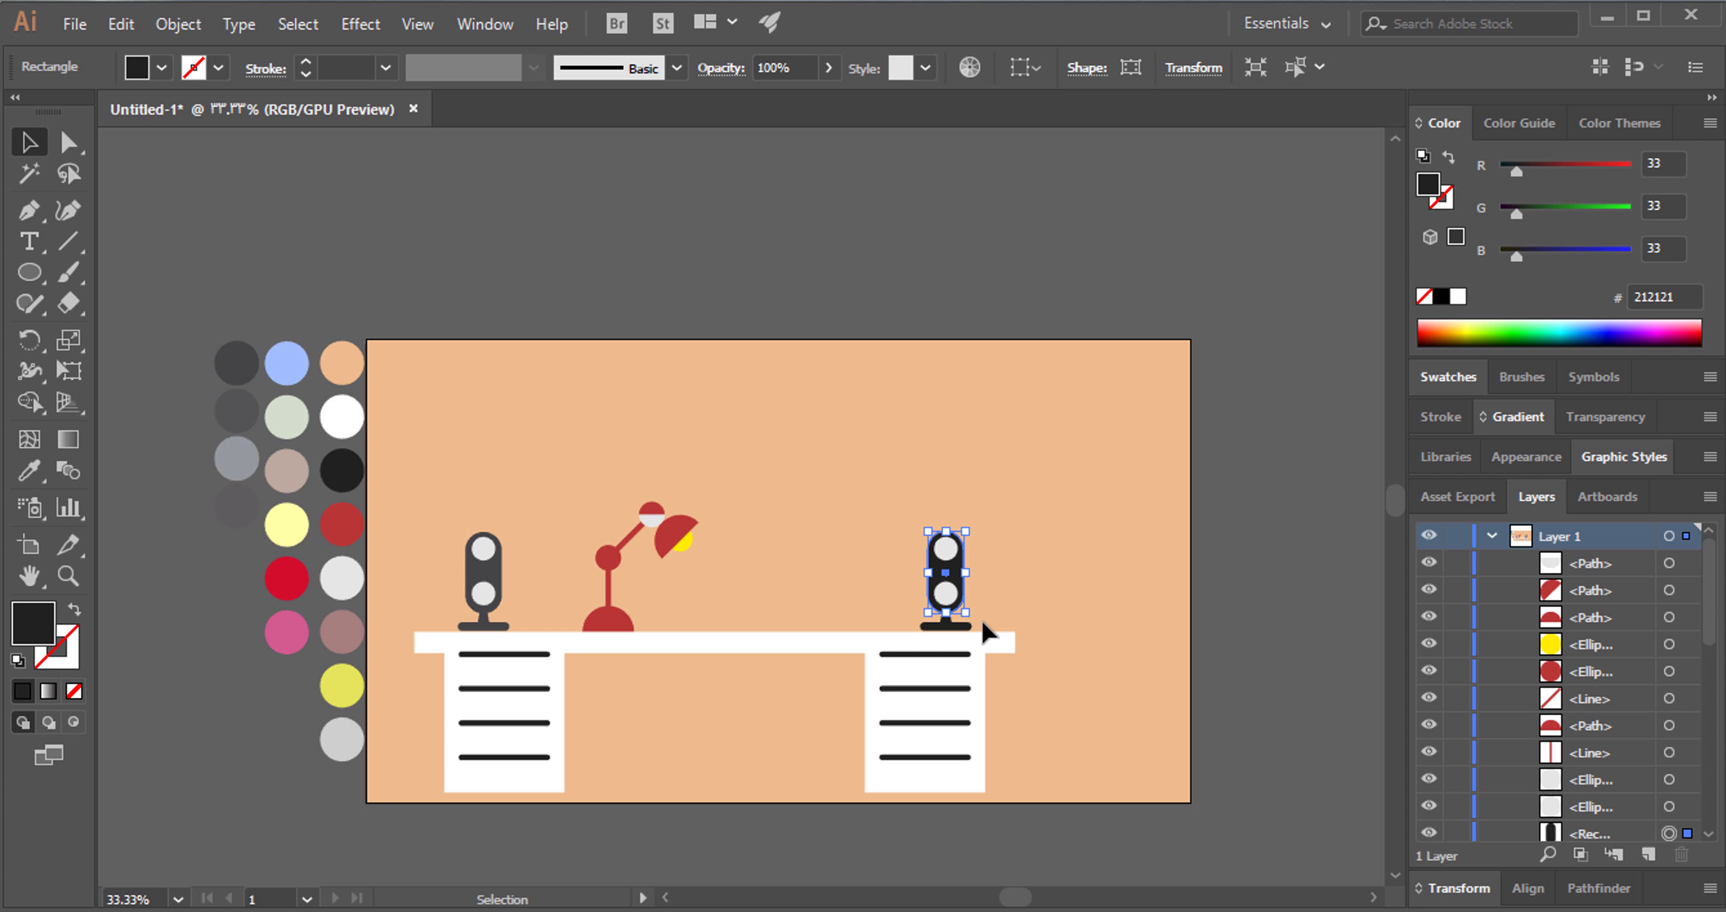
# Recolour the right microphone's body and base rectangle to dark grey 444446.
pyautogui.press('i')
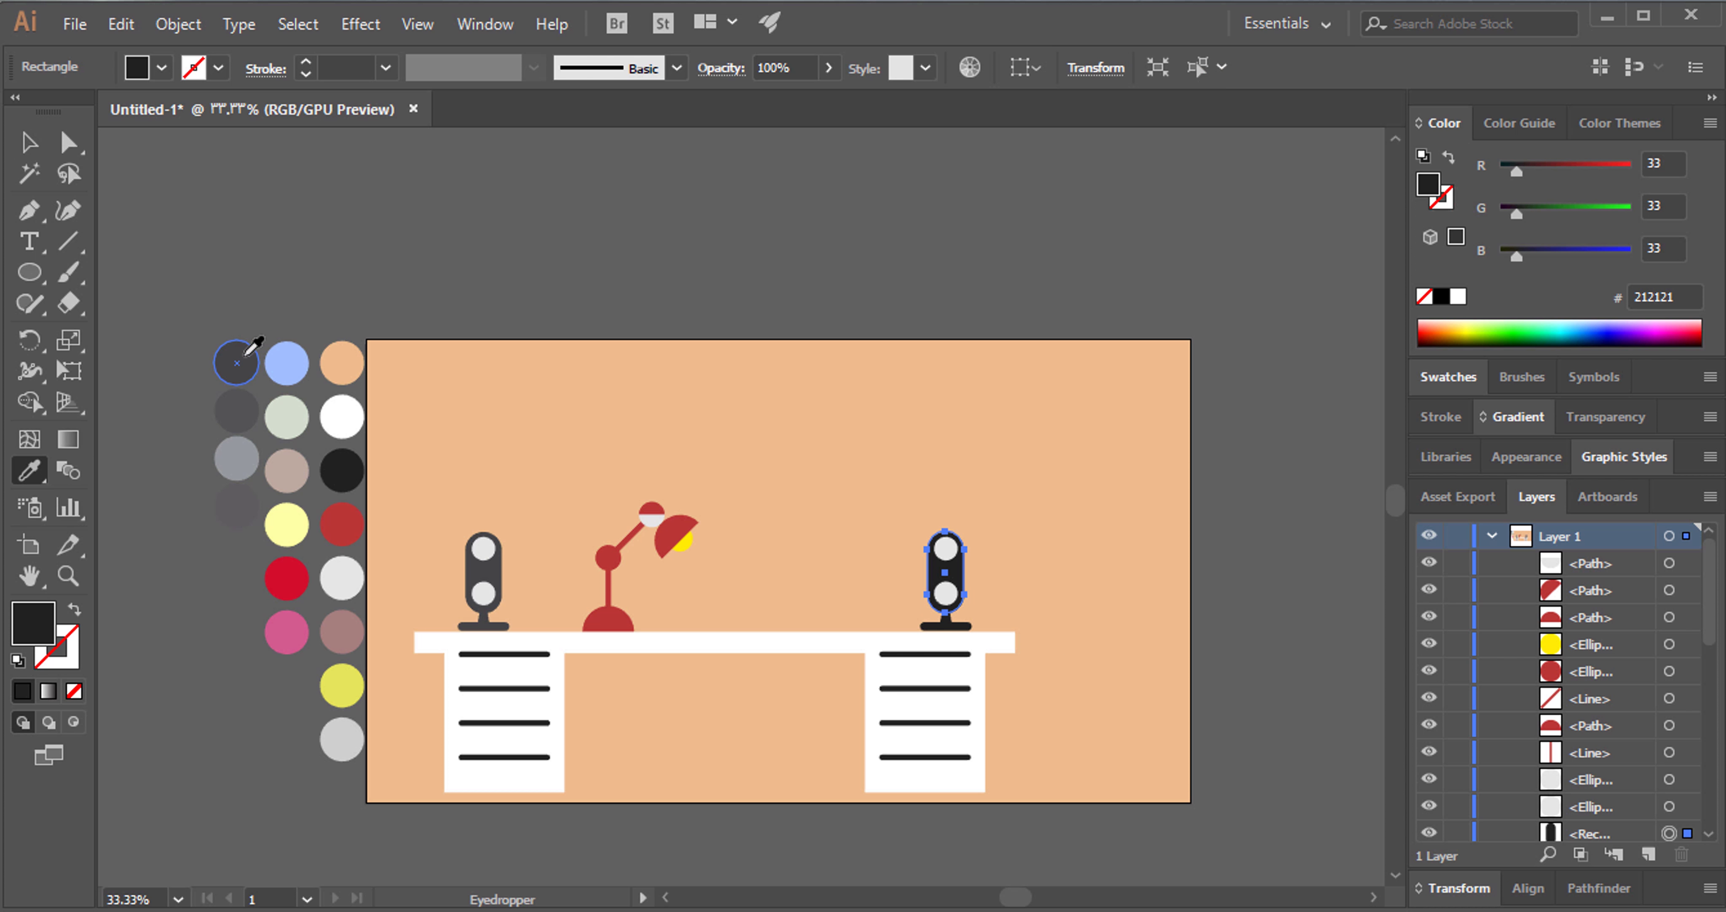
pyautogui.click(241, 355)
pyautogui.press('v')
pyautogui.click(978, 613)
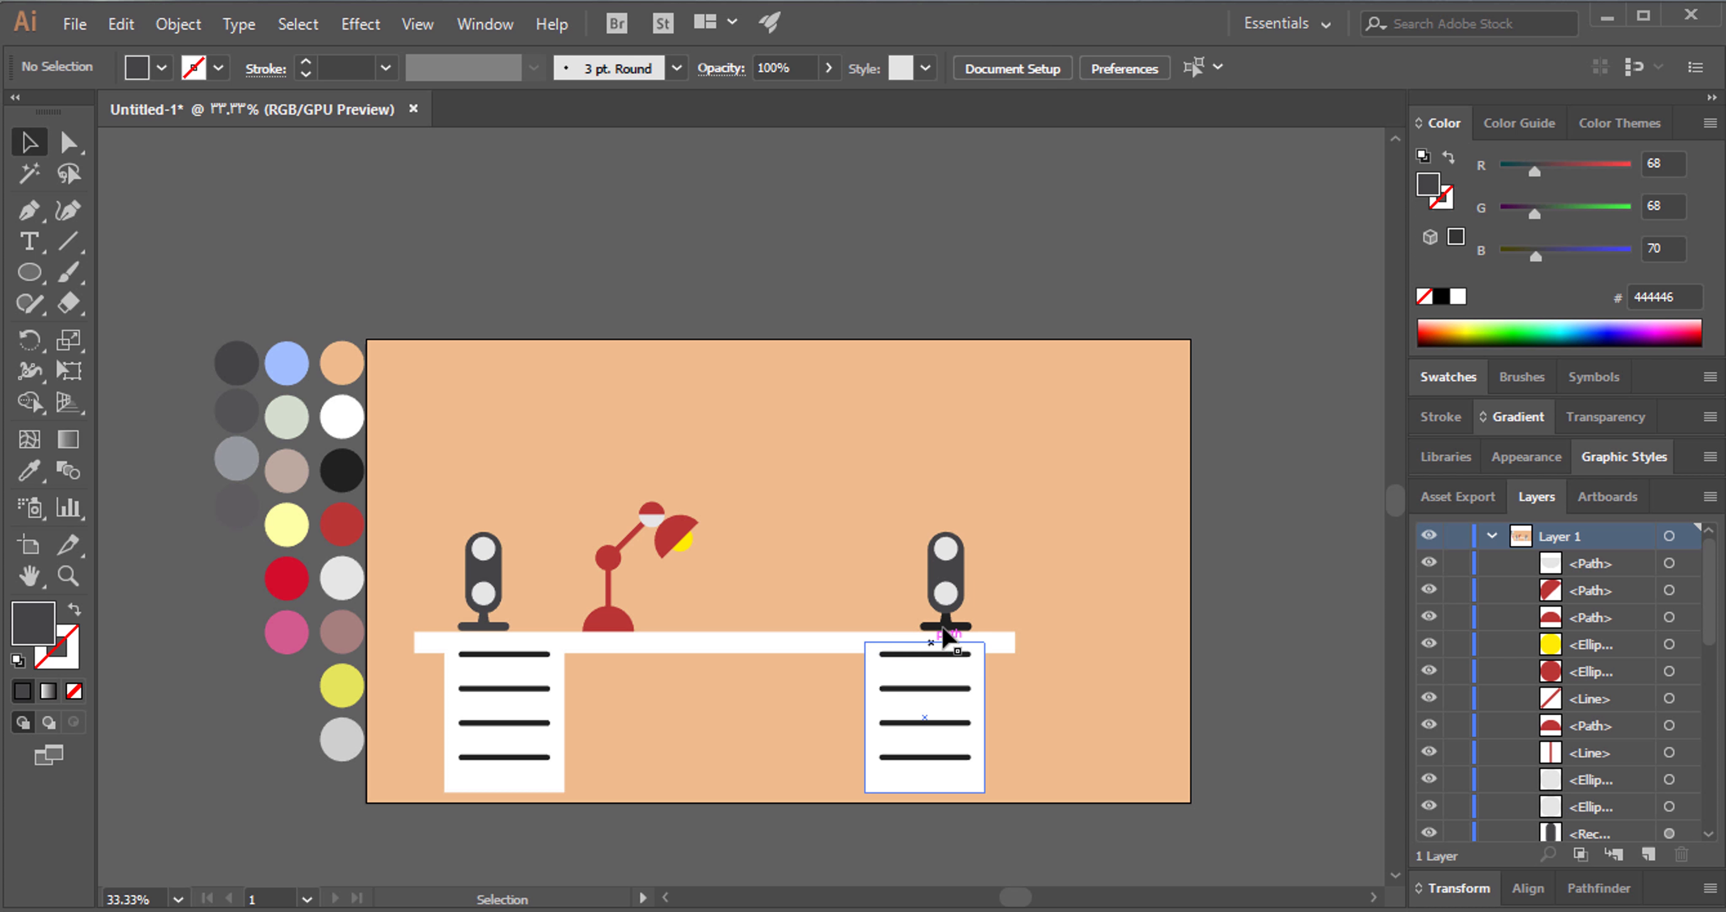
pyautogui.click(942, 625)
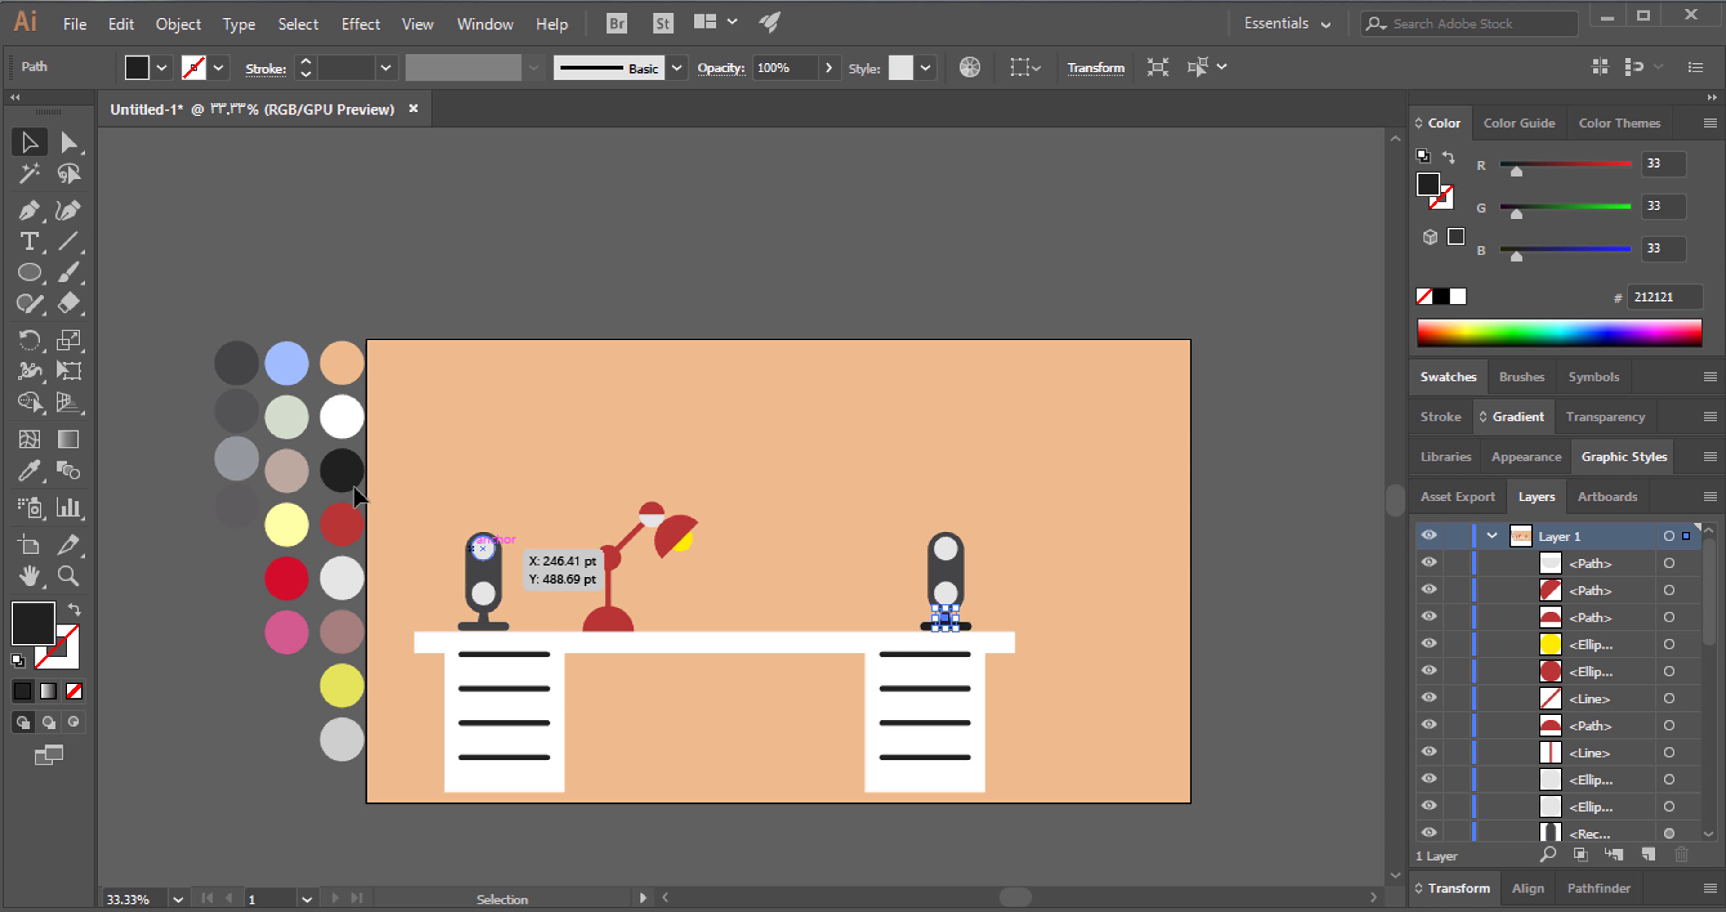
pyautogui.click(1031, 588)
pyautogui.click(937, 623)
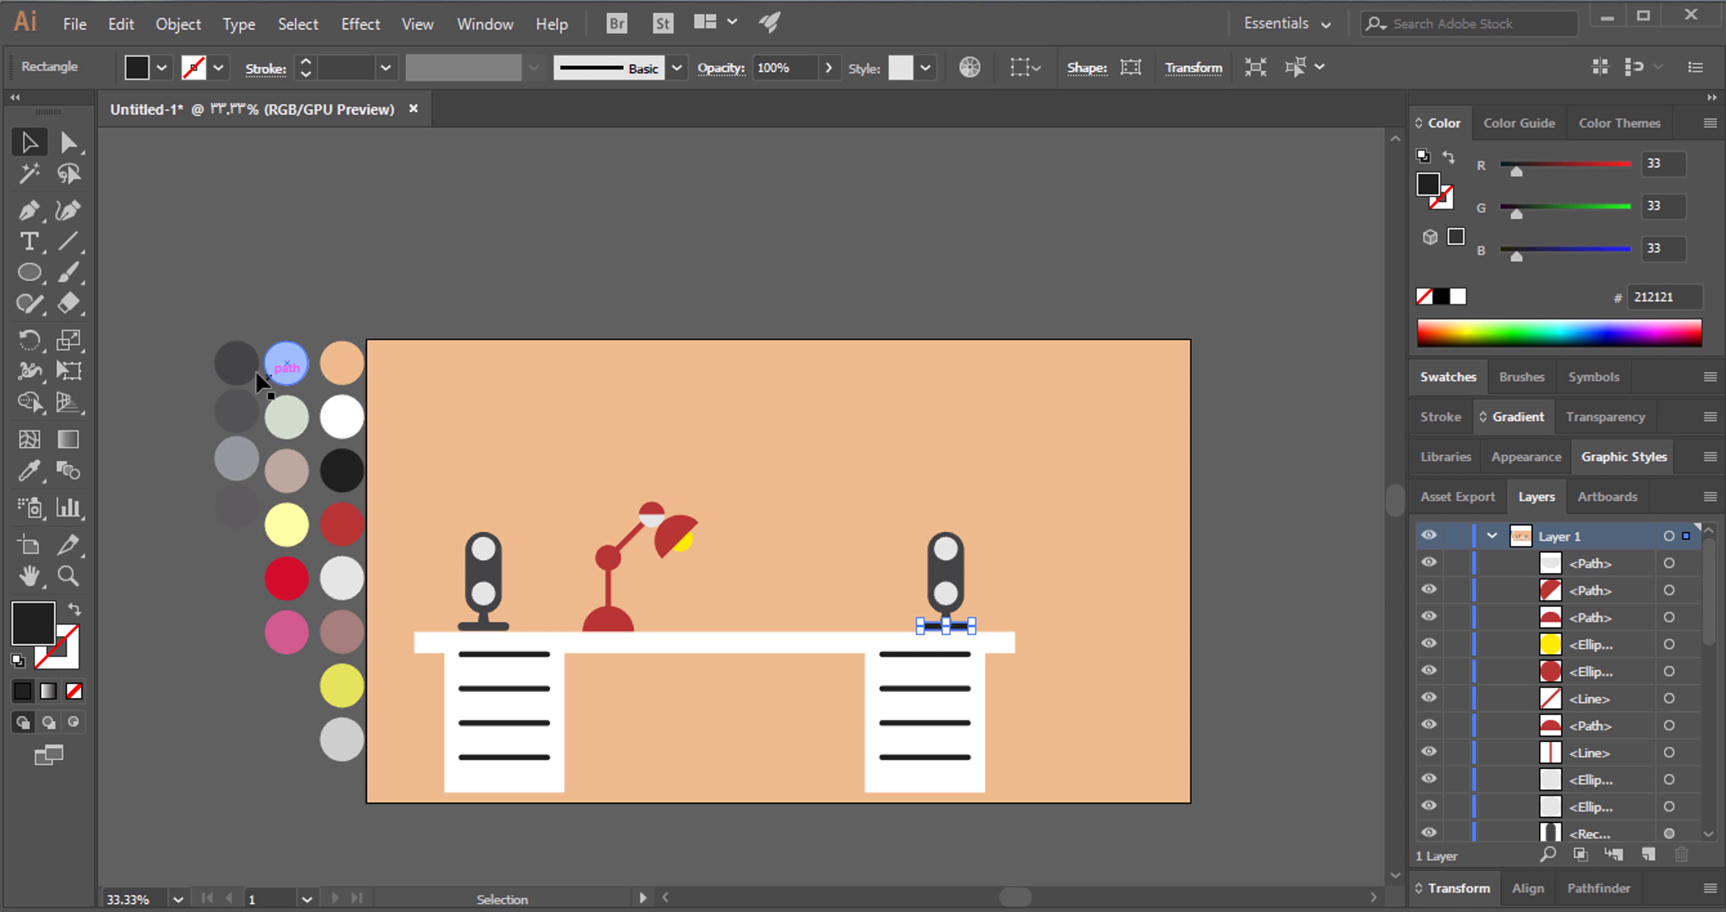
pyautogui.press('i')
pyautogui.click(240, 359)
pyautogui.press('v')
pyautogui.click(814, 465)
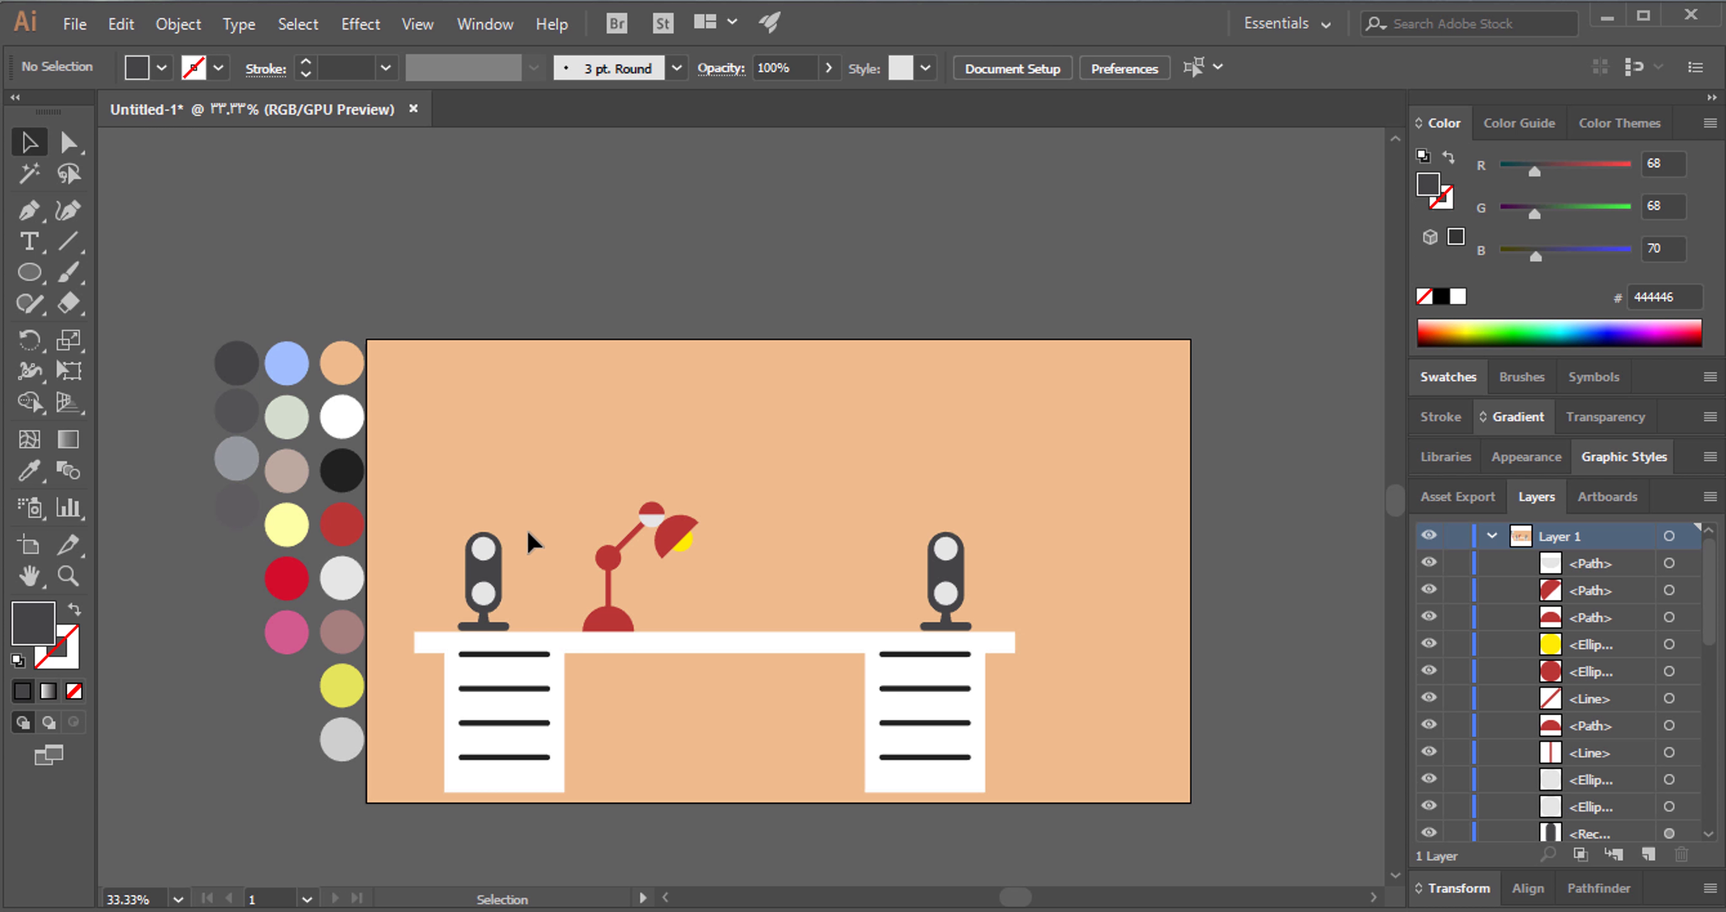
# Zoom in on the lamp and draw a 250 × 150 pt dark grey rectangle beside it.
pyautogui.click(61, 575)
pyautogui.moveTo(756, 564); pyautogui.dragTo(886, 539)
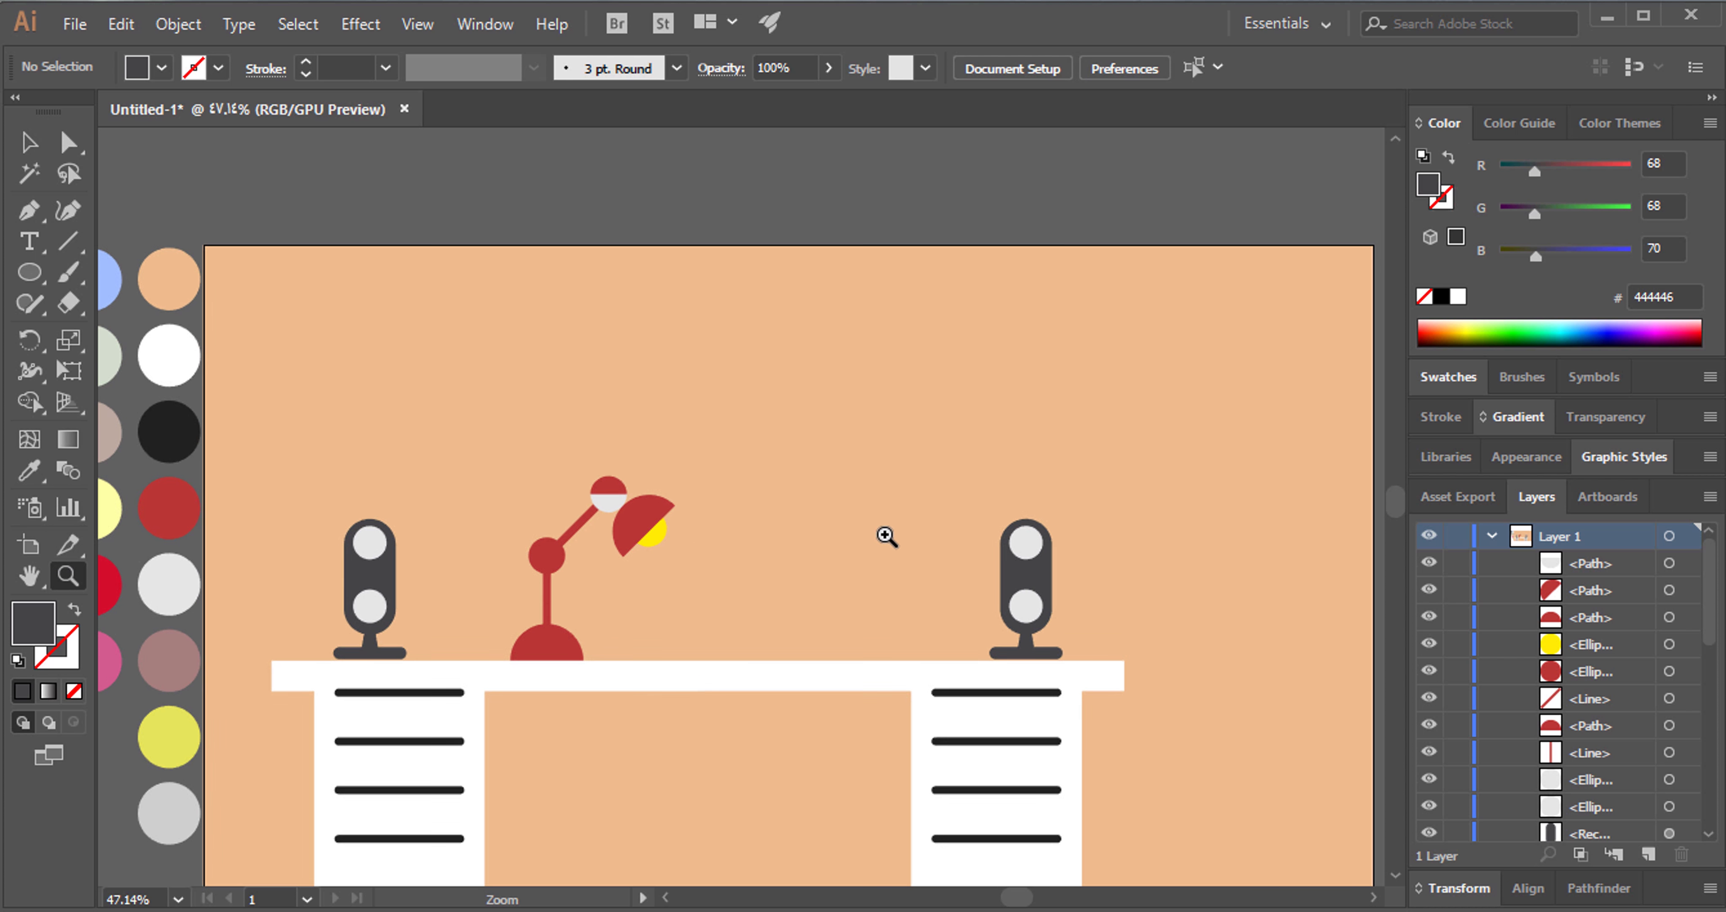
pyautogui.moveTo(755, 549); pyautogui.dragTo(952, 567)
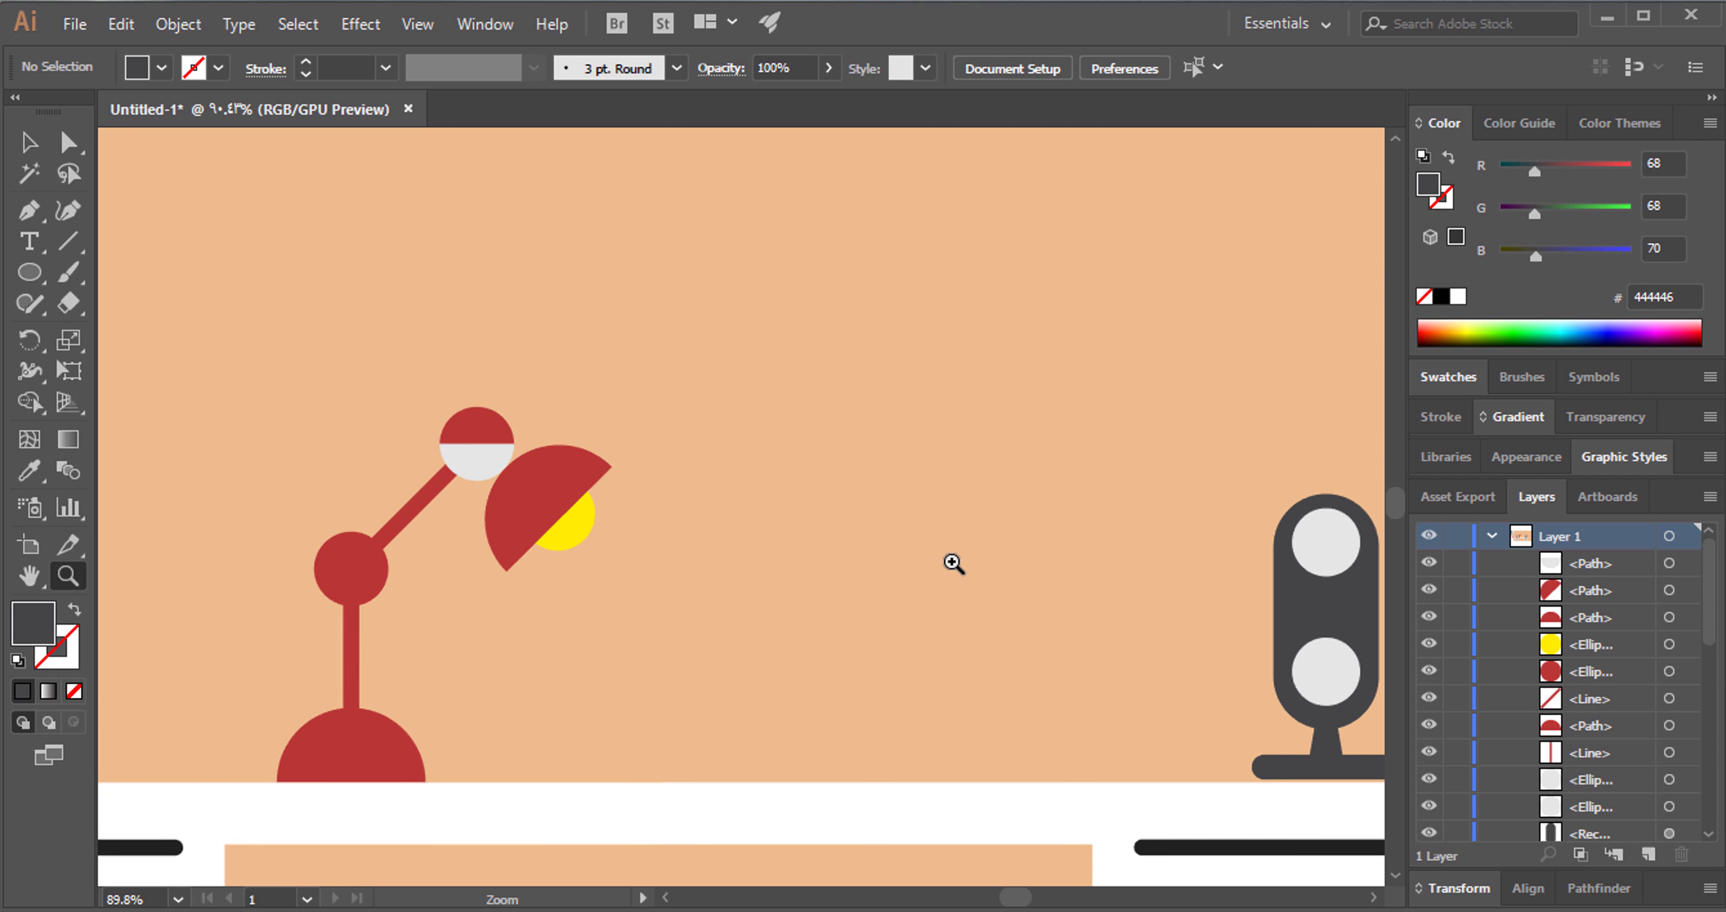
pyautogui.click(29, 142)
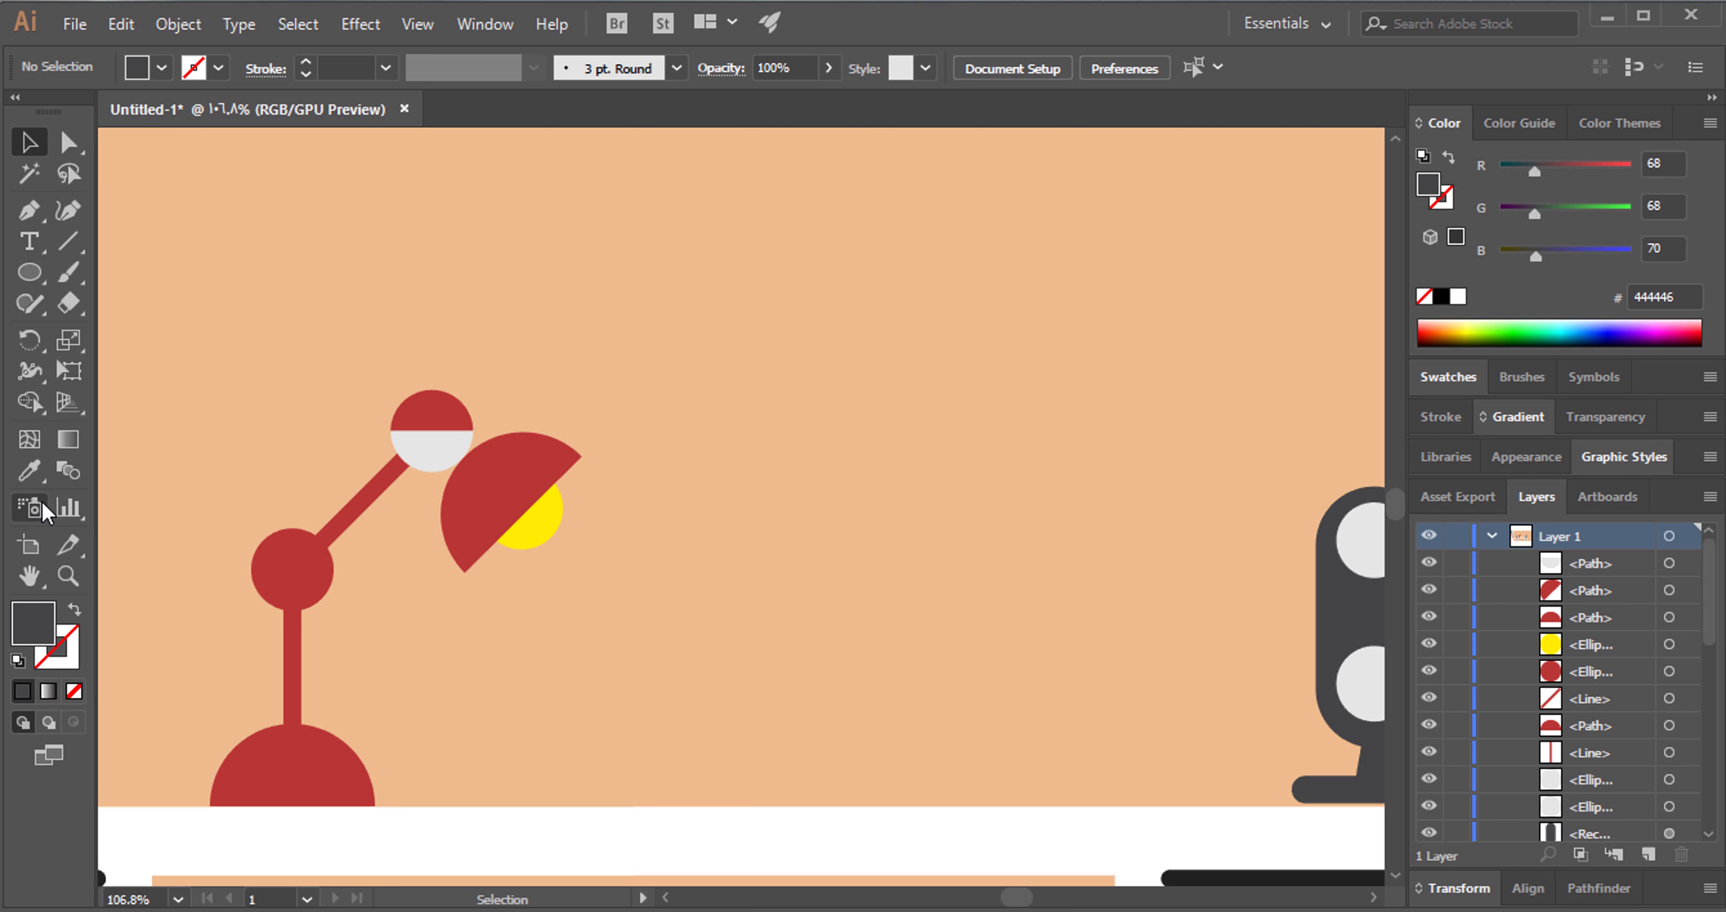
pyautogui.moveTo(29, 272); pyautogui.dragTo(140, 273)
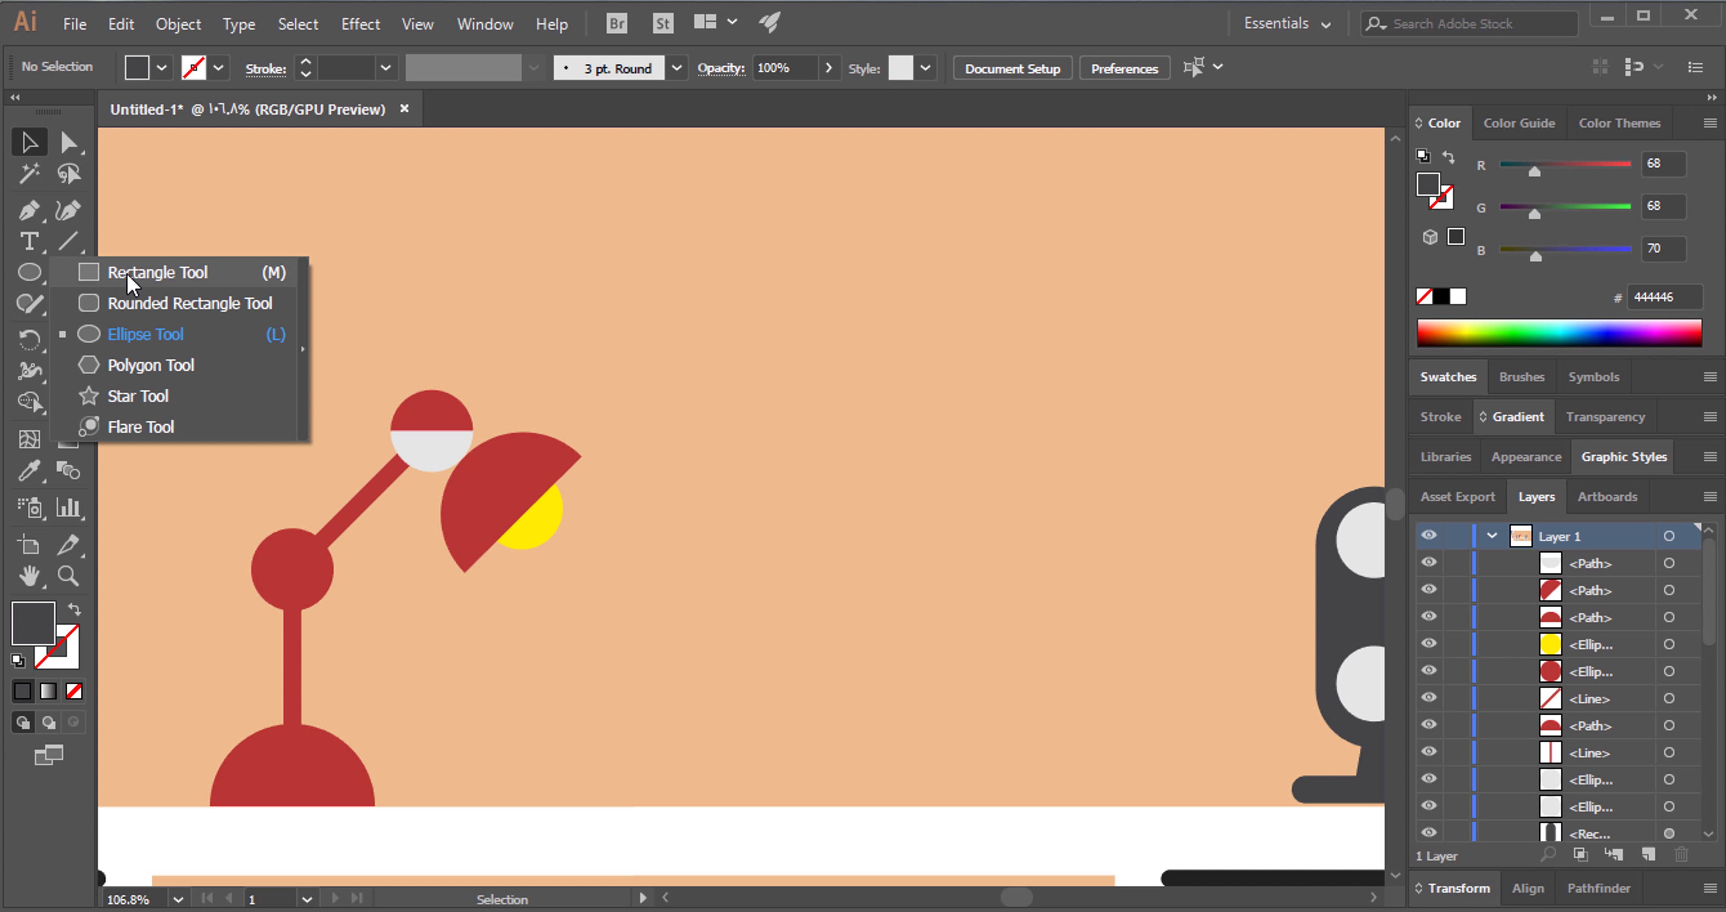
pyautogui.click(782, 490)
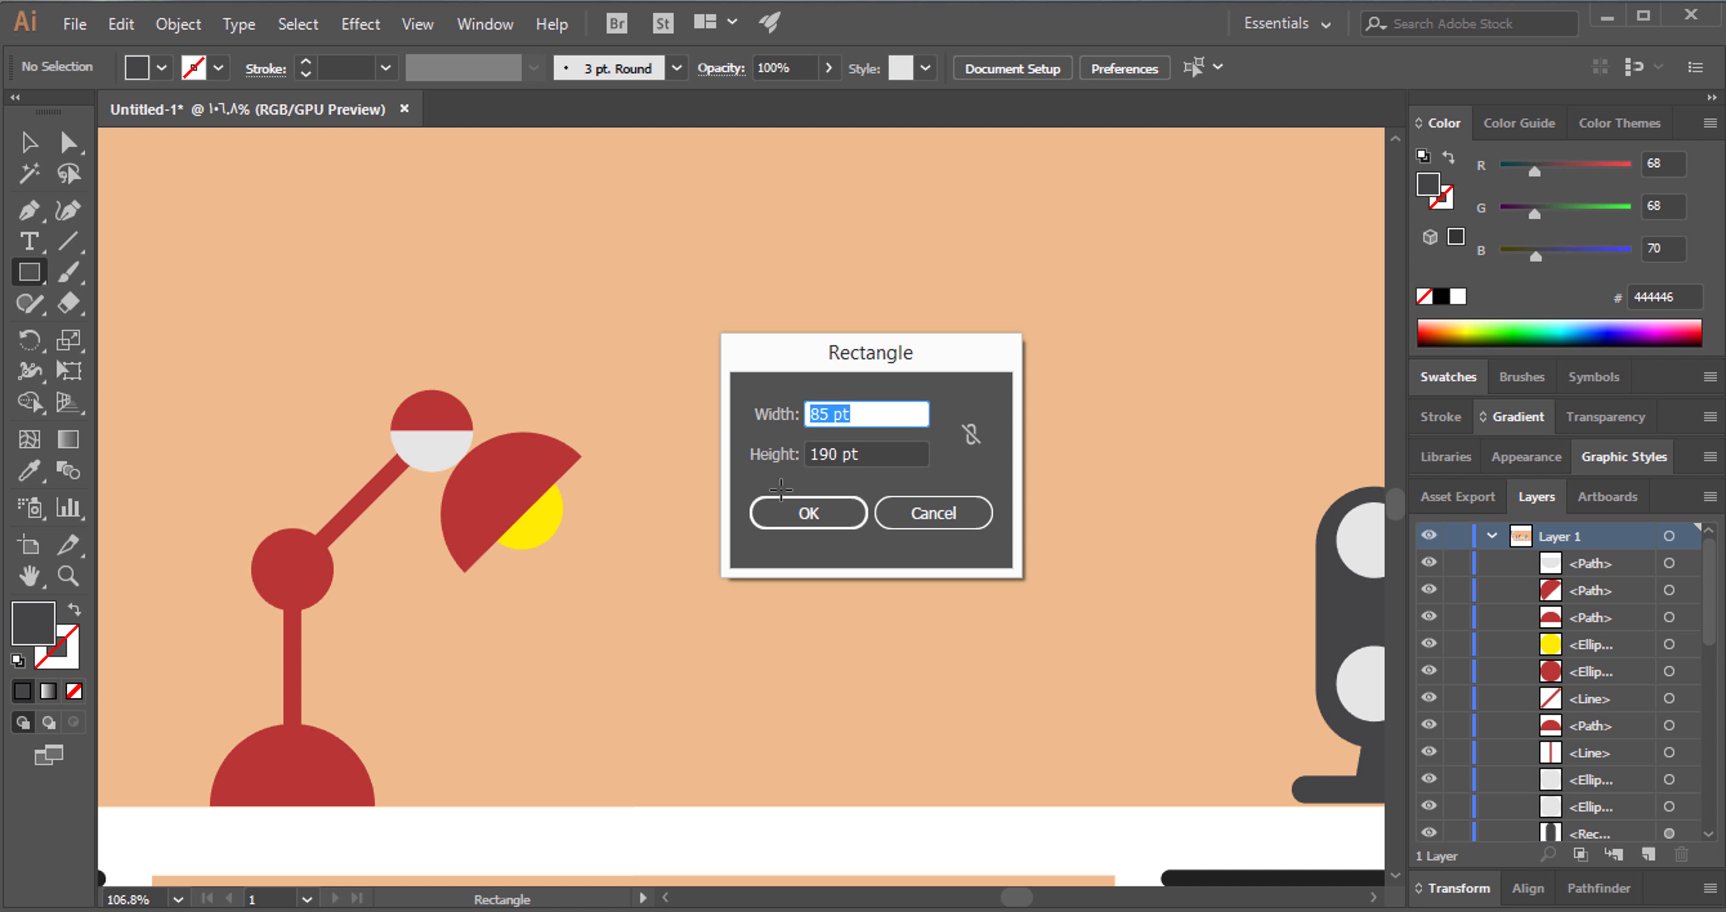
pyautogui.write('250')
pyautogui.press('Tab')
pyautogui.write('1')
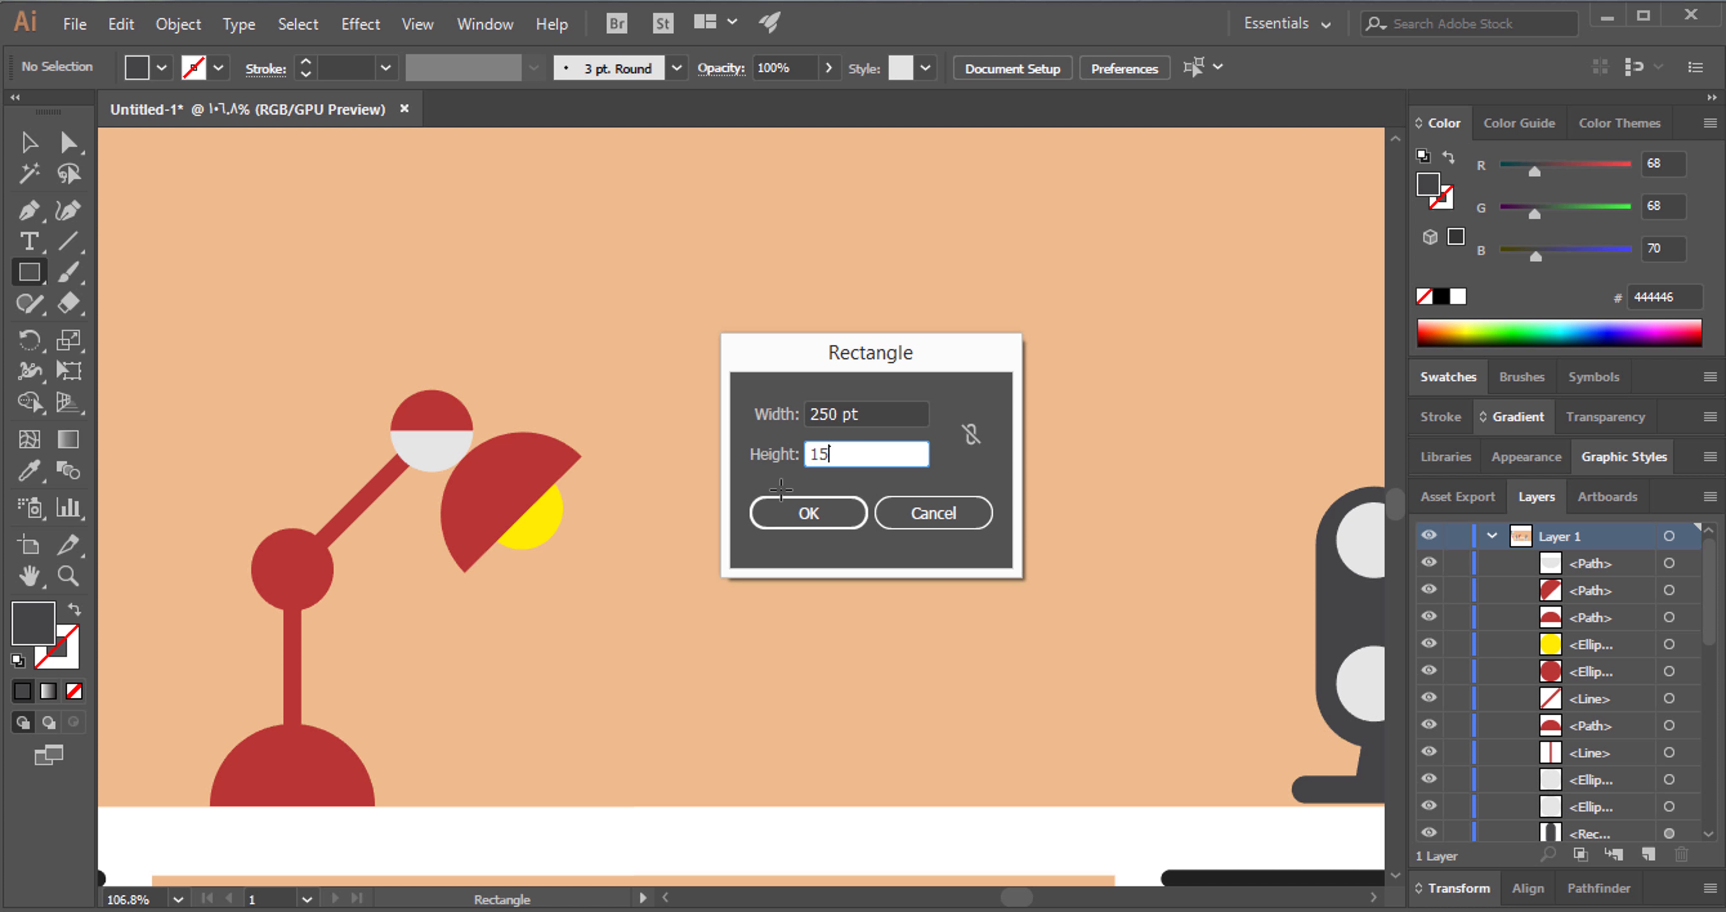
pyautogui.write('0')
pyautogui.press('Return')
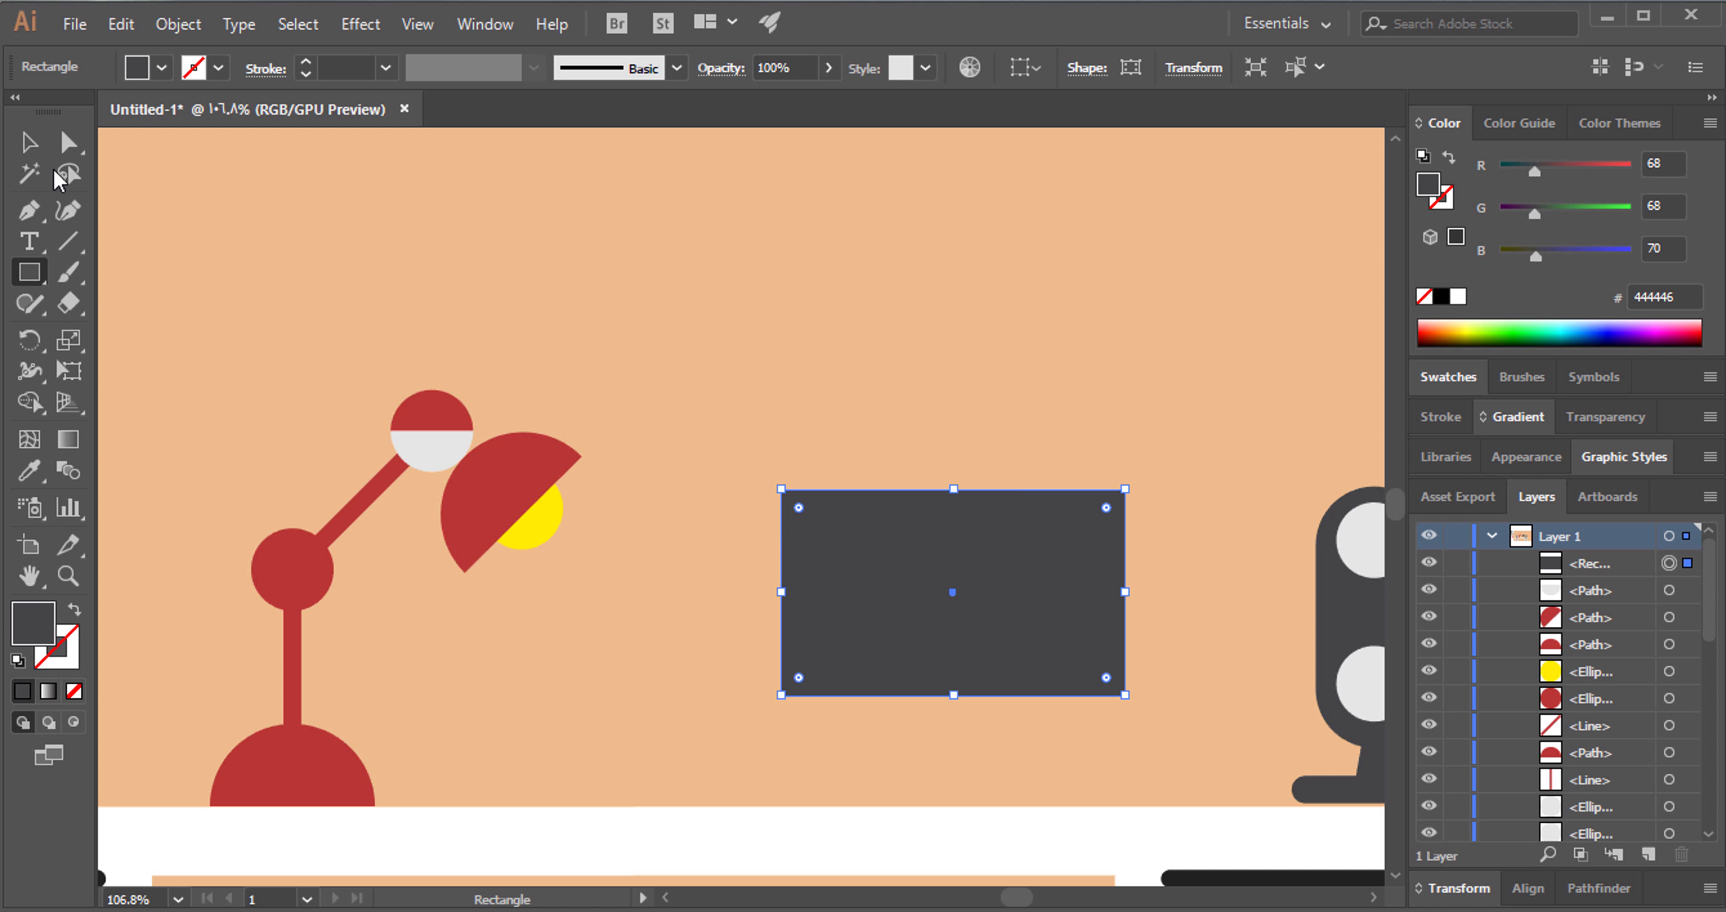
# Move the dark rectangle left toward the lamp and reselect it.
pyautogui.click(30, 142)
pyautogui.moveTo(936, 563)
pyautogui.mouseDown()
pyautogui.moveTo(836, 563)
pyautogui.moveTo(707, 609)
pyautogui.mouseUp()
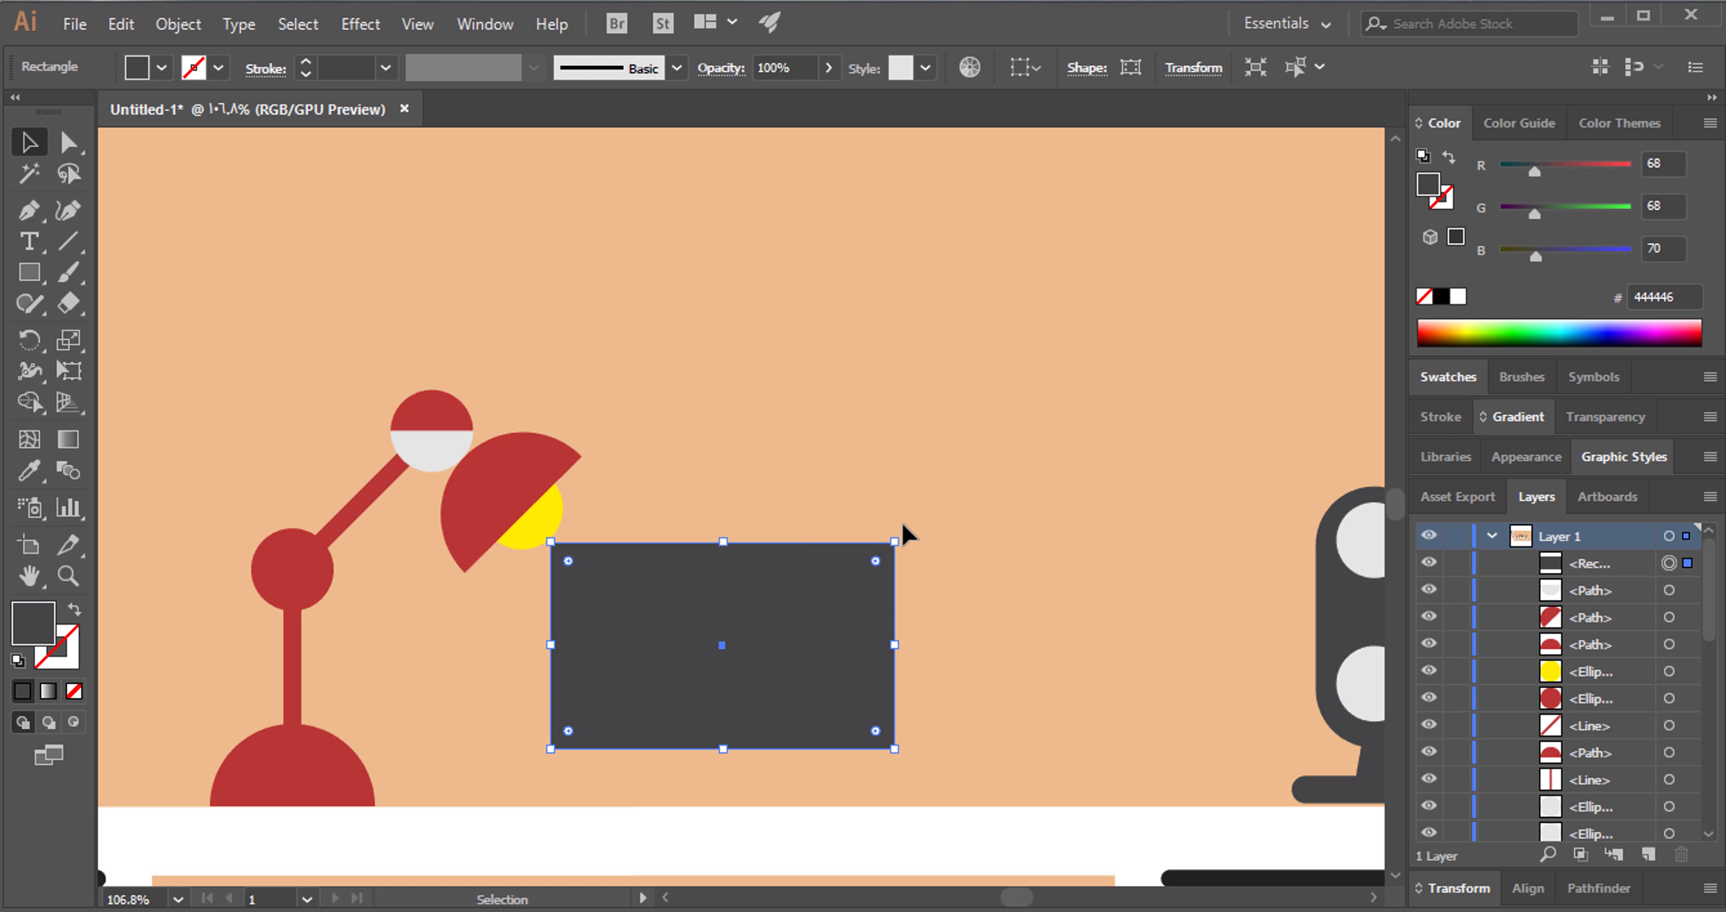
pyautogui.press('i')
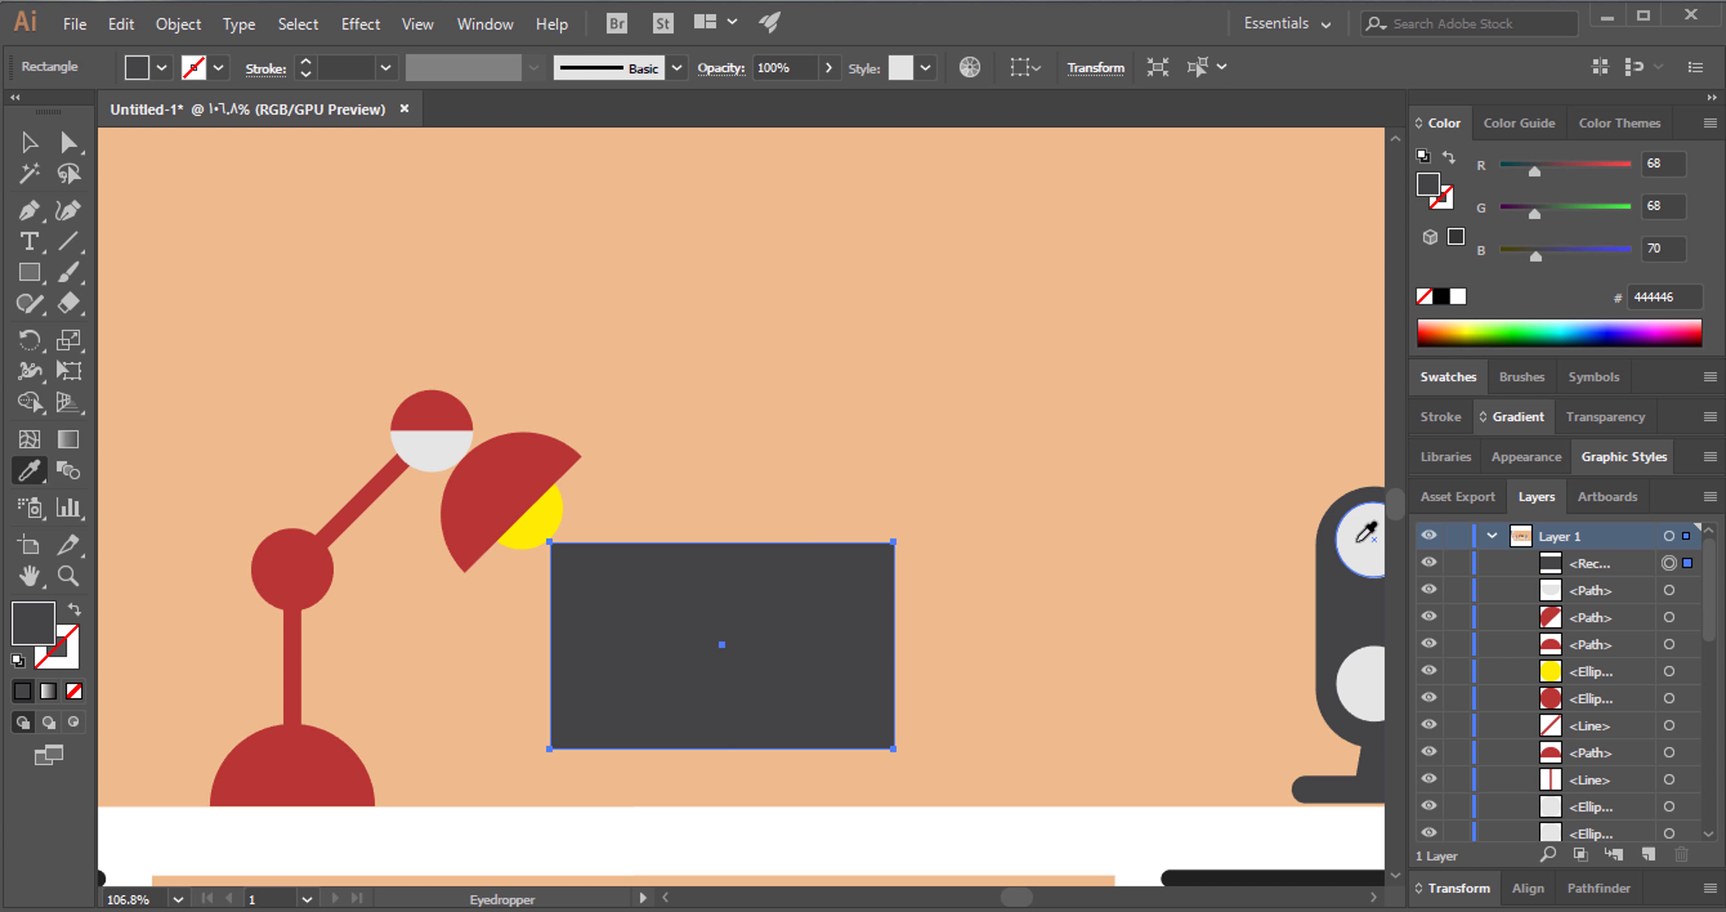
pyautogui.click(28, 142)
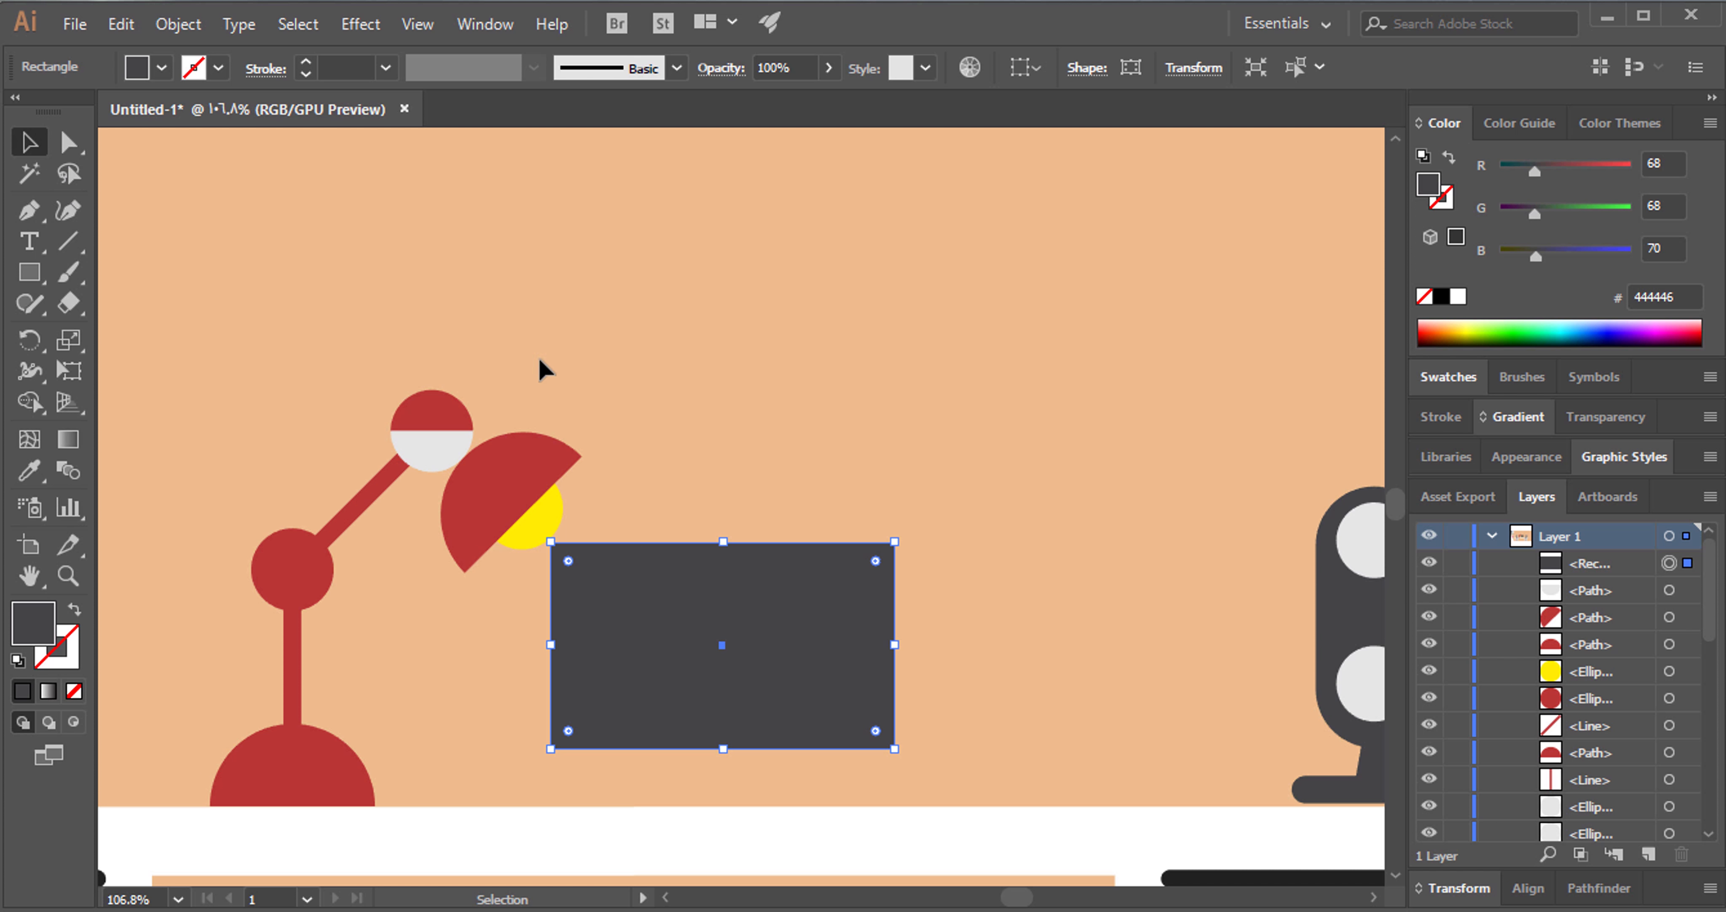
pyautogui.click(673, 438)
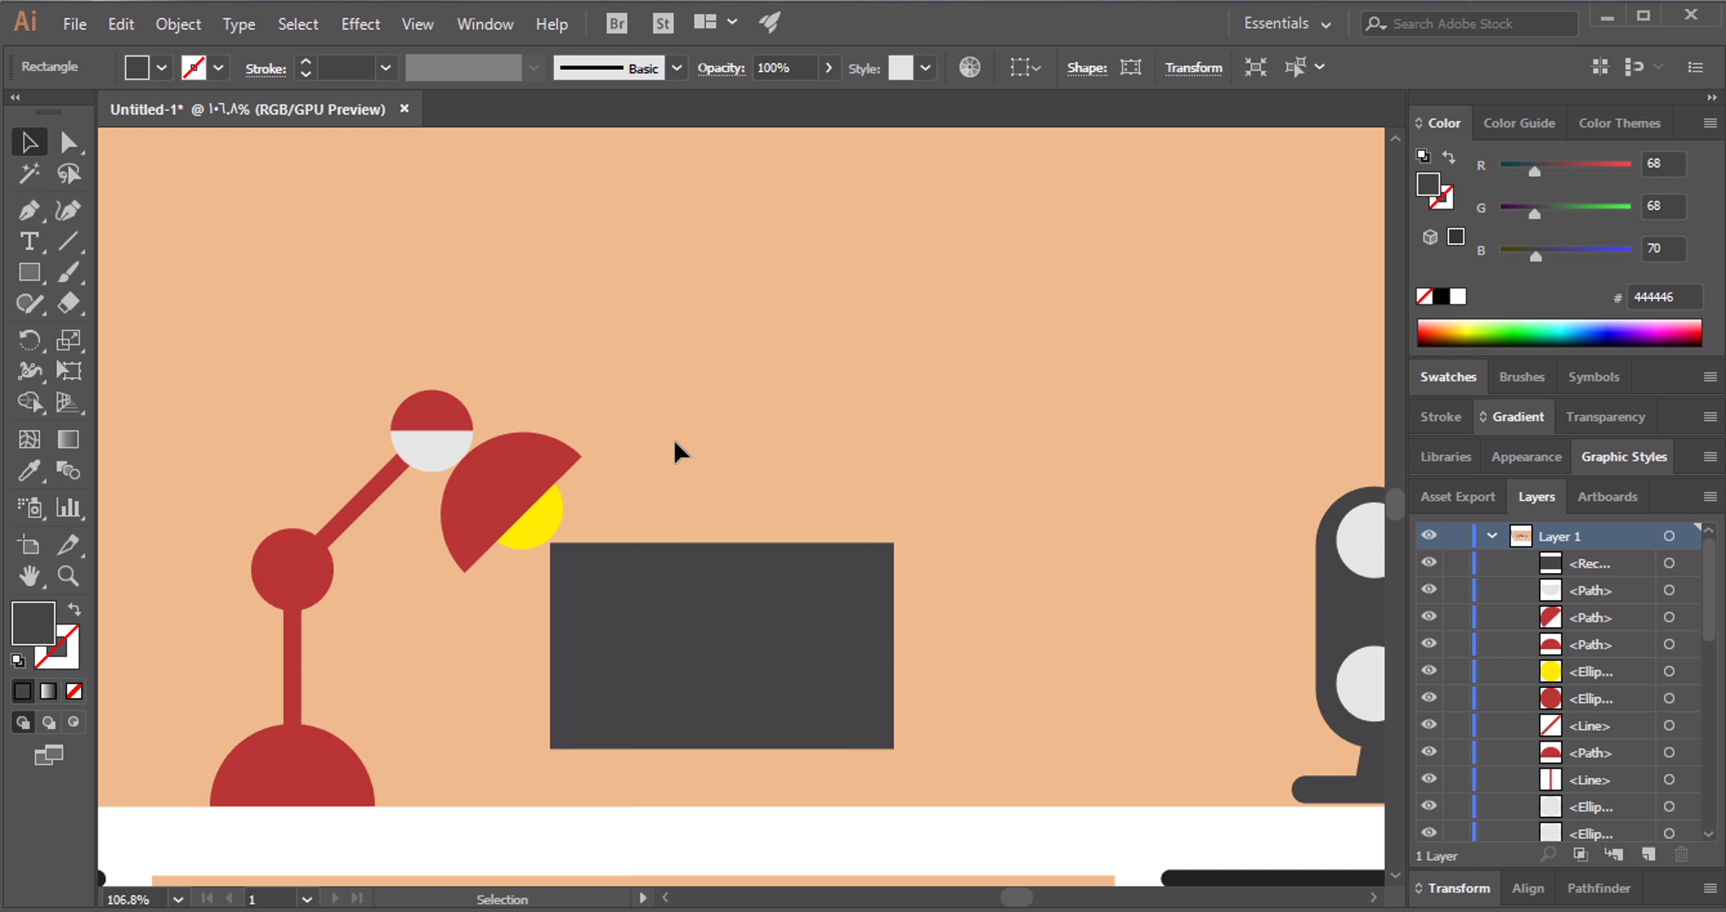
pyautogui.click(680, 622)
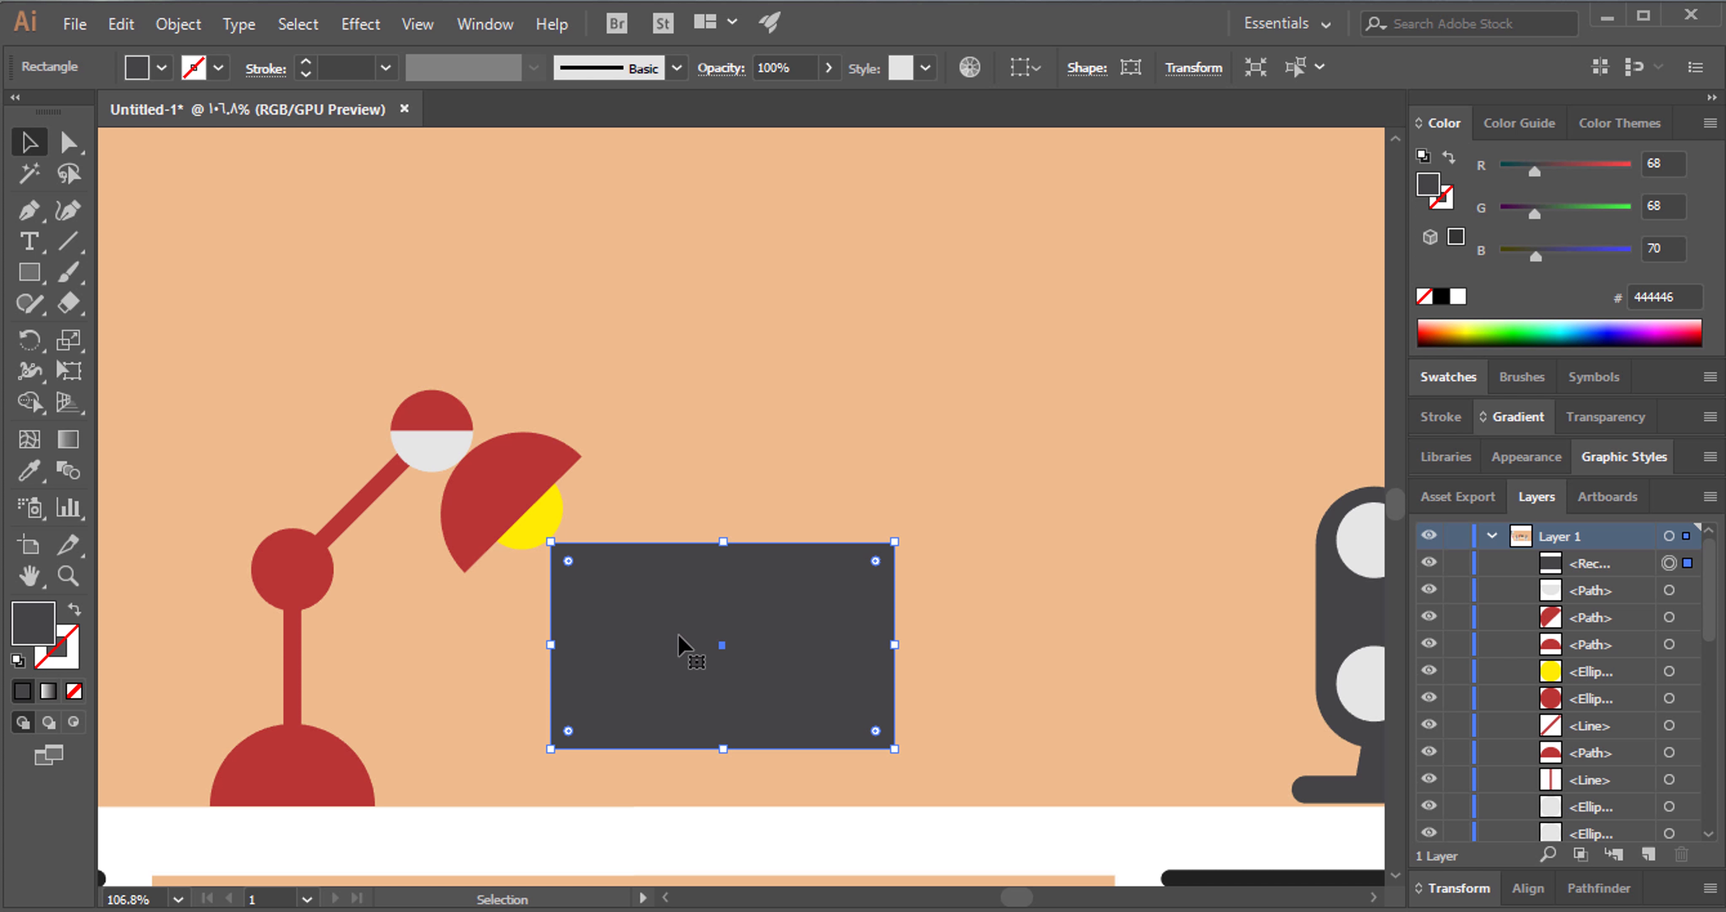
# Paste a copy in front, inset it slightly, and fill it with the white circle's light grey.
pyautogui.press('a')
pyautogui.hotkey('ctrl', 'c')
pyautogui.hotkey('ctrl', 'f')
pyautogui.press('v')
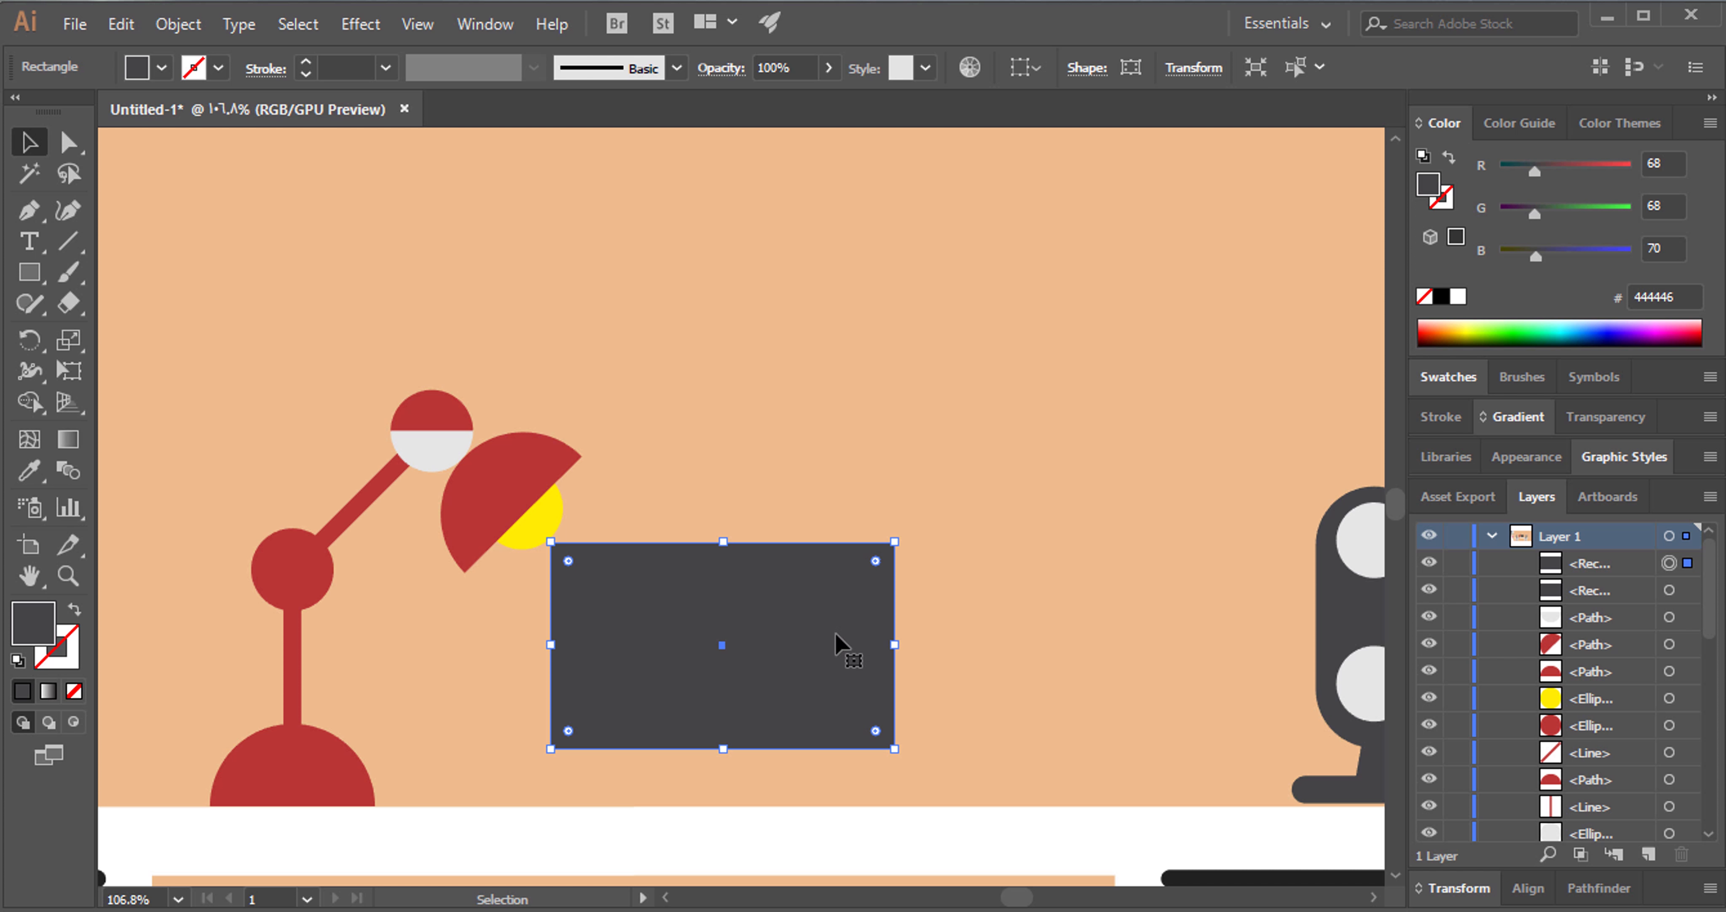
pyautogui.moveTo(896, 646); pyautogui.dragTo(889, 645)
pyautogui.moveTo(722, 540); pyautogui.dragTo(721, 548)
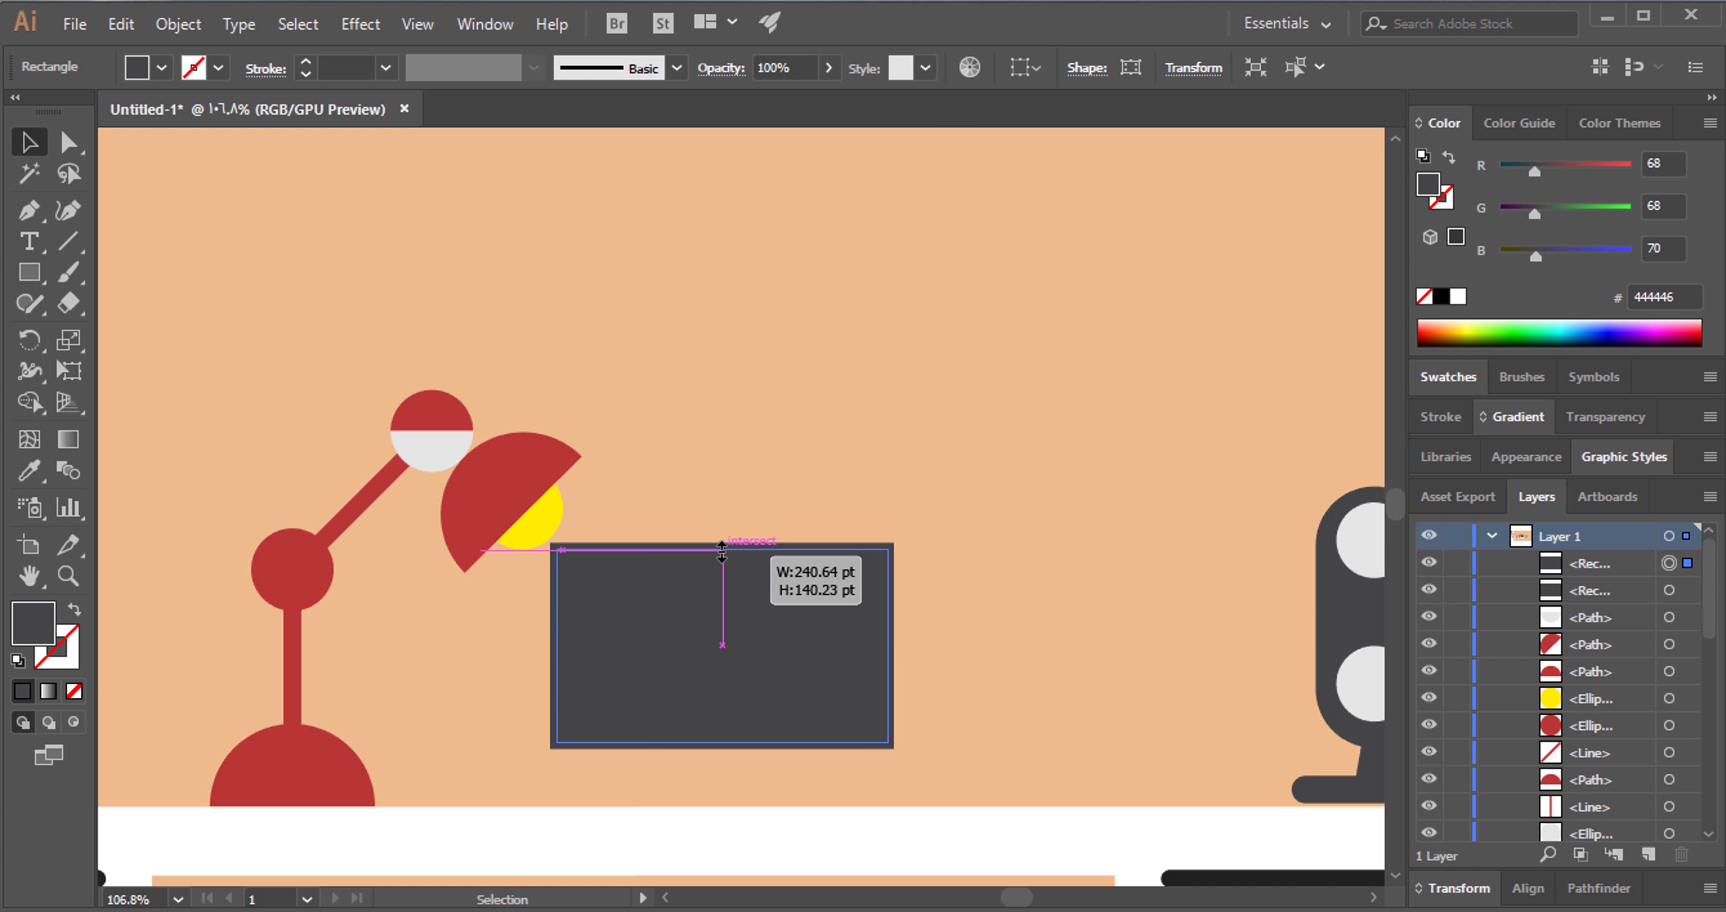
pyautogui.press('i')
pyautogui.click(1359, 532)
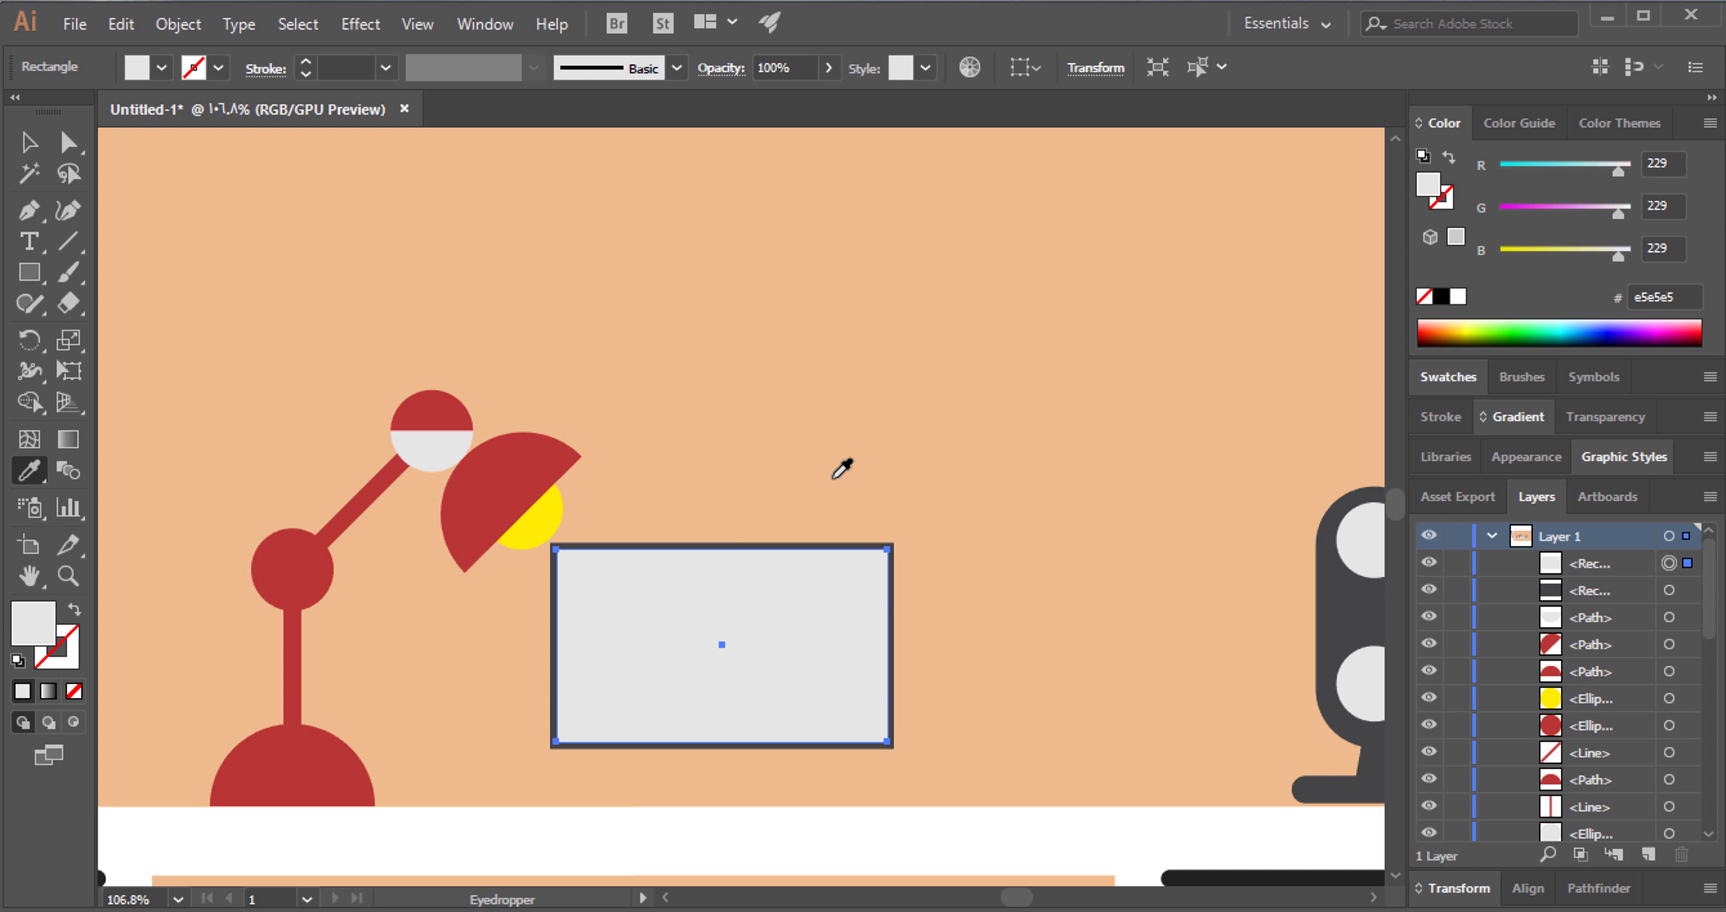
pyautogui.click(29, 142)
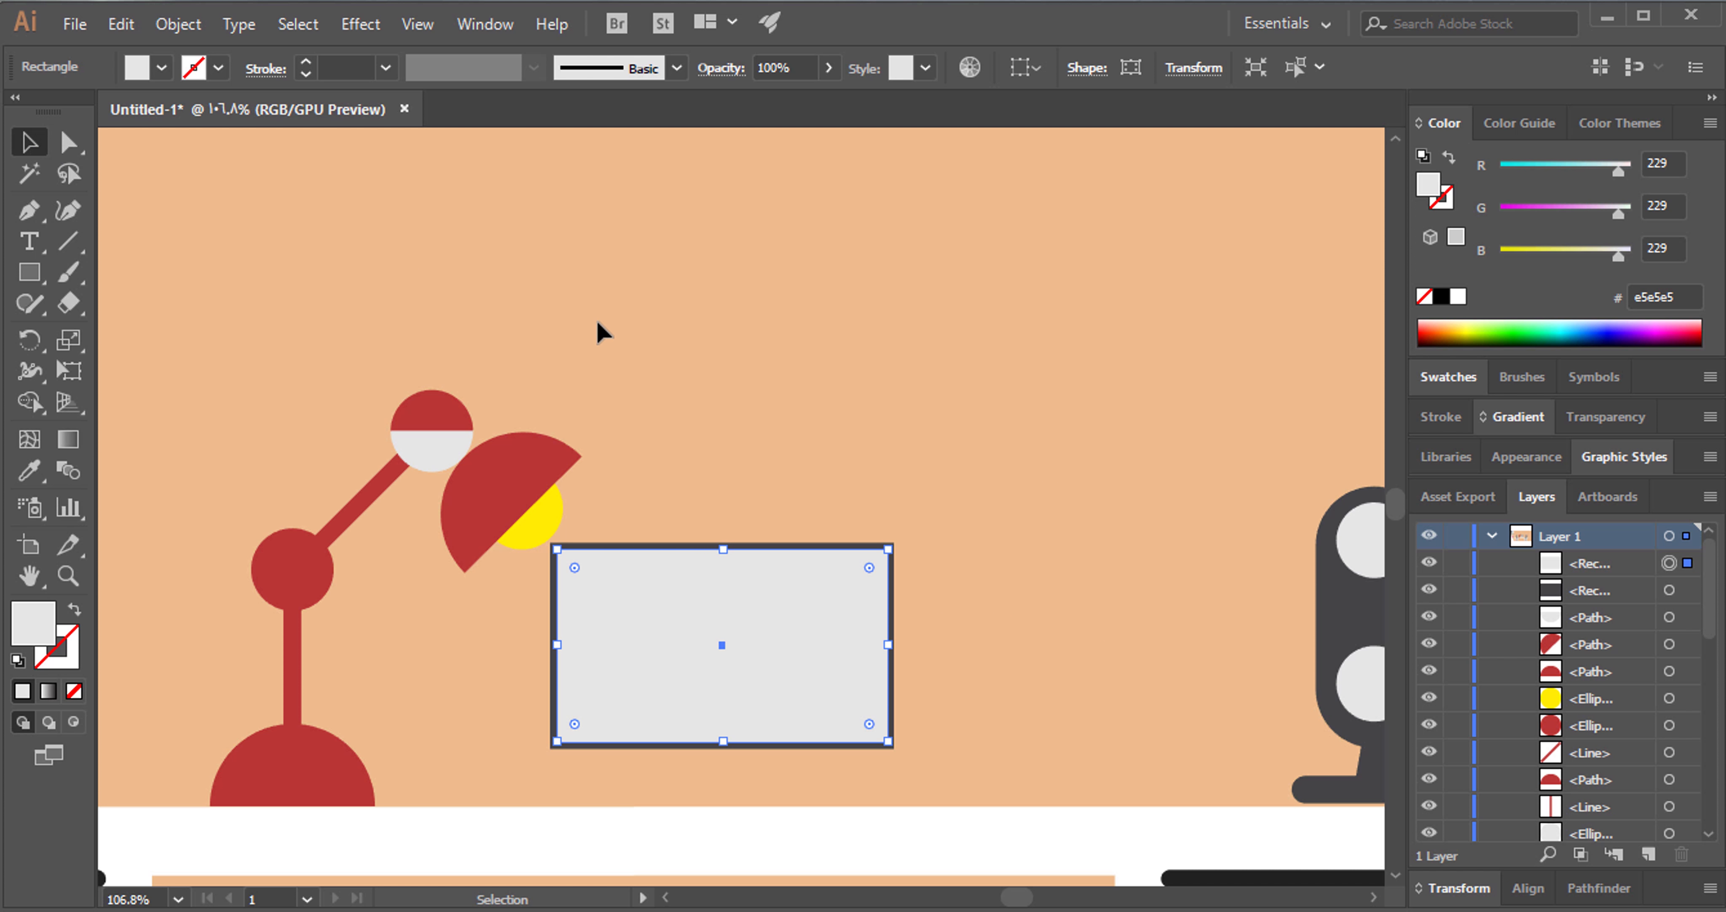
pyautogui.click(597, 324)
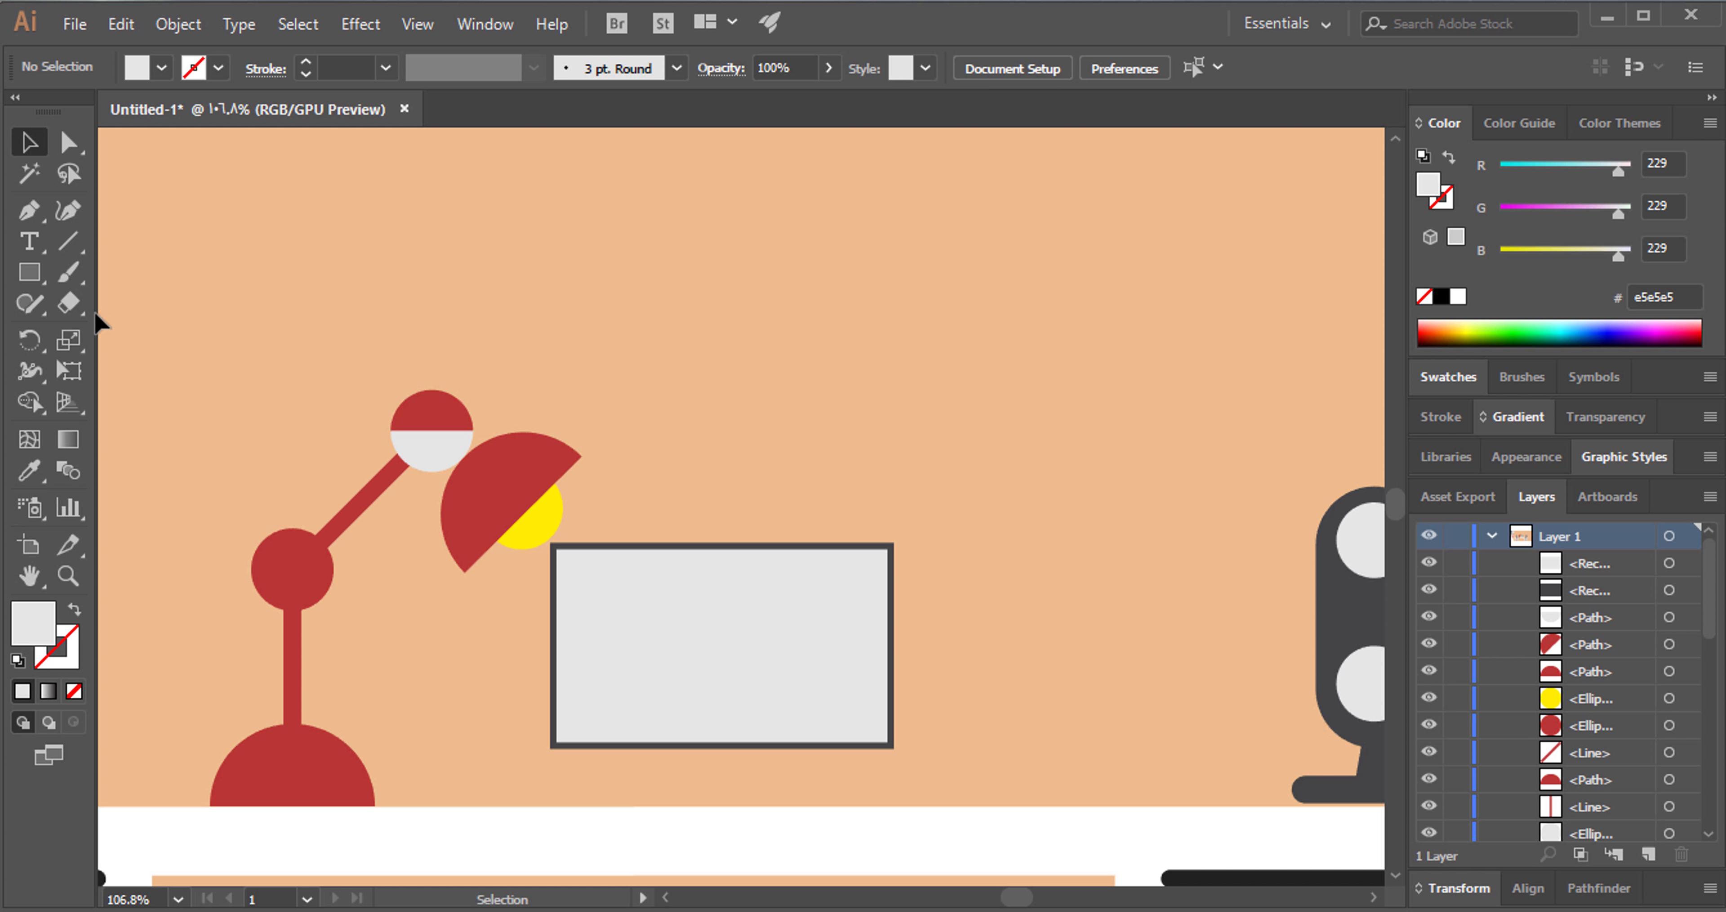
# Draw a thin 280 pt-wide rectangle for the laptop base.
pyautogui.click(29, 271)
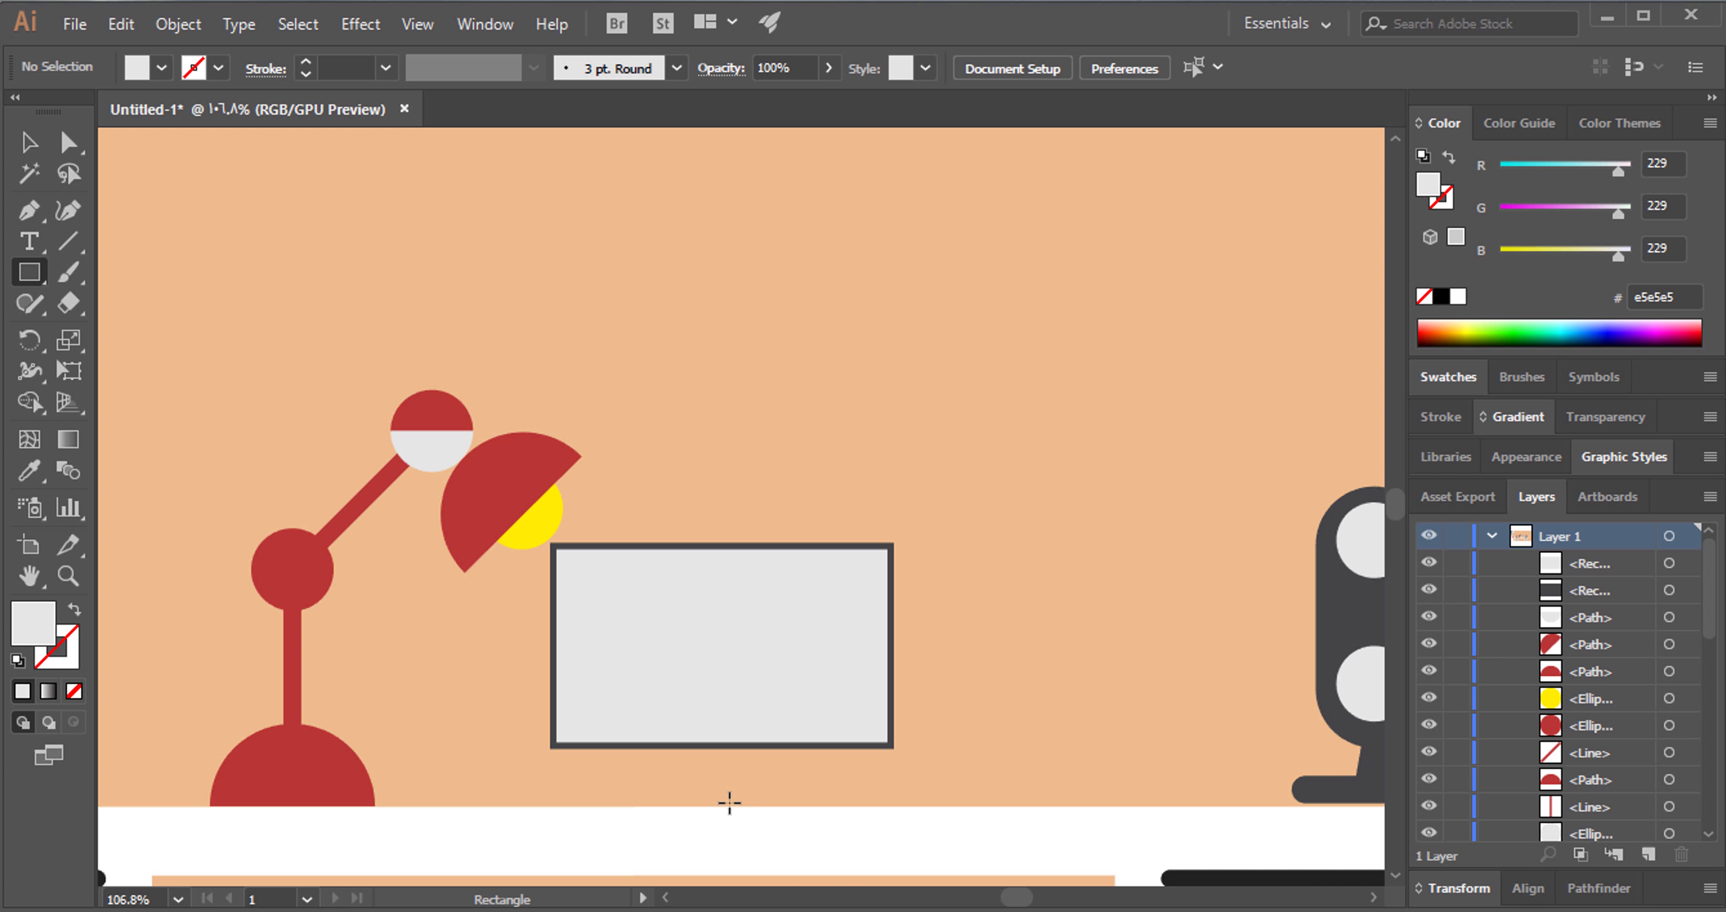
pyautogui.click(699, 758)
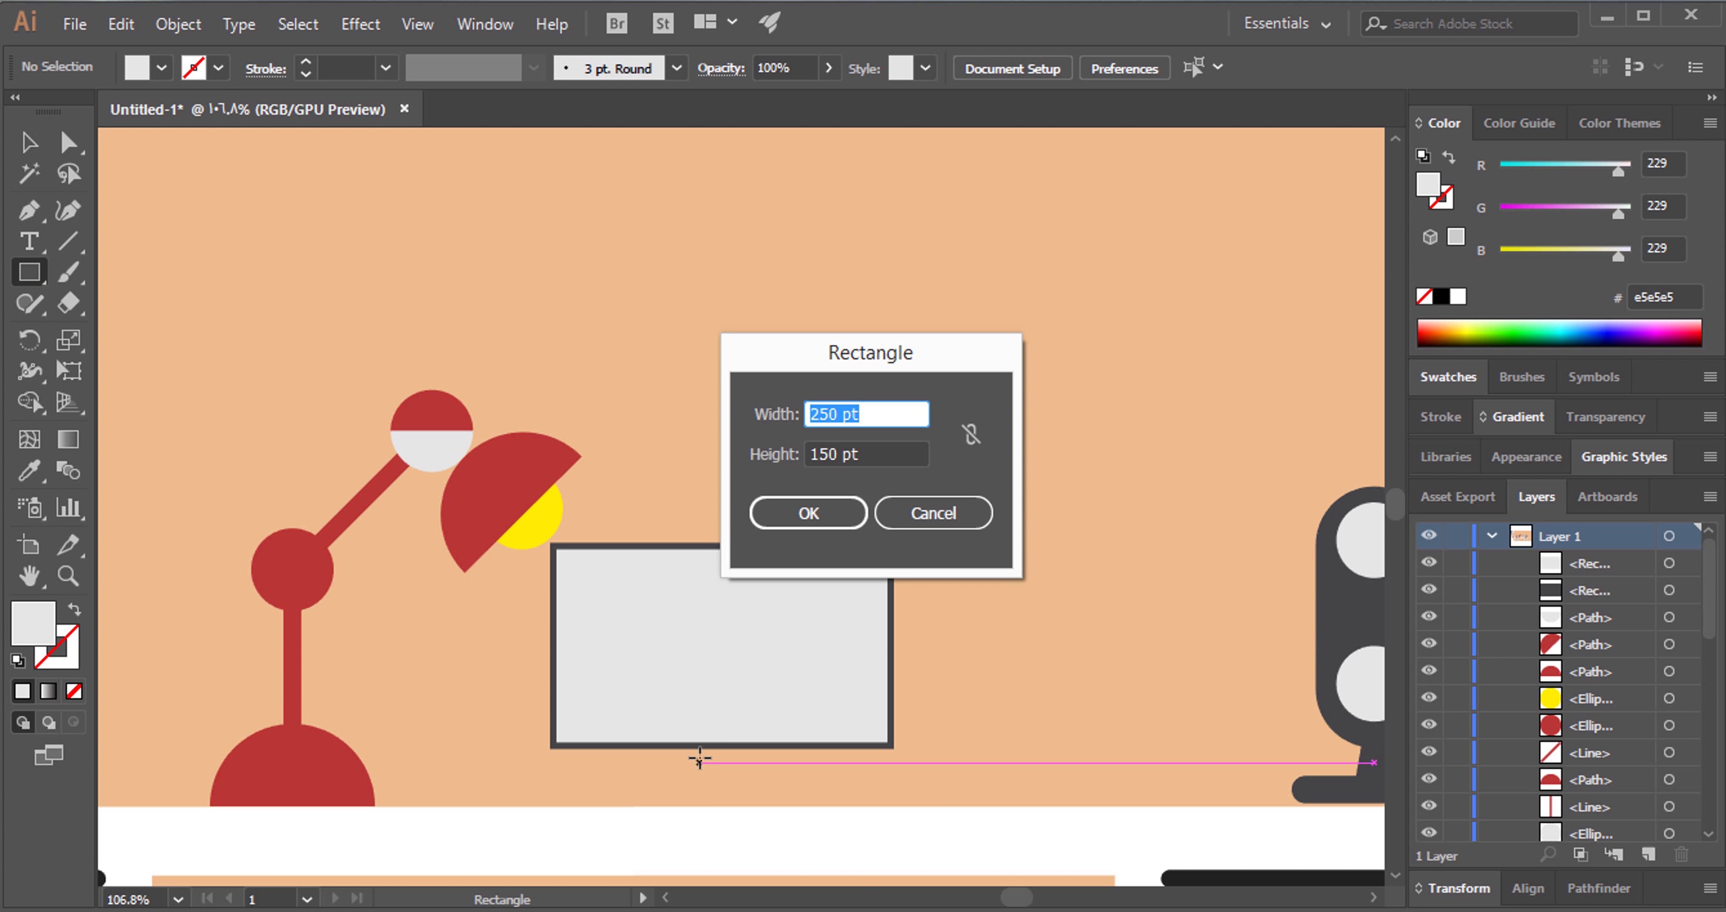
pyautogui.write('280')
pyautogui.press('Tab')
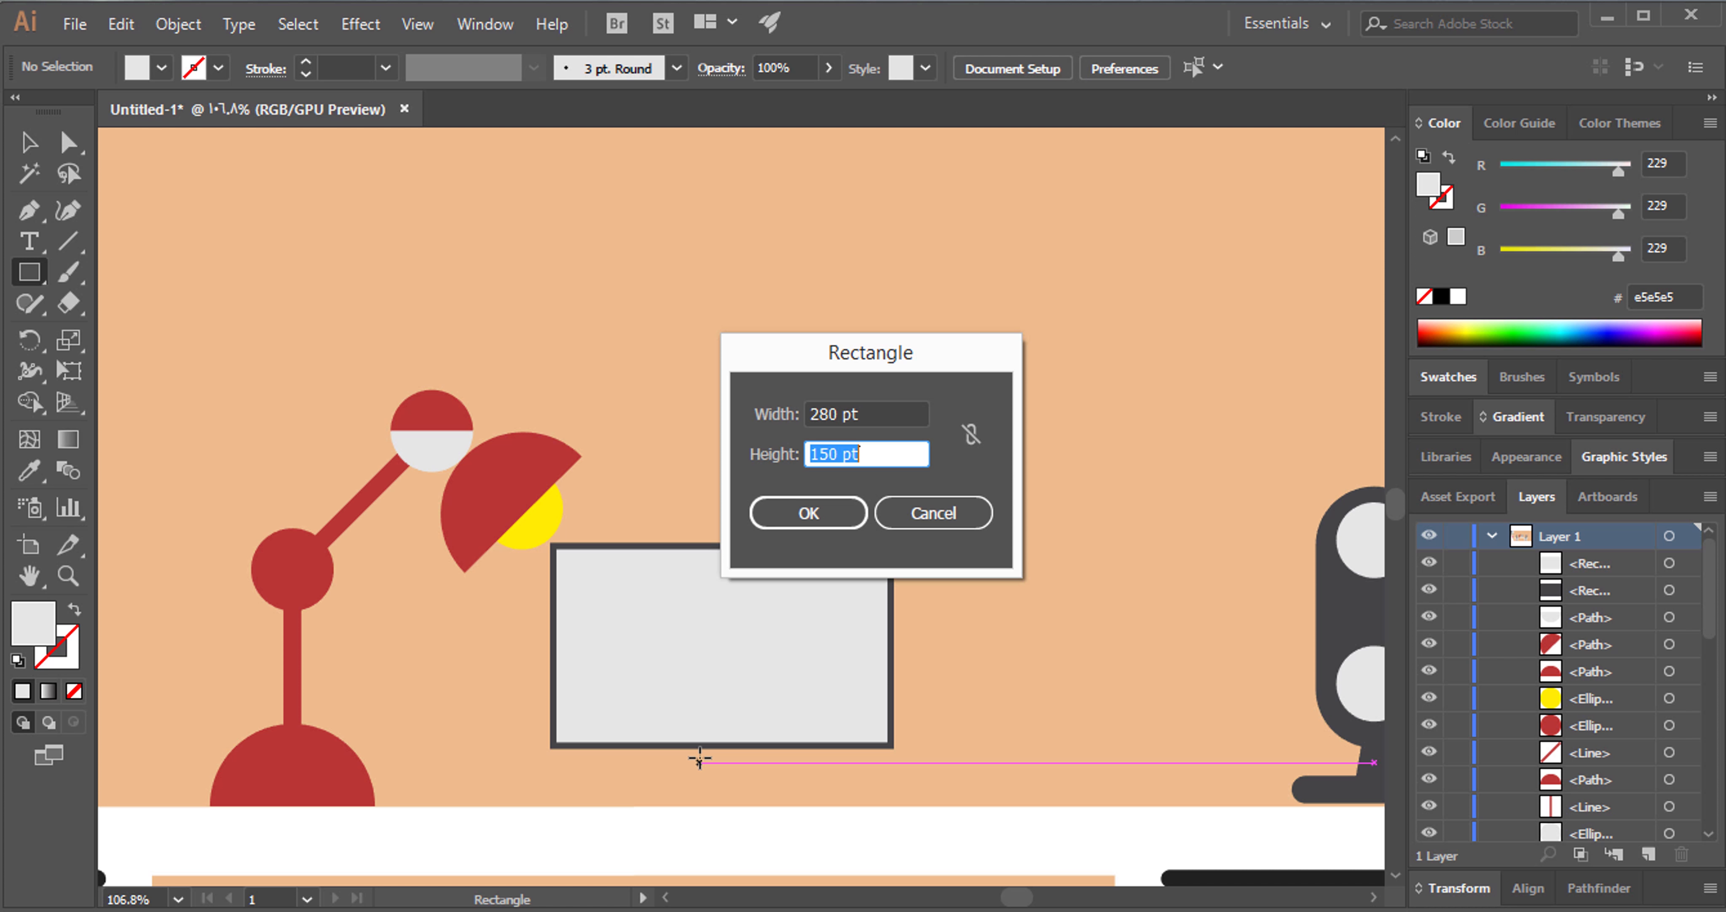
pyautogui.write('1')
pyautogui.write('5')
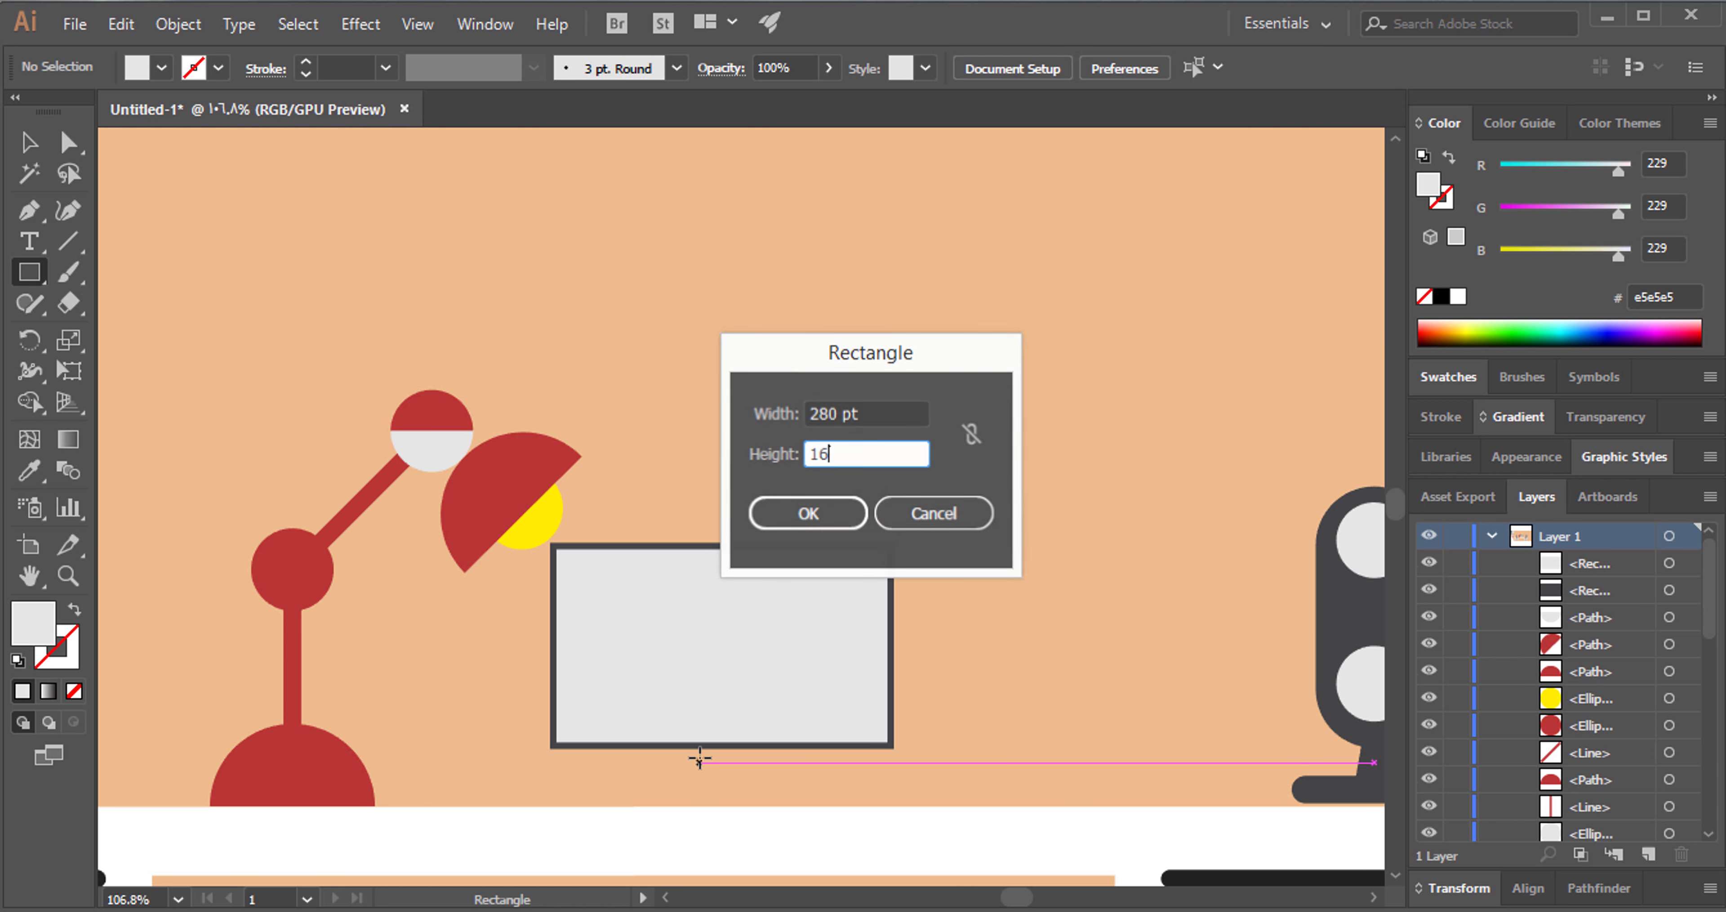
pyautogui.press('Return')
# Position the thin bar just beneath the laptop screen.
pyautogui.click(29, 142)
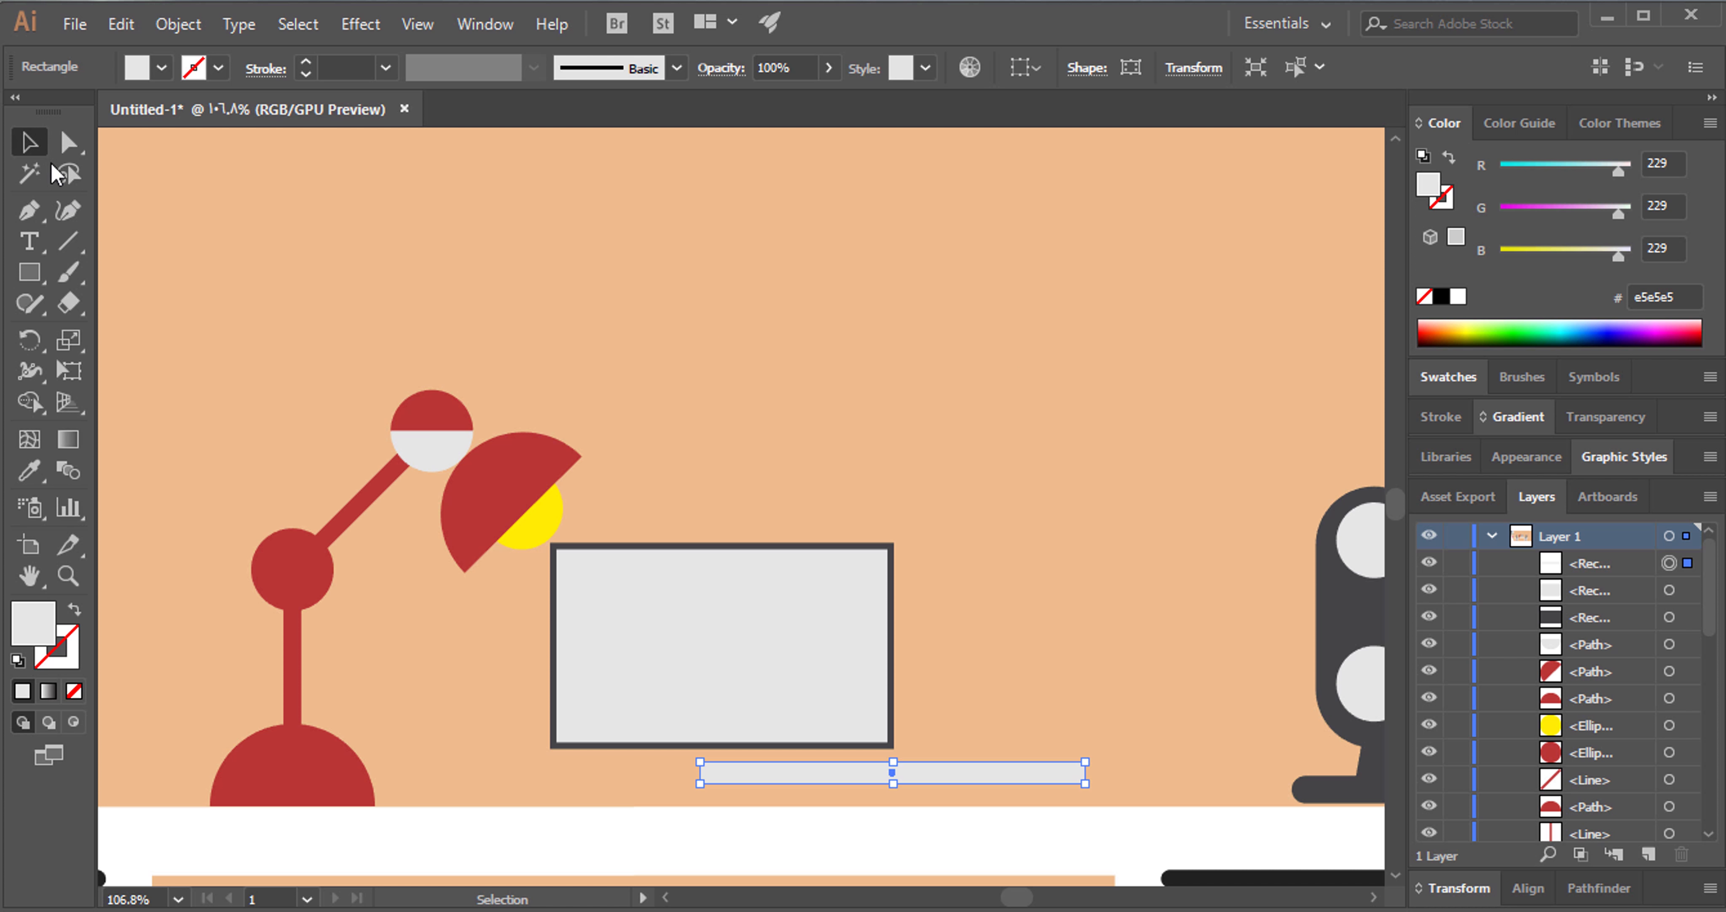
pyautogui.moveTo(817, 766)
pyautogui.mouseDown()
pyautogui.moveTo(615, 744)
pyautogui.moveTo(652, 751)
pyautogui.mouseUp()
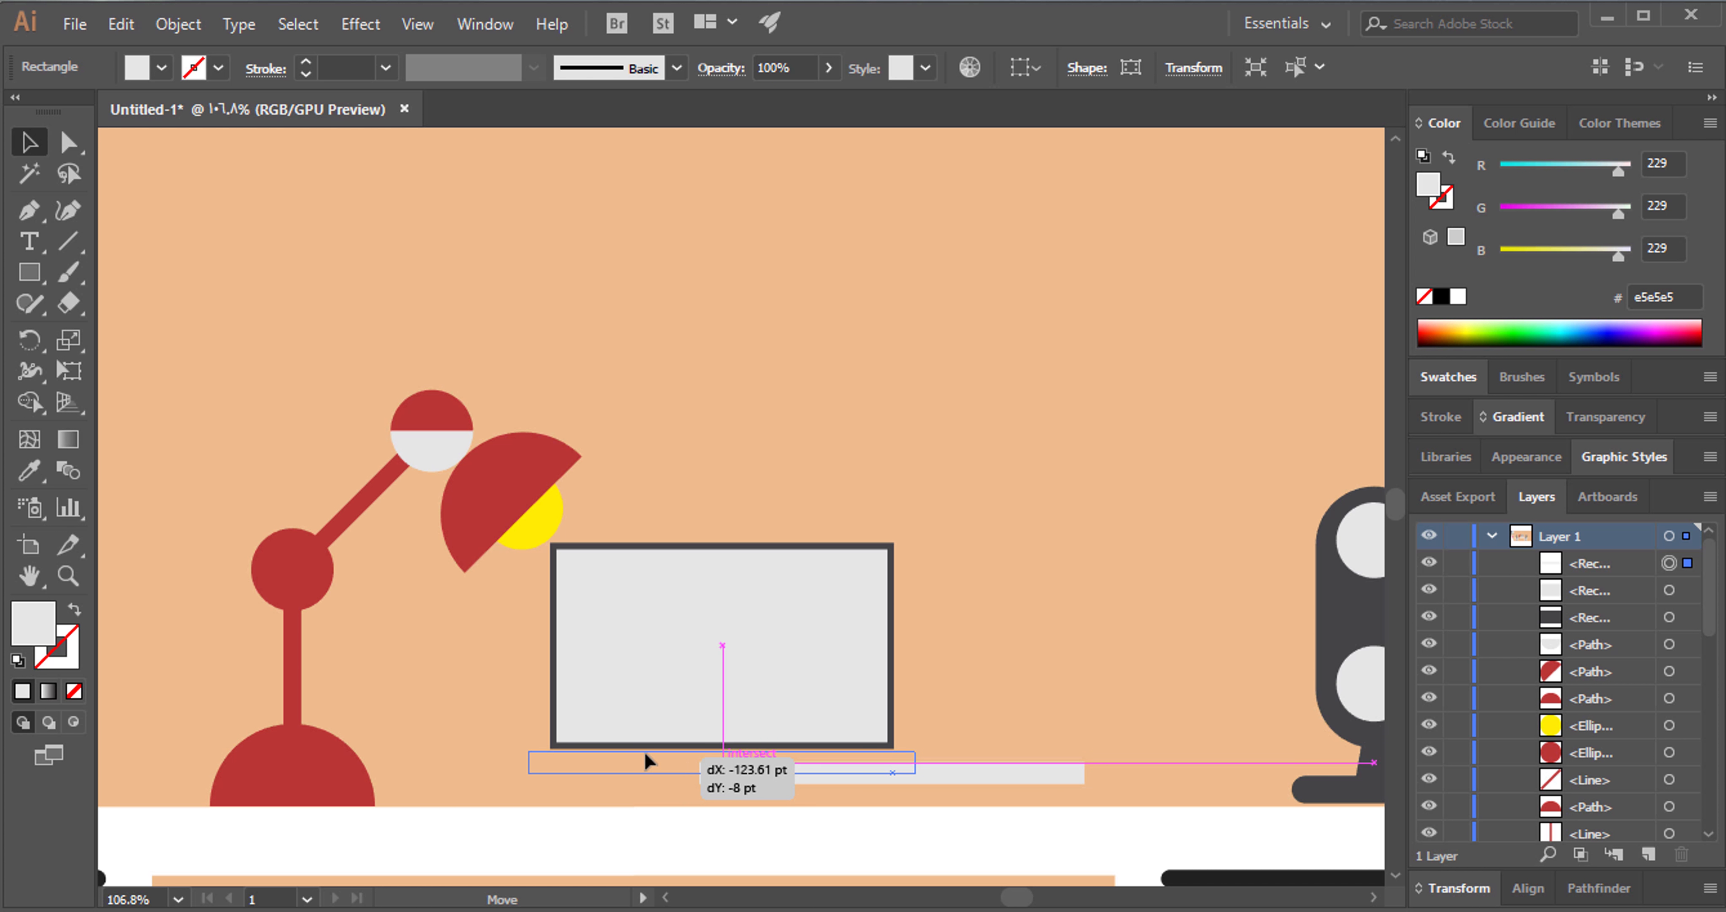
pyautogui.moveTo(653, 751); pyautogui.dragTo(1070, 797)
pyautogui.click(228, 616)
pyautogui.click(69, 575)
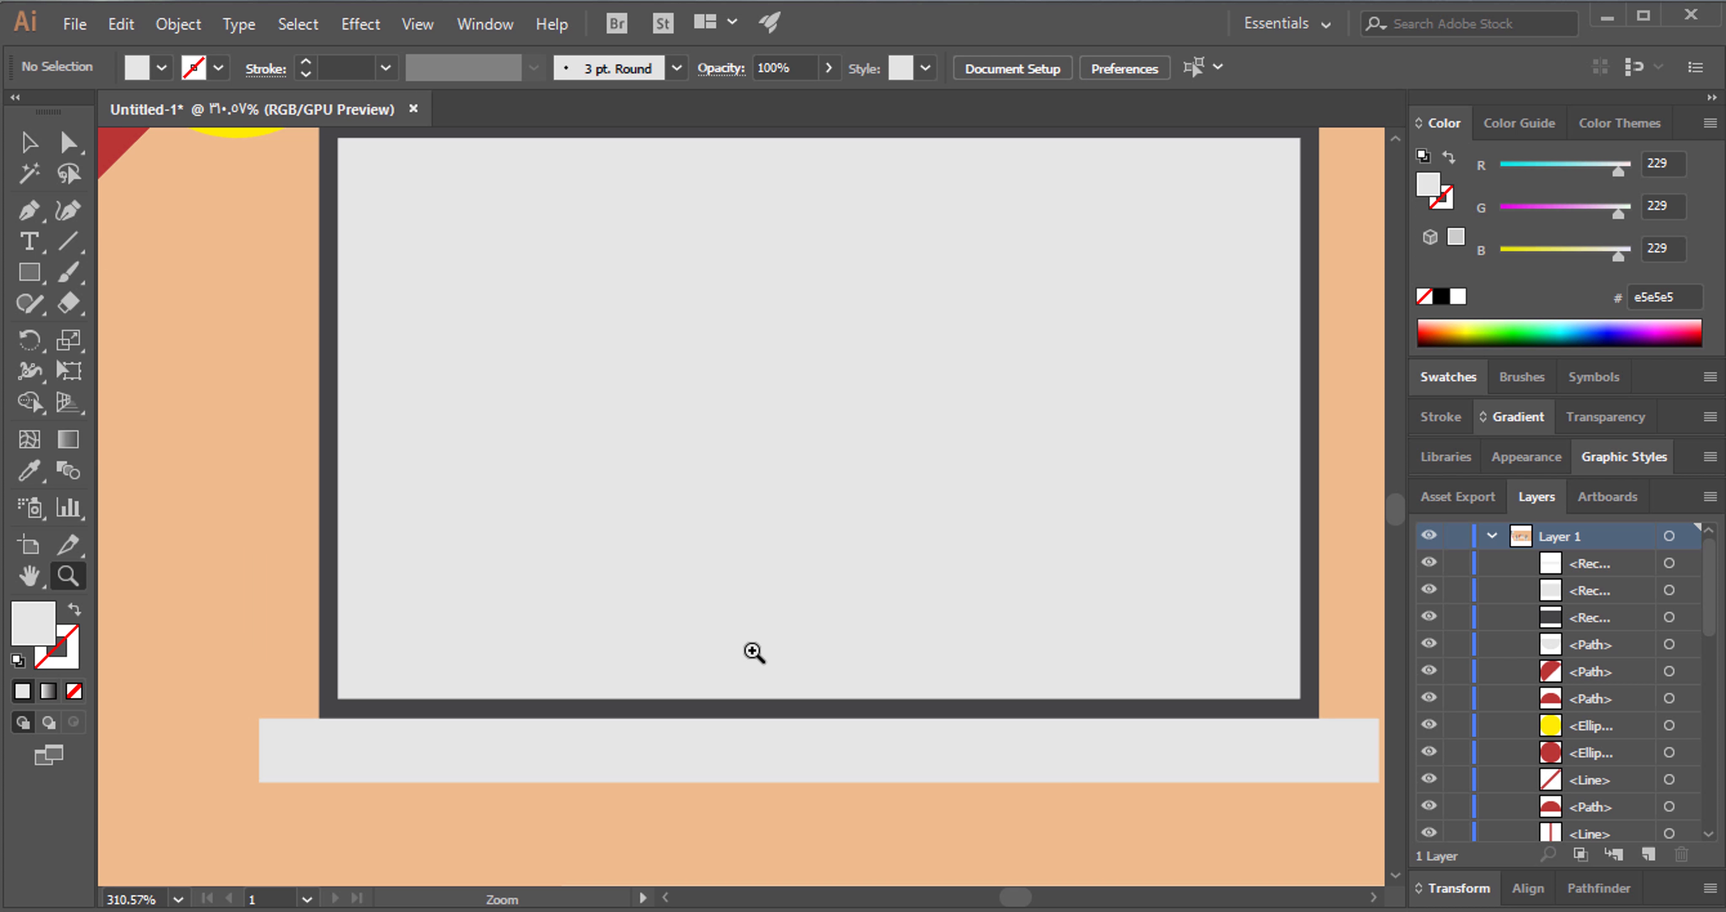
# Move the screen and frame rectangles down onto the base bar.
pyautogui.moveTo(1145, 559); pyautogui.dragTo(1095, 561)
pyautogui.click(37, 152)
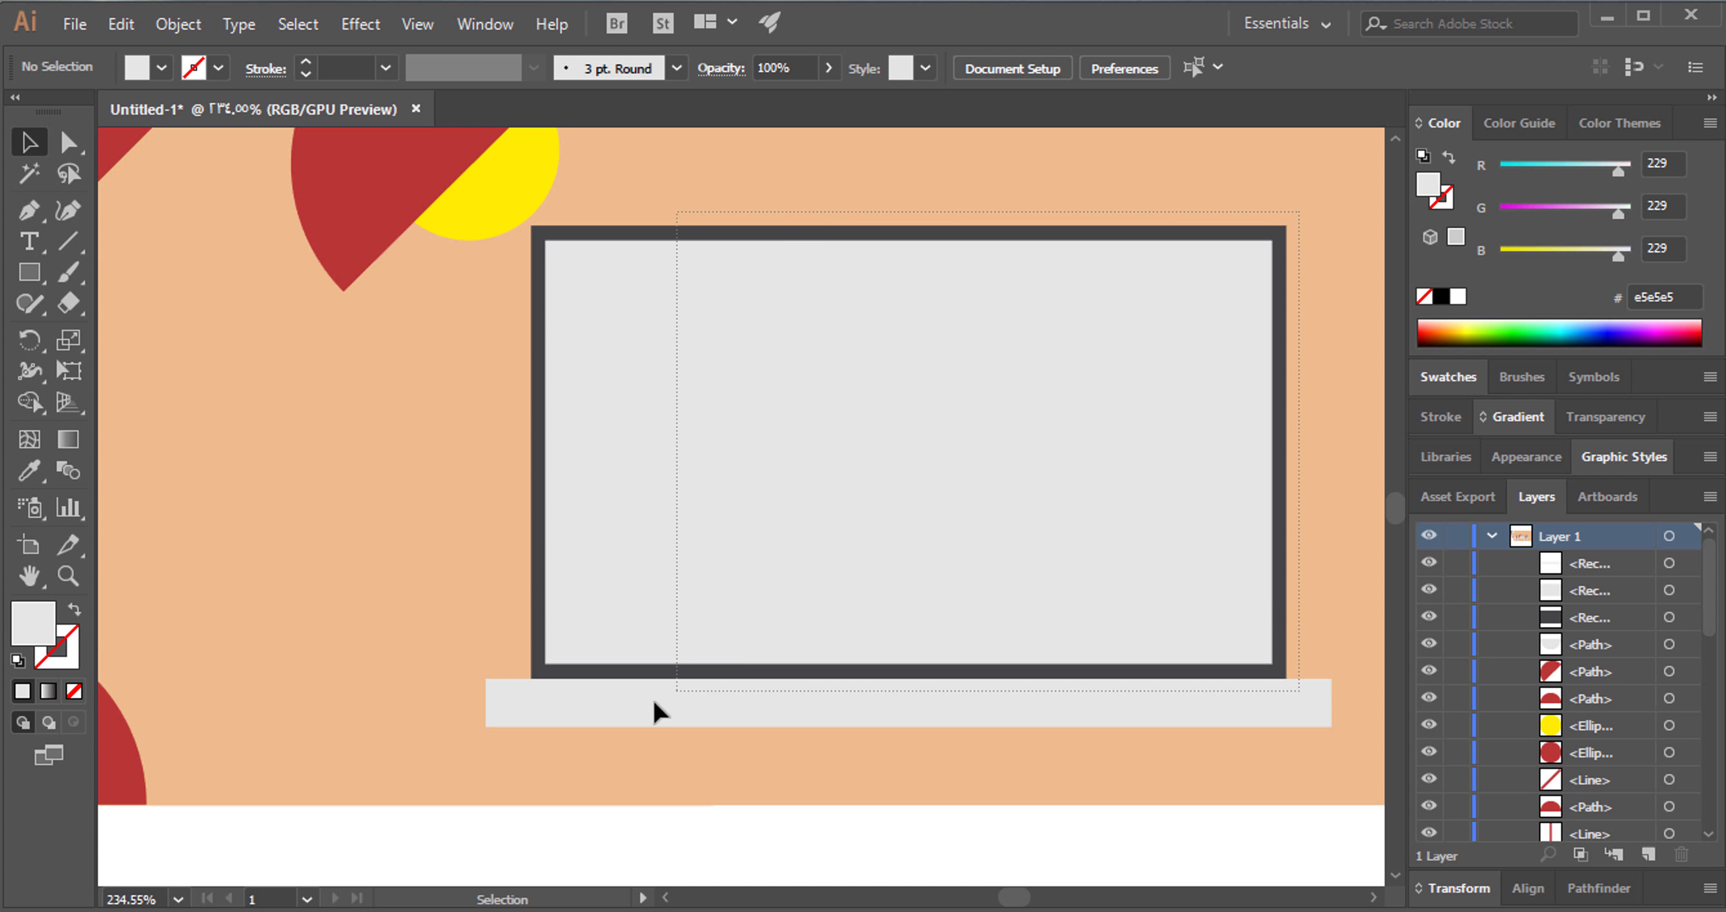
pyautogui.moveTo(1299, 213); pyautogui.dragTo(653, 701)
pyautogui.moveTo(871, 633); pyautogui.dragTo(810, 670)
pyautogui.click(1257, 587)
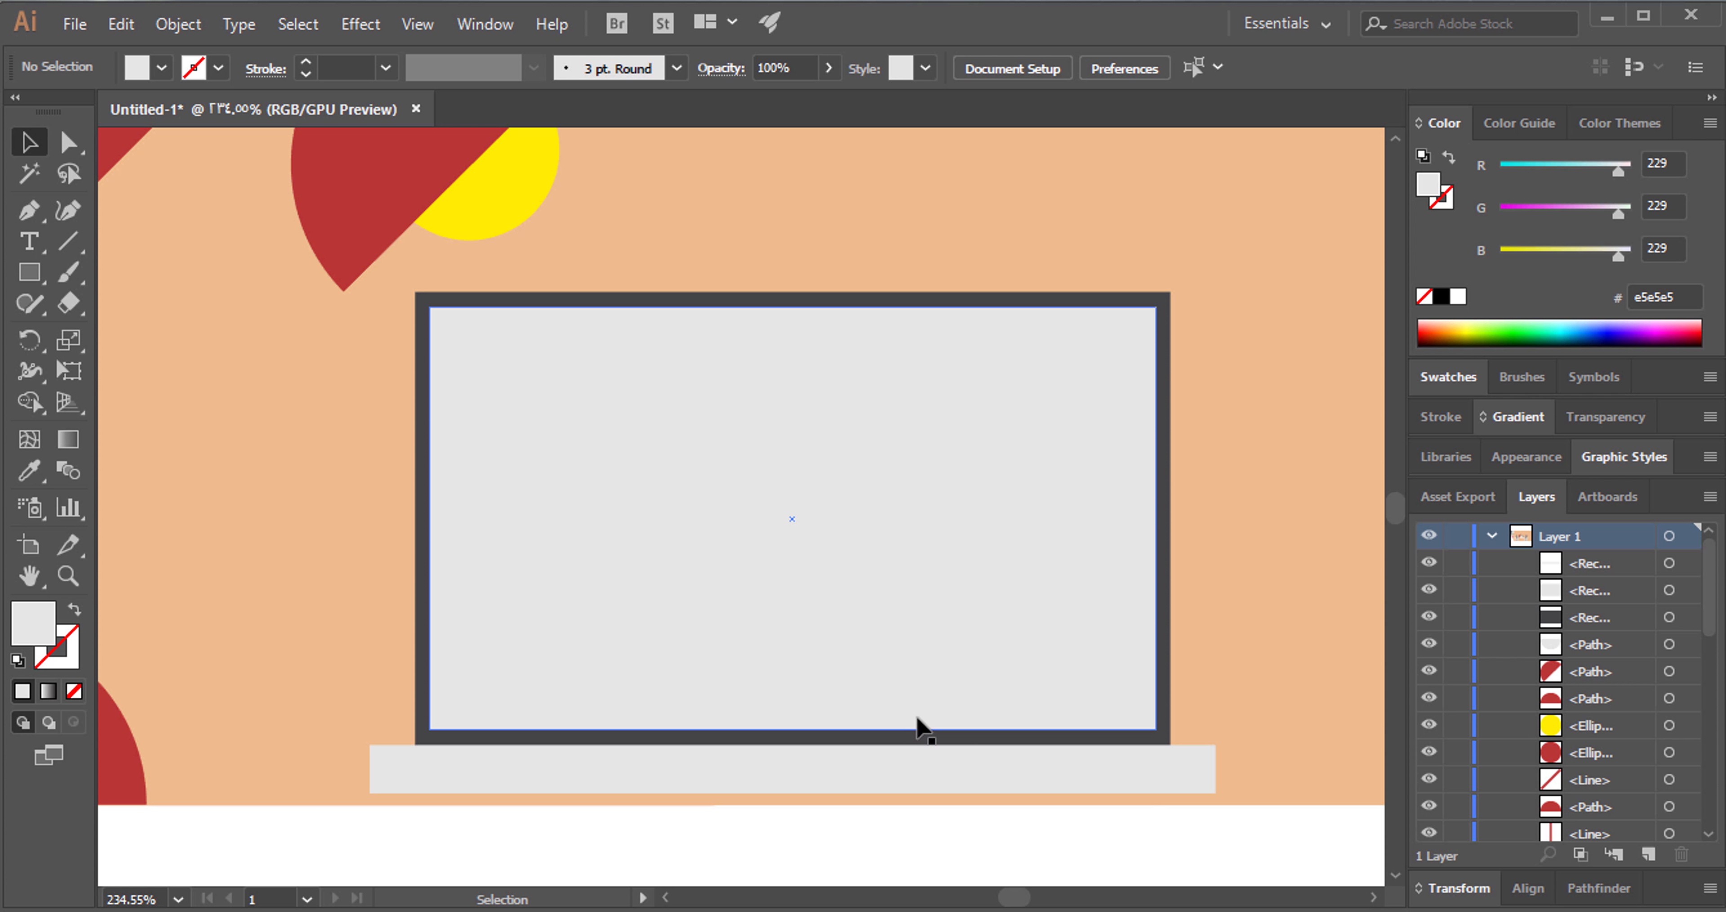
# Round the base bar's bottom corners.
pyautogui.click(68, 142)
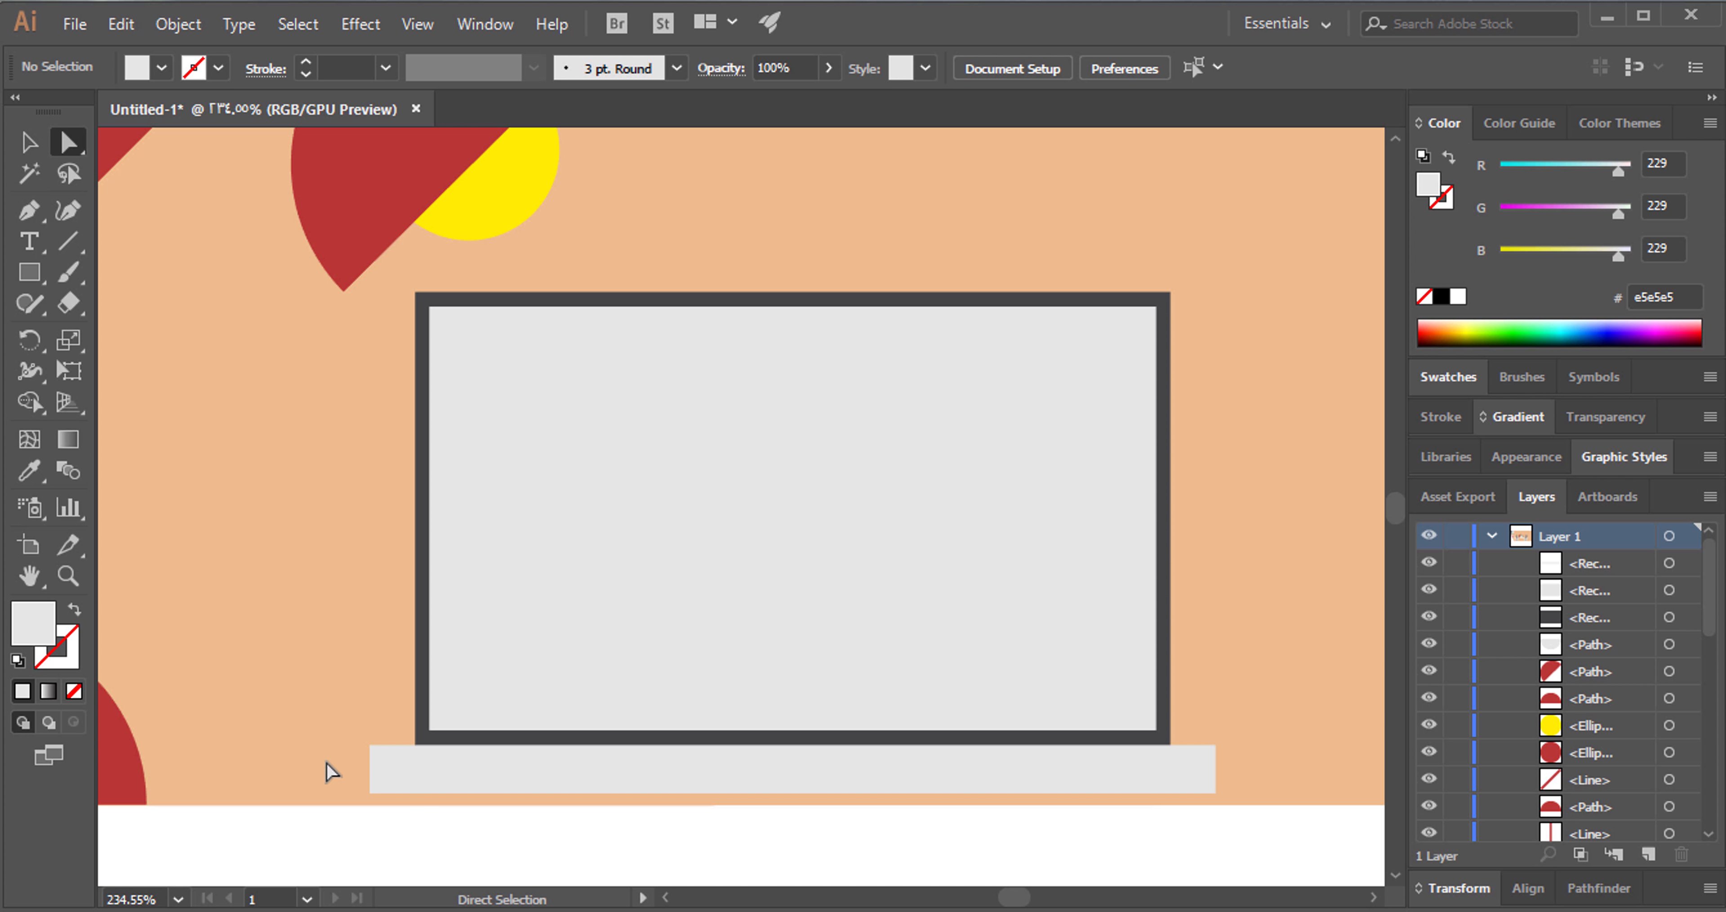
pyautogui.moveTo(1240, 793)
pyautogui.mouseDown()
pyautogui.moveTo(442, 778)
pyautogui.moveTo(377, 791)
pyautogui.moveTo(451, 667)
pyautogui.mouseUp()
pyautogui.click(254, 545)
pyautogui.click(29, 141)
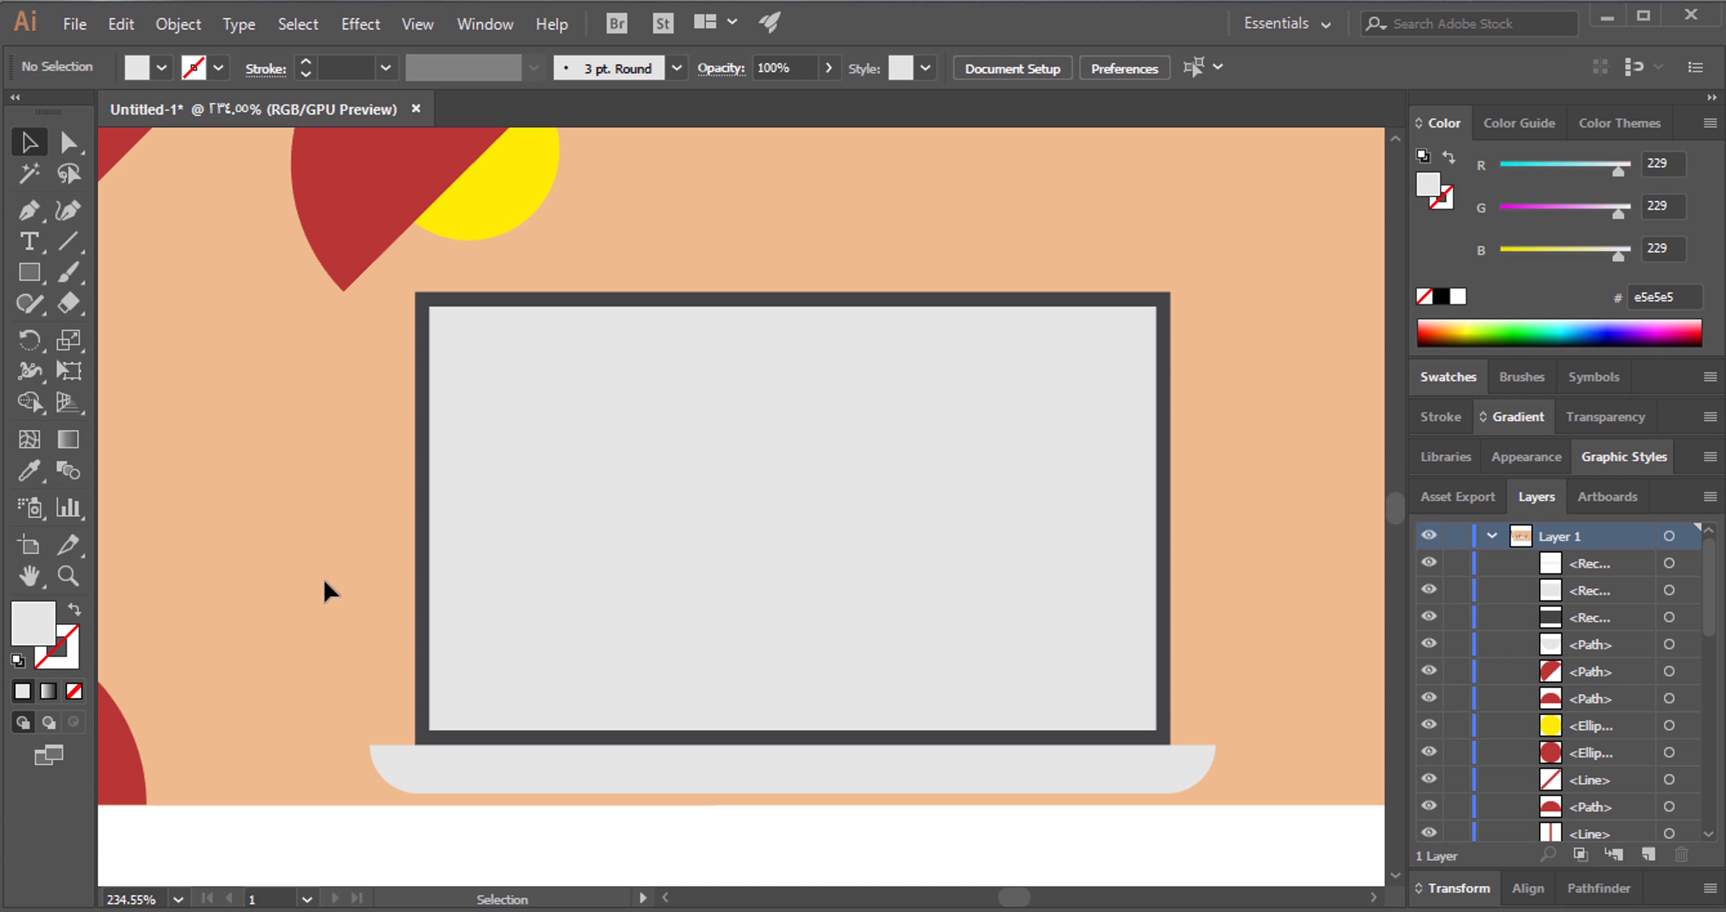
# Change the laptop frame's fill to medium grey #79797a.
pyautogui.click(612, 300)
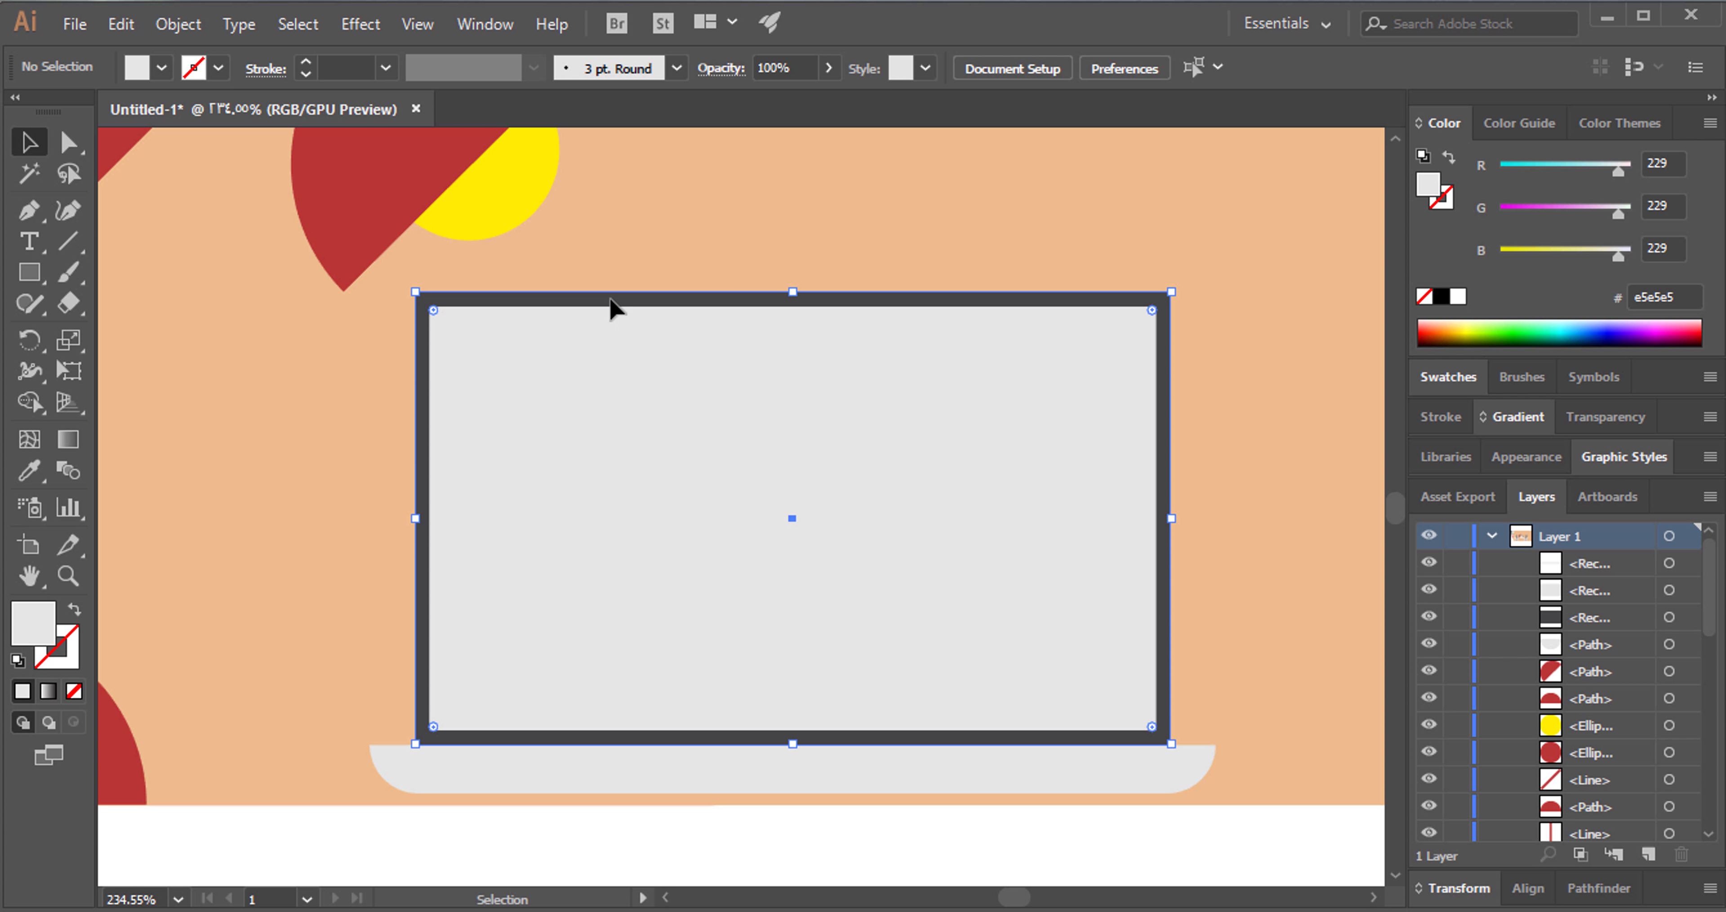
pyautogui.doubleClick(33, 622)
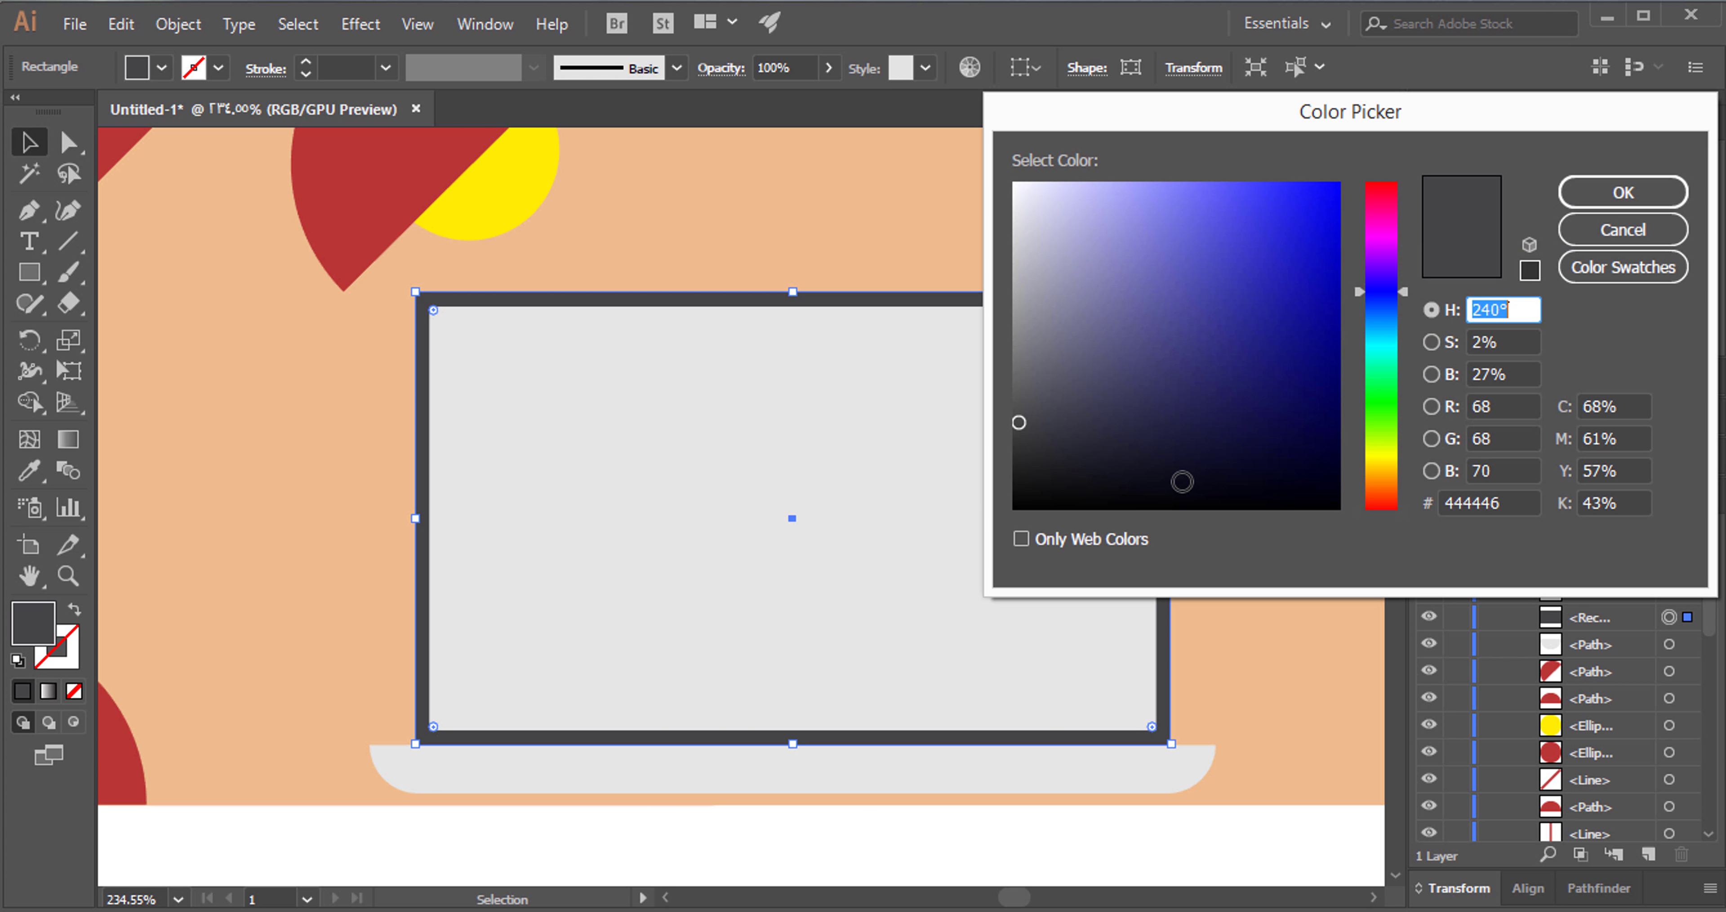
pyautogui.click(1021, 387)
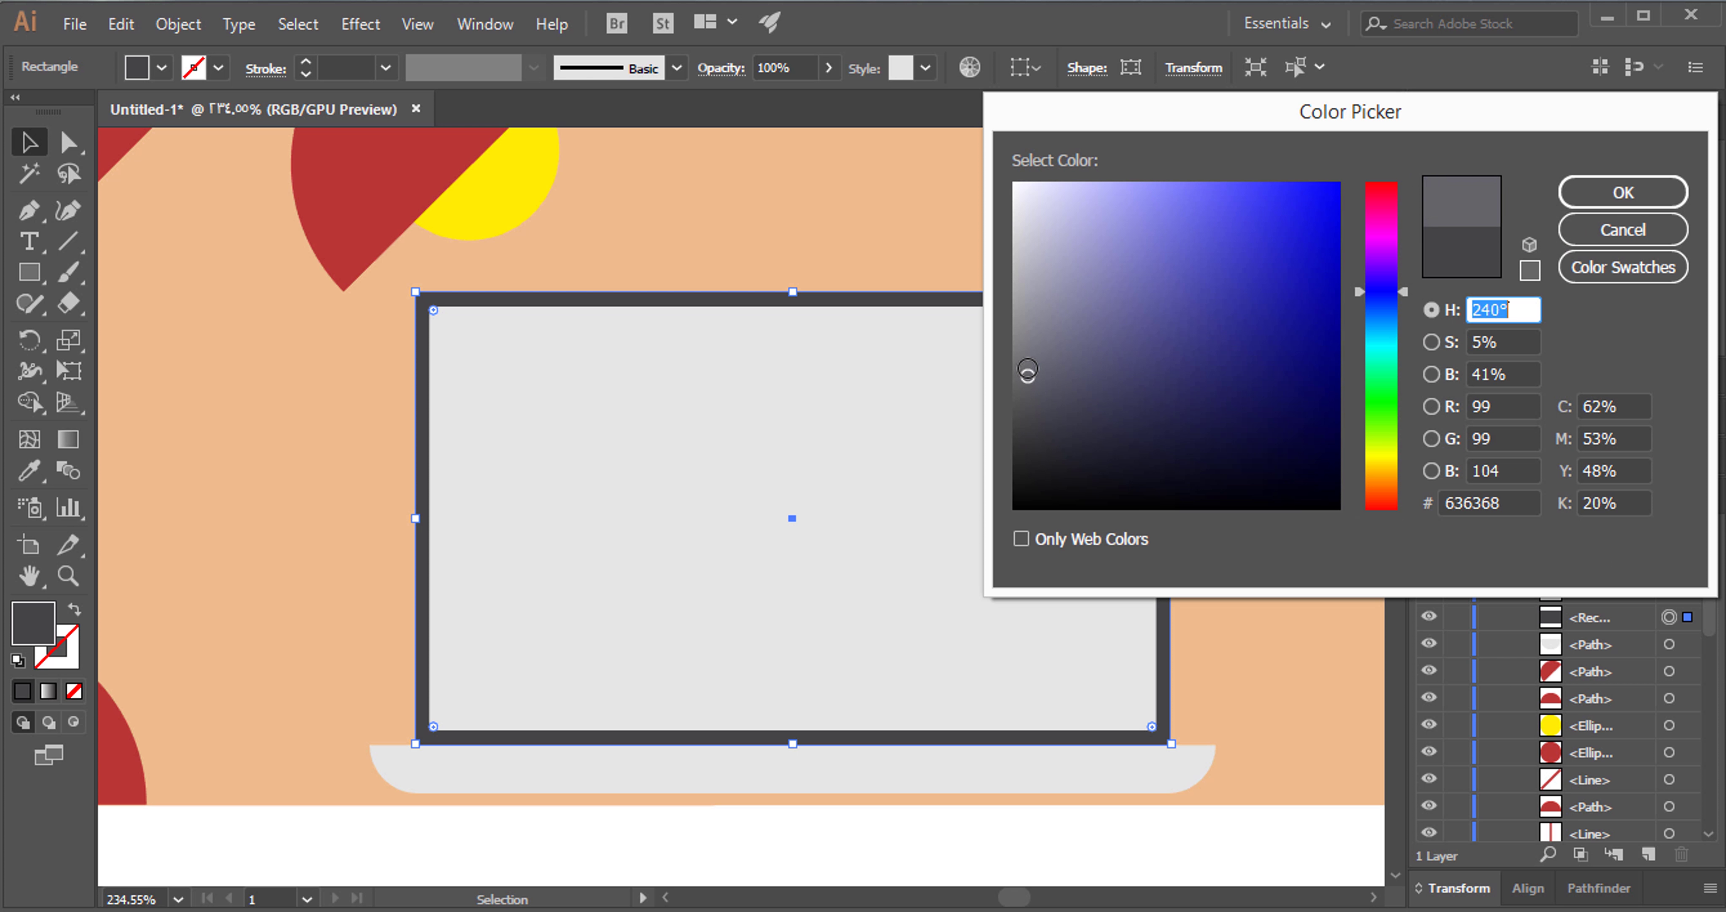
pyautogui.moveTo(1032, 387); pyautogui.dragTo(1021, 352)
pyautogui.click(1611, 198)
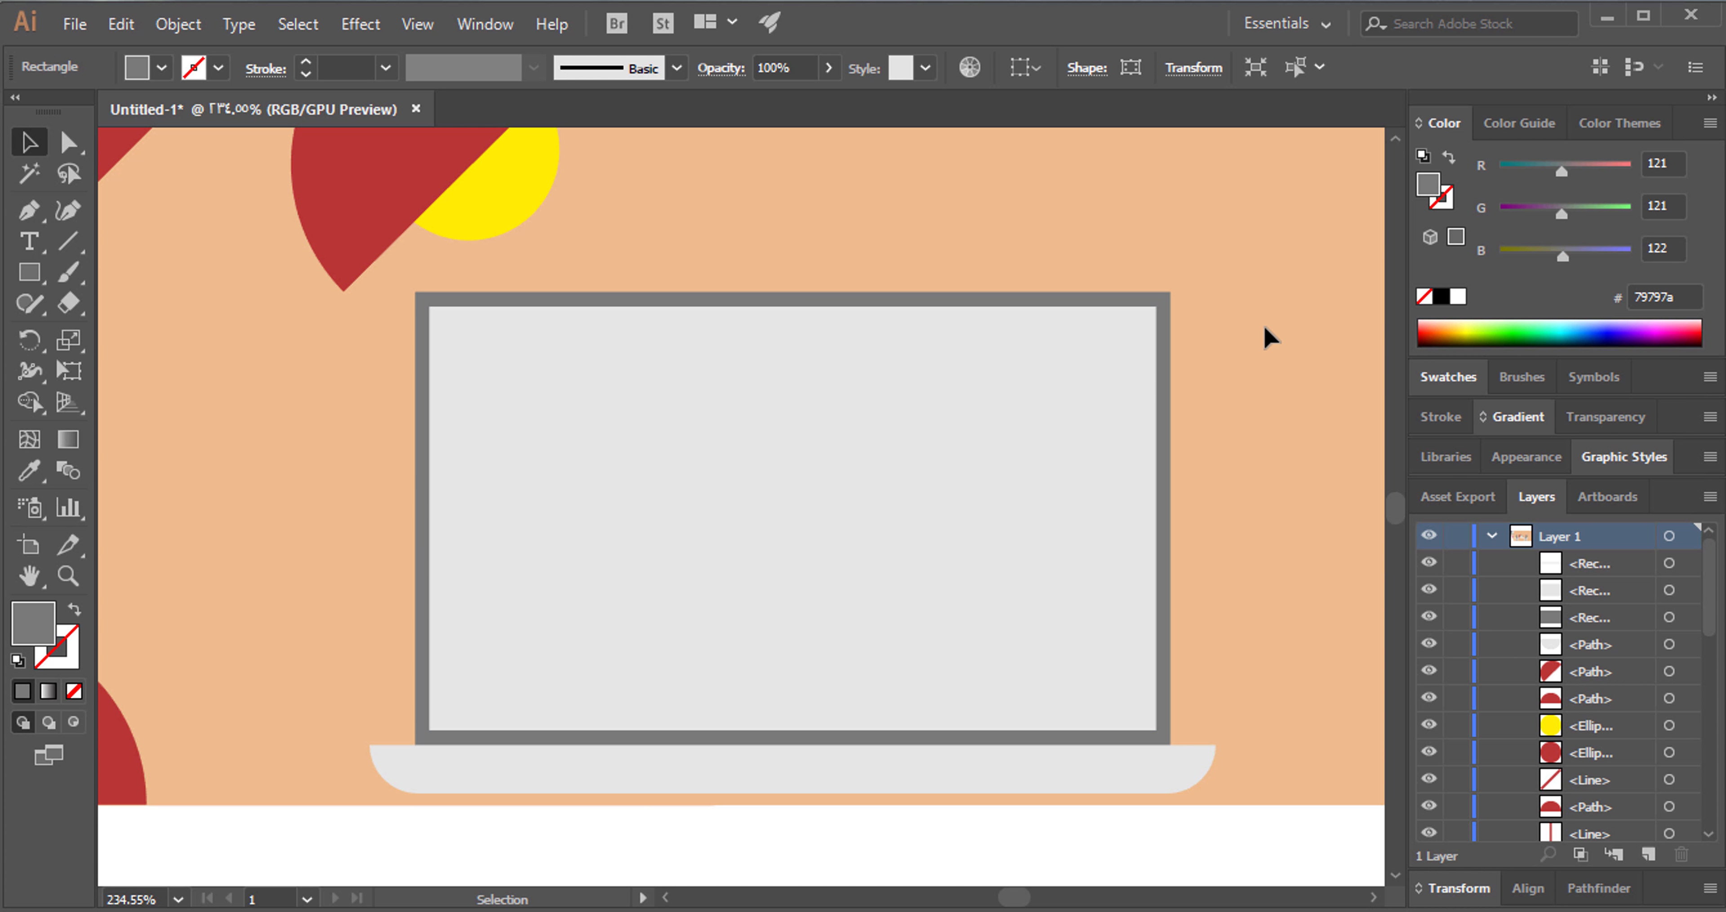
pyautogui.click(1263, 324)
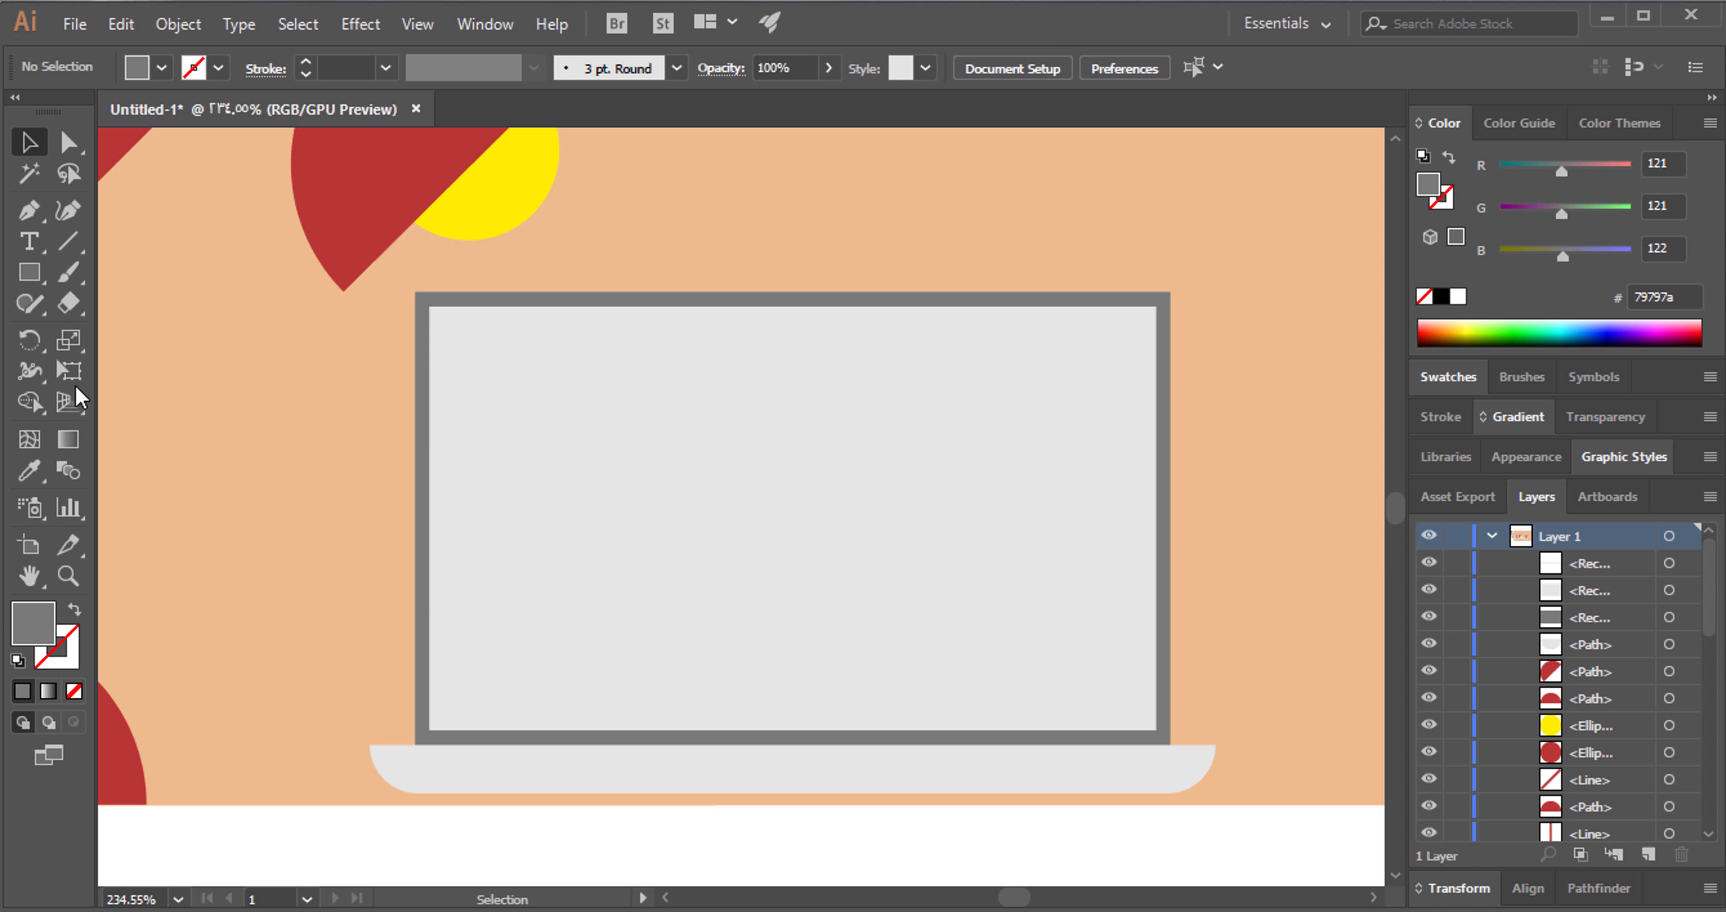
# Draw a 43 × 28 pt rectangle on the laptop screen.
pyautogui.click(30, 272)
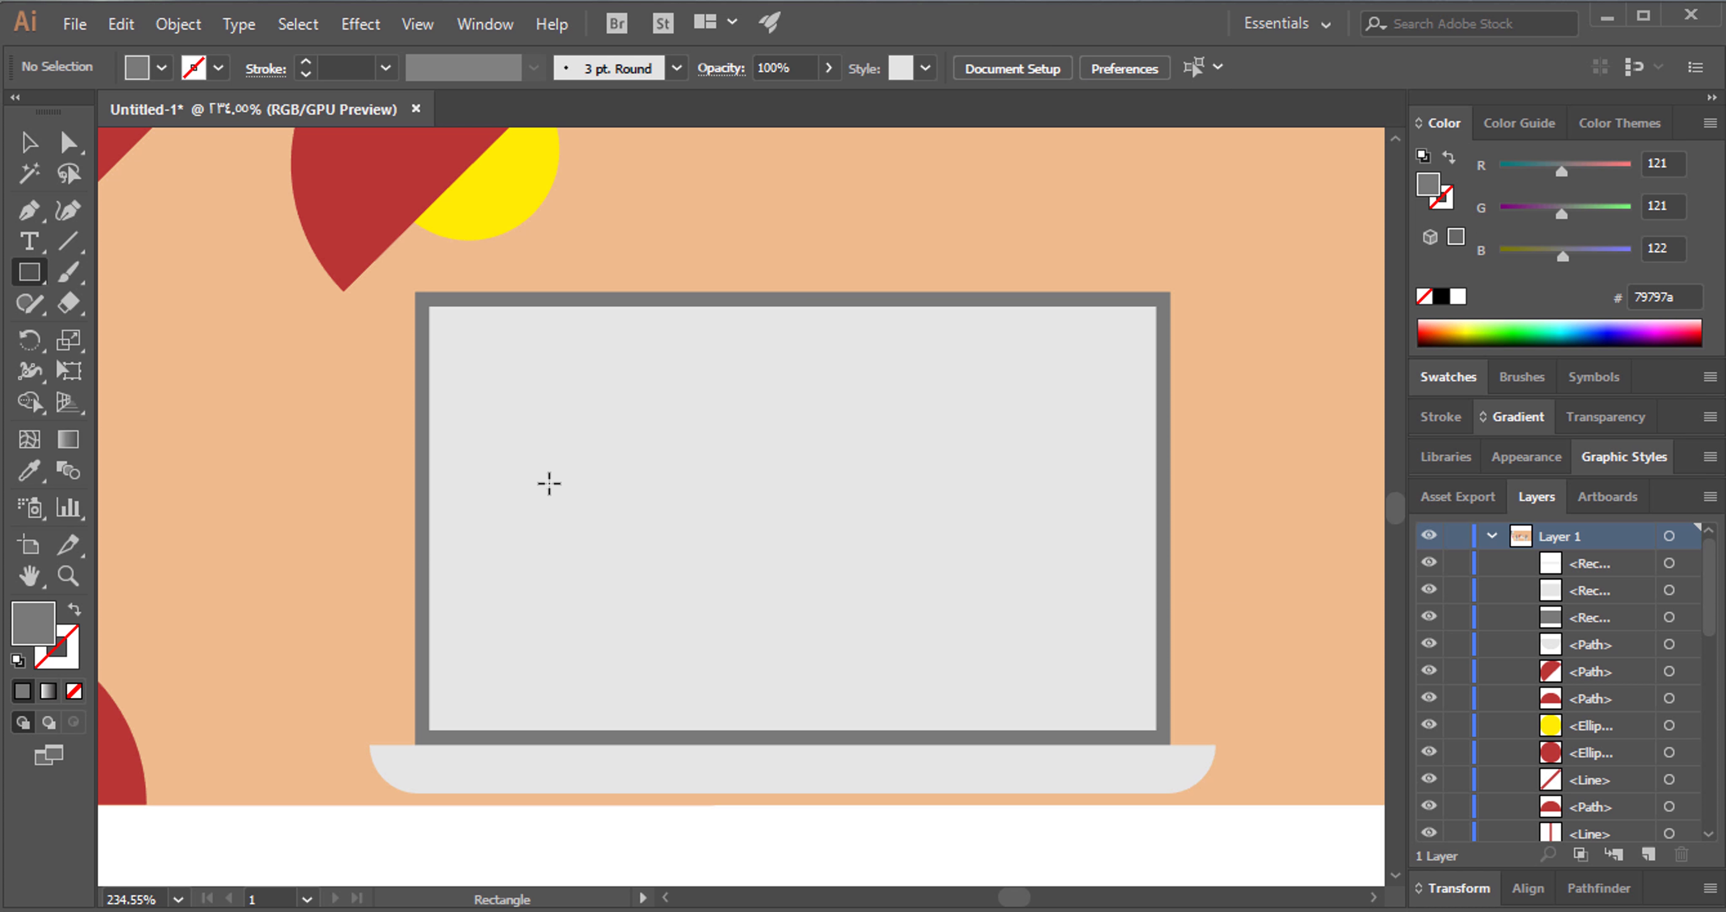
pyautogui.click(541, 548)
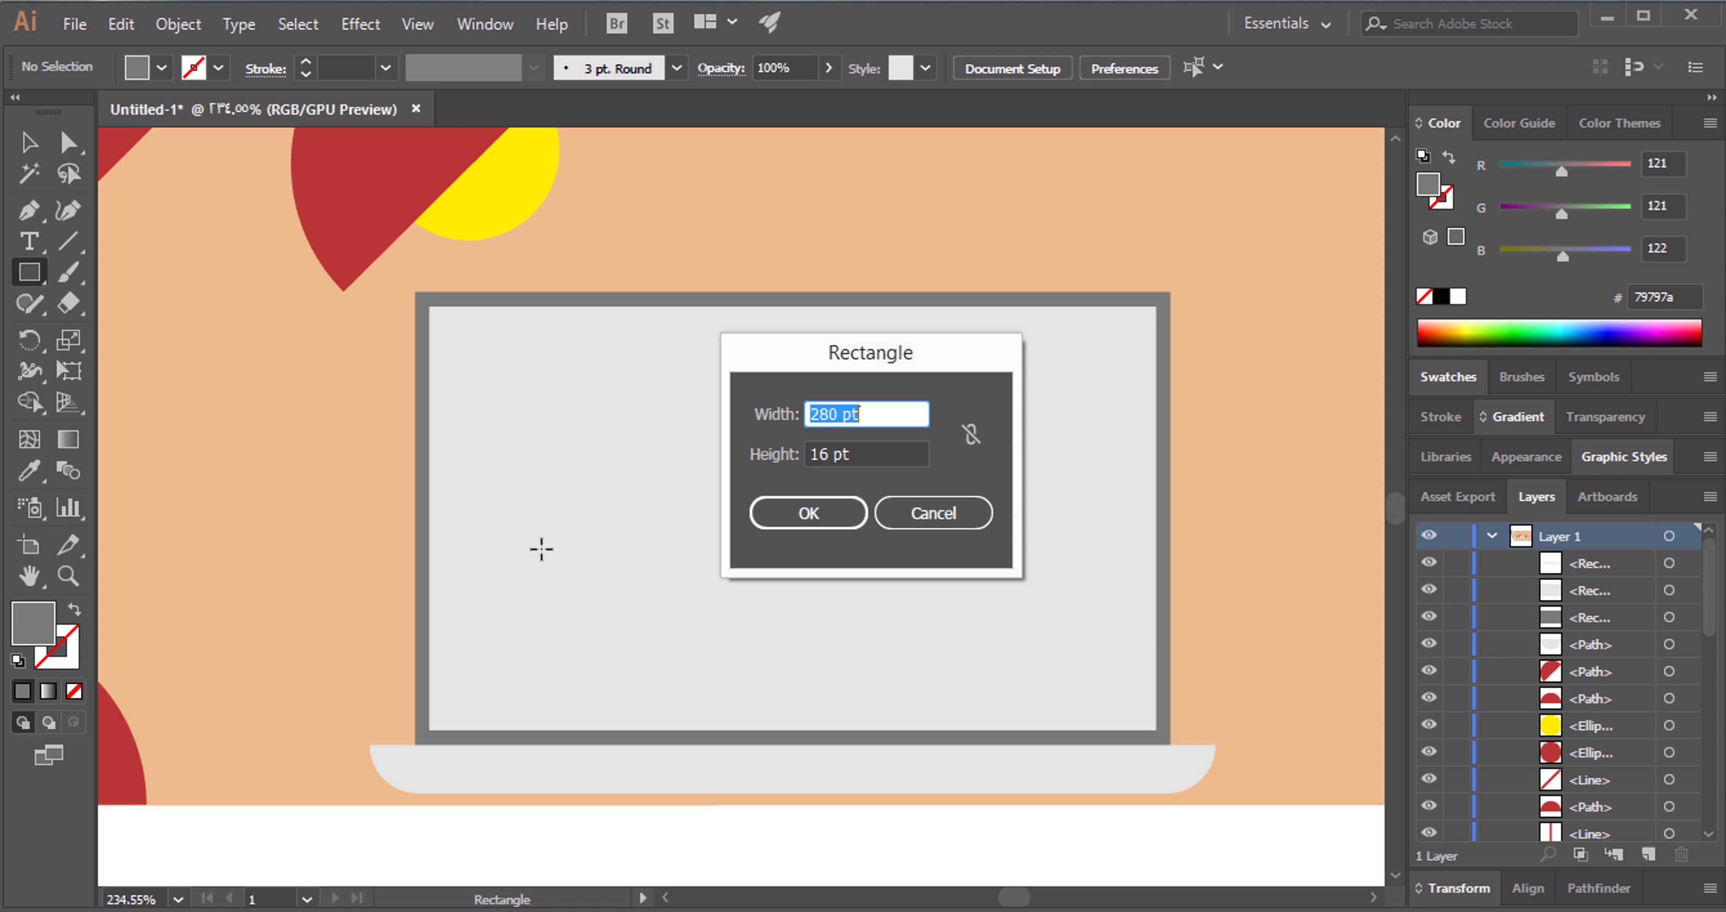
pyautogui.write('43')
pyautogui.press('Tab')
pyautogui.write('2')
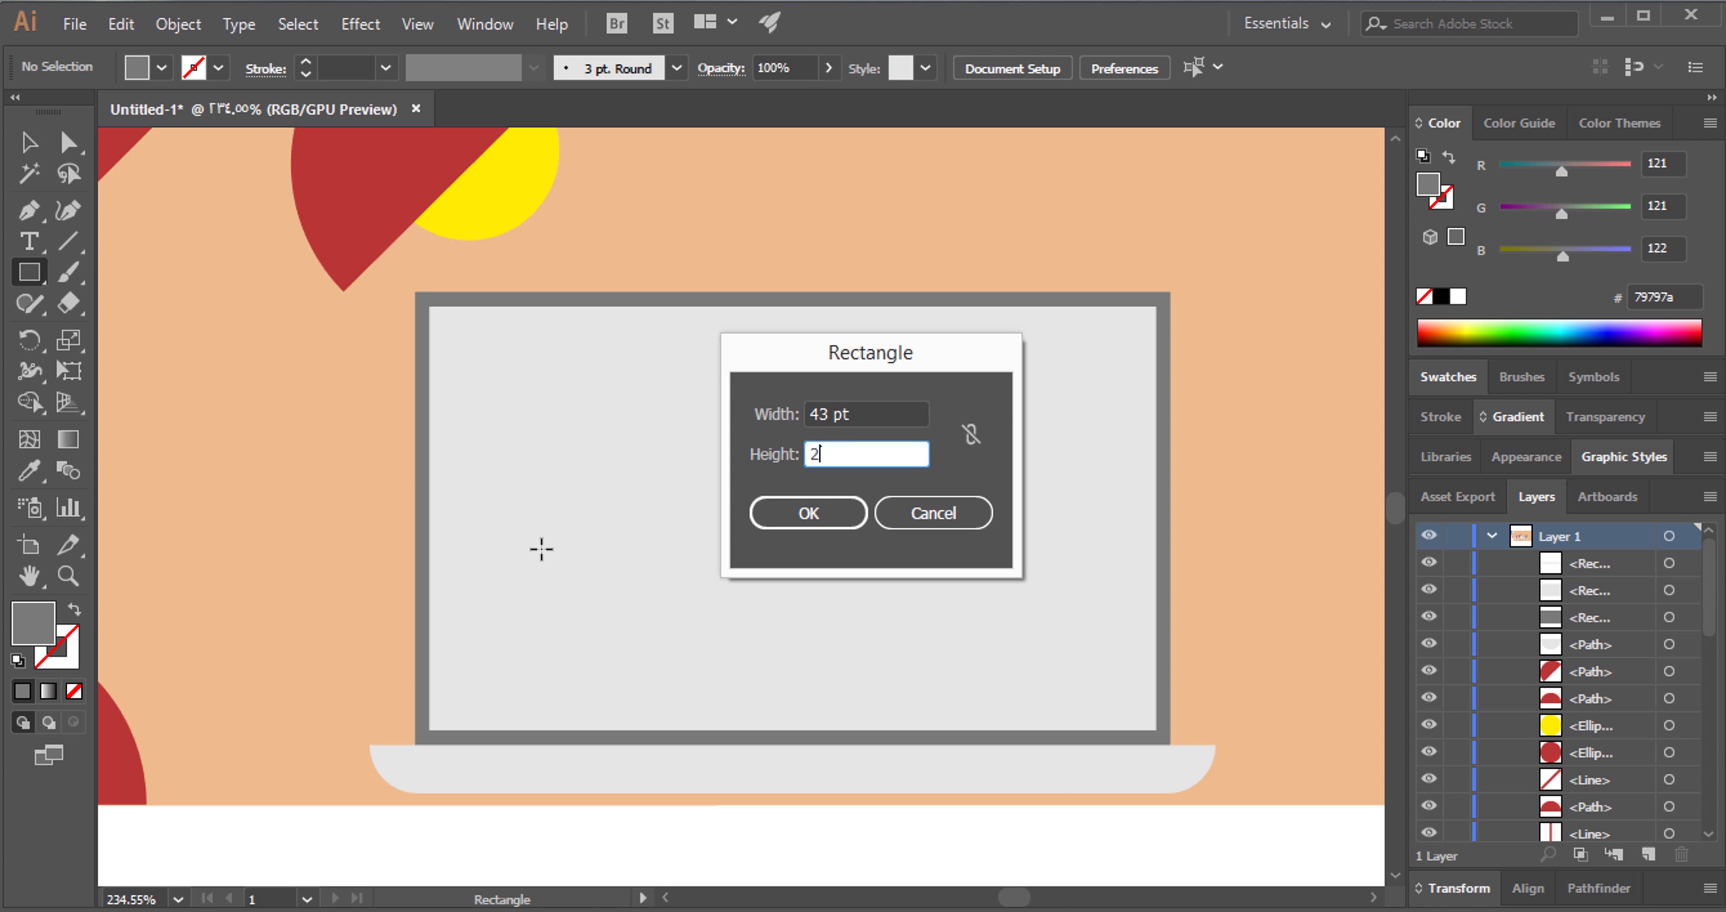
pyautogui.press('Return')
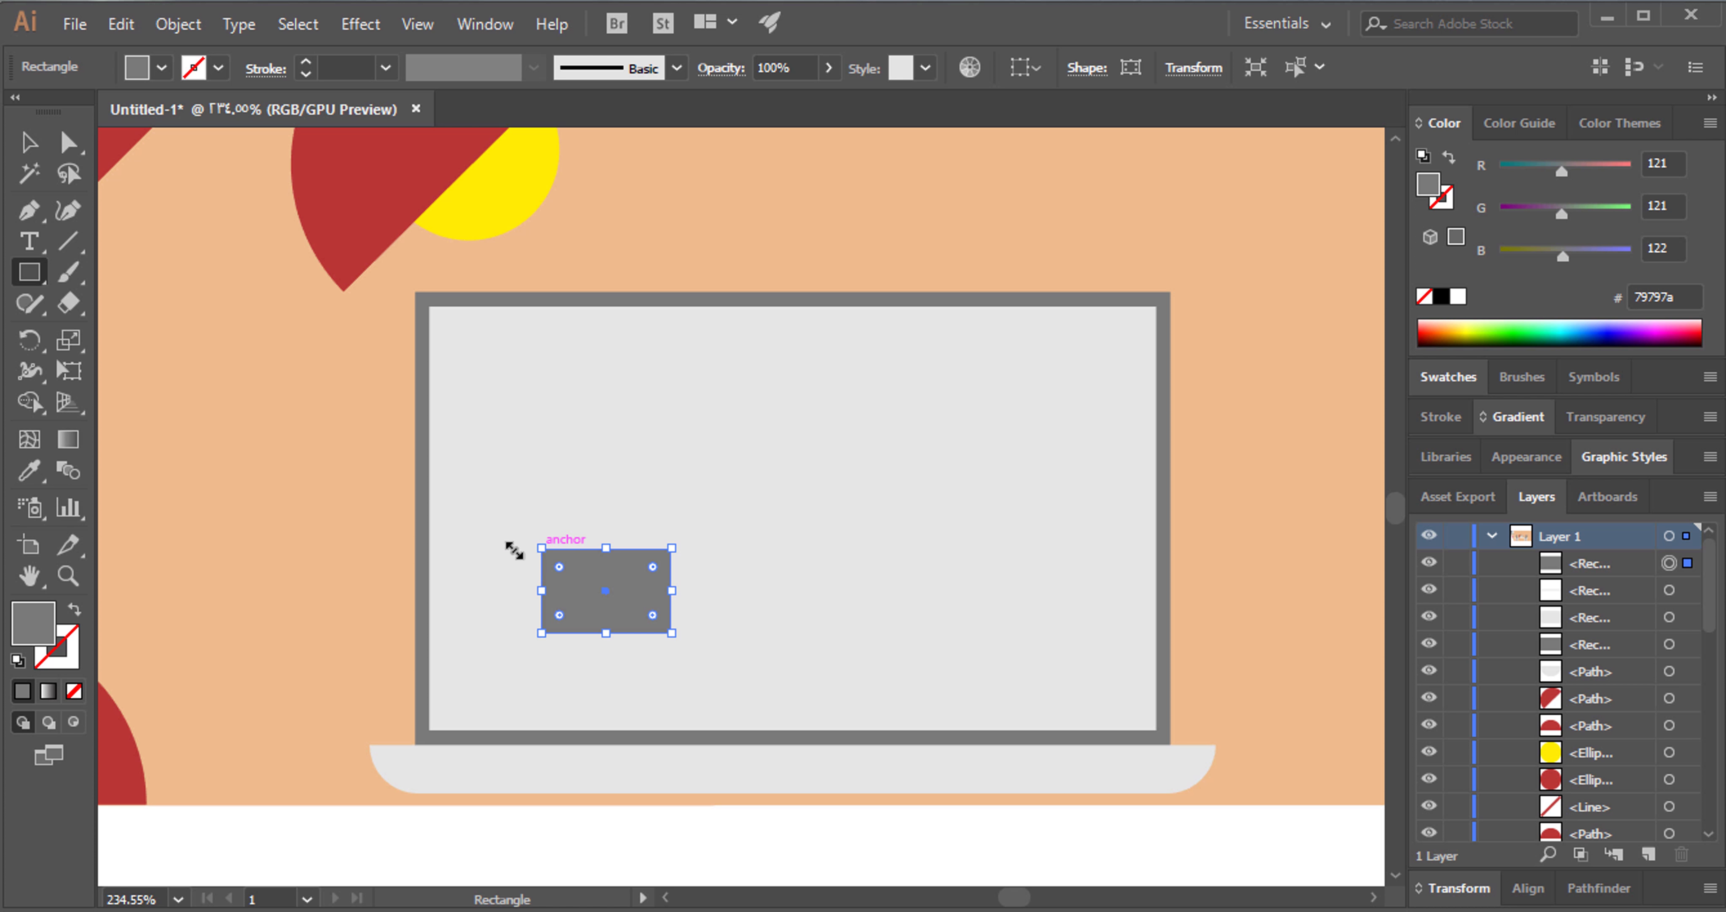
# Set the rectangle's colour to pink ff1754.
pyautogui.click(74, 610)
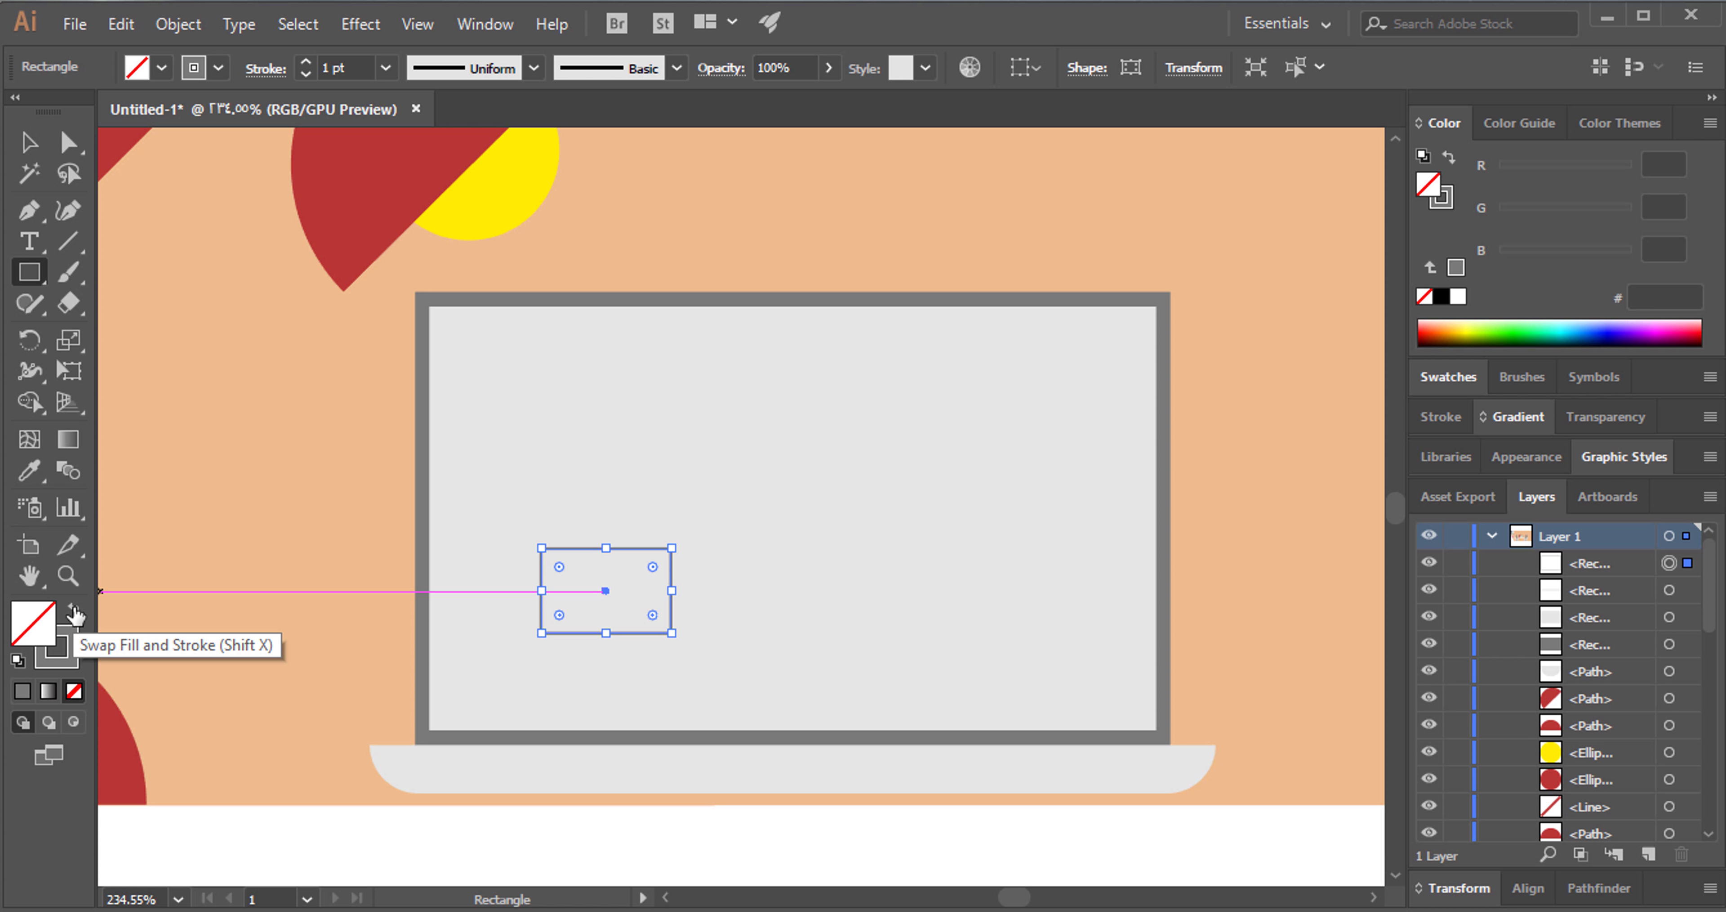
pyautogui.click(1430, 330)
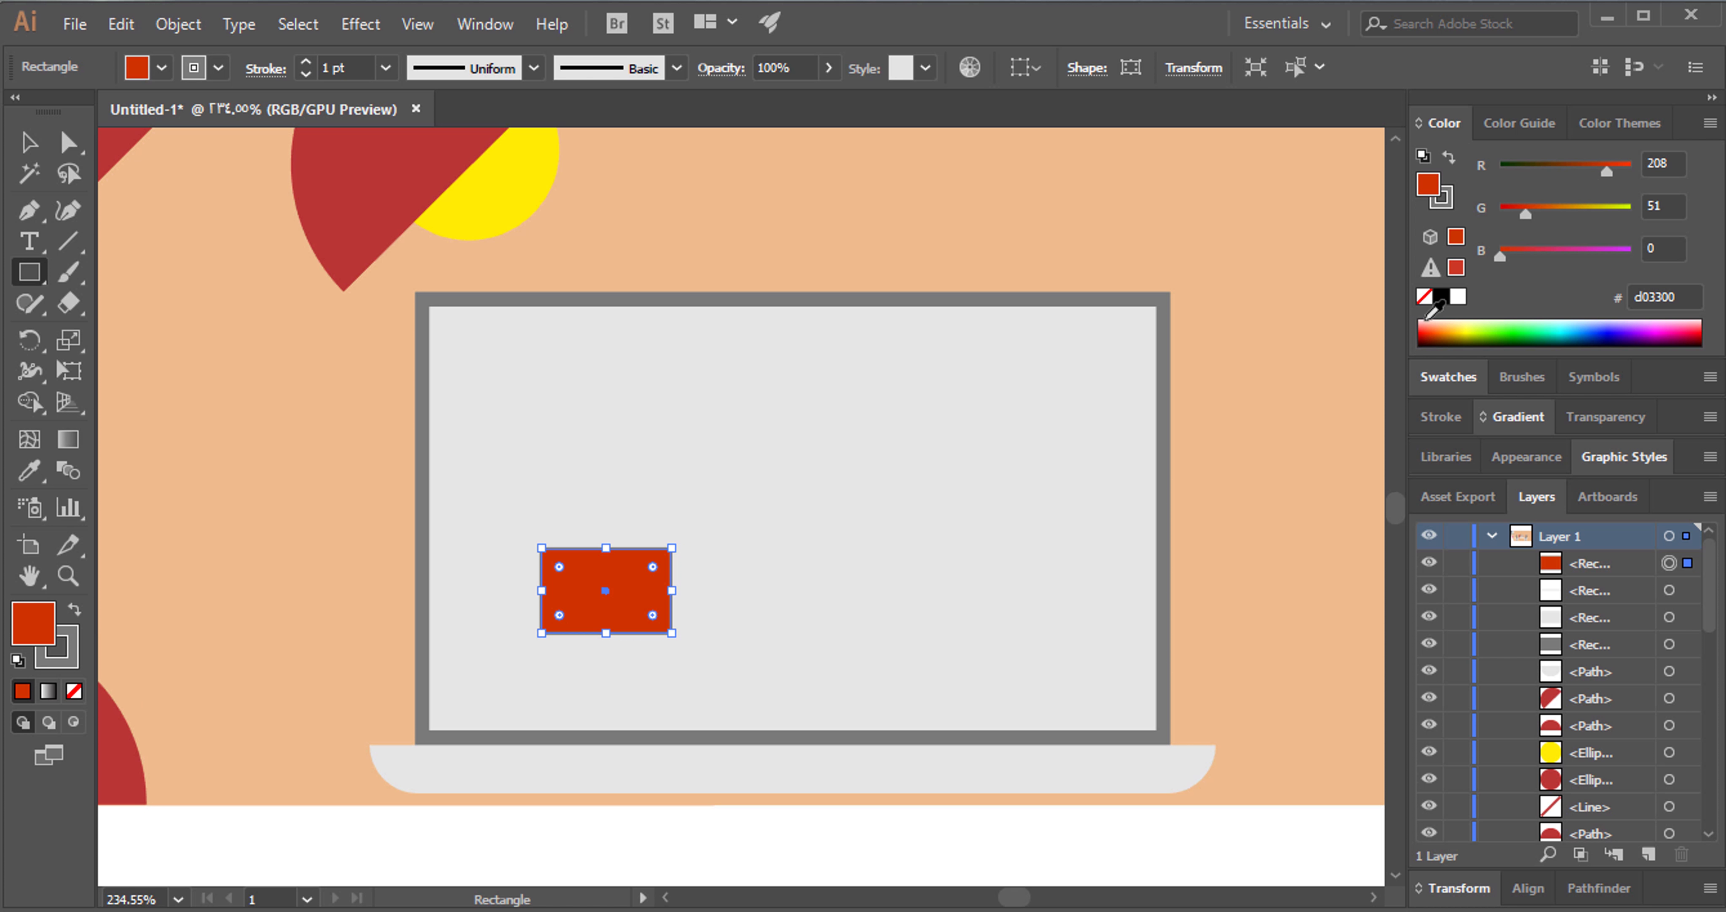
pyautogui.doubleClick(46, 617)
pyautogui.moveTo(1377, 258)
pyautogui.mouseDown()
pyautogui.moveTo(1390, 204)
pyautogui.moveTo(1335, 182)
pyautogui.mouseUp()
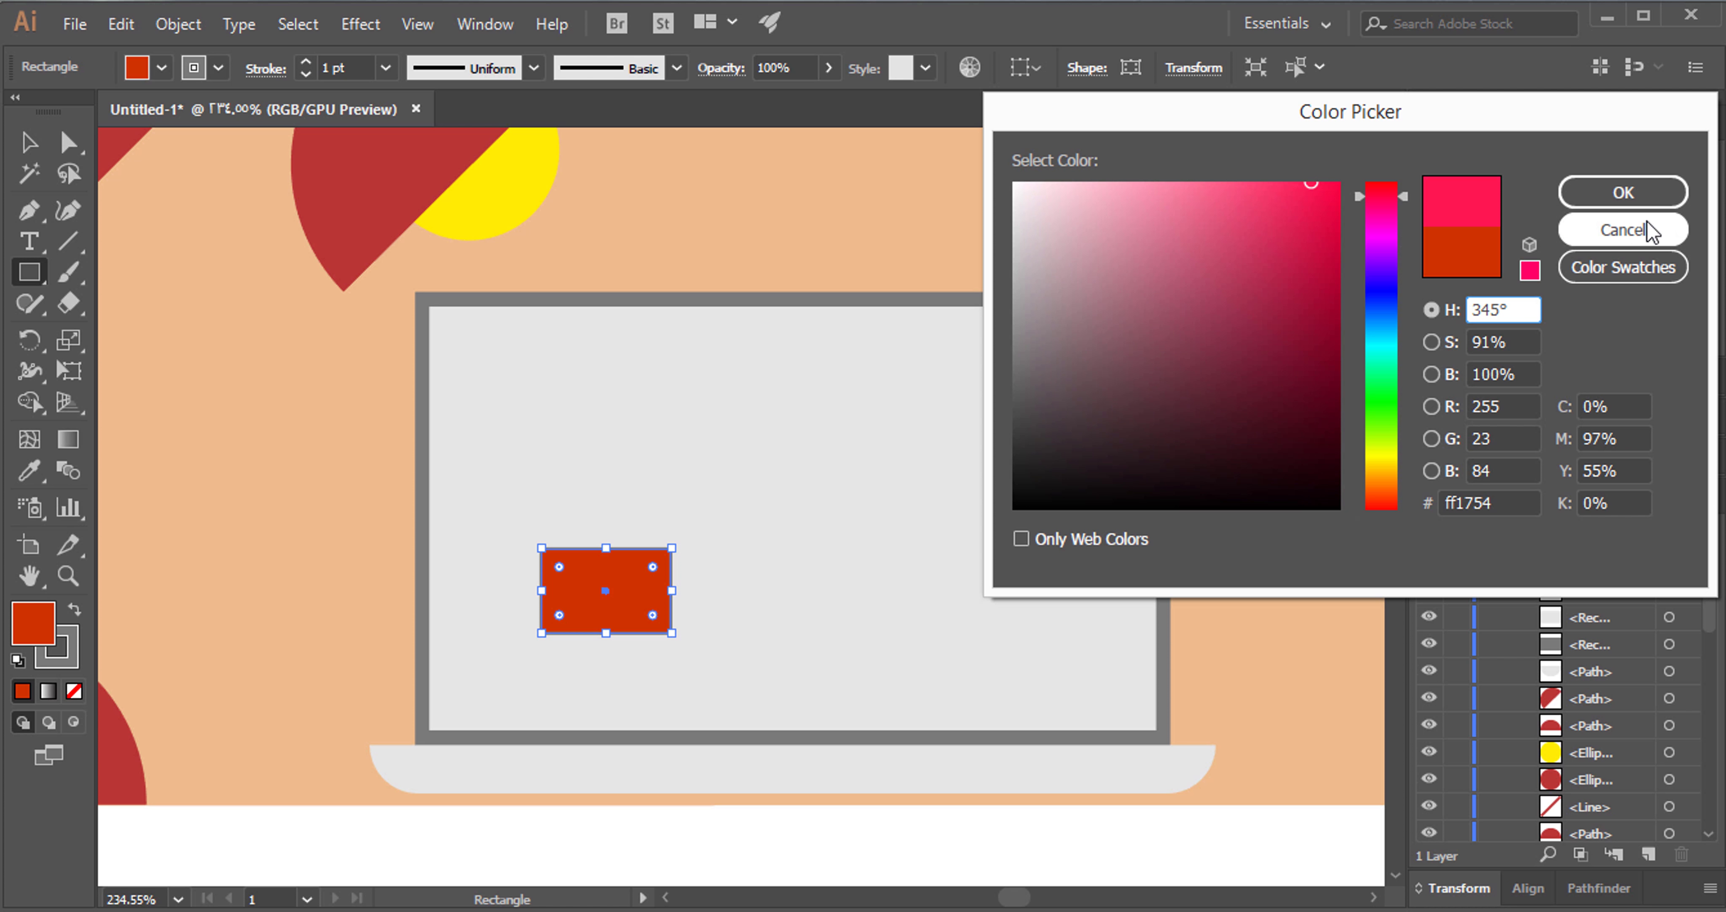
pyautogui.click(1622, 192)
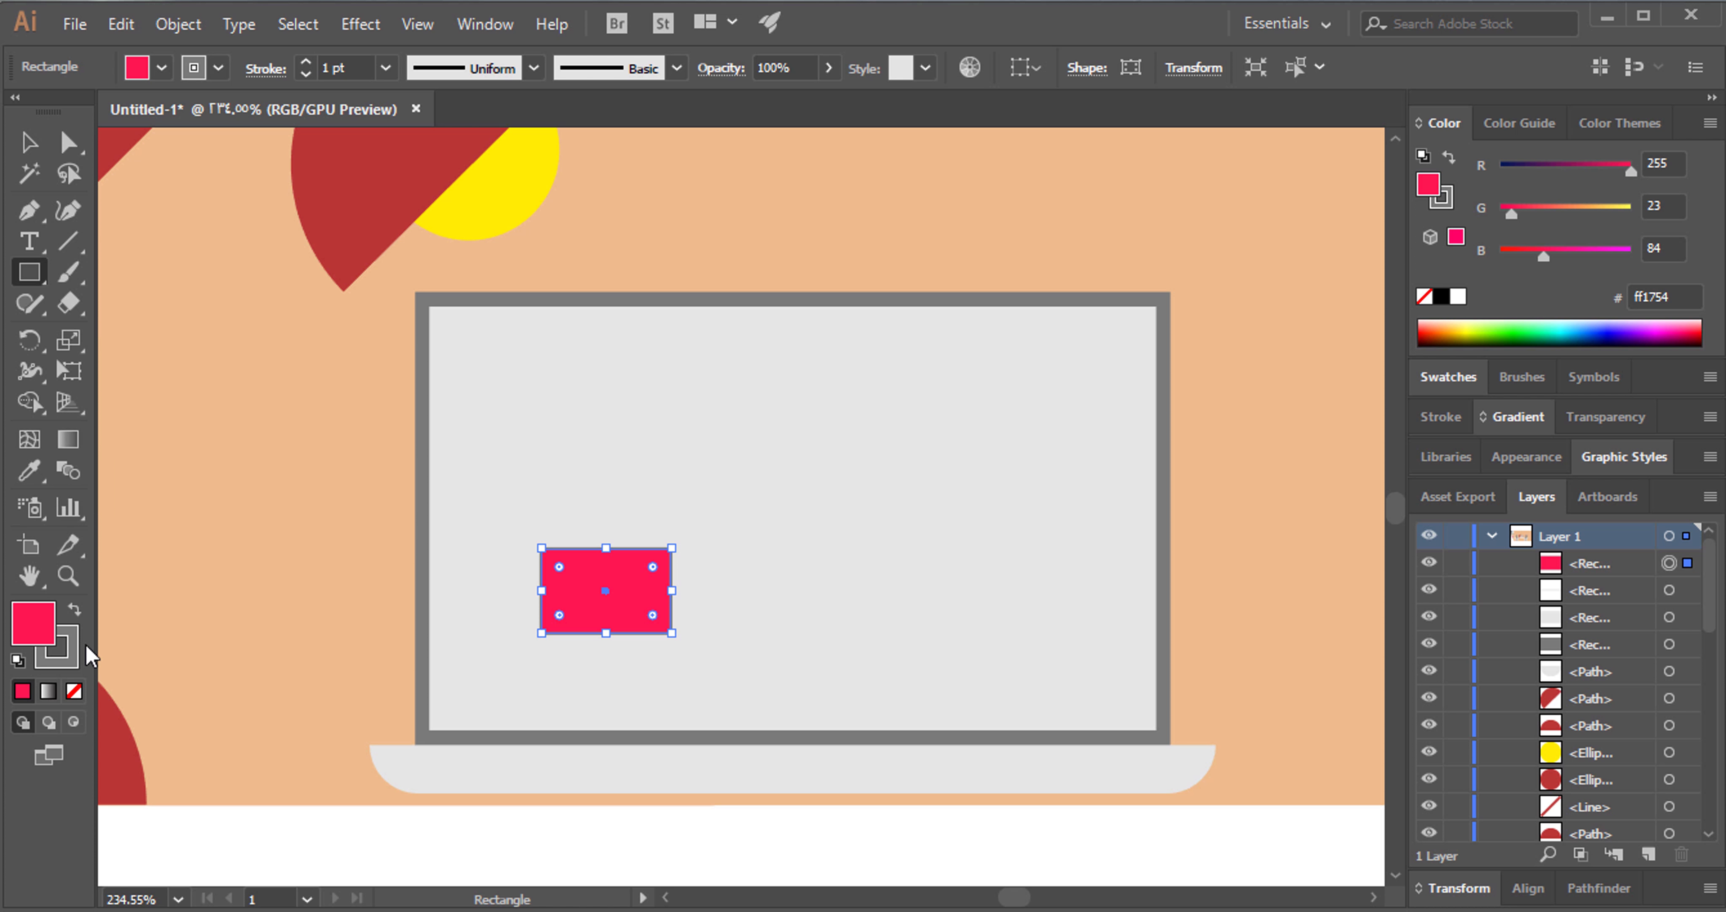
# Make the pink an outline only, with no fill and a 4 pt stroke weight.
pyautogui.click(72, 618)
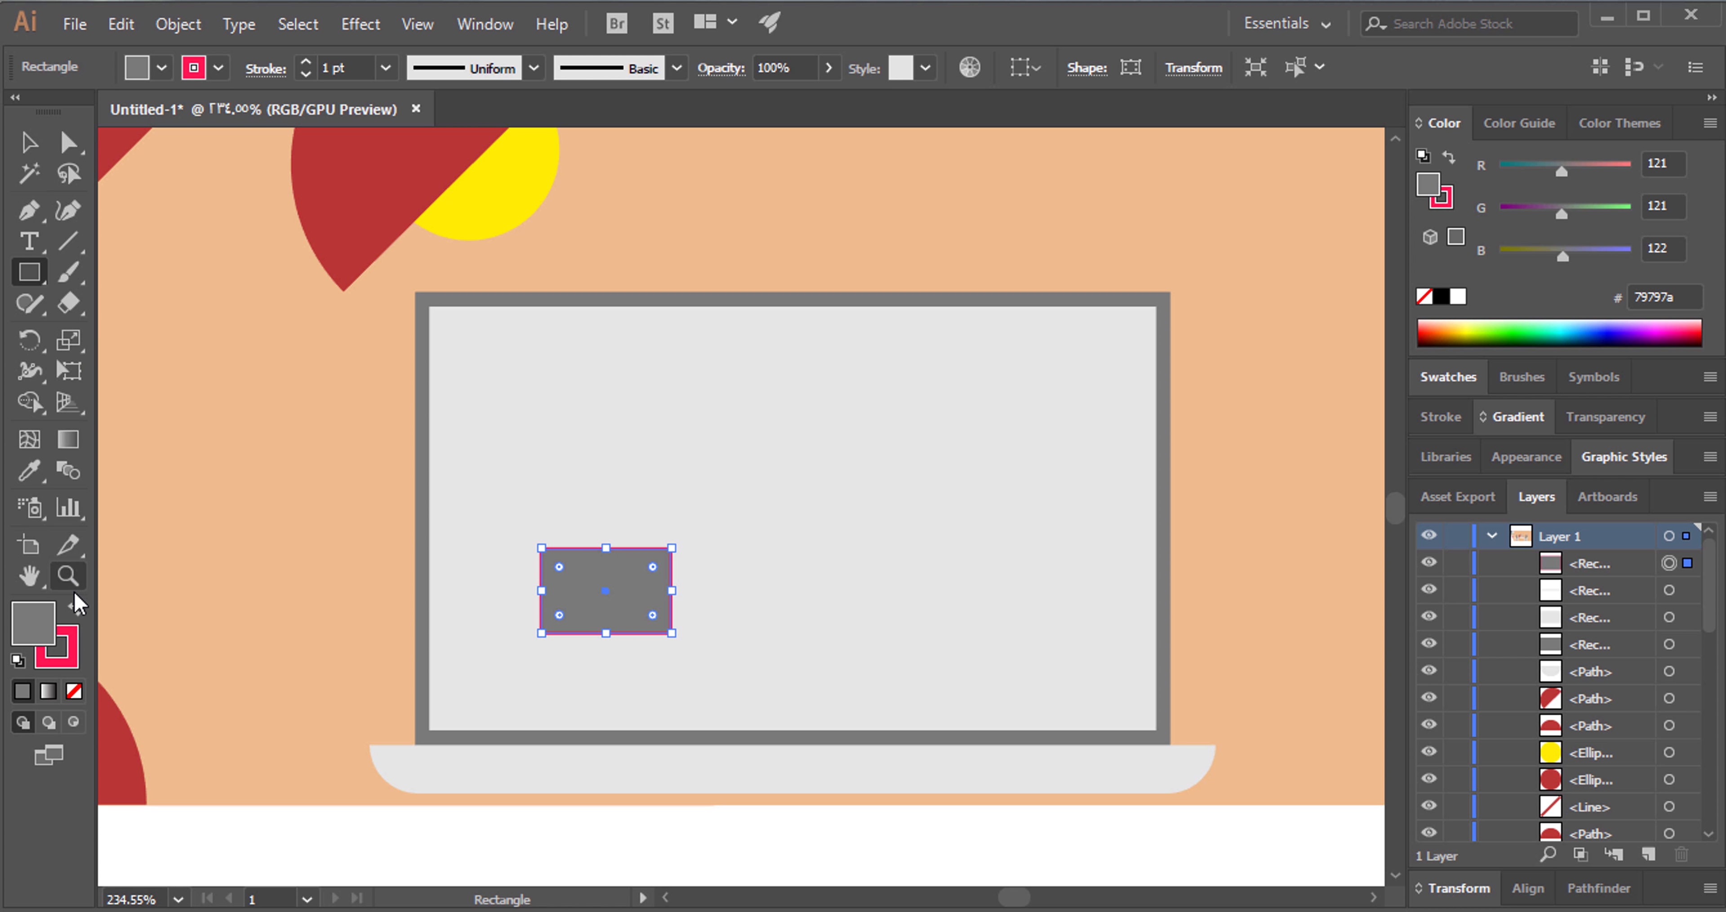
pyautogui.click(72, 616)
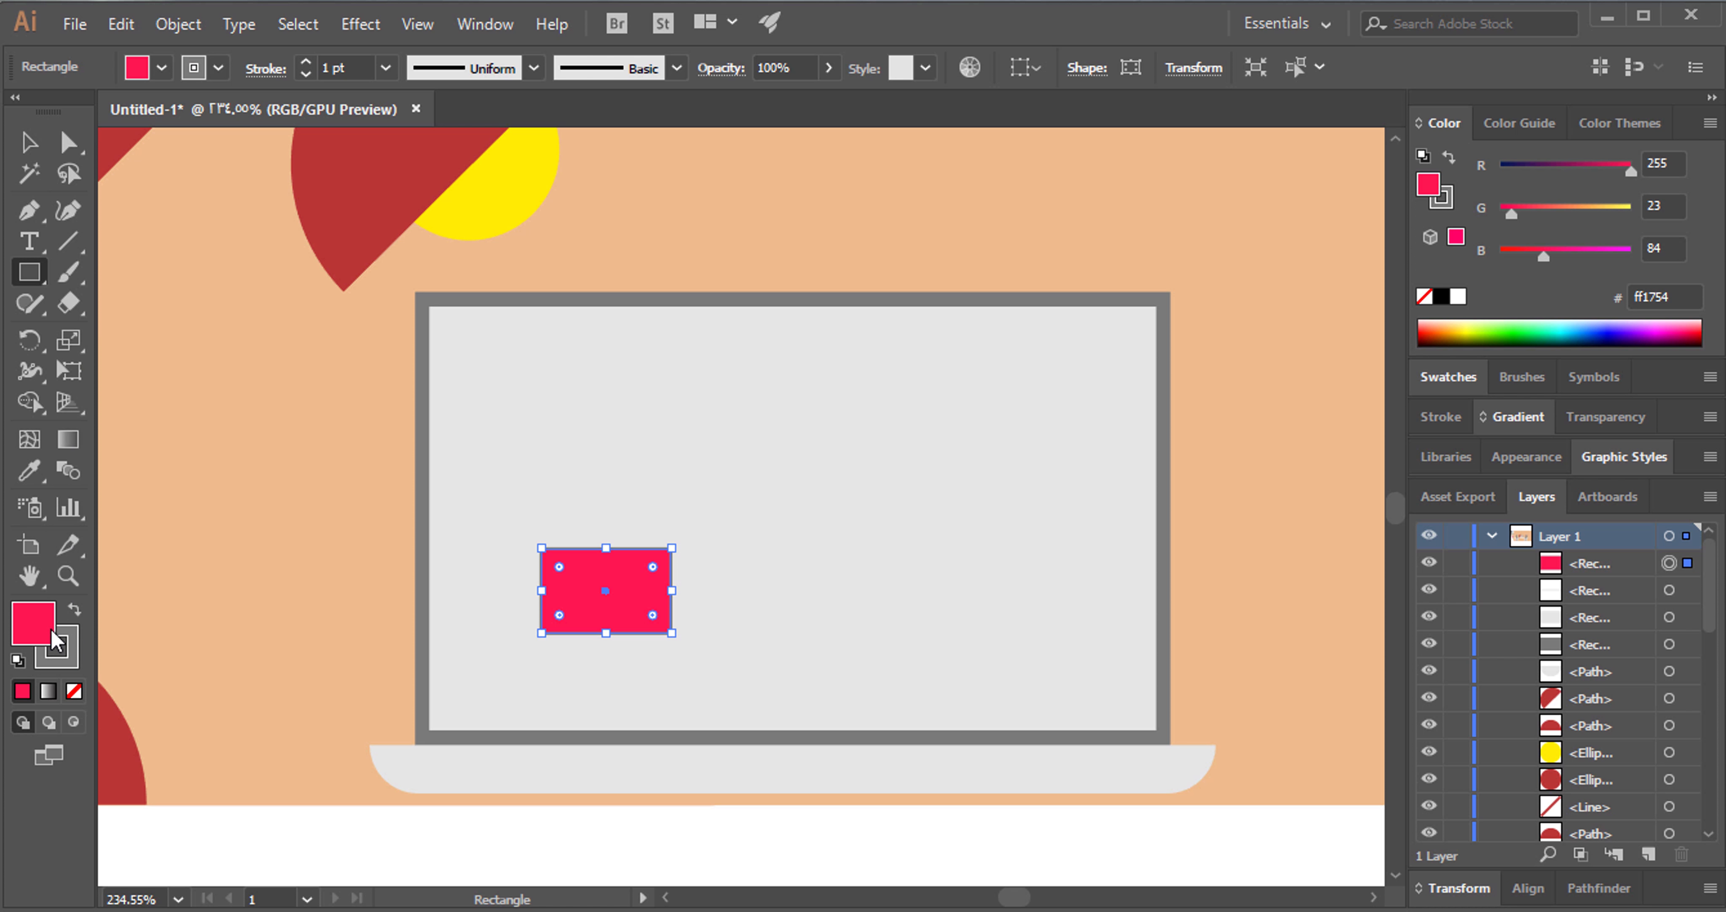
pyautogui.click(73, 691)
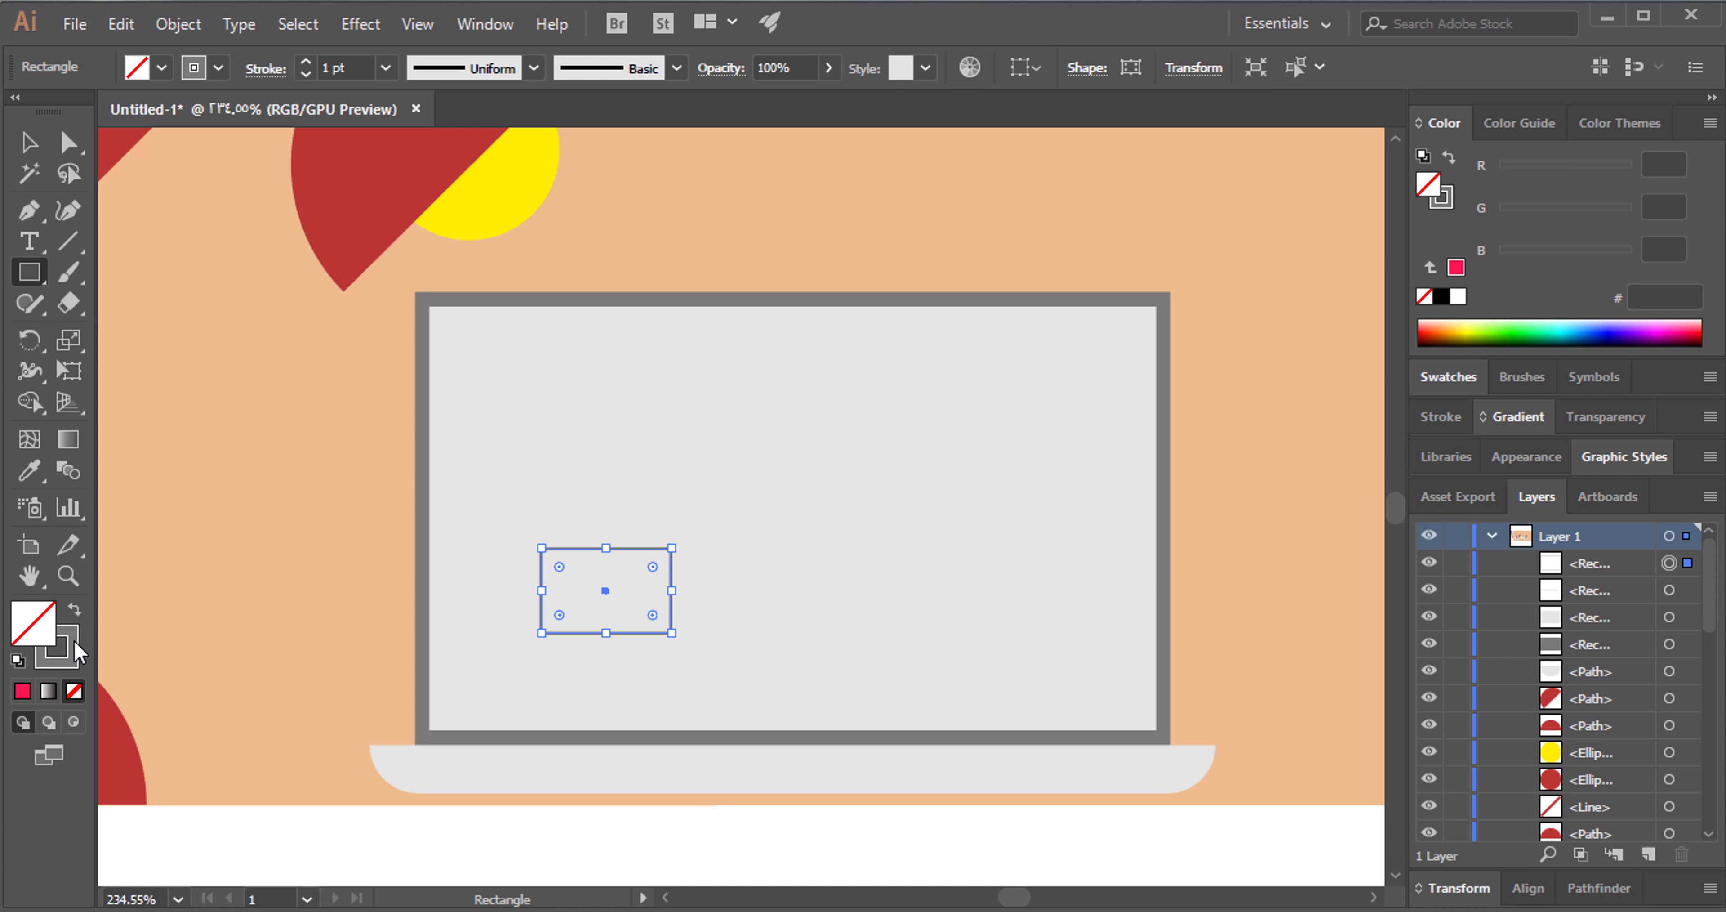
pyautogui.hotkey('ctrl', 'z')
pyautogui.click(72, 613)
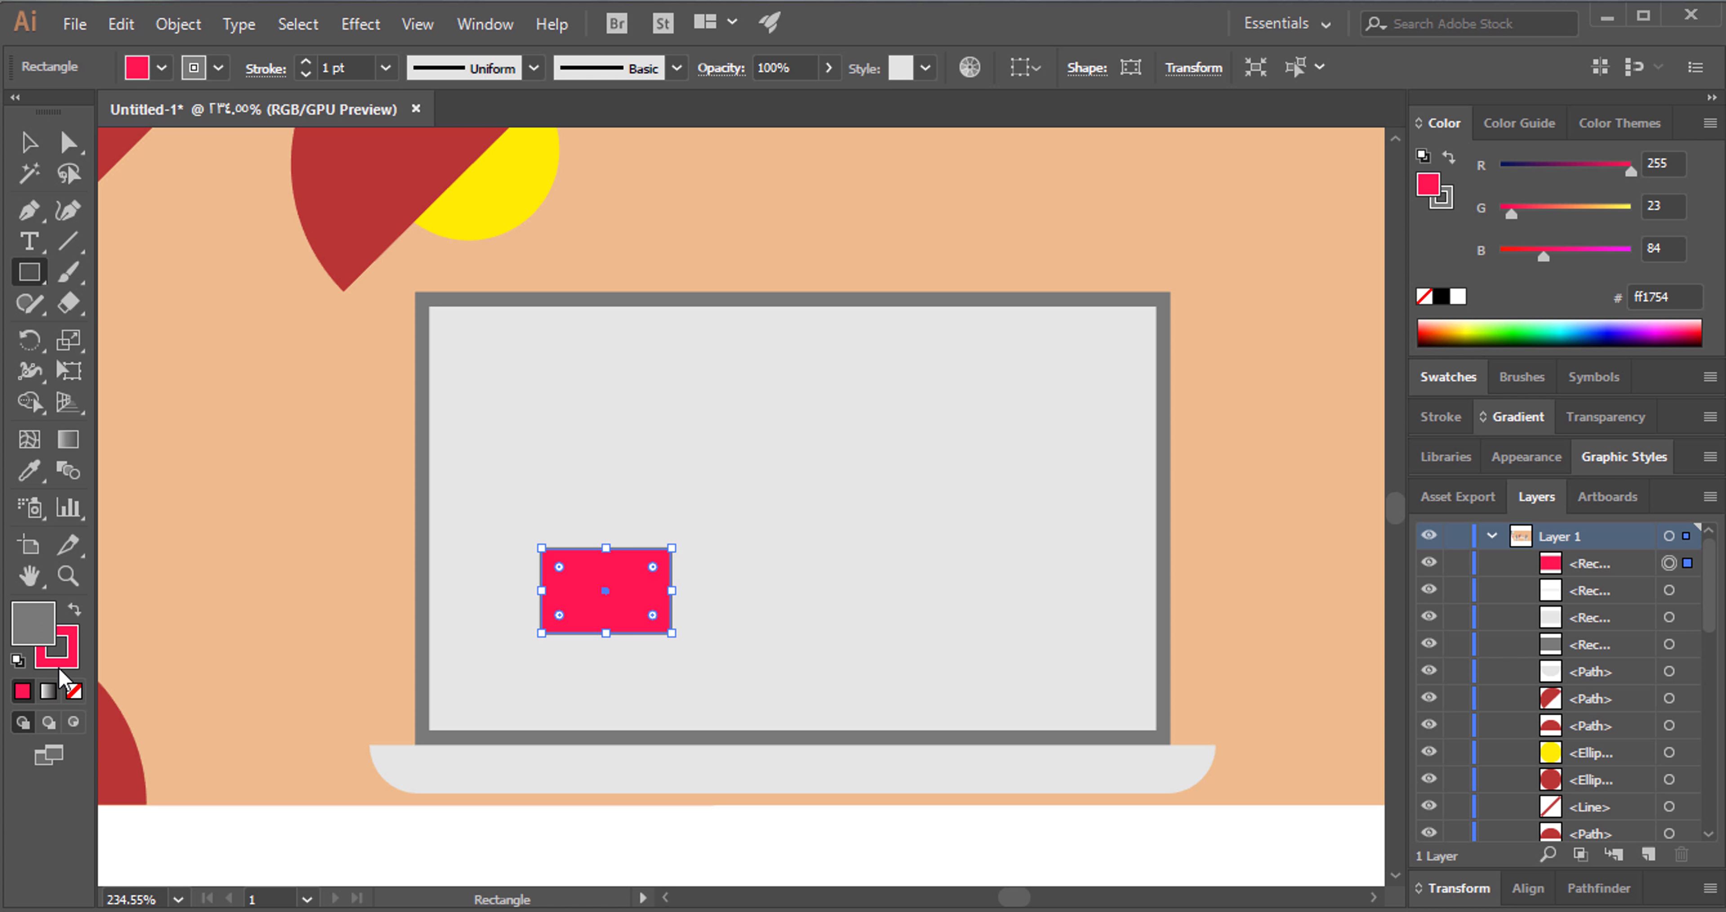
pyautogui.click(73, 691)
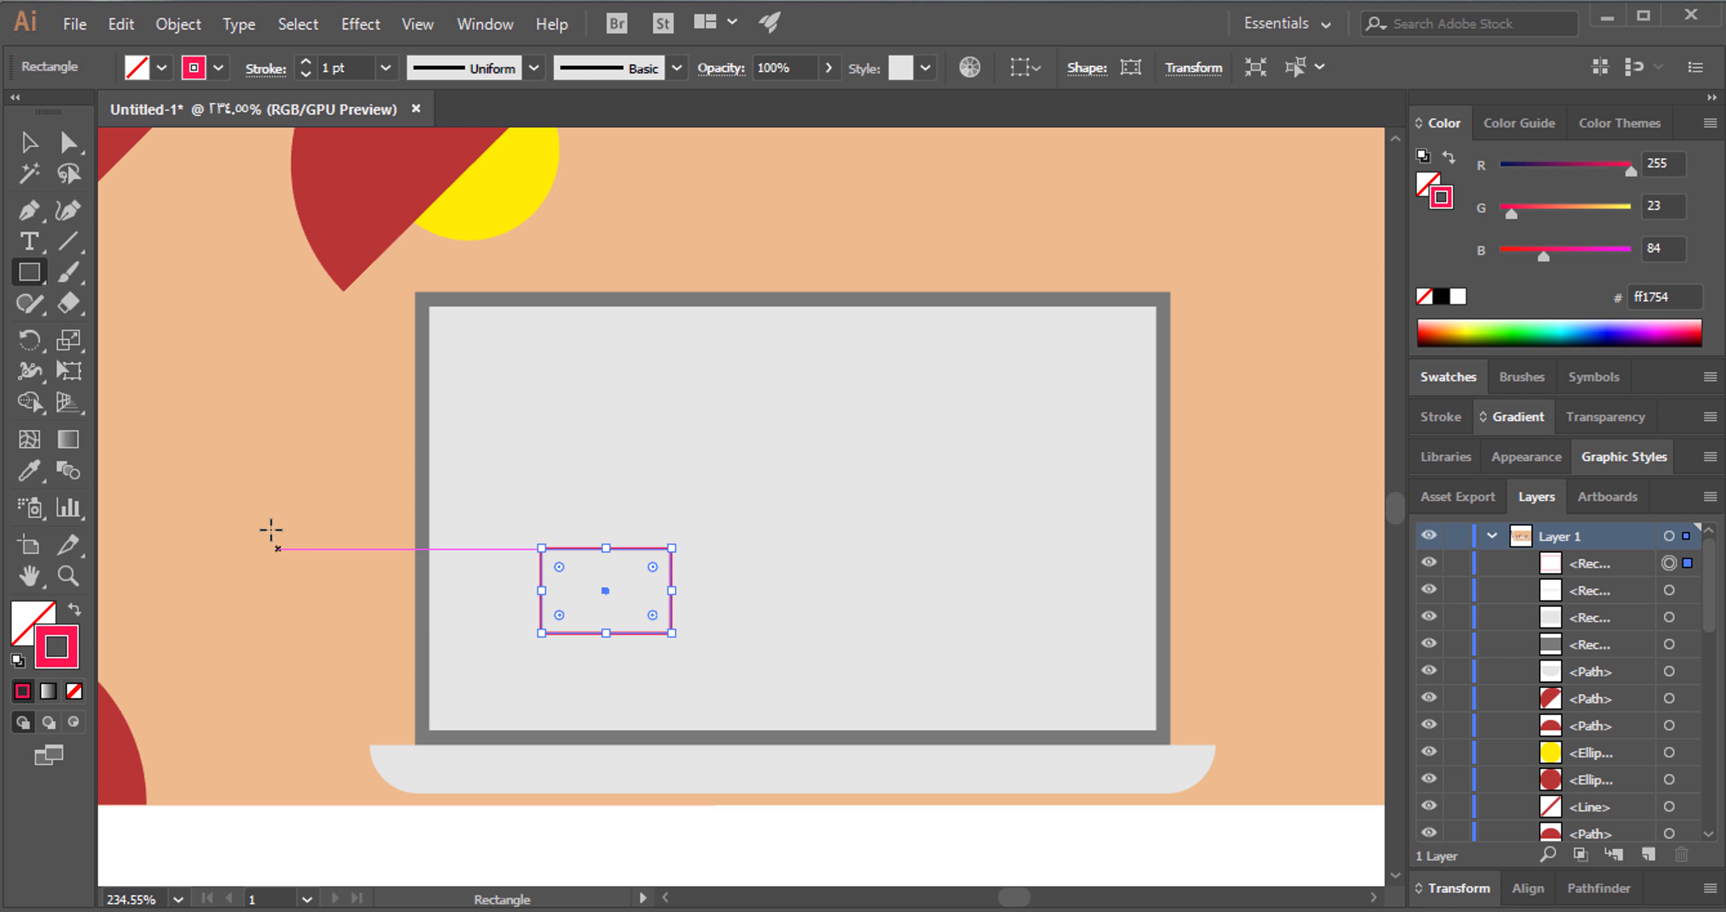
pyautogui.click(42, 143)
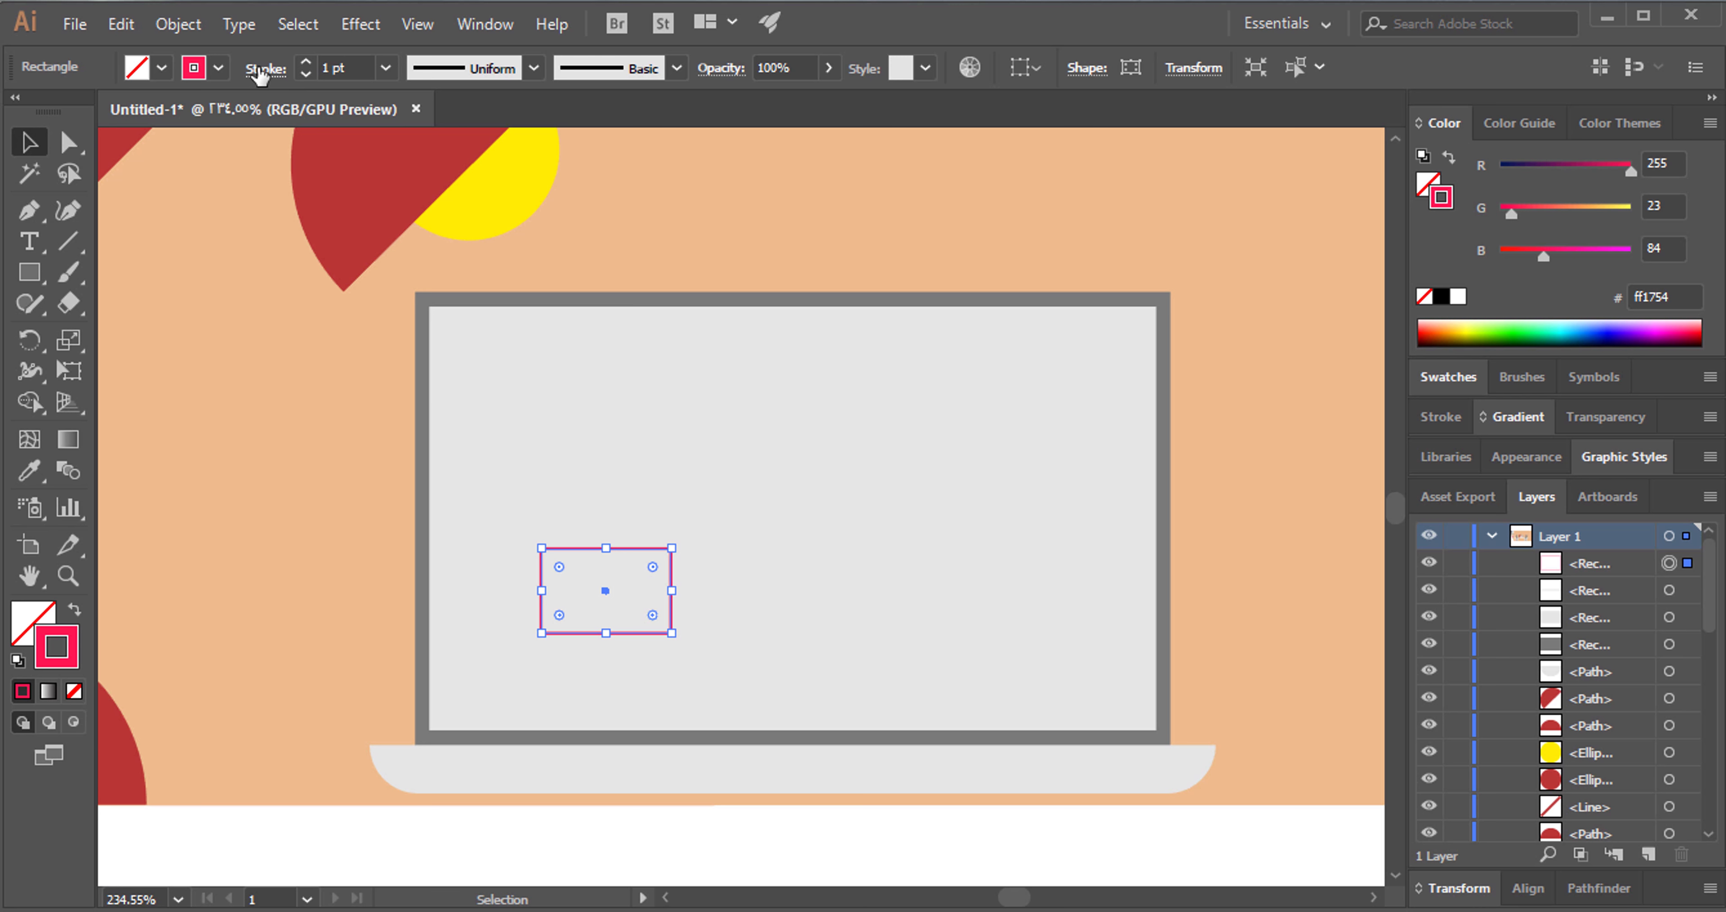
pyautogui.click(305, 62)
pyautogui.click(304, 61)
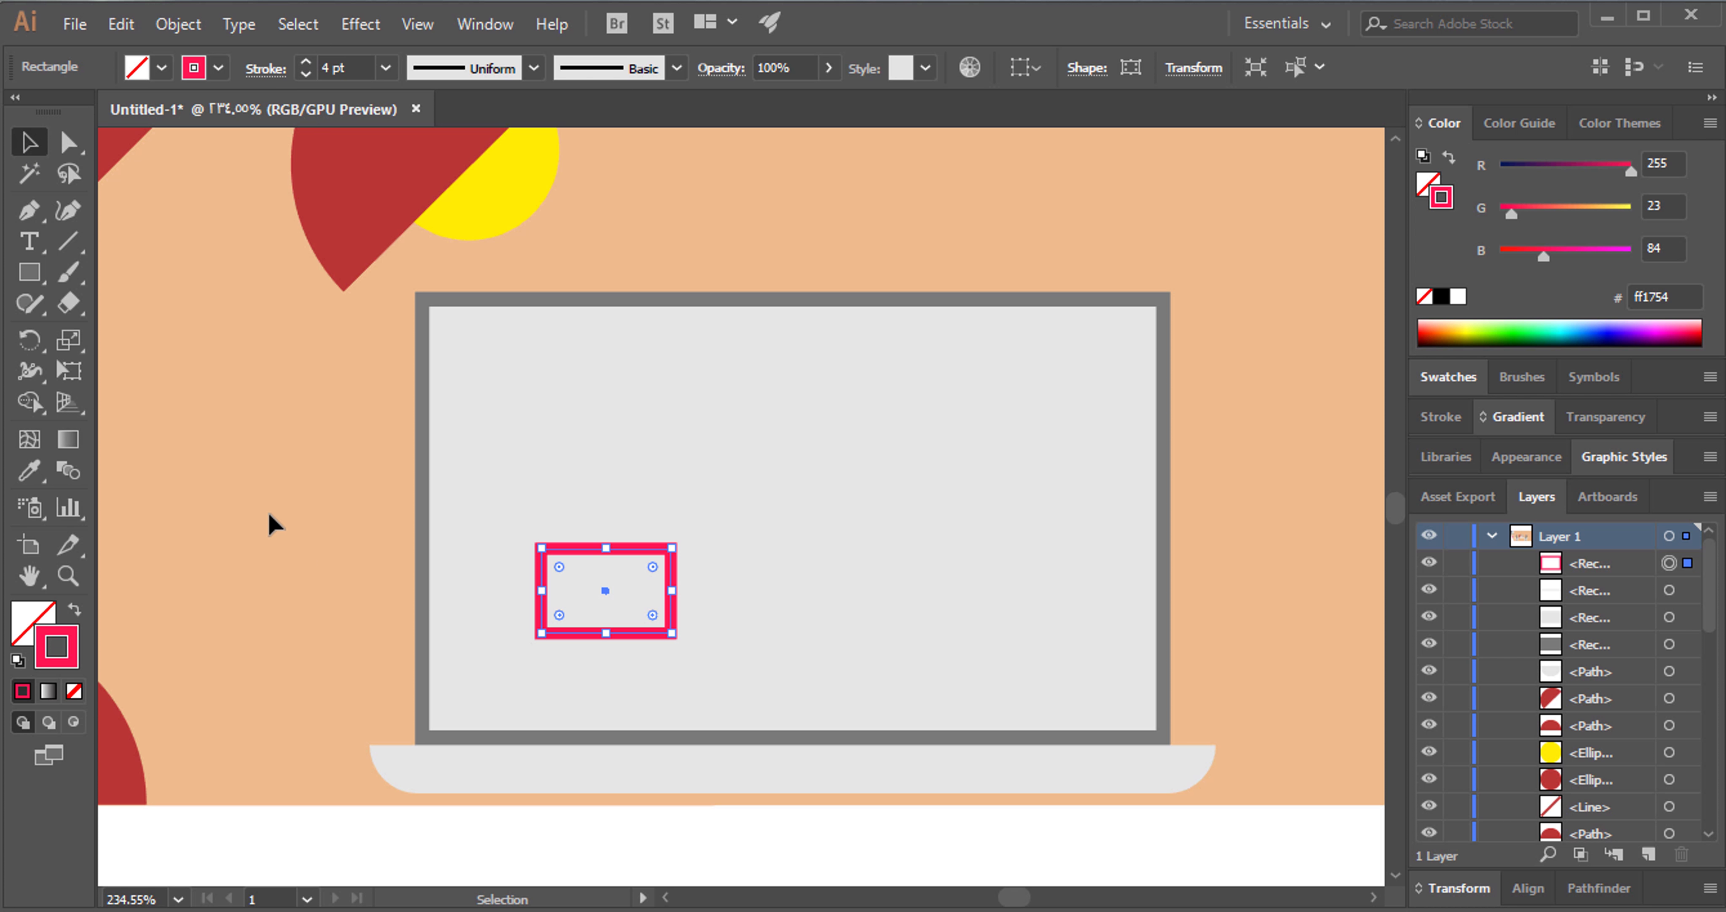
pyautogui.click(291, 590)
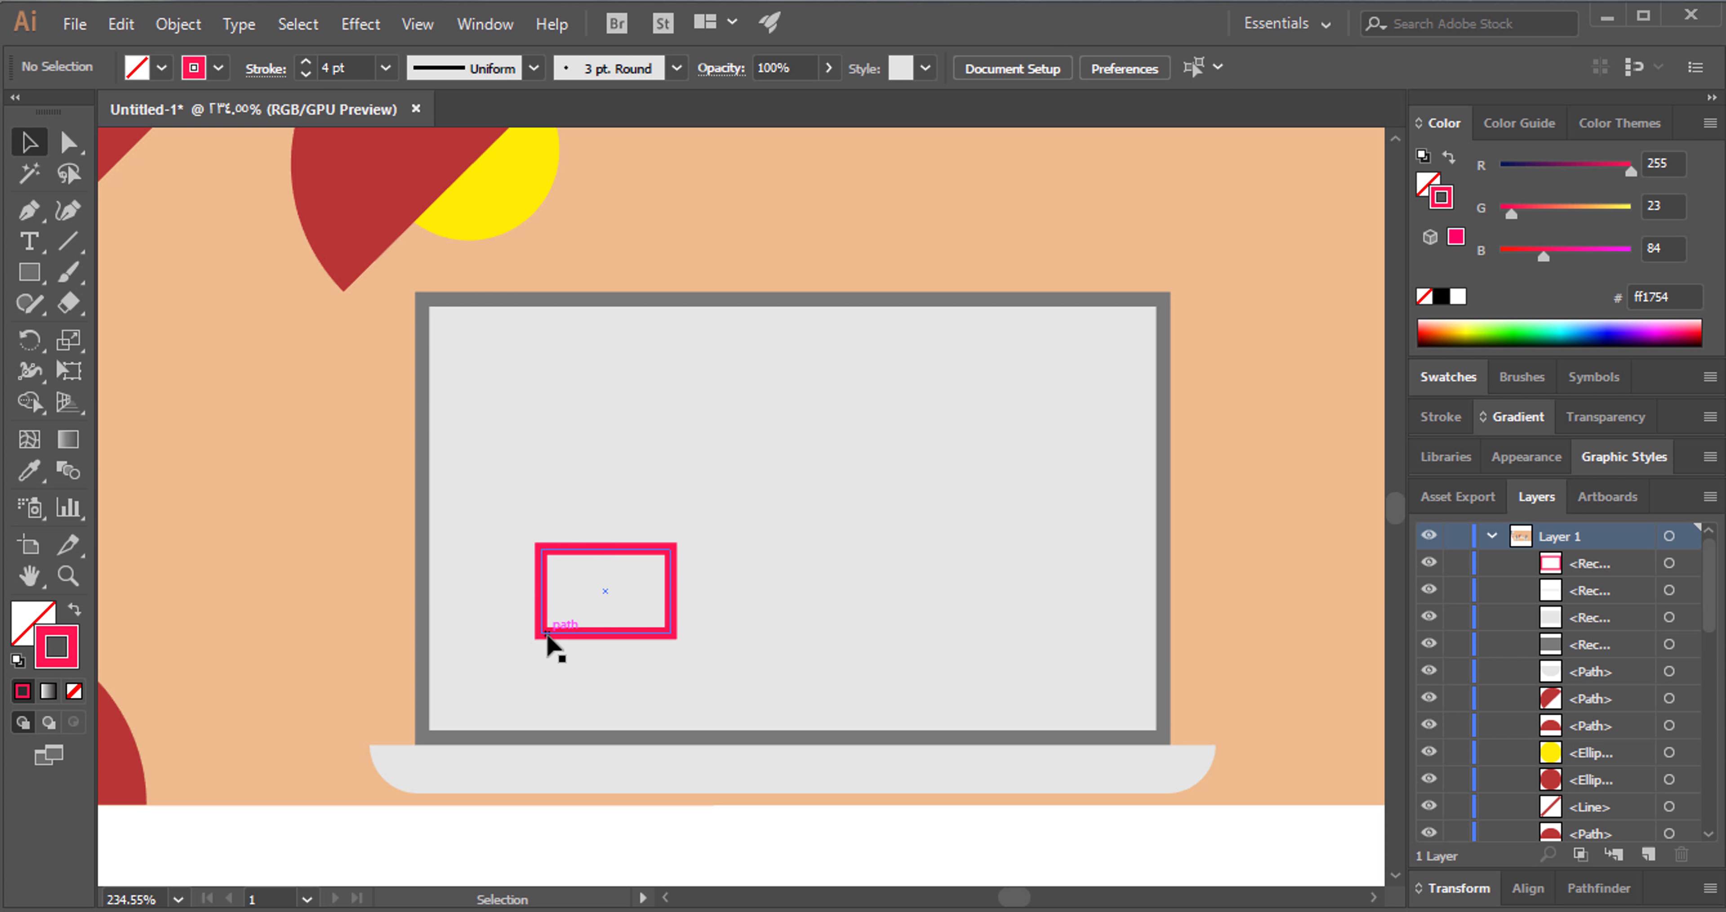
pyautogui.click(68, 575)
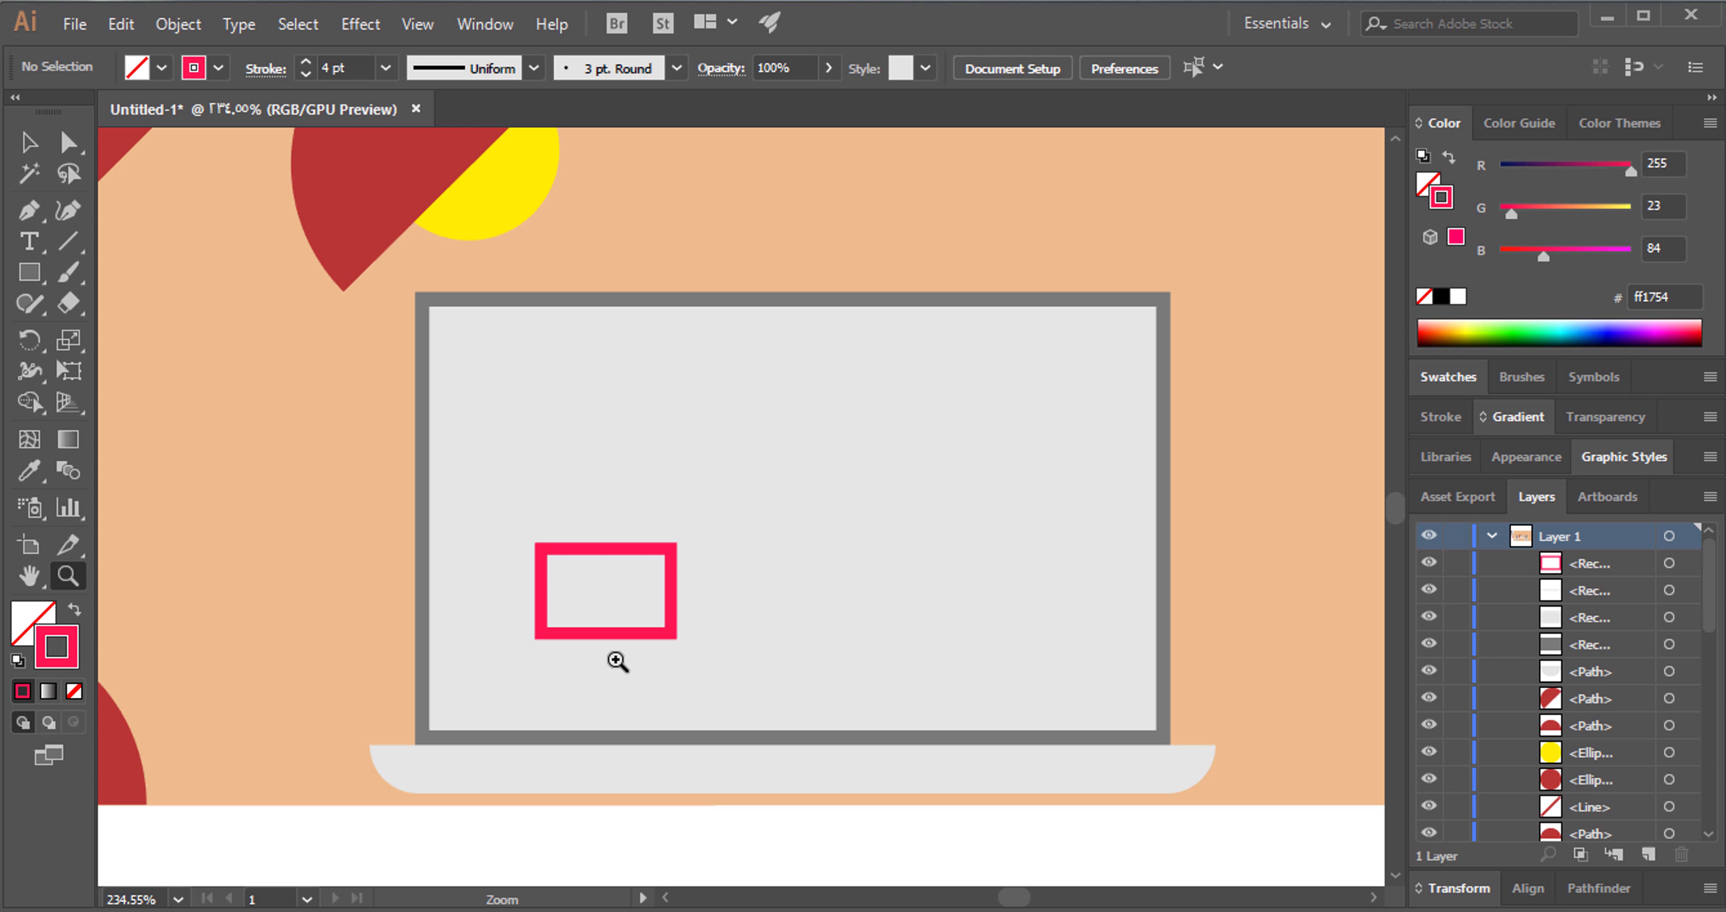
# Draw three vertical pink divider lines inside the rectangle.
pyautogui.click(752, 634)
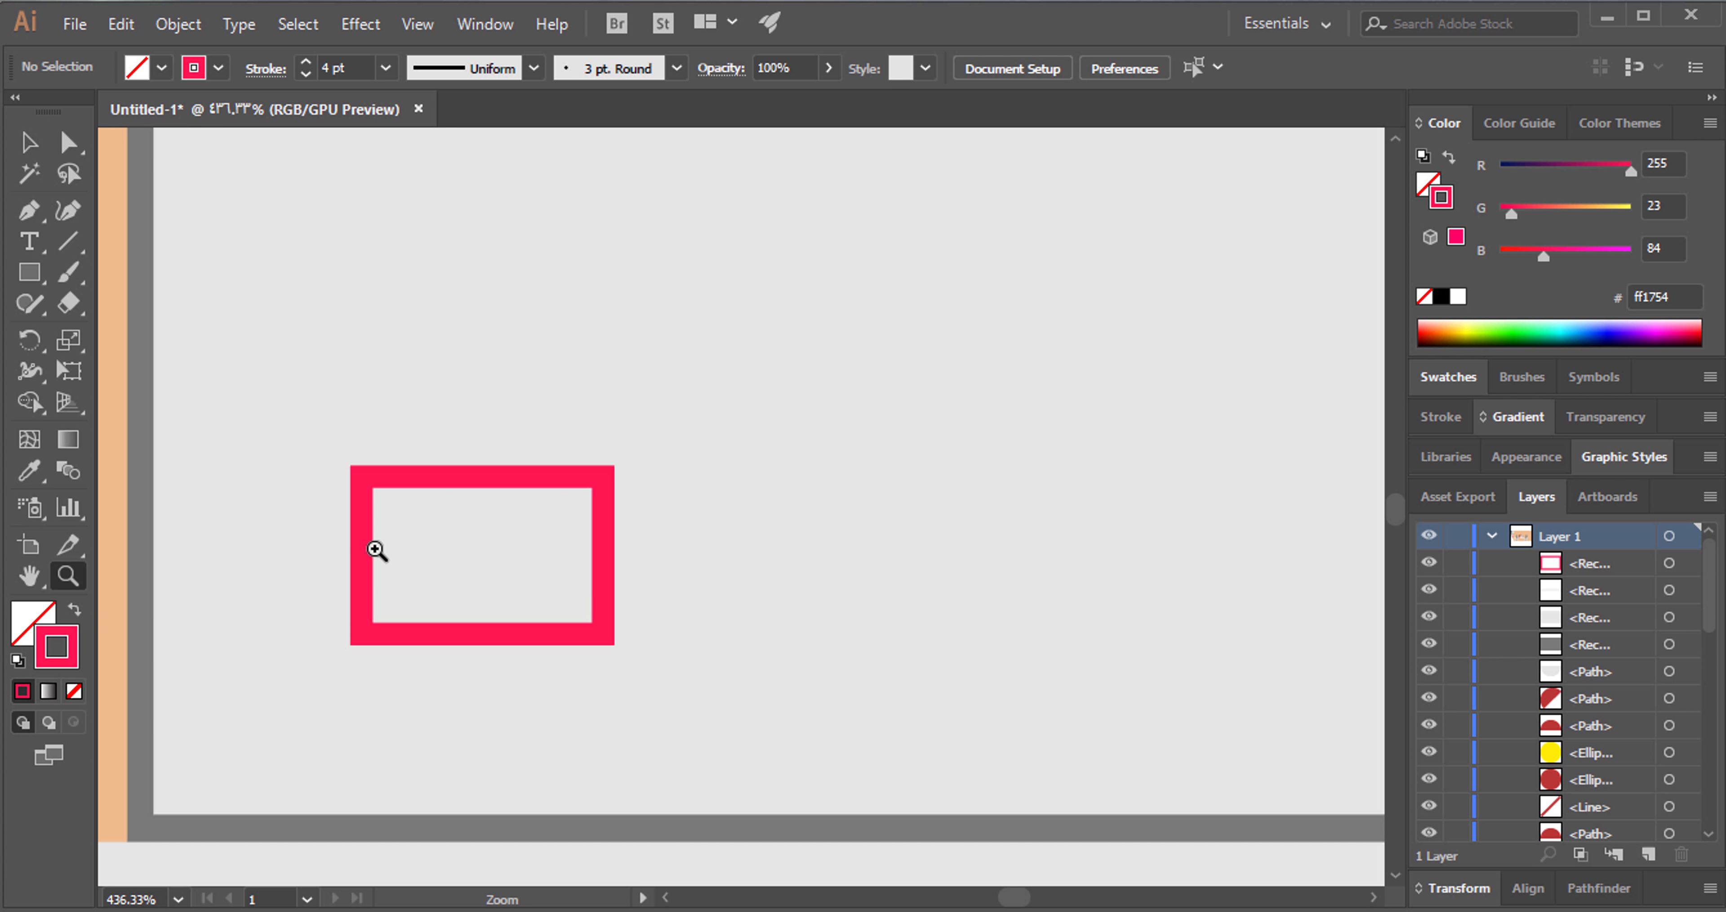
pyautogui.click(30, 146)
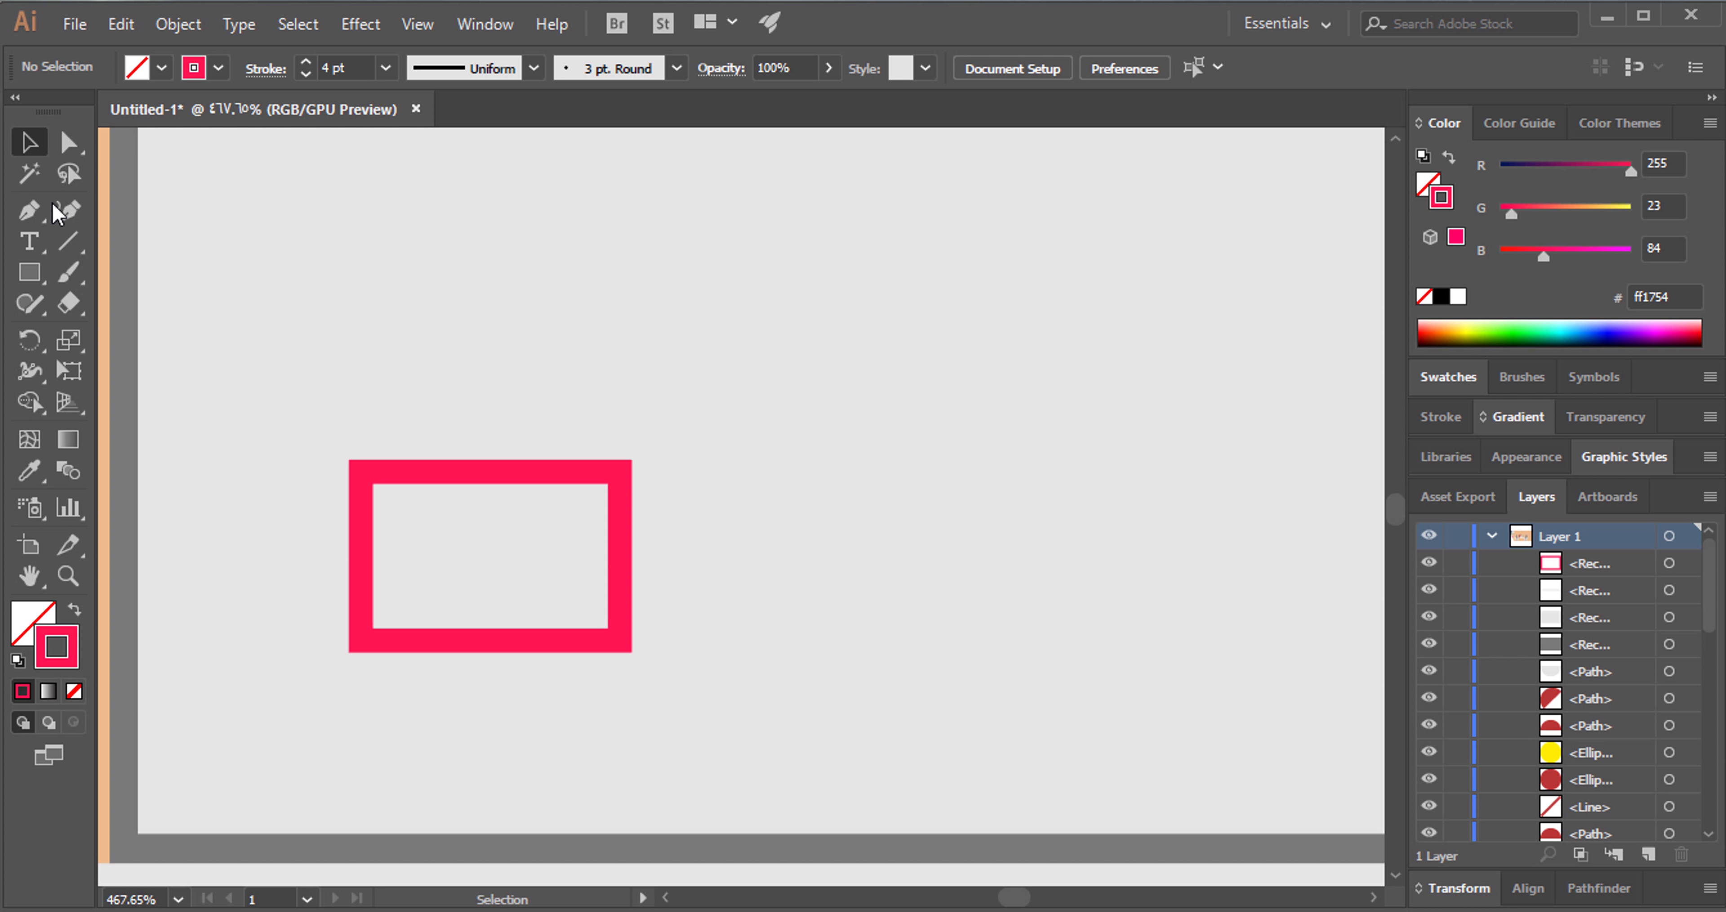
pyautogui.click(64, 242)
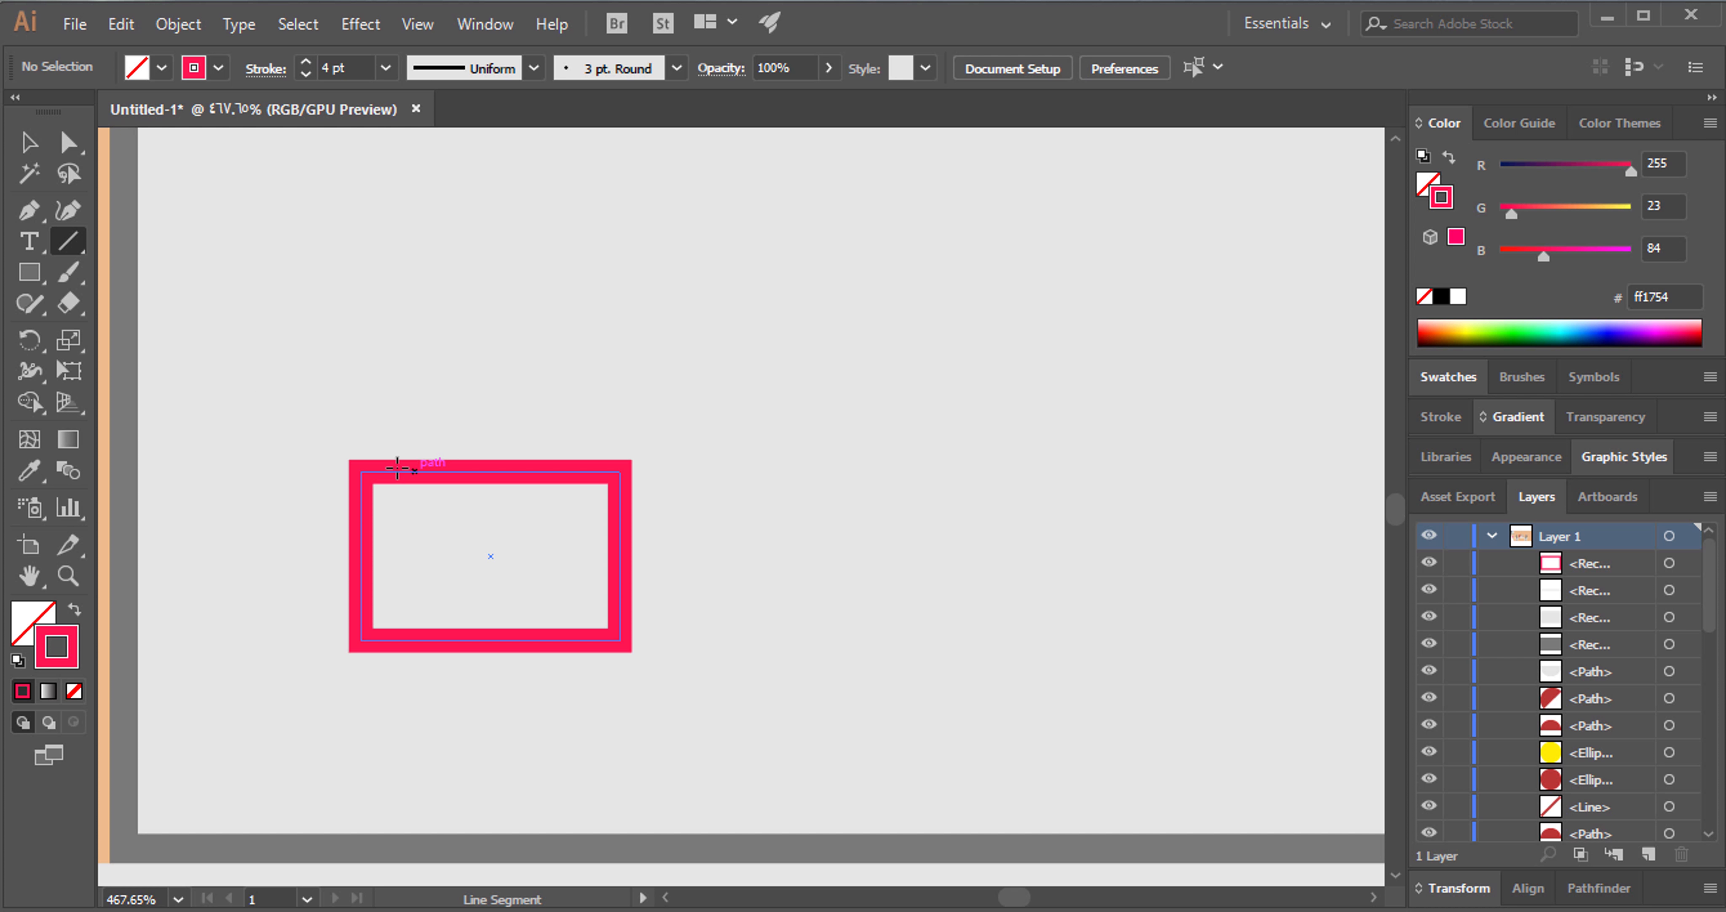
pyautogui.moveTo(425, 473); pyautogui.dragTo(425, 638)
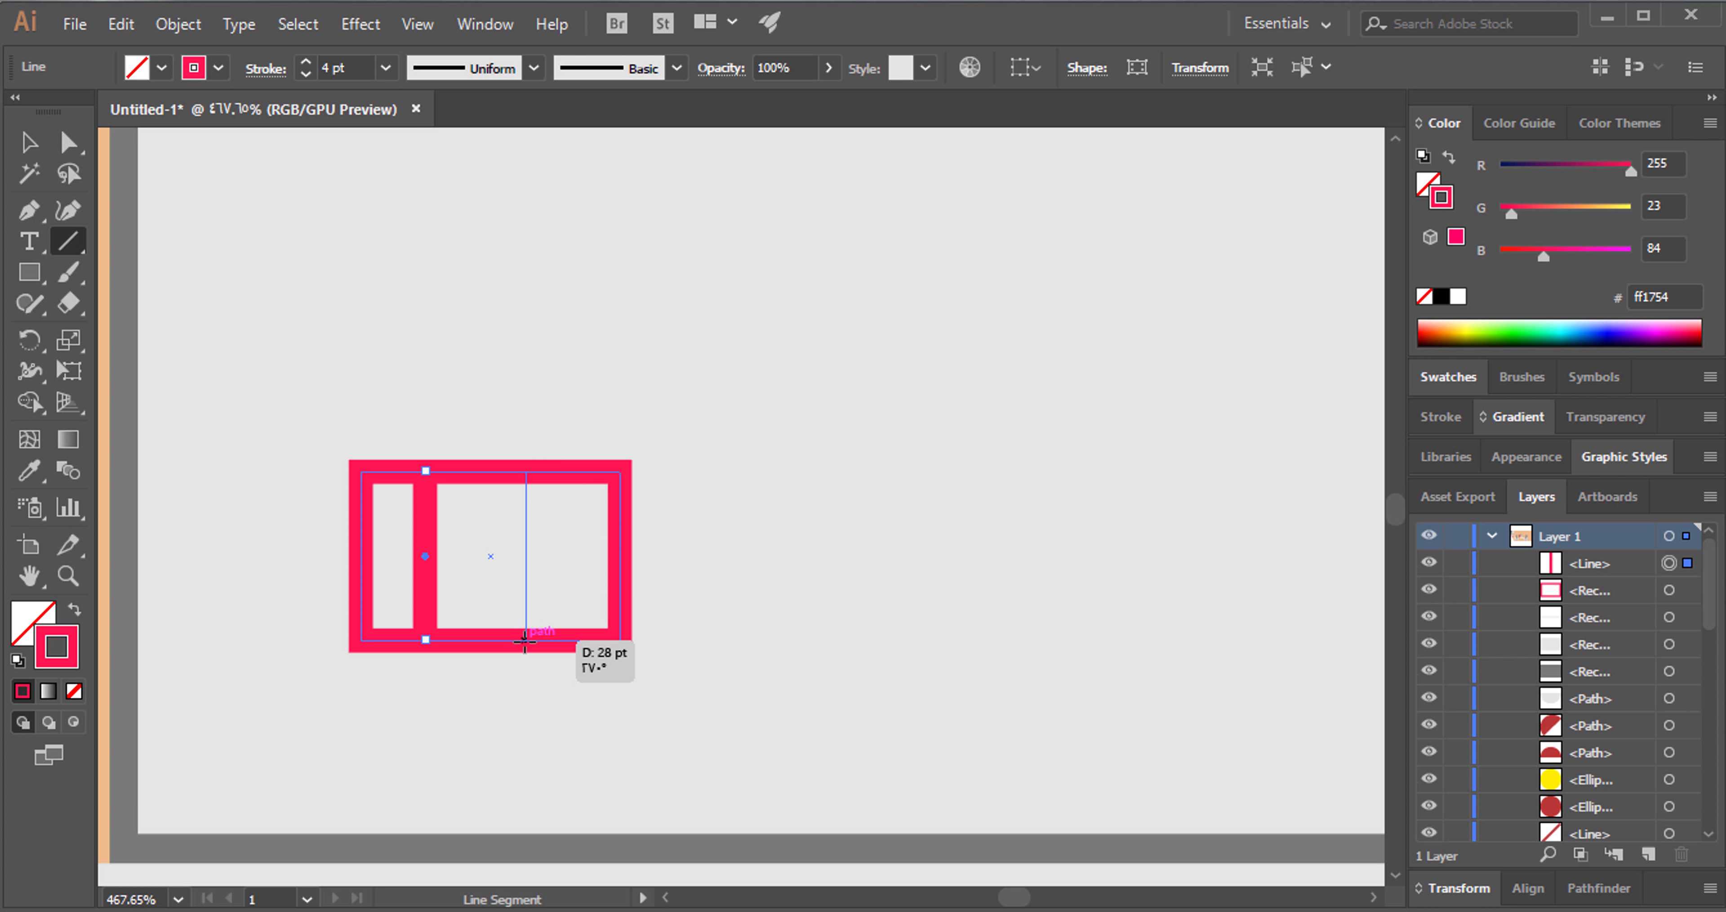
pyautogui.moveTo(528, 492); pyautogui.dragTo(526, 638)
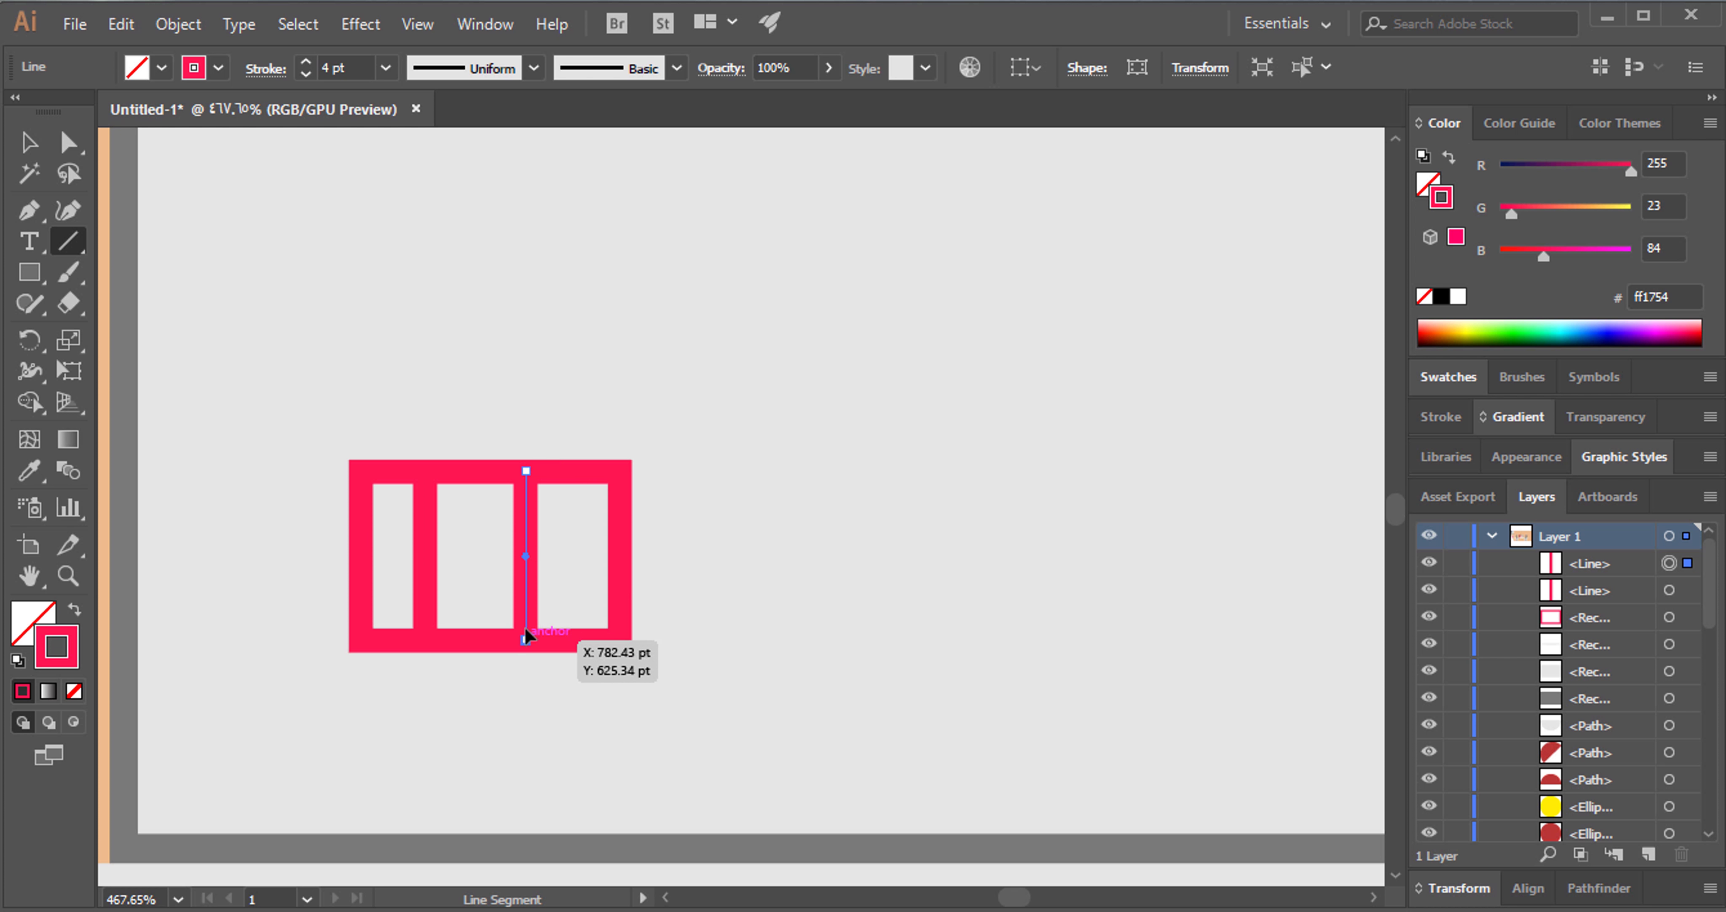
pyautogui.click(40, 155)
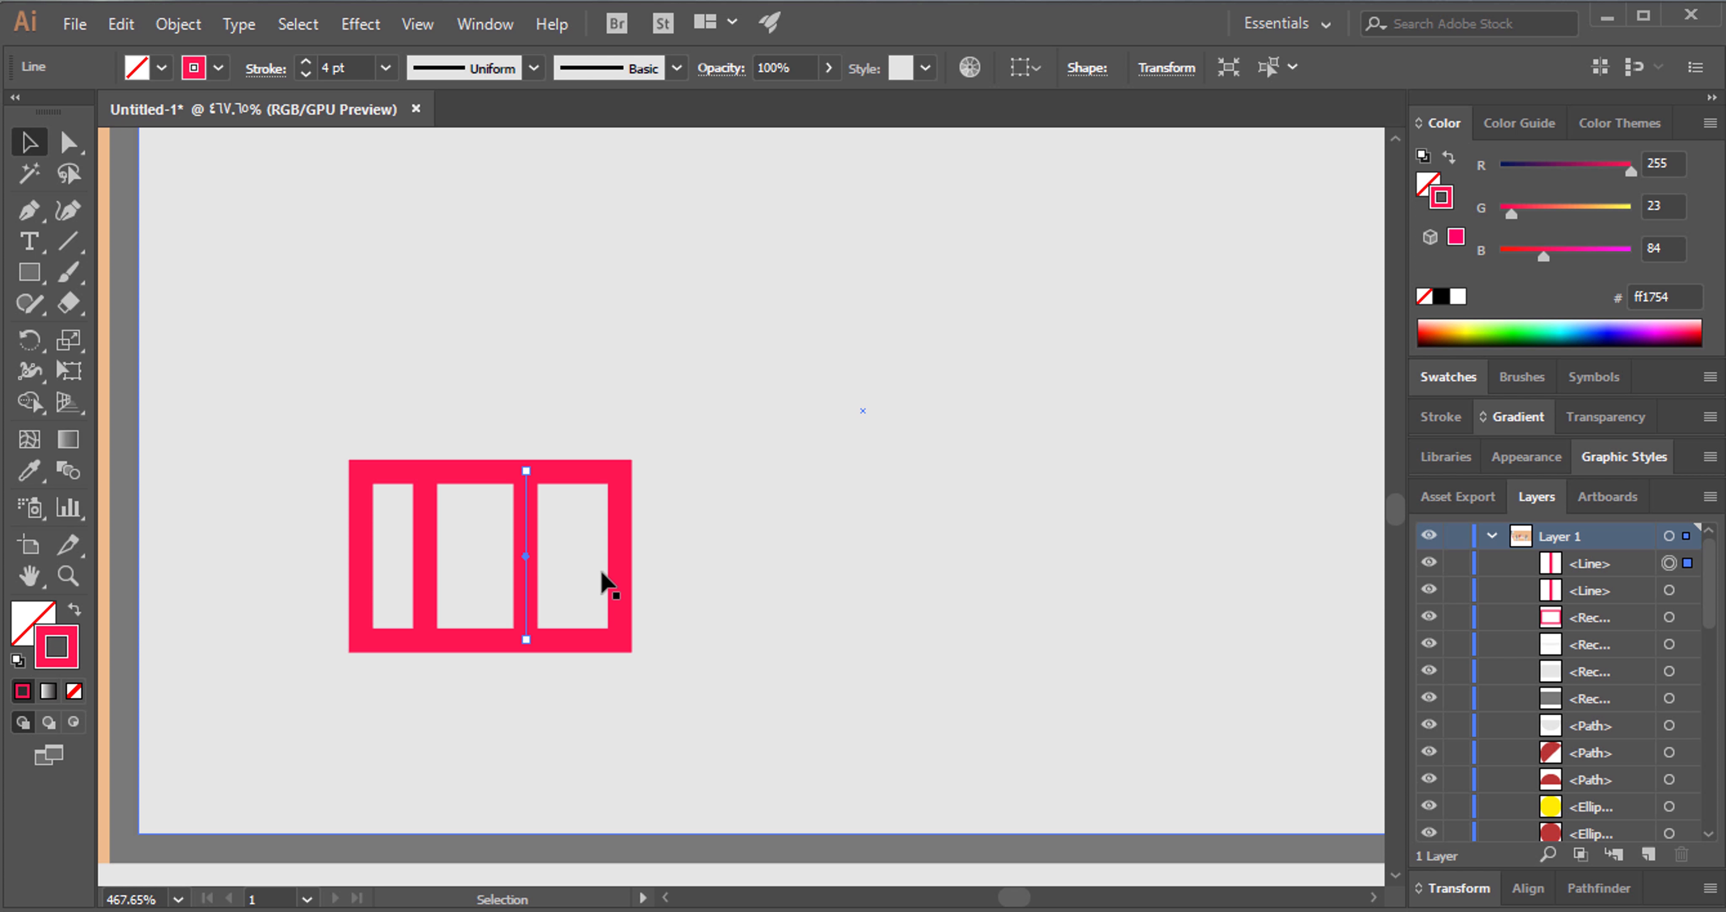
pyautogui.press('Left')
pyautogui.press('Left')
pyautogui.press('Left')
pyautogui.press('Left')
pyautogui.press('Left')
pyautogui.press('Left')
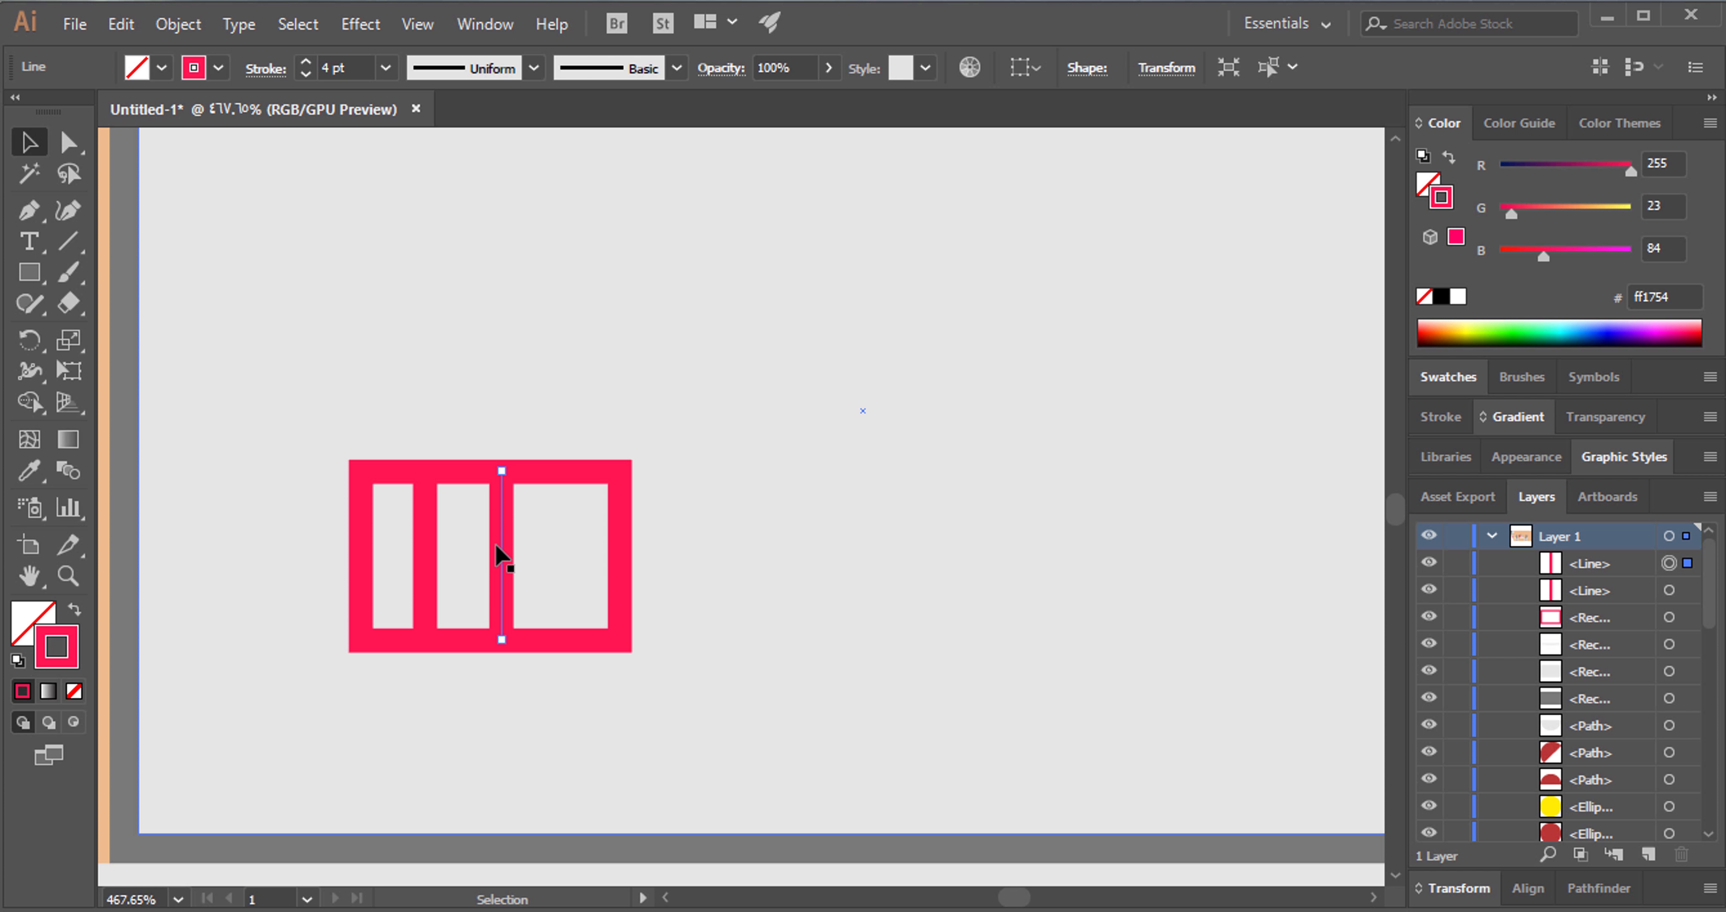
pyautogui.moveTo(496, 545); pyautogui.dragTo(567, 551)
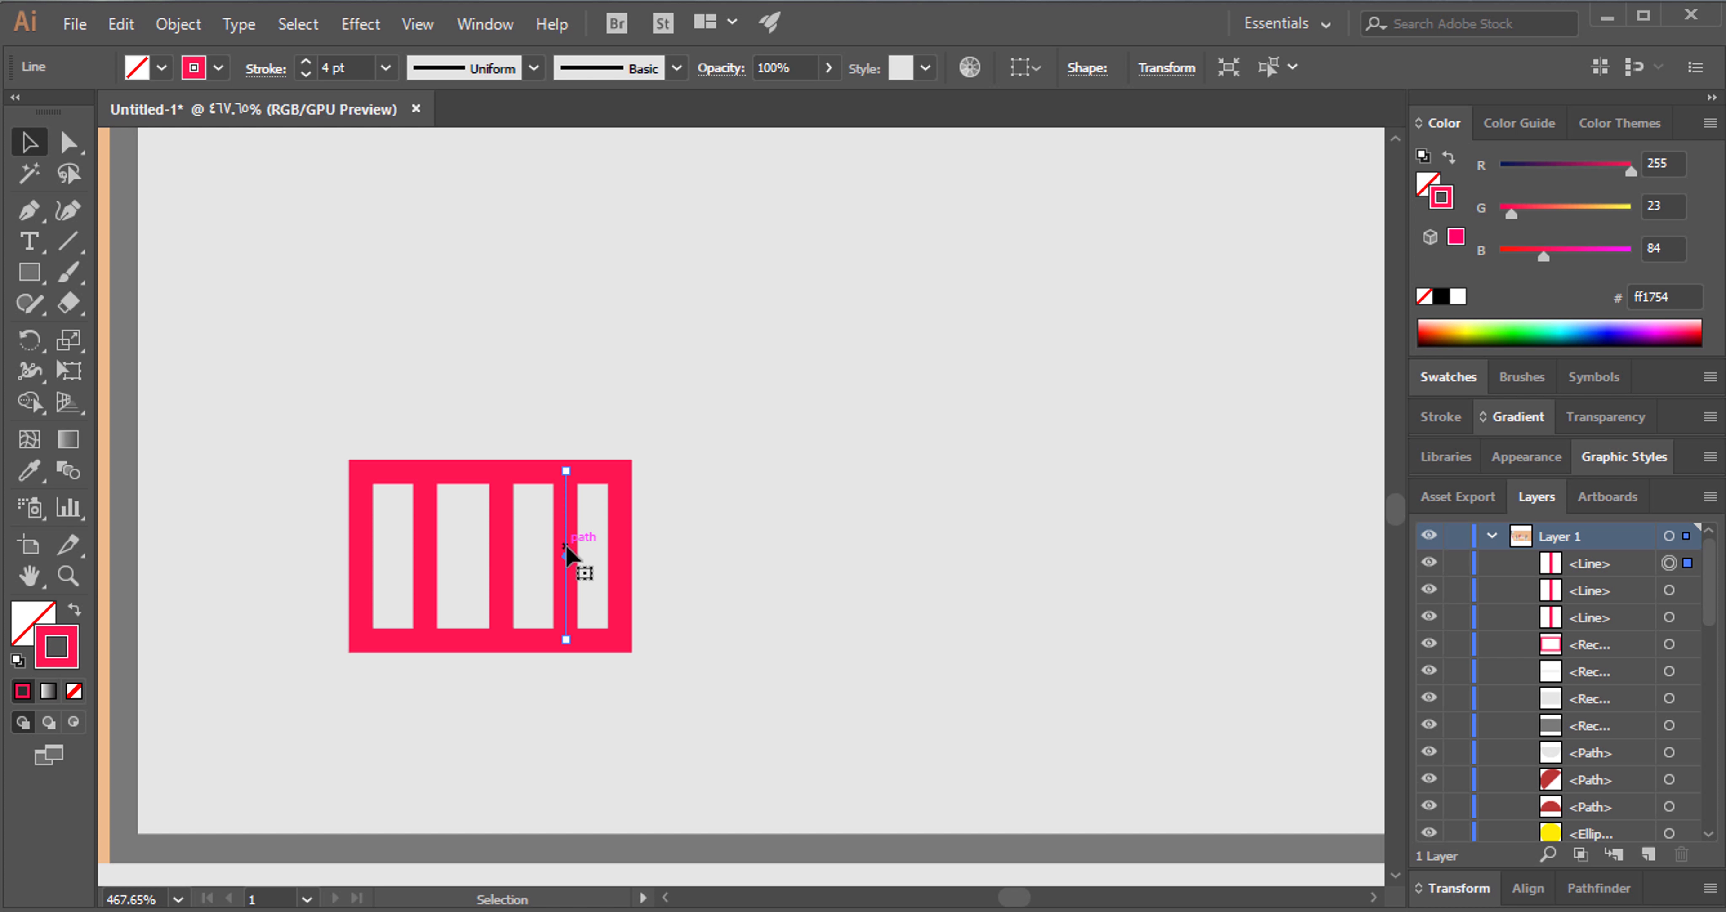
pyautogui.click(319, 338)
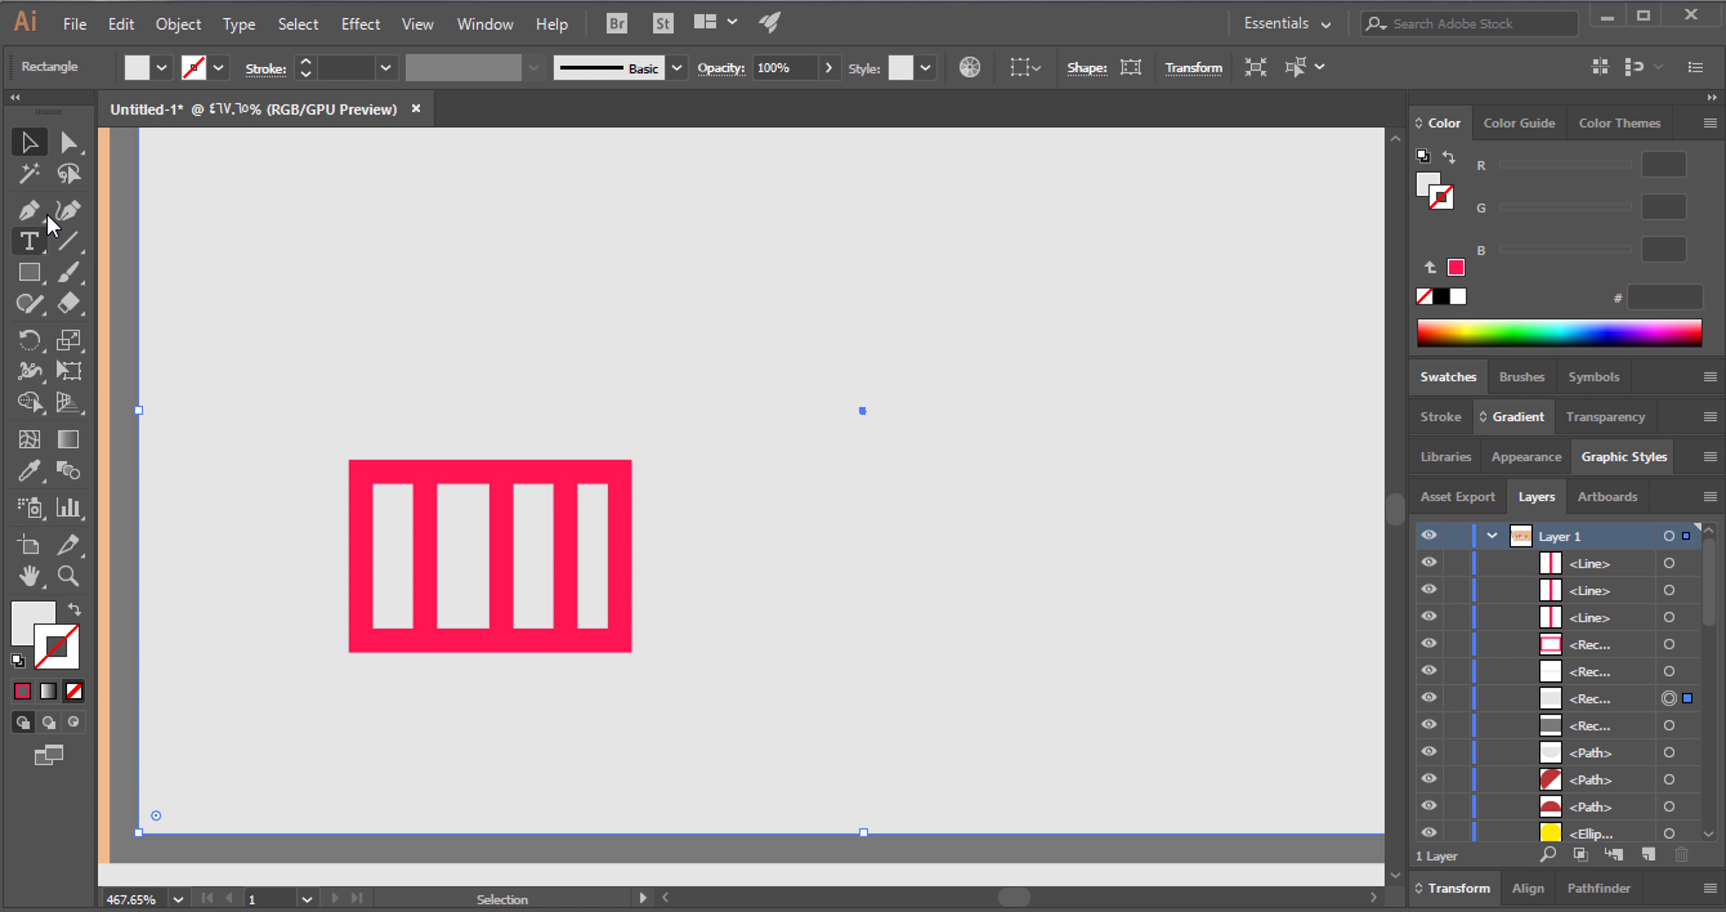
# Widen the frame by nudging its right-side anchor points to the right.
pyautogui.click(69, 142)
pyautogui.moveTo(662, 445); pyautogui.dragTo(633, 635)
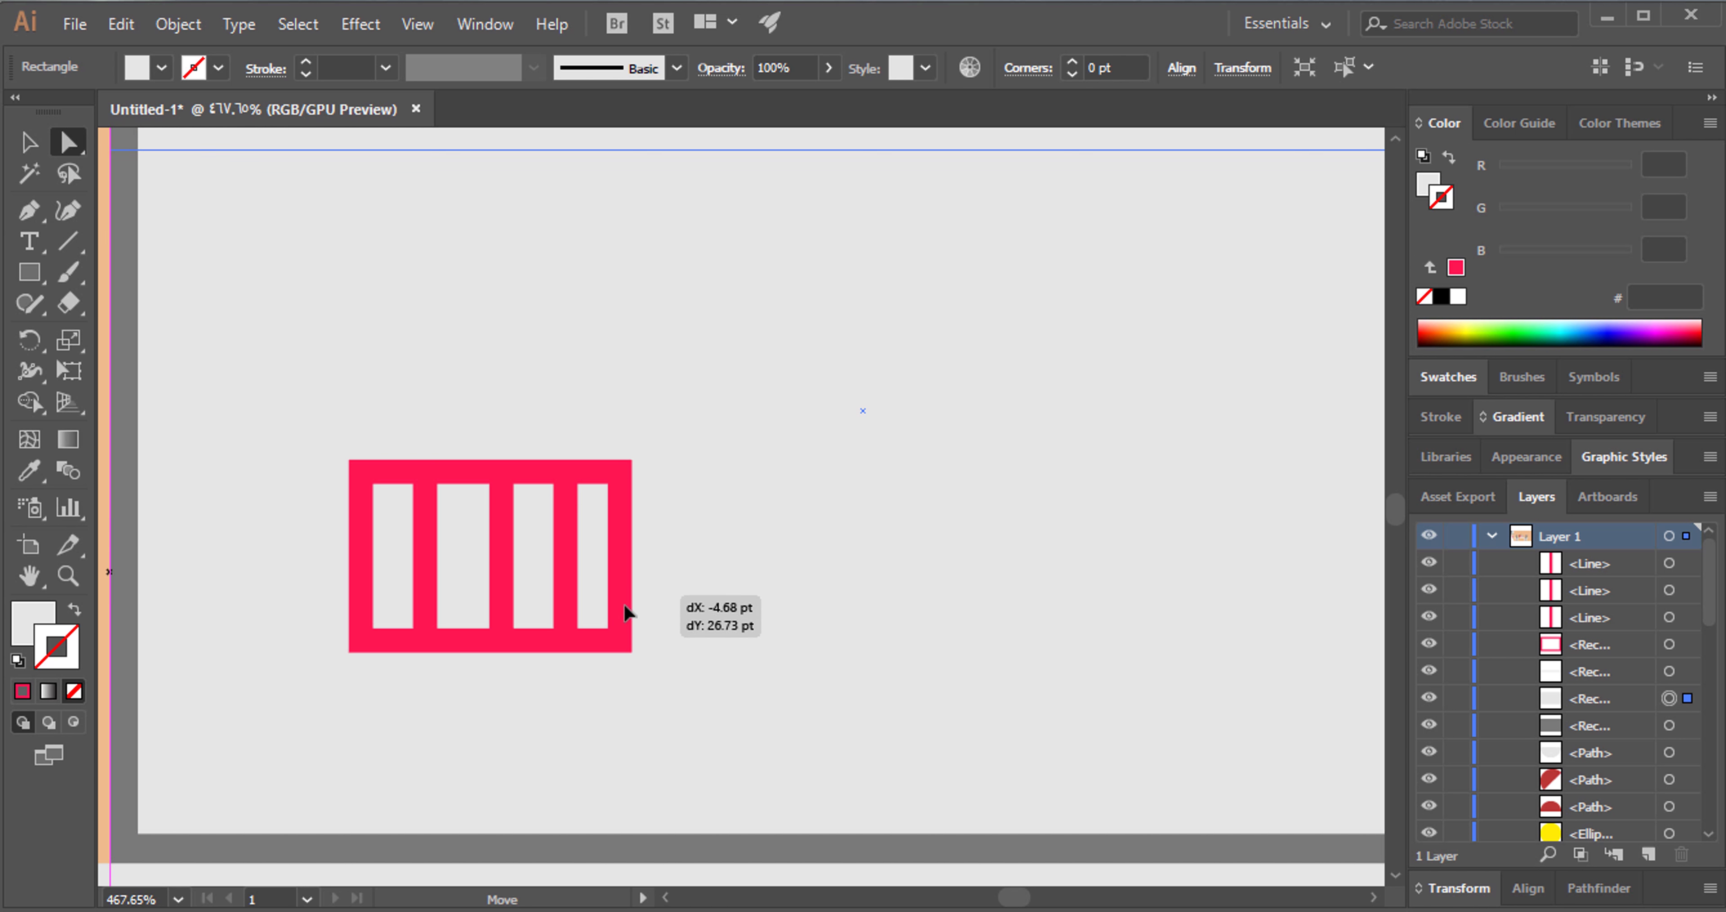
pyautogui.click(620, 640)
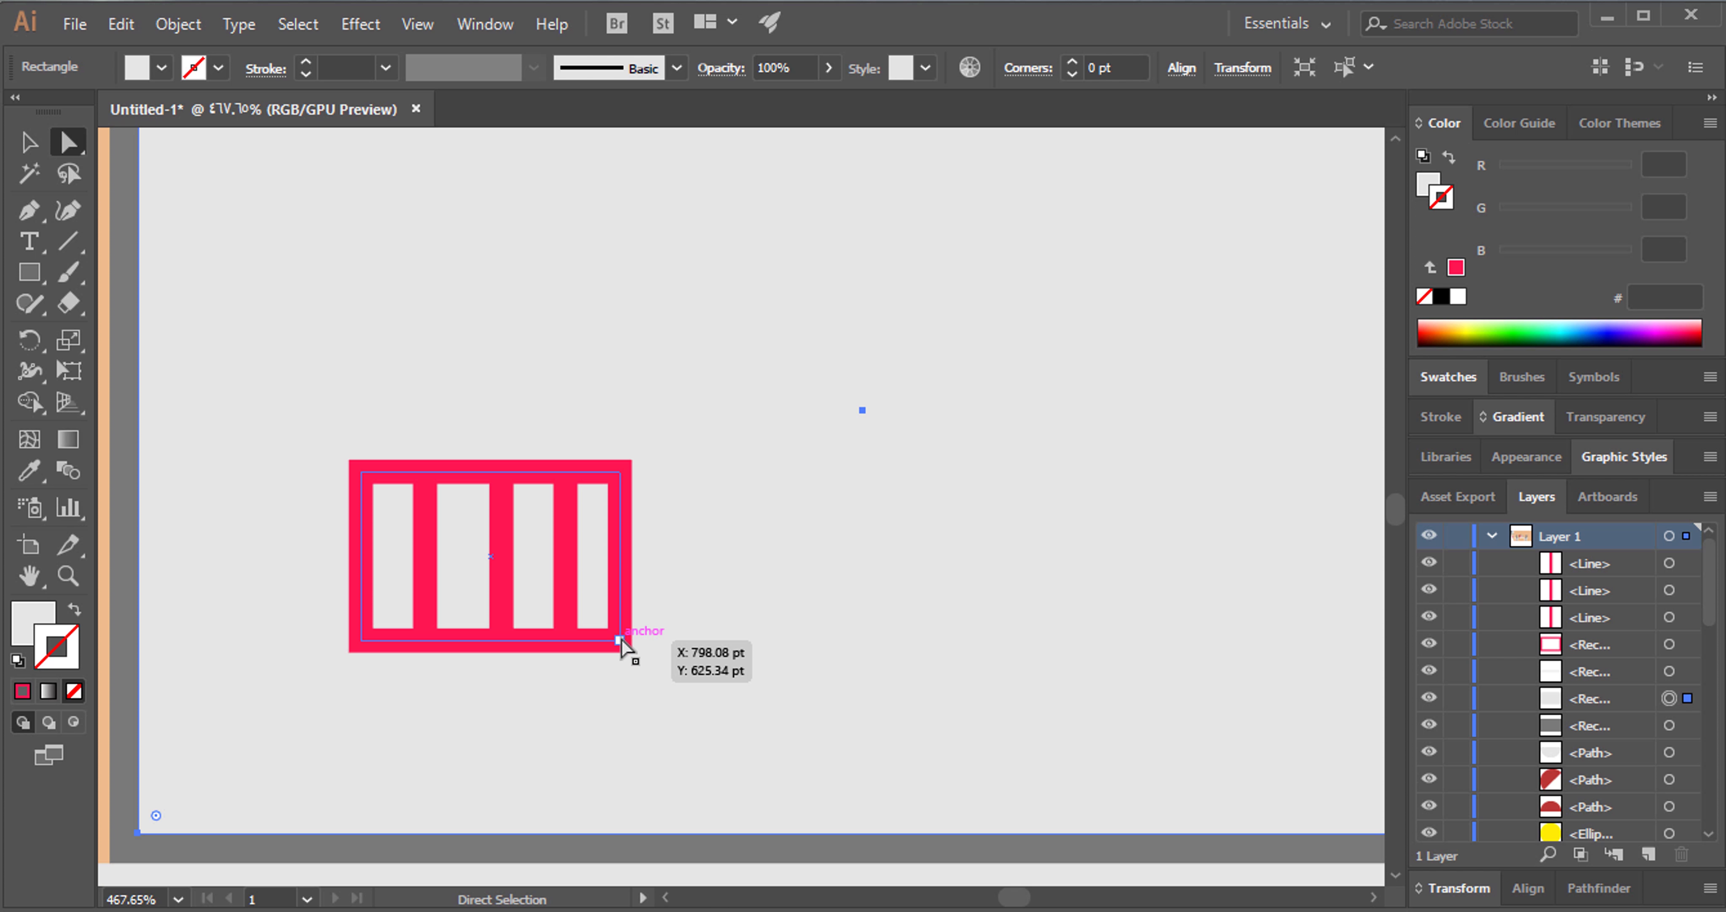
pyautogui.keyDown('shift'); pyautogui.click(619, 471); pyautogui.keyUp('shift')
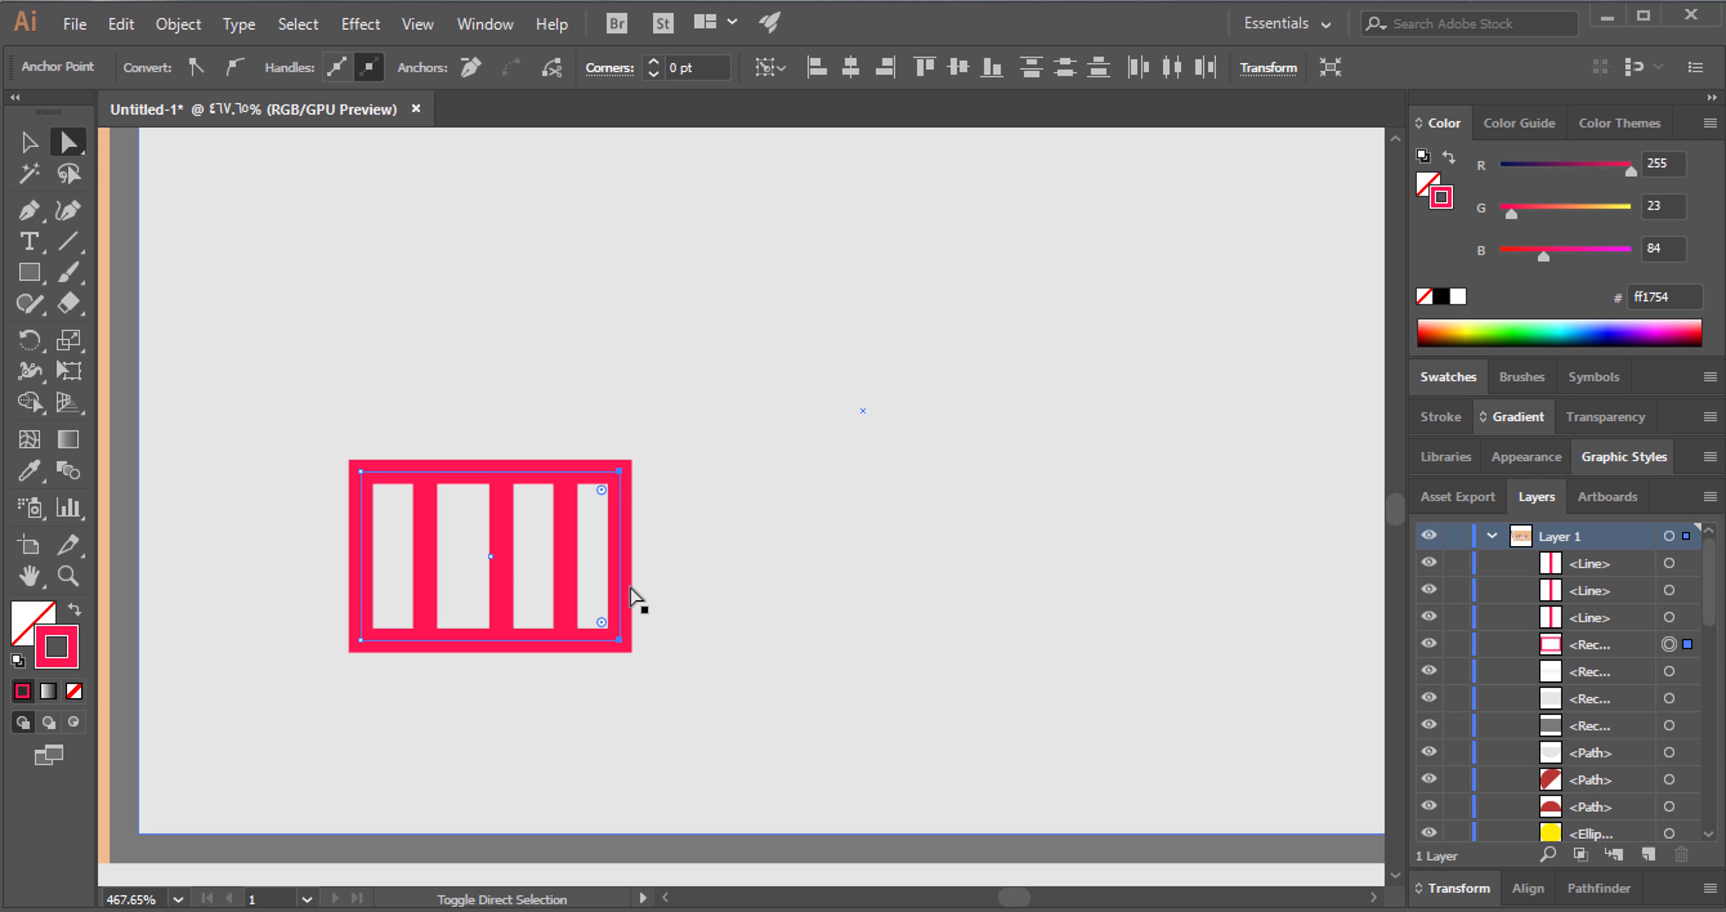
pyautogui.press('Right')
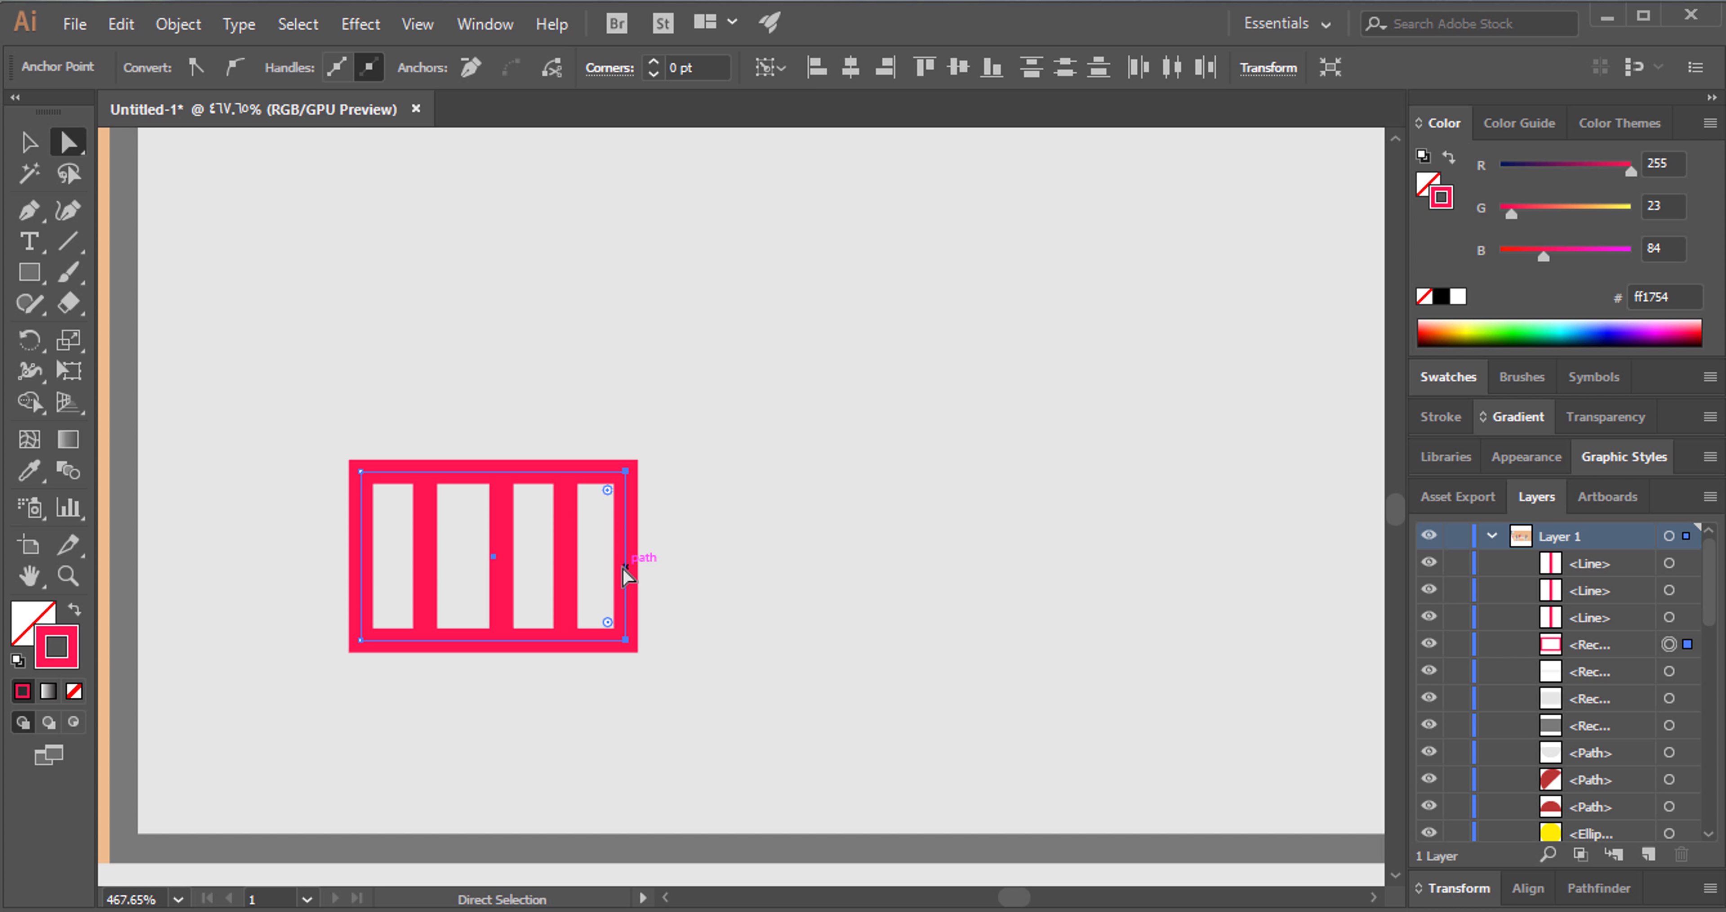
pyautogui.press('Right')
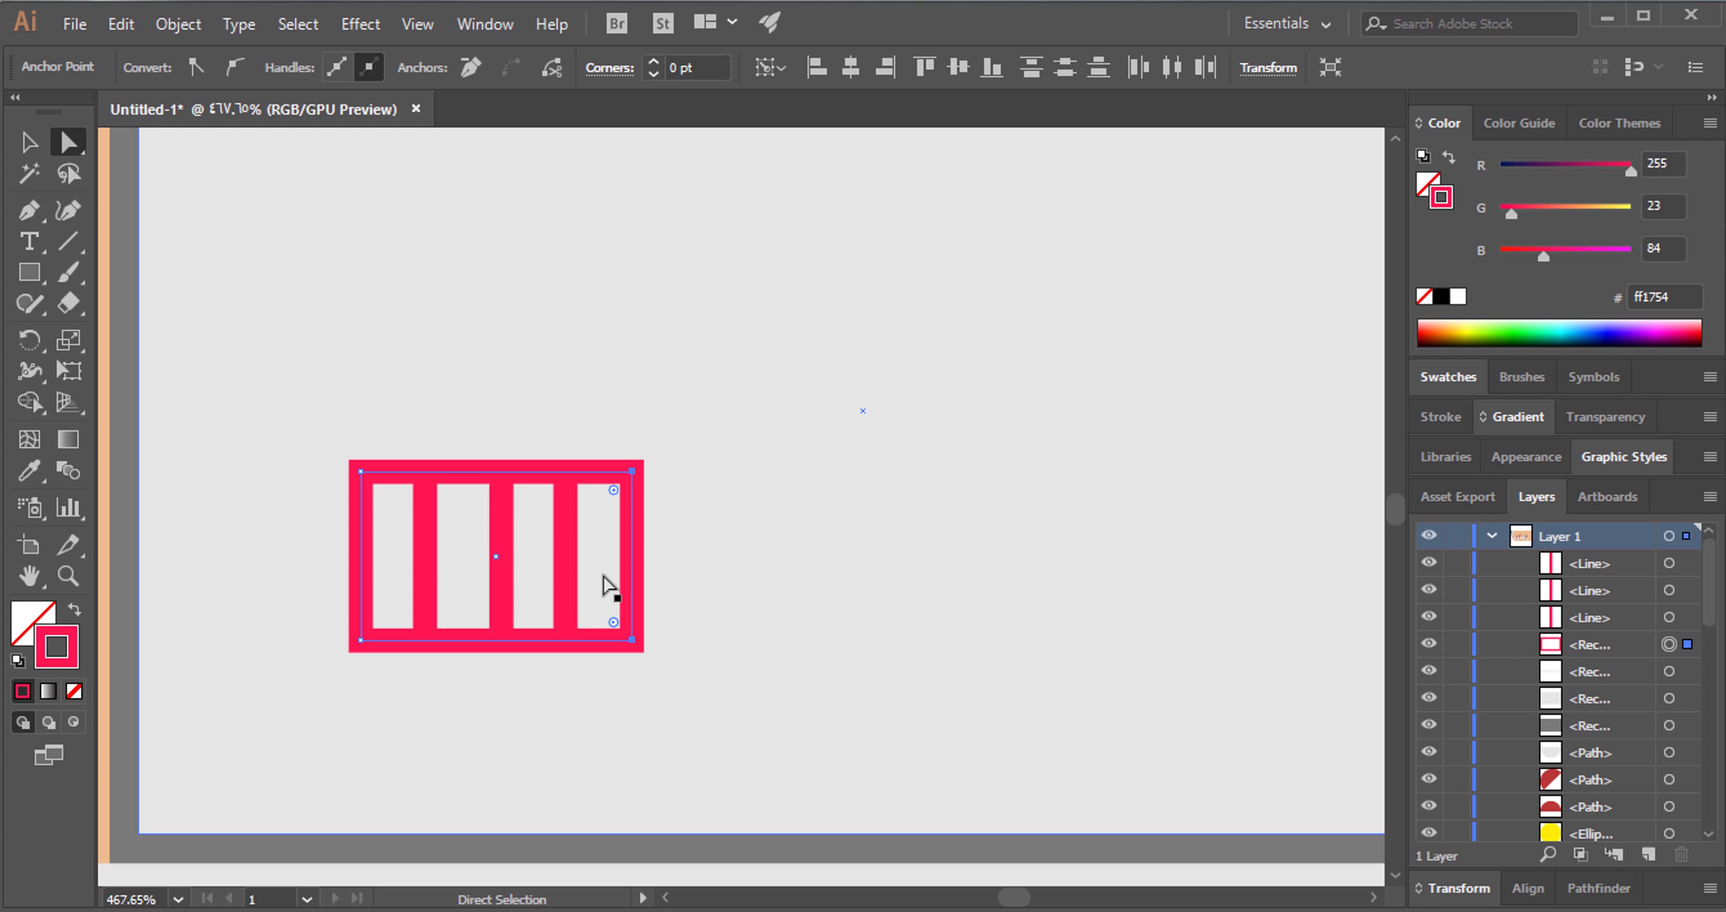
pyautogui.press('Right')
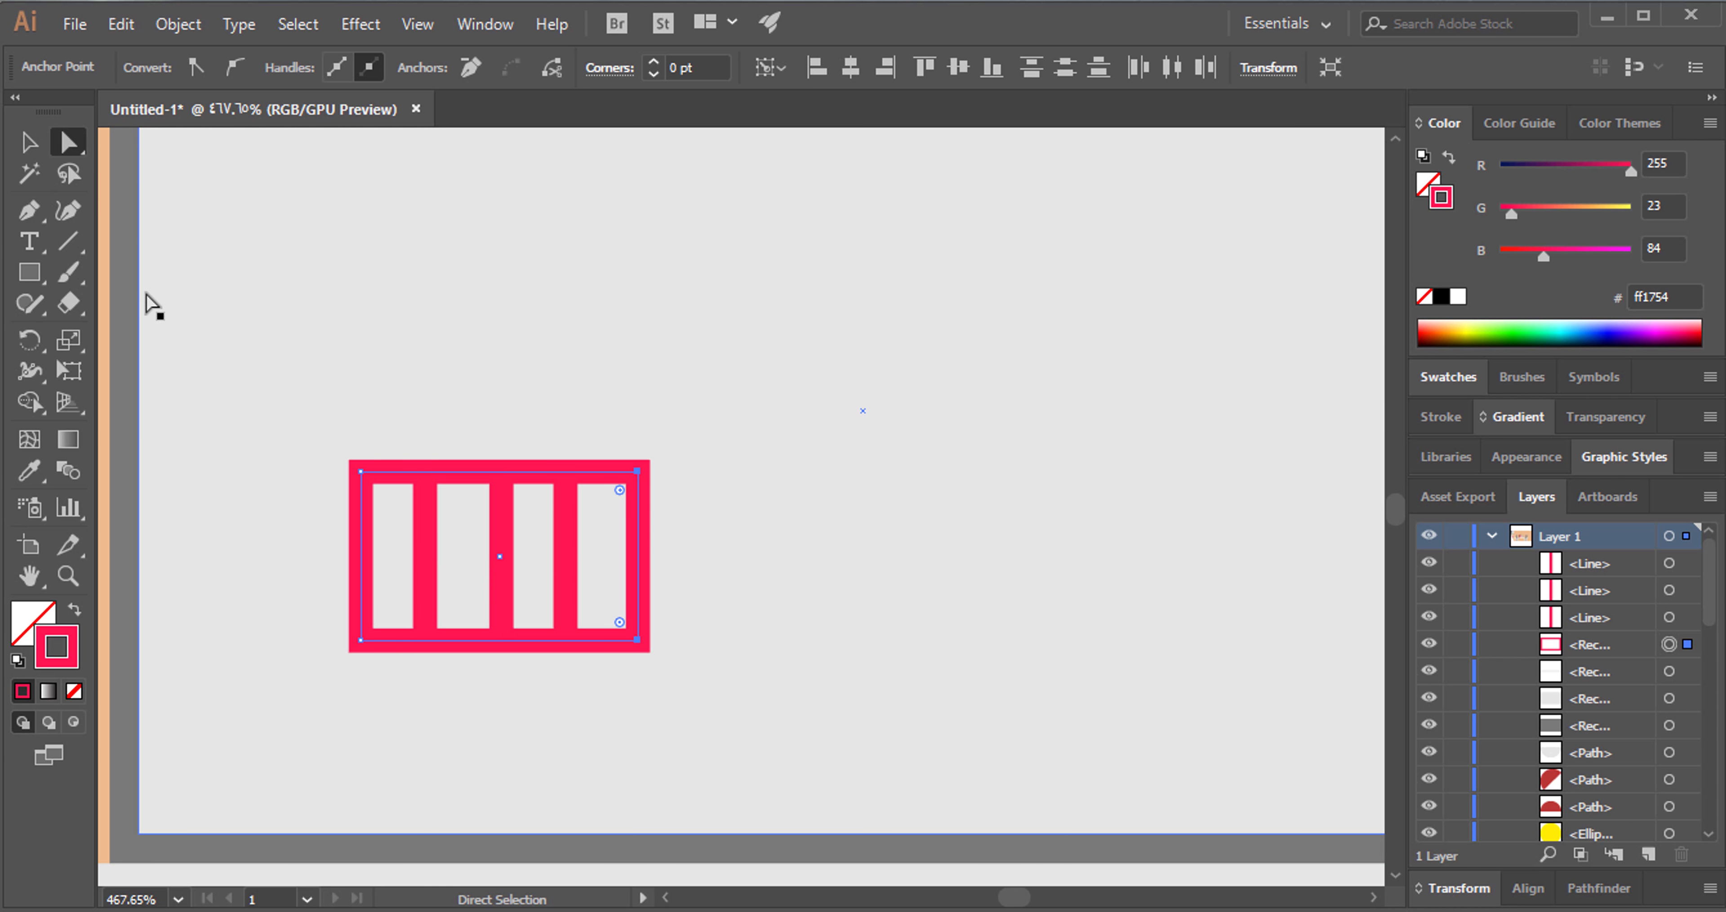
# Nudge the rightmost divider right and copy a divider below the frame's bottom-left corner.
pyautogui.click(44, 151)
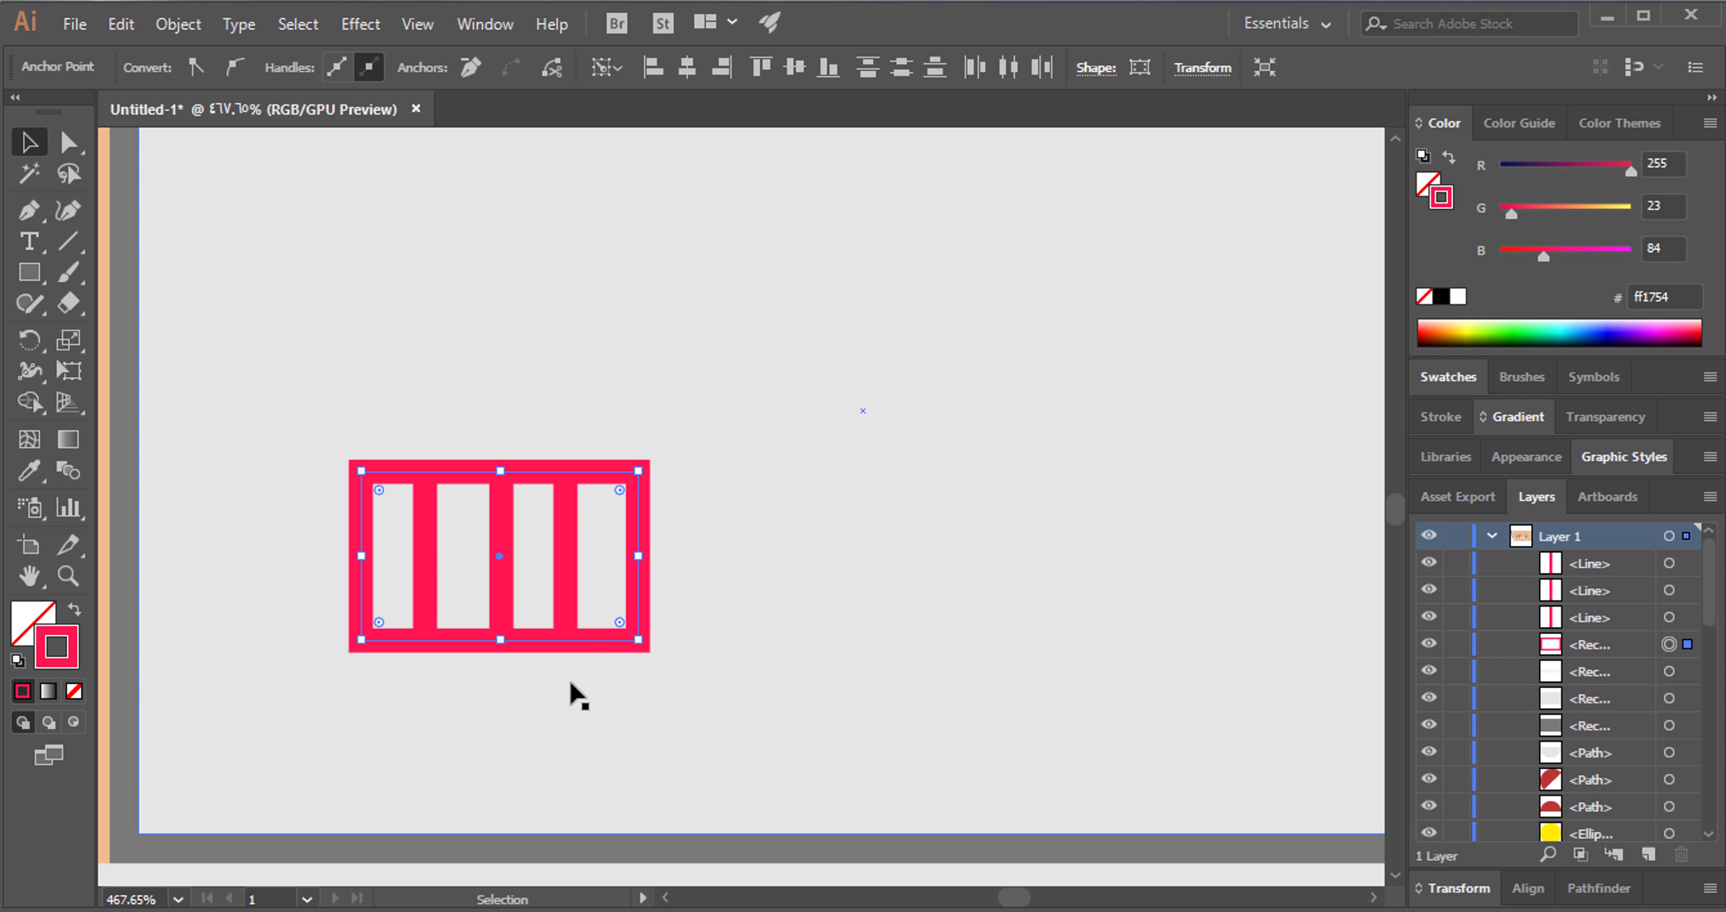
pyautogui.click(565, 582)
pyautogui.press('Right')
pyautogui.press('Right')
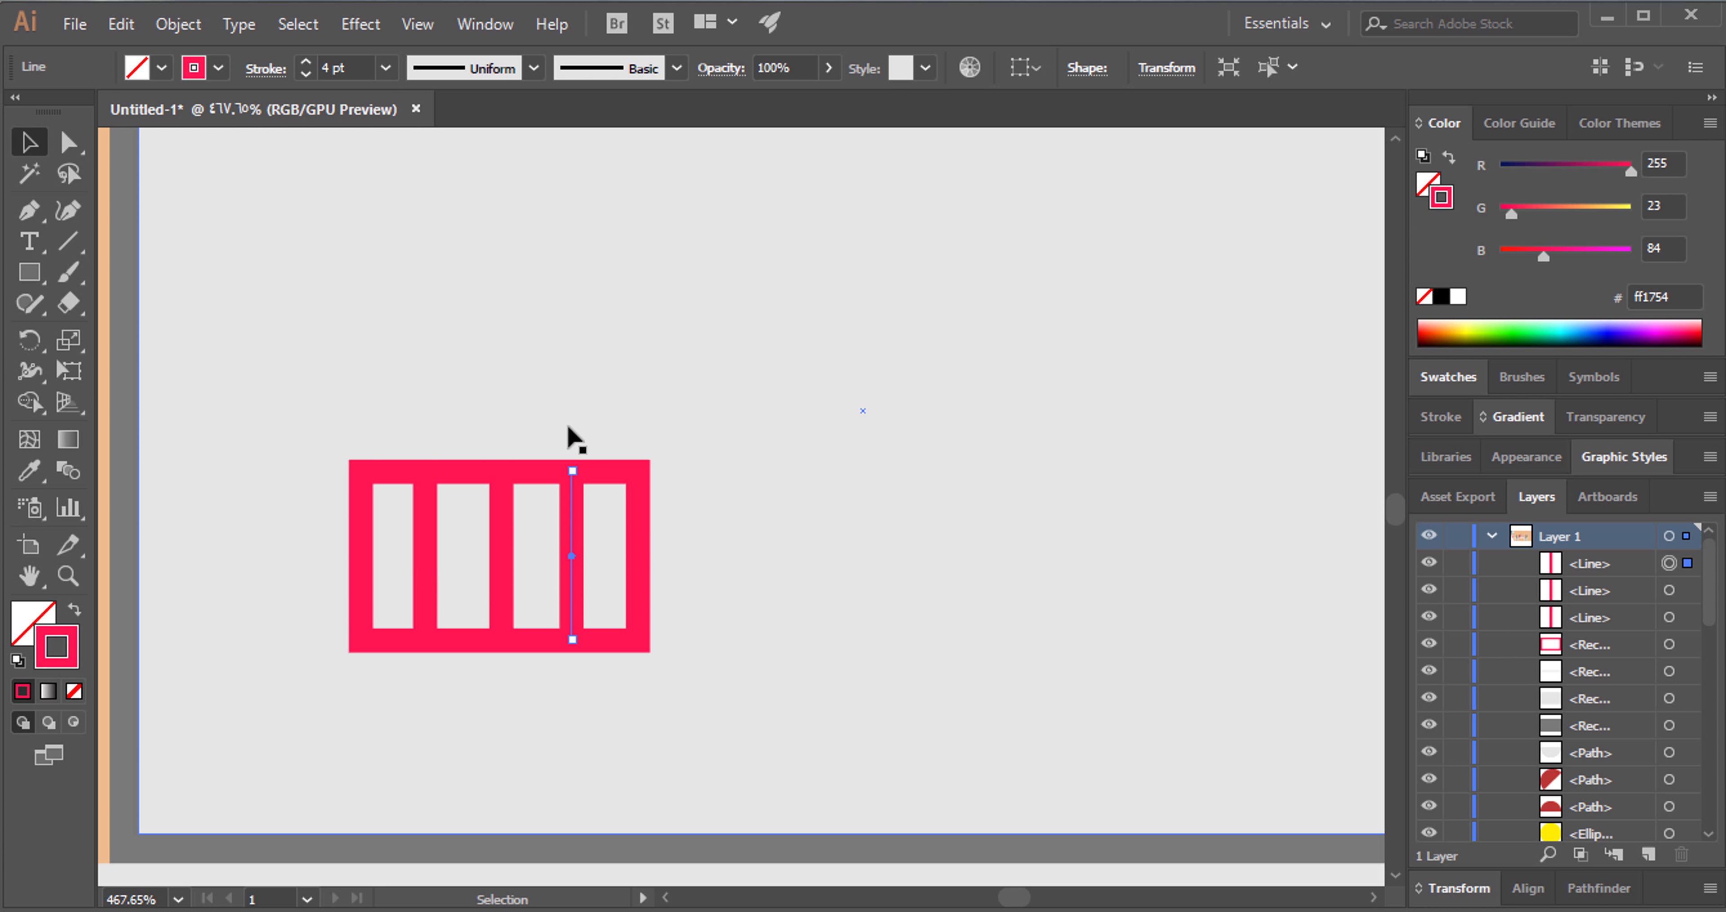
pyautogui.click(699, 575)
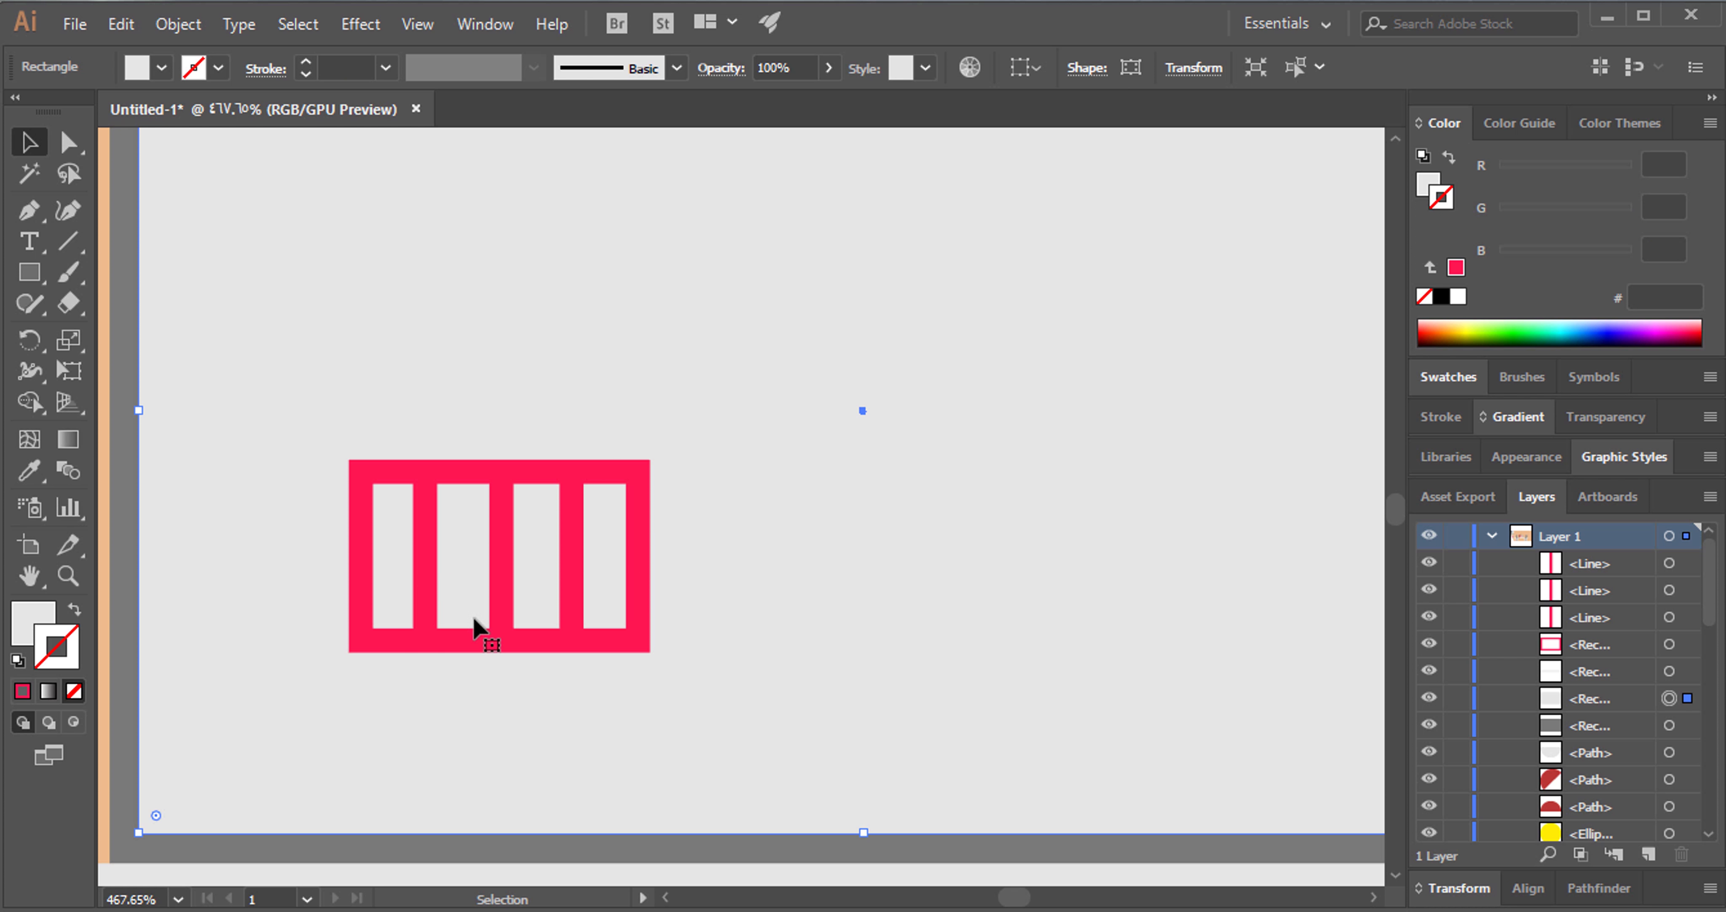
pyautogui.click(383, 475)
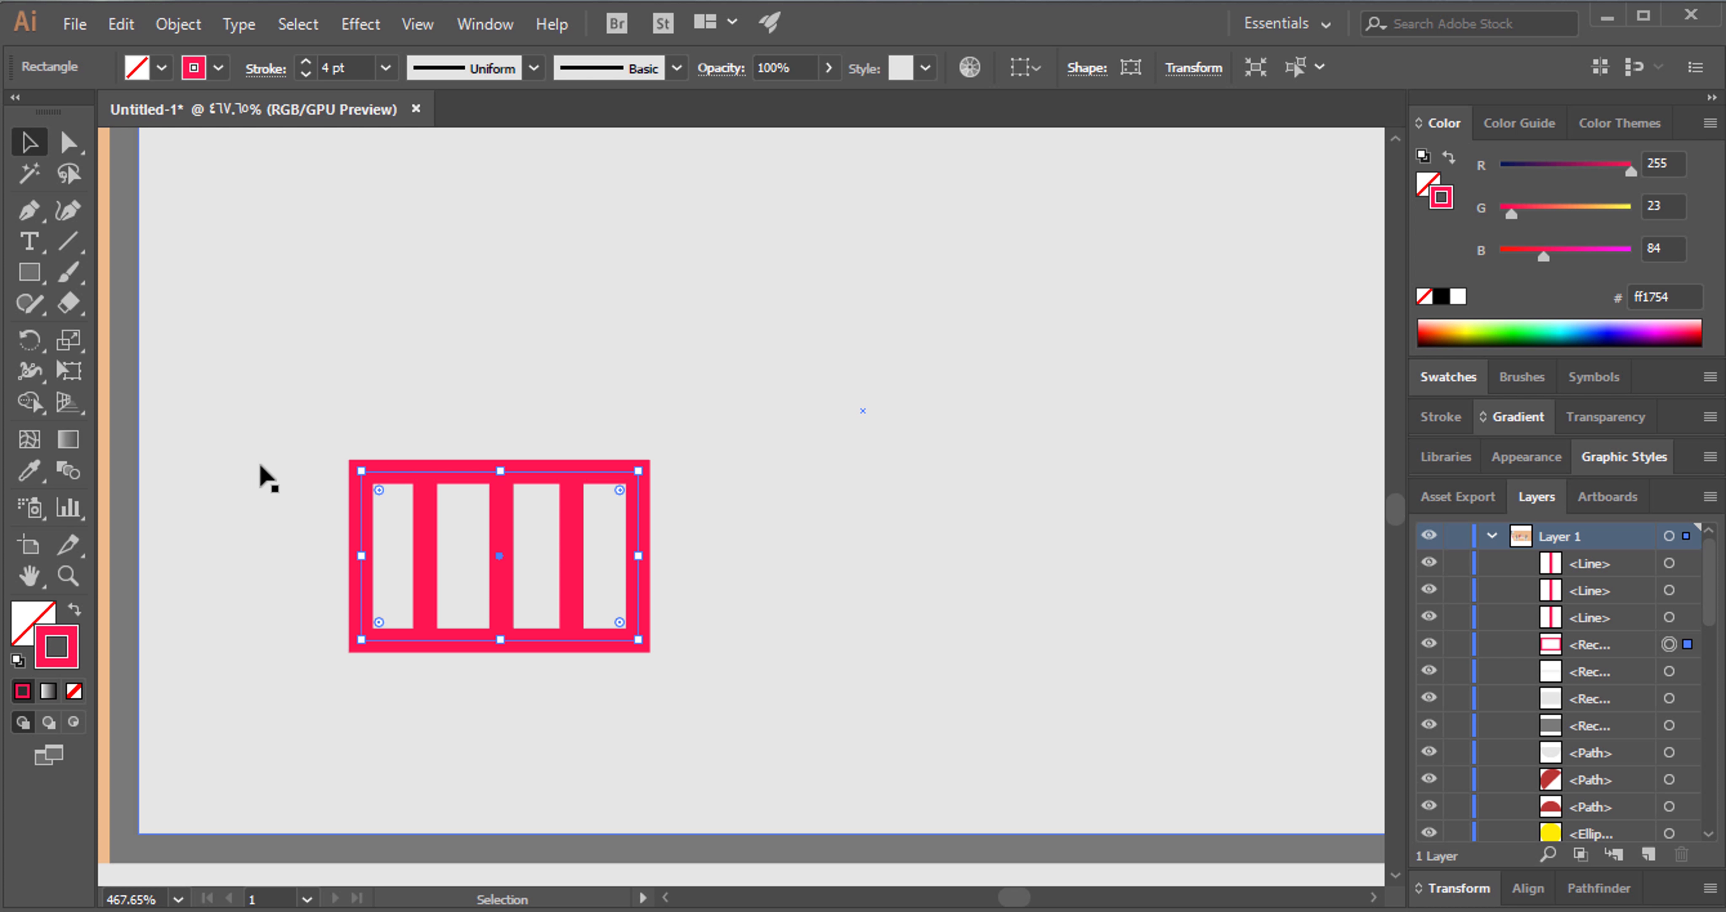
pyautogui.moveTo(418, 552)
pyautogui.mouseDown()
pyautogui.moveTo(319, 675)
pyautogui.moveTo(351, 724)
pyautogui.mouseUp()
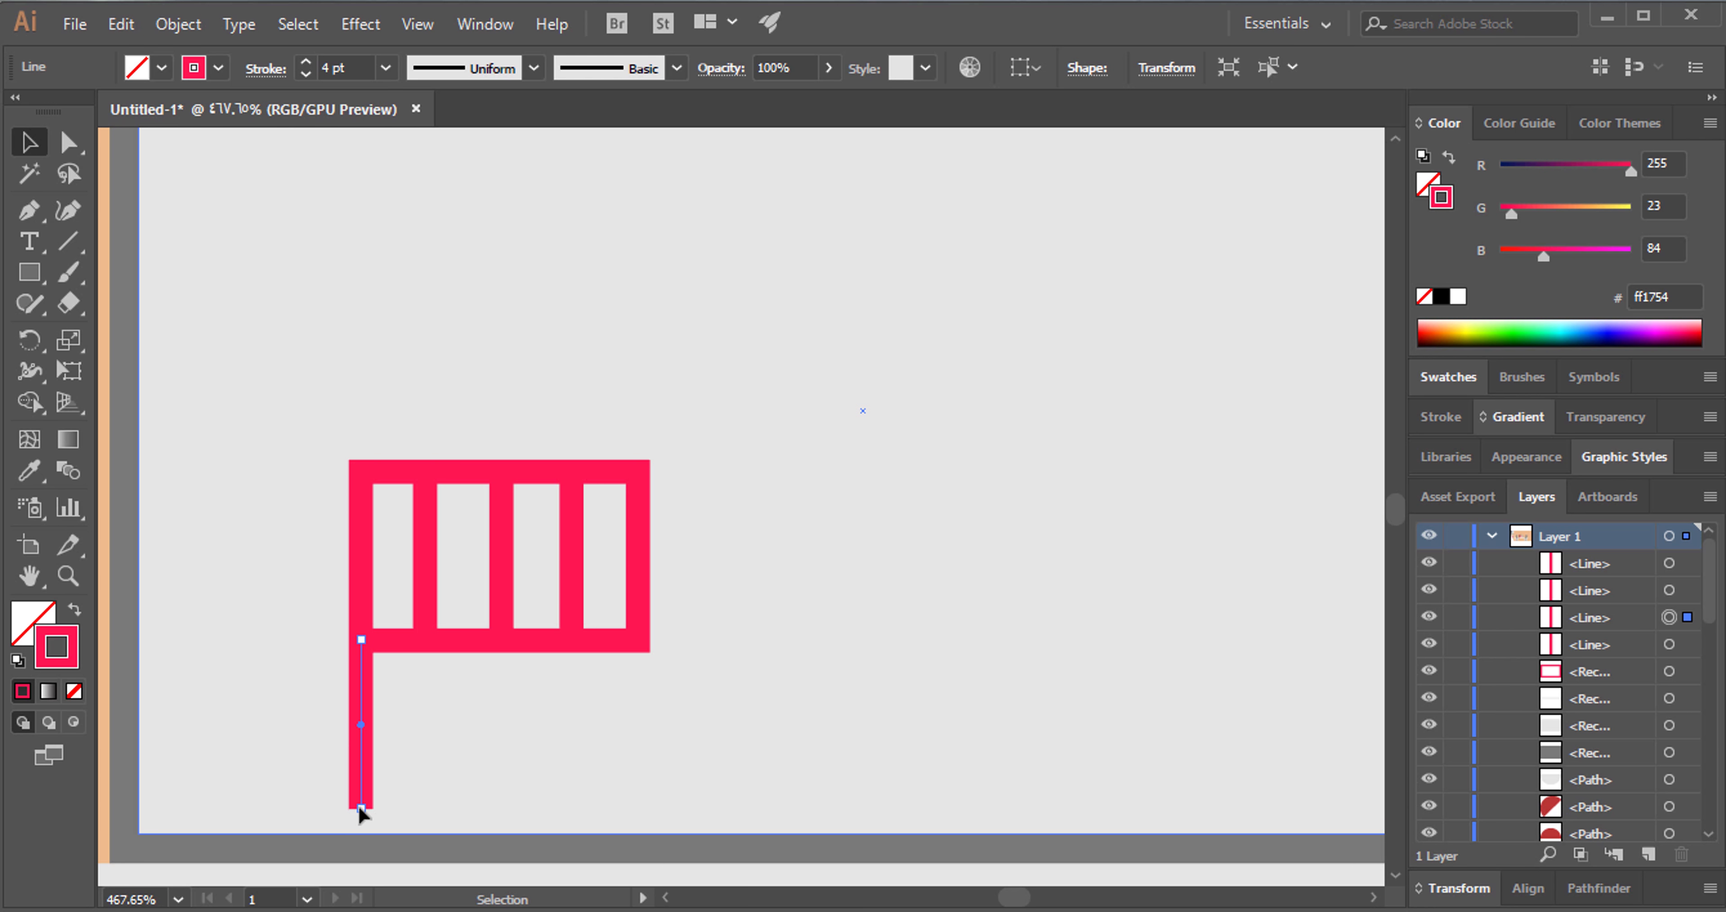
# Shorten the copied line and angle it down-left from the frame's bottom-left corner.
pyautogui.moveTo(360, 808)
pyautogui.mouseDown()
pyautogui.moveTo(359, 741)
pyautogui.moveTo(360, 801)
pyautogui.mouseUp()
pyautogui.moveTo(360, 801)
pyautogui.mouseDown()
pyautogui.moveTo(360, 762)
pyautogui.moveTo(308, 731)
pyautogui.moveTo(358, 687)
pyautogui.moveTo(320, 662)
pyautogui.mouseUp()
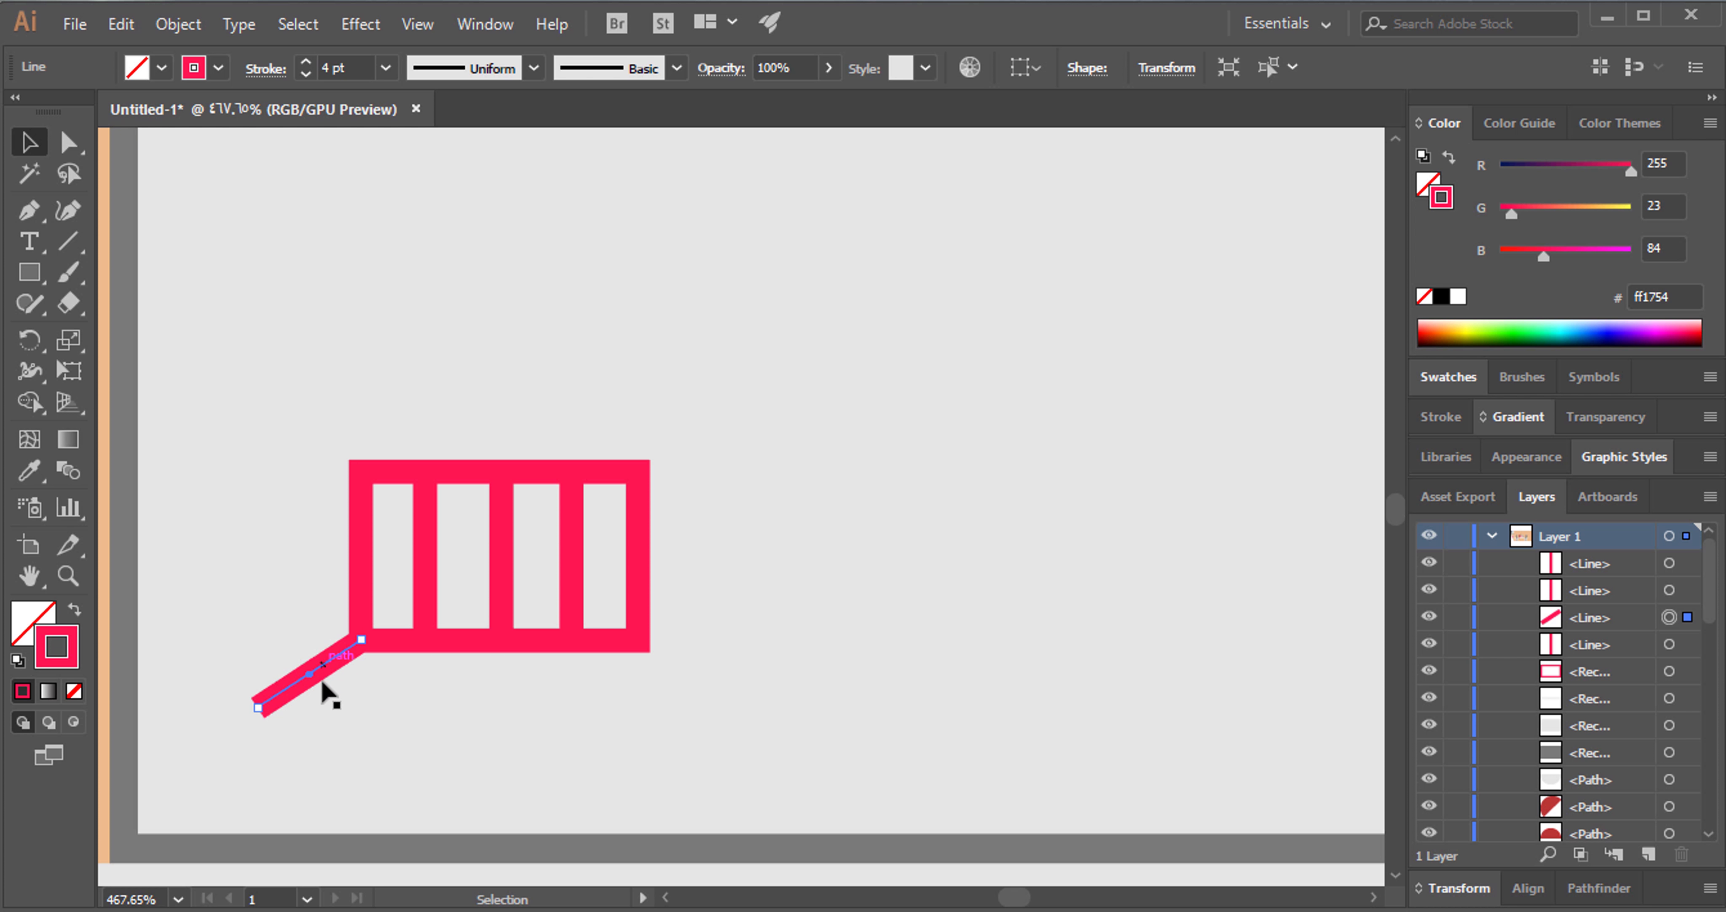
pyautogui.click(37, 268)
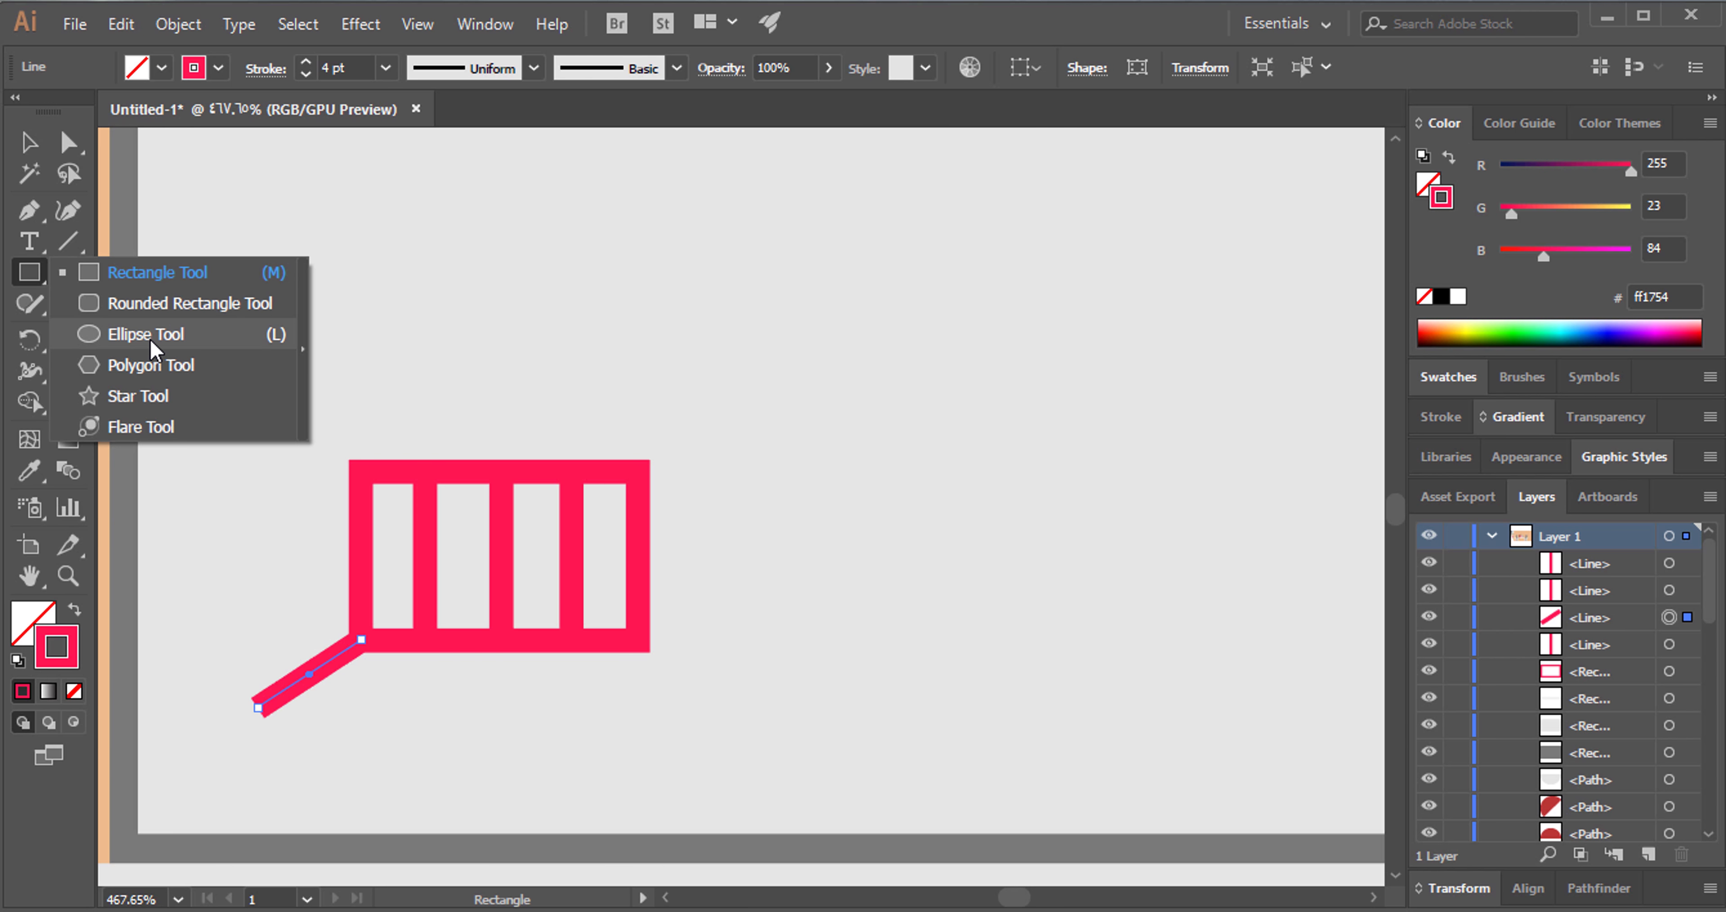
# Draw a 10 pt circle and place it on the strut's lower end as a wheel.
pyautogui.click(149, 338)
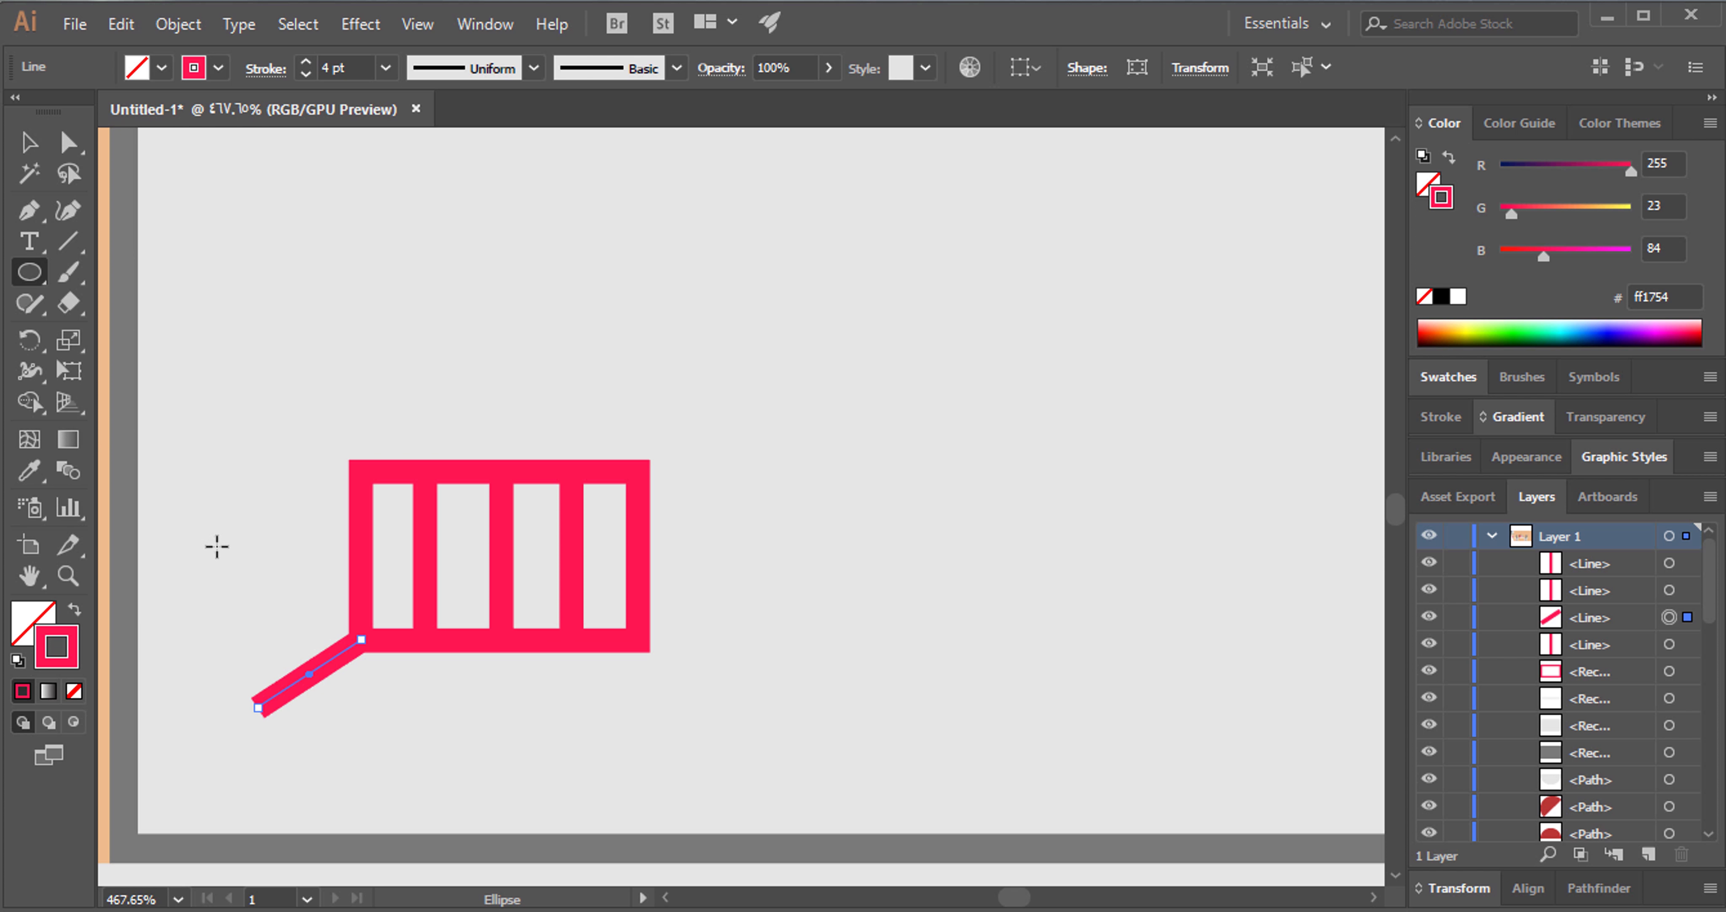
pyautogui.click(261, 740)
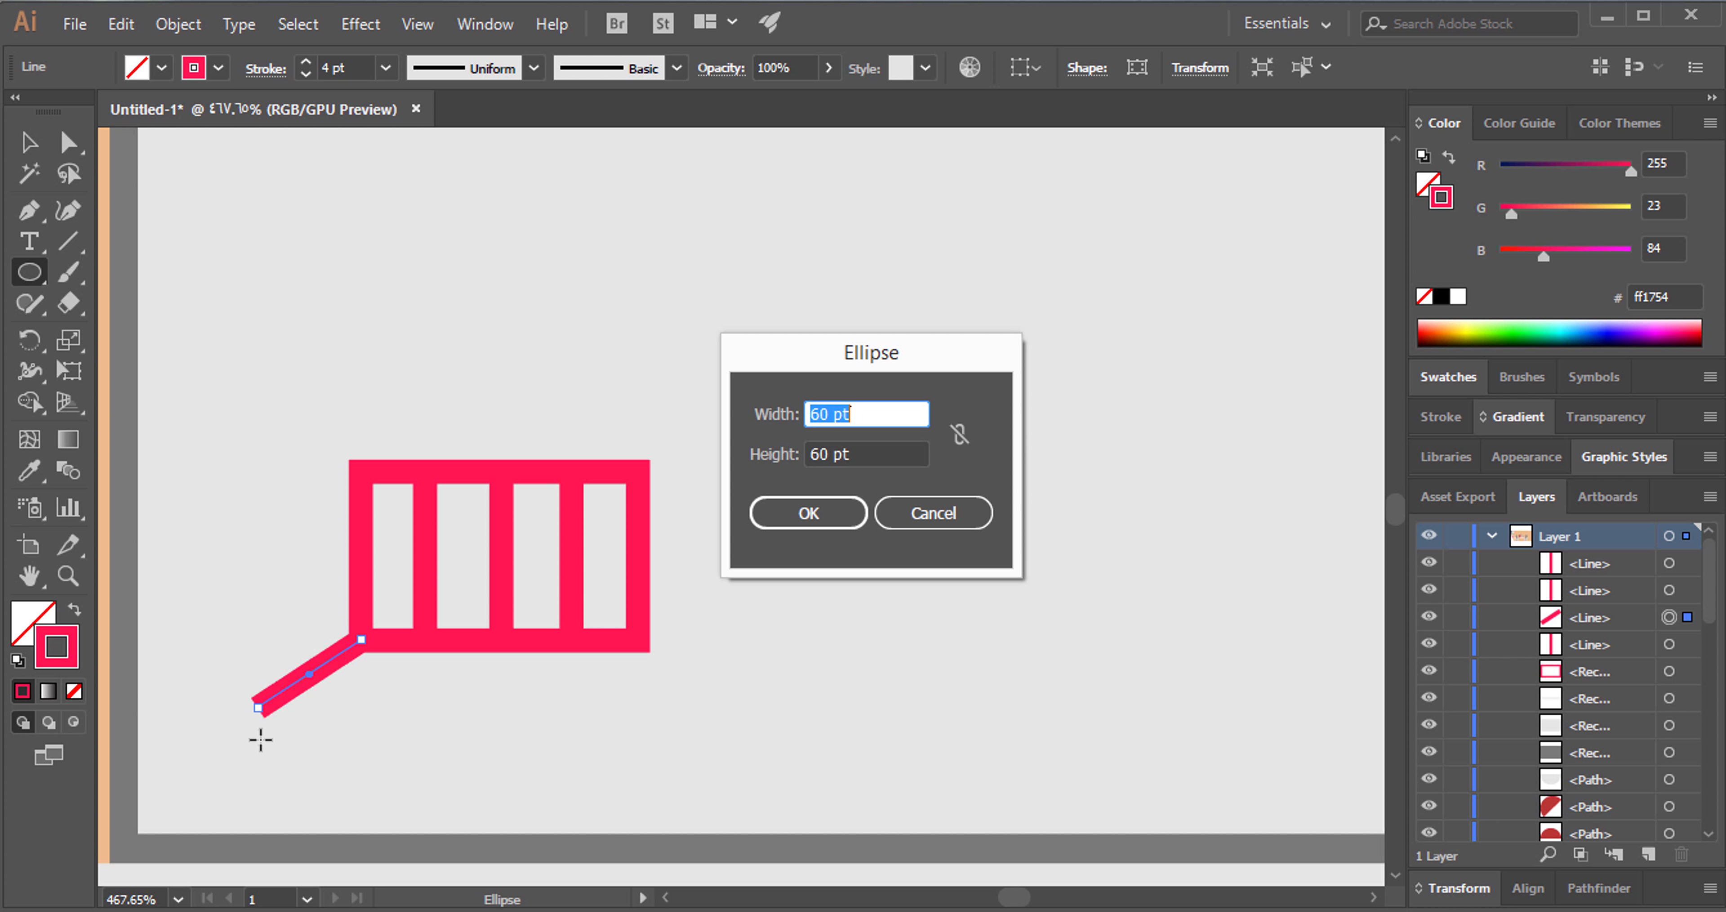
pyautogui.press('Tab')
pyautogui.write('1')
pyautogui.press('Return')
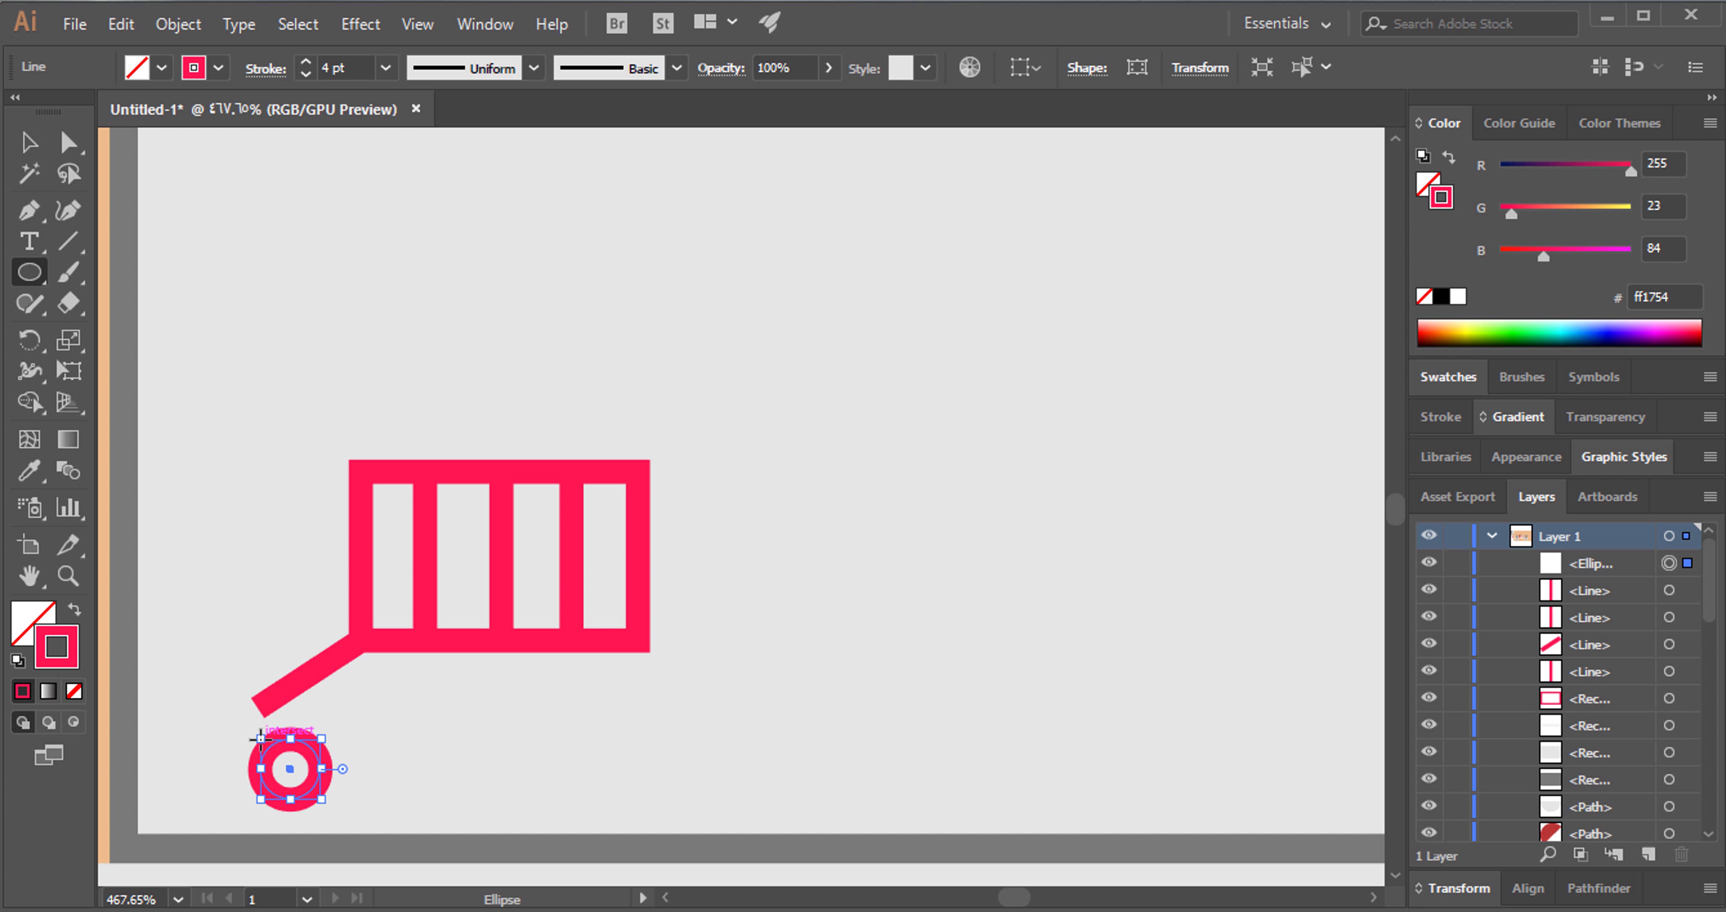
pyautogui.click(30, 142)
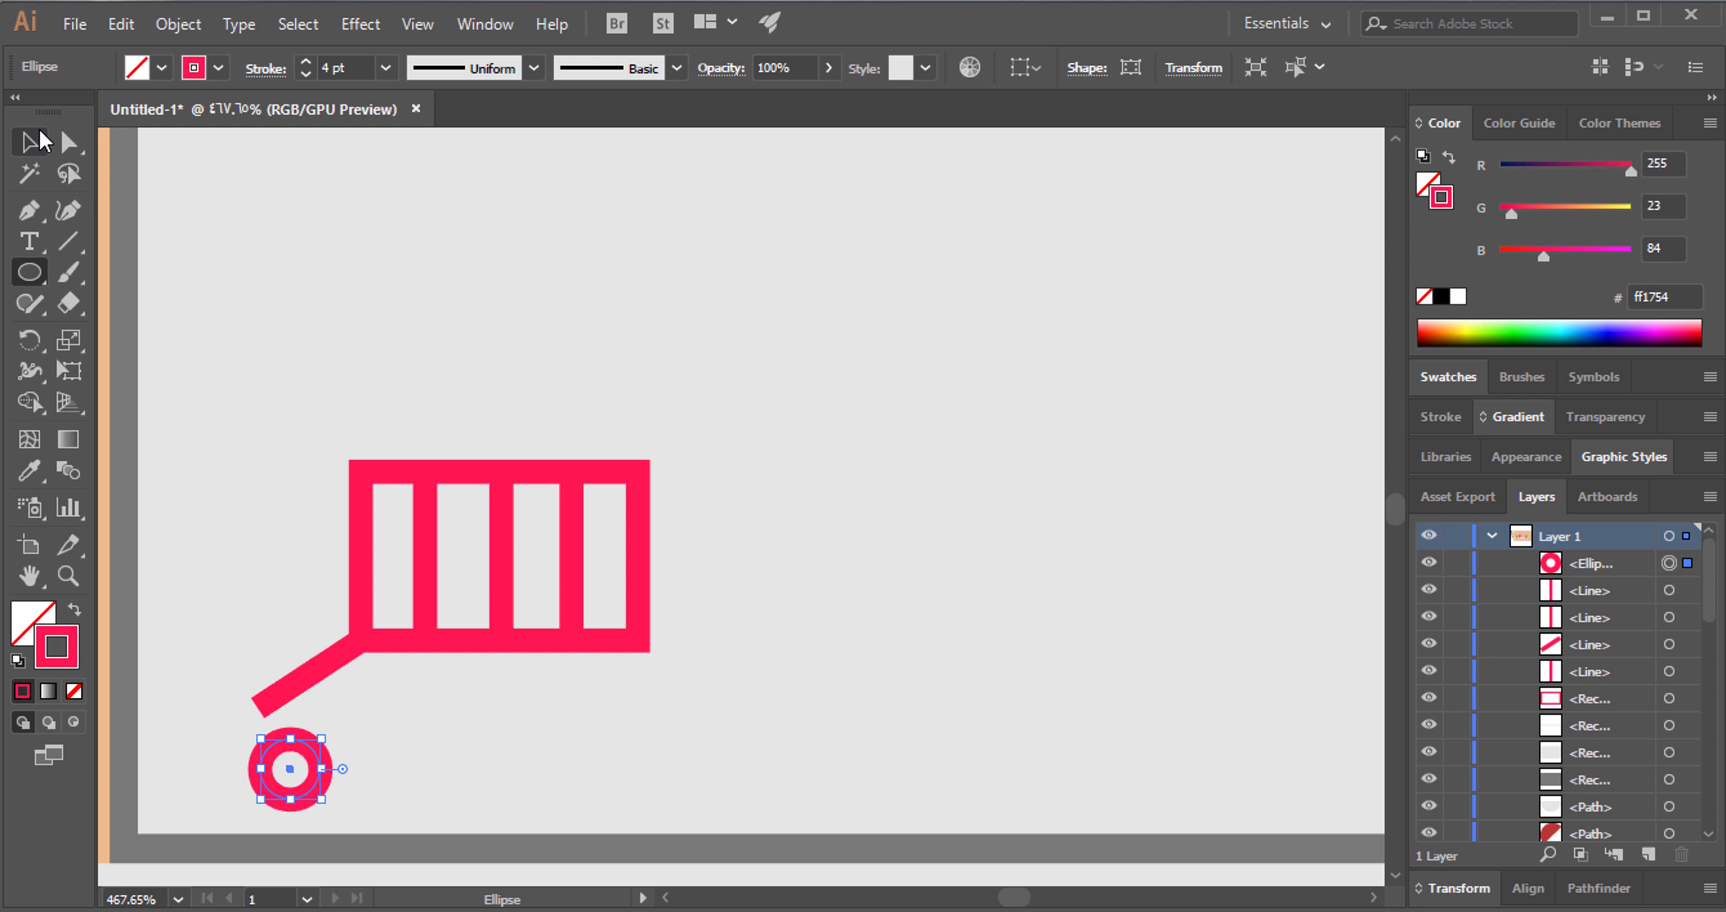
pyautogui.moveTo(291, 771)
pyautogui.mouseDown()
pyautogui.moveTo(263, 712)
pyautogui.moveTo(263, 746)
pyautogui.mouseUp()
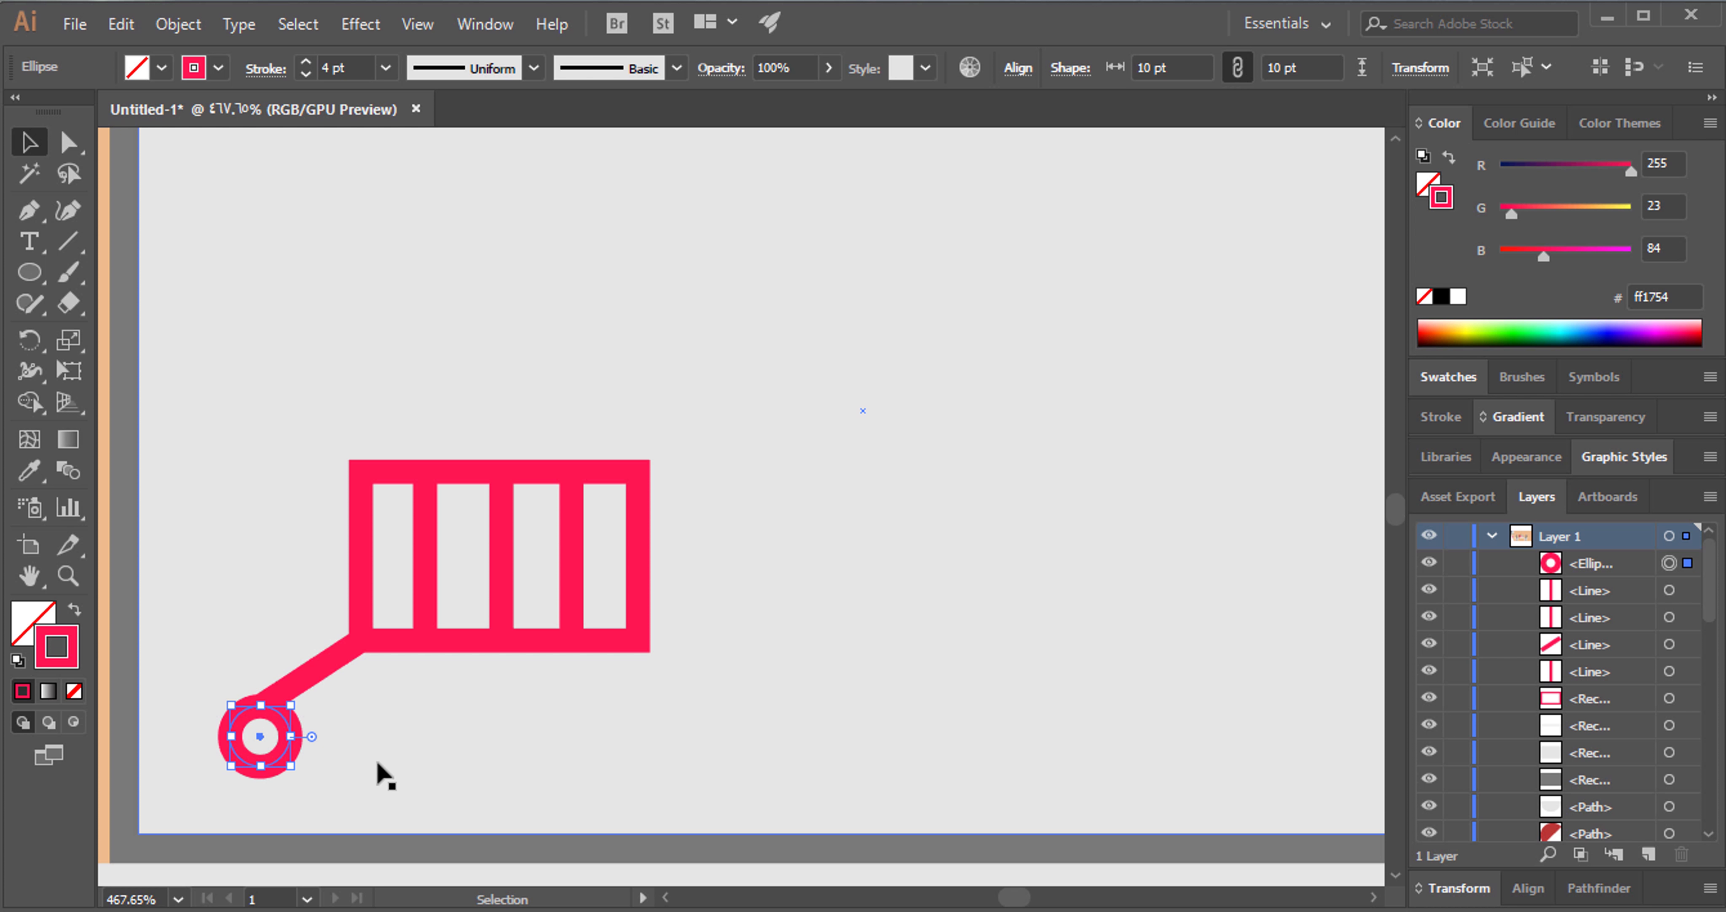
pyautogui.click(385, 775)
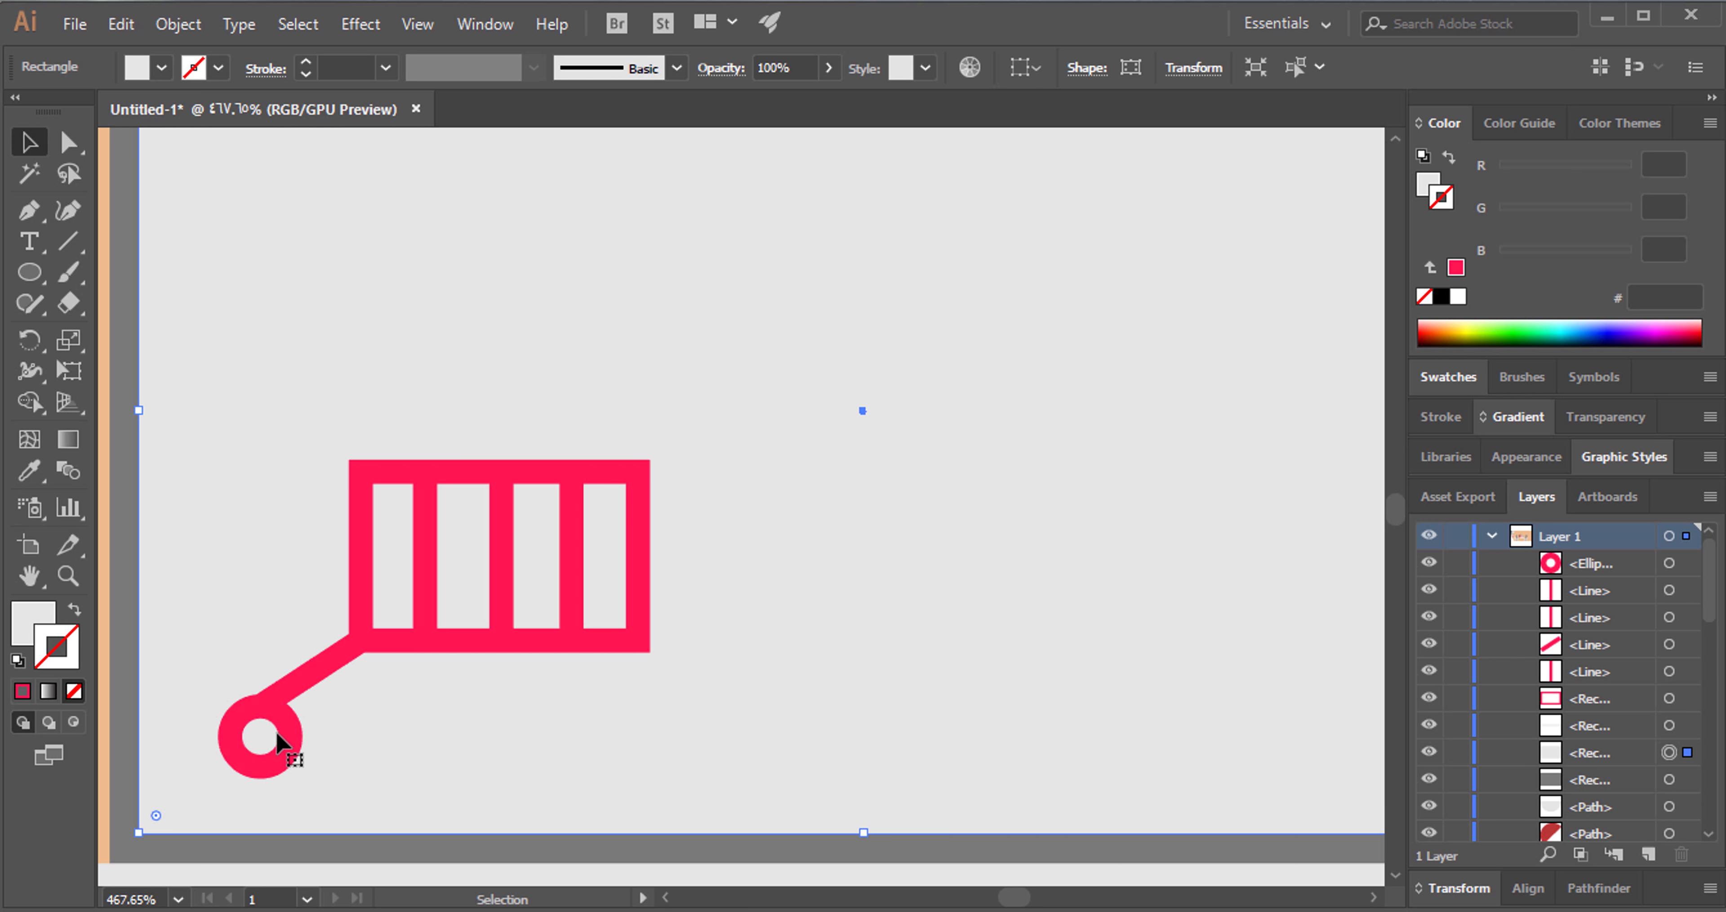
# Add a horizontal pink bar from the wheel and duplicate the wheel at its right end.
pyautogui.moveTo(333, 677)
pyautogui.mouseDown()
pyautogui.moveTo(359, 737)
pyautogui.moveTo(448, 727)
pyautogui.moveTo(415, 720)
pyautogui.mouseUp()
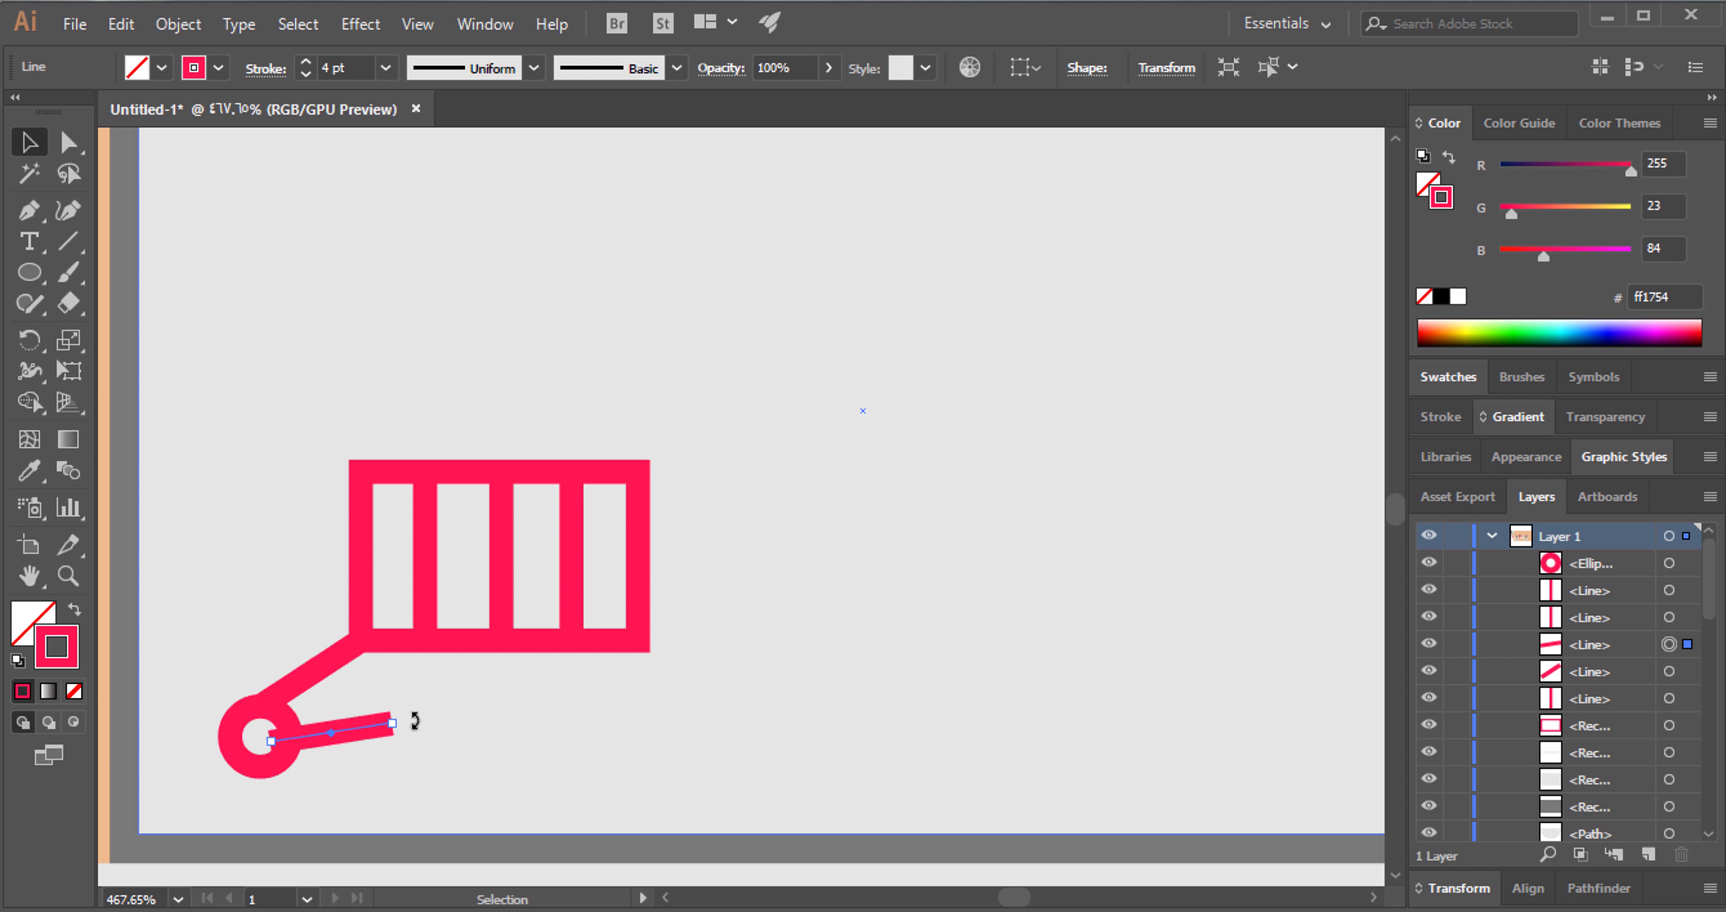
pyautogui.press('Delete')
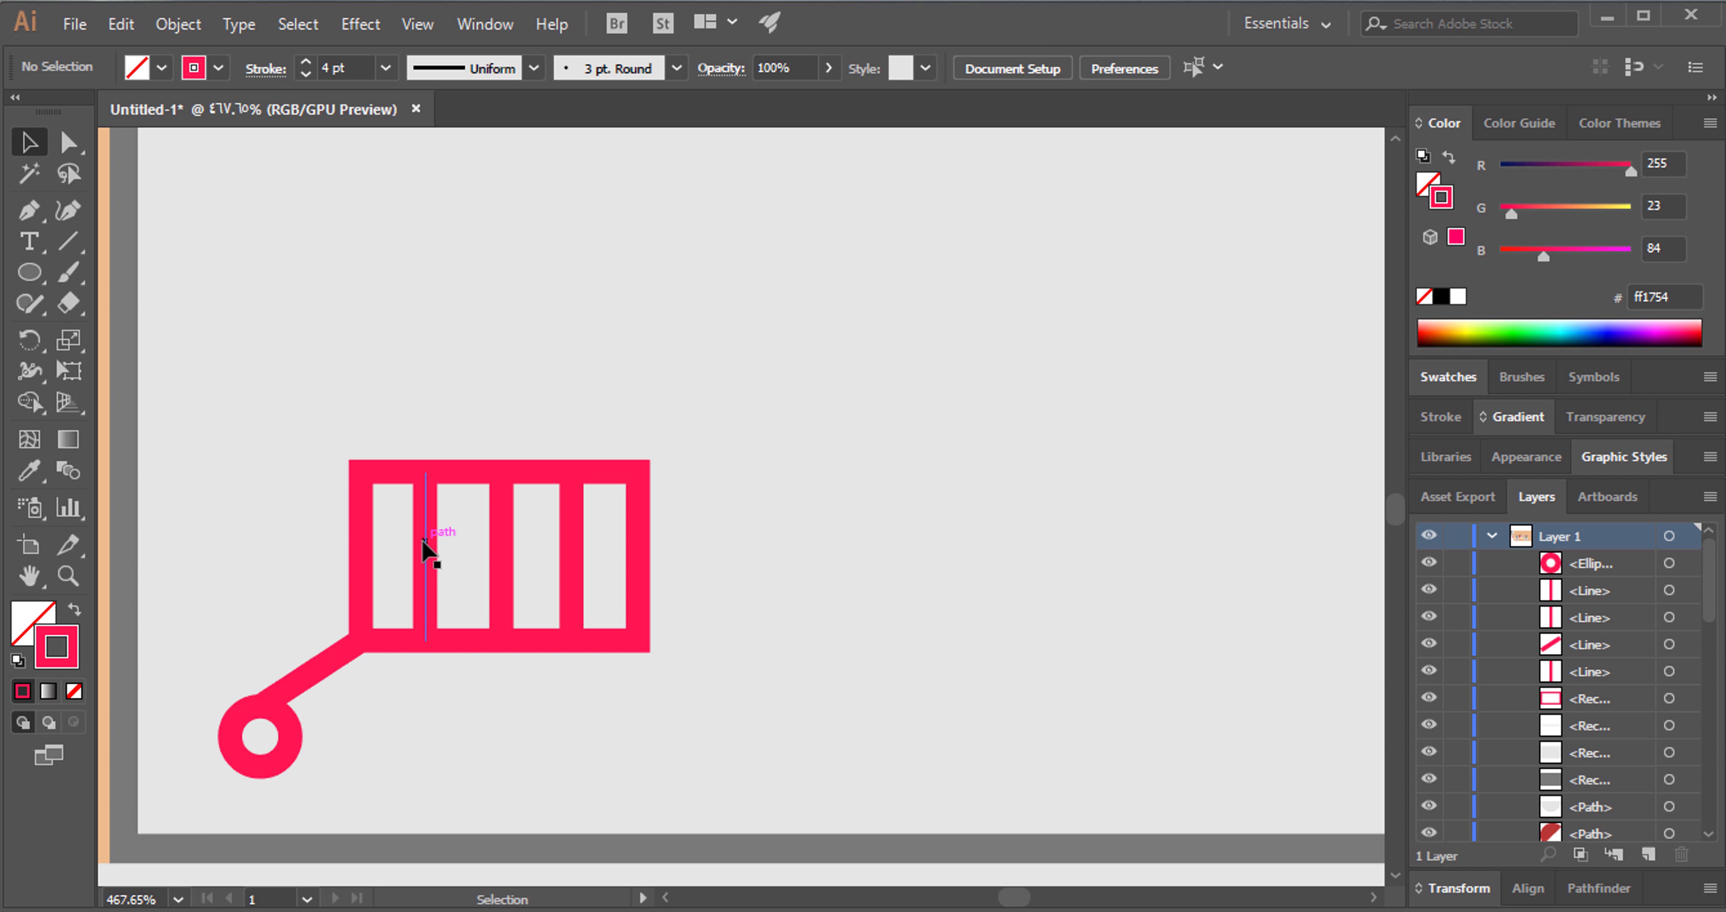
pyautogui.moveTo(424, 552); pyautogui.dragTo(424, 737)
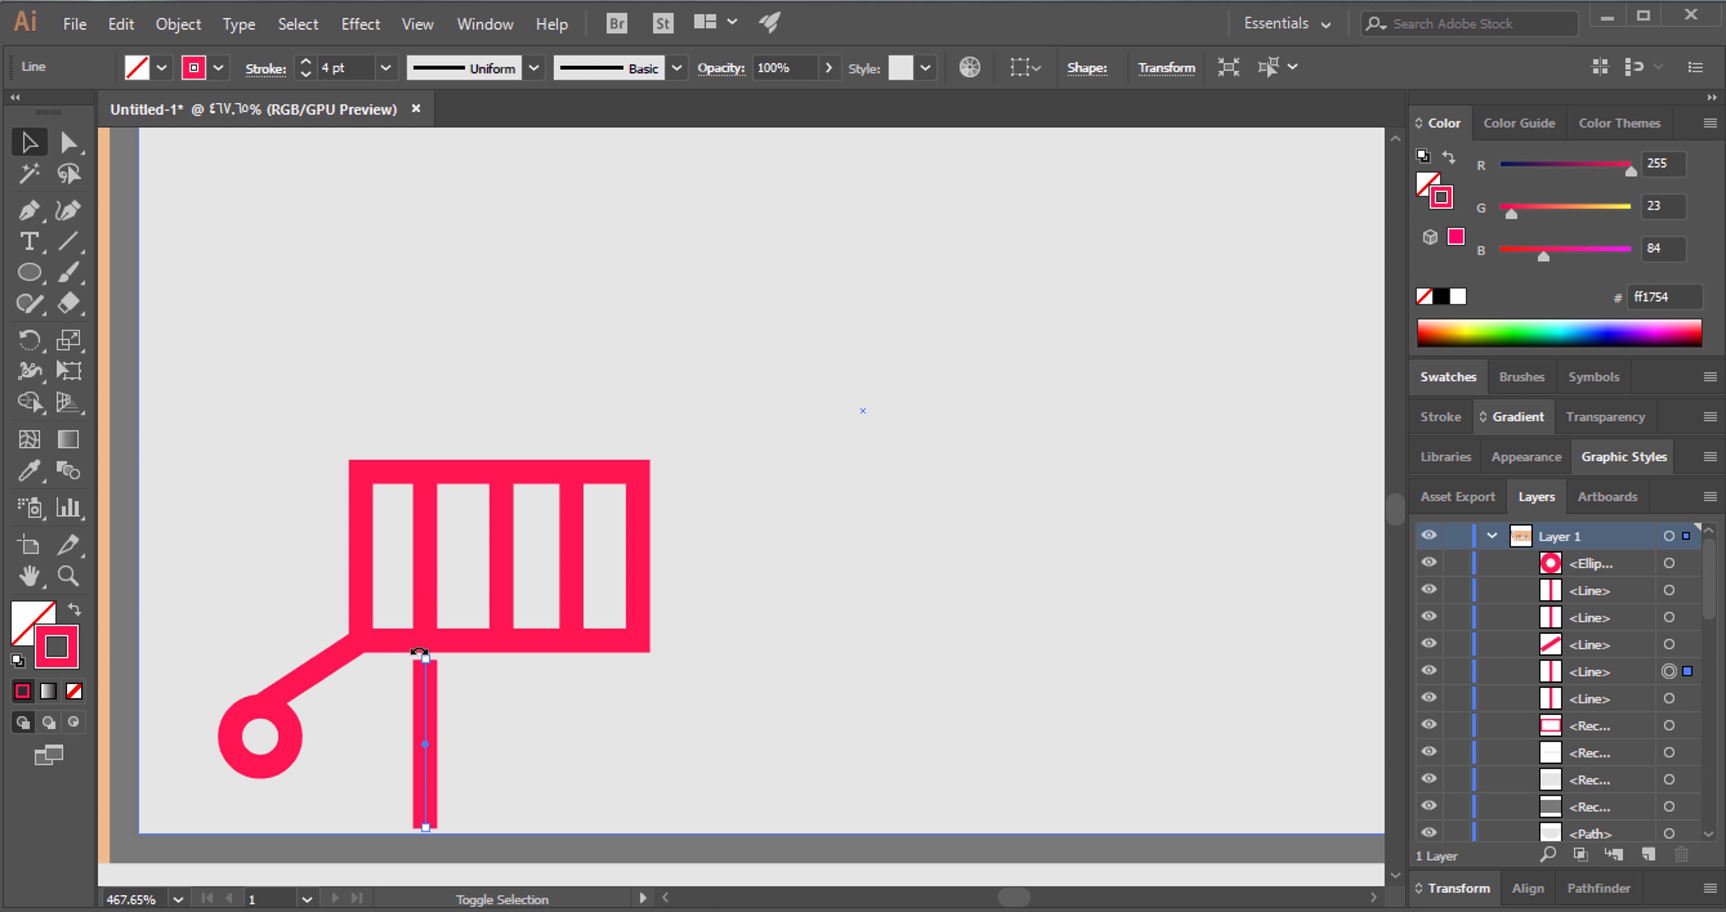
pyautogui.moveTo(417, 650); pyautogui.dragTo(539, 763)
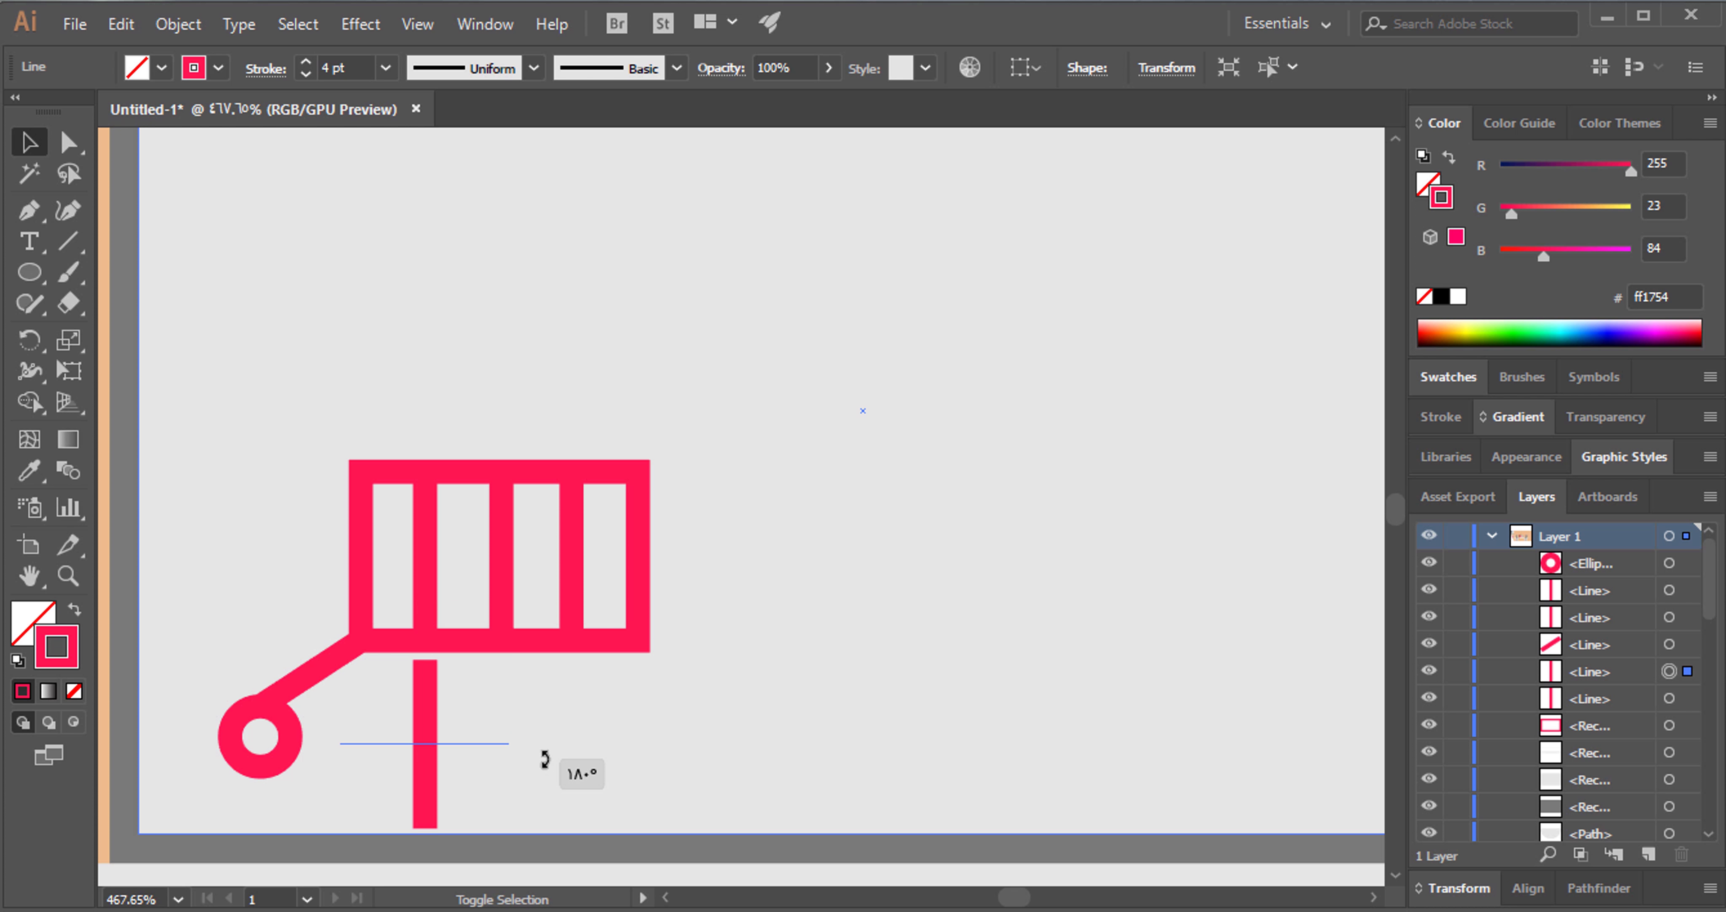
pyautogui.moveTo(423, 737); pyautogui.dragTo(405, 740)
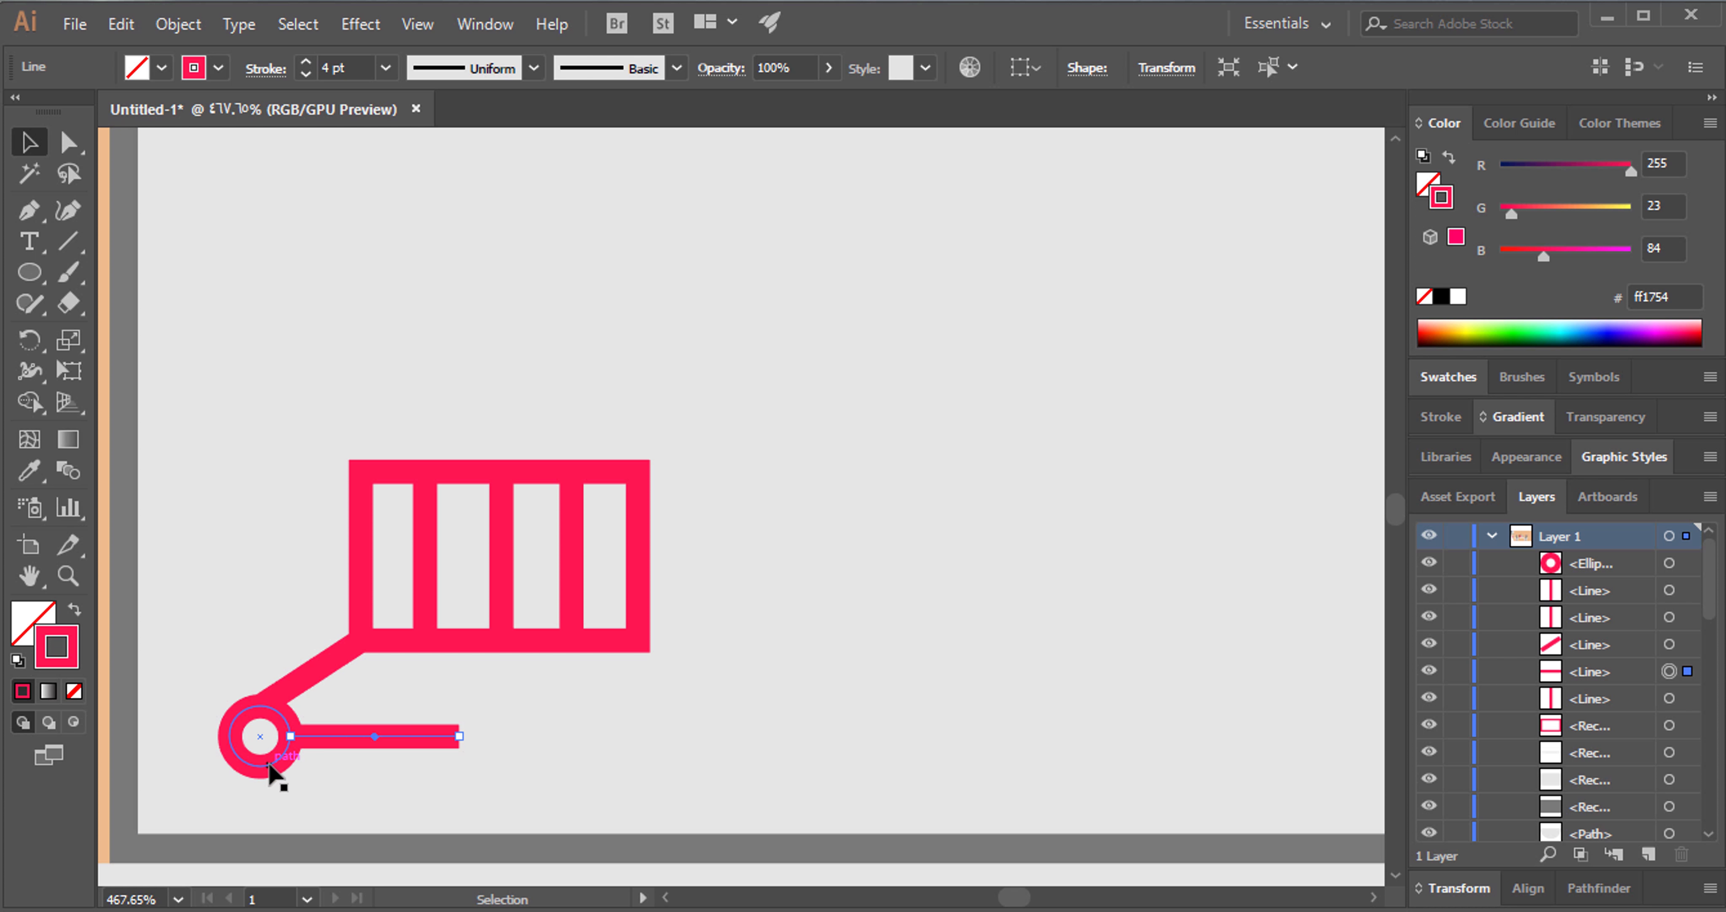
pyautogui.moveTo(270, 765); pyautogui.dragTo(496, 764)
# Copy the bottom bar up along the basket's top-left edge as a handle.
pyautogui.click(427, 791)
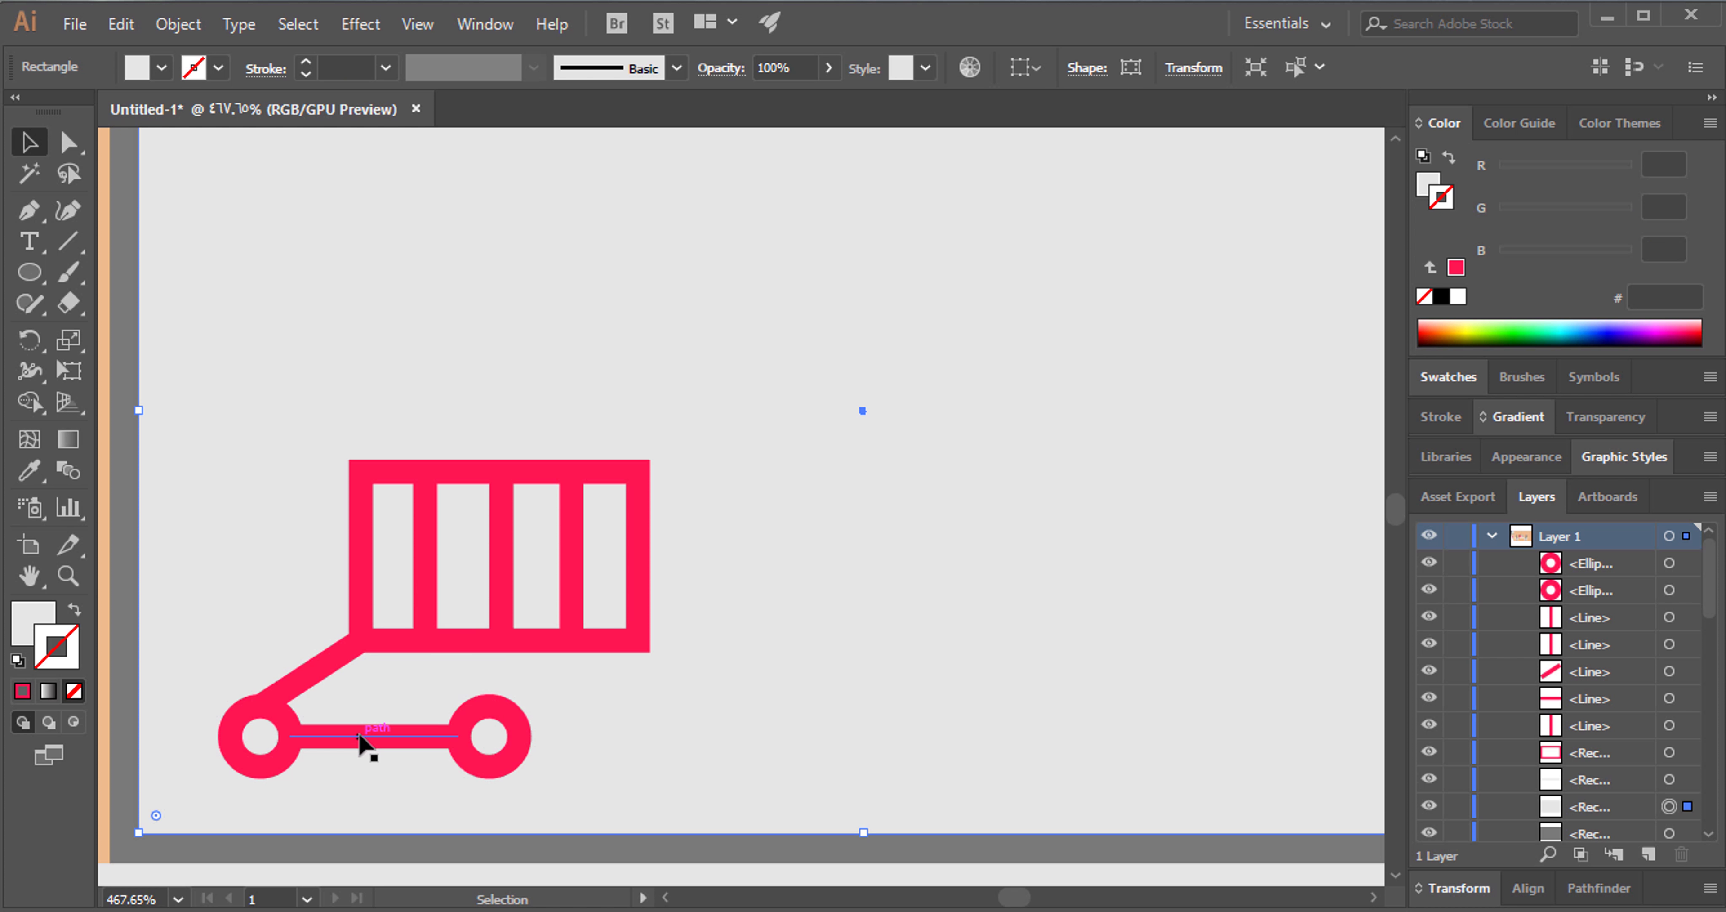
pyautogui.moveTo(357, 738); pyautogui.dragTo(290, 476)
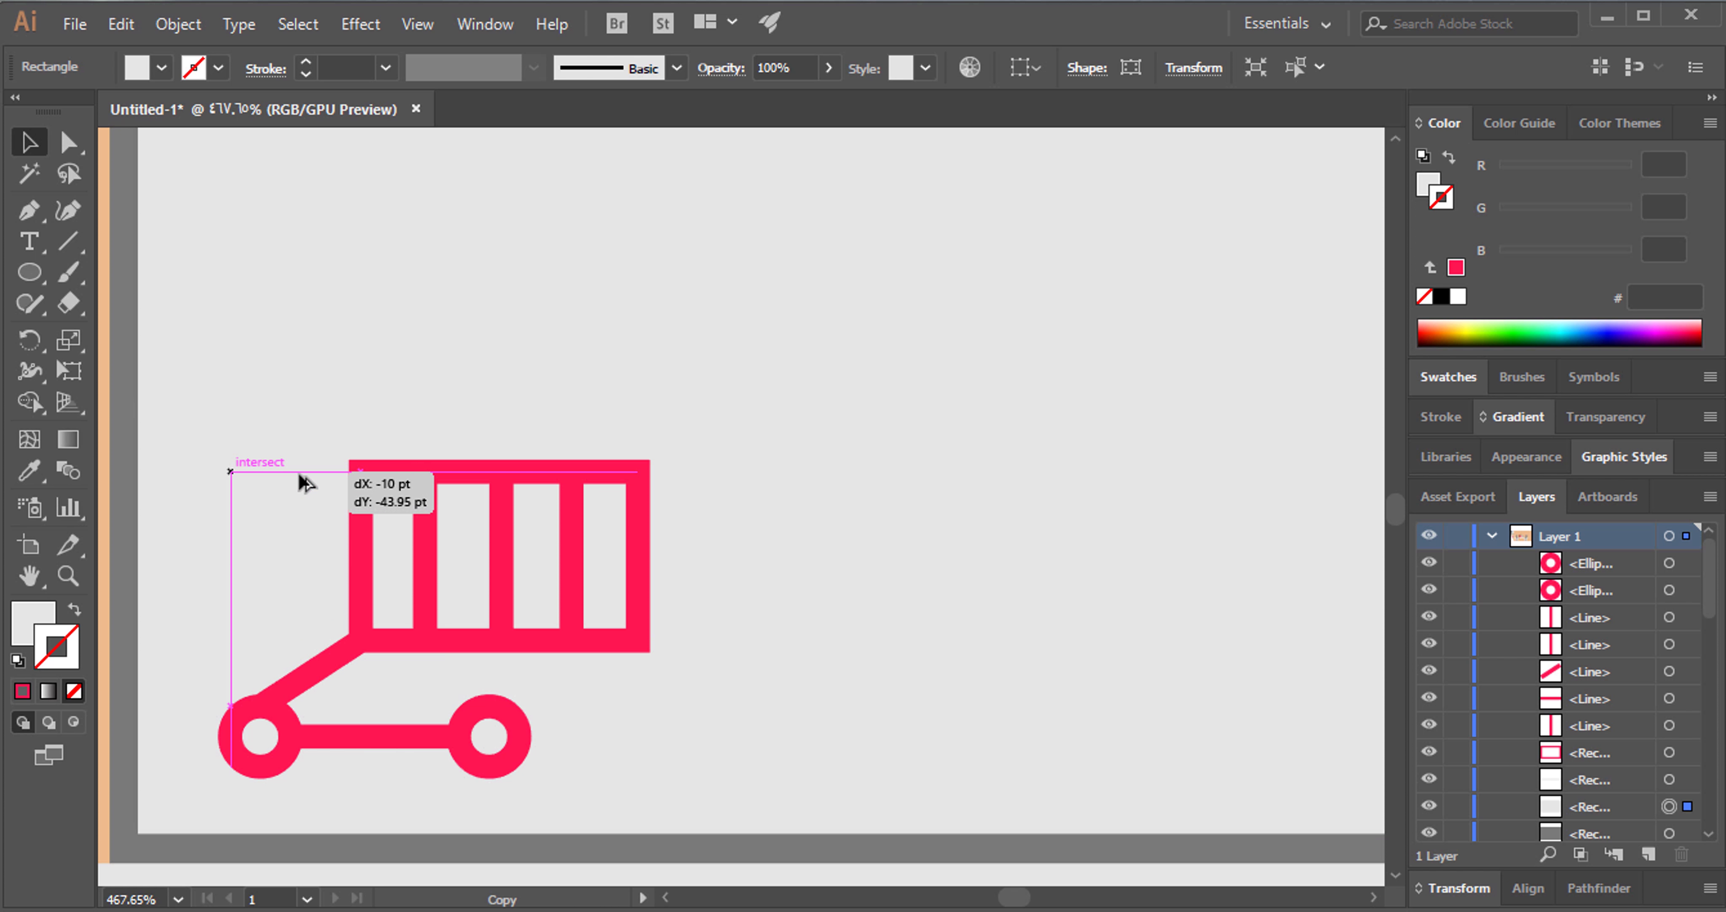
pyautogui.moveTo(290, 476); pyautogui.dragTo(299, 472)
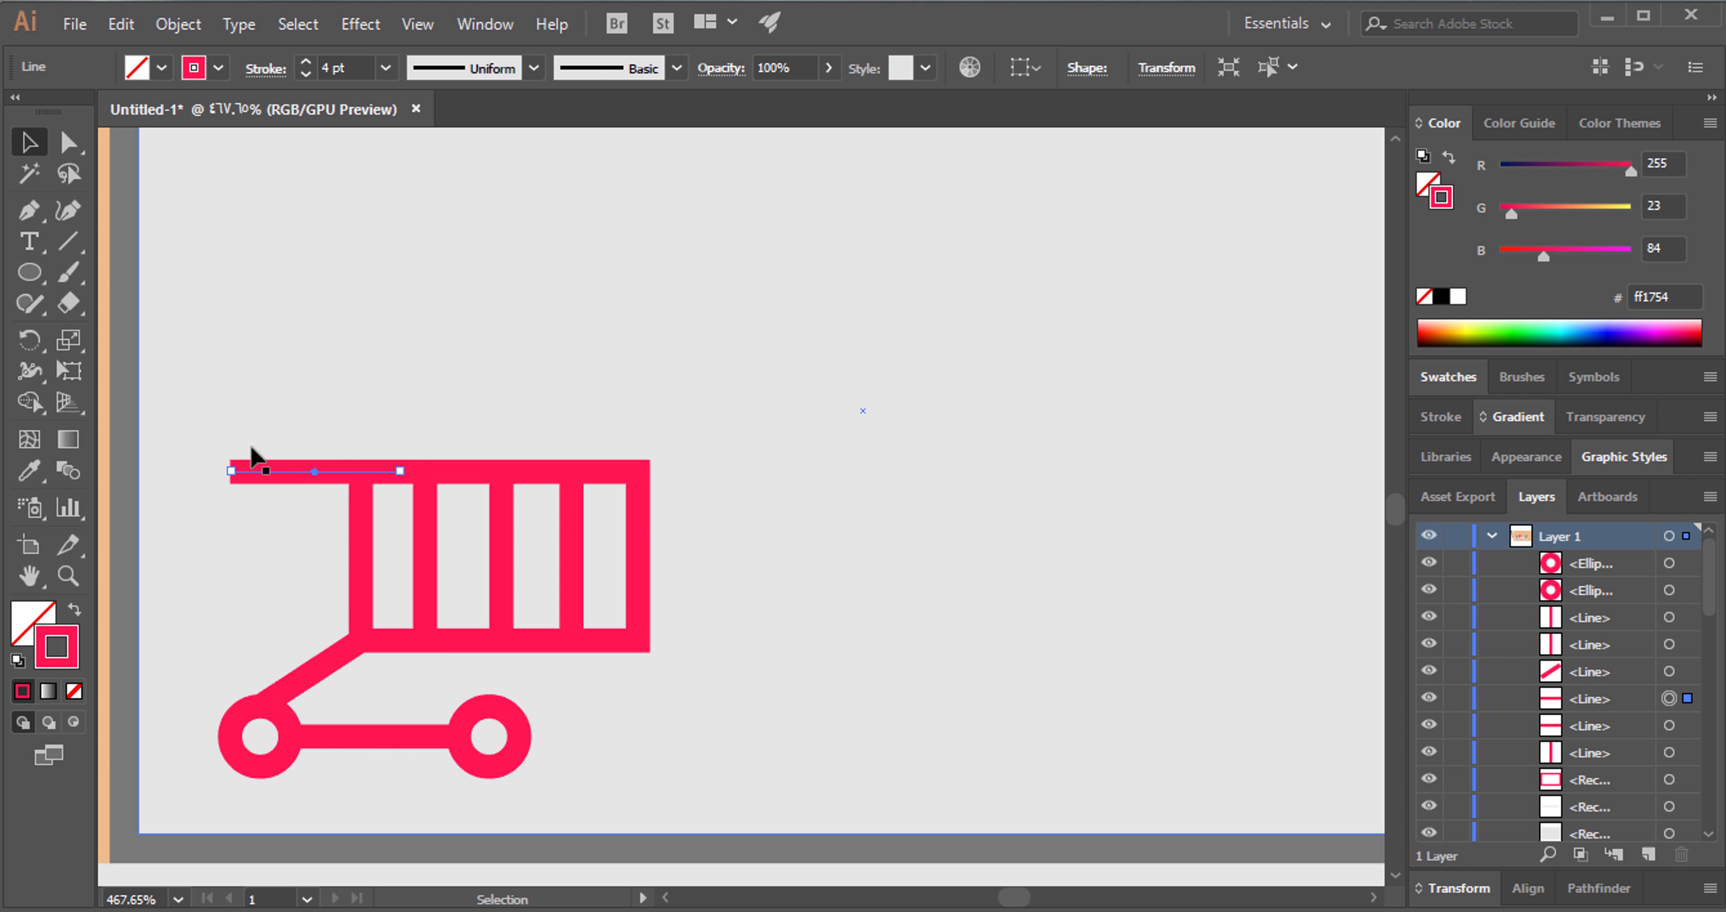
pyautogui.click(265, 69)
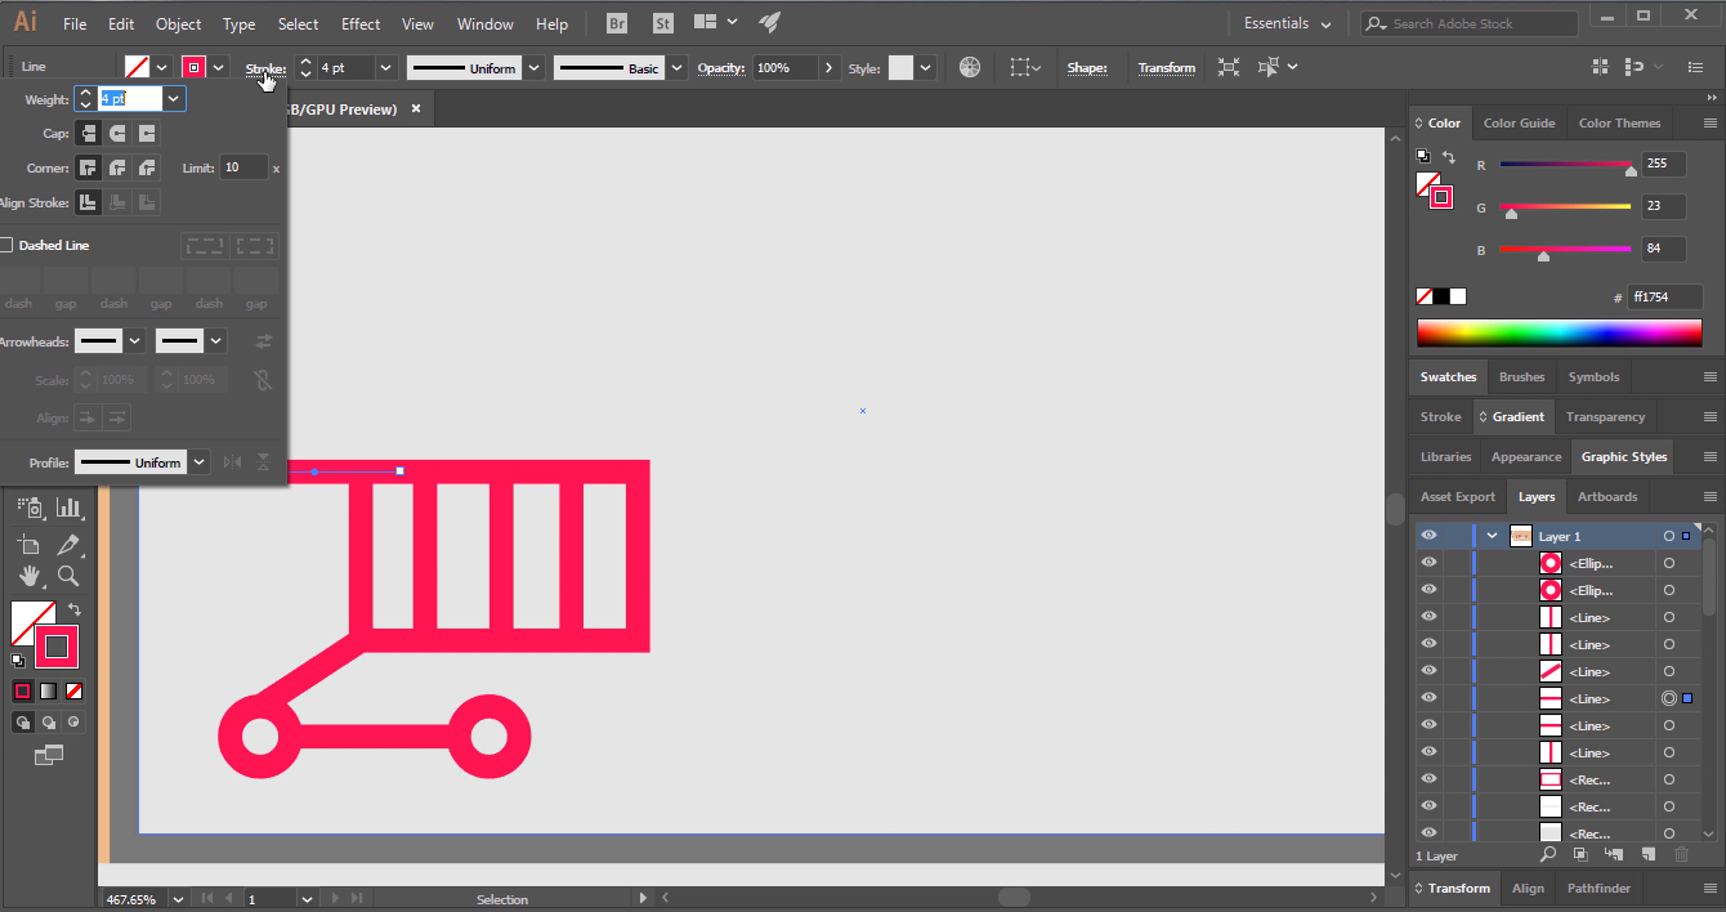
pyautogui.click(429, 379)
pyautogui.click(354, 548)
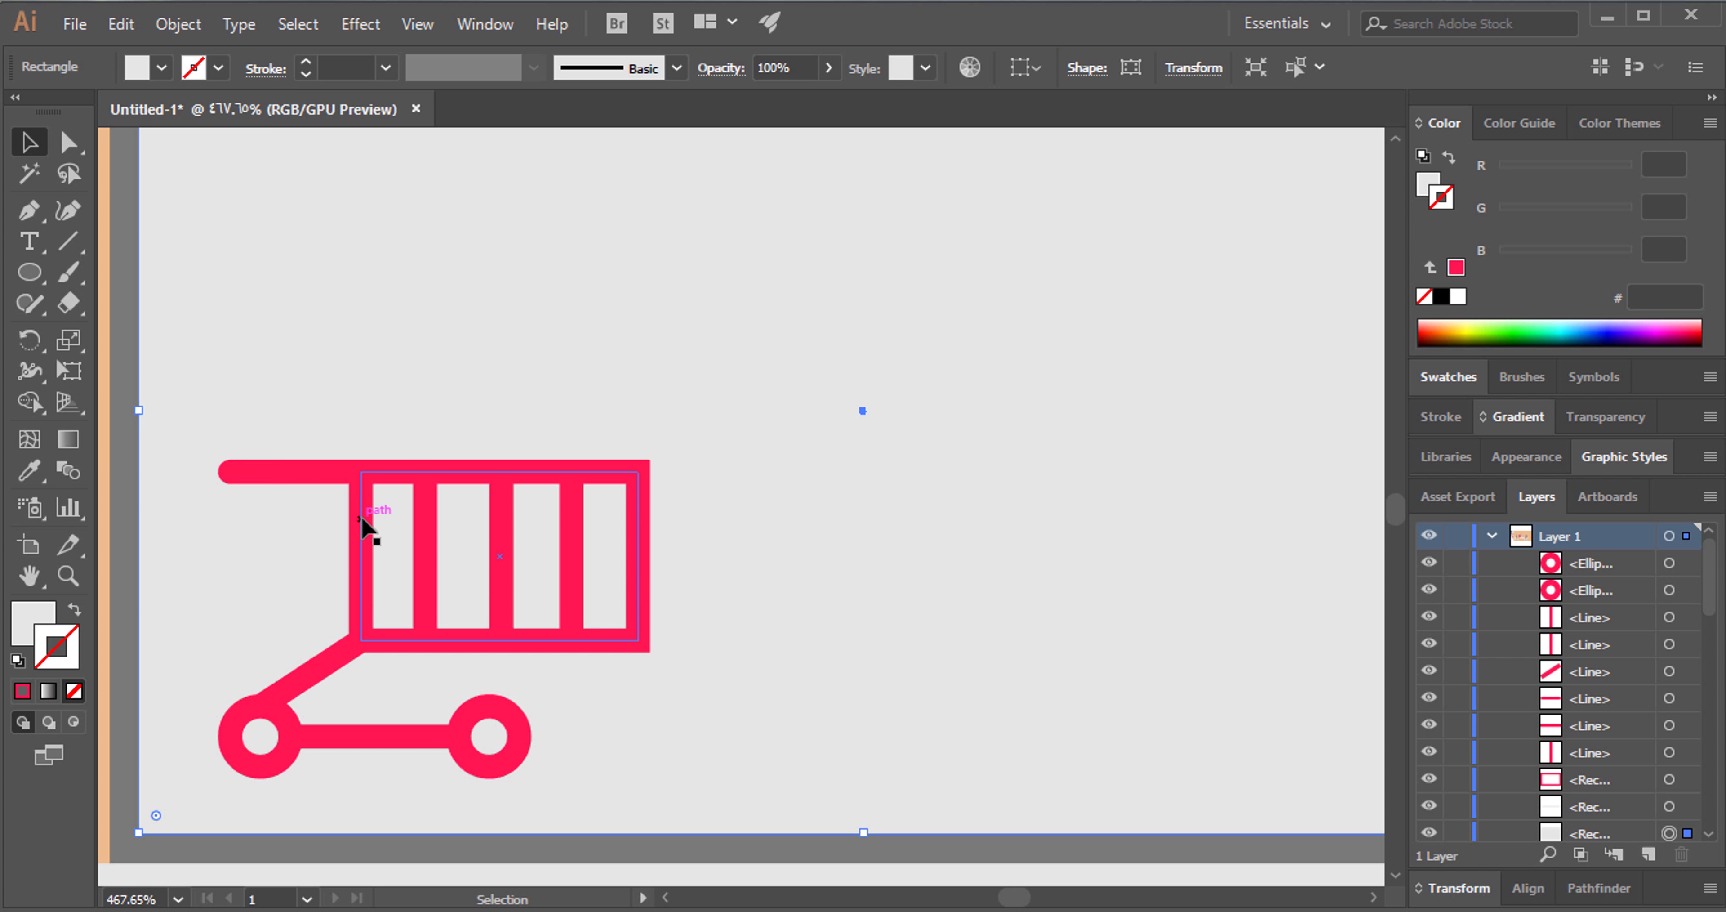
# Shift the top handle line slightly right, closer to the basket.
pyautogui.click(345, 471)
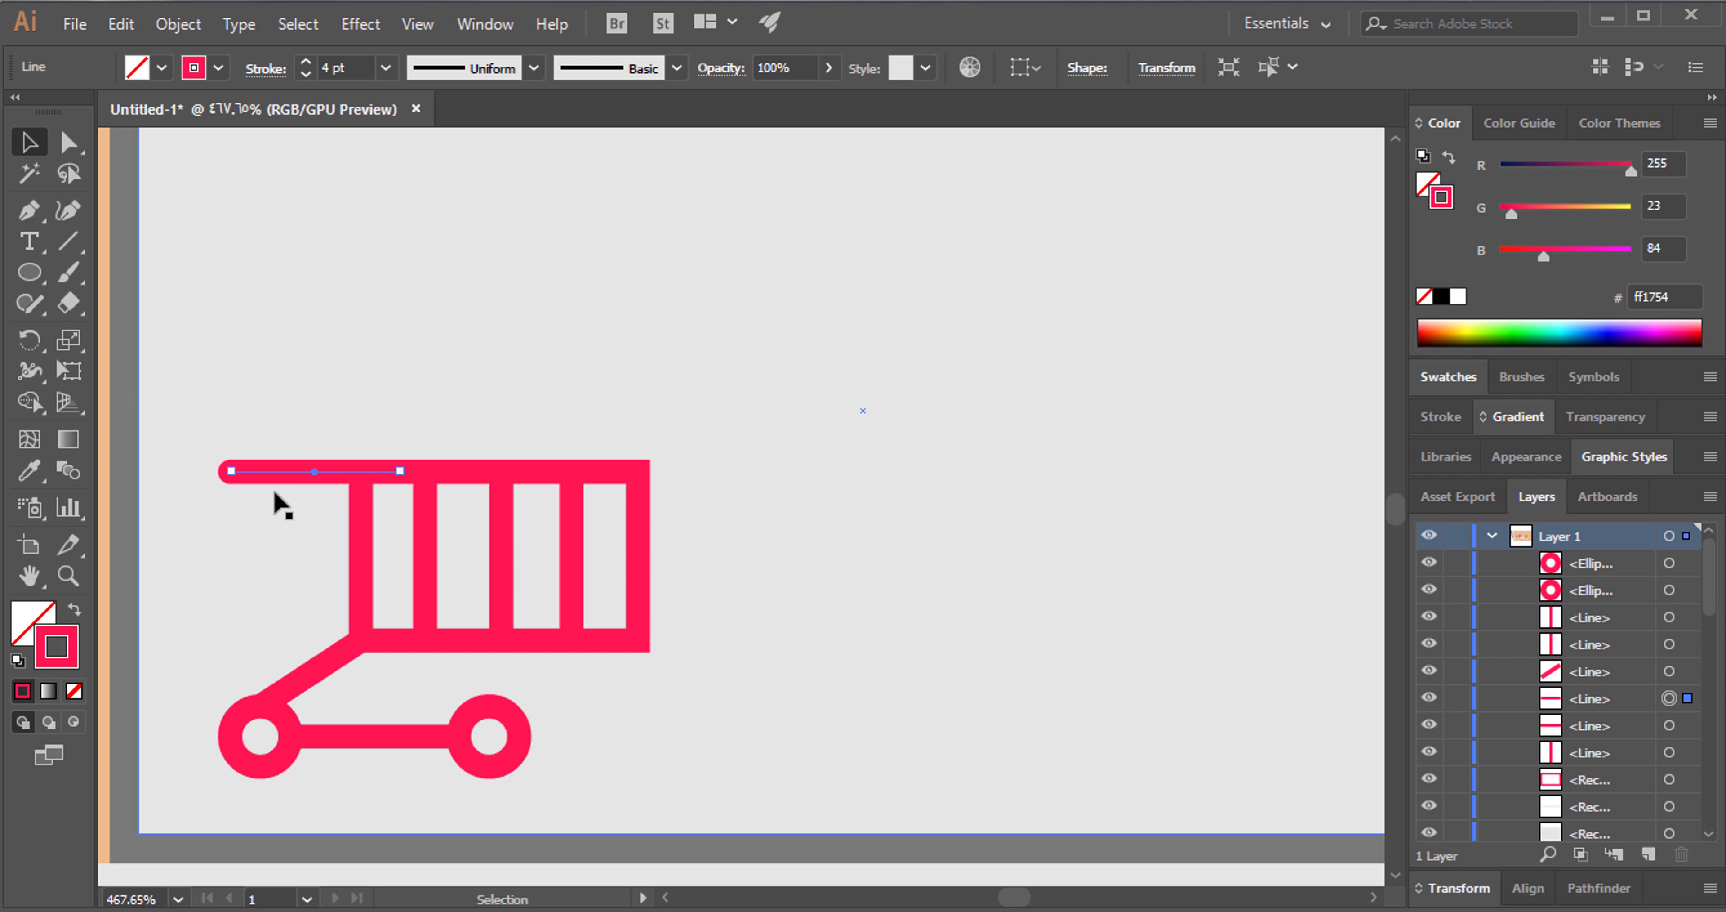
pyautogui.moveTo(241, 470); pyautogui.dragTo(257, 470)
pyautogui.press('Right')
pyautogui.press('Right')
pyautogui.press('Right')
pyautogui.press('Right')
pyautogui.click(546, 468)
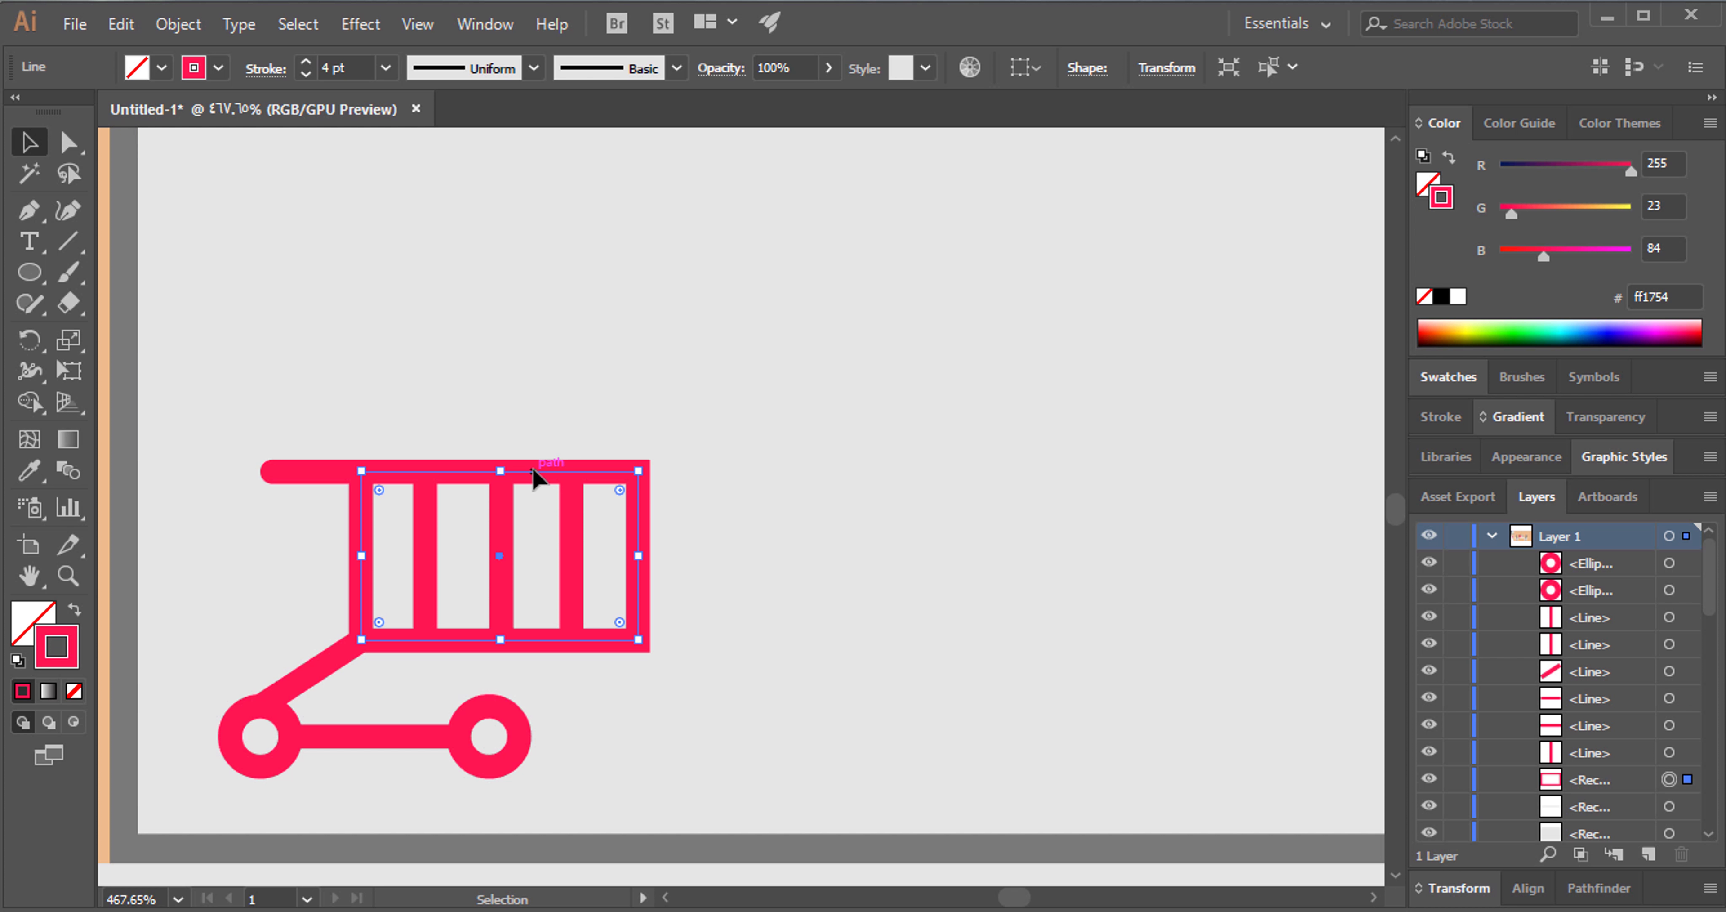
pyautogui.click(541, 729)
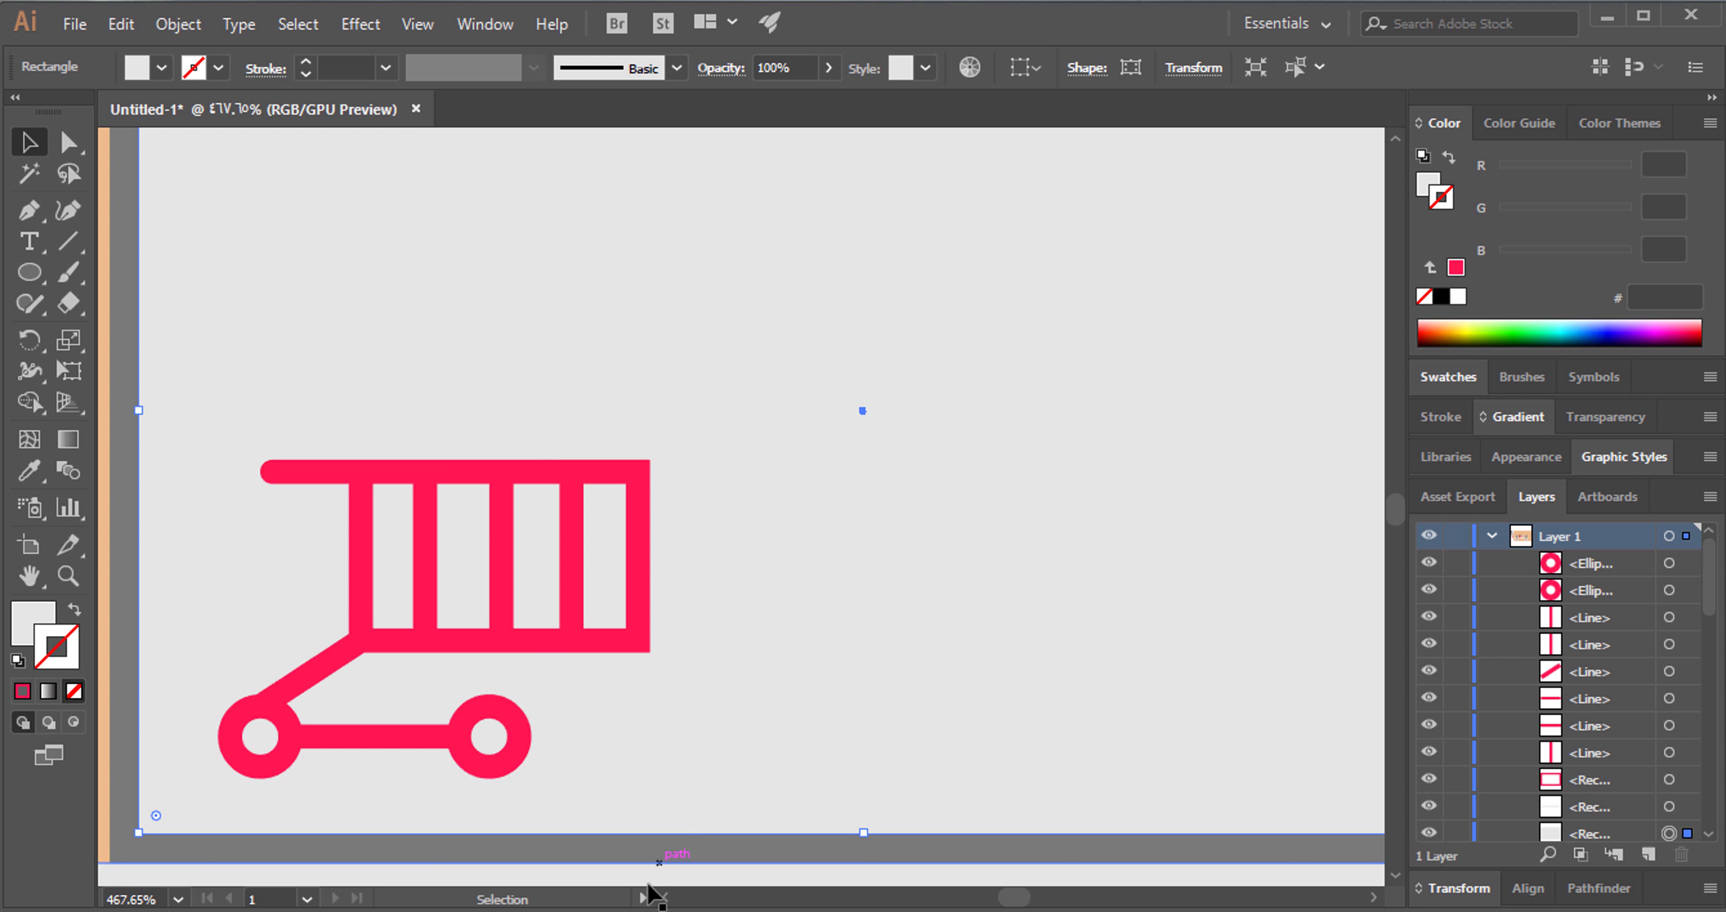
pyautogui.click(67, 575)
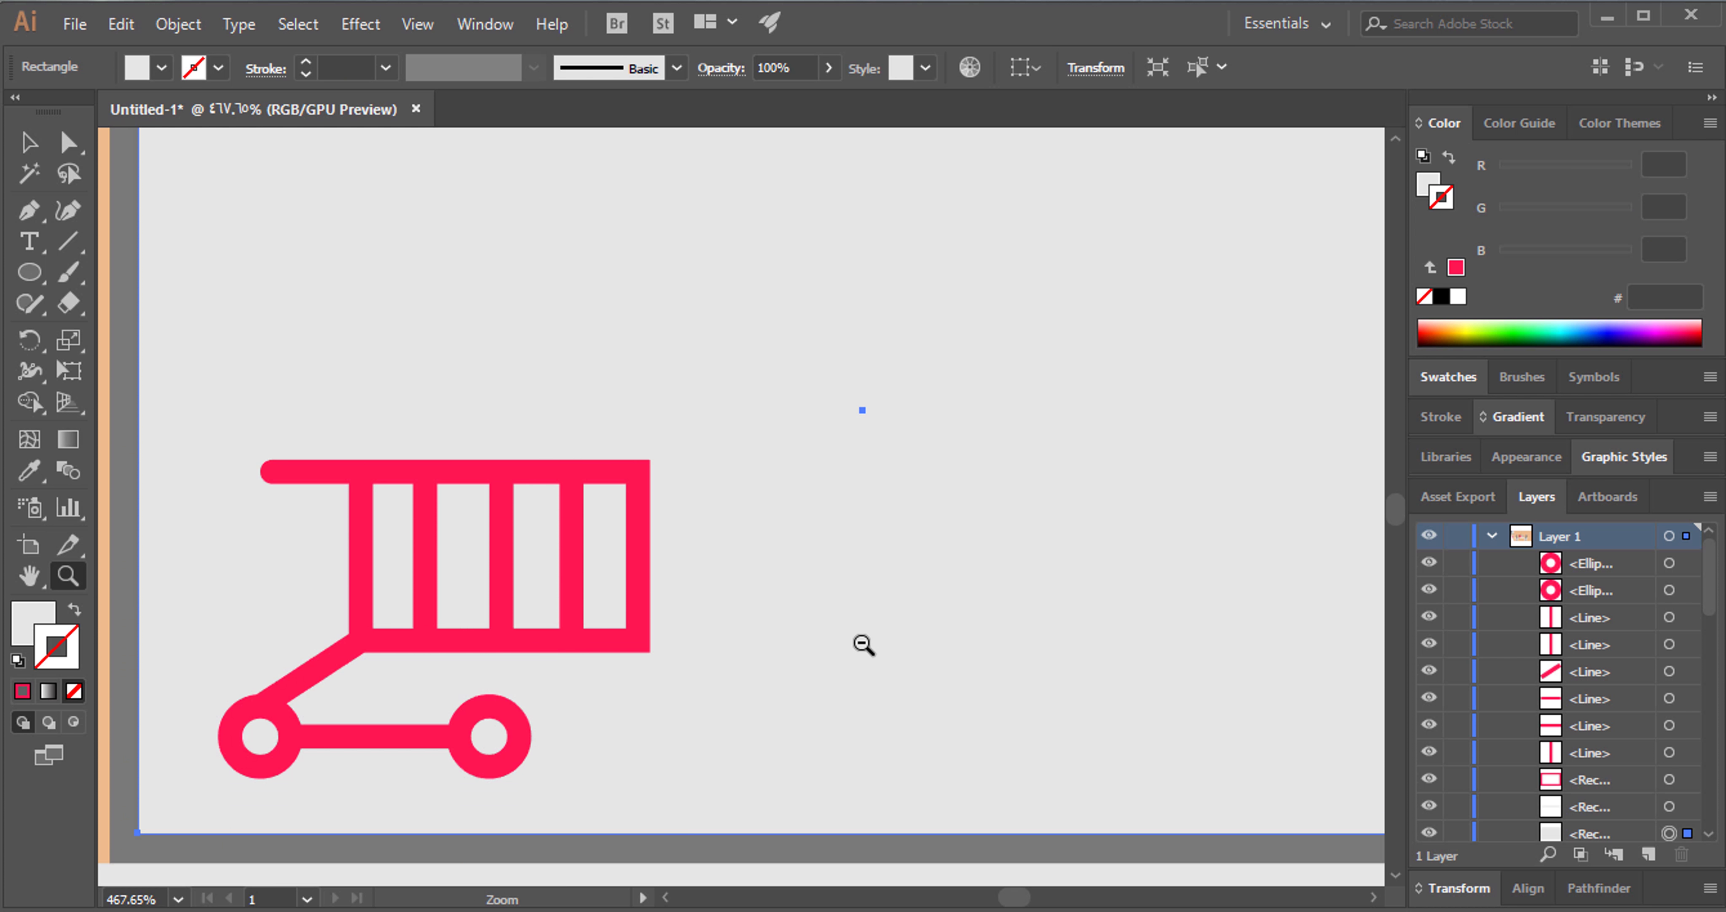
# Zoom out to 200% and draw a 33 pt square at the laptop screen's upper-left corner.
pyautogui.keyDown('alt'); pyautogui.click(864, 645); pyautogui.keyUp('alt')
pyautogui.keyDown('alt'); pyautogui.click(1002, 374); pyautogui.keyUp('alt')
pyautogui.keyDown('alt'); pyautogui.click(446, 443); pyautogui.keyUp('alt')
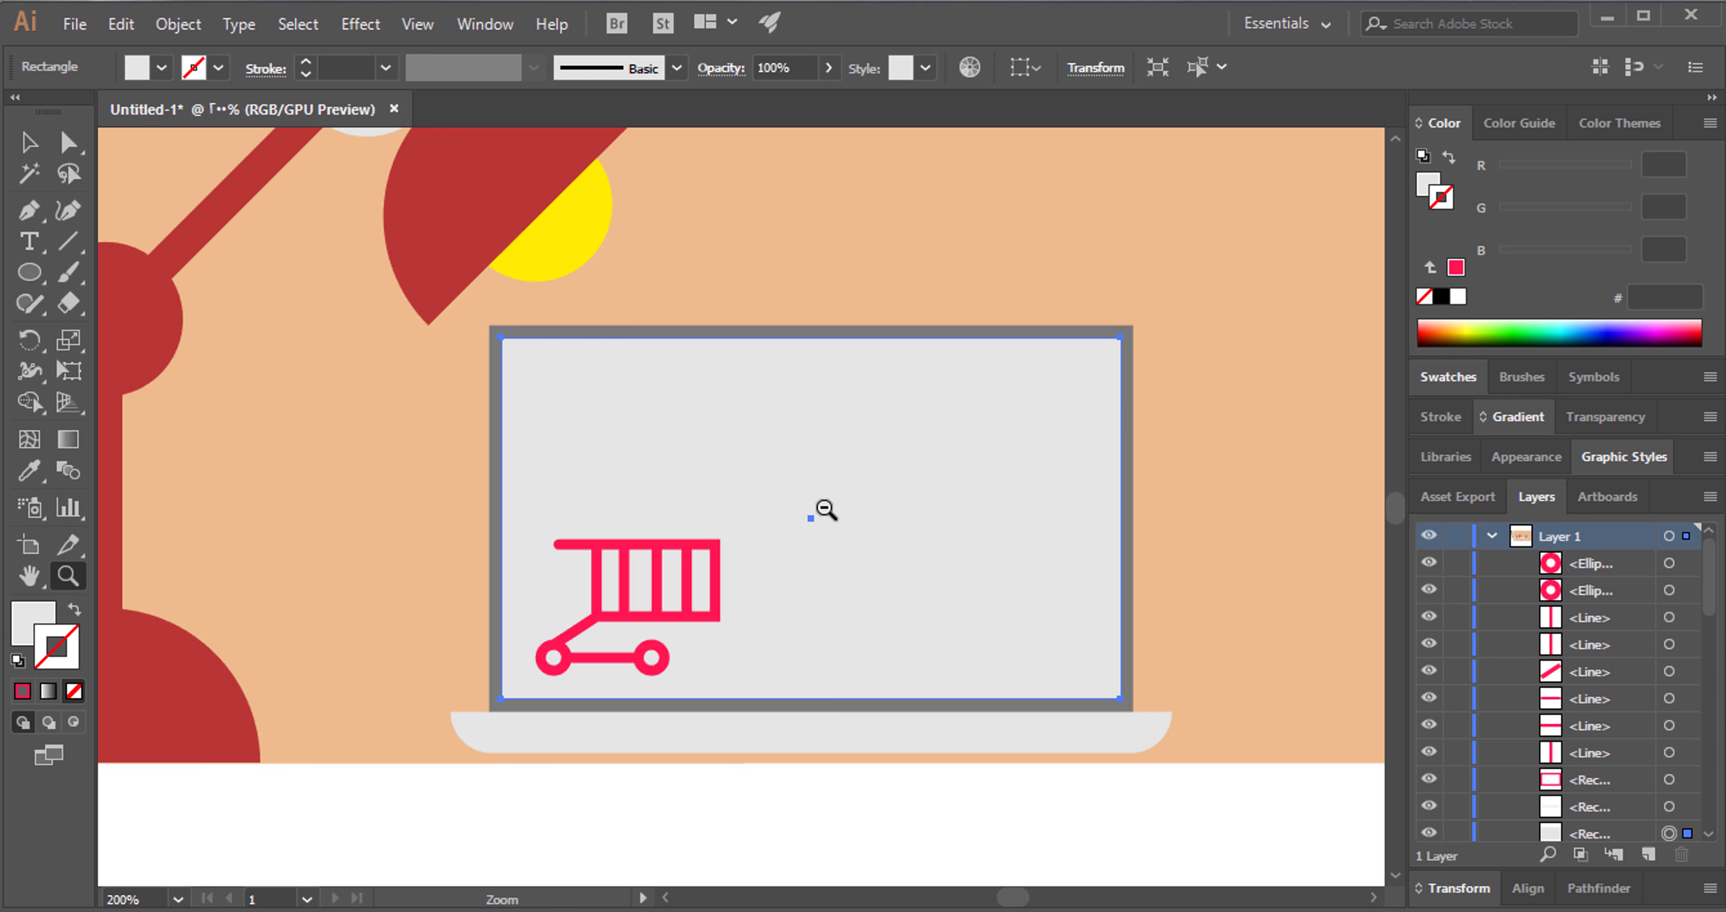
pyautogui.click(30, 142)
pyautogui.click(744, 300)
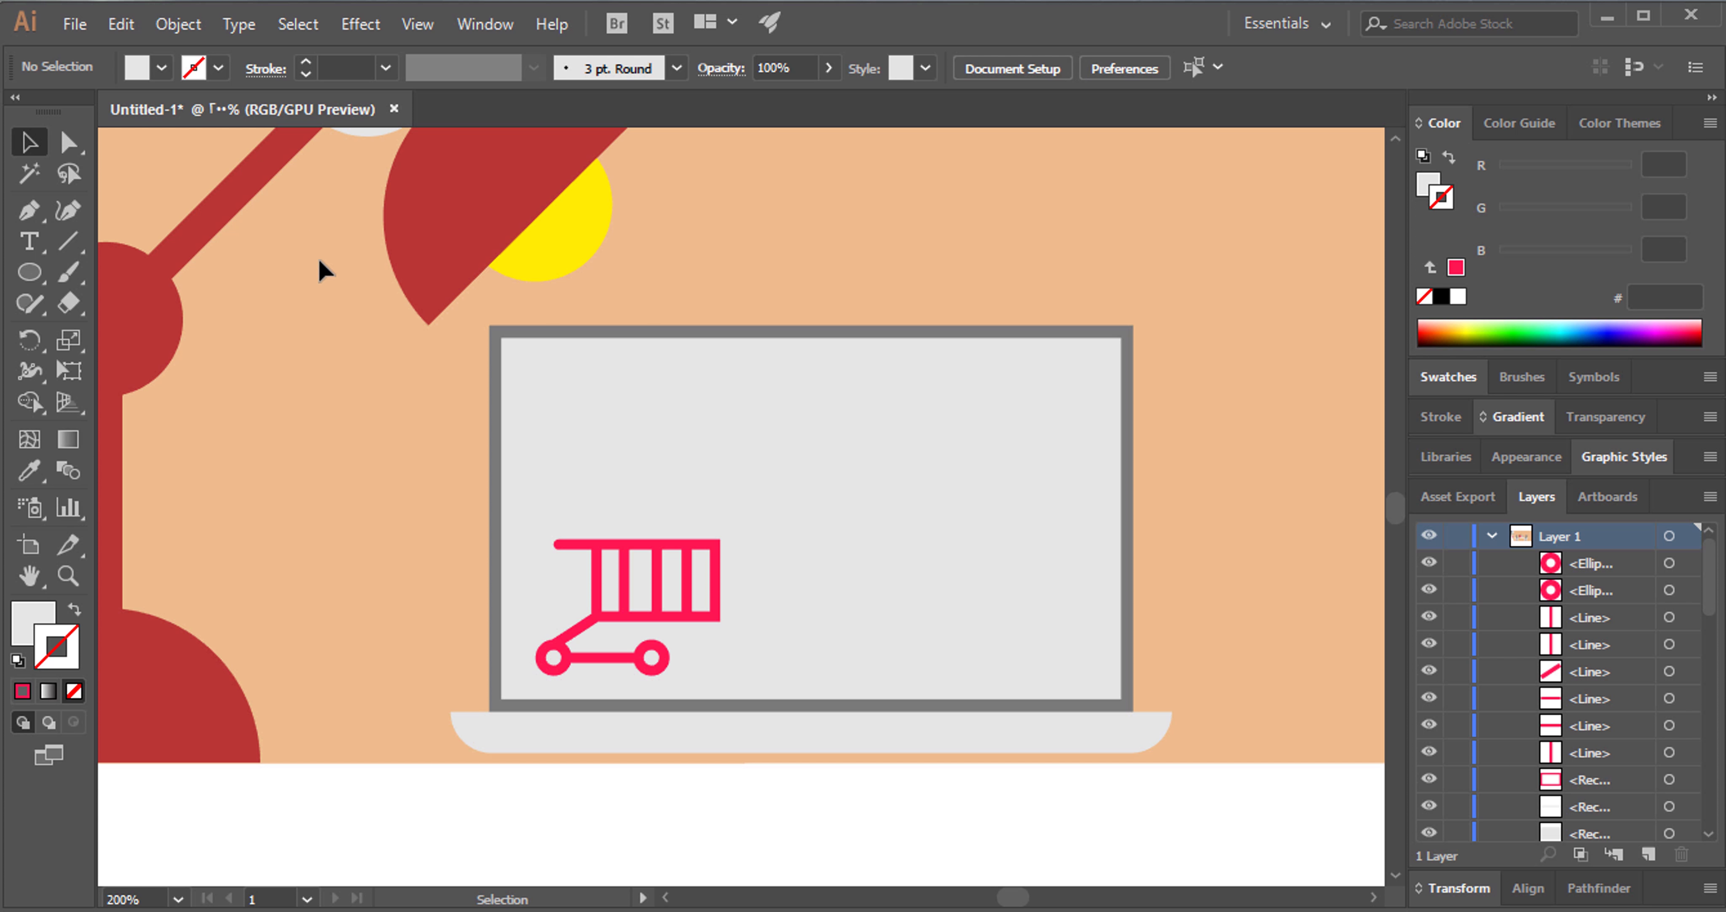
pyautogui.moveTo(29, 271); pyautogui.dragTo(104, 272)
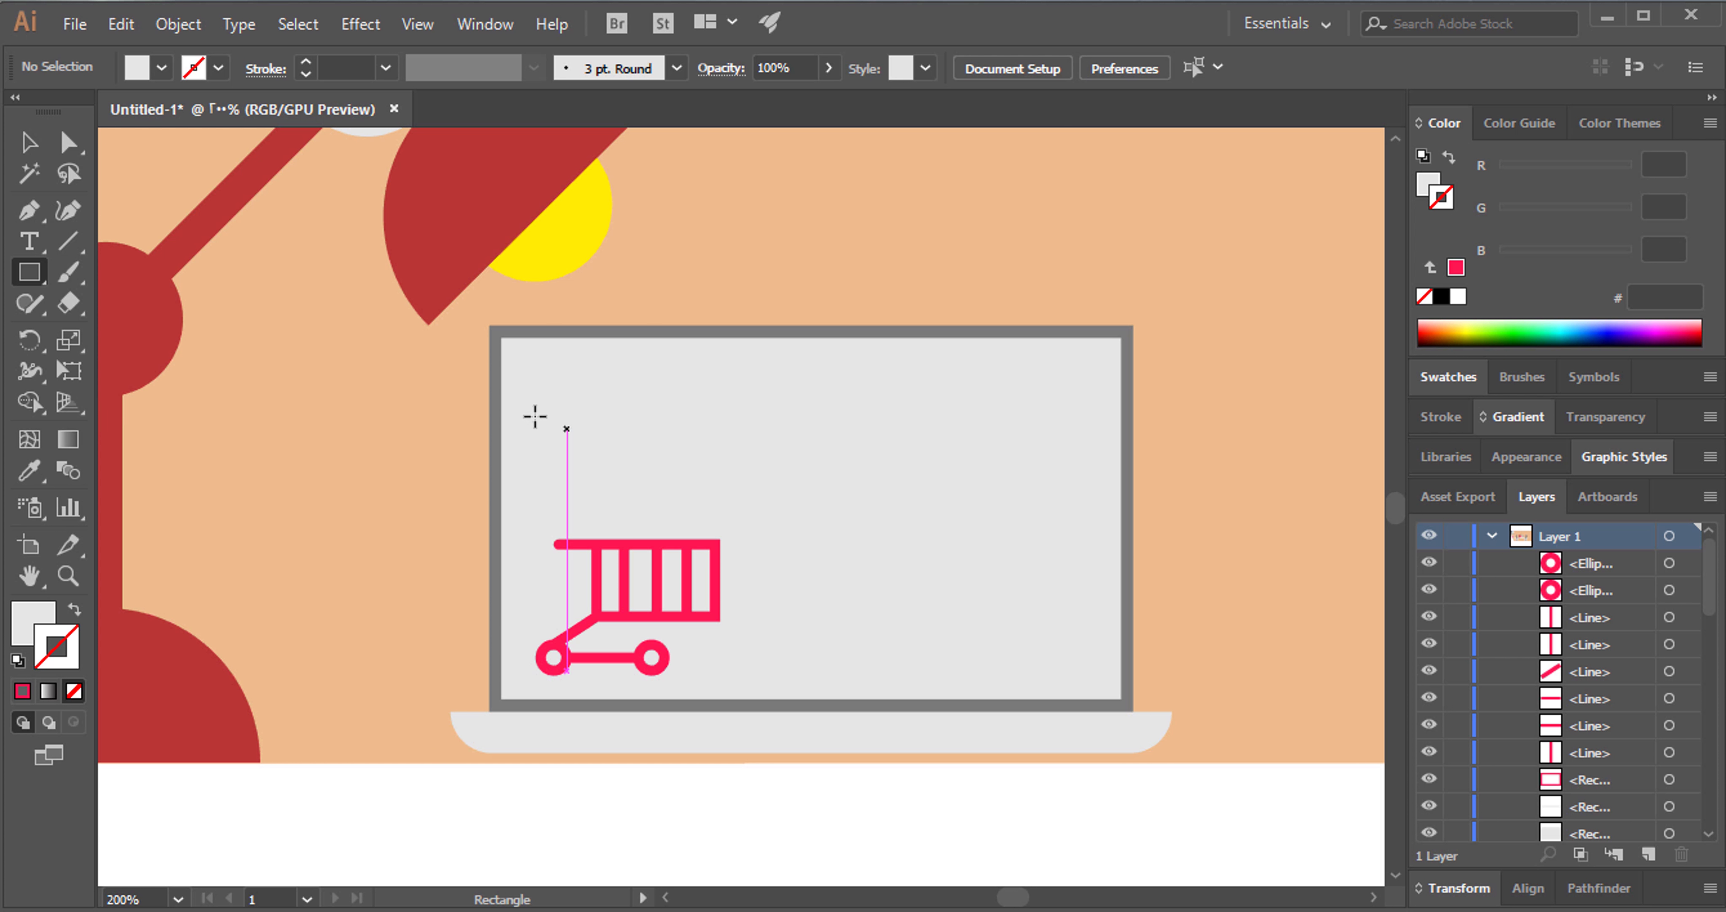
pyautogui.moveTo(553, 360); pyautogui.dragTo(643, 447)
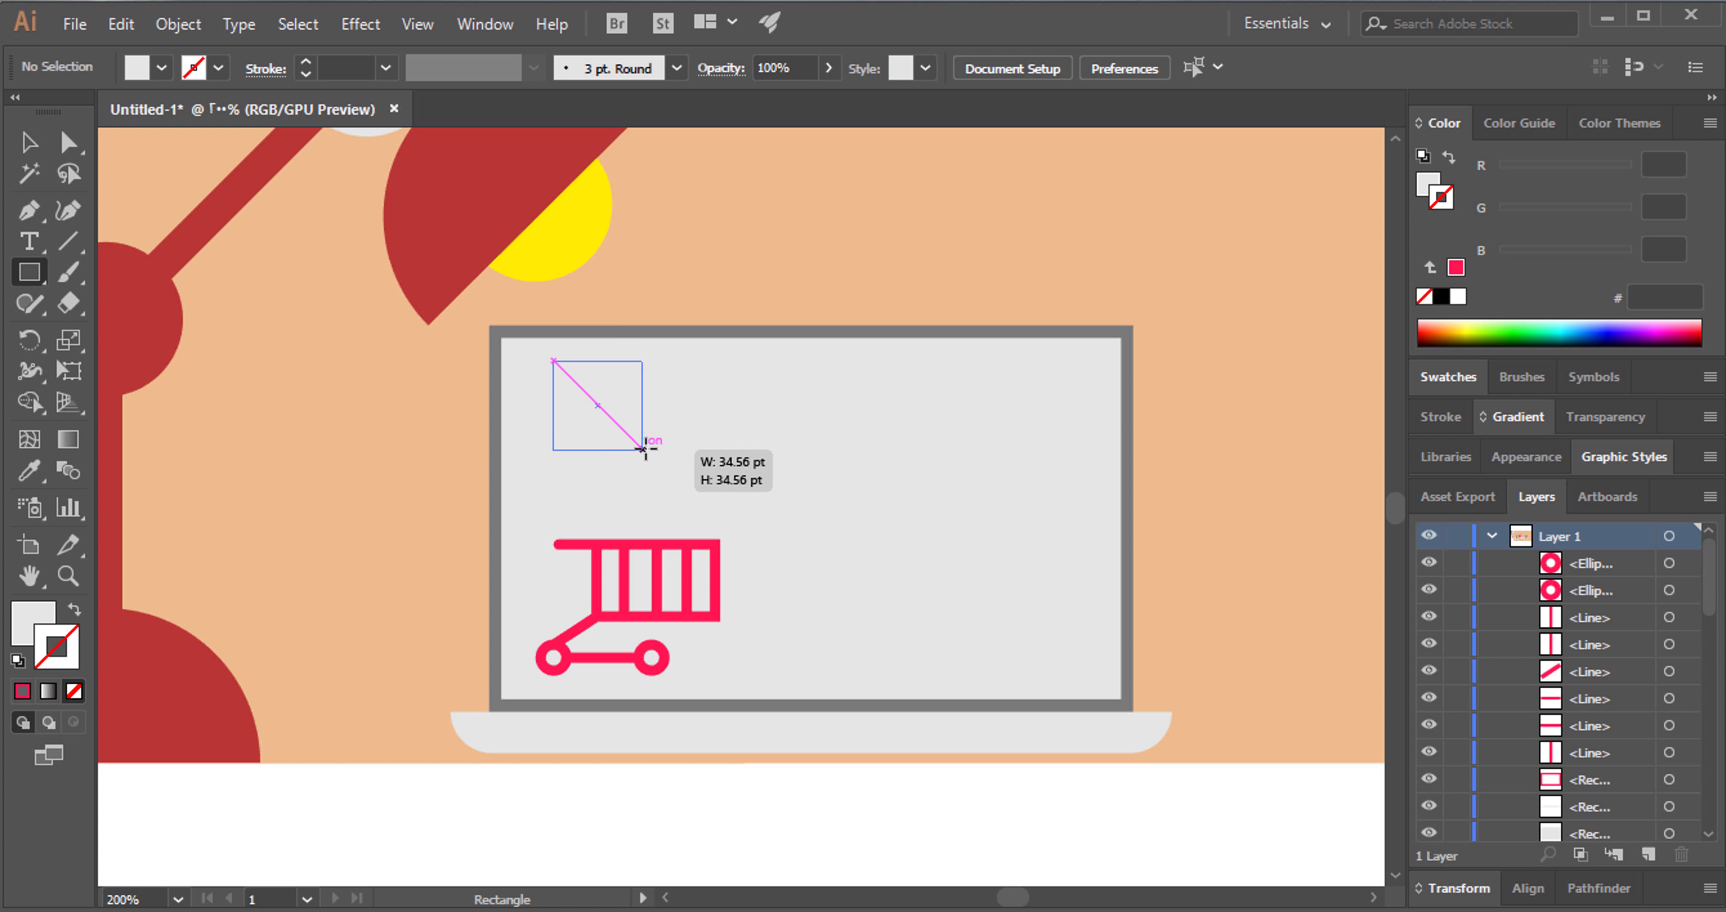
pyautogui.moveTo(643, 448); pyautogui.dragTo(639, 445)
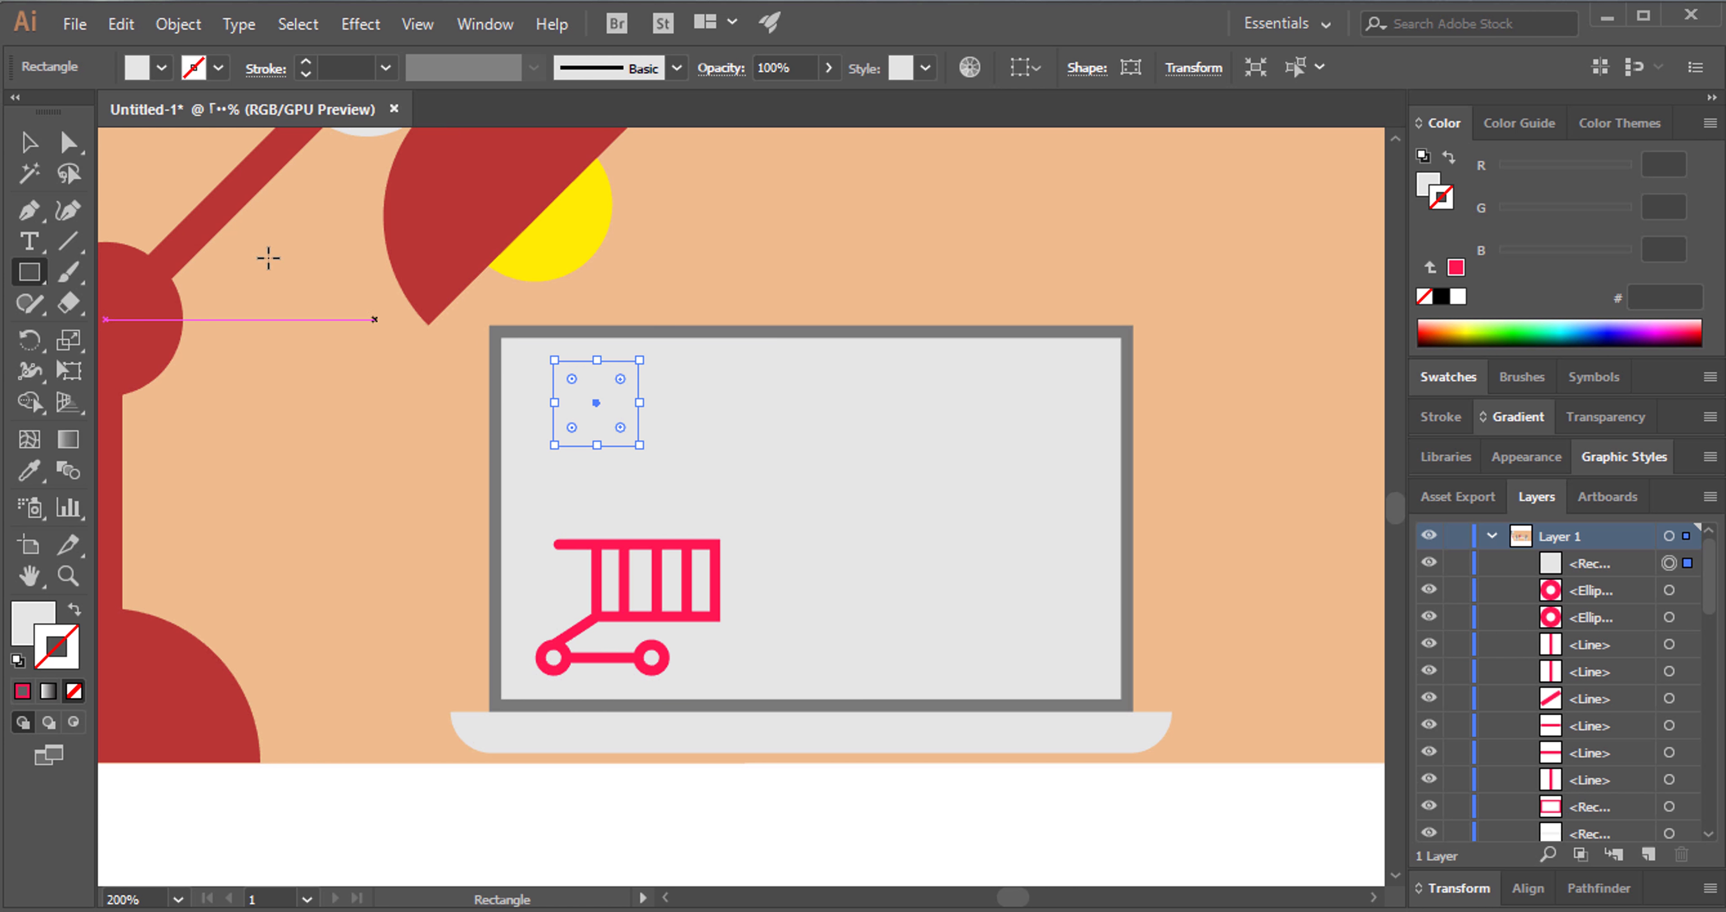
# Fill the square with dark purple #5c5671.
pyautogui.click(29, 142)
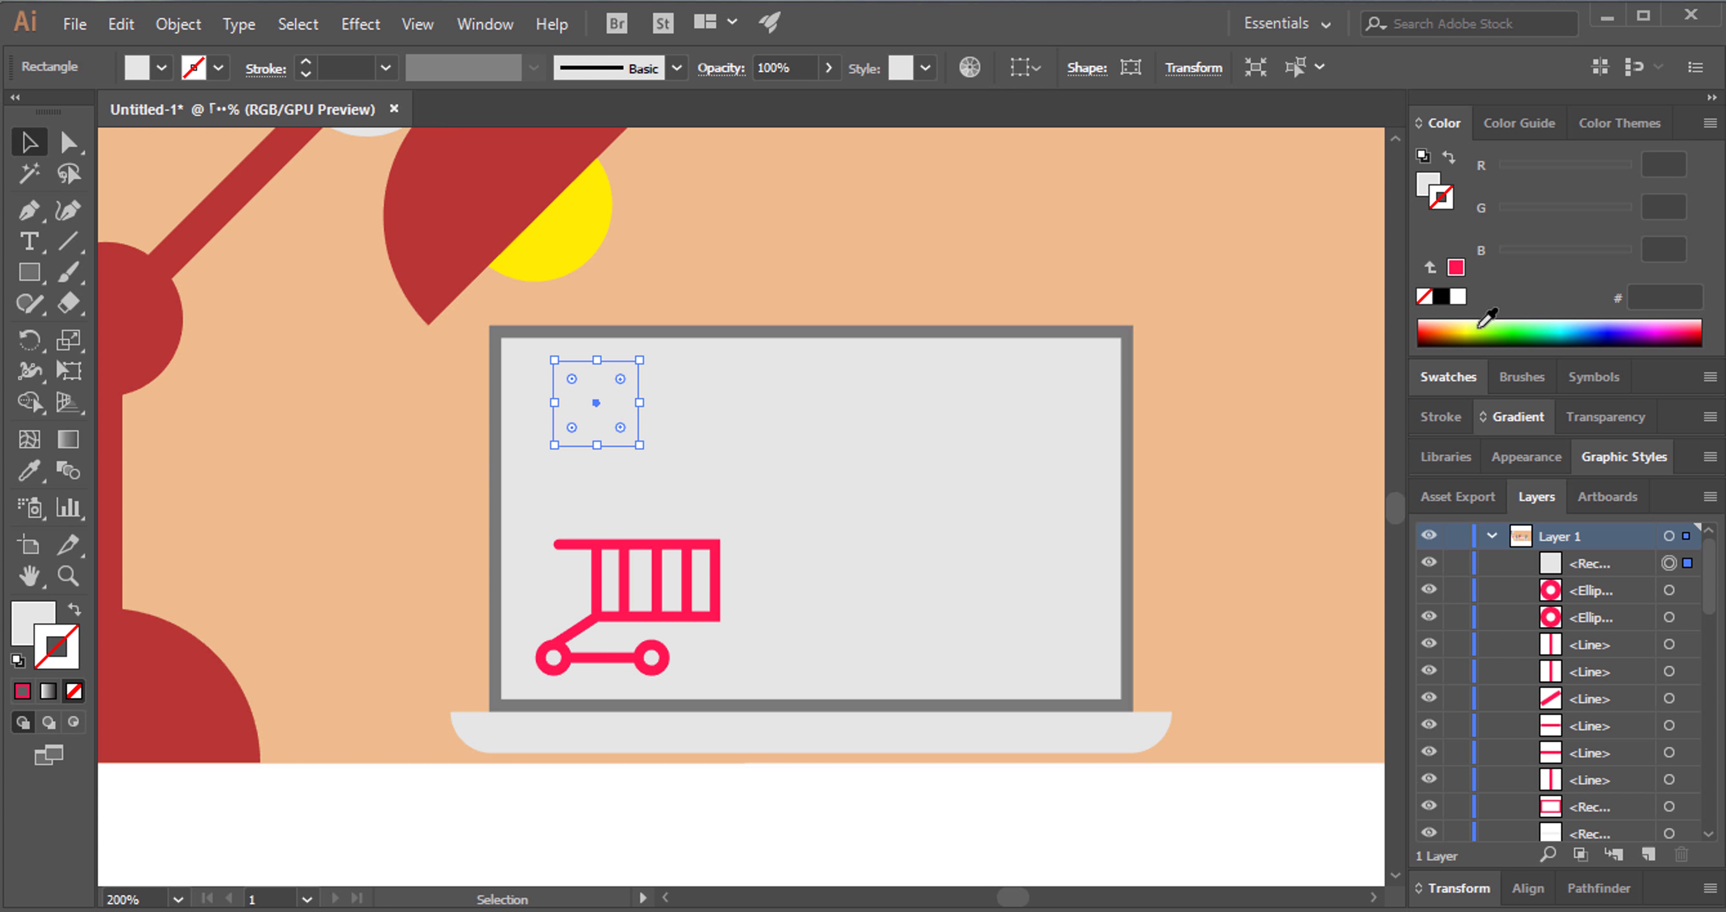
pyautogui.click(1508, 331)
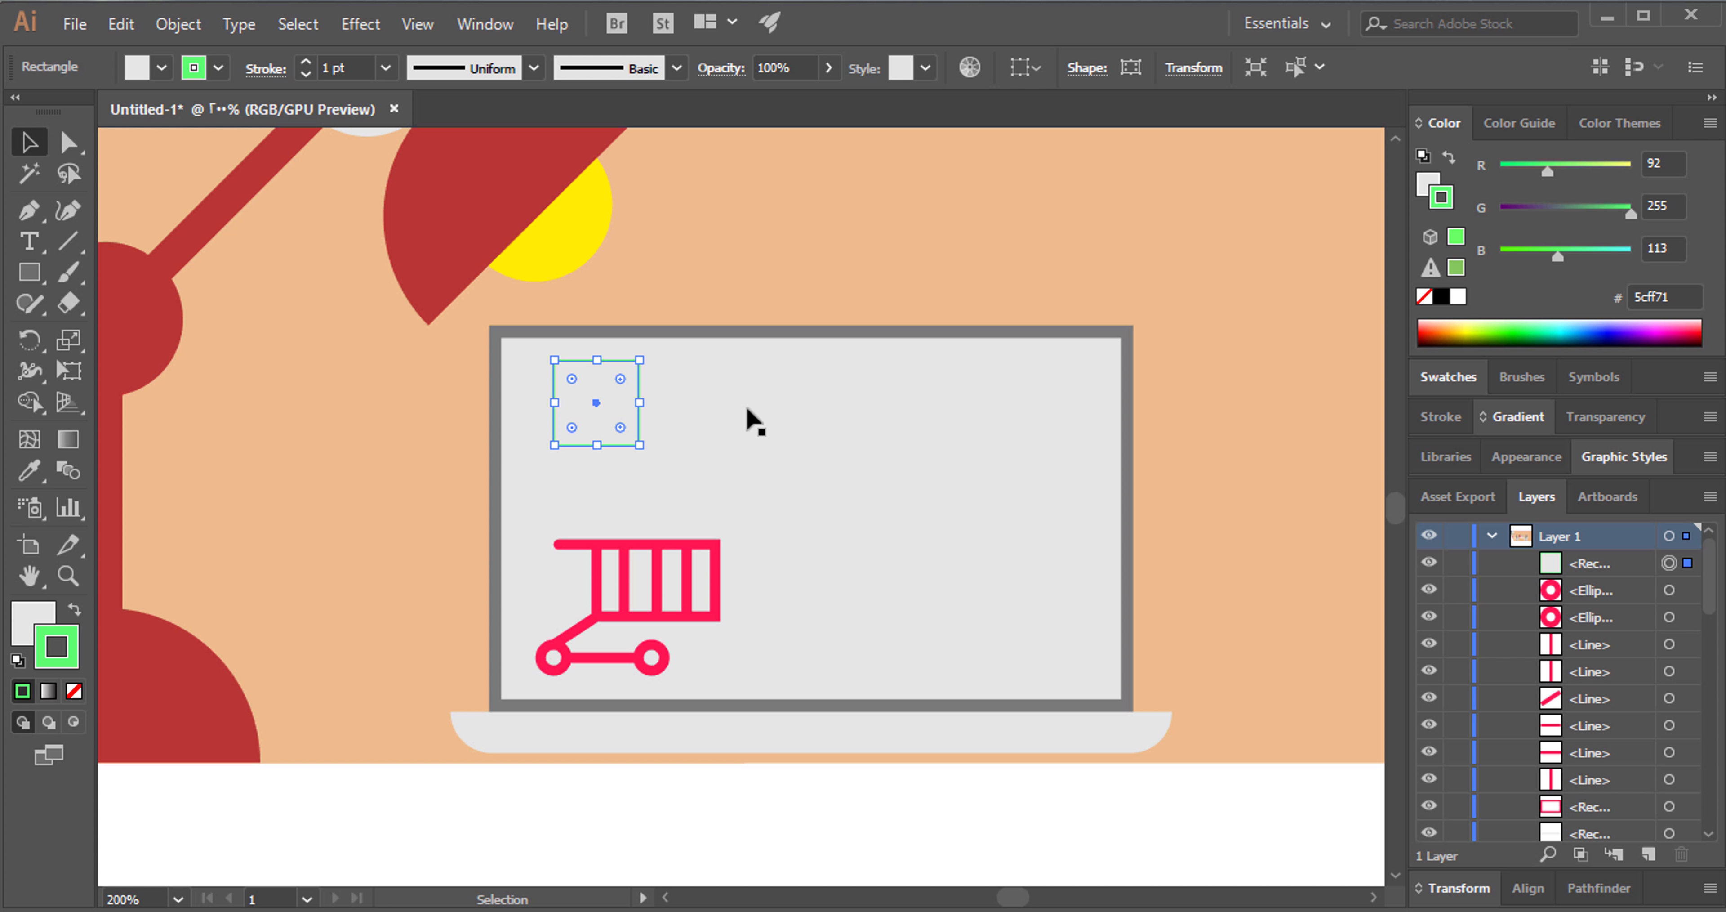
pyautogui.click(74, 610)
pyautogui.click(1545, 213)
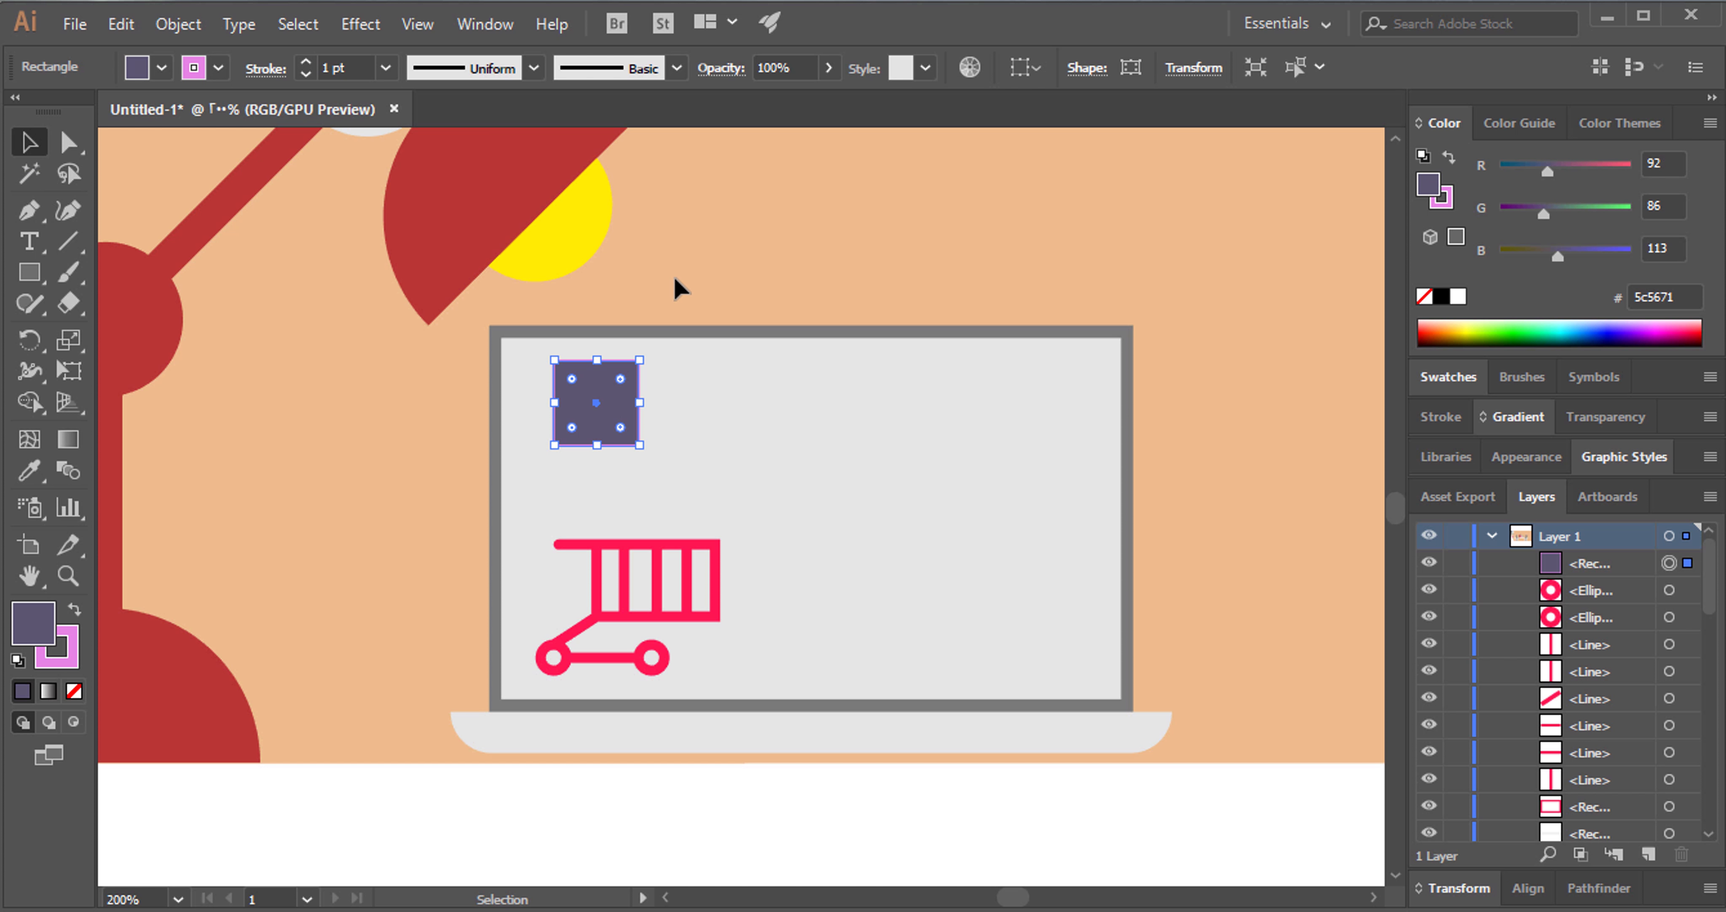
pyautogui.hotkey('ctrl', 'shift', 'a')
# Remove the square's stroke and Alt-drag a copy to its right as a thin bar.
pyautogui.click(602, 396)
pyautogui.click(61, 660)
pyautogui.click(73, 691)
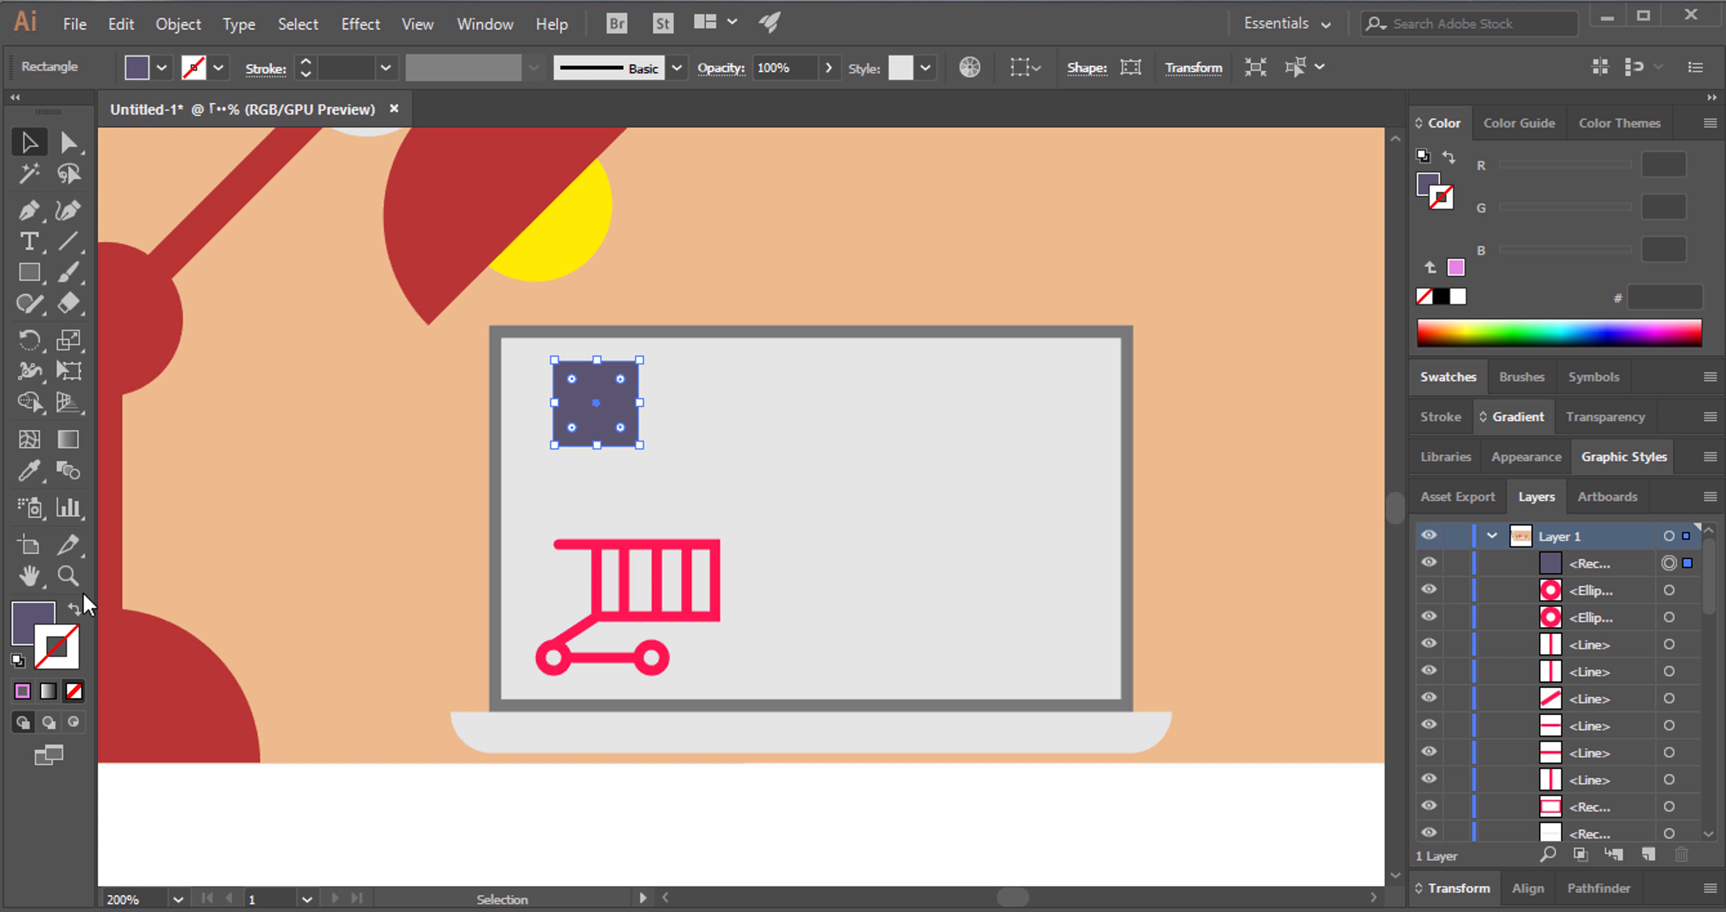
pyautogui.click(34, 622)
pyautogui.click(421, 442)
pyautogui.moveTo(588, 414)
pyautogui.mouseDown()
pyautogui.moveTo(683, 411)
pyautogui.moveTo(689, 382)
pyautogui.moveTo(731, 380)
pyautogui.mouseUp()
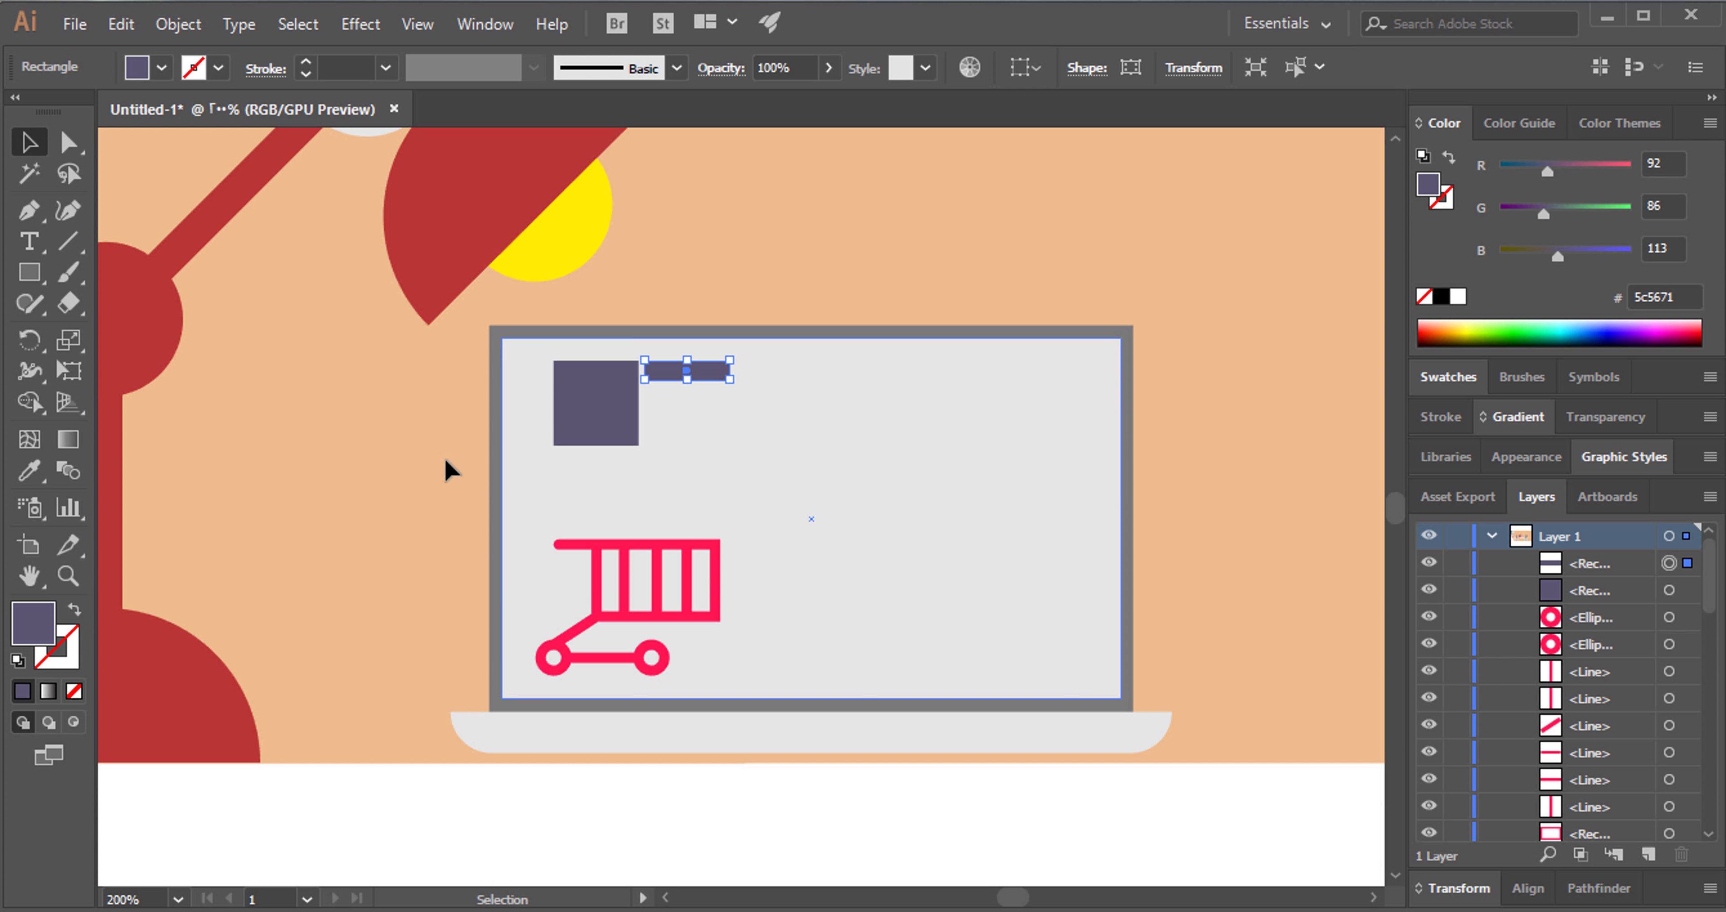
# Zoom in, stretch the bar into a long strip, and copy it downward.
pyautogui.press('z')
pyautogui.moveTo(701, 386); pyautogui.dragTo(1206, 289)
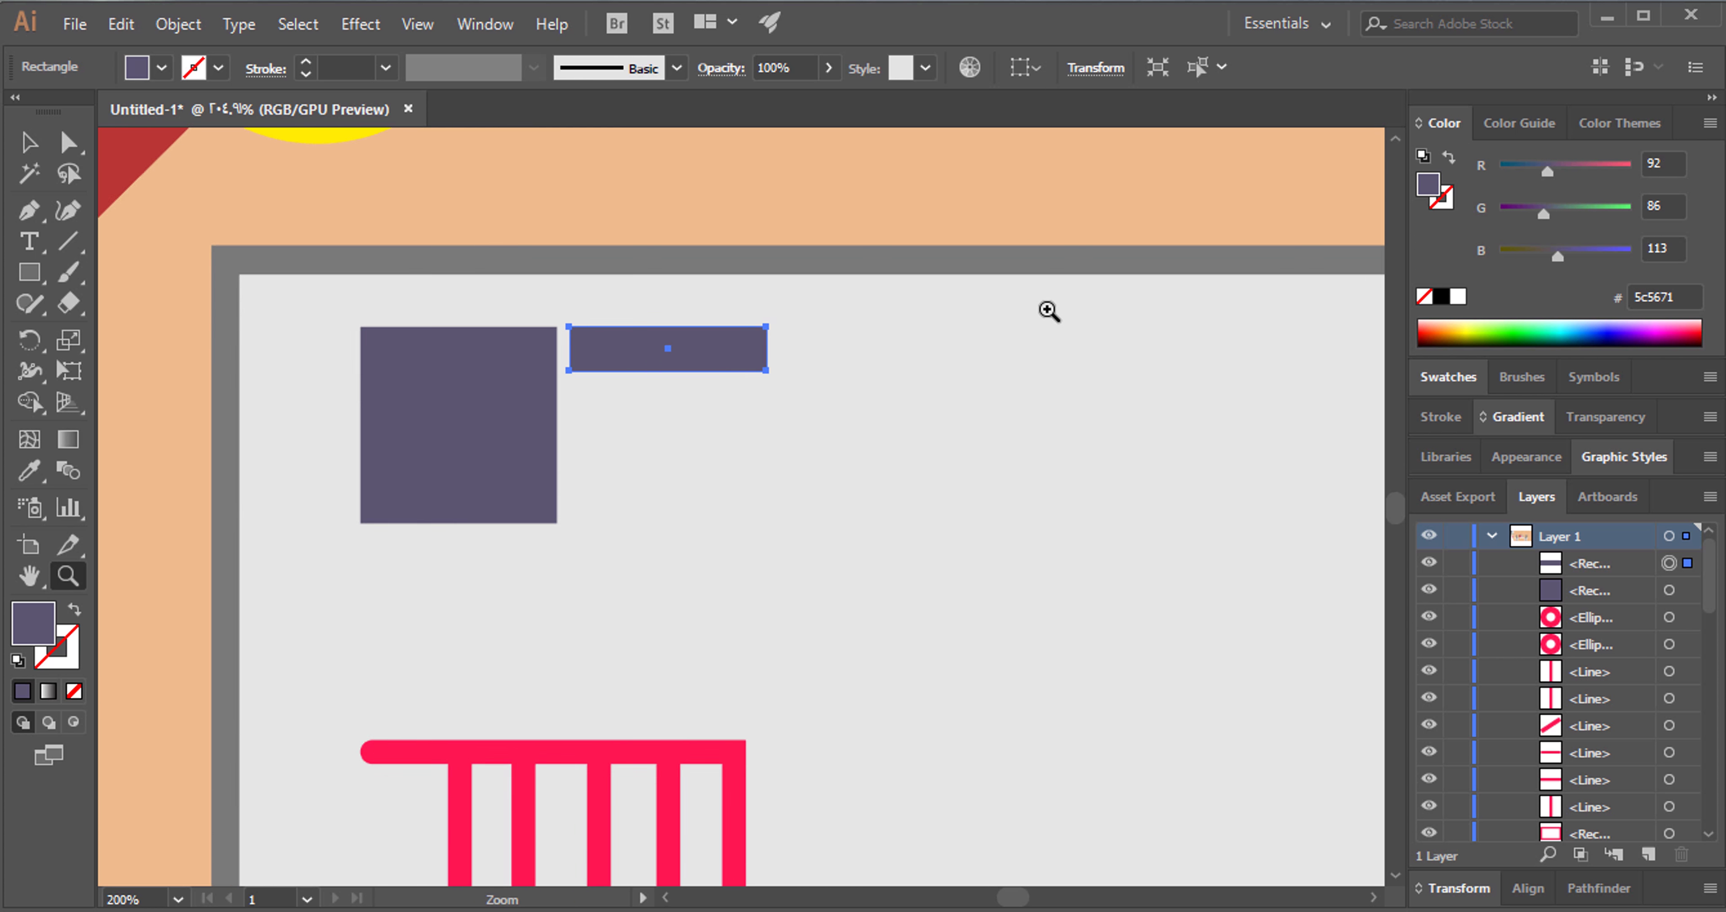
pyautogui.press('v')
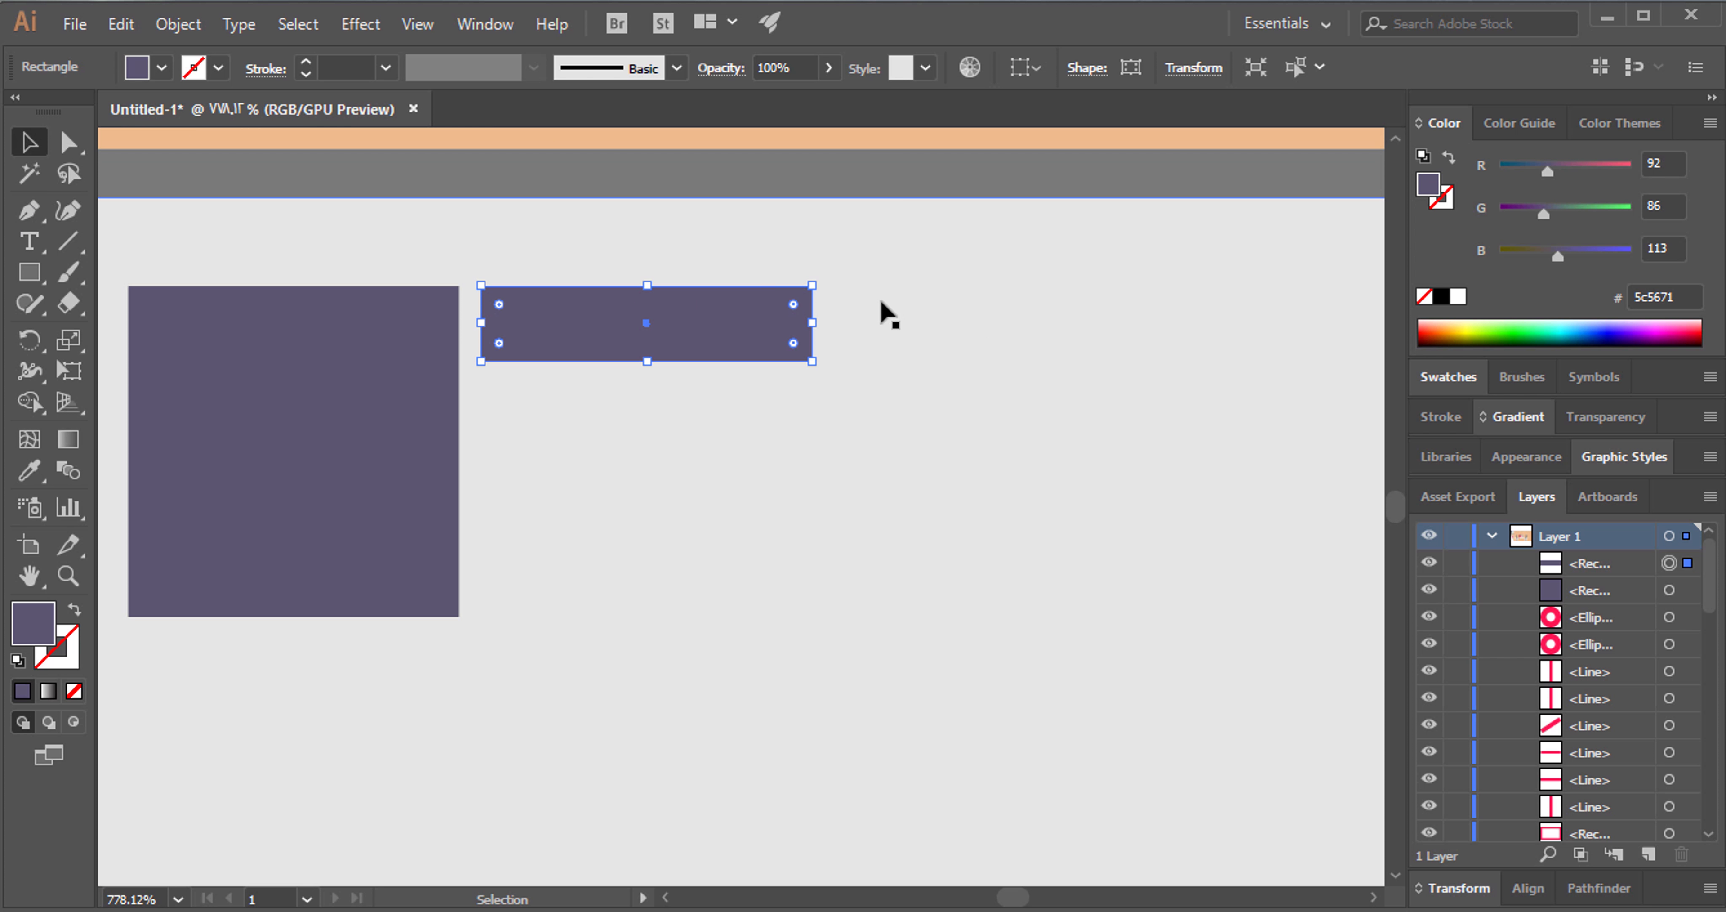
pyautogui.moveTo(815, 326); pyautogui.dragTo(1318, 332)
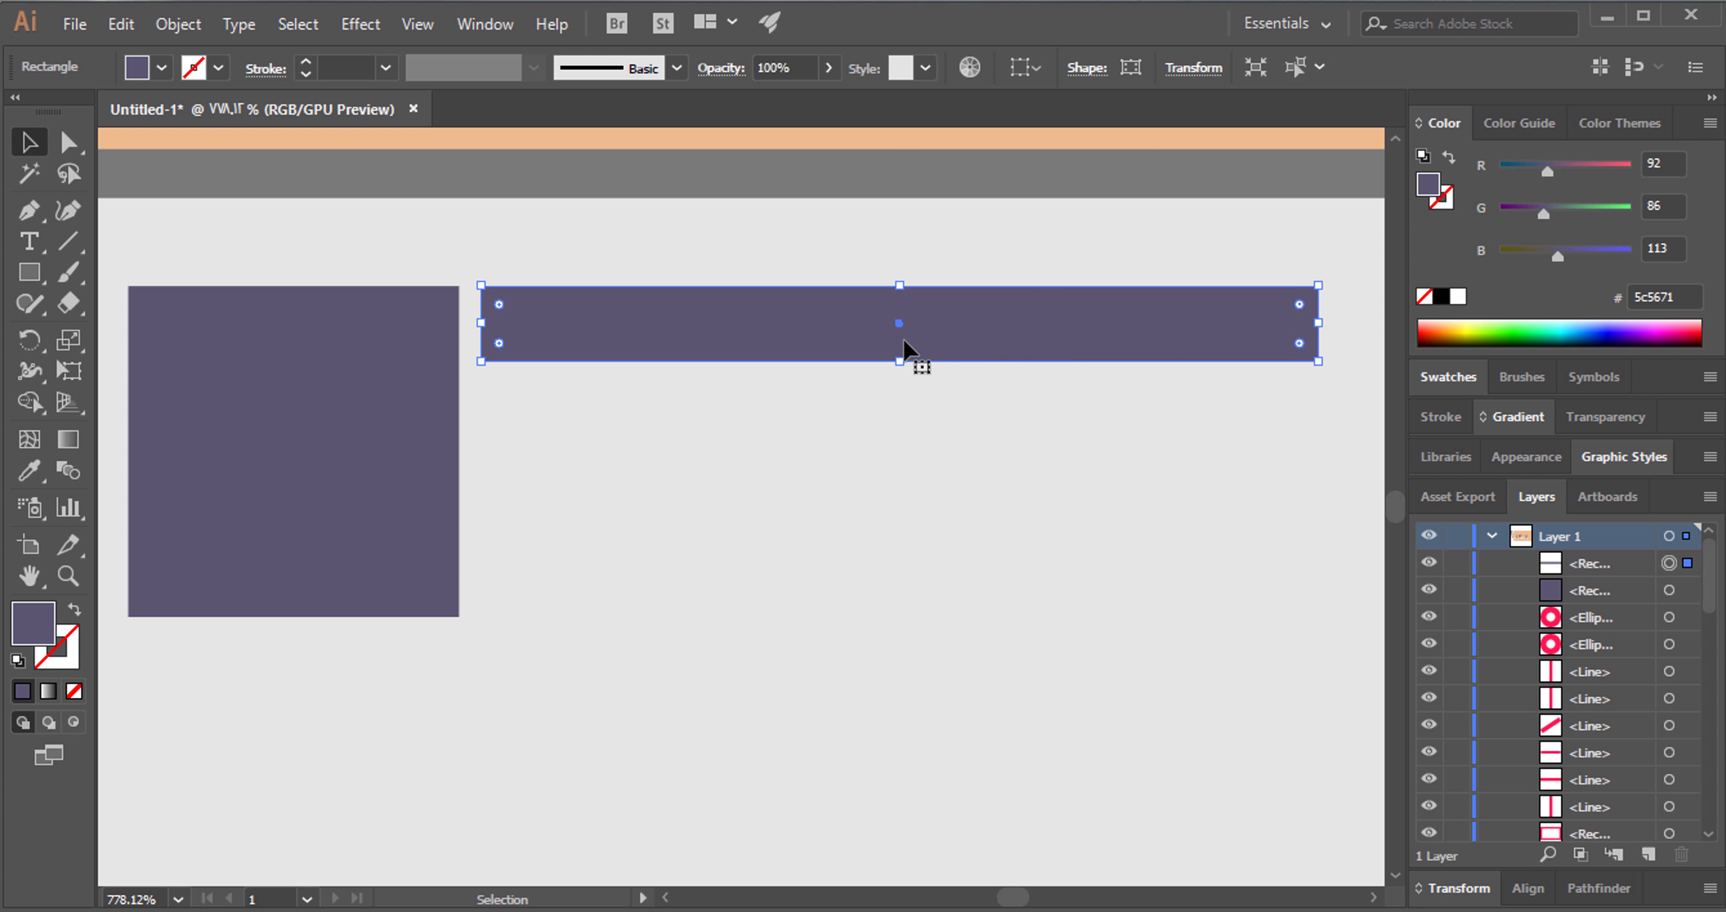
pyautogui.moveTo(906, 351)
pyautogui.mouseDown()
pyautogui.moveTo(911, 444)
pyautogui.moveTo(879, 532)
pyautogui.mouseUp()
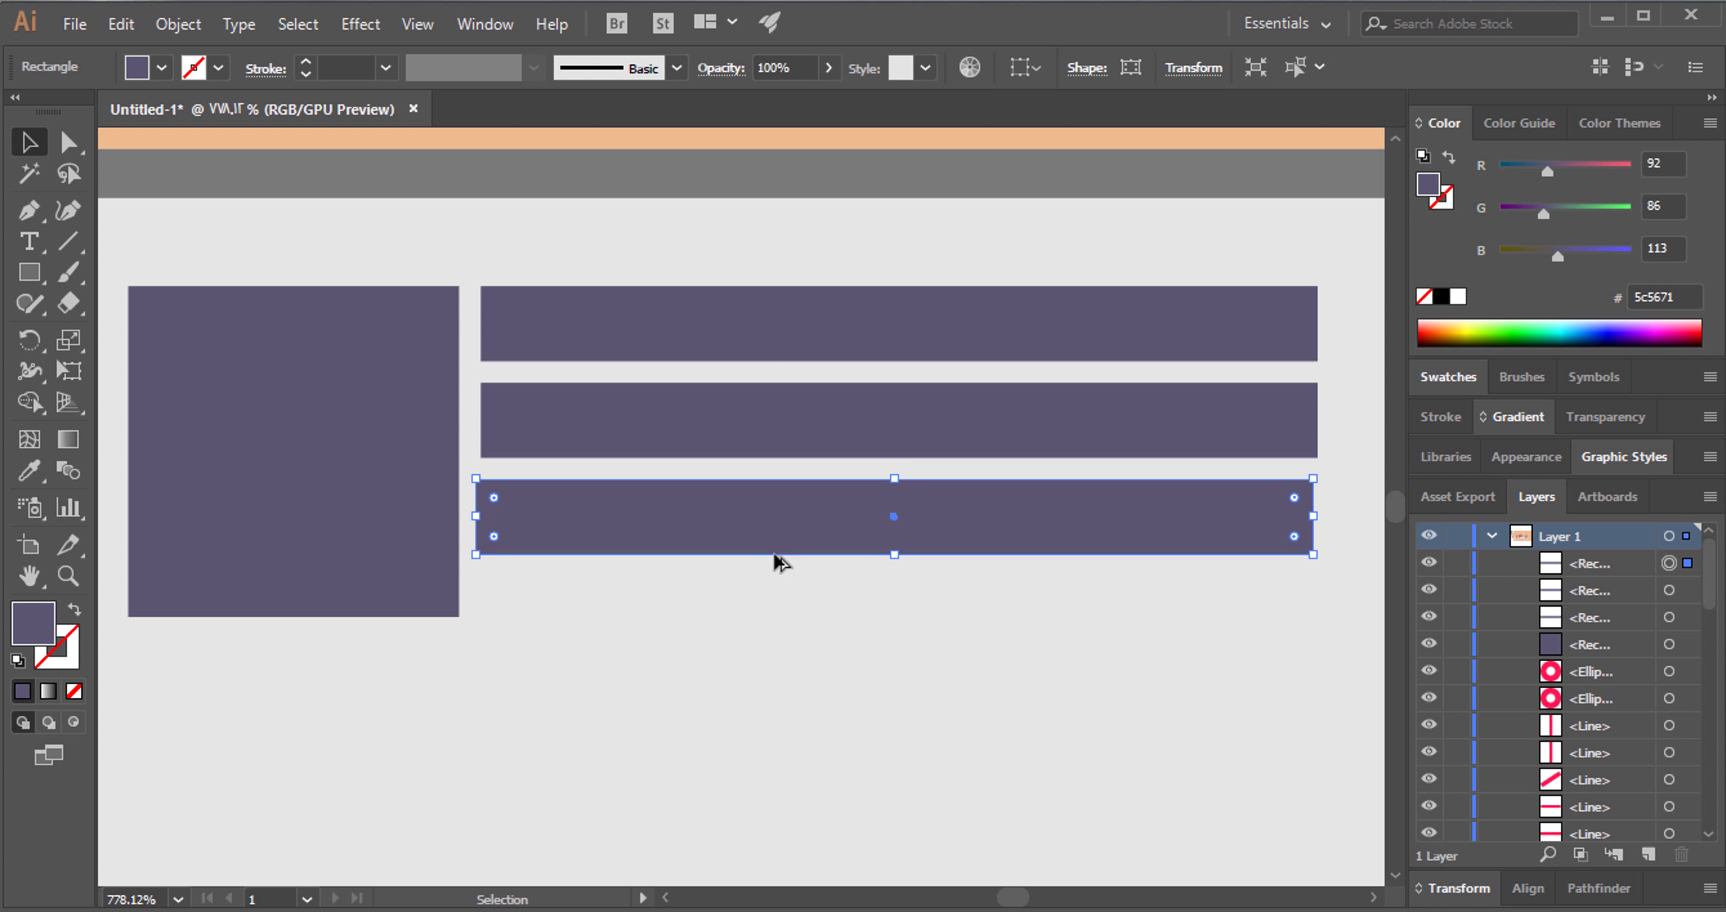
pyautogui.moveTo(776, 555); pyautogui.dragTo(788, 624)
# Enlarge the square to the four bars' height and nudge the pieces into alignment.
pyautogui.click(585, 767)
pyautogui.click(396, 607)
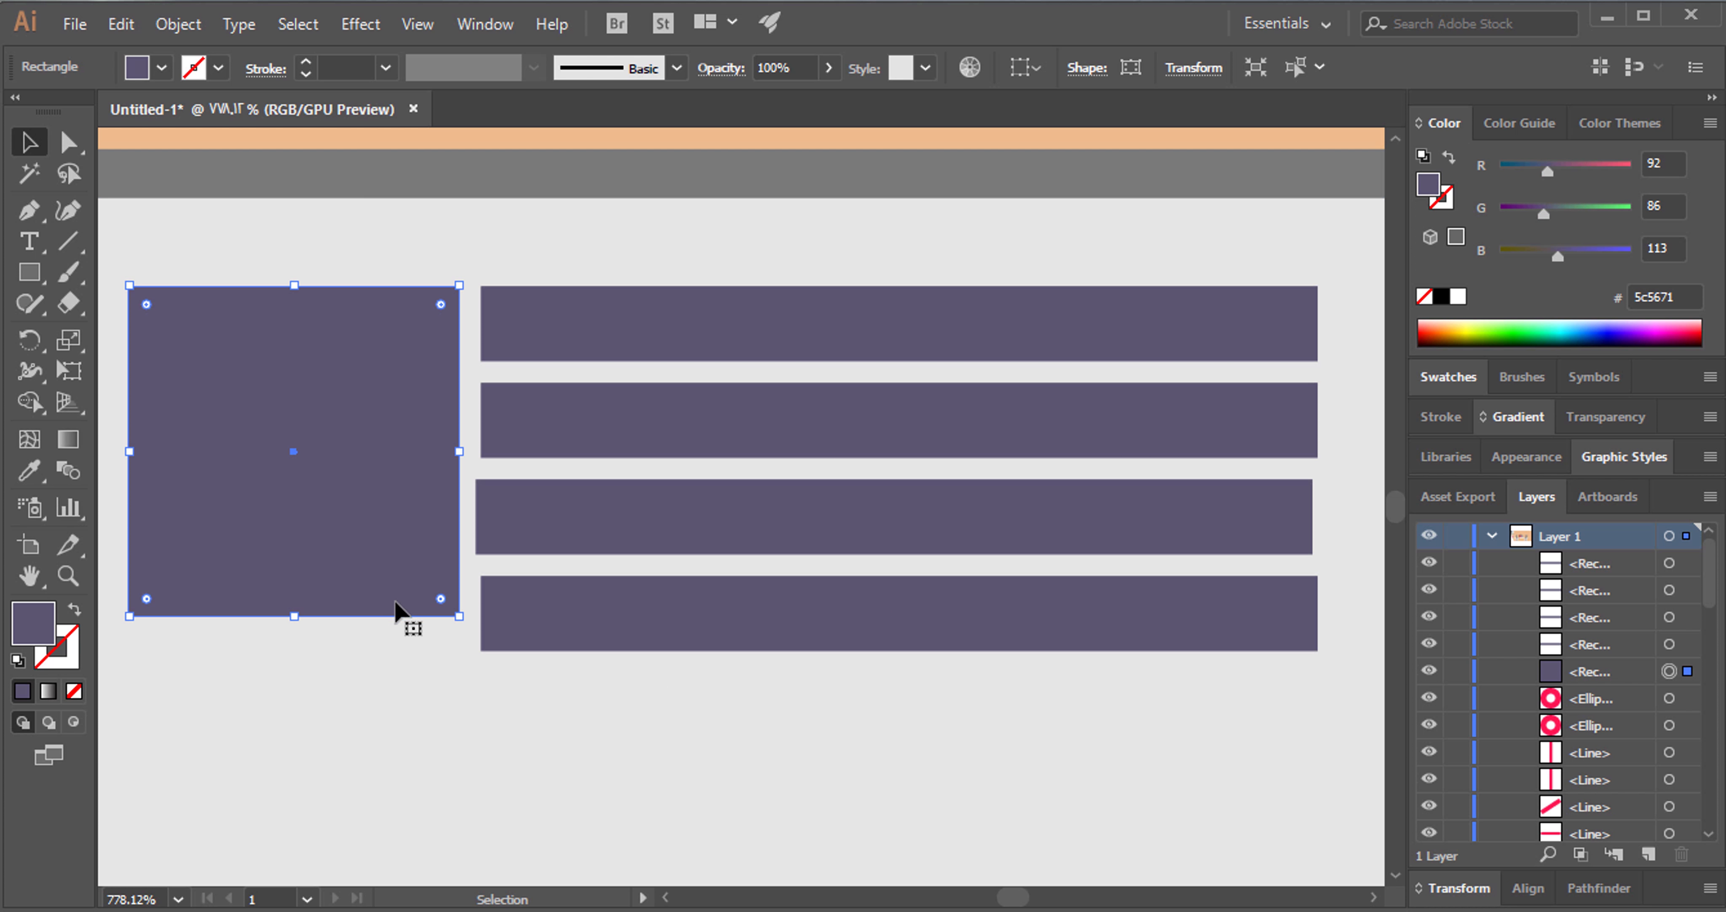
pyautogui.moveTo(456, 620)
pyautogui.mouseDown()
pyautogui.moveTo(492, 677)
pyautogui.moveTo(477, 667)
pyautogui.mouseUp()
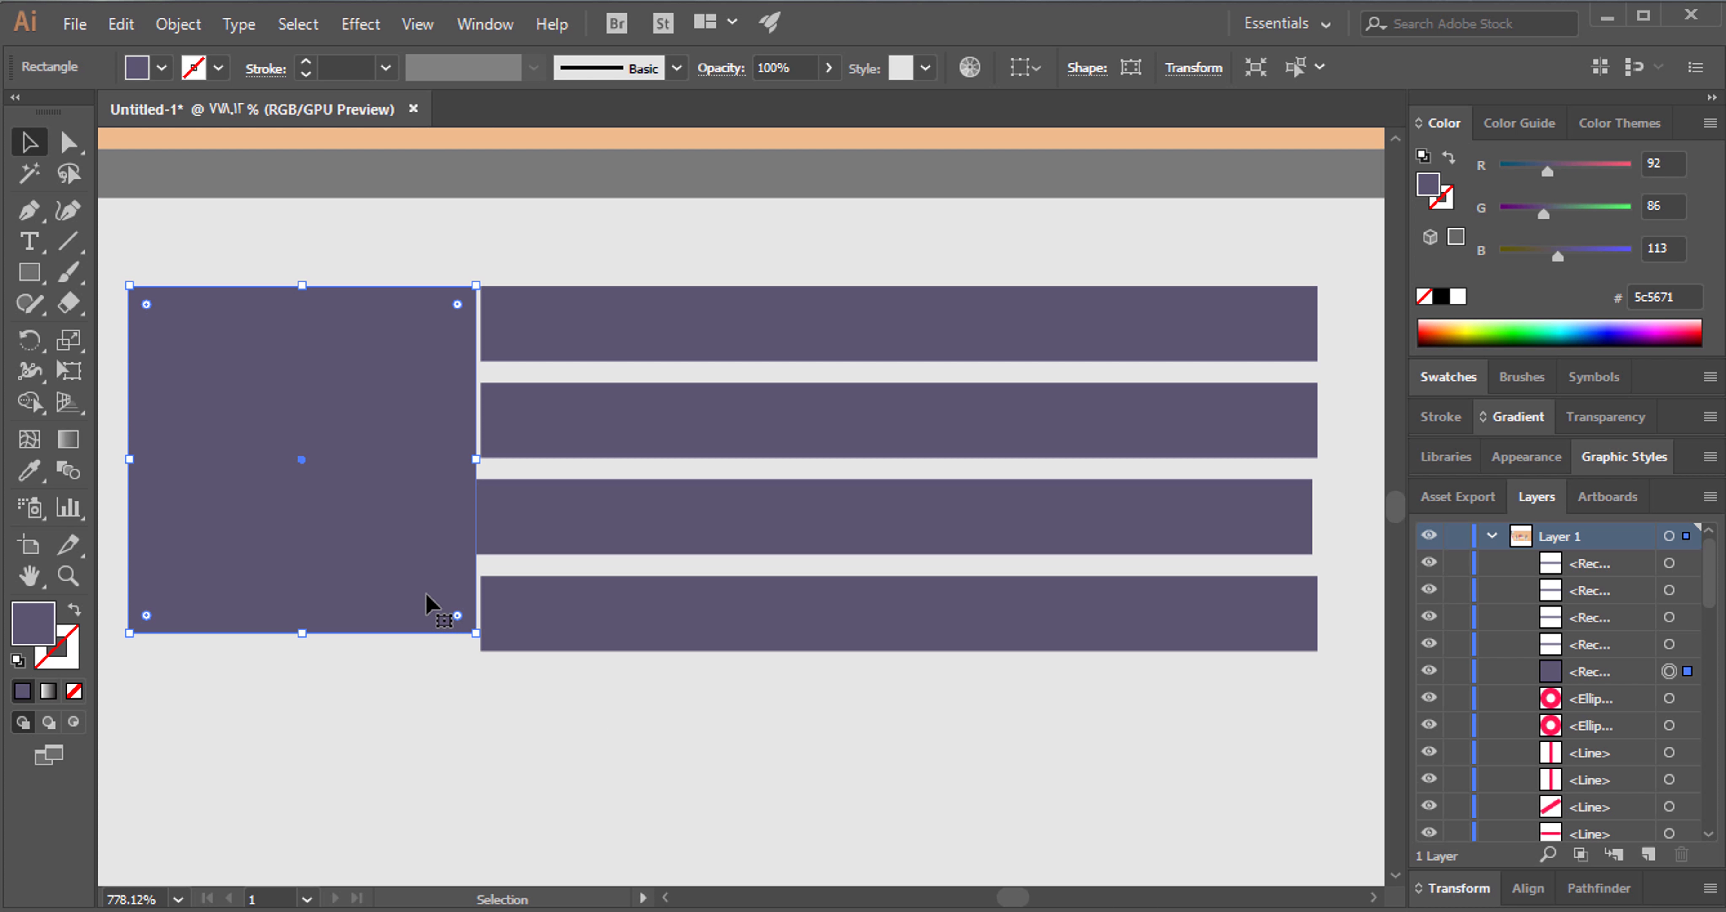
pyautogui.press('Left')
pyautogui.press('Left')
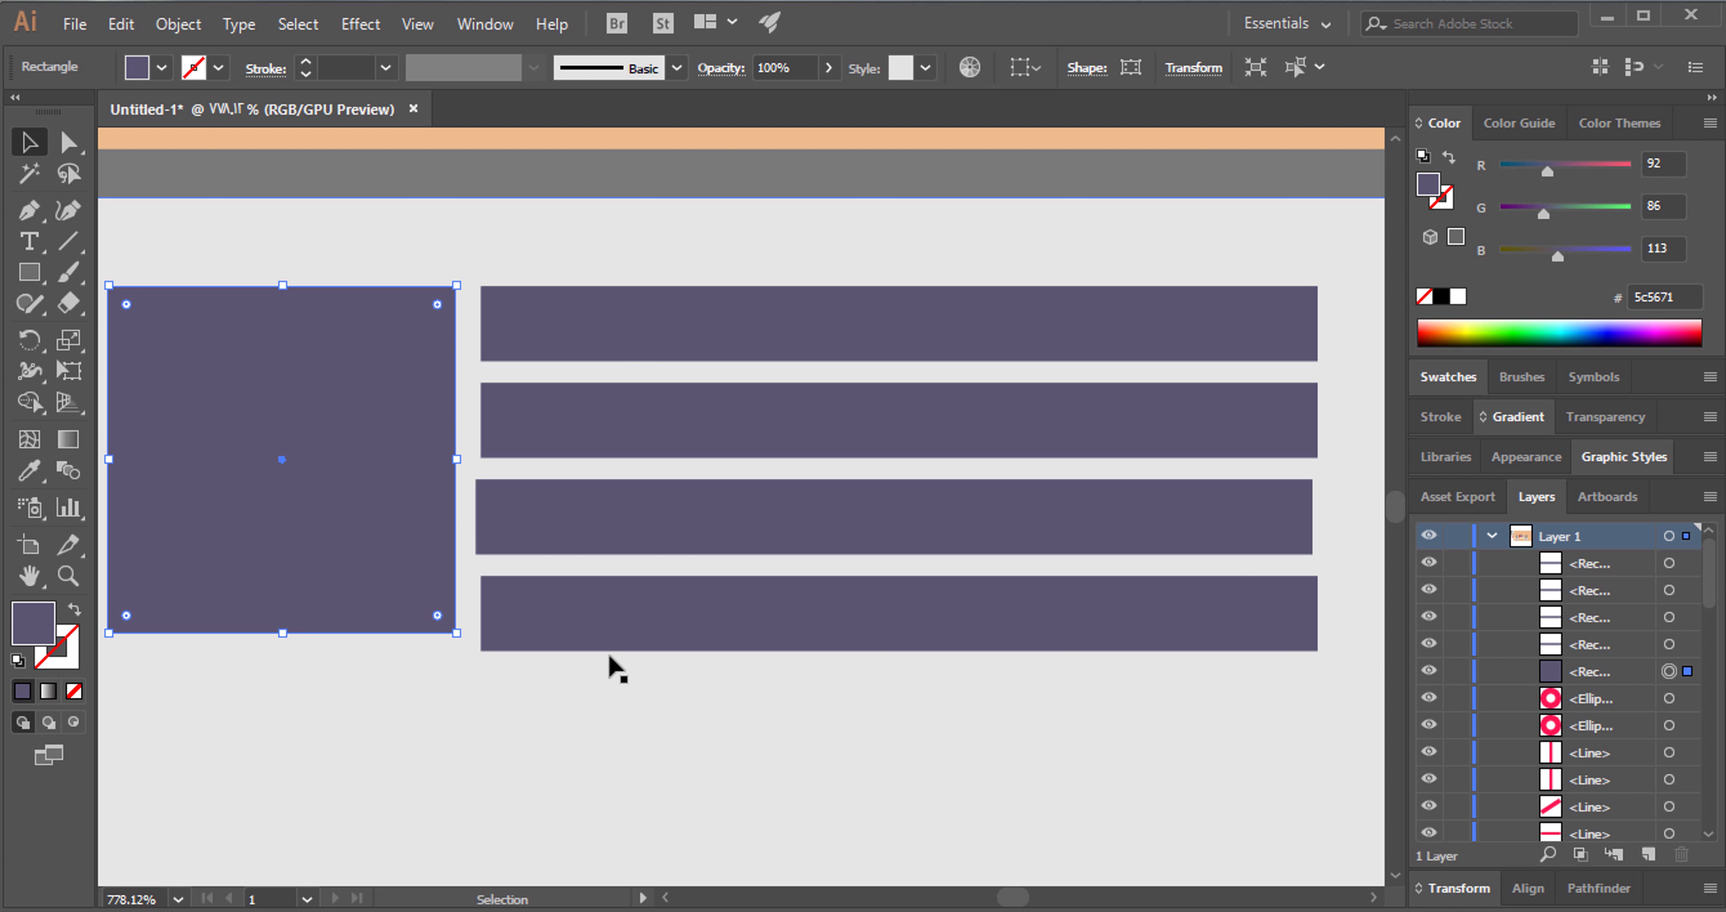
pyautogui.click(610, 650)
pyautogui.click(608, 530)
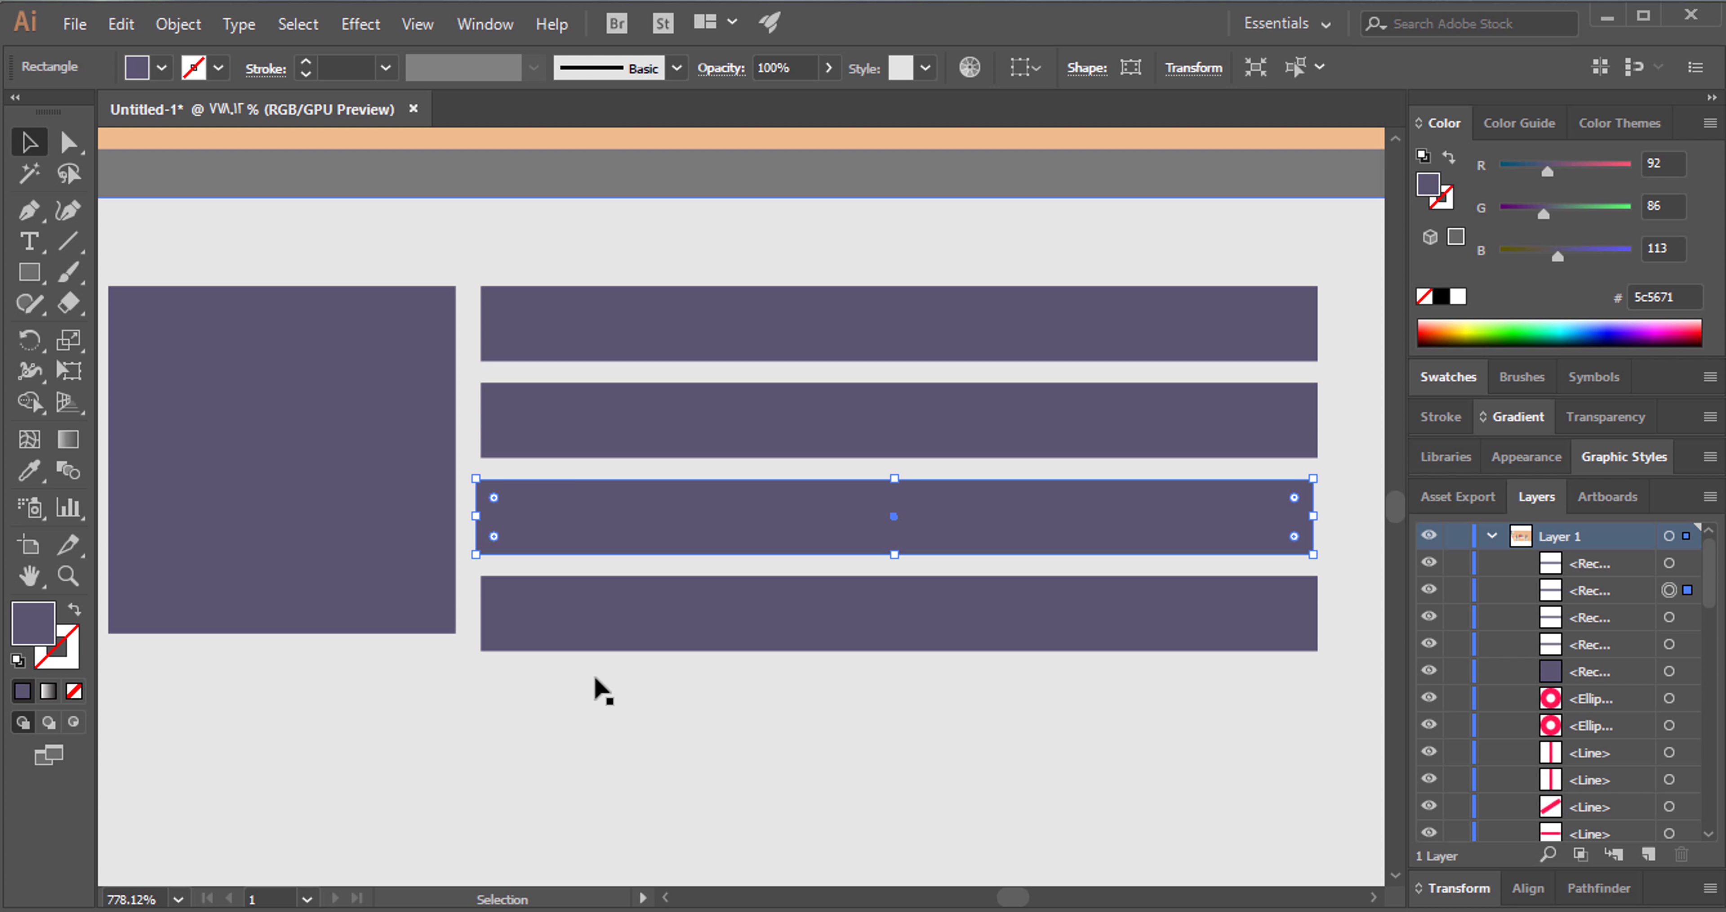
pyautogui.press('Right')
pyautogui.click(695, 674)
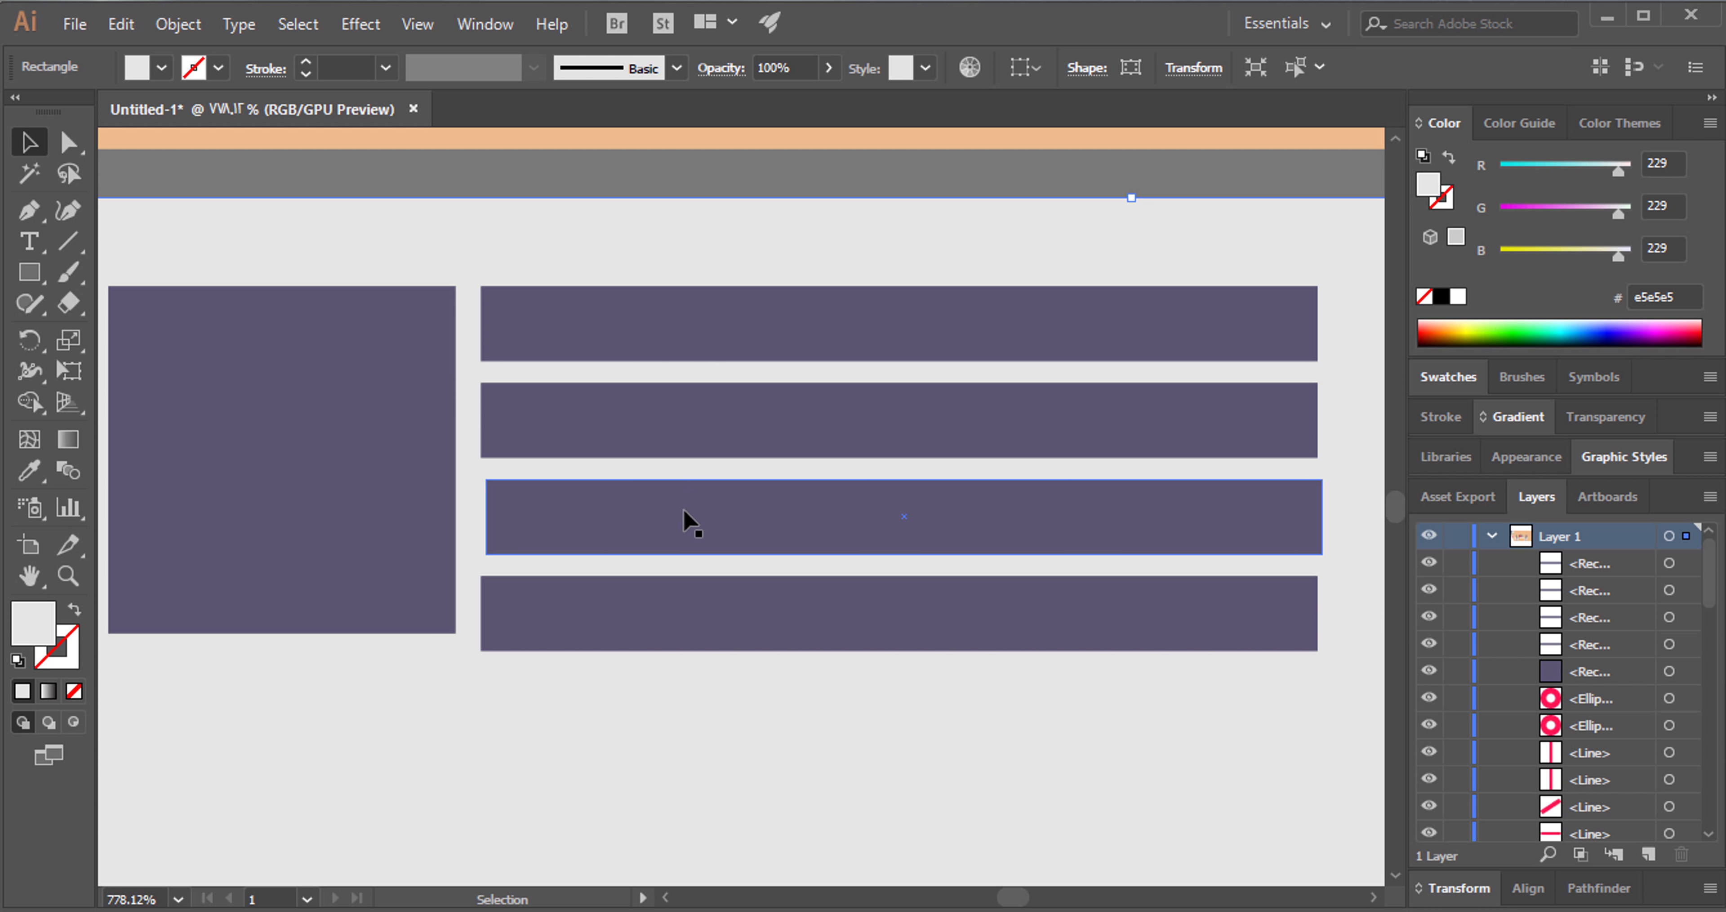
pyautogui.moveTo(683, 518); pyautogui.dragTo(679, 518)
pyautogui.click(901, 731)
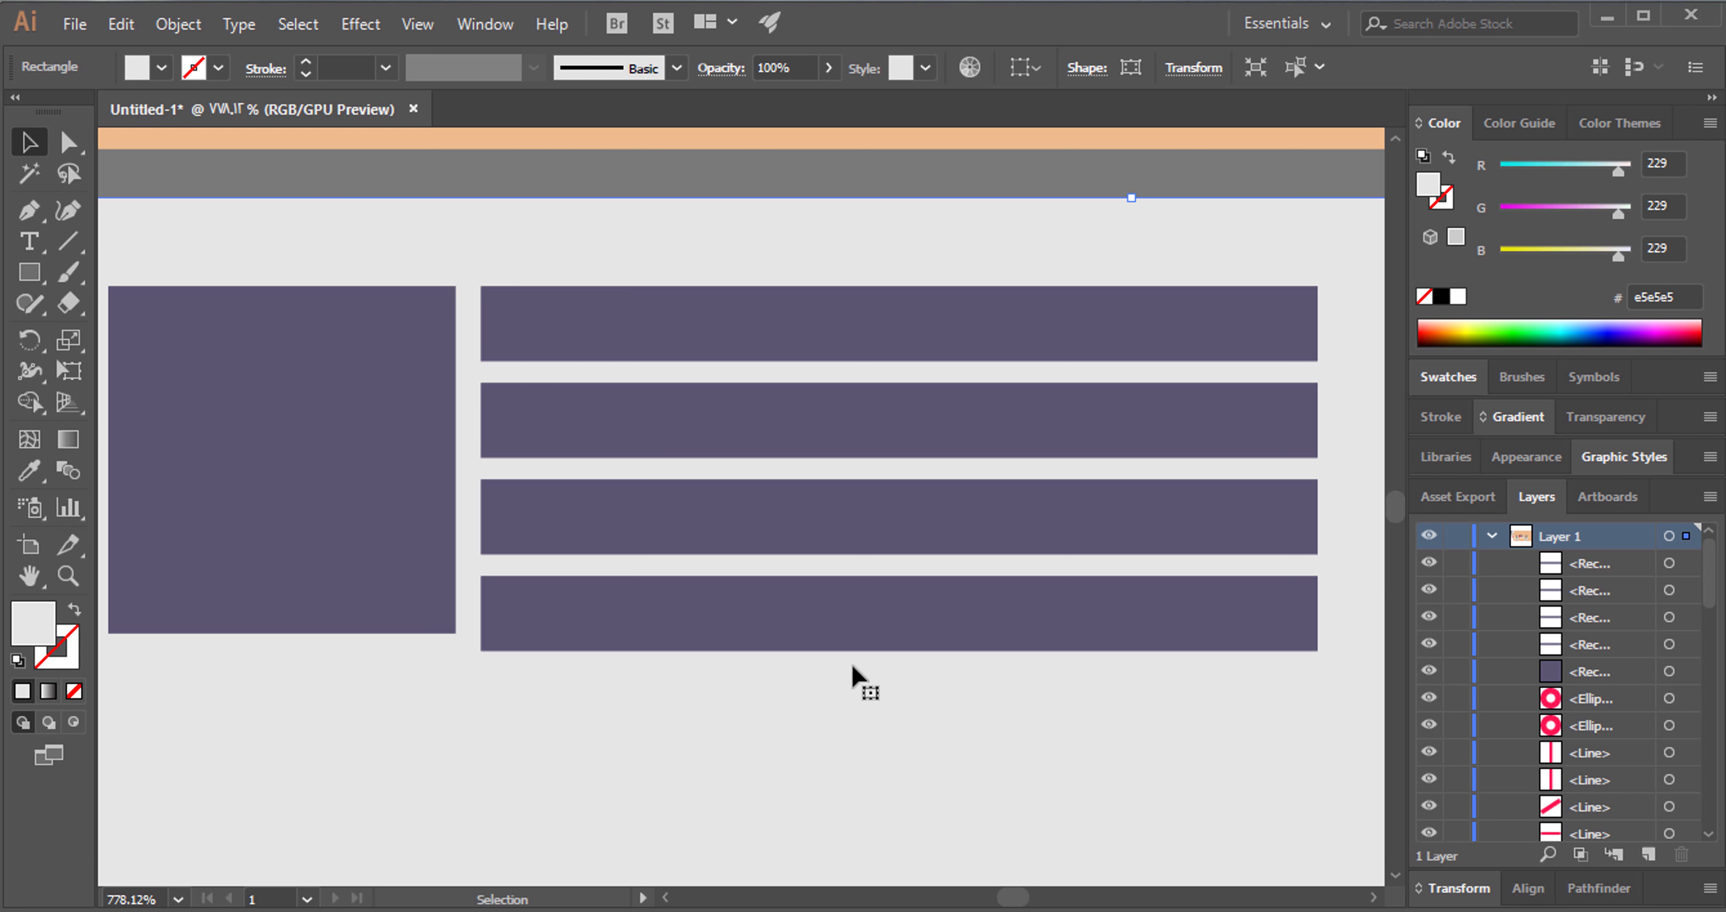
# Colour the top bar green and the second bar bright blue.
pyautogui.click(797, 329)
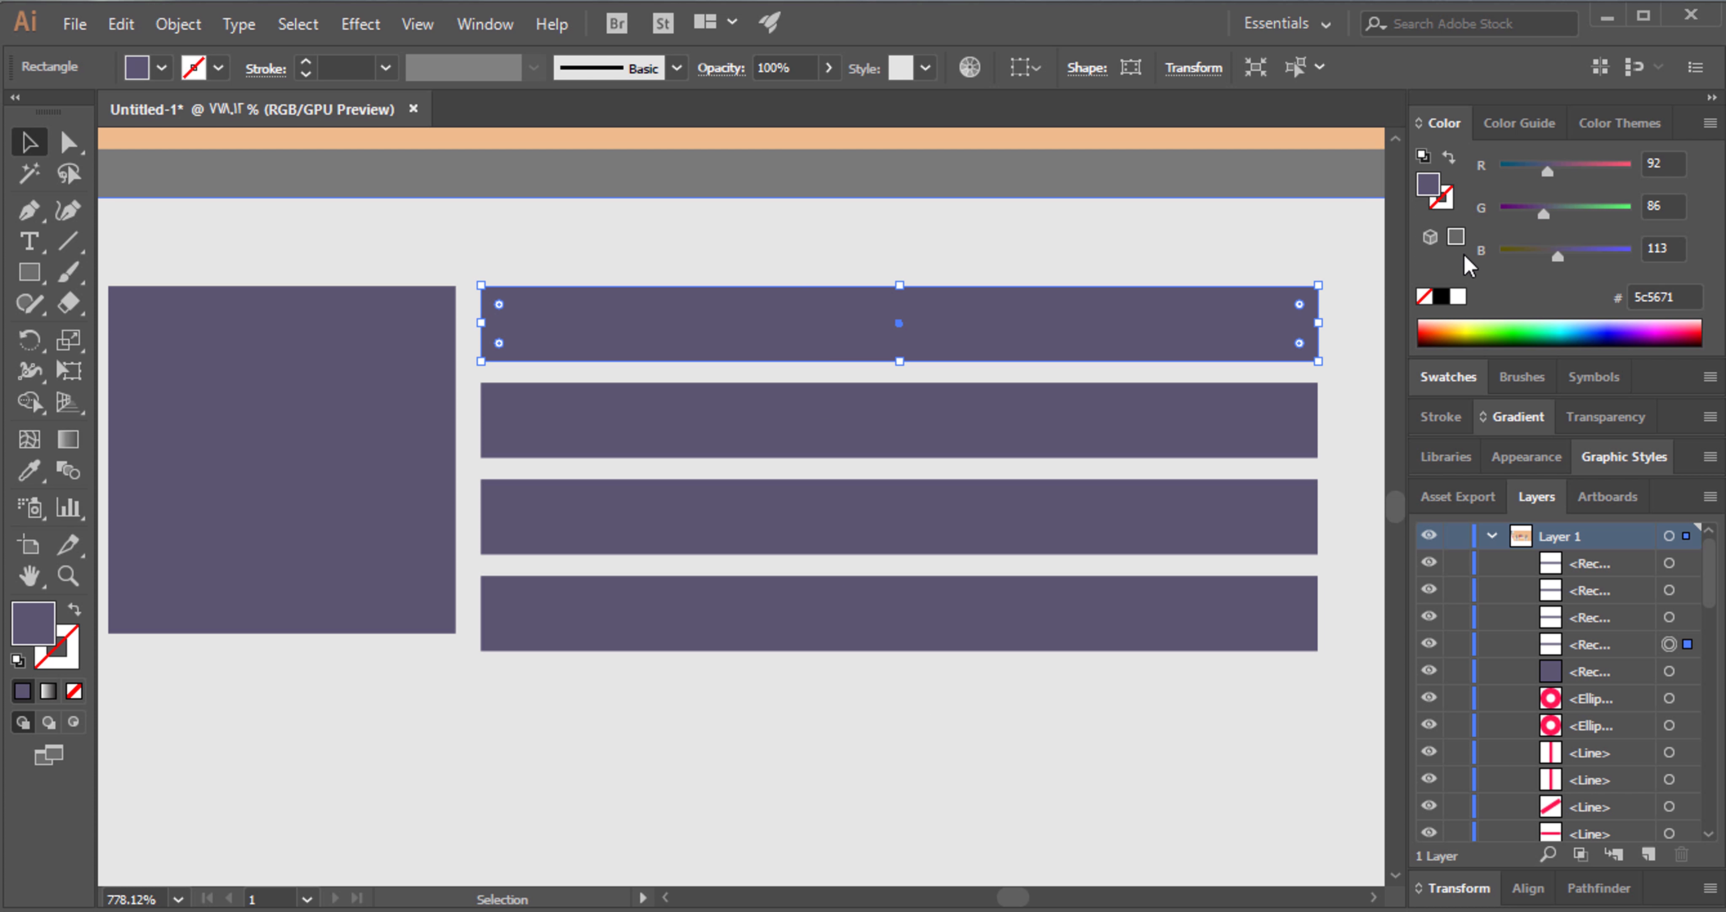
pyautogui.click(1573, 208)
pyautogui.click(1038, 428)
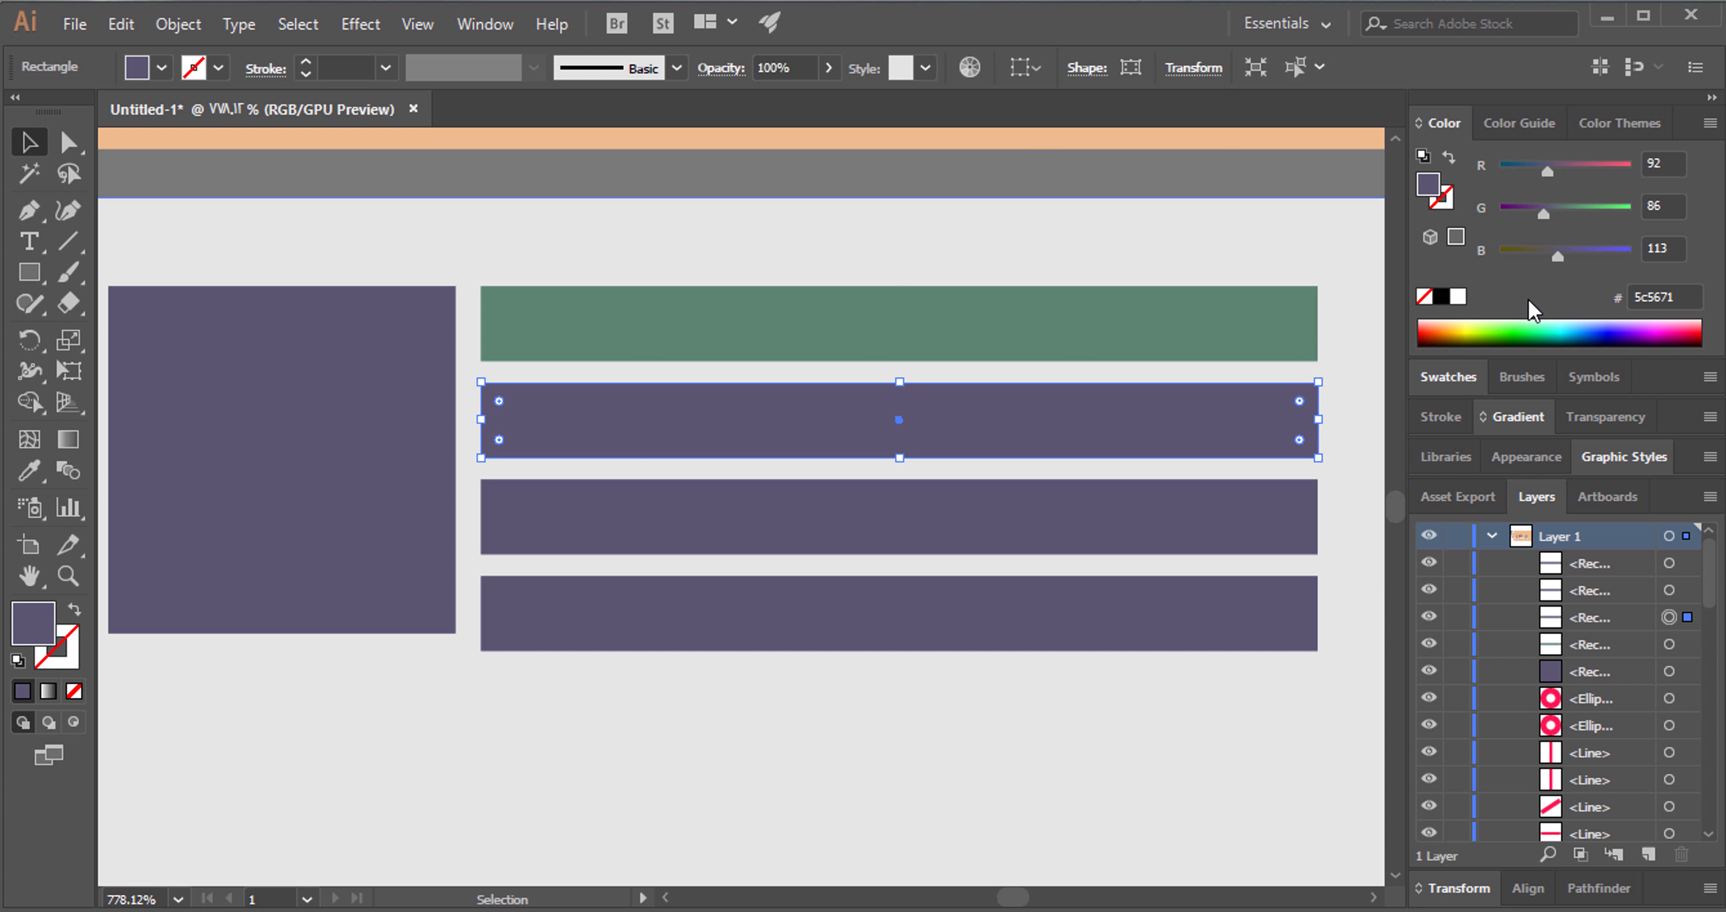
pyautogui.click(1606, 250)
# Colour the third bar yellow and the bottom bar pink.
pyautogui.click(1014, 524)
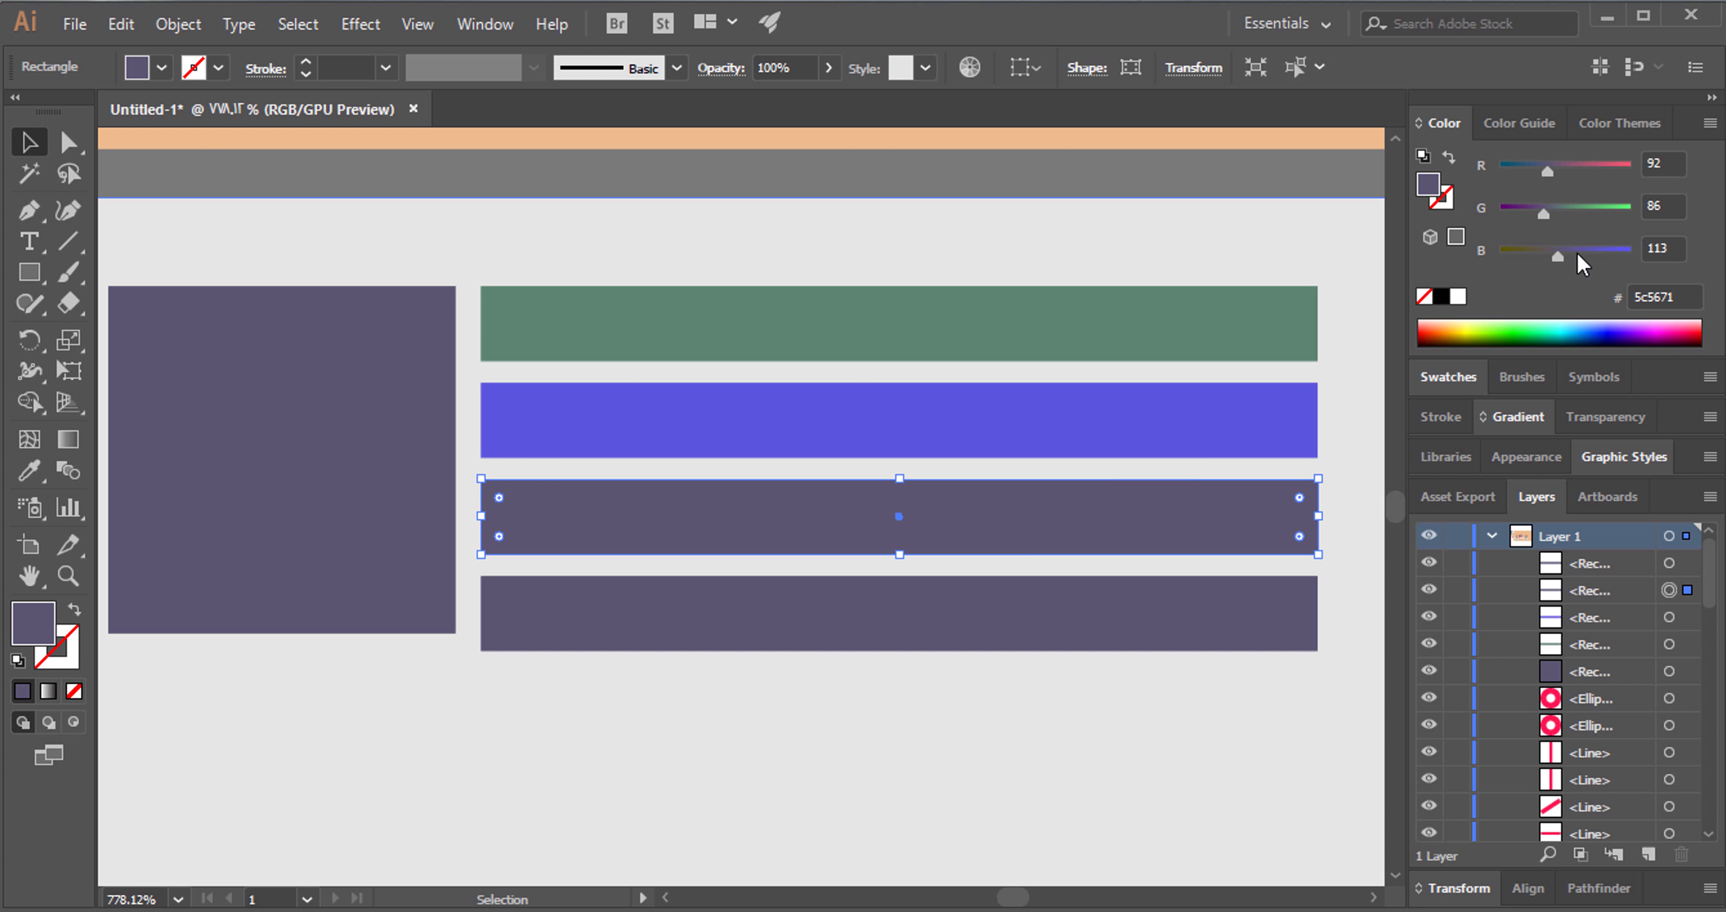
pyautogui.click(1617, 209)
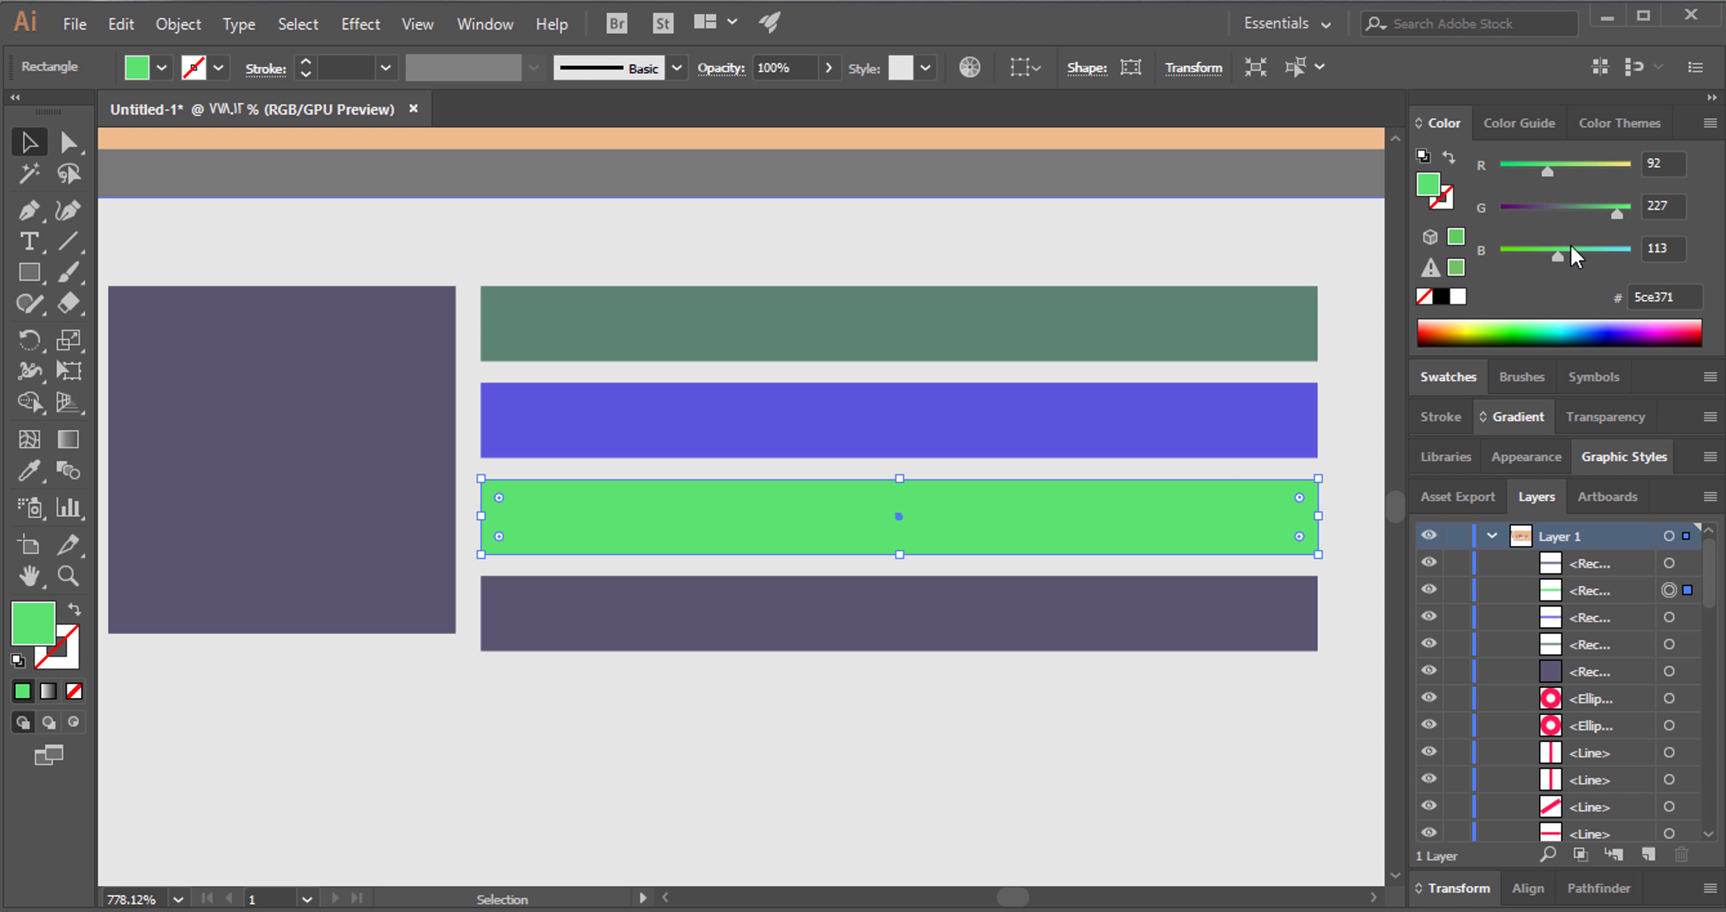
pyautogui.click(1616, 169)
pyautogui.click(994, 640)
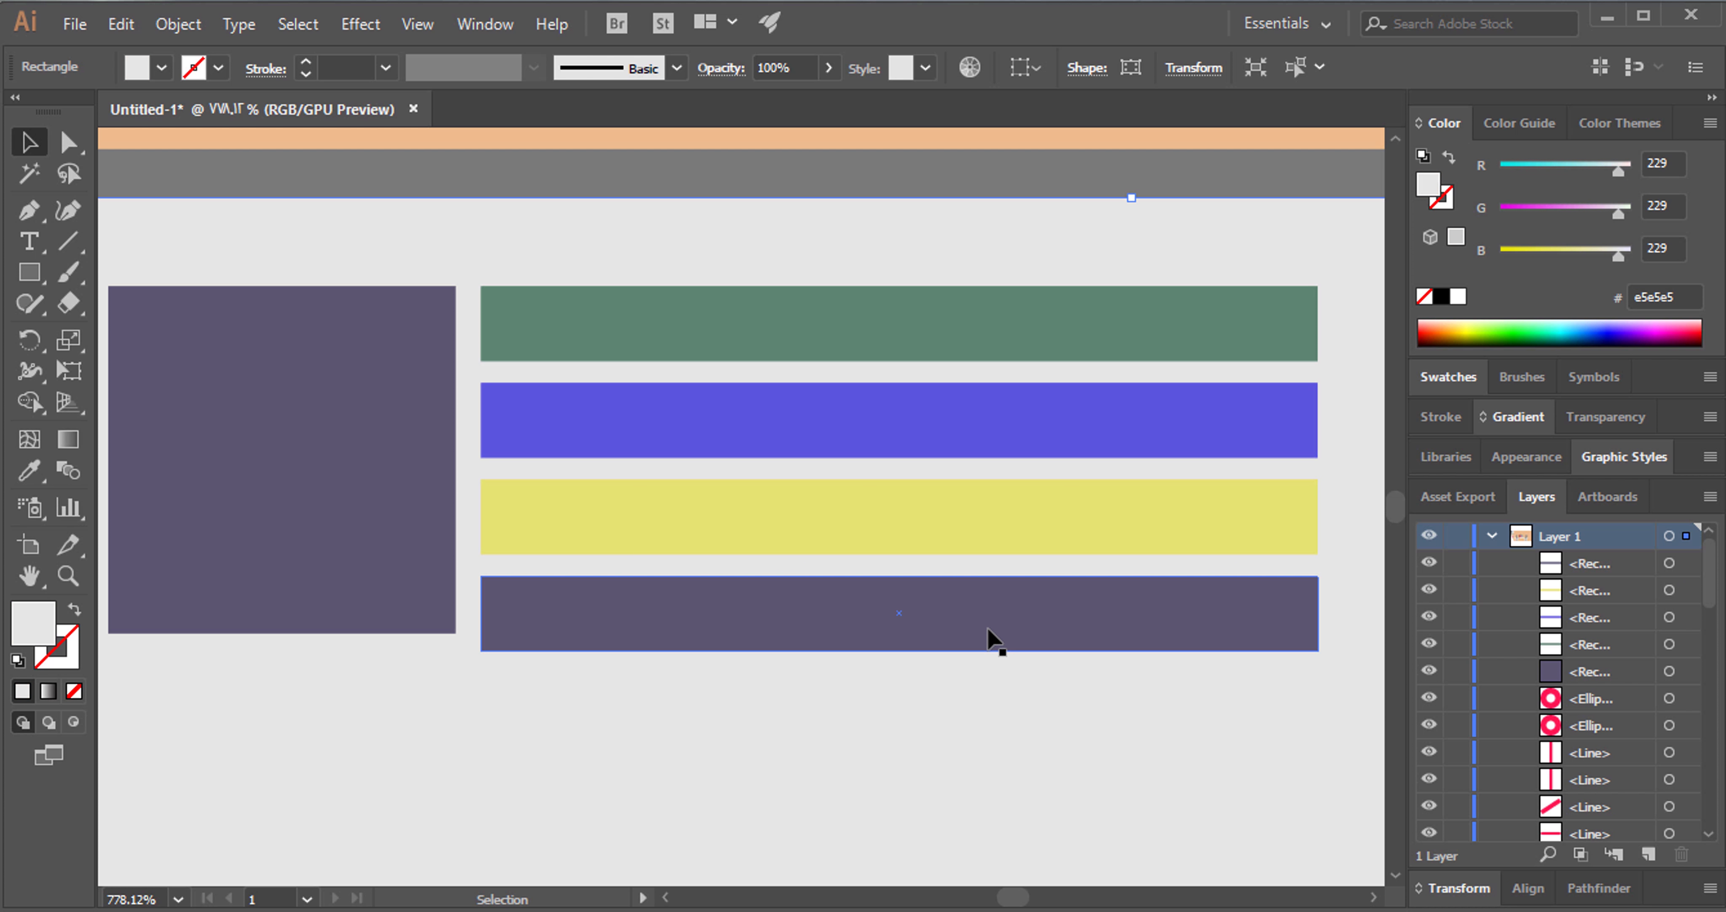
pyautogui.click(1623, 170)
pyautogui.click(965, 731)
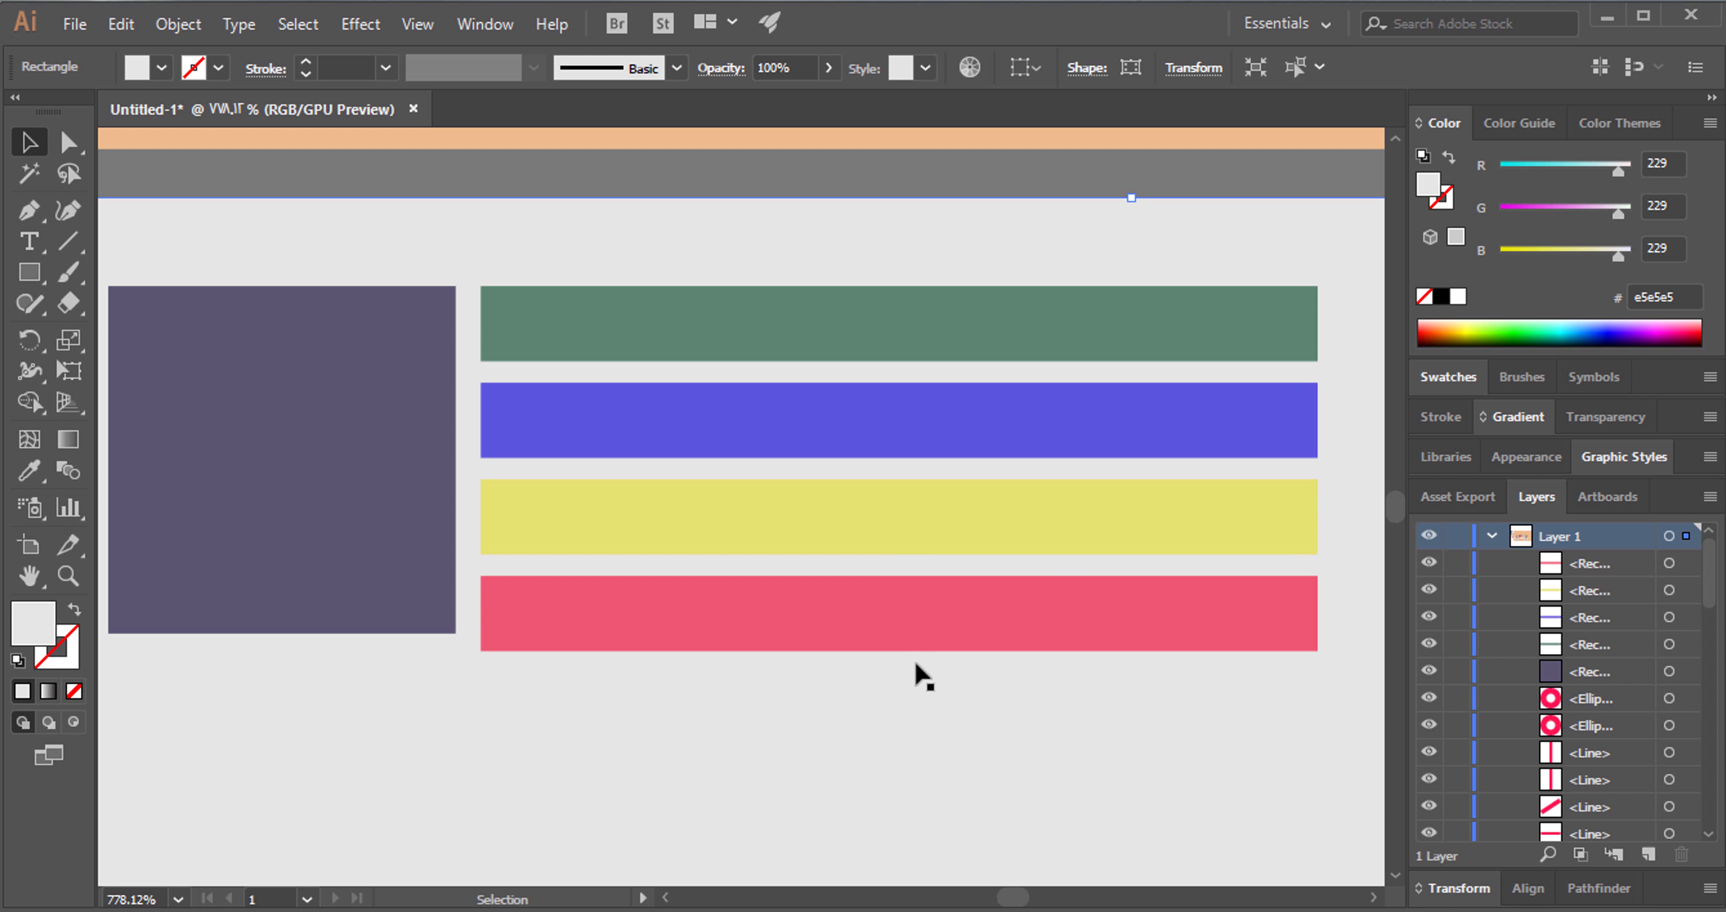
pyautogui.click(905, 135)
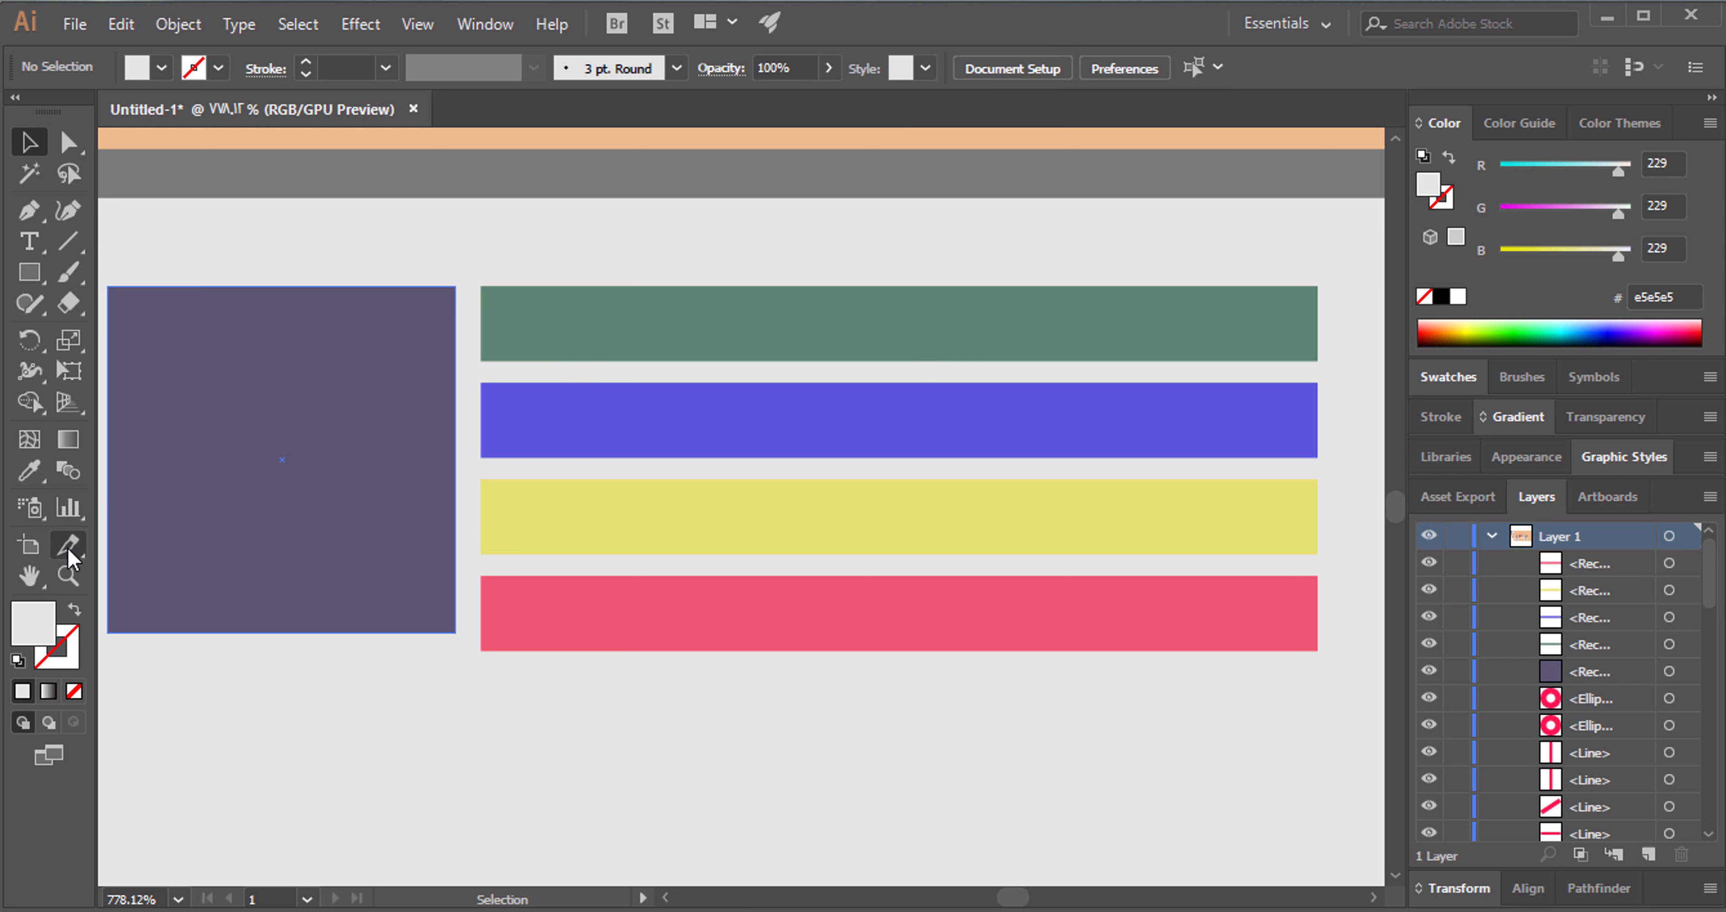
# Zoom in on the laptop screen and create a 10 pt circle right of the cart.
pyautogui.click(66, 575)
pyautogui.keyDown('alt'); pyautogui.click(1124, 616); pyautogui.keyUp('alt')
pyautogui.keyDown('alt'); pyautogui.click(761, 461); pyautogui.keyUp('alt')
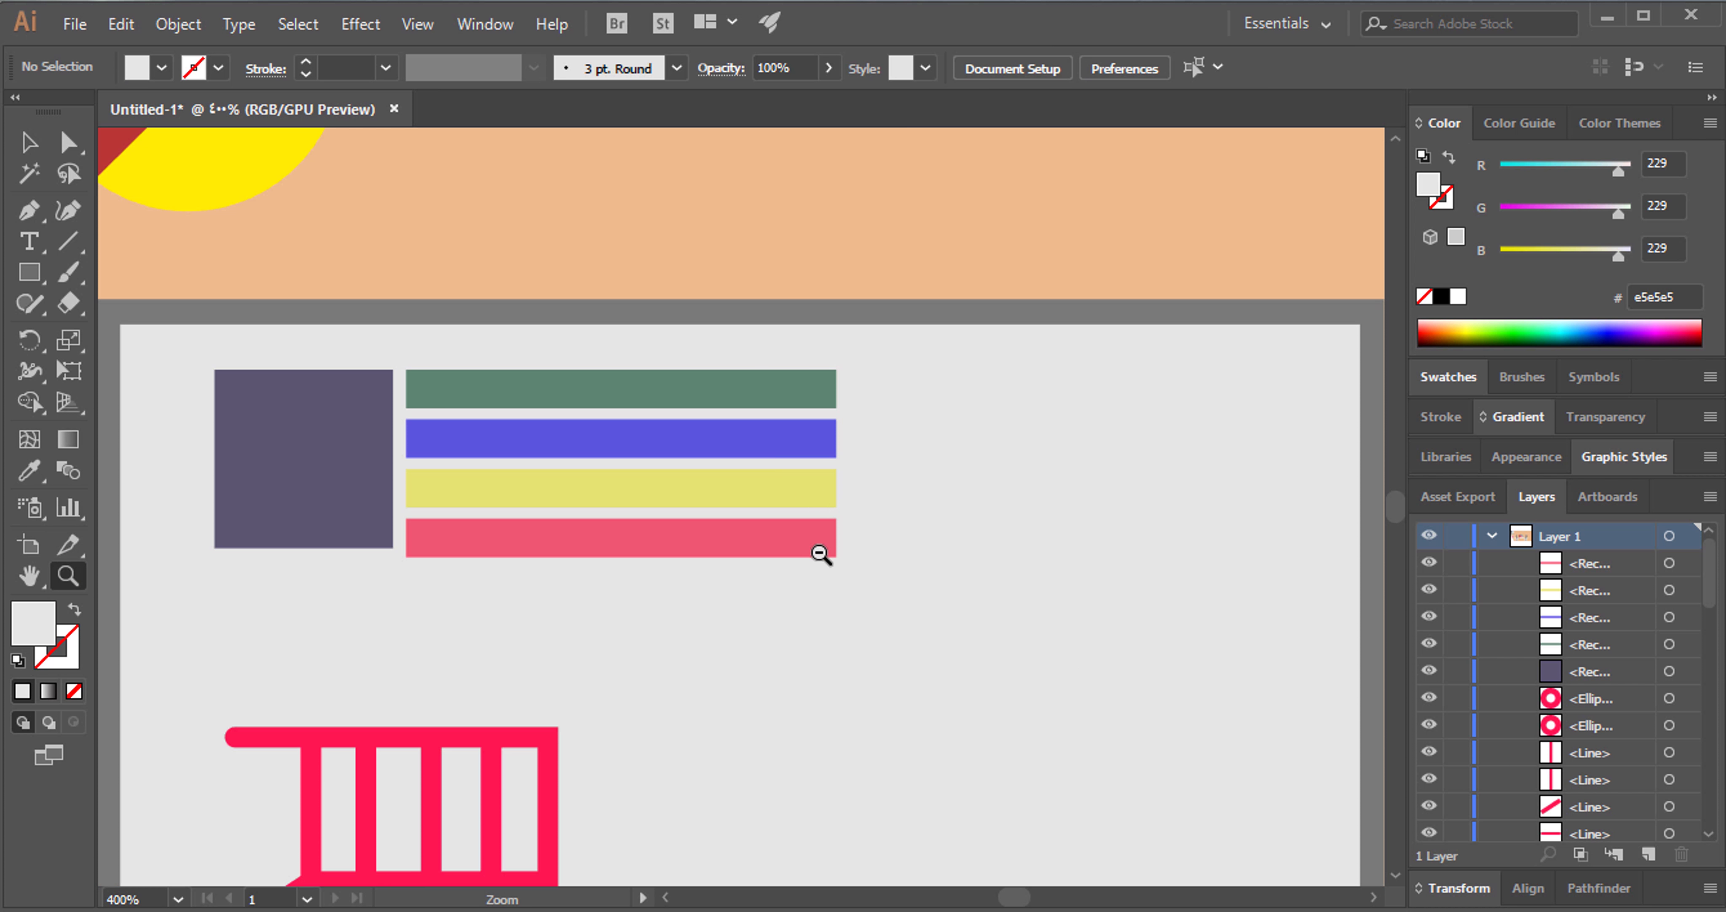
pyautogui.keyDown('alt'); pyautogui.click(819, 558); pyautogui.keyUp('alt')
pyautogui.keyDown('alt'); pyautogui.click(788, 667); pyautogui.keyUp('alt')
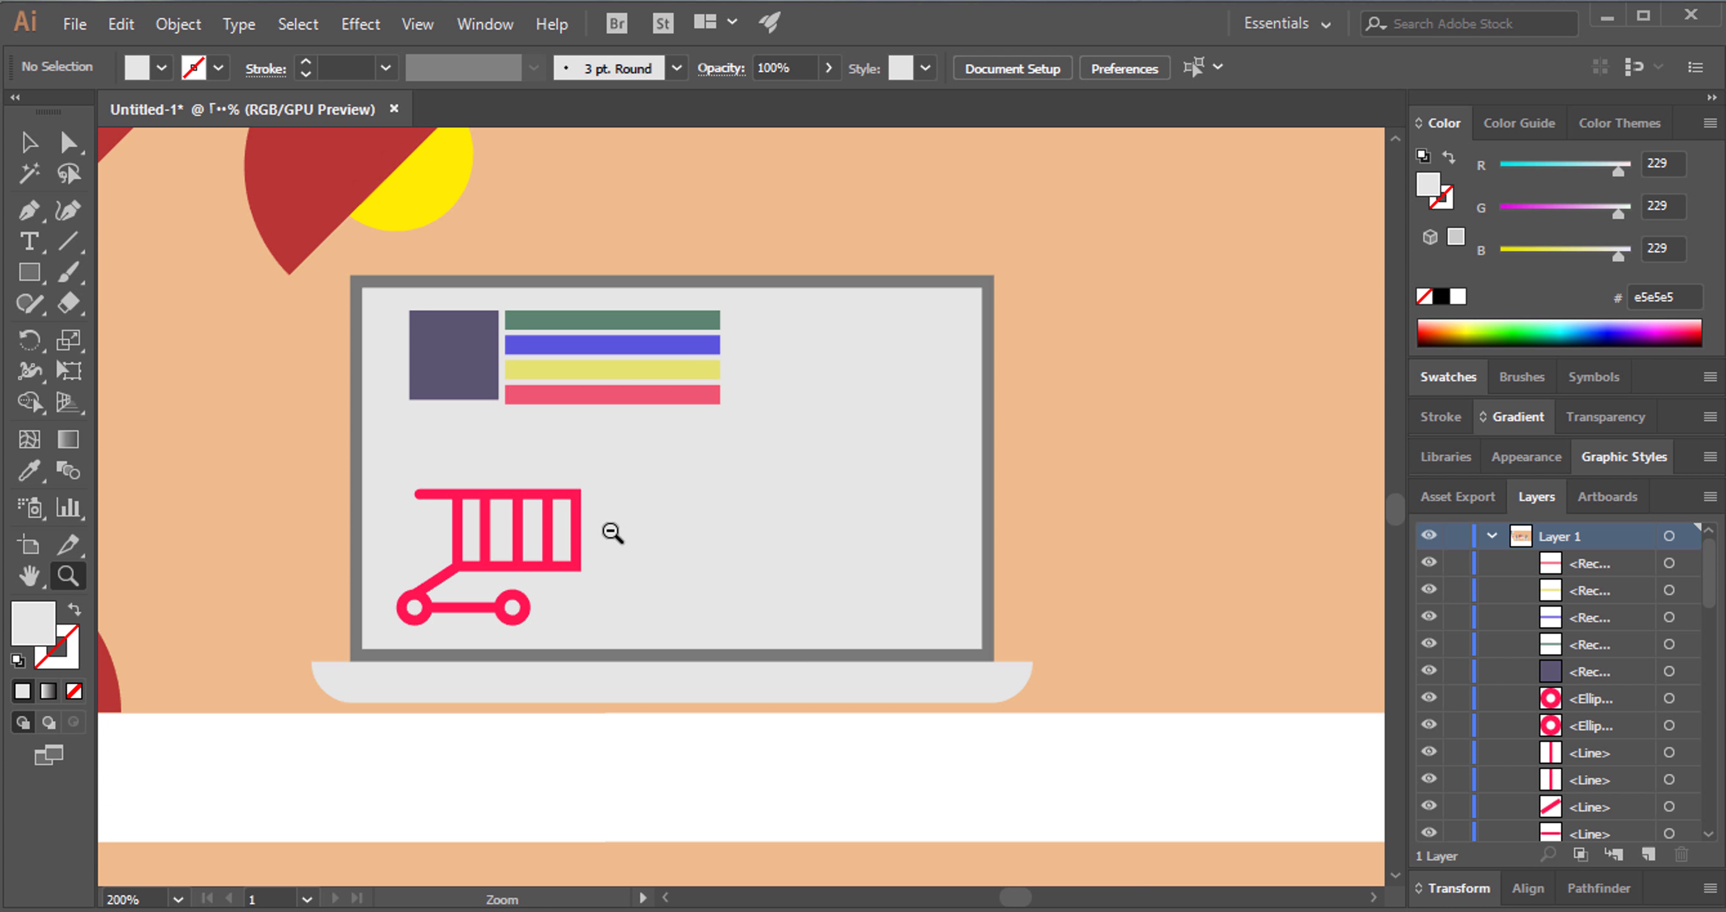
pyautogui.click(670, 386)
pyautogui.keyDown('alt'); pyautogui.click(806, 752); pyautogui.keyUp('alt')
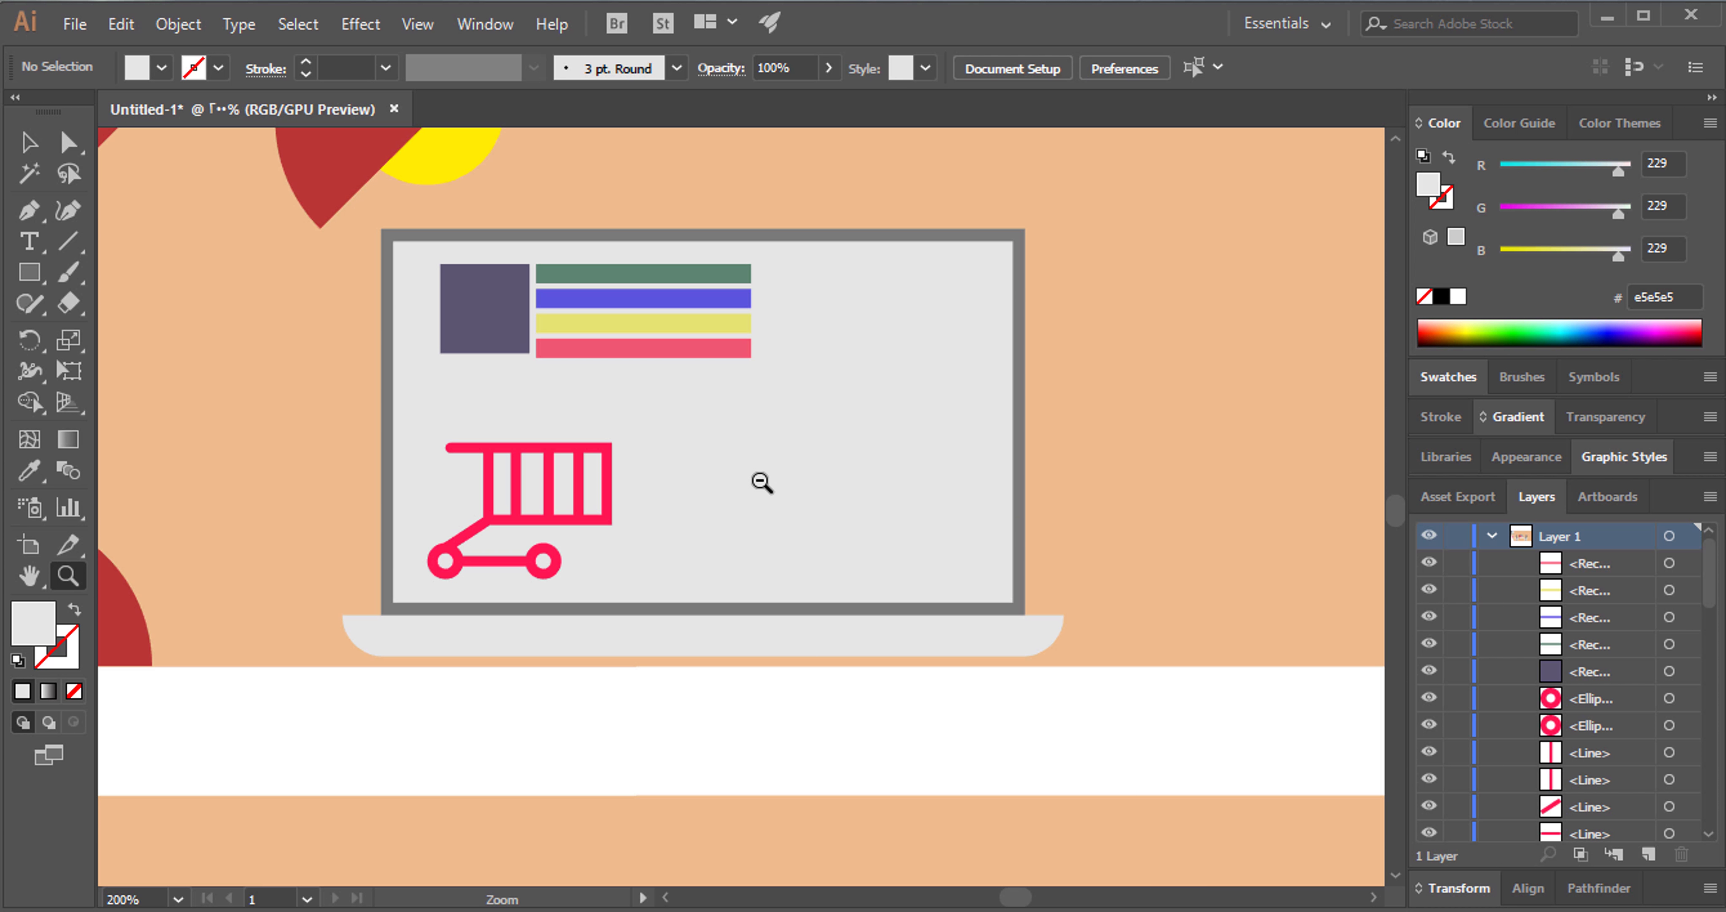
pyautogui.moveTo(761, 481); pyautogui.dragTo(891, 432)
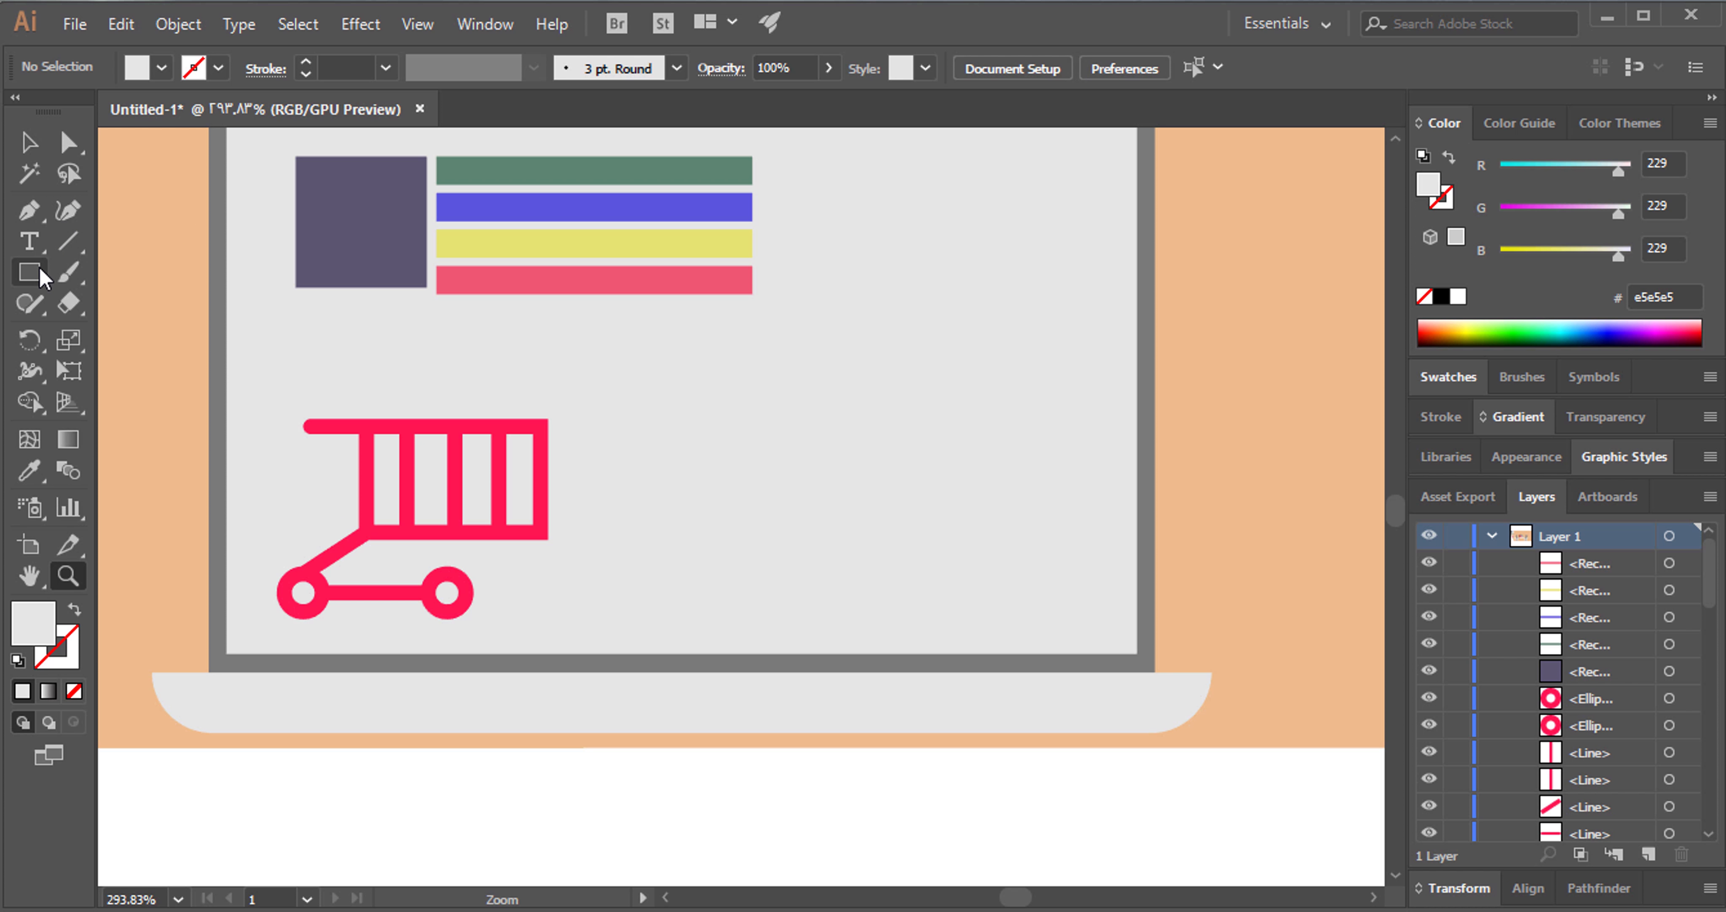
pyautogui.click(40, 267)
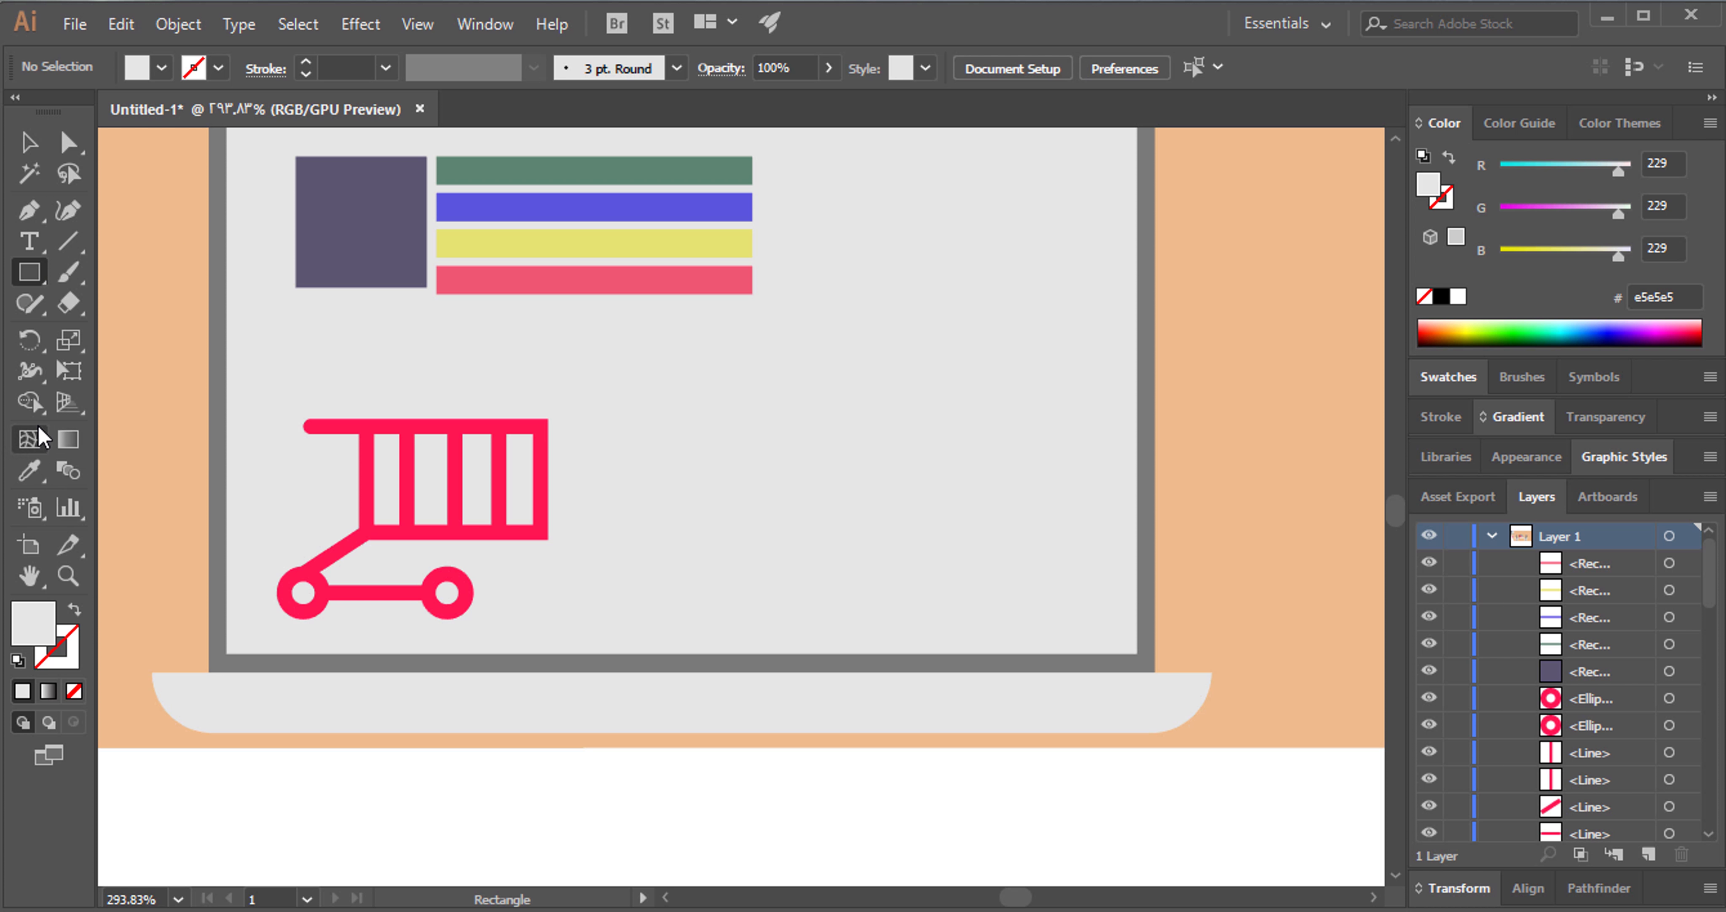
pyautogui.click(29, 271)
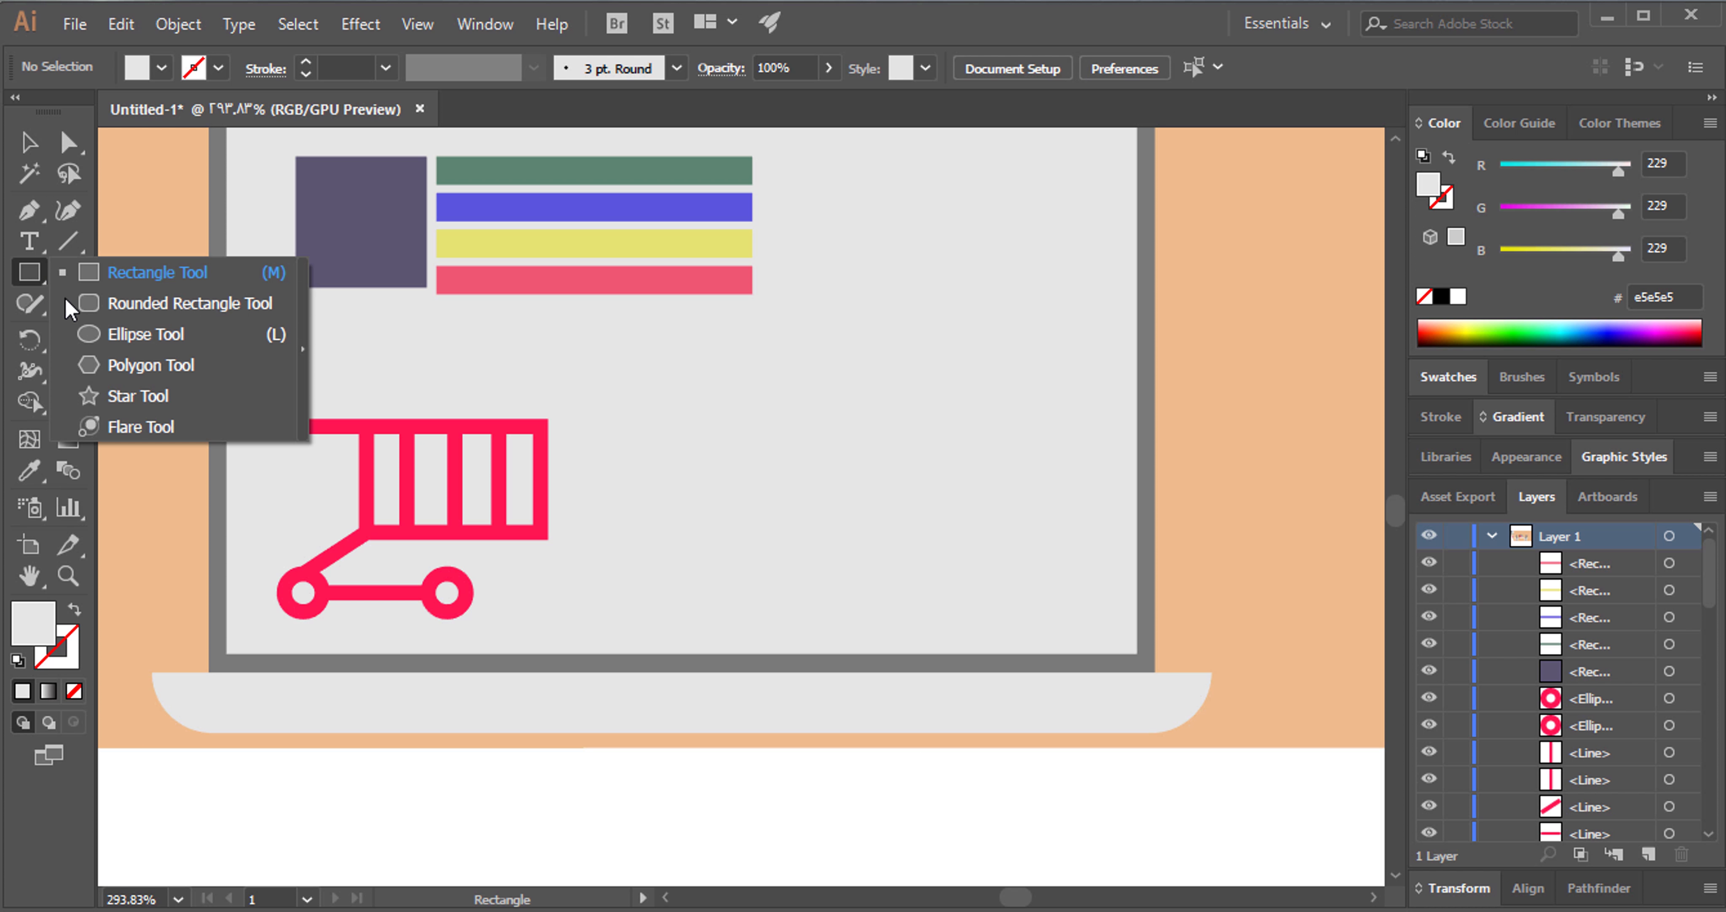
pyautogui.click(106, 334)
pyautogui.click(730, 554)
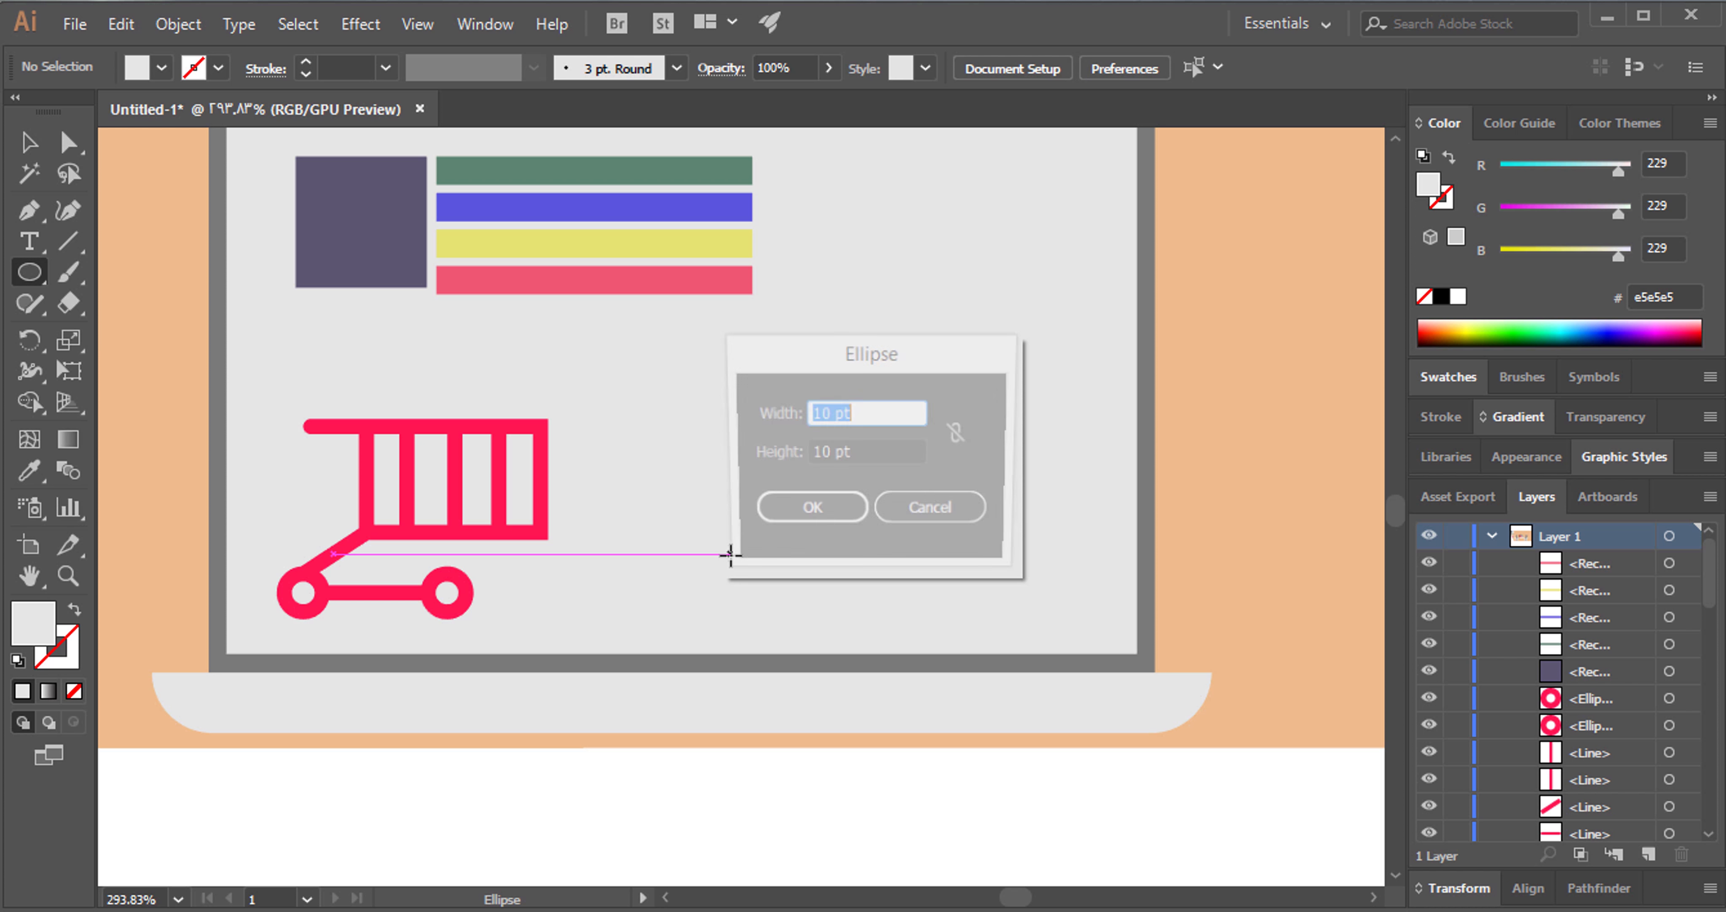
pyautogui.press('Return')
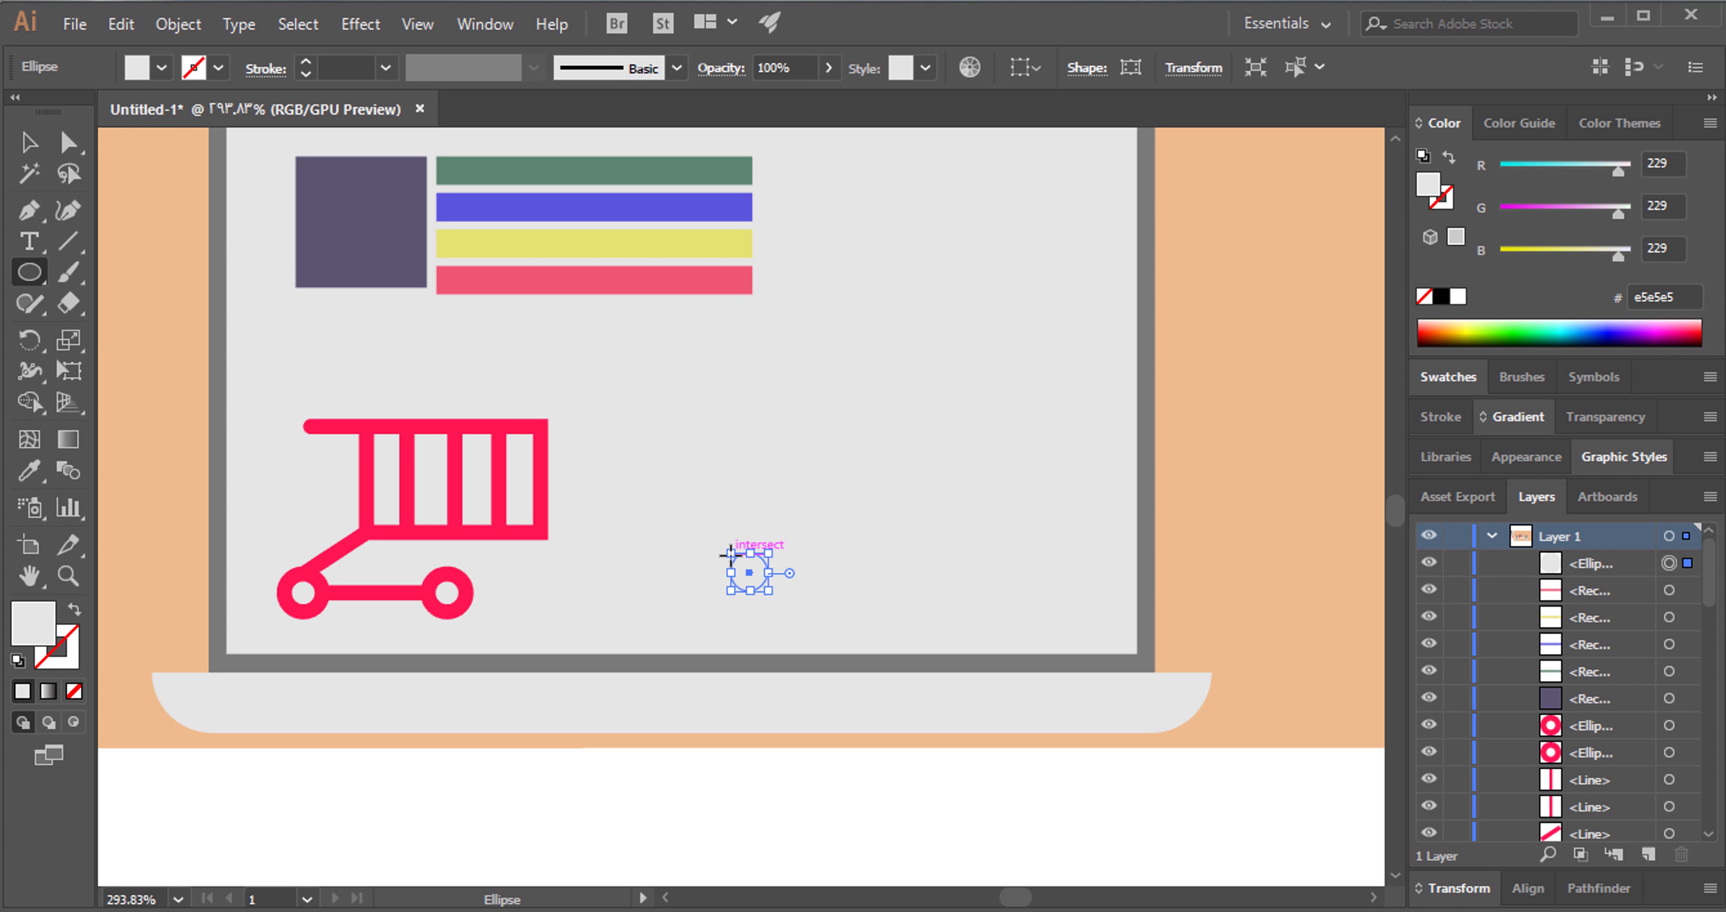
# Give the circle the cart's pink as a solid fill and enlarge it to about 18.7 pt.
pyautogui.press('i')
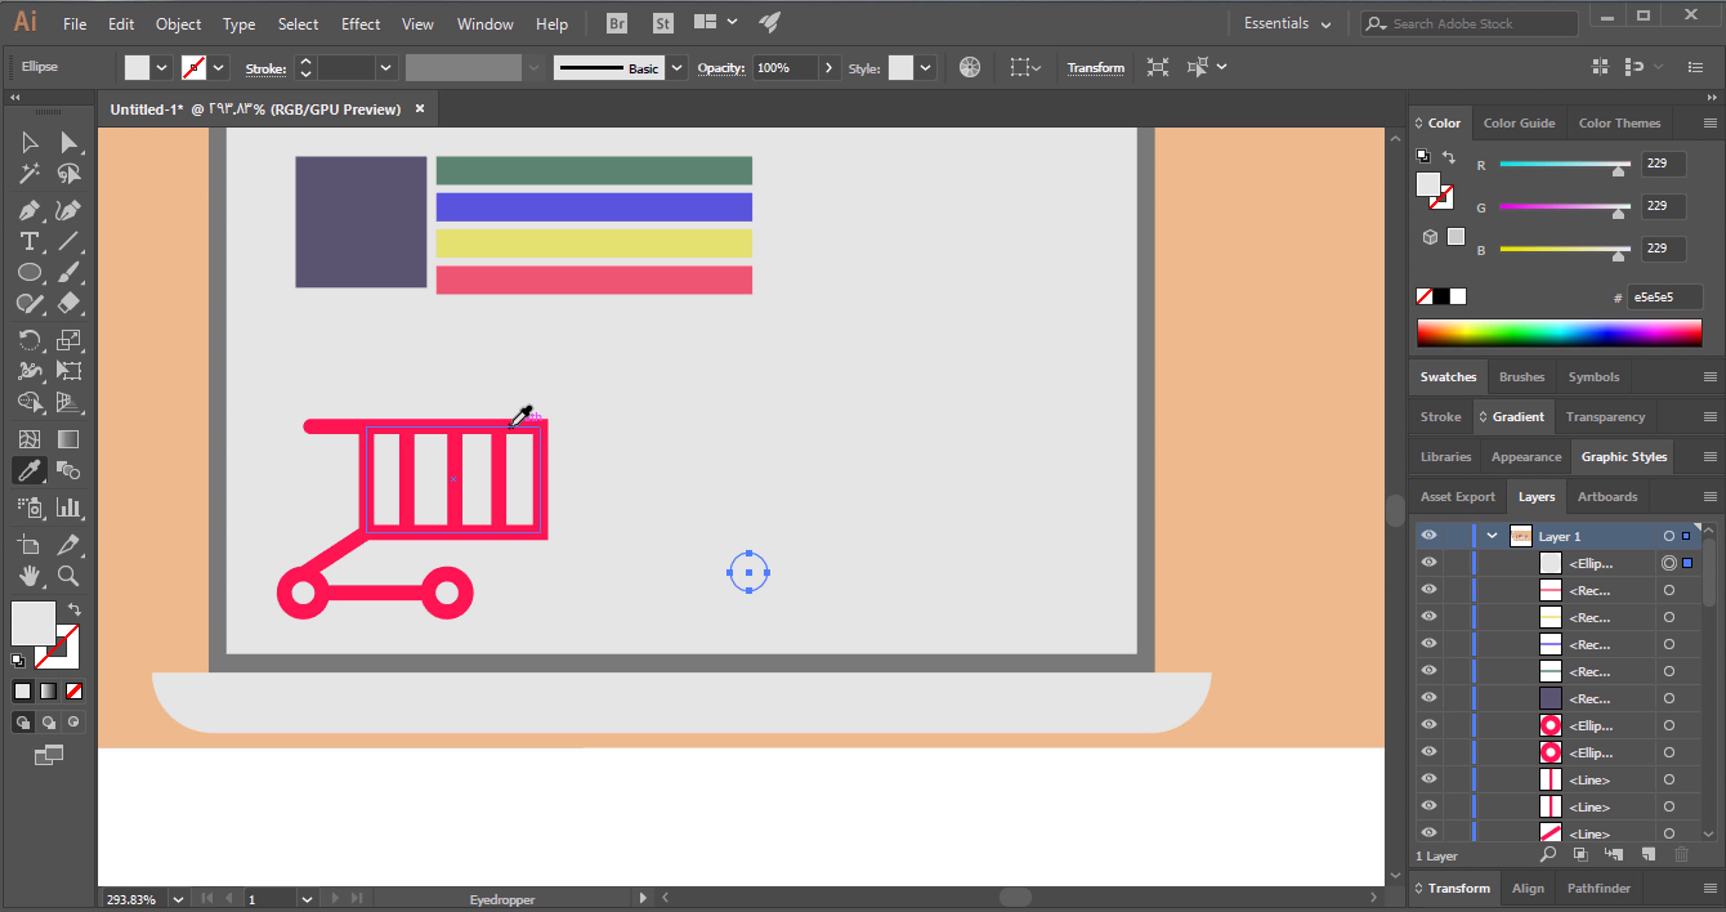
pyautogui.click(523, 425)
pyautogui.press('v')
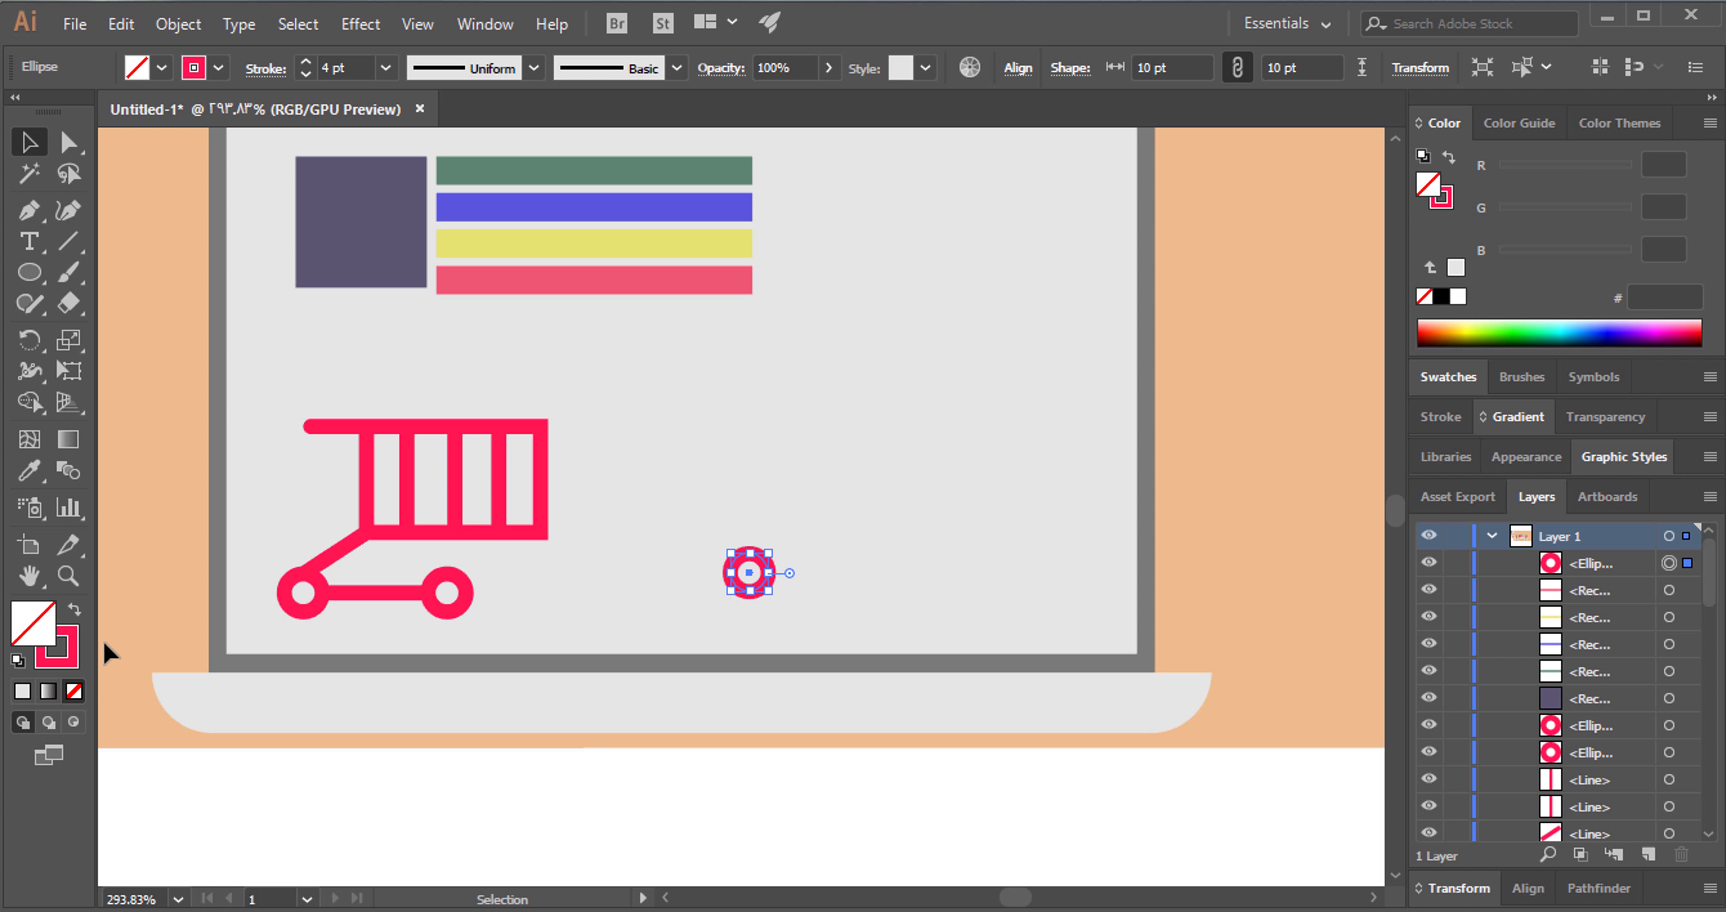
pyautogui.click(76, 610)
pyautogui.click(757, 523)
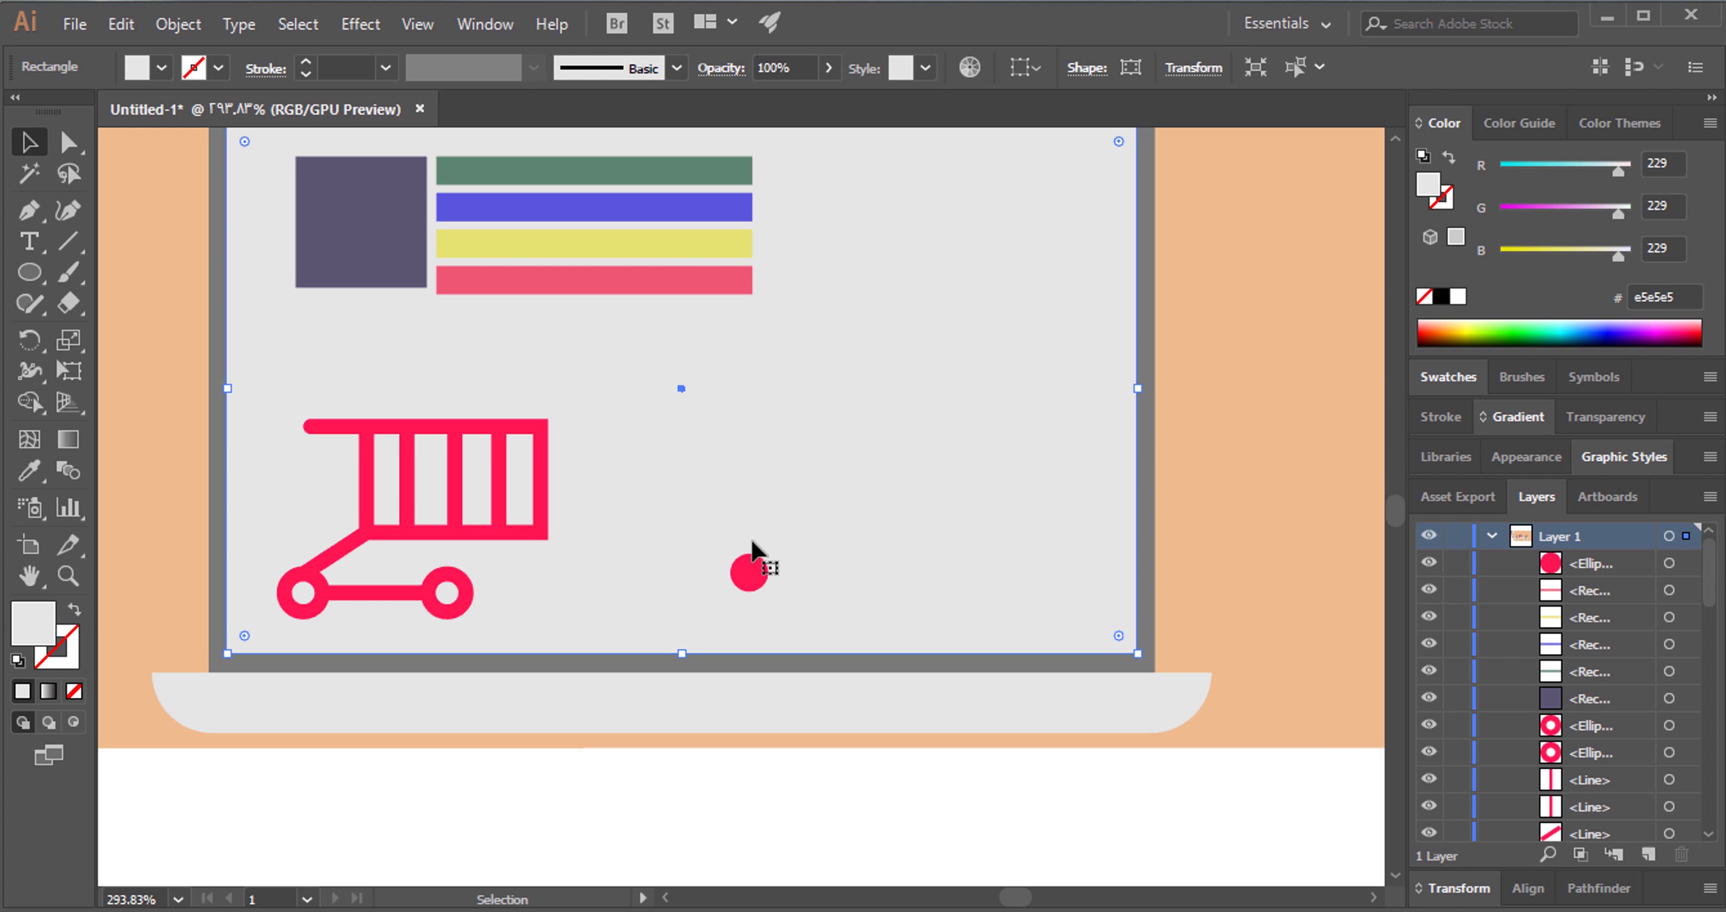
pyautogui.click(751, 572)
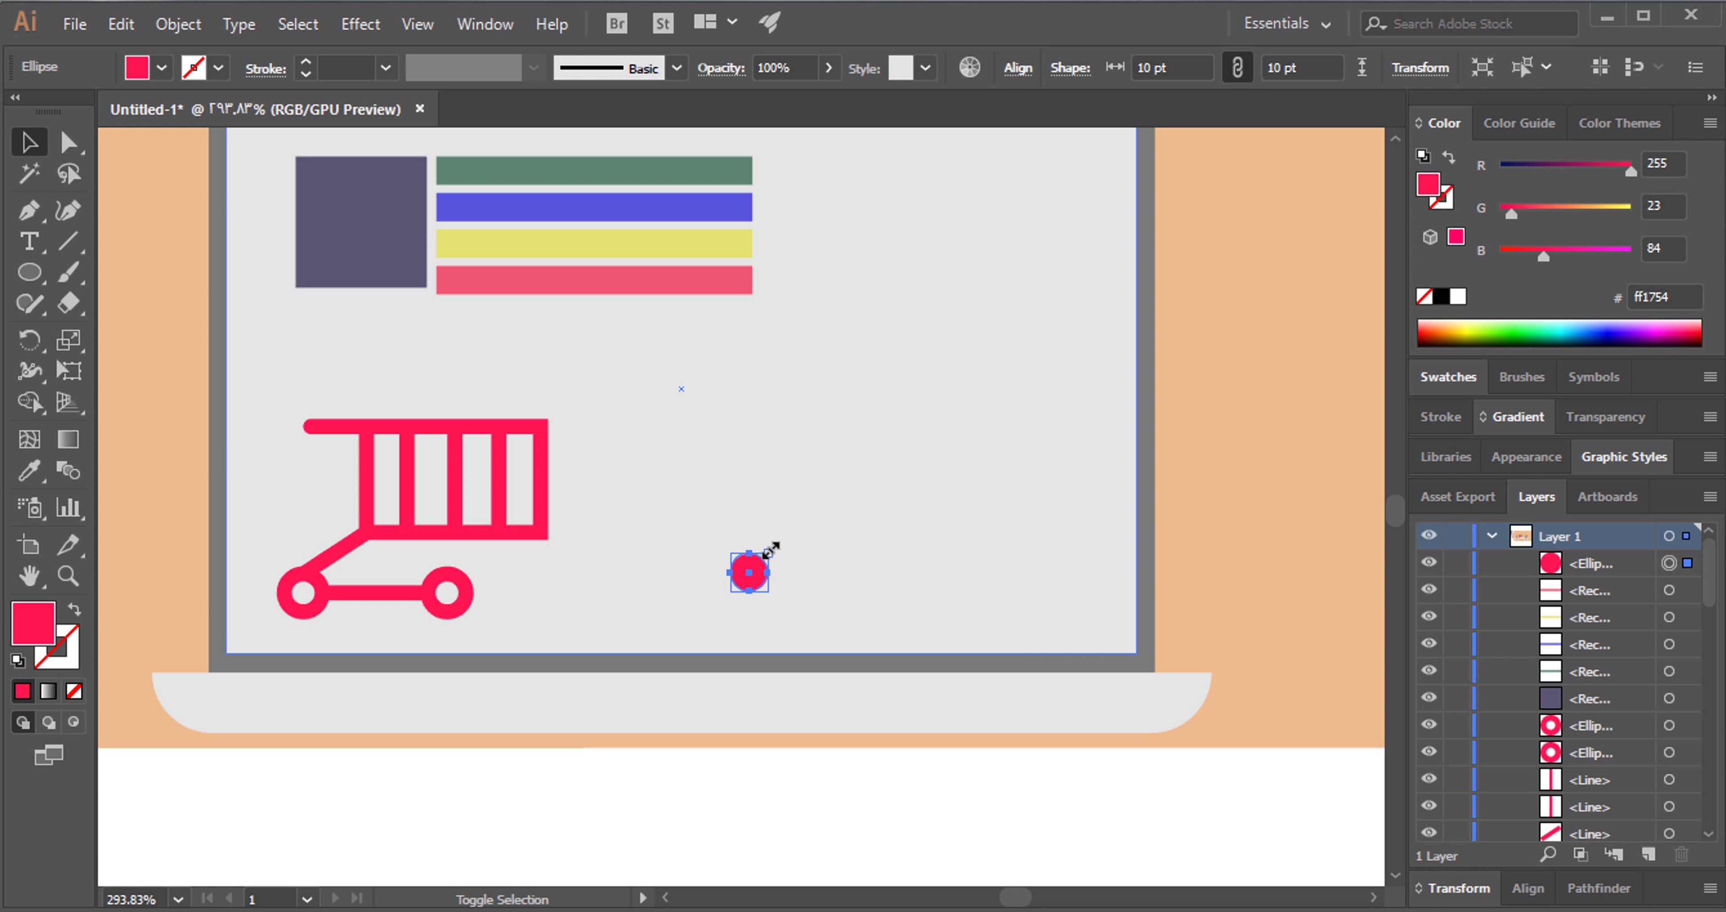
pyautogui.moveTo(769, 553); pyautogui.dragTo(785, 536)
pyautogui.click(1286, 464)
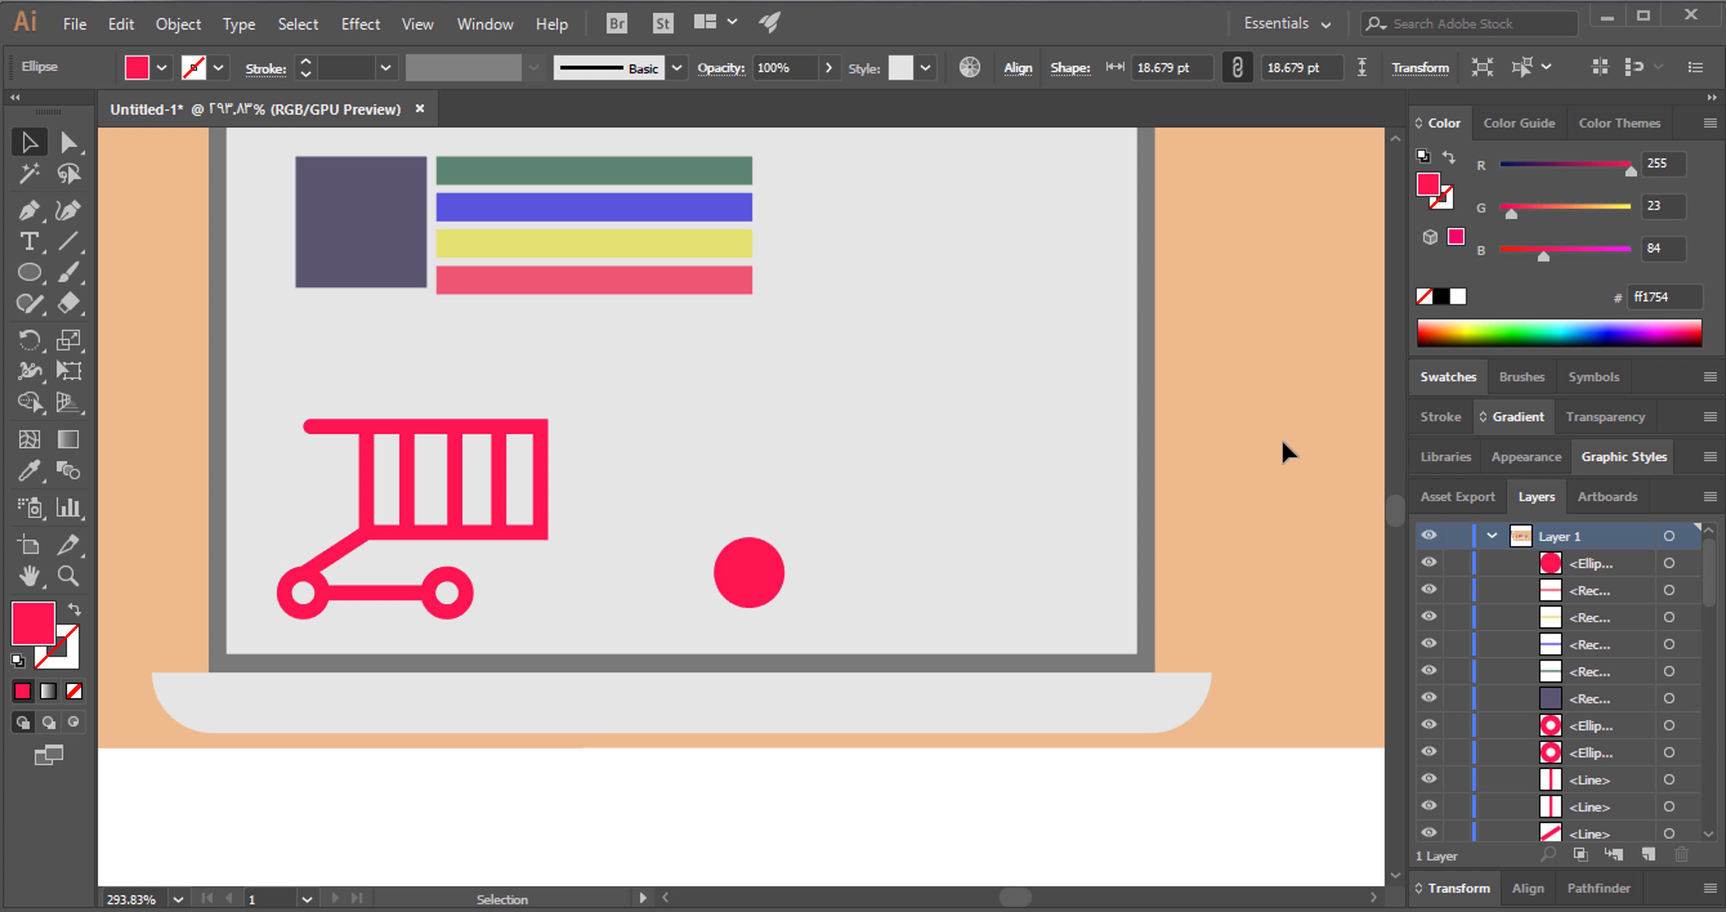
# Move the cart's 4 pt diagonal line so it starts at the pink circle.
pyautogui.moveTo(335, 546)
pyautogui.mouseDown()
pyautogui.moveTo(798, 525)
pyautogui.moveTo(789, 536)
pyautogui.moveTo(813, 512)
pyautogui.mouseUp()
pyautogui.click(807, 551)
pyautogui.keyDown('shift'); pyautogui.click(730, 579); pyautogui.keyUp('shift')
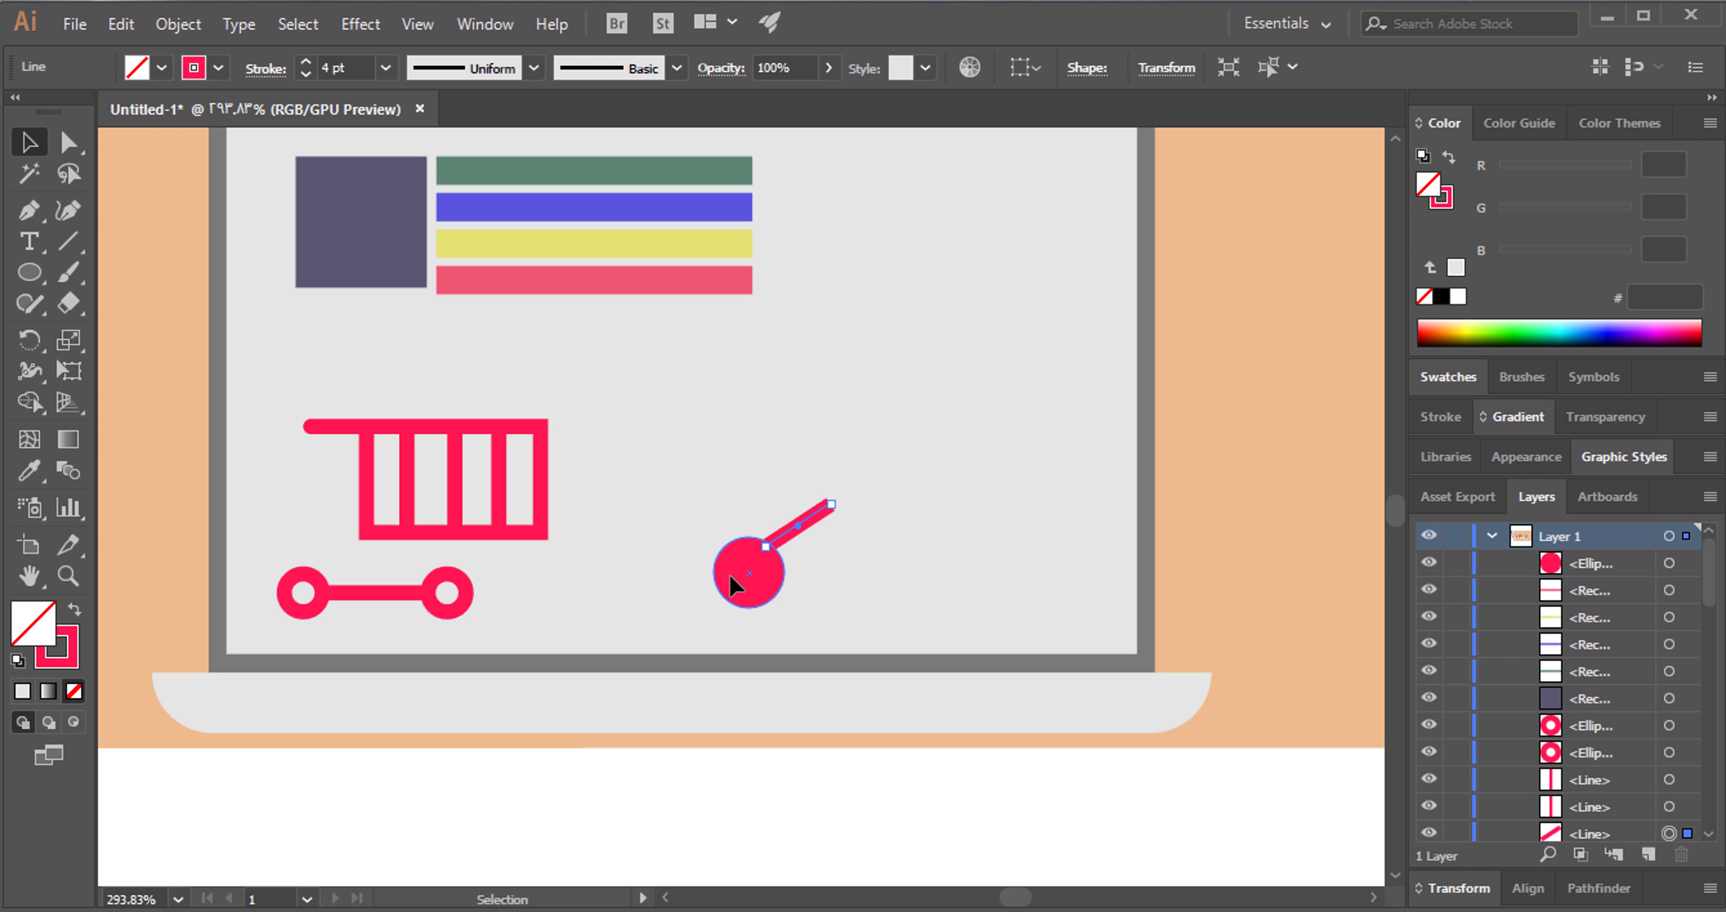
pyautogui.click(731, 576)
pyautogui.moveTo(811, 526); pyautogui.dragTo(871, 521)
pyautogui.click(895, 532)
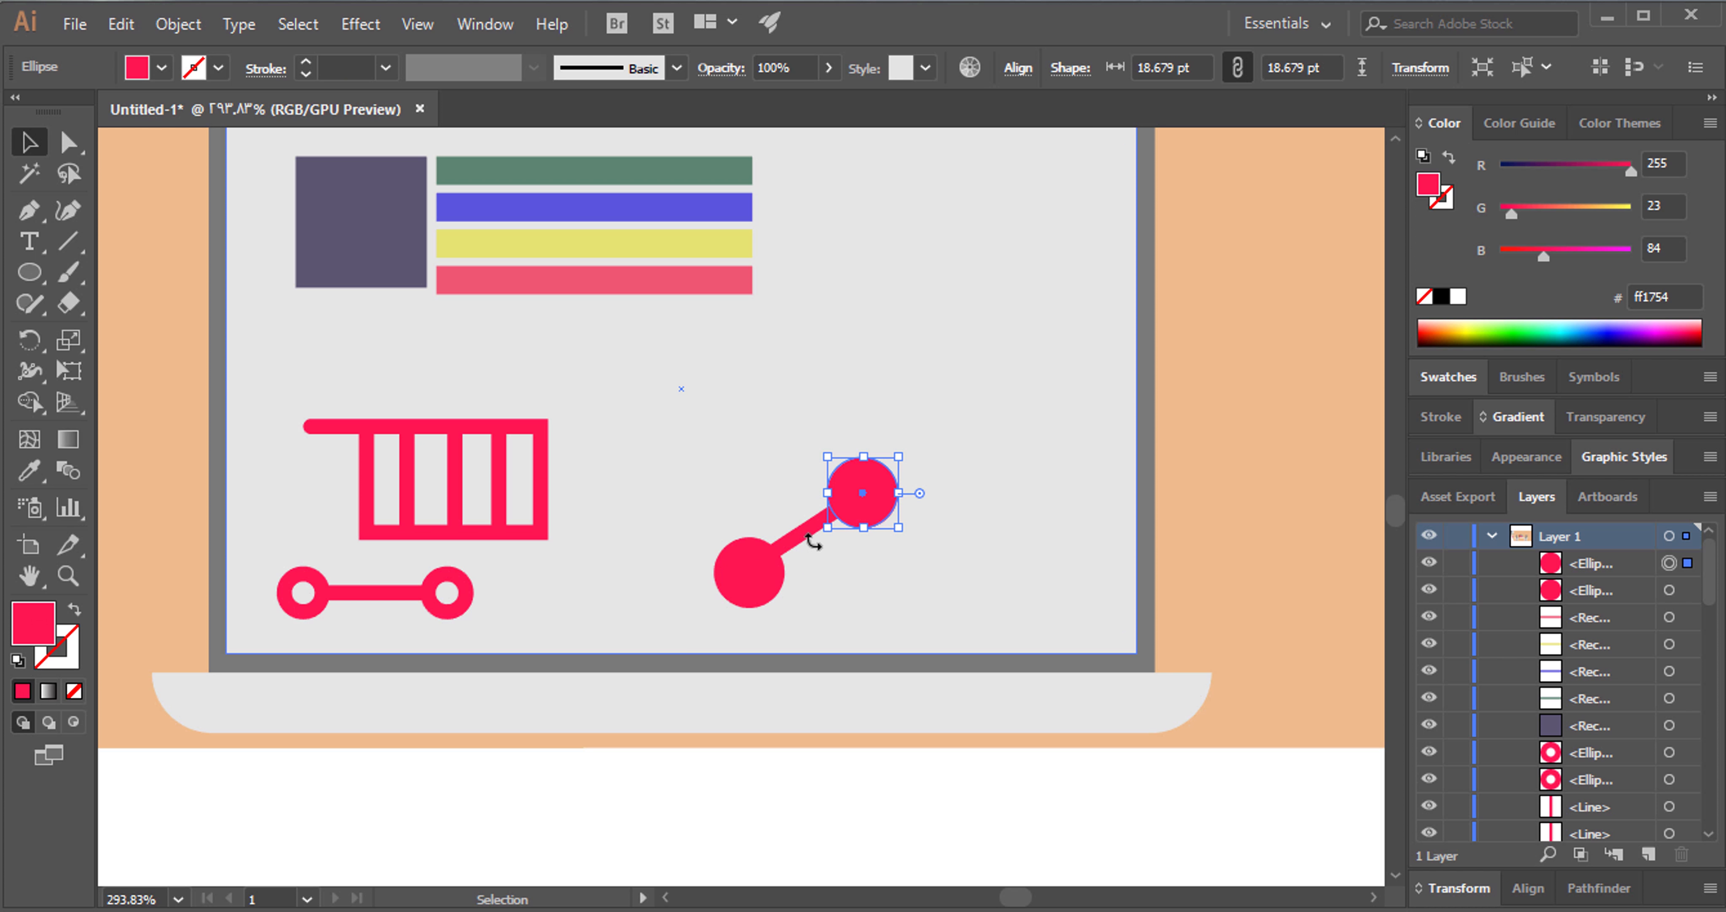
pyautogui.click(812, 548)
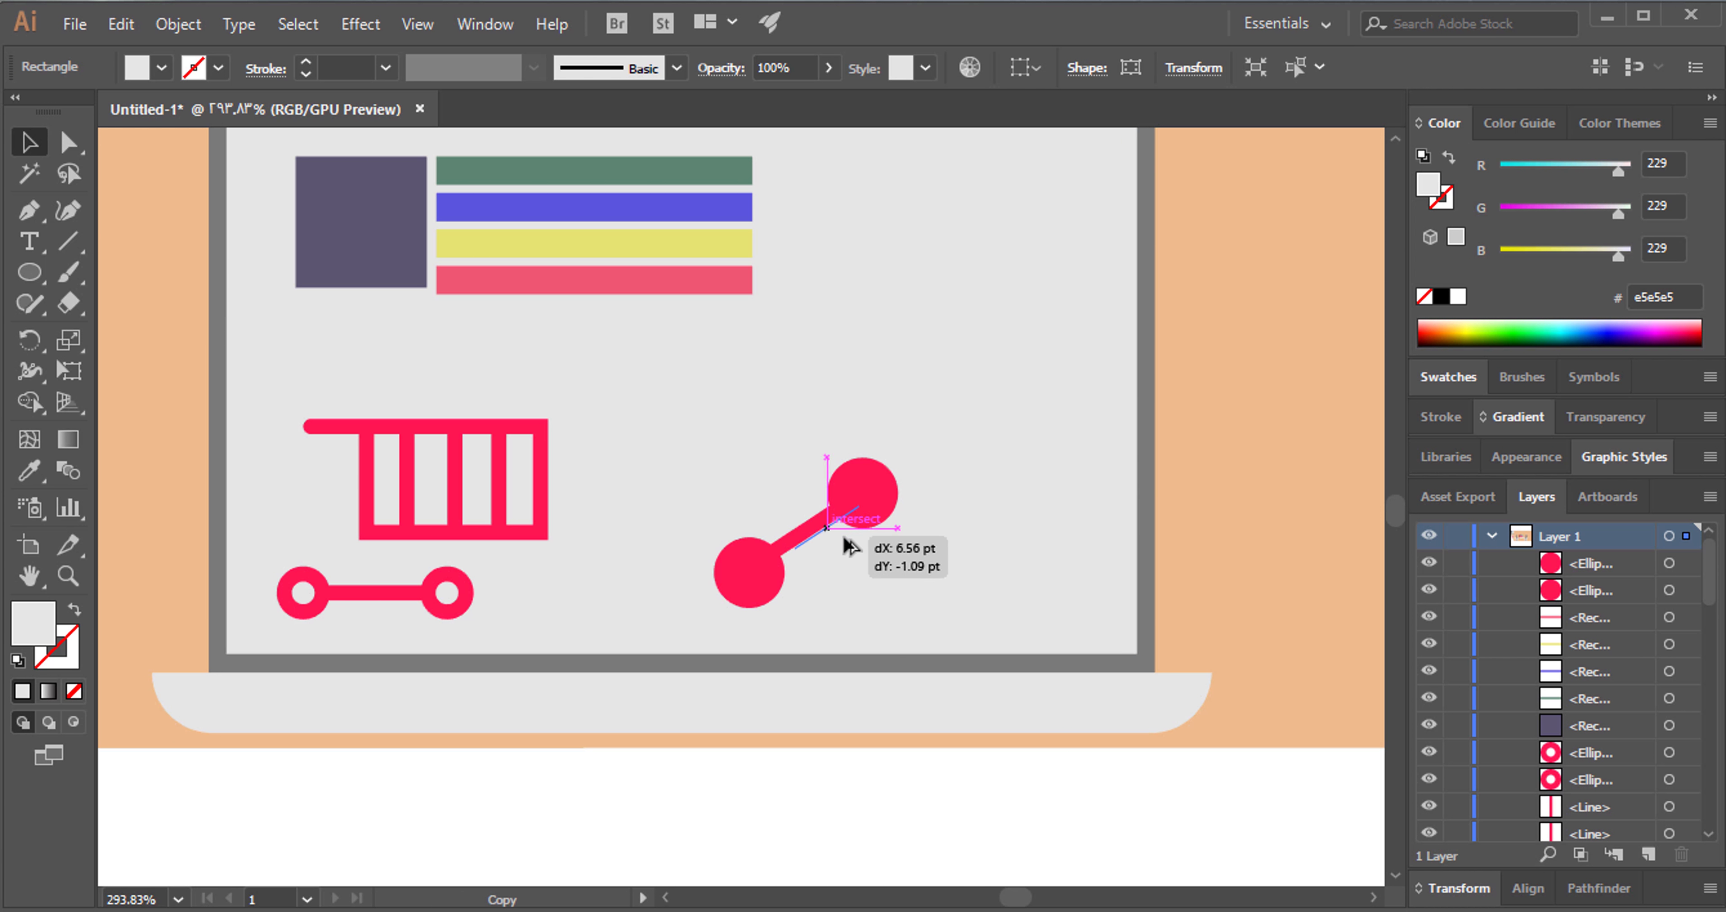
# Duplicate slanted lines and circles to complete the chart, ending in a large circle.
pyautogui.moveTo(790, 538)
pyautogui.mouseDown()
pyautogui.moveTo(914, 514)
pyautogui.moveTo(898, 549)
pyautogui.mouseUp()
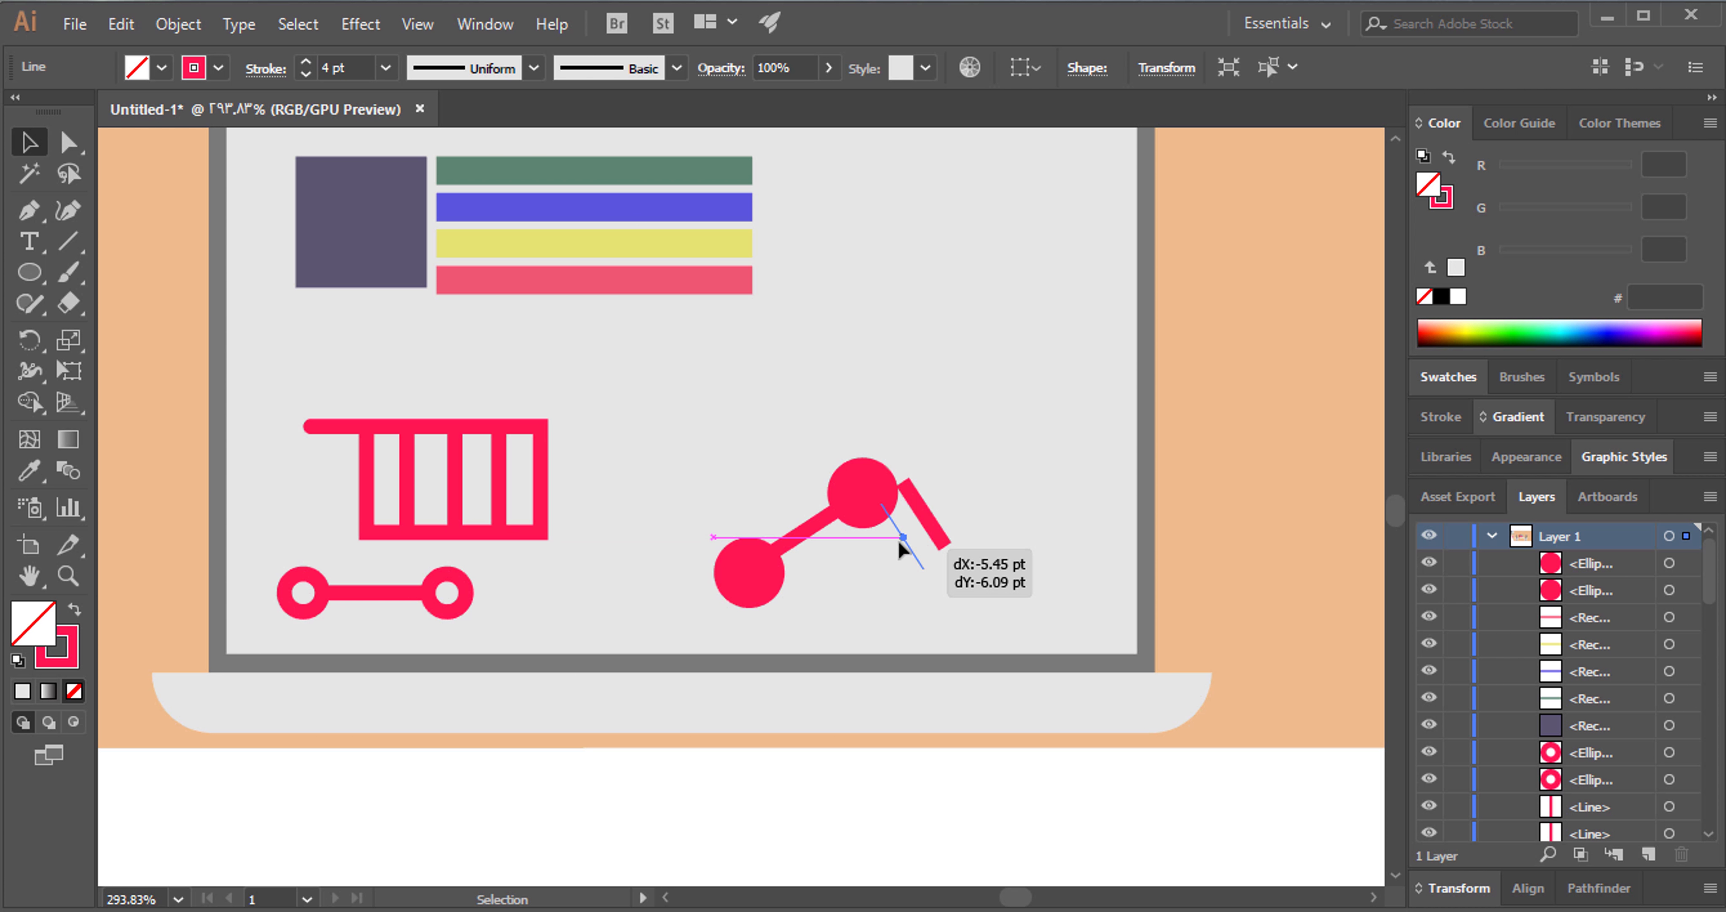
pyautogui.moveTo(897, 546); pyautogui.dragTo(957, 608)
pyautogui.click(1225, 538)
pyautogui.press('l')
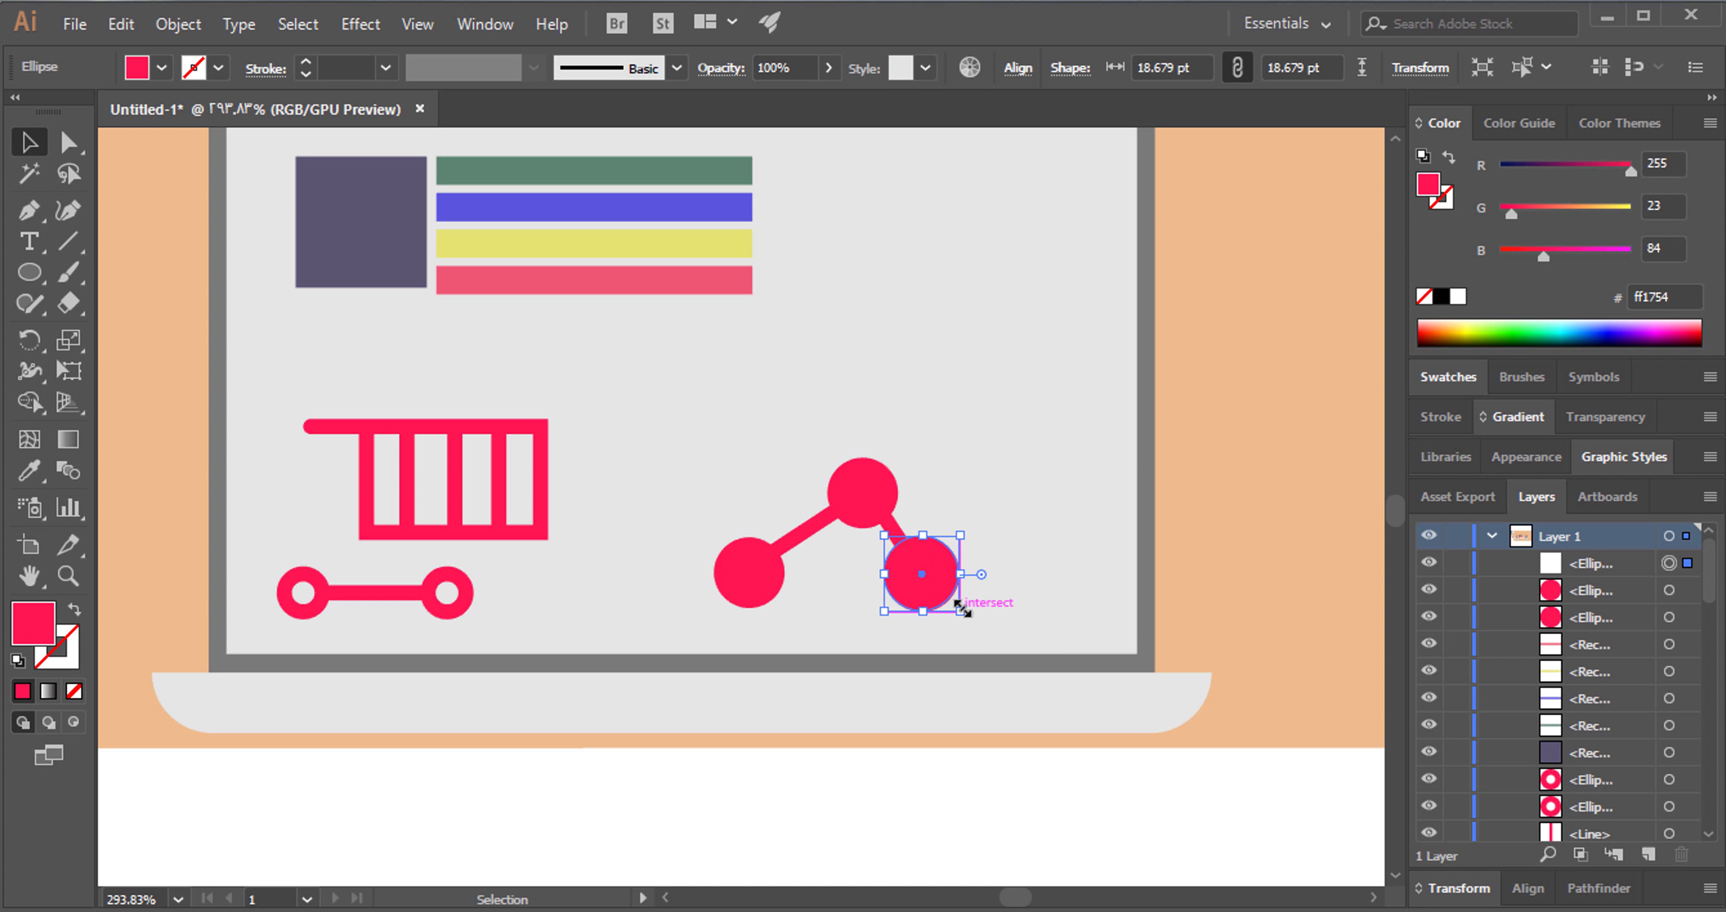
pyautogui.click(1129, 559)
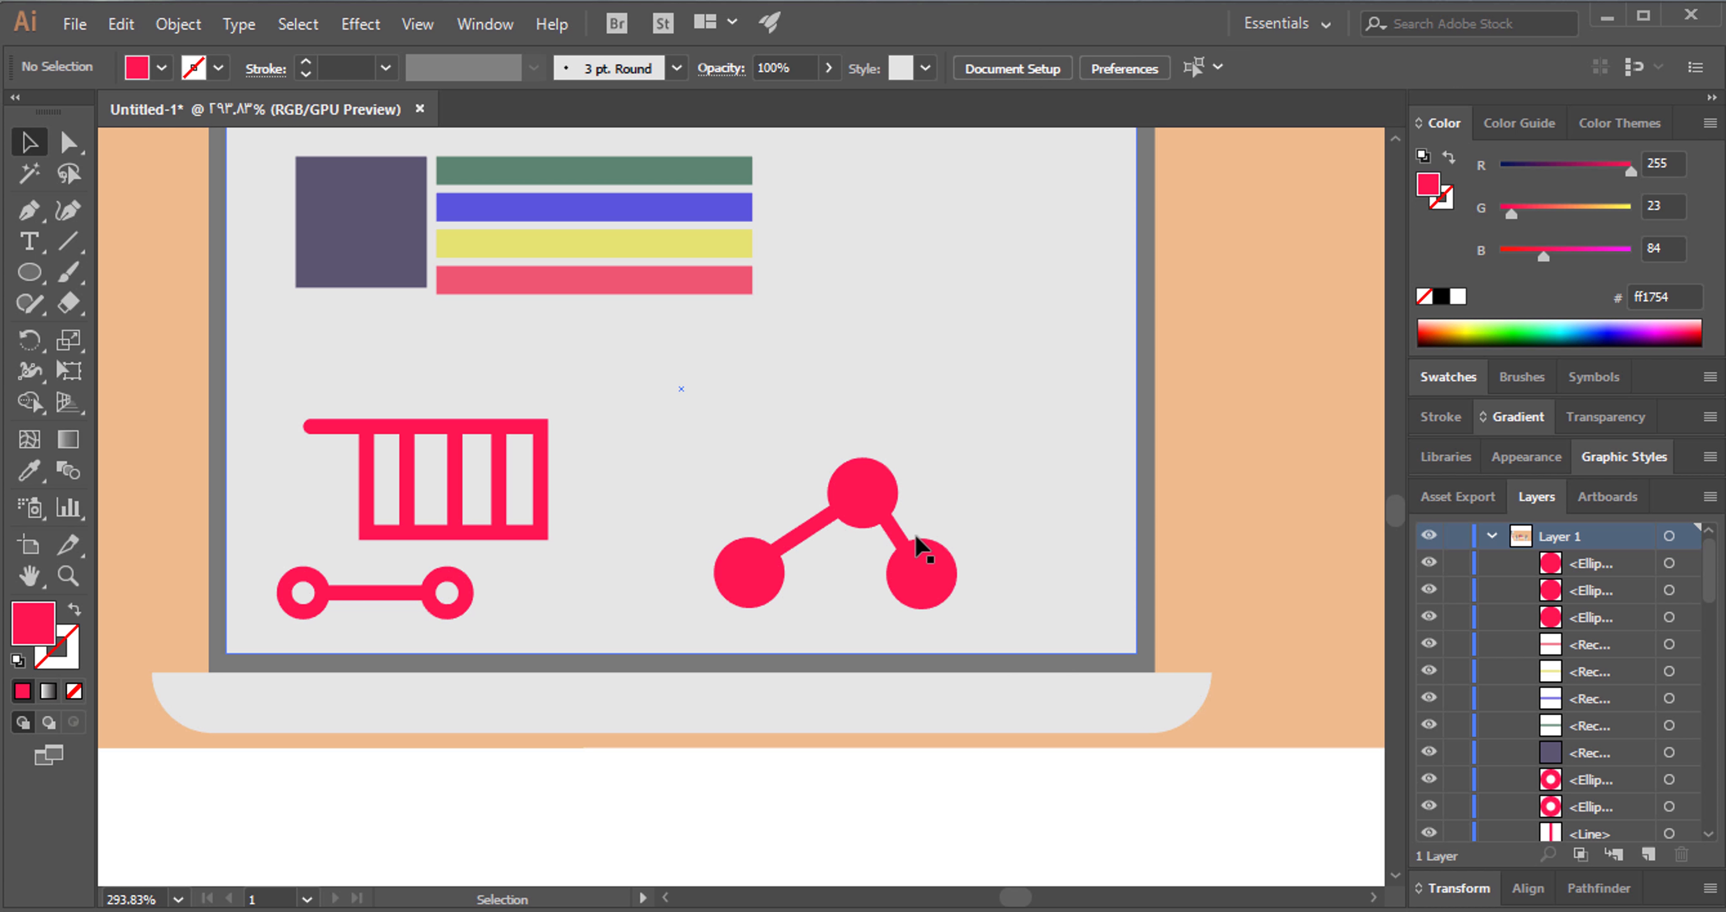
pyautogui.moveTo(896, 528)
pyautogui.mouseDown()
pyautogui.moveTo(971, 535)
pyautogui.moveTo(1021, 501)
pyautogui.moveTo(964, 542)
pyautogui.moveTo(1047, 525)
pyautogui.moveTo(1139, 414)
pyautogui.moveTo(1148, 469)
pyautogui.mouseUp()
pyautogui.click(1221, 521)
pyautogui.click(1192, 462)
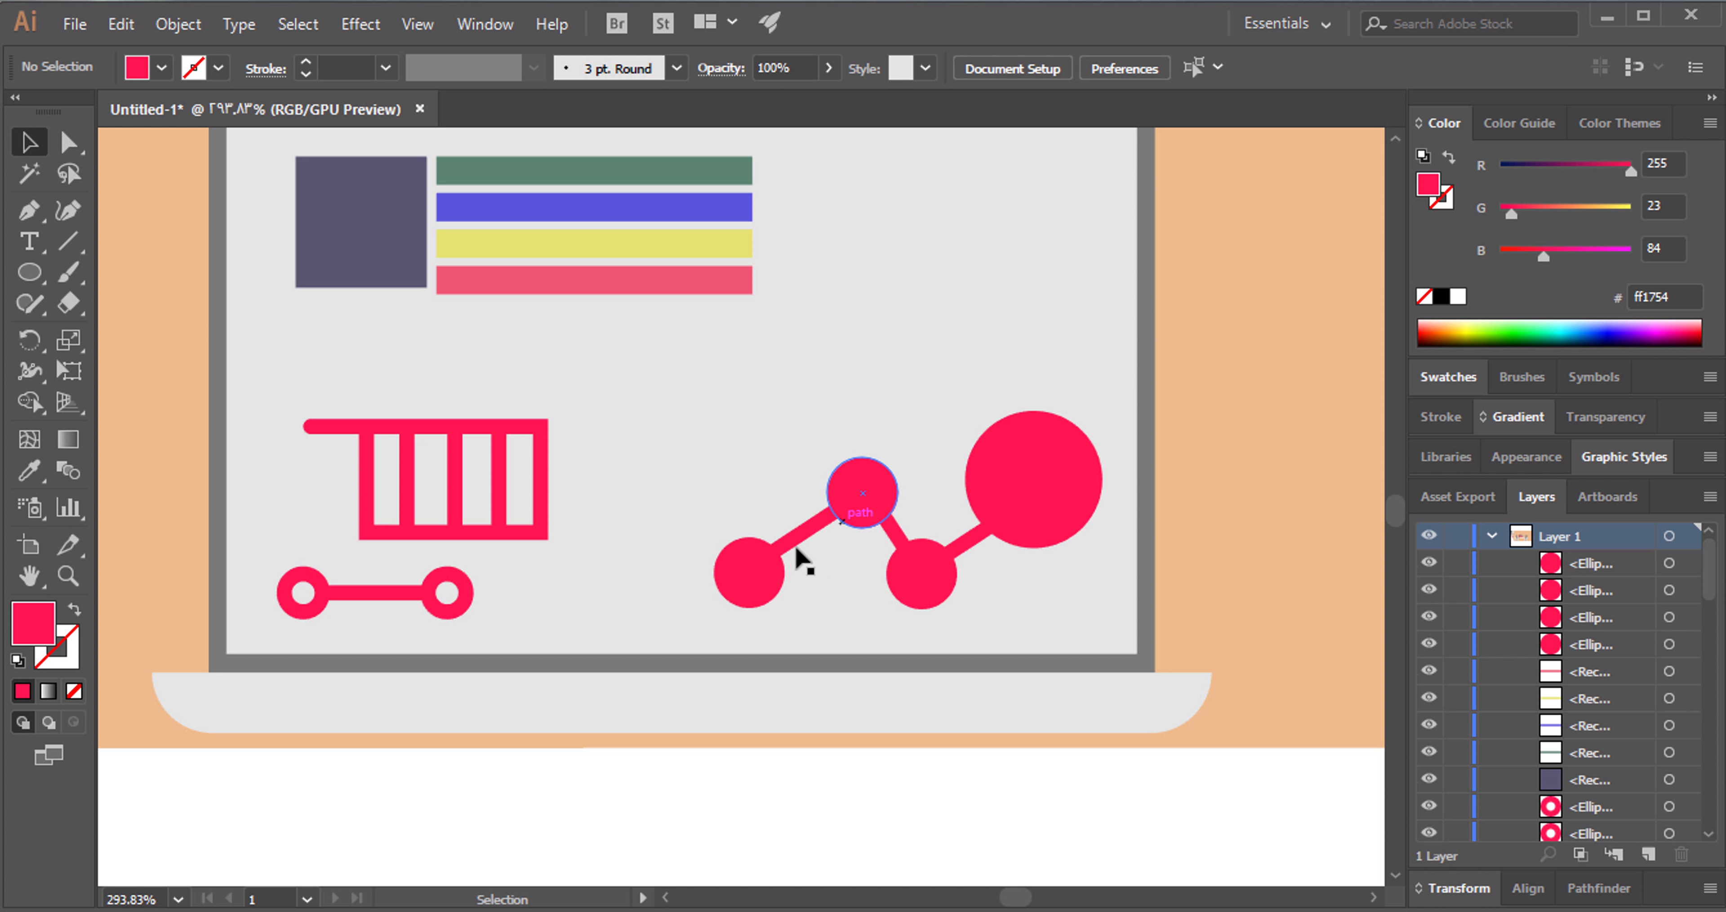
# Nudge the lower-left chart circle up and right and colour it yellow.
pyautogui.click(758, 563)
pyautogui.press('Up')
pyautogui.press('Up')
pyautogui.press('Right')
pyautogui.press('Right')
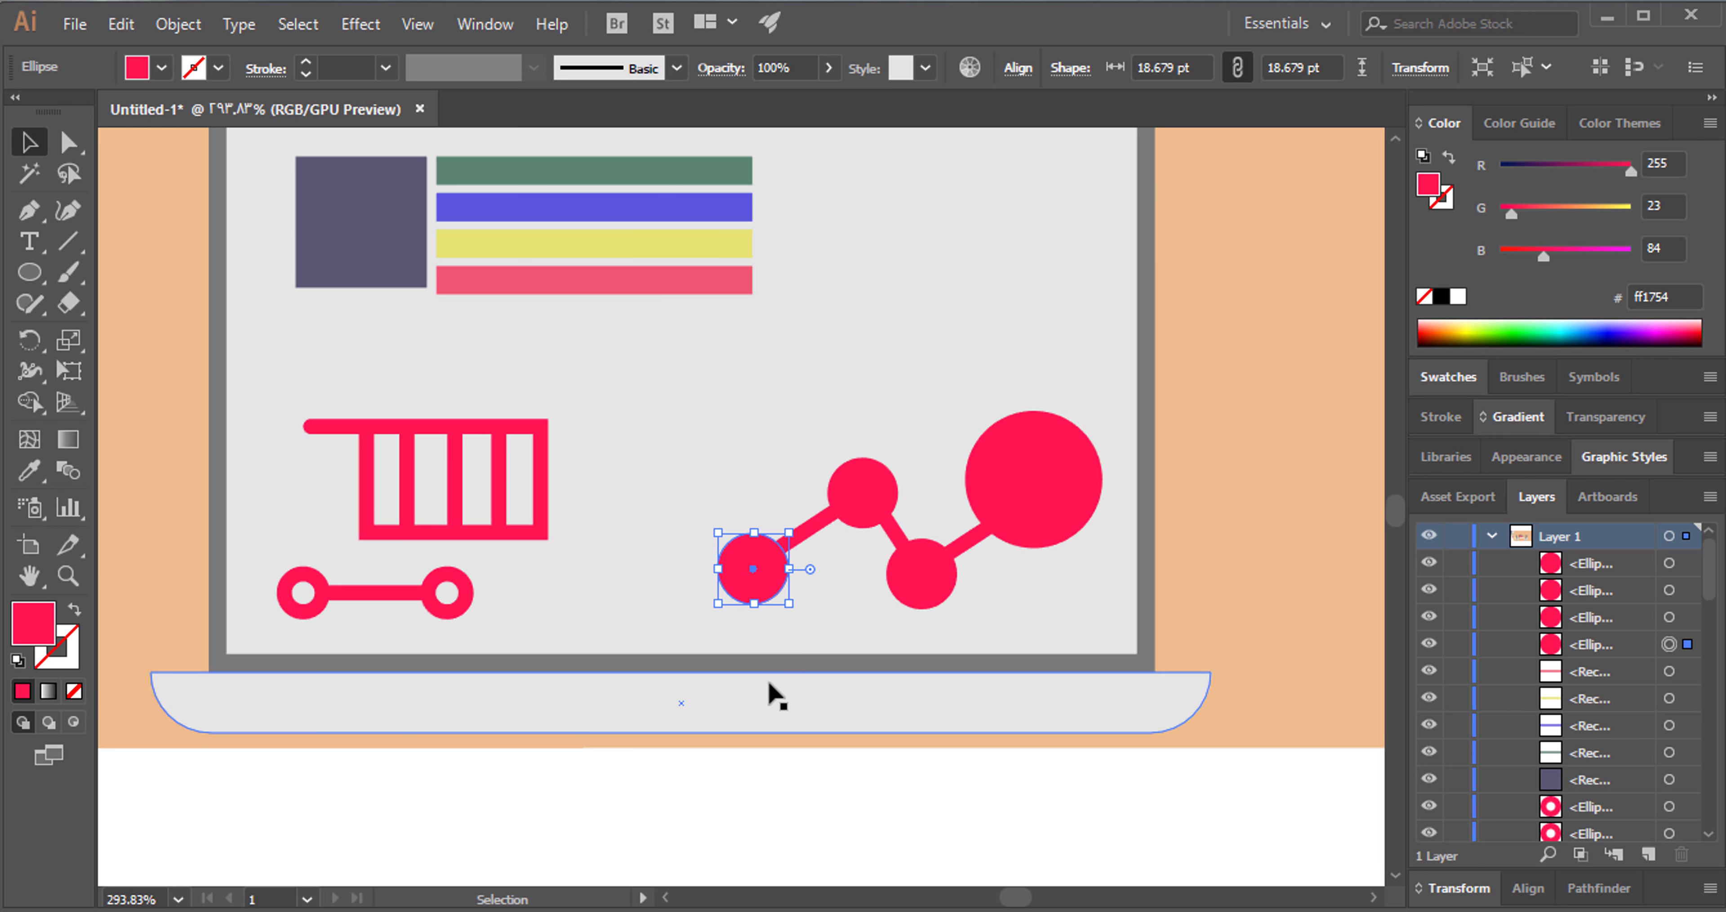
pyautogui.press('Up')
pyautogui.press('Up')
pyautogui.press('Right')
pyautogui.press('Right')
pyautogui.click(1264, 460)
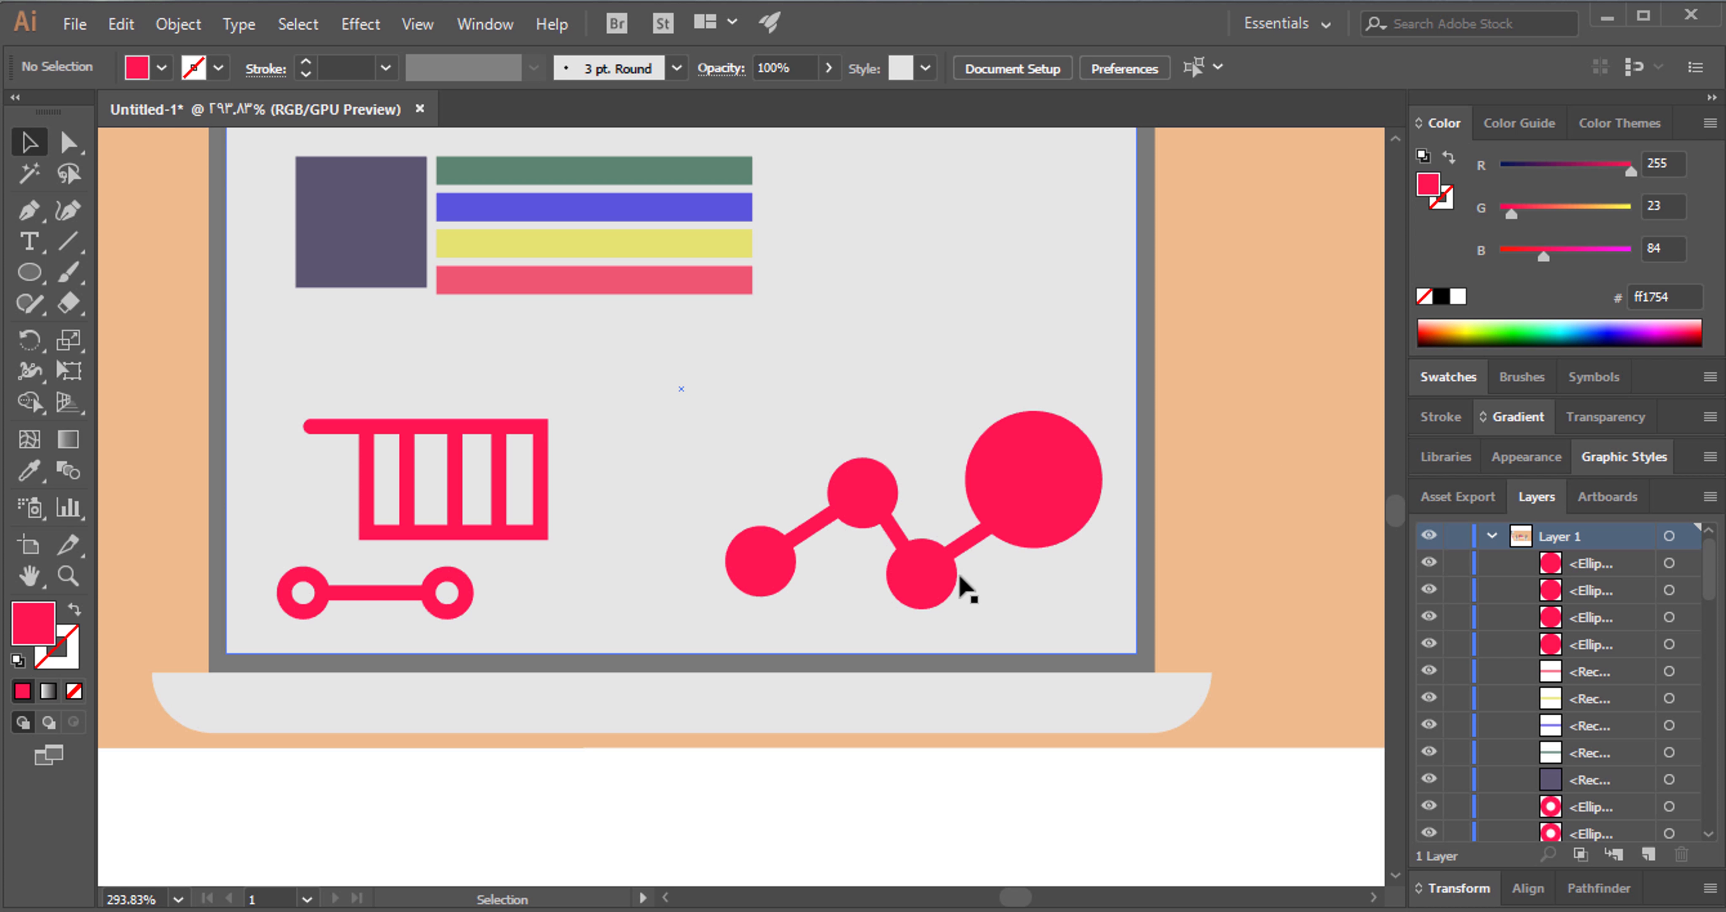
pyautogui.click(769, 574)
pyautogui.click(1610, 212)
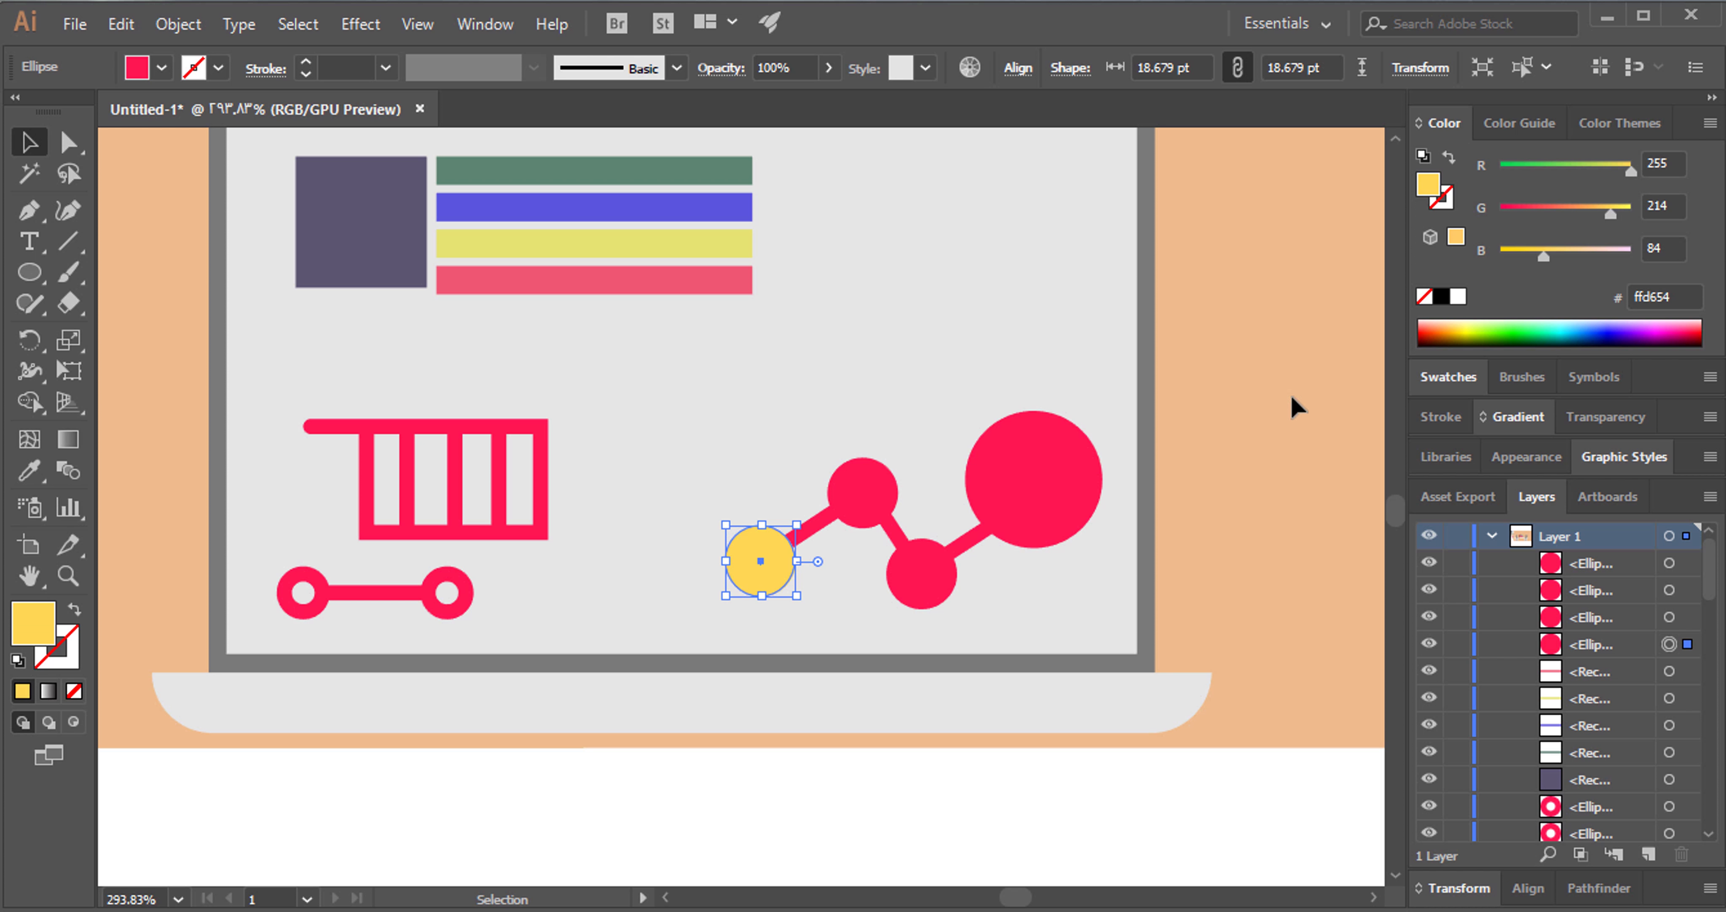
pyautogui.click(1295, 401)
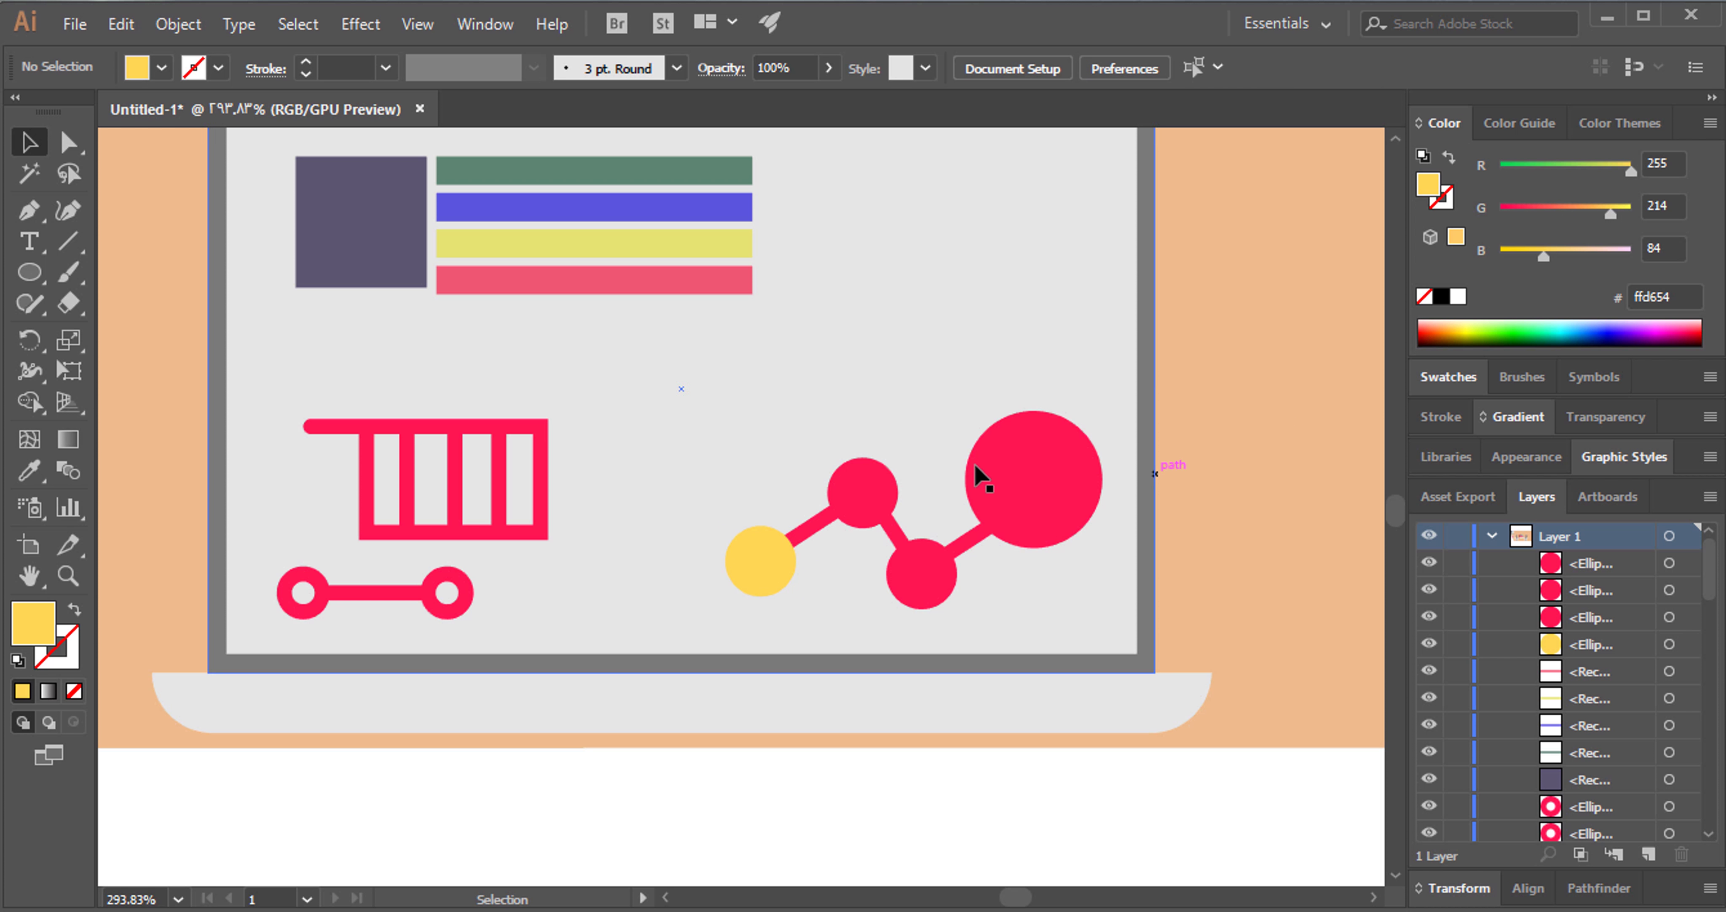
# Recolour the upper-middle chart circle grey-blue using the RGB sliders.
pyautogui.click(862, 500)
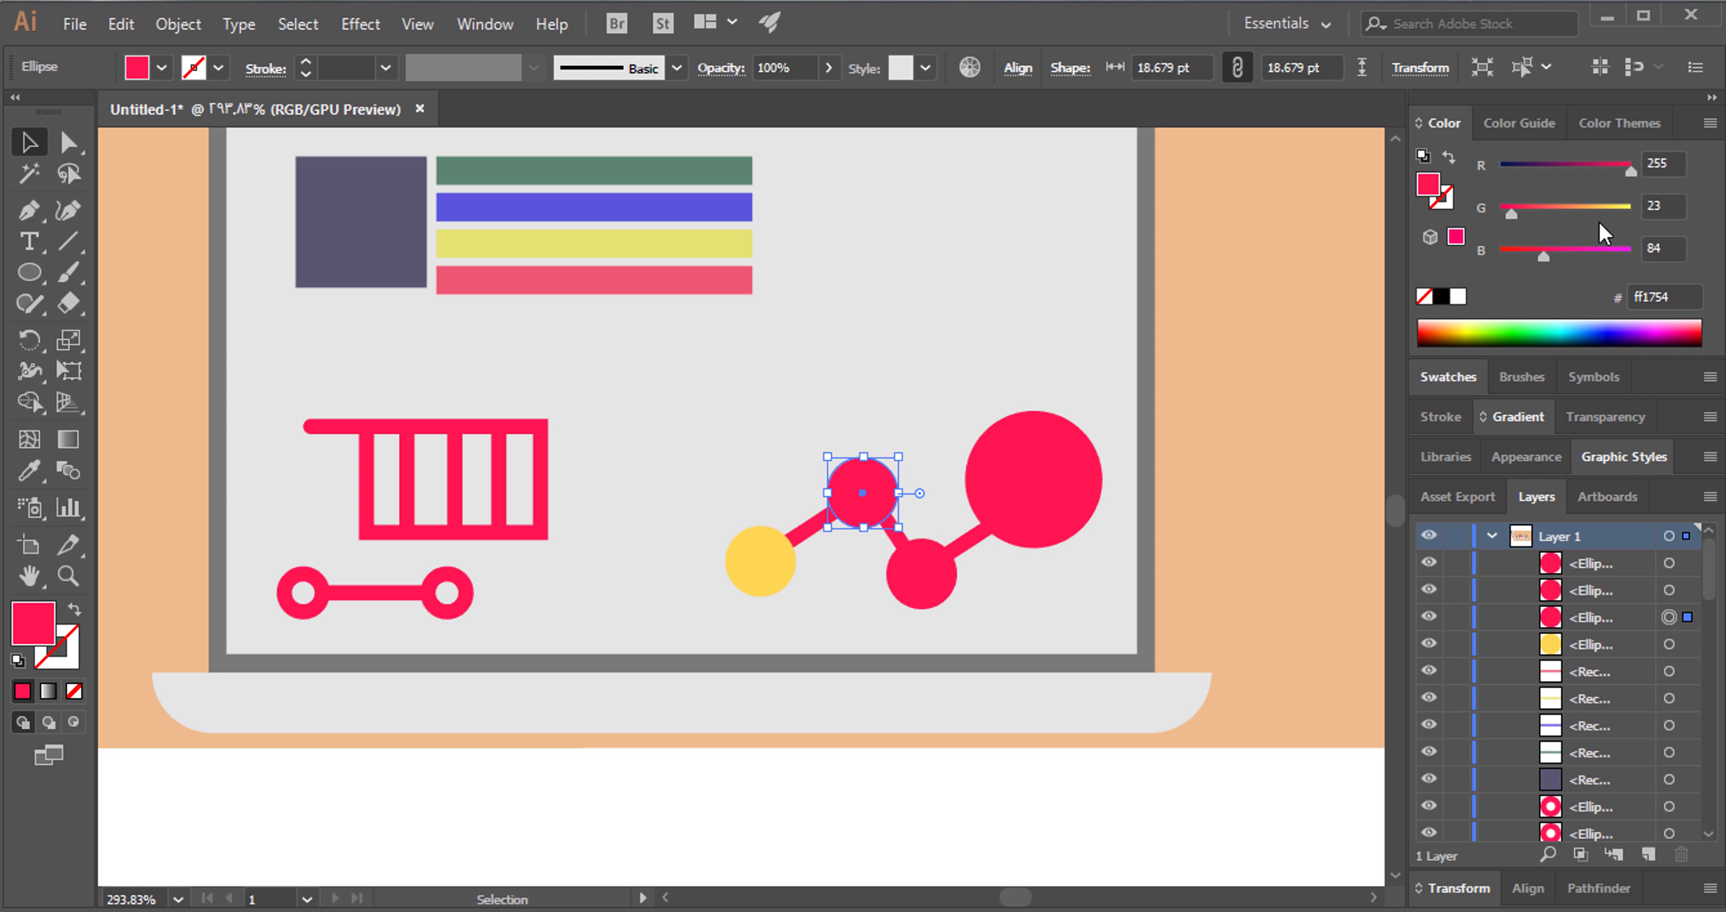
pyautogui.moveTo(1616, 213); pyautogui.dragTo(1610, 214)
pyautogui.click(1121, 500)
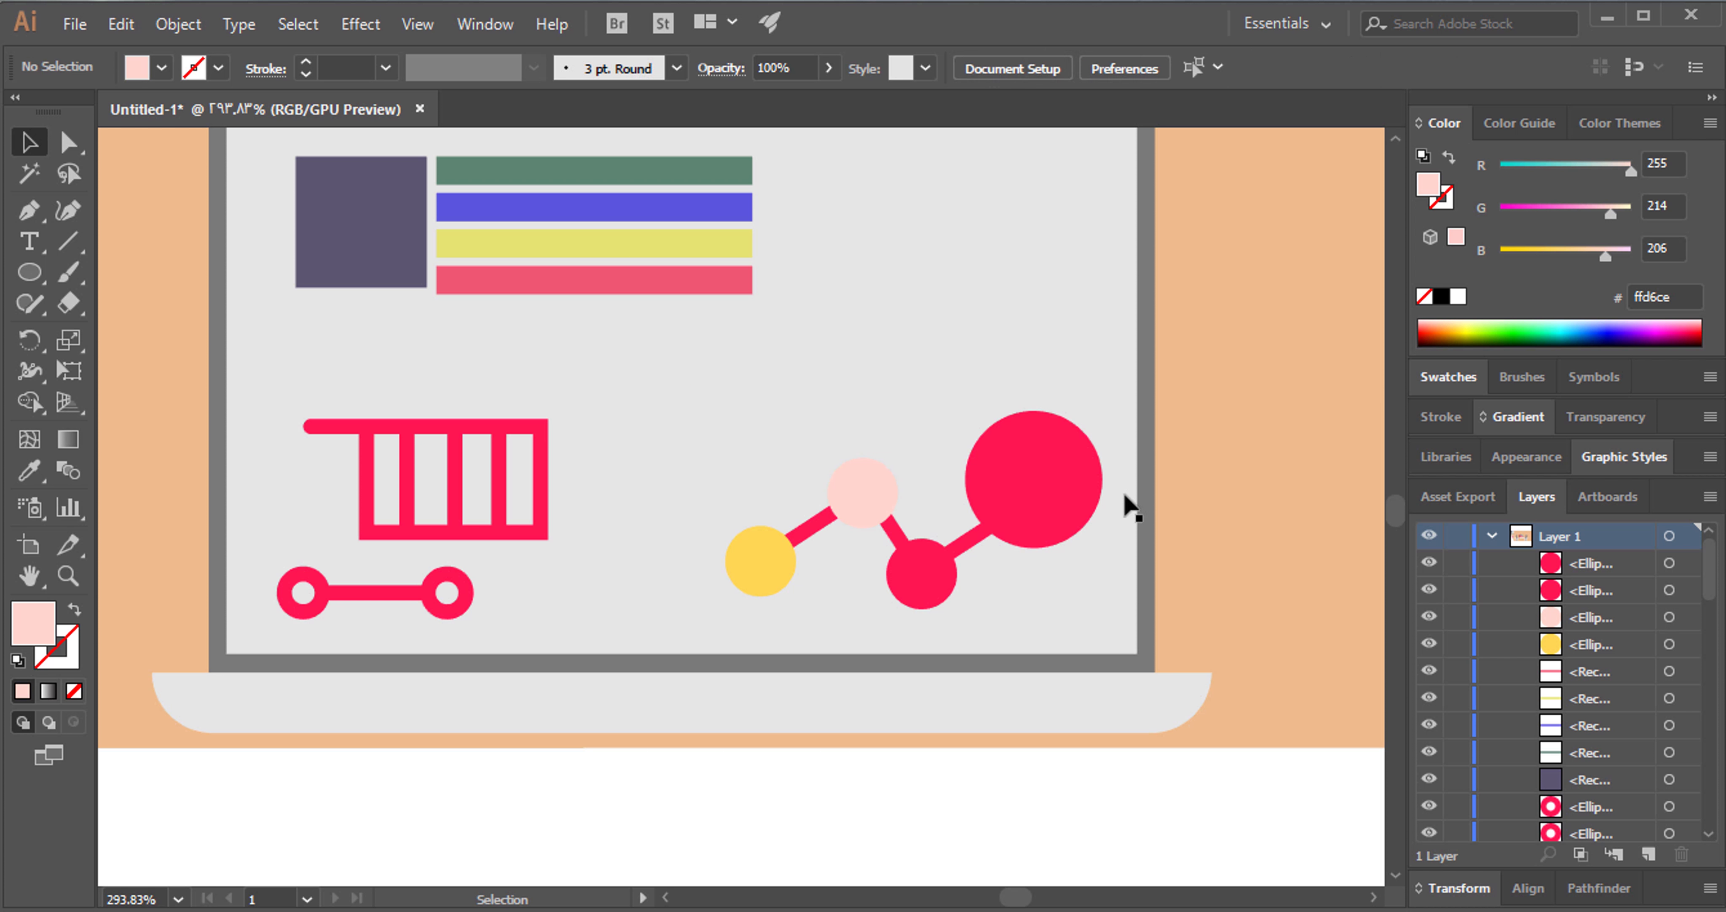
pyautogui.click(862, 493)
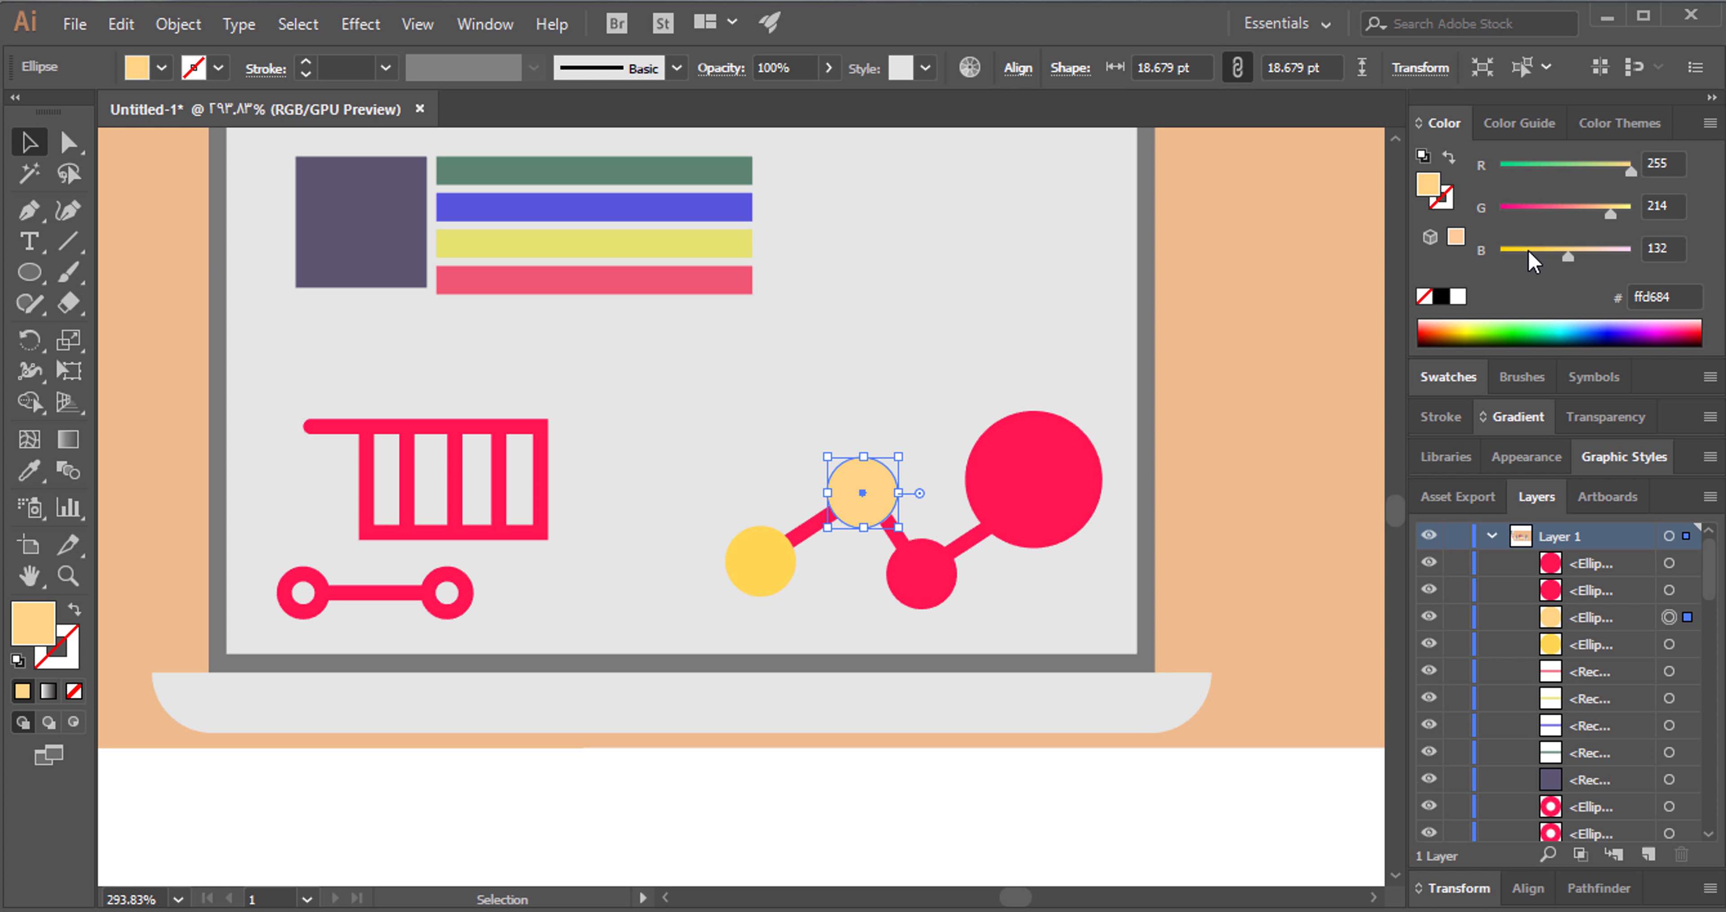
pyautogui.moveTo(1568, 252); pyautogui.dragTo(1529, 254)
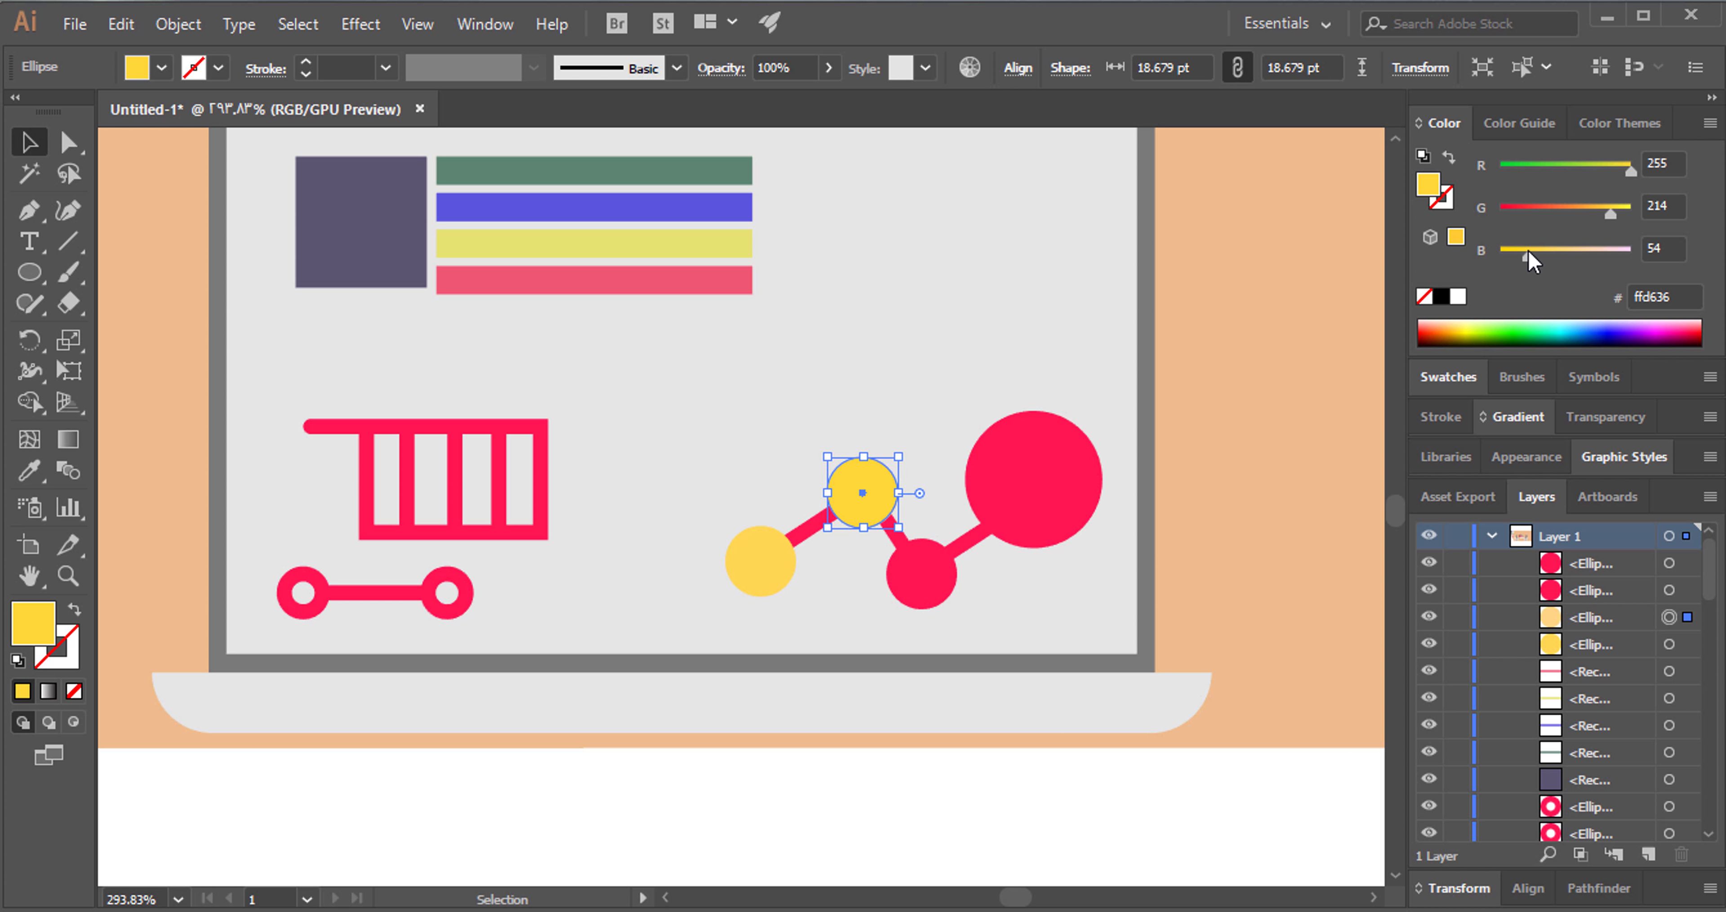
pyautogui.click(1533, 209)
pyautogui.click(1597, 209)
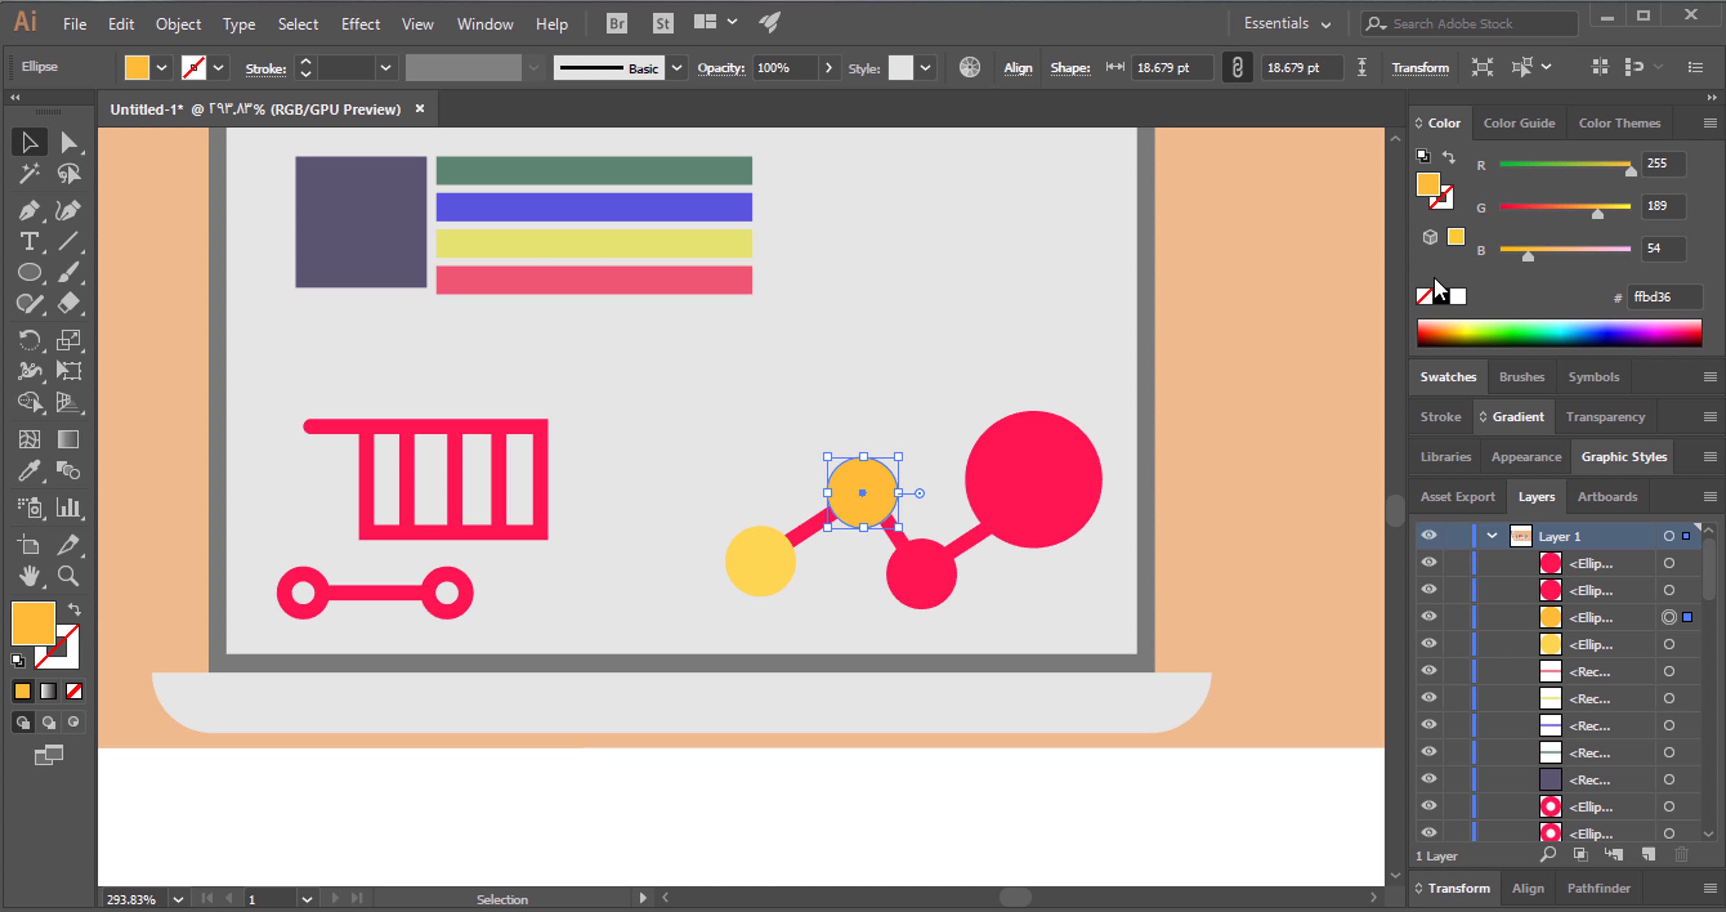
pyautogui.click(1165, 400)
pyautogui.click(871, 500)
pyautogui.click(1584, 169)
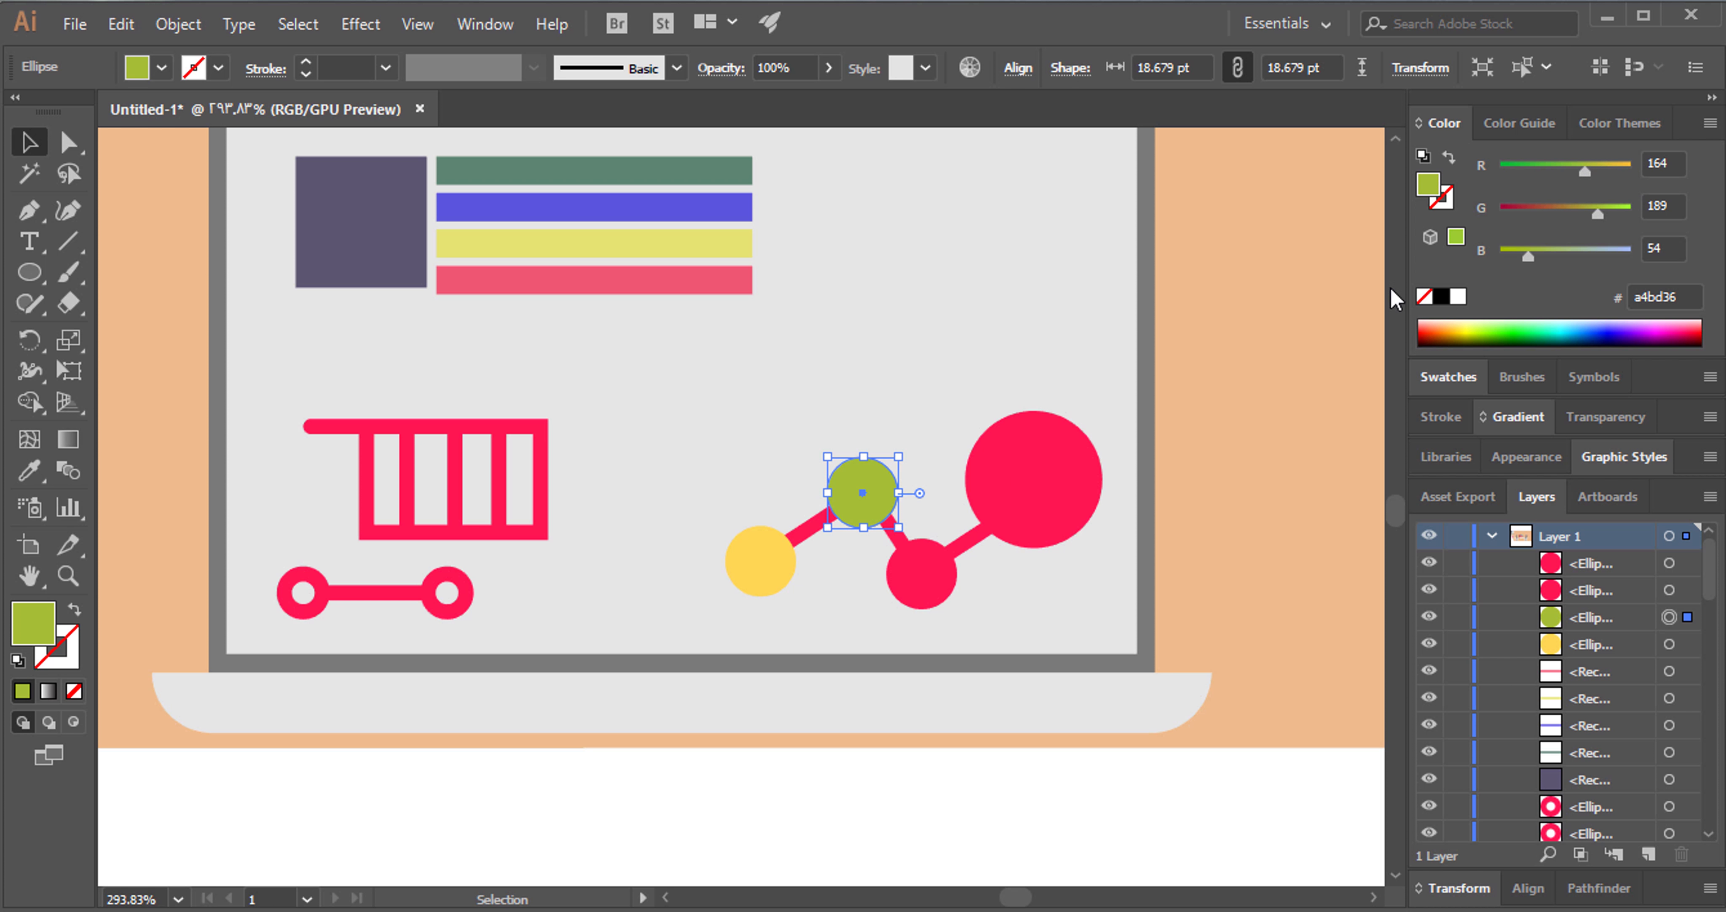
pyautogui.click(1595, 250)
pyautogui.click(1233, 405)
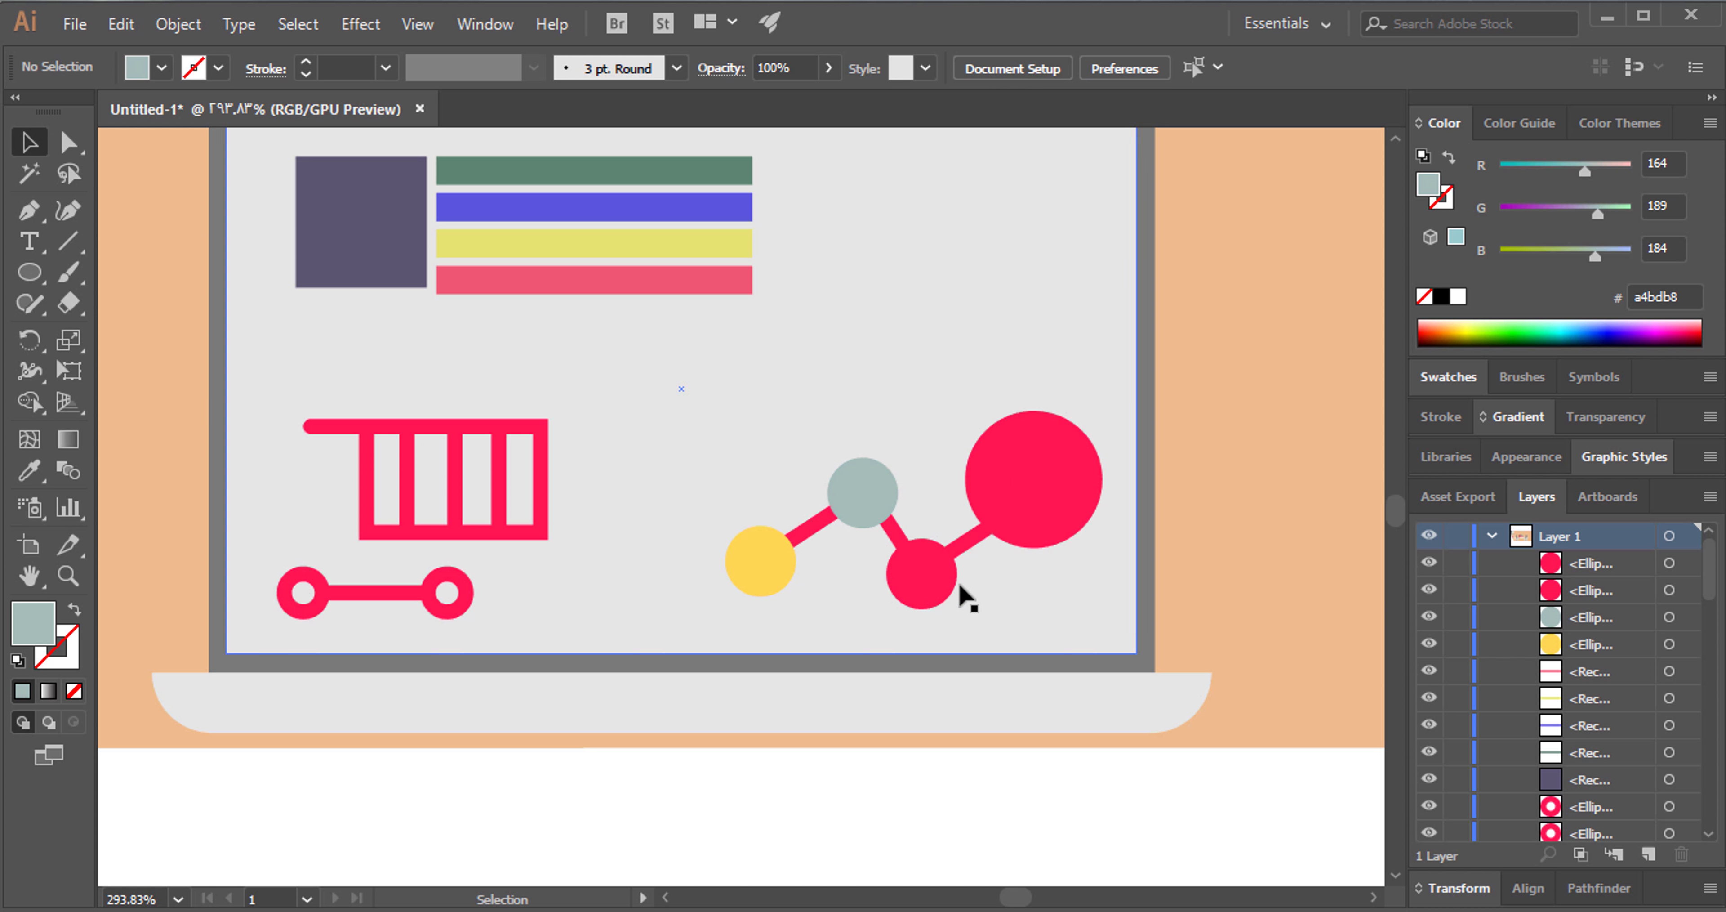
# Recolour the small lower circle teal.
pyautogui.click(928, 579)
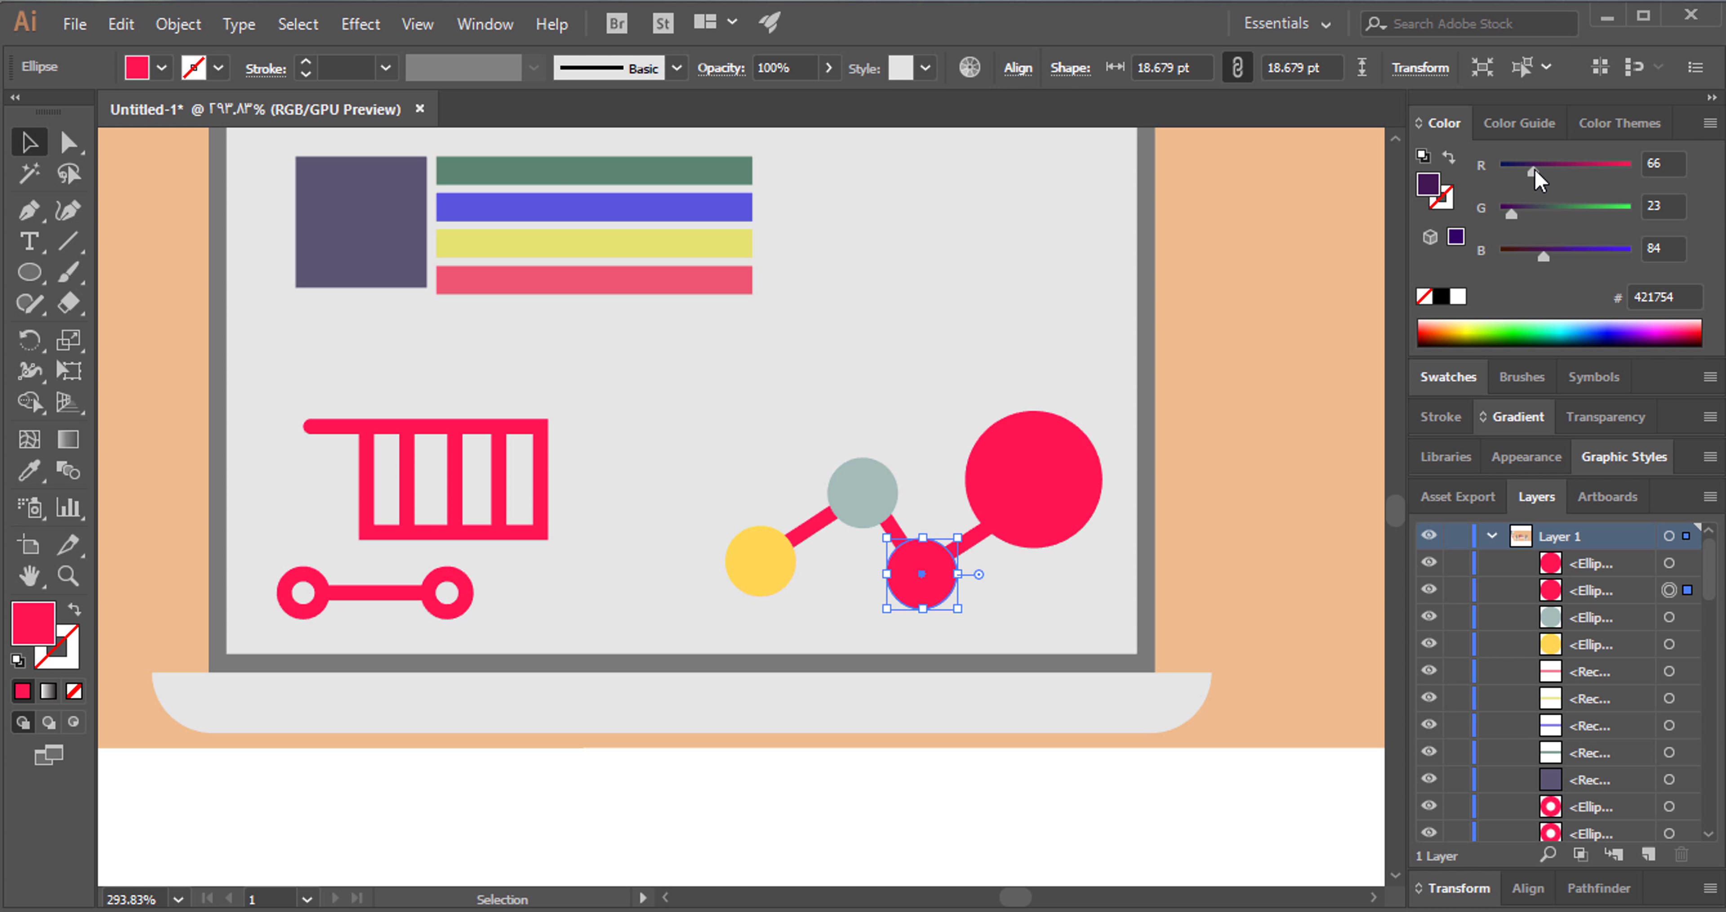
pyautogui.moveTo(1535, 170); pyautogui.dragTo(1564, 172)
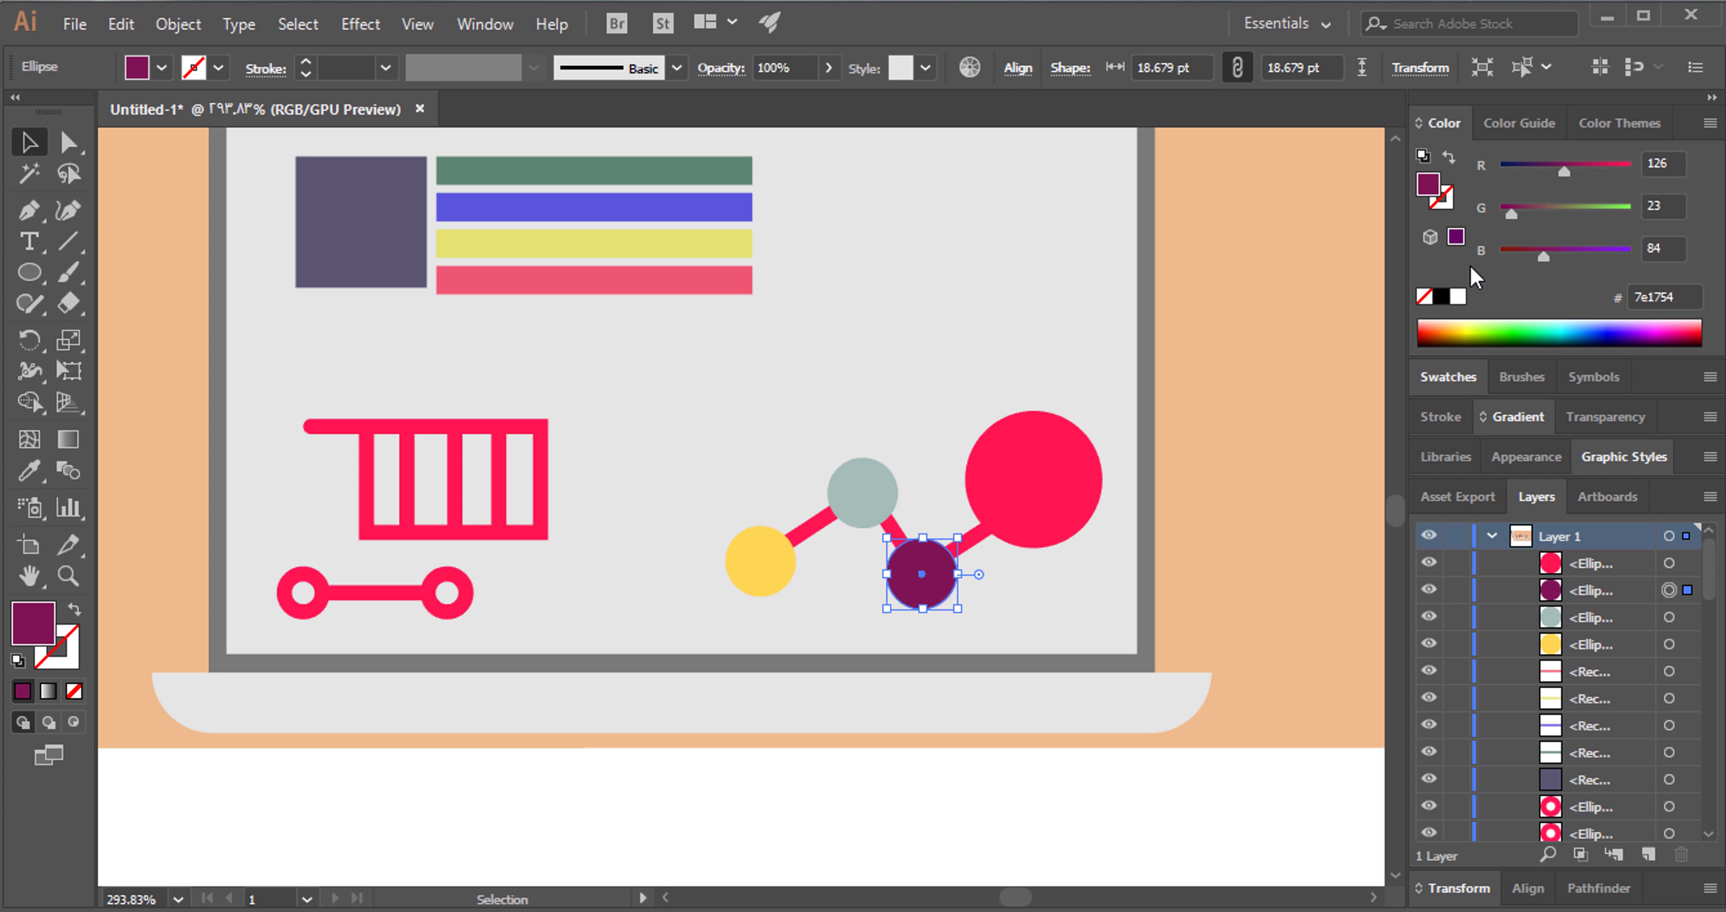
pyautogui.click(1510, 167)
pyautogui.click(1585, 255)
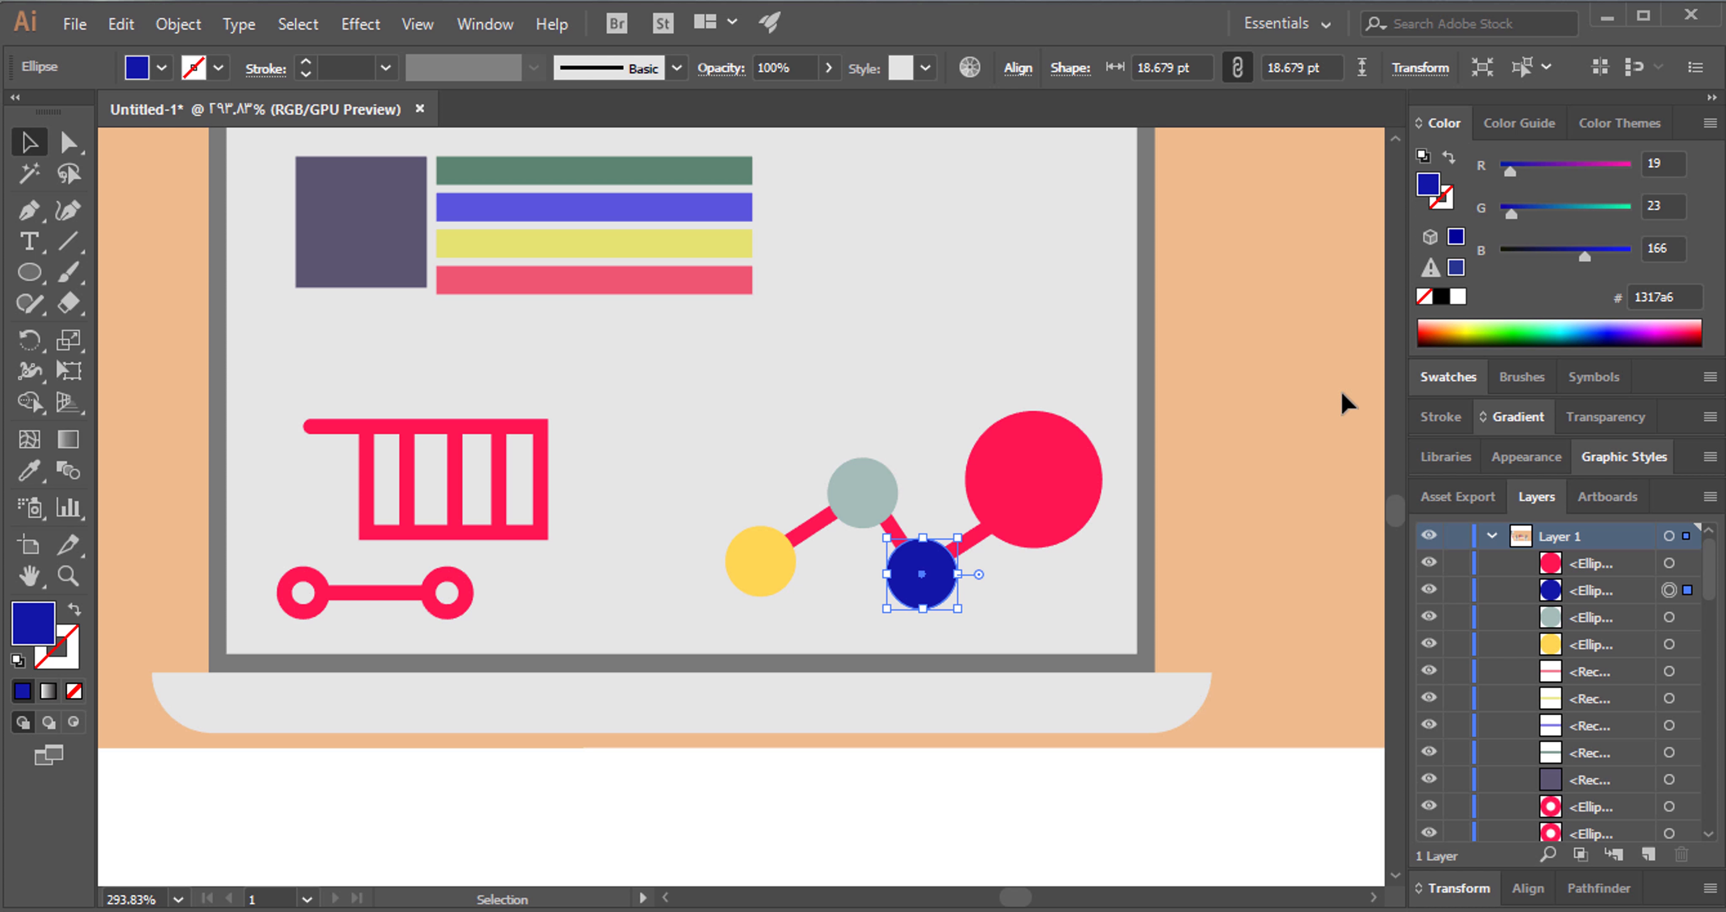
pyautogui.click(1572, 207)
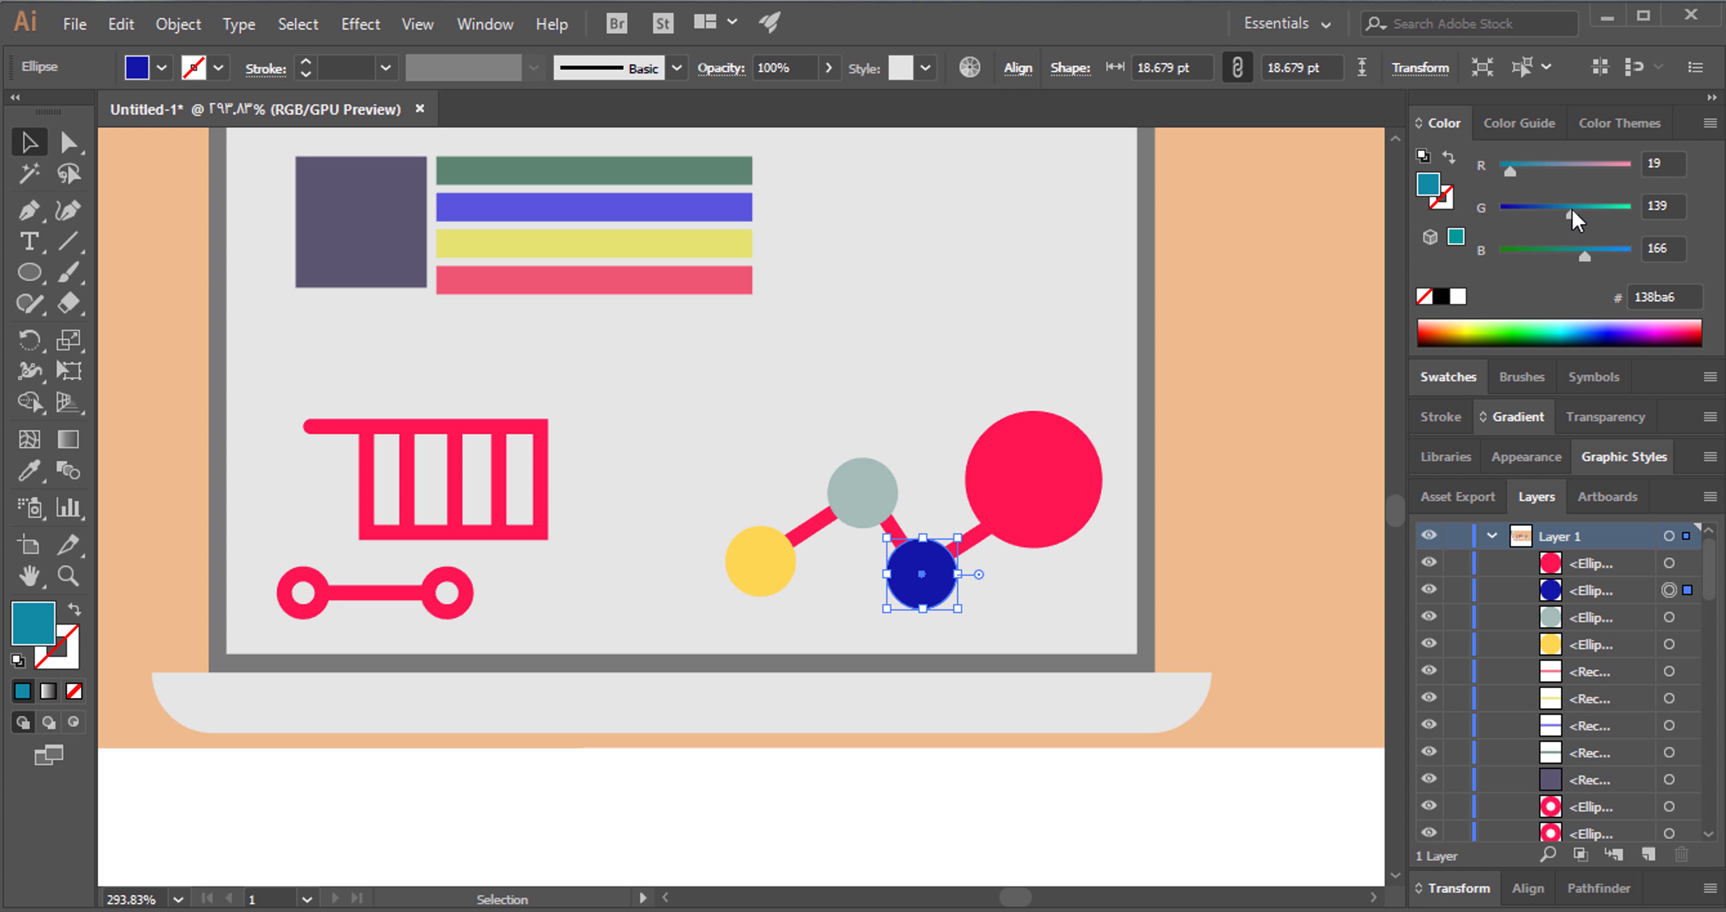
pyautogui.click(1278, 394)
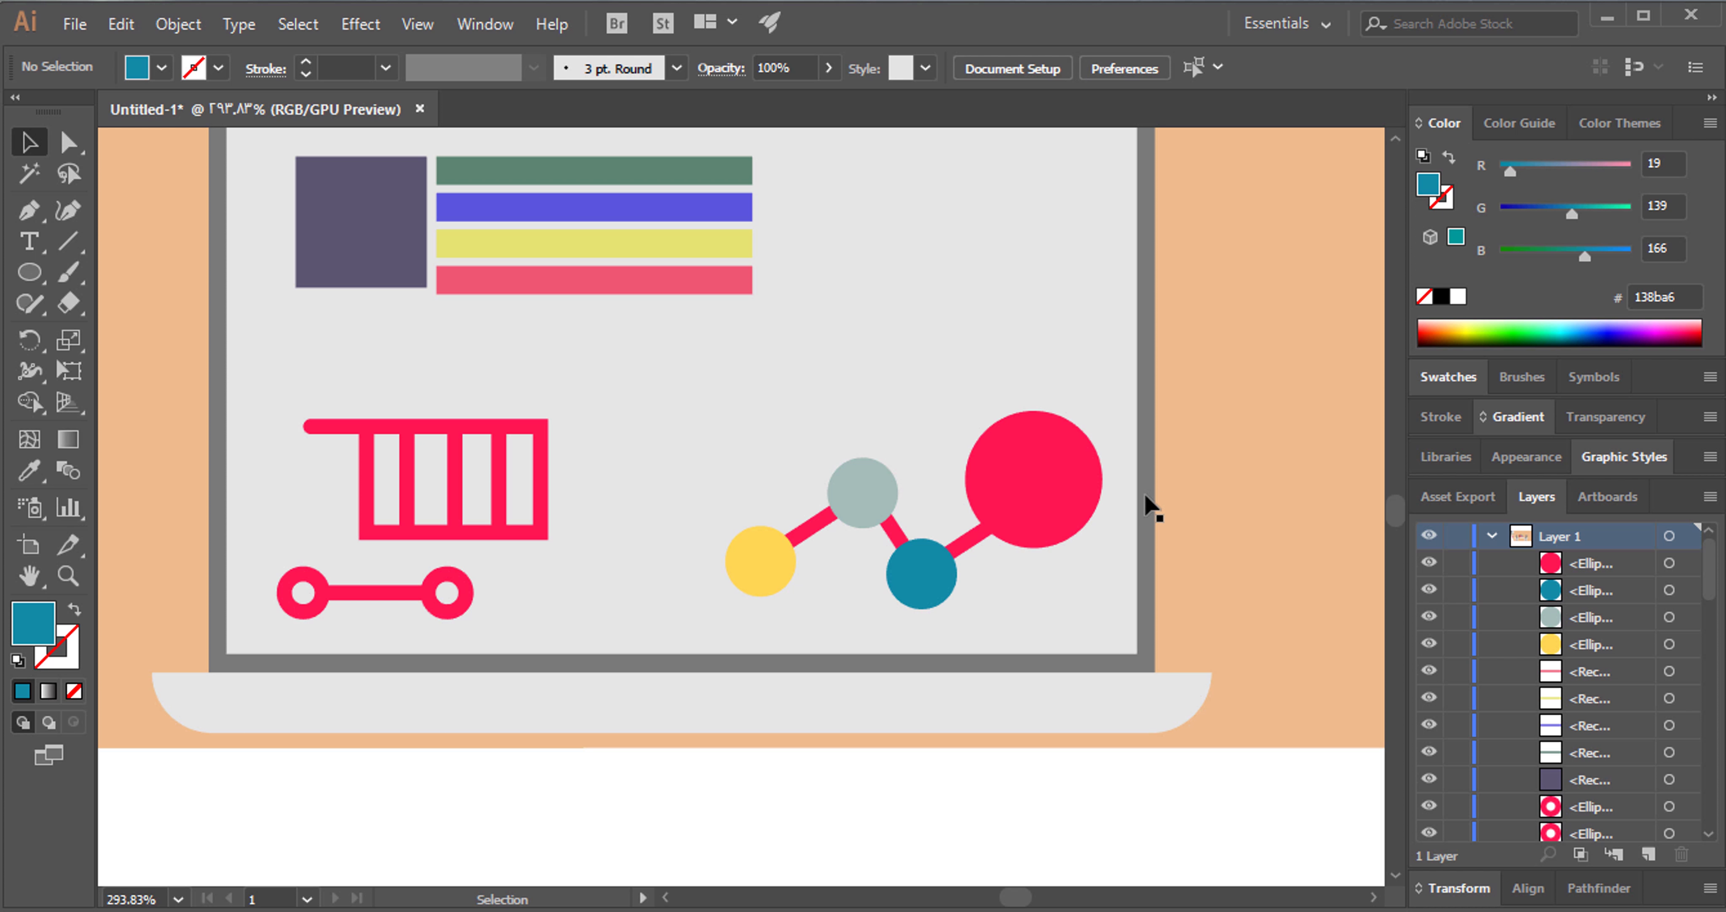
# Recolour the large end circle pink-red ff3d6f.
pyautogui.click(1072, 463)
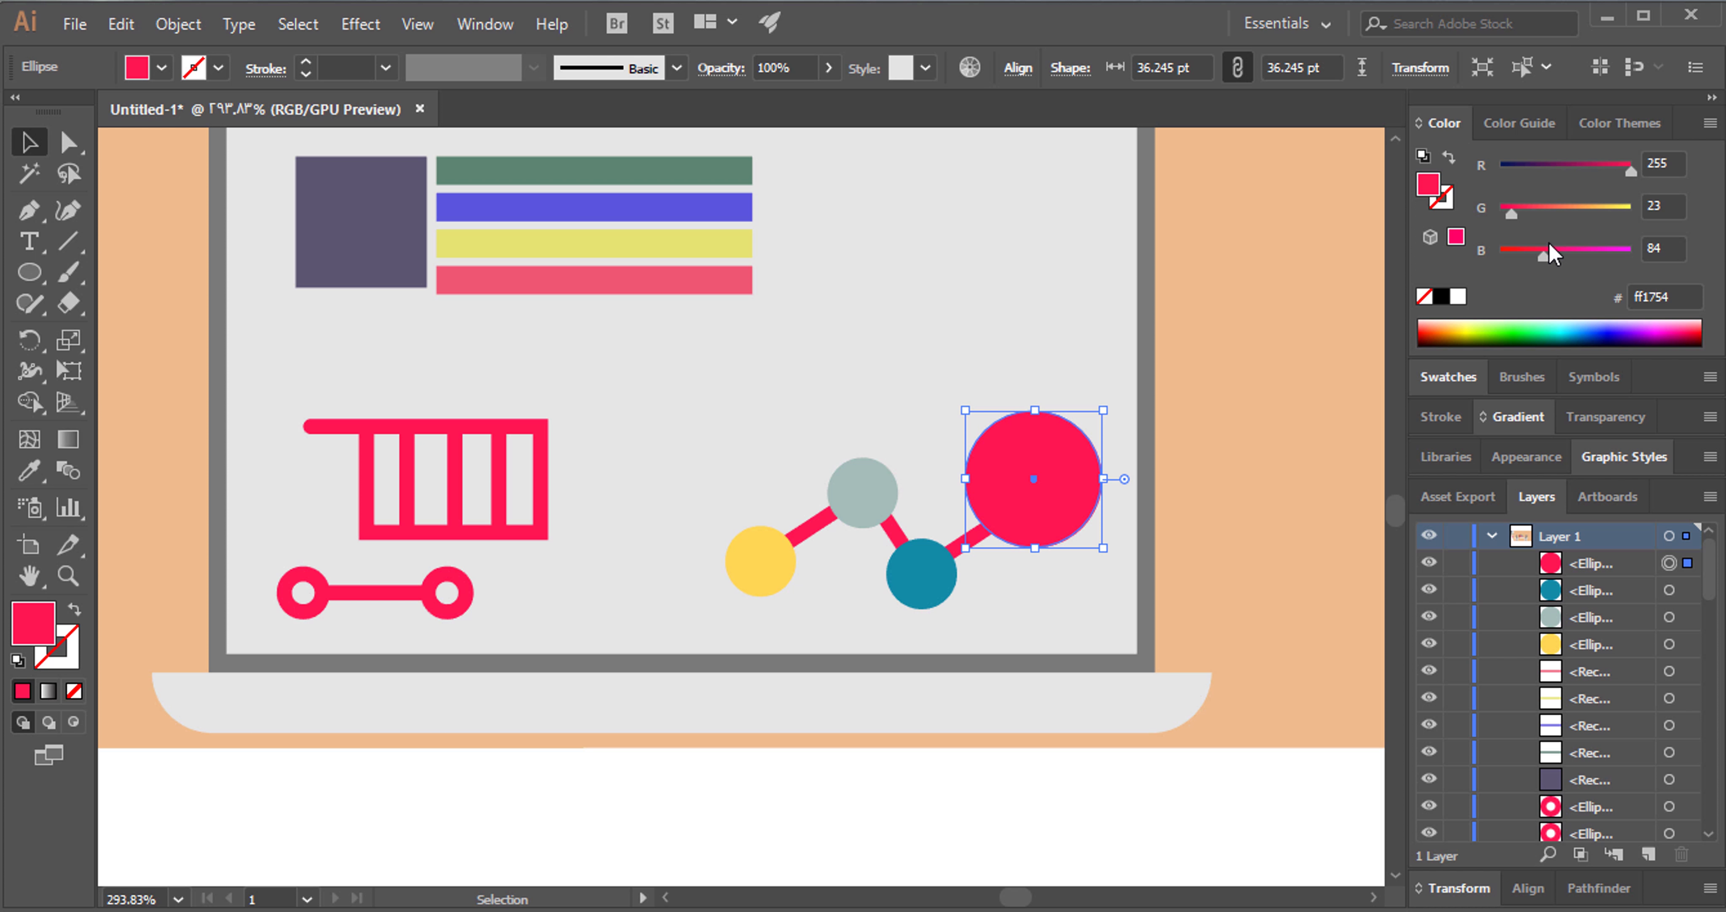
pyautogui.moveTo(1547, 259); pyautogui.dragTo(1513, 259)
pyautogui.moveTo(1608, 211)
pyautogui.mouseDown()
pyautogui.moveTo(1594, 259)
pyautogui.moveTo(1552, 238)
pyautogui.mouseUp()
pyautogui.click(1576, 254)
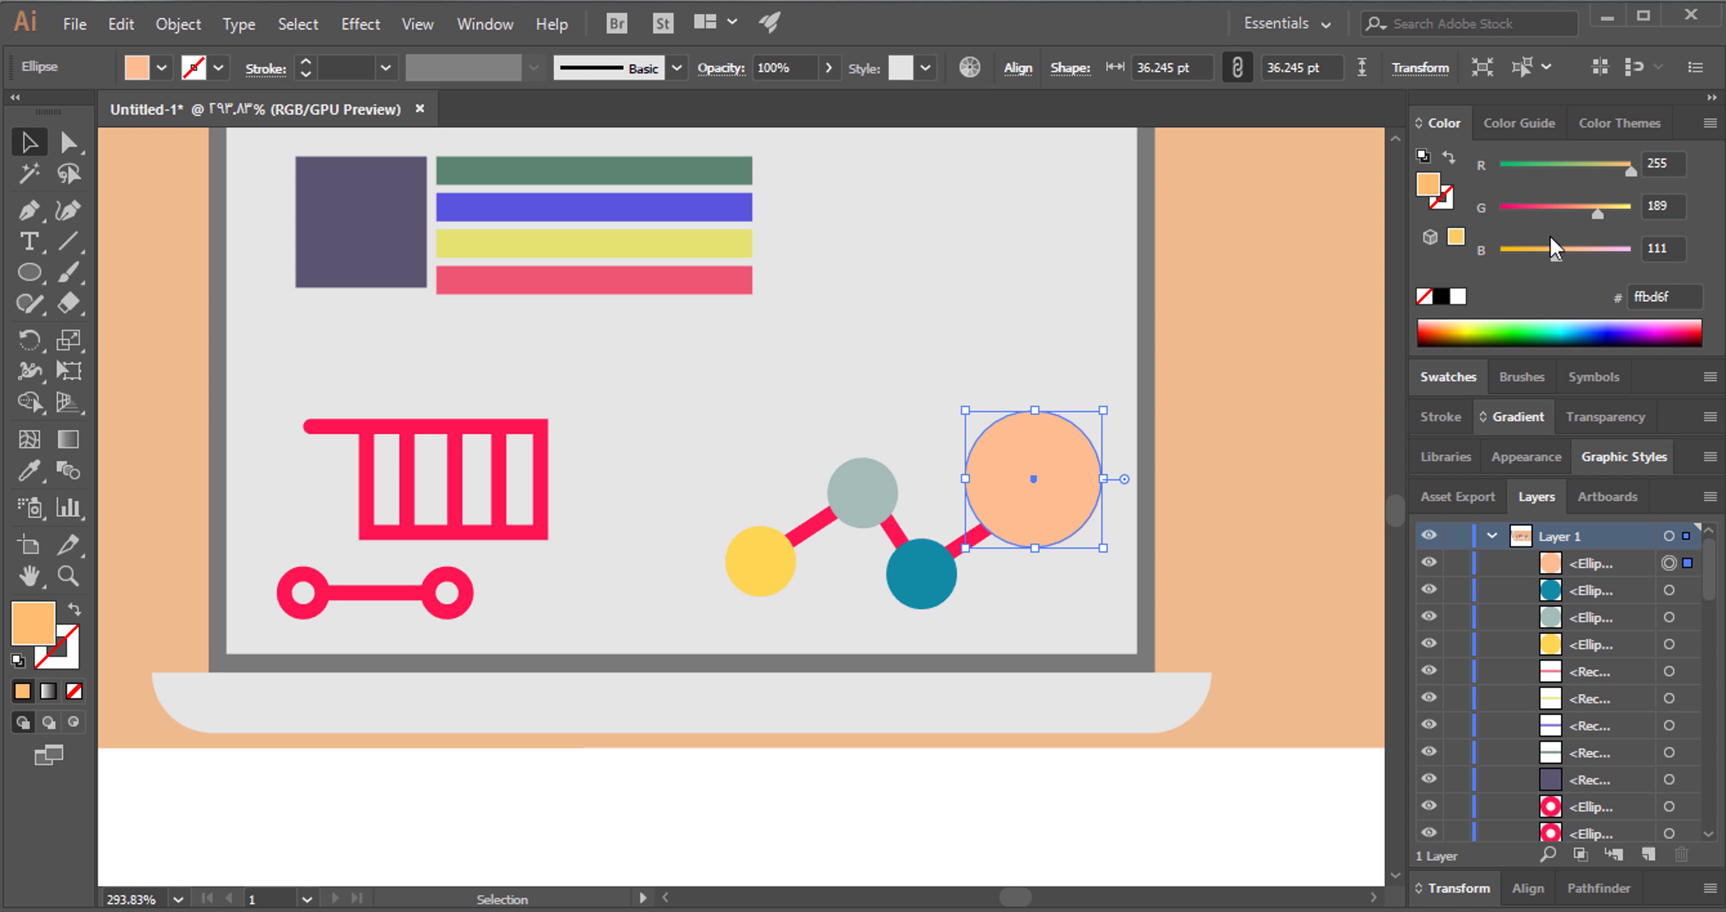
pyautogui.click(1533, 209)
# Copy the pink connector line onto the cart to join its basket and wheels.
pyautogui.click(1295, 318)
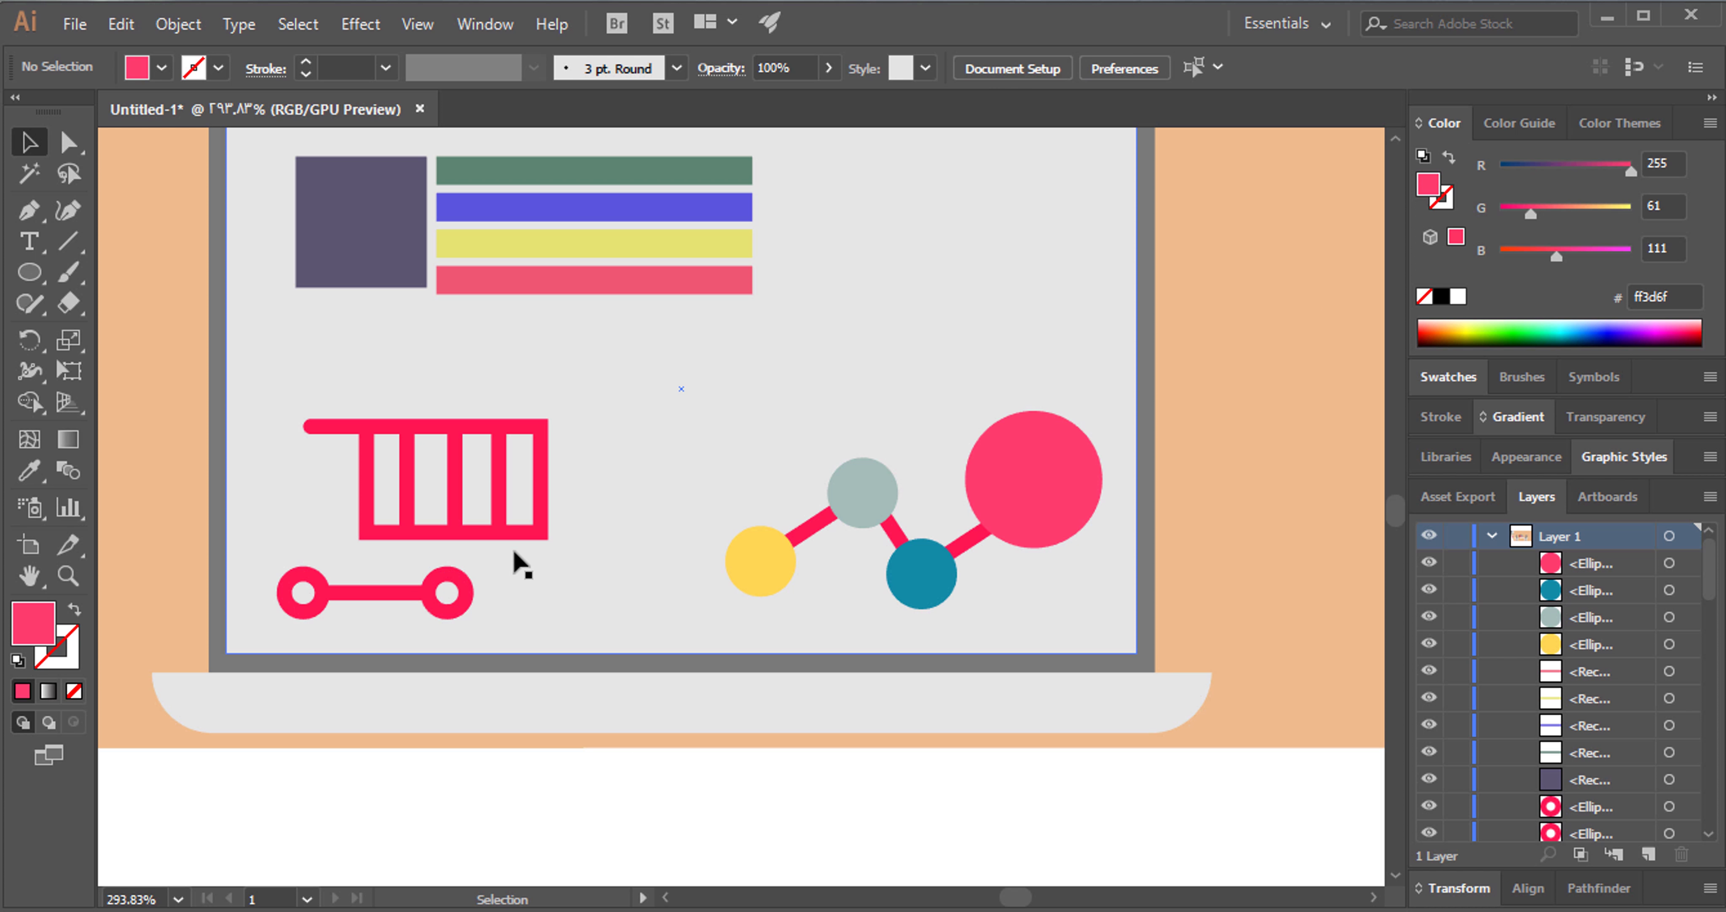
pyautogui.moveTo(817, 530); pyautogui.dragTo(354, 548)
pyautogui.click(1213, 366)
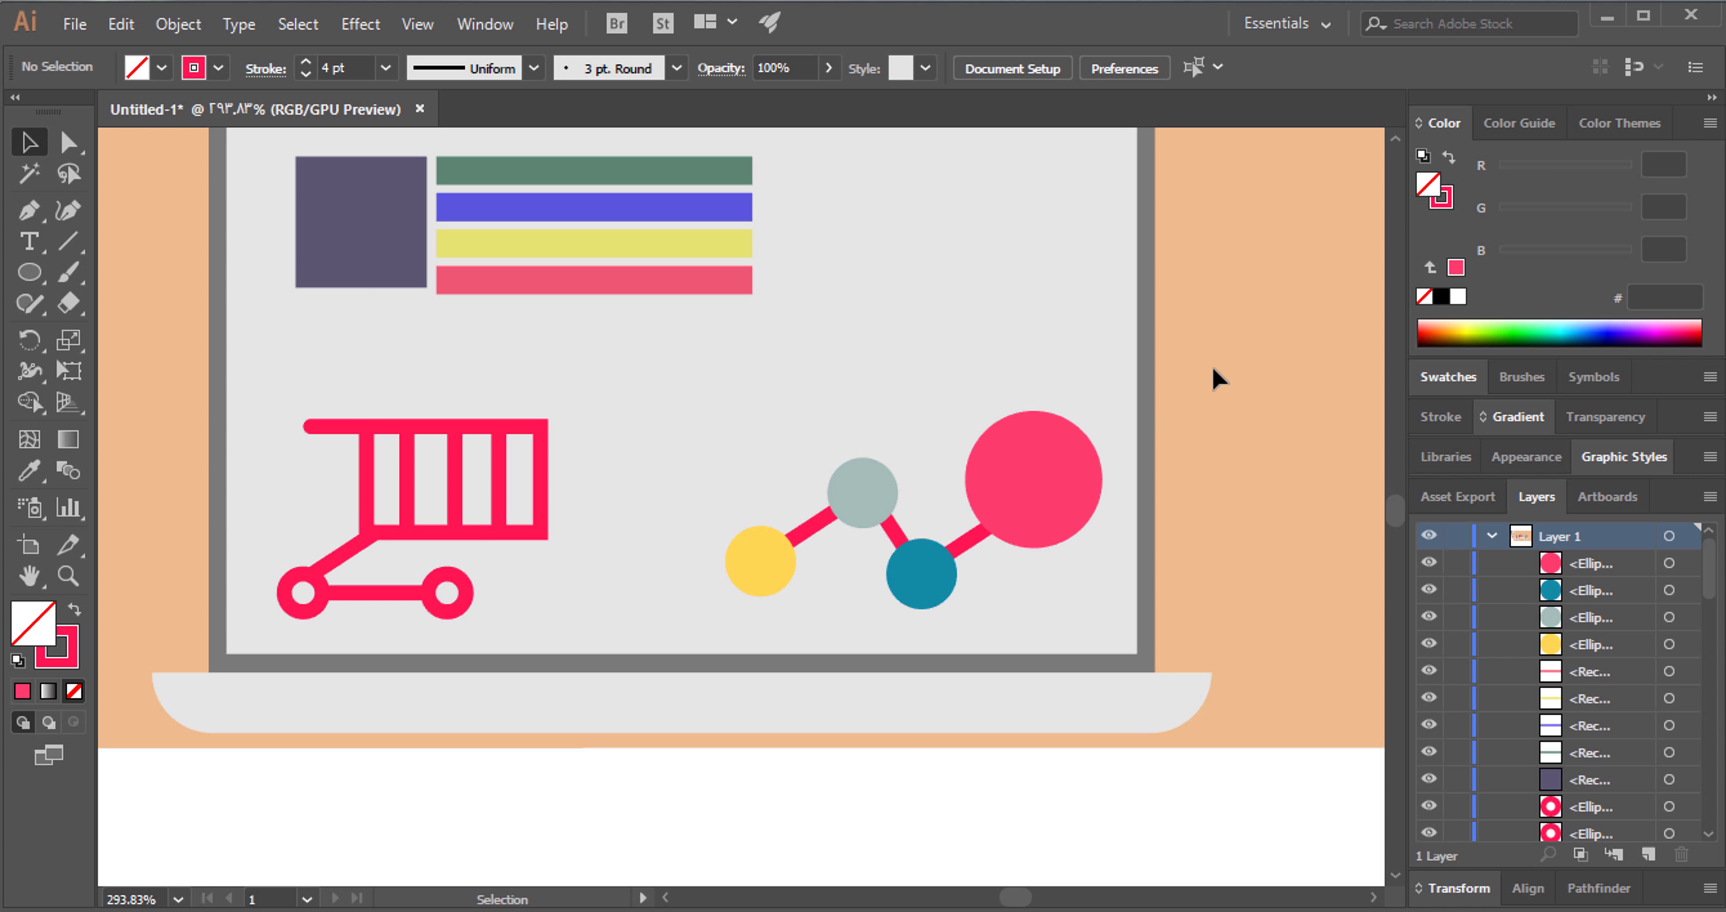
# Zoom out to about 50% to view the whole desk scene.
pyautogui.click(67, 575)
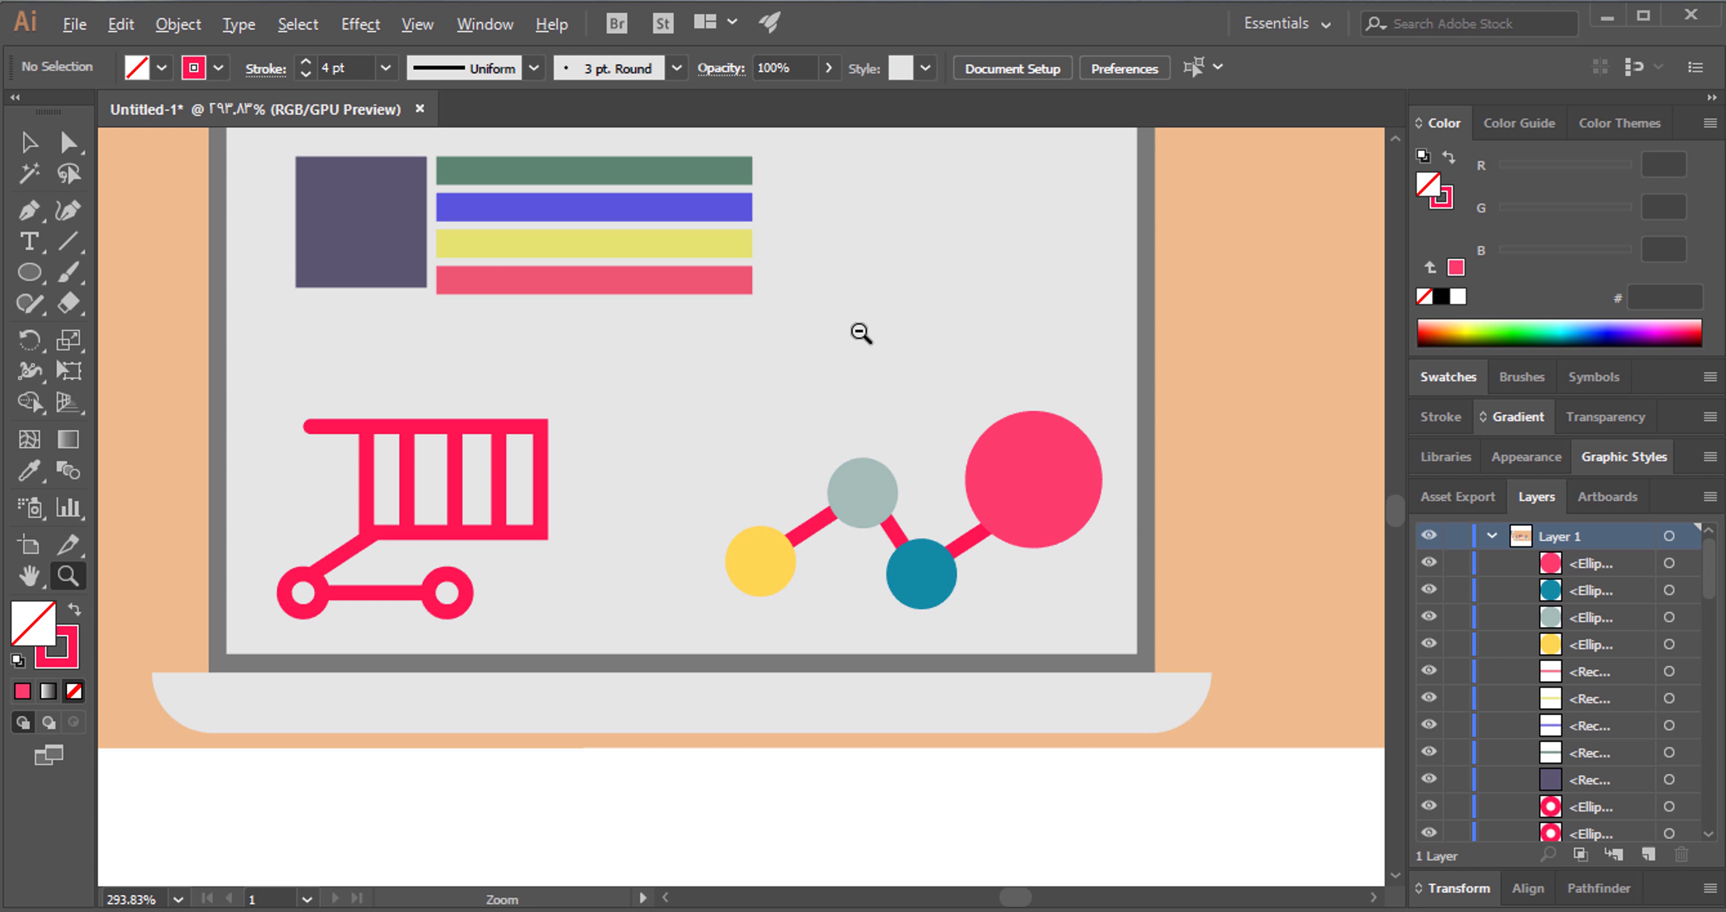
pyautogui.keyDown('alt'); pyautogui.click(814, 330); pyautogui.keyUp('alt')
pyautogui.keyDown('alt'); pyautogui.click(758, 521); pyautogui.keyUp('alt')
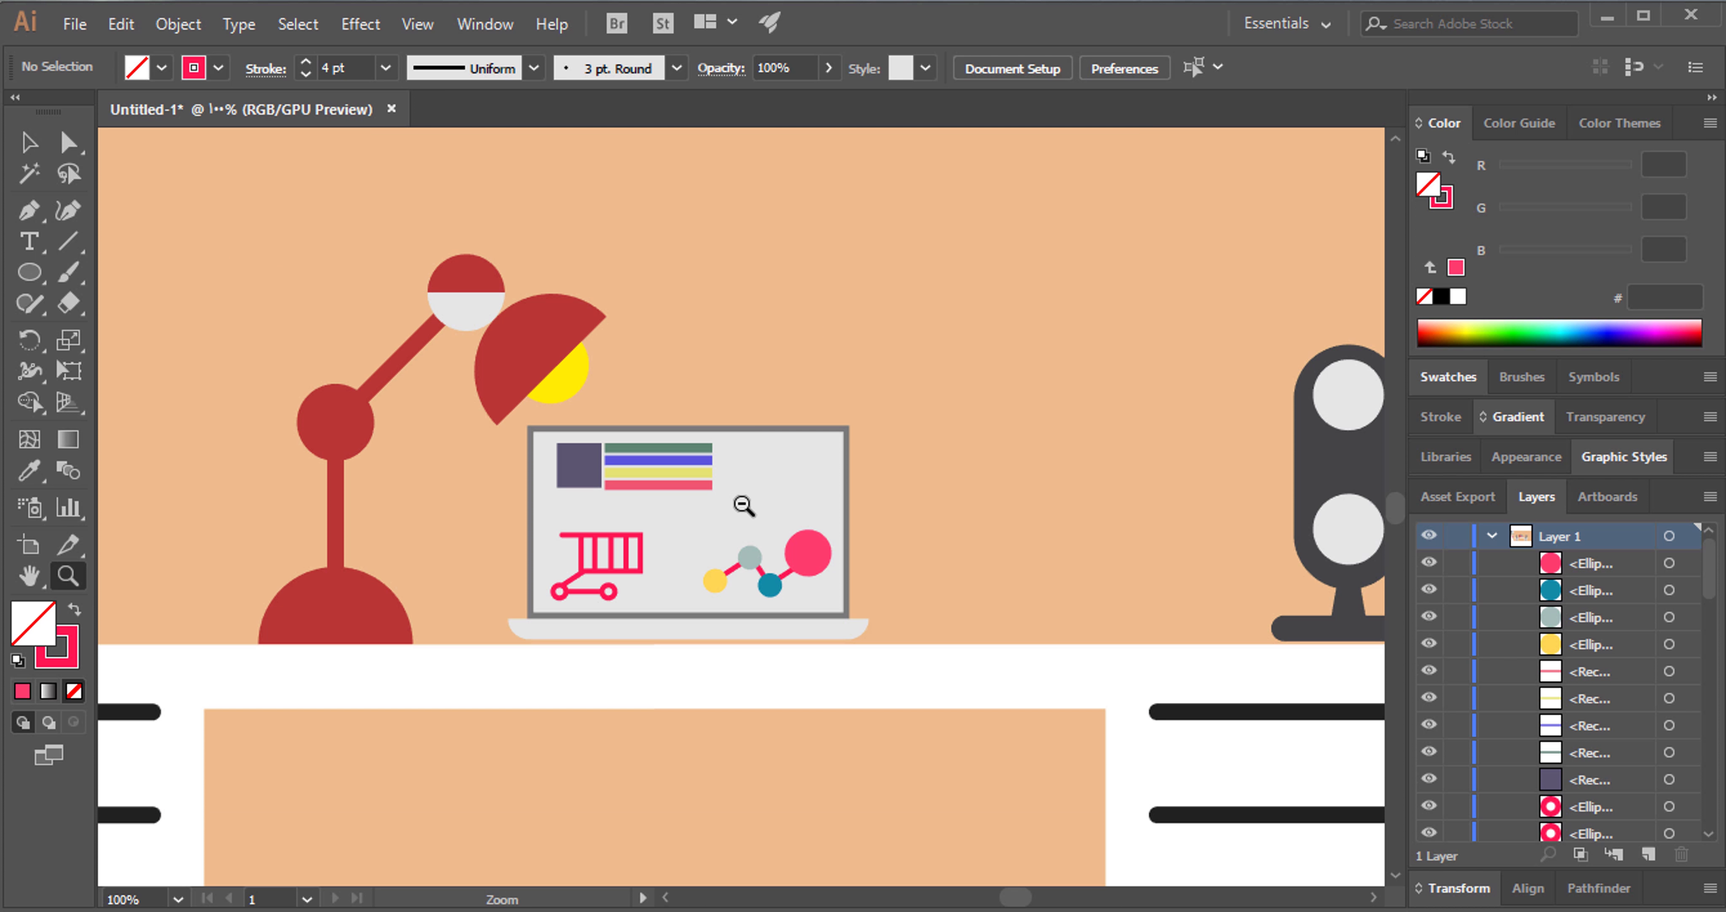
pyautogui.keyDown('alt'); pyautogui.click(751, 459); pyautogui.keyUp('alt')
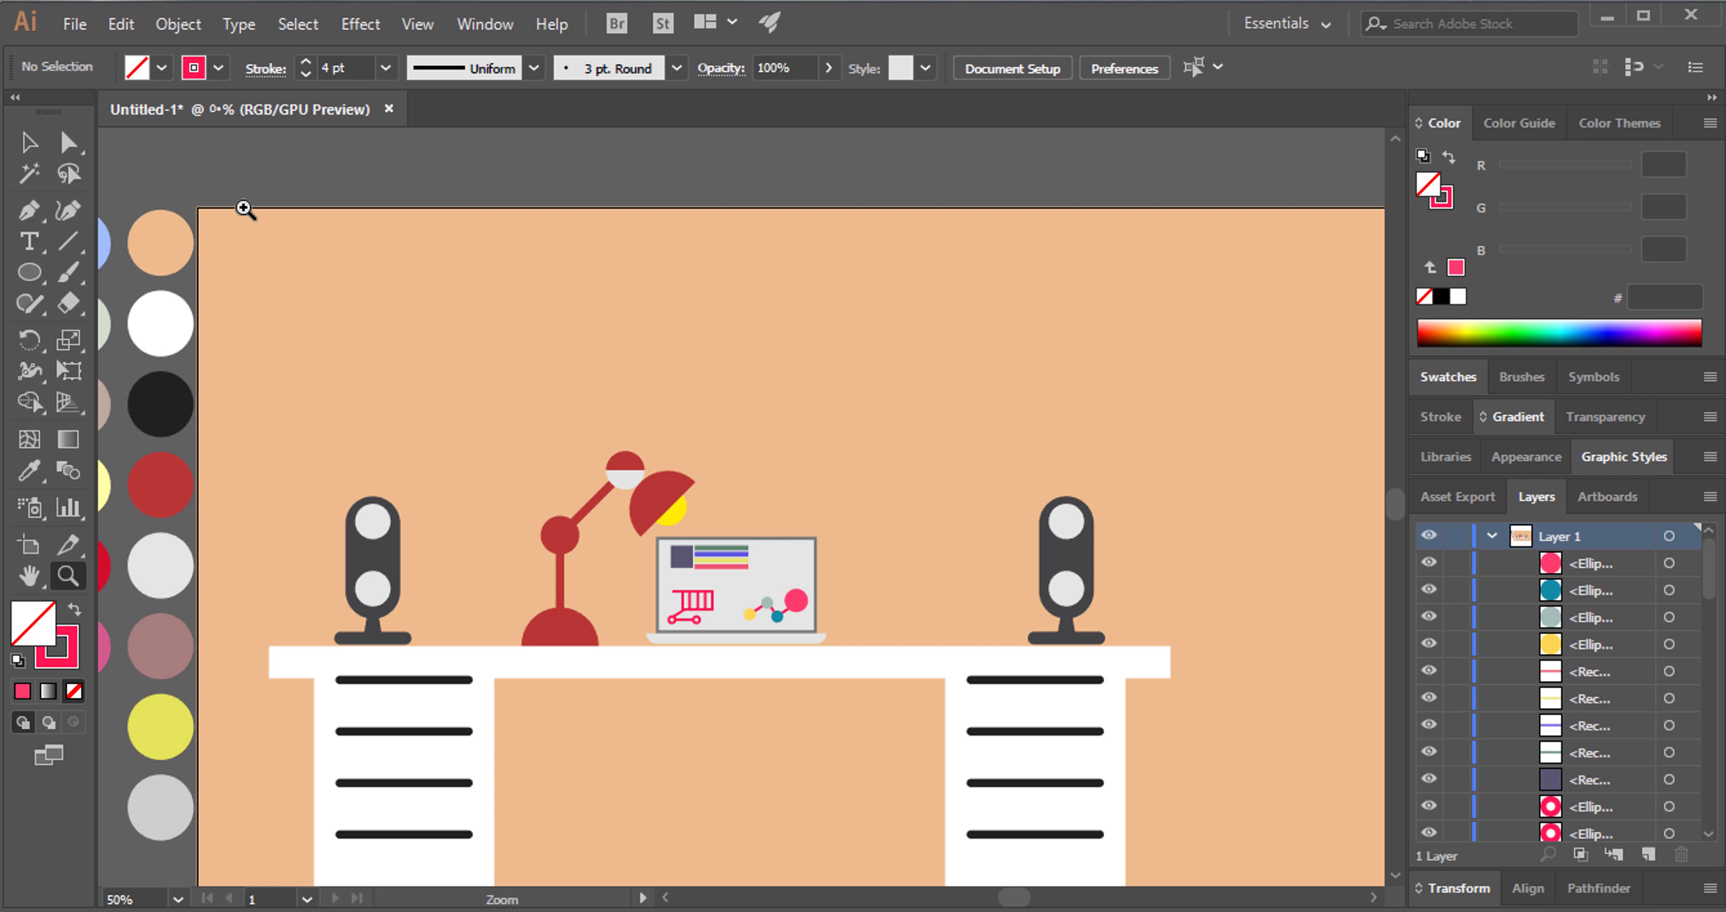
pyautogui.click(30, 142)
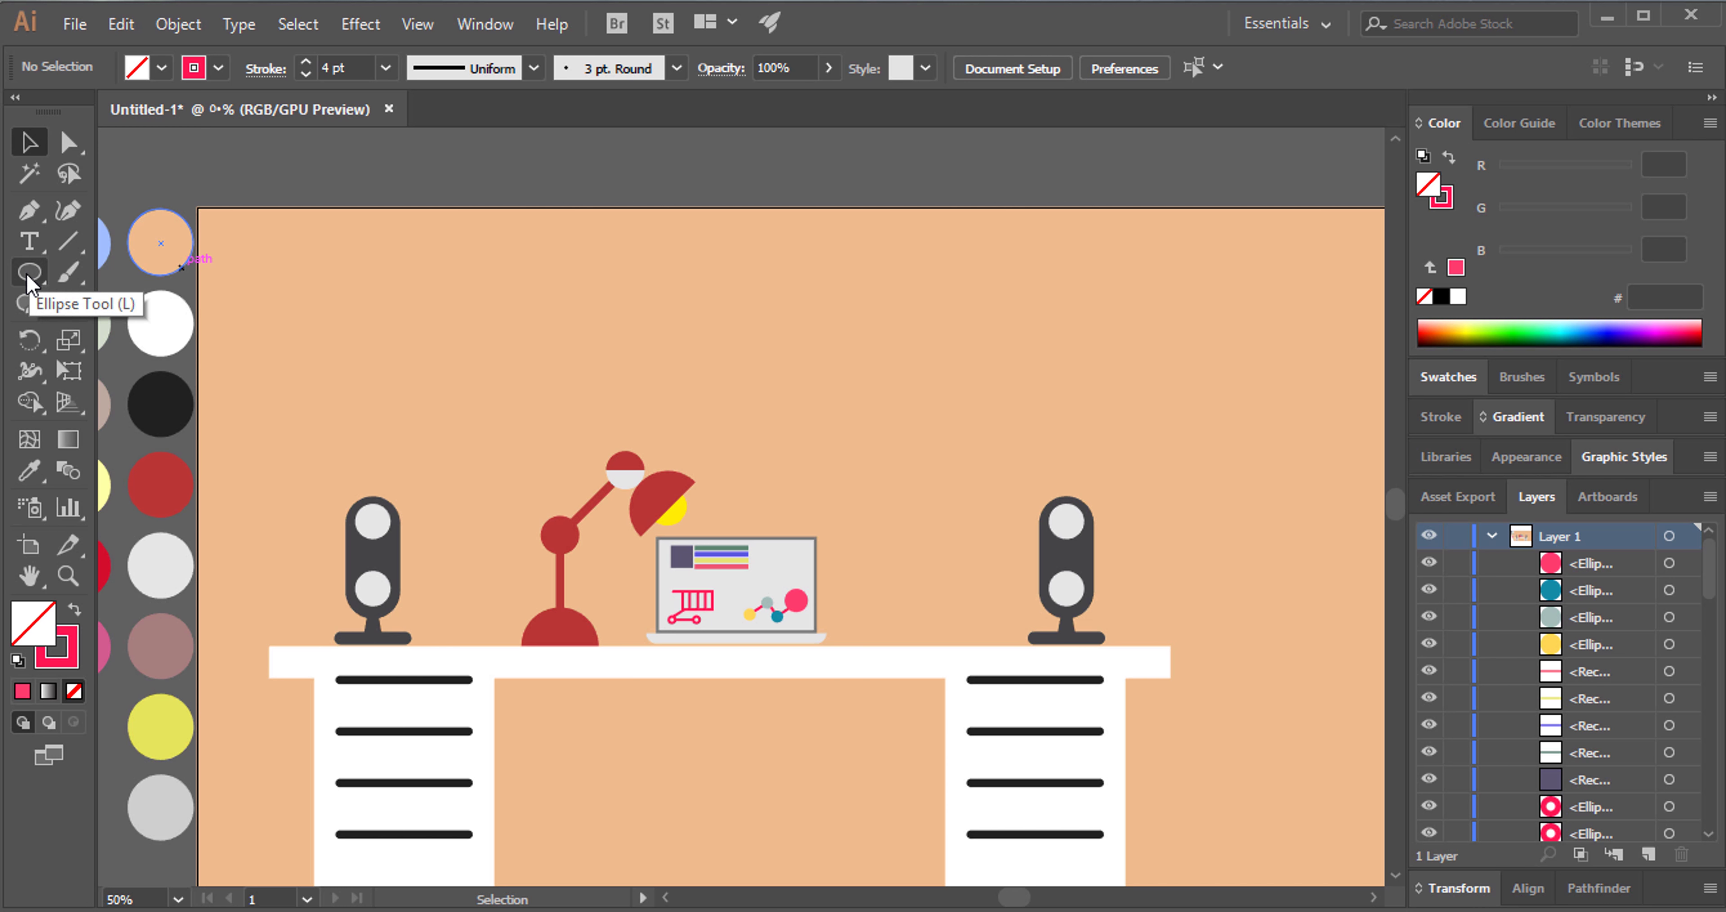
# Create a 700 × 20 pt rectangle.
pyautogui.moveTo(40, 272); pyautogui.dragTo(134, 271)
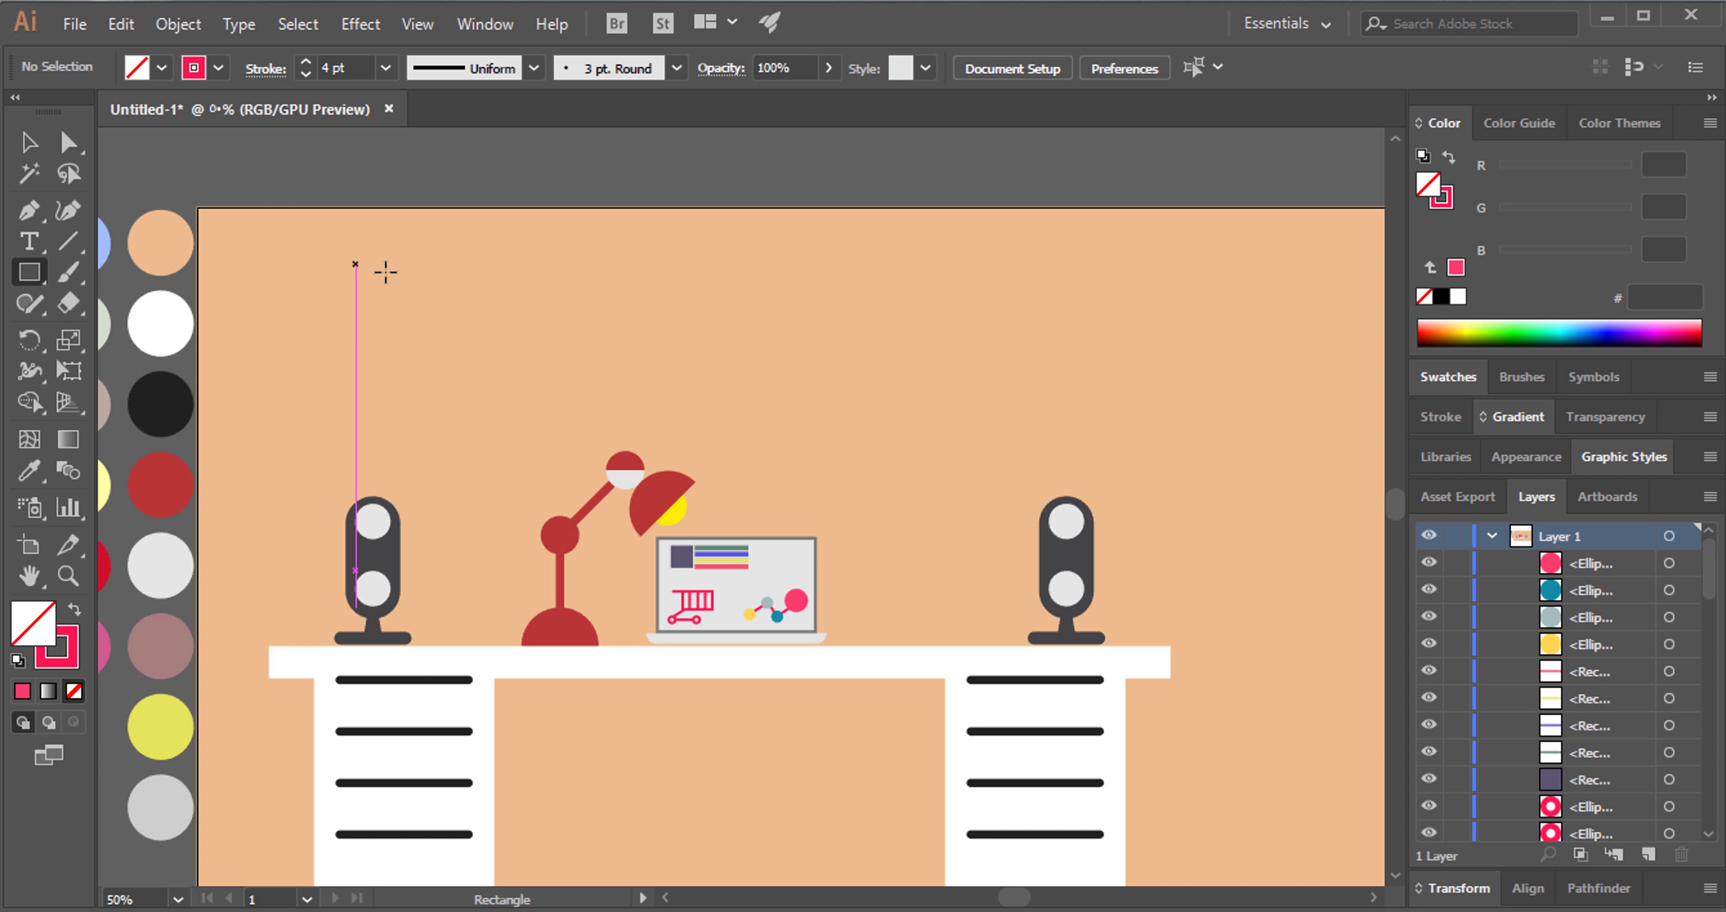
pyautogui.click(384, 274)
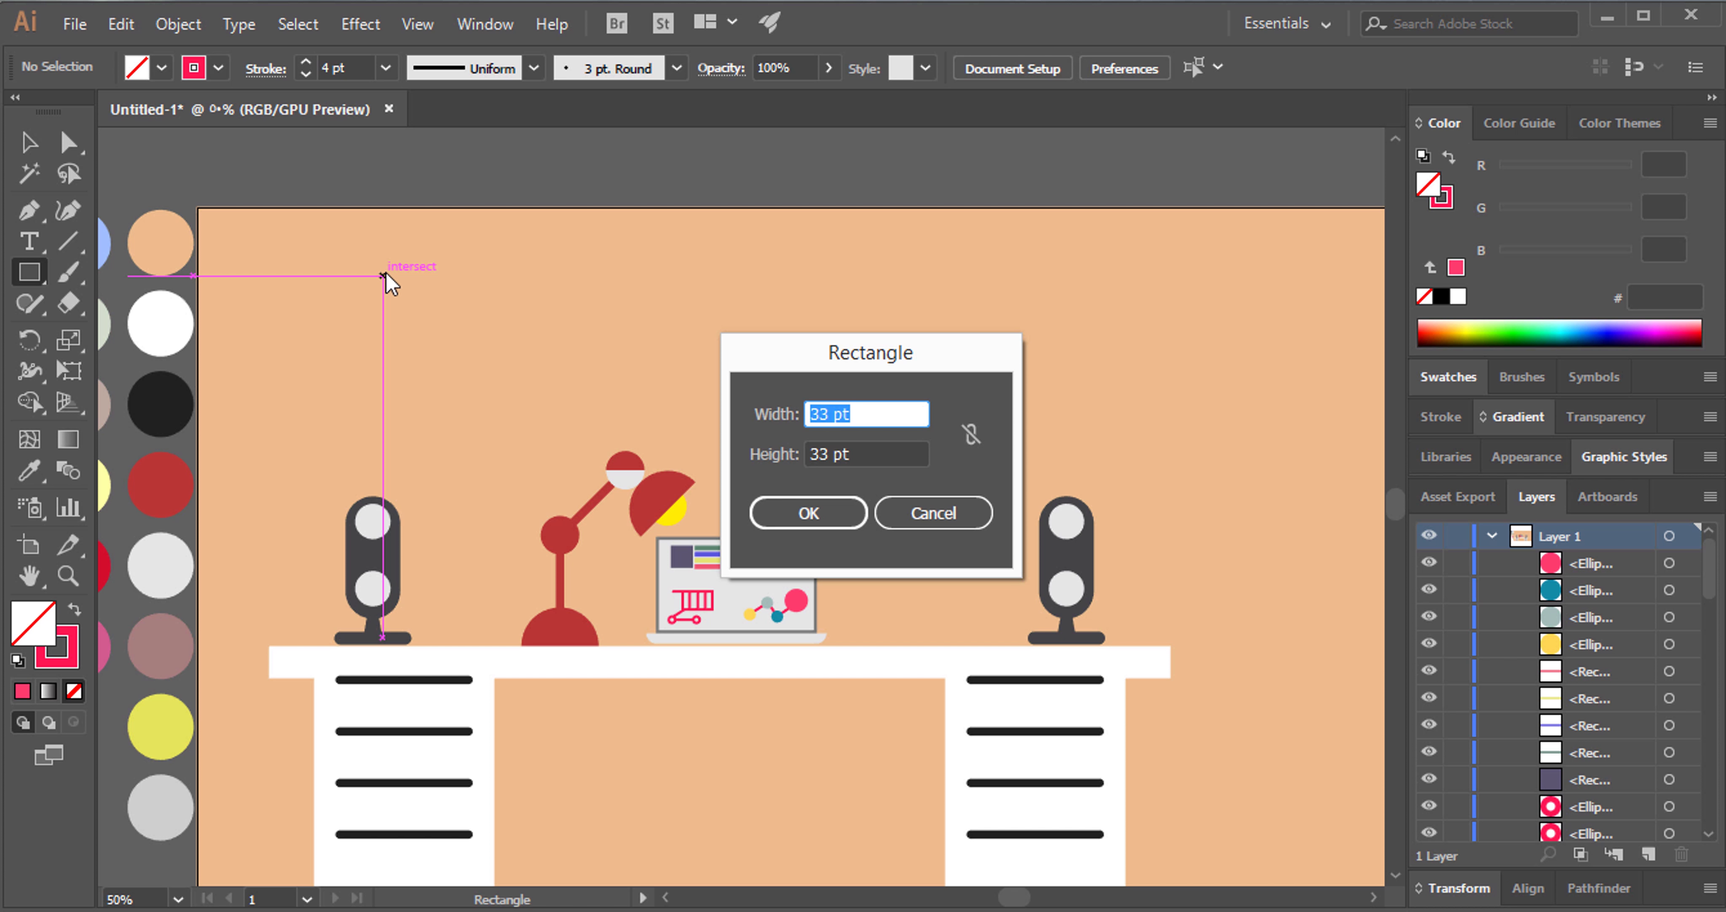
pyautogui.write('700')
pyautogui.press('Tab')
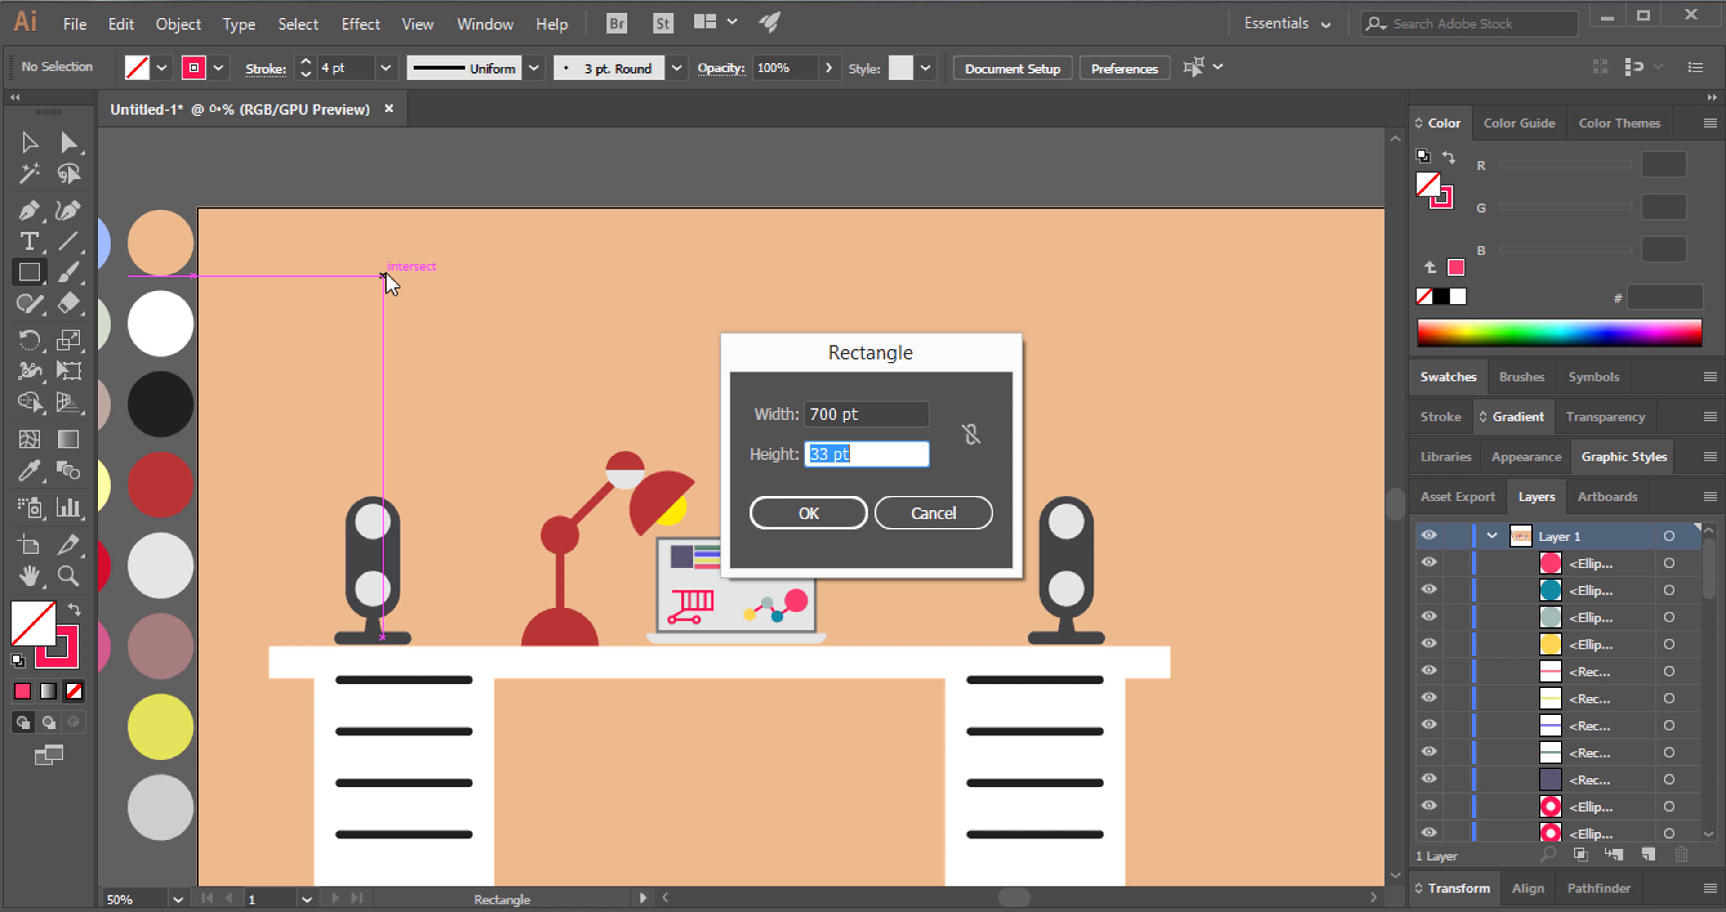
pyautogui.write('20')
pyautogui.press('Return')
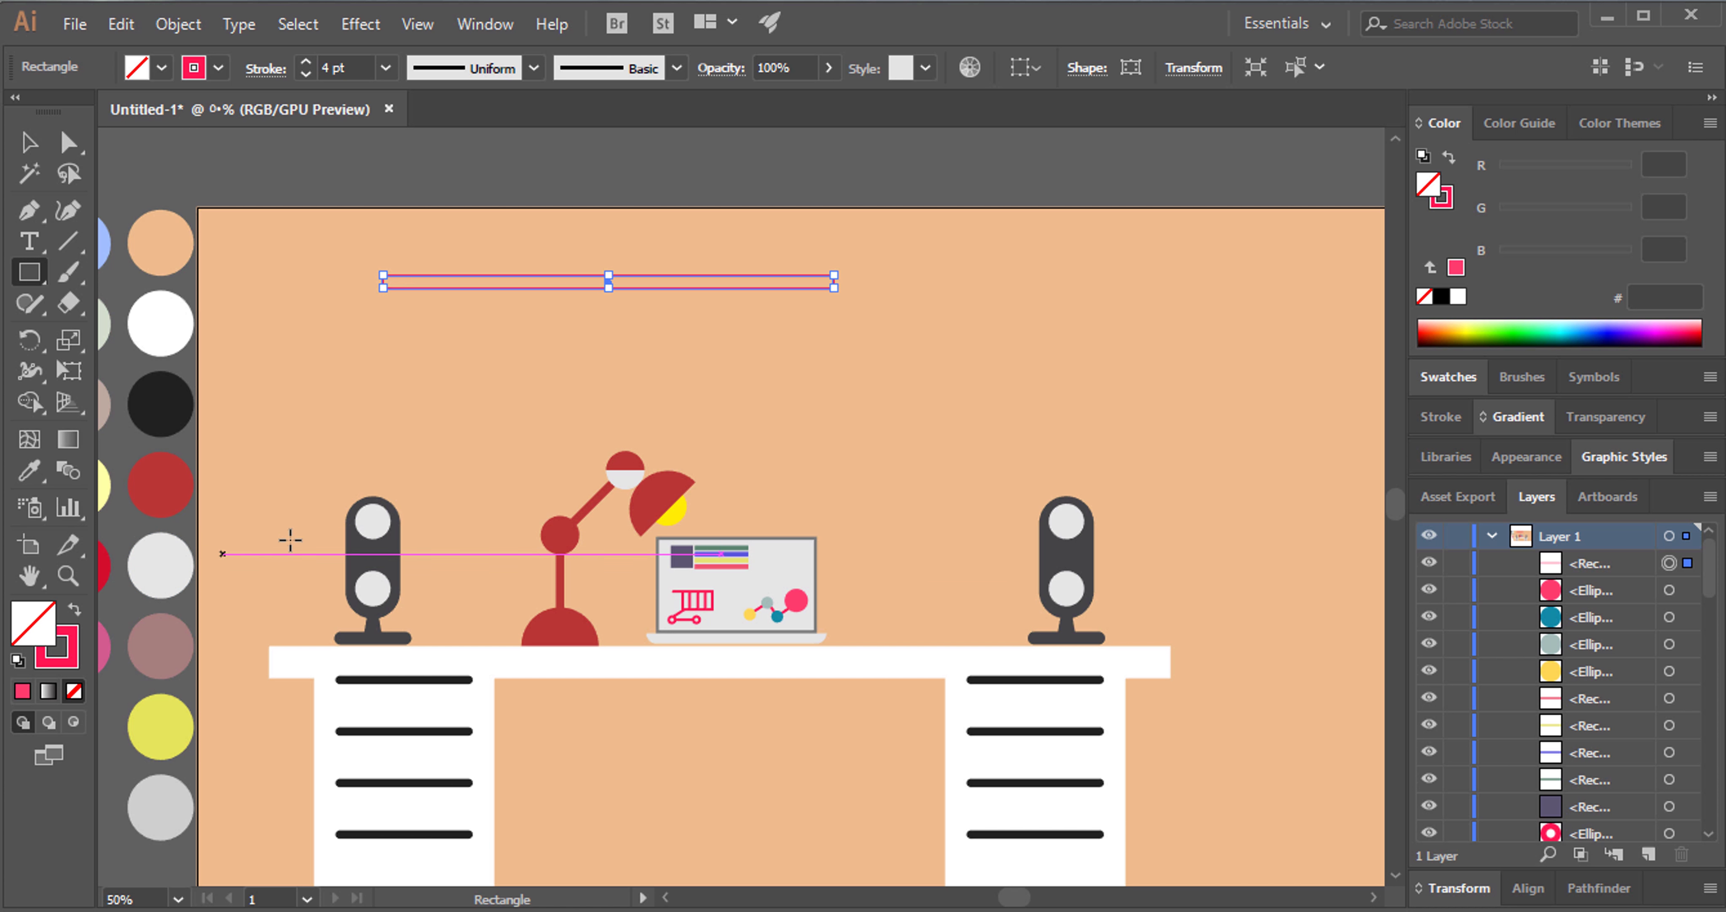
# Give the bar the light grey circle's colour and position it high above the lamp as a shelf.
pyautogui.press('i')
pyautogui.click(186, 575)
pyautogui.click(25, 140)
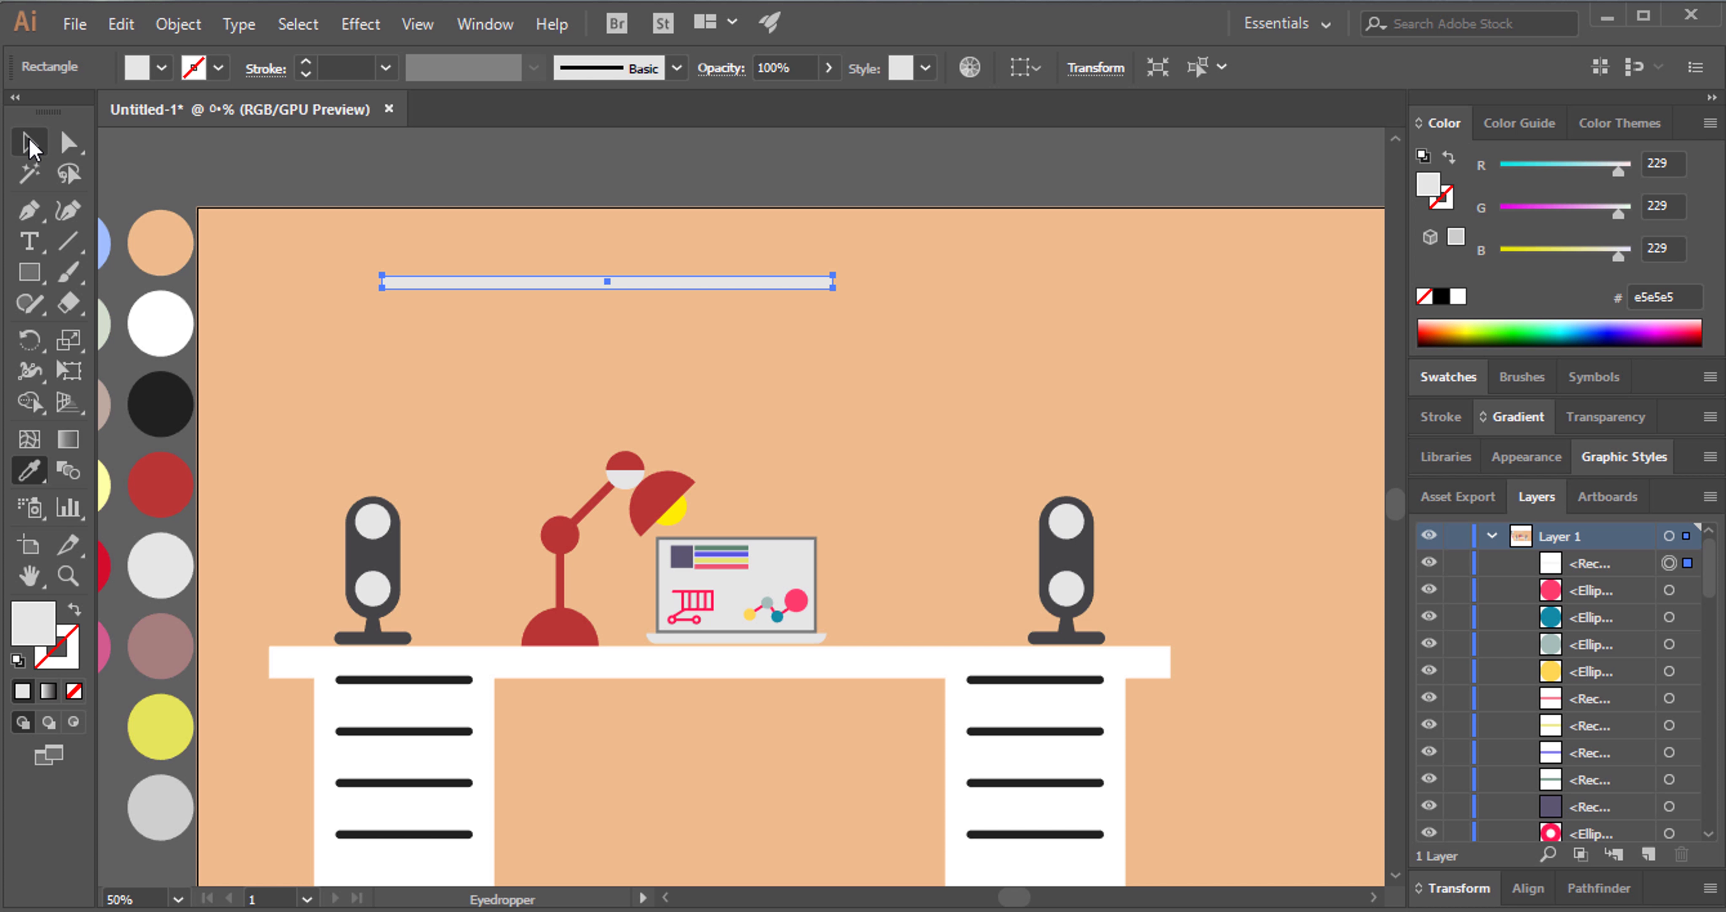
pyautogui.click(385, 328)
pyautogui.moveTo(551, 289); pyautogui.dragTo(499, 313)
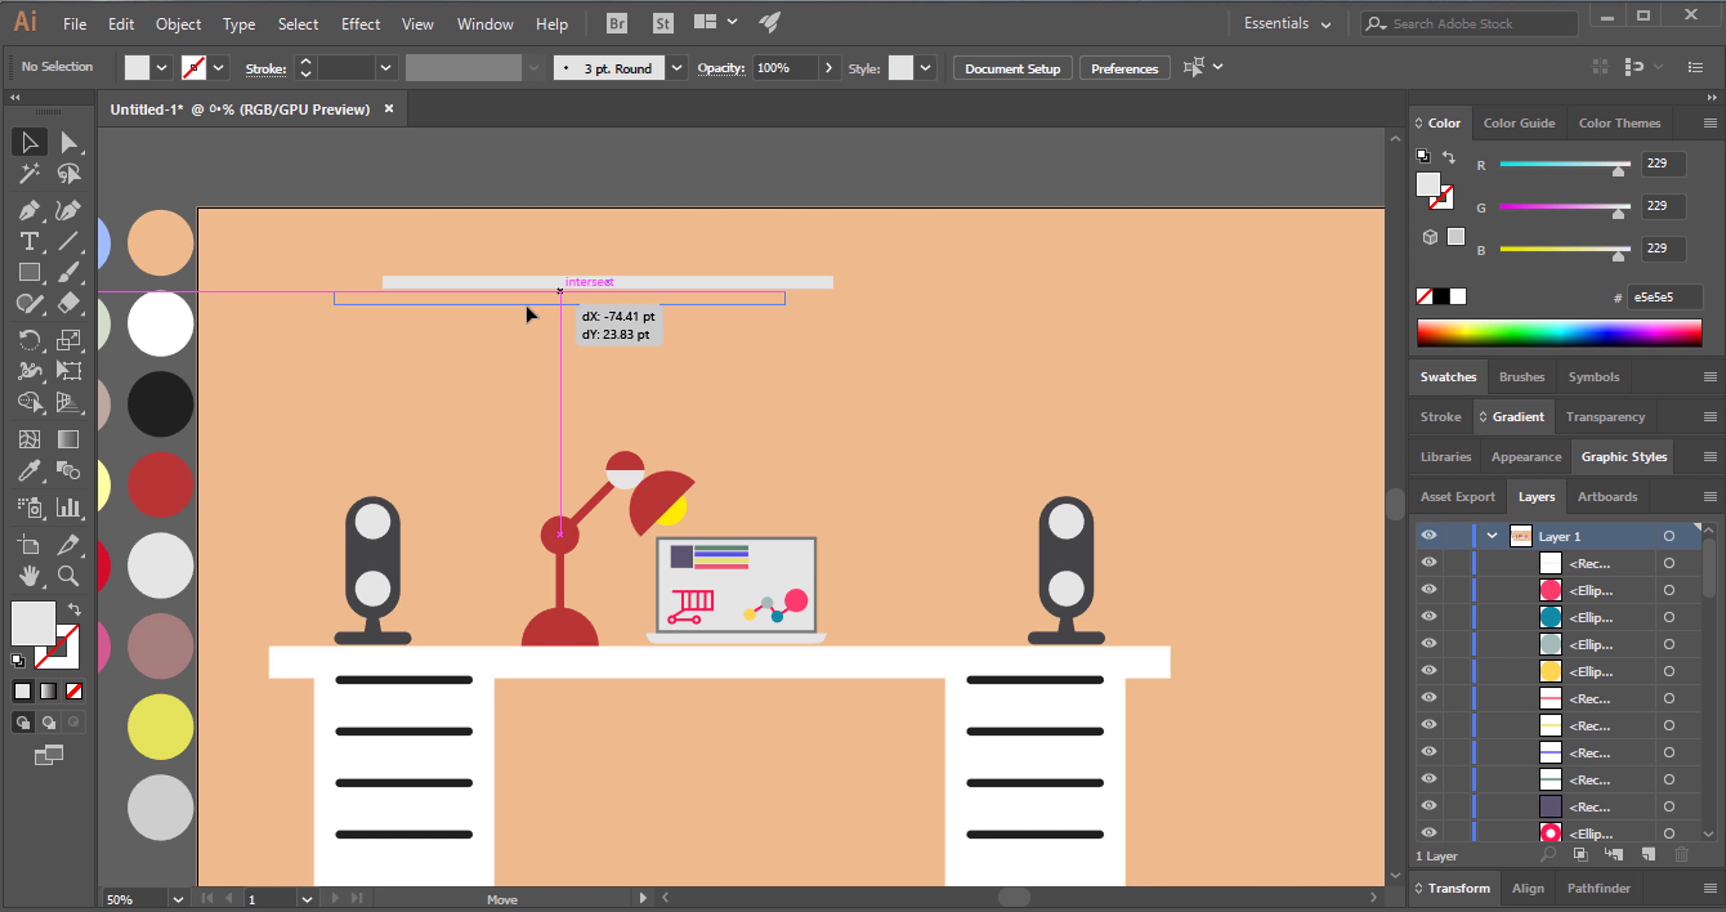
pyautogui.click(852, 181)
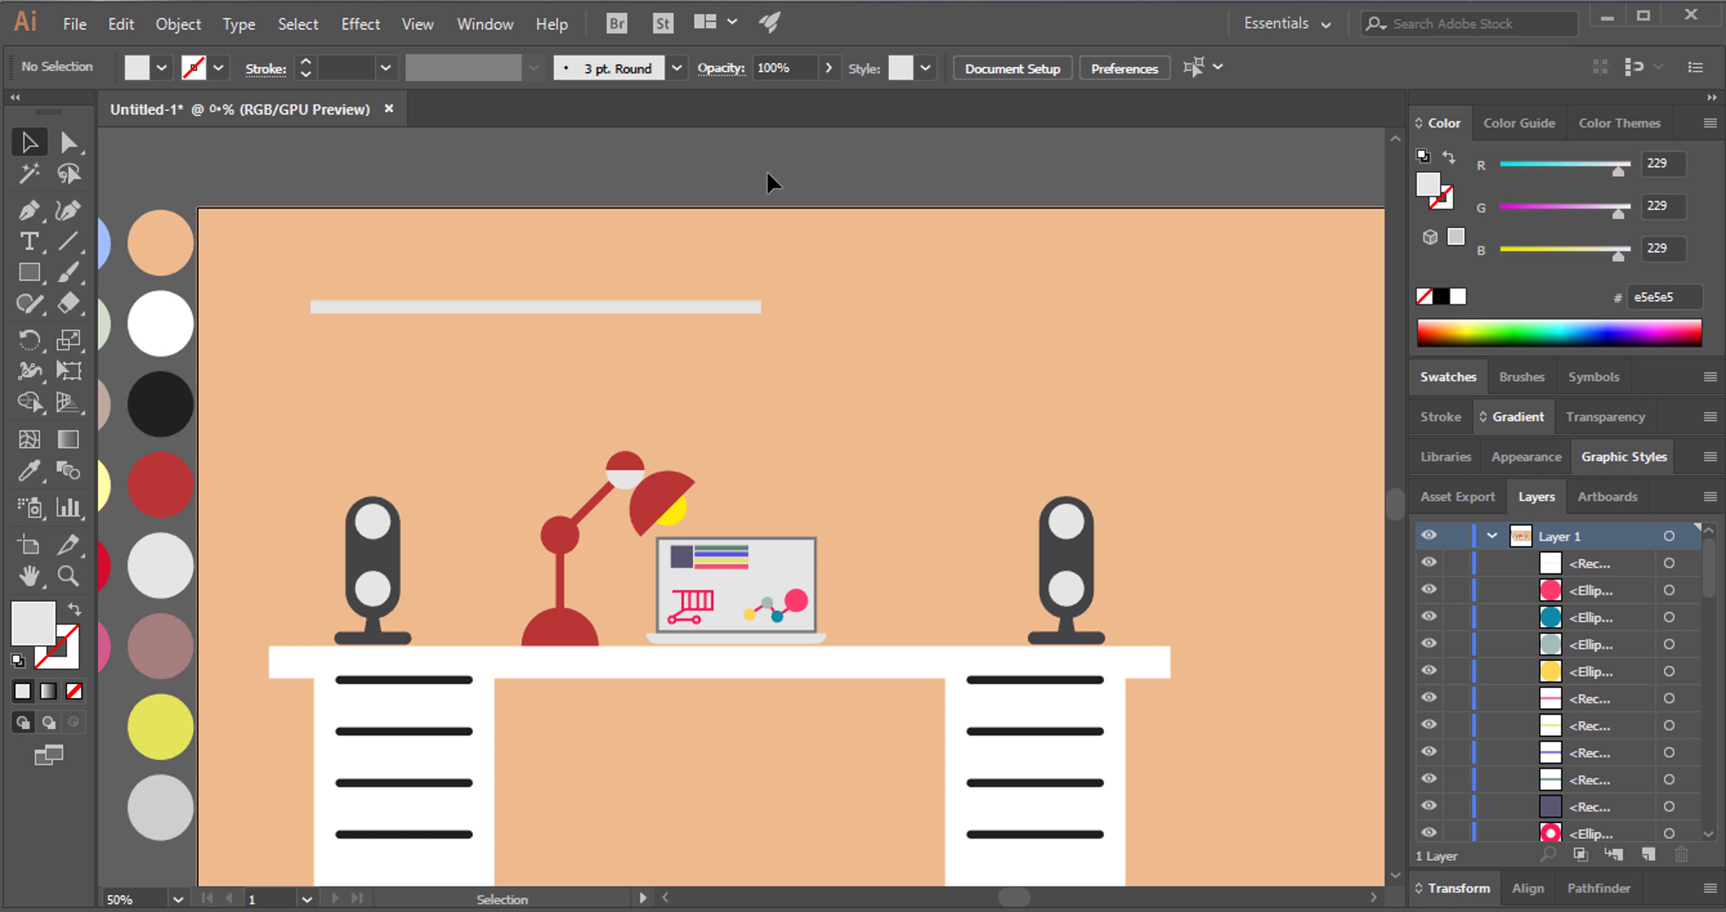
pyautogui.moveTo(508, 303); pyautogui.dragTo(518, 319)
pyautogui.click(451, 194)
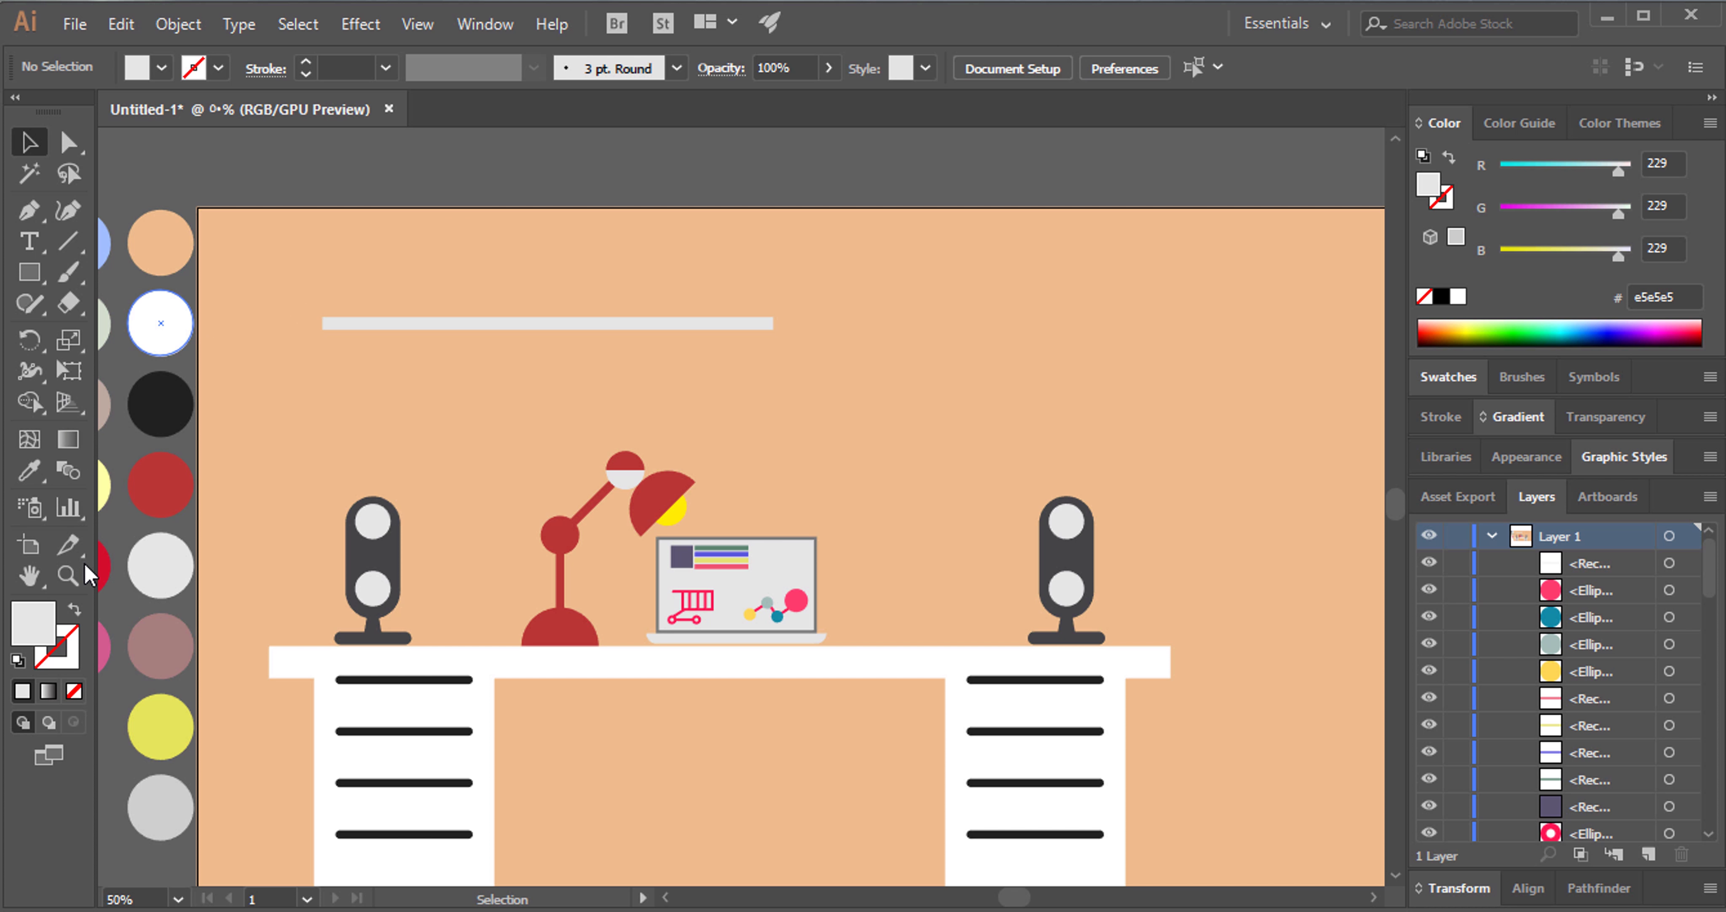
pyautogui.click(67, 575)
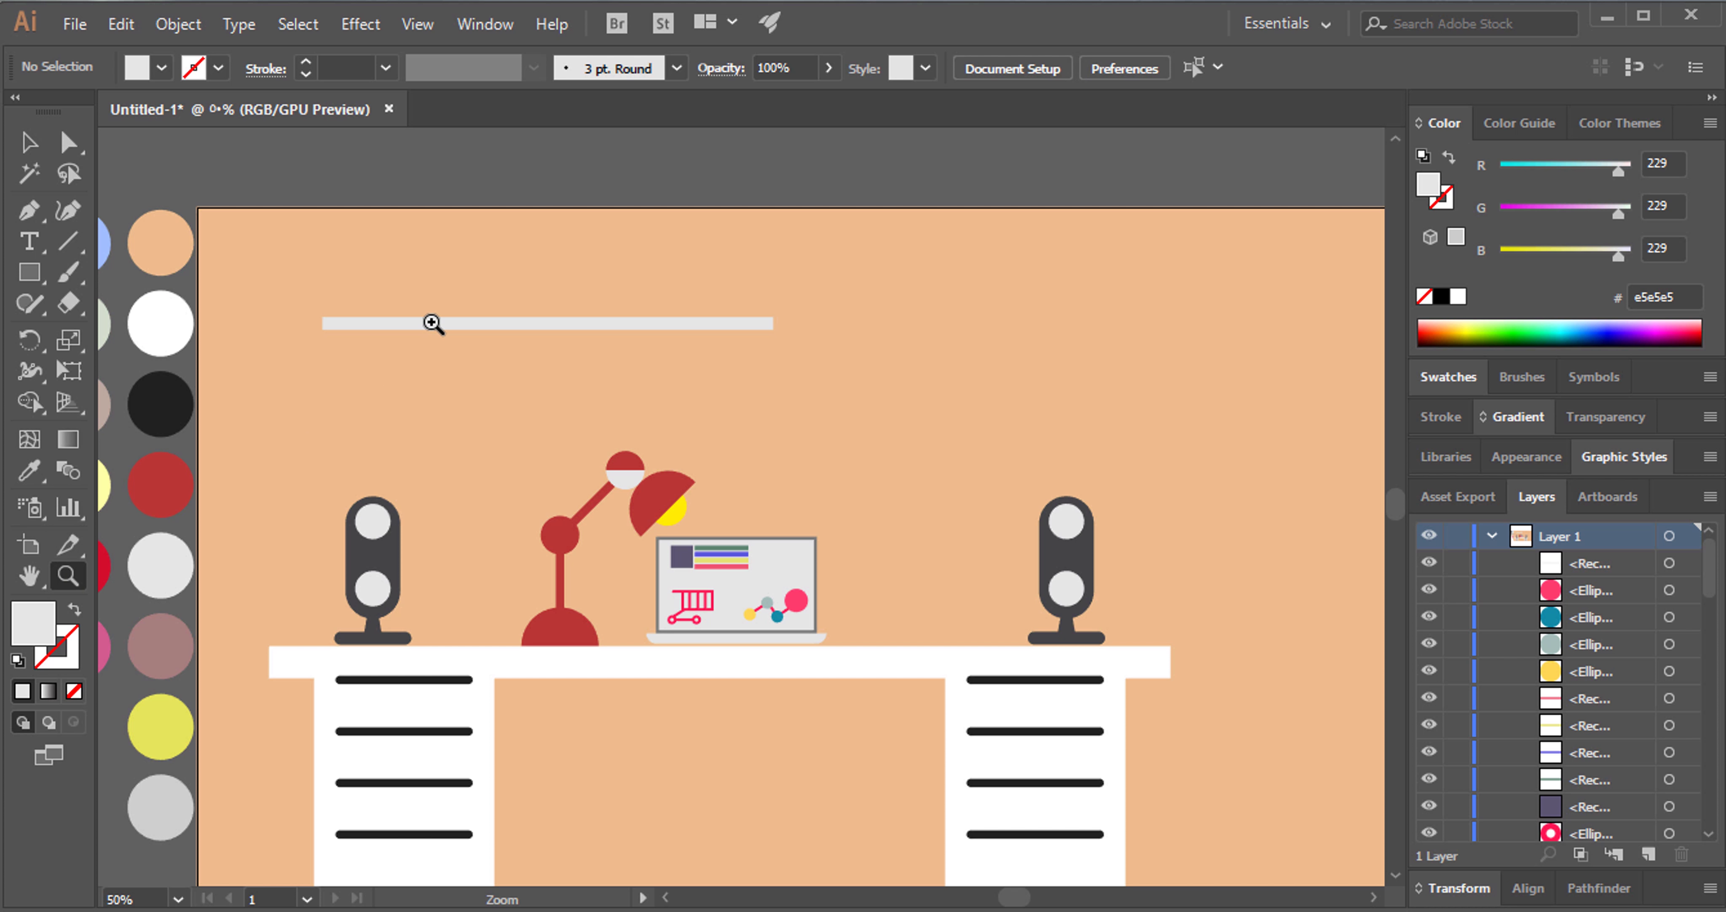
# Zoom in on the shelf and draw a light grey rectangle about 152 by 74 pt.
pyautogui.moveTo(503, 311); pyautogui.dragTo(566, 289)
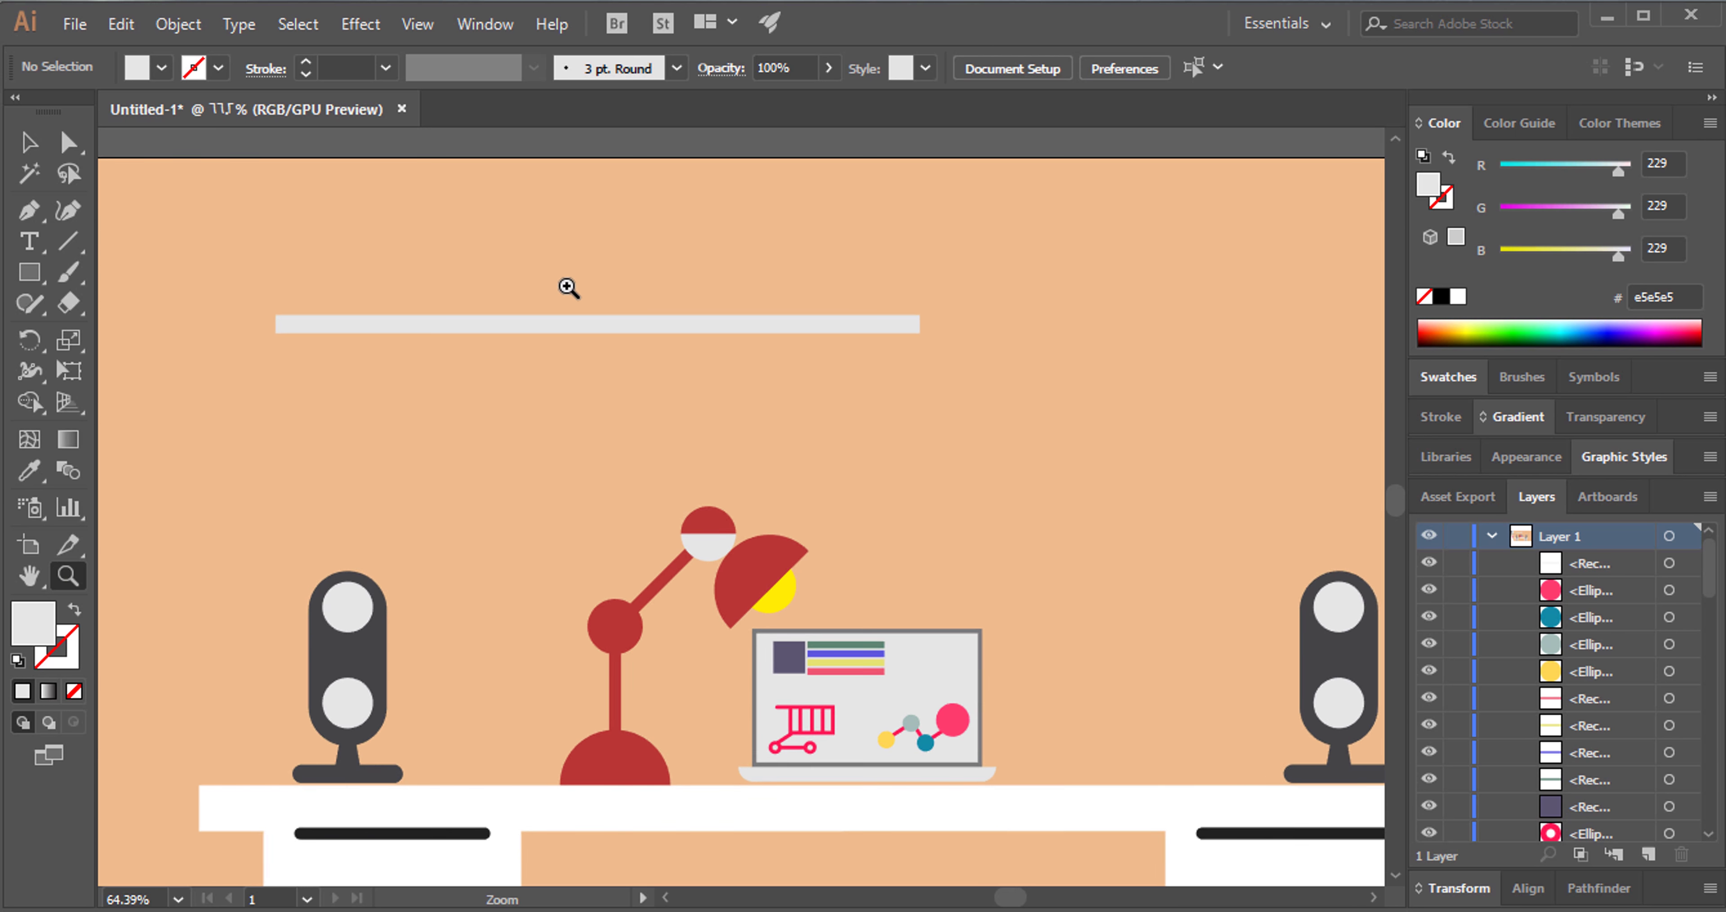
pyautogui.moveTo(556, 176); pyautogui.dragTo(626, 143)
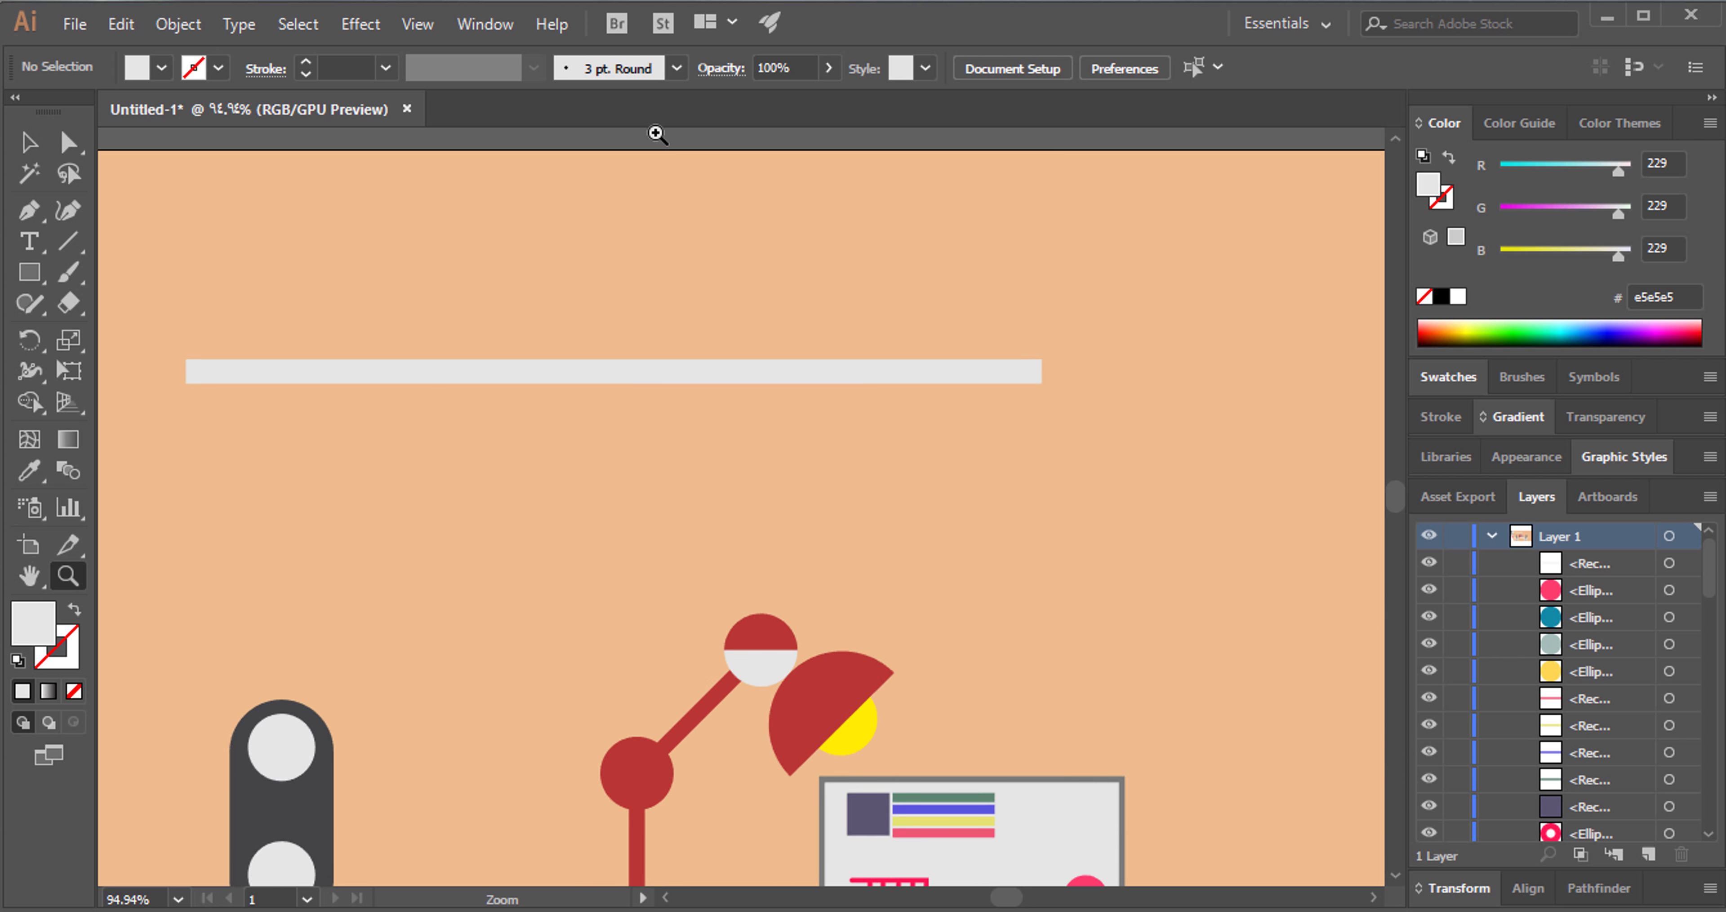
pyautogui.click(30, 272)
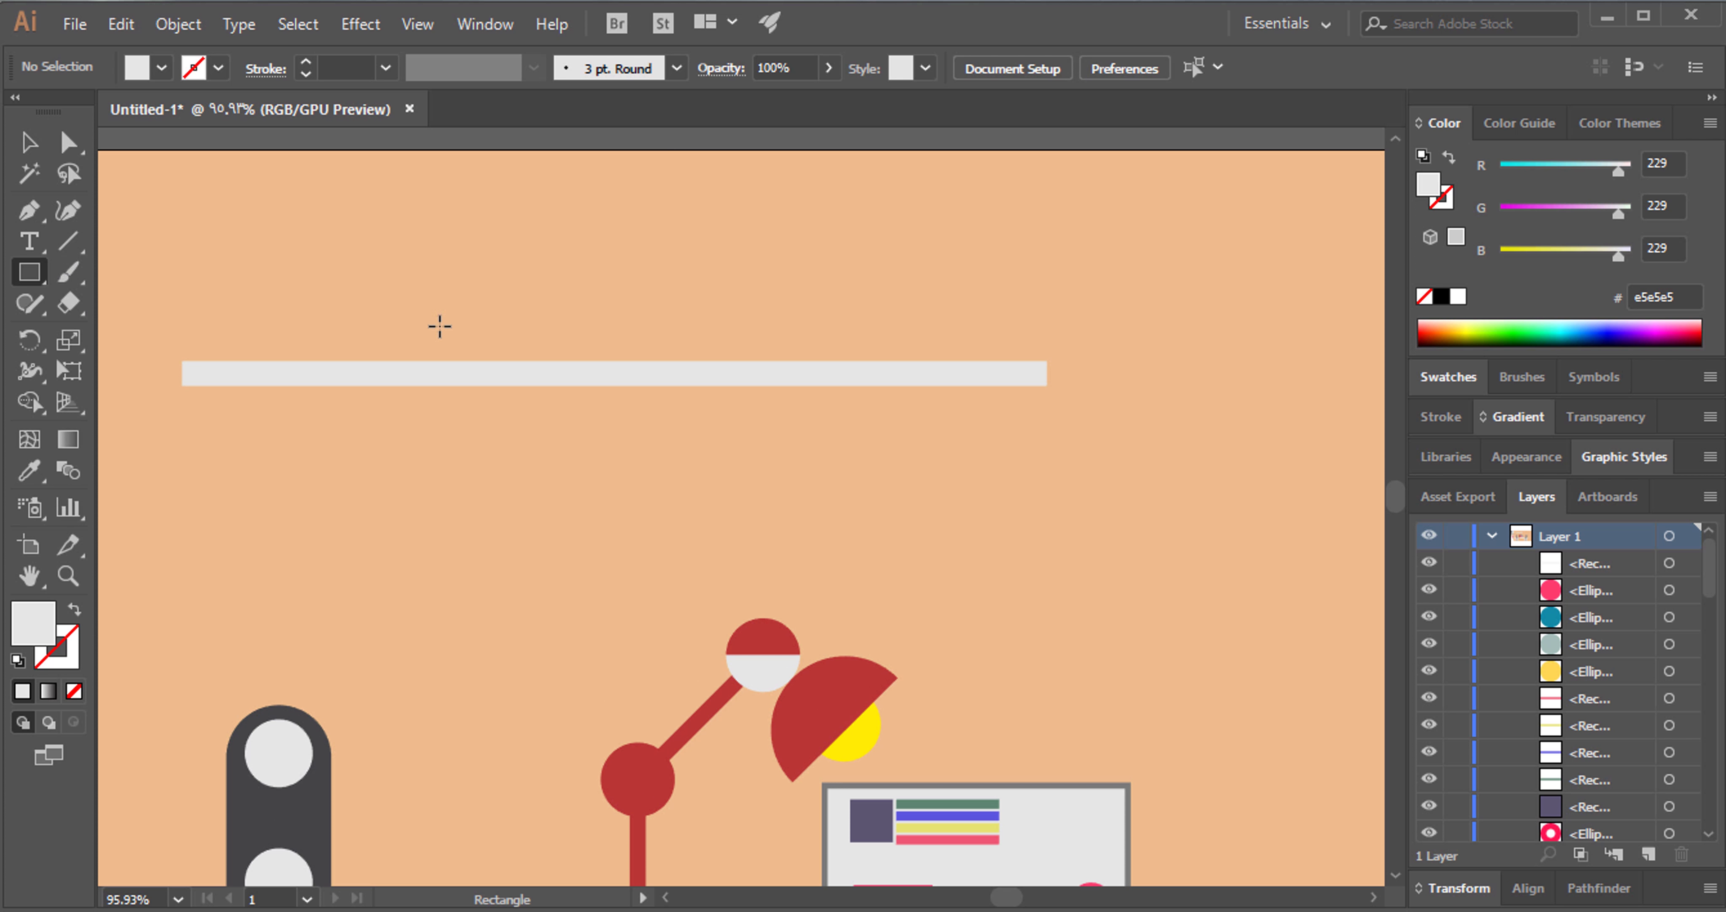
pyautogui.click(443, 349)
pyautogui.click(977, 528)
pyautogui.moveTo(435, 303)
pyautogui.mouseDown()
pyautogui.moveTo(622, 395)
pyautogui.moveTo(615, 407)
pyautogui.mouseUp()
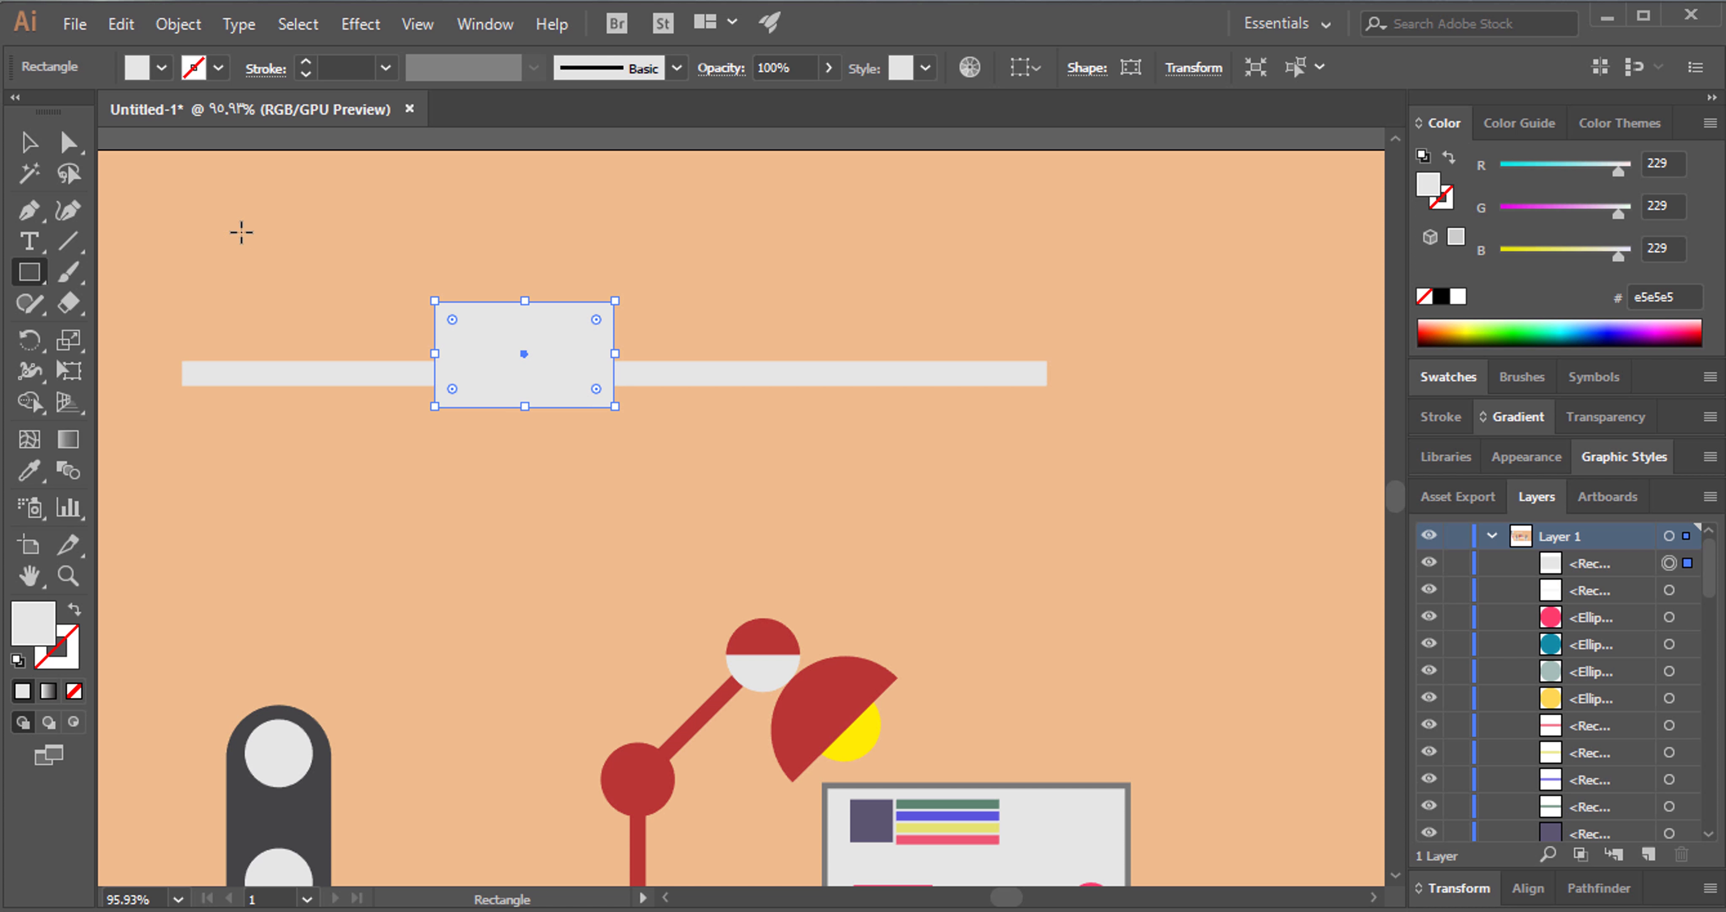
# Move the grey rectangle up so it rests on the shelf bar and select its anchor points.
pyautogui.click(30, 141)
pyautogui.moveTo(503, 350); pyautogui.dragTo(504, 317)
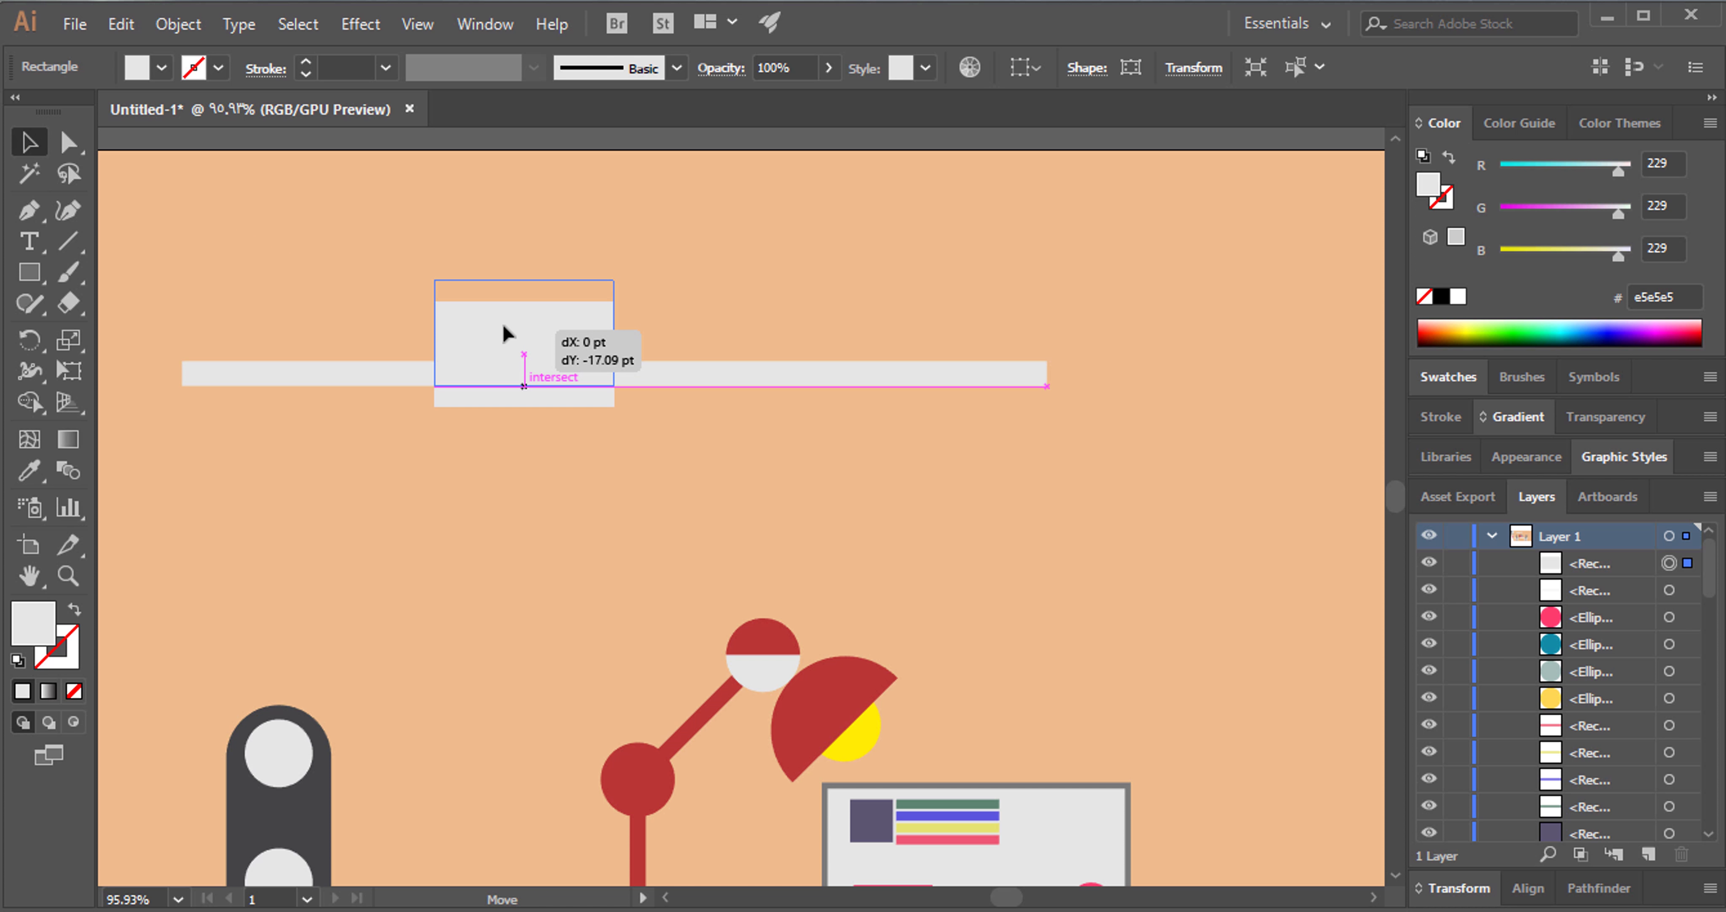
pyautogui.click(740, 315)
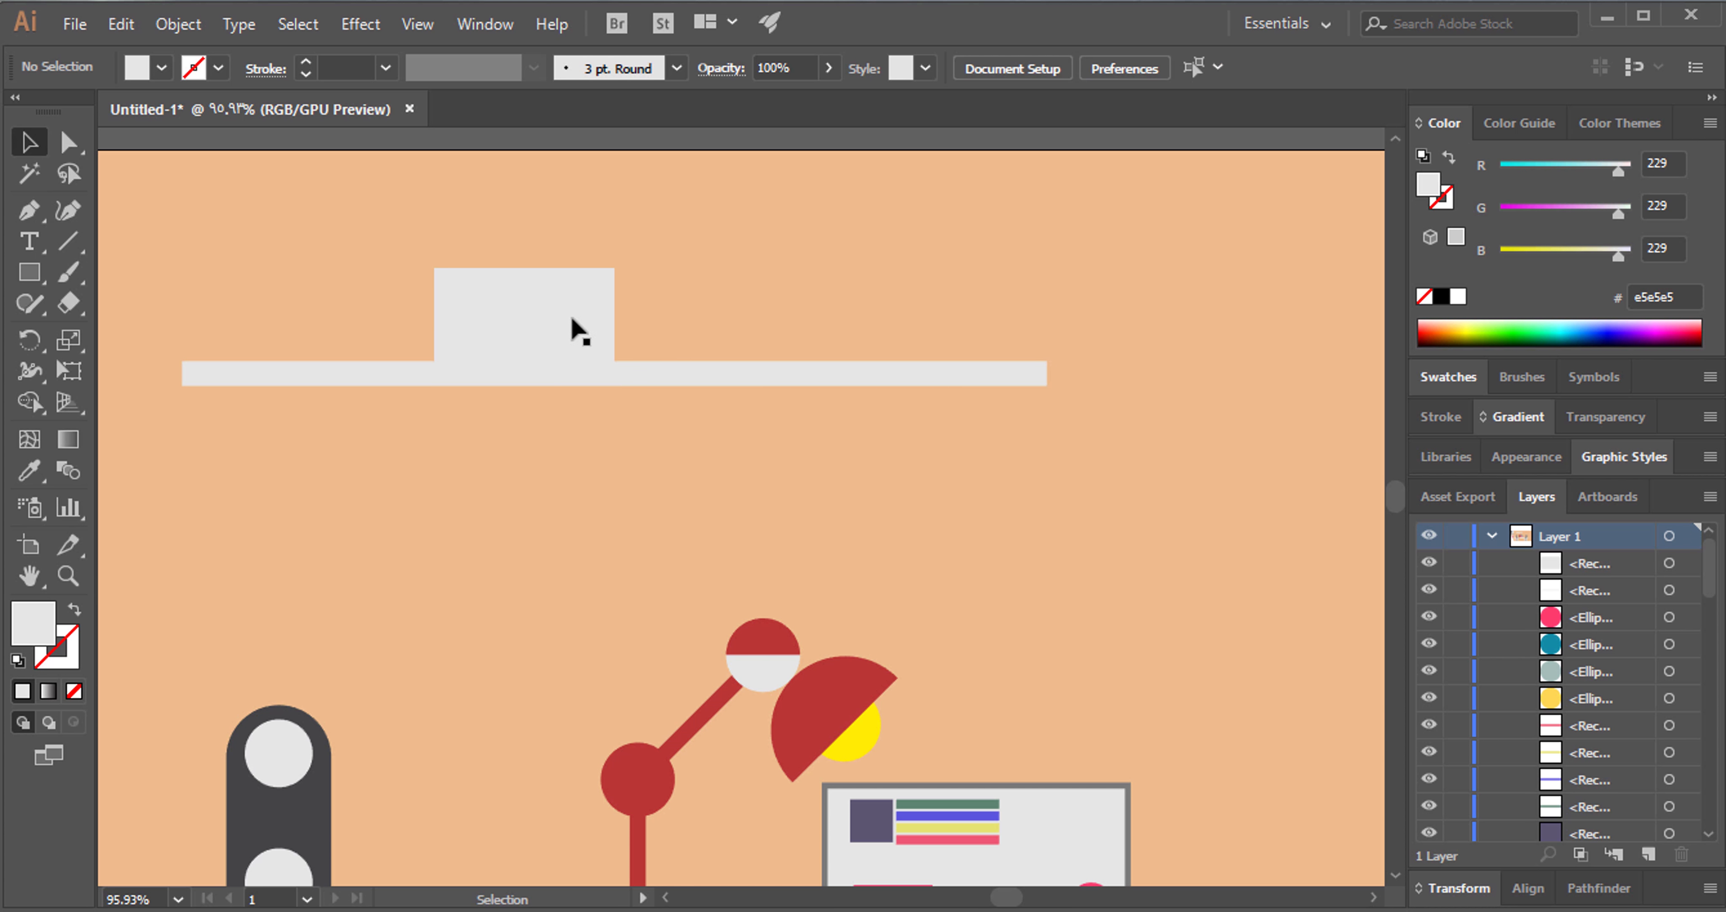
pyautogui.press('a')
pyautogui.click(499, 332)
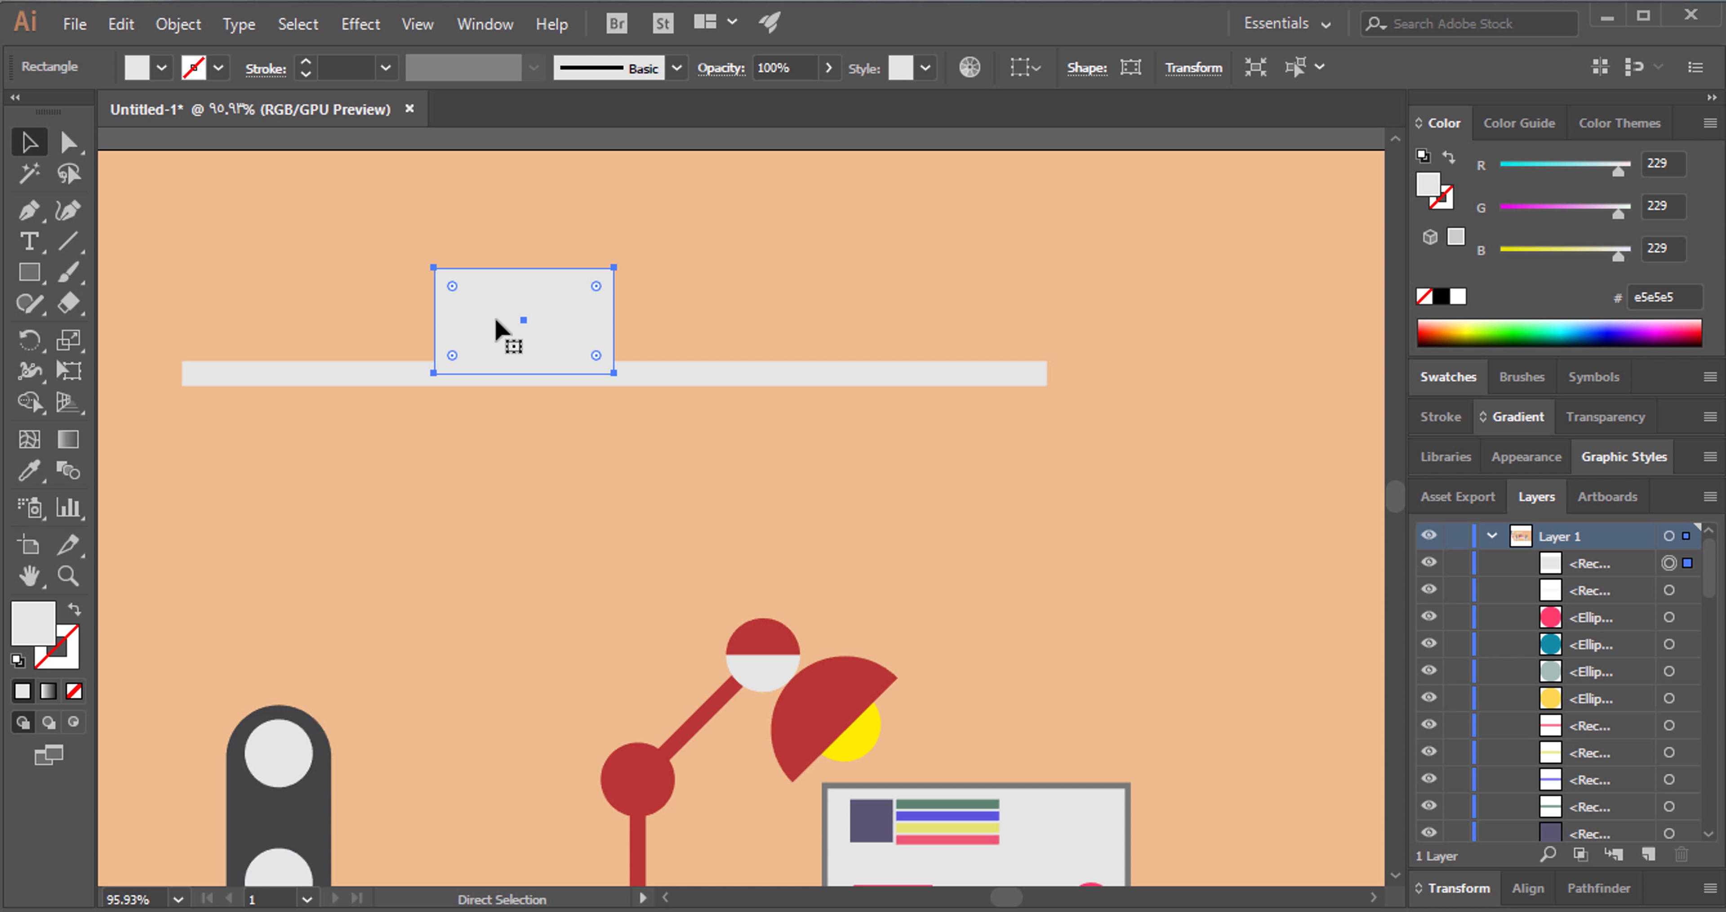
# Copy the grey box, paste it in front, and shrink the copy narrower and shorter.
pyautogui.click(121, 24)
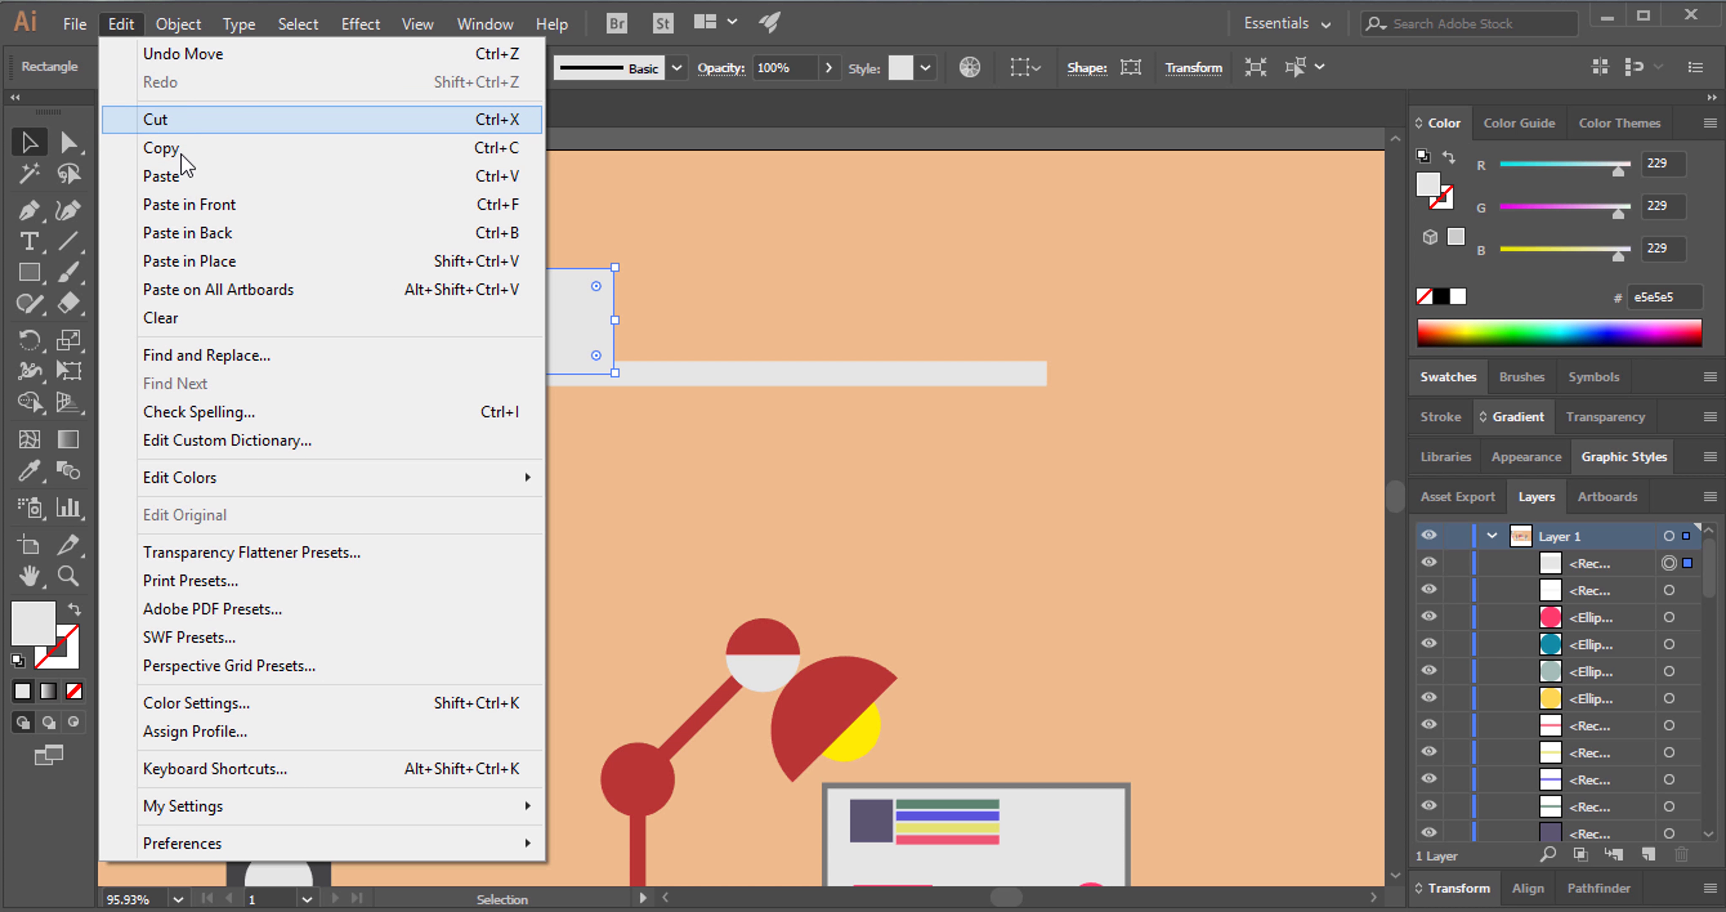
pyautogui.click(180, 151)
pyautogui.click(121, 24)
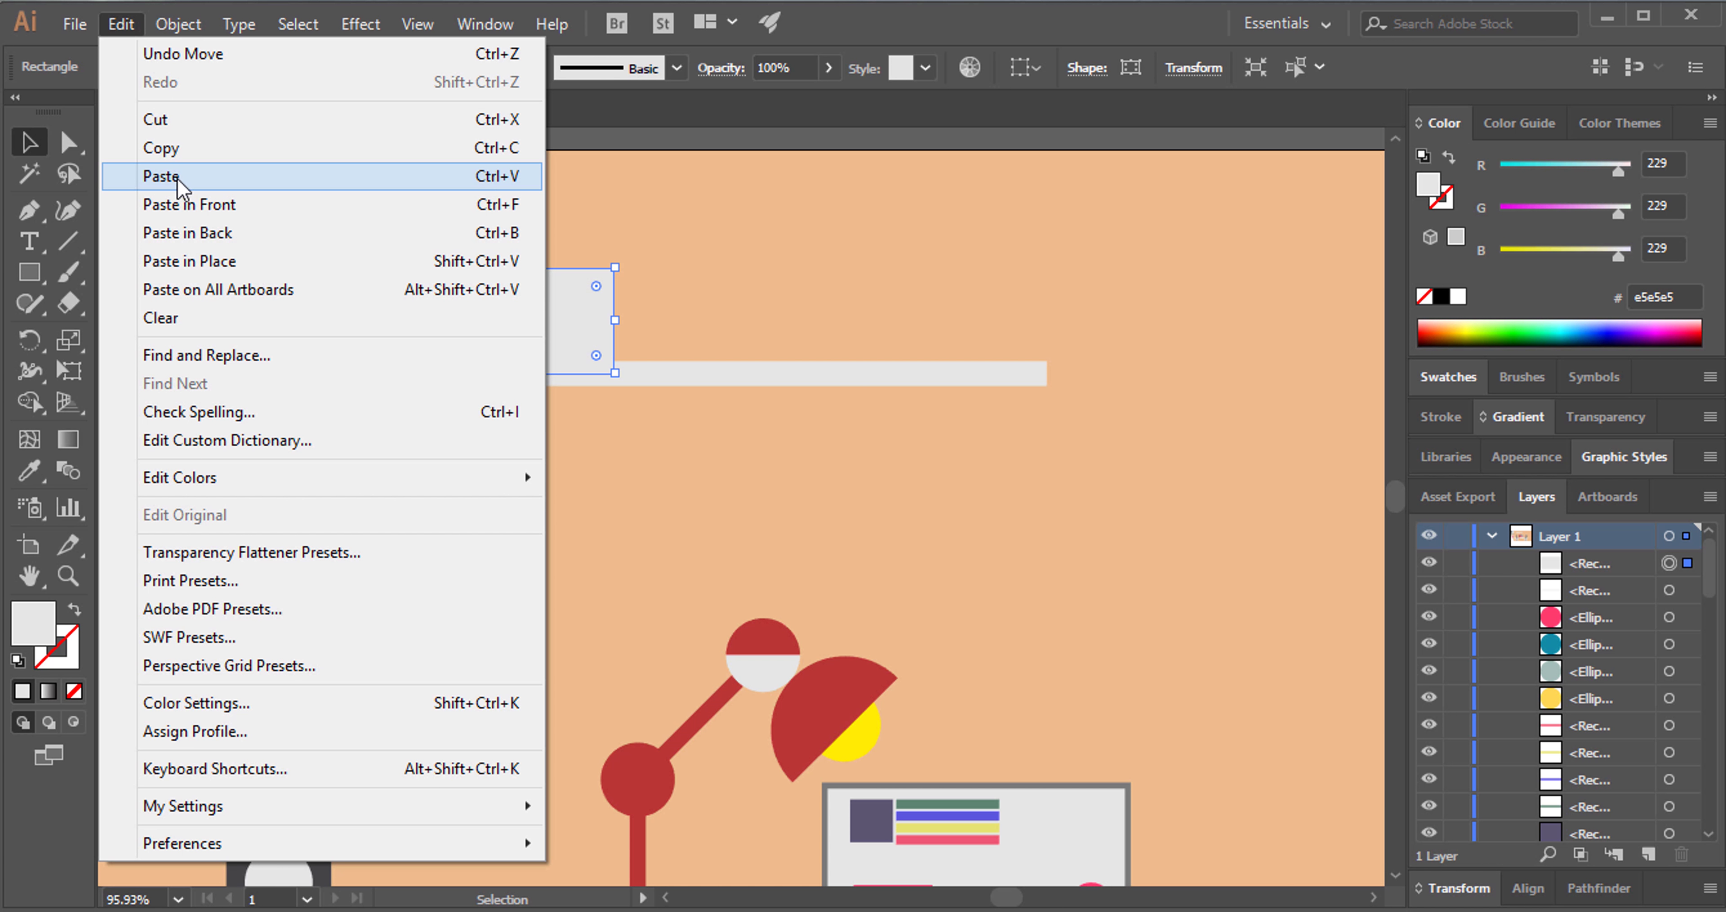
pyautogui.click(186, 205)
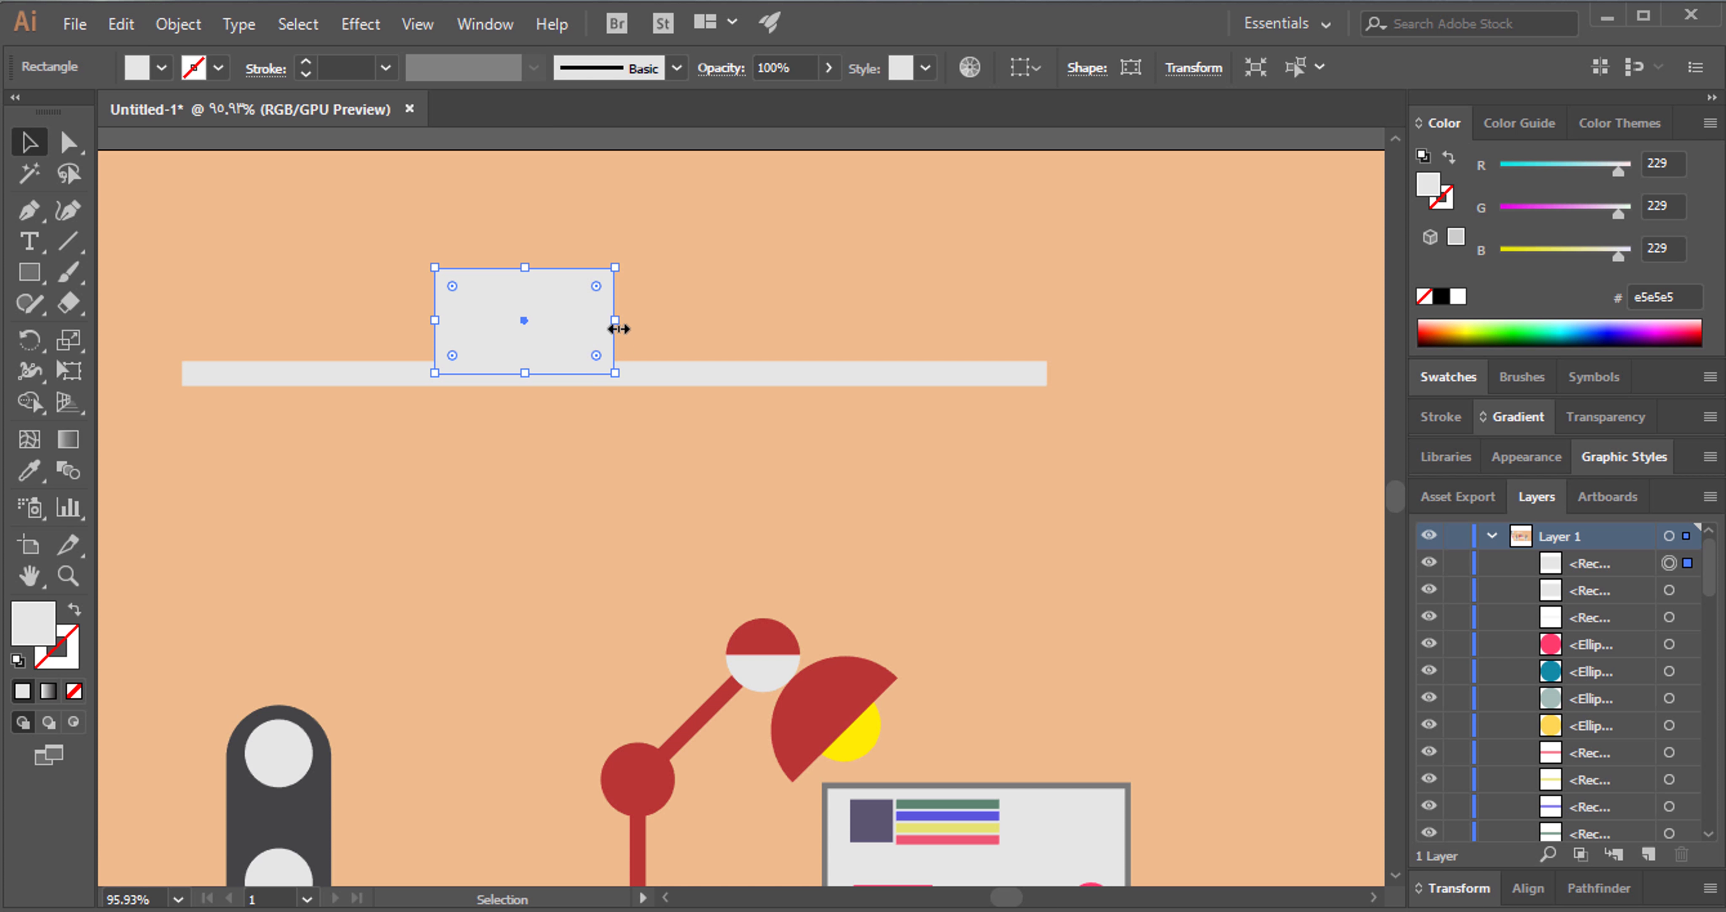
pyautogui.moveTo(613, 321); pyautogui.dragTo(601, 327)
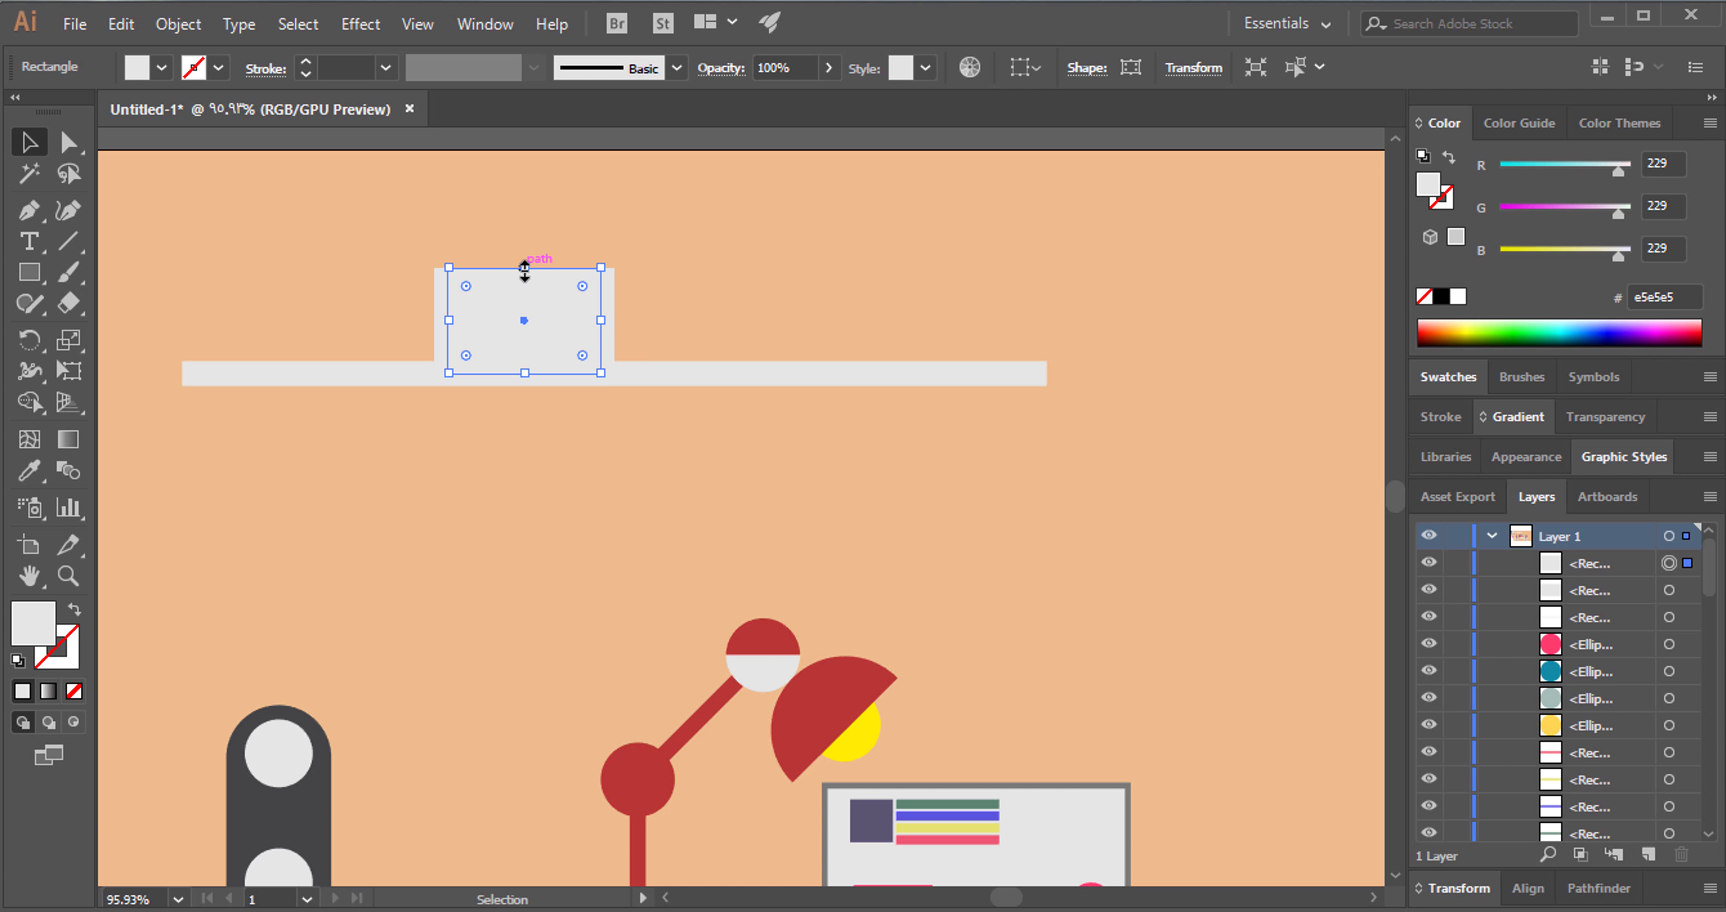
pyautogui.moveTo(524, 268); pyautogui.dragTo(525, 280)
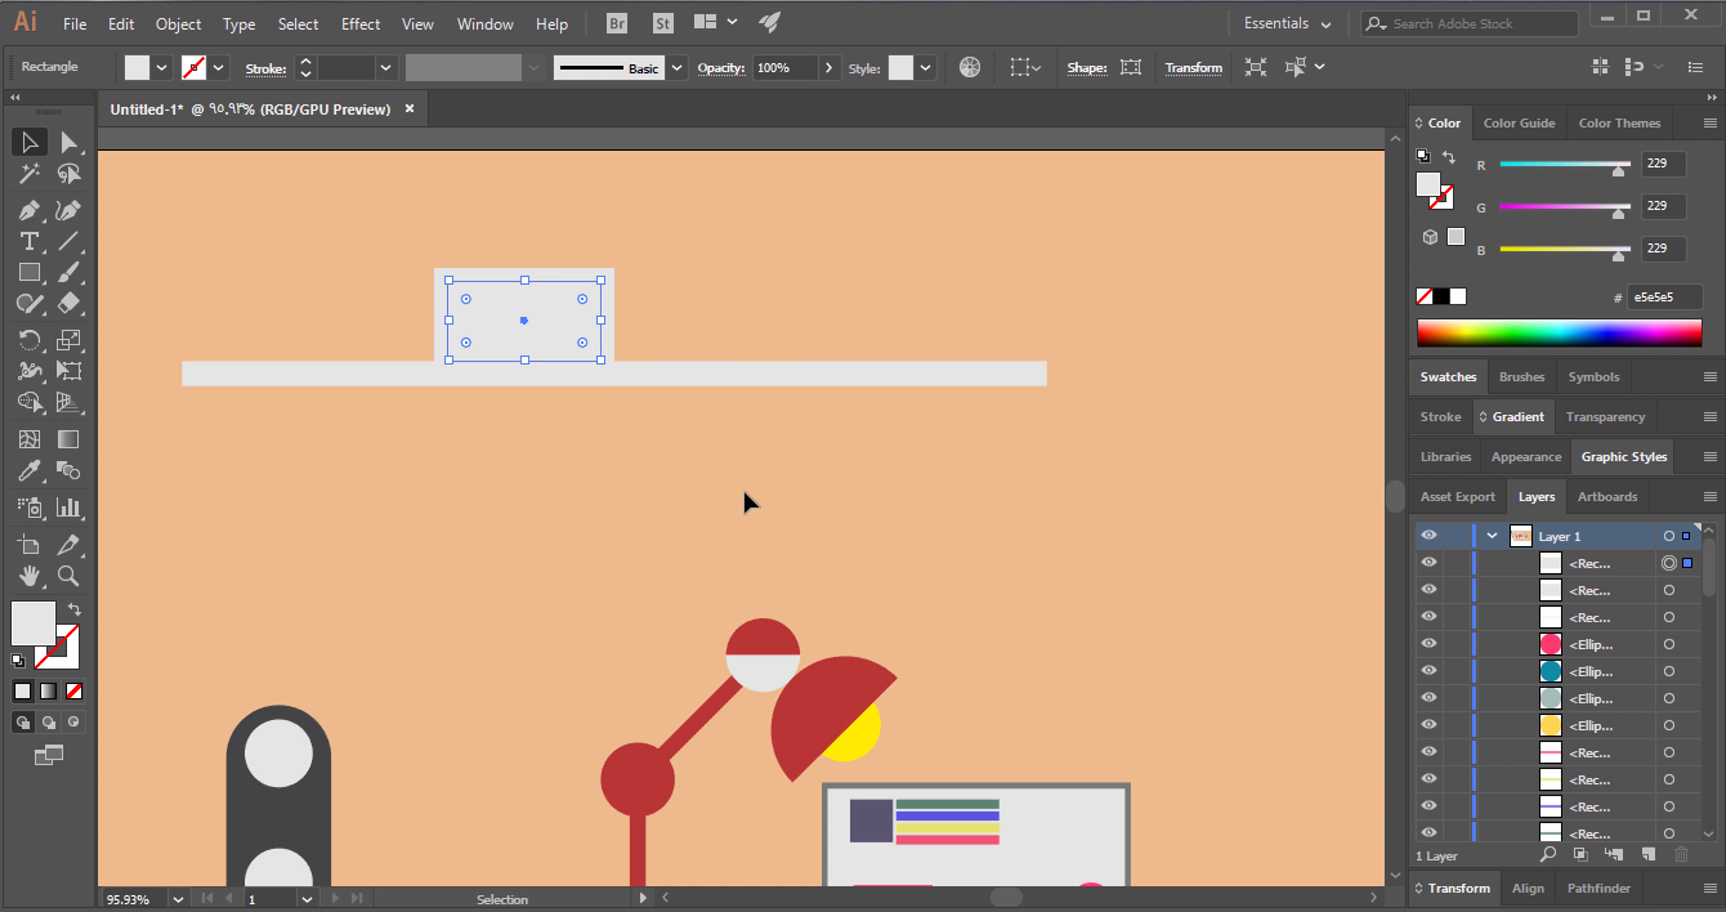
# Try sampled colours on the inner copy, then fill it pink f7266c.
pyautogui.press('i')
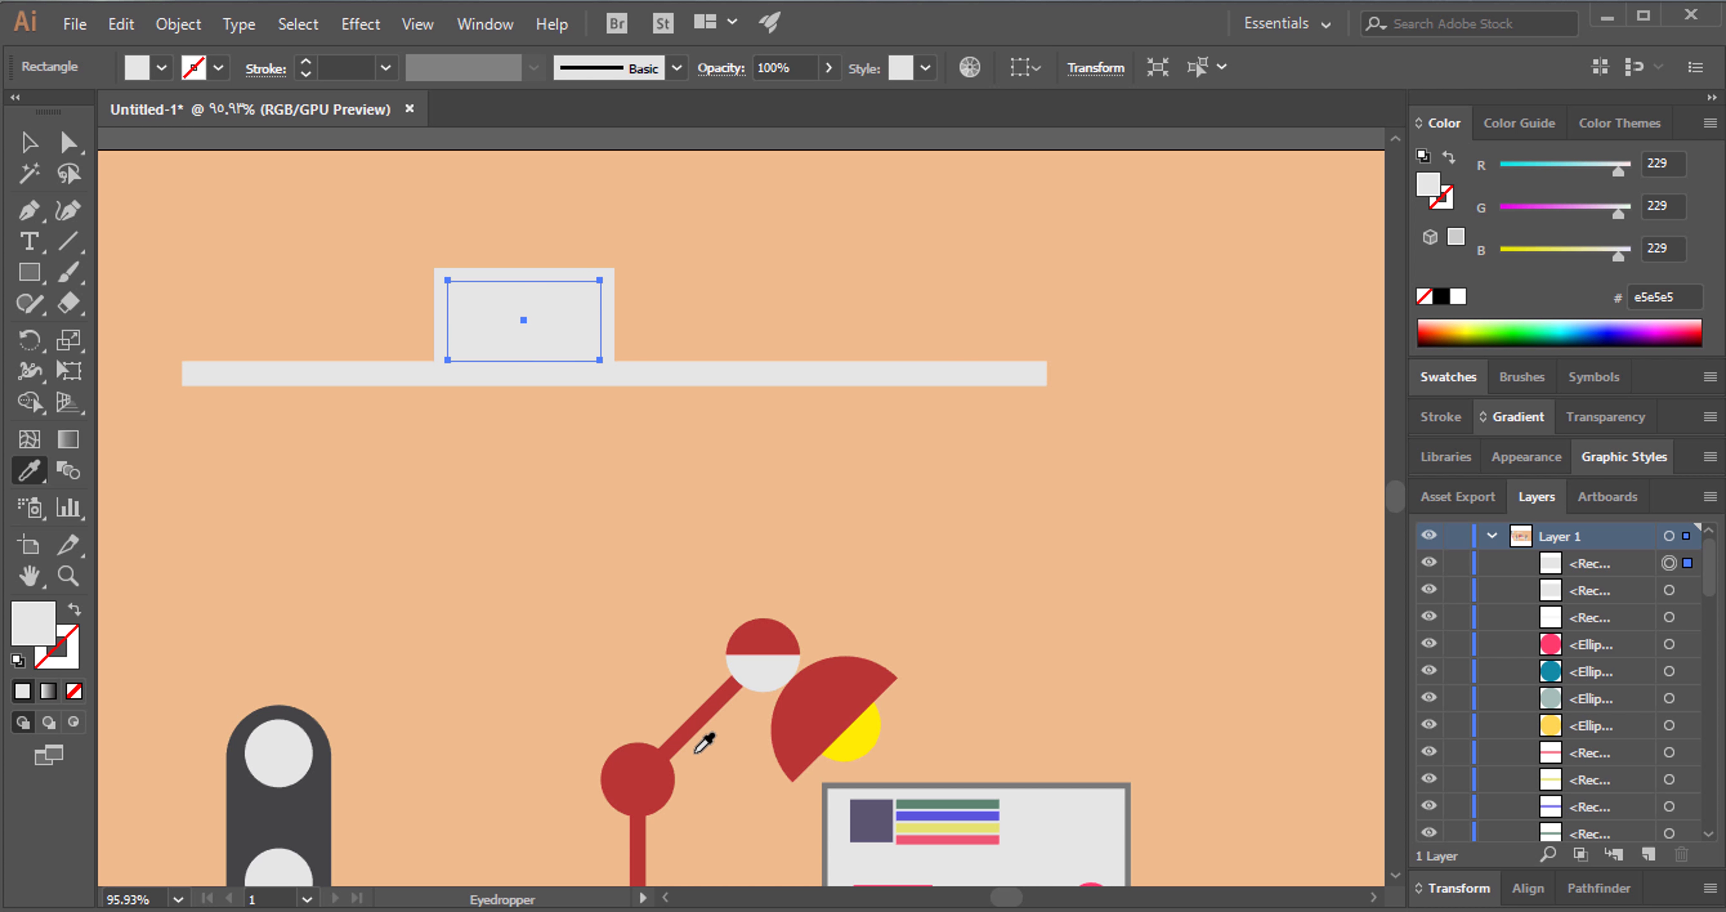
pyautogui.click(685, 728)
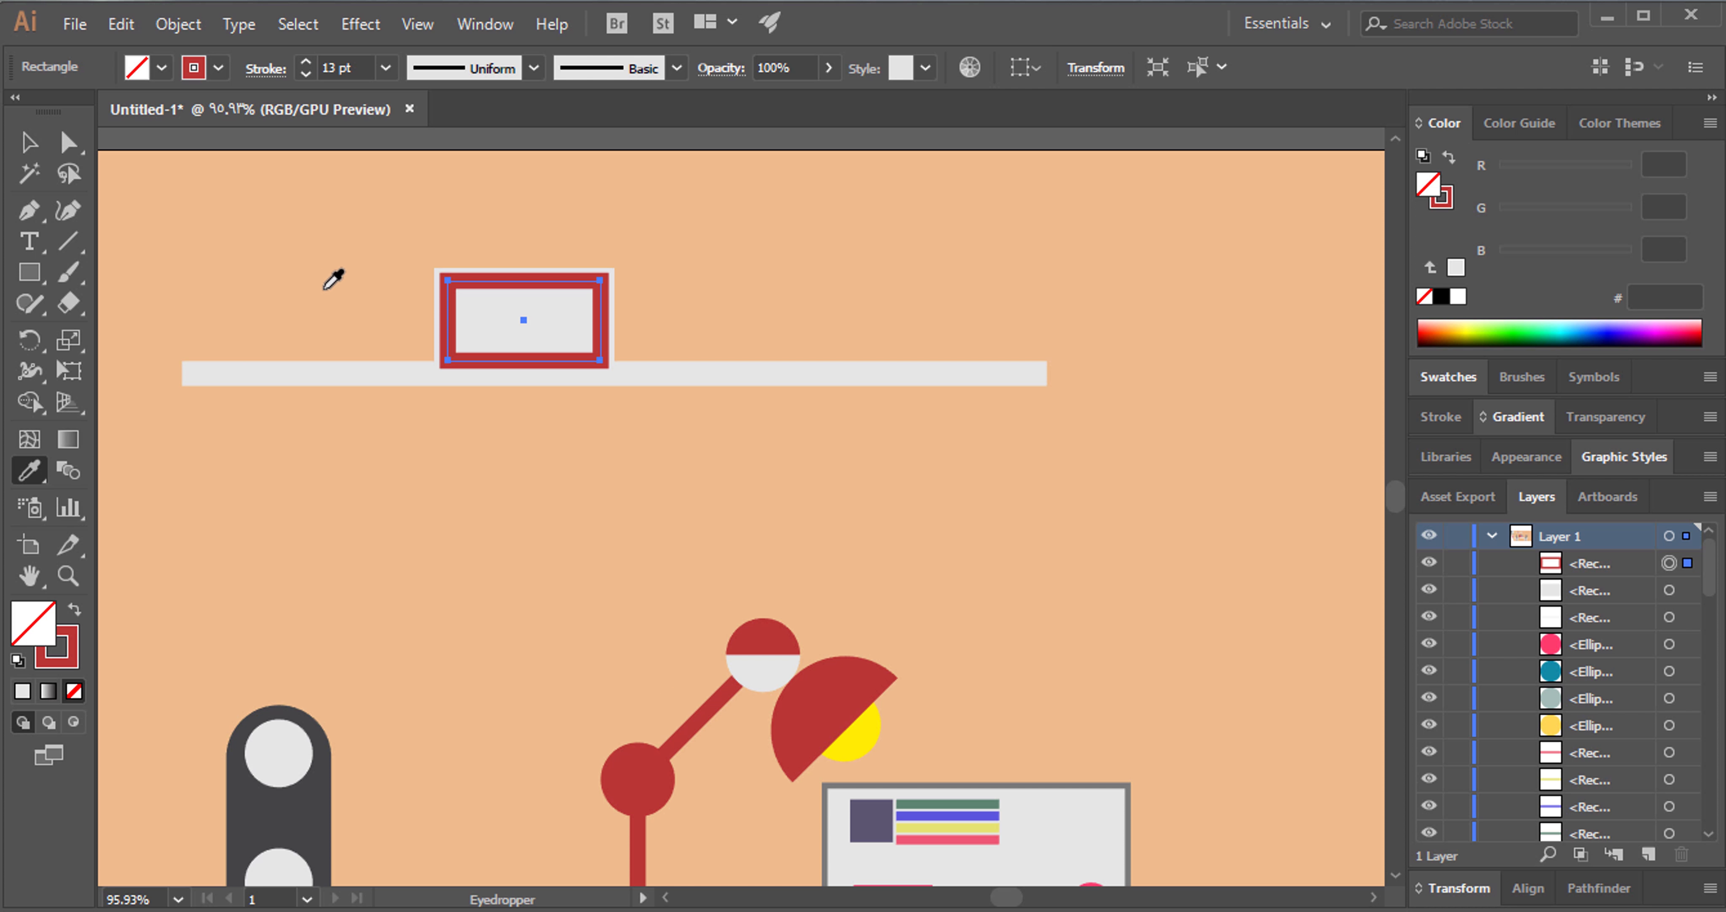
pyautogui.click(443, 376)
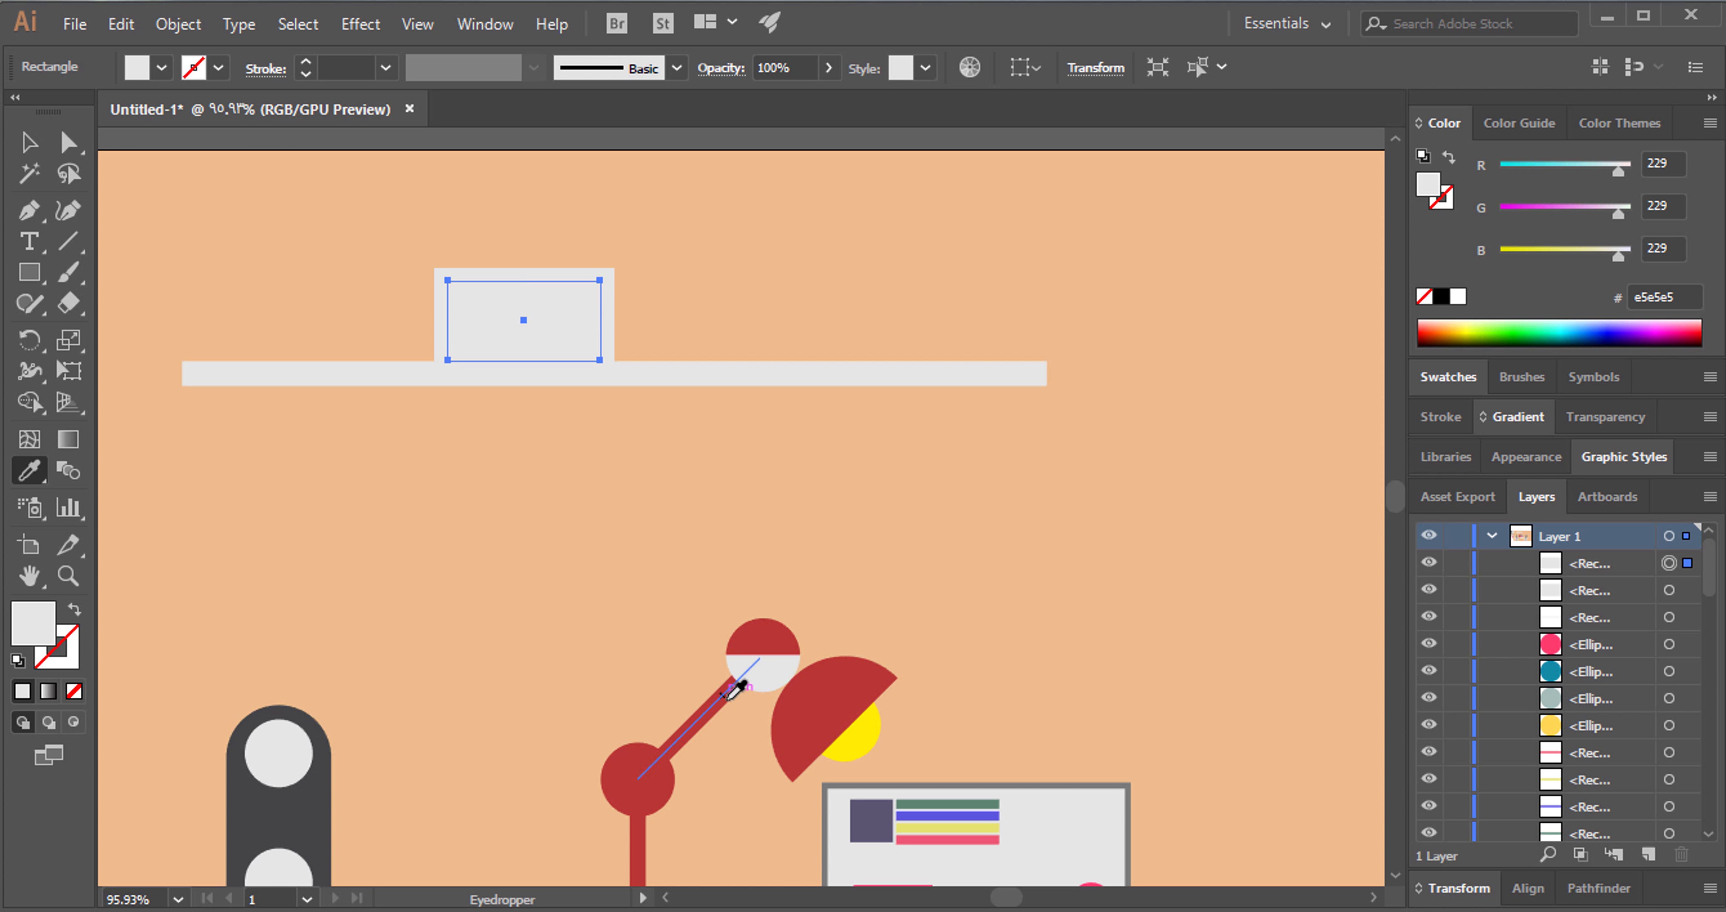
pyautogui.click(637, 778)
pyautogui.click(29, 142)
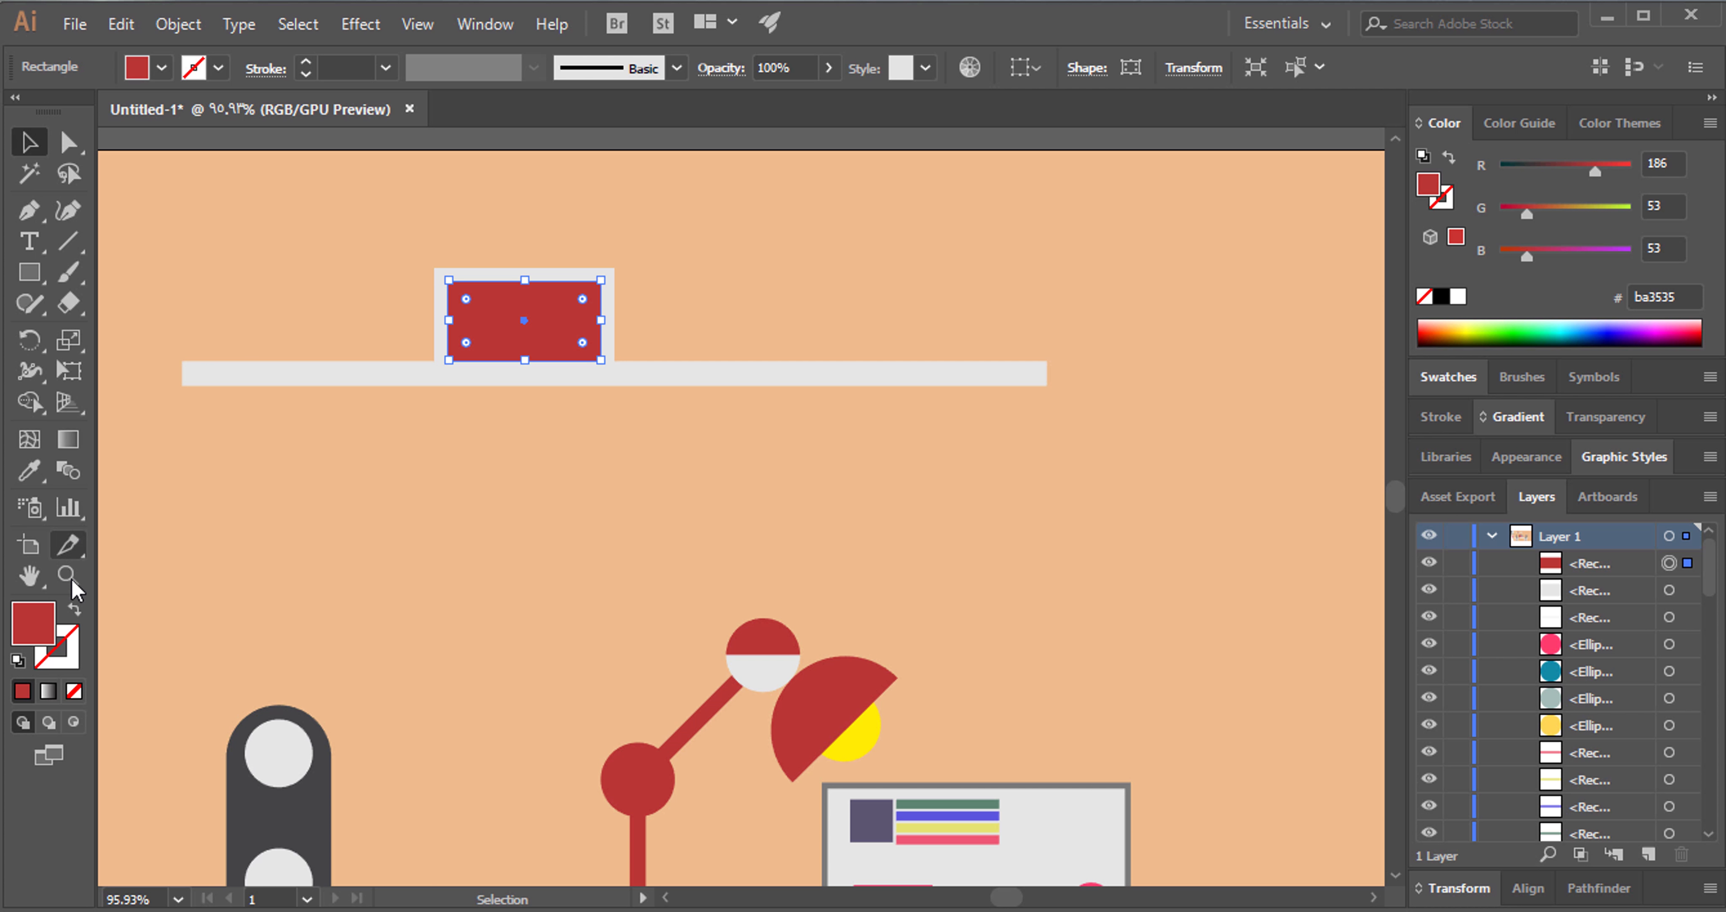
pyautogui.doubleClick(45, 628)
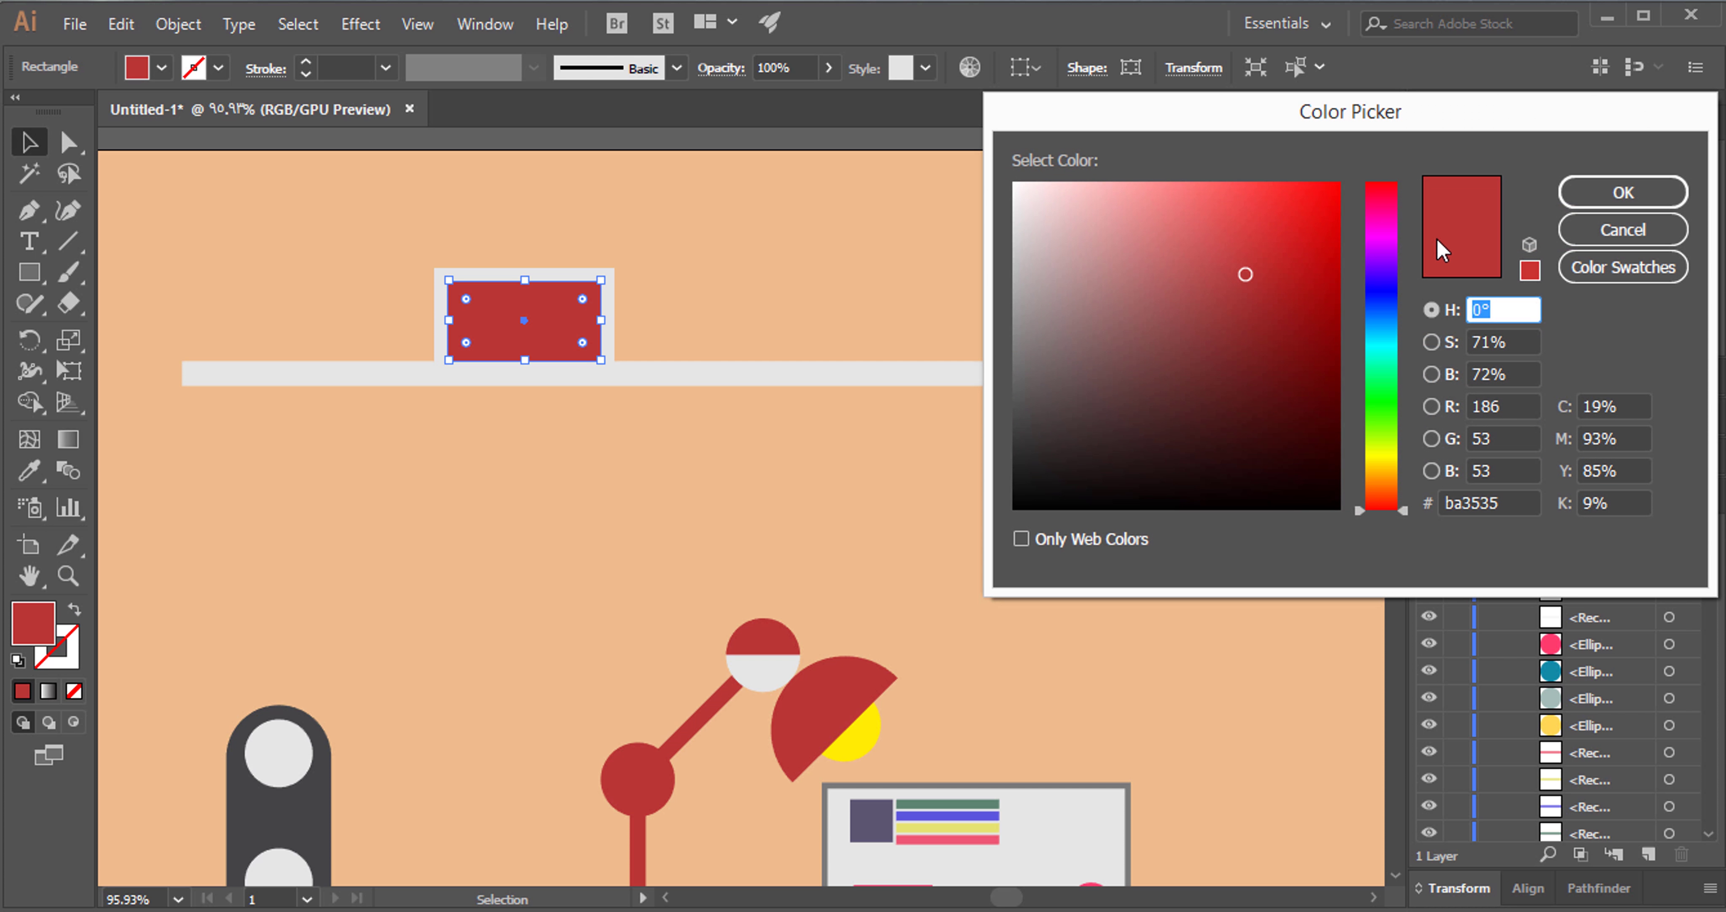
pyautogui.moveTo(1392, 208); pyautogui.dragTo(1391, 197)
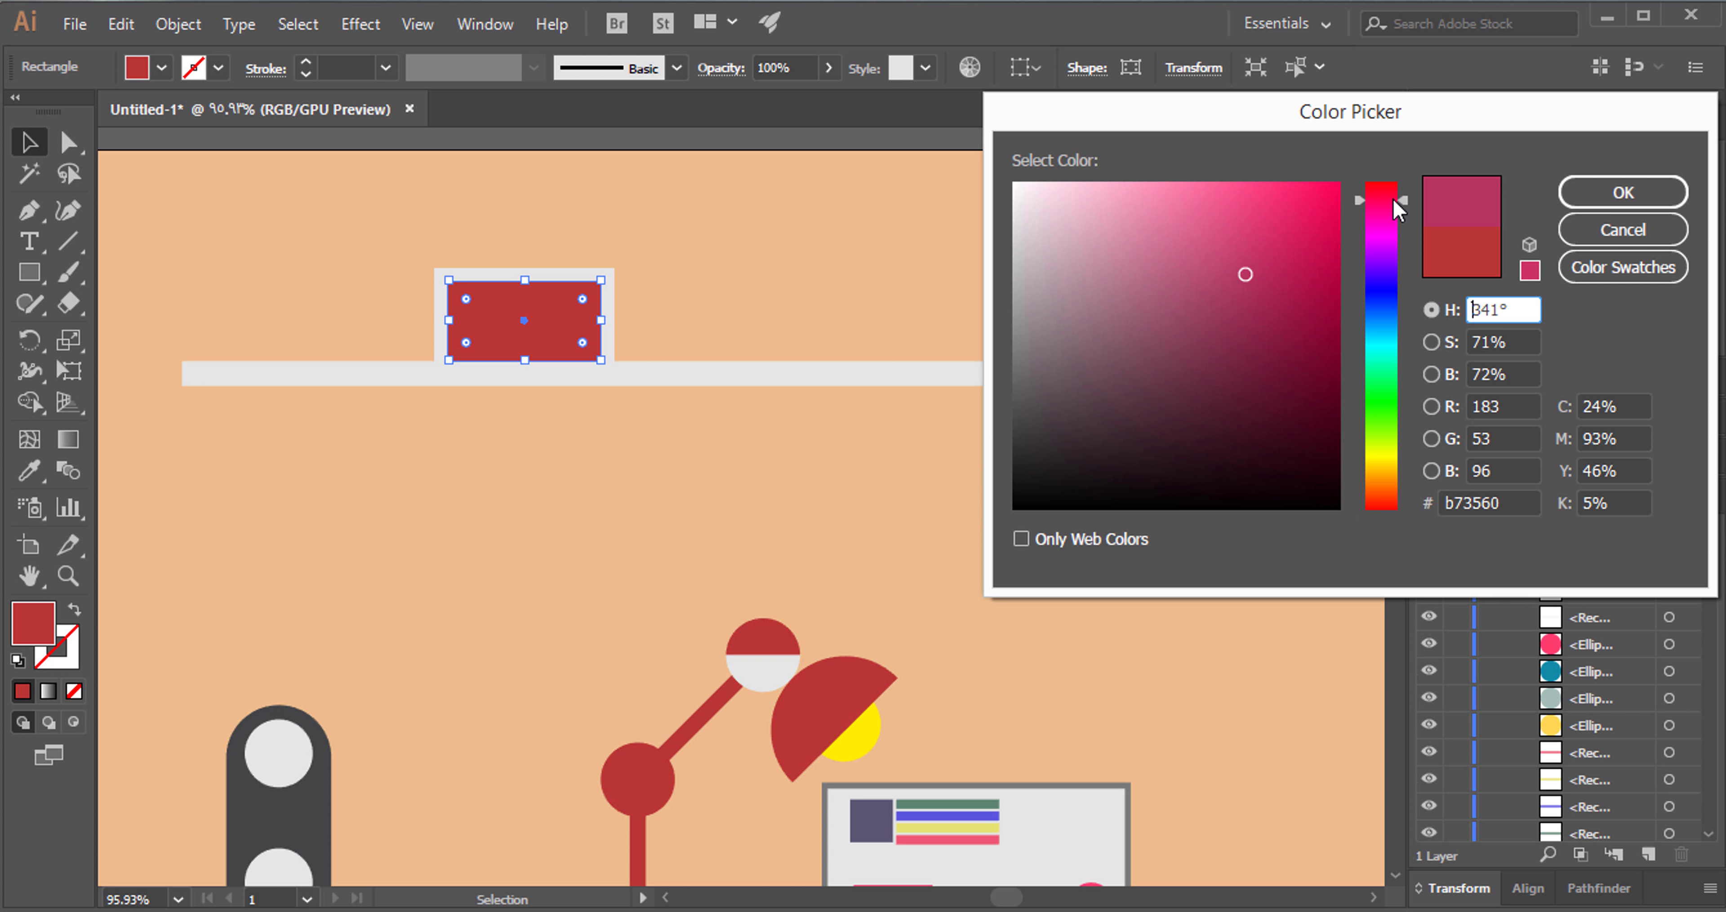
pyautogui.click(1293, 194)
pyautogui.click(1623, 192)
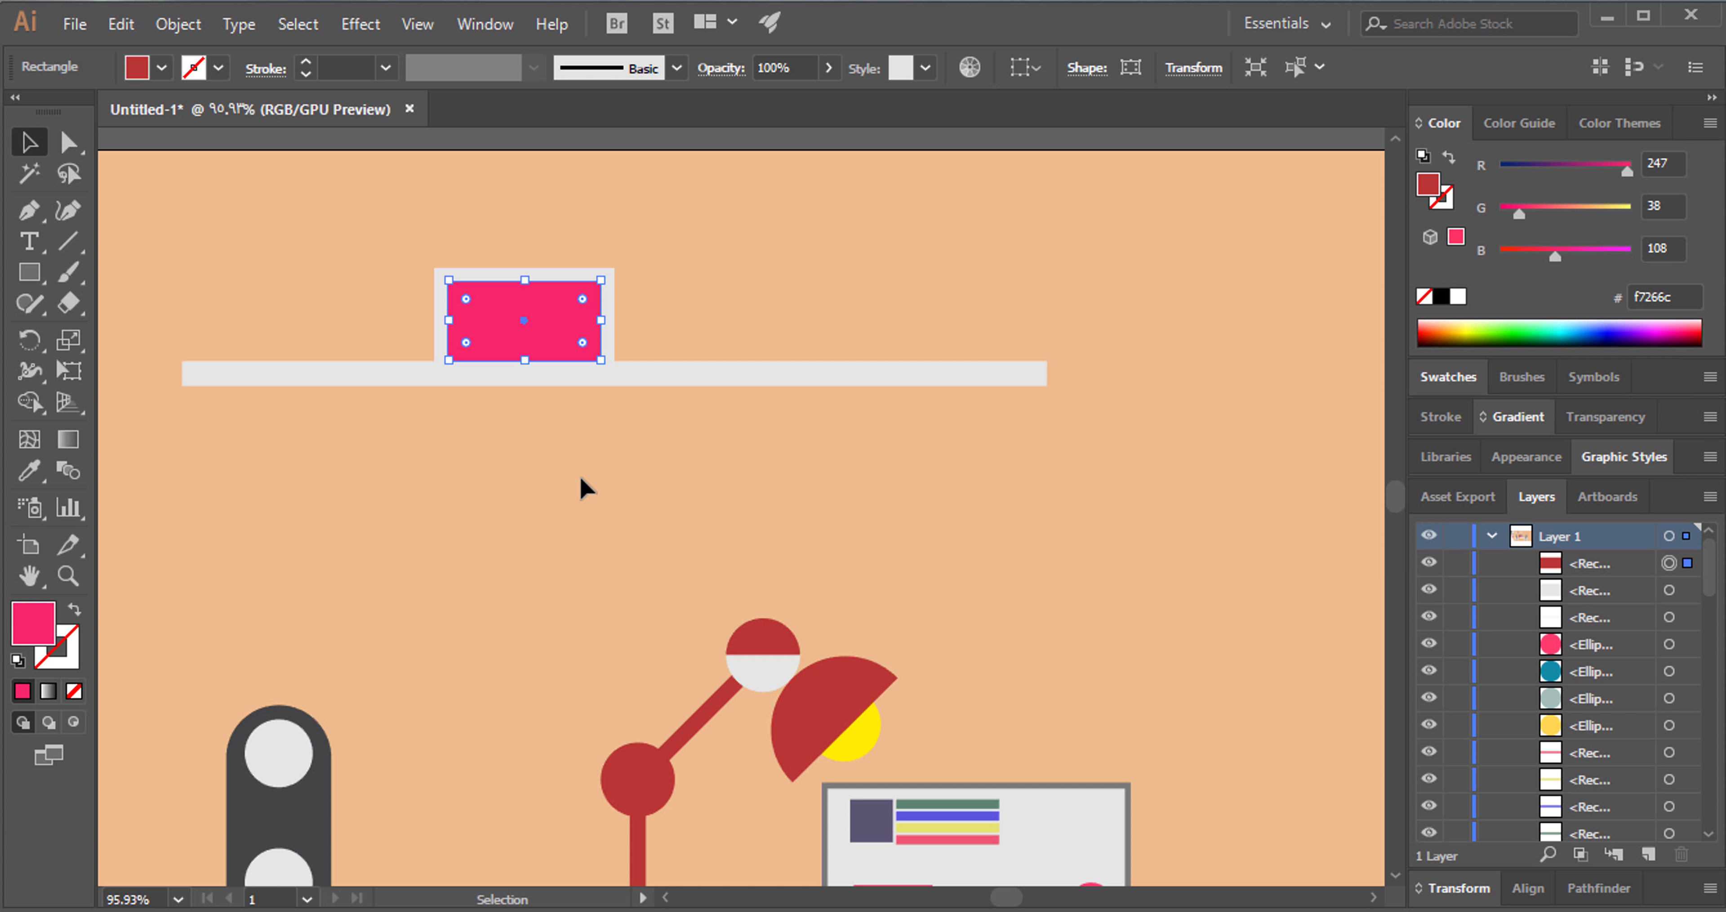
pyautogui.click(579, 475)
# Give the grey frame behind the inner rectangle a trial light pink fill.
pyautogui.click(502, 273)
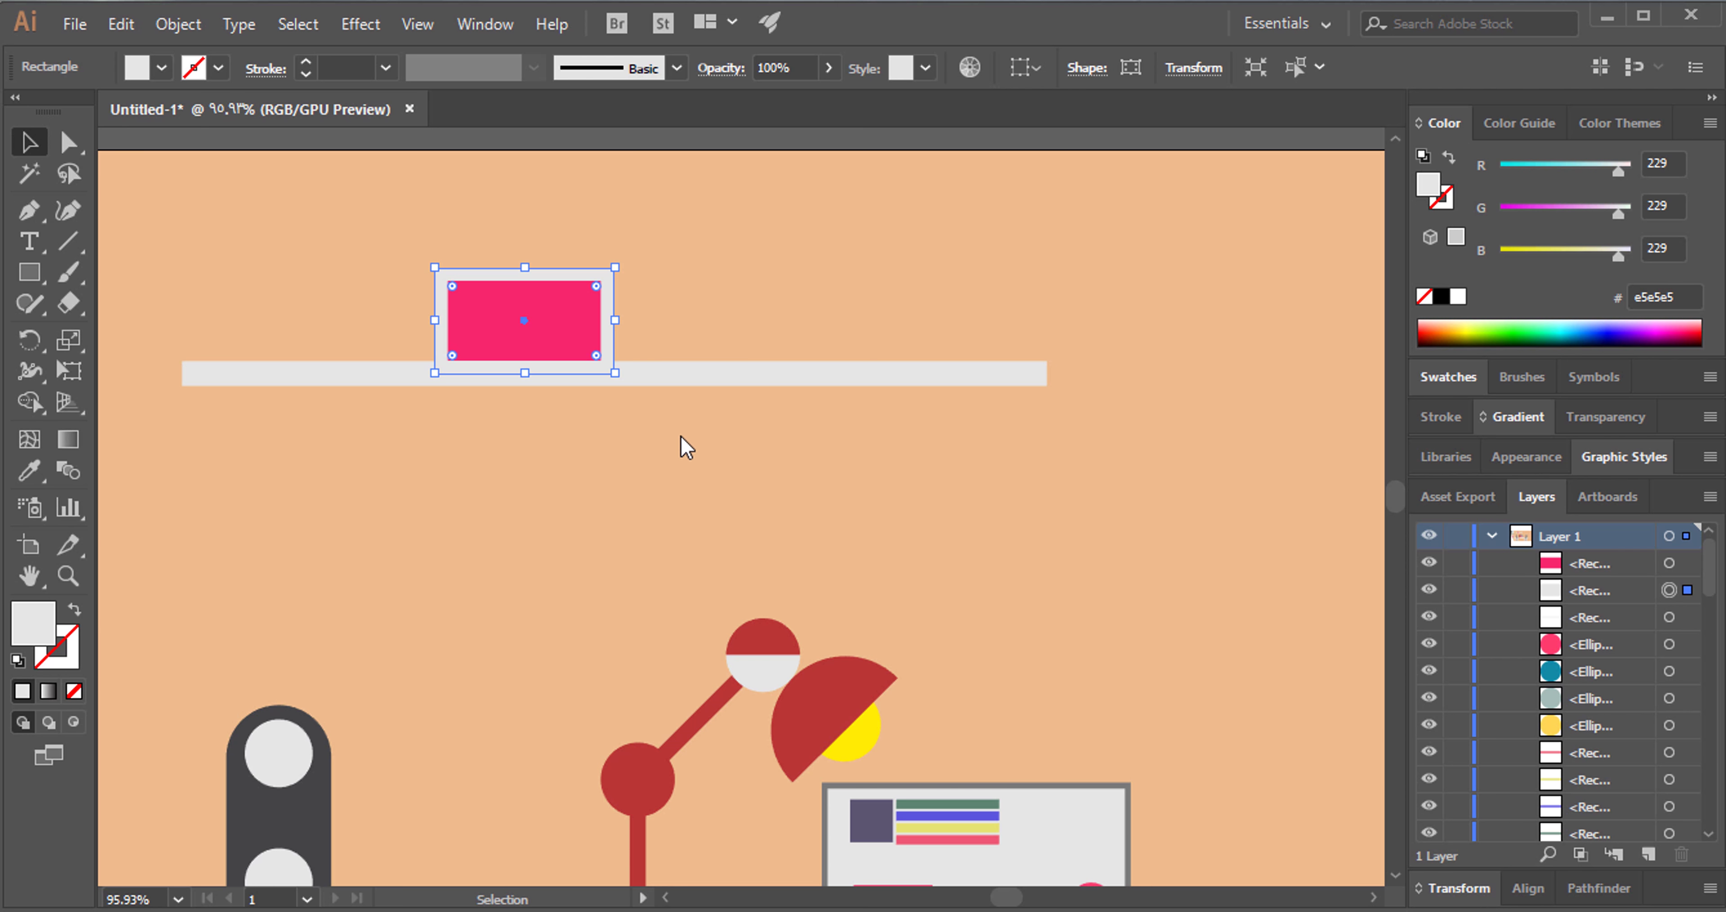
pyautogui.doubleClick(1427, 183)
pyautogui.click(1384, 200)
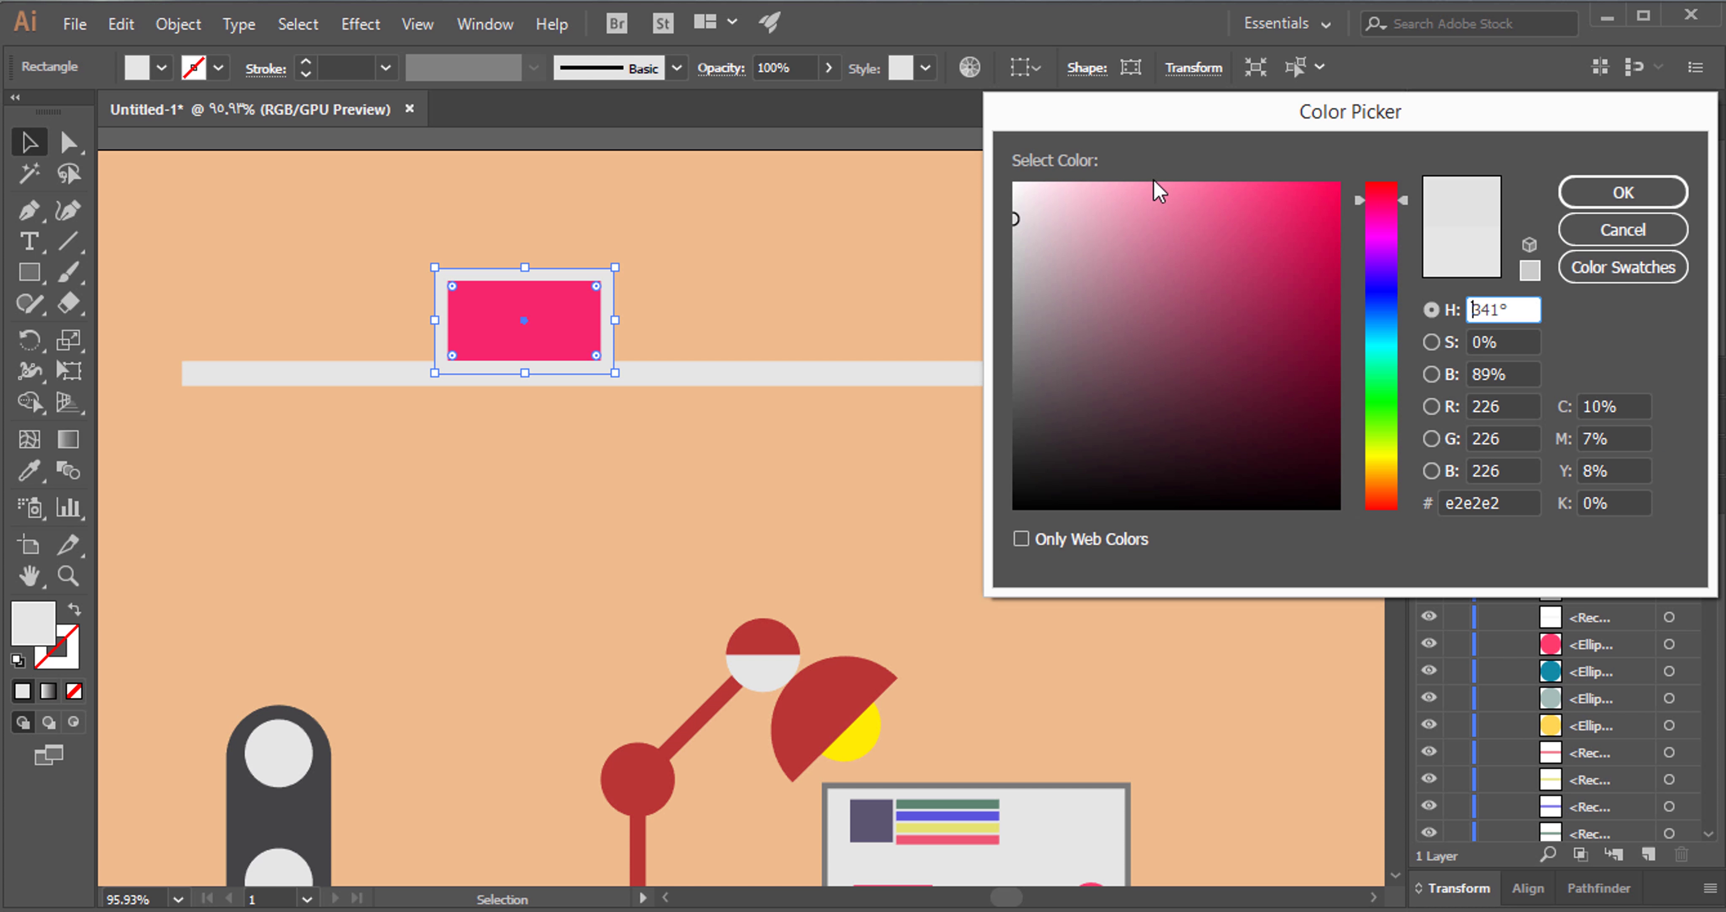
pyautogui.click(1142, 187)
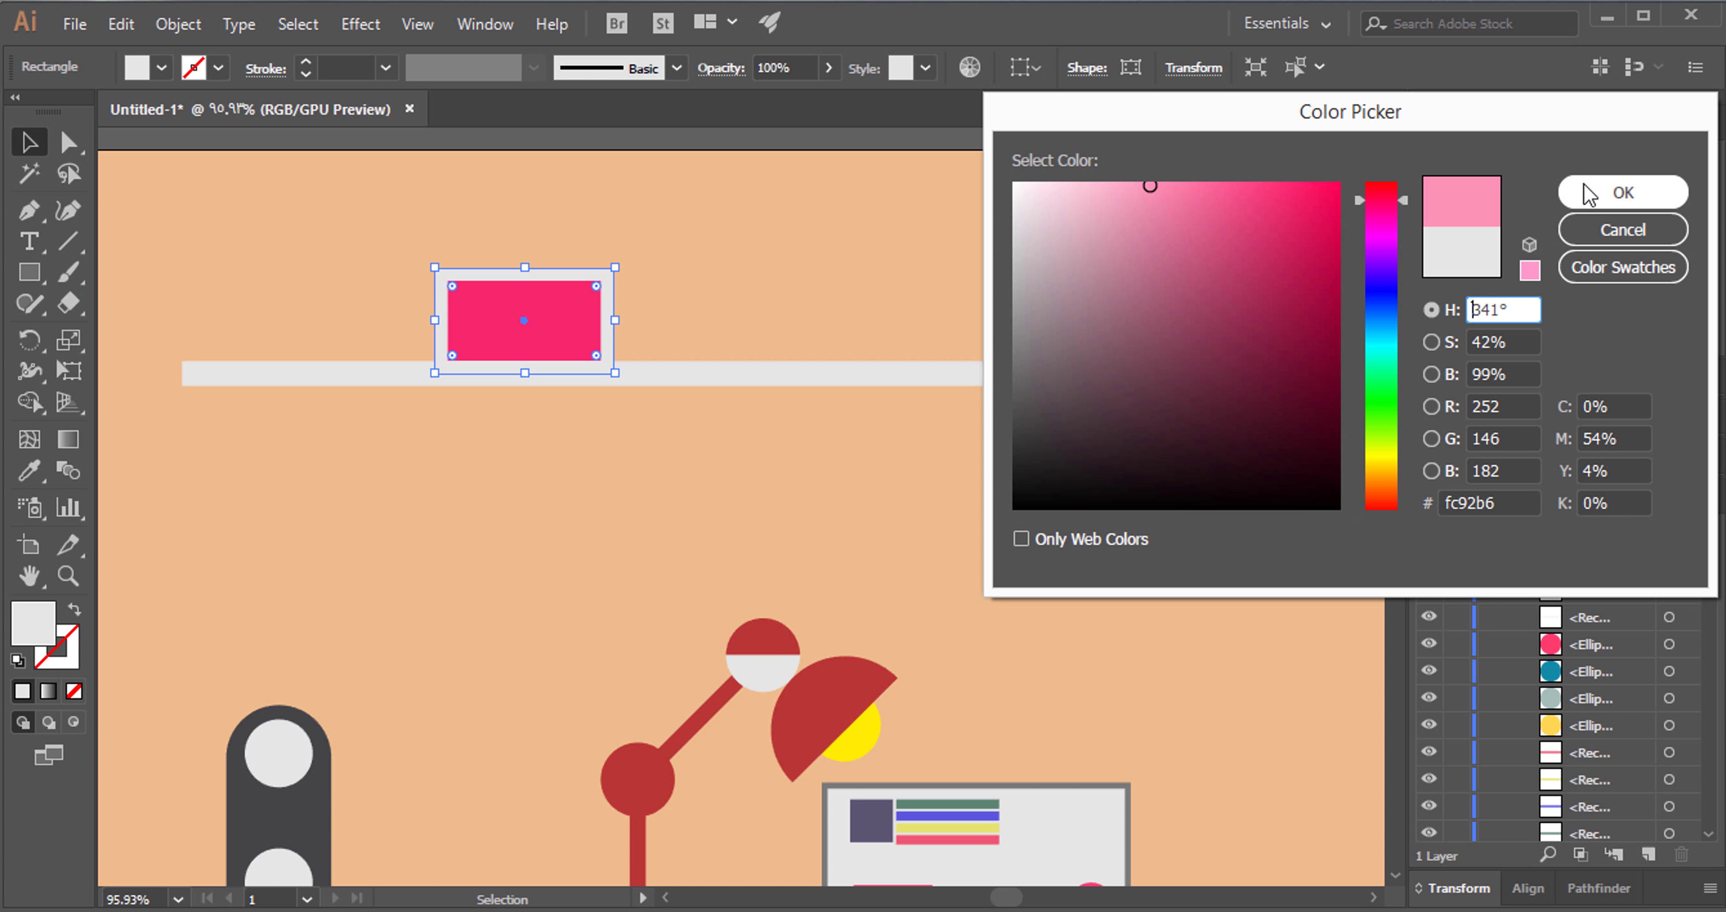
pyautogui.click(1616, 193)
pyautogui.click(462, 451)
# Undo the trial pink colours so both rectangles return to light grey.
pyautogui.hotkey('ctrl', 'z')
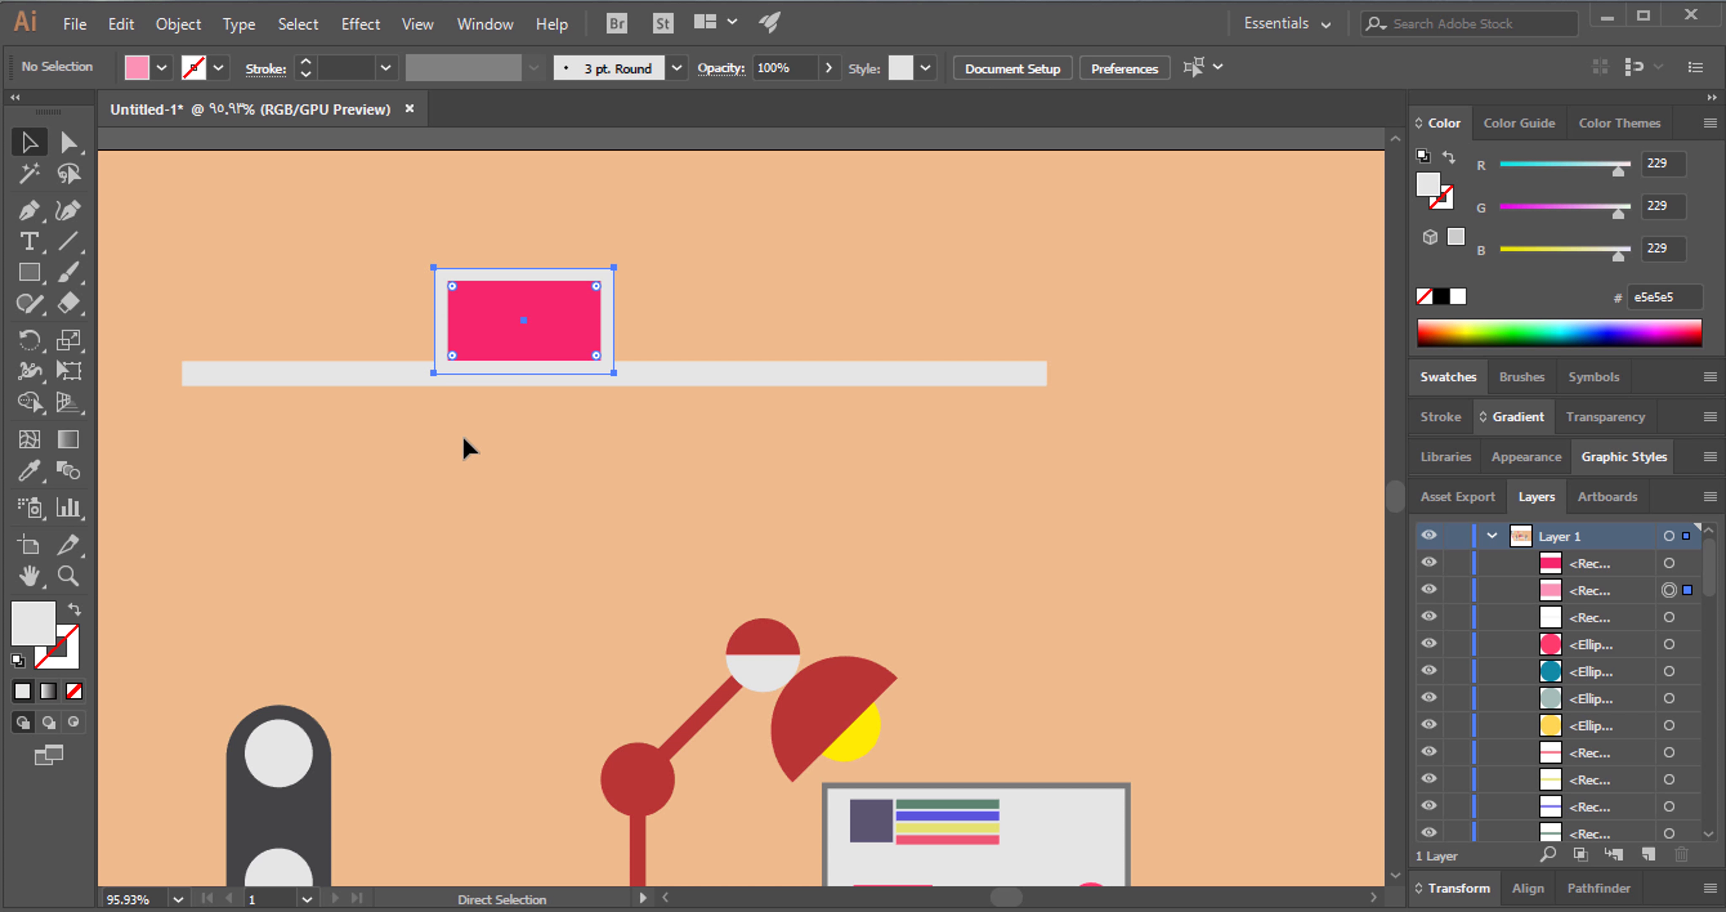
pyautogui.click(462, 423)
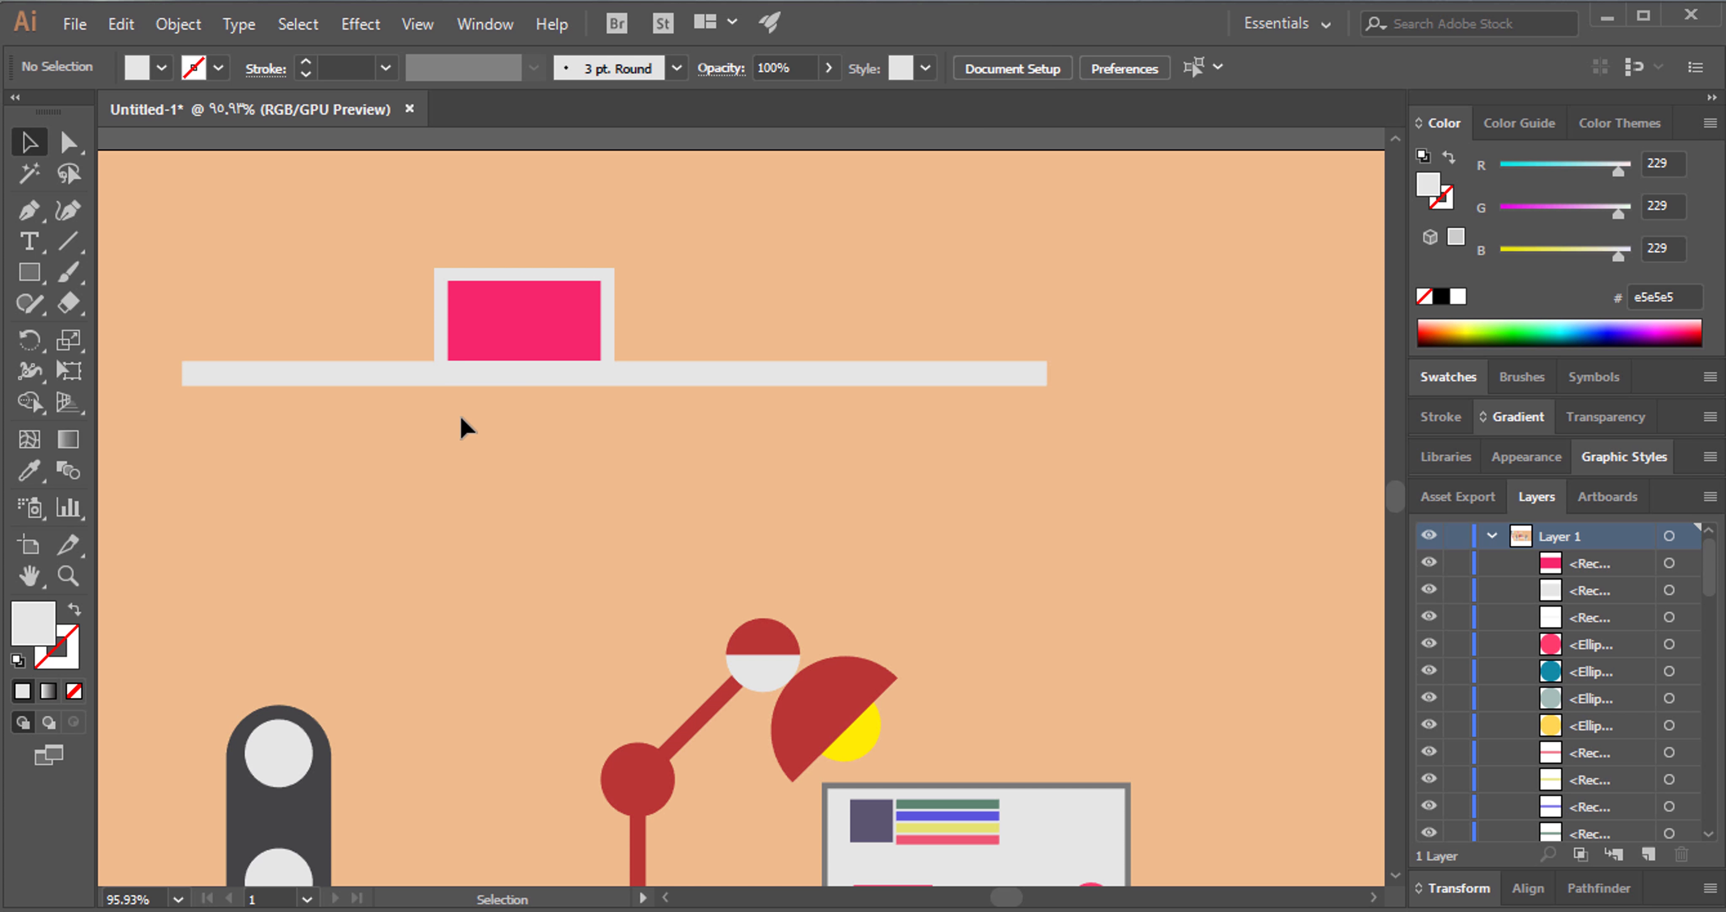
pyautogui.click(485, 335)
pyautogui.hotkey('ctrl', 'z')
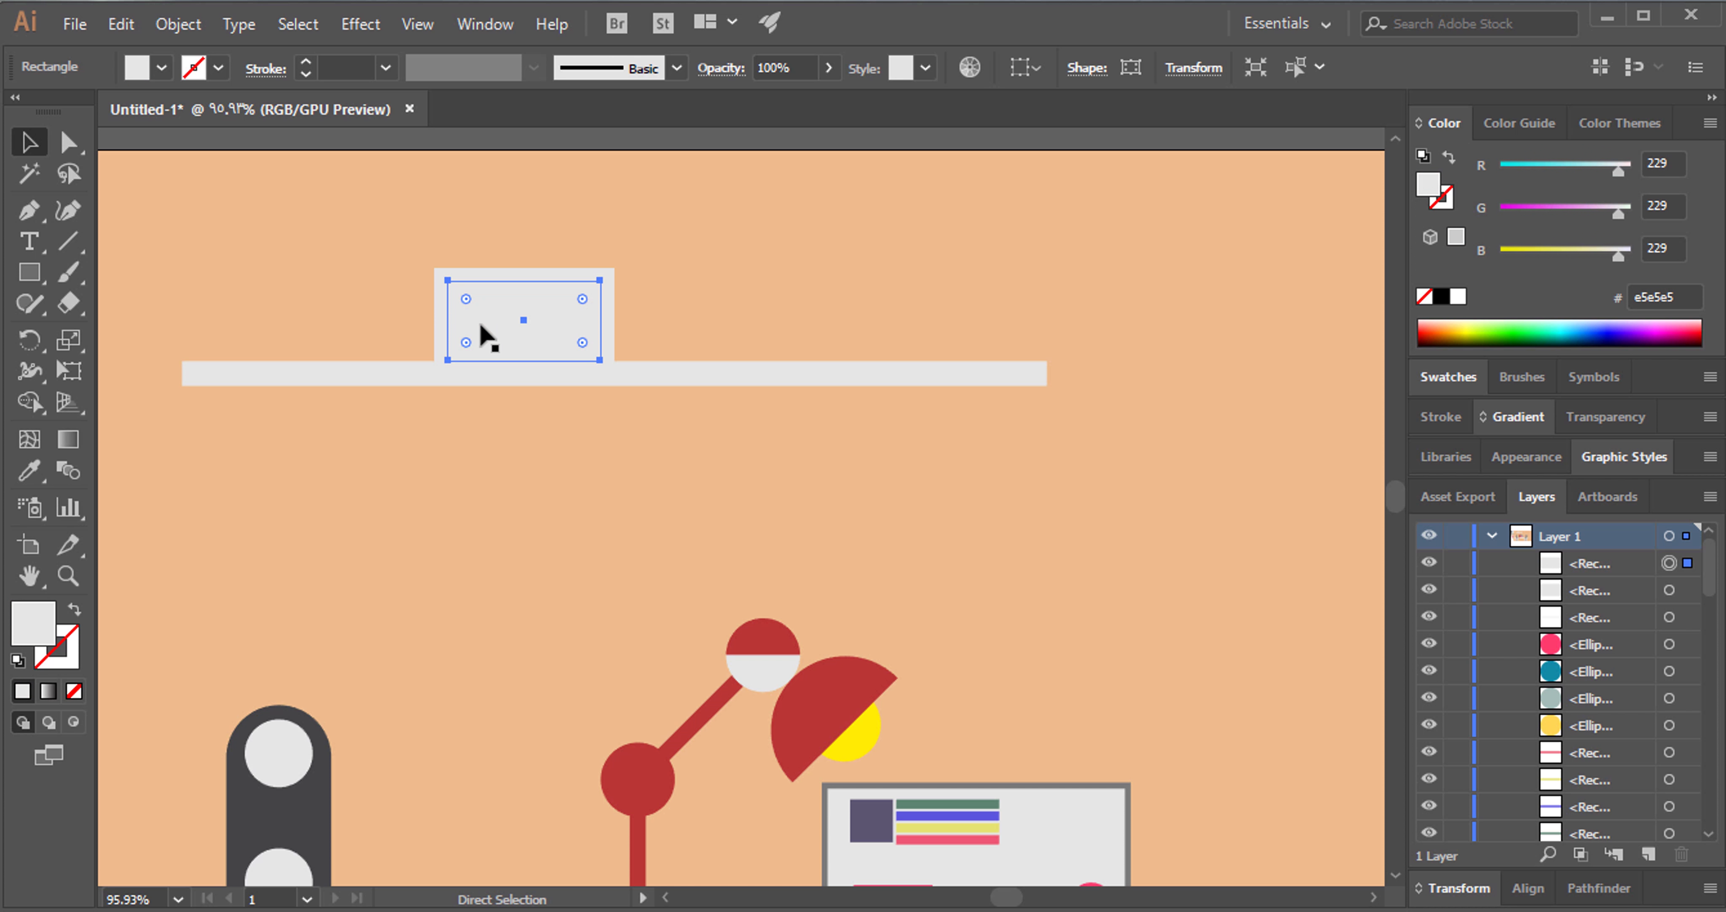
pyautogui.hotkey('ctrl', 'shift', 'z')
pyautogui.hotkey('ctrl', 'shift', 'z')
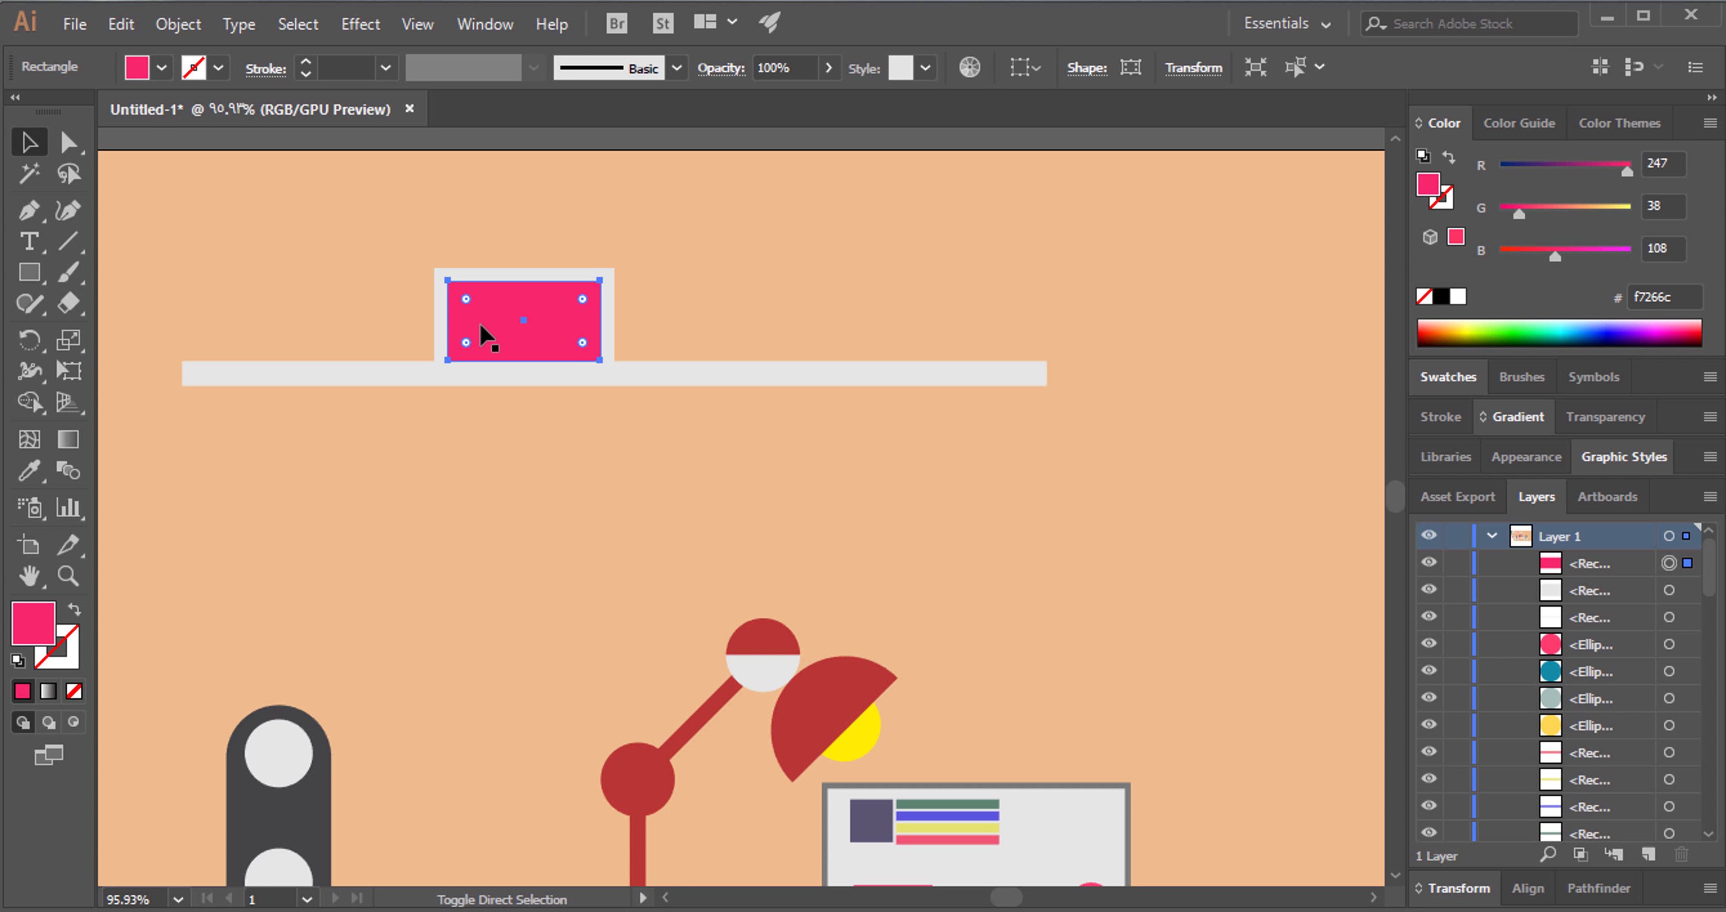
pyautogui.hotkey('ctrl', 'shift', 'z')
pyautogui.hotkey('ctrl', 'z')
pyautogui.click(683, 286)
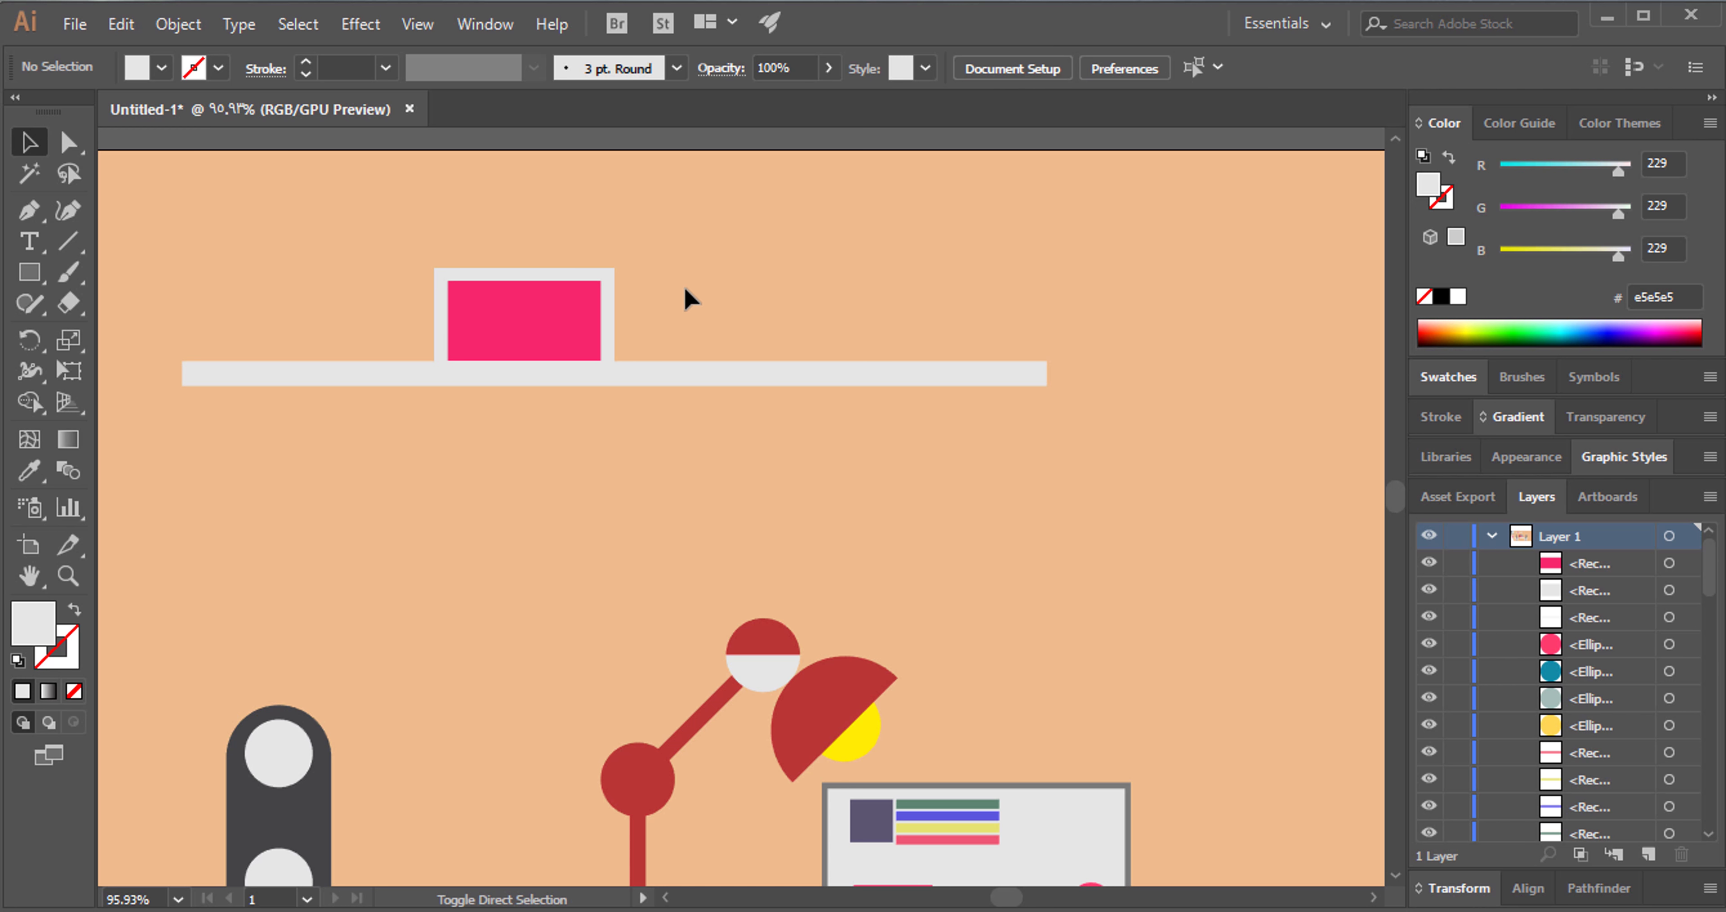
pyautogui.hotkey('ctrl', 'shift', 'z')
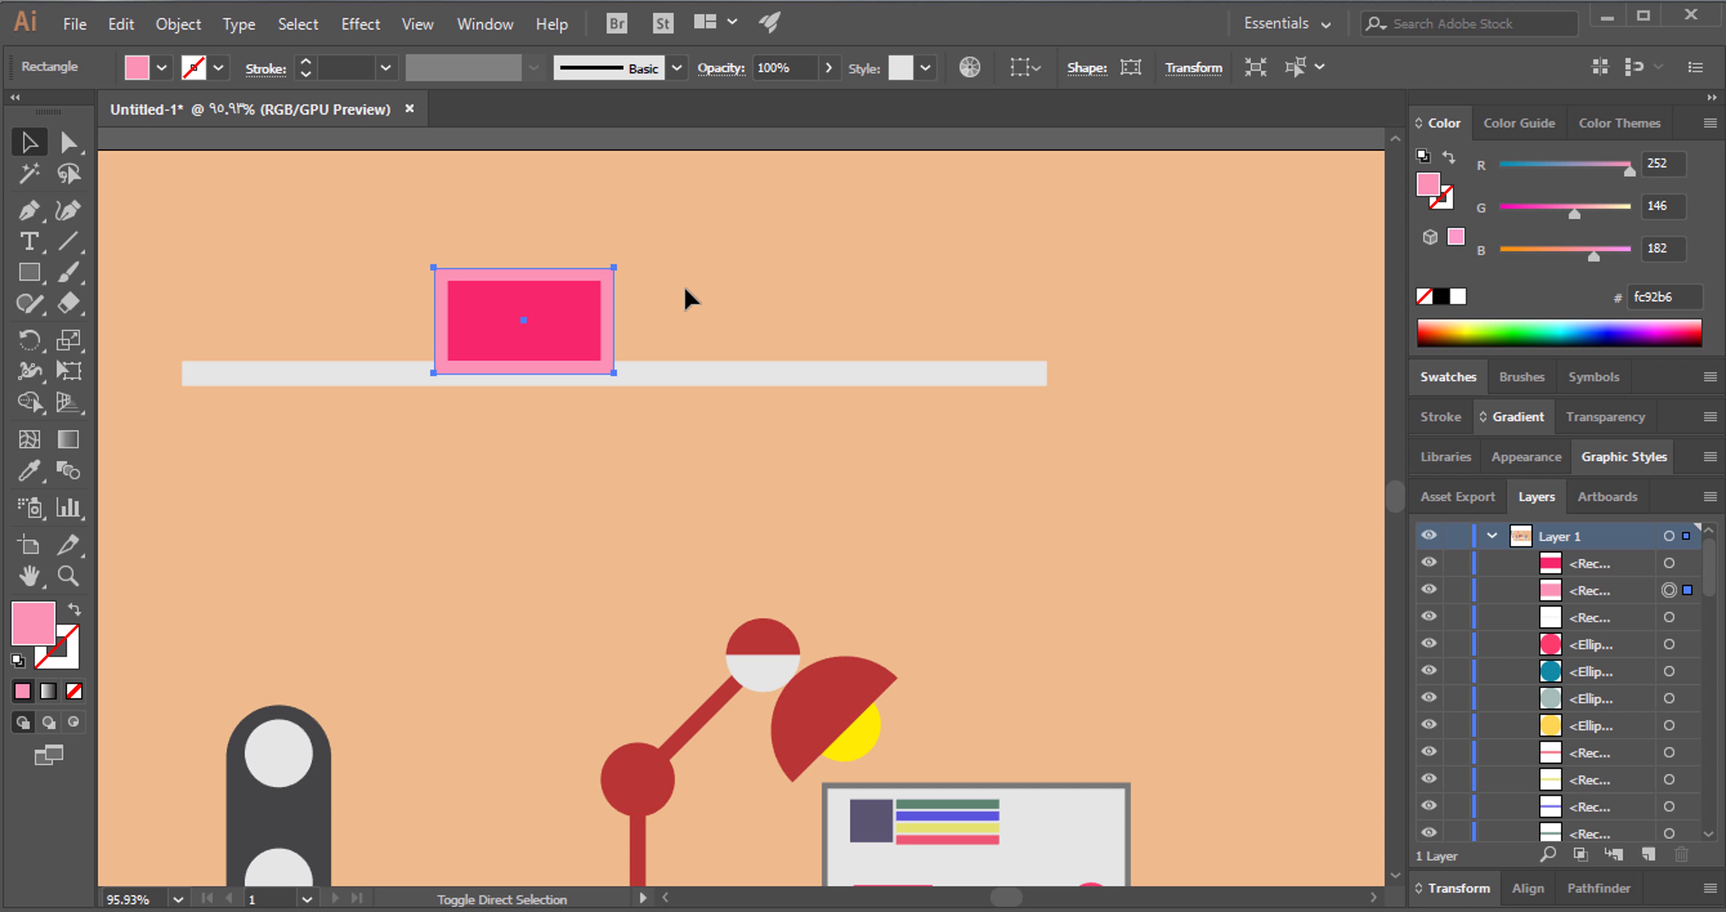
pyautogui.hotkey('ctrl', 'z')
pyautogui.hotkey('ctrl', 'z')
pyautogui.hotkey('ctrl', 'z')
pyautogui.hotkey('ctrl', 'z')
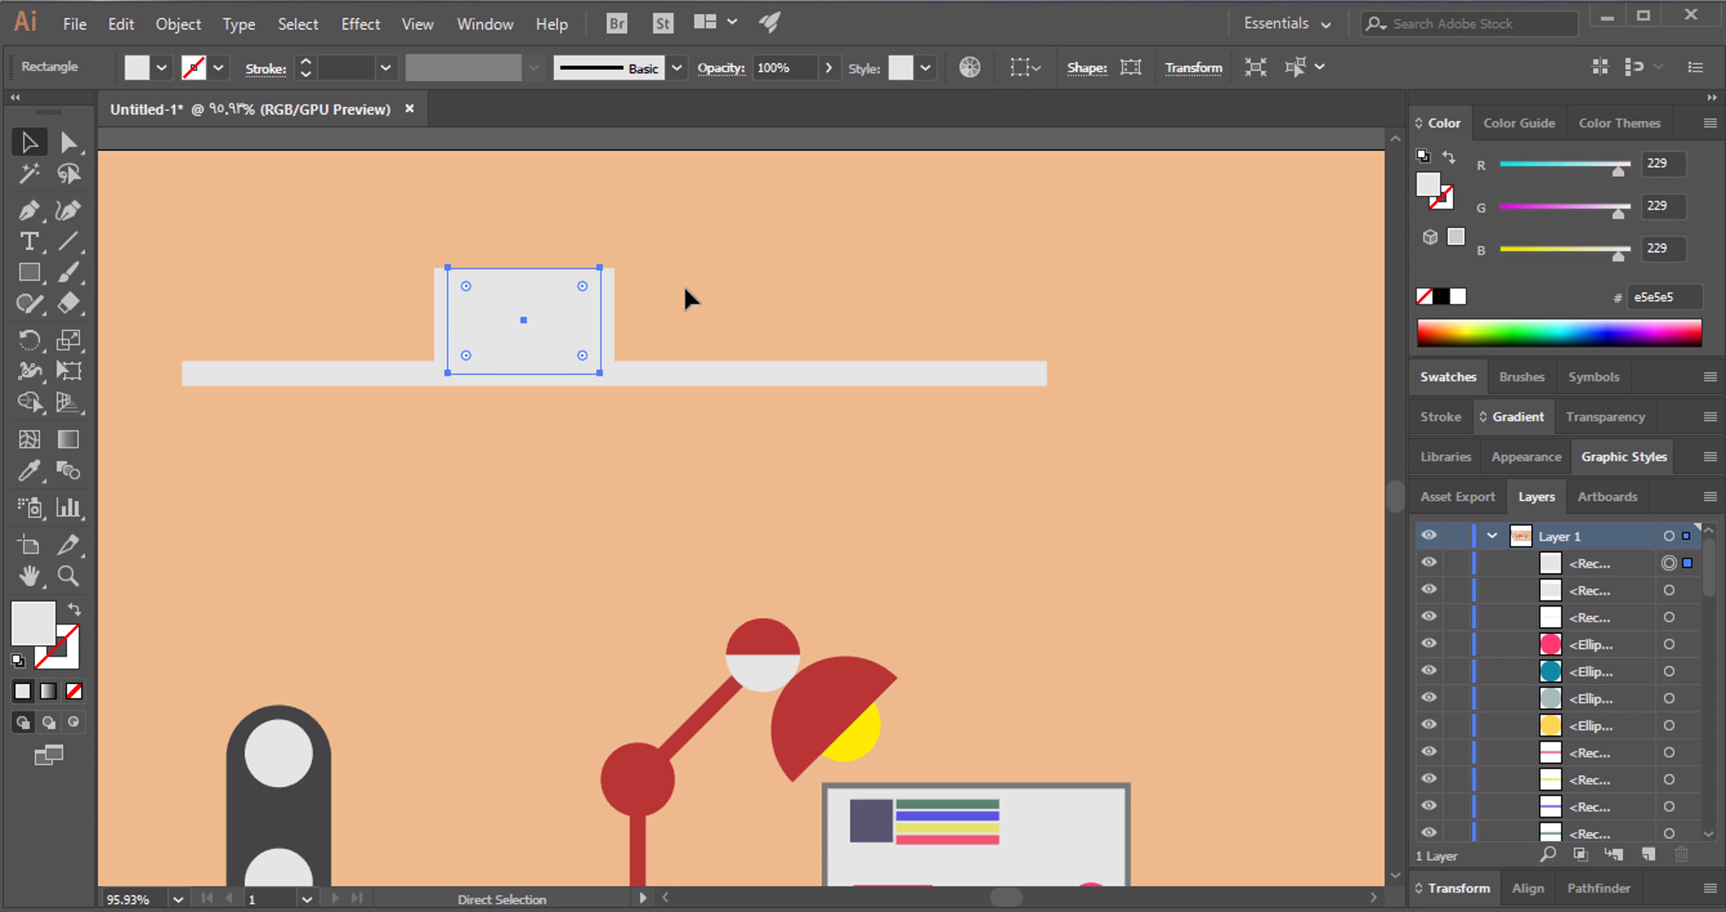
pyautogui.hotkey('ctrl', 'z')
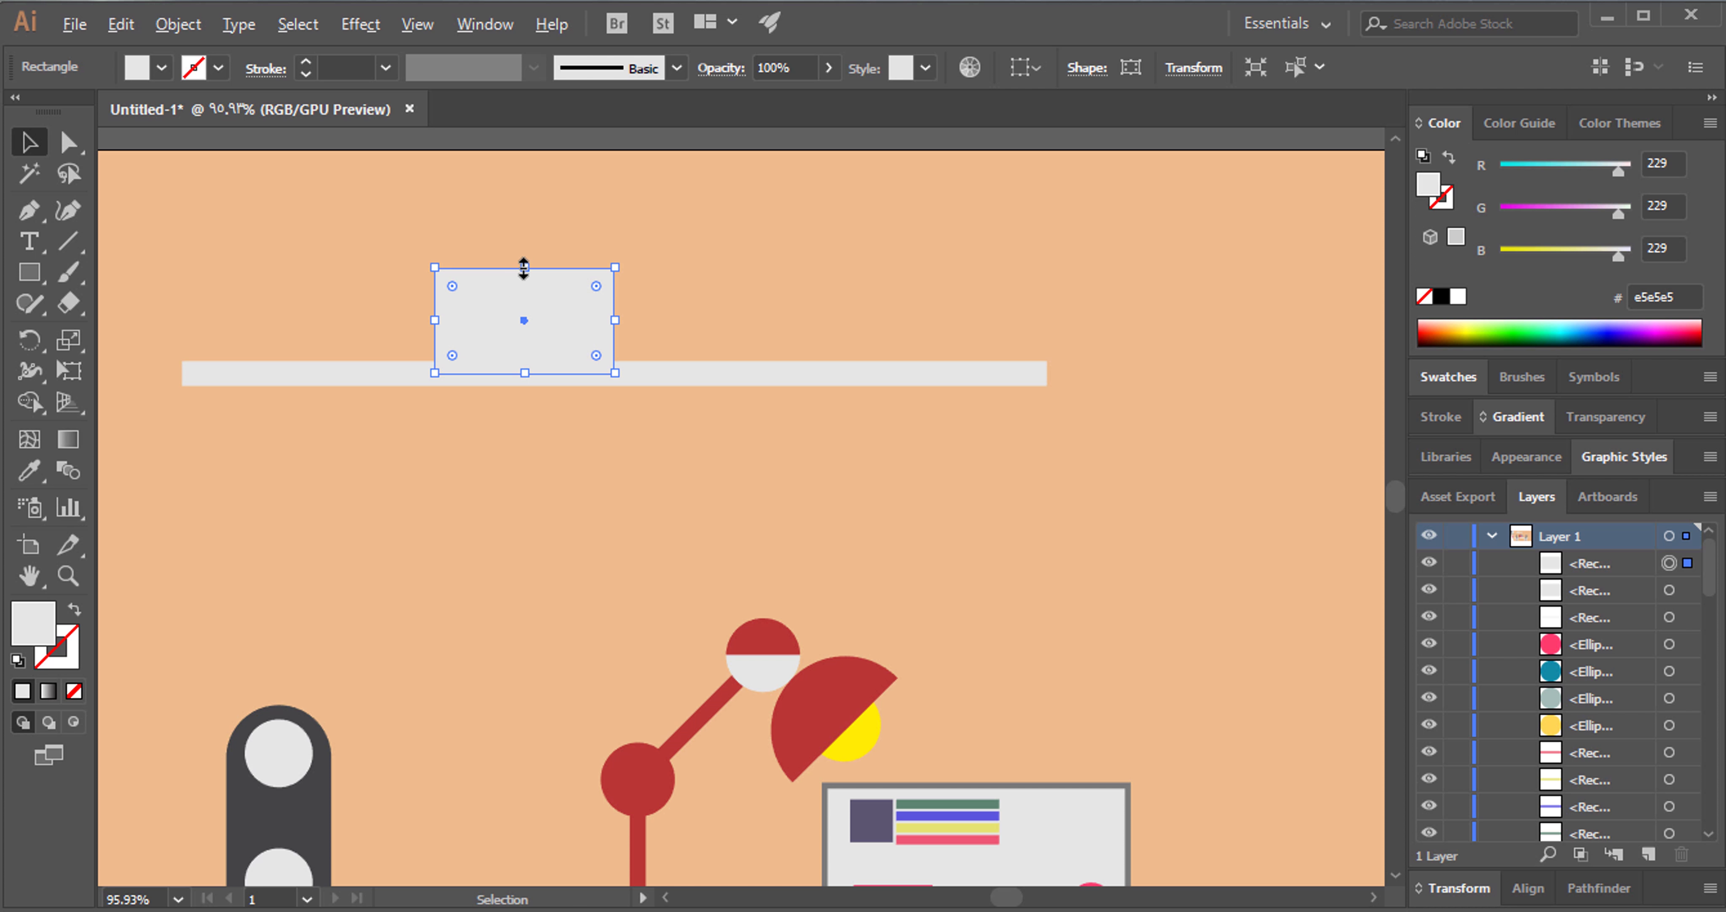
# Lower the box's top edge and give the inner rectangle the lamp base's red ba3535 fill.
pyautogui.moveTo(524, 268); pyautogui.dragTo(545, 288)
pyautogui.keyDown('shift'); pyautogui.click(523, 315); pyautogui.keyUp('shift')
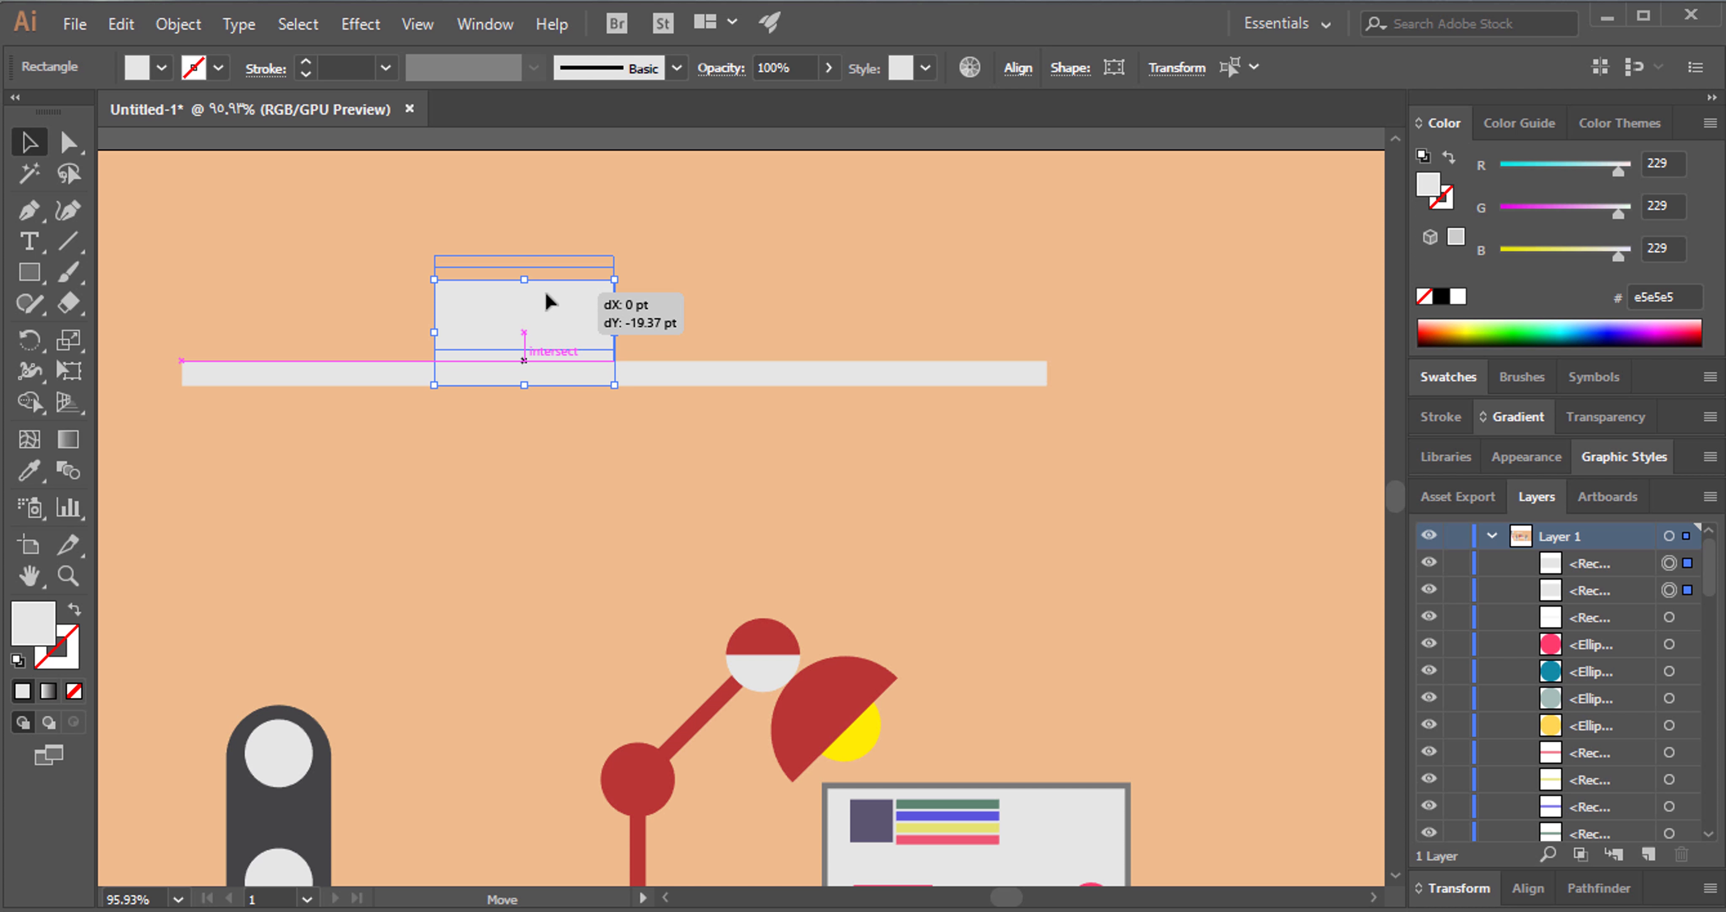
pyautogui.click(570, 315)
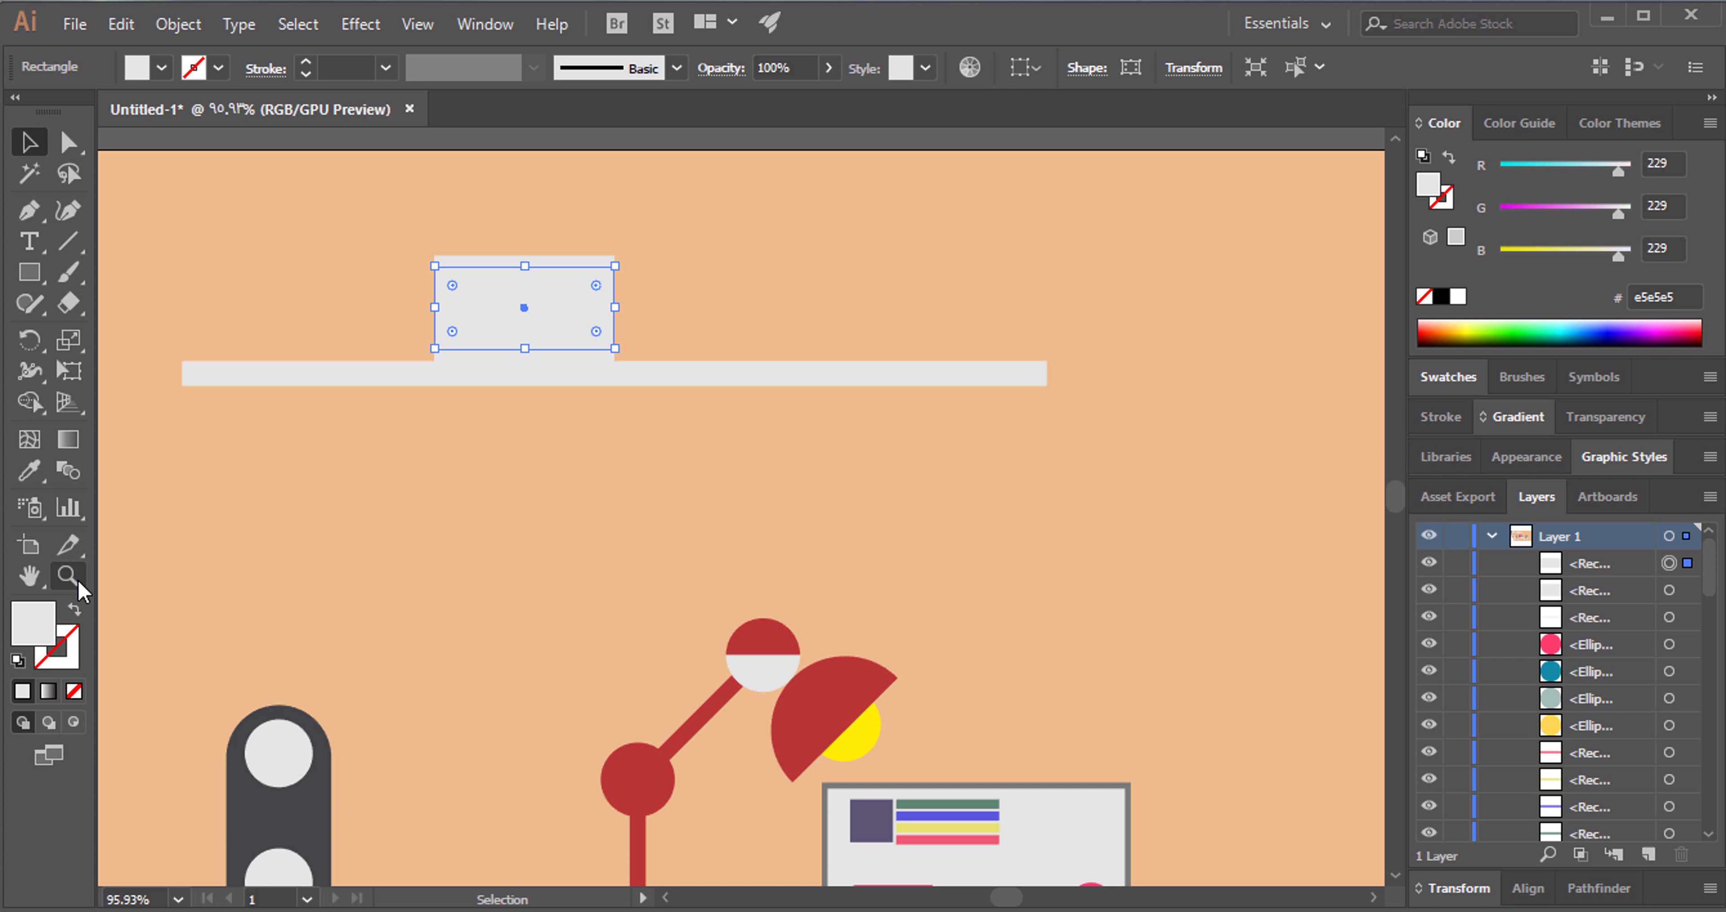
pyautogui.press('i')
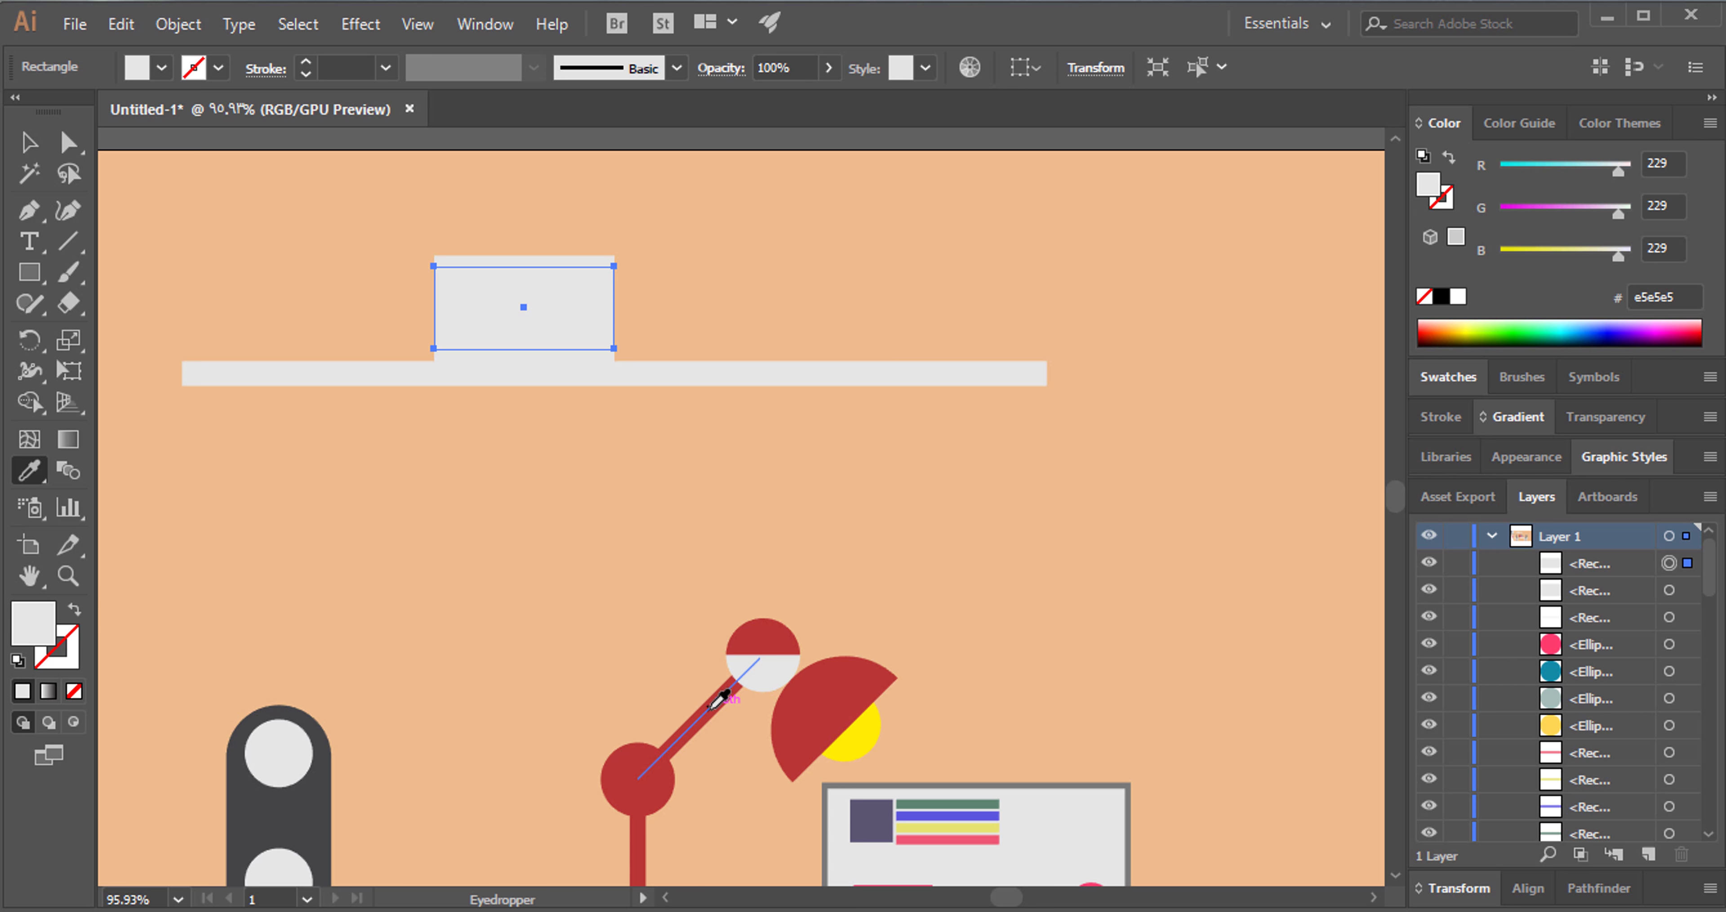
pyautogui.click(714, 703)
pyautogui.click(643, 767)
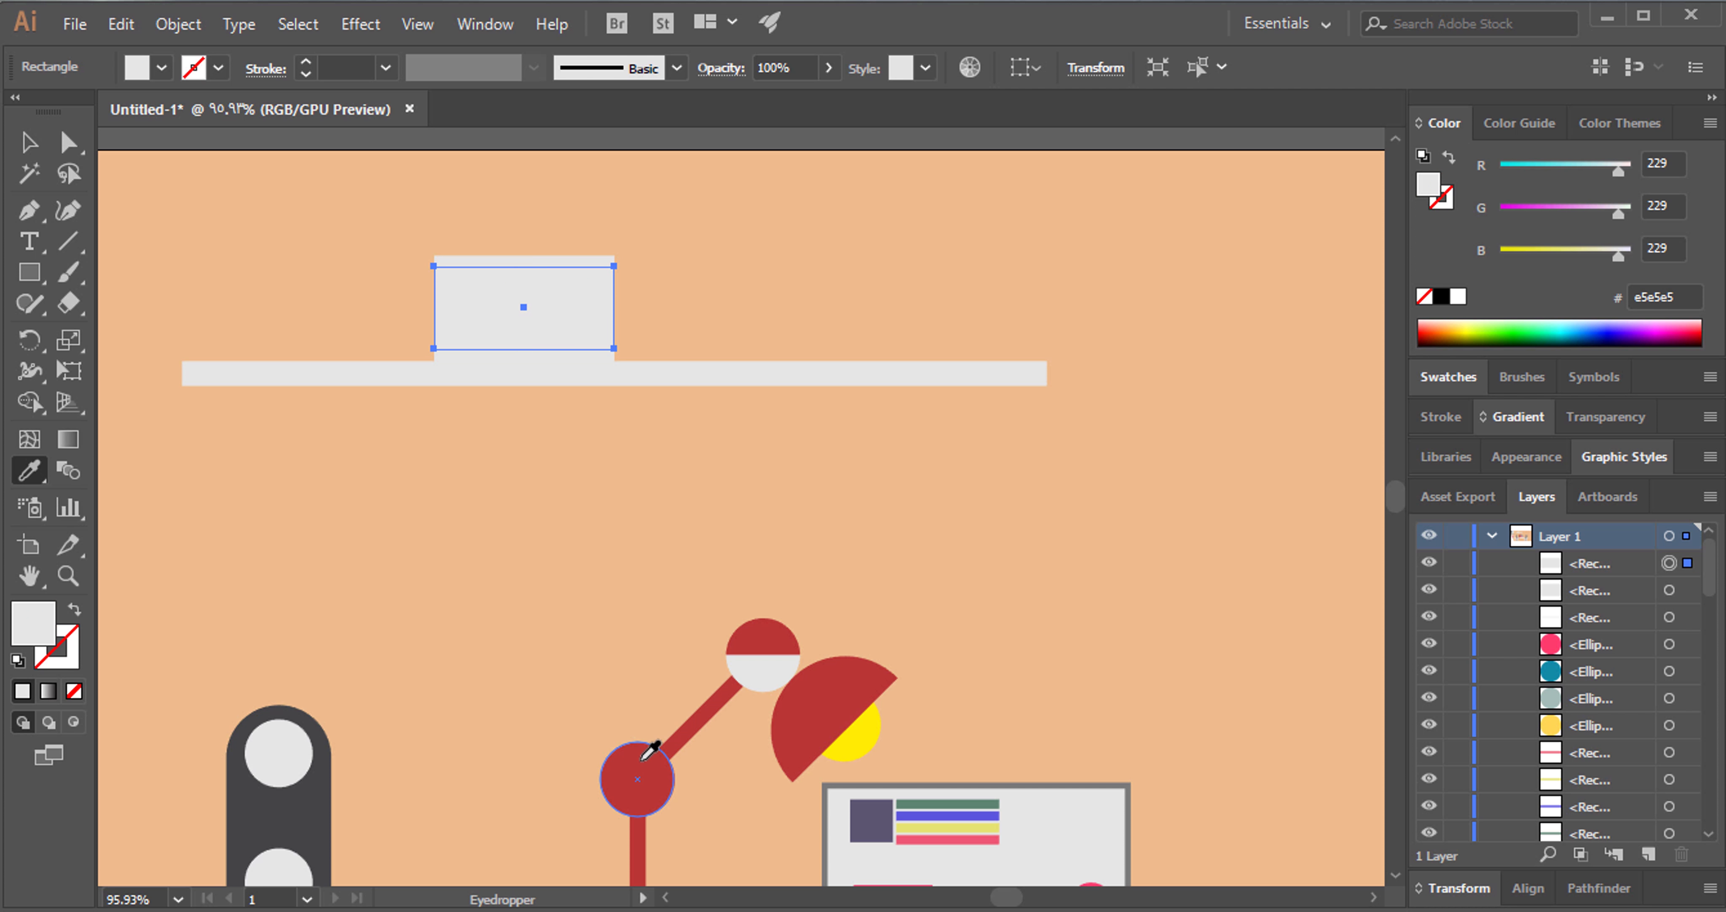
pyautogui.click(29, 142)
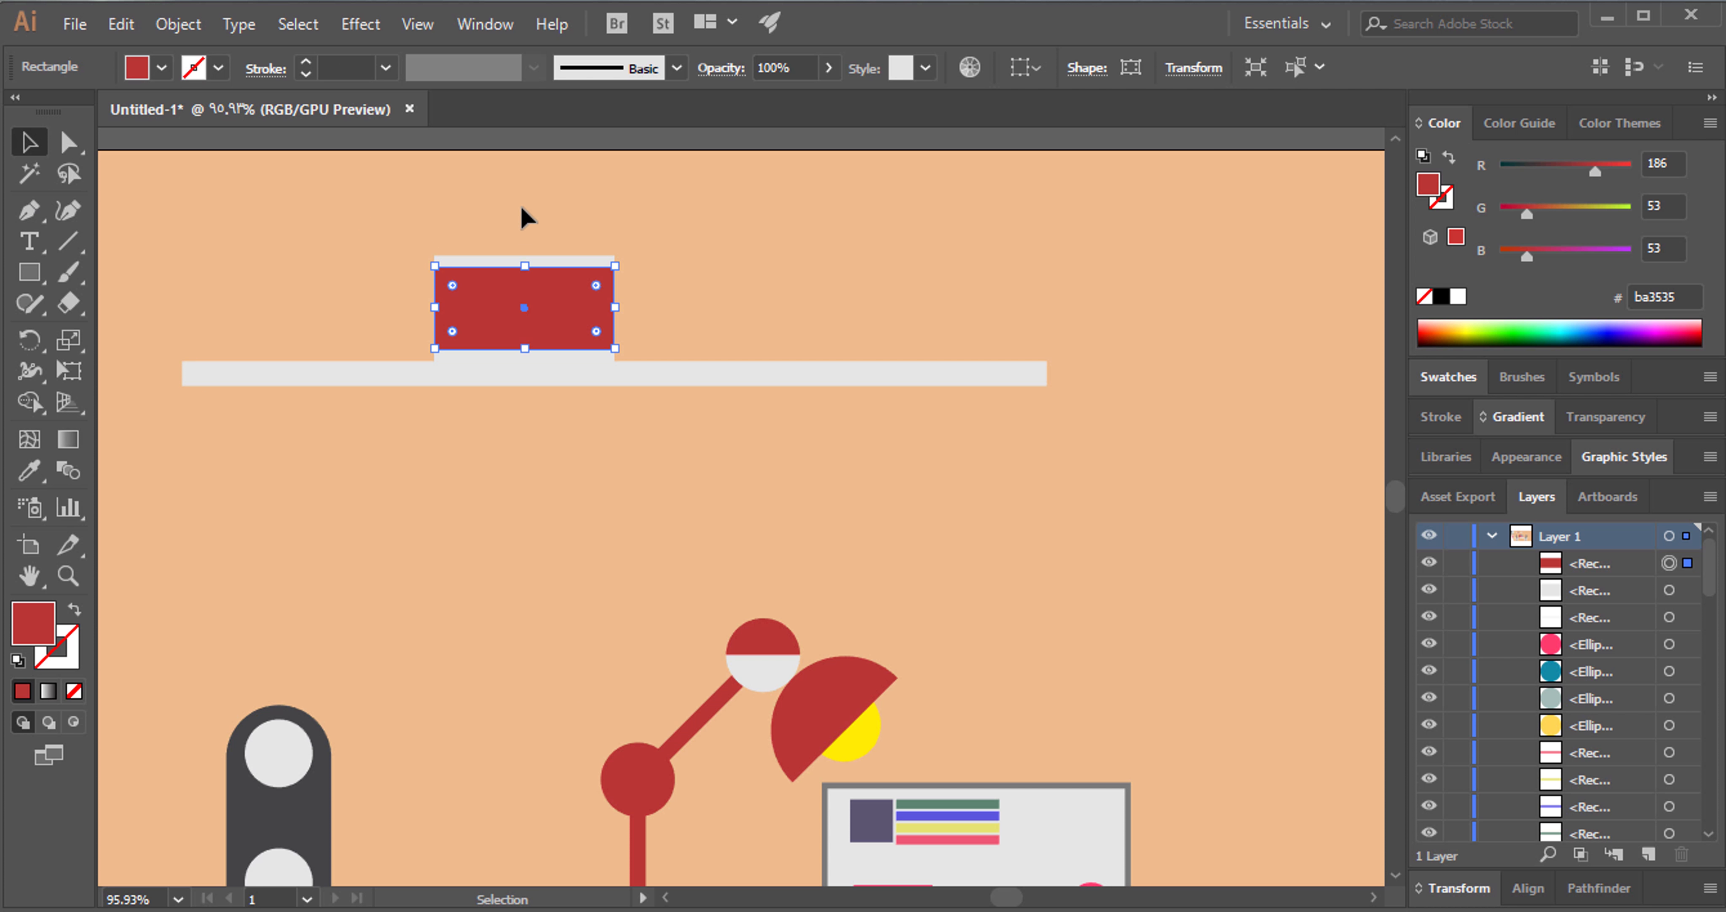
# Stretch the light-grey rectangle behind the red one taller, to about 93 pt.
pyautogui.click(526, 228)
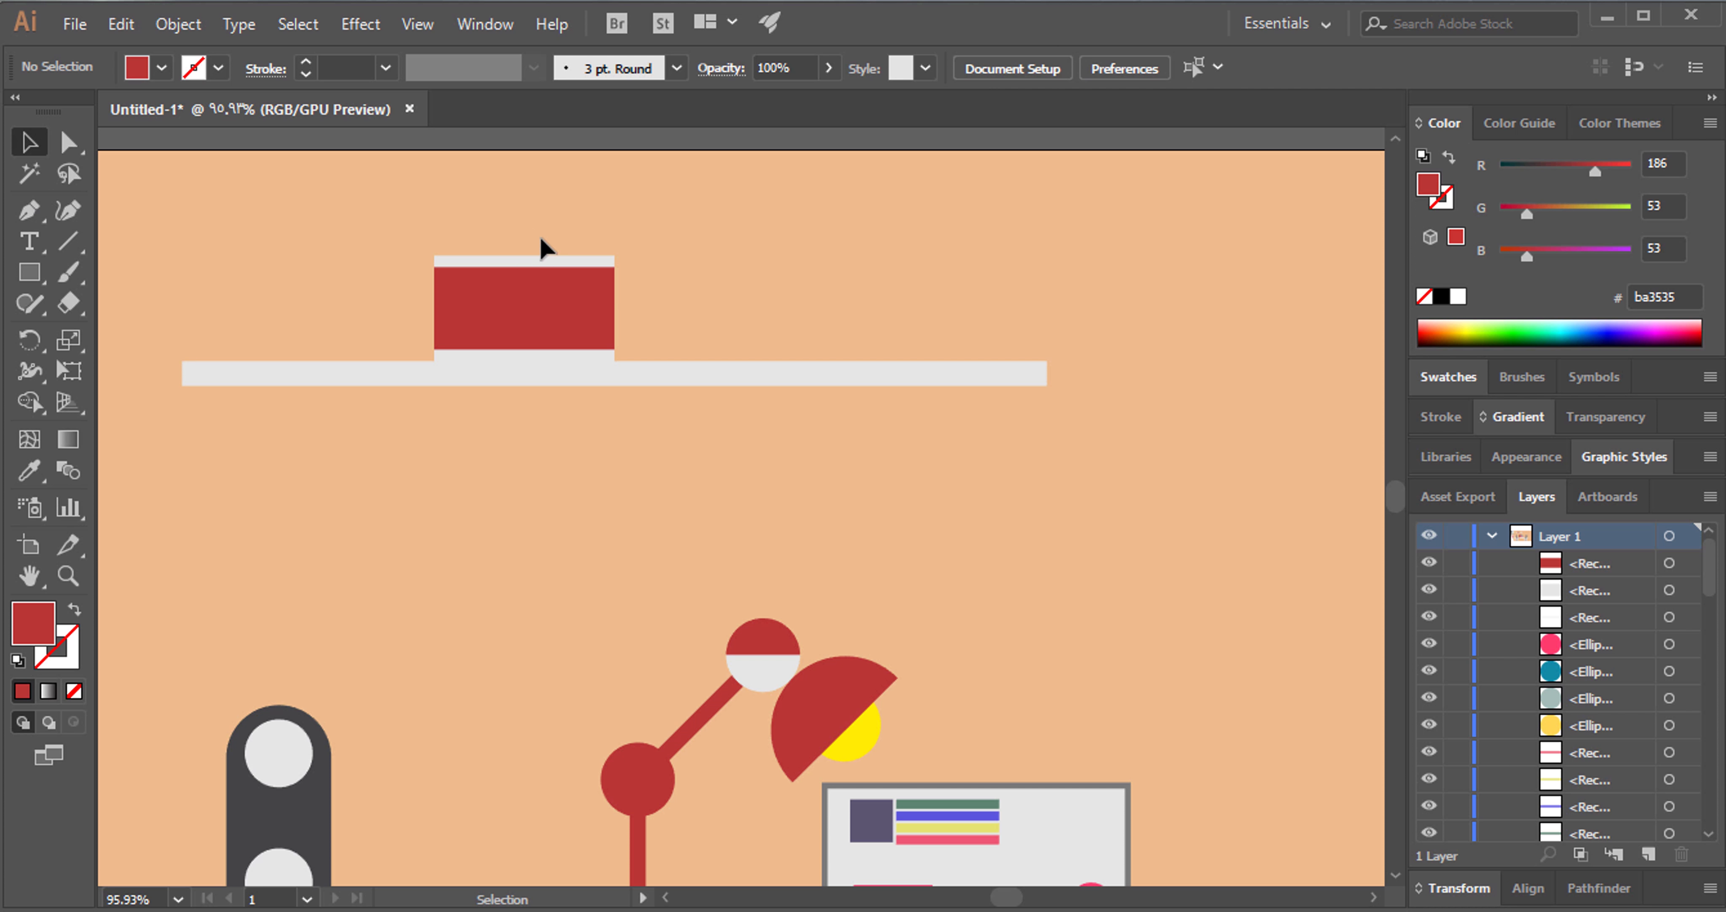
pyautogui.moveTo(507, 313); pyautogui.dragTo(509, 315)
pyautogui.click(671, 321)
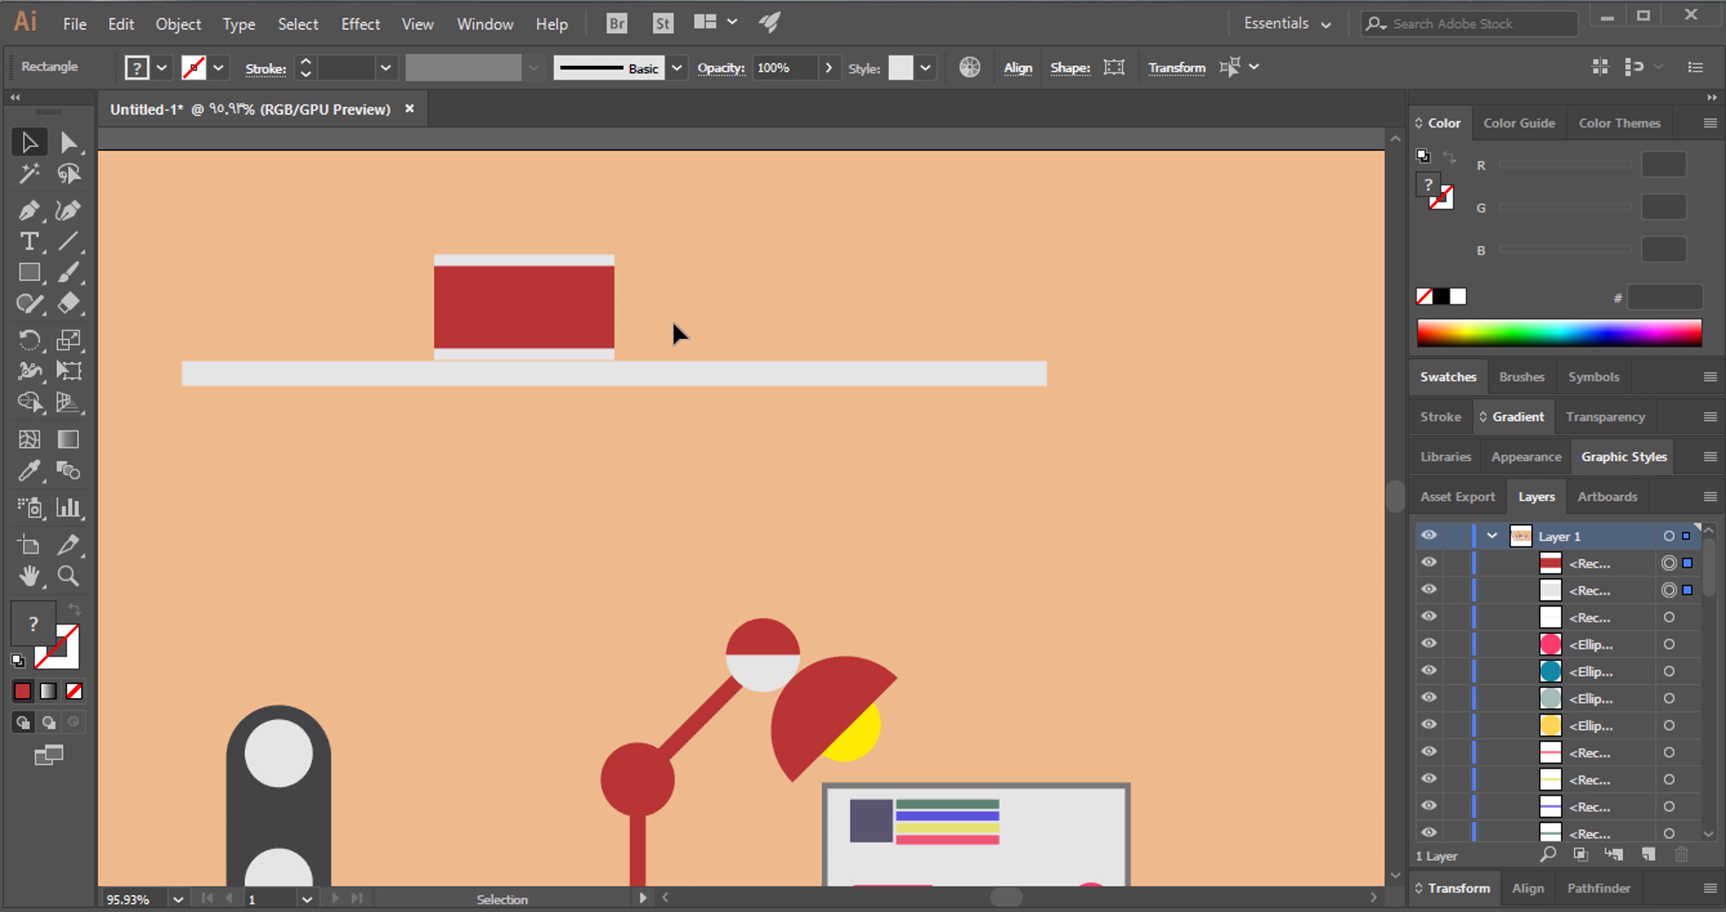
pyautogui.click(507, 255)
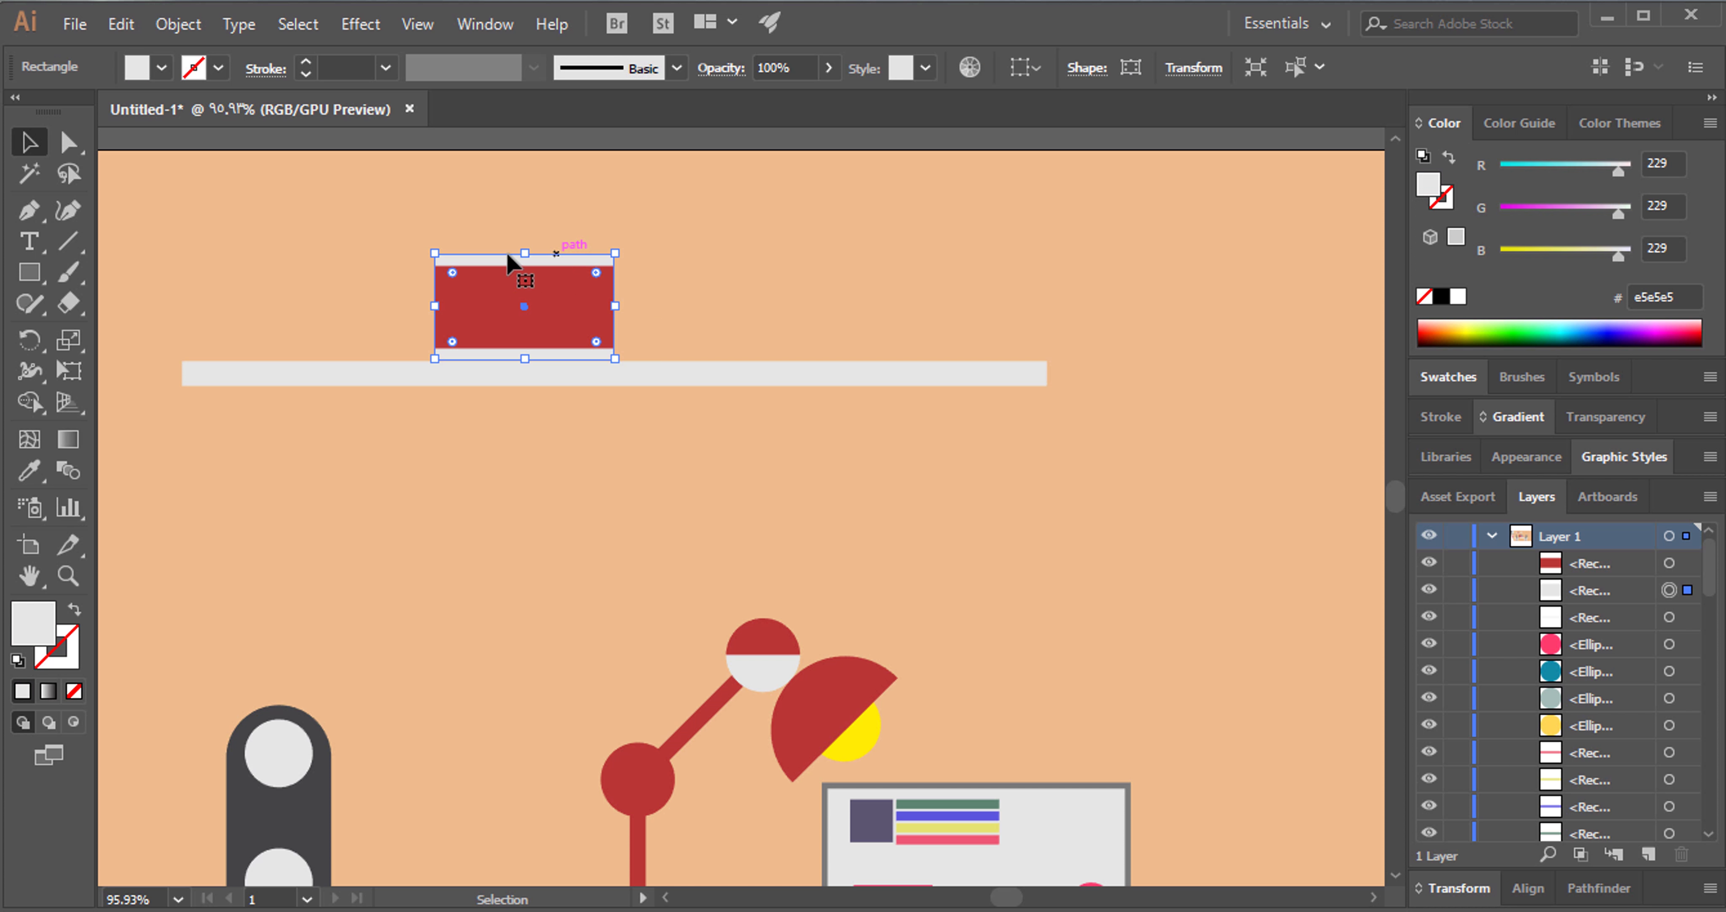
pyautogui.moveTo(531, 253); pyautogui.dragTo(531, 244)
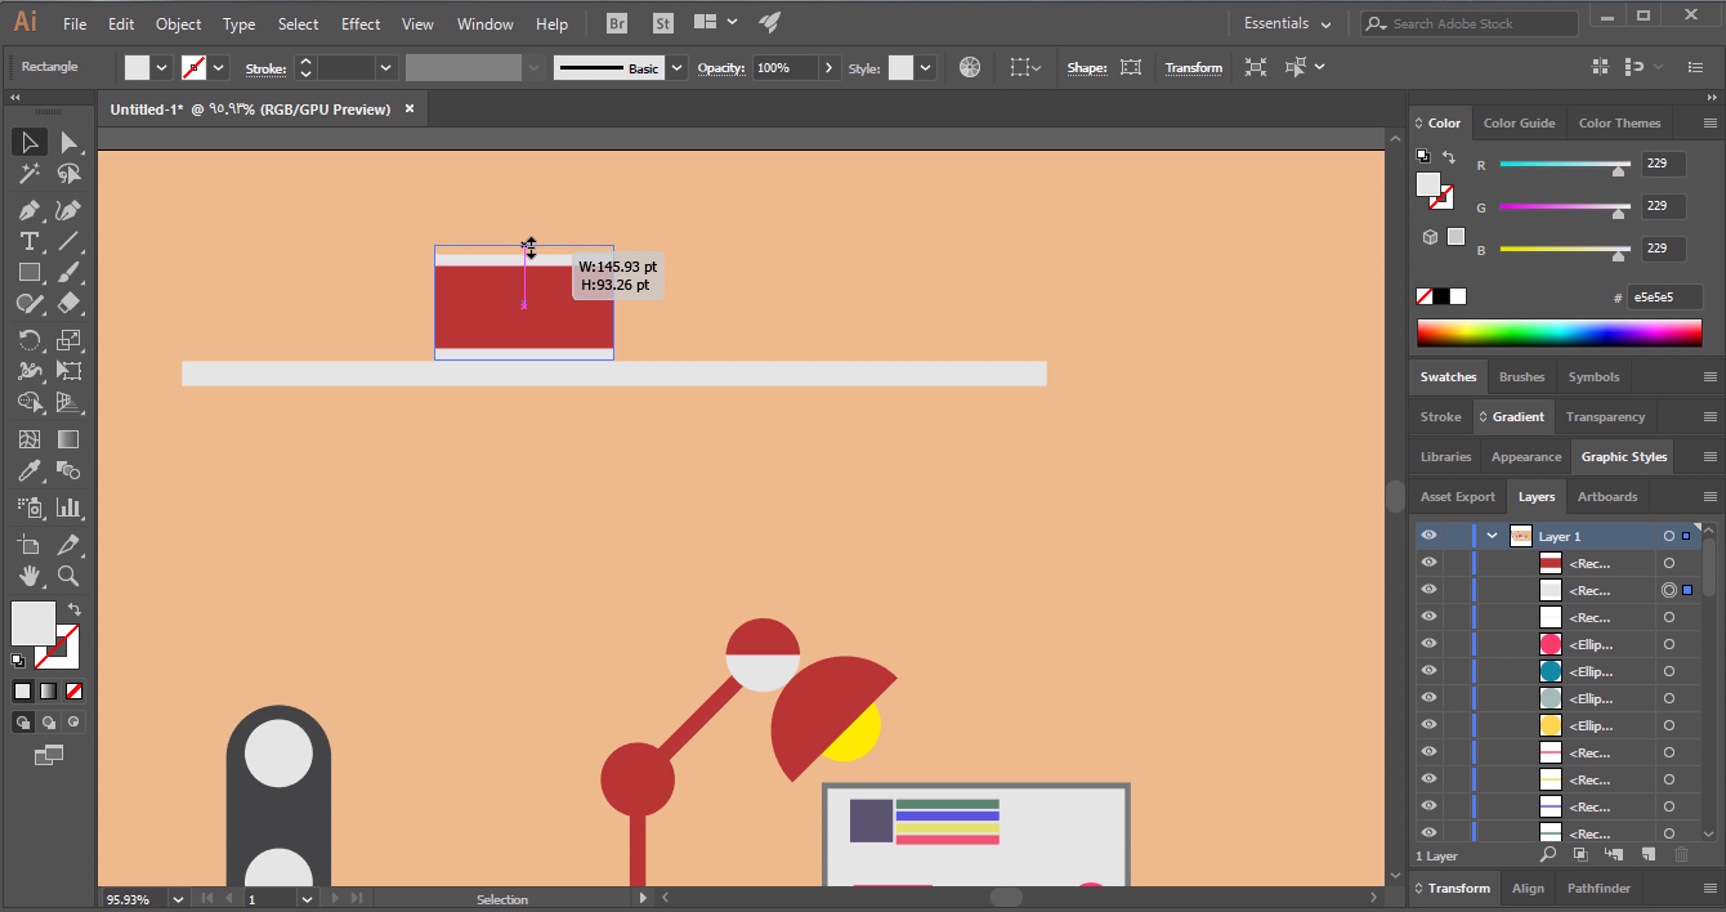
# Change the grey background rectangle's fill to pure white.
pyautogui.click(675, 236)
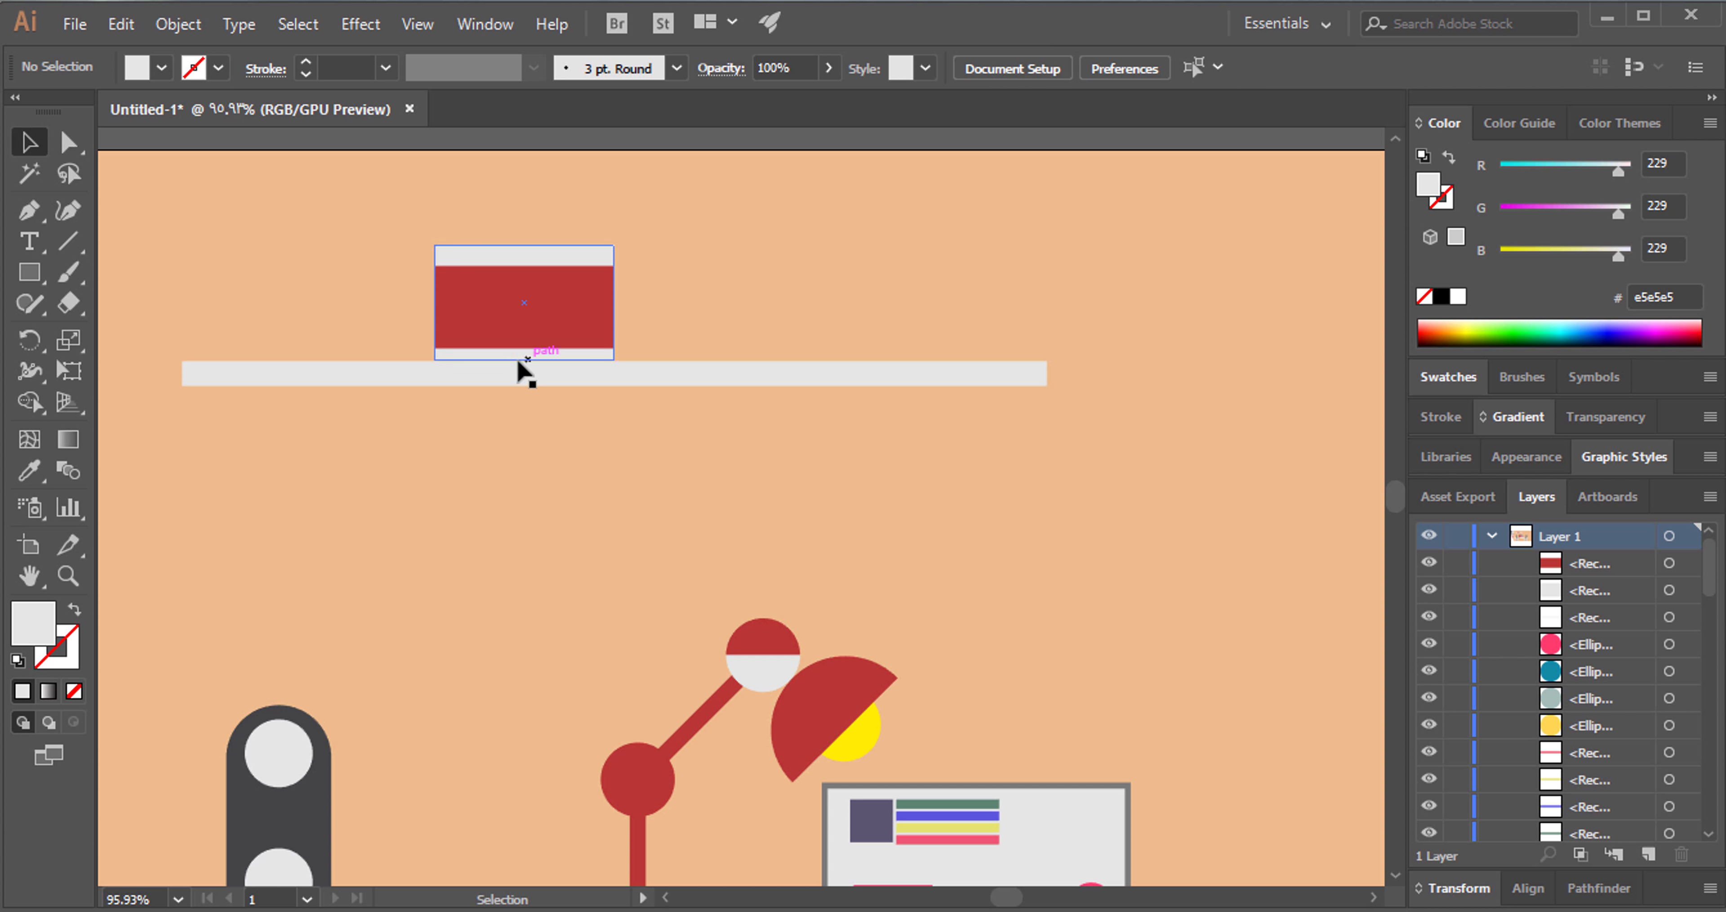
pyautogui.click(540, 250)
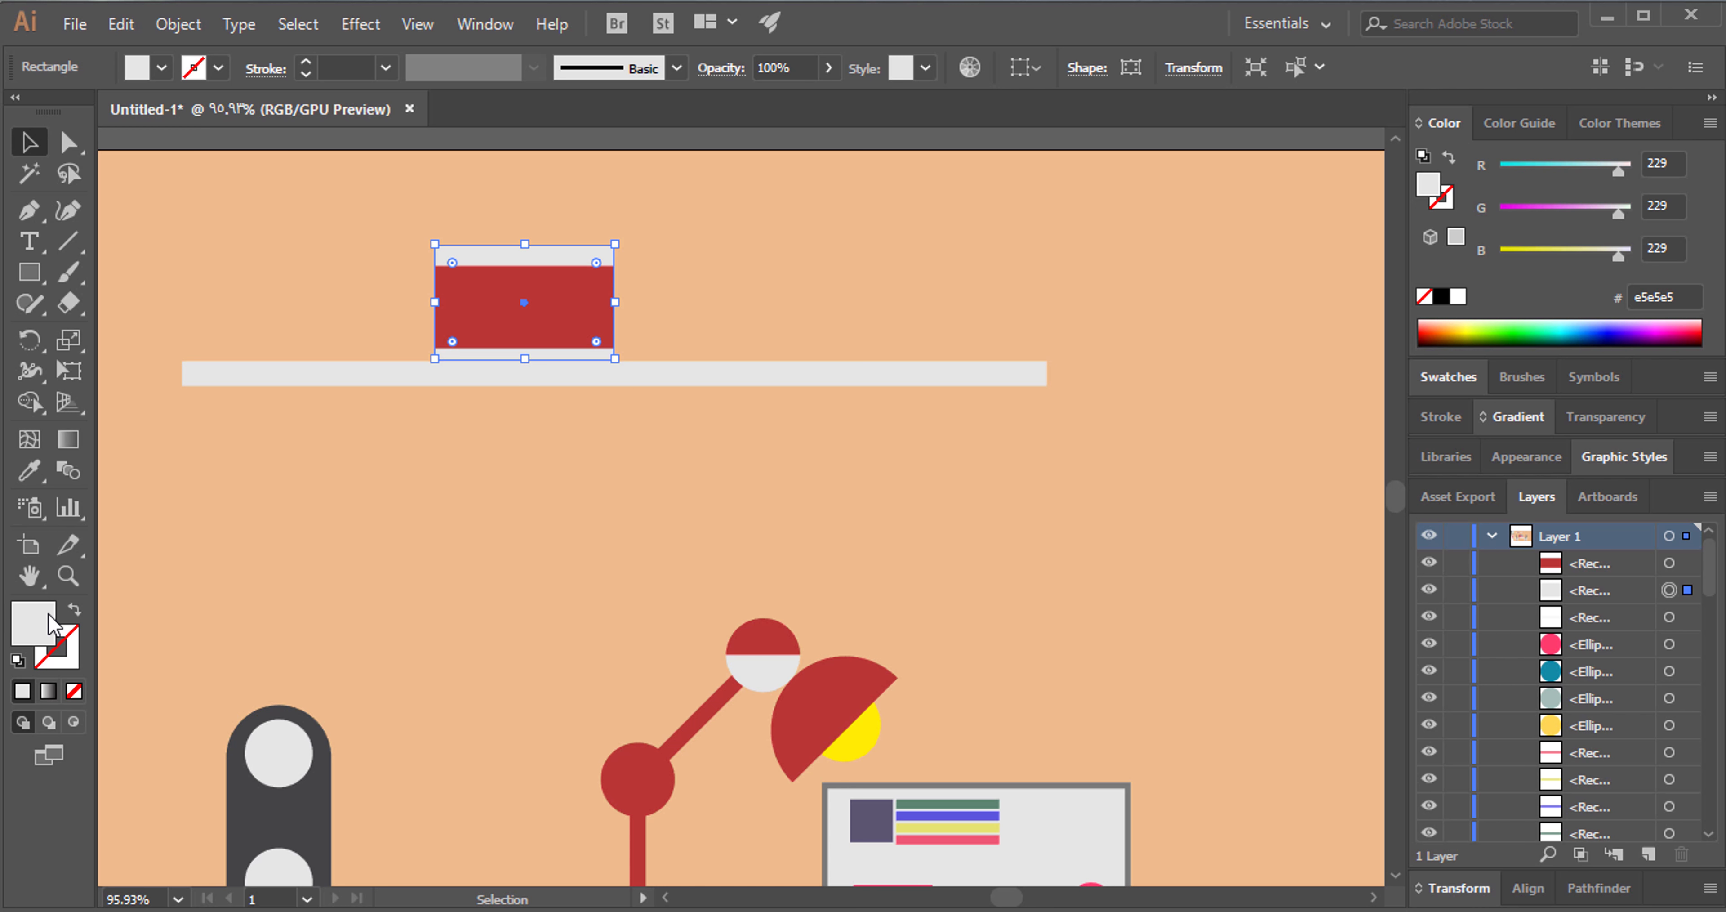
pyautogui.doubleClick(48, 622)
pyautogui.moveTo(1014, 218); pyautogui.dragTo(1008, 180)
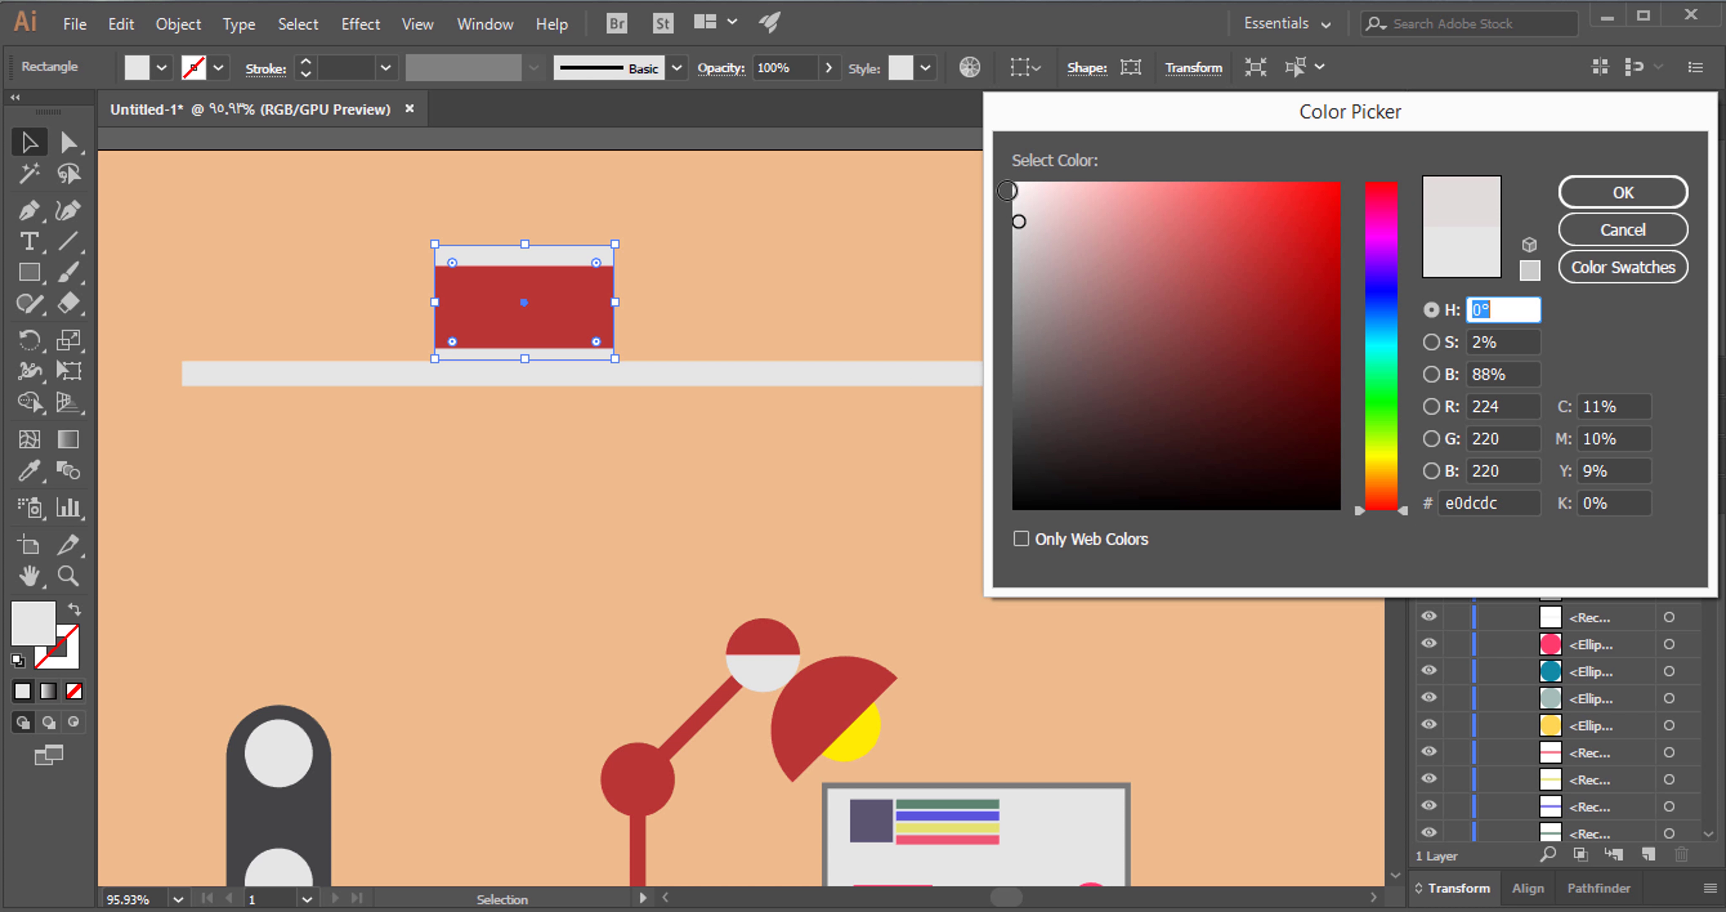
pyautogui.click(1622, 193)
pyautogui.click(742, 212)
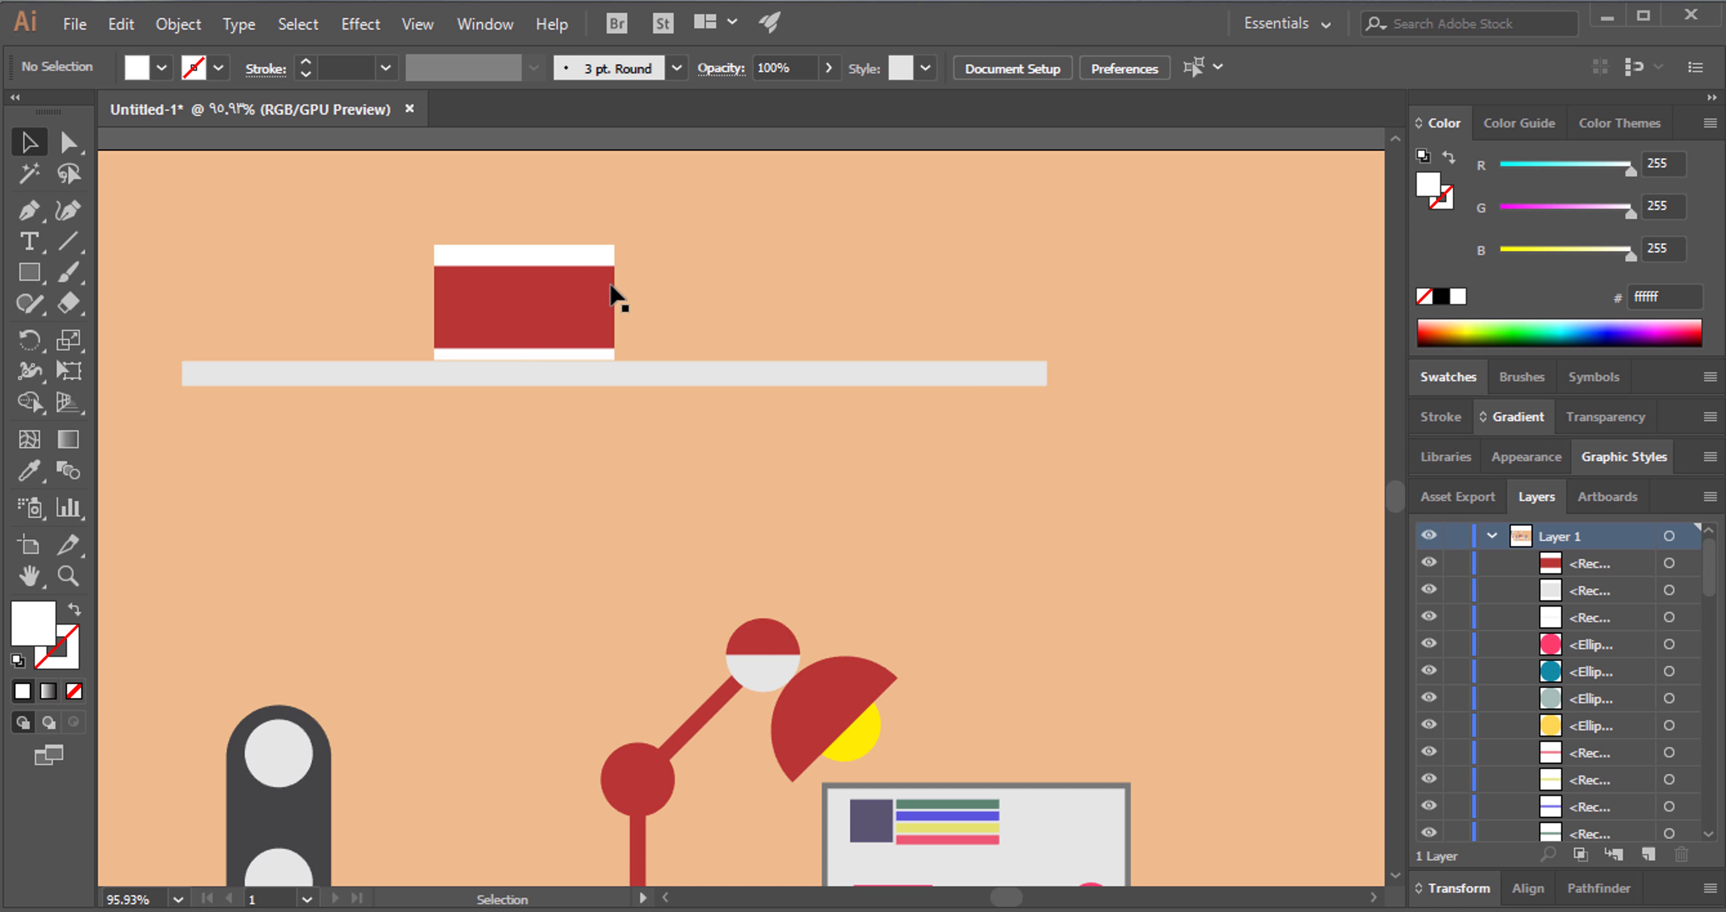
# Split the overlapping red and white rectangles into separate top and bottom strips with Shape Builder.
pyautogui.moveTo(566, 305); pyautogui.dragTo(570, 307)
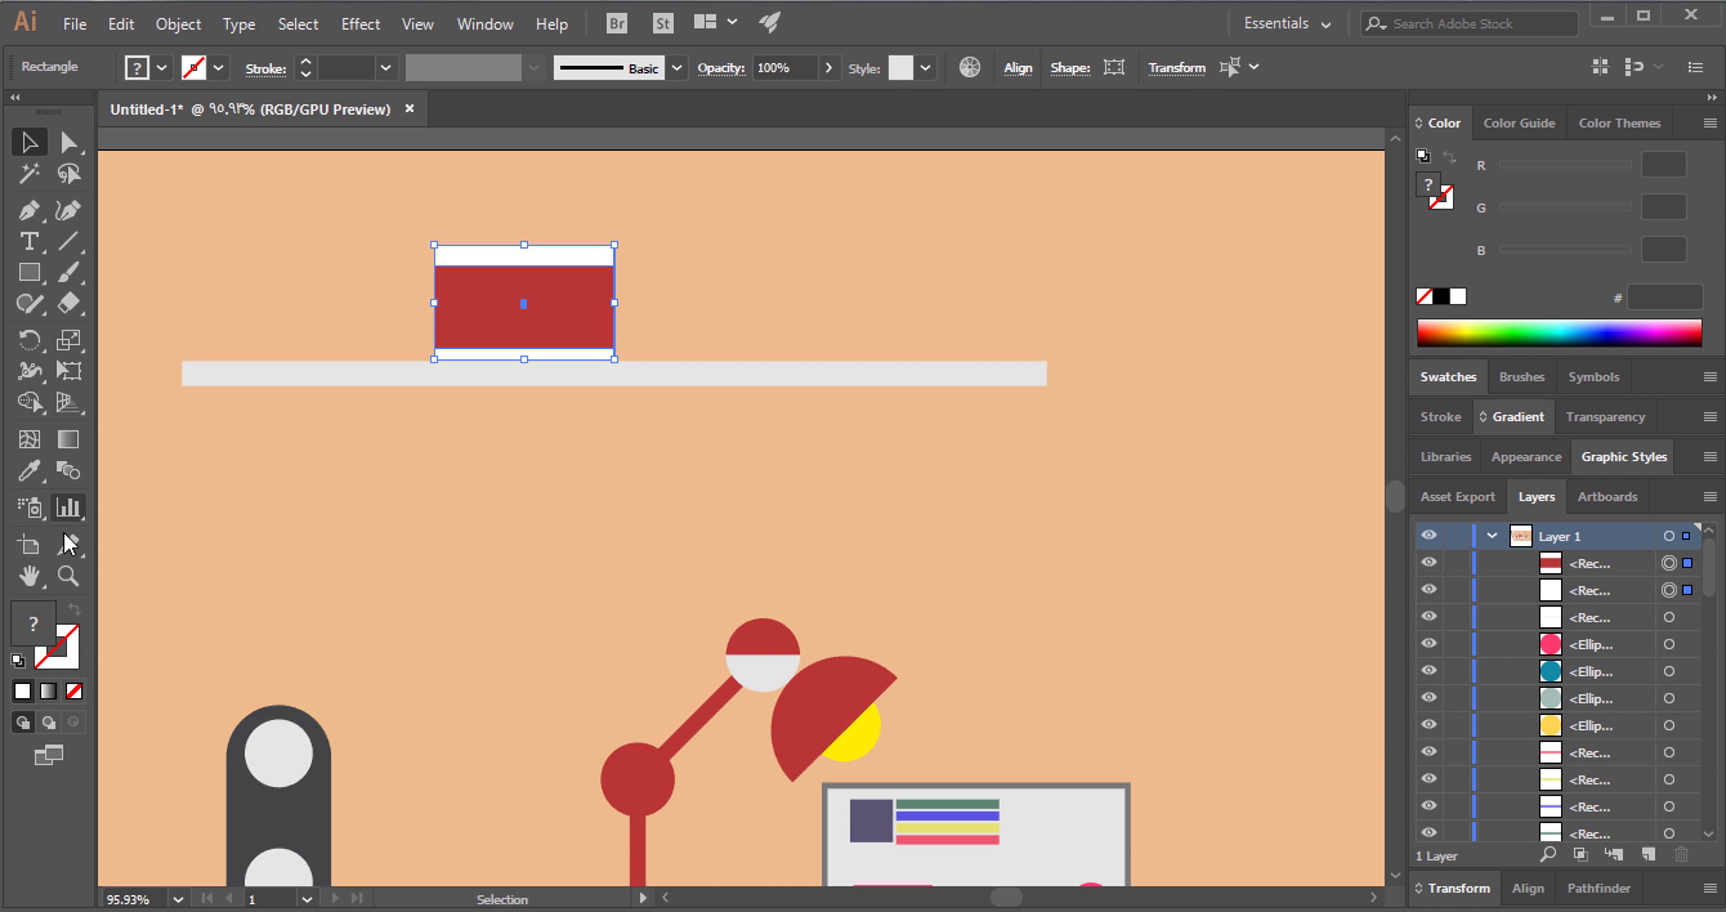
pyautogui.click(29, 400)
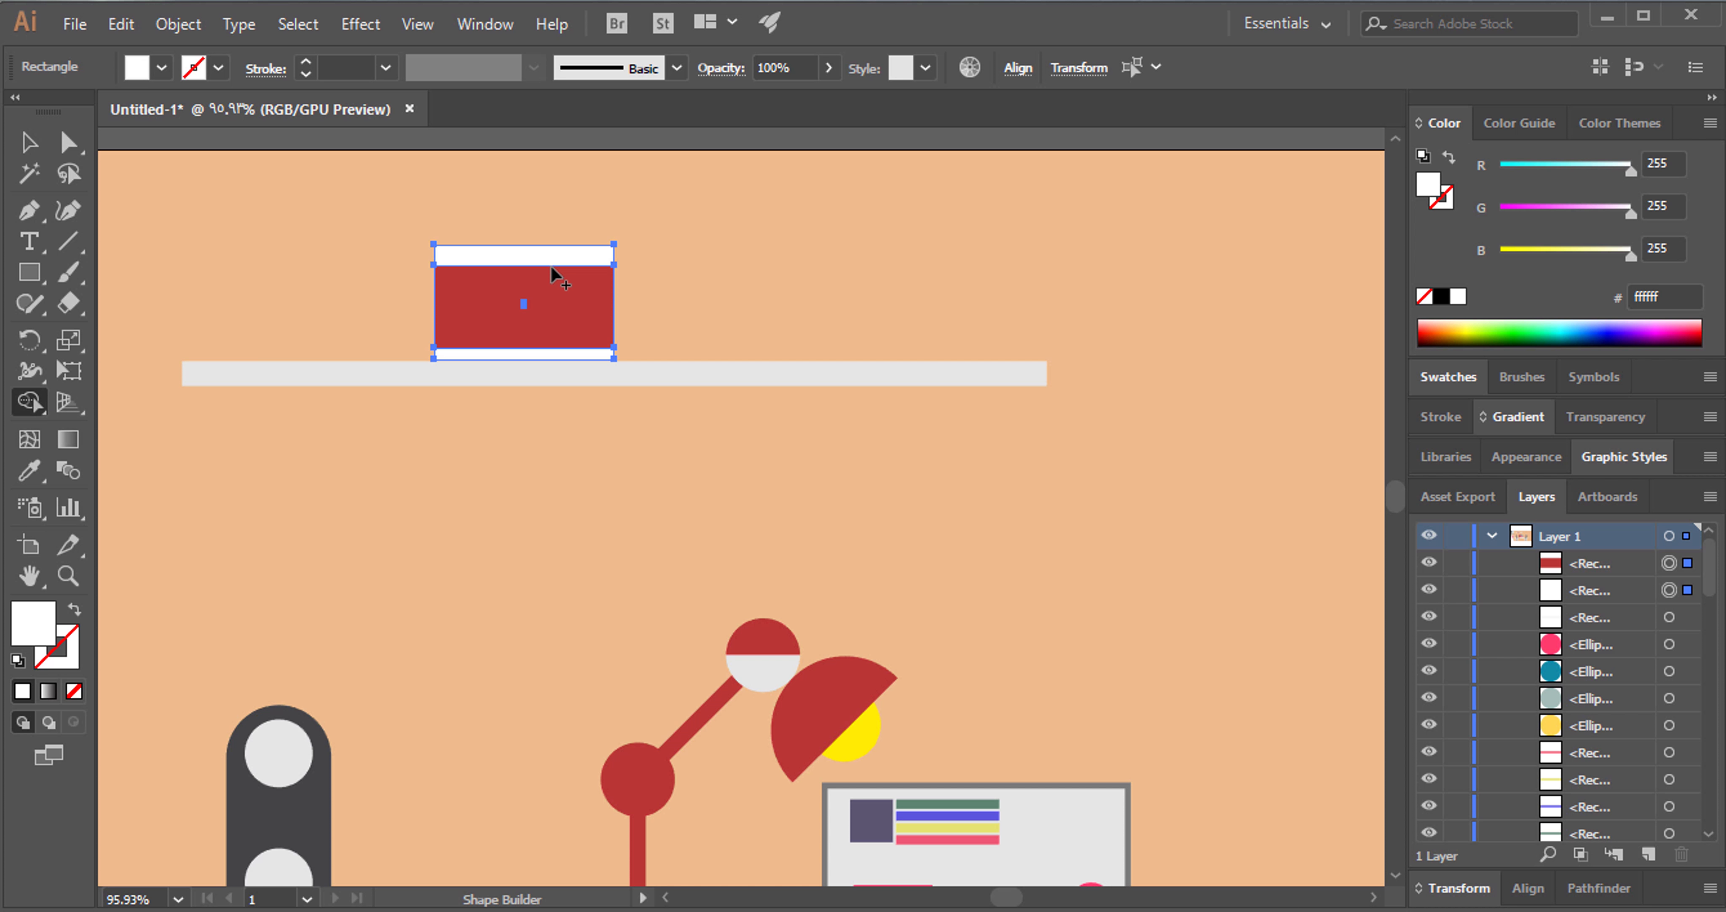
pyautogui.click(563, 258)
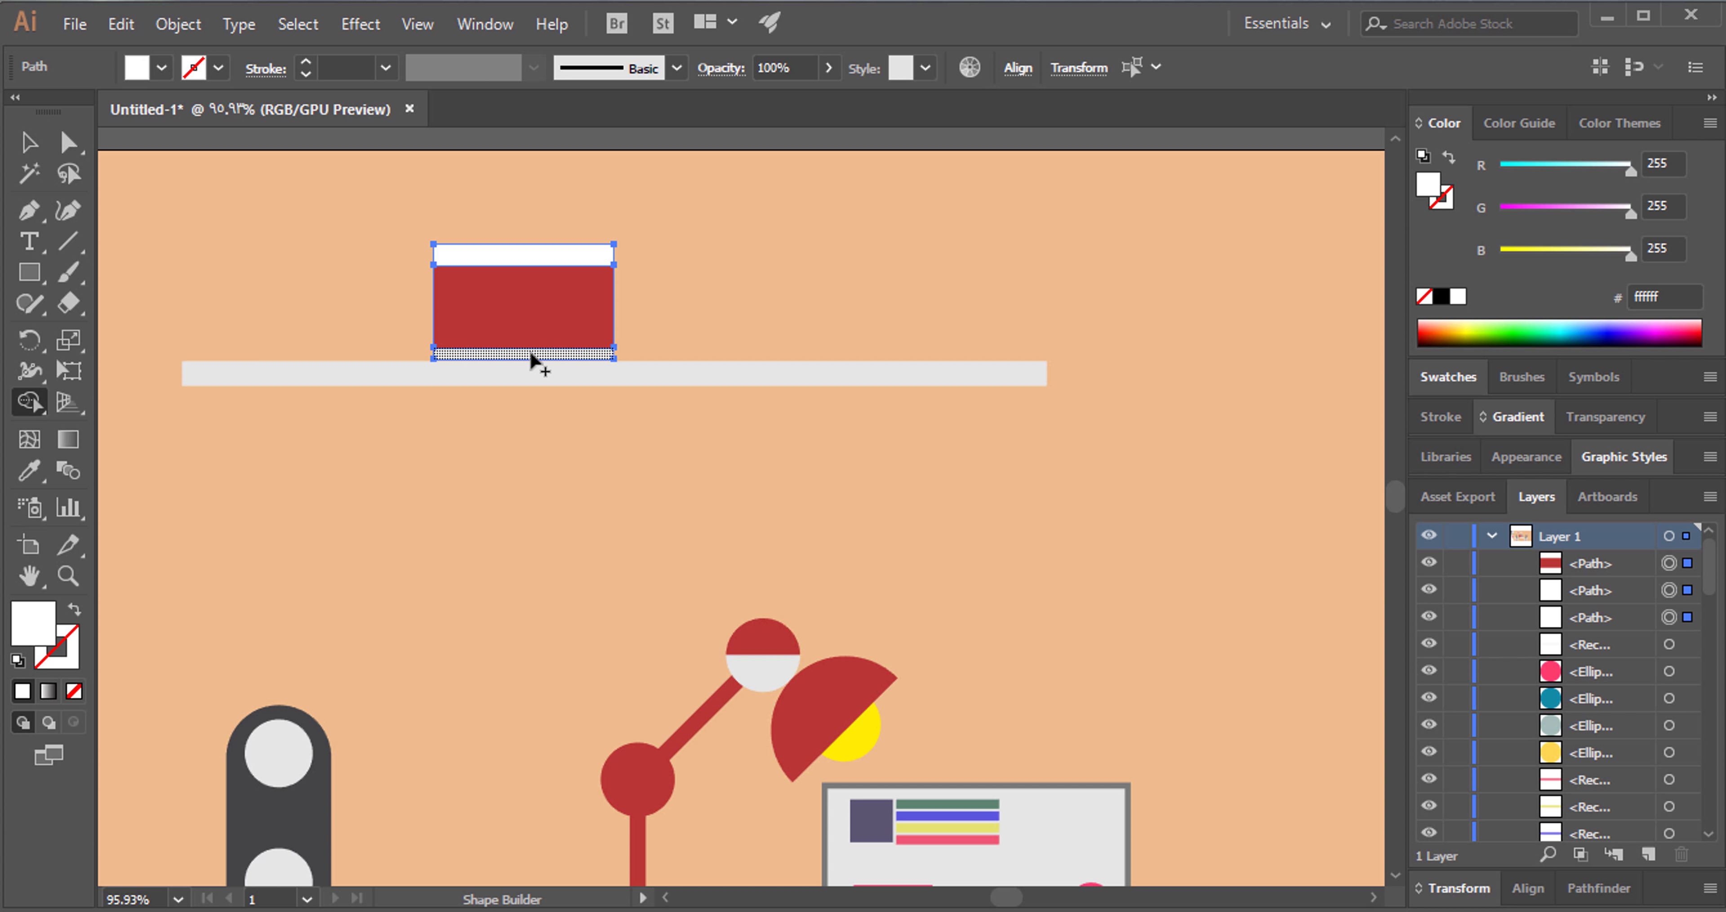
pyautogui.click(533, 358)
pyautogui.press('v')
# Recolour the top strip light grey e2e2e2.
pyautogui.click(516, 256)
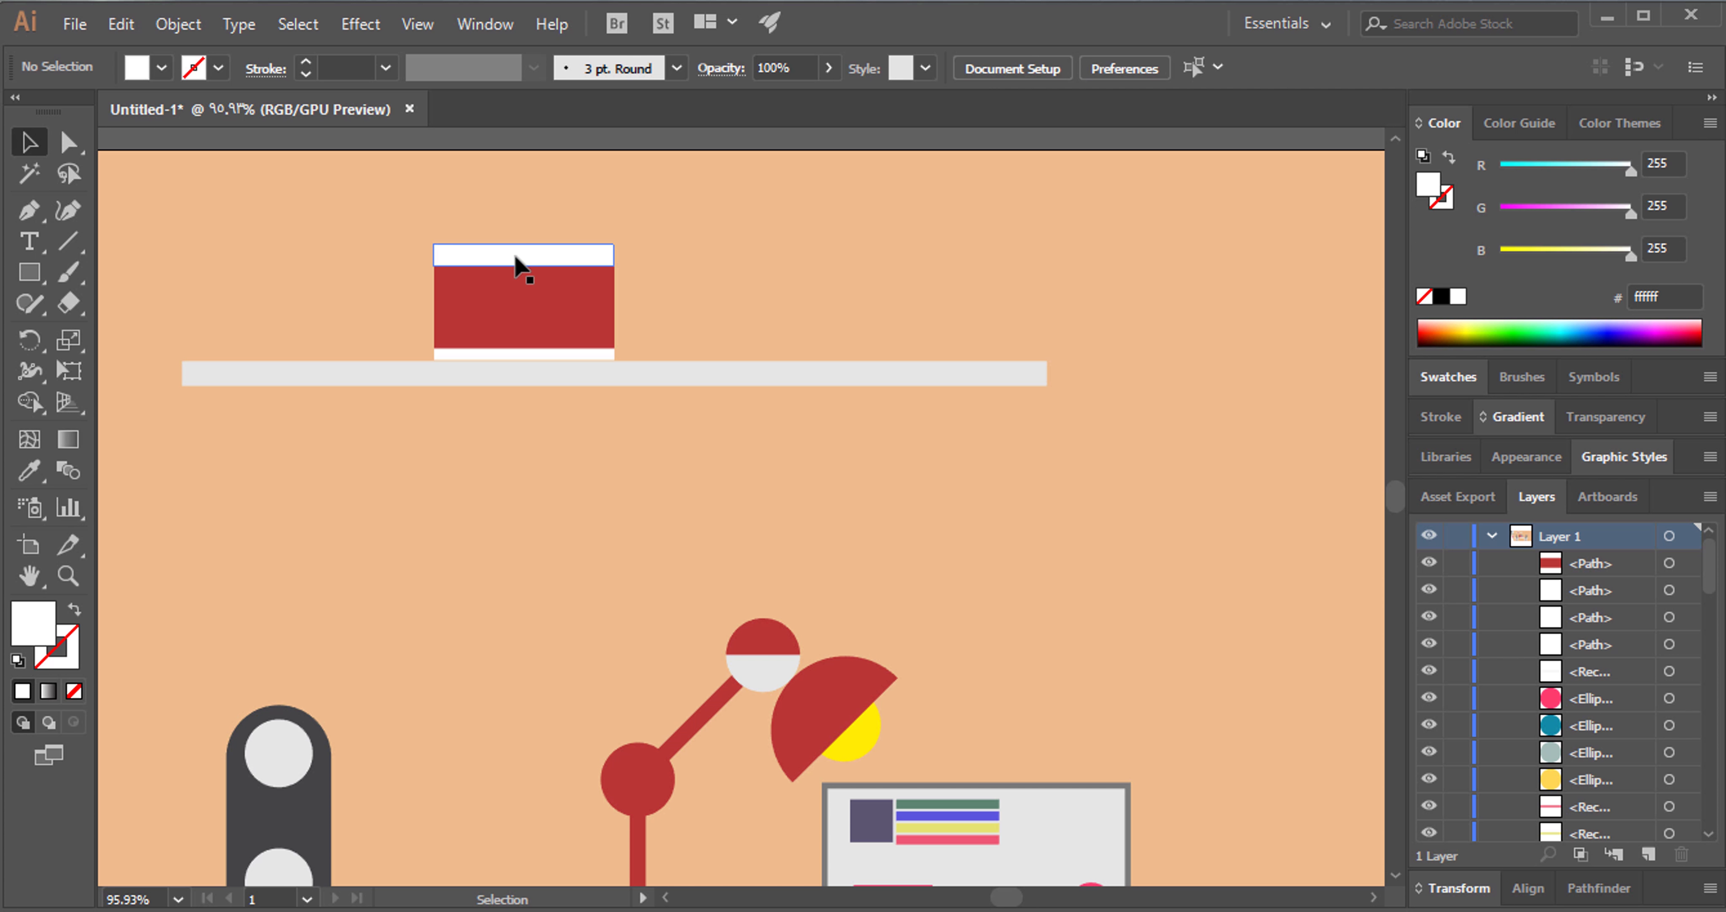
pyautogui.doubleClick(46, 623)
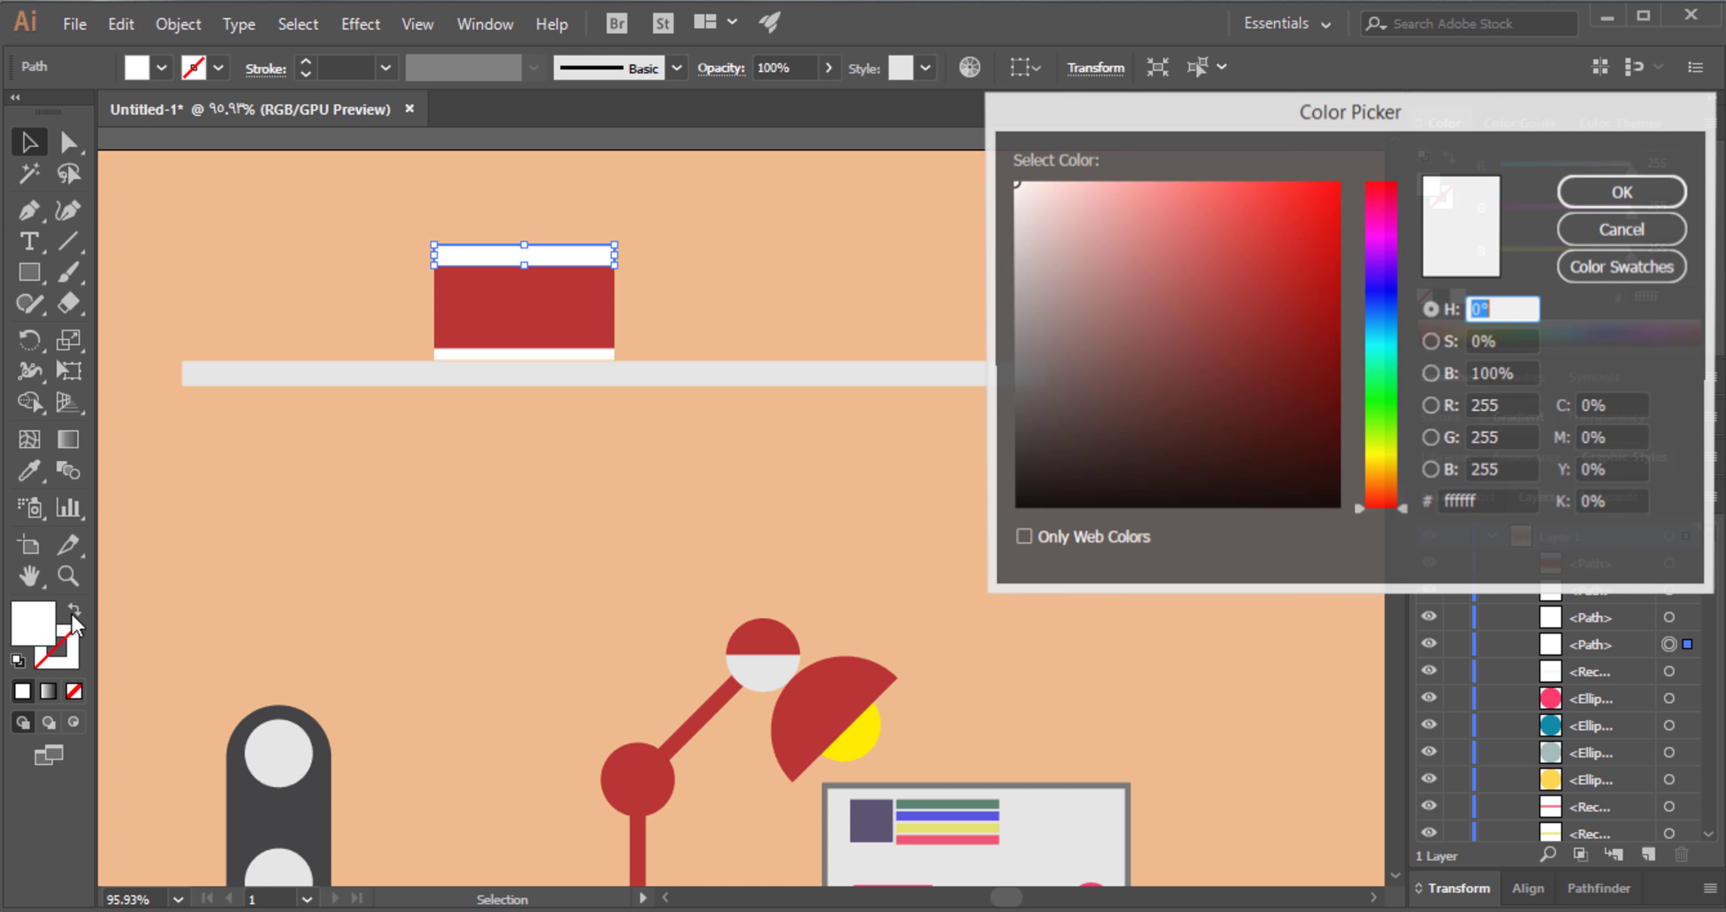
pyautogui.click(1016, 192)
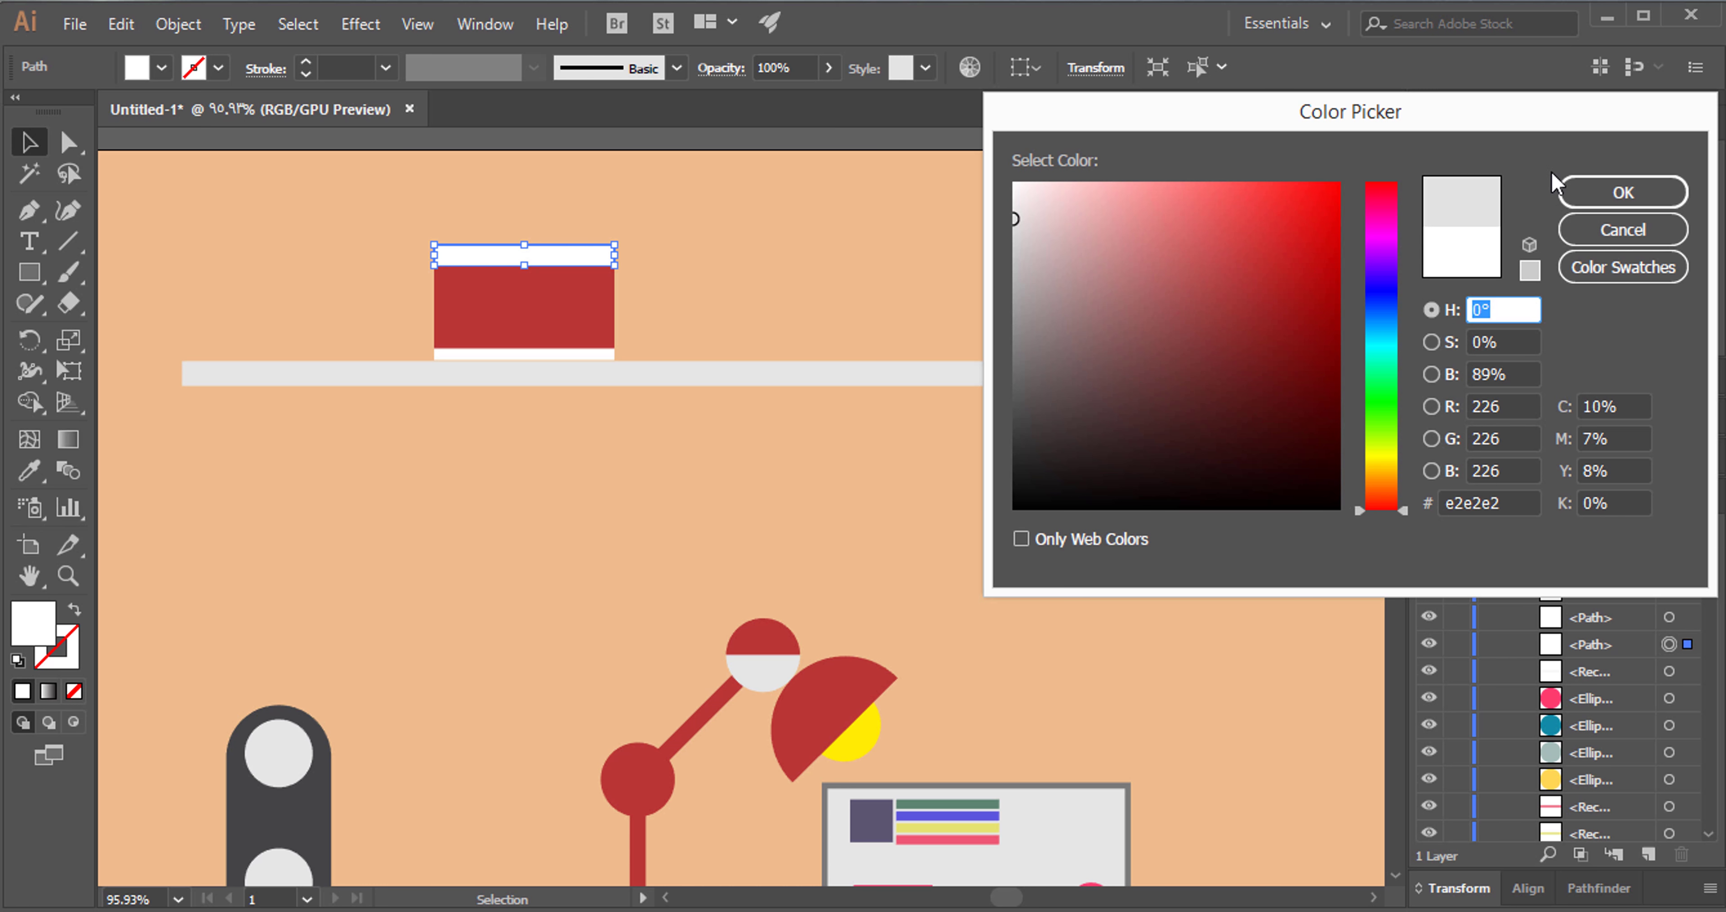
pyautogui.click(1622, 192)
pyautogui.click(862, 250)
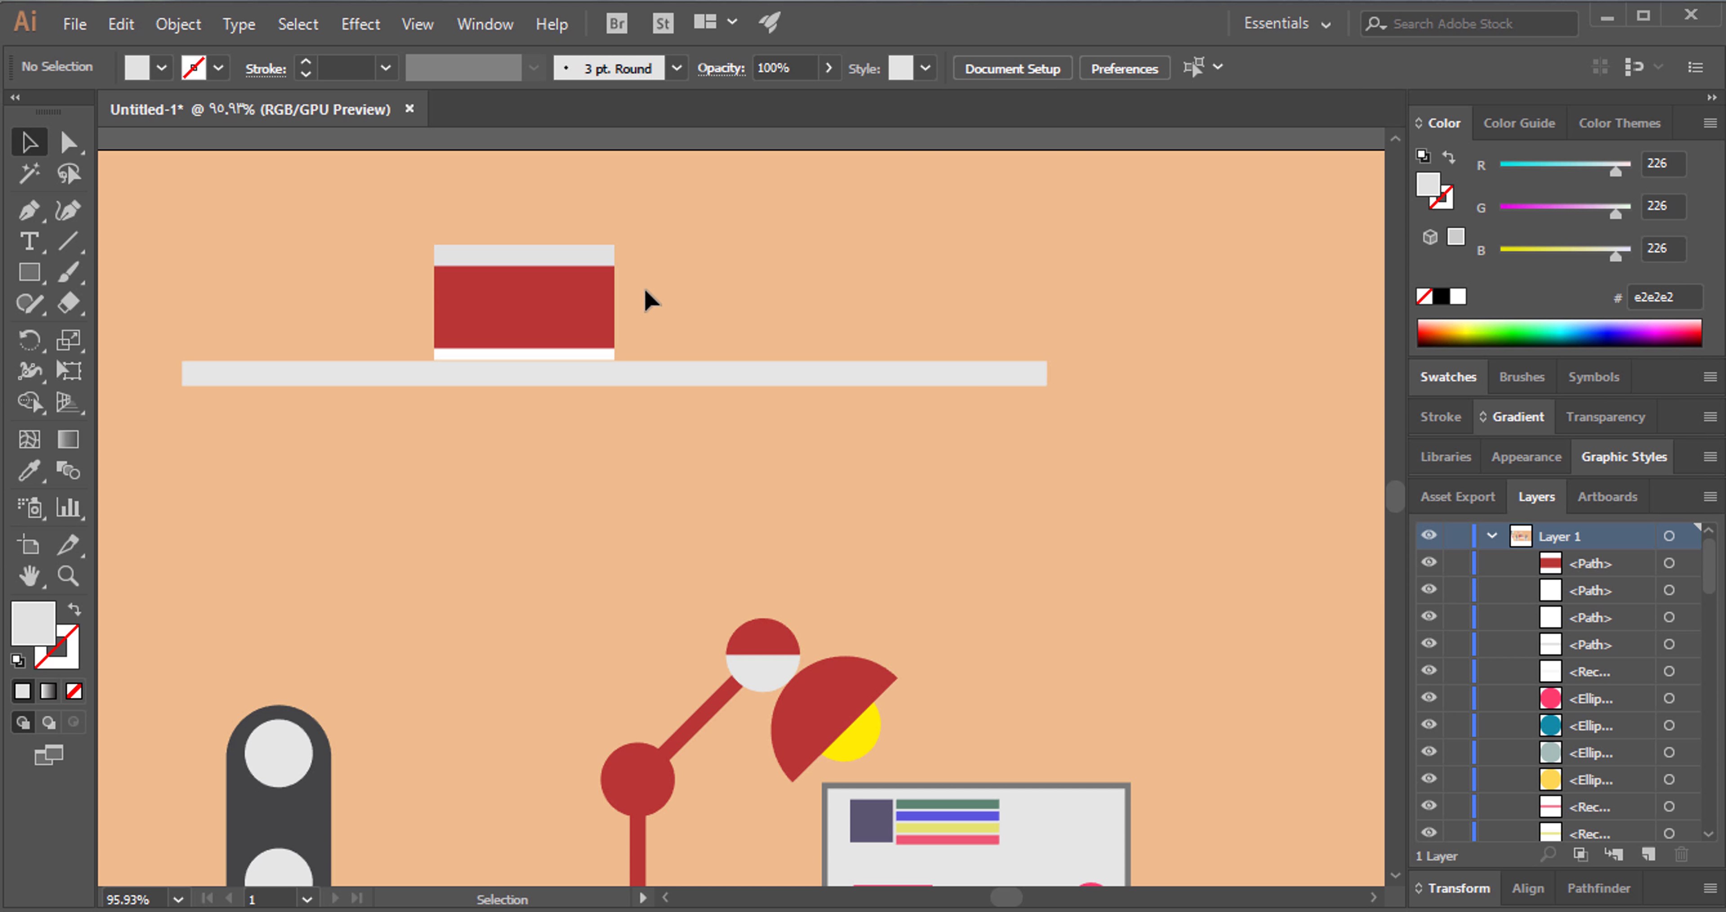
pyautogui.click(515, 306)
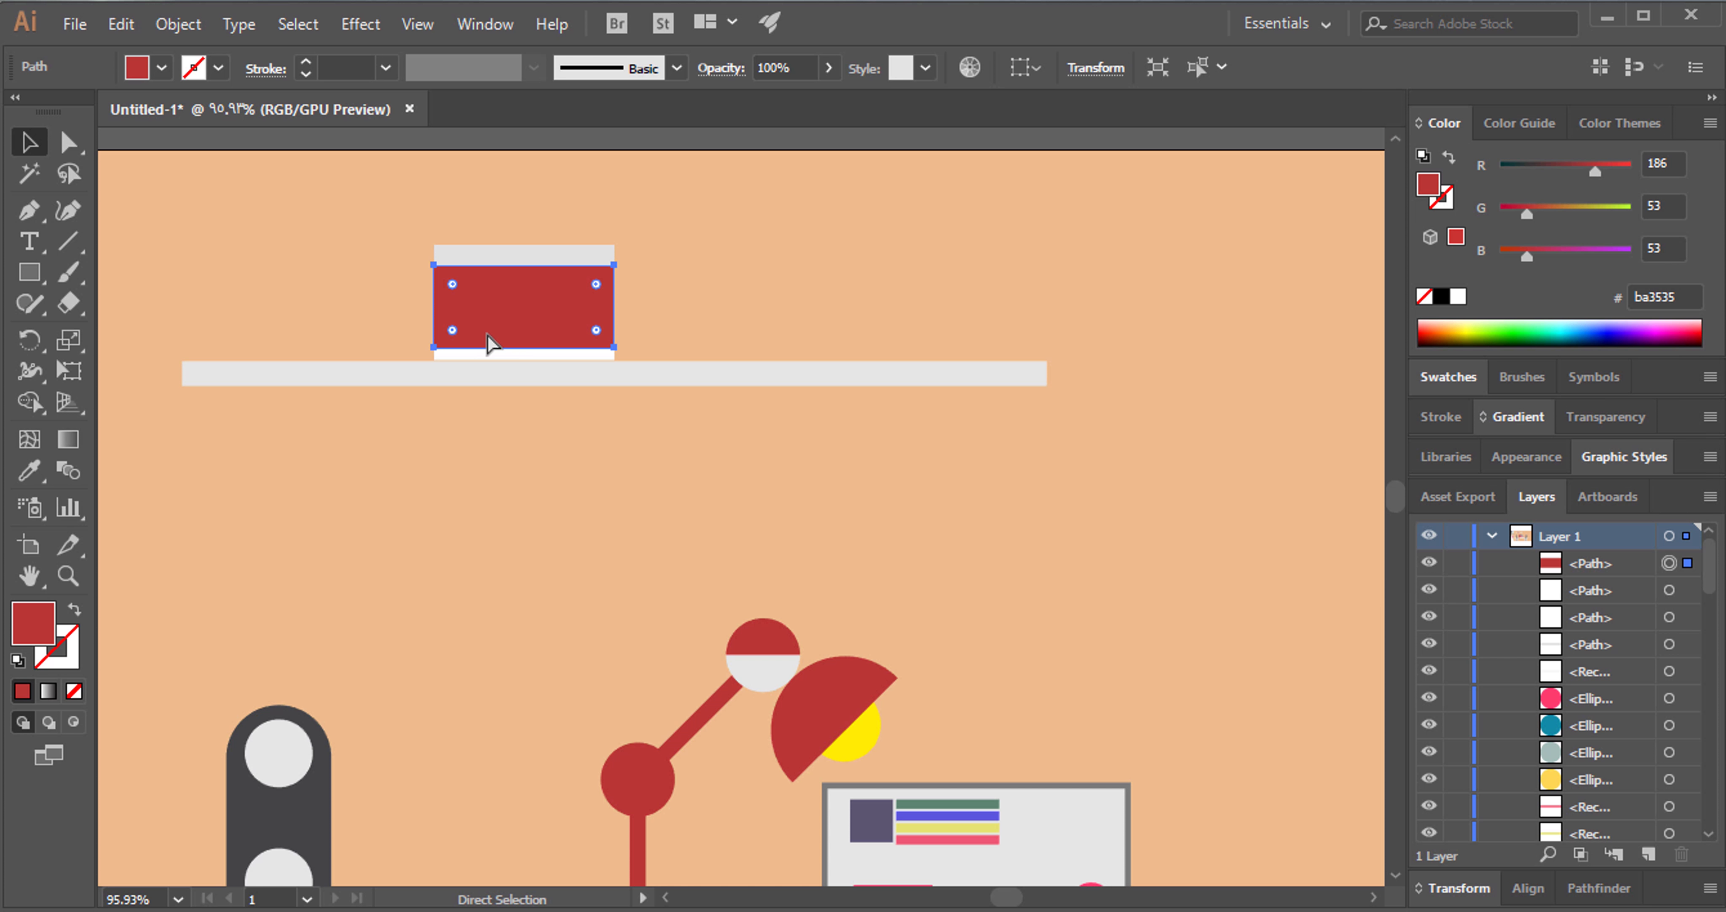
# Duplicate the red rectangle in front, narrow it to a middle band, and darken it to #883535.
pyautogui.hotkey('ctrl', 'c')
pyautogui.hotkey('ctrl', 'f')
pyautogui.moveTo(442, 309); pyautogui.dragTo(488, 310)
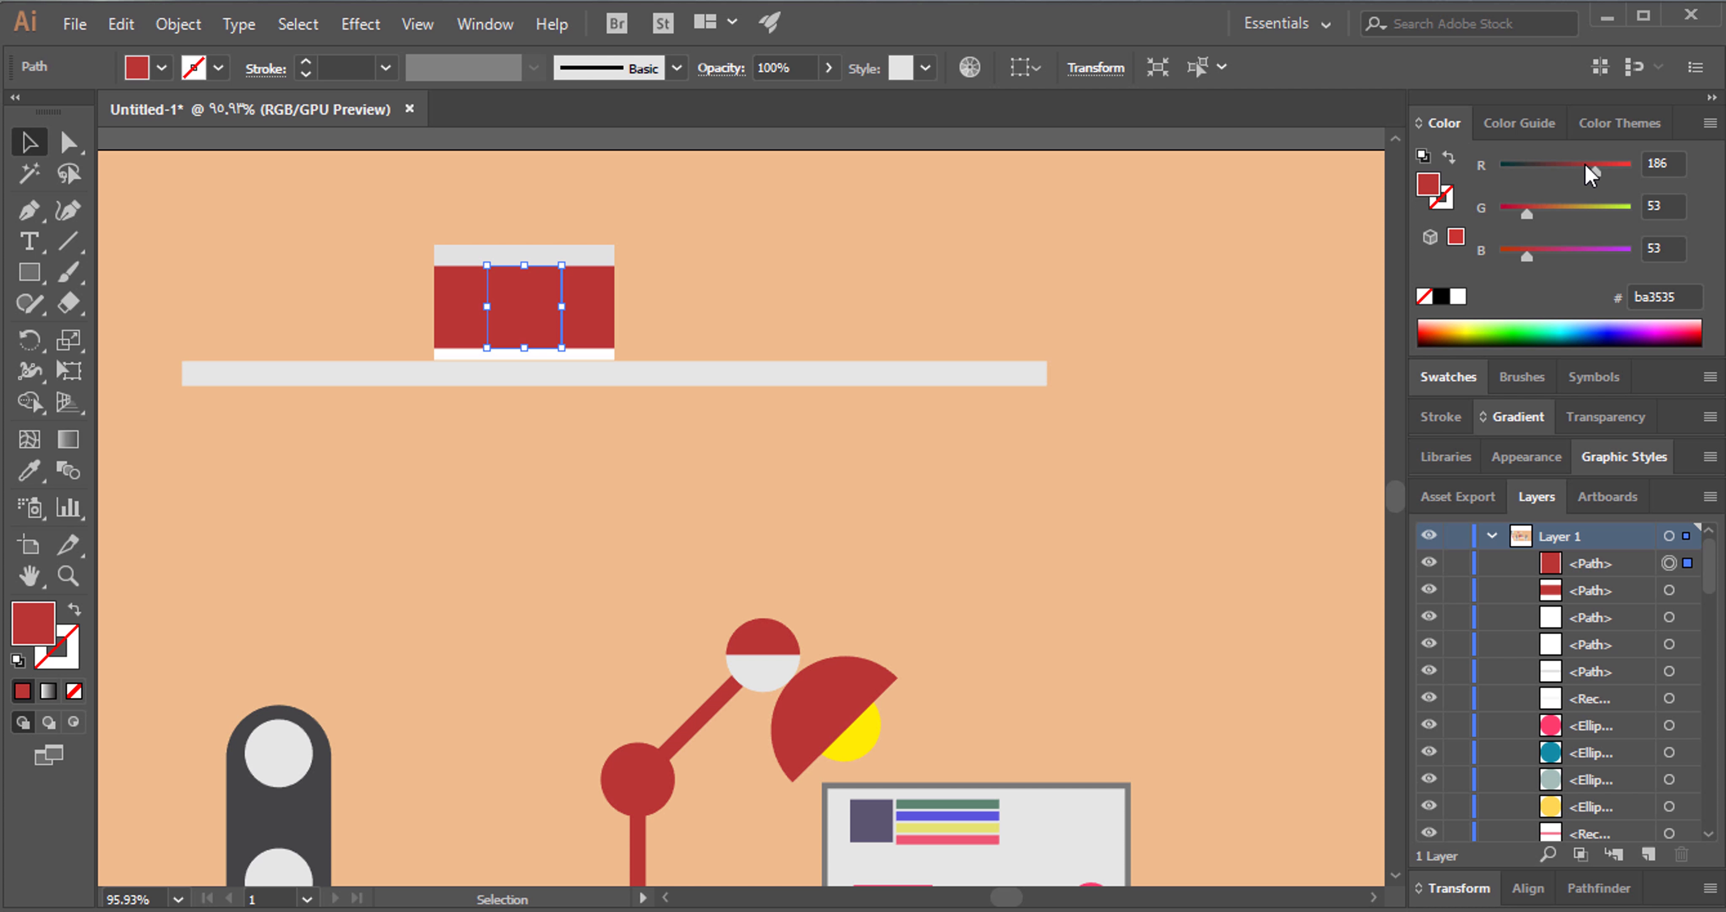
pyautogui.moveTo(1617, 167); pyautogui.dragTo(1570, 171)
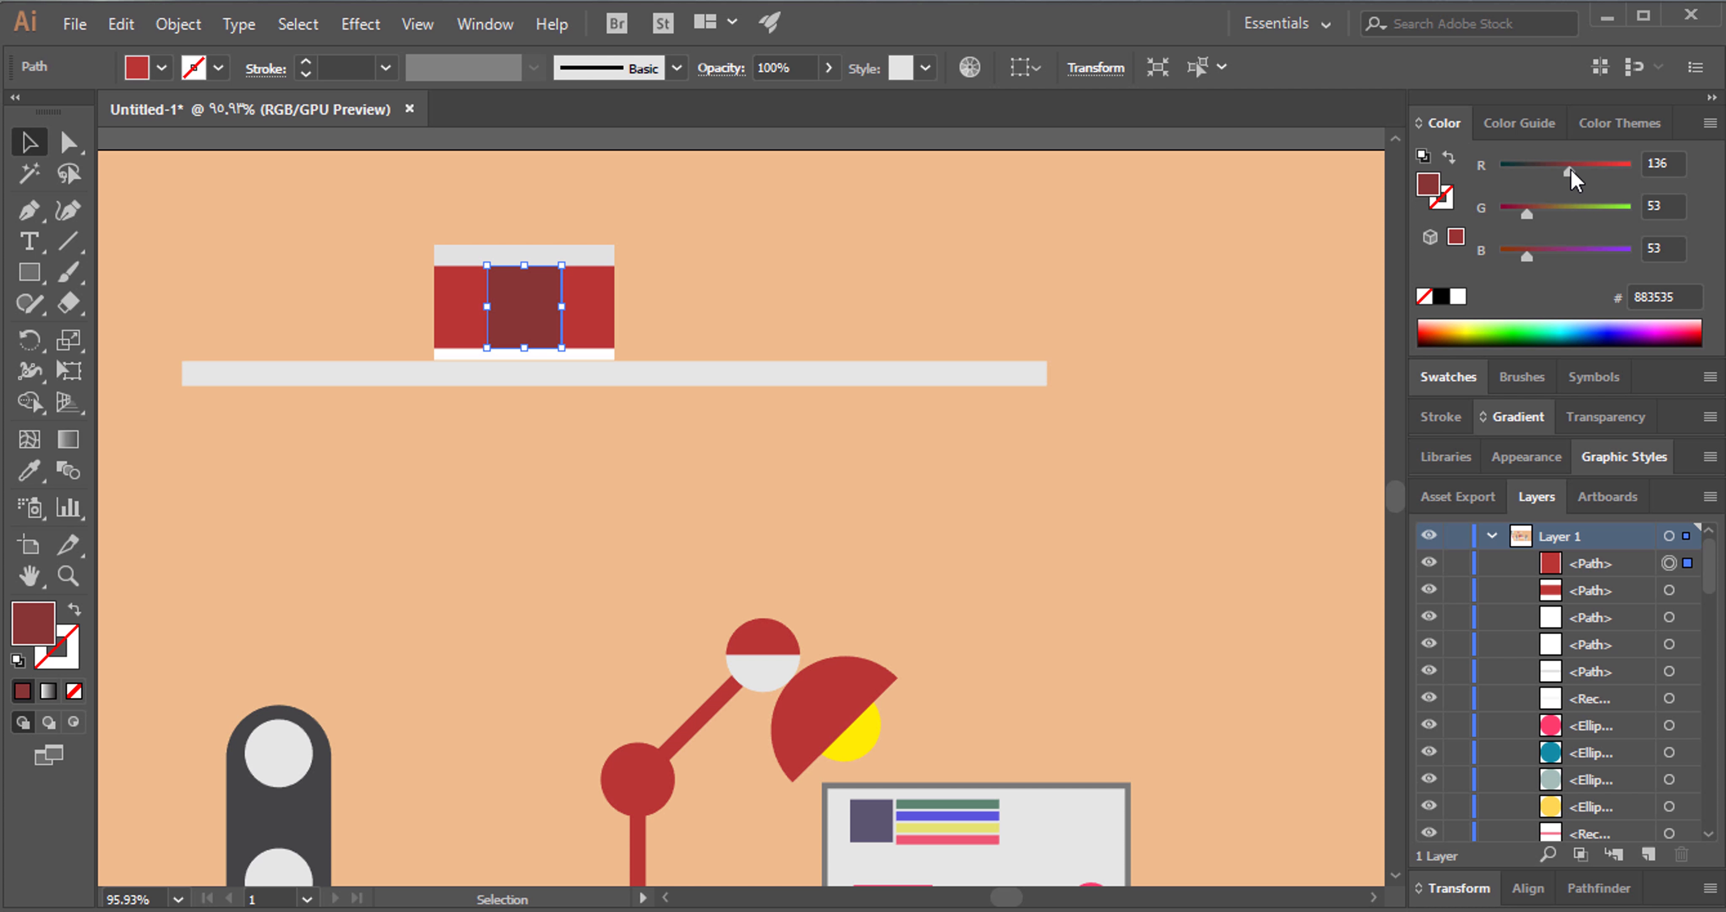
pyautogui.click(941, 199)
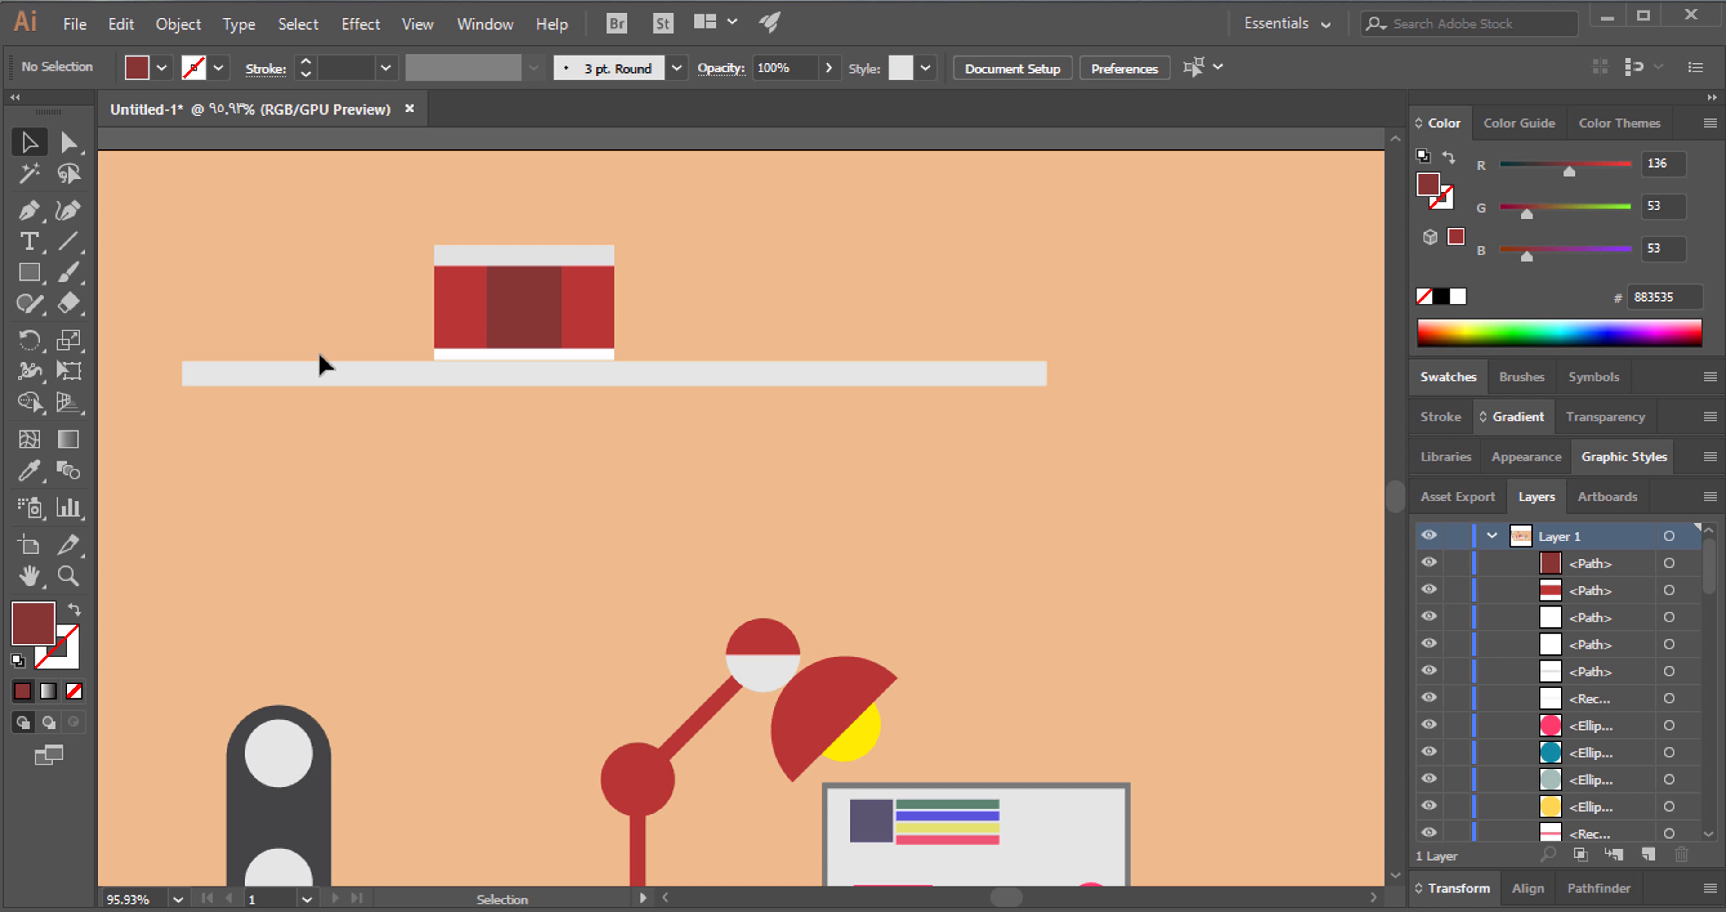
pyautogui.moveTo(32, 282); pyautogui.dragTo(158, 335)
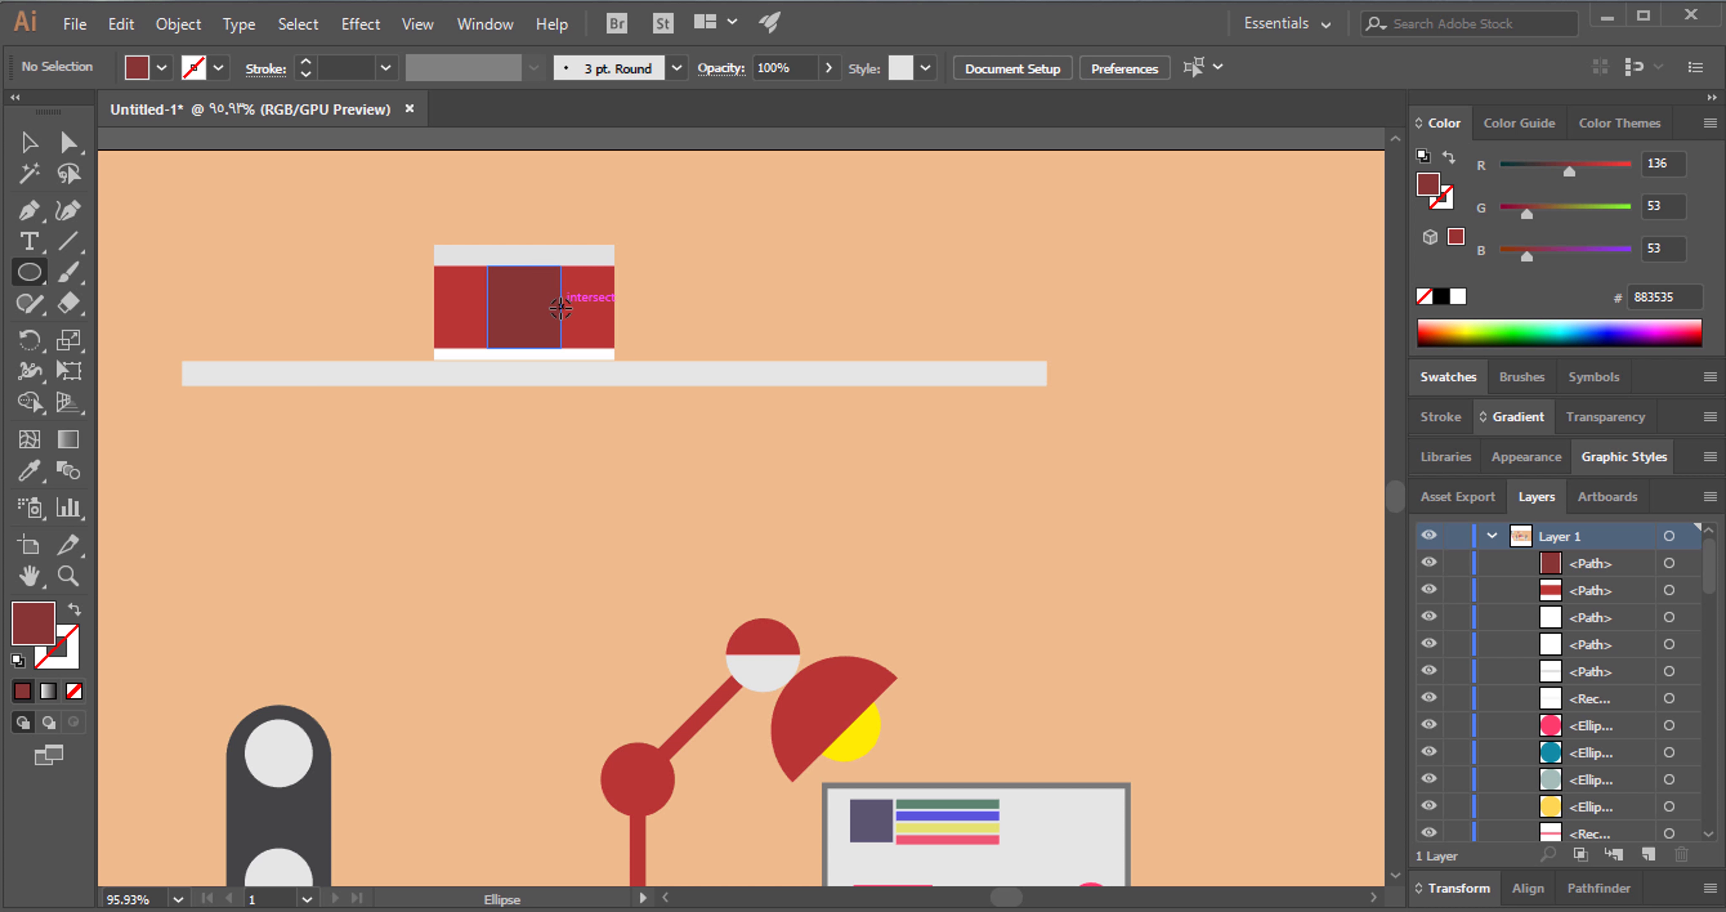
# Draw a 73 pt circle over the red box's dark band, replacing a misplaced first attempt.
pyautogui.moveTo(562, 306); pyautogui.dragTo(608, 261)
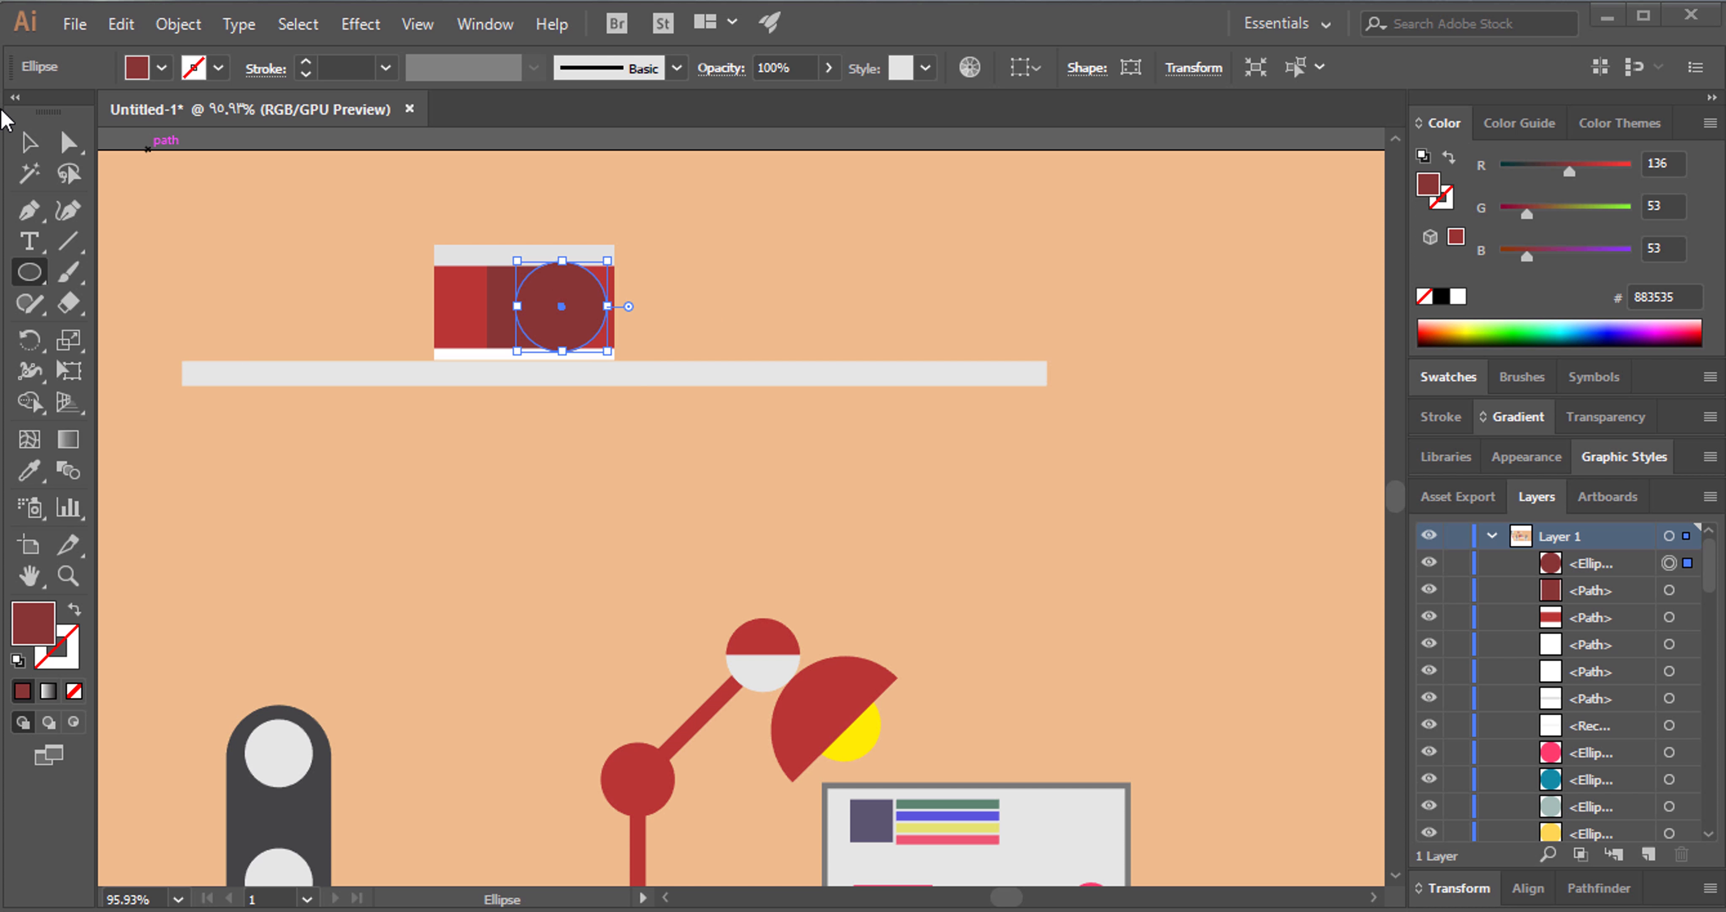
pyautogui.click(29, 138)
pyautogui.press('Delete')
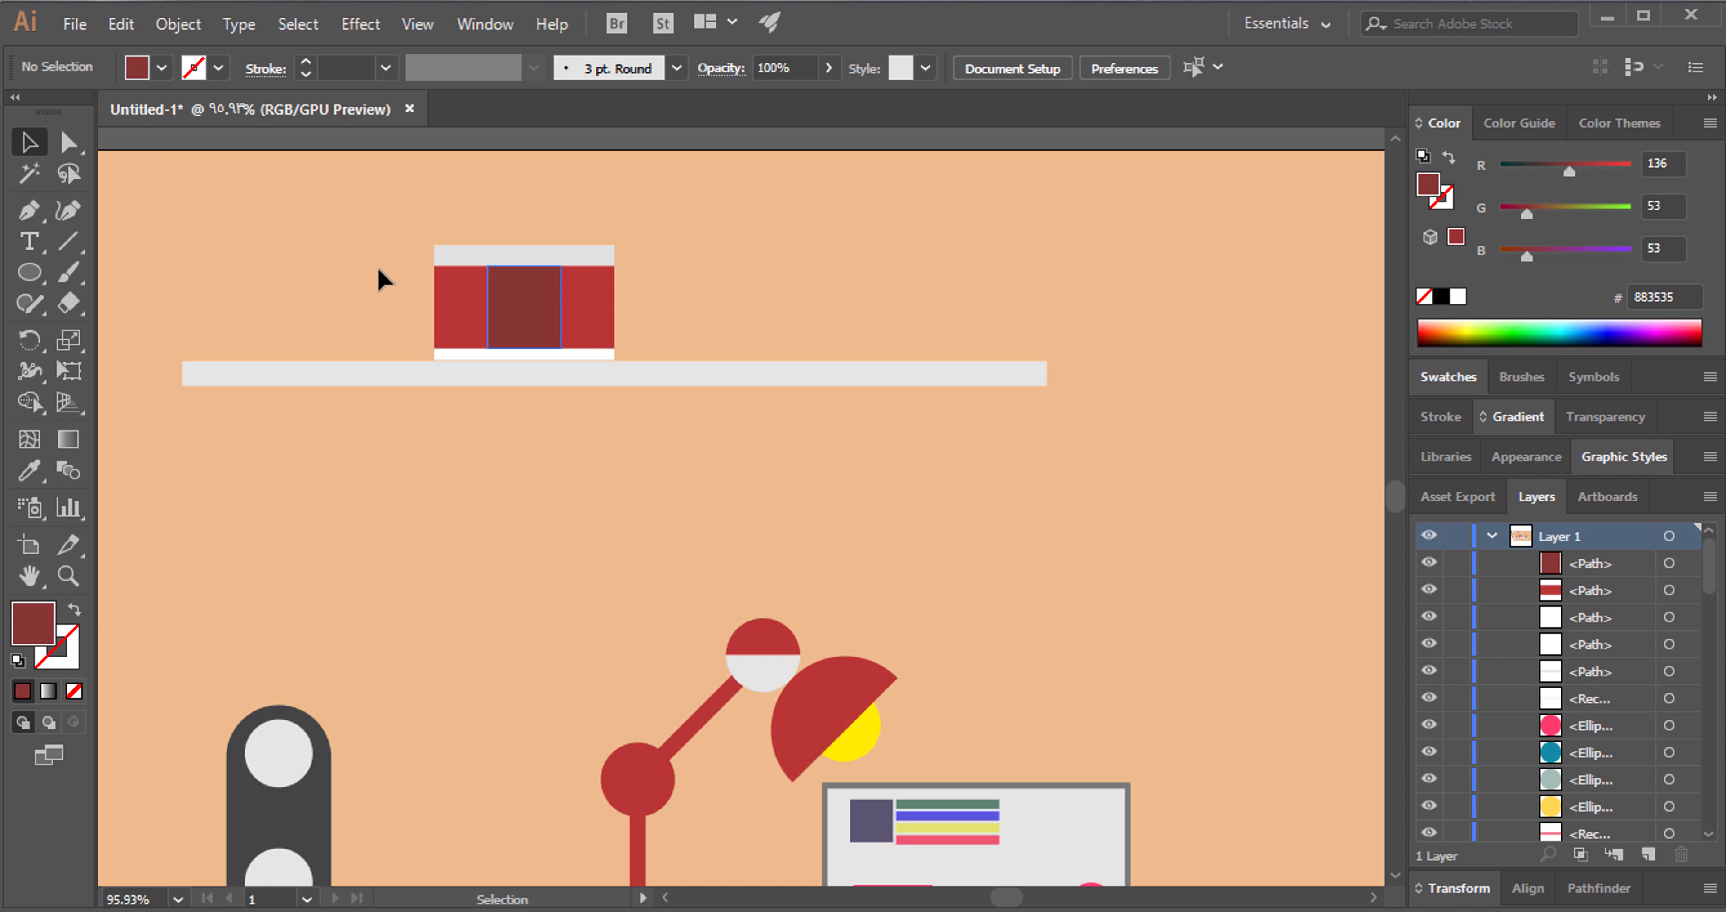
pyautogui.click(33, 273)
pyautogui.moveTo(561, 306); pyautogui.dragTo(608, 261)
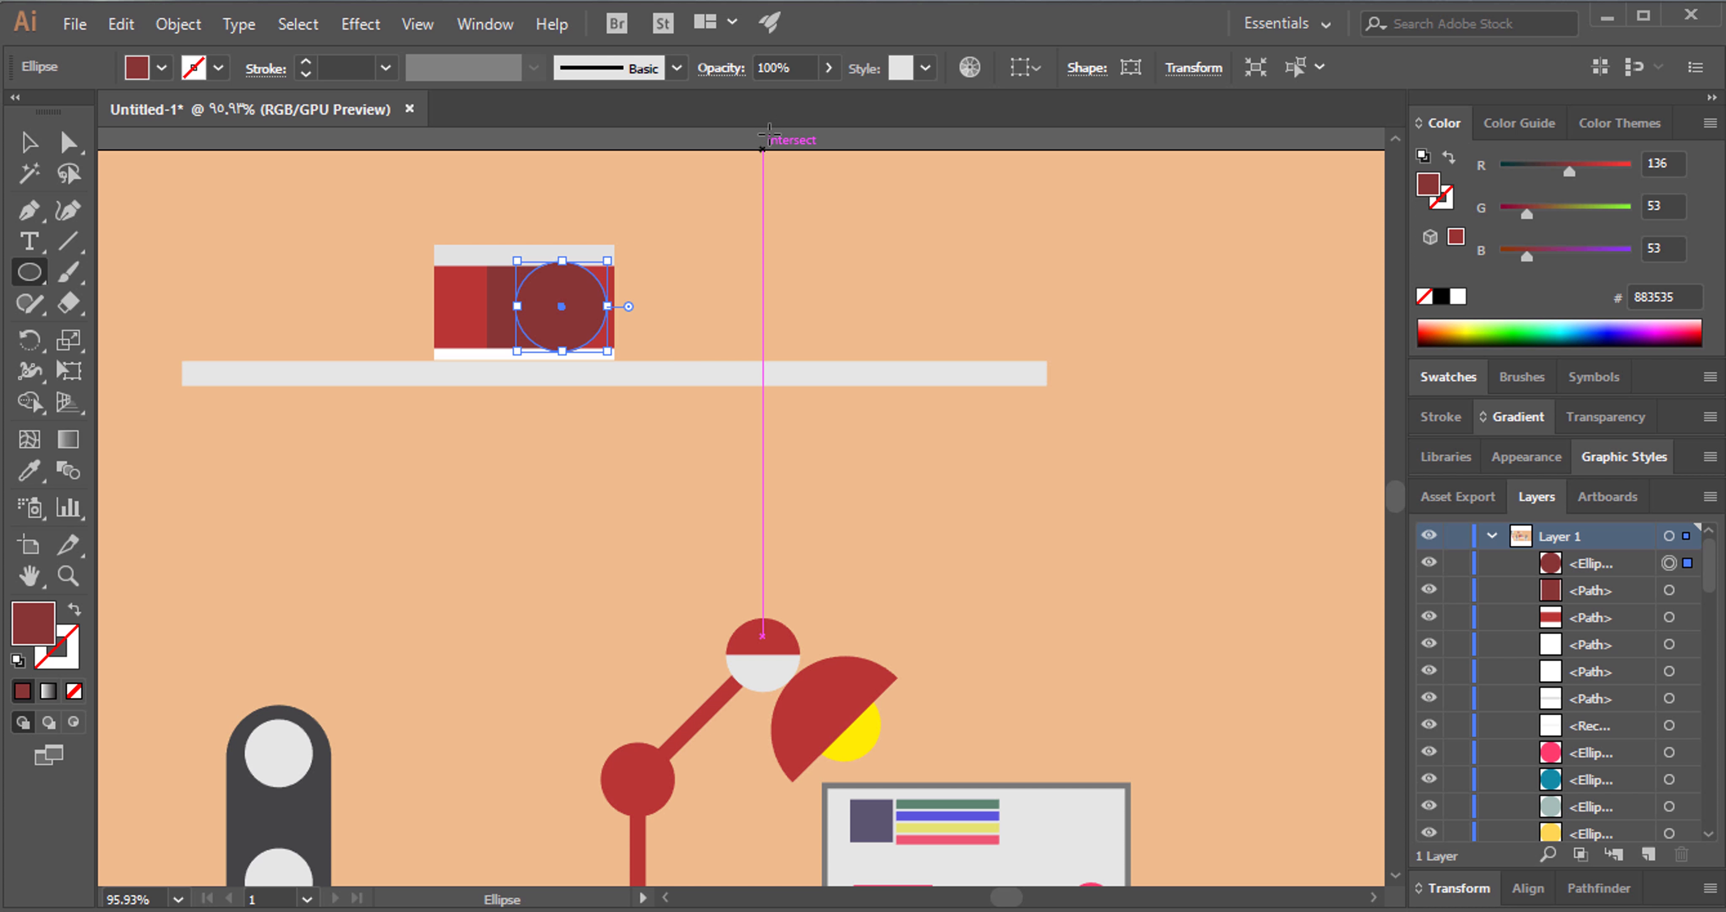
# Make the circle white at 39% opacity and zoom in on the camera.
pyautogui.click(829, 67)
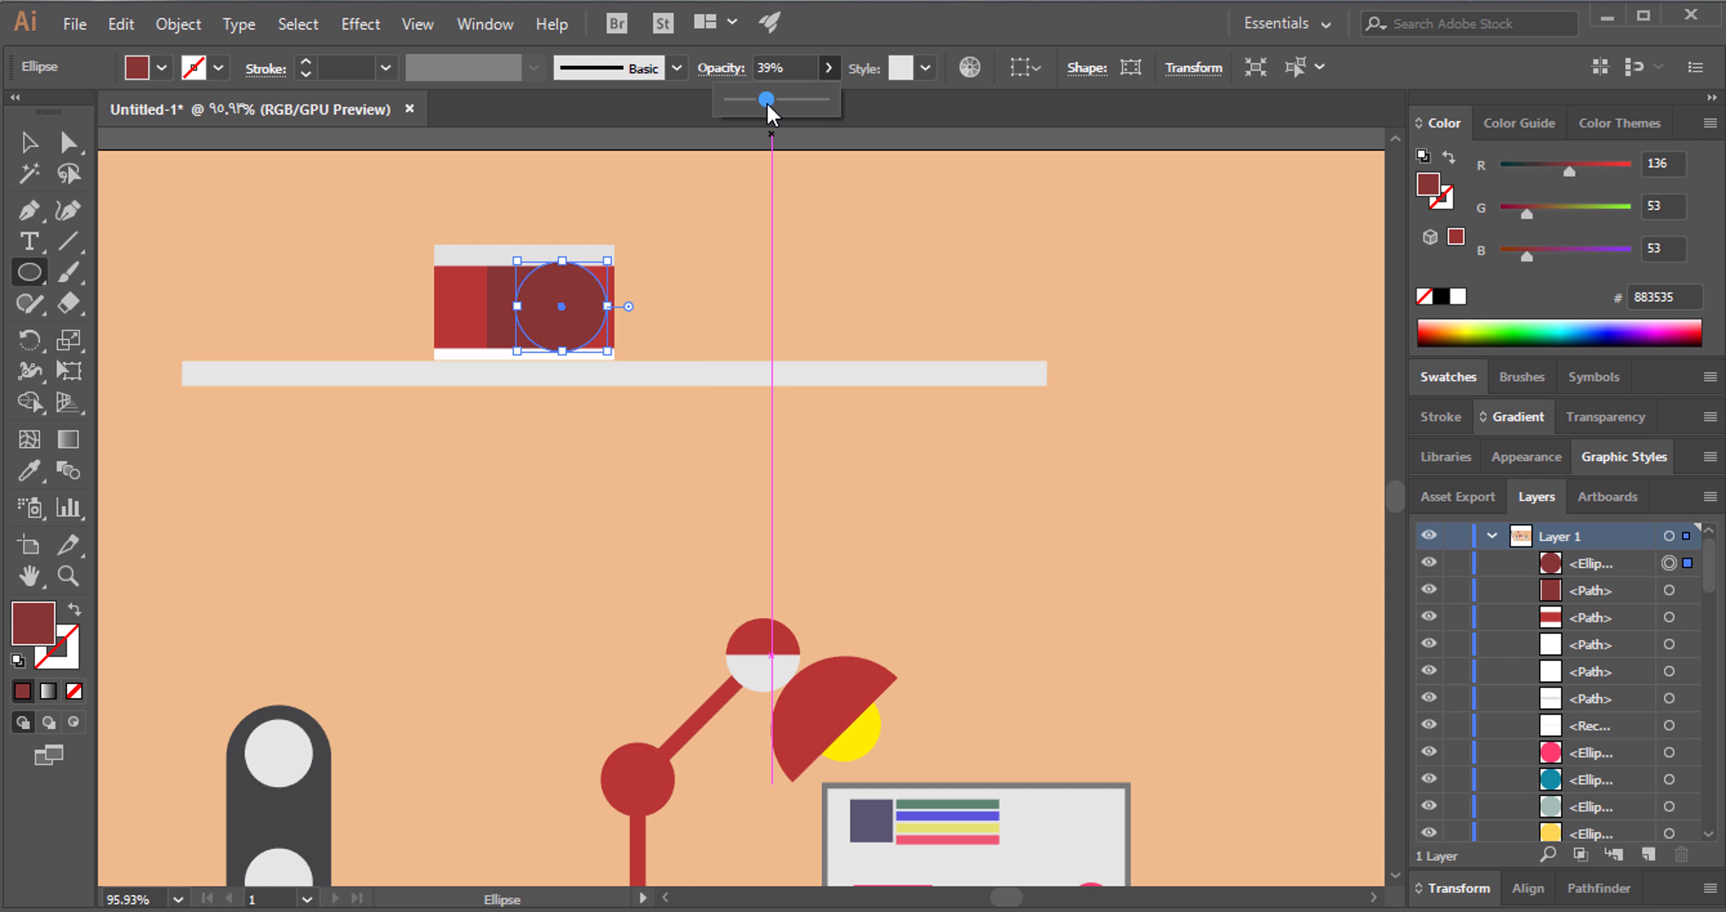
pyautogui.press('Return')
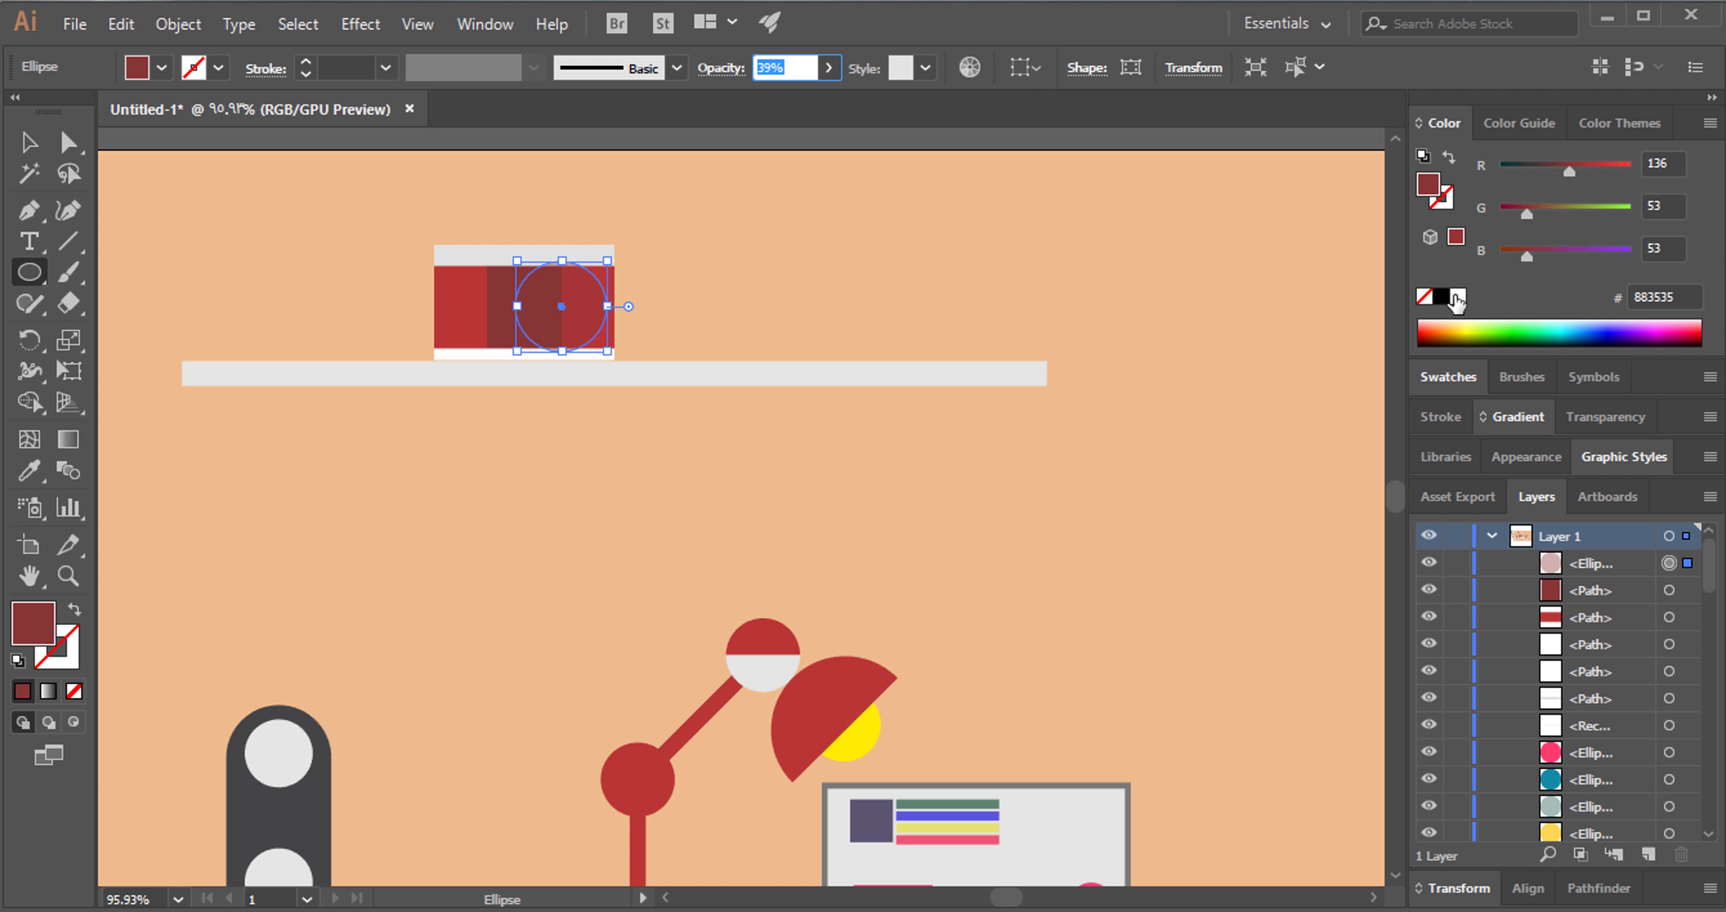
pyautogui.click(1459, 299)
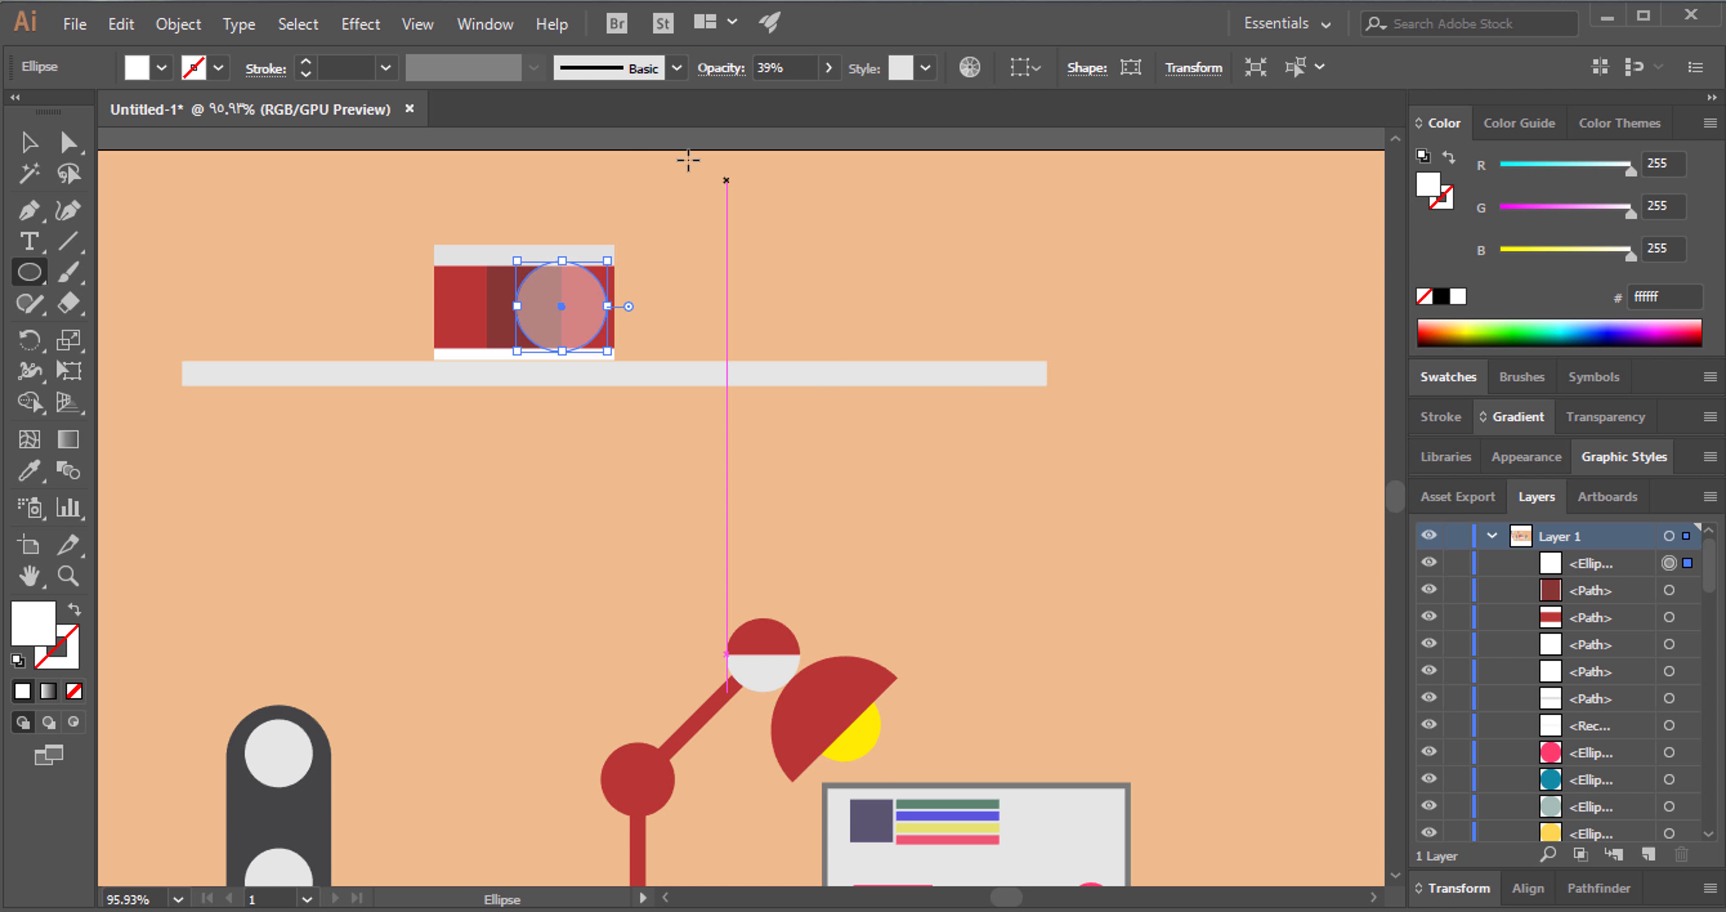
pyautogui.click(43, 147)
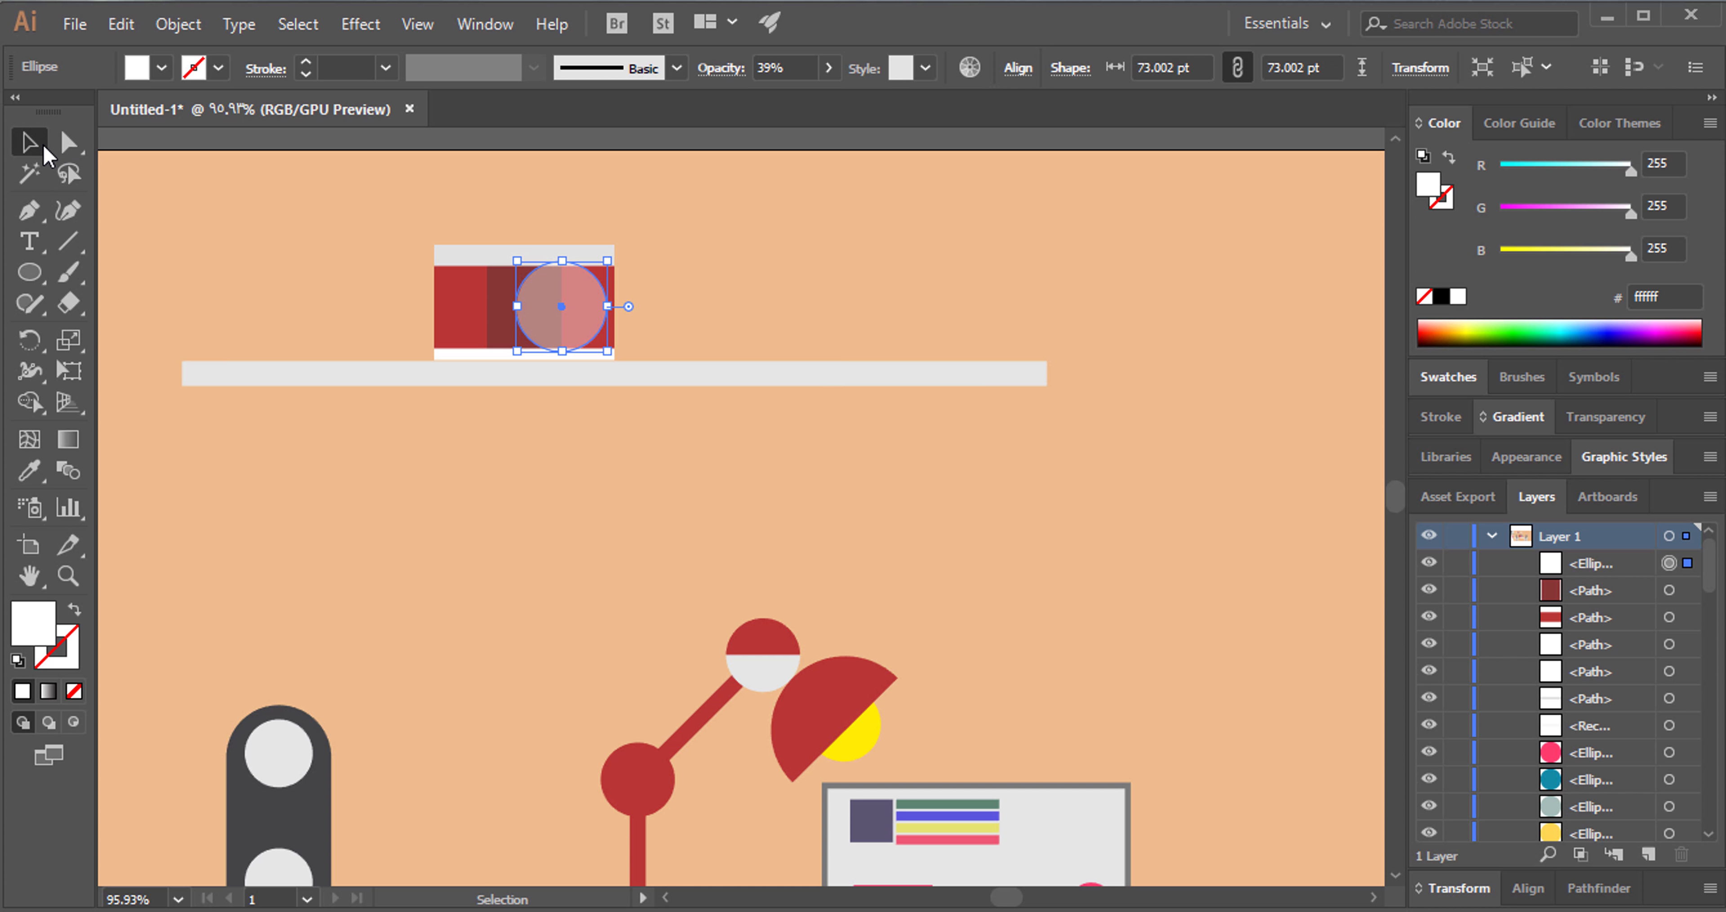
pyautogui.click(68, 574)
pyautogui.moveTo(601, 273); pyautogui.dragTo(886, 228)
pyautogui.click(30, 142)
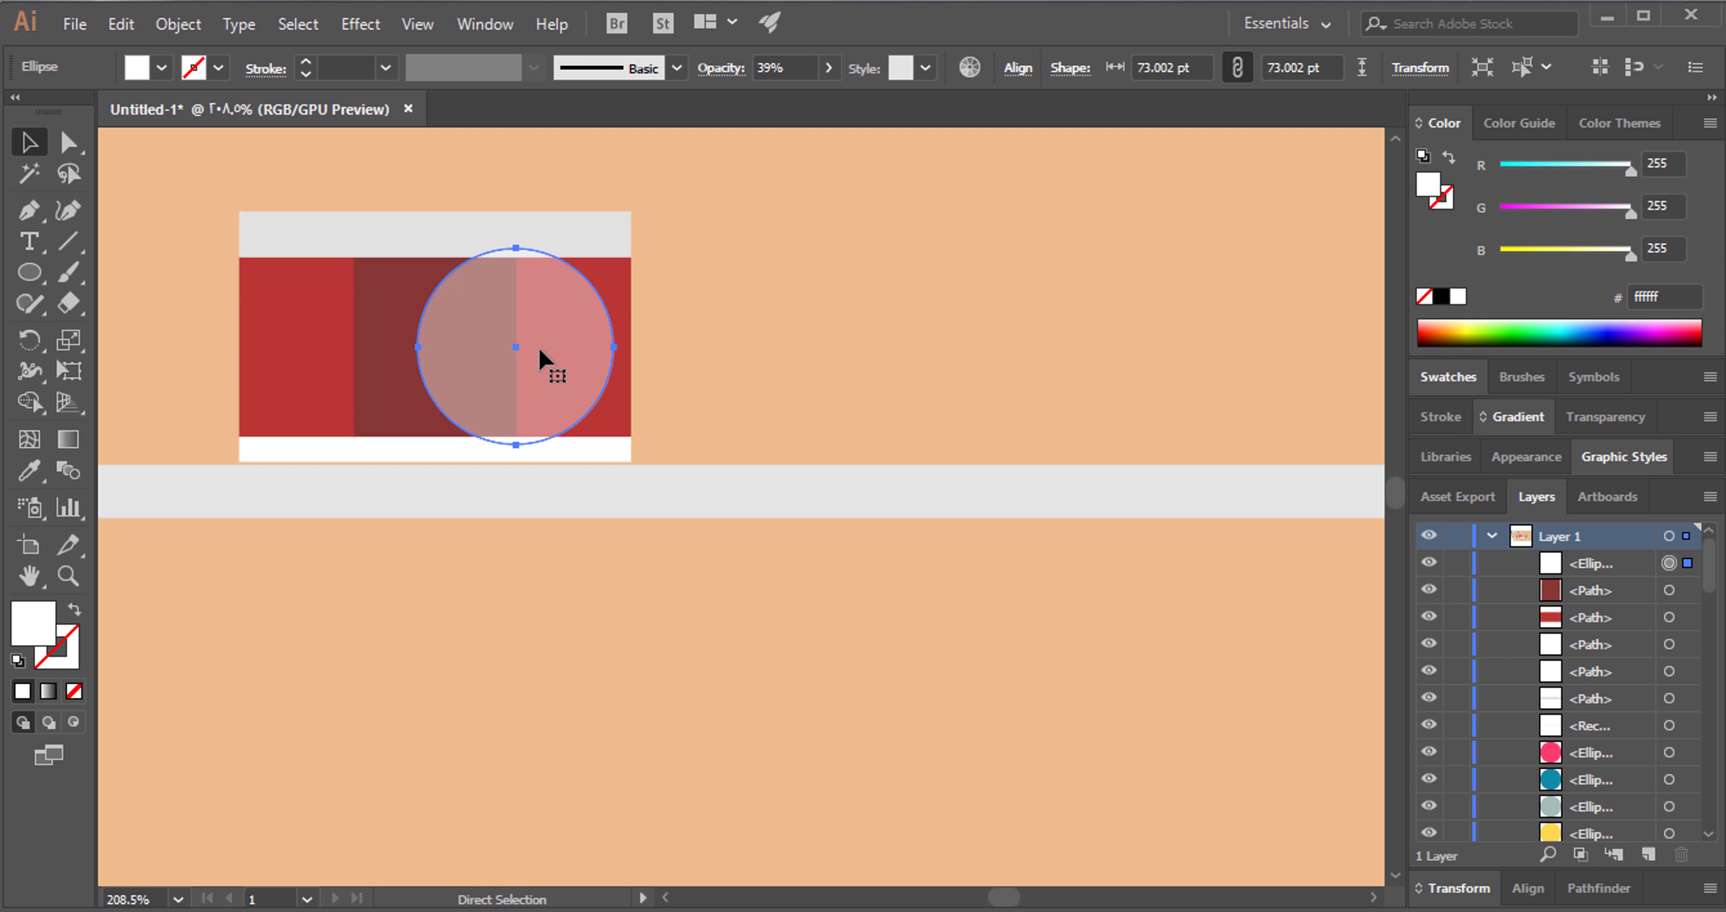
# Duplicate the lens circle as a red 2 pt outlined ring shrunk to about 67 pt.
pyautogui.hotkey('ctrl', 'c')
pyautogui.hotkey('ctrl', 'f')
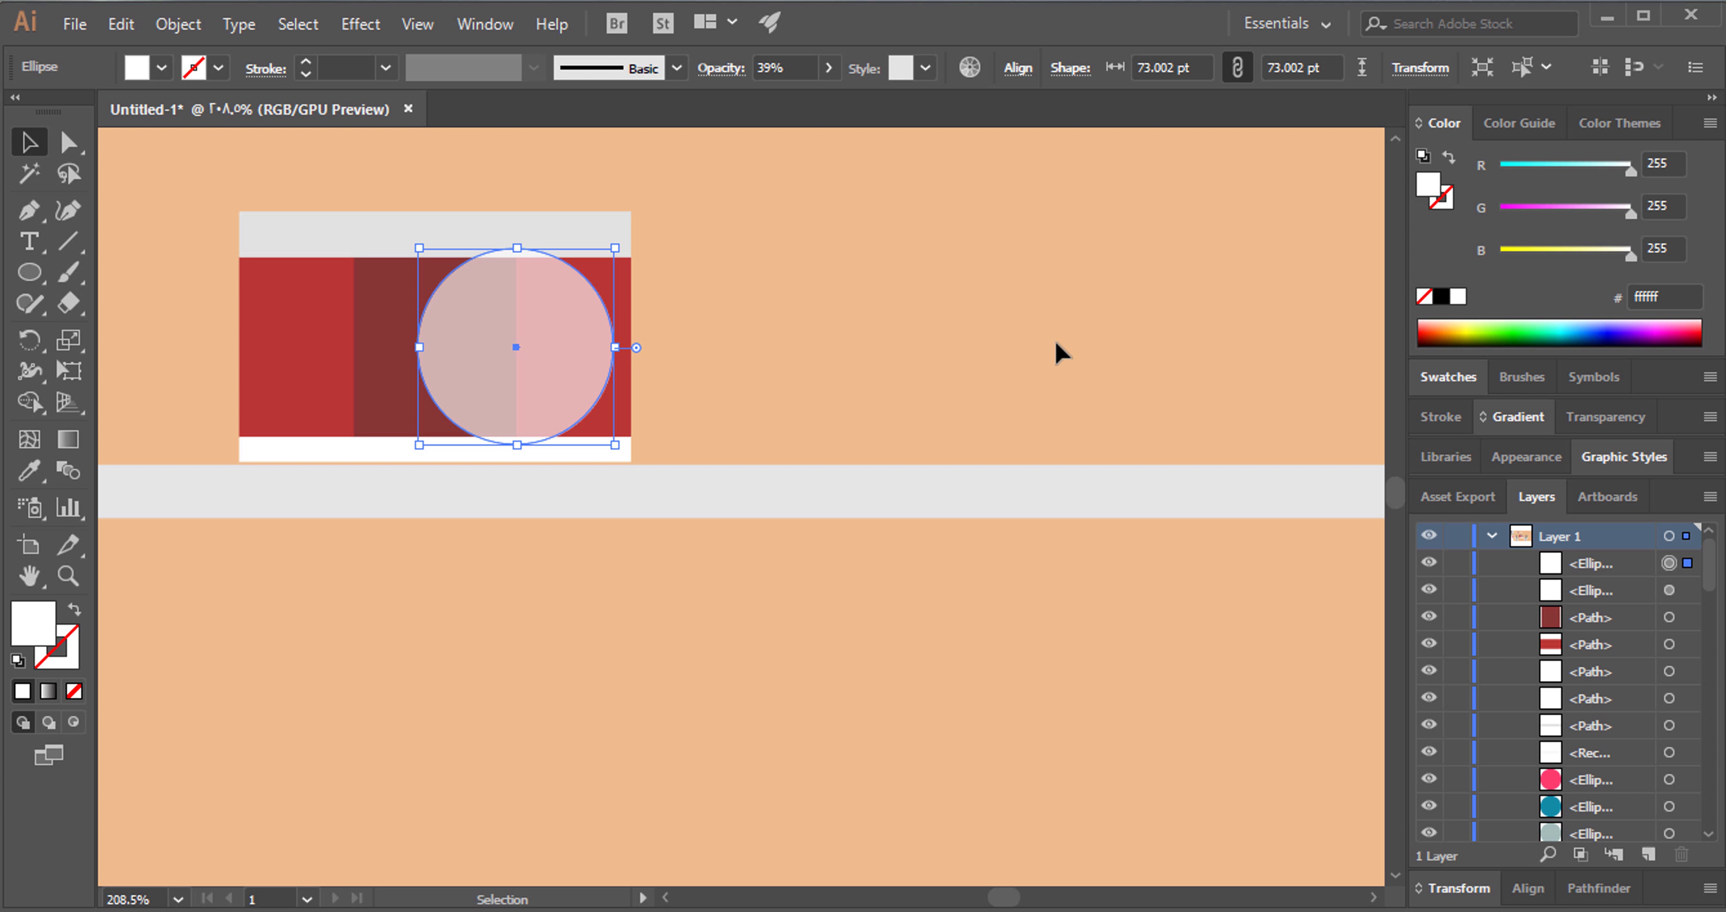
pyautogui.press('i')
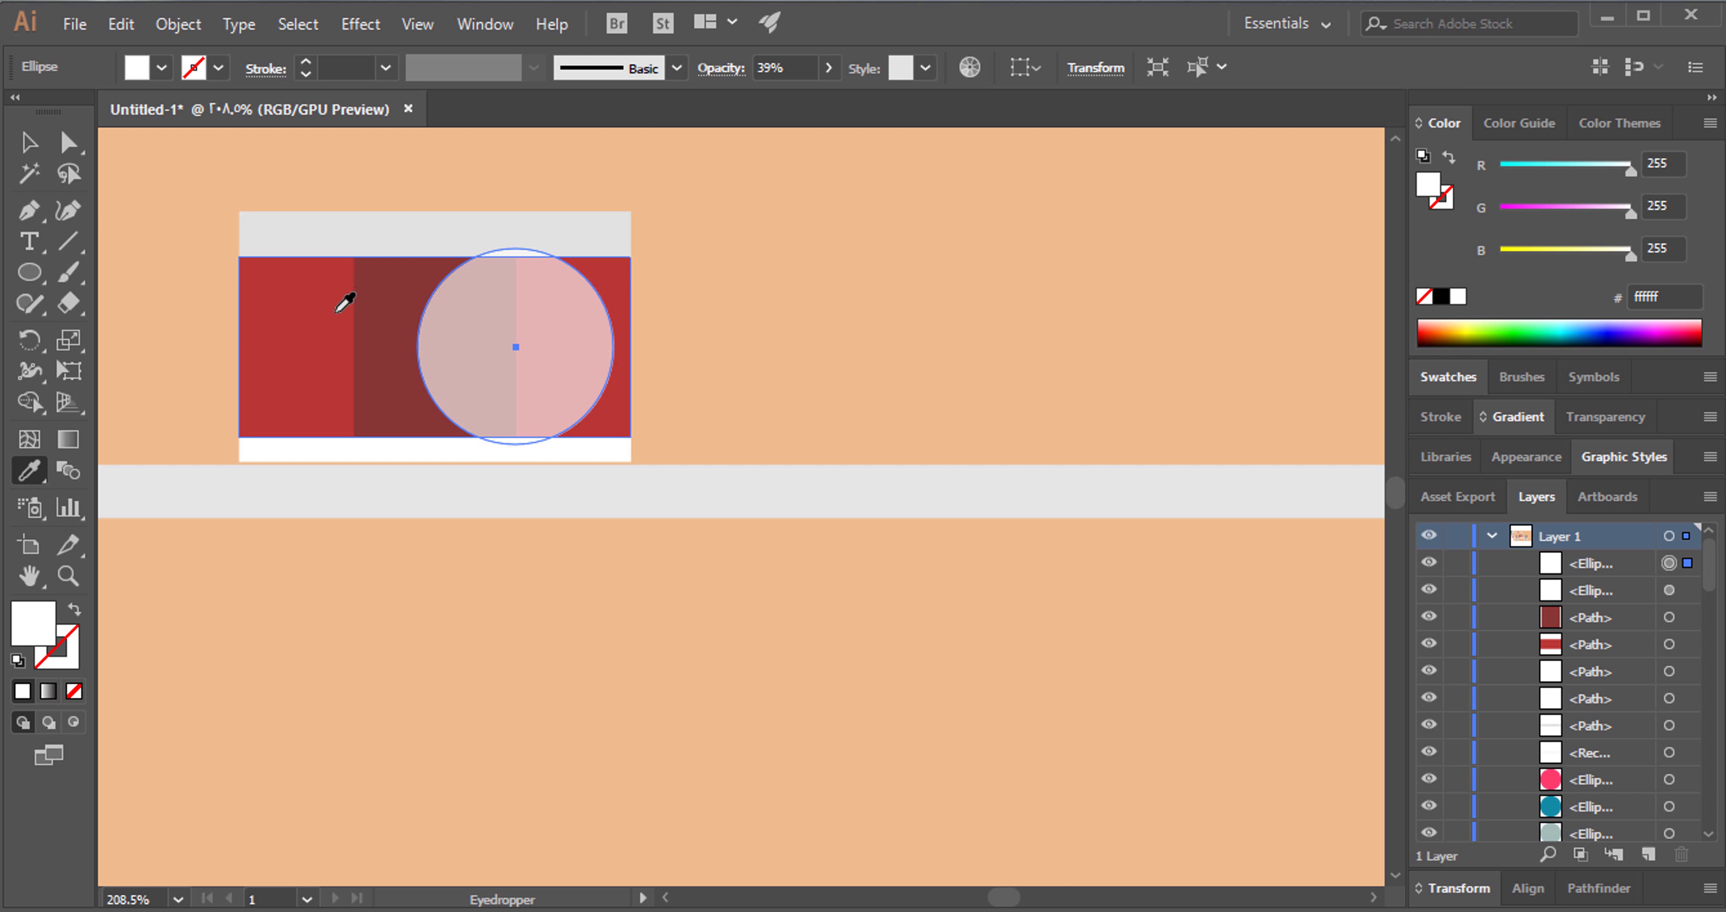
pyautogui.click(346, 300)
pyautogui.press('v')
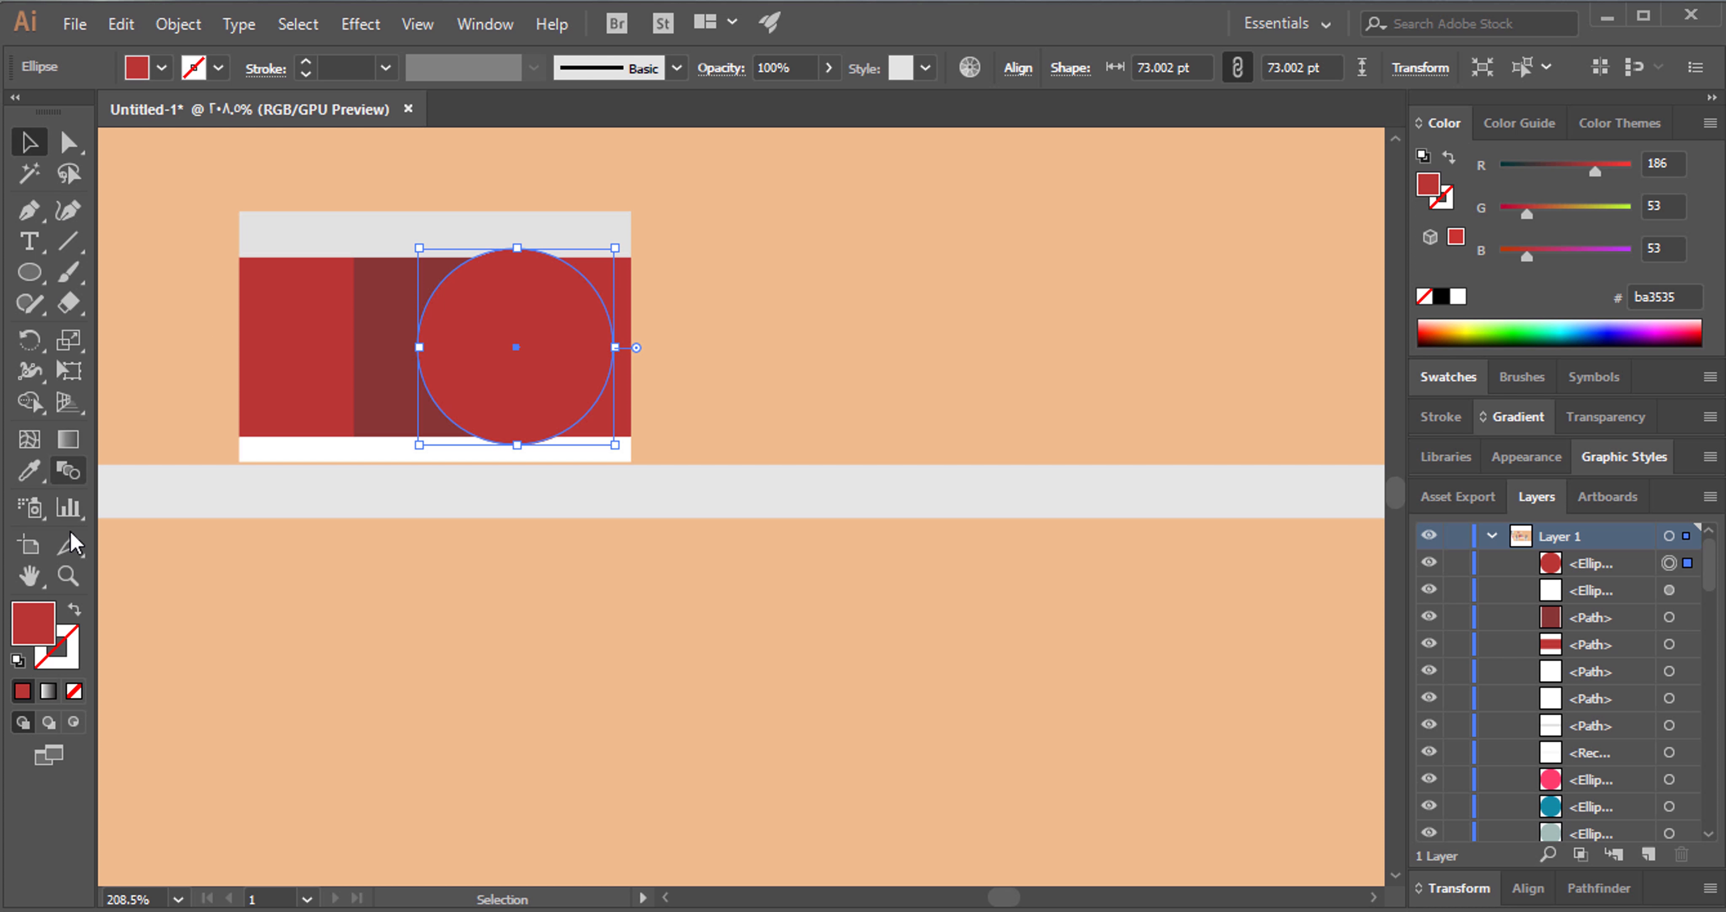
pyautogui.click(74, 607)
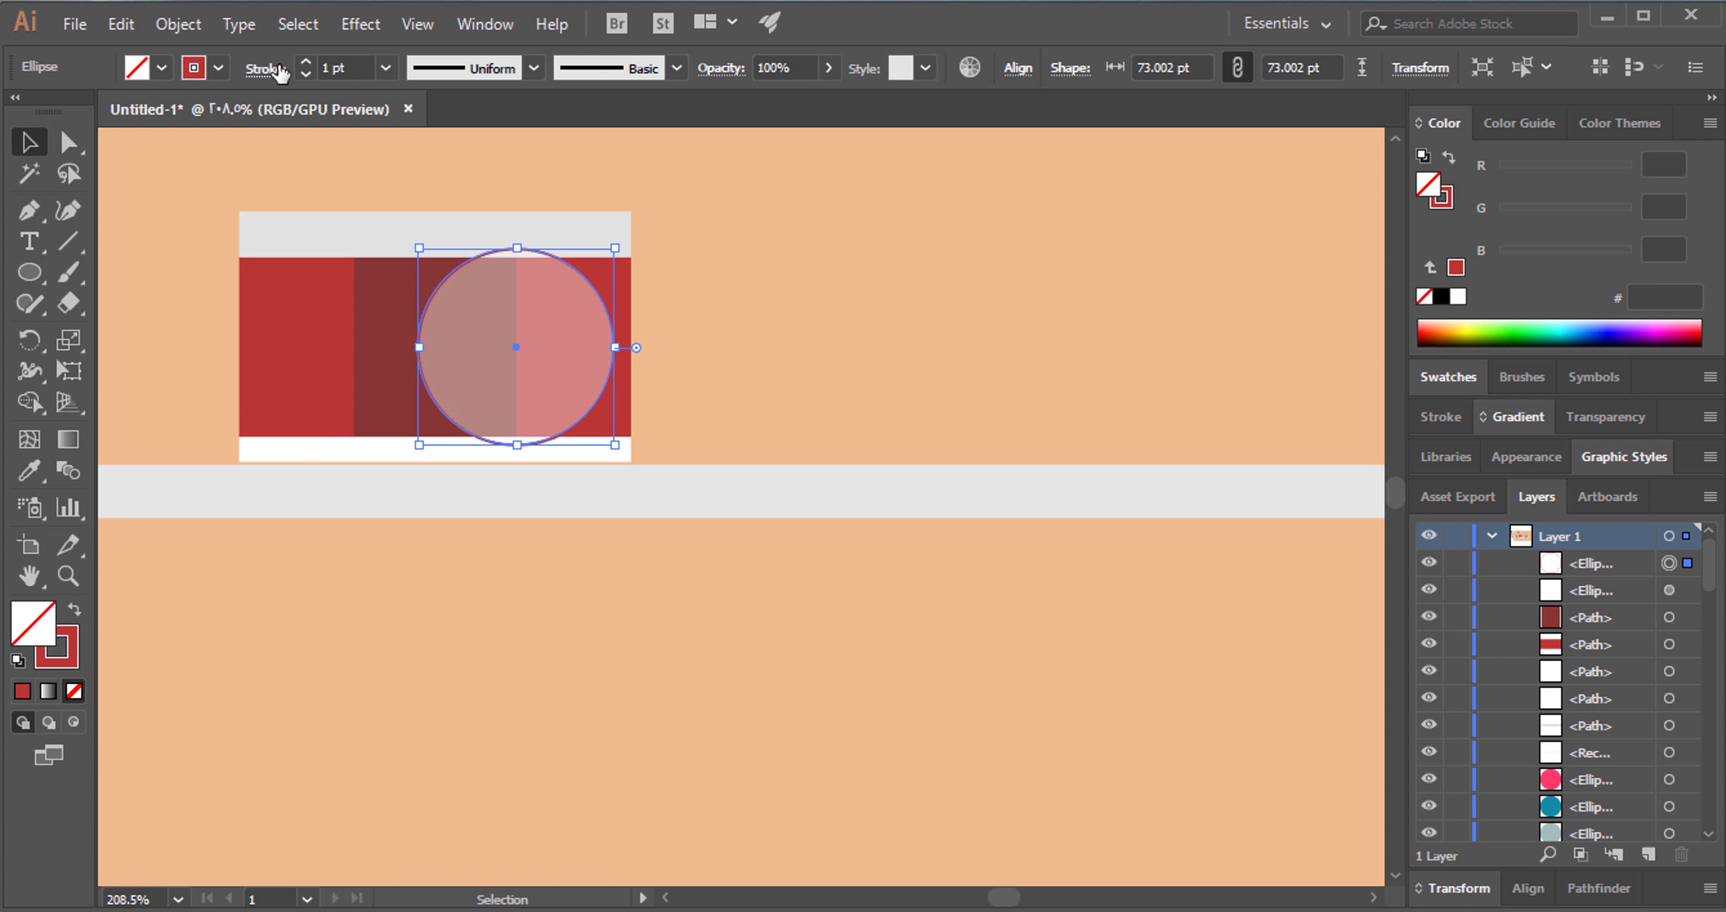
pyautogui.click(306, 62)
pyautogui.click(306, 62)
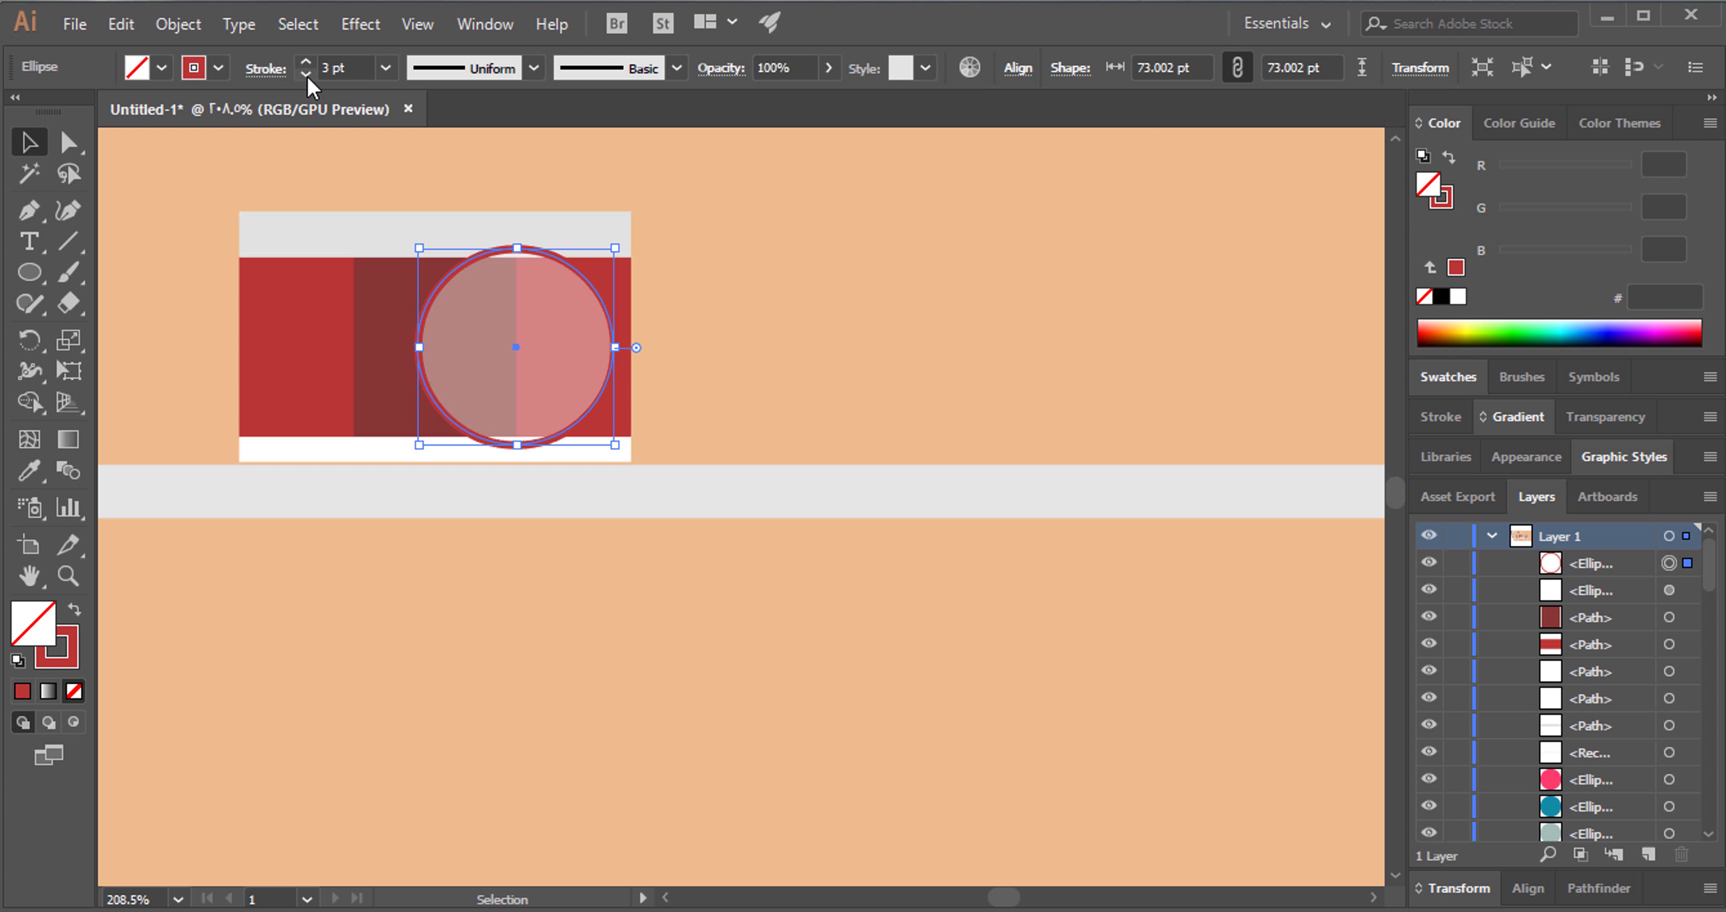
pyautogui.click(306, 75)
pyautogui.moveTo(615, 248); pyautogui.dragTo(605, 257)
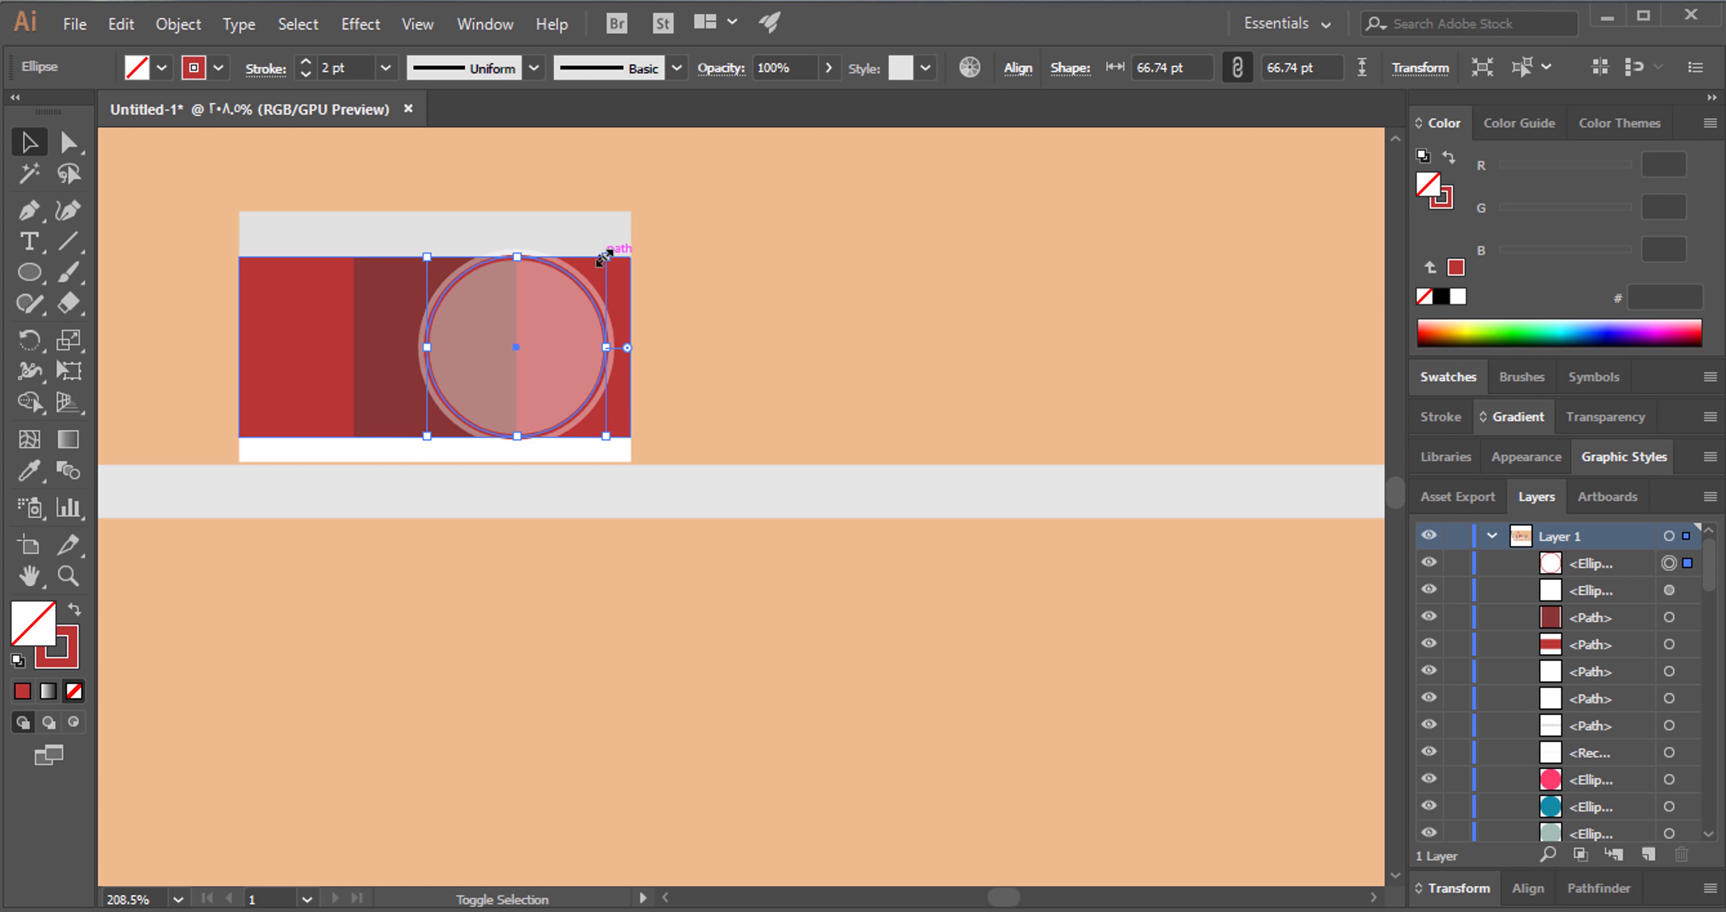
# Raise the white lens disc's opacity to 45%.
pyautogui.click(729, 276)
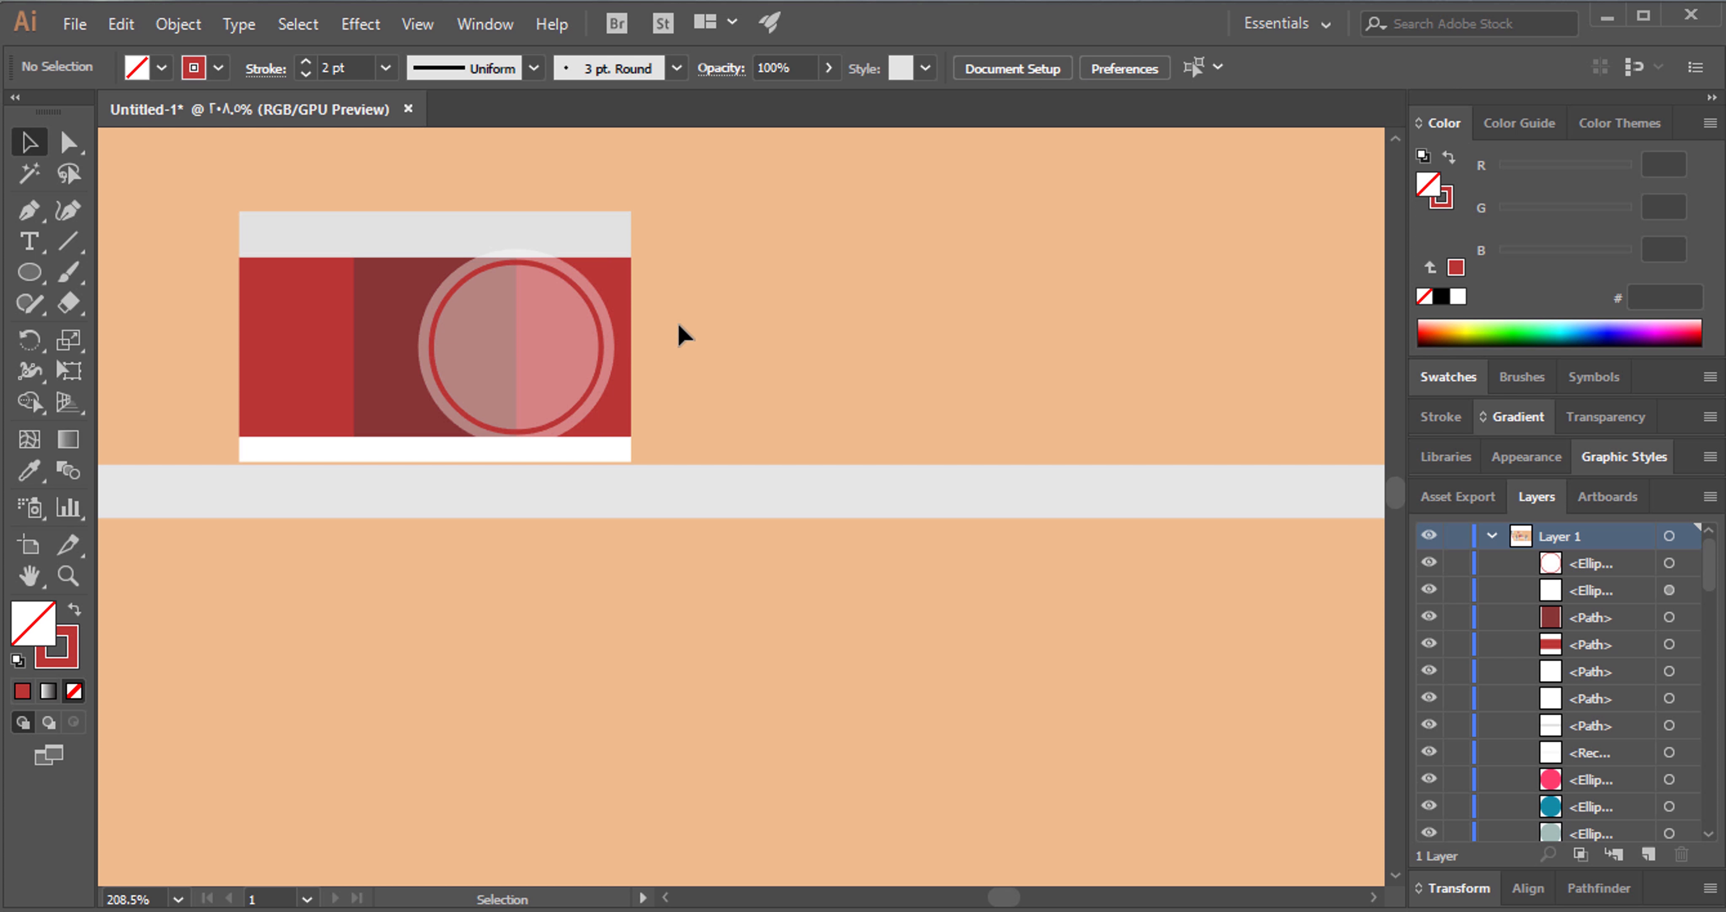
pyautogui.click(615, 340)
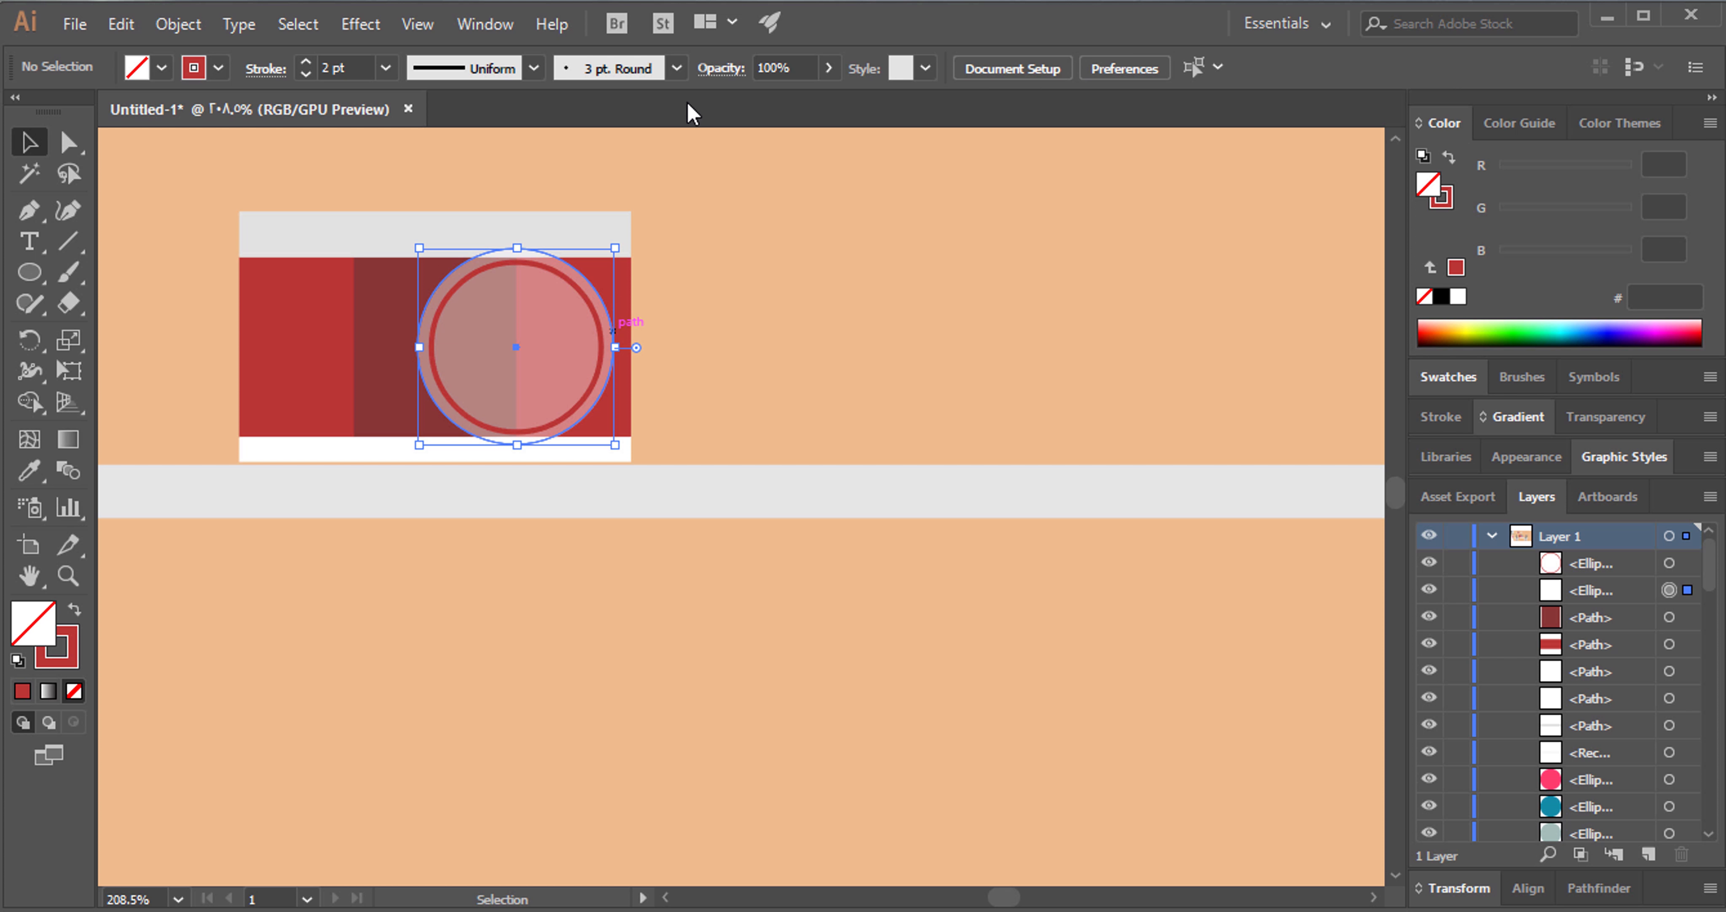
pyautogui.click(804, 68)
pyautogui.write('45')
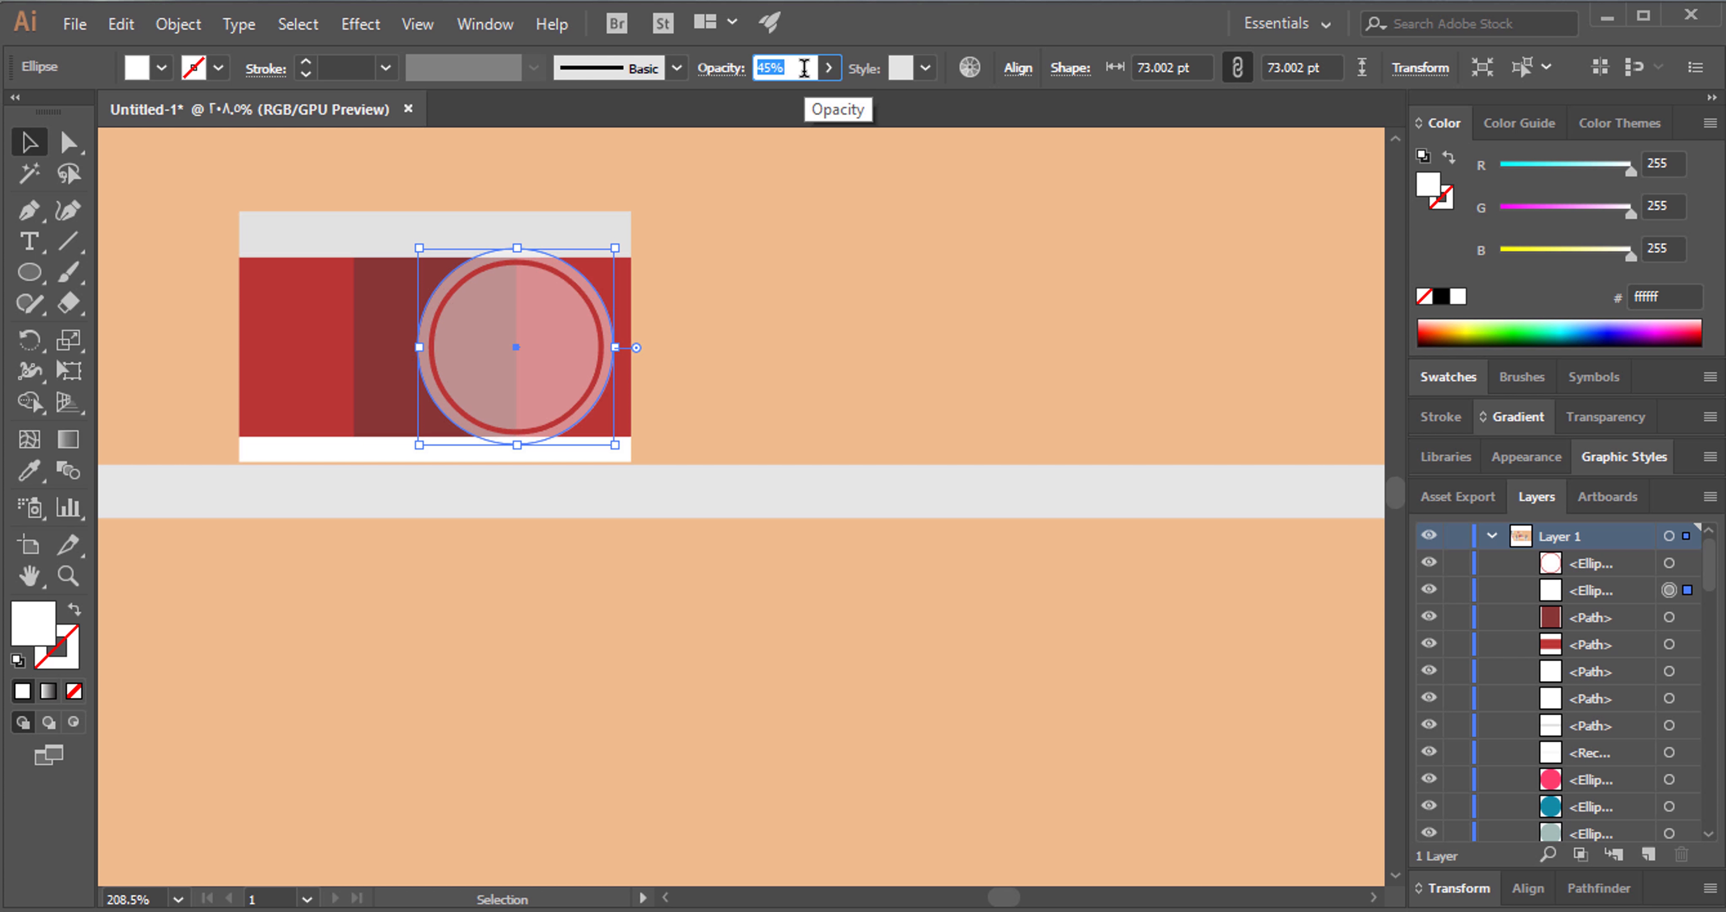
pyautogui.click(675, 346)
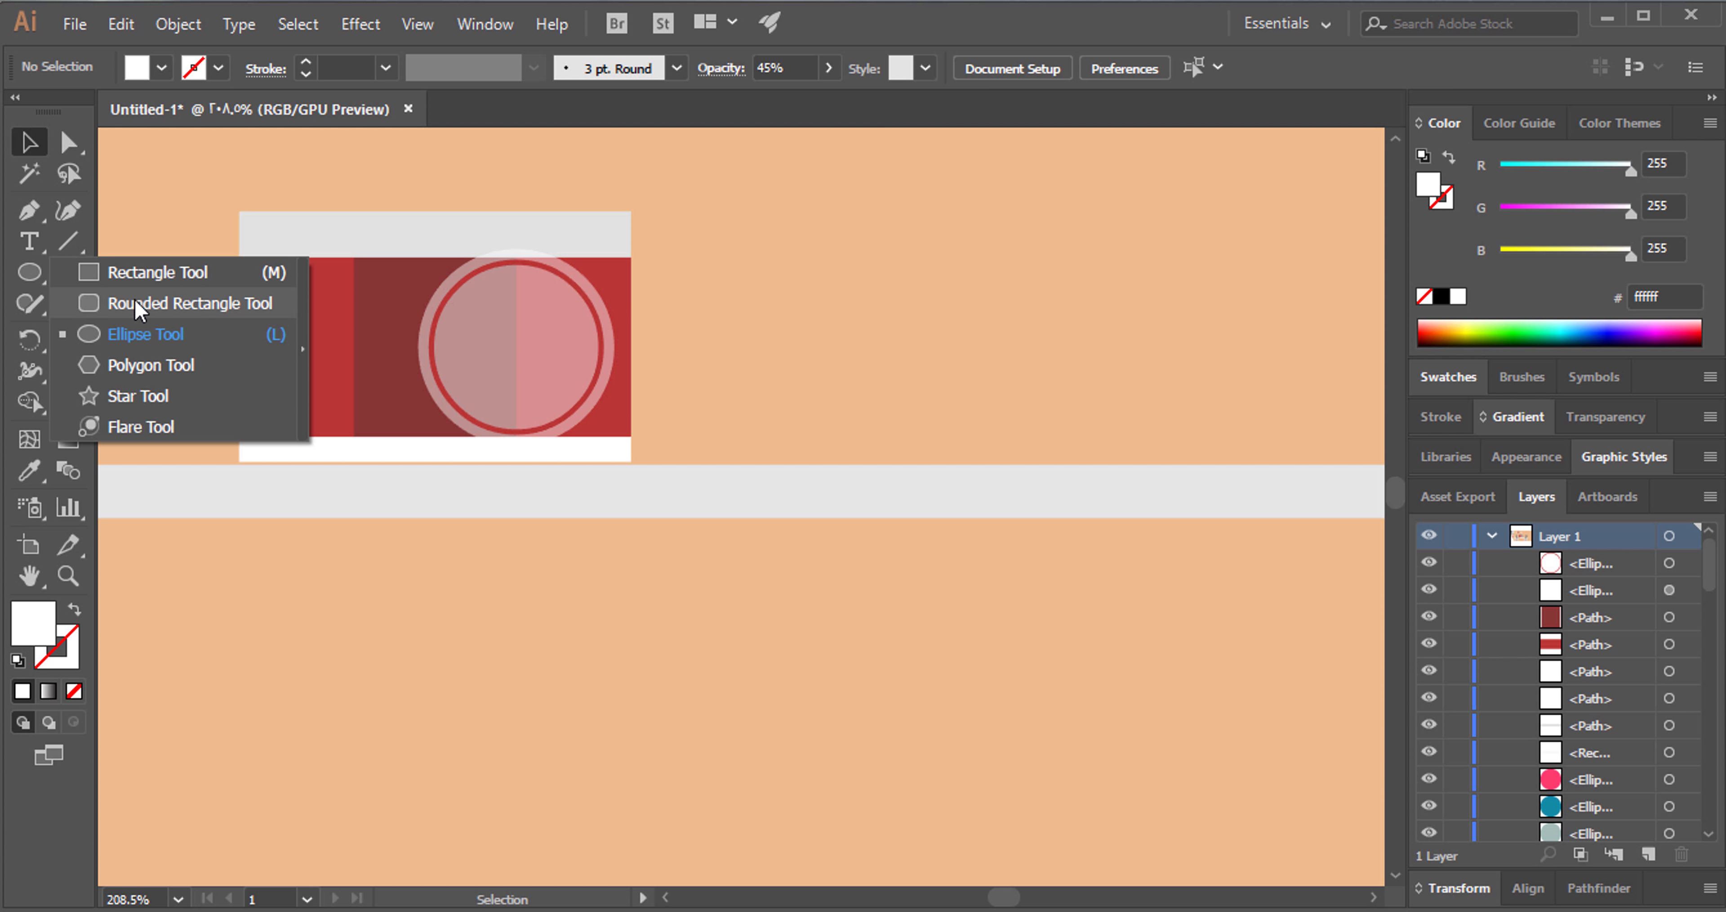
# Draw a small red block at the camera's top-right and place a copy above its top-left.
pyautogui.moveTo(27, 290); pyautogui.dragTo(144, 275)
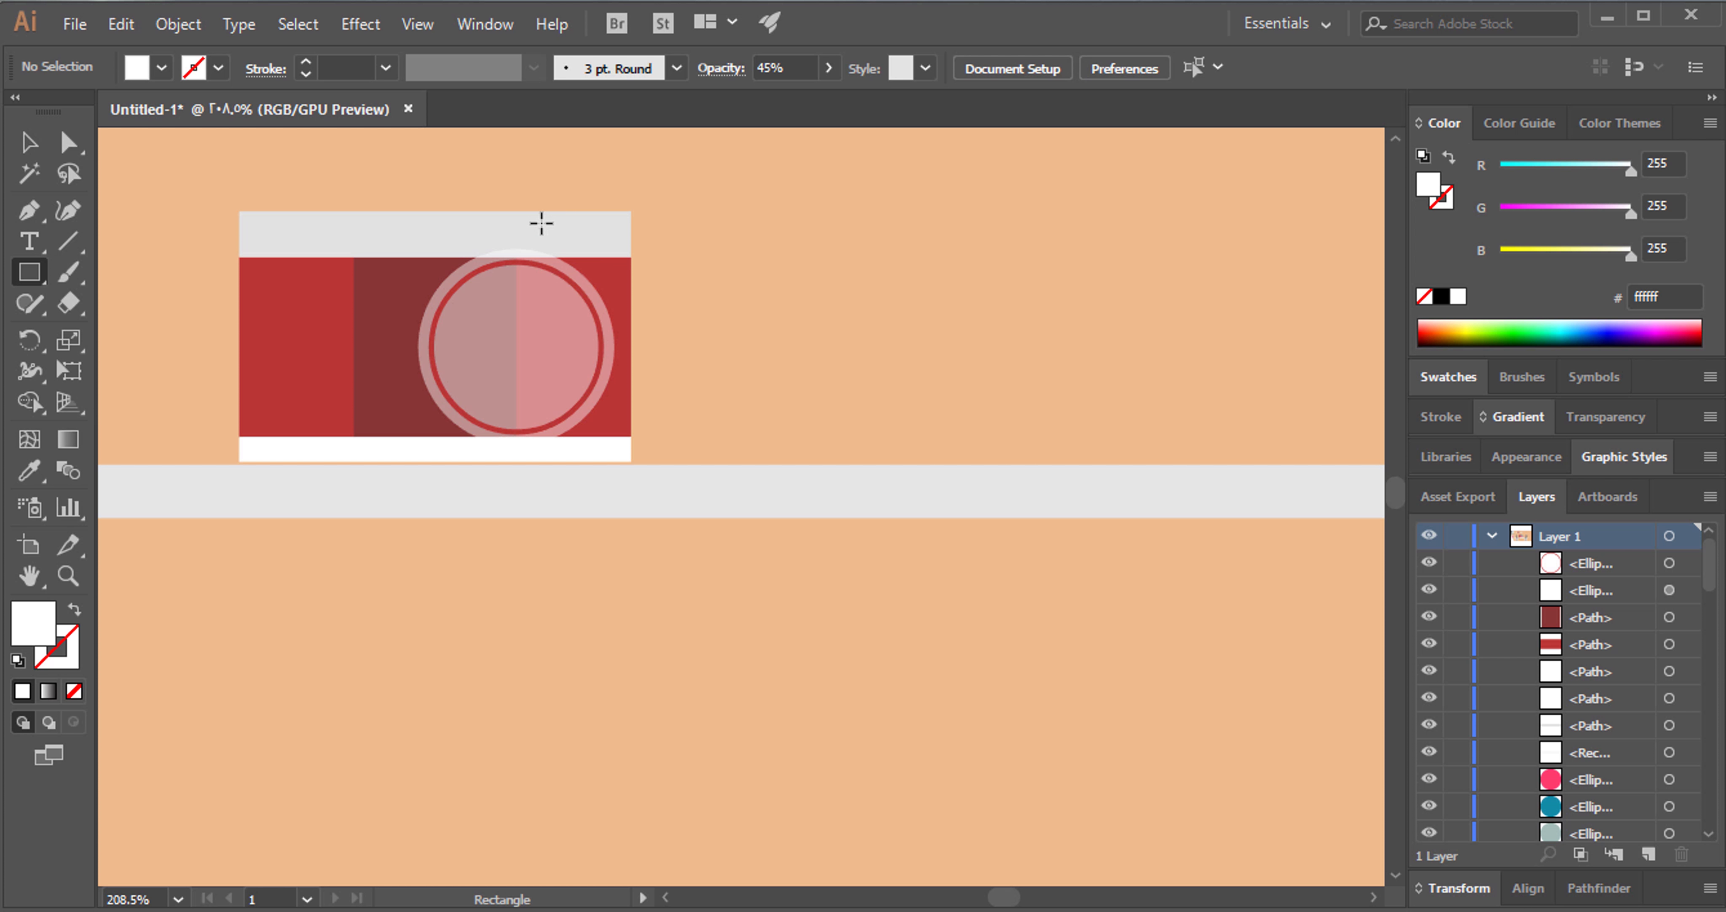
pyautogui.moveTo(541, 223); pyautogui.dragTo(615, 248)
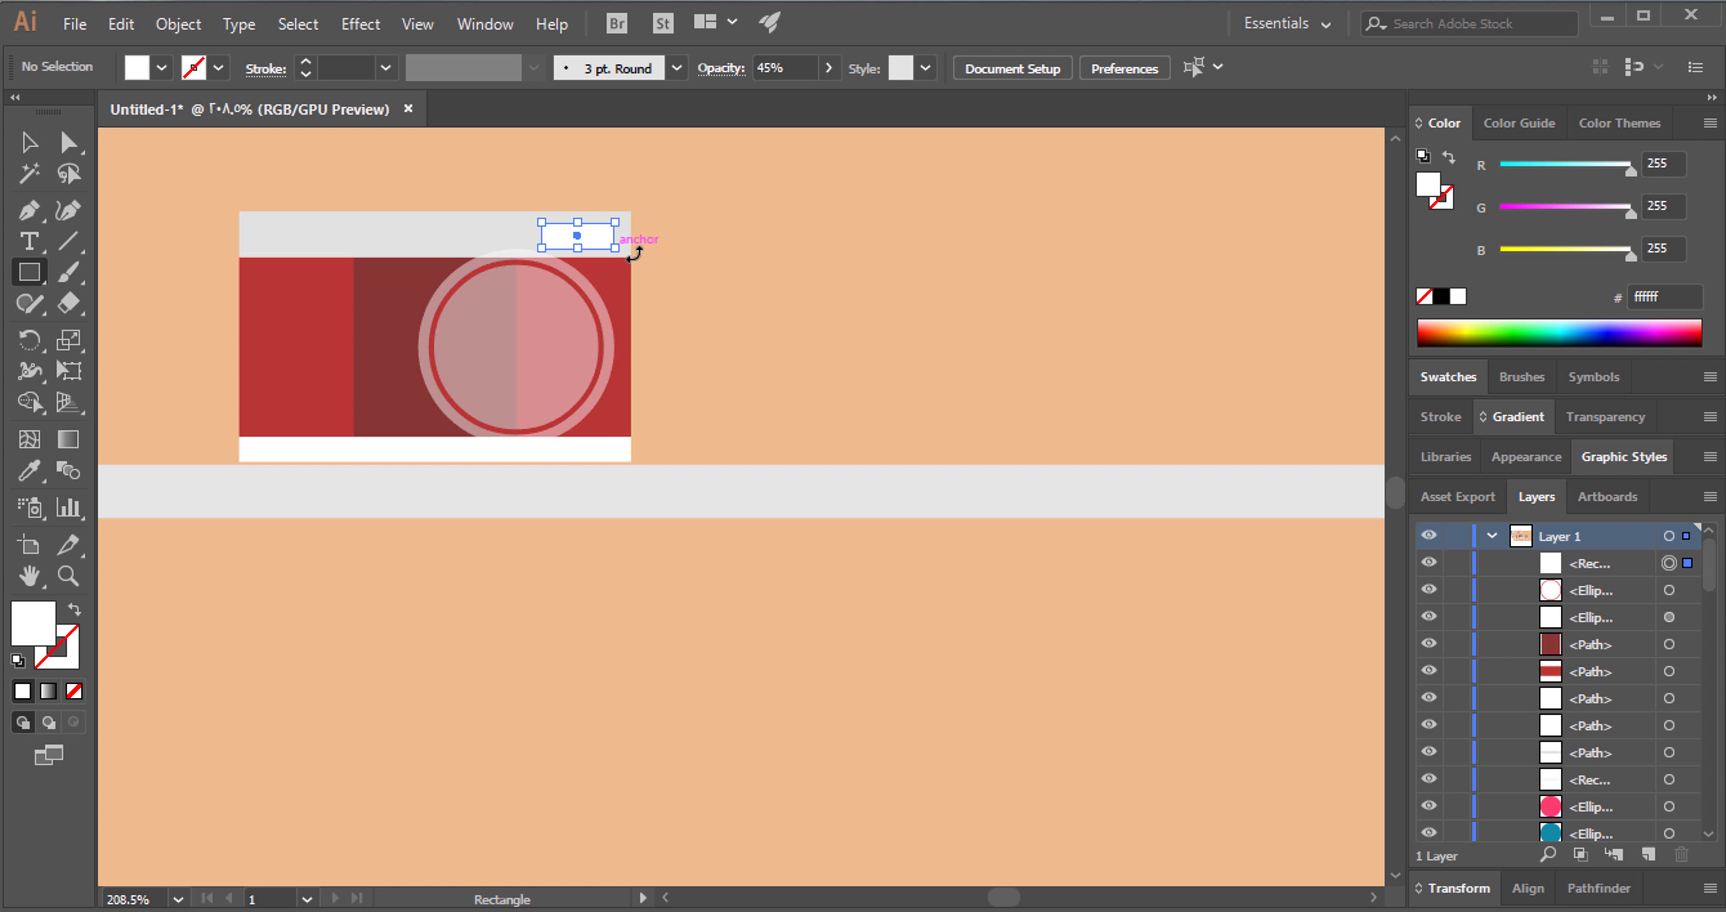
pyautogui.press('i')
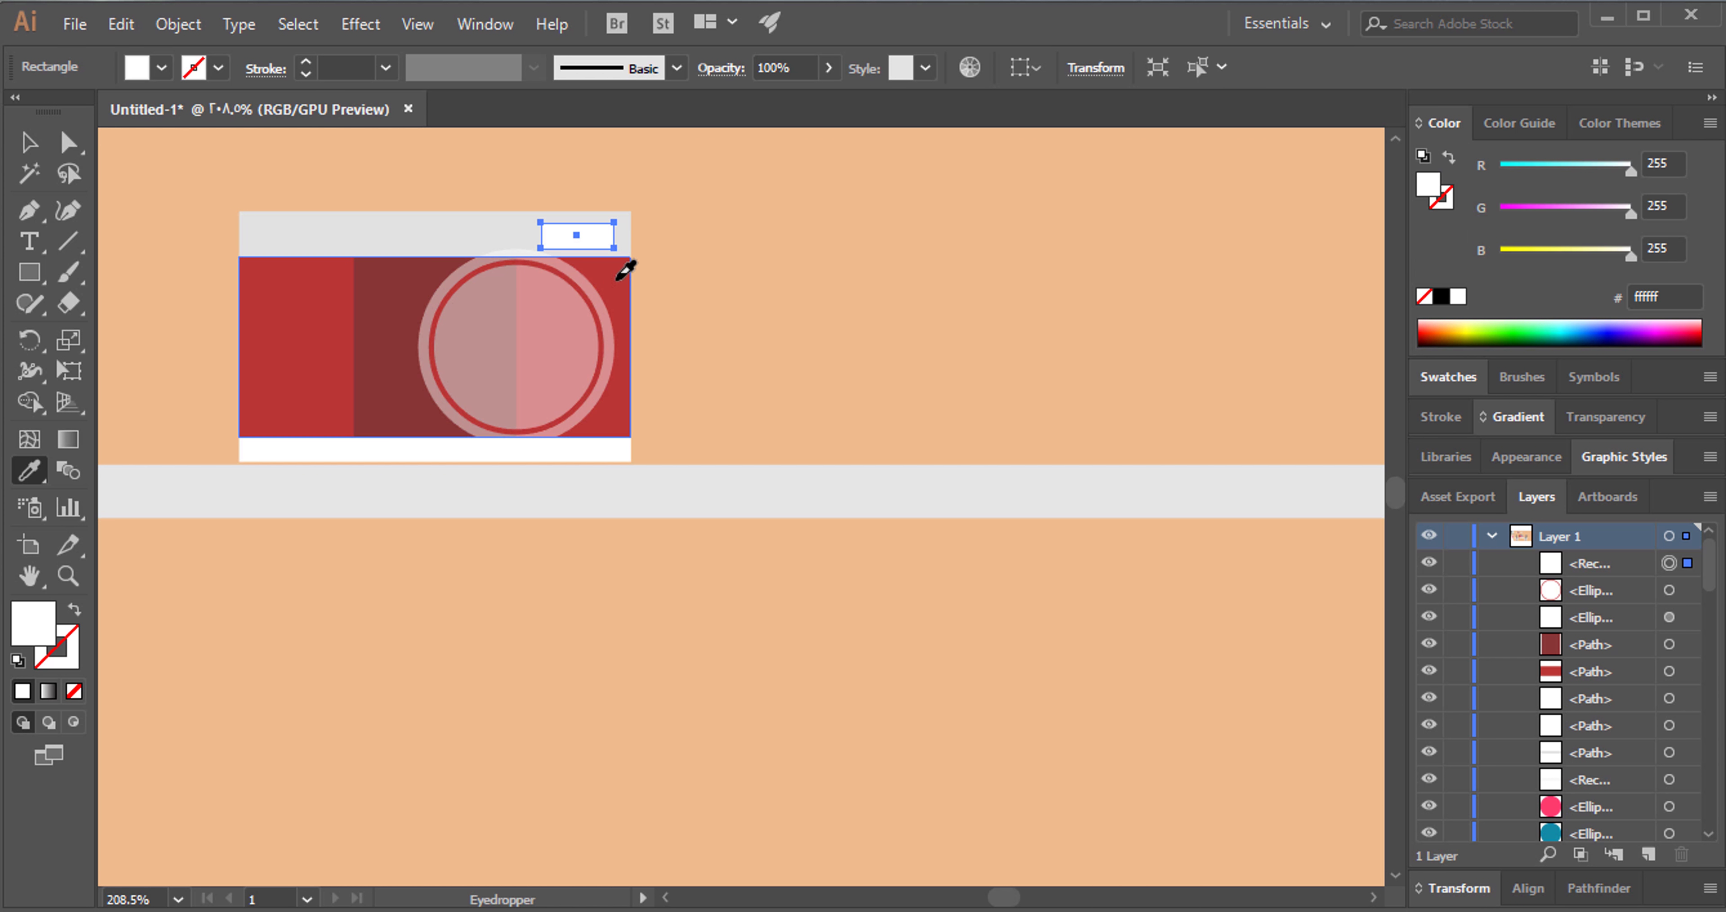
pyautogui.click(617, 277)
pyautogui.click(30, 142)
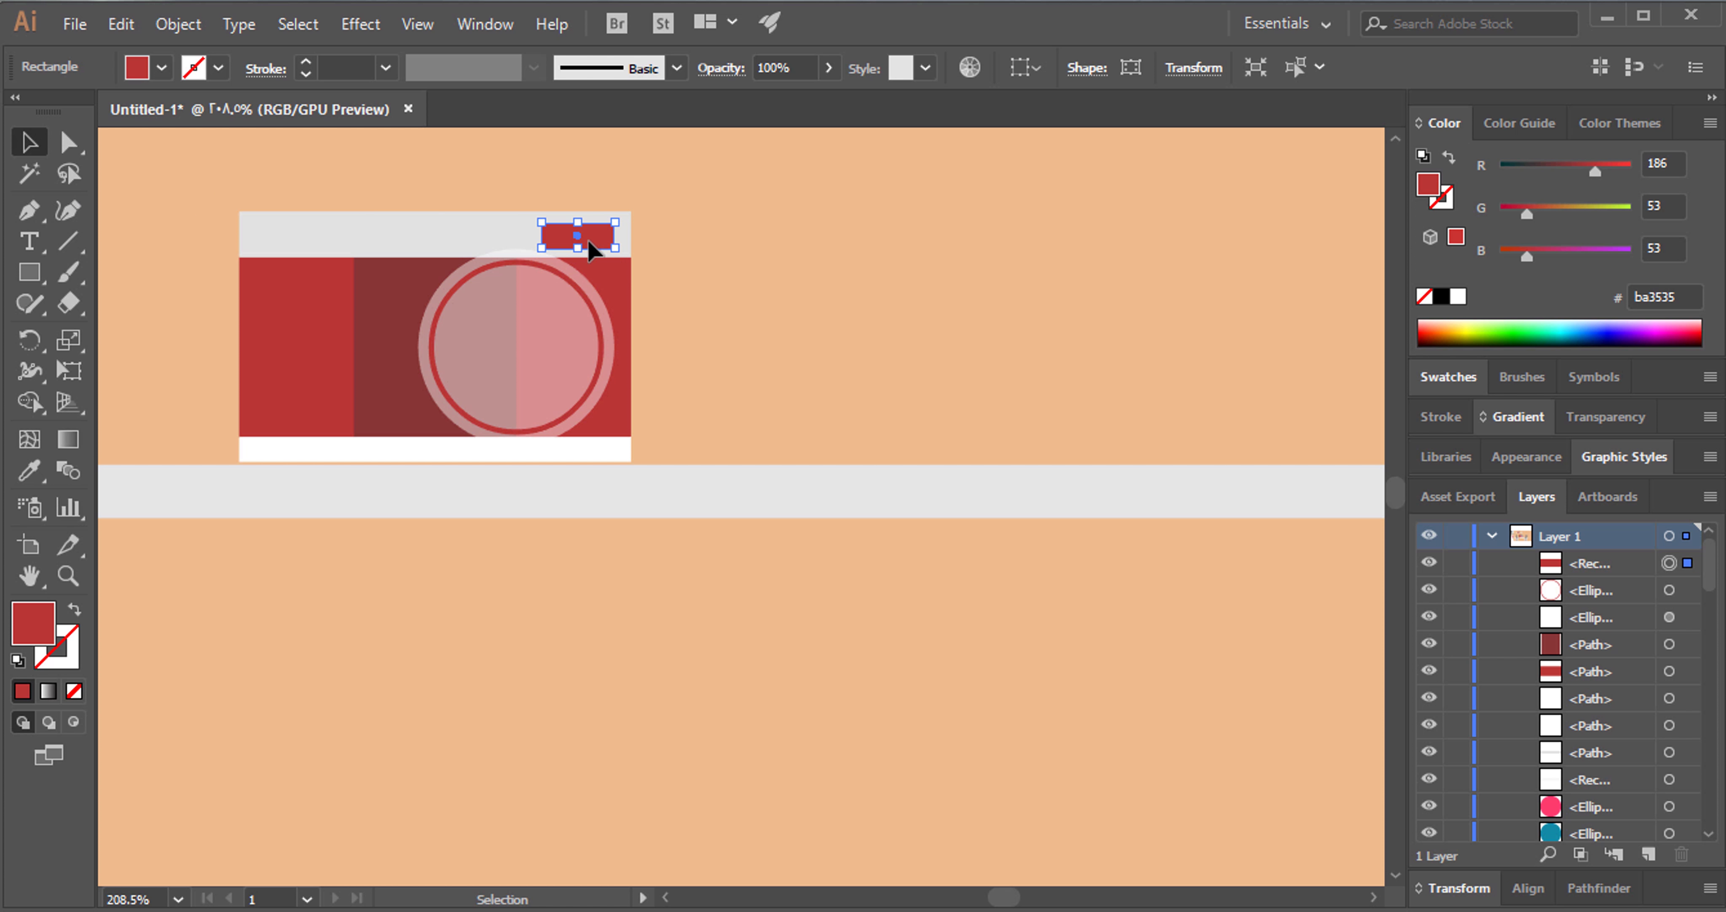
pyautogui.moveTo(586, 238); pyautogui.dragTo(312, 199)
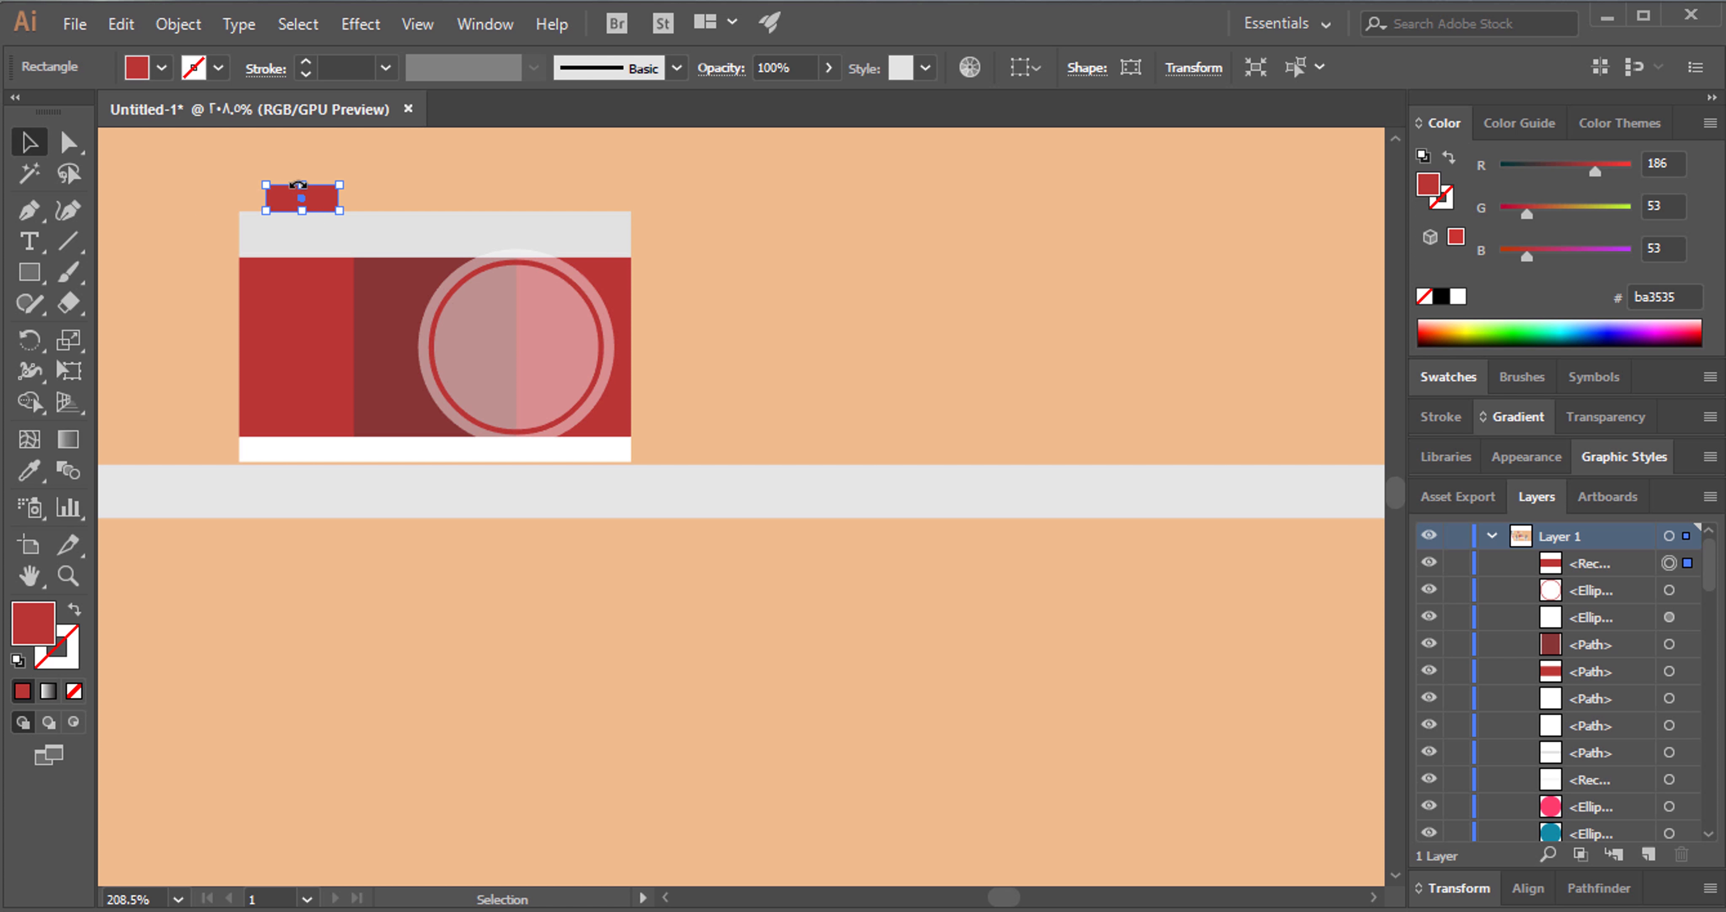
pyautogui.hotkey('ctrl', 'z')
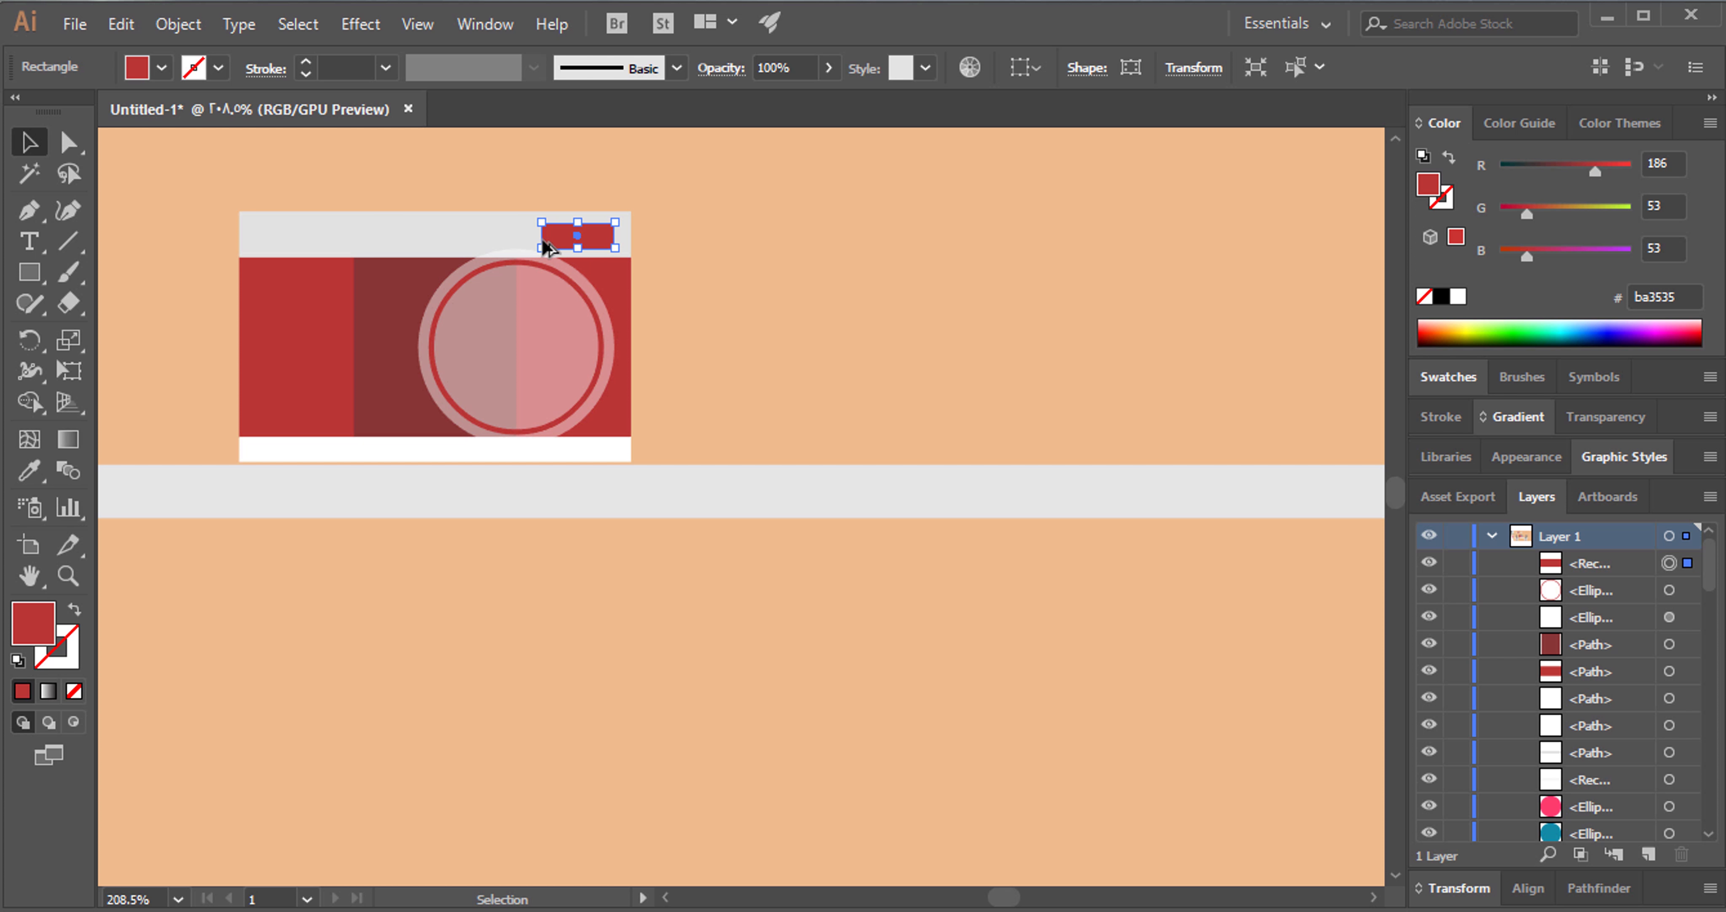
pyautogui.moveTo(544, 242); pyautogui.dragTo(296, 201)
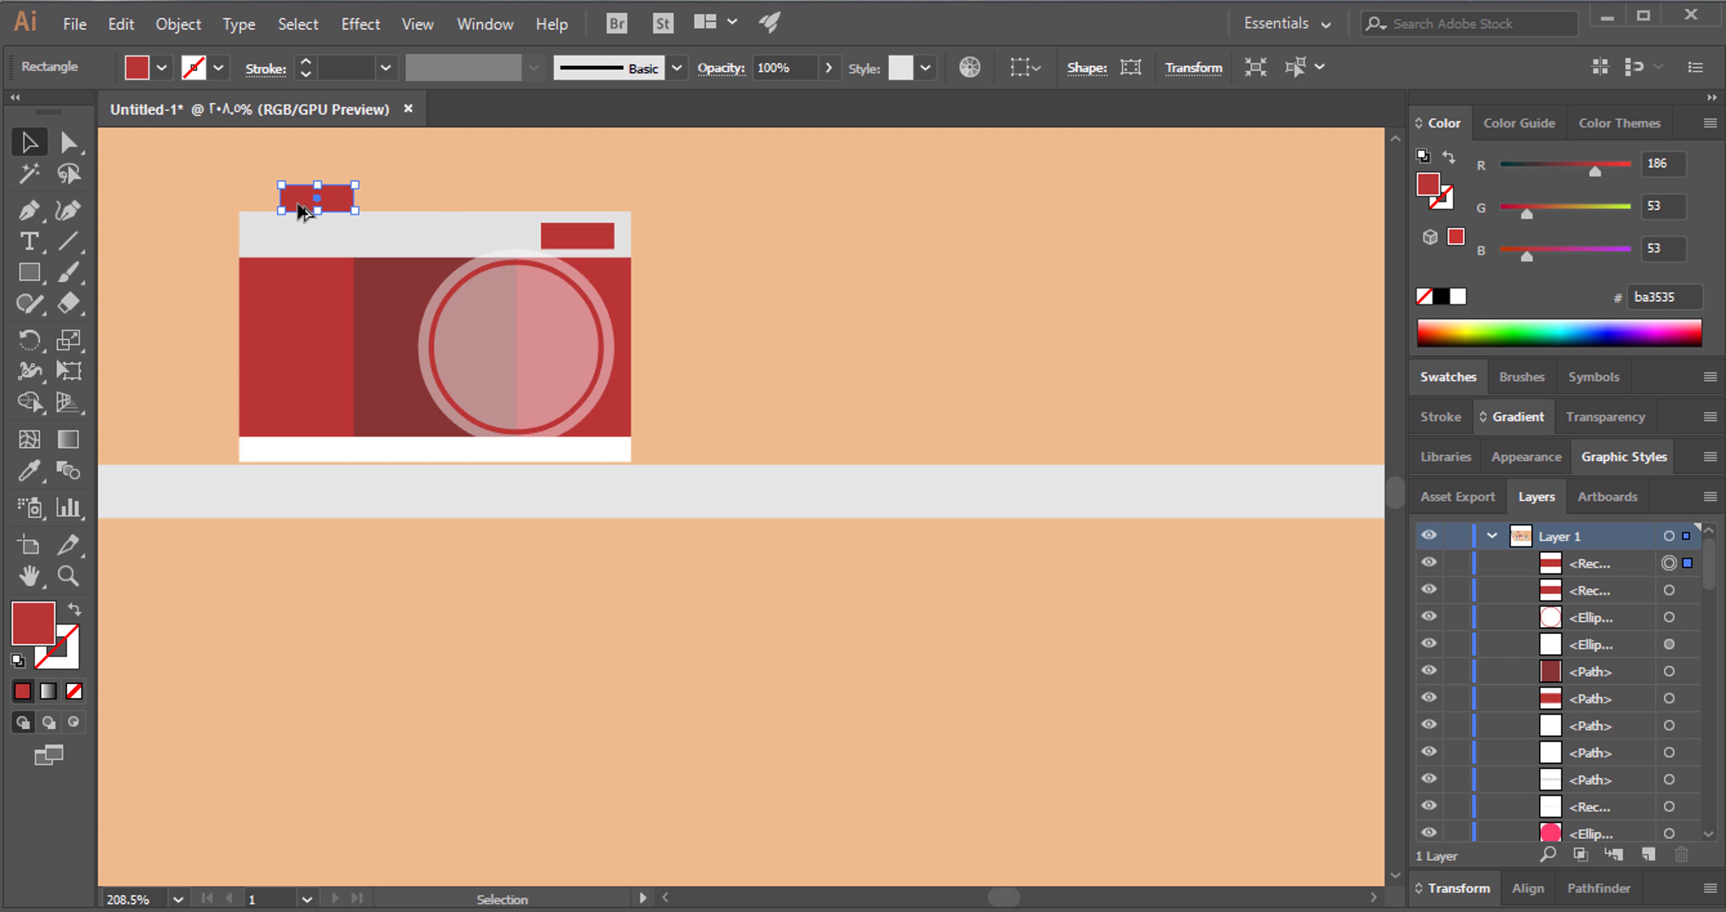
# Add a taller light-grey duplicate behind the top-left red button as its grey top strip.
pyautogui.hotkey('ctrl', 'c')
pyautogui.hotkey('ctrl', 'f')
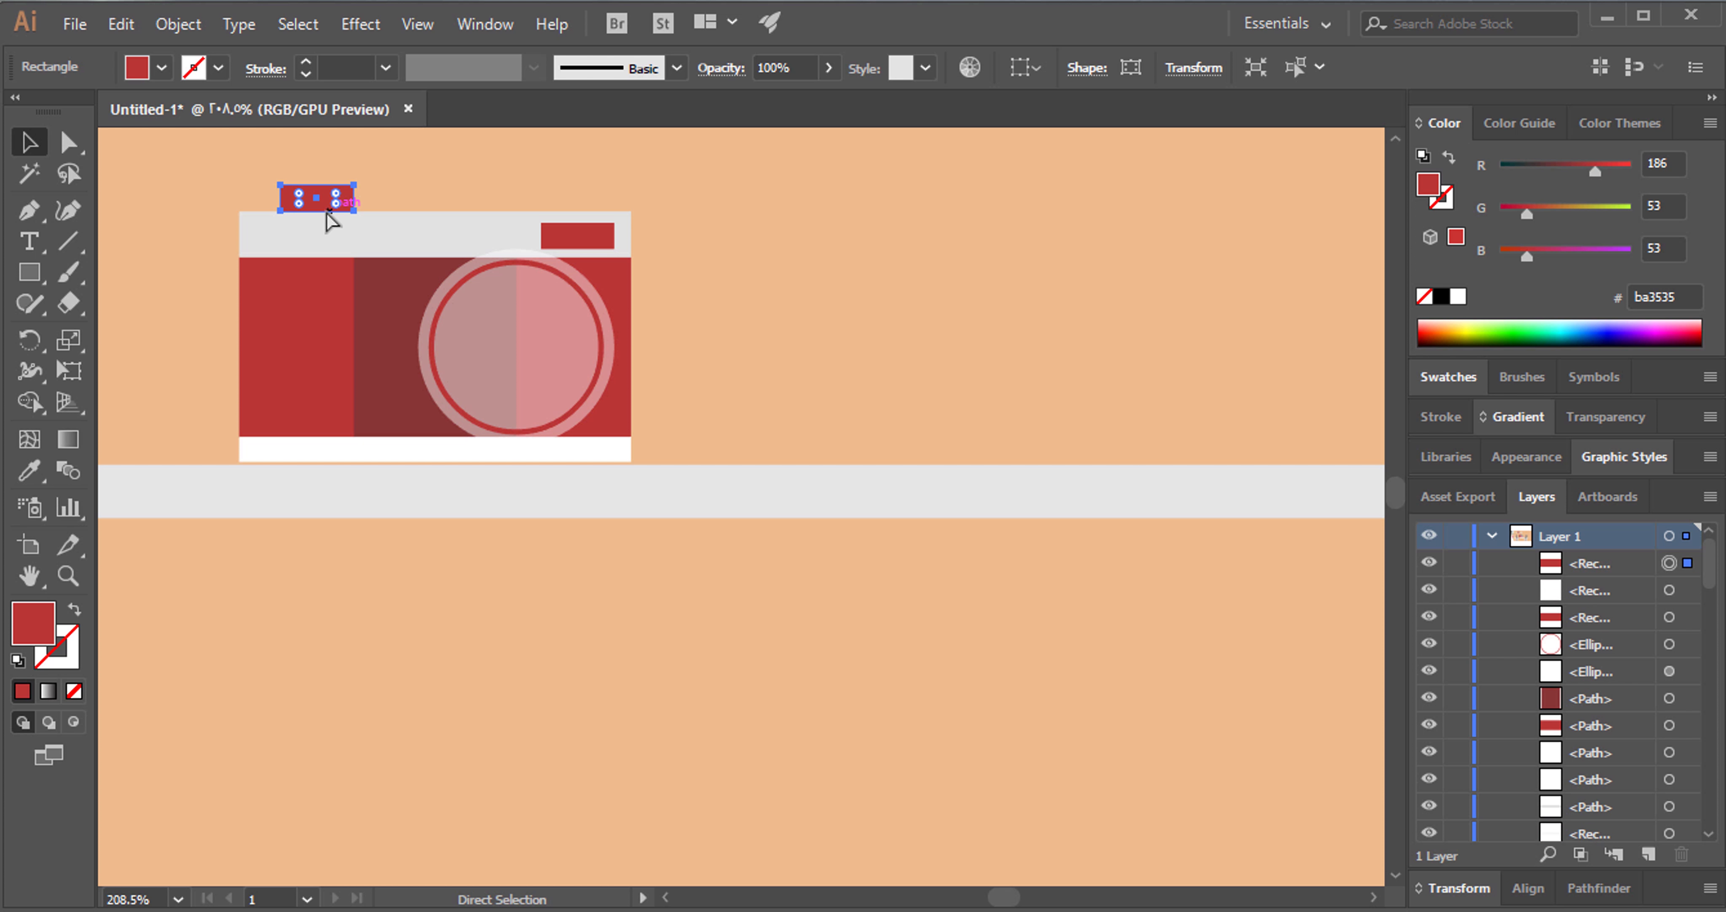
pyautogui.moveTo(317, 182); pyautogui.dragTo(317, 177)
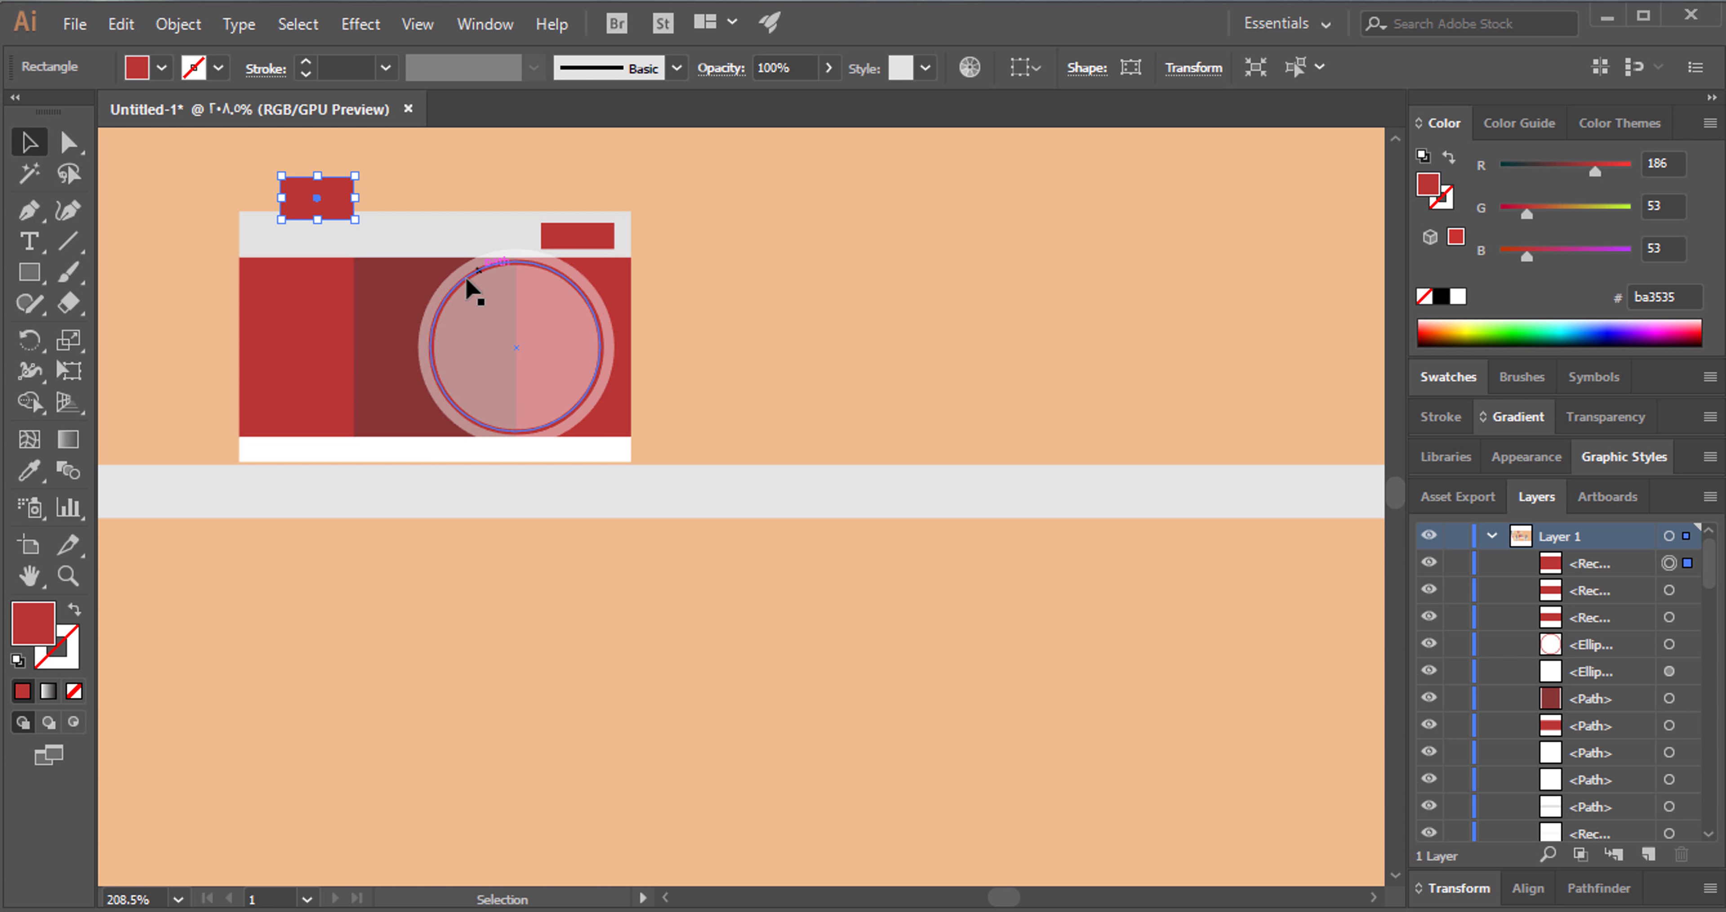
pyautogui.press('i')
pyautogui.click(383, 247)
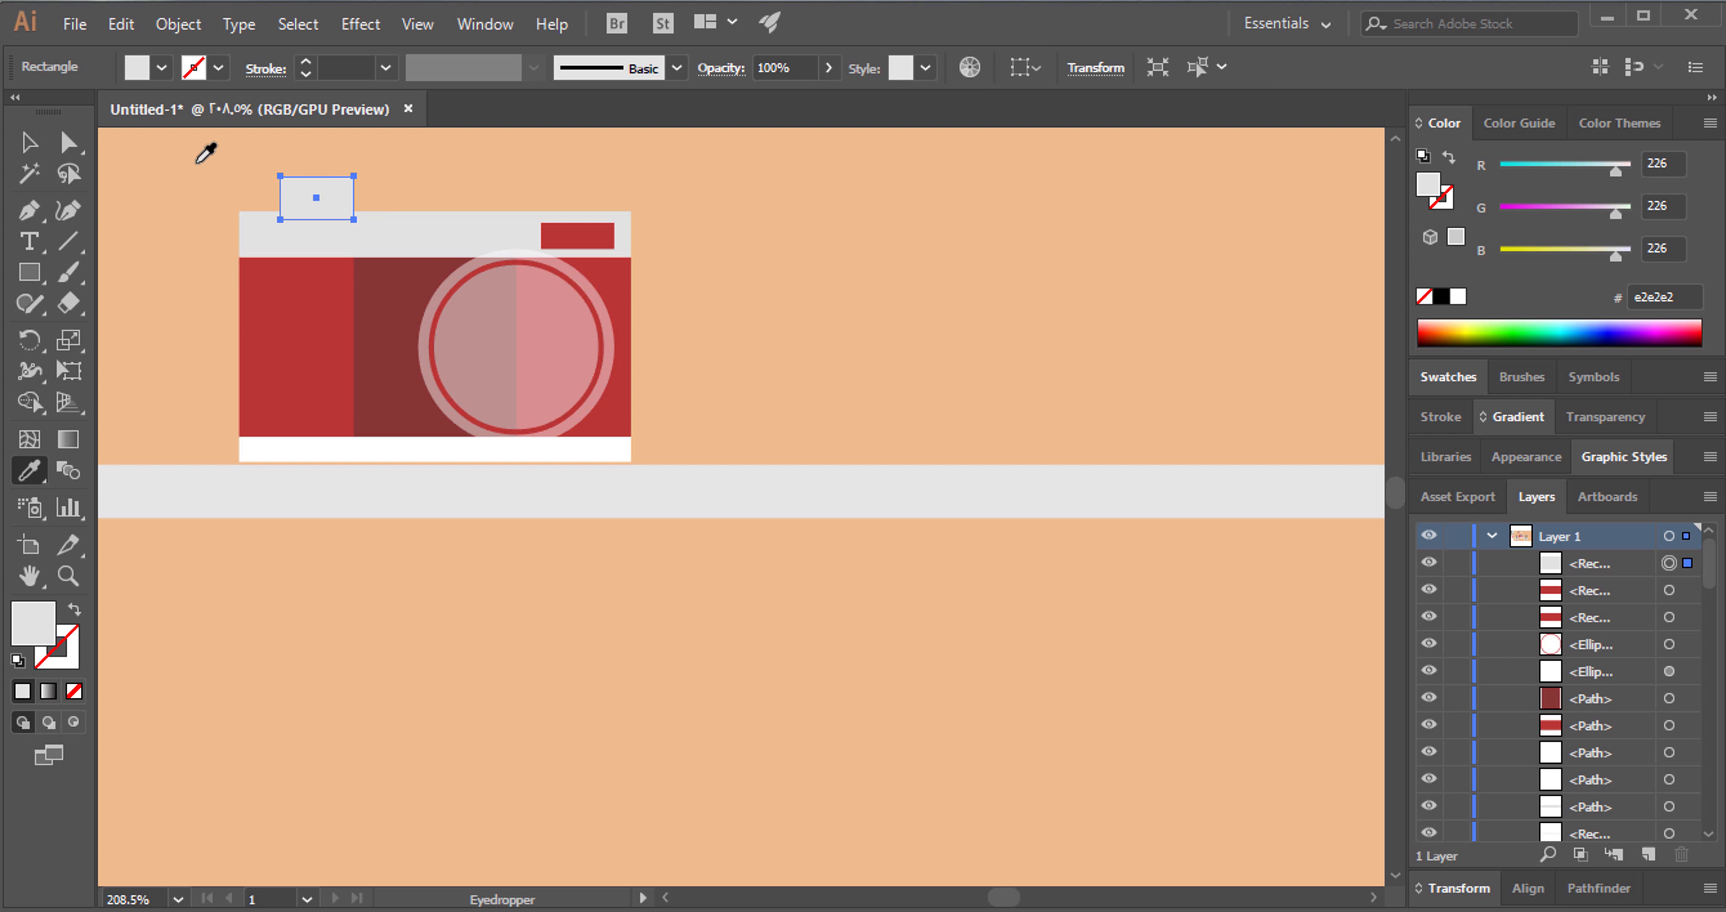
pyautogui.press('v')
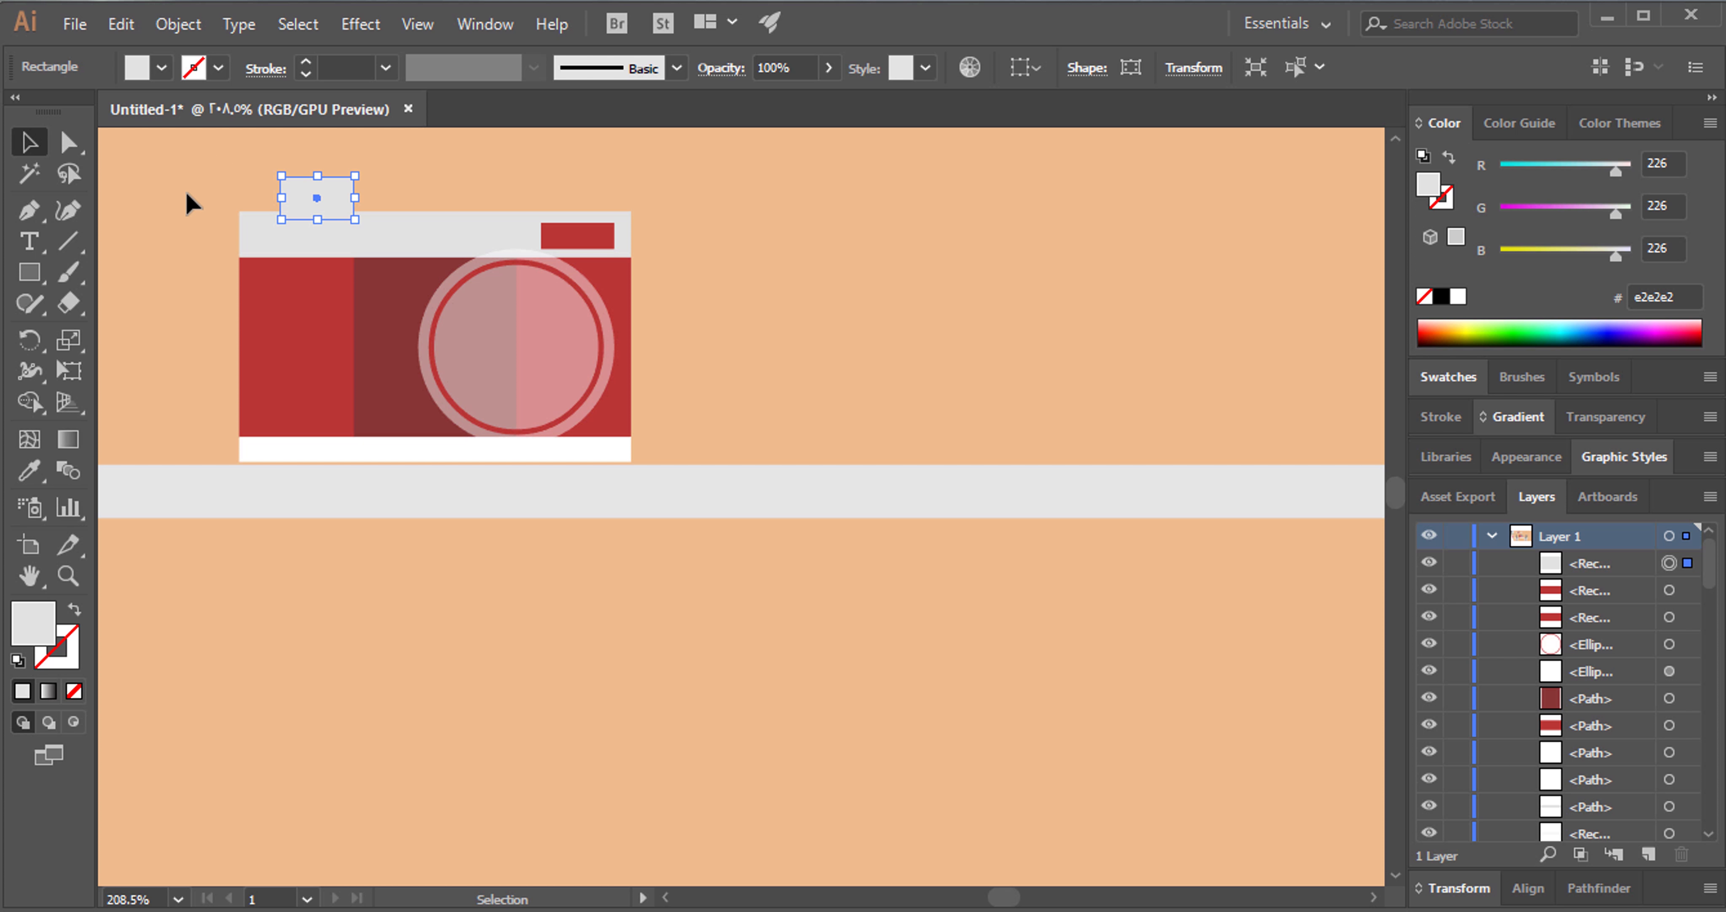
pyautogui.hotkey('ctrl', '[')
pyautogui.click(437, 185)
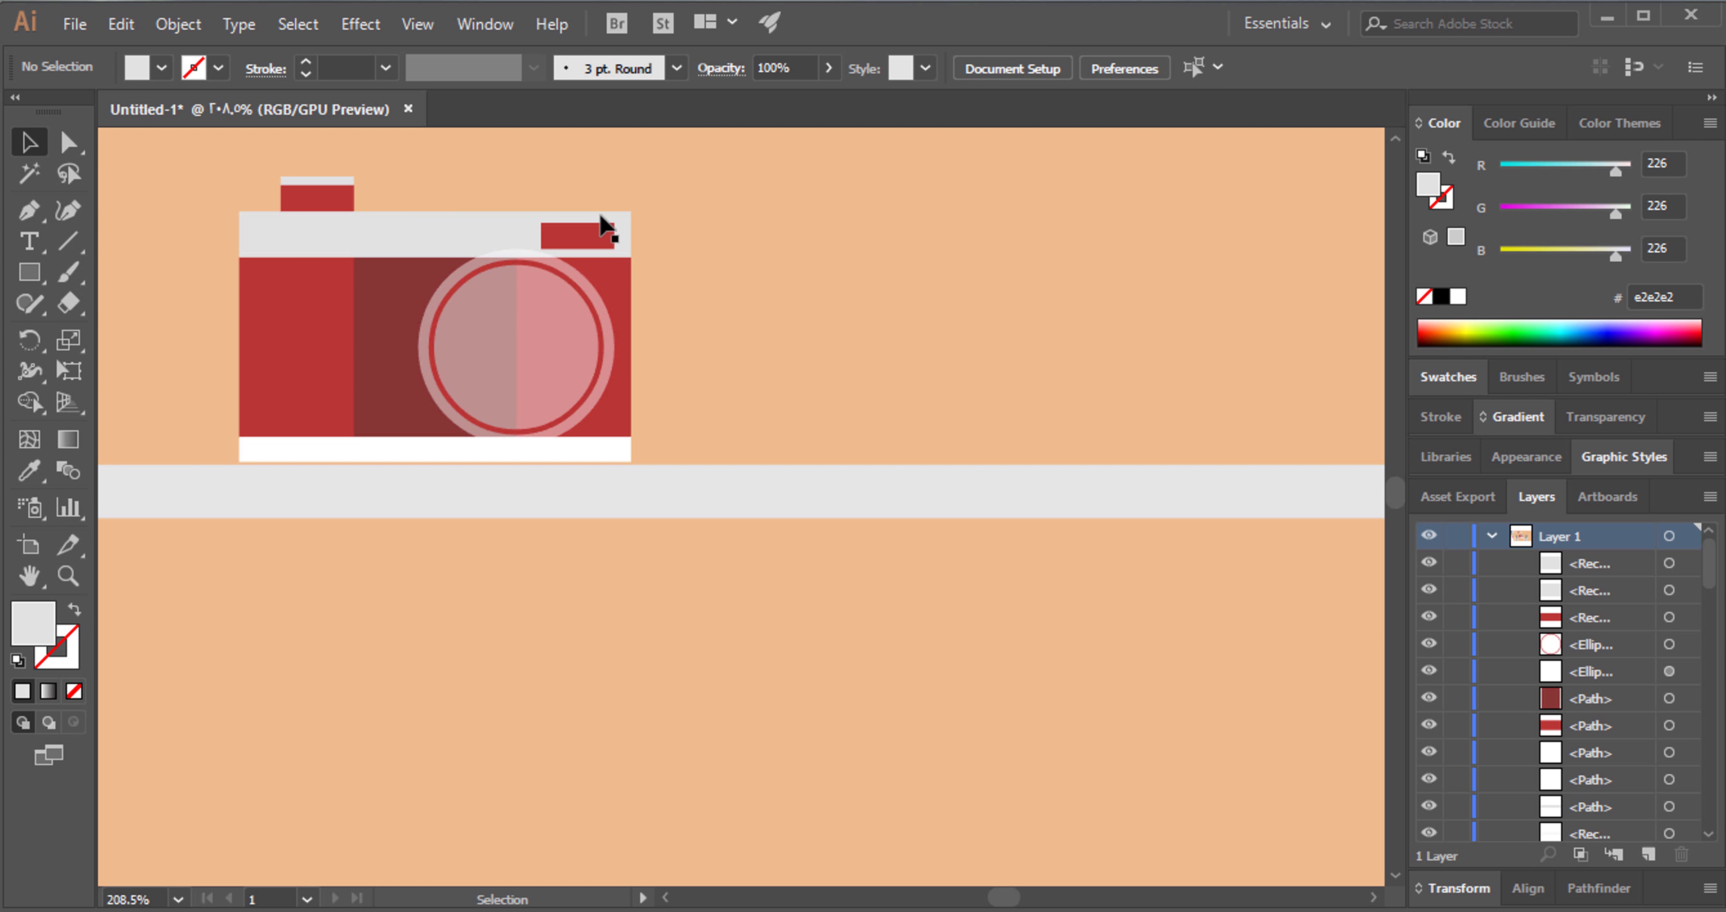
# Zoom out to the whole artboard and move the desk group with lamp, laptop and speakers right.
pyautogui.click(67, 575)
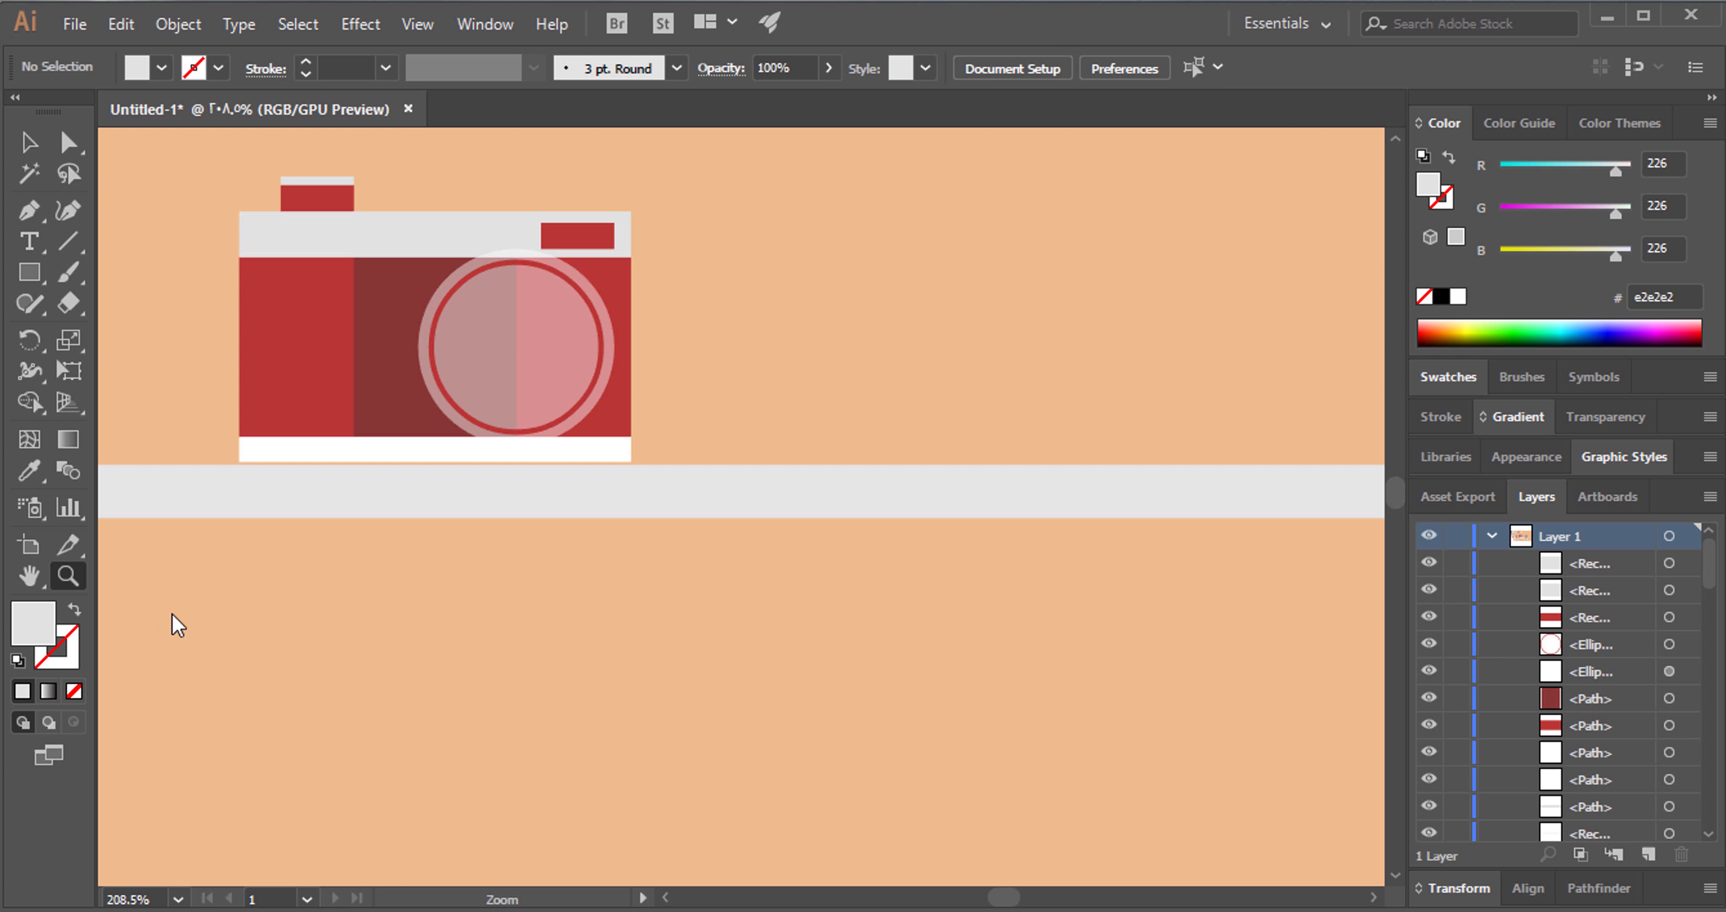
pyautogui.keyDown('alt'); pyautogui.click(784, 551); pyautogui.keyUp('alt')
pyautogui.keyDown('alt'); pyautogui.click(801, 552); pyautogui.keyUp('alt')
pyautogui.keyDown('alt'); pyautogui.click(817, 616); pyautogui.keyUp('alt')
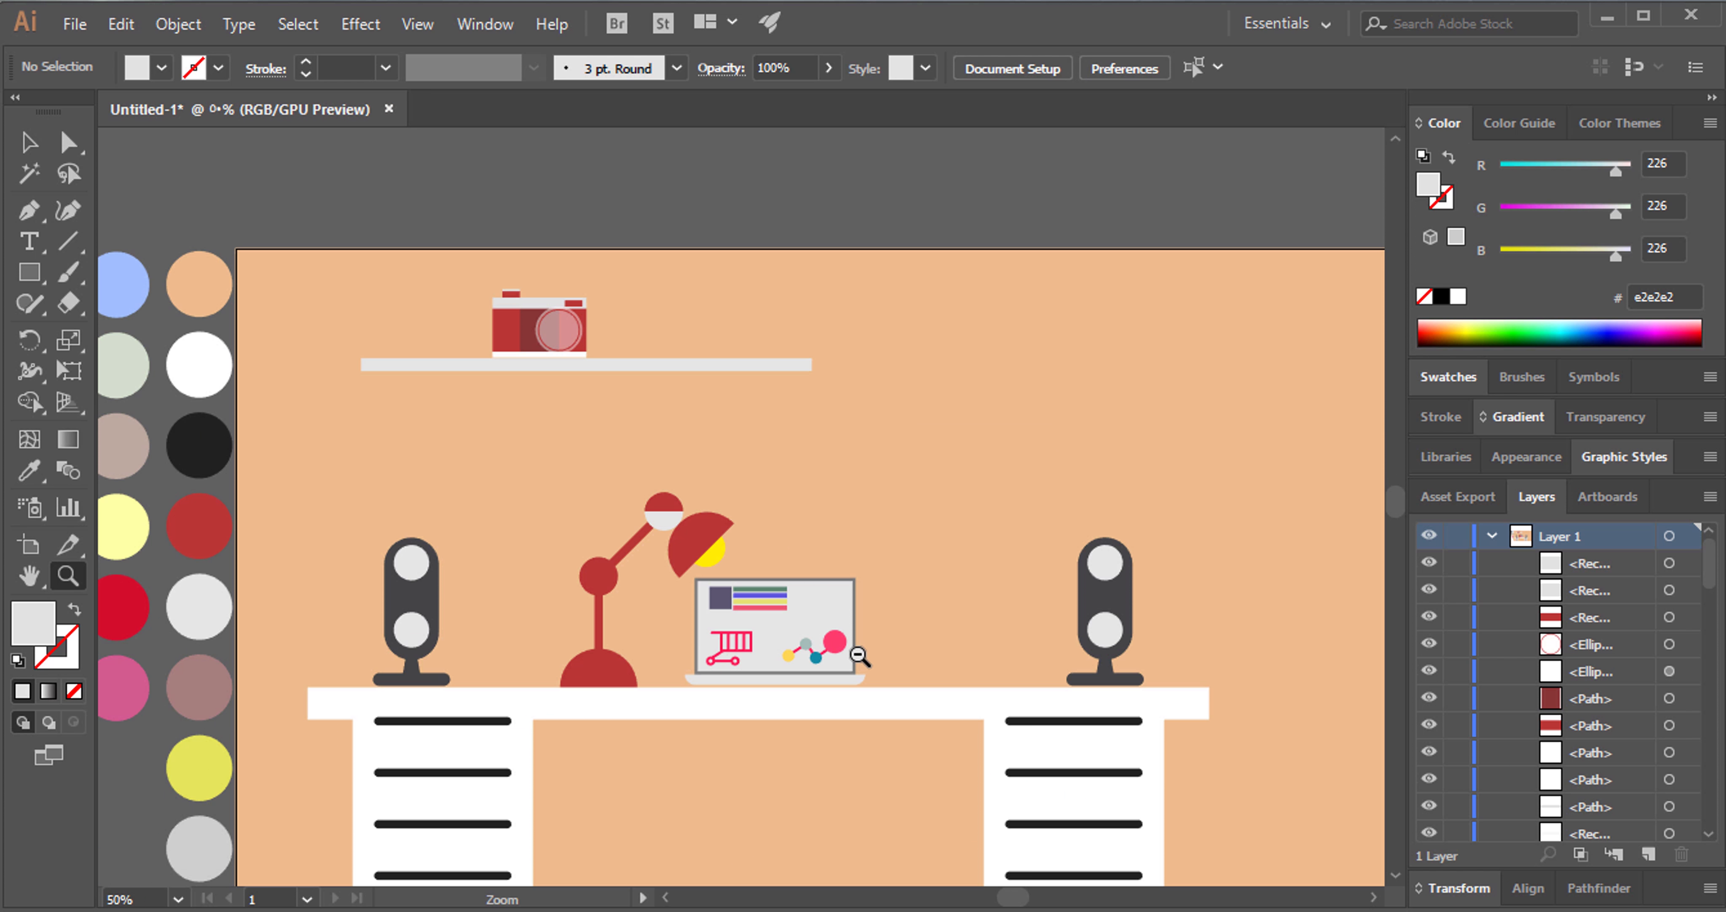
pyautogui.keyDown('alt'); pyautogui.click(858, 654); pyautogui.keyUp('alt')
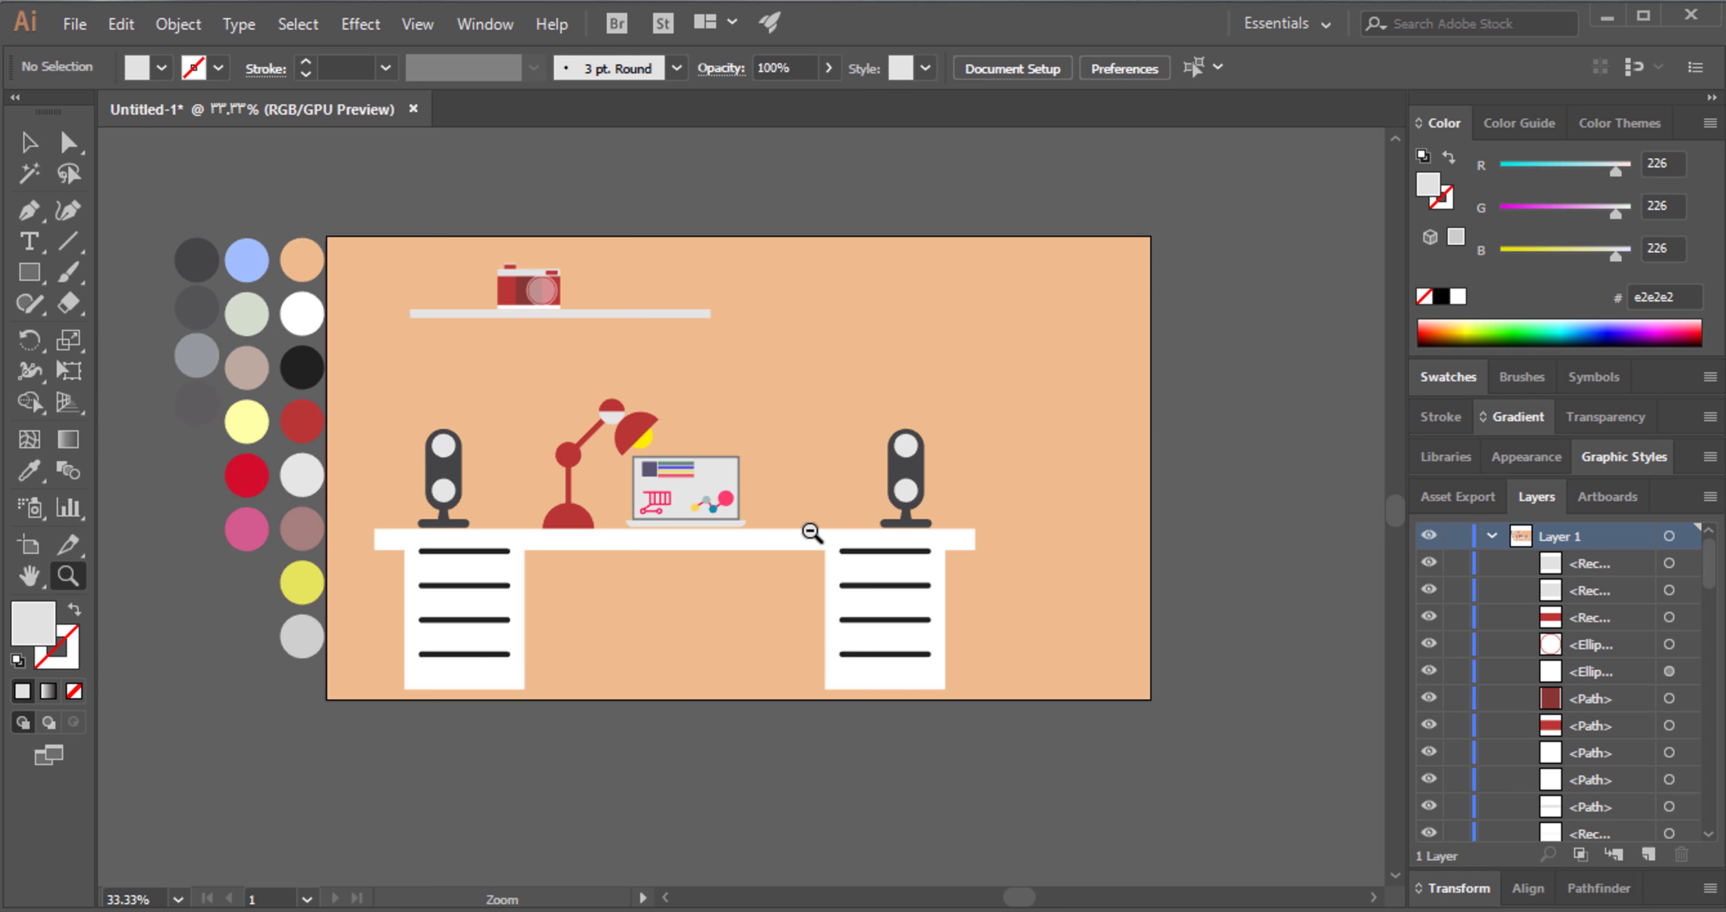
pyautogui.click(29, 142)
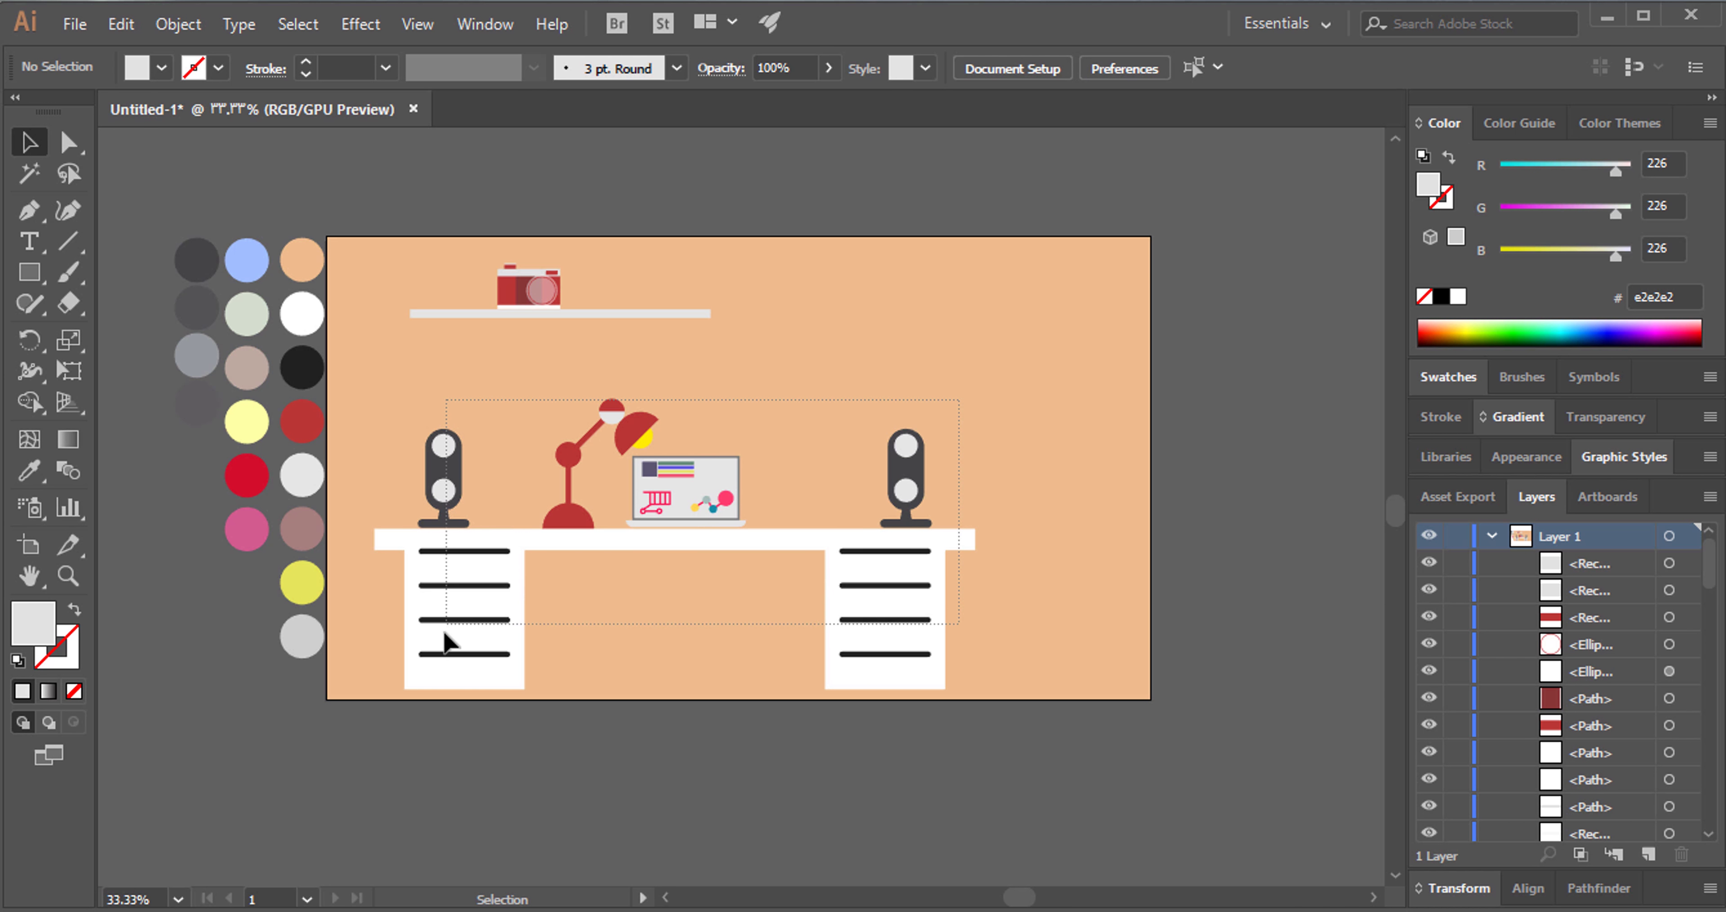
pyautogui.moveTo(461, 617); pyautogui.dragTo(402, 681)
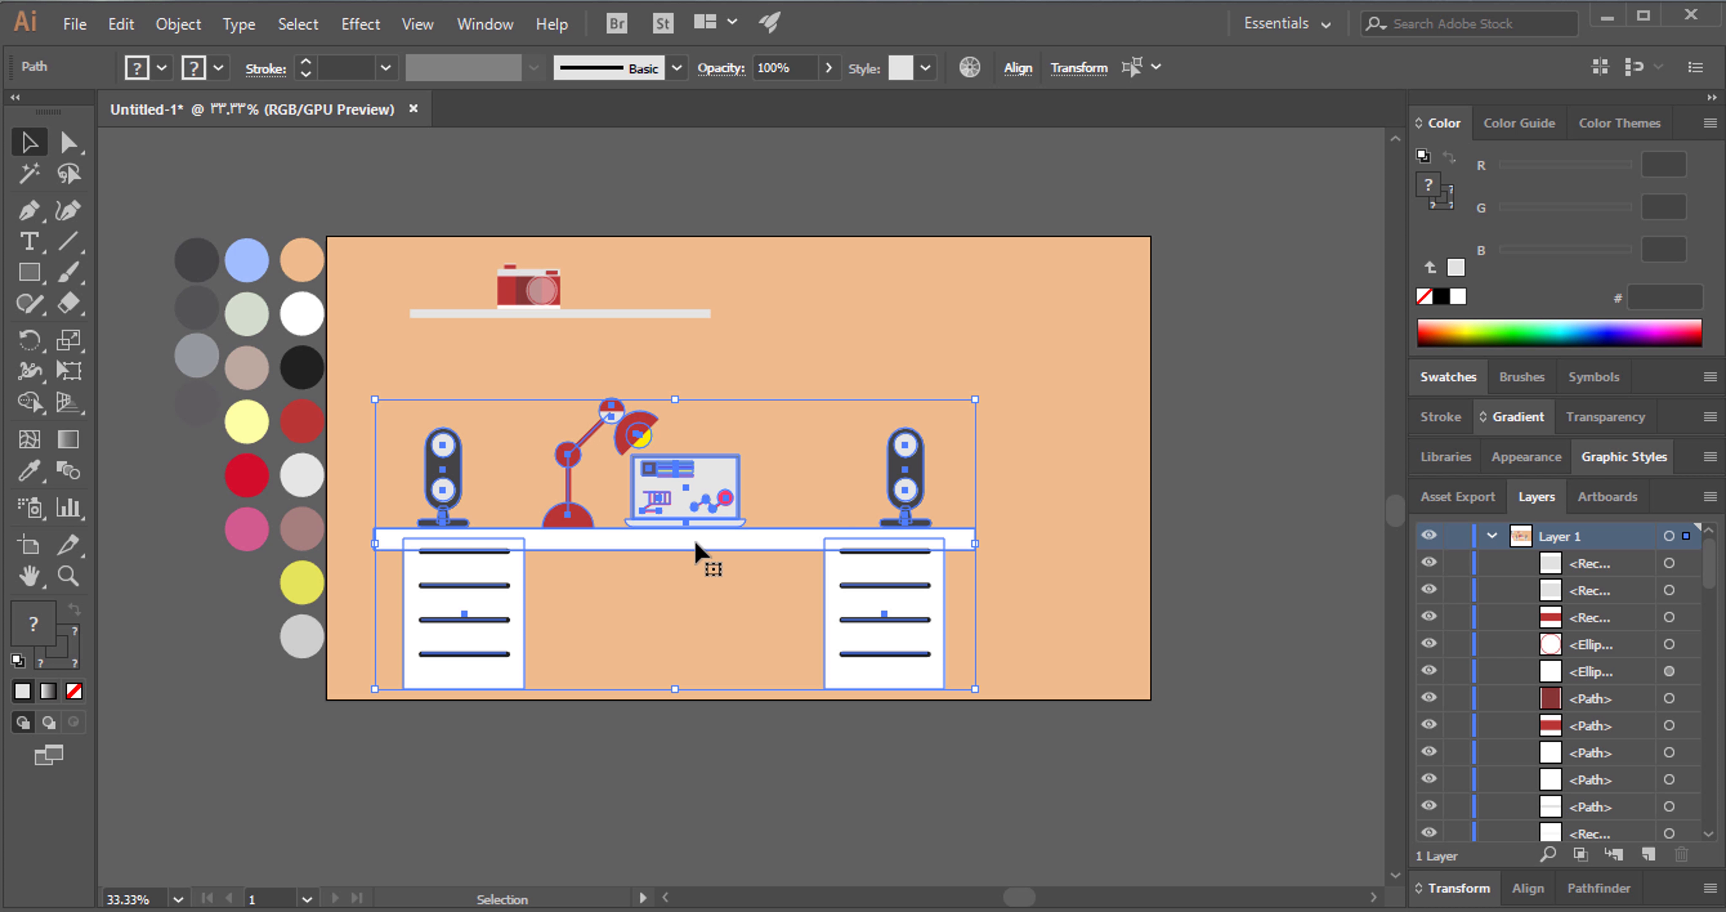
pyautogui.moveTo(694, 543); pyautogui.dragTo(741, 541)
pyautogui.click(1309, 424)
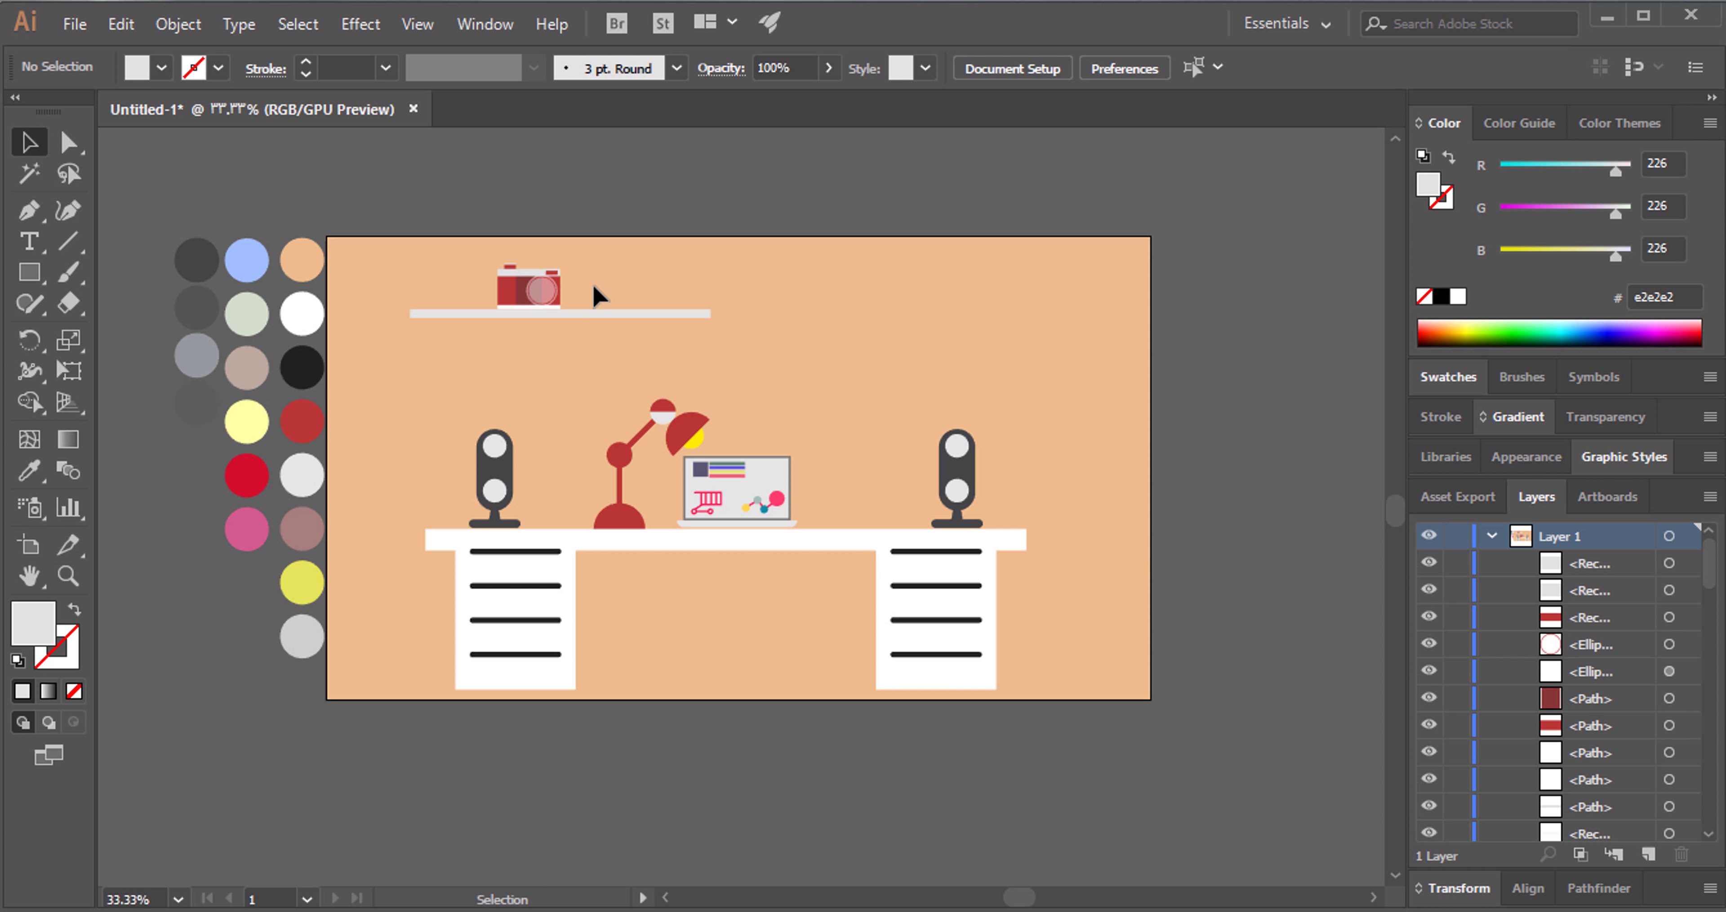
# Move the shelf and camera right about 300 pt above the desk's middle, then zoom in.
pyautogui.click(474, 313)
pyautogui.keyDown('shift'); pyautogui.click(550, 295); pyautogui.keyUp('shift')
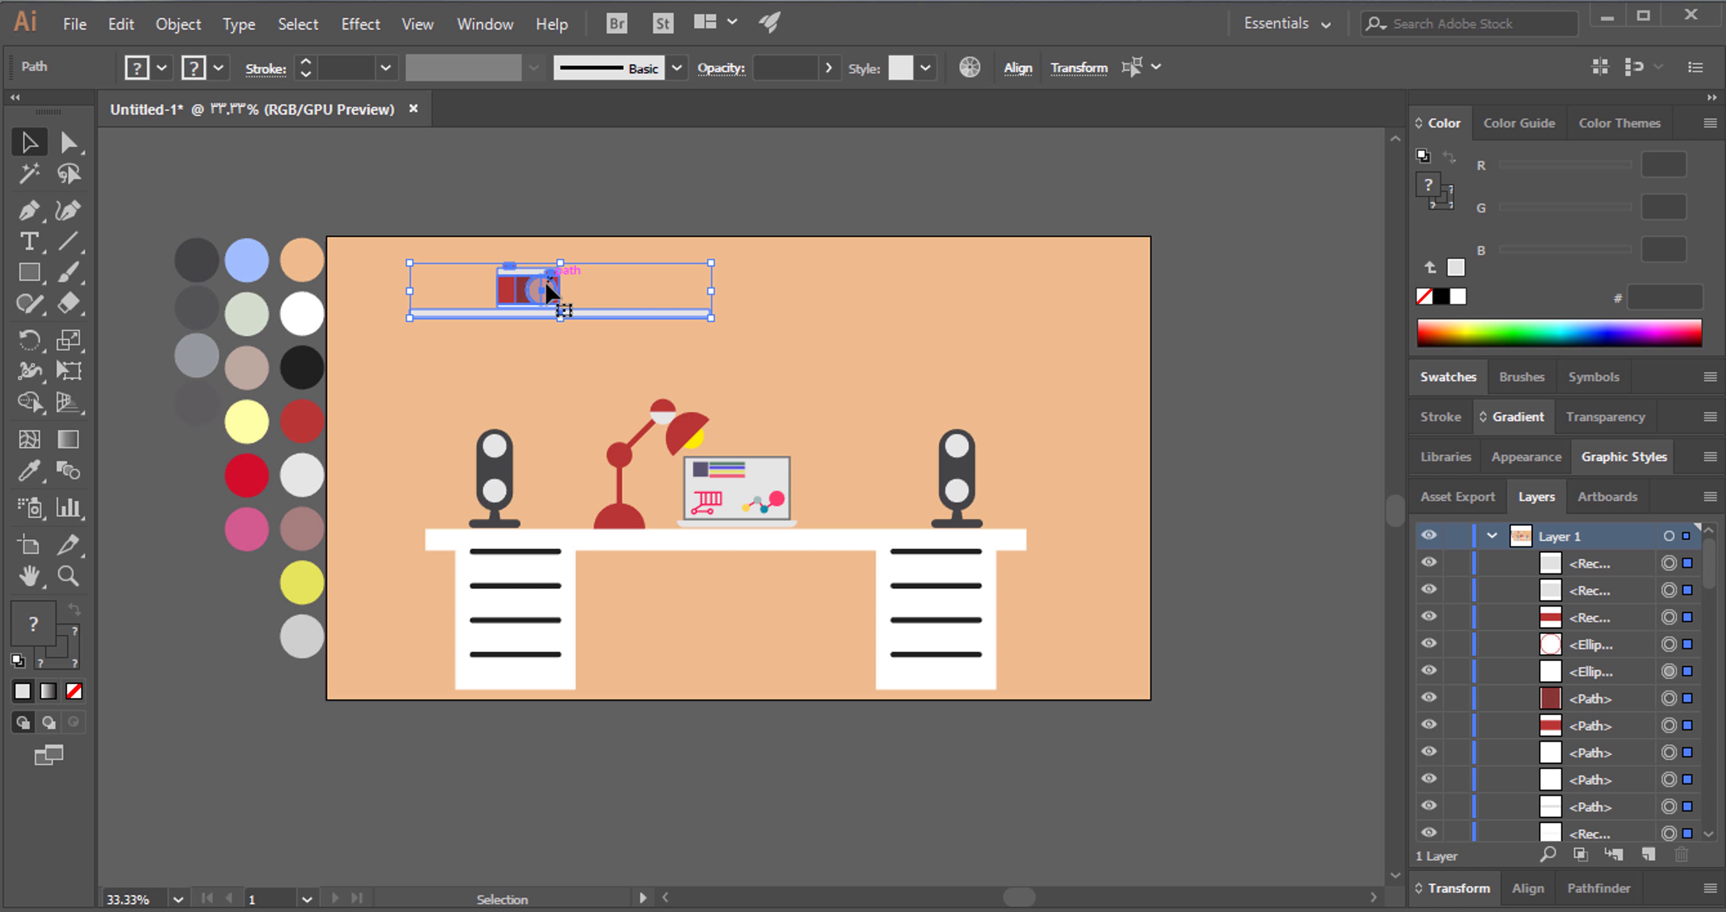
pyautogui.moveTo(525, 297); pyautogui.dragTo(690, 300)
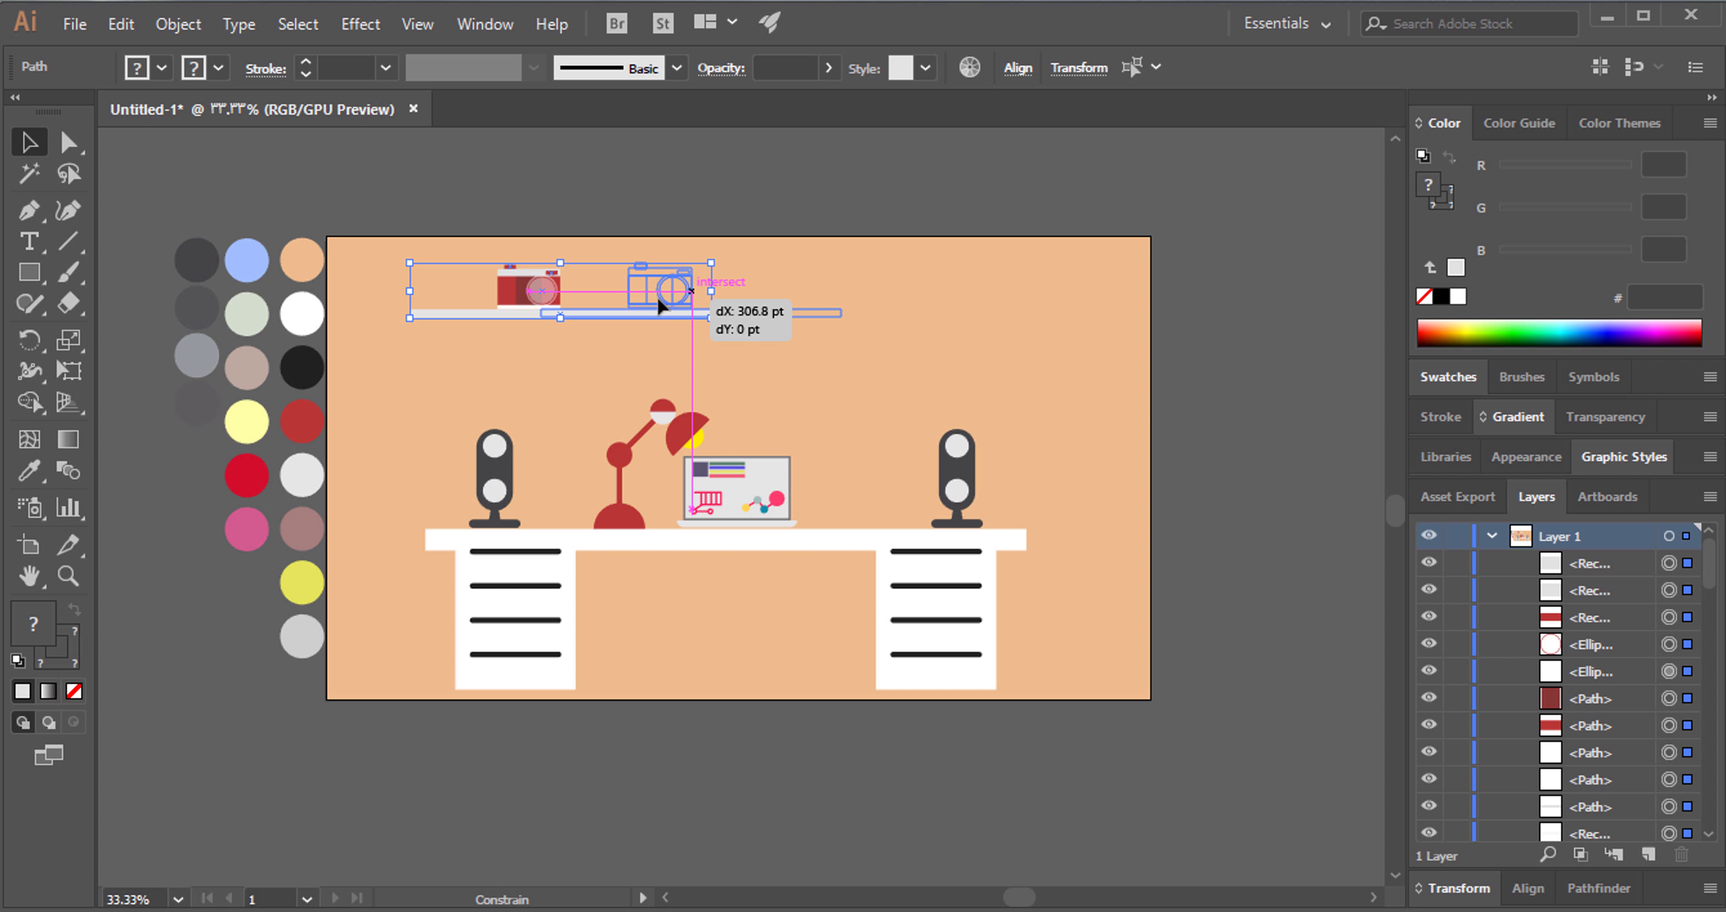
pyautogui.moveTo(689, 297); pyautogui.dragTo(657, 297)
pyautogui.click(439, 352)
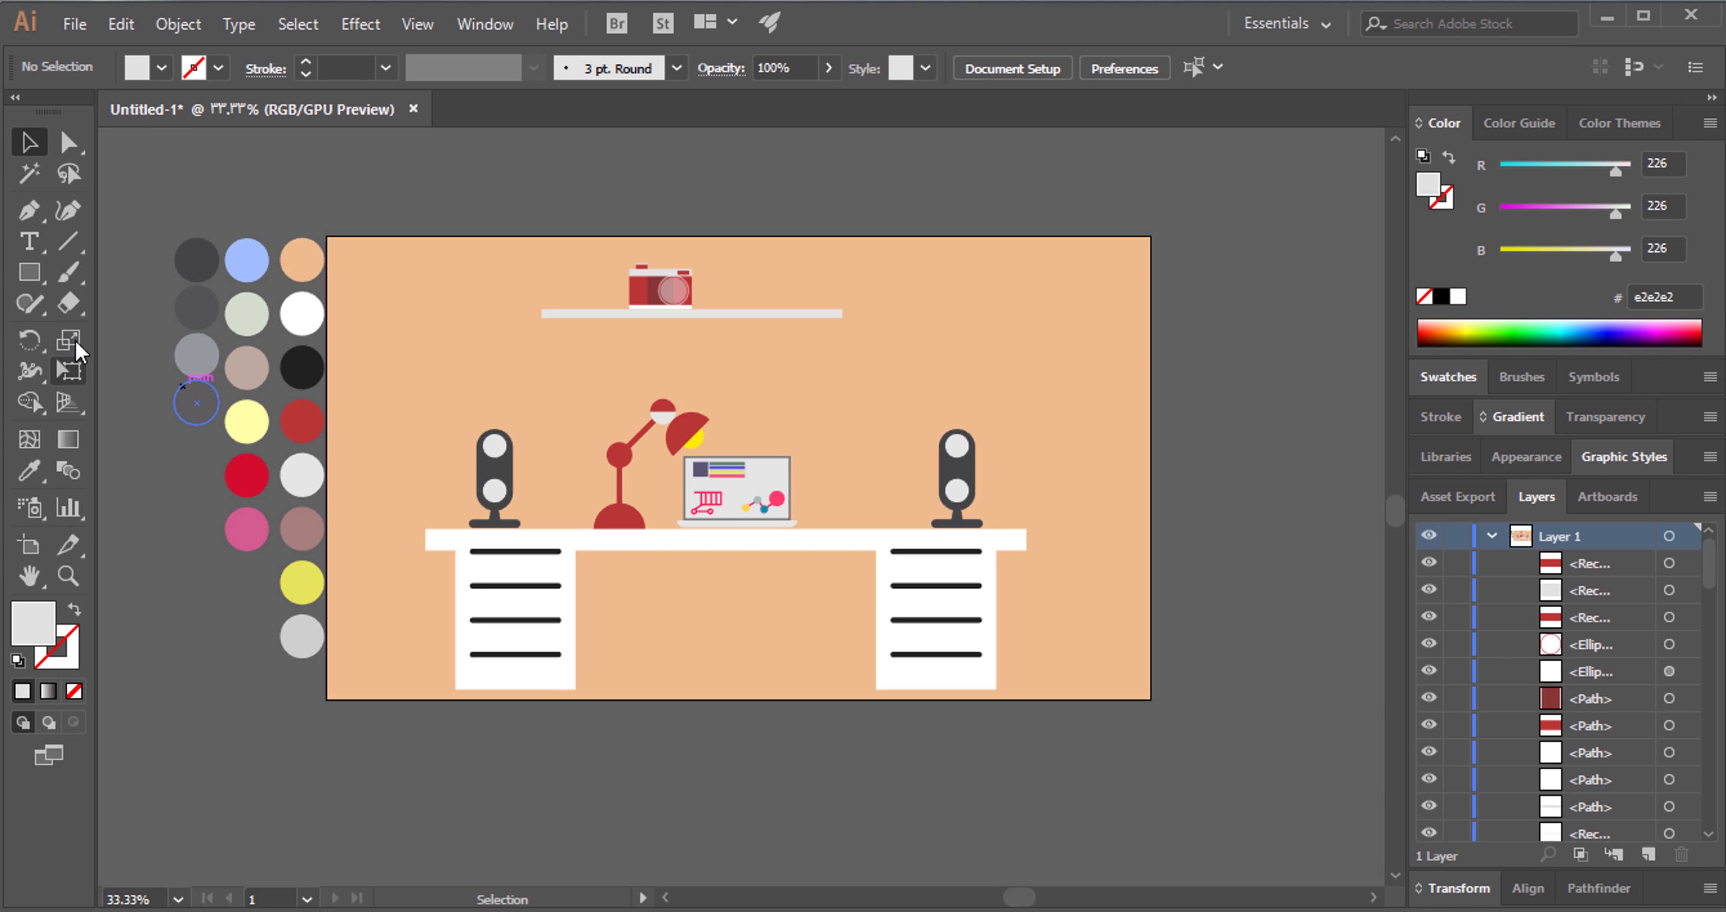
pyautogui.click(67, 574)
pyautogui.moveTo(433, 263); pyautogui.dragTo(786, 231)
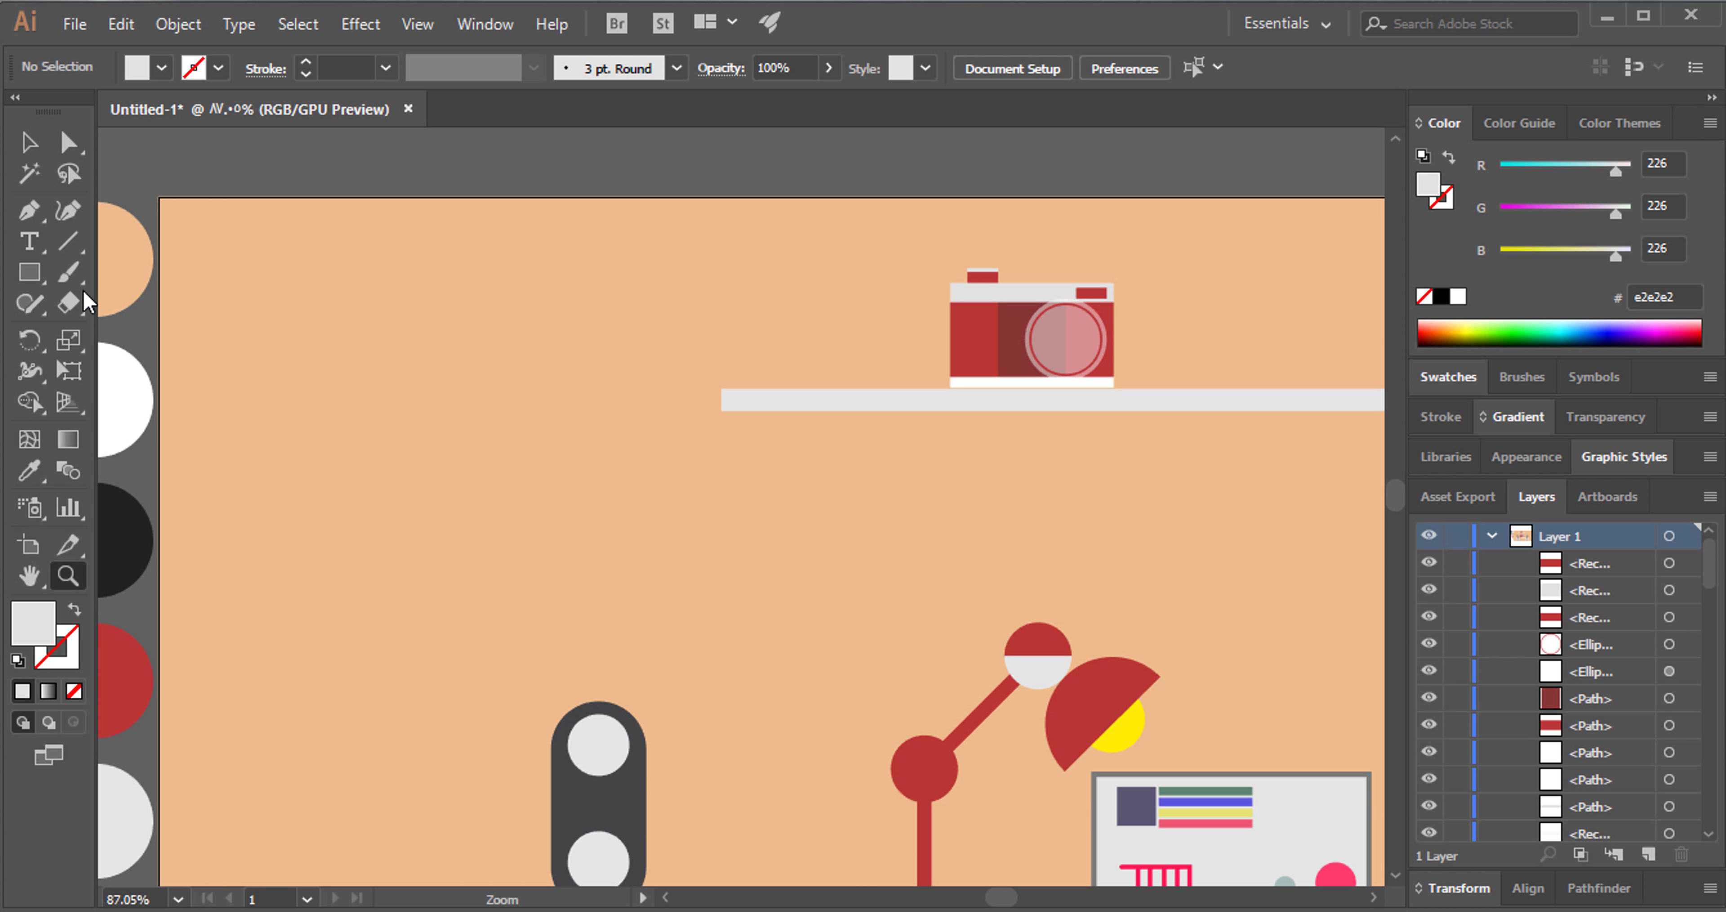
# Draw a large circle left of the shelf and give it the red swatch colour.
pyautogui.click(29, 142)
pyautogui.click(30, 271)
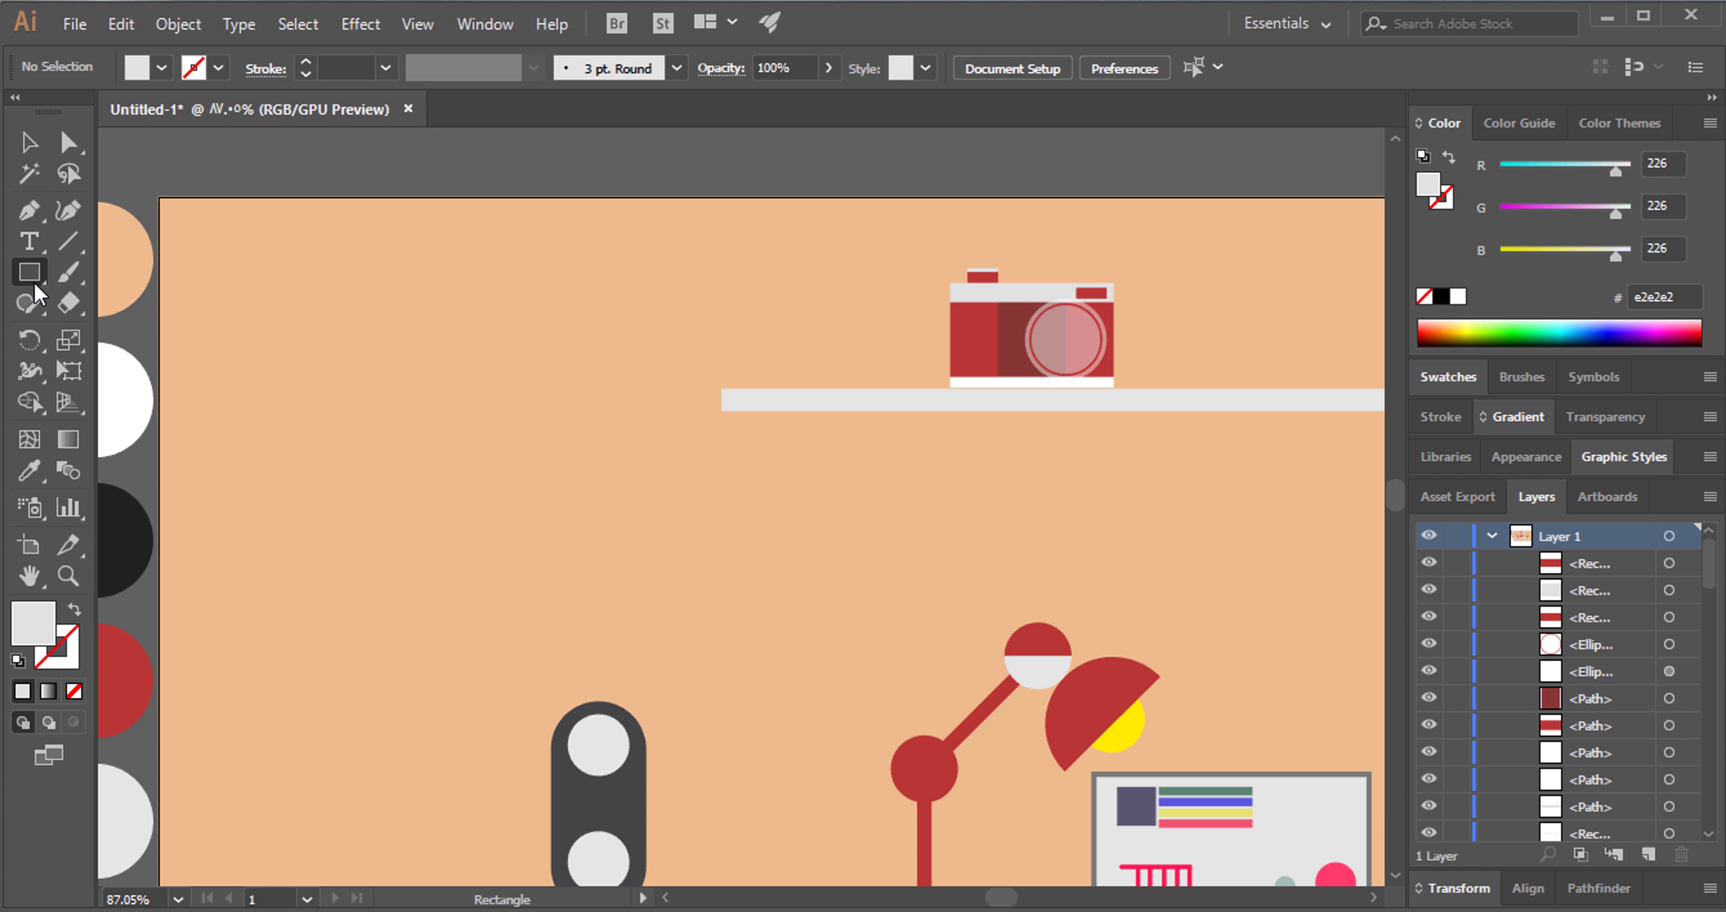
pyautogui.moveTo(36, 287); pyautogui.dragTo(101, 336)
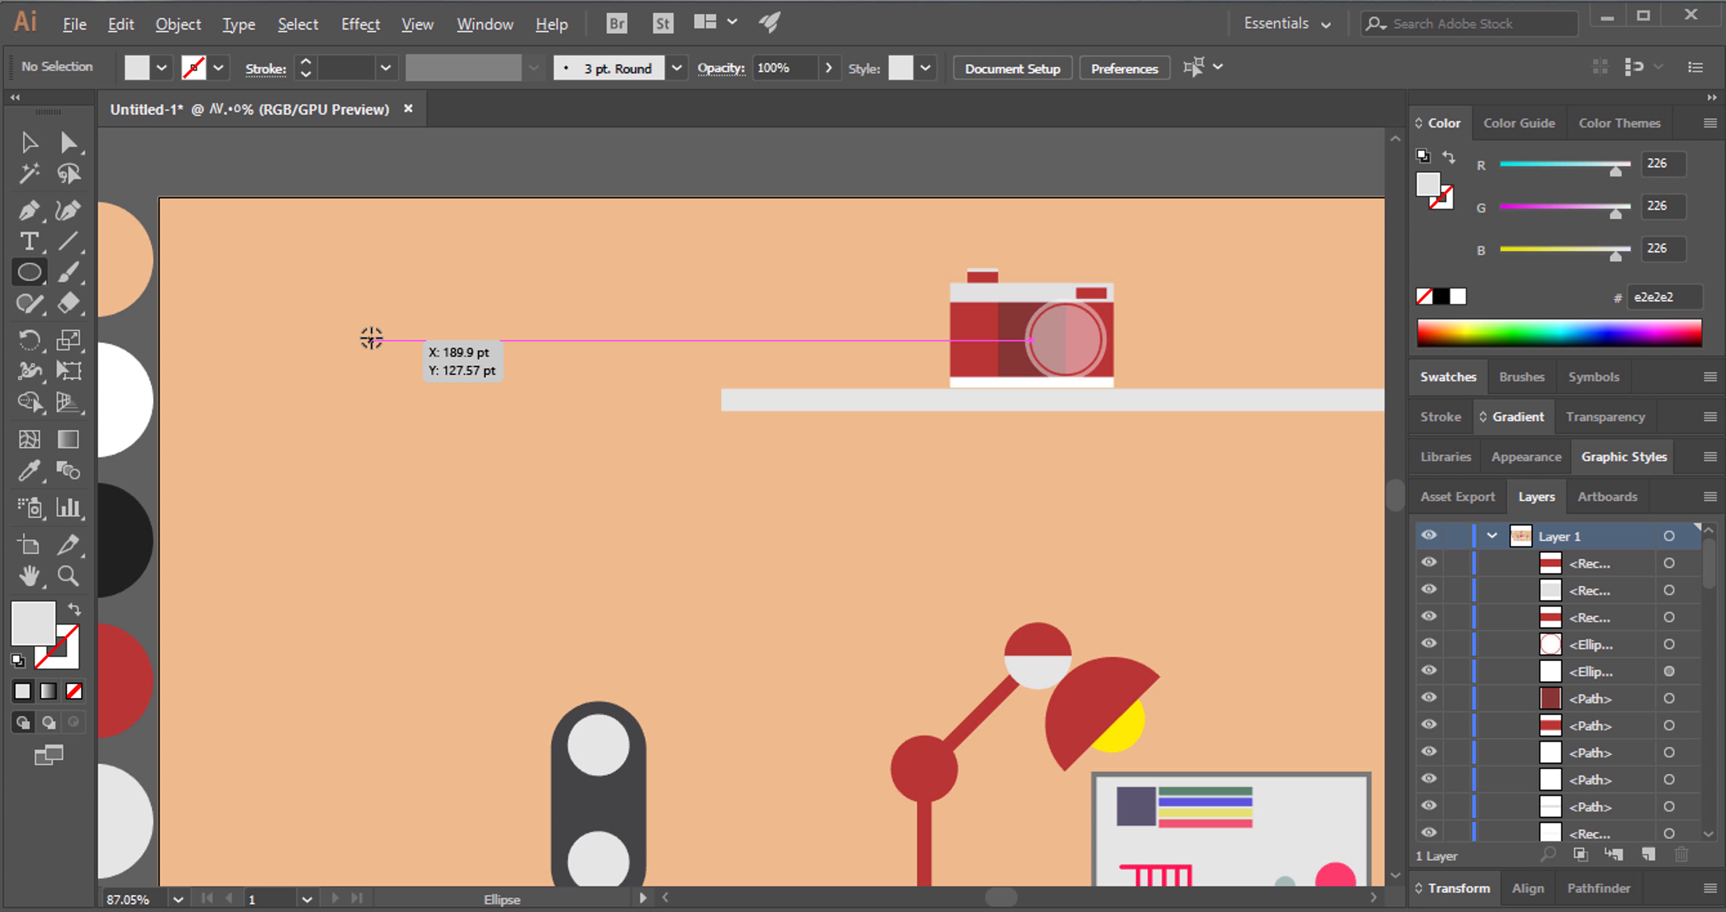
pyautogui.moveTo(371, 340); pyautogui.dragTo(494, 268)
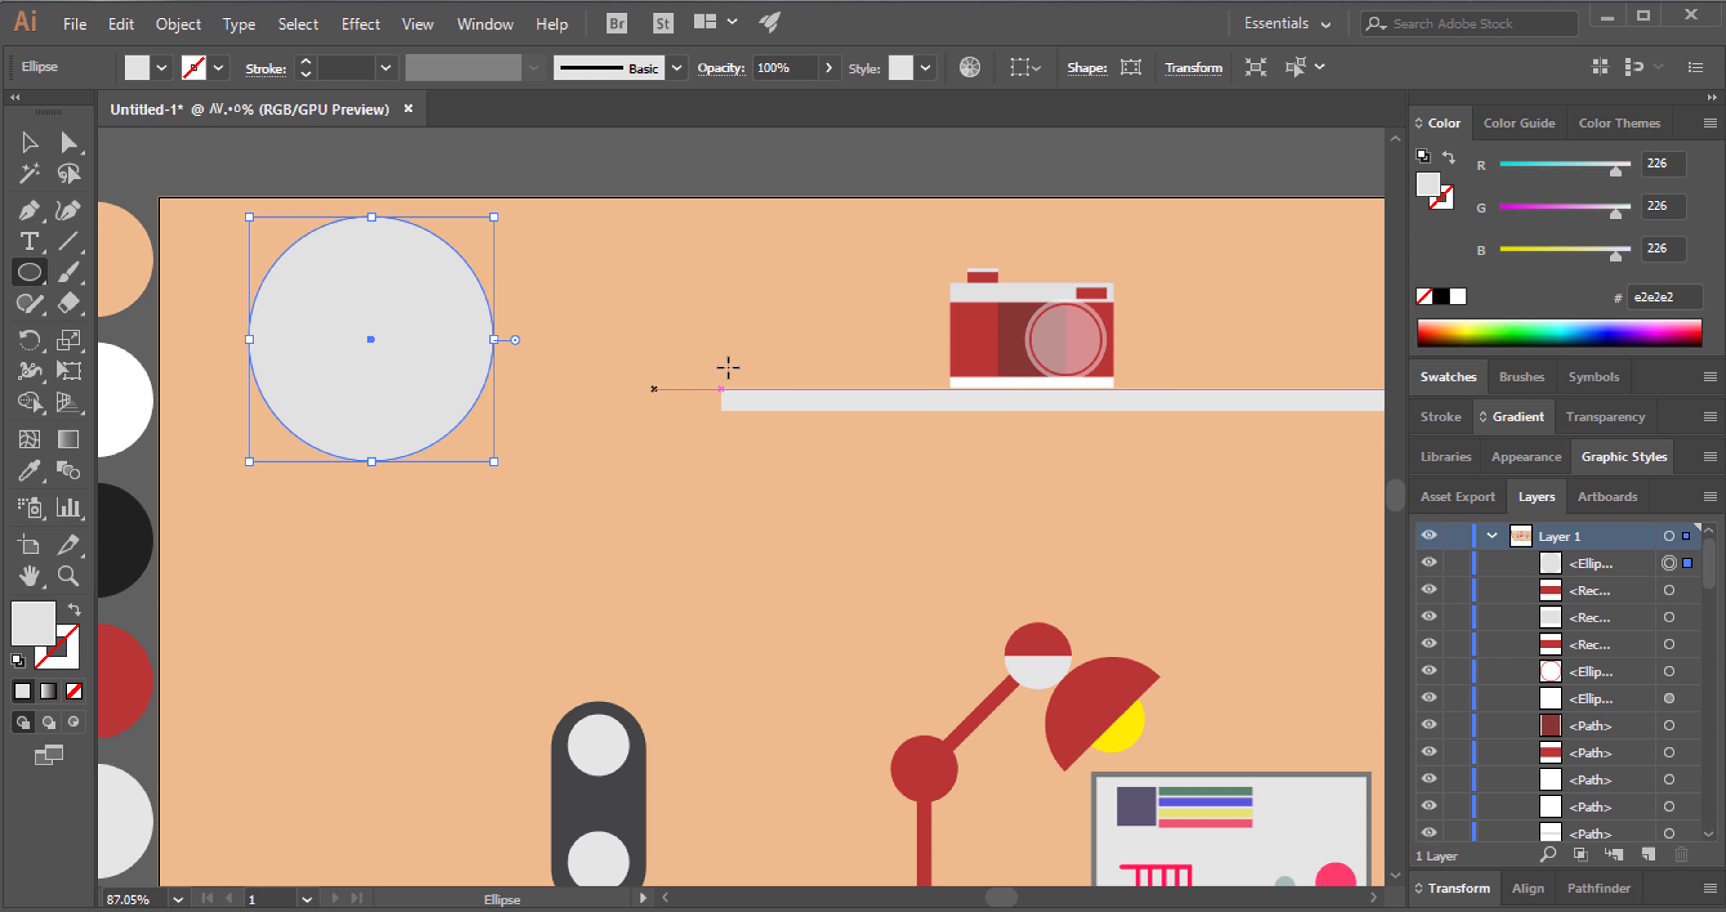
pyautogui.press('i')
pyautogui.click(973, 335)
# Draw a vertical line across the circle's full height, entering 35 in the line settings.
pyautogui.click(28, 142)
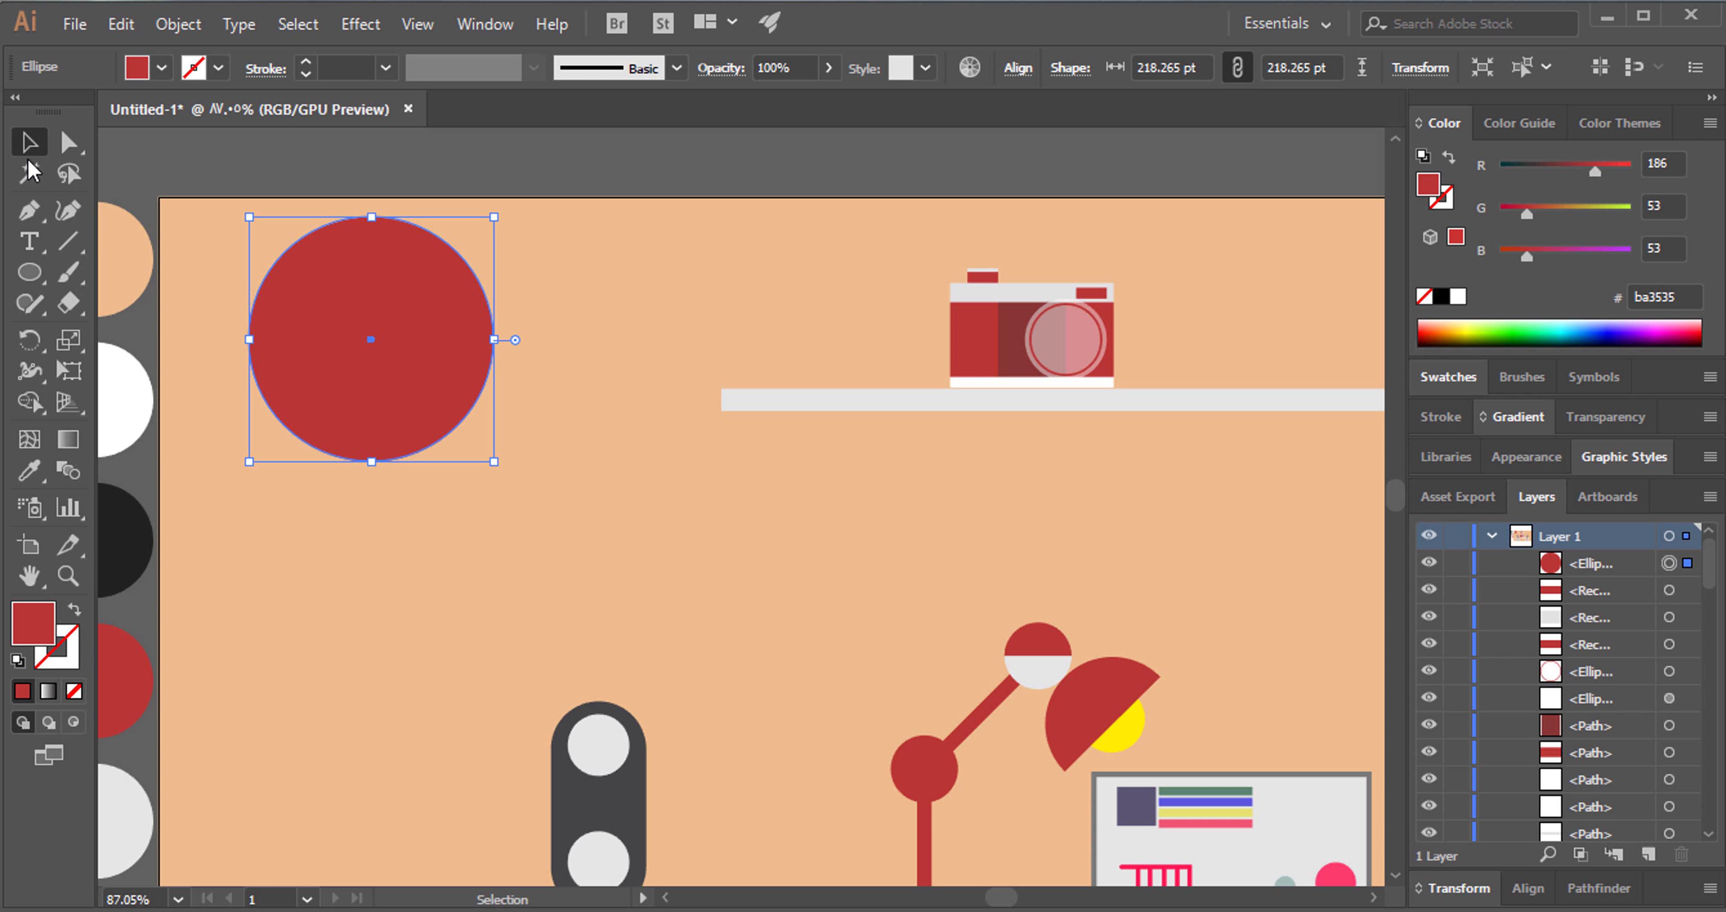
pyautogui.click(68, 241)
pyautogui.hotkey('ctrl', 'shift', 'a')
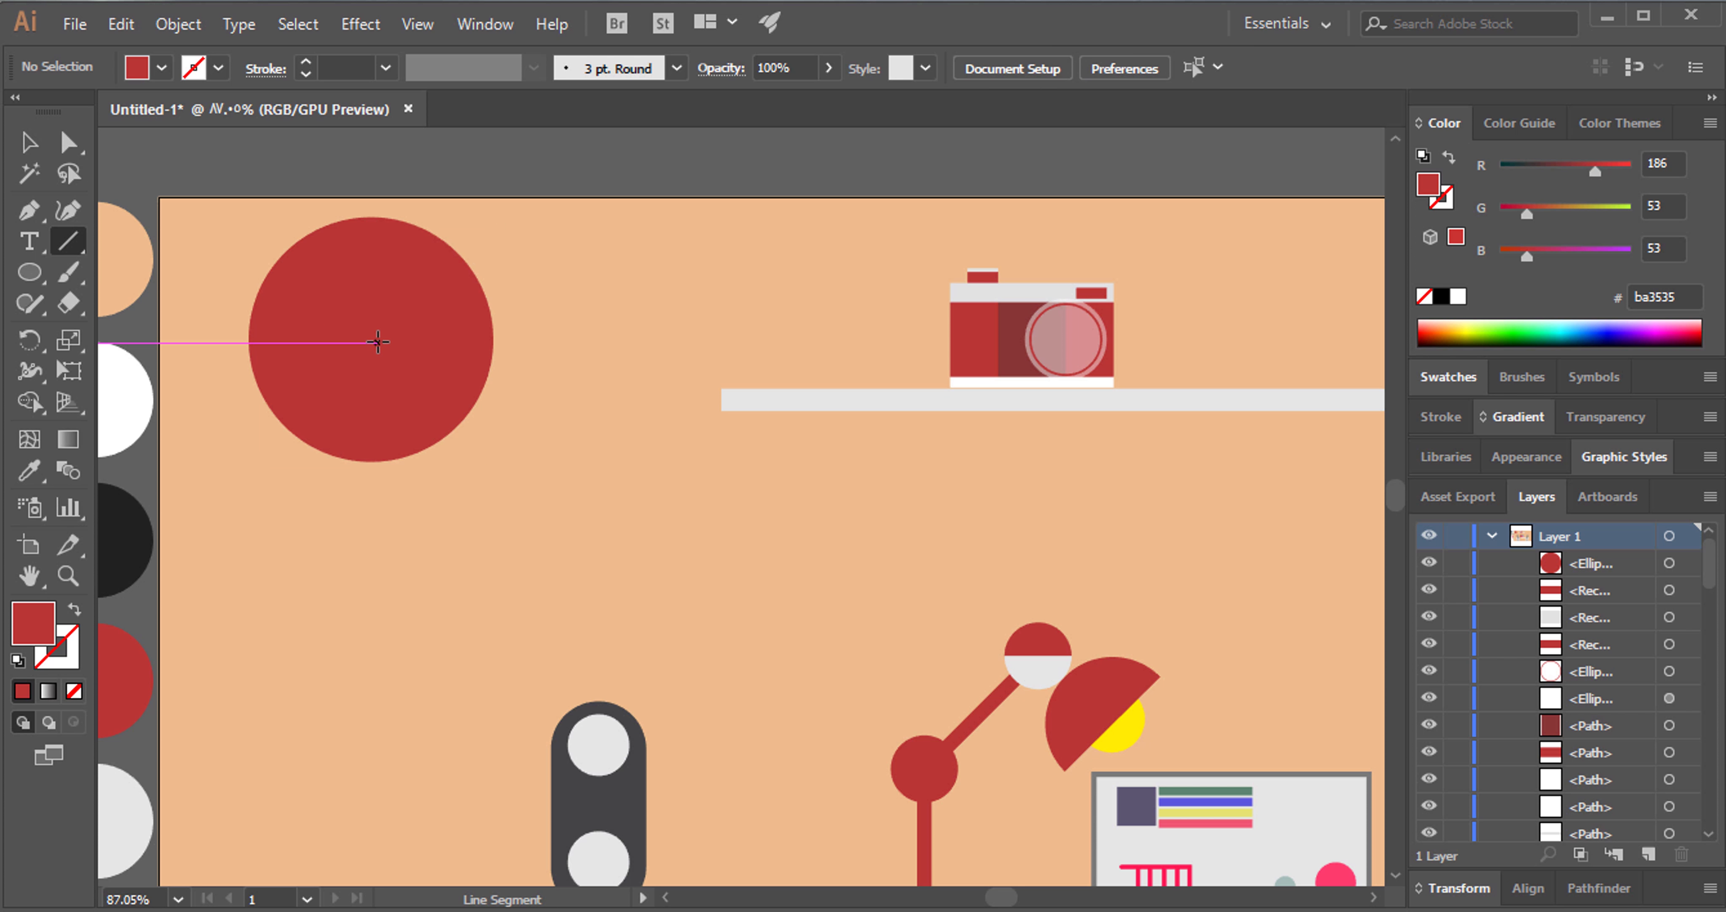
pyautogui.click(374, 340)
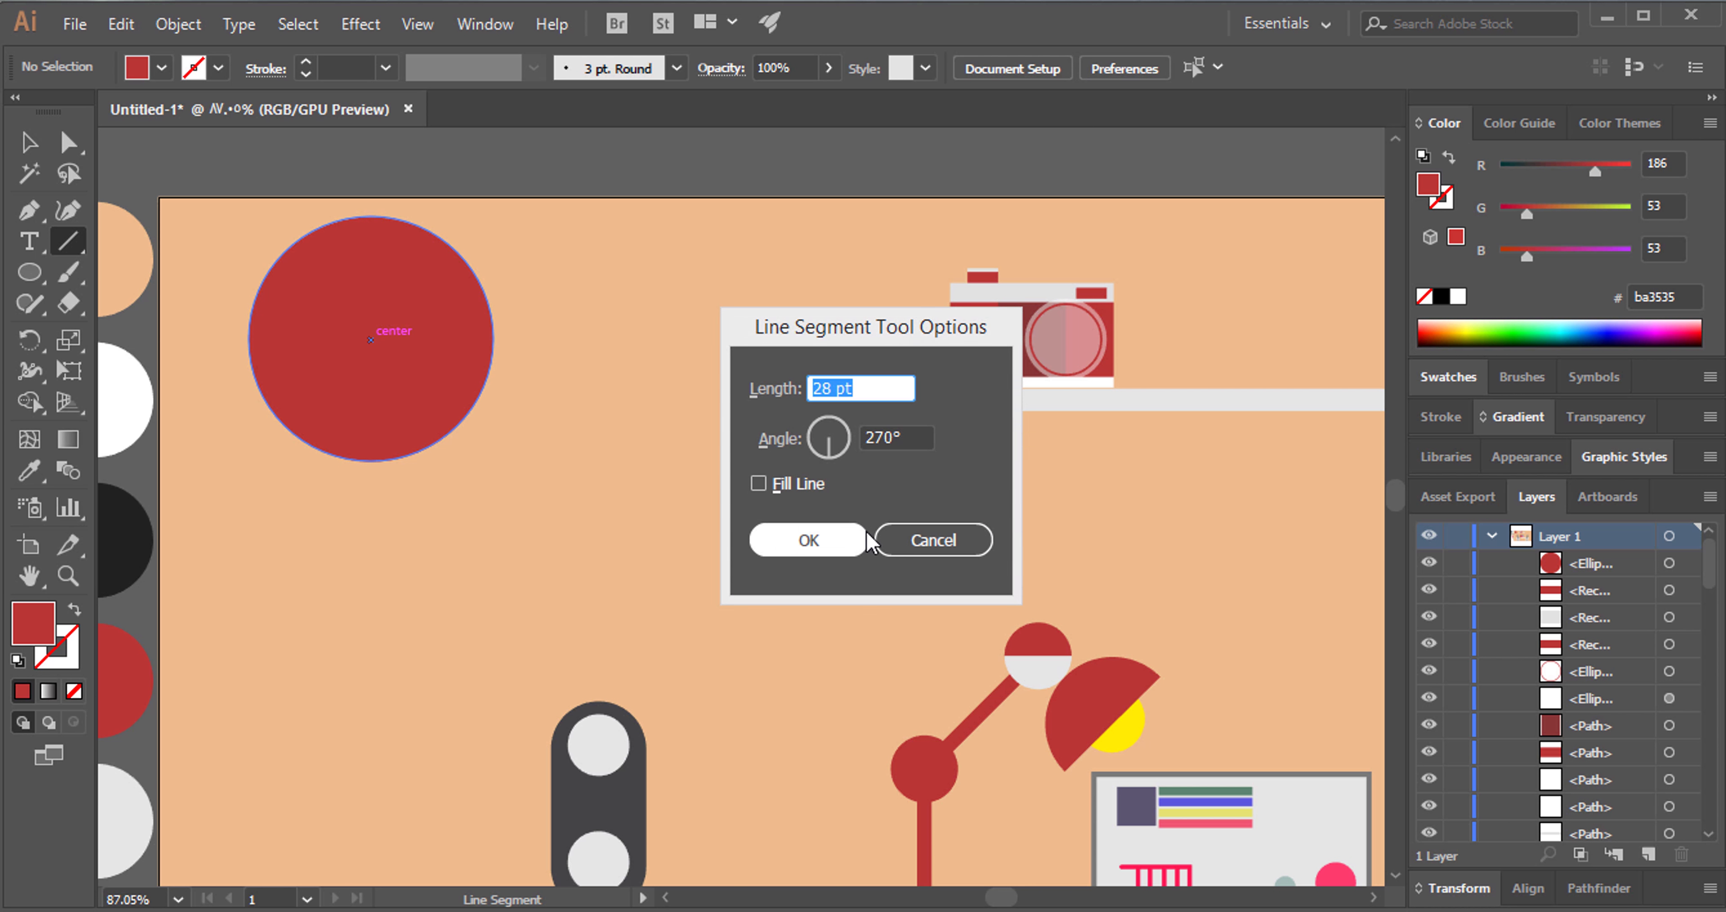
pyautogui.write('35')
pyautogui.click(813, 539)
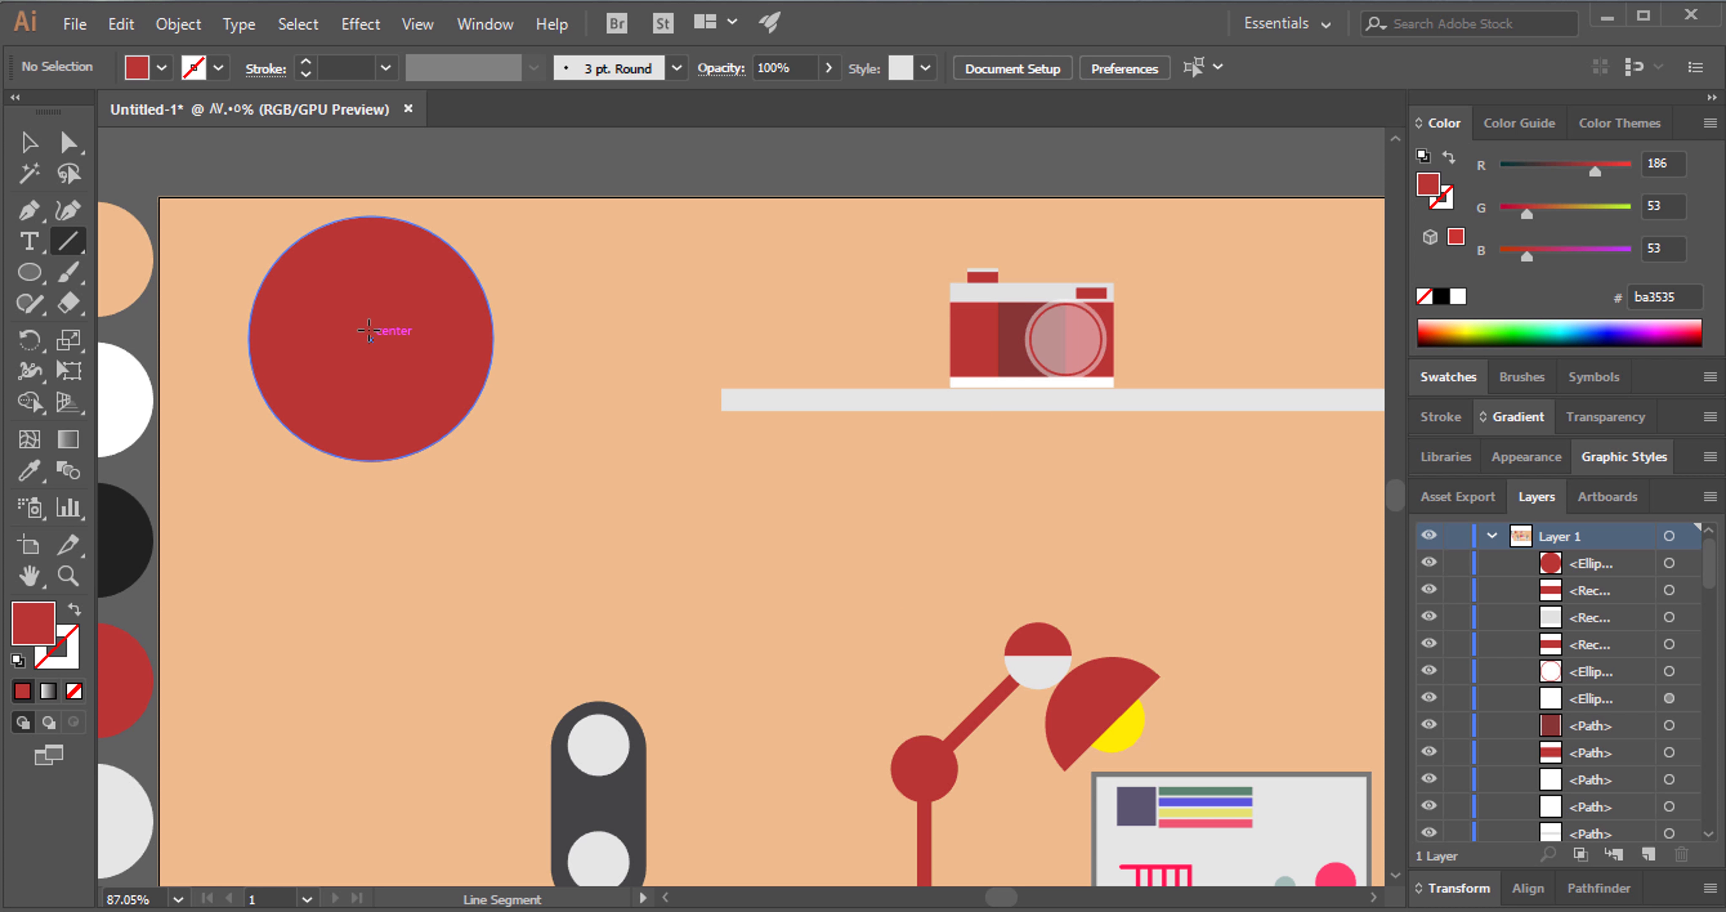
pyautogui.moveTo(369, 331); pyautogui.dragTo(370, 217)
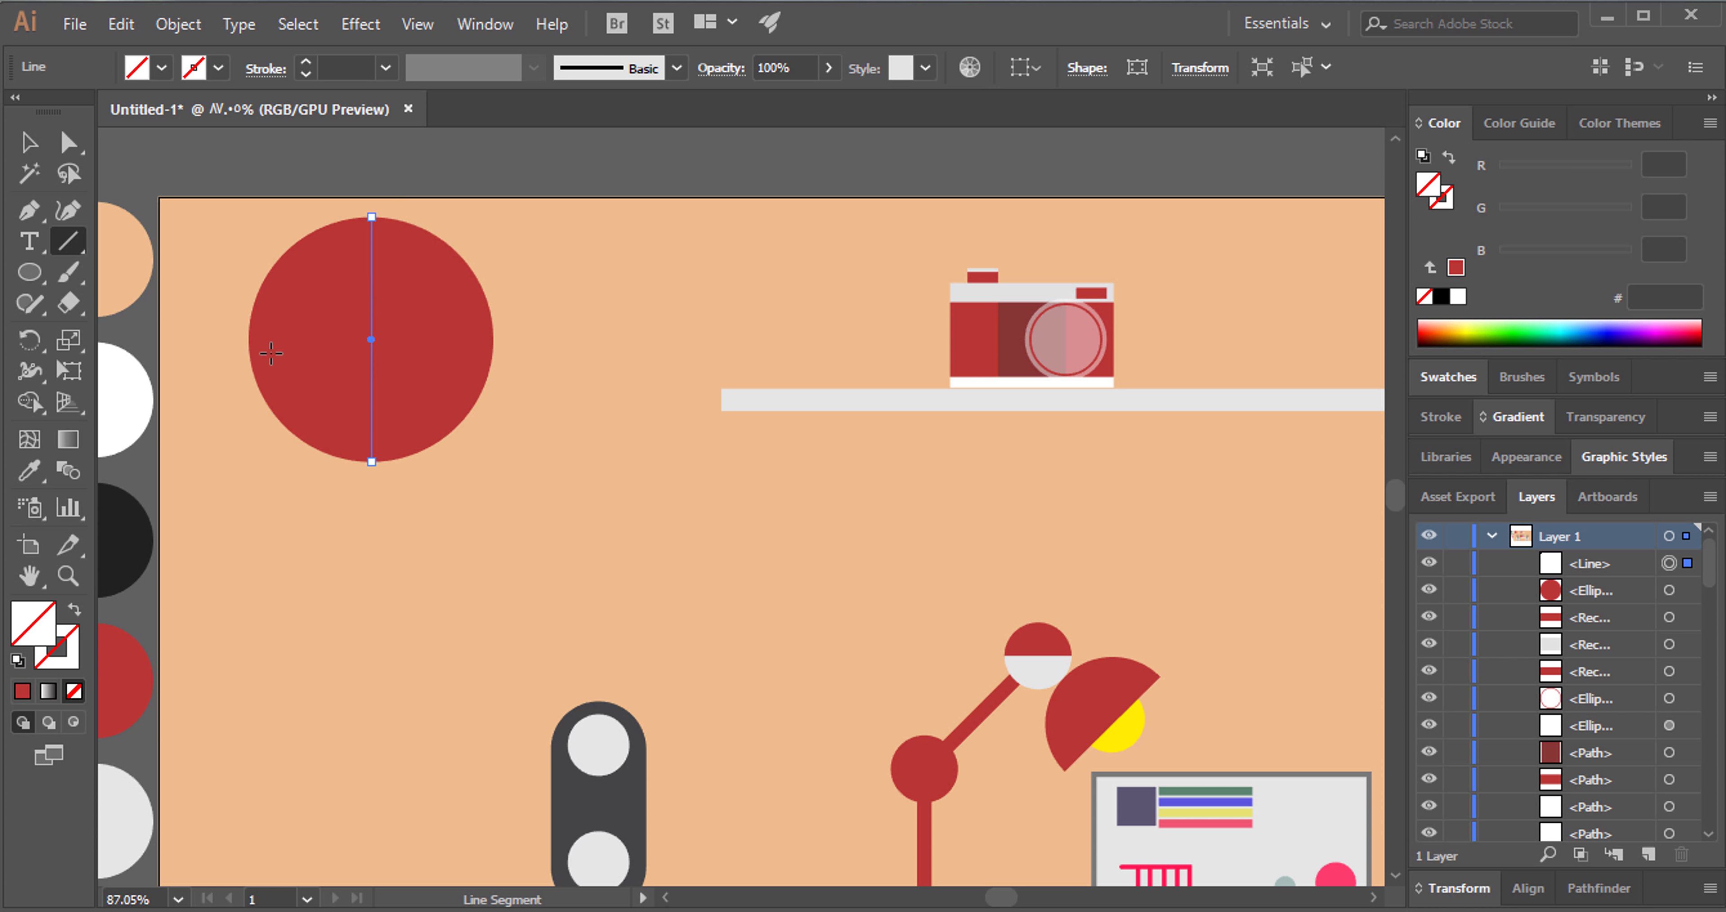
# Make the vertical line white with a 6 pt stroke.
pyautogui.click(1459, 296)
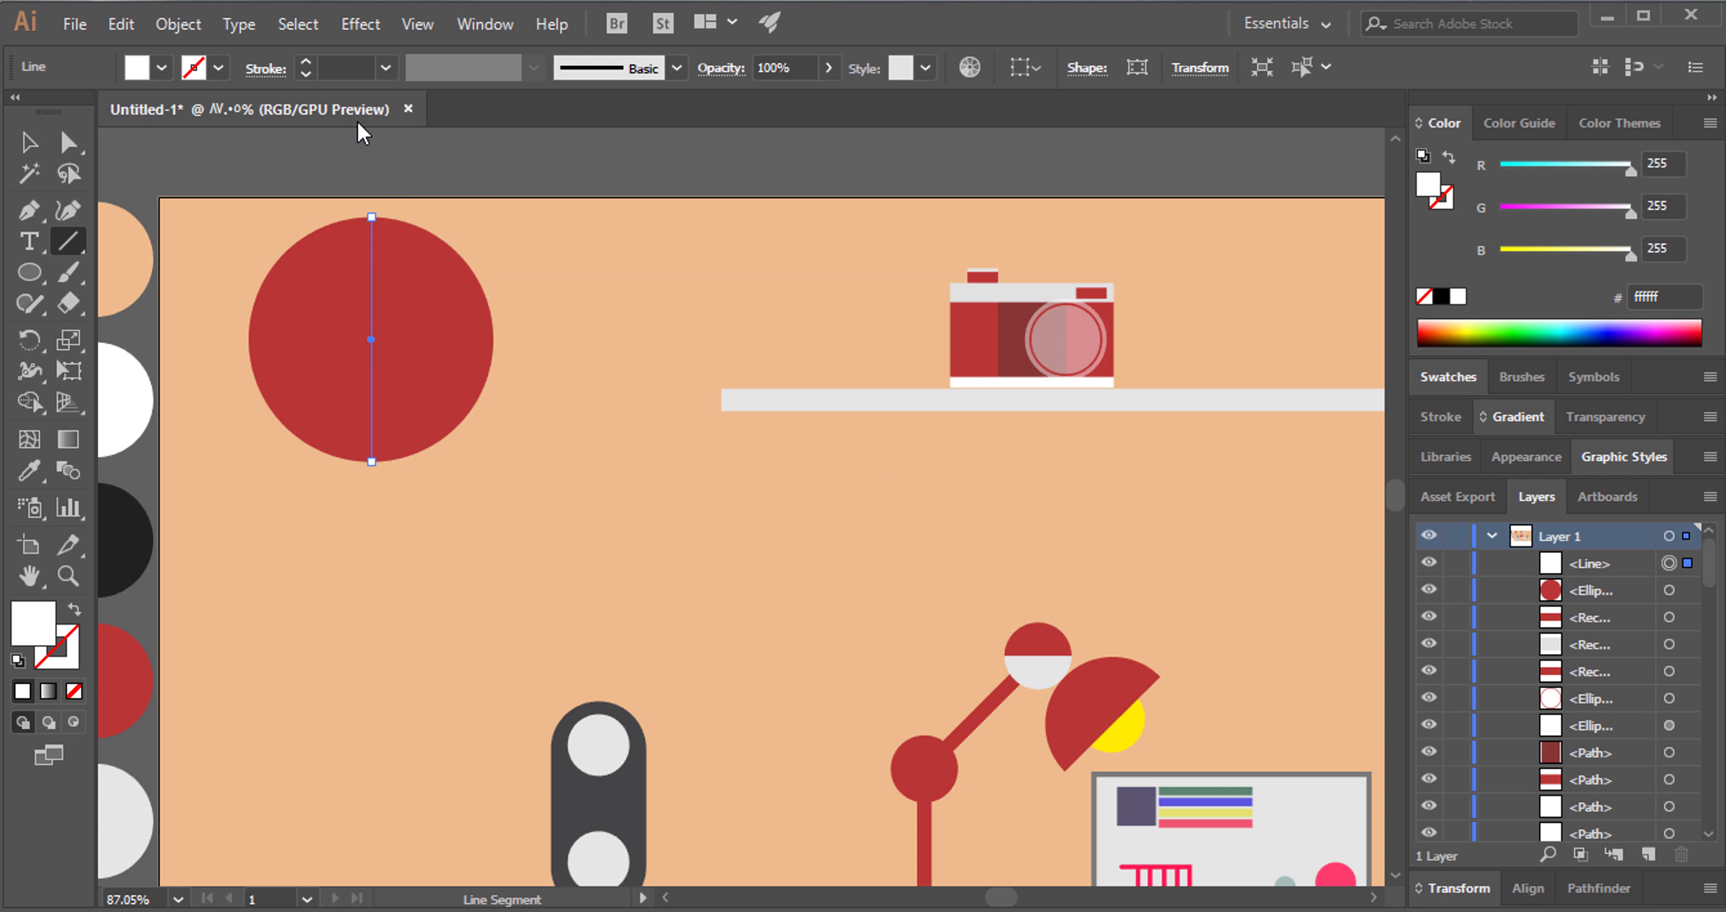
pyautogui.click(363, 67)
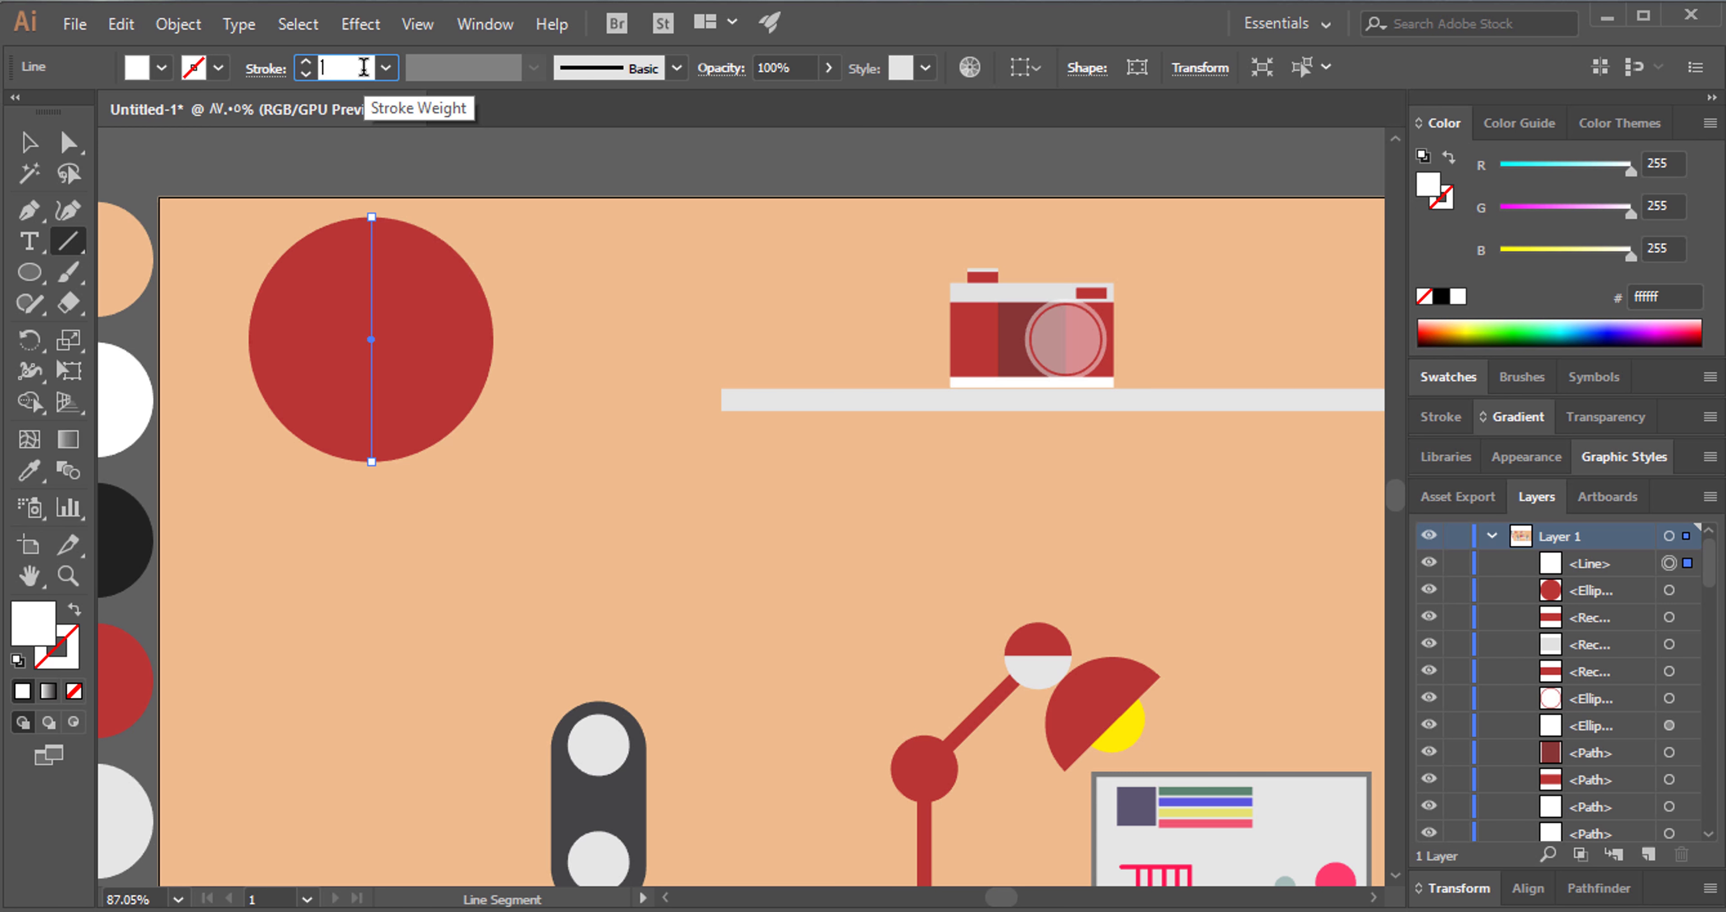
pyautogui.write('3')
pyautogui.press('Return')
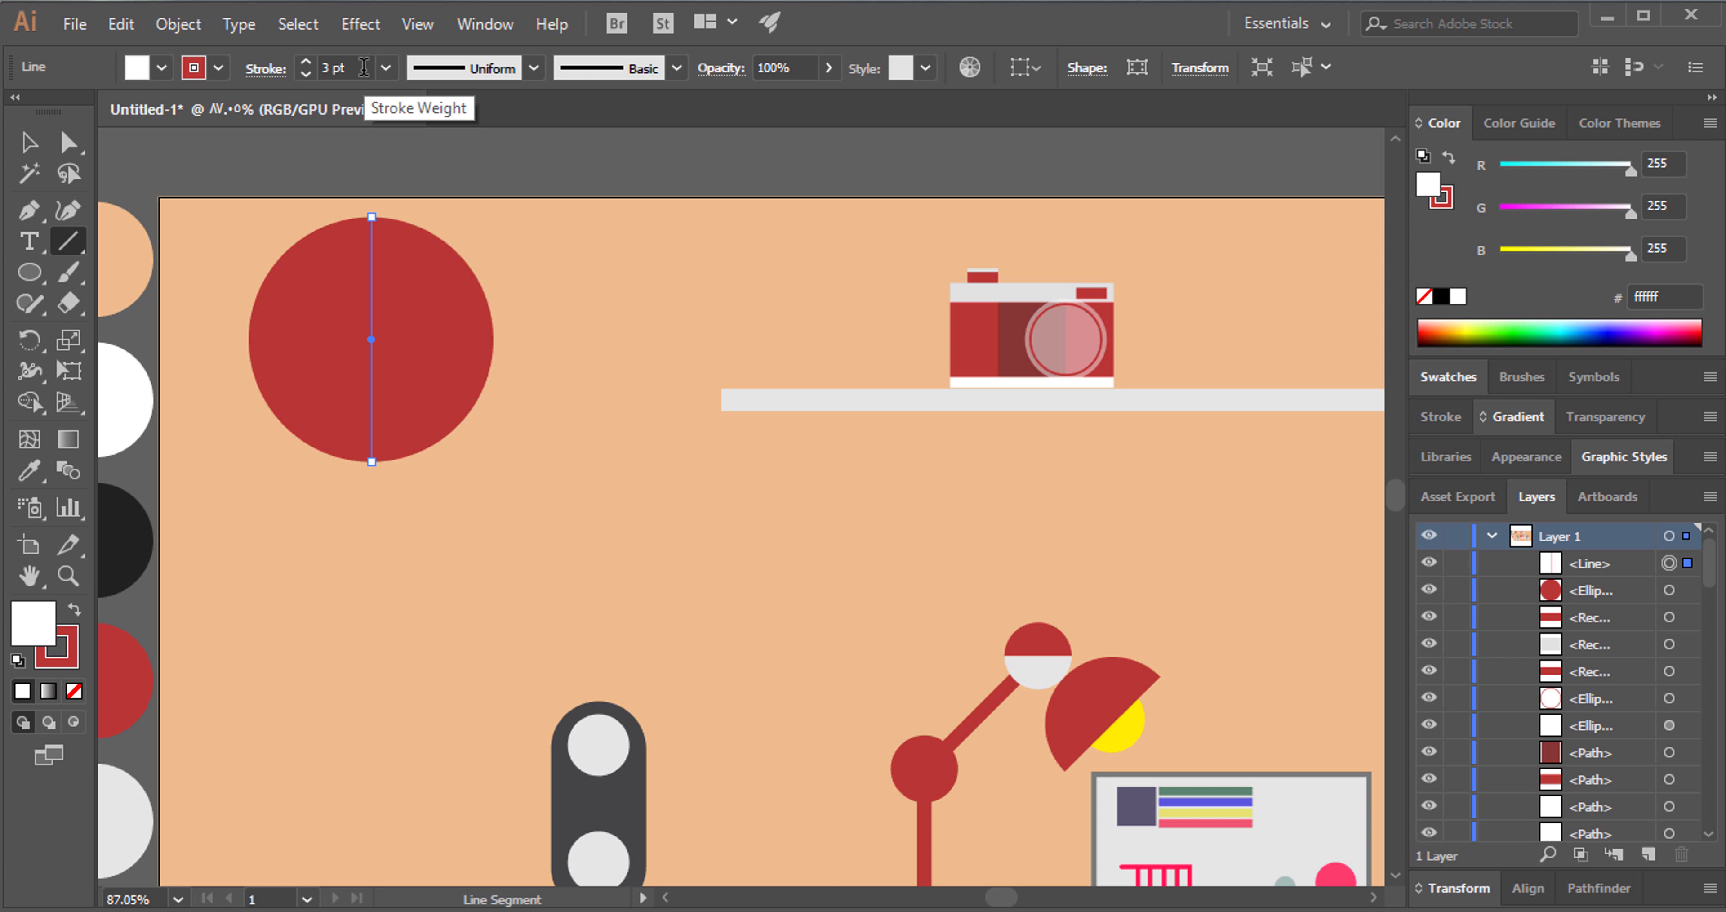
pyautogui.click(75, 610)
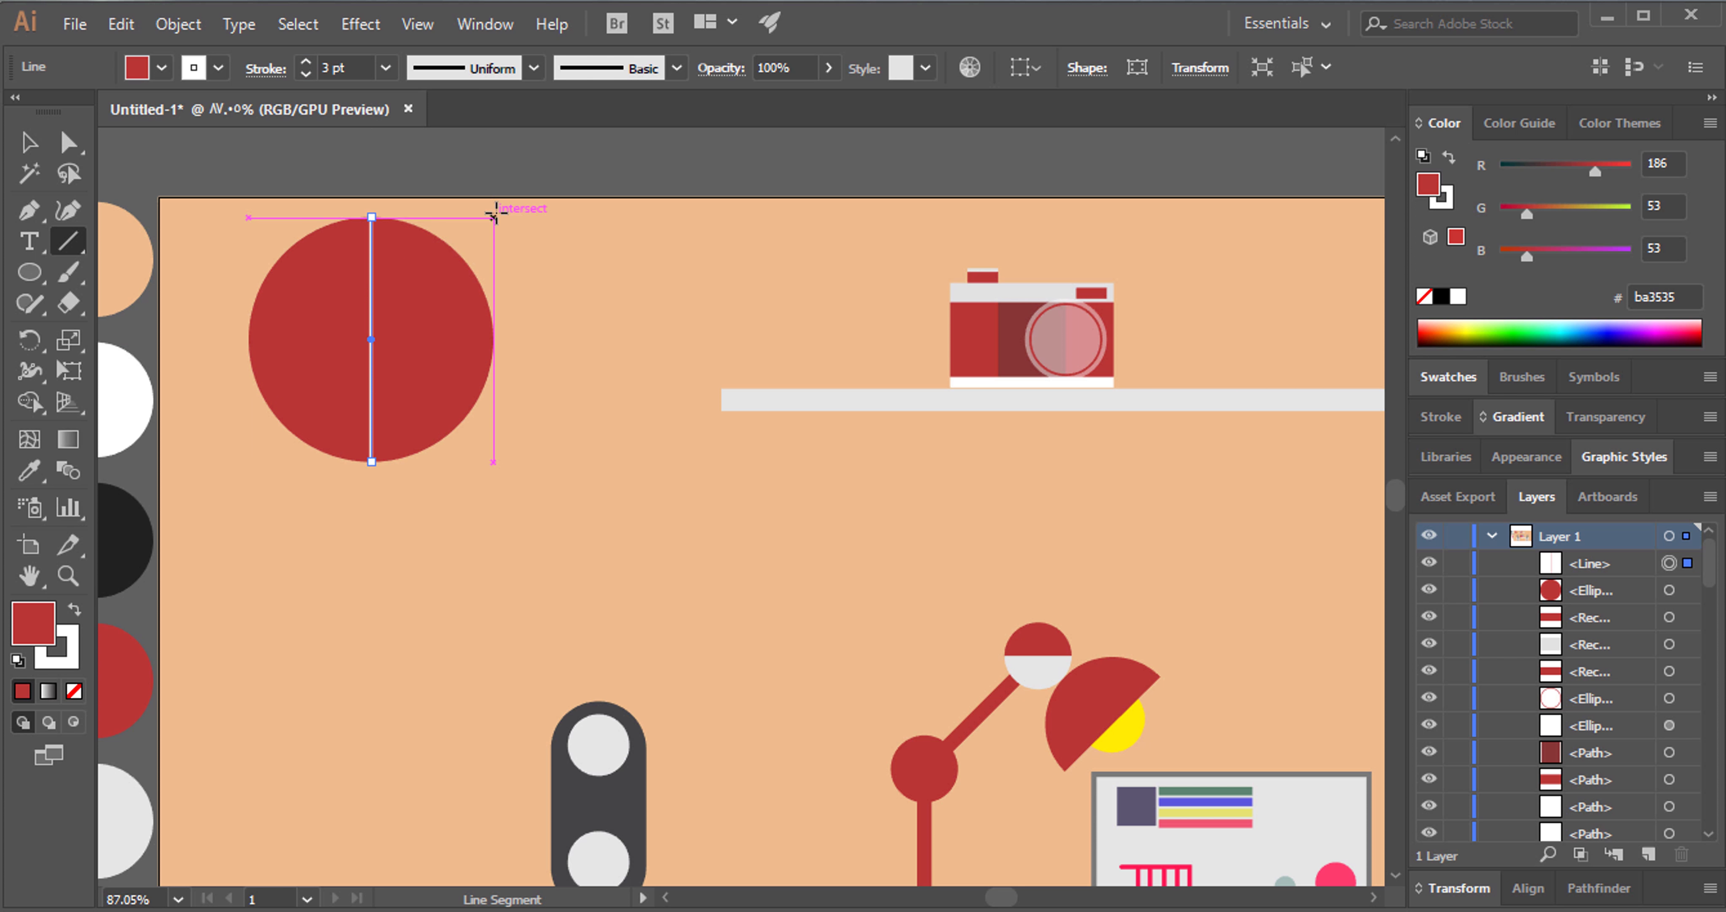
pyautogui.press('v')
pyautogui.click(609, 233)
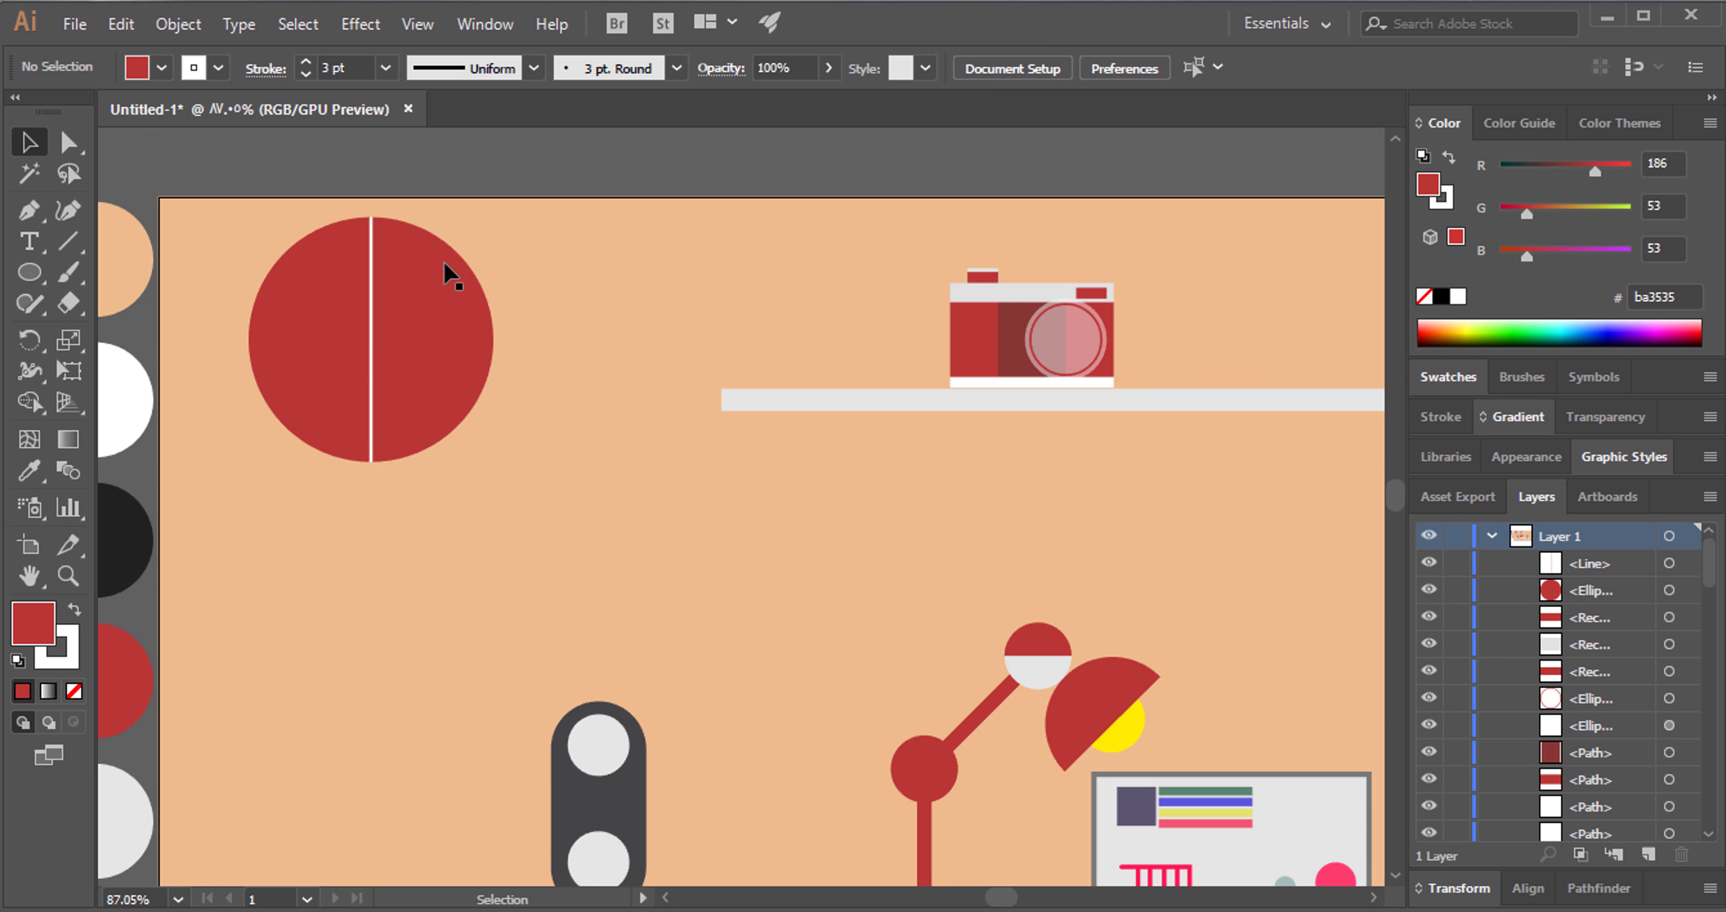
pyautogui.click(373, 263)
pyautogui.click(306, 61)
pyautogui.click(306, 61)
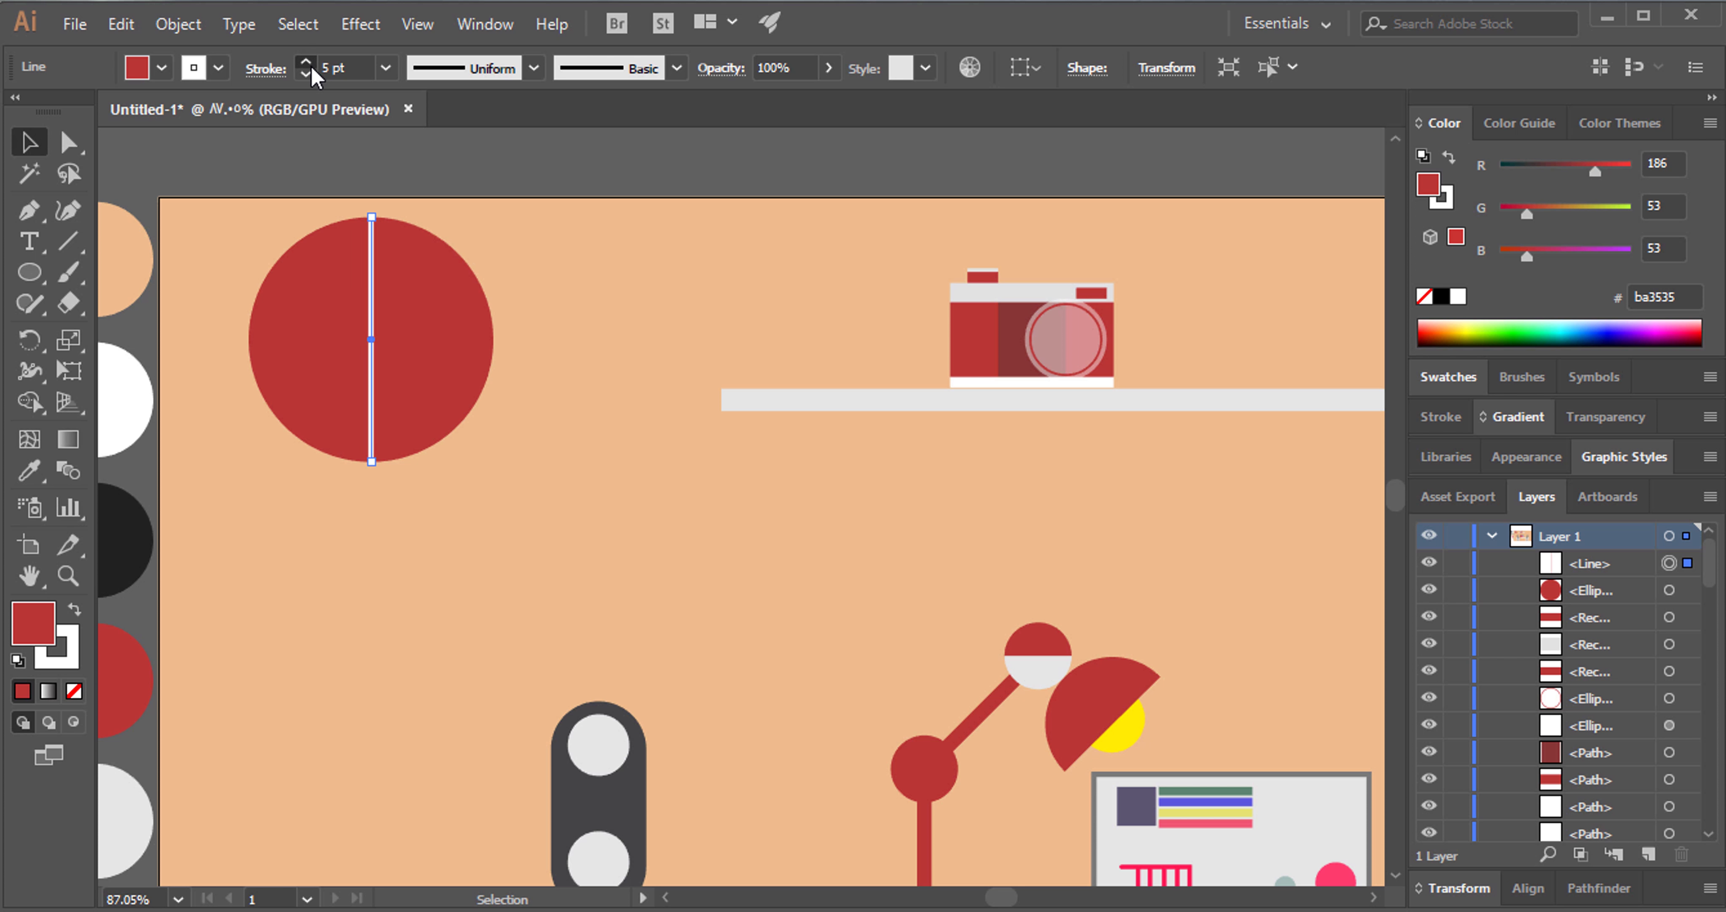
pyautogui.click(520, 328)
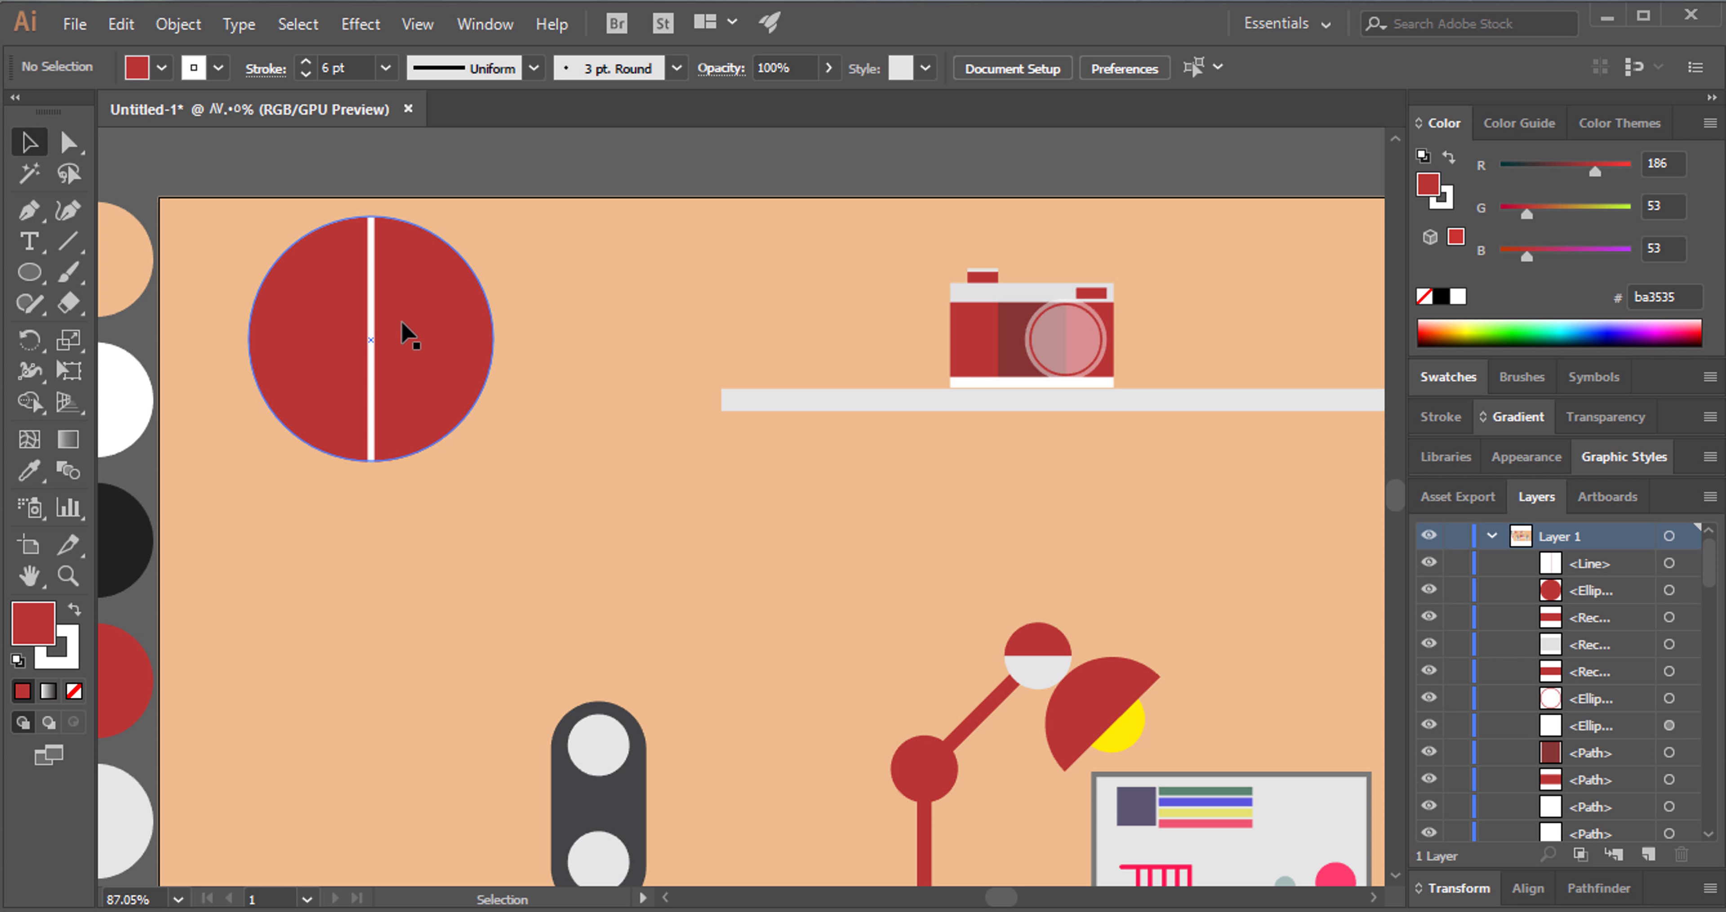
# Paste a copy of the white line in front and rotate it 90° into a horizontal bar, forming a cross.
pyautogui.click(370, 326)
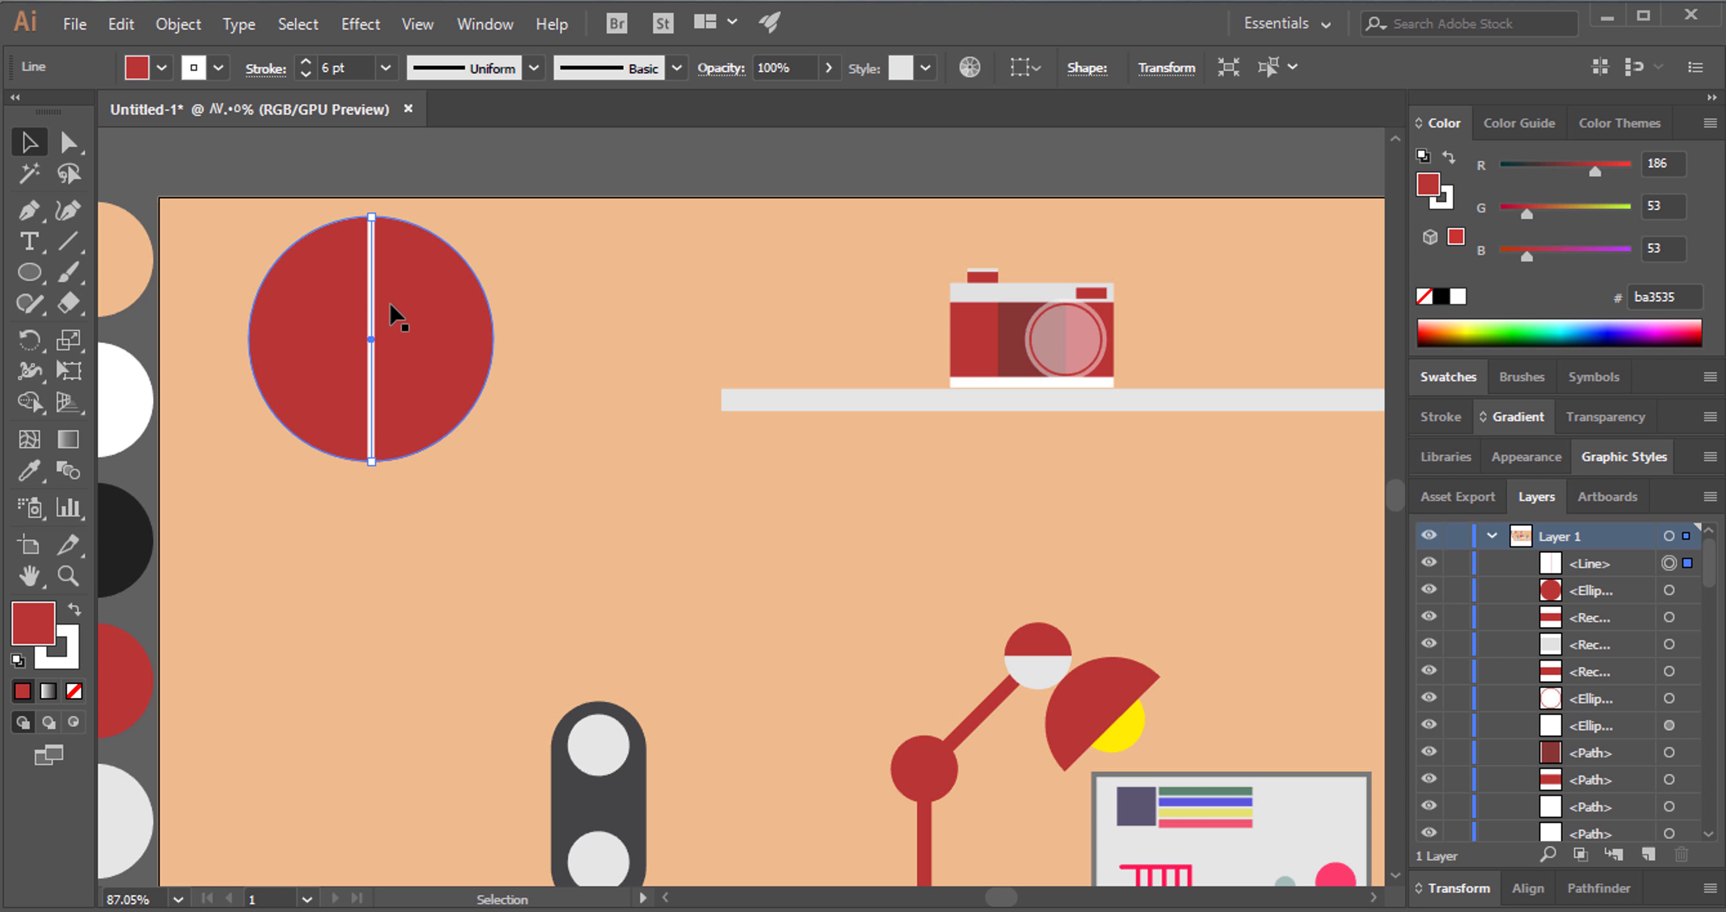
pyautogui.press('ctrl')
pyautogui.hotkey('ctrl', 'c')
pyautogui.hotkey('ctrl', 'f')
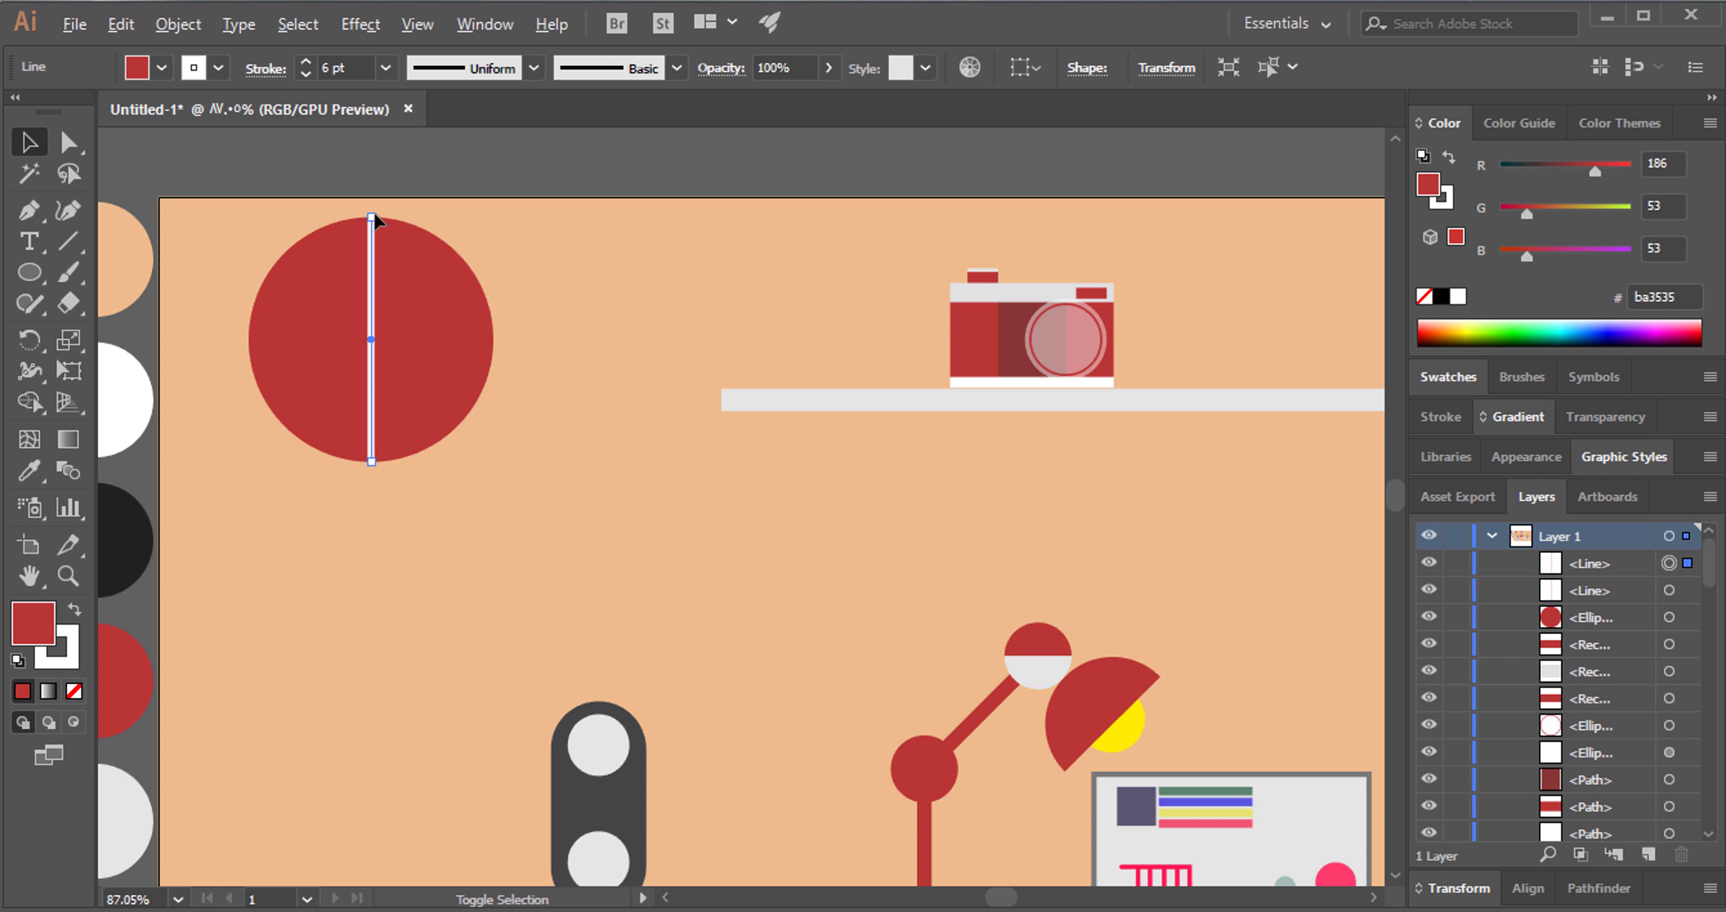
pyautogui.moveTo(376, 208)
pyautogui.mouseDown()
pyautogui.moveTo(430, 213)
pyautogui.moveTo(559, 328)
pyautogui.mouseUp()
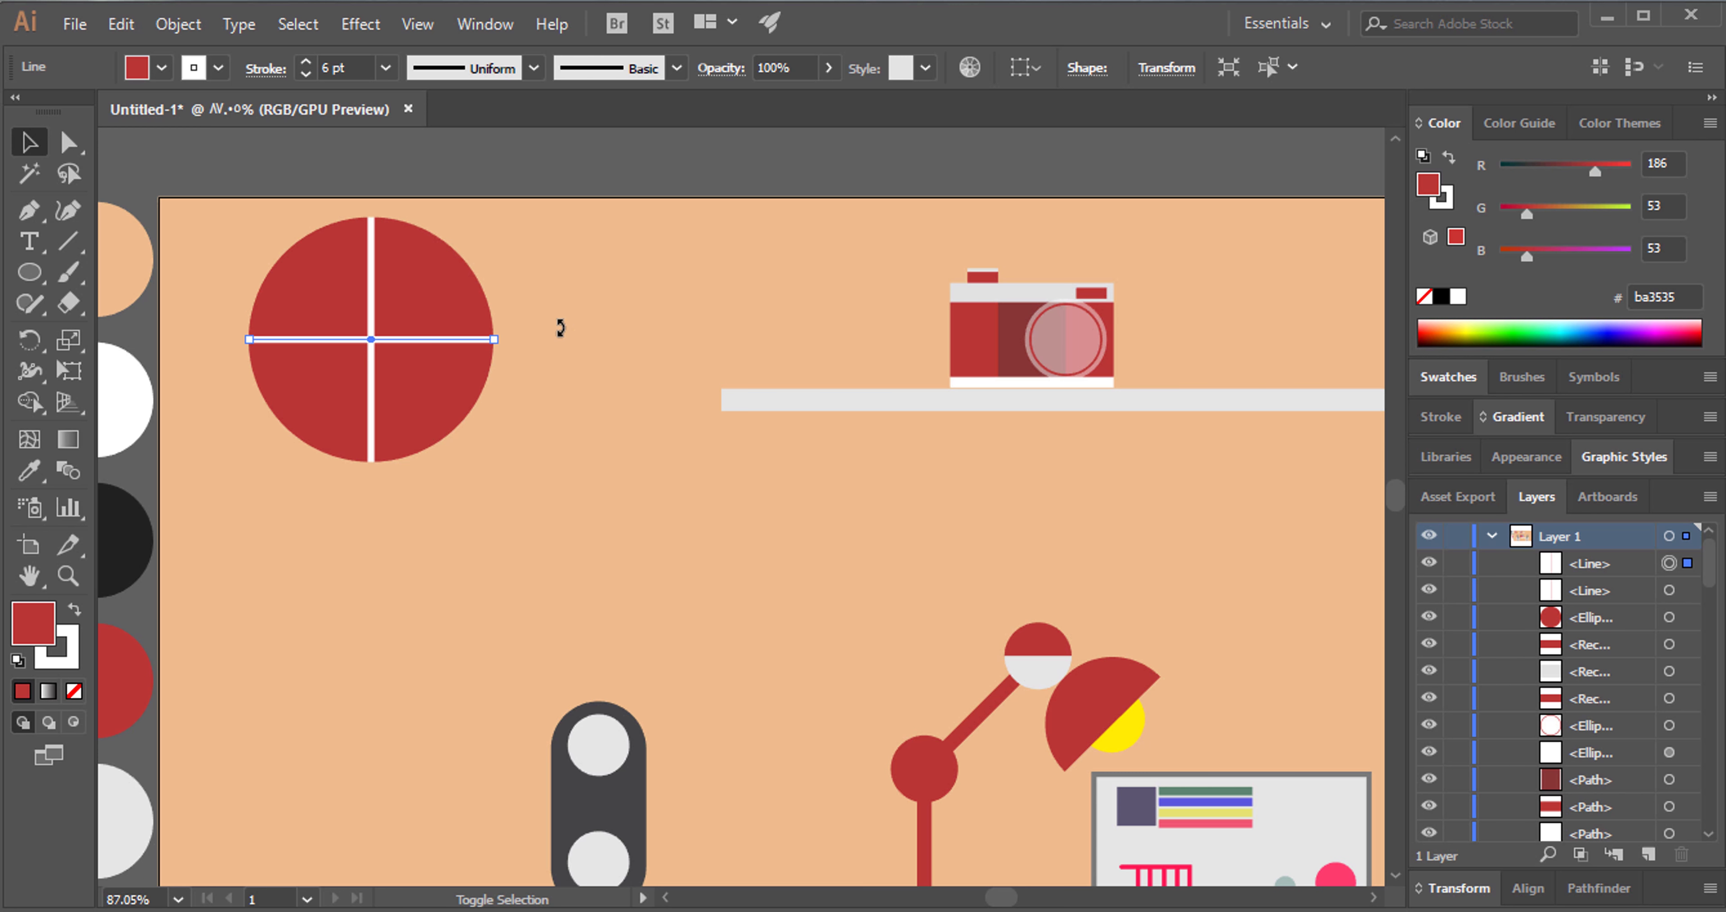
pyautogui.click(510, 297)
pyautogui.click(450, 305)
# Paste a copy of the red circle above the white lines and shrink it to hide the cross's centre.
pyautogui.hotkey('ctrl', 'c')
pyautogui.hotkey('ctrl', 'f')
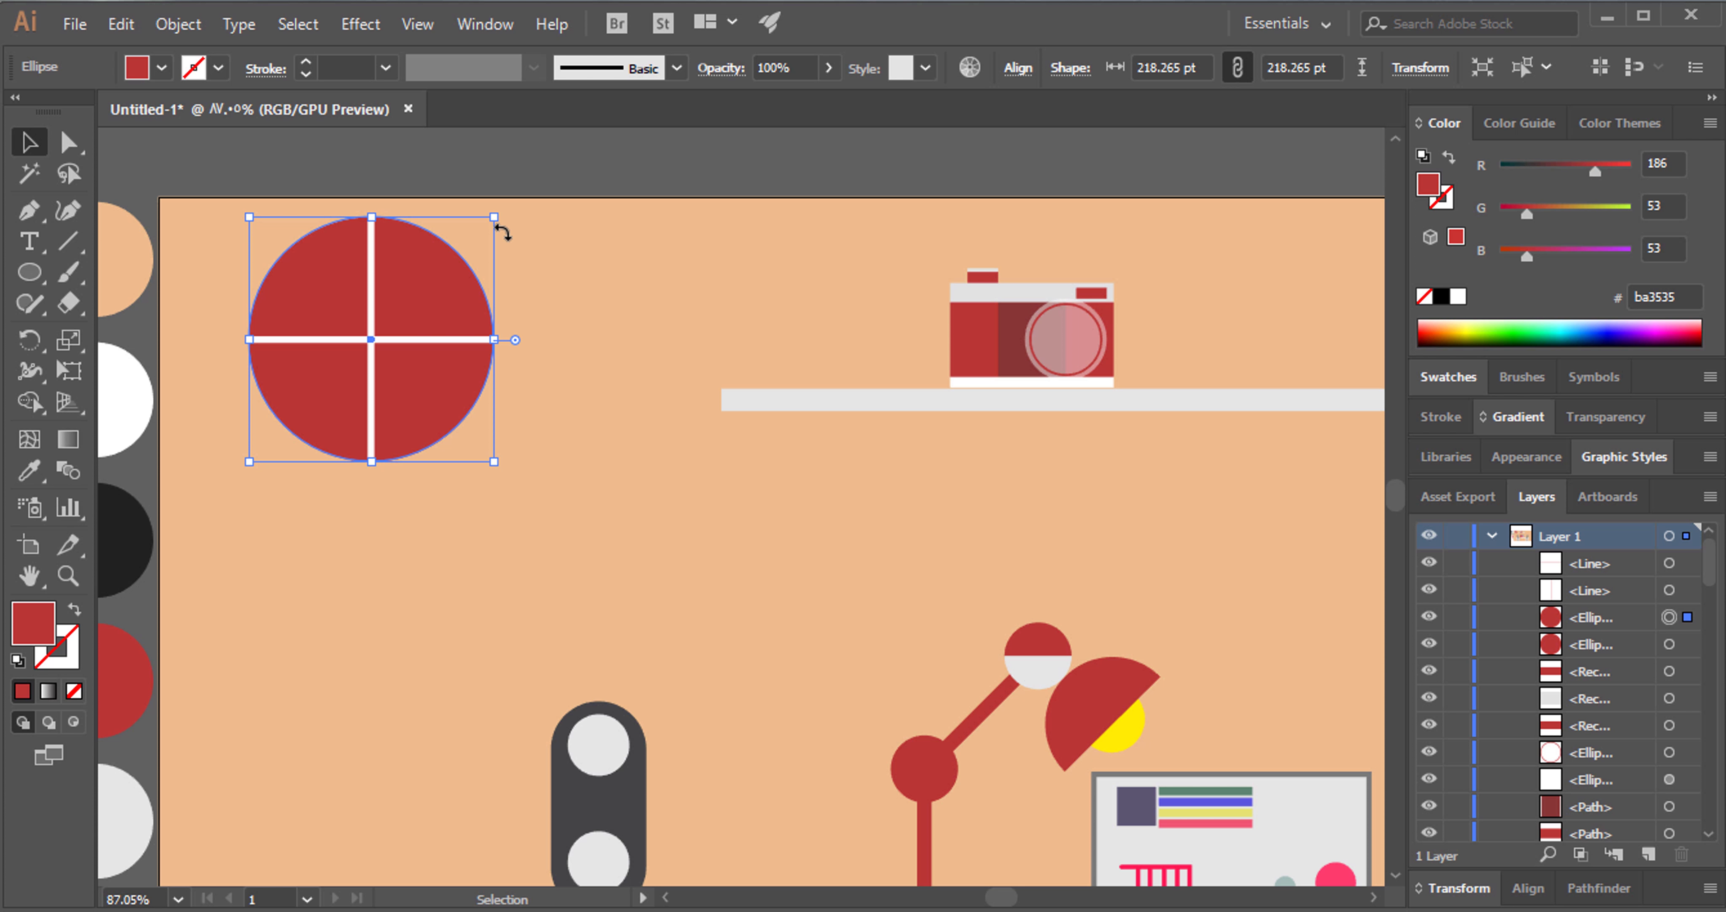
pyautogui.press('ctrl')
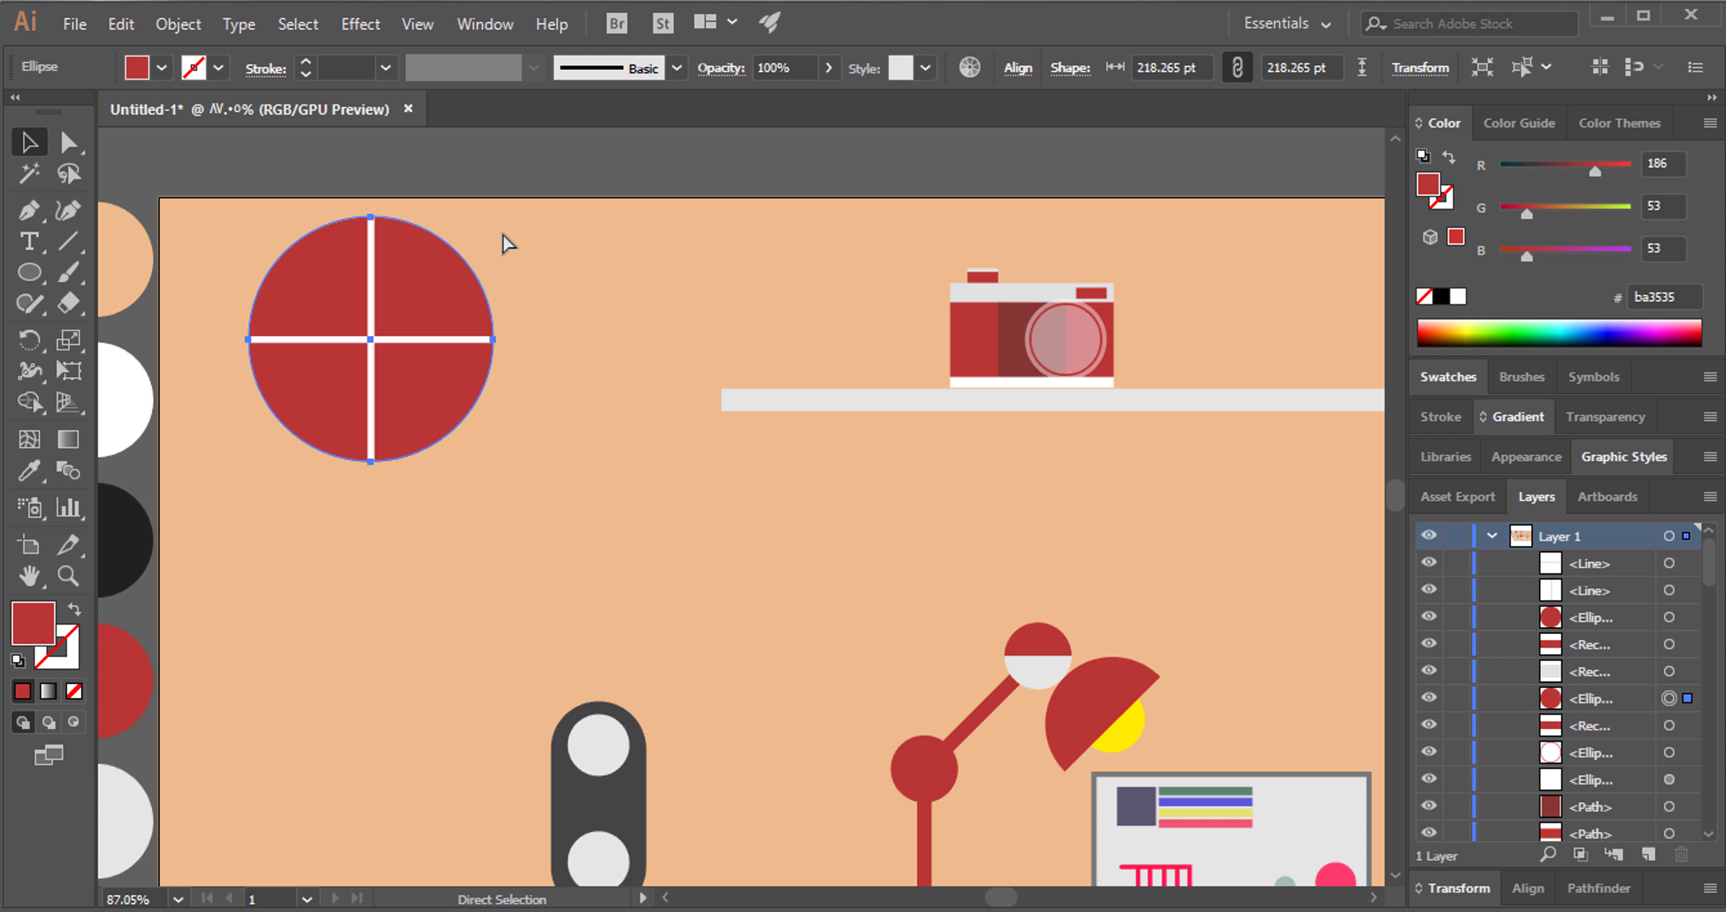
pyautogui.hotkey('ctrl', ']')
pyautogui.hotkey('ctrl', ']')
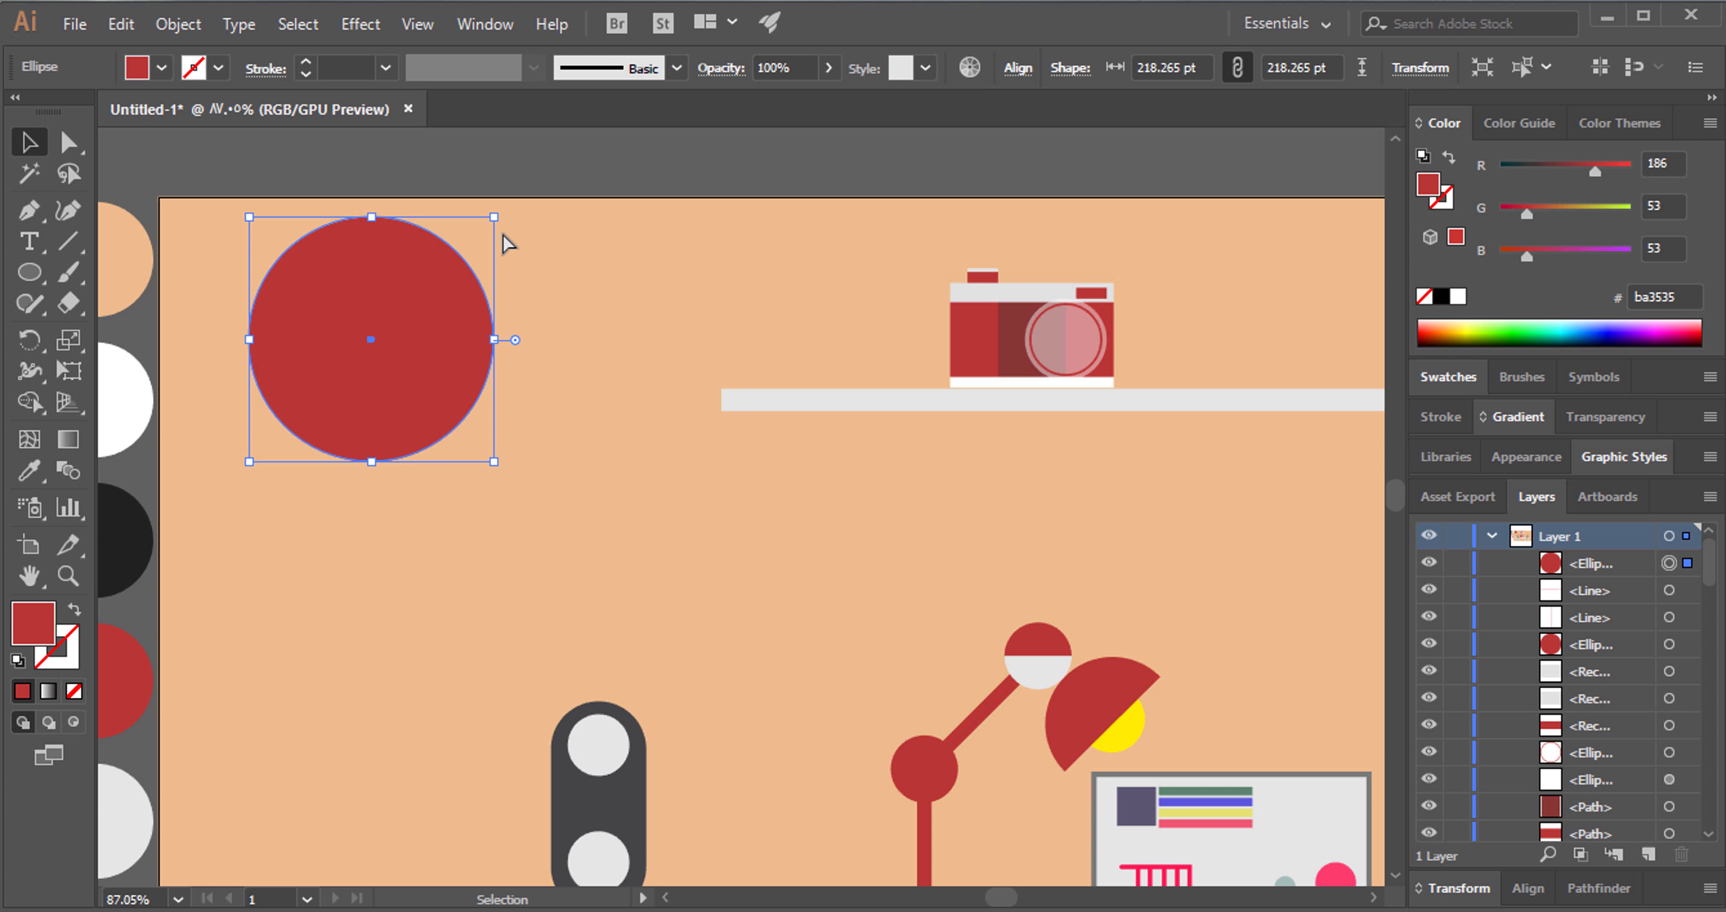
pyautogui.moveTo(494, 217); pyautogui.dragTo(481, 235)
pyautogui.click(570, 238)
pyautogui.click(413, 316)
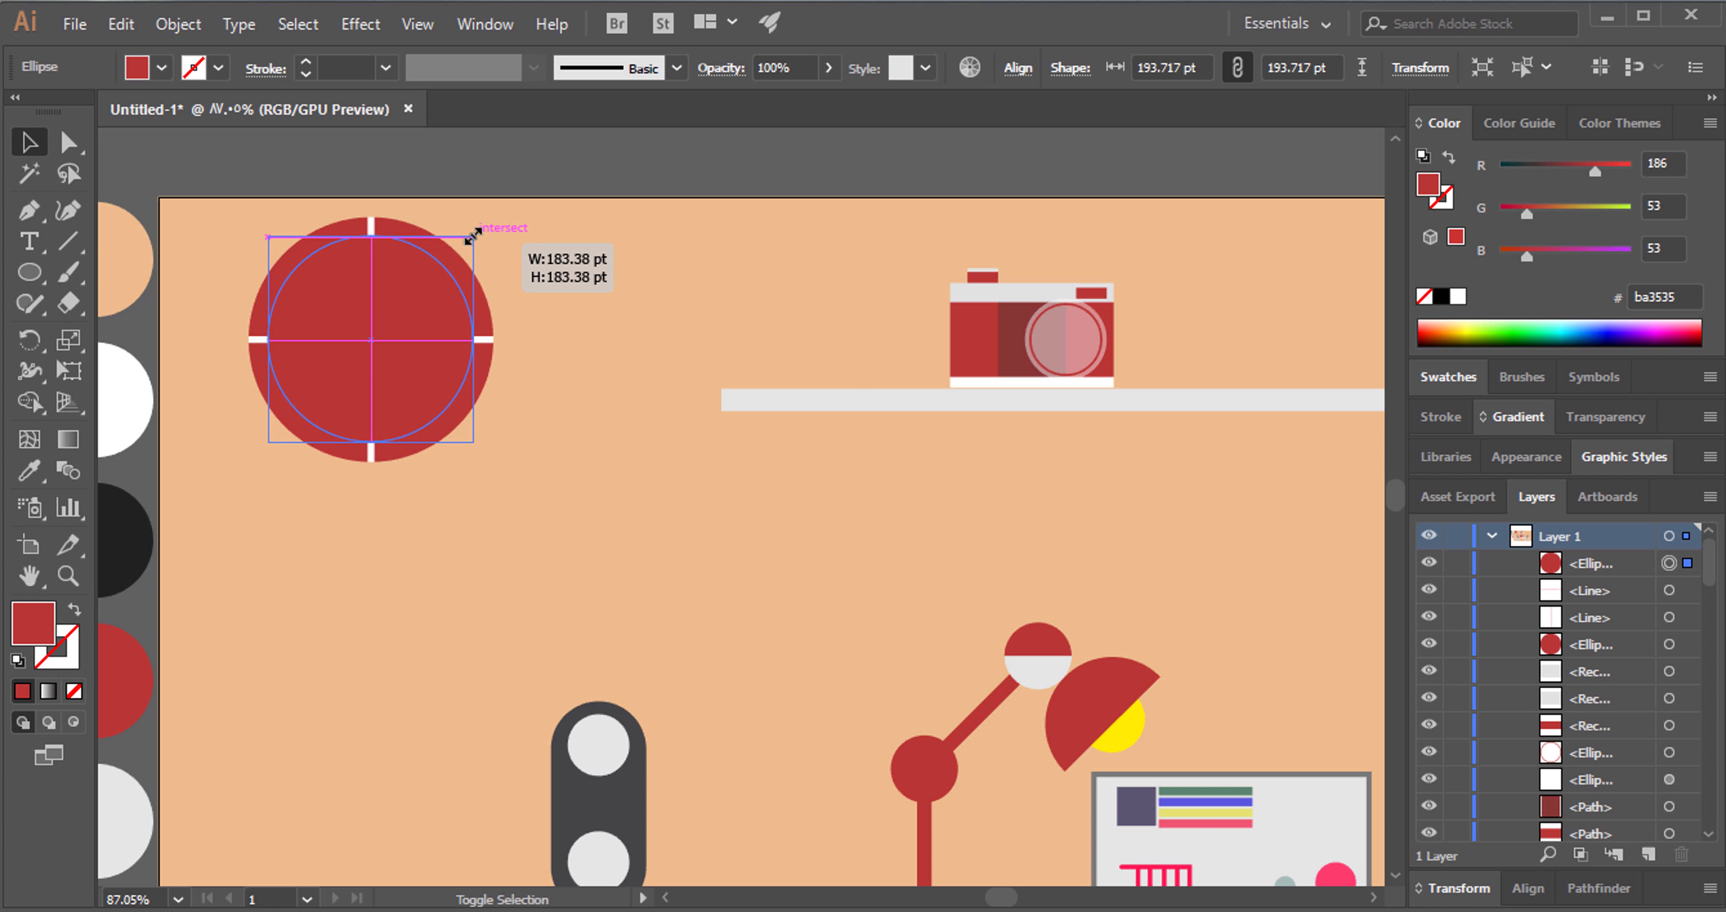
pyautogui.click(596, 229)
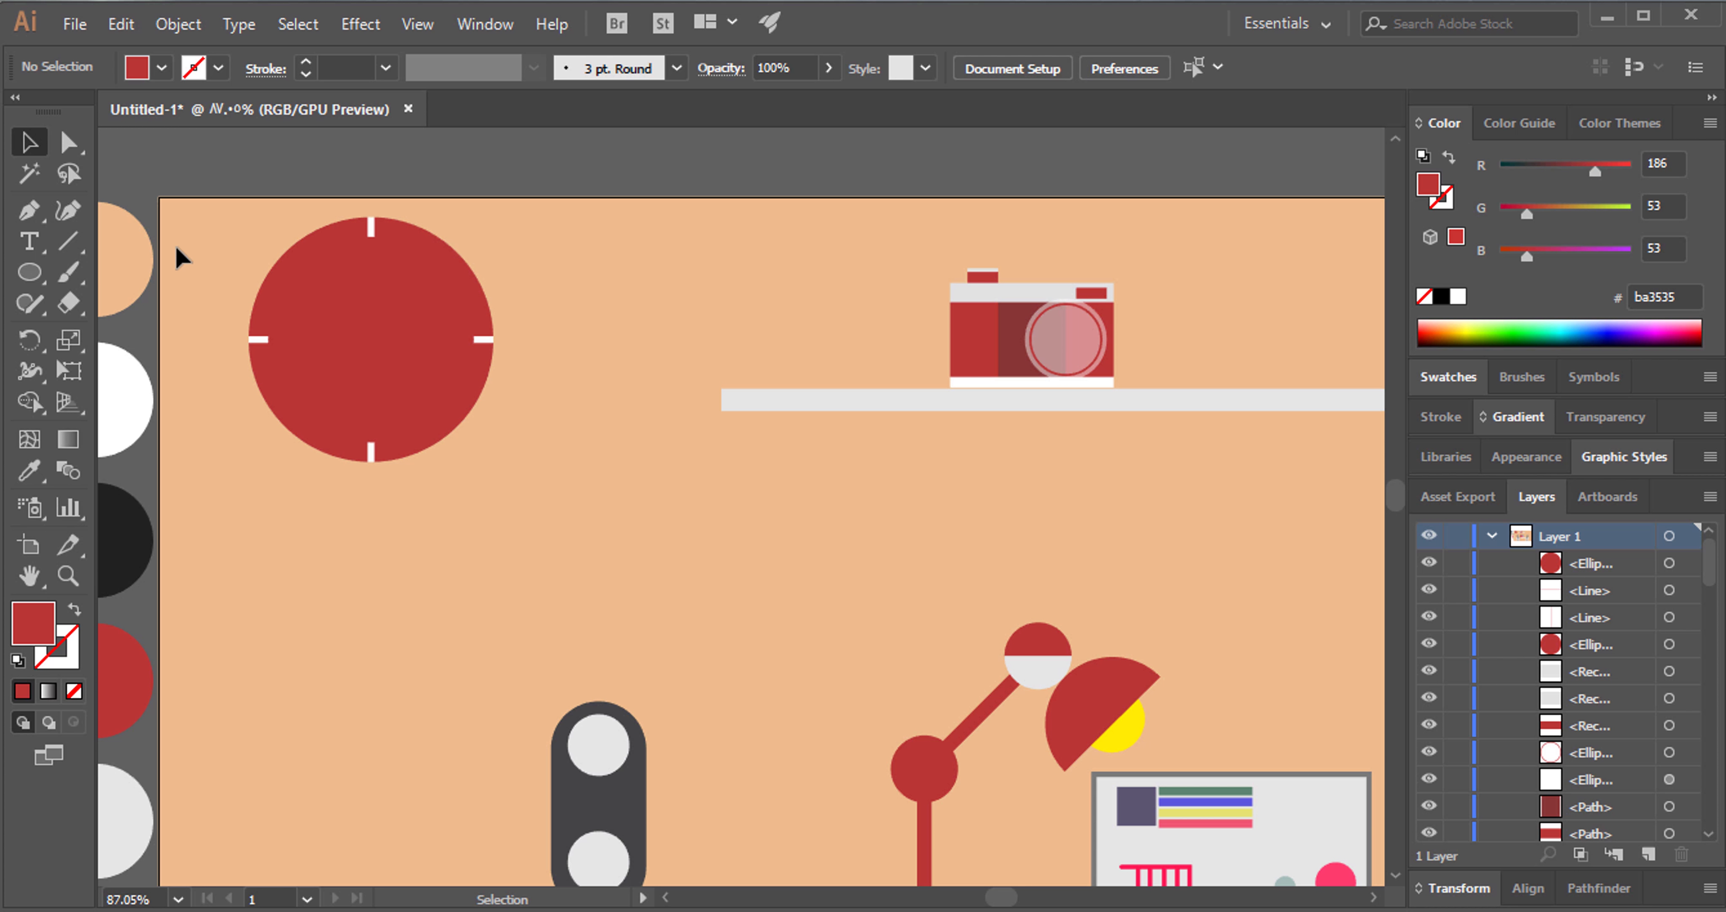
# Duplicate the clock's top tick mark in place and bring the copy forward.
pyautogui.click(370, 225)
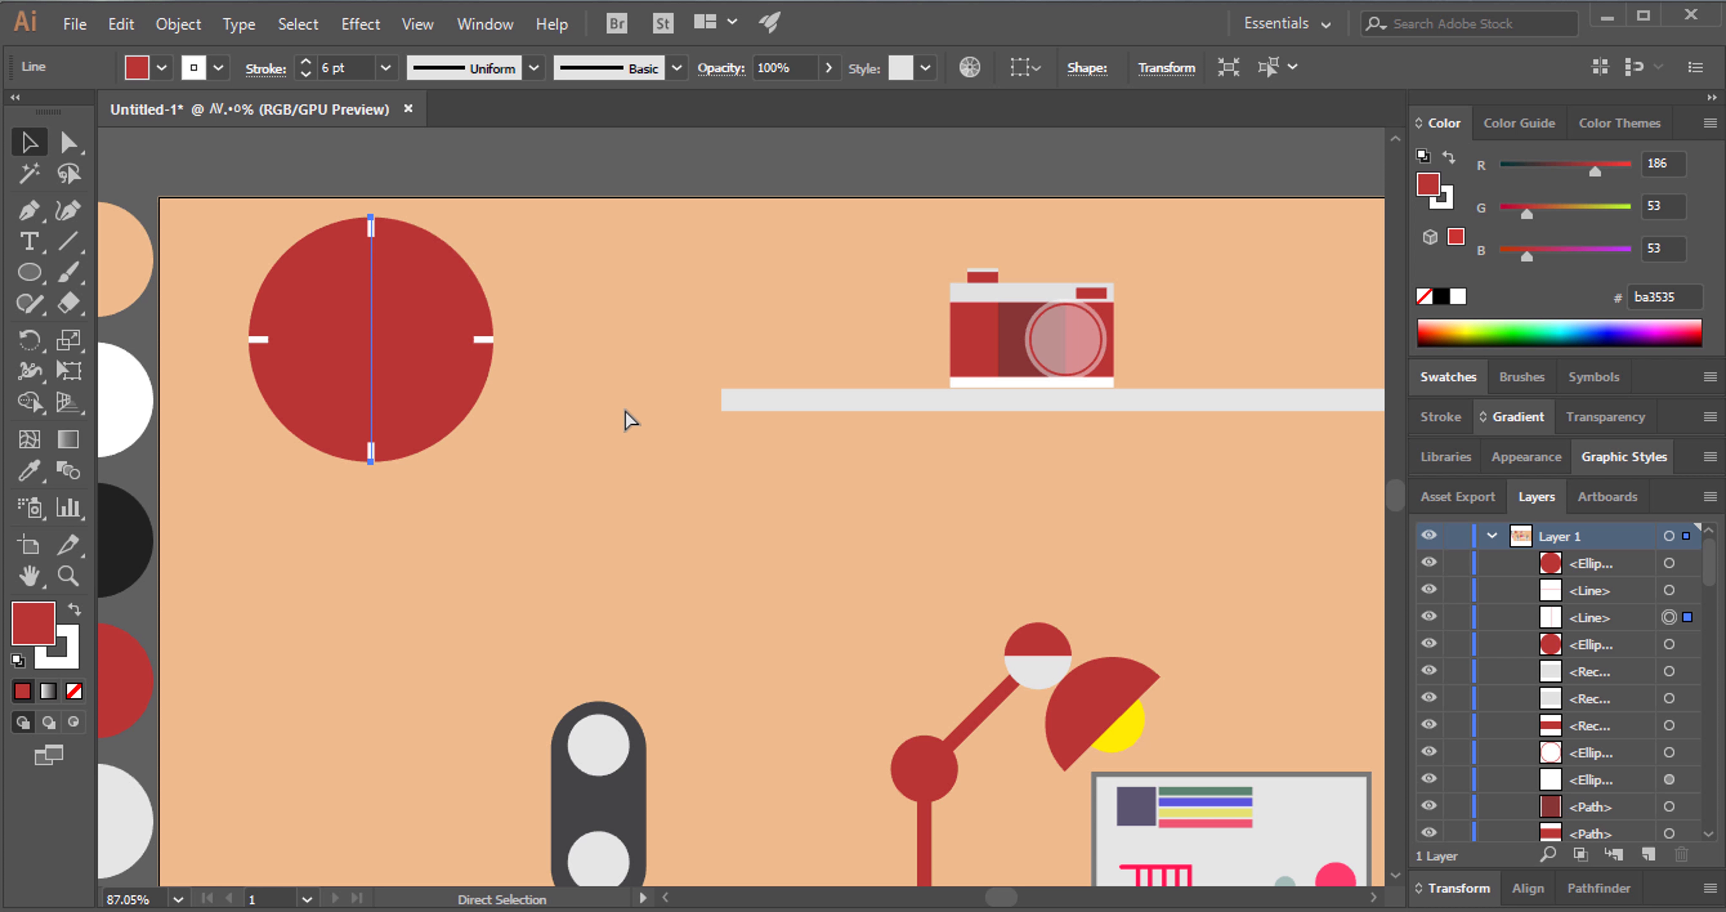
pyautogui.hotkey('ctrl', 'c')
pyautogui.hotkey('ctrl', 'f')
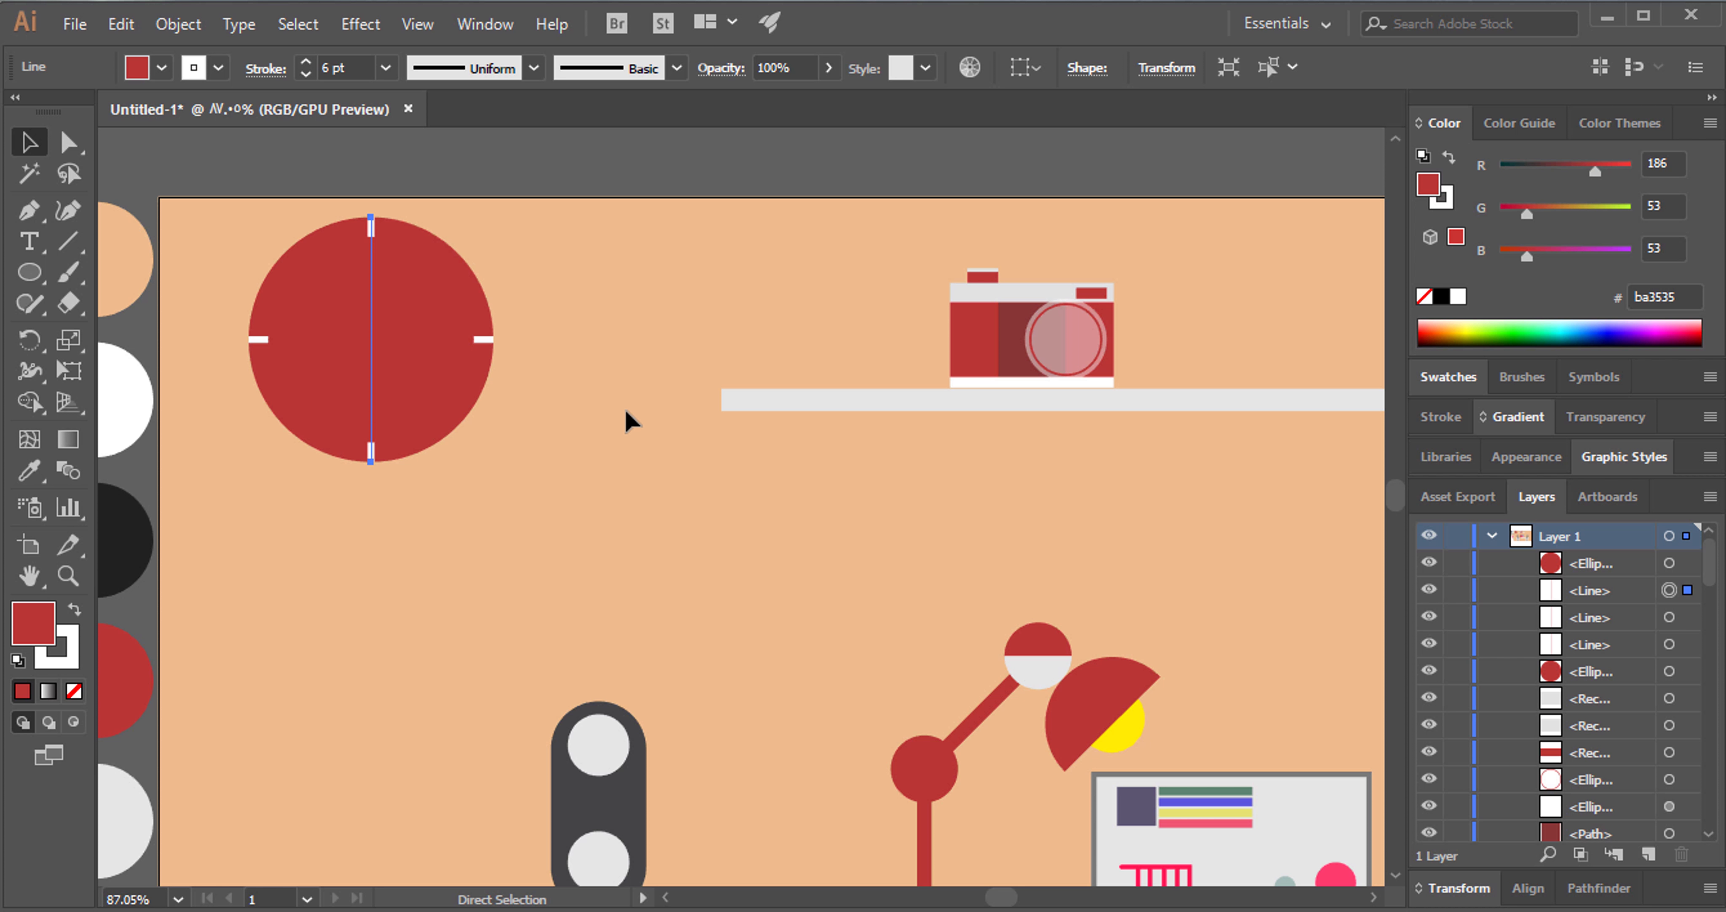
pyautogui.hotkey('ctrl', ']')
pyautogui.hotkey('ctrl', ']')
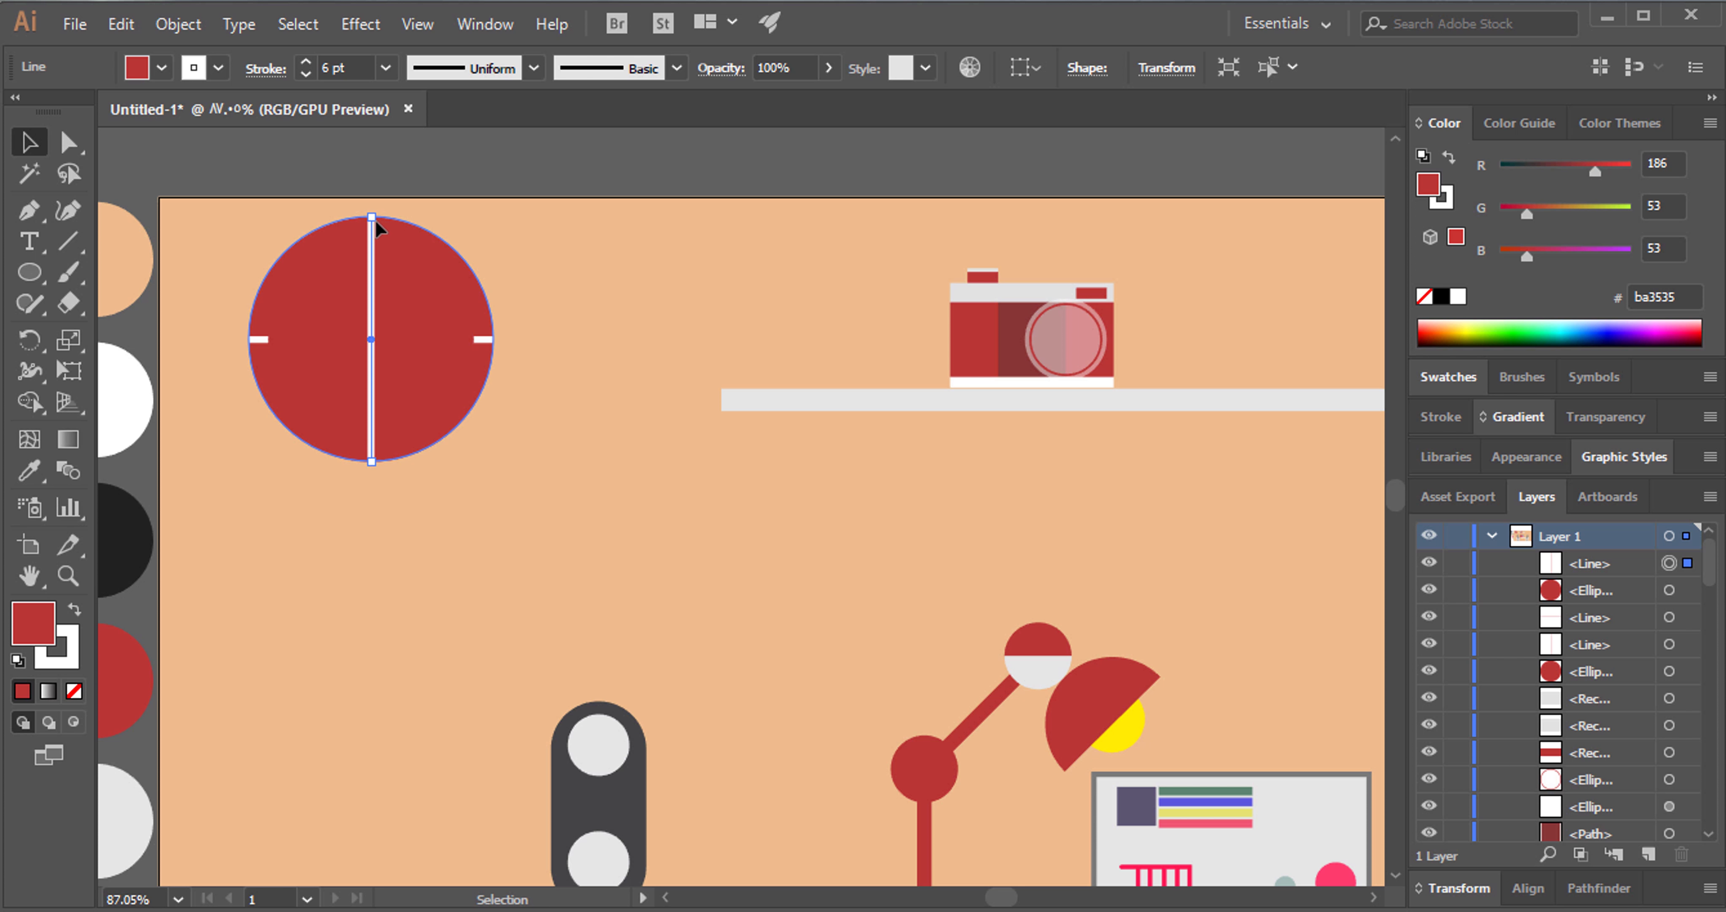
# Shorten the copied tick into a short hand and move it to the clock's centre.
pyautogui.moveTo(373, 222); pyautogui.dragTo(373, 255)
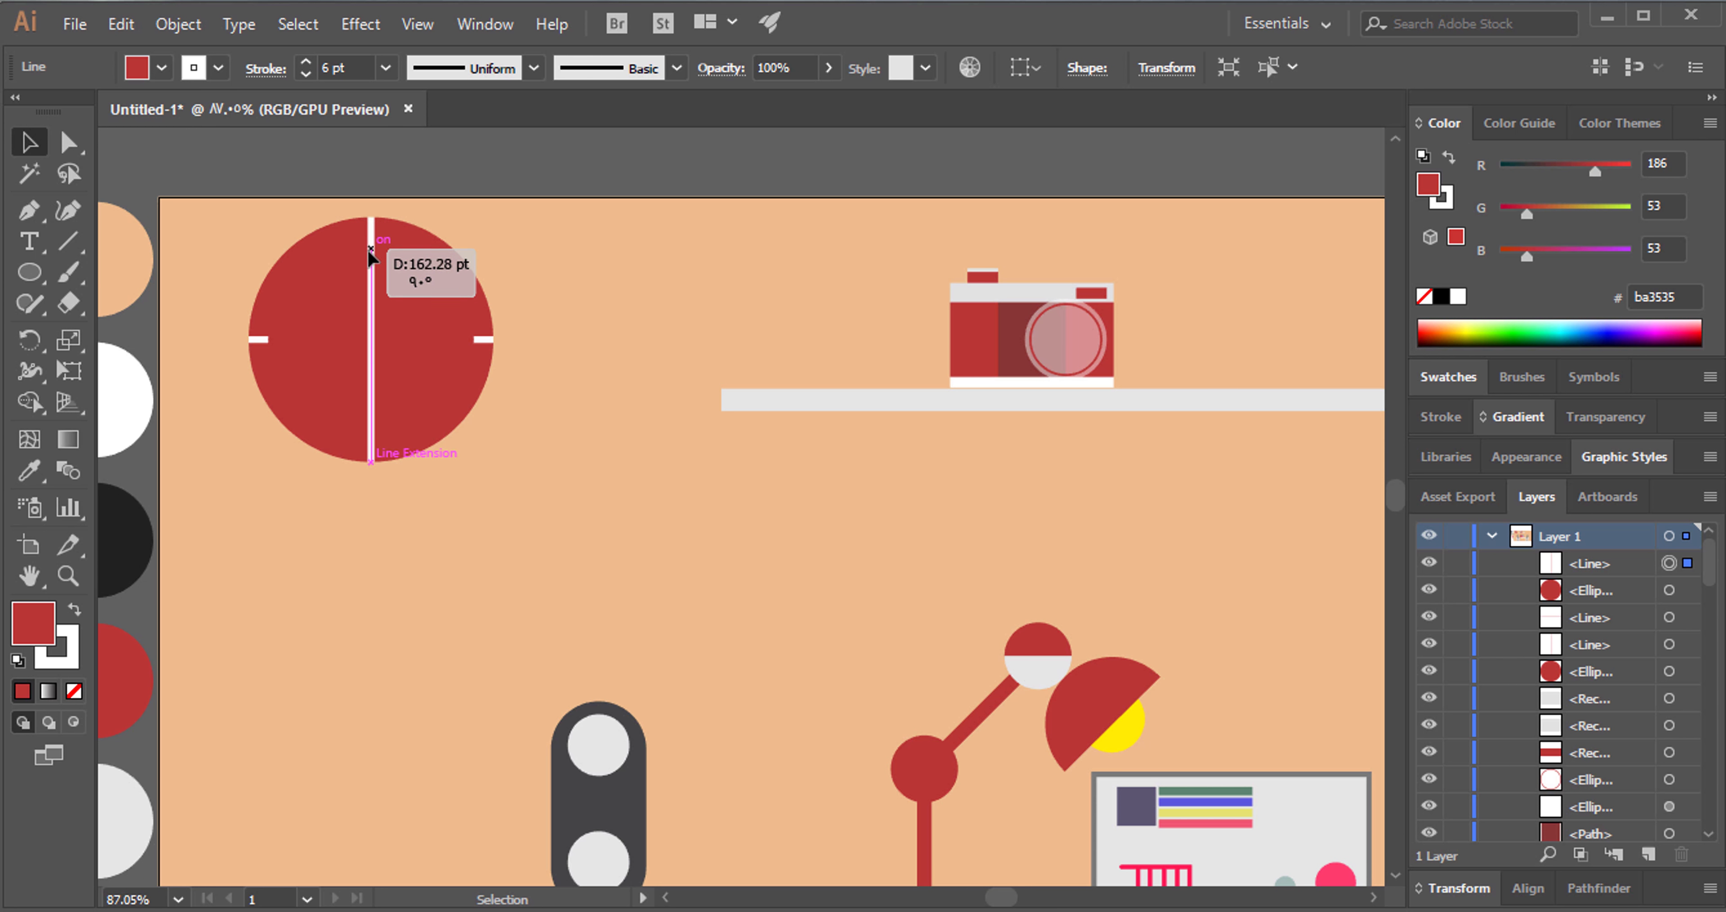
pyautogui.click(594, 239)
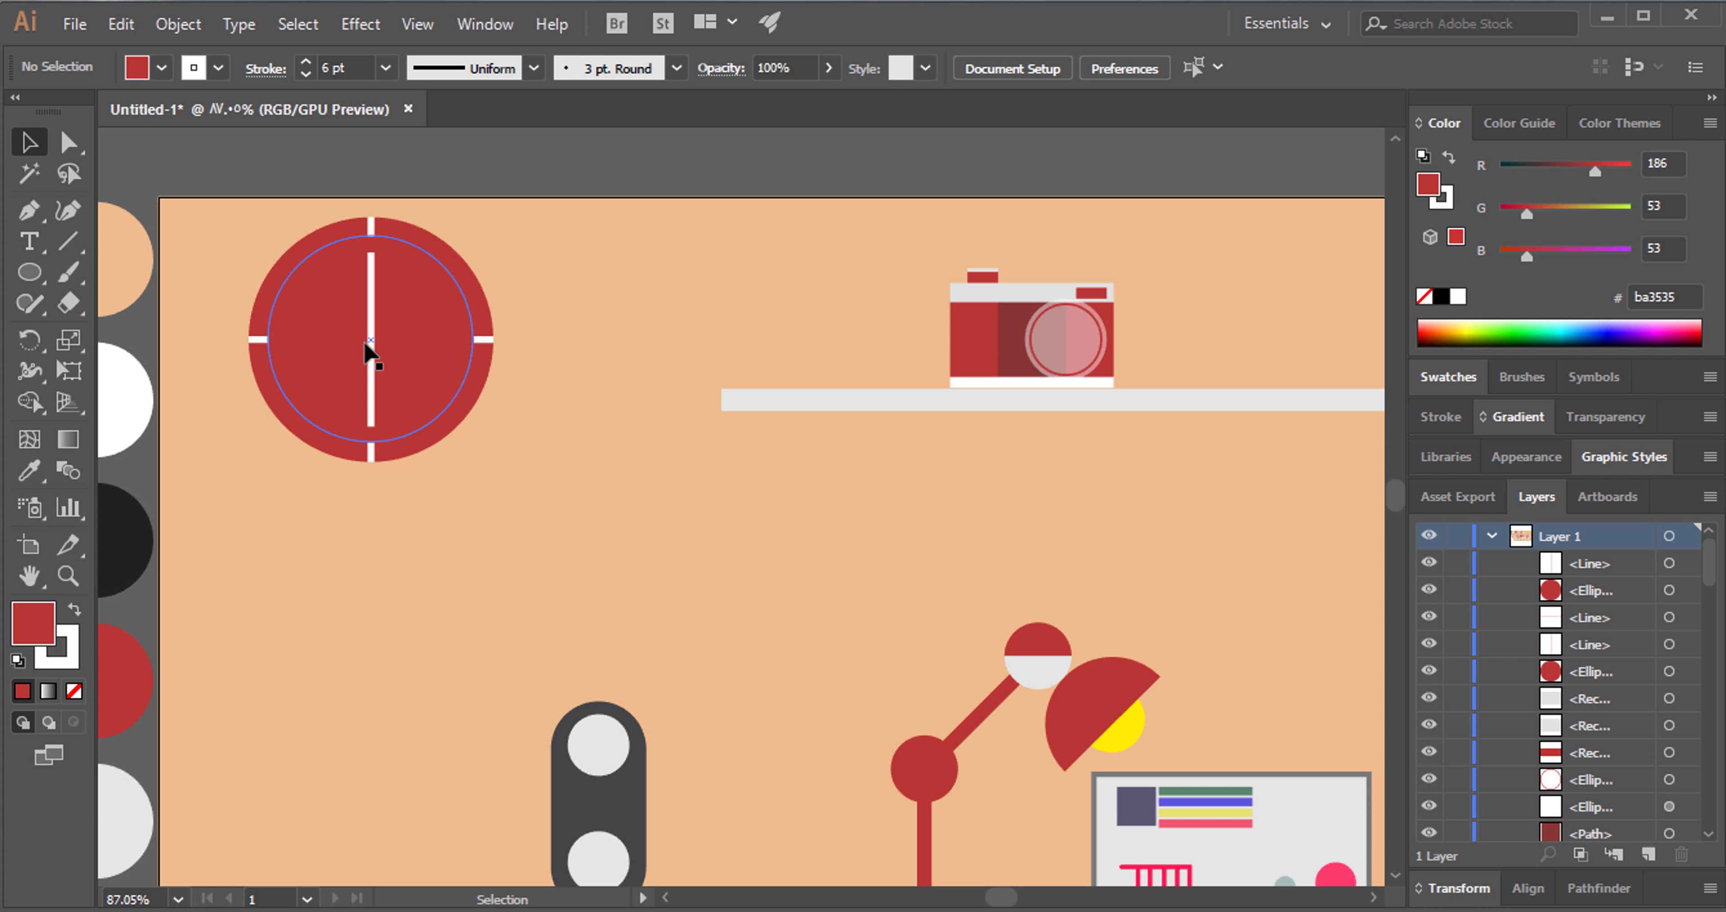
pyautogui.click(373, 255)
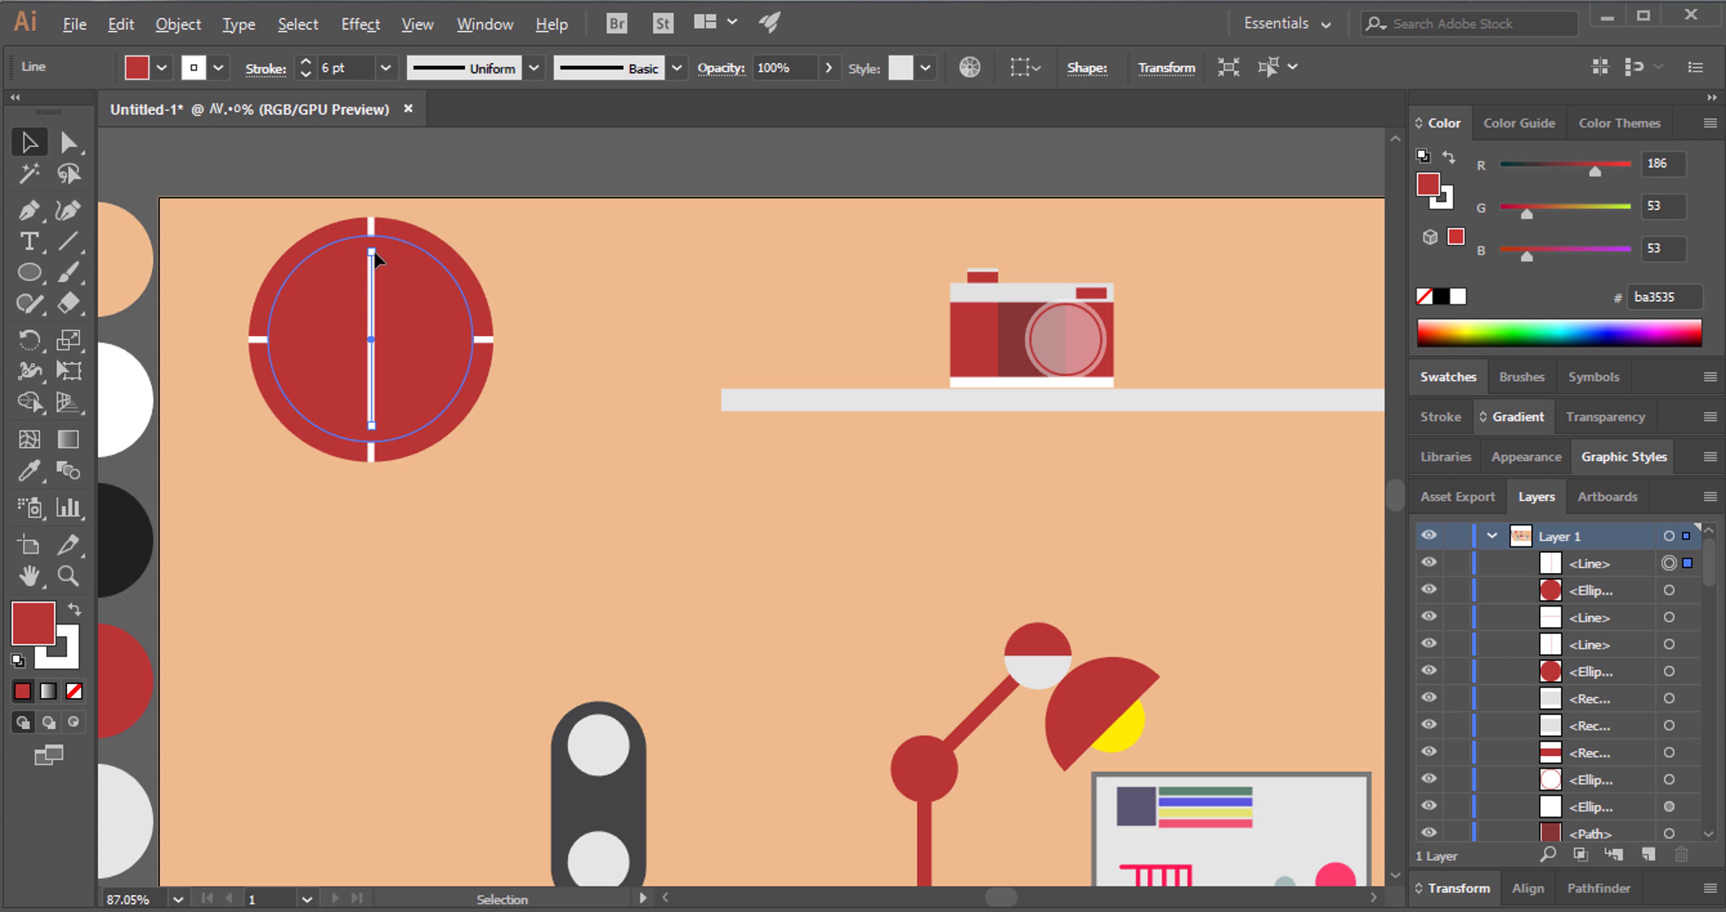
pyautogui.moveTo(371, 258); pyautogui.dragTo(370, 316)
pyautogui.moveTo(372, 247); pyautogui.dragTo(371, 270)
pyautogui.moveTo(368, 326); pyautogui.dragTo(368, 258)
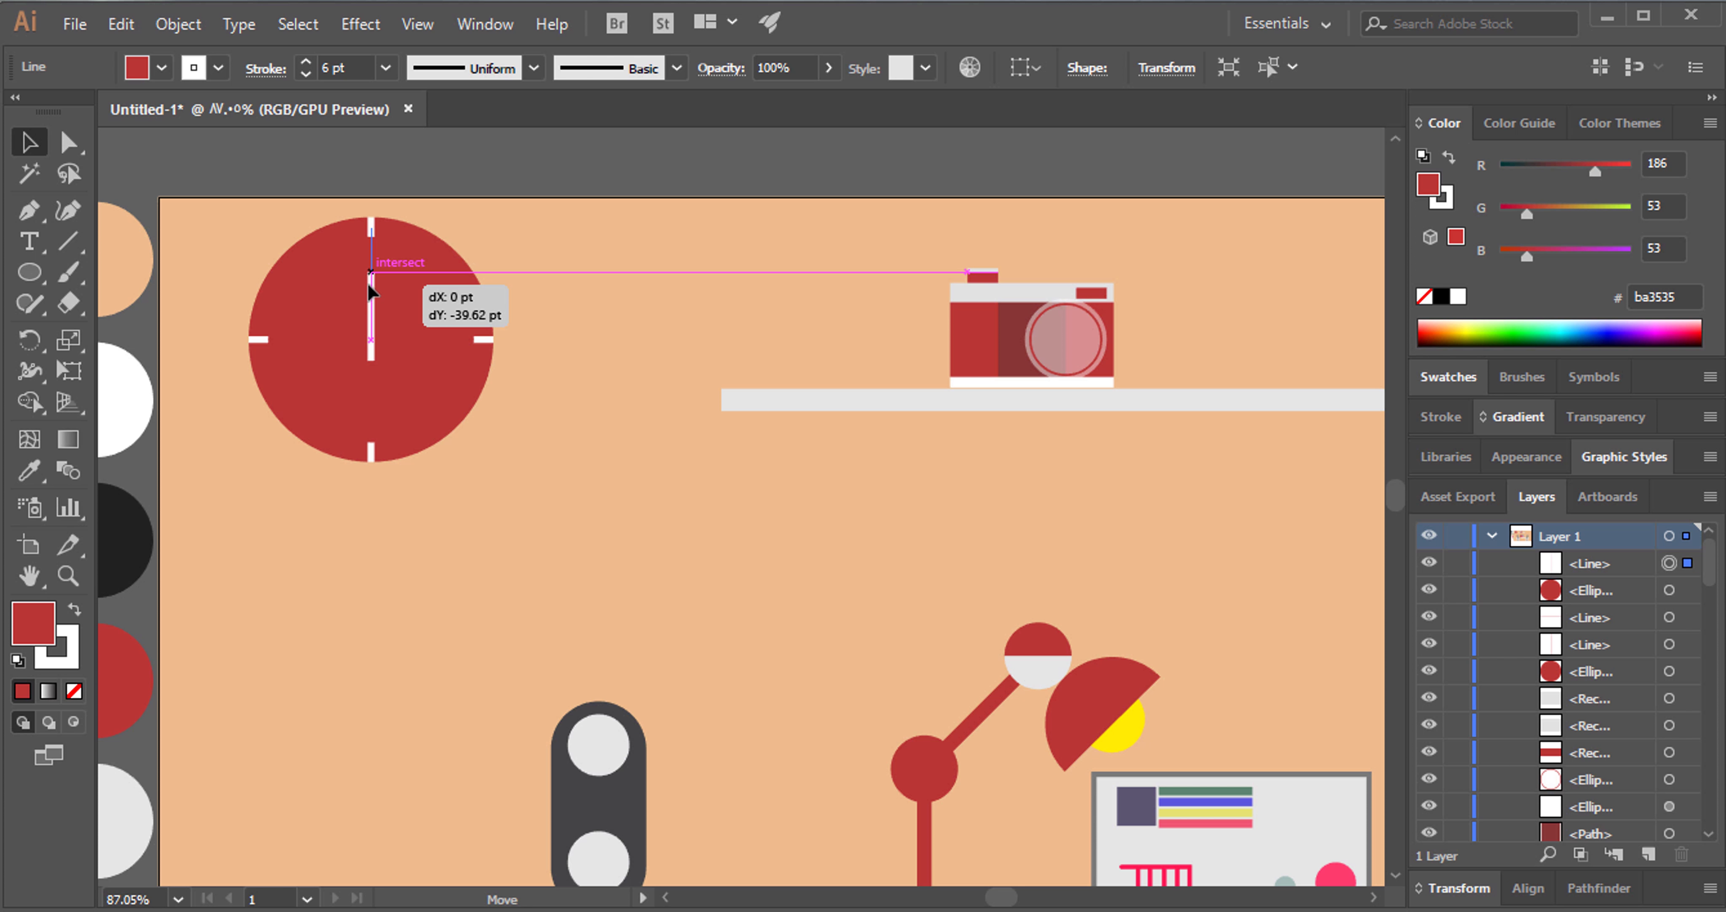
pyautogui.moveTo(368, 259); pyautogui.dragTo(382, 327)
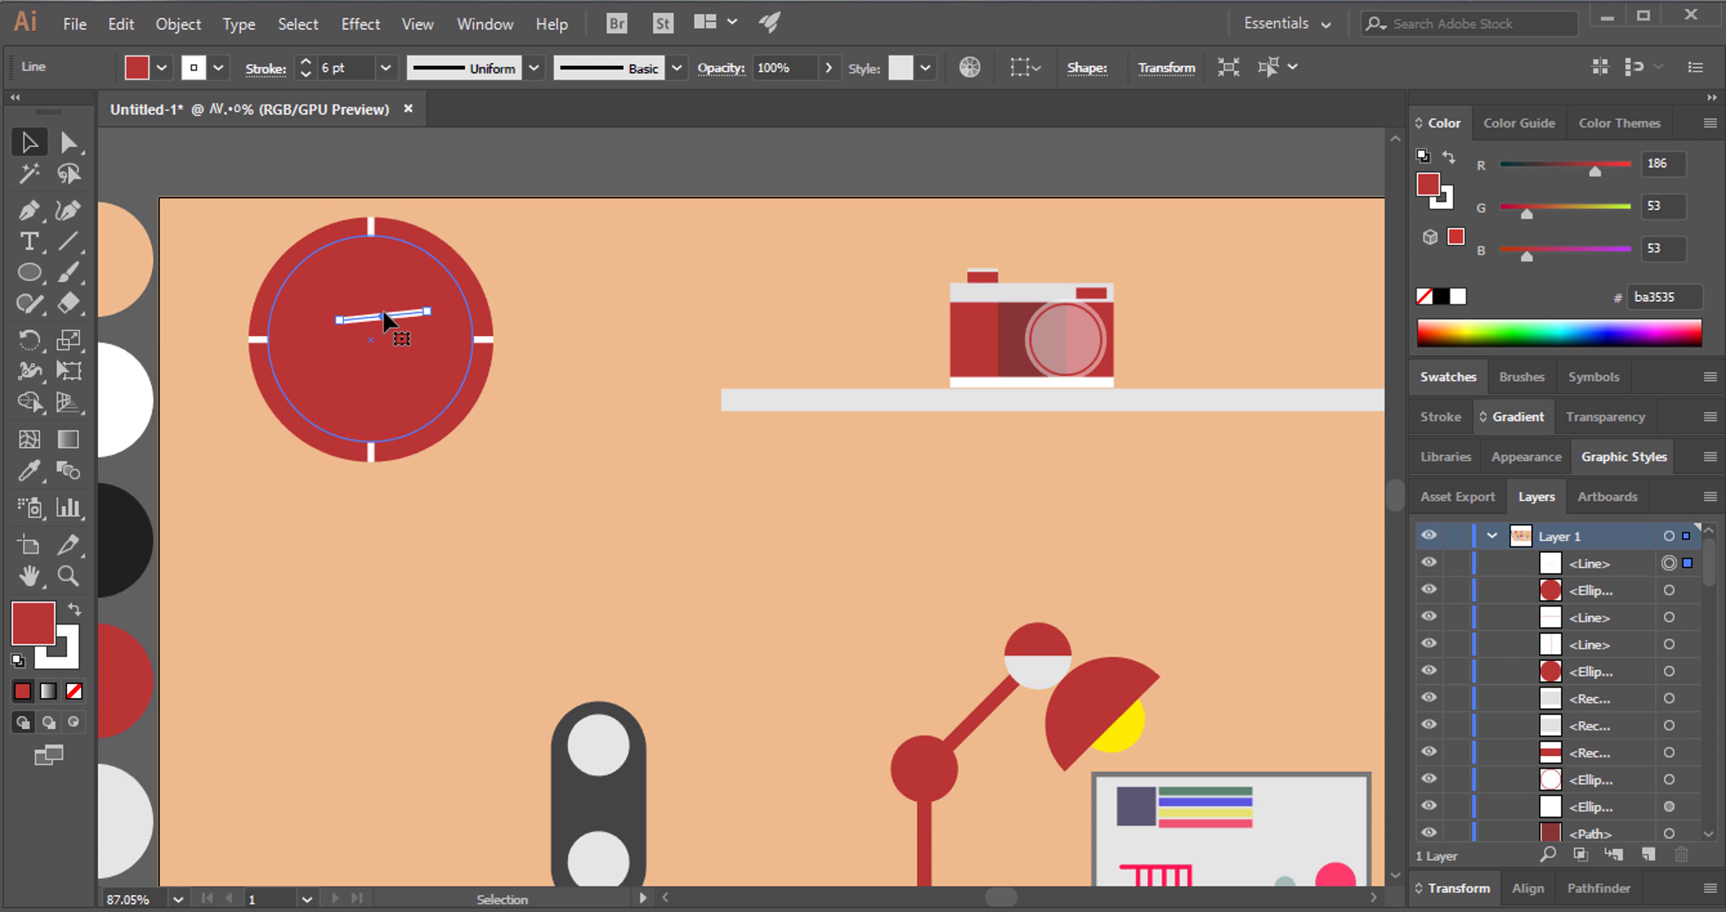
# Rotate the white hand around its end so it angles toward the upper right.
pyautogui.moveTo(402, 272); pyautogui.dragTo(424, 338)
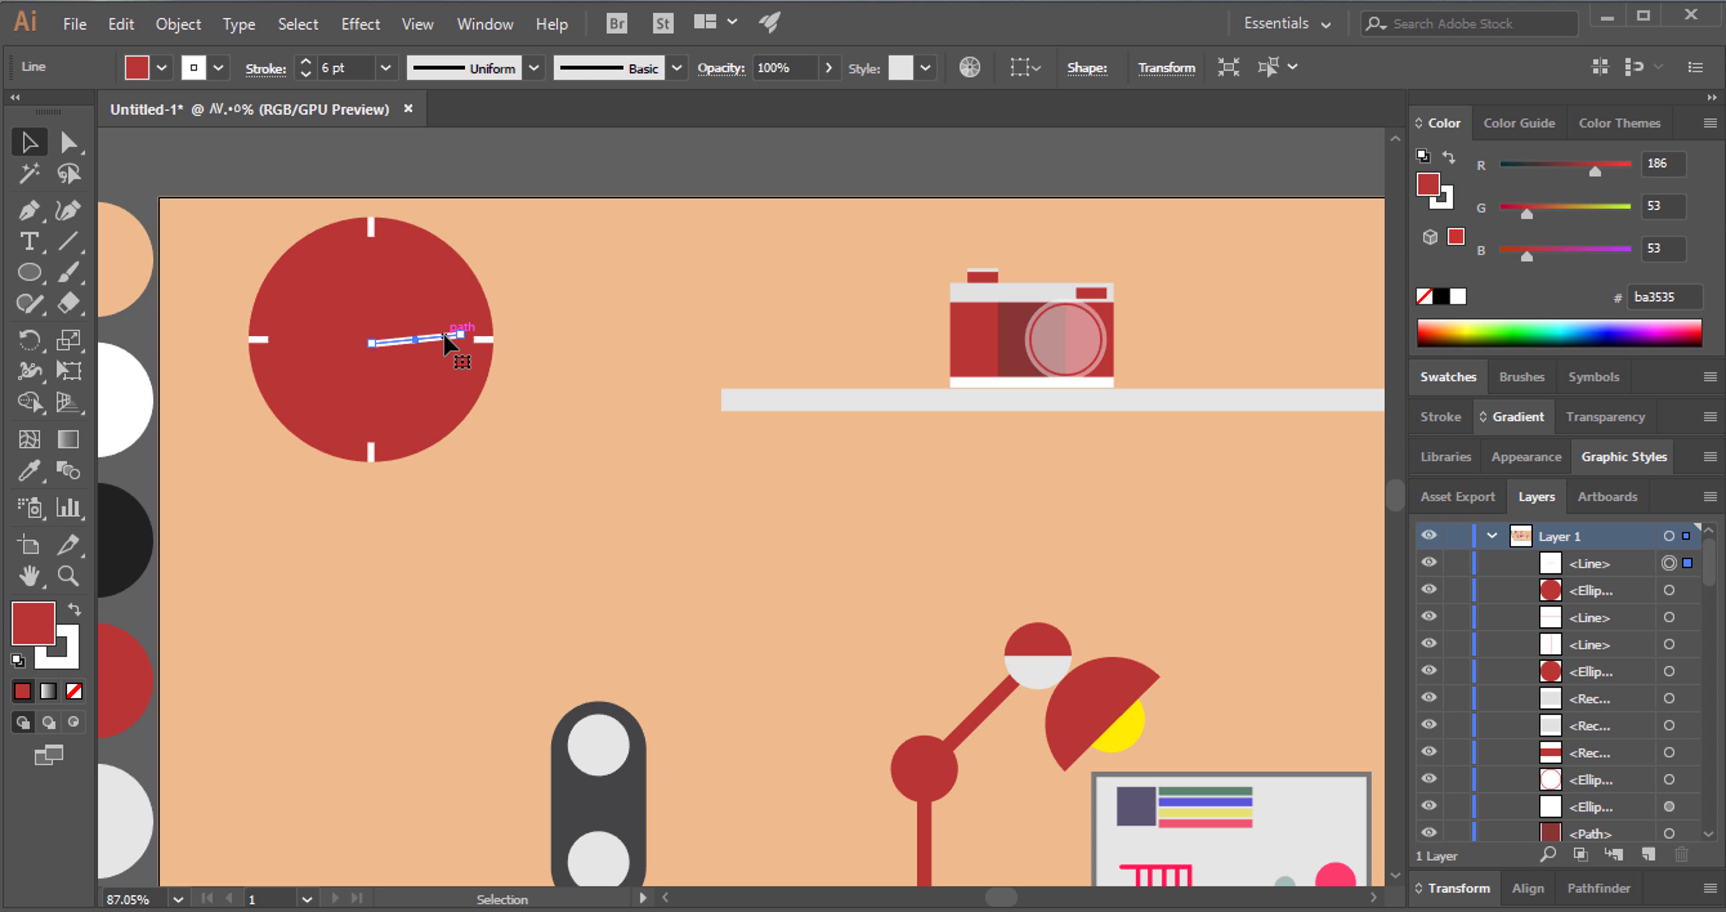
pyautogui.click(40, 350)
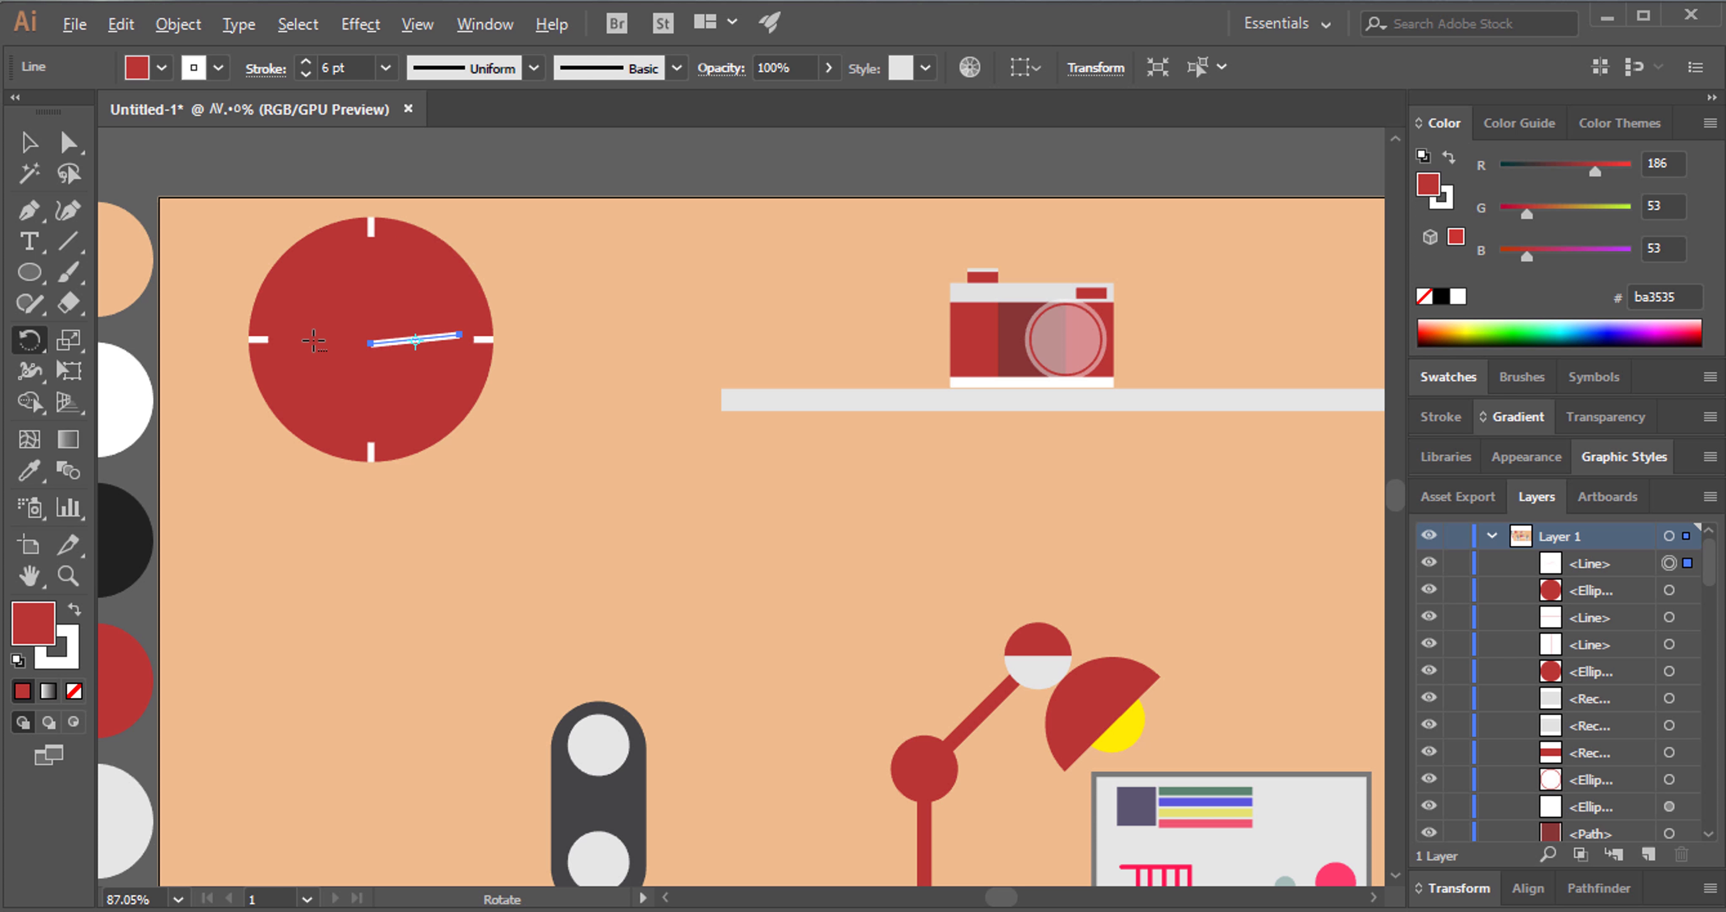
pyautogui.keyDown('alt'); pyautogui.click(370, 344); pyautogui.keyUp('alt')
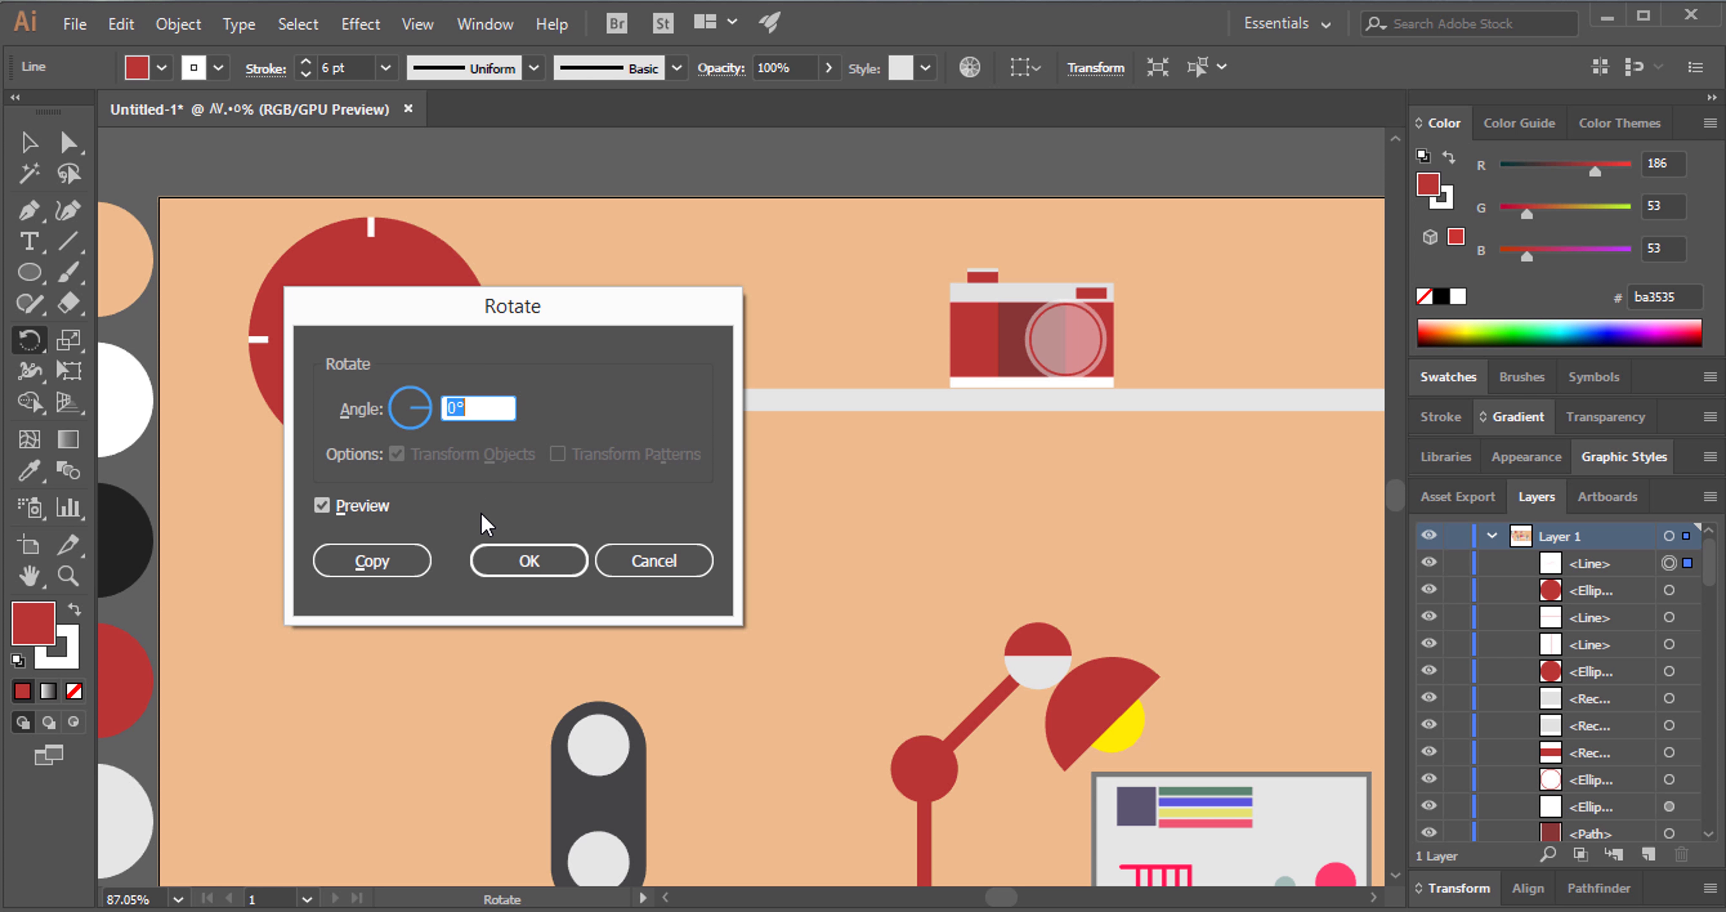
pyautogui.press('Return')
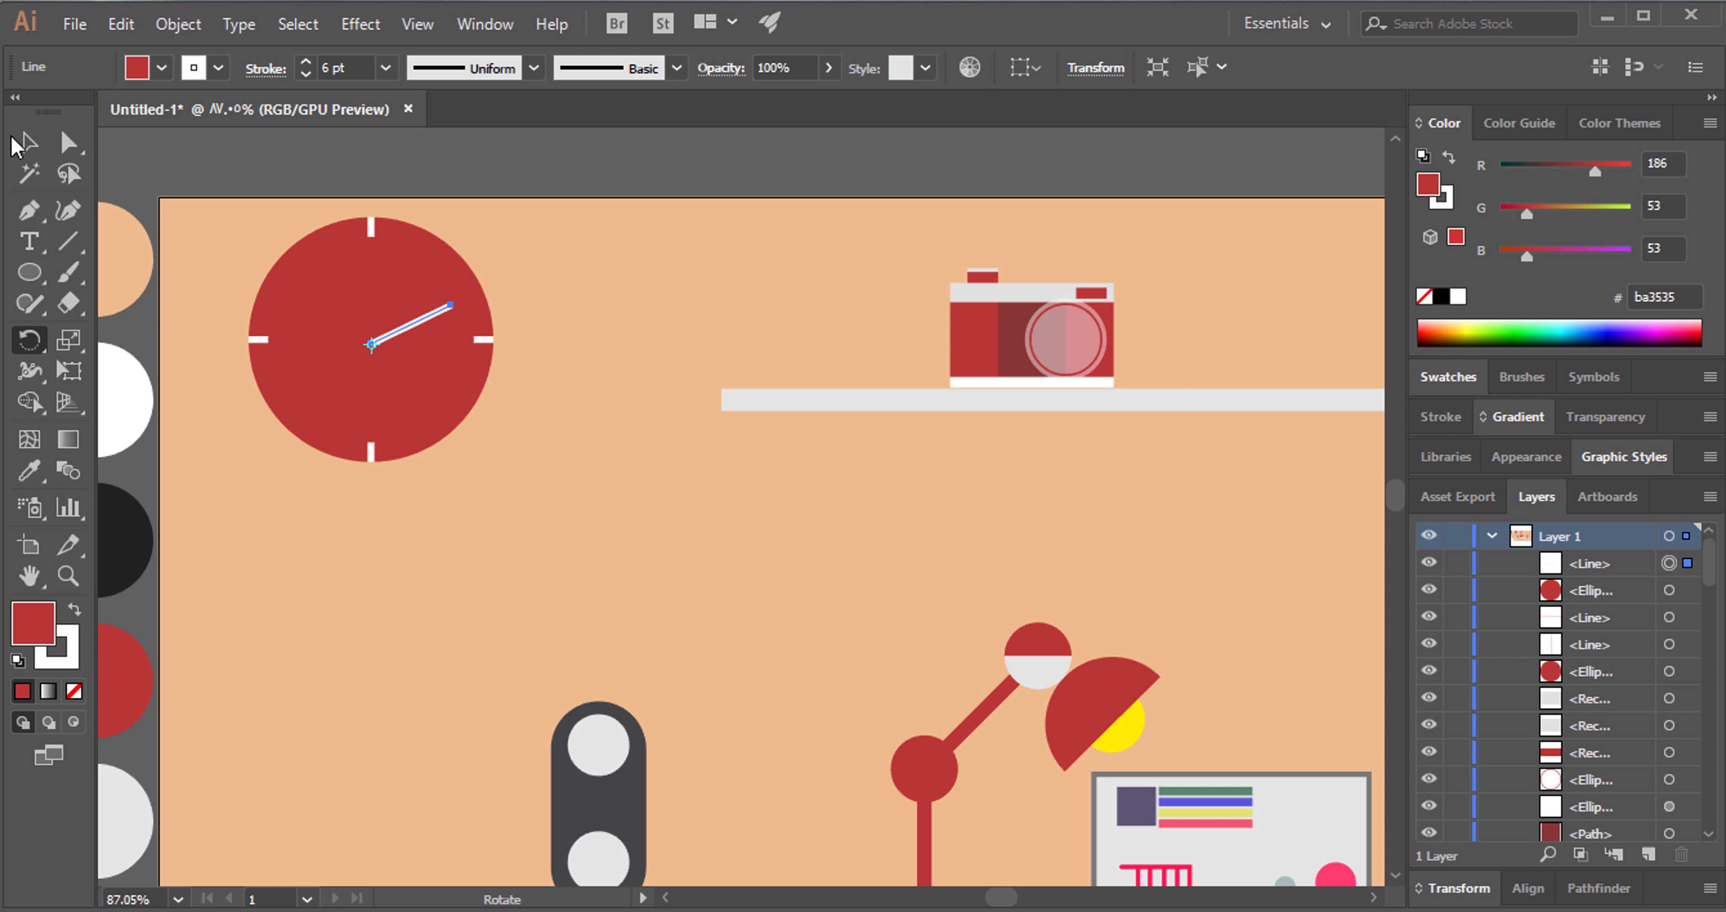
# Rotate the hand to point straight up and centre it on the clock.
pyautogui.click(30, 143)
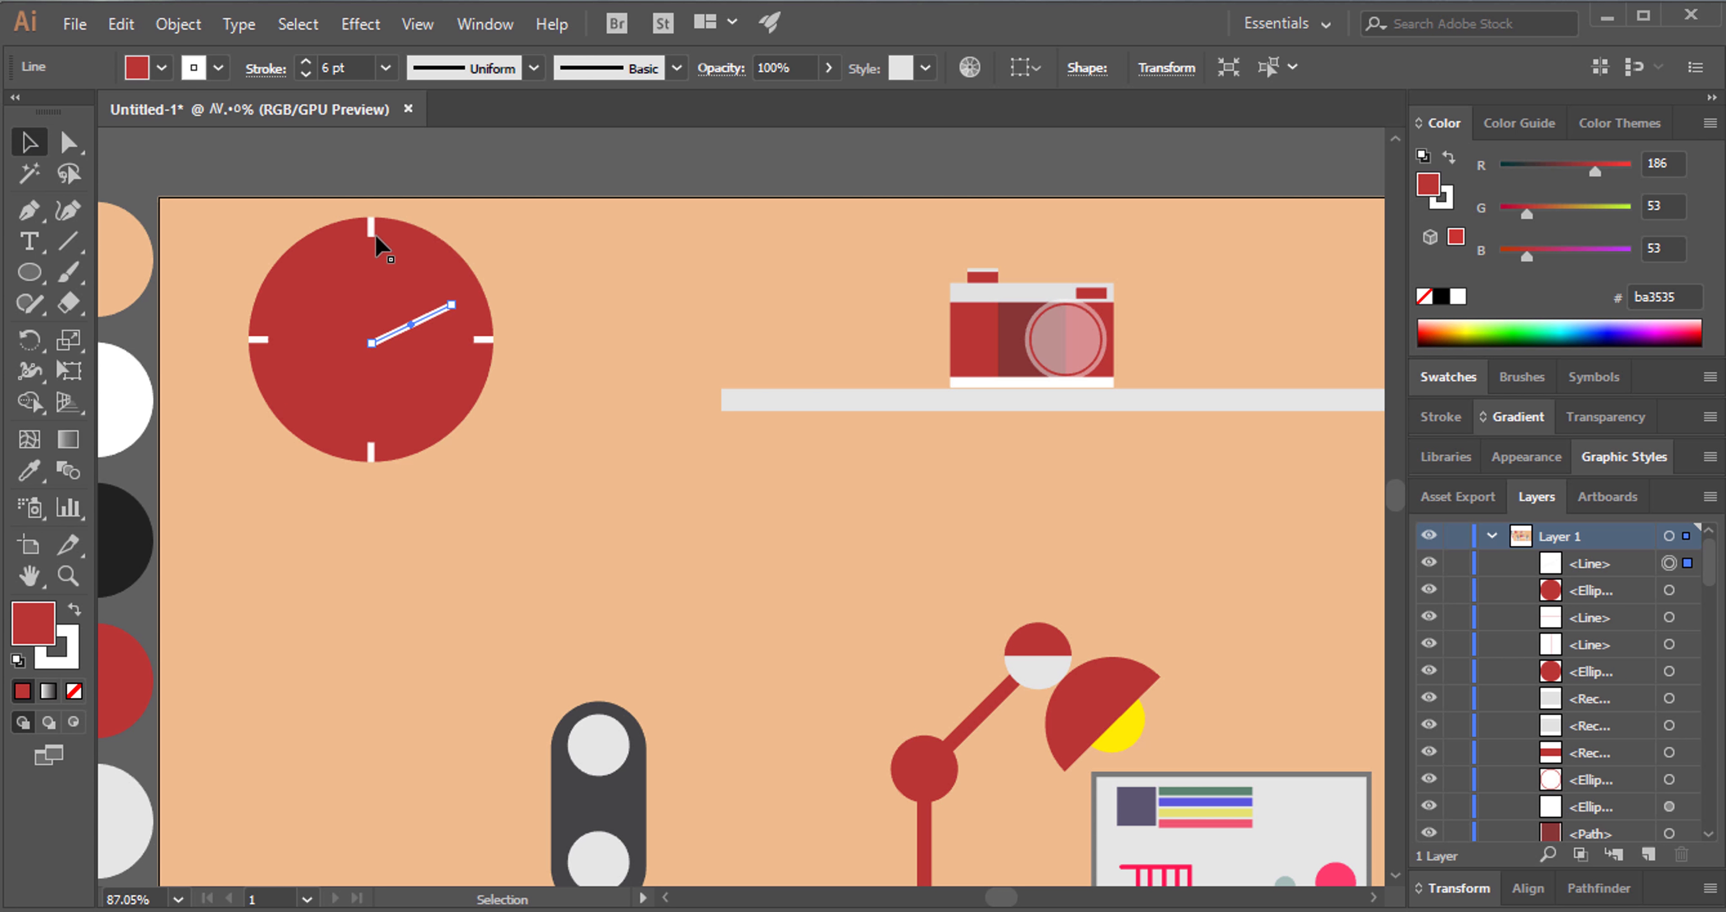
pyautogui.moveTo(464, 302); pyautogui.dragTo(411, 248)
pyautogui.moveTo(411, 345); pyautogui.dragTo(368, 315)
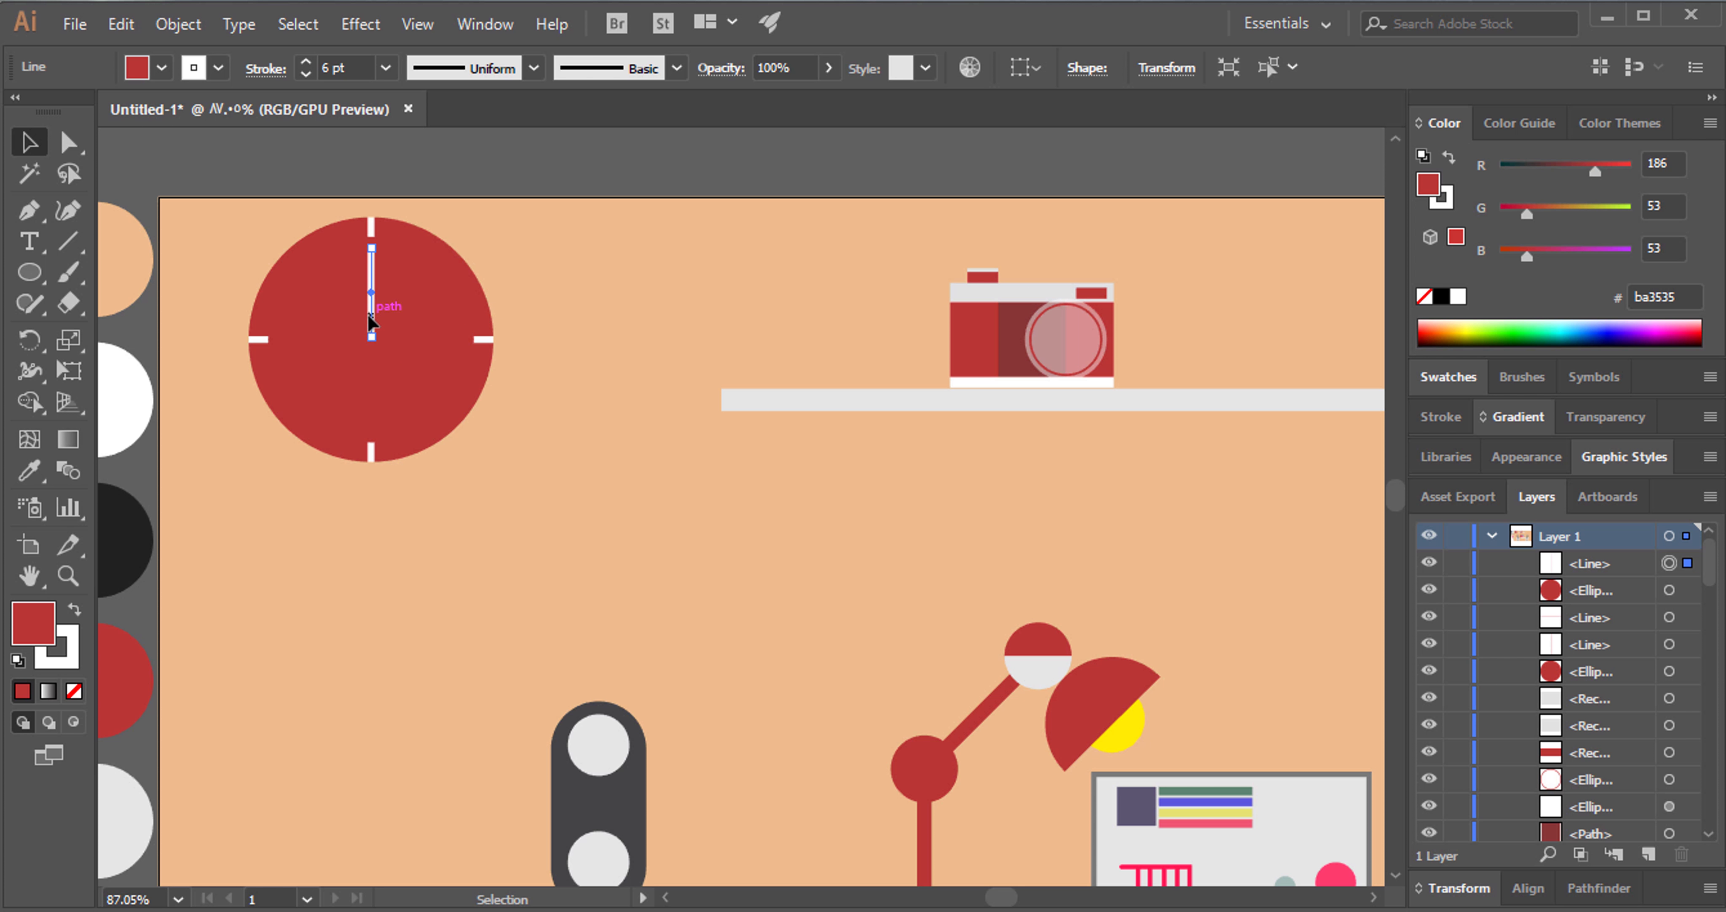
pyautogui.click(551, 272)
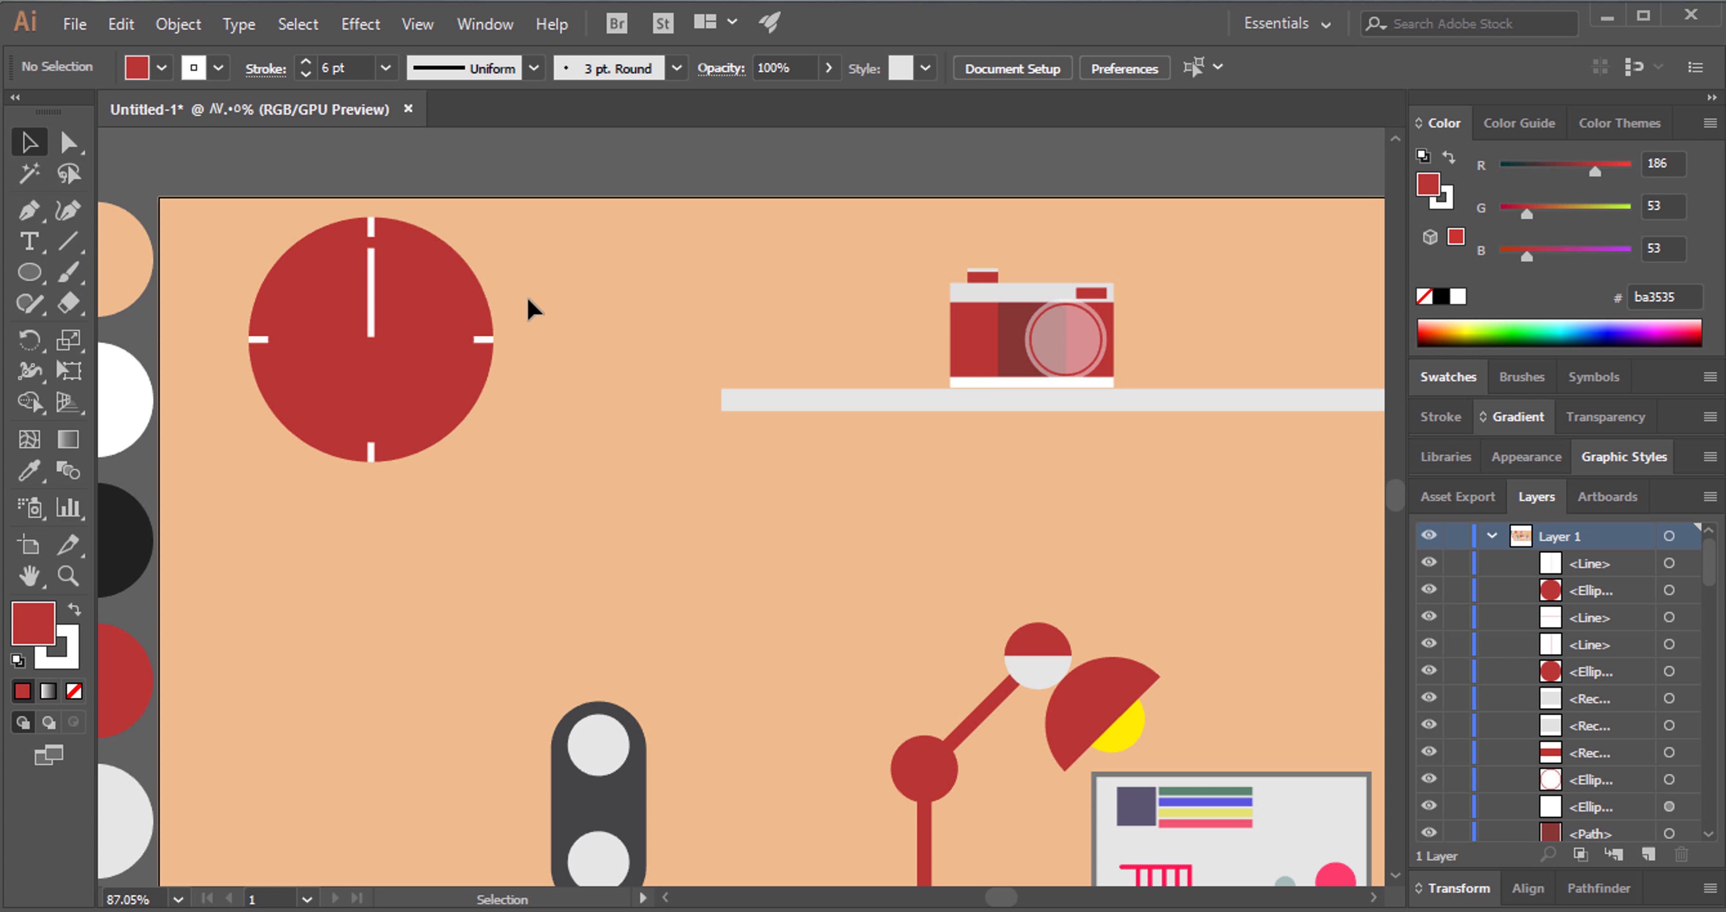
# Duplicate the upright hand and rotate the copy about -75° around its bottom end.
pyautogui.click(372, 300)
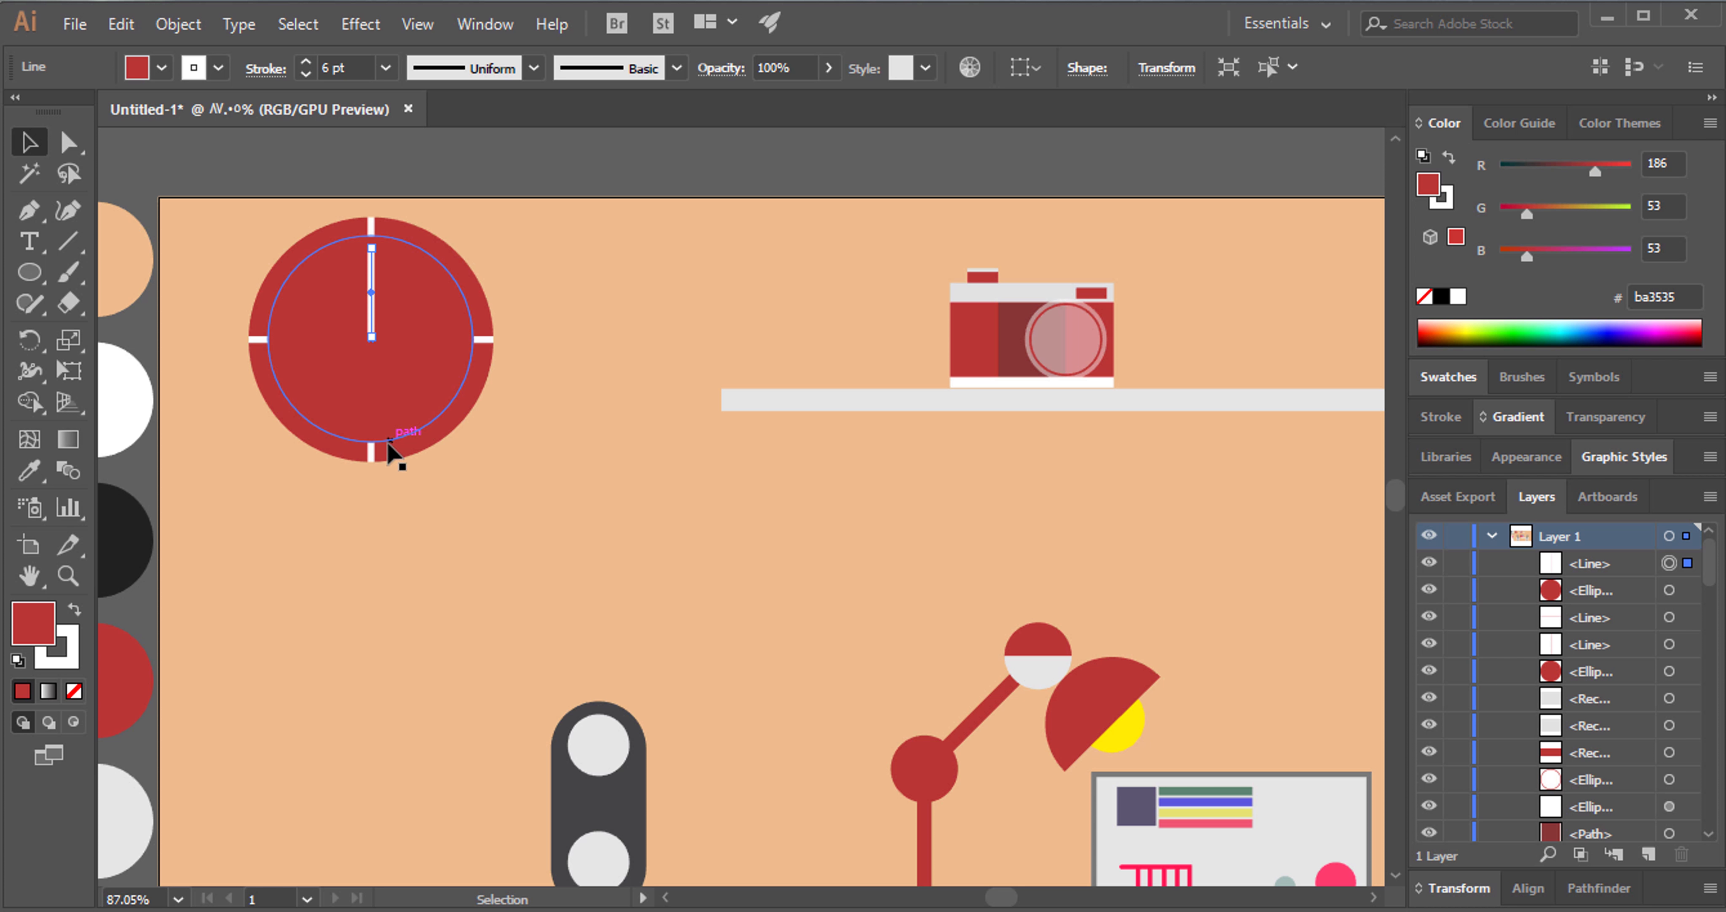
pyautogui.press('ctrl')
pyautogui.hotkey('ctrl', 'c')
pyautogui.hotkey('ctrl', 'f')
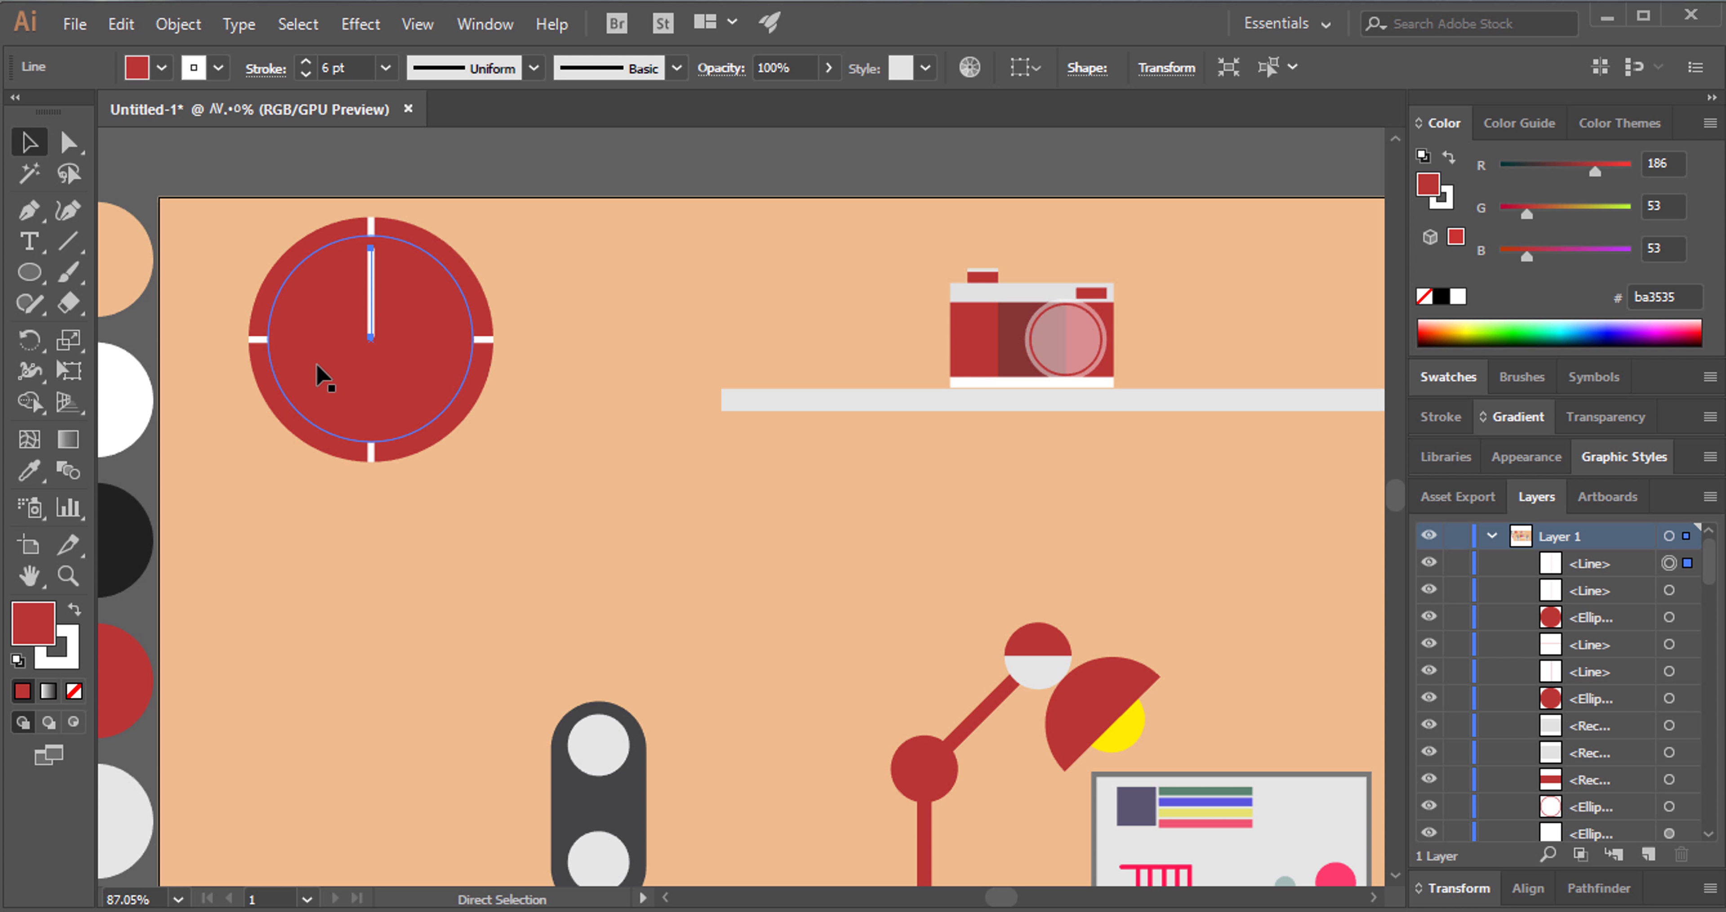
pyautogui.click(31, 340)
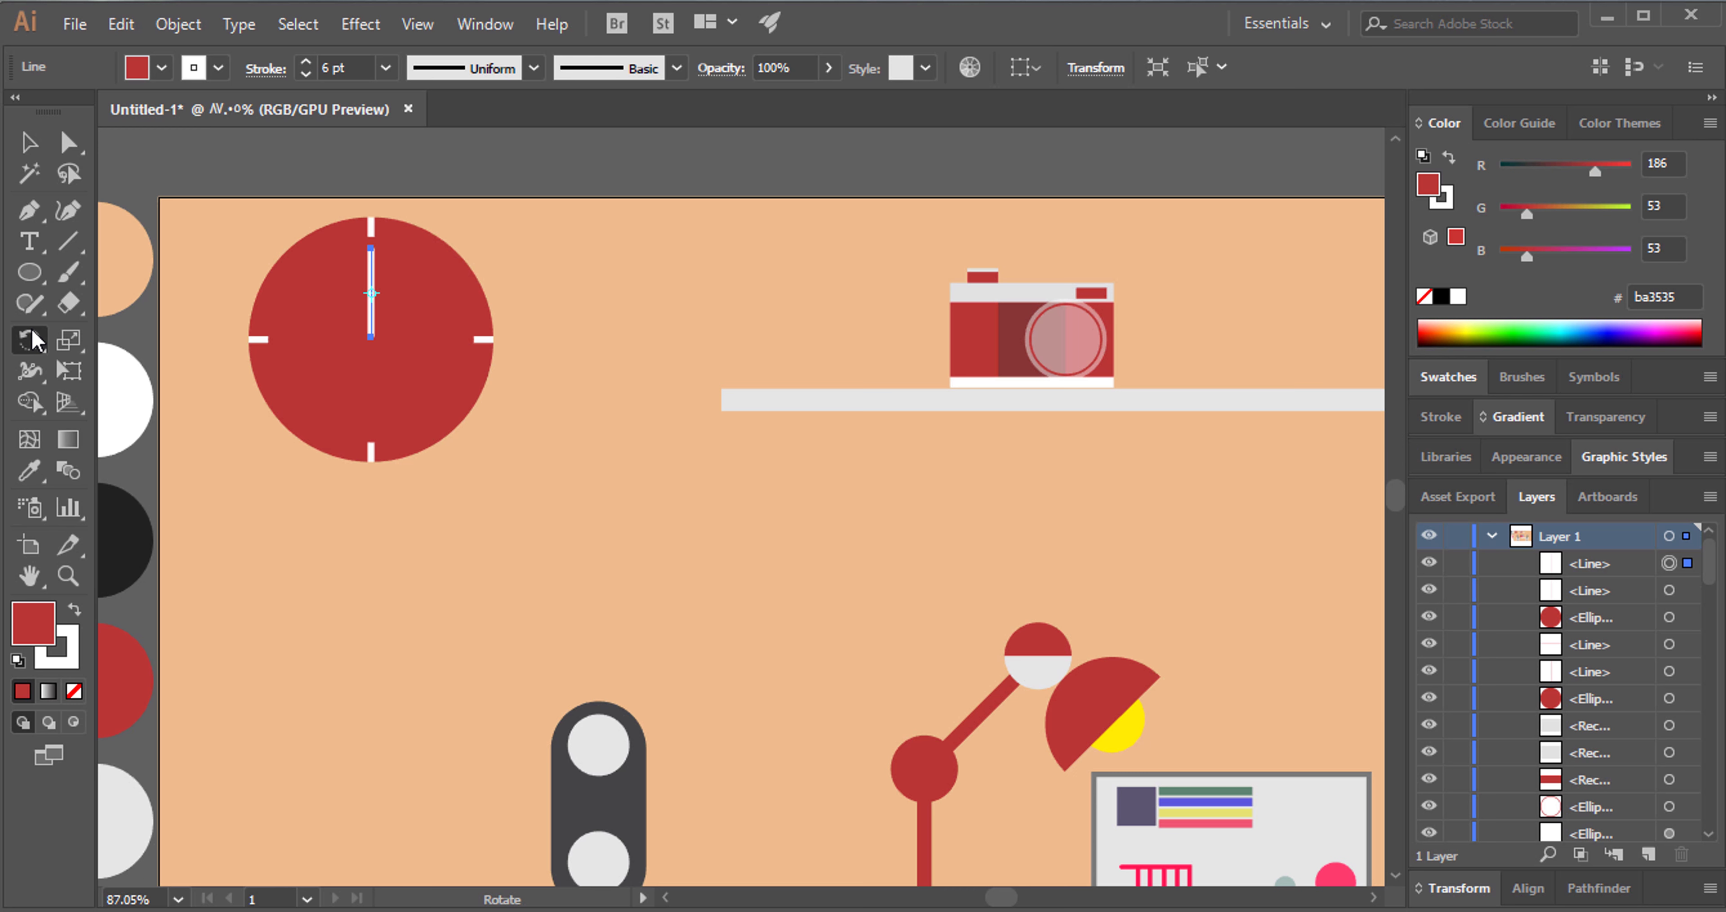
pyautogui.keyDown('alt'); pyautogui.click(370, 341); pyautogui.keyUp('alt')
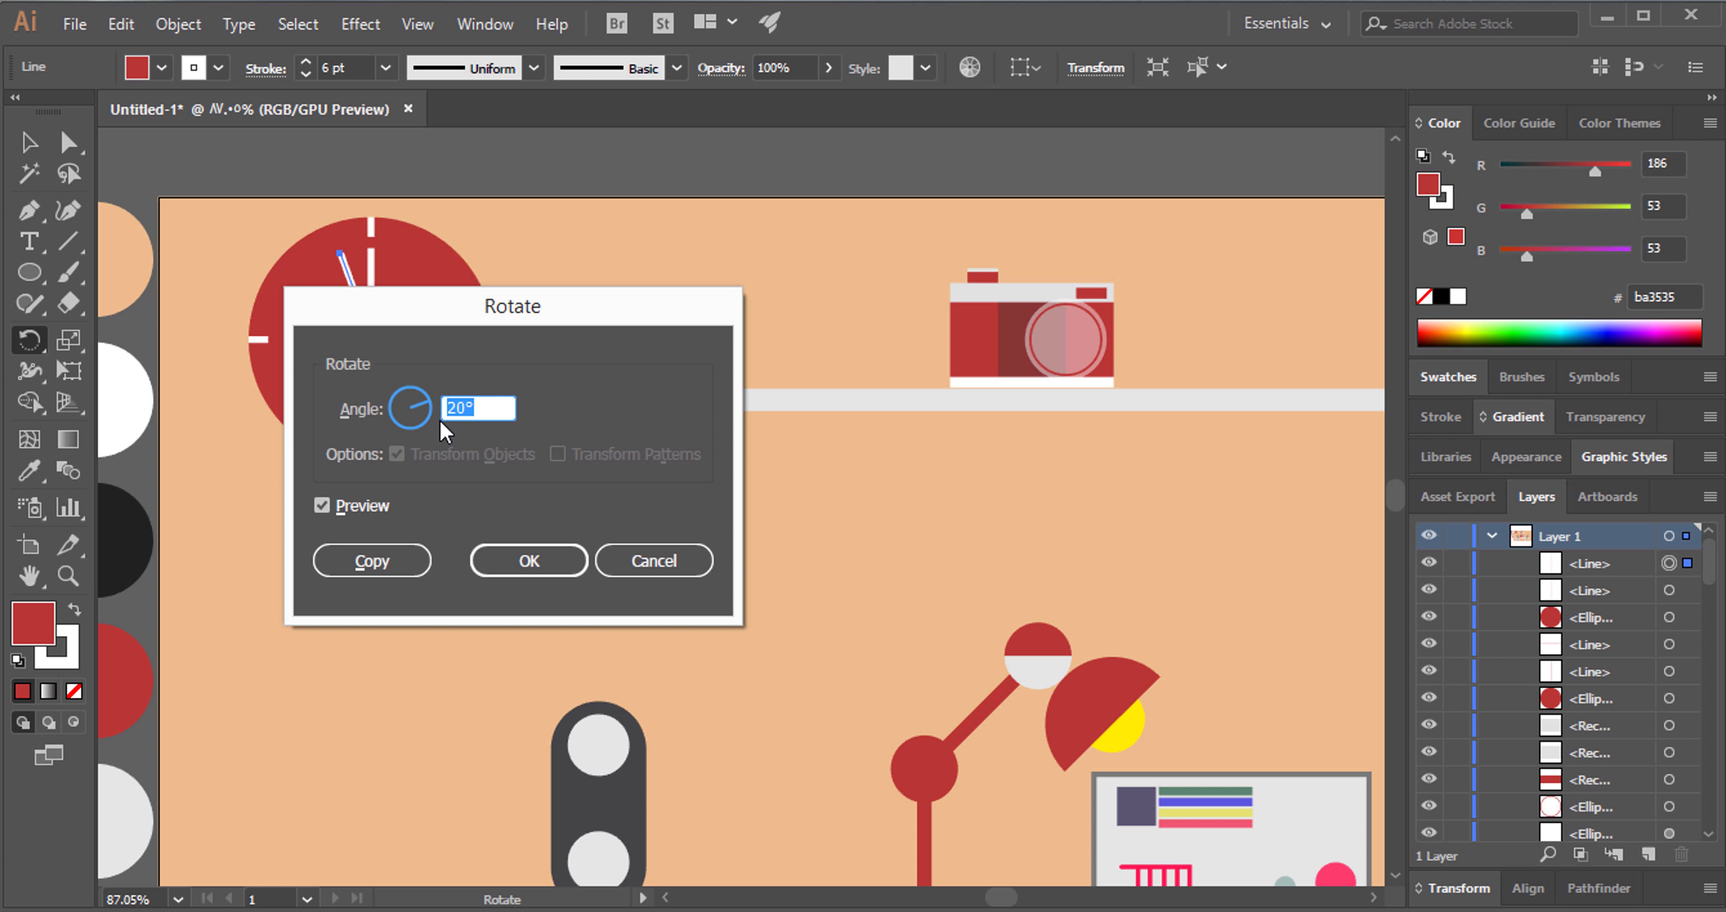
pyautogui.press('Down')
pyautogui.press('Down')
pyautogui.press('Down')
pyautogui.press('Down')
pyautogui.press('Down')
pyautogui.press('Down')
pyautogui.press('Down')
pyautogui.press('Down')
pyautogui.press('Down')
pyautogui.press('Down')
pyautogui.press('Down')
pyautogui.press('Down')
pyautogui.press('Return')
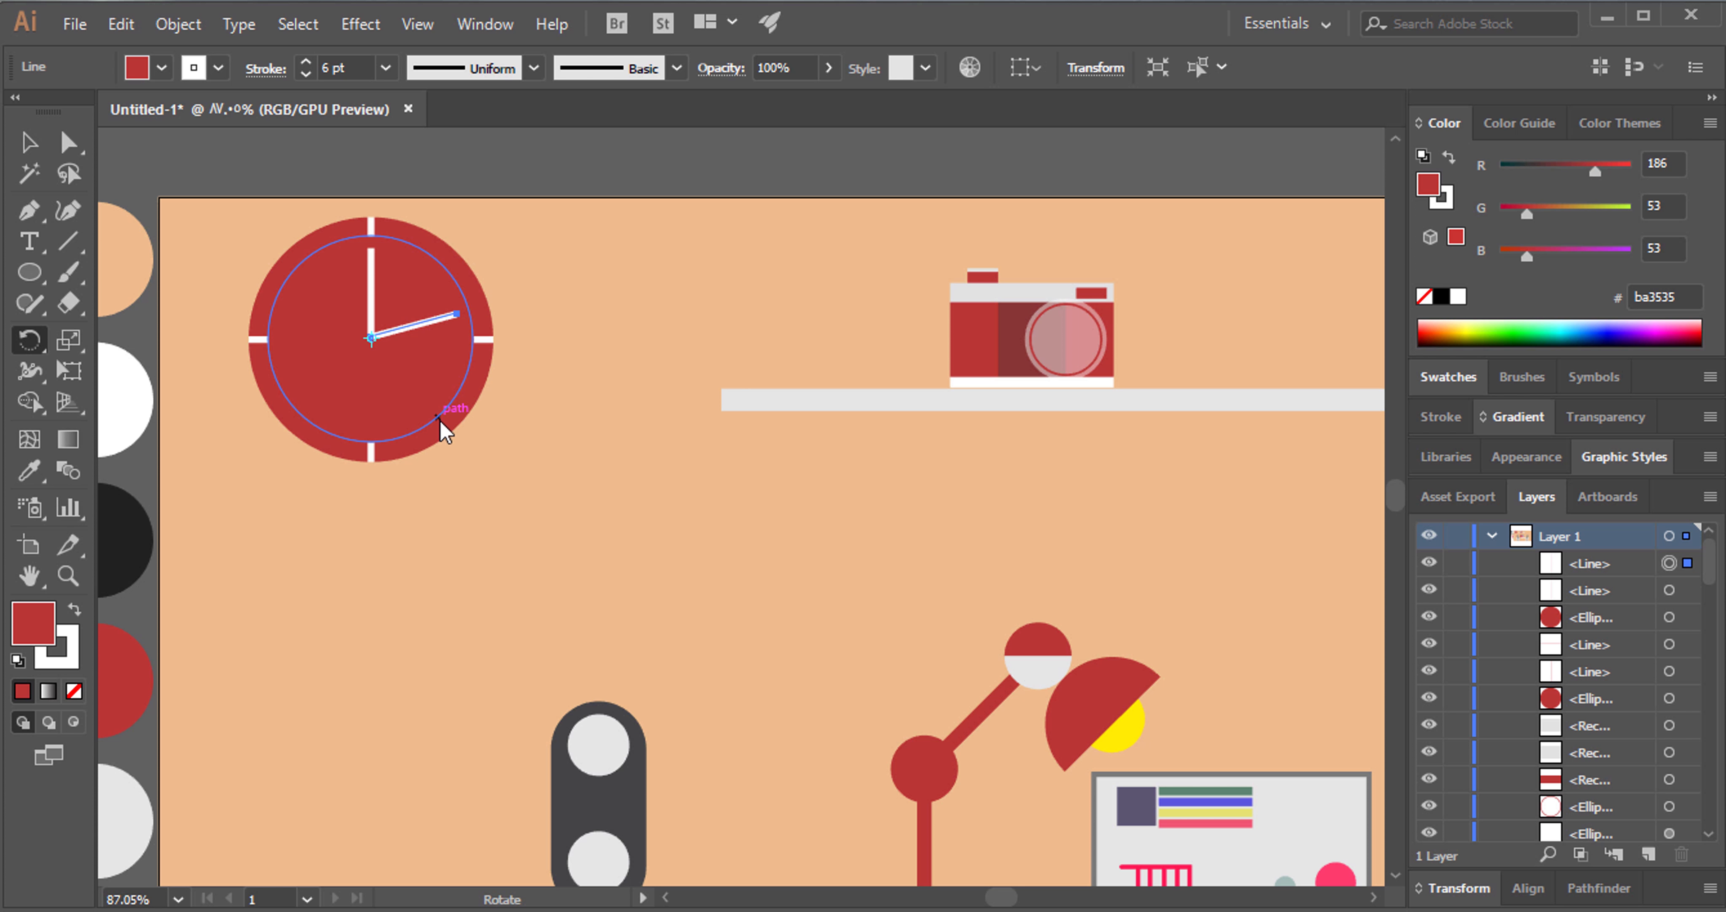
pyautogui.click(30, 143)
pyautogui.click(633, 406)
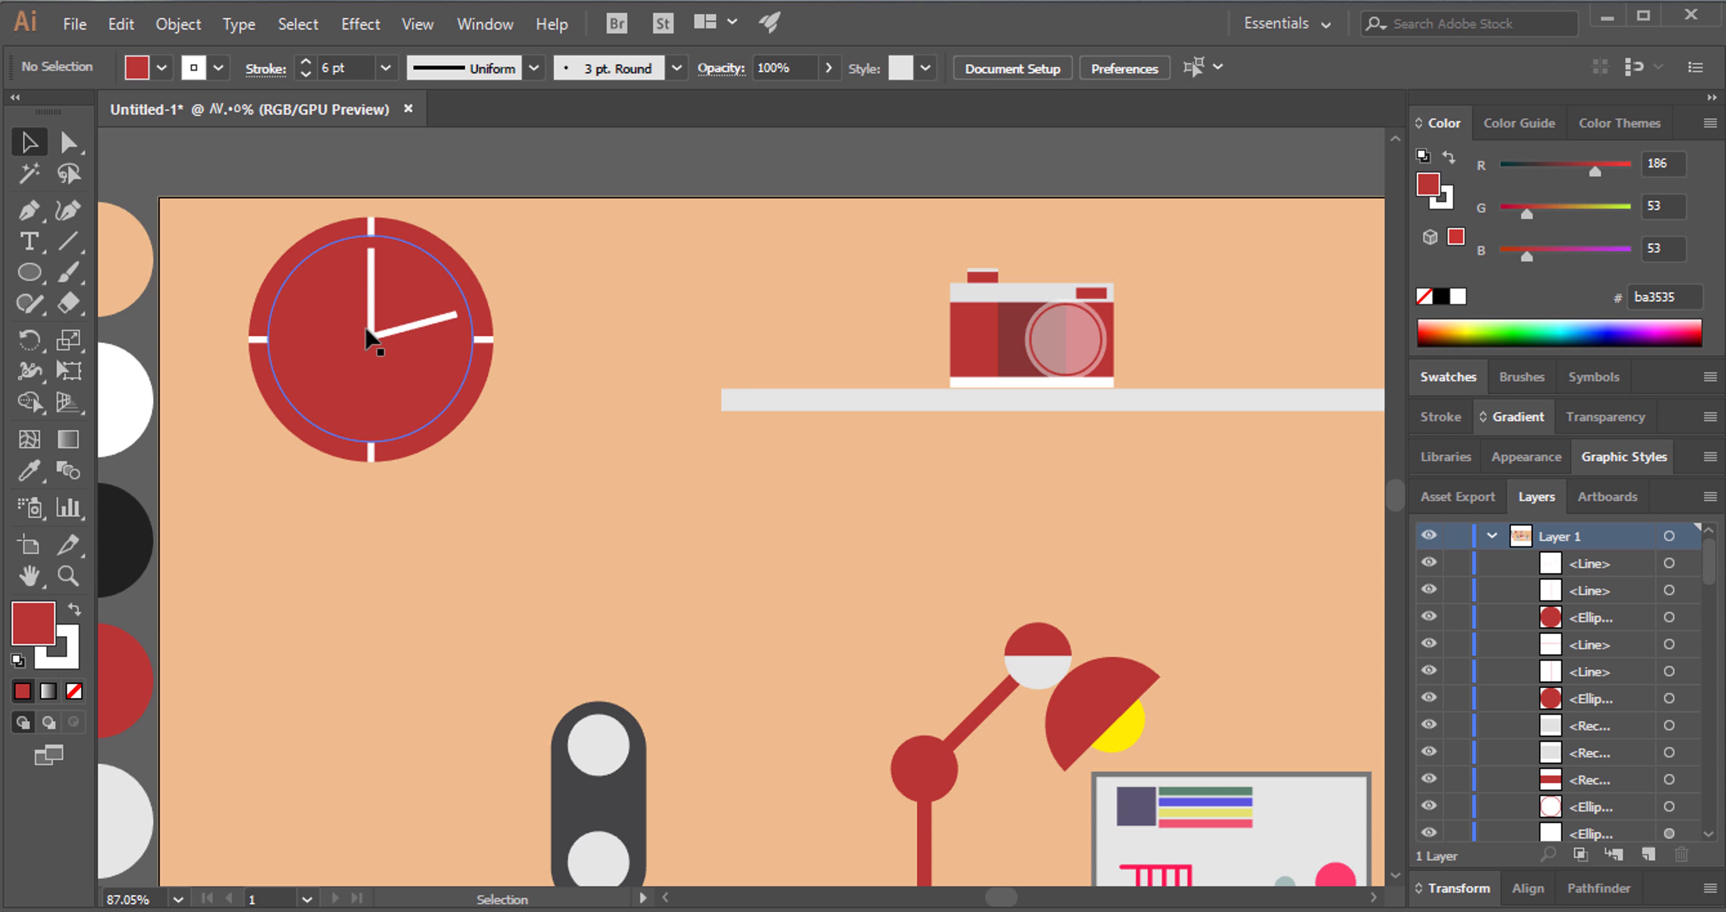
# Set Round Cap on the strokes of both clock hands.
pyautogui.click(67, 575)
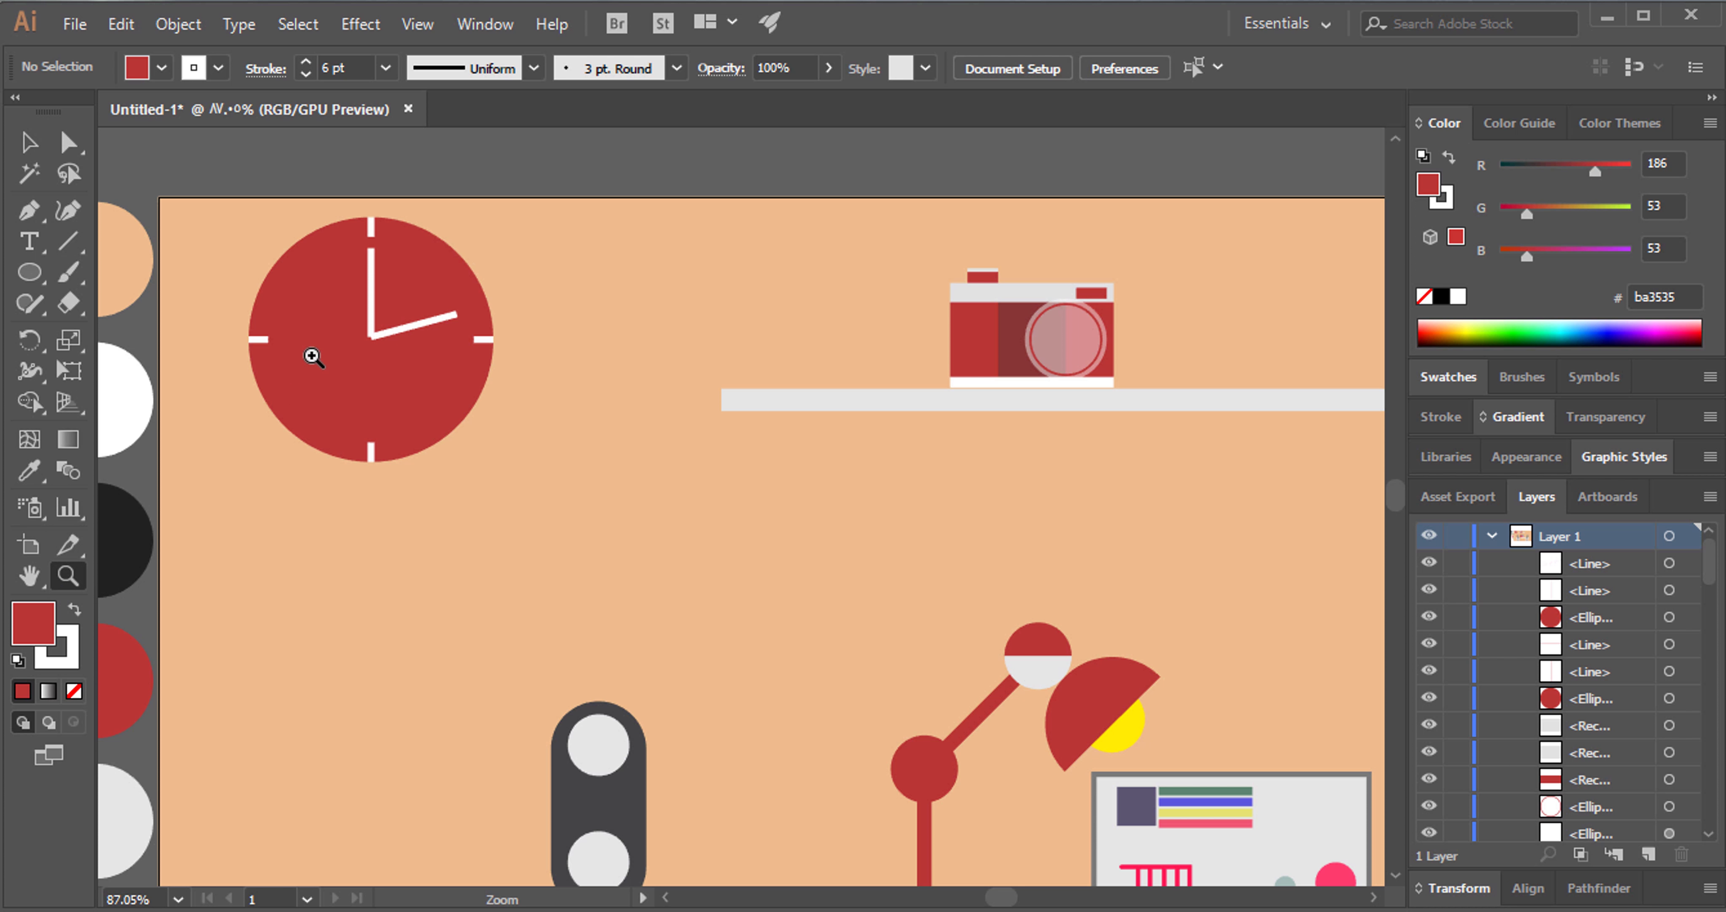
pyautogui.moveTo(333, 292); pyautogui.dragTo(744, 238)
pyautogui.click(31, 143)
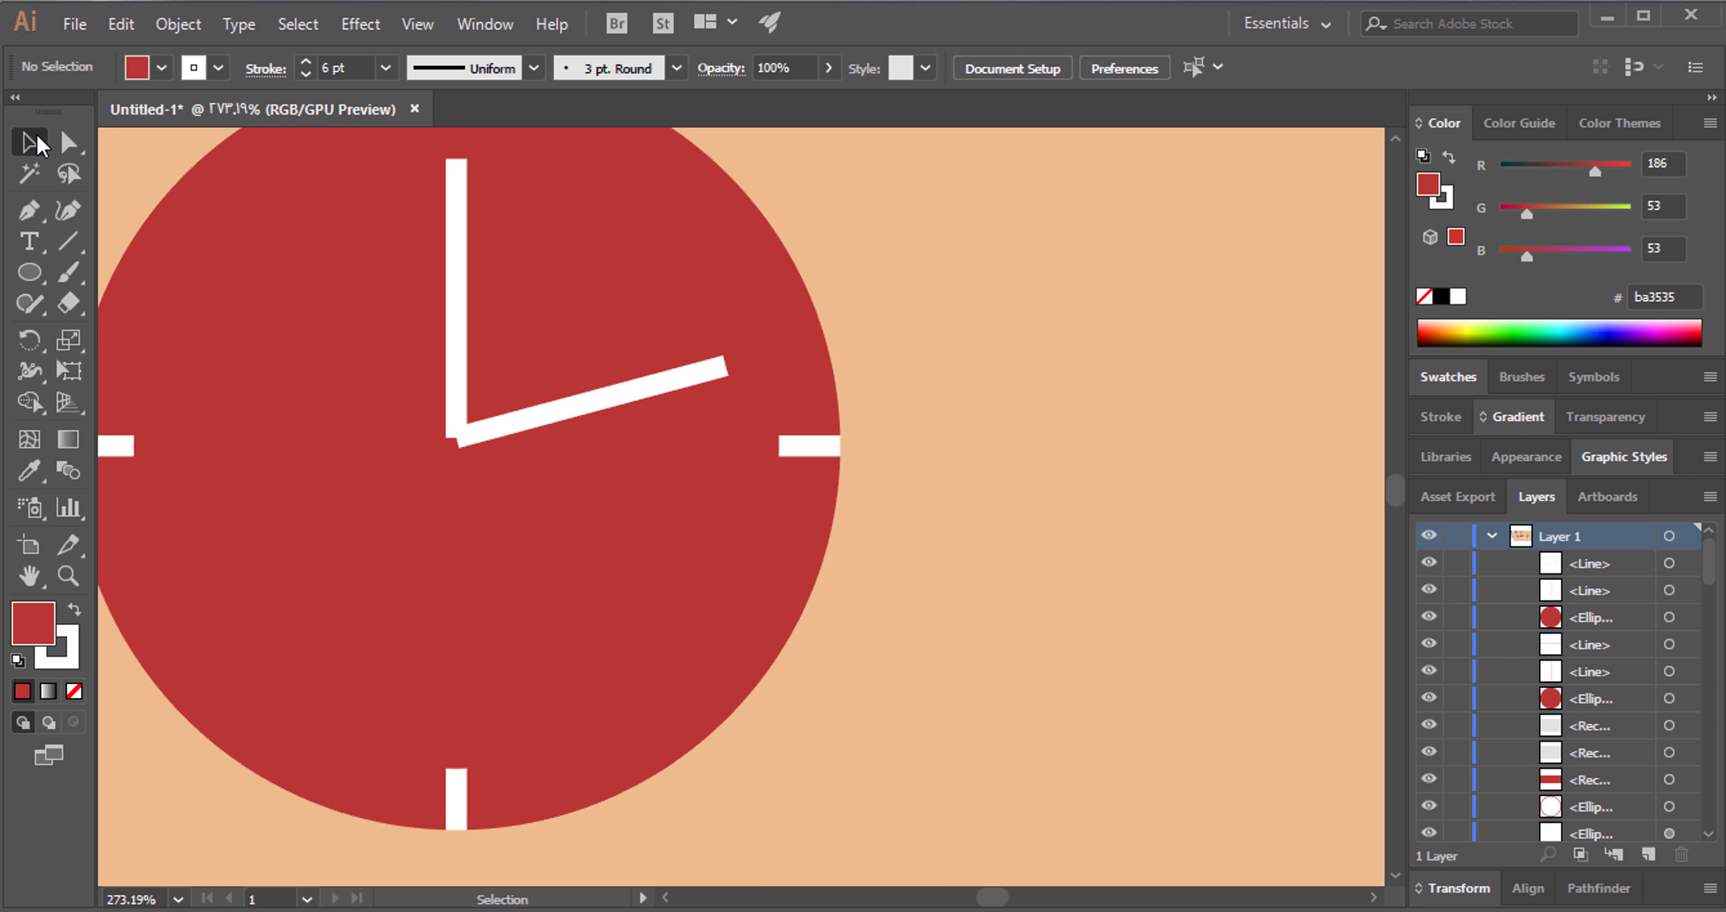
pyautogui.click(455, 358)
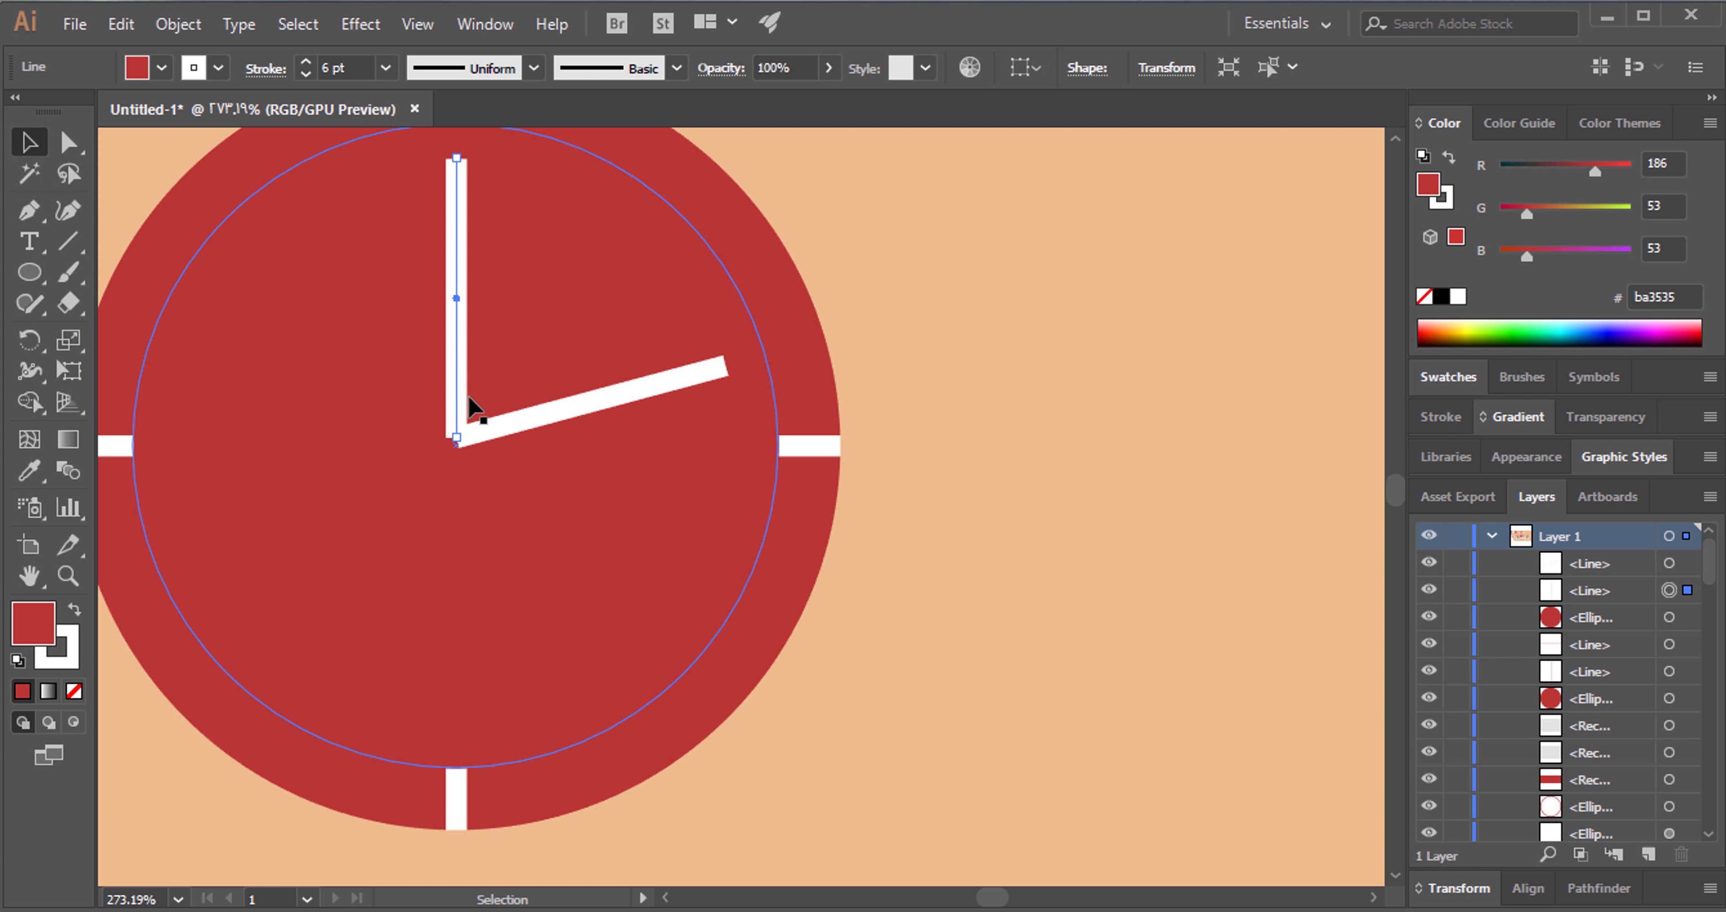
pyautogui.keyDown('shift'); pyautogui.click(495, 428); pyautogui.keyUp('shift')
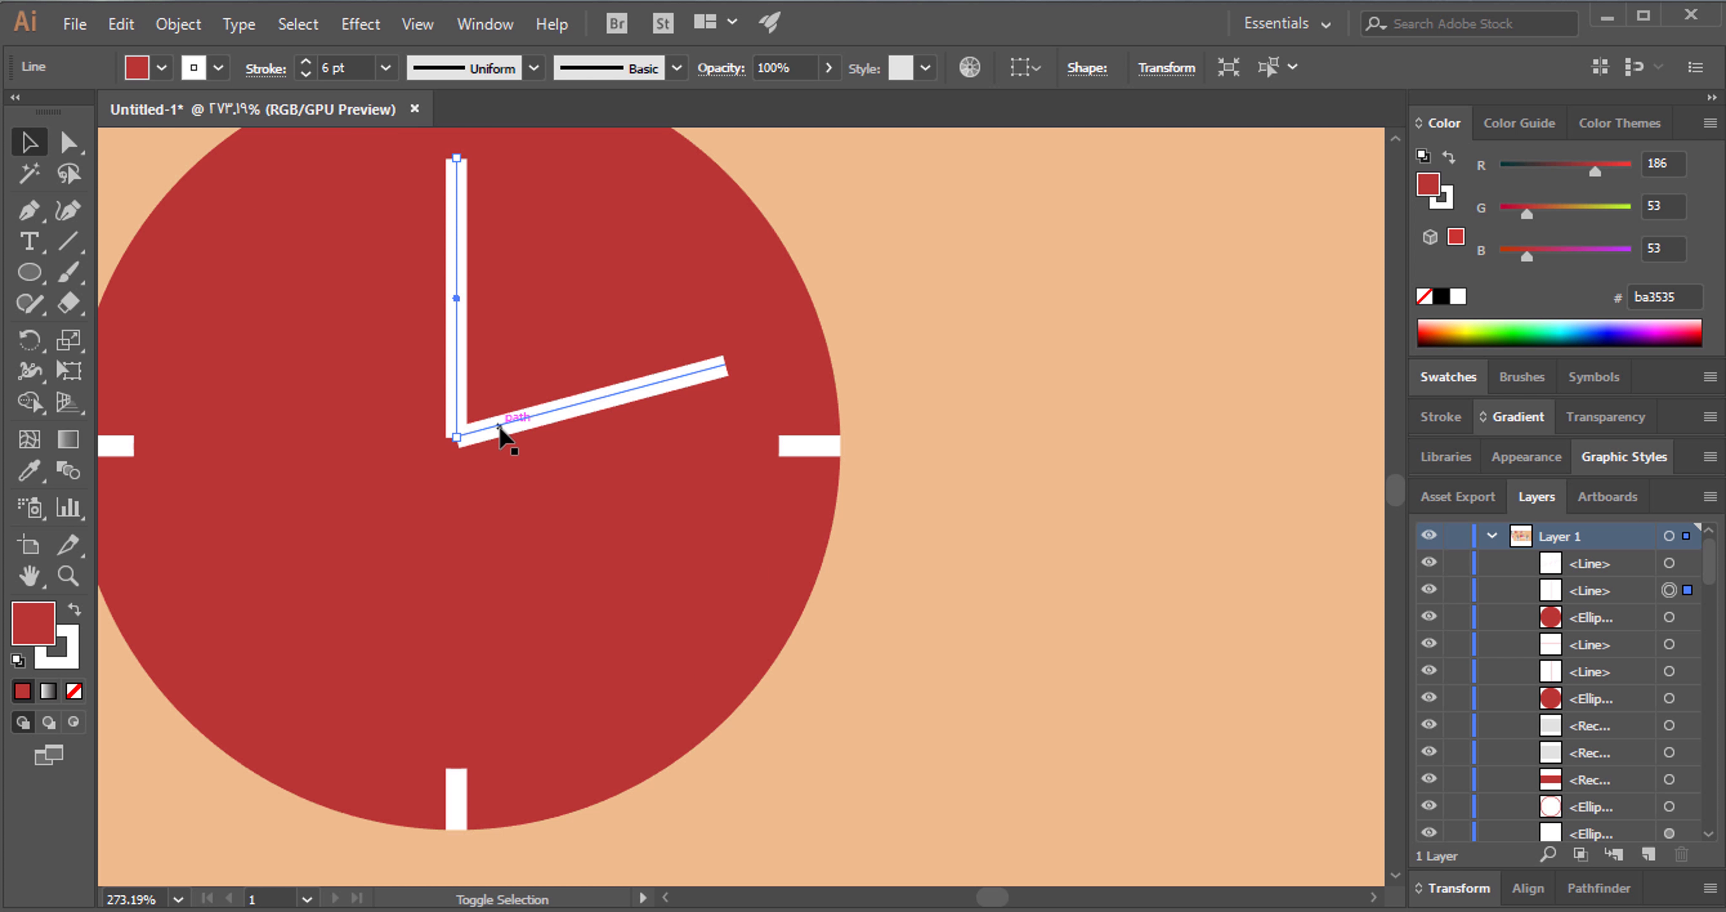
pyautogui.click(257, 75)
pyautogui.click(117, 134)
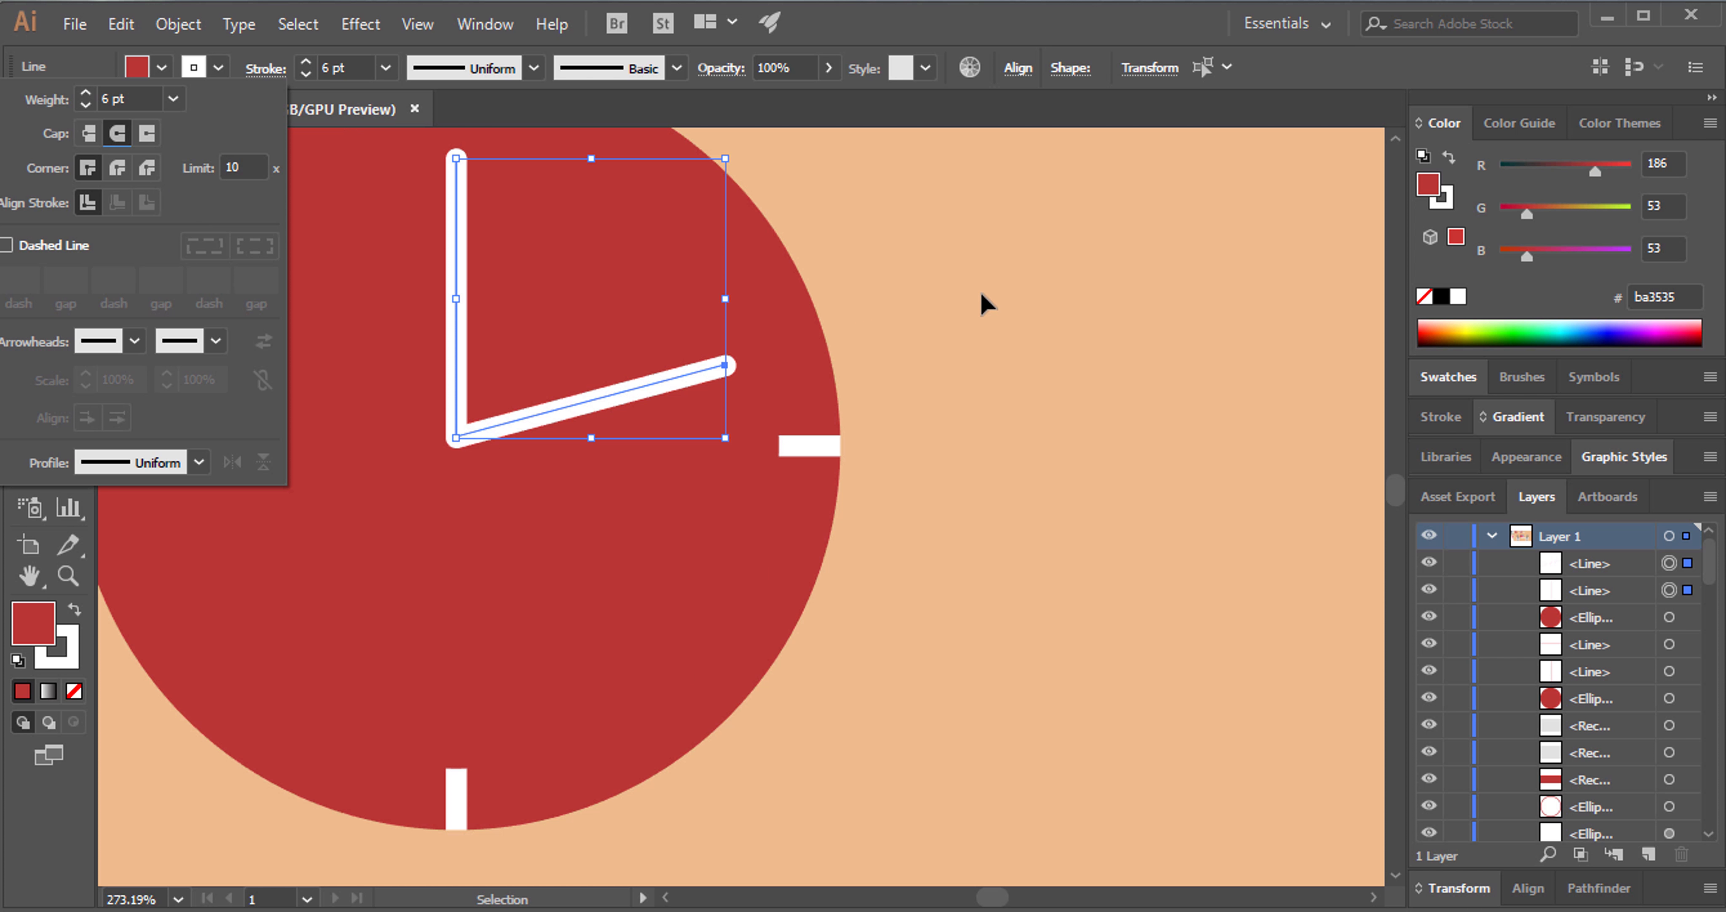
pyautogui.click(1062, 450)
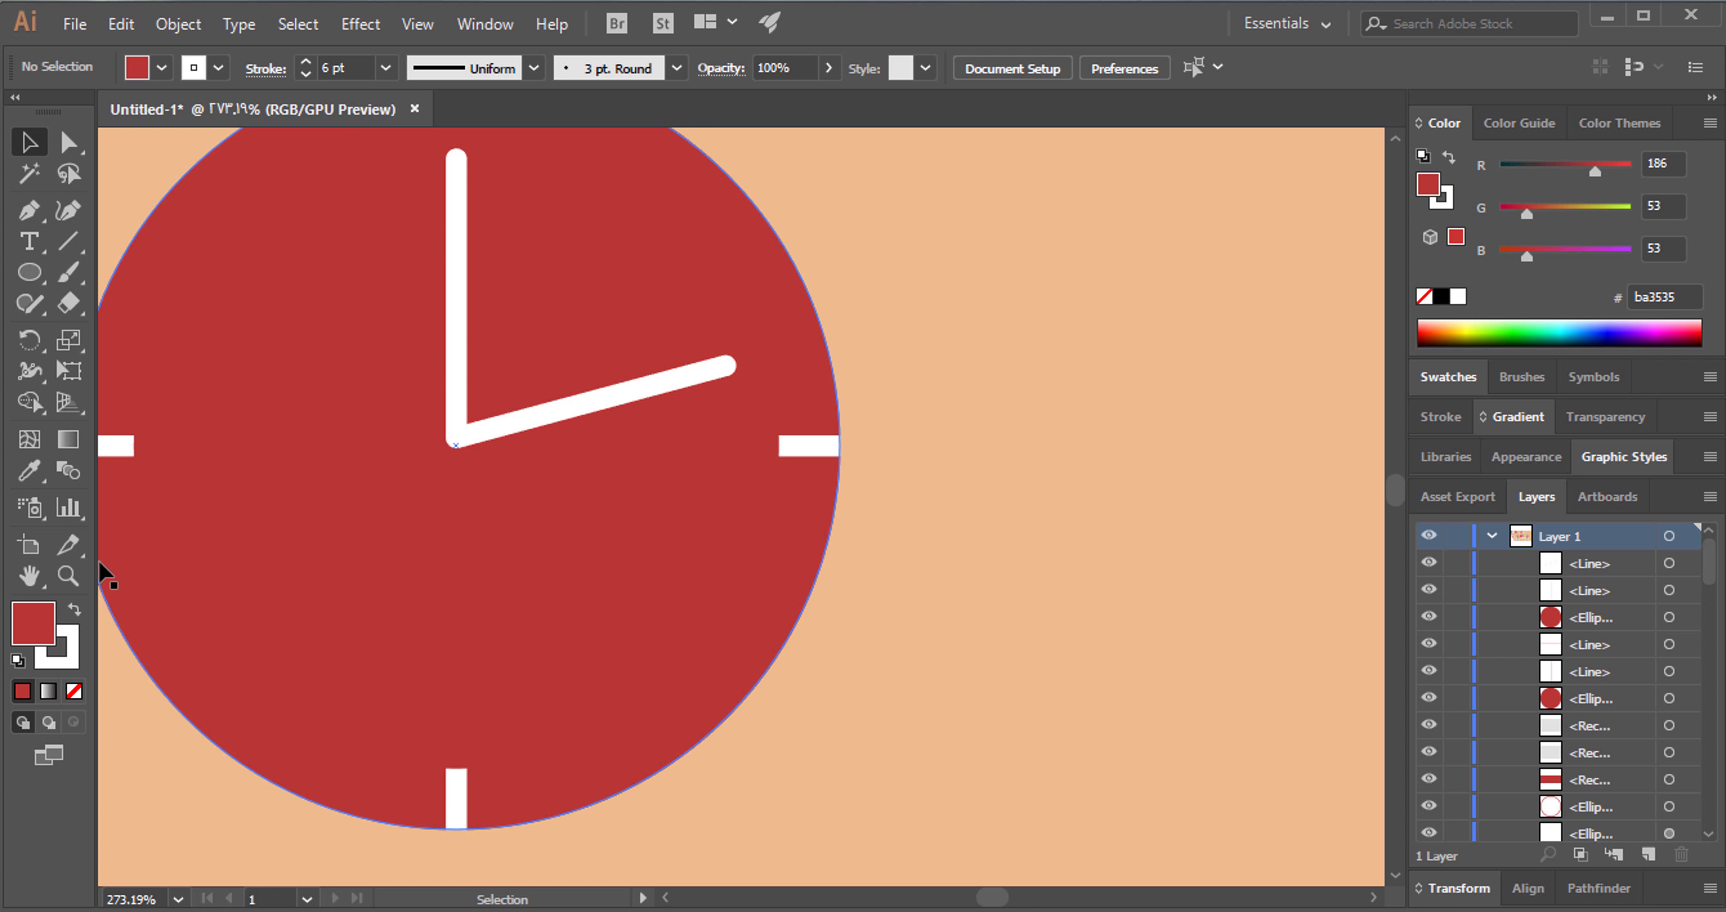
# Zoom out to view the whole desk scene.
pyautogui.click(67, 575)
pyautogui.keyDown('alt'); pyautogui.click(983, 411); pyautogui.keyUp('alt')
pyautogui.keyDown('alt'); pyautogui.click(694, 506); pyautogui.keyUp('alt')
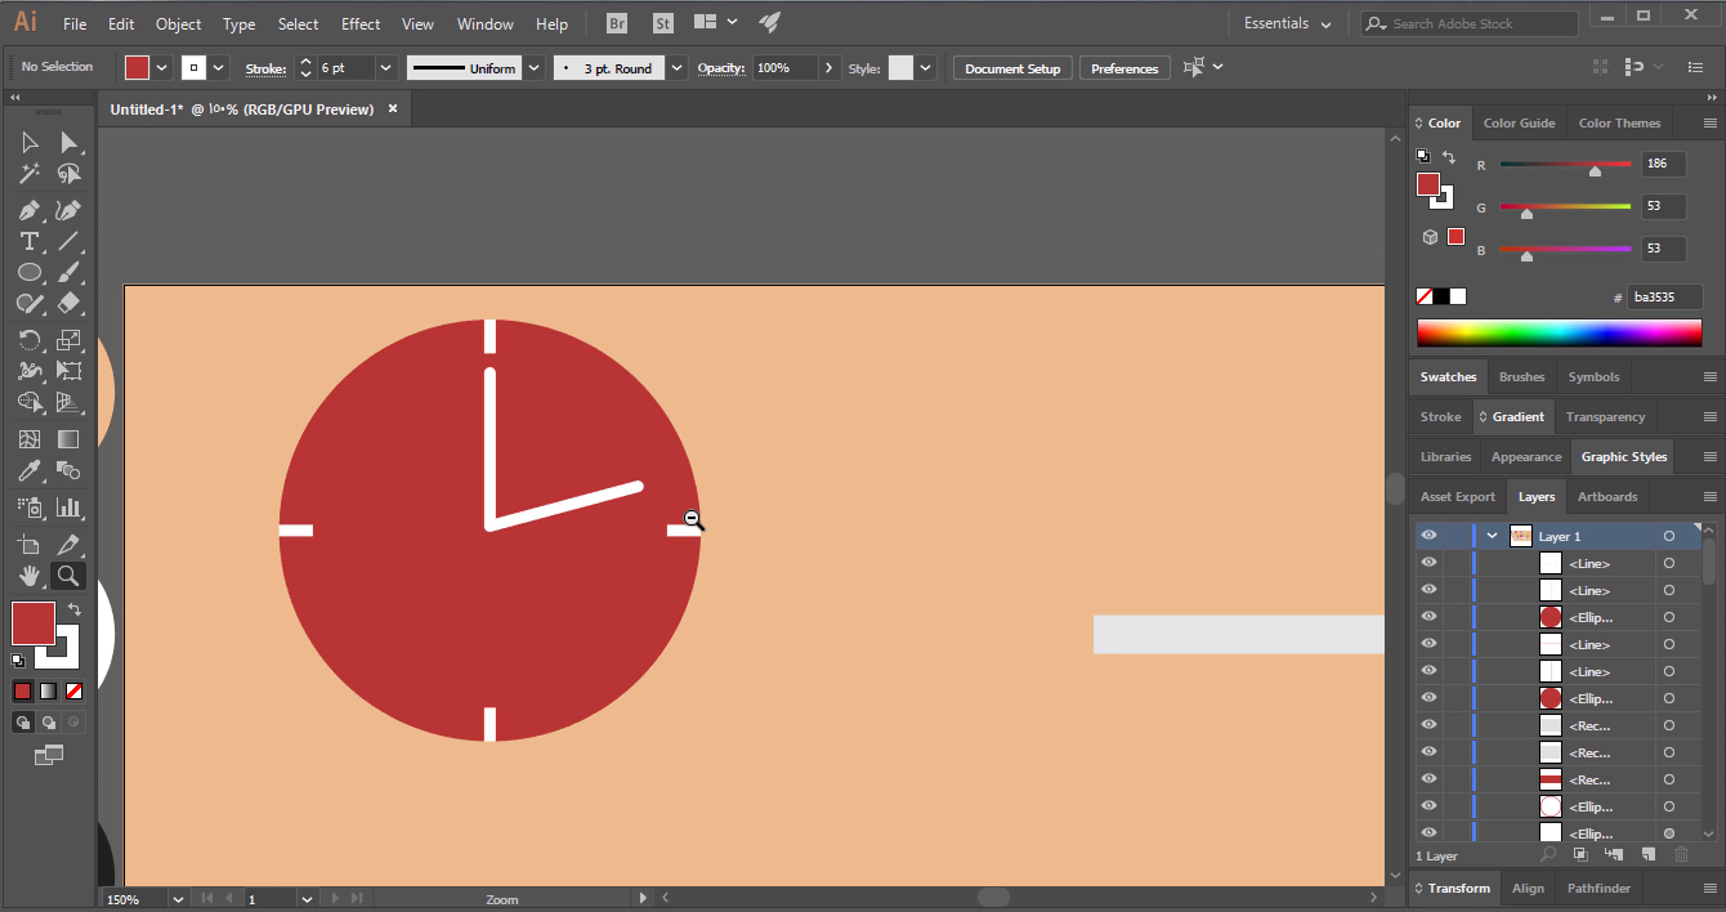
pyautogui.keyDown('alt'); pyautogui.click(823, 570); pyautogui.keyUp('alt')
pyautogui.keyDown('alt'); pyautogui.click(890, 602); pyautogui.keyUp('alt')
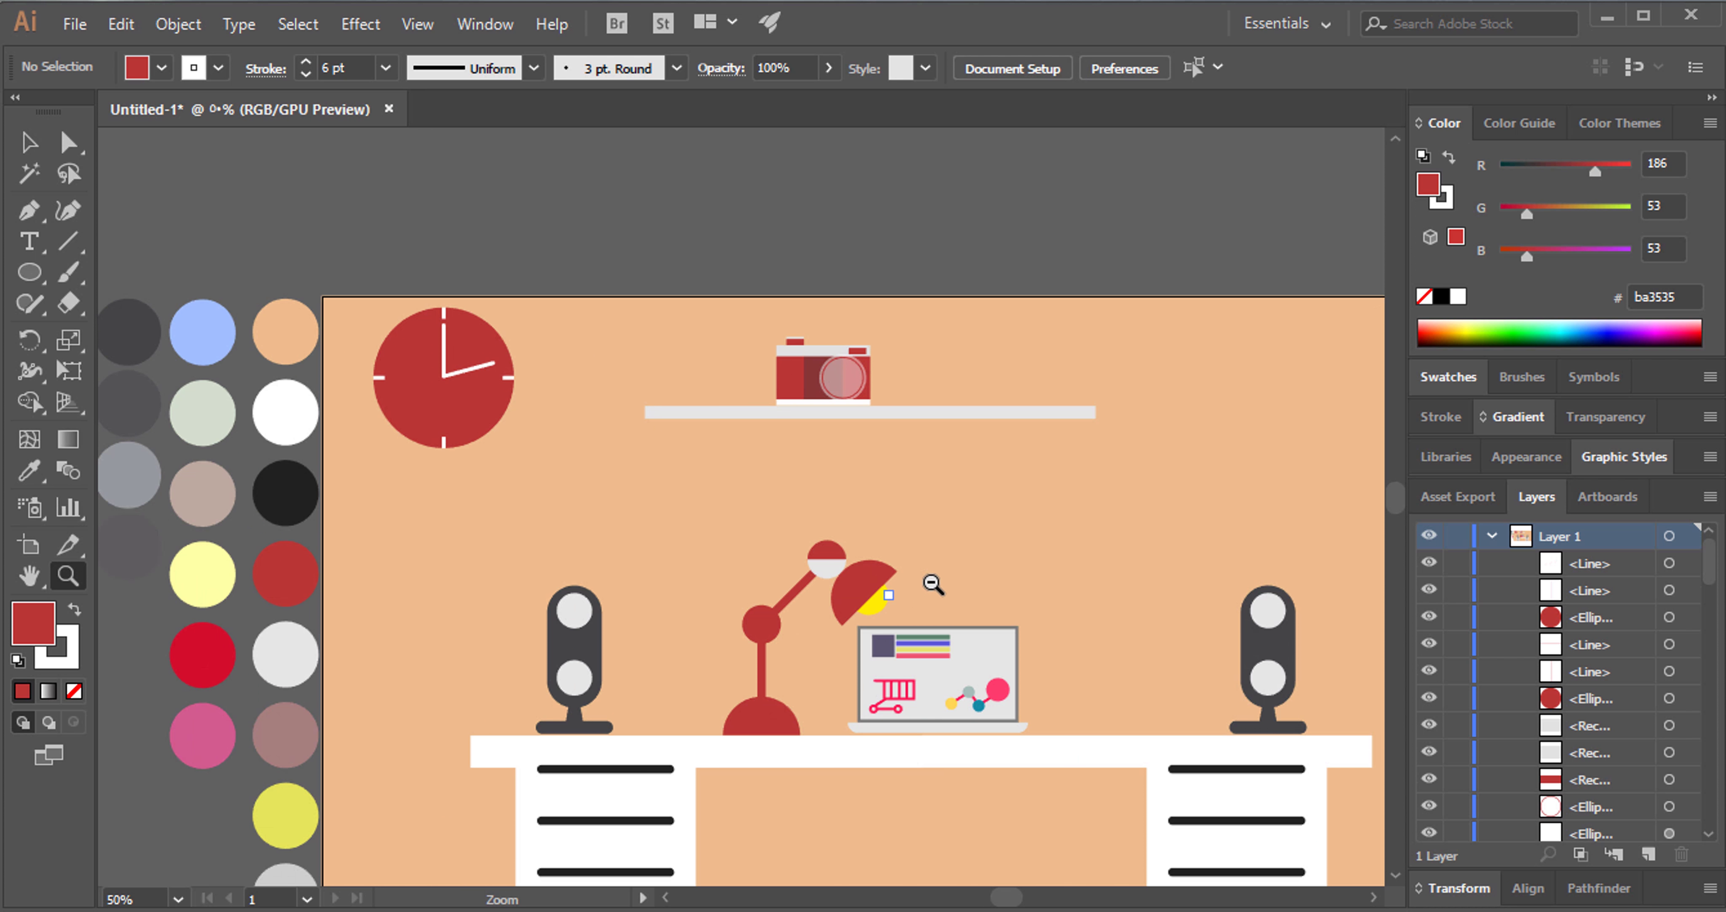
# Zoom in on the camera sitting on the shelf.
pyautogui.keyDown('alt'); pyautogui.click(900, 530); pyautogui.keyUp('alt')
pyautogui.click(29, 142)
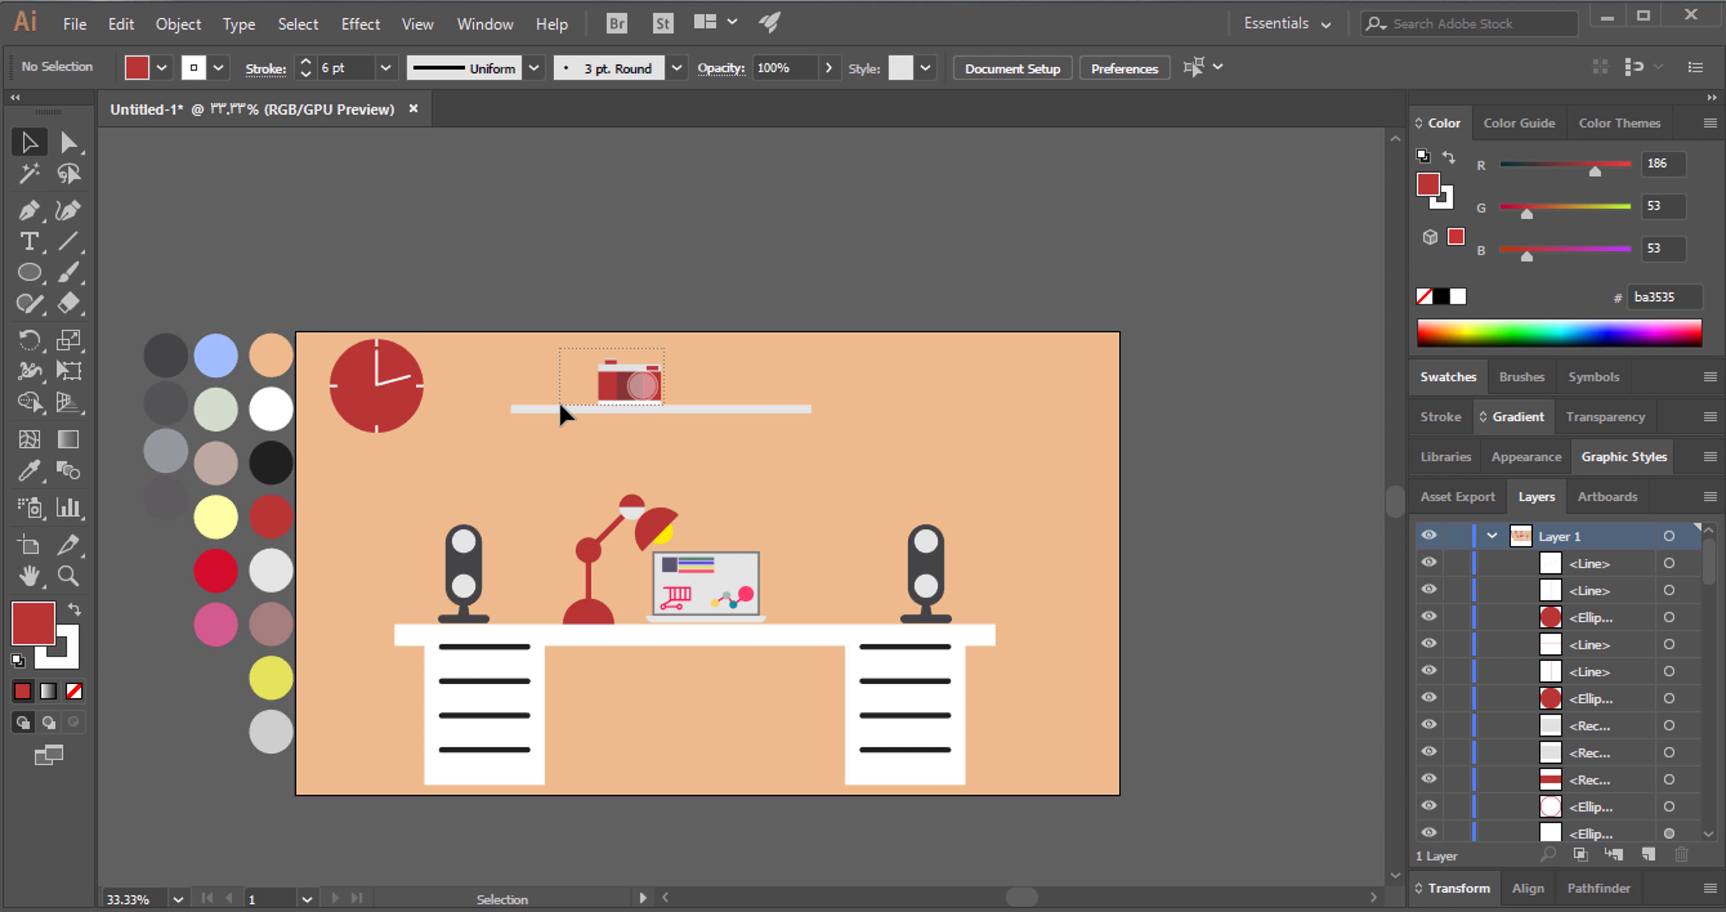
pyautogui.click(556, 389)
pyautogui.click(143, 516)
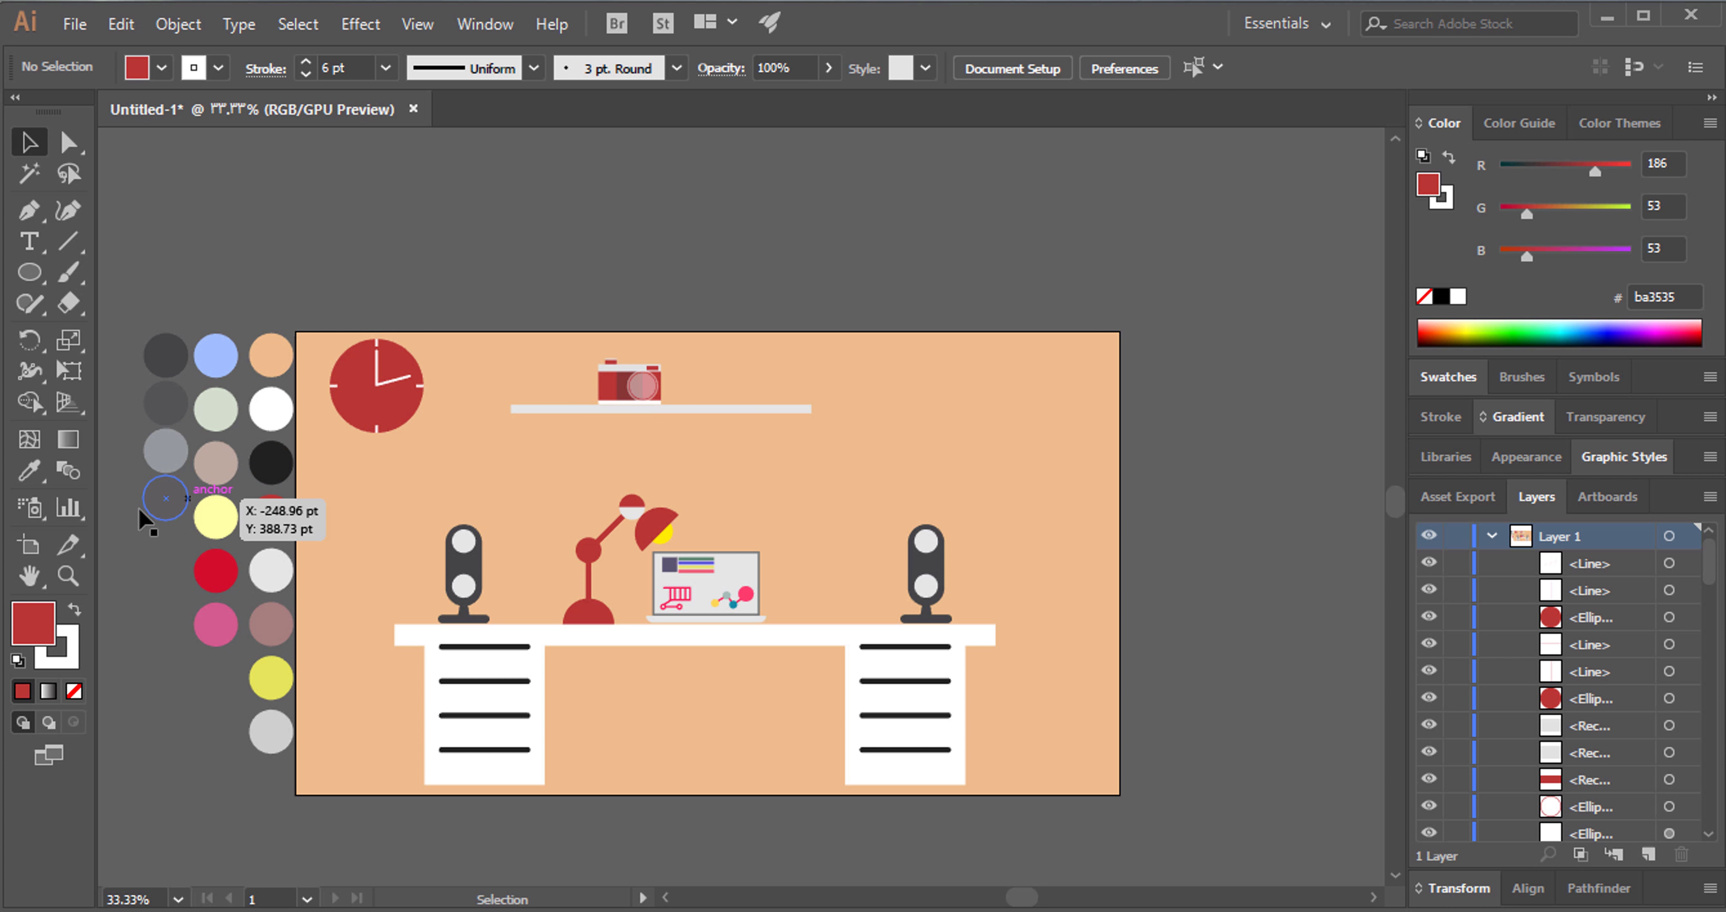
pyautogui.click(67, 575)
pyautogui.moveTo(702, 351); pyautogui.dragTo(869, 332)
pyautogui.moveTo(644, 382); pyautogui.dragTo(763, 401)
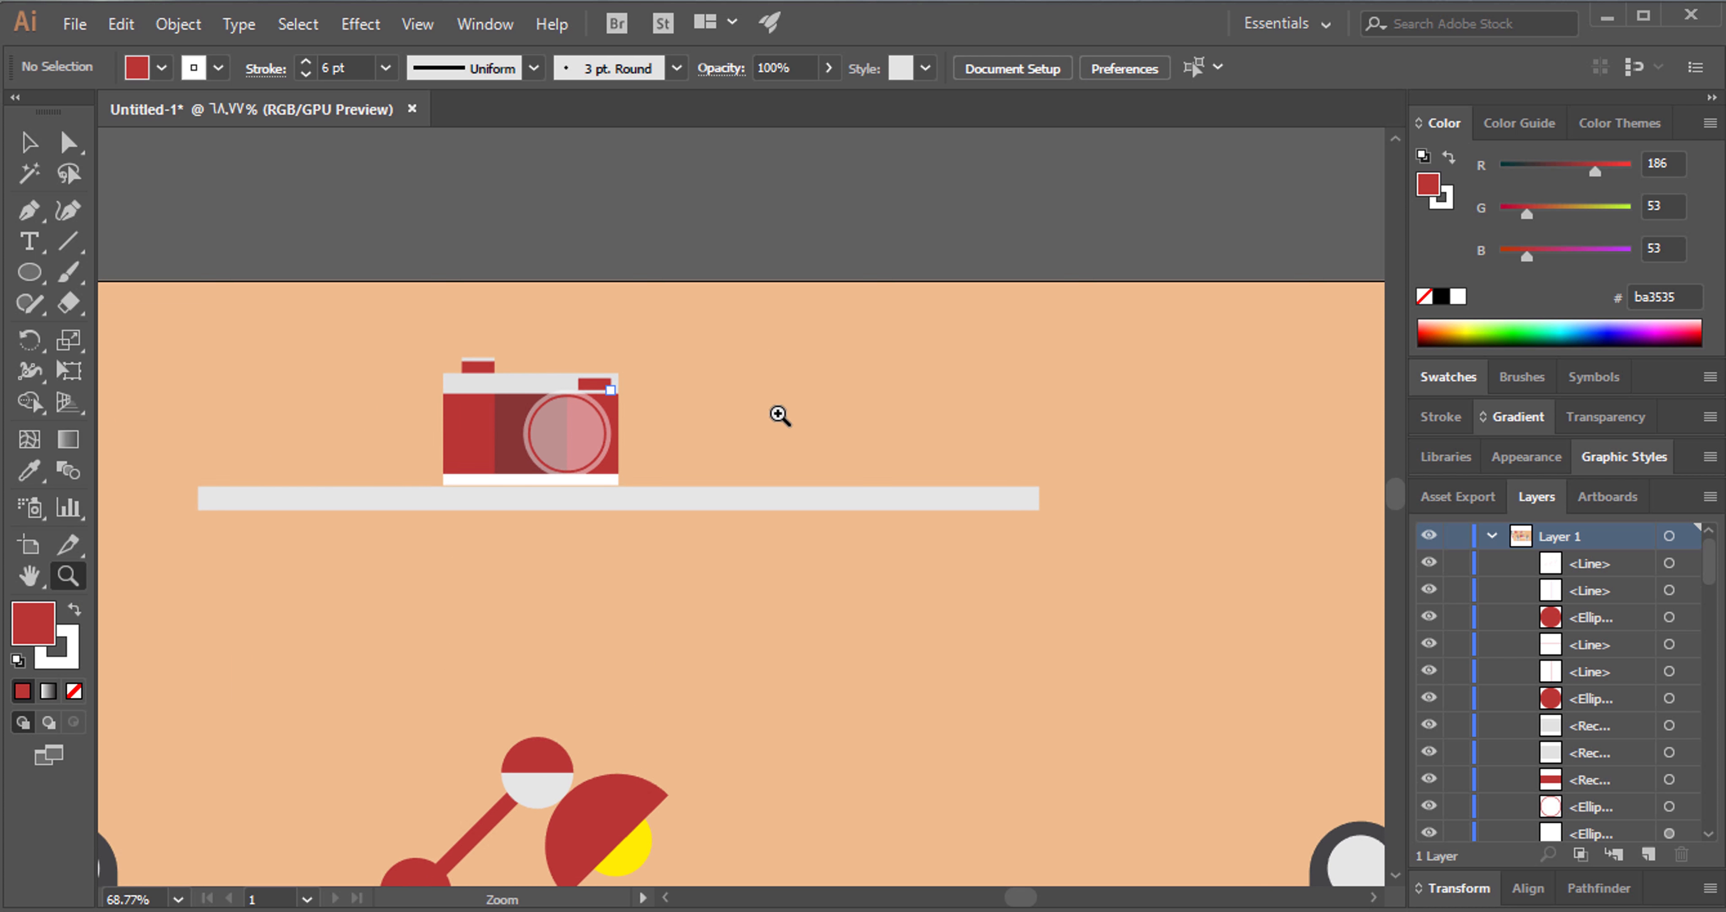
pyautogui.click(39, 153)
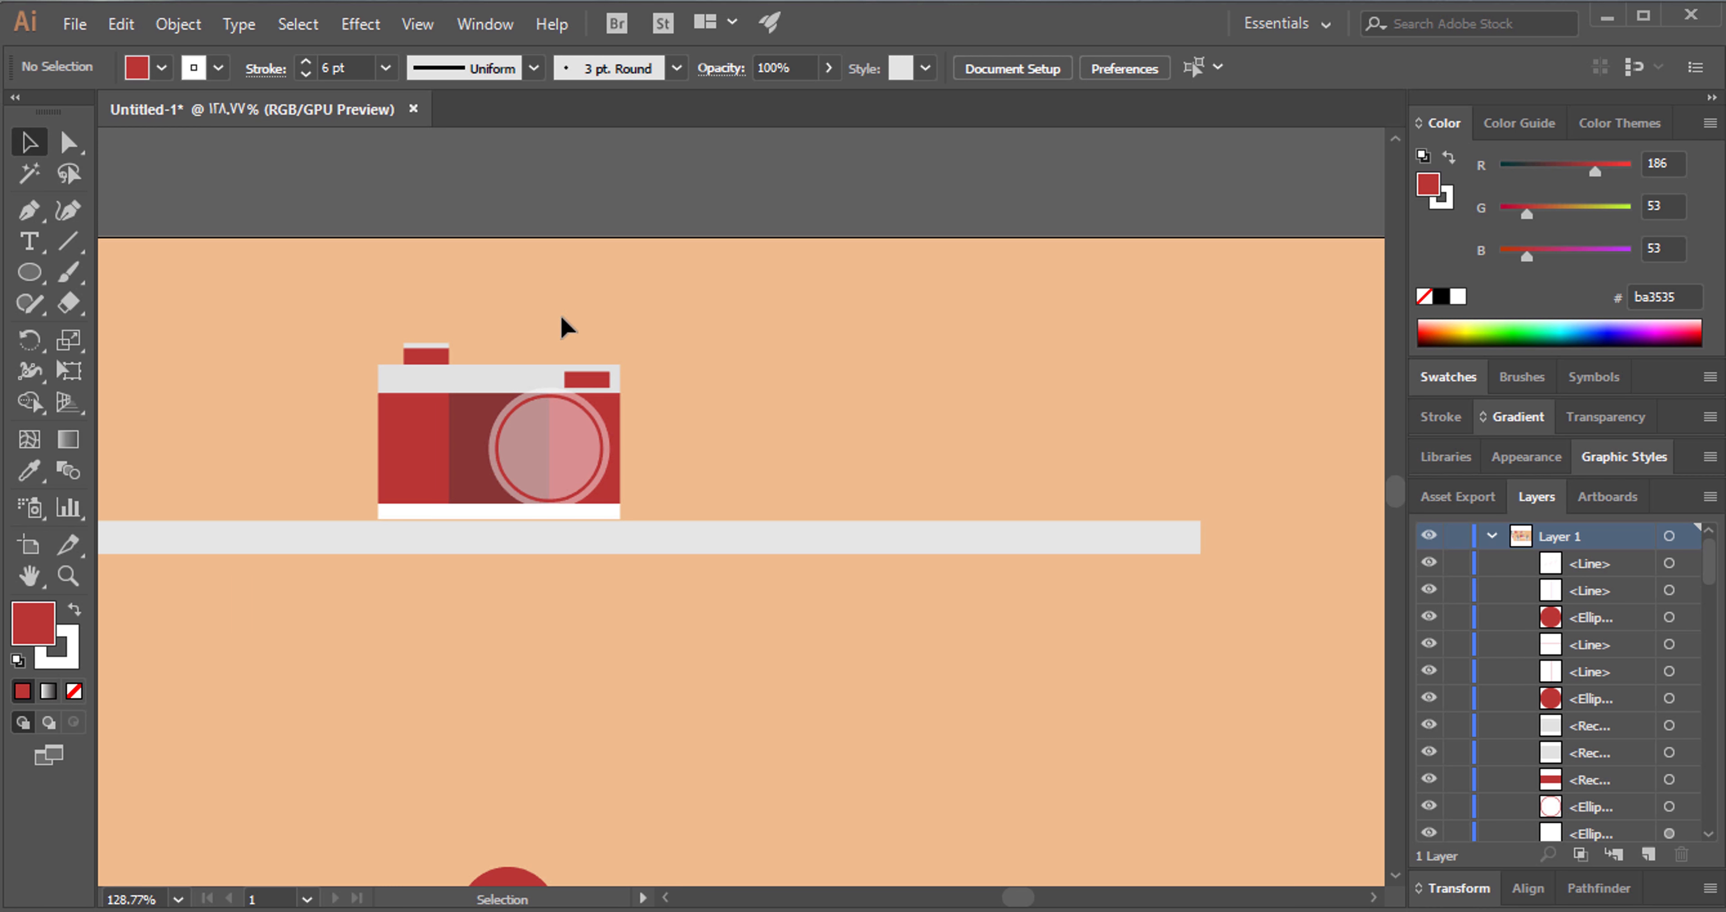
# Group all the camera's parts and move the camera left along the shelf.
pyautogui.moveTo(331, 513); pyautogui.dragTo(331, 515)
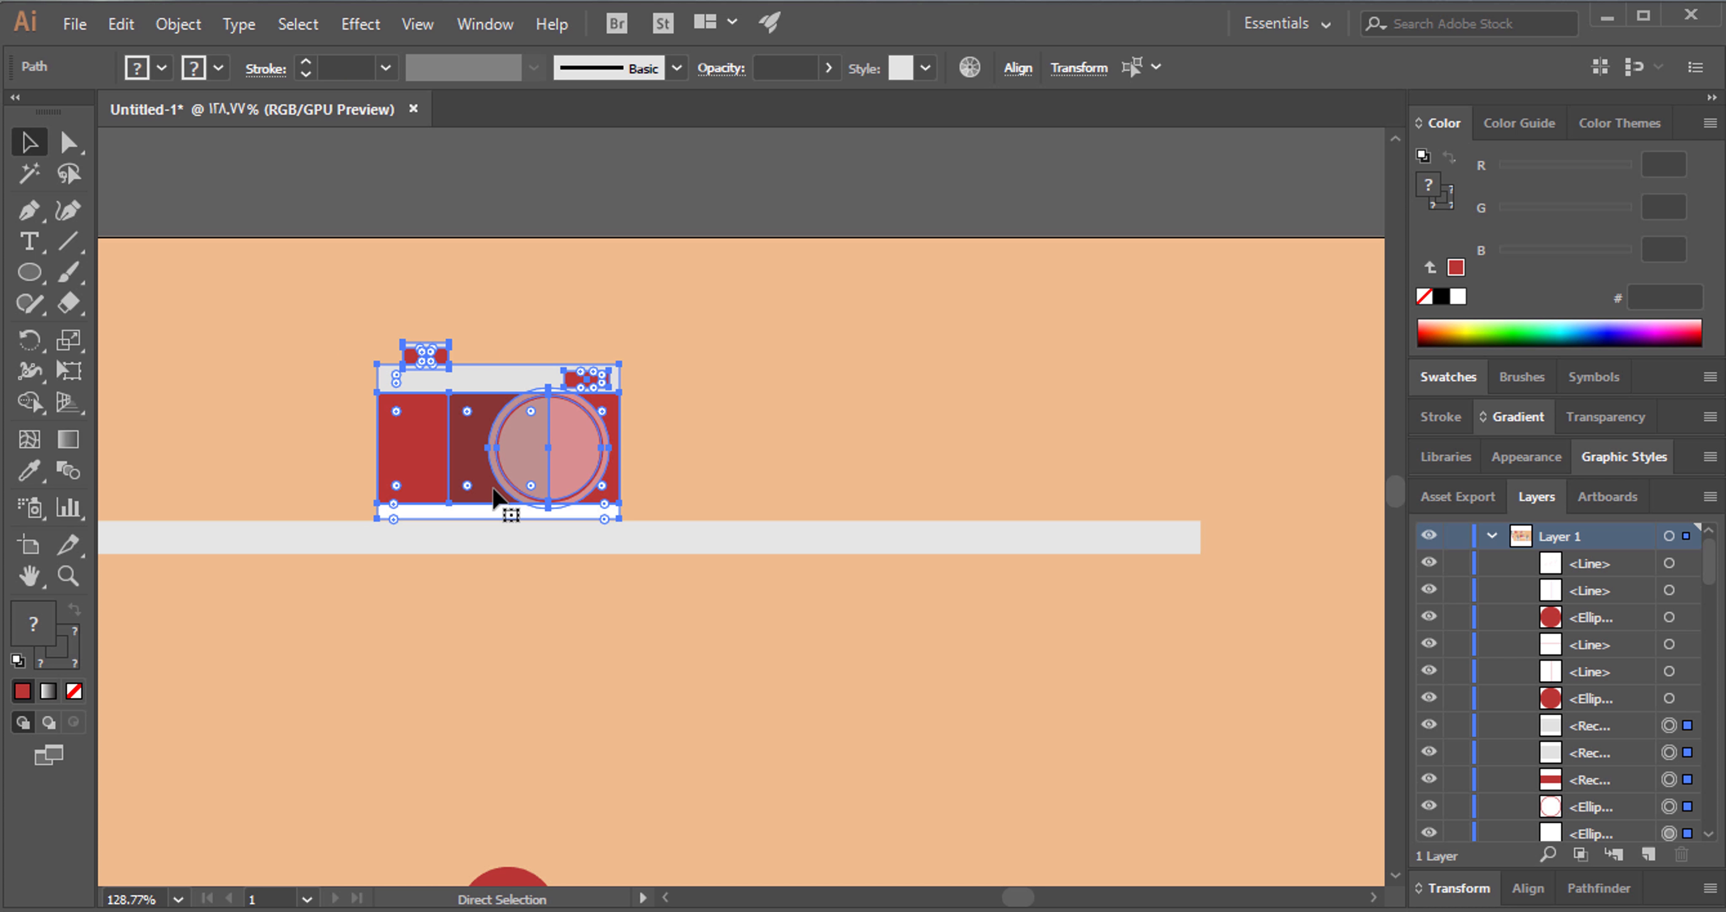
pyautogui.hotkey('ctrl', 'g')
pyautogui.click(633, 406)
pyautogui.moveTo(556, 441); pyautogui.dragTo(383, 452)
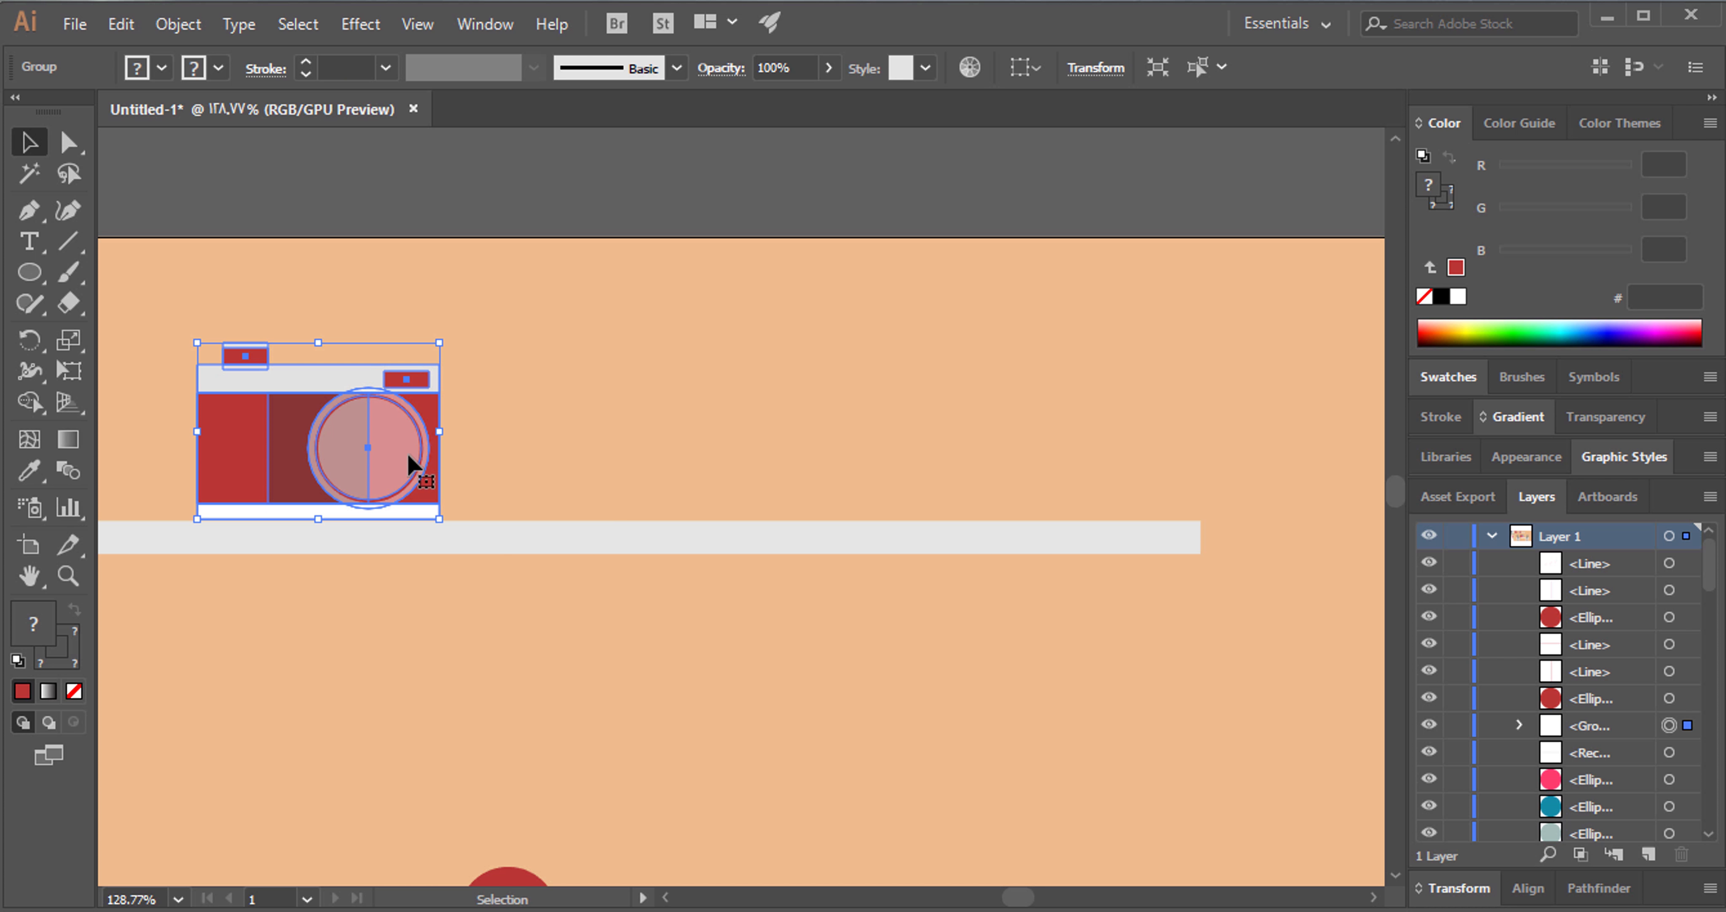
pyautogui.click(333, 606)
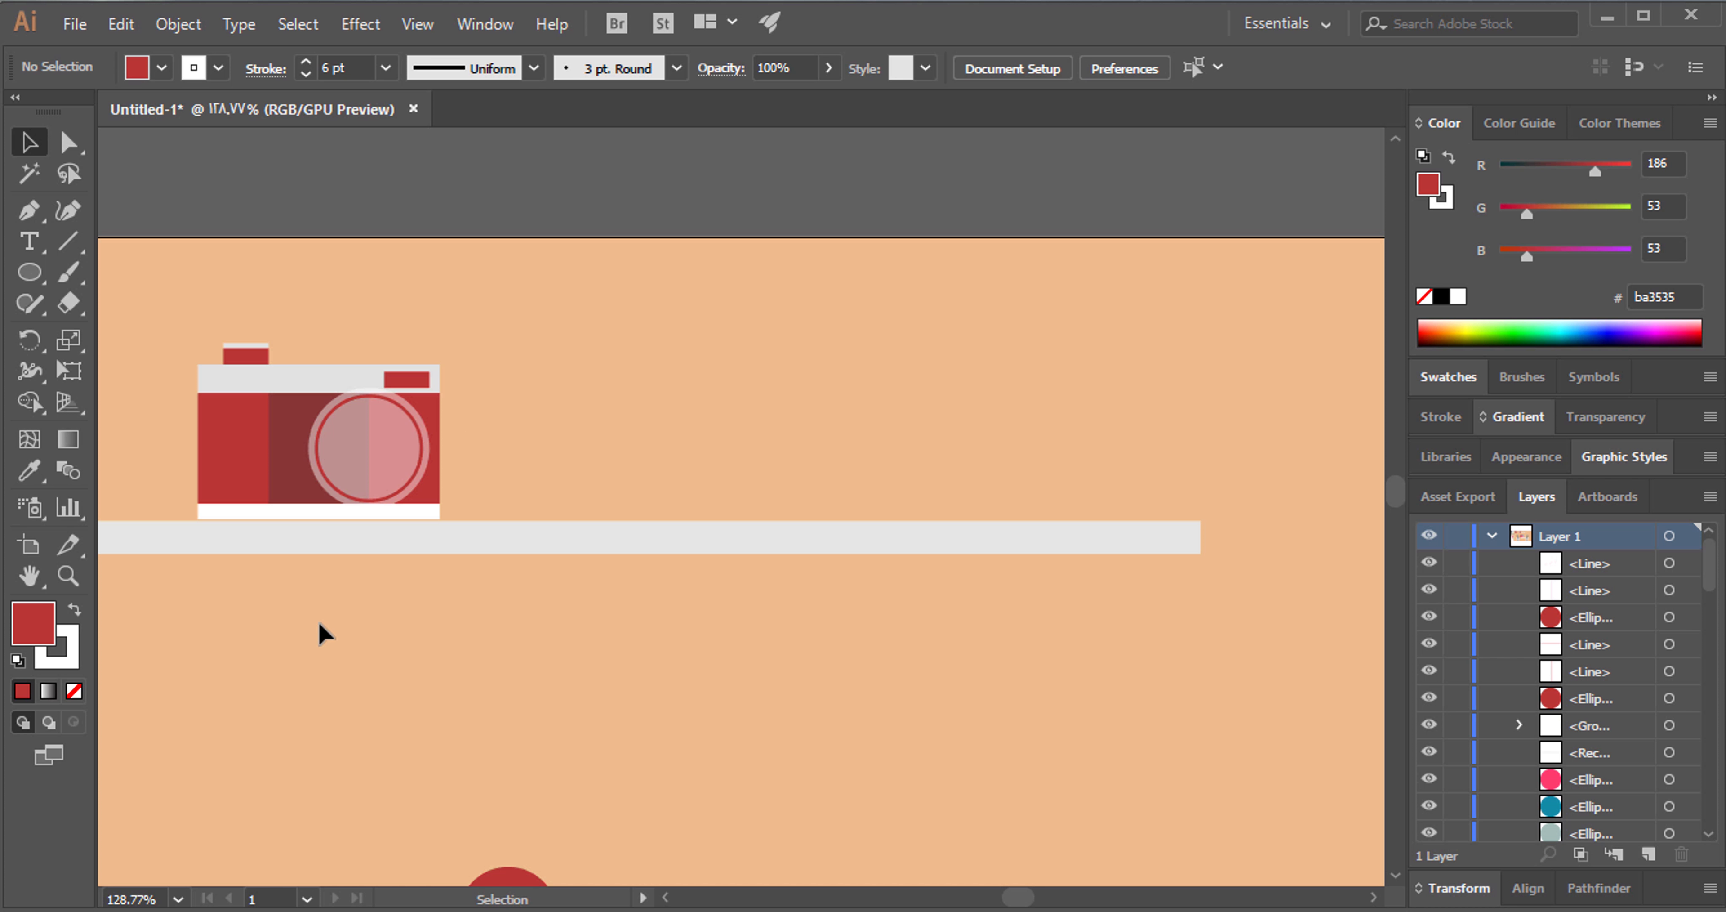
# Group all the wall clock's parts into one group.
pyautogui.click(665, 897)
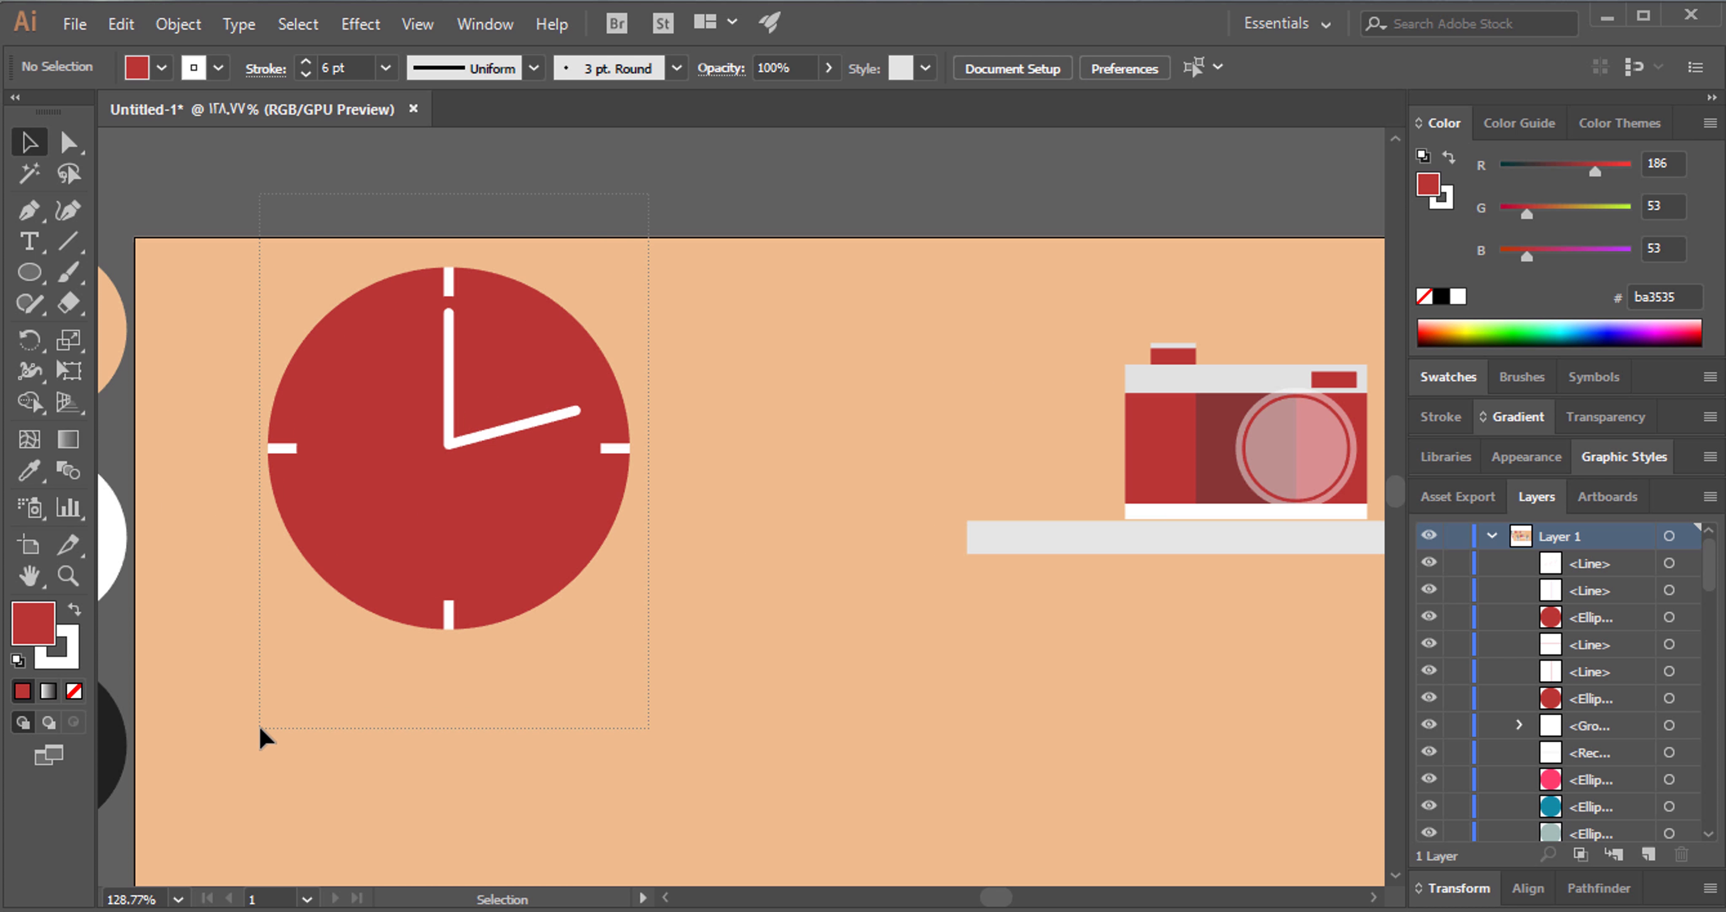
pyautogui.moveTo(259, 725); pyautogui.dragTo(460, 681)
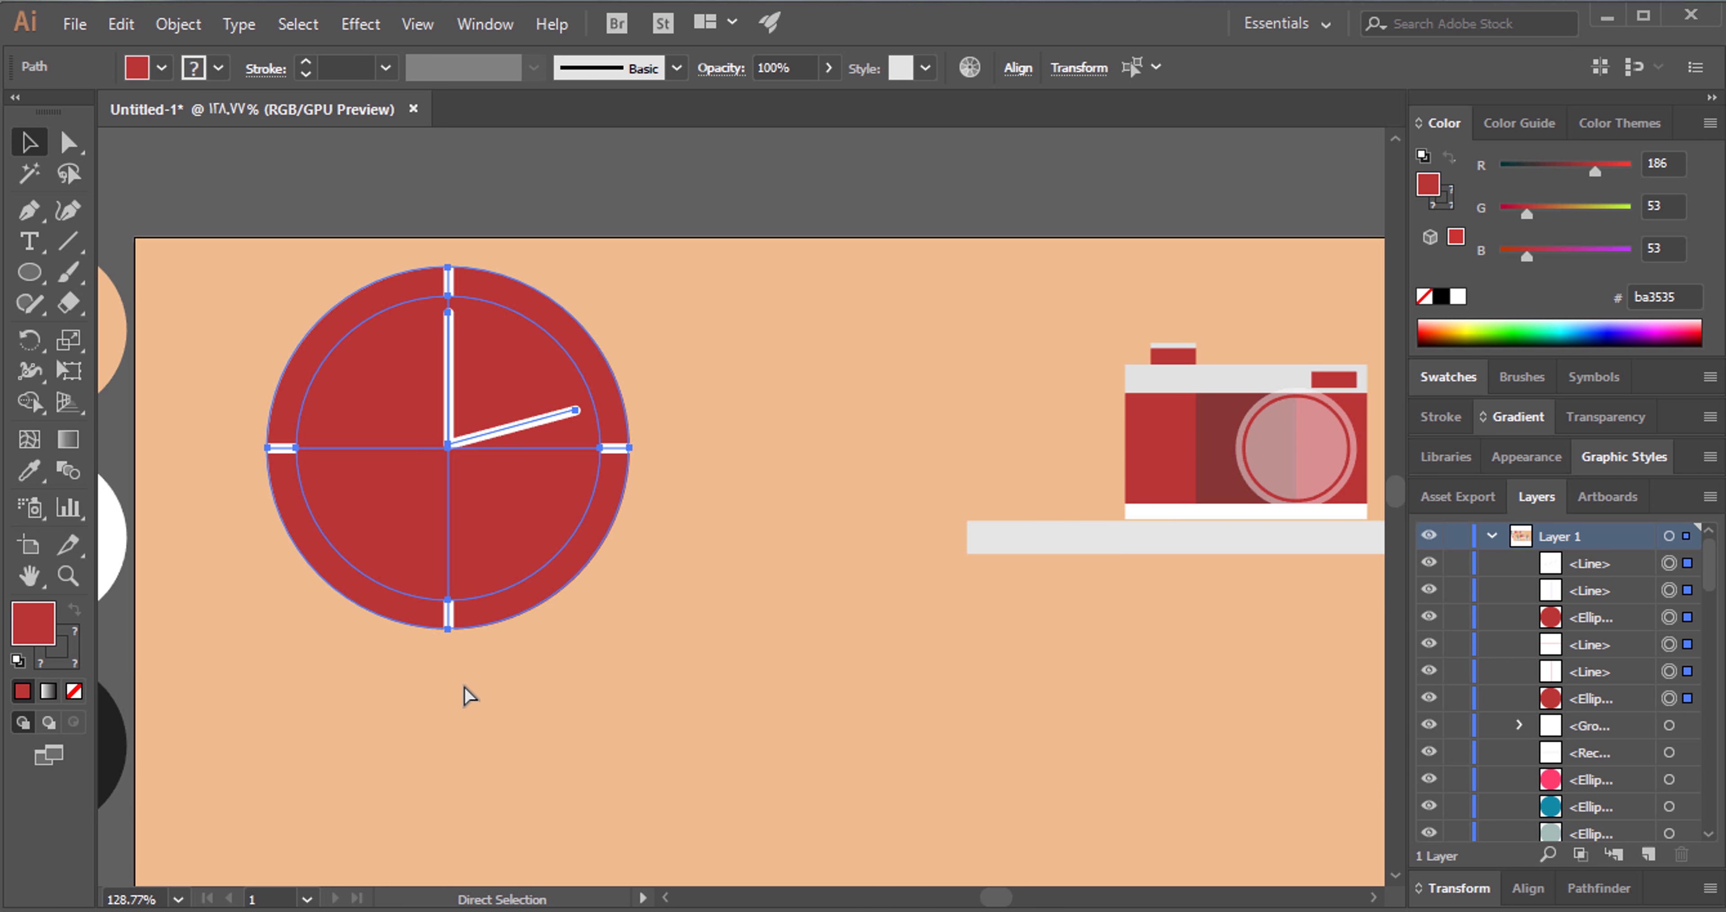
pyautogui.hotkey('ctrl', 'g')
pyautogui.click(1223, 853)
pyautogui.hscroll(5, 1192, 878)
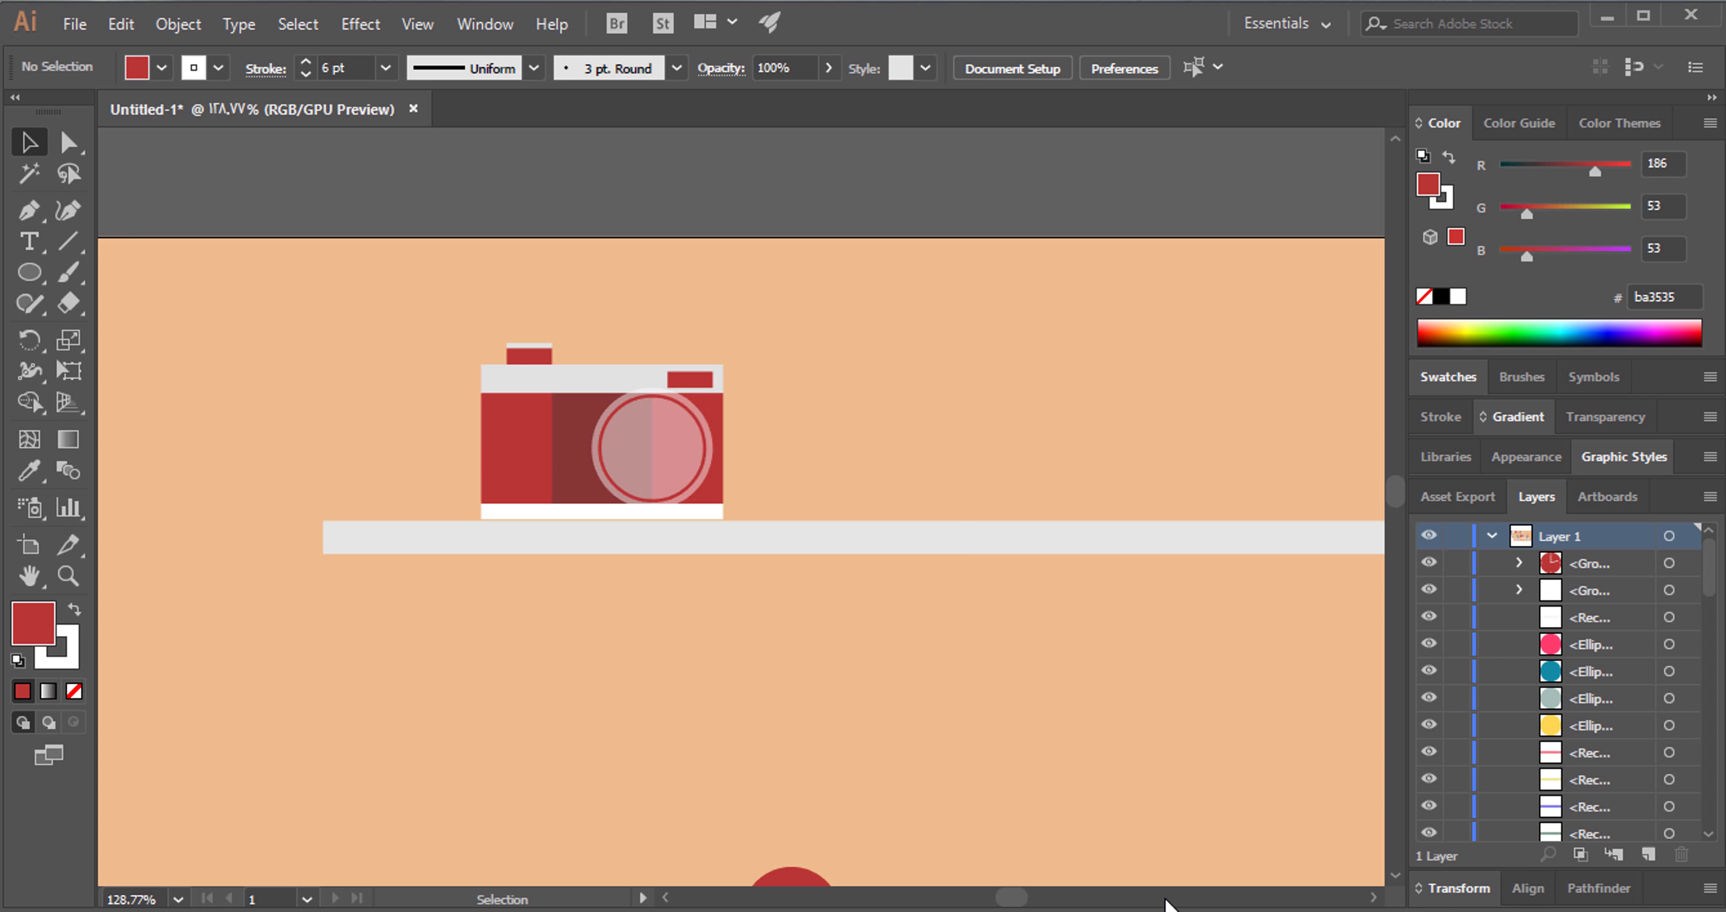
pyautogui.hscroll(5, 1166, 905)
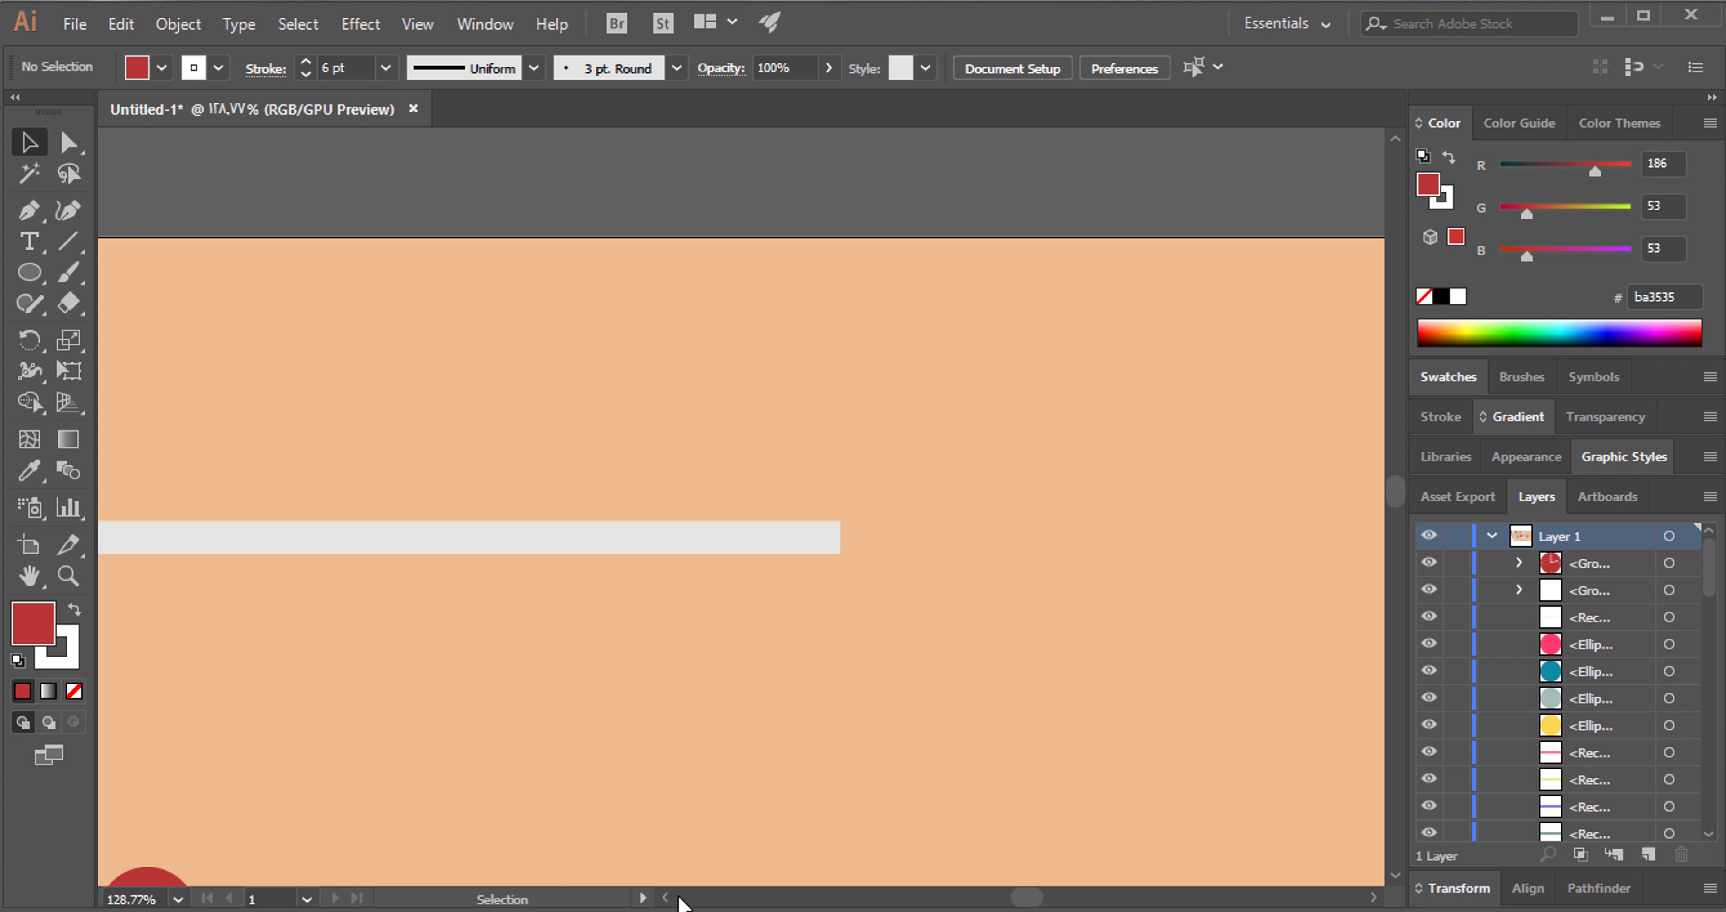
# Draw a tall red upright bar with no stroke on the right of the shelf.
pyautogui.hscroll(-2, 667, 898)
pyautogui.hscroll(-2, 667, 898)
pyautogui.hscroll(-2, 666, 898)
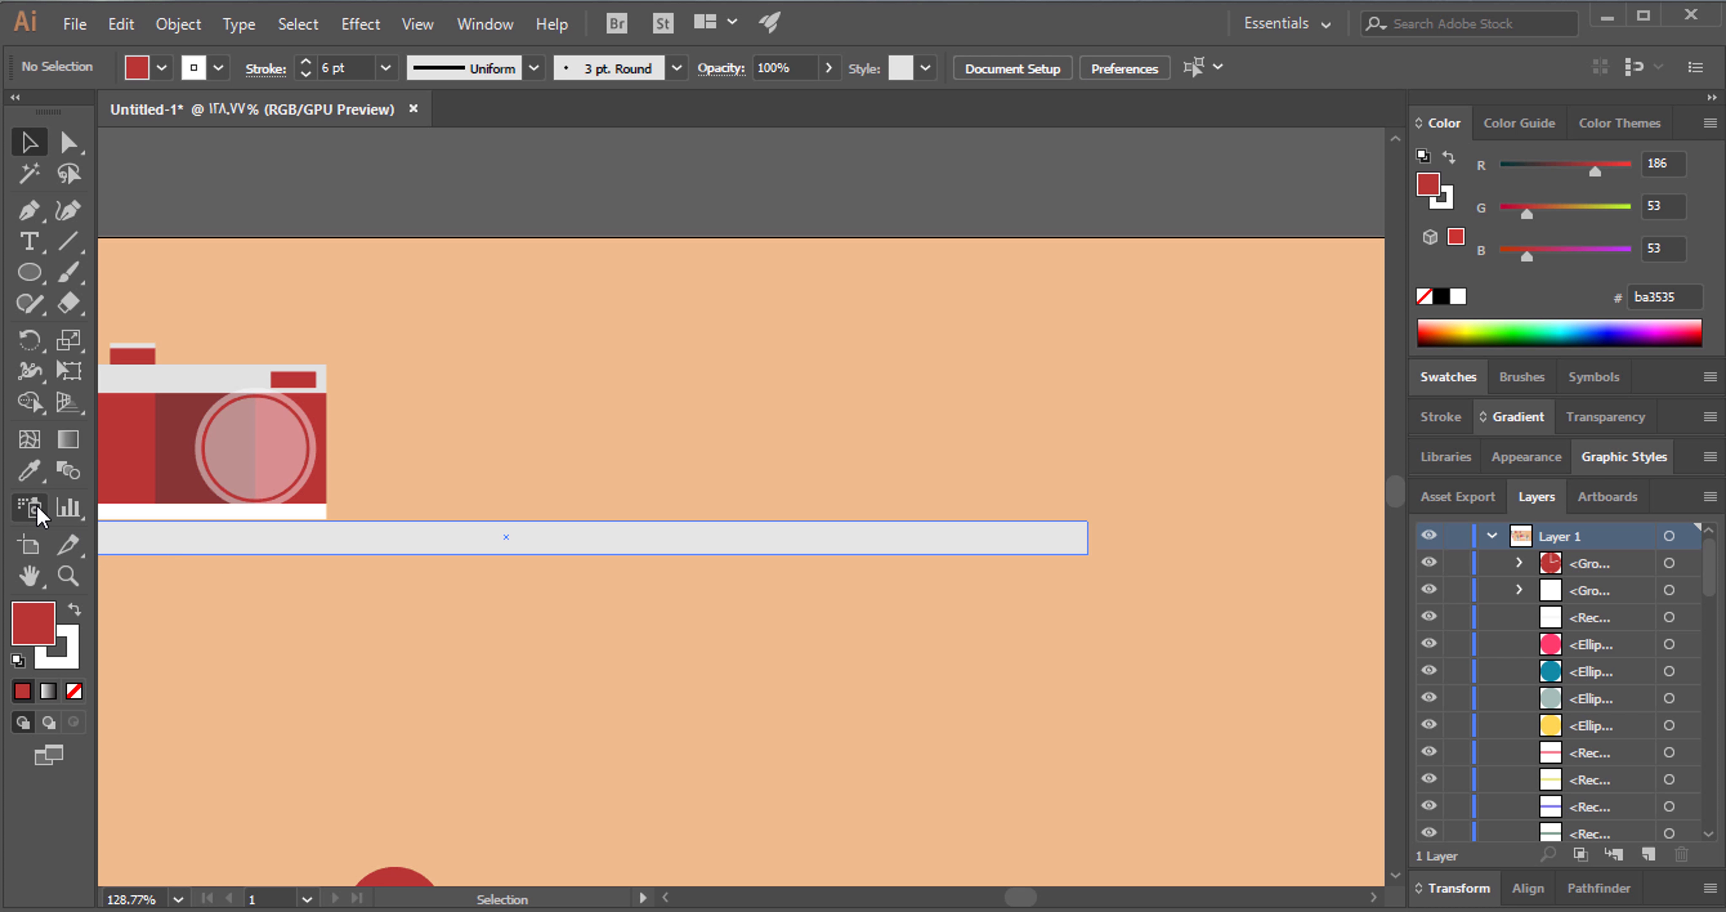
pyautogui.click(29, 272)
pyautogui.click(121, 271)
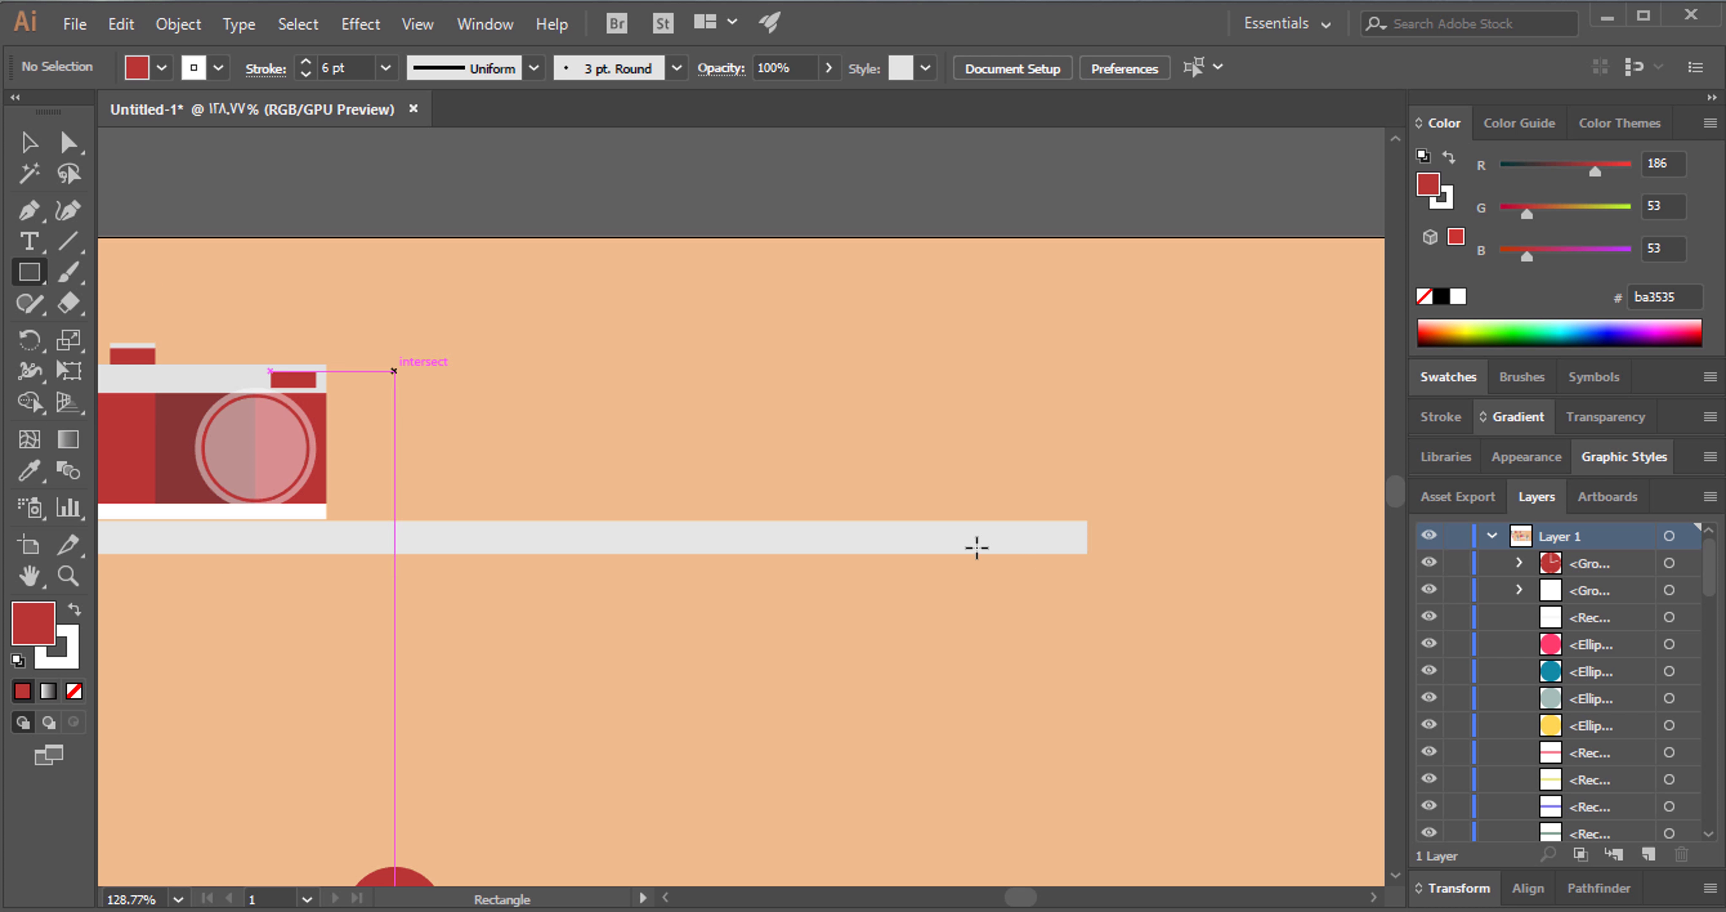
pyautogui.moveTo(993, 520); pyautogui.dragTo(936, 249)
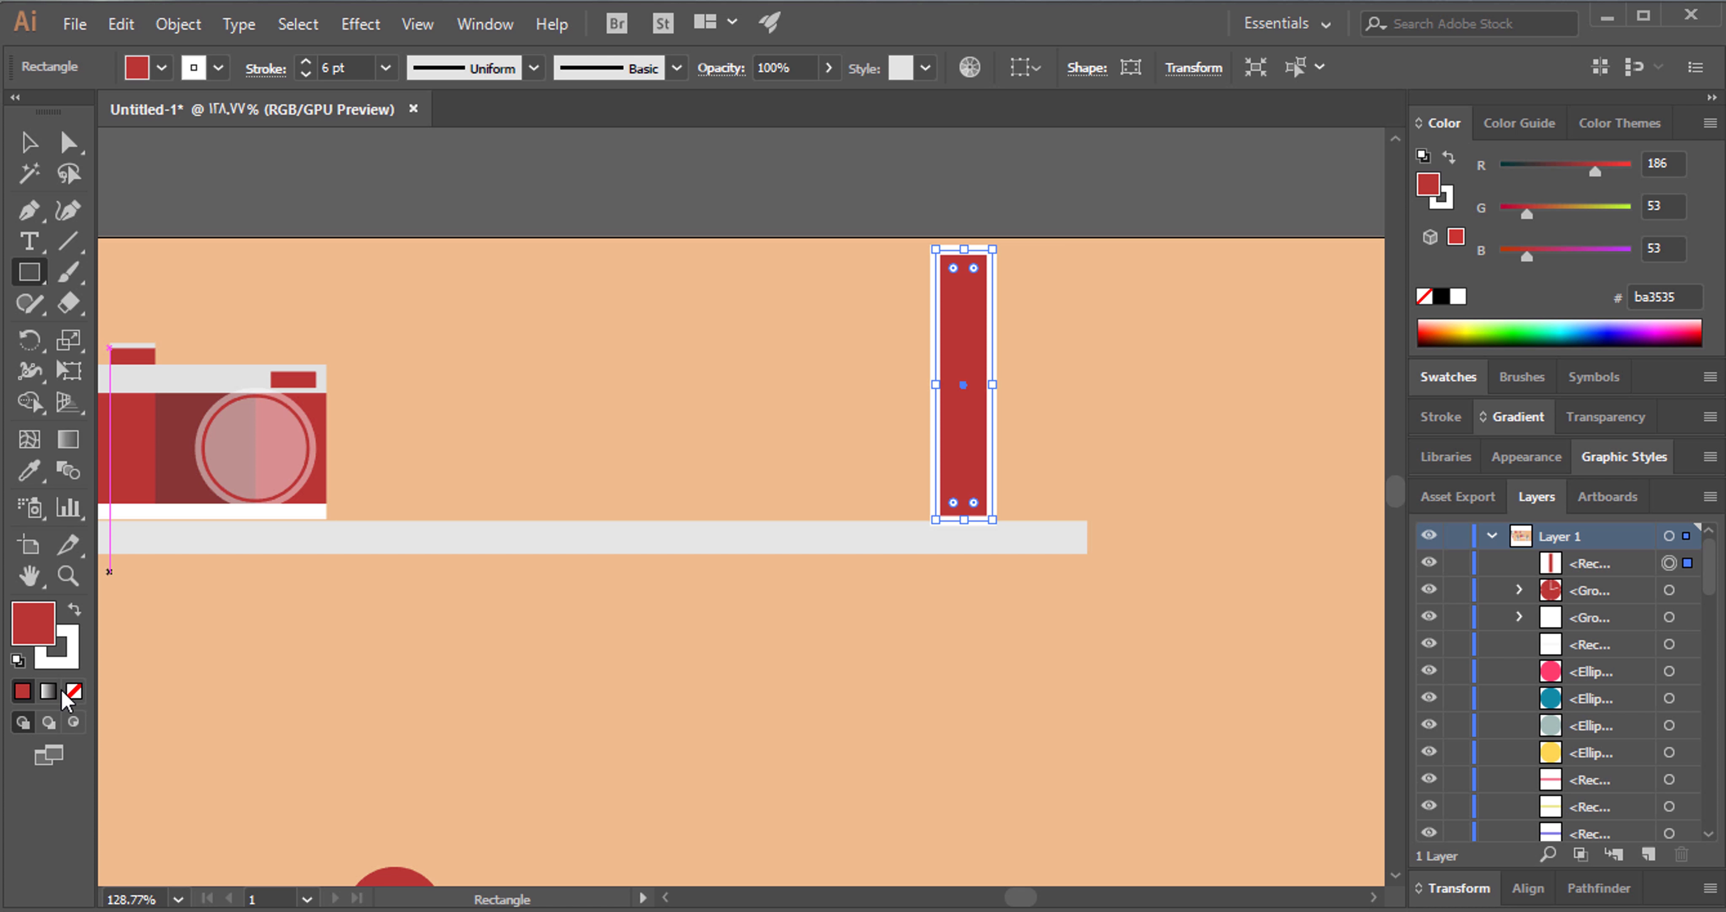
pyautogui.click(70, 663)
pyautogui.click(47, 624)
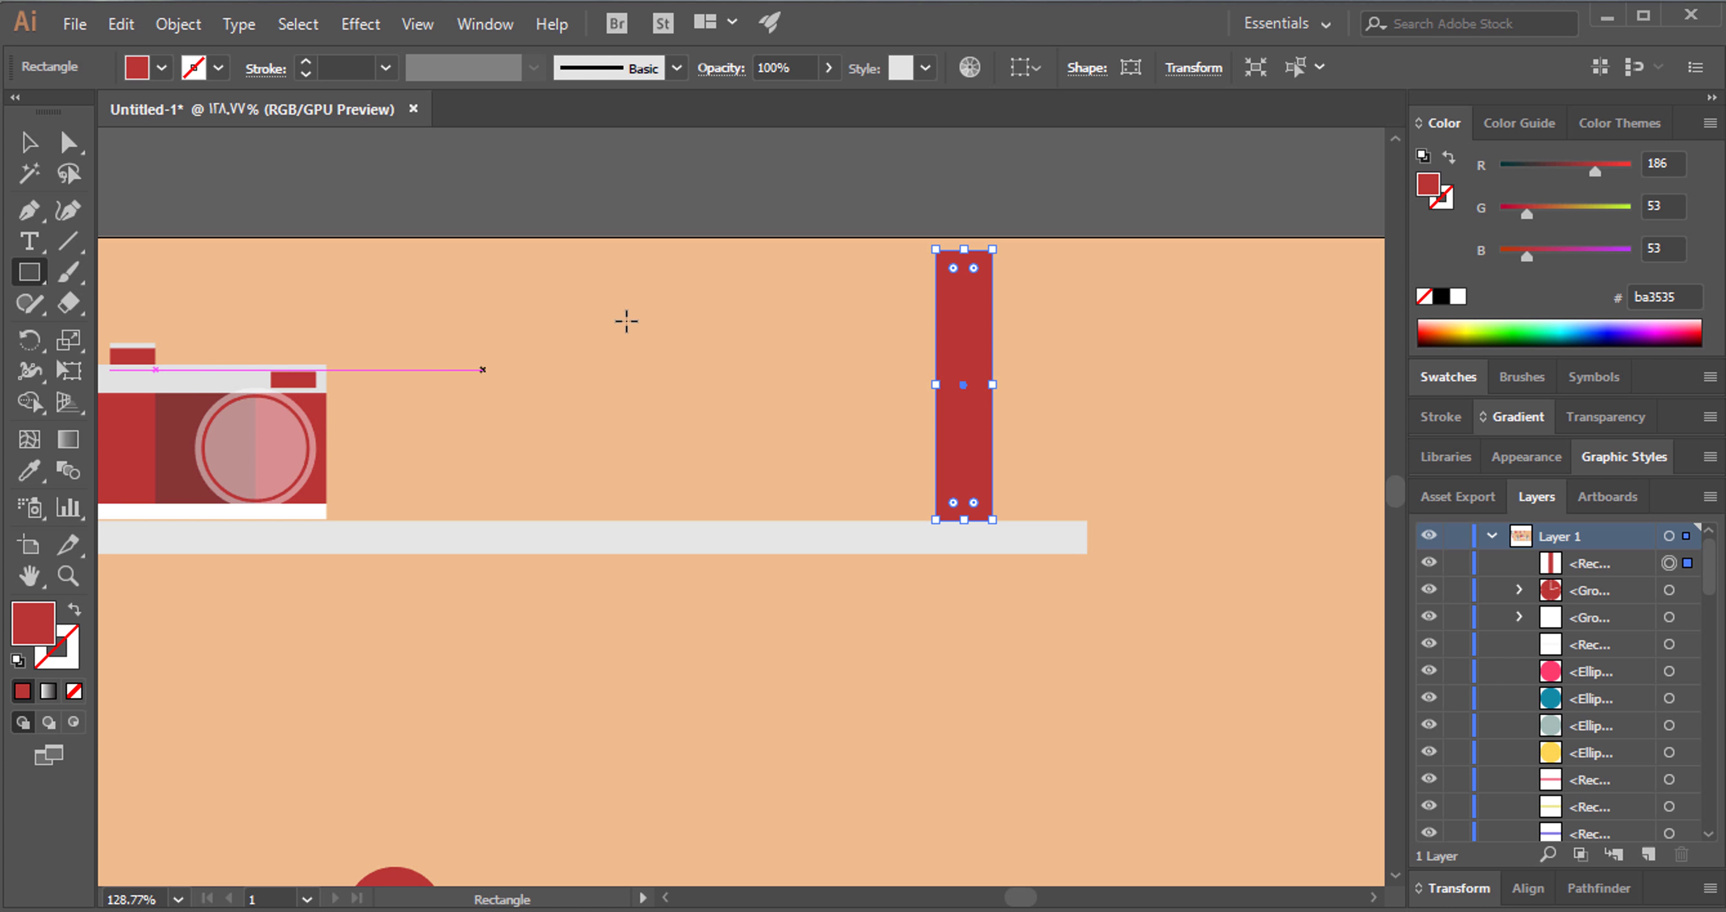
pyautogui.click(667, 320)
pyautogui.click(892, 511)
pyautogui.click(29, 142)
pyautogui.click(261, 265)
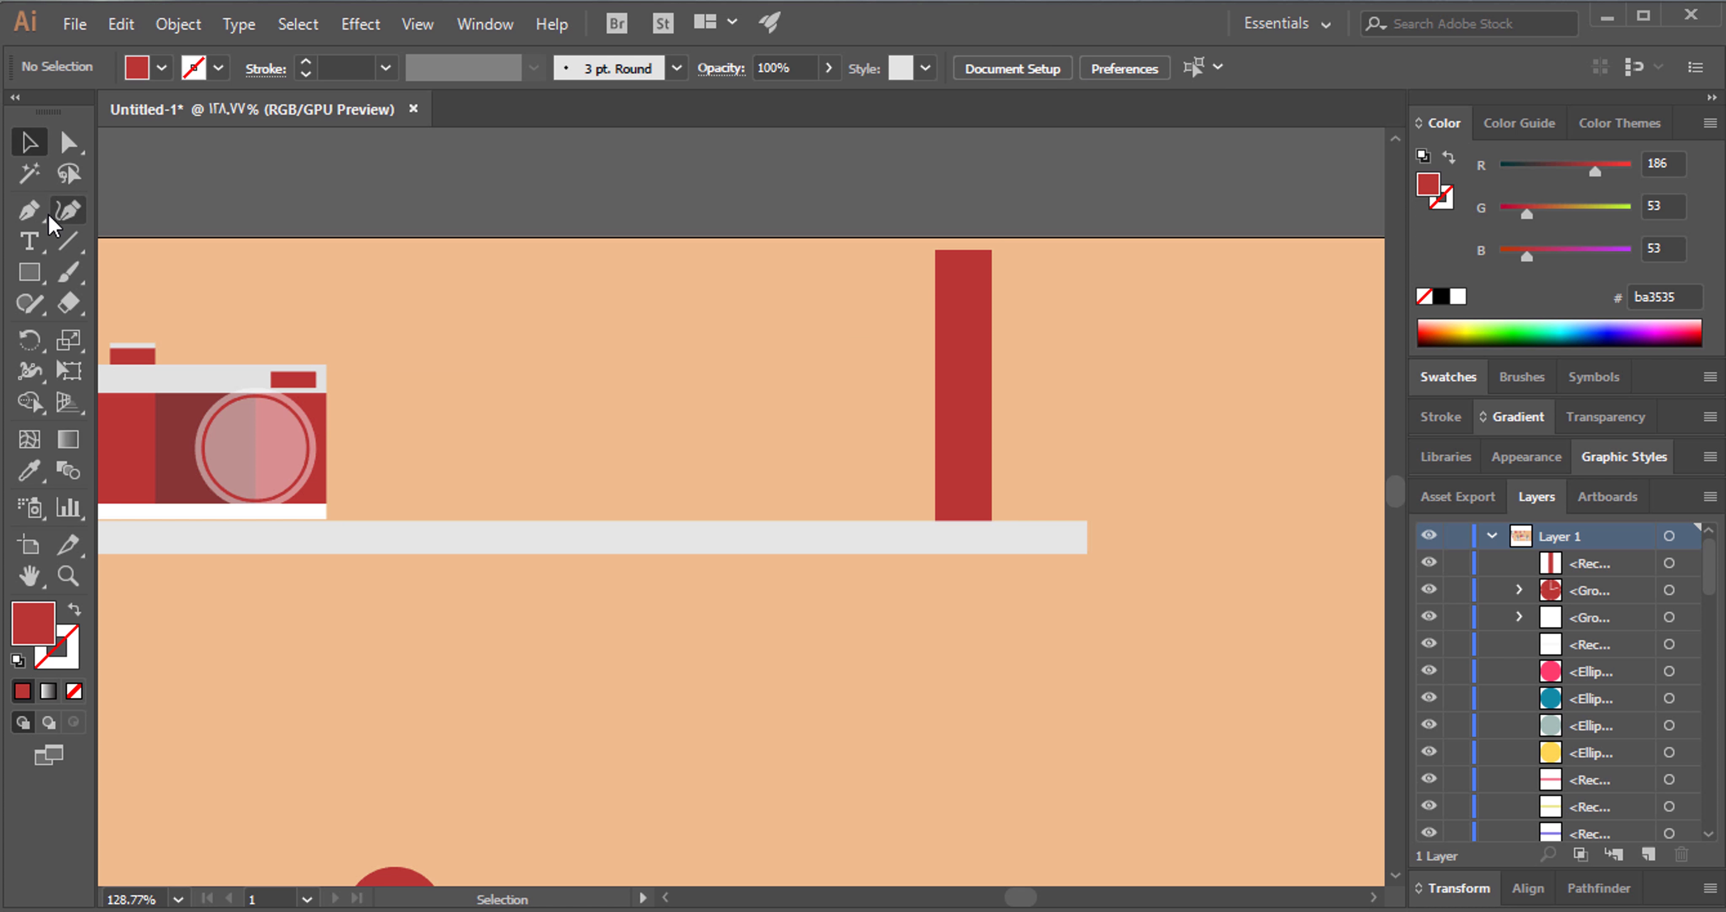
# Add a small white band rectangle near the red bar's top.
pyautogui.click(28, 273)
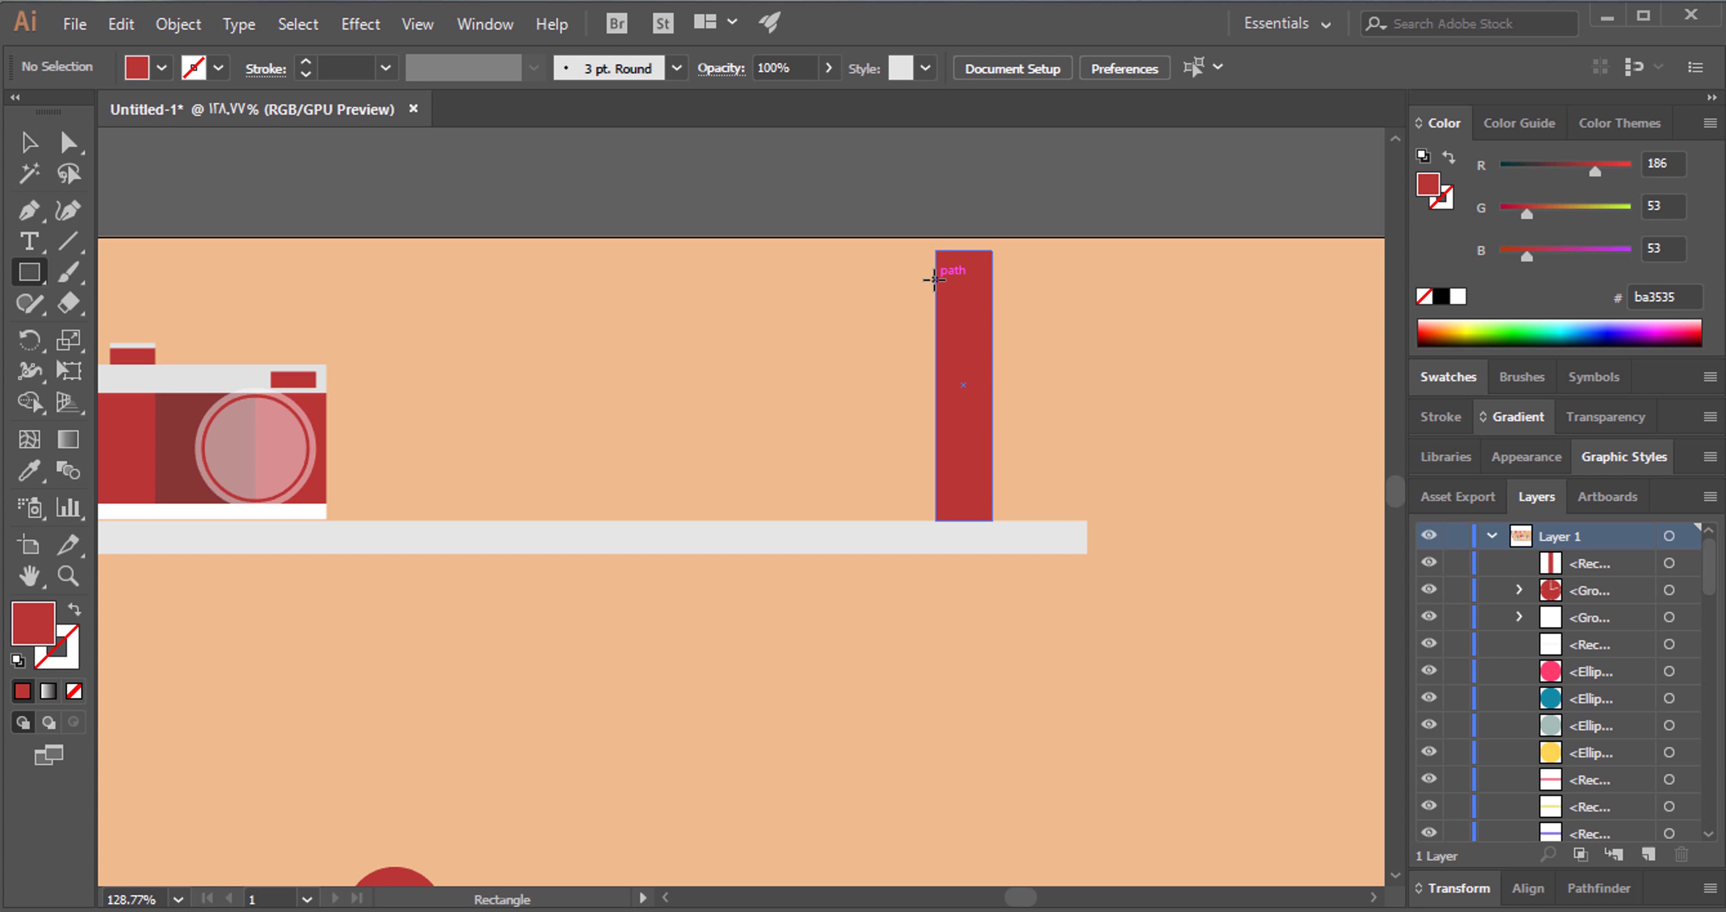
pyautogui.moveTo(936, 280)
pyautogui.mouseDown()
pyautogui.moveTo(976, 313)
pyautogui.moveTo(992, 303)
pyautogui.mouseUp()
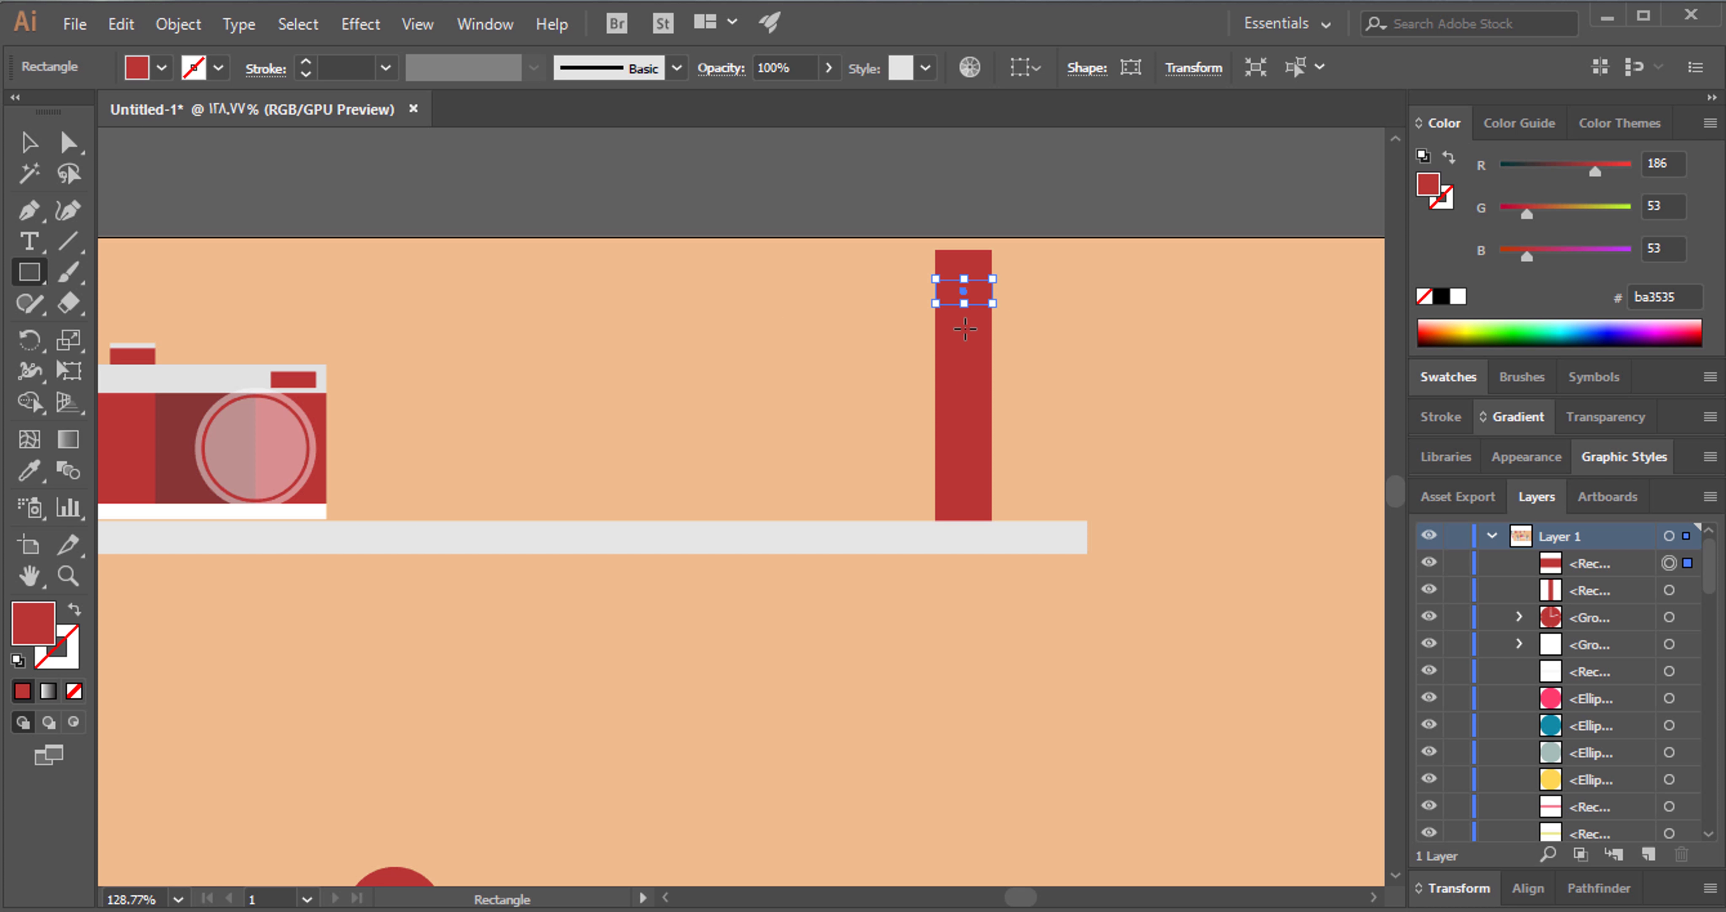
pyautogui.click(1461, 296)
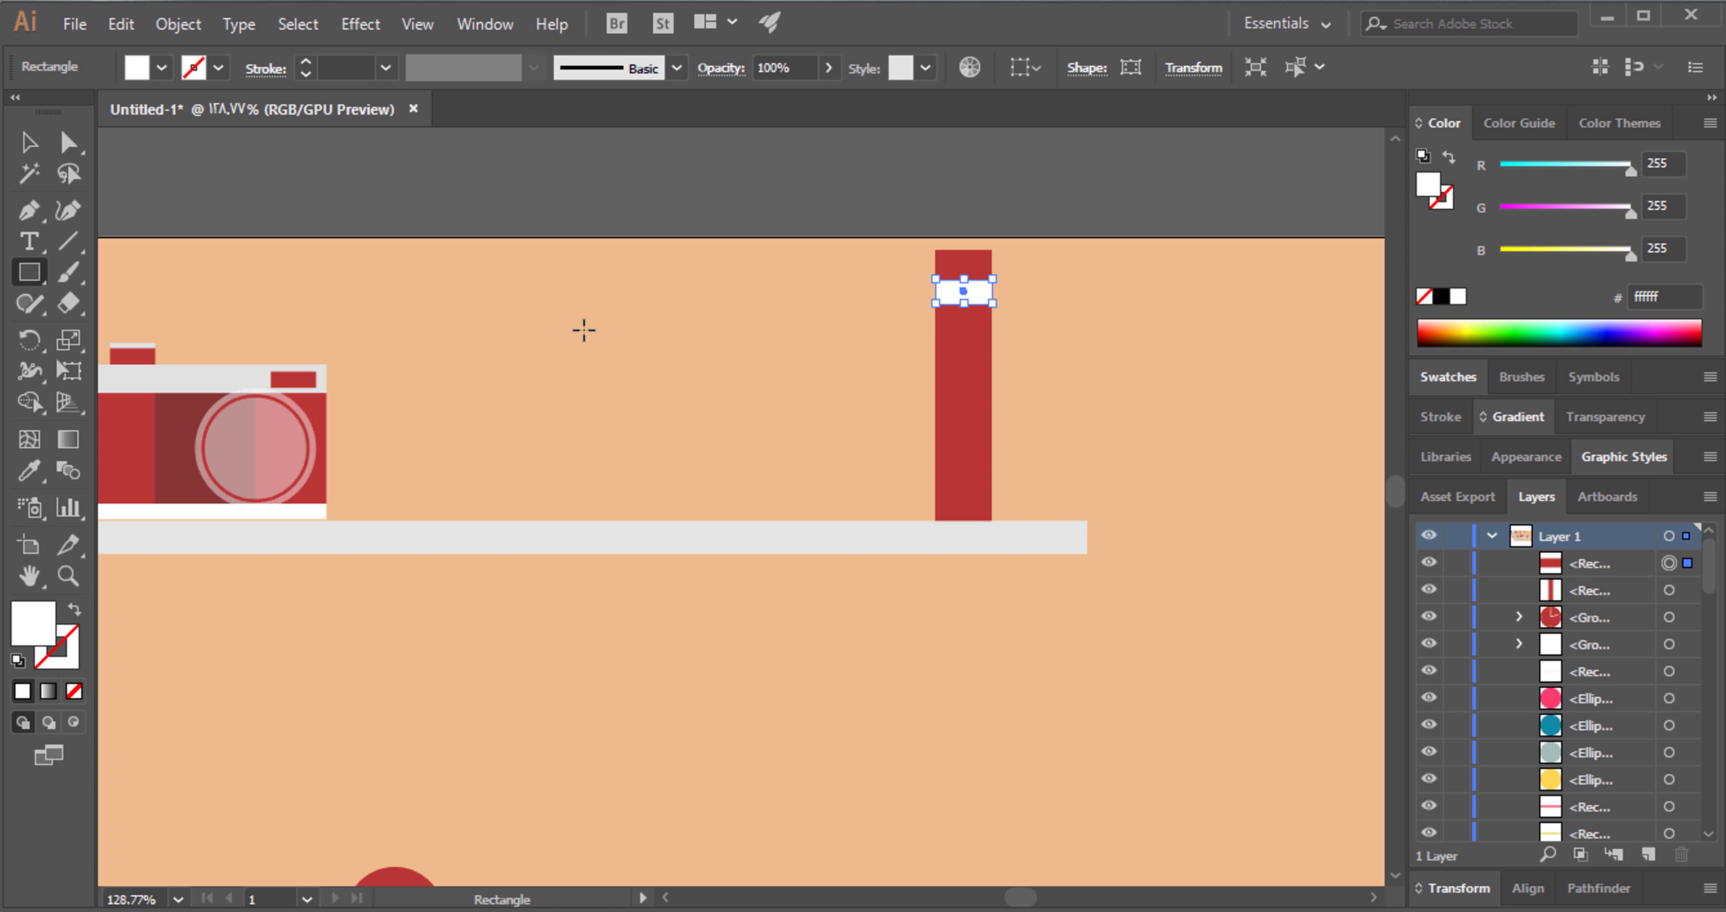
pyautogui.click(29, 142)
pyautogui.click(1025, 321)
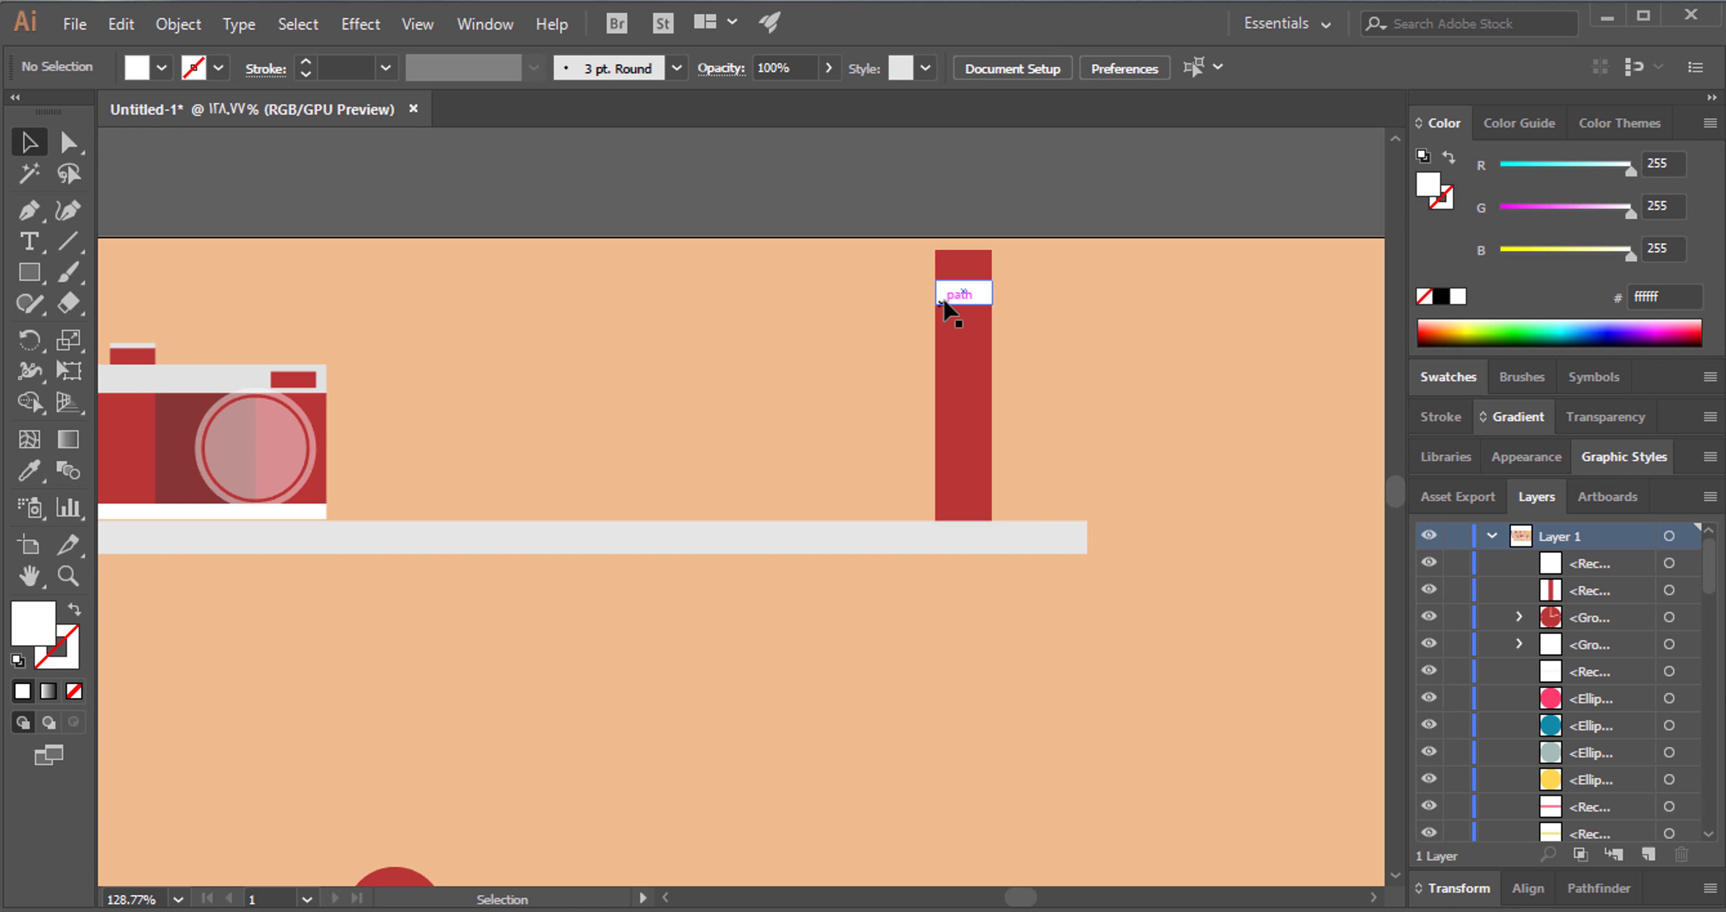
# Place a copy of the white band lower on the bar and make it taller.
pyautogui.moveTo(946, 301); pyautogui.dragTo(947, 458)
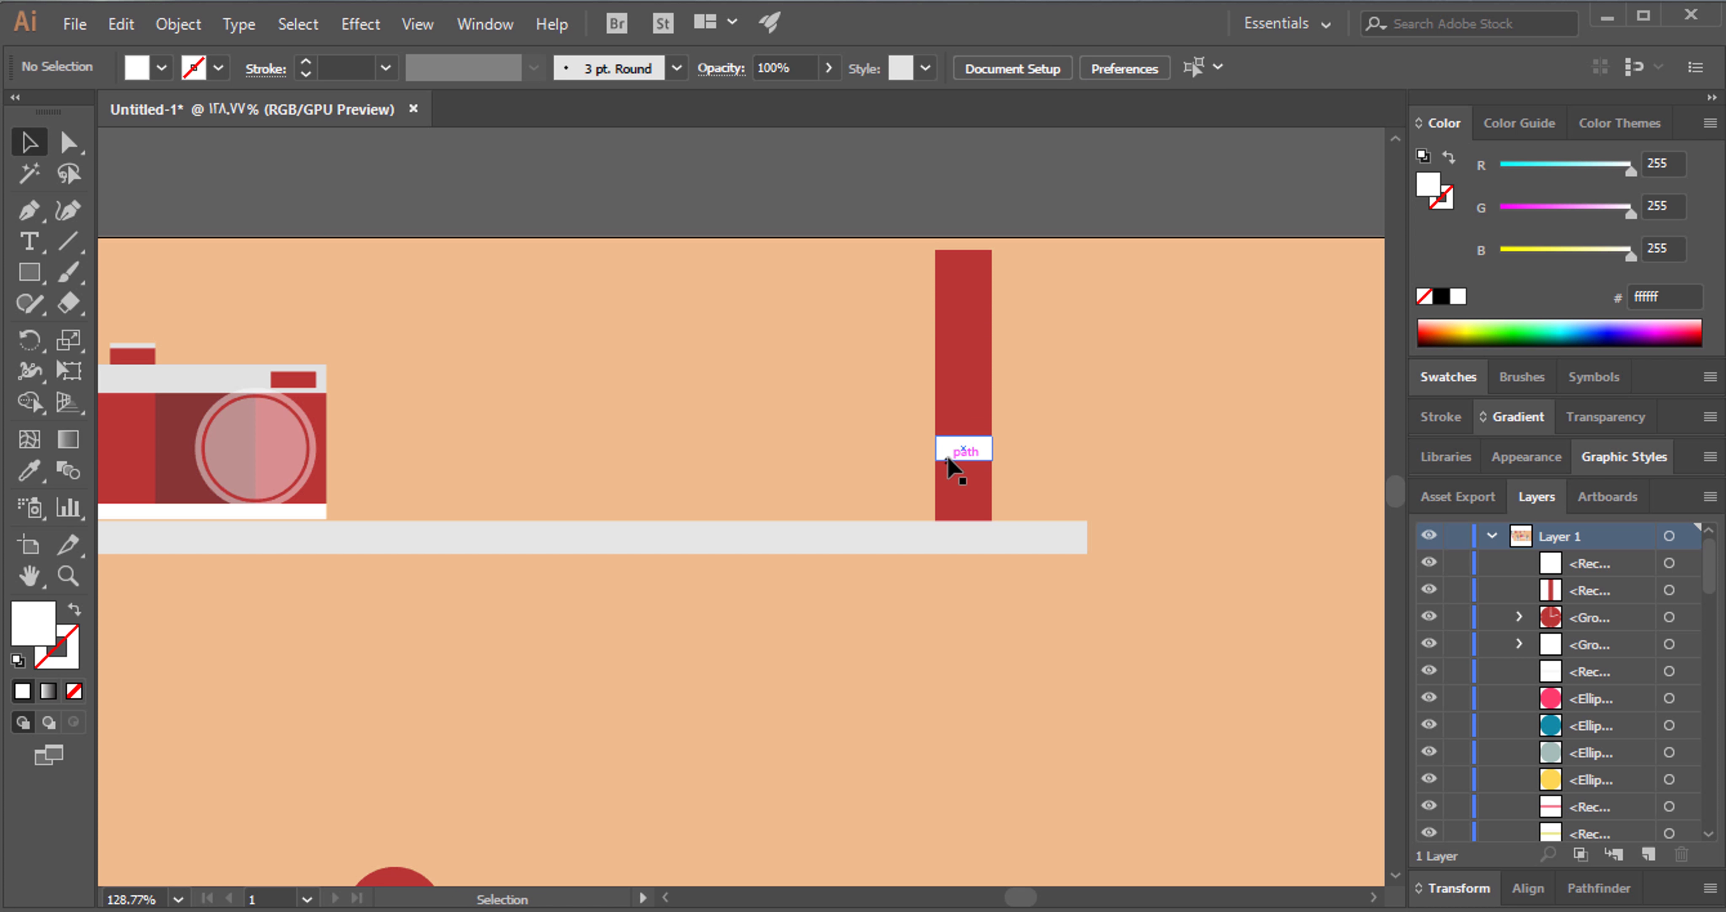
pyautogui.hotkey('ctrl', 'z')
pyautogui.moveTo(978, 292); pyautogui.dragTo(975, 449)
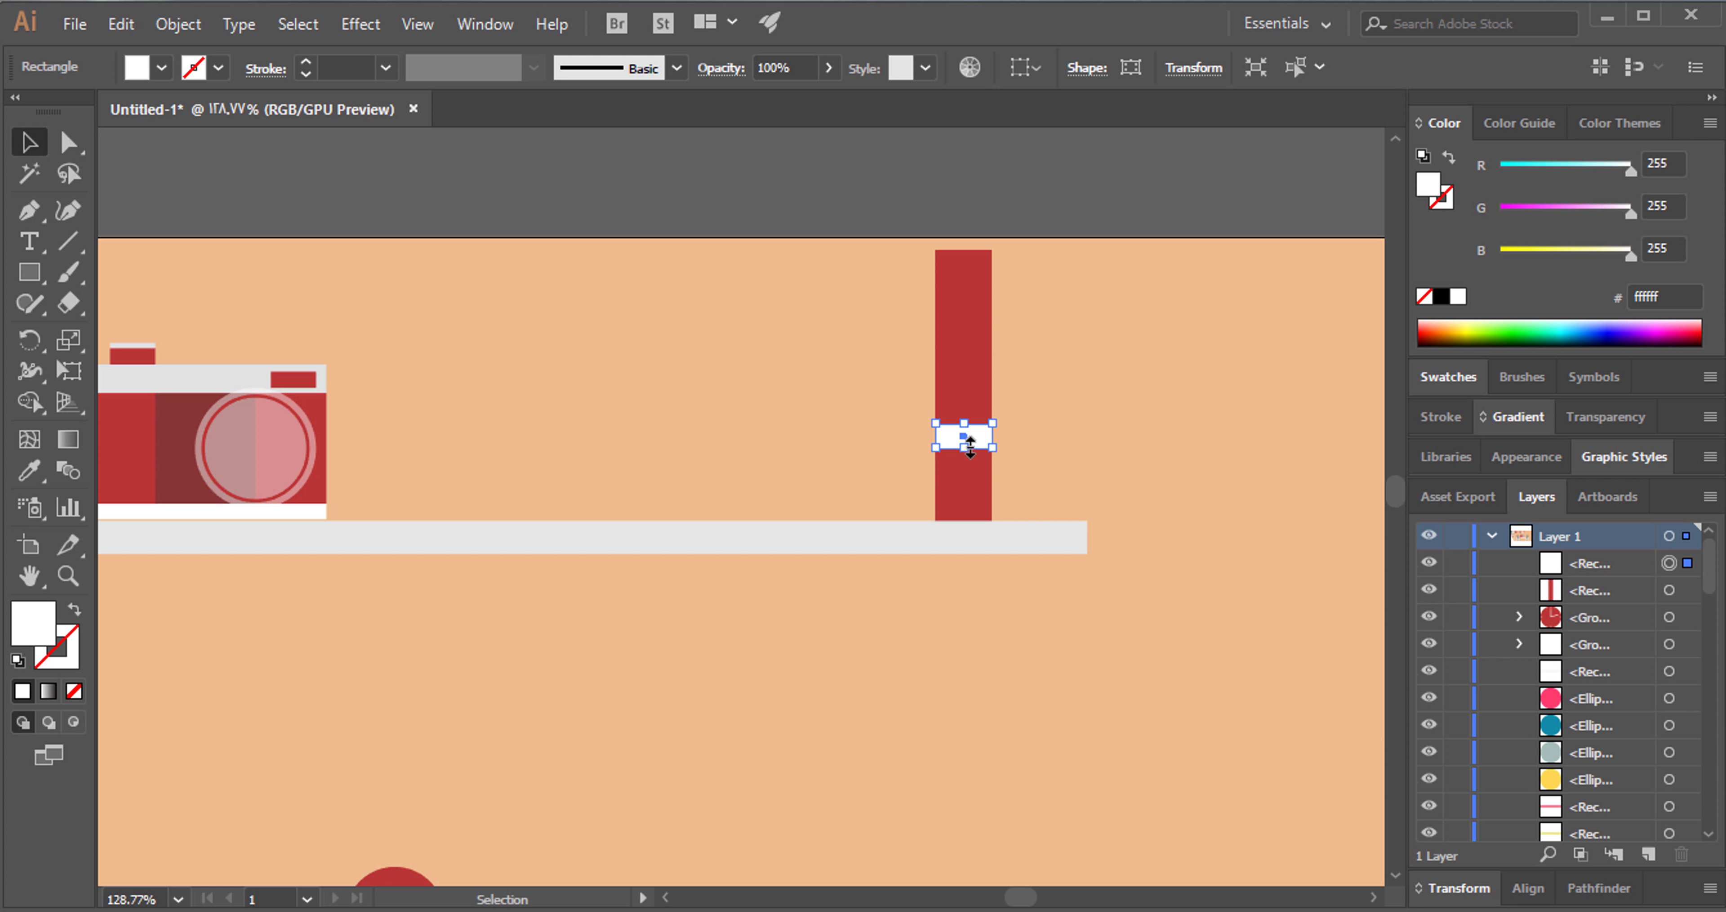
pyautogui.press('a')
pyautogui.hotkey('ctrl', 'z')
pyautogui.moveTo(977, 293)
pyautogui.mouseDown()
pyautogui.moveTo(986, 449)
pyautogui.moveTo(969, 467)
pyautogui.mouseUp()
pyautogui.click(911, 469)
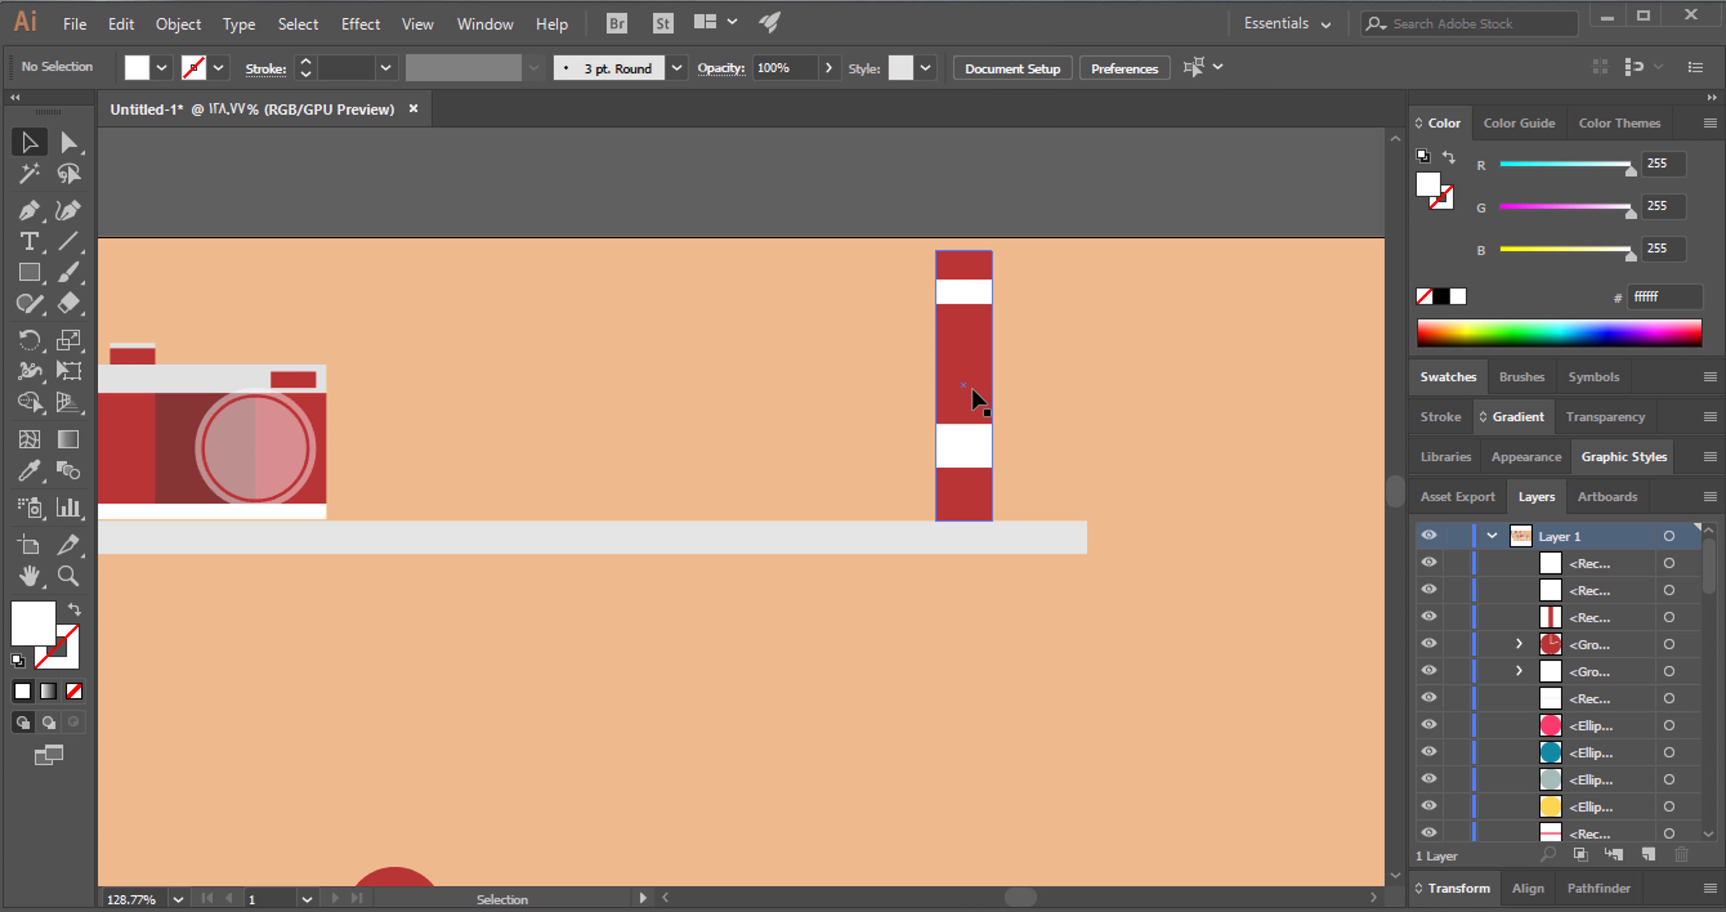
# Copy the striped red book, rotate it 90° and lay it flat on the shelf.
pyautogui.moveTo(973, 389); pyautogui.dragTo(861, 391)
pyautogui.moveTo(900, 236); pyautogui.dragTo(1032, 331)
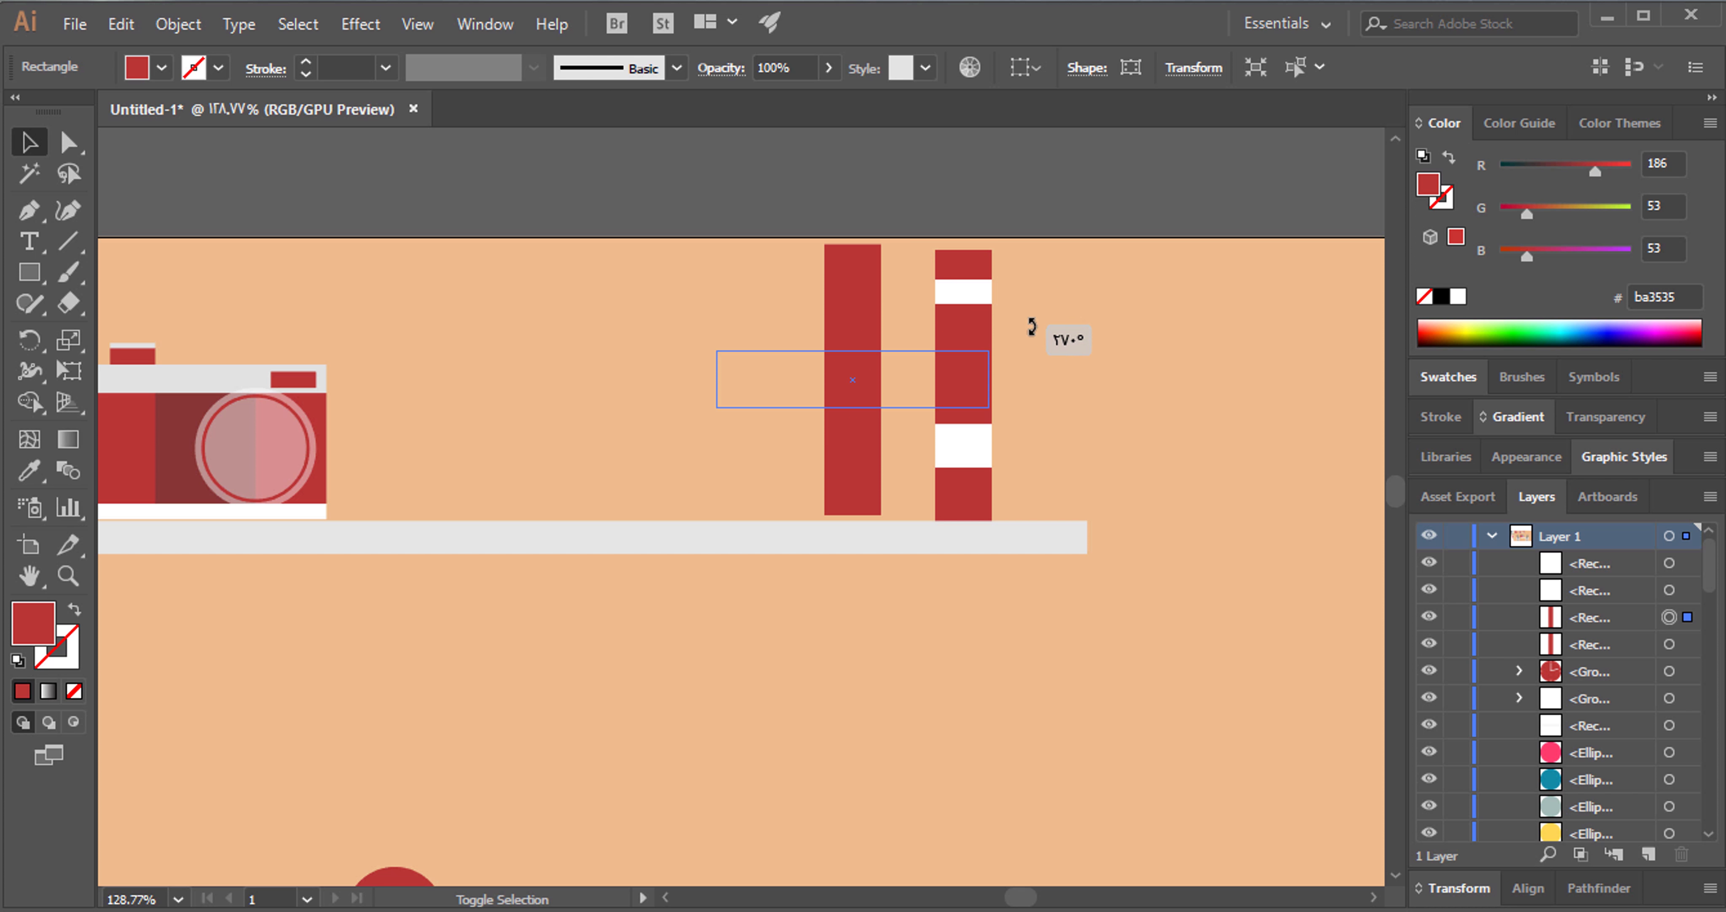
pyautogui.moveTo(915, 379)
pyautogui.mouseDown()
pyautogui.moveTo(822, 445)
pyautogui.moveTo(827, 489)
pyautogui.mouseUp()
pyautogui.click(1078, 415)
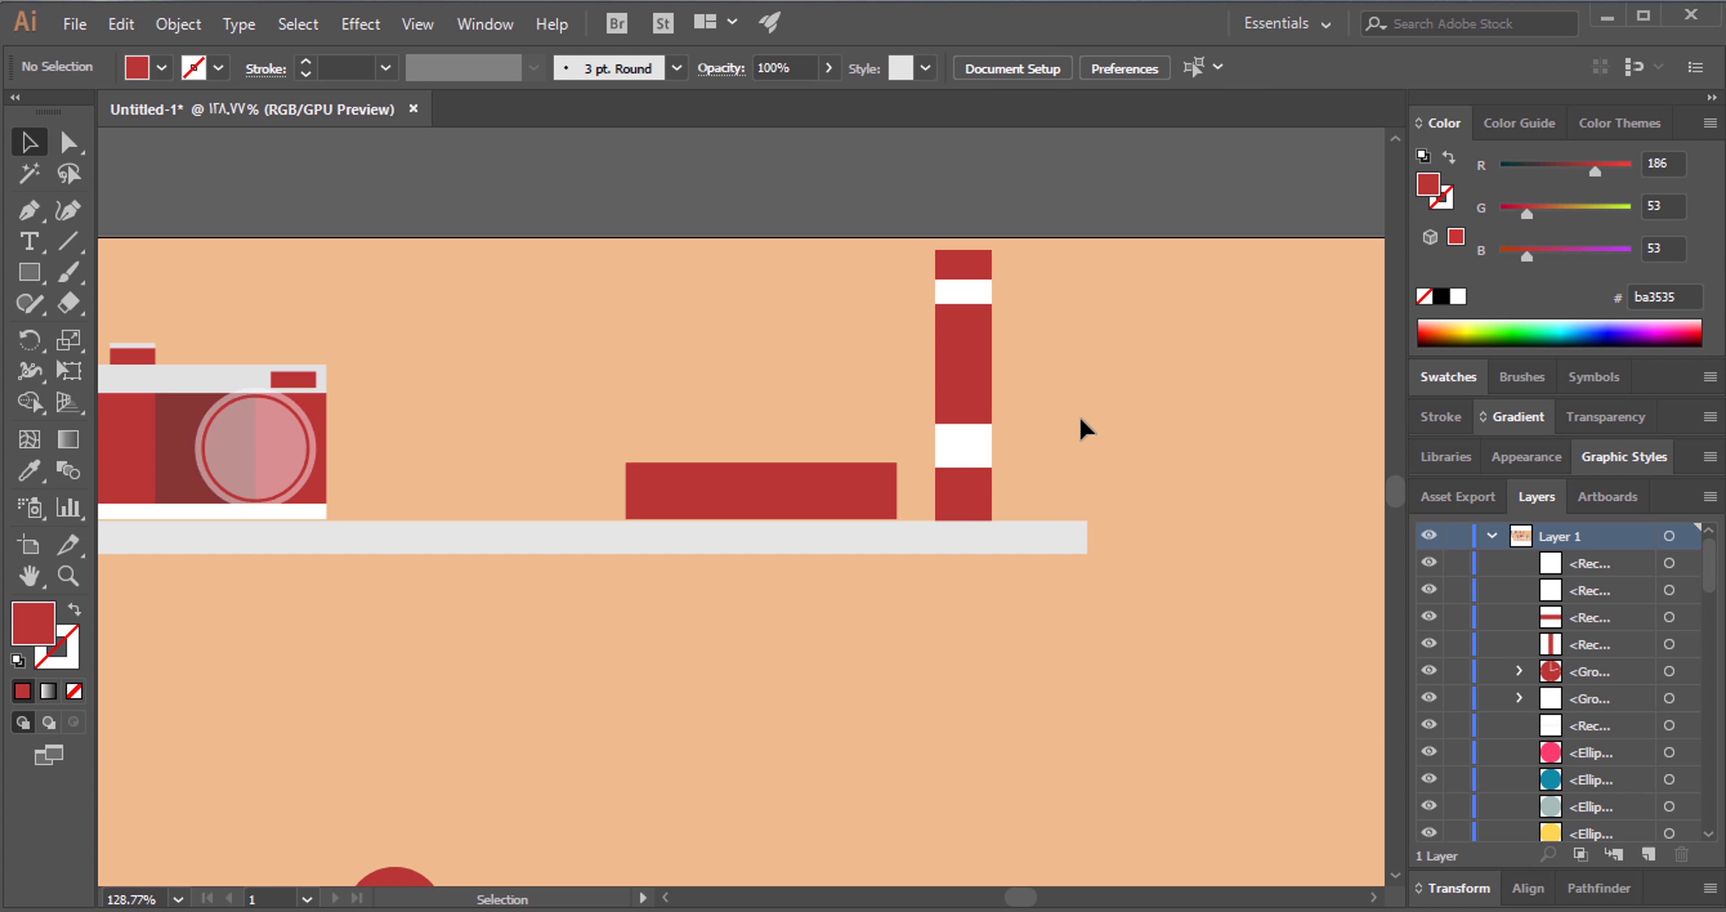
# Reposition the two white bands across the flat book and adjust its height.
pyautogui.moveTo(938, 451)
pyautogui.mouseDown()
pyautogui.moveTo(823, 437)
pyautogui.moveTo(886, 397)
pyautogui.moveTo(663, 475)
pyautogui.moveTo(667, 493)
pyautogui.moveTo(845, 491)
pyautogui.moveTo(818, 490)
pyautogui.mouseUp()
pyautogui.click(686, 402)
pyautogui.click(828, 398)
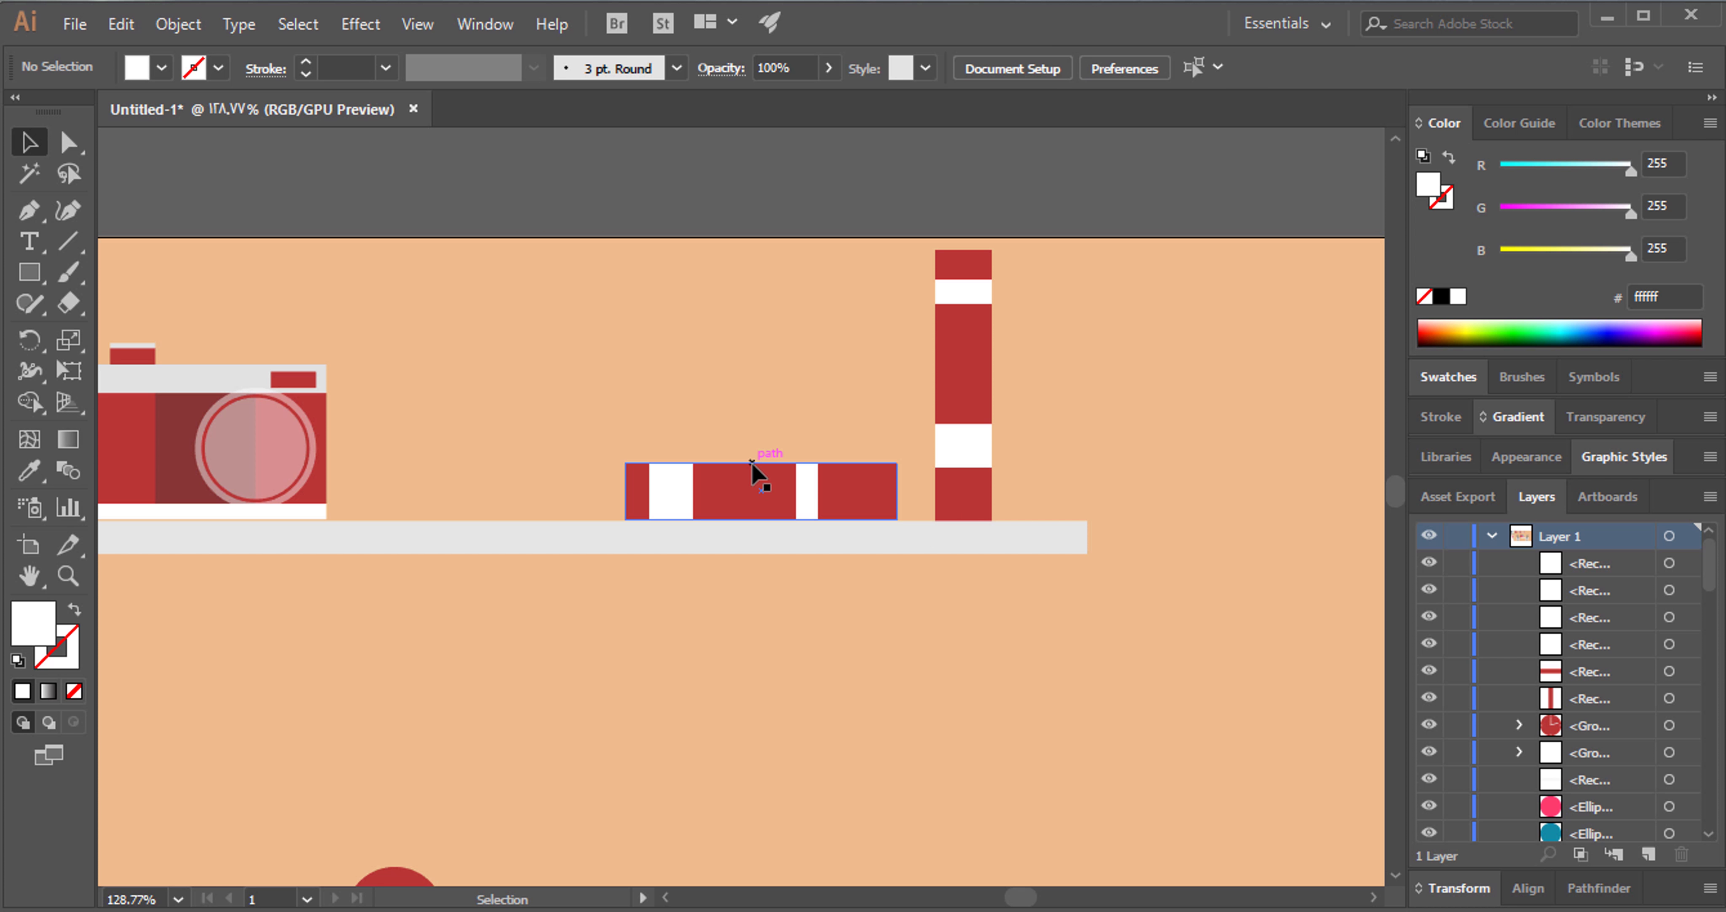
pyautogui.click(751, 462)
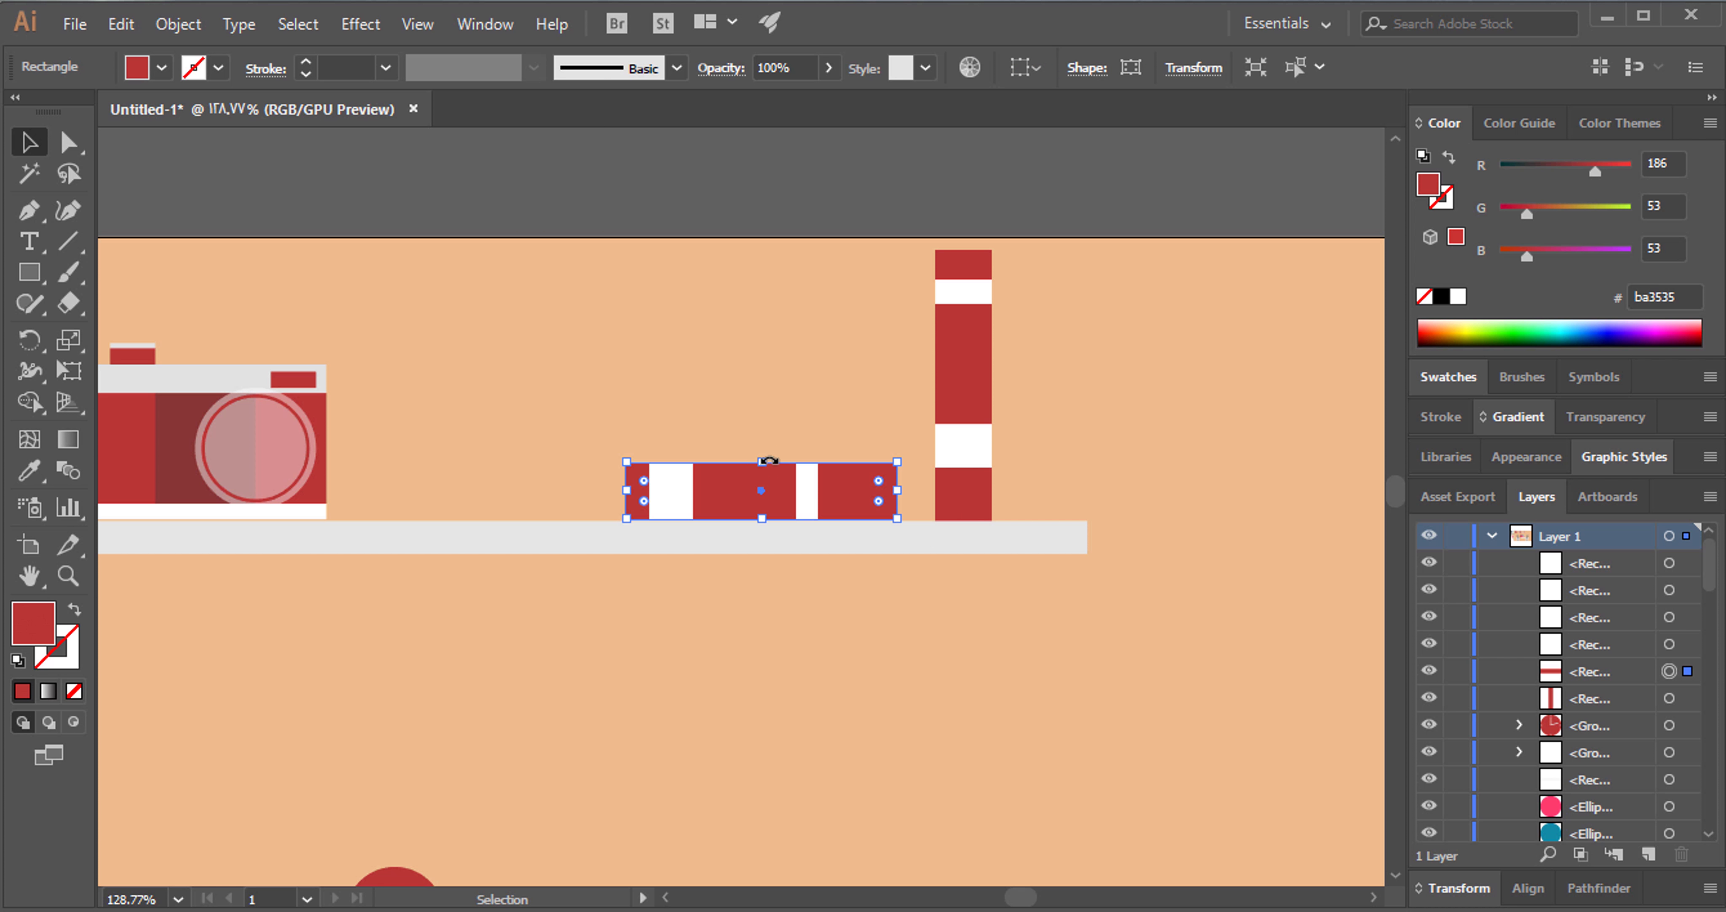
pyautogui.doubleClick(679, 481)
pyautogui.doubleClick(726, 431)
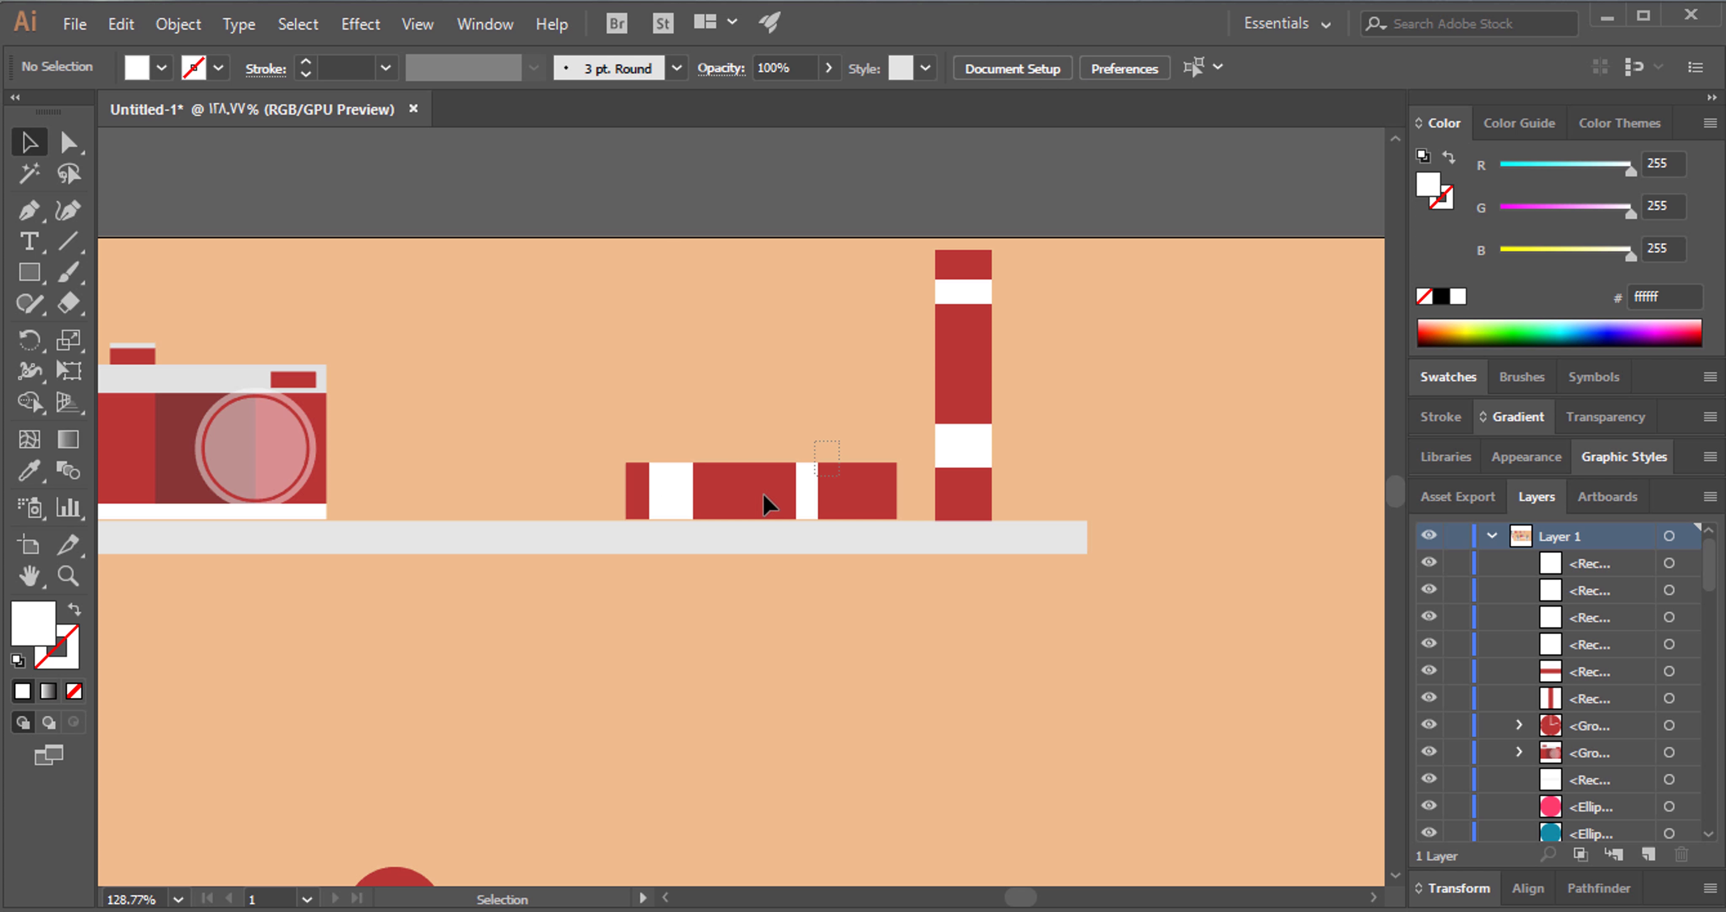
pyautogui.moveTo(839, 441); pyautogui.dragTo(661, 494)
pyautogui.moveTo(761, 462); pyautogui.dragTo(760, 449)
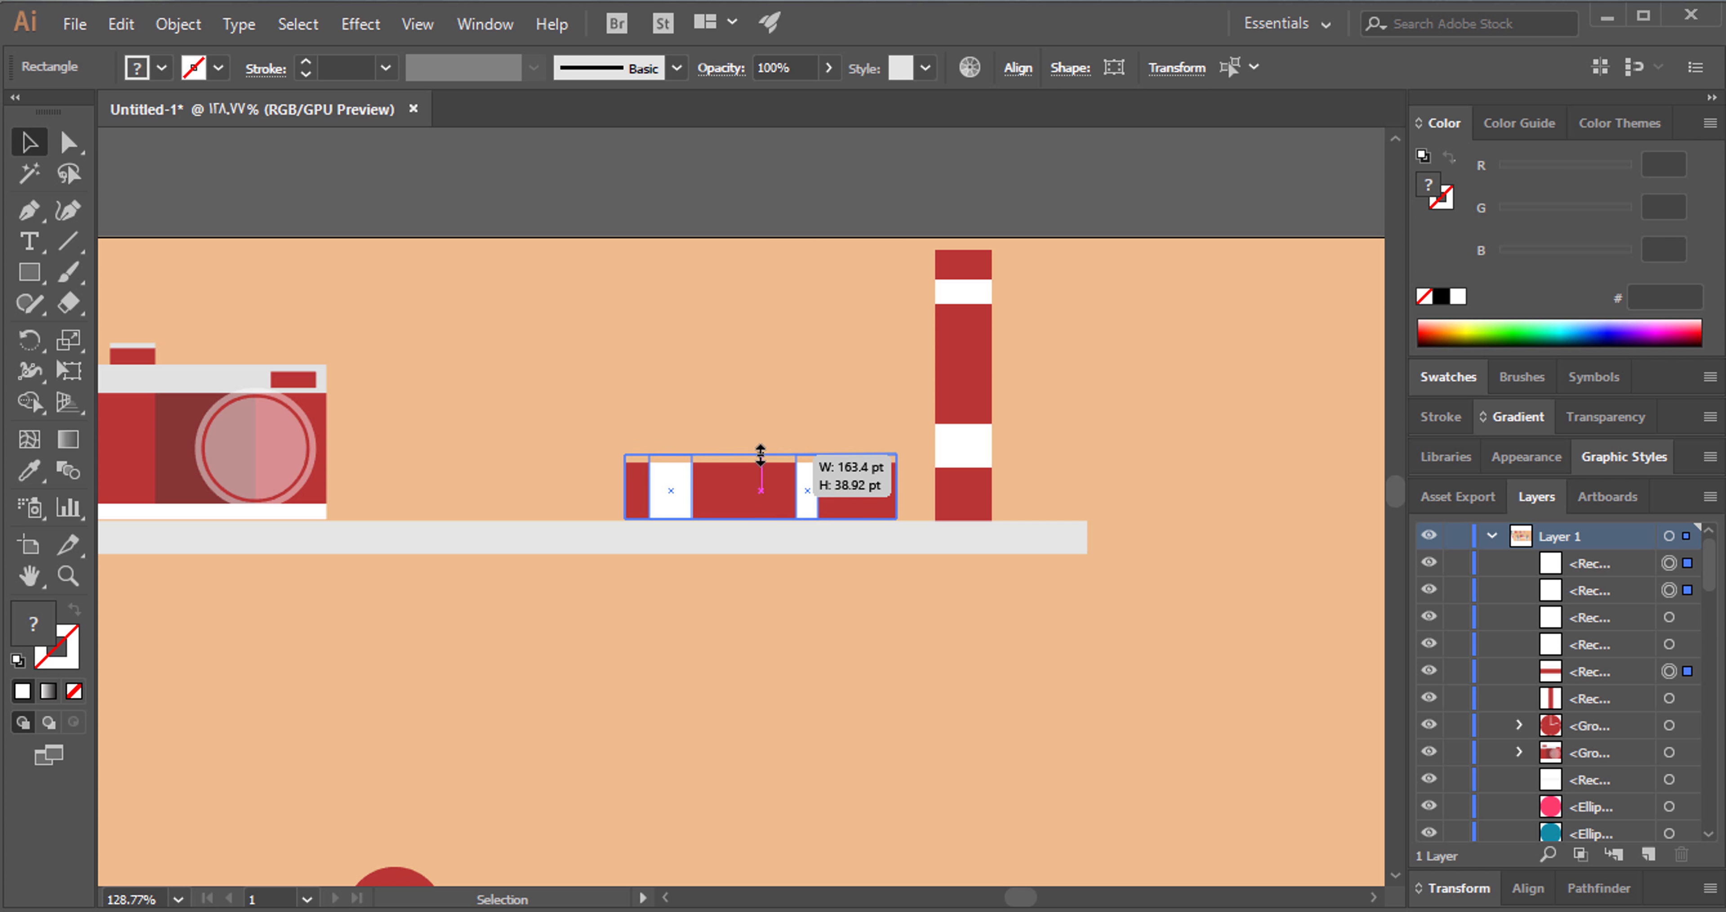
pyautogui.click(759, 392)
# Recolour the flat book's body dark blue-grey #243535.
pyautogui.click(759, 481)
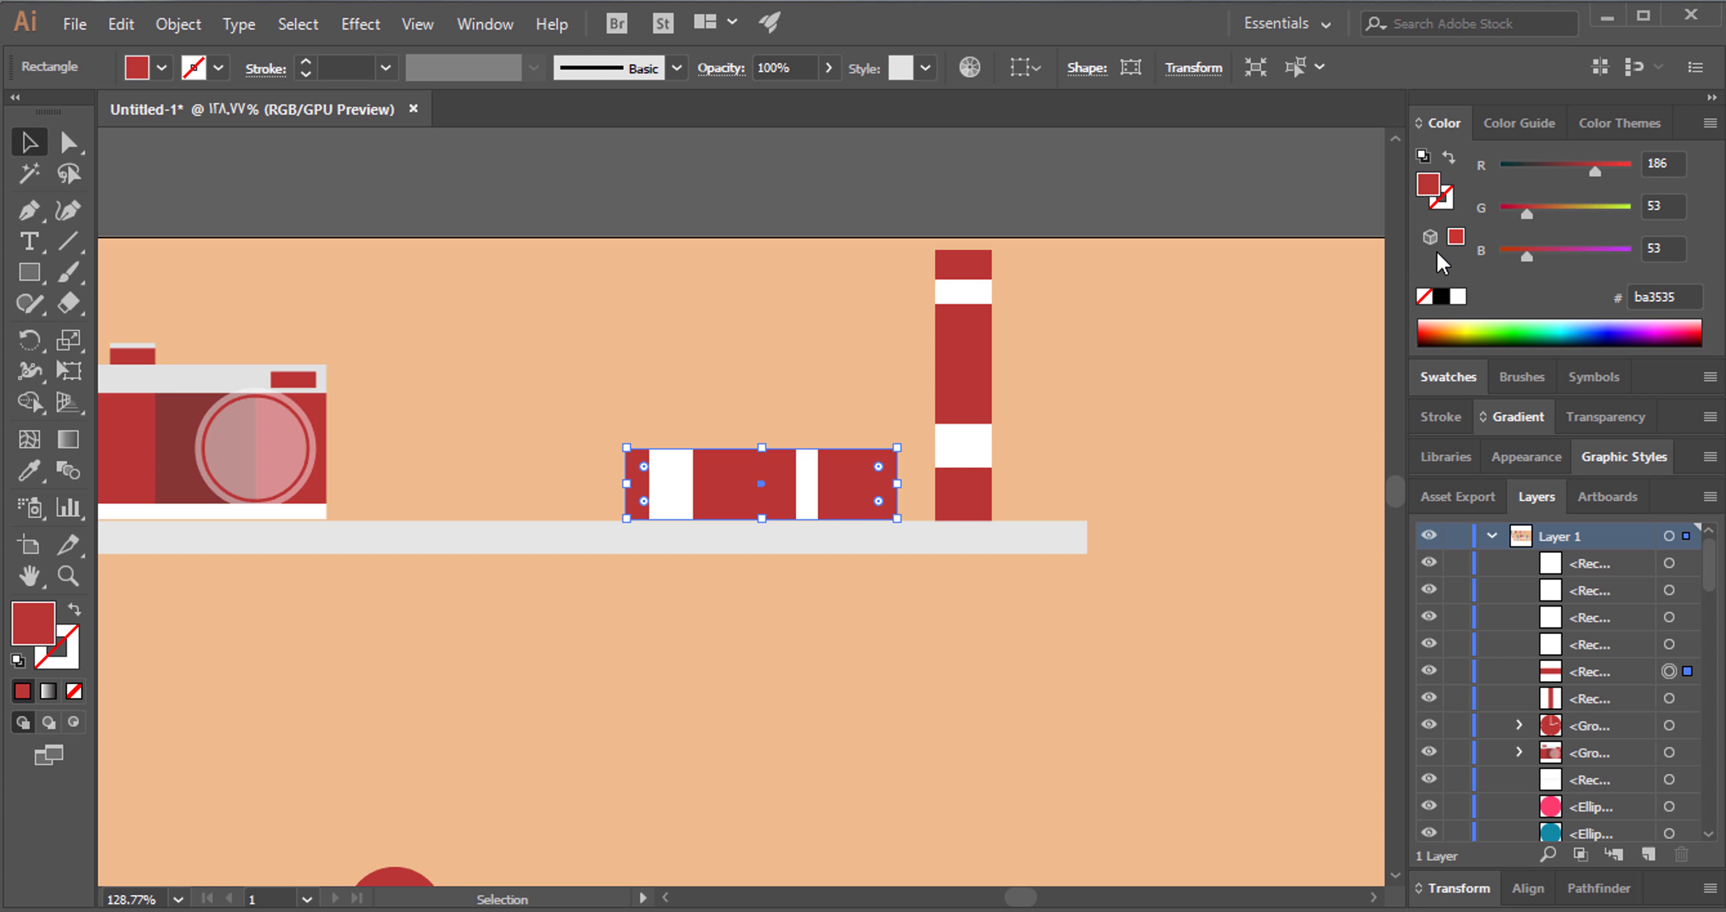
pyautogui.click(1518, 164)
pyautogui.click(1163, 410)
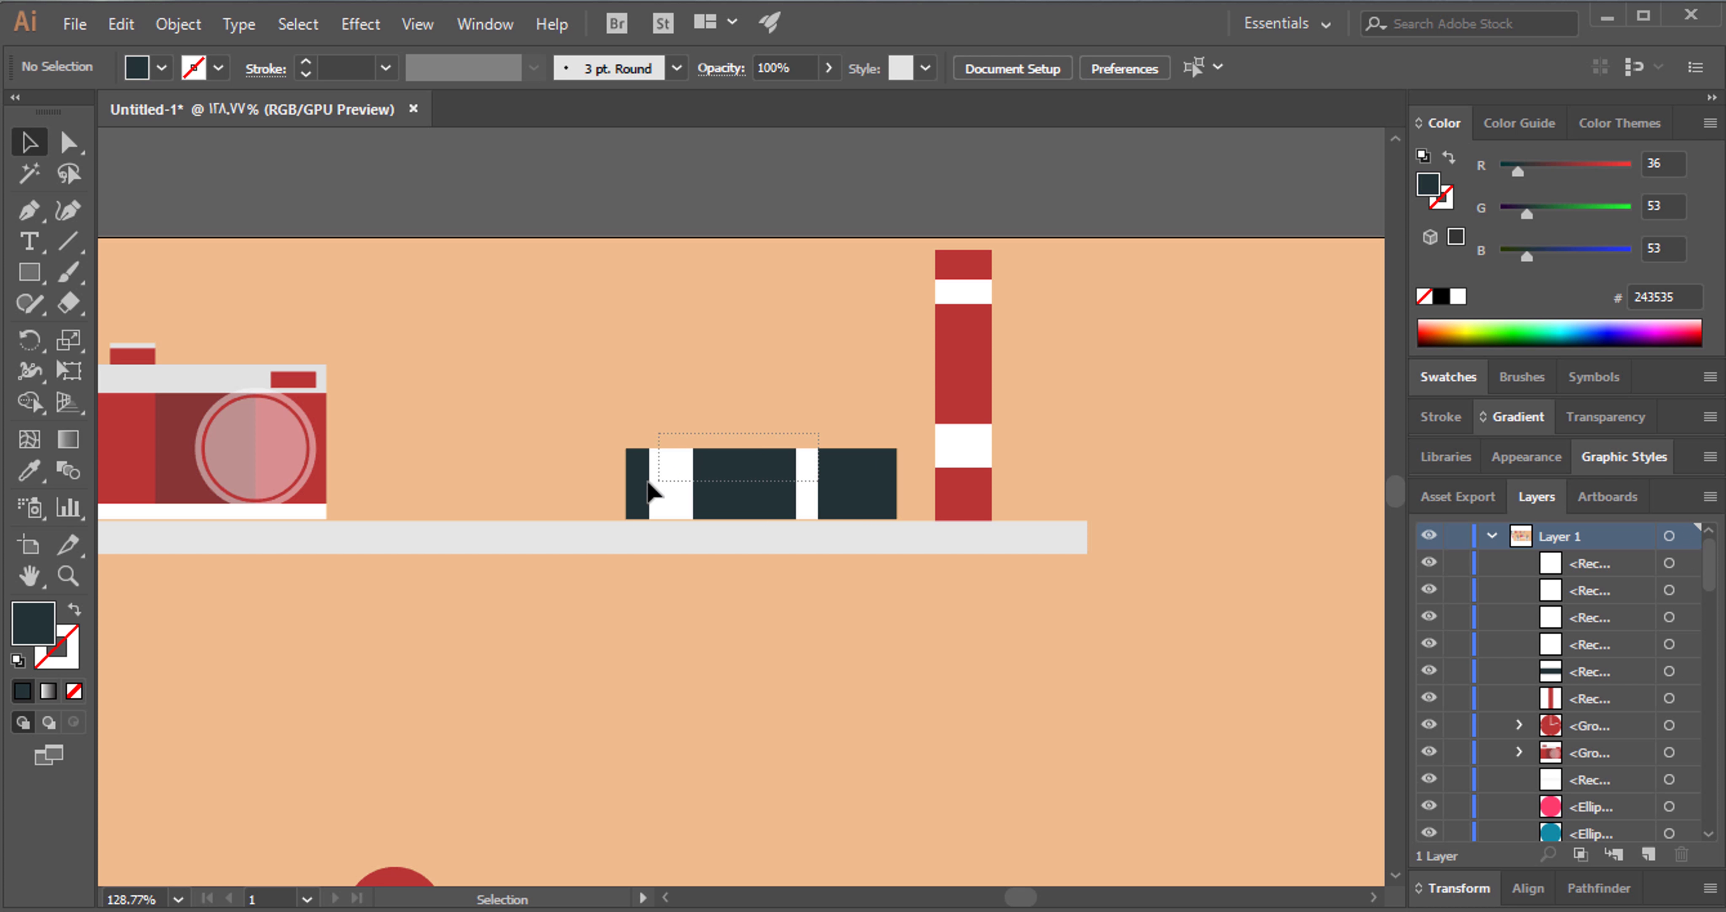
pyautogui.moveTo(822, 439)
pyautogui.mouseDown()
pyautogui.moveTo(677, 479)
pyautogui.moveTo(788, 410)
pyautogui.mouseUp()
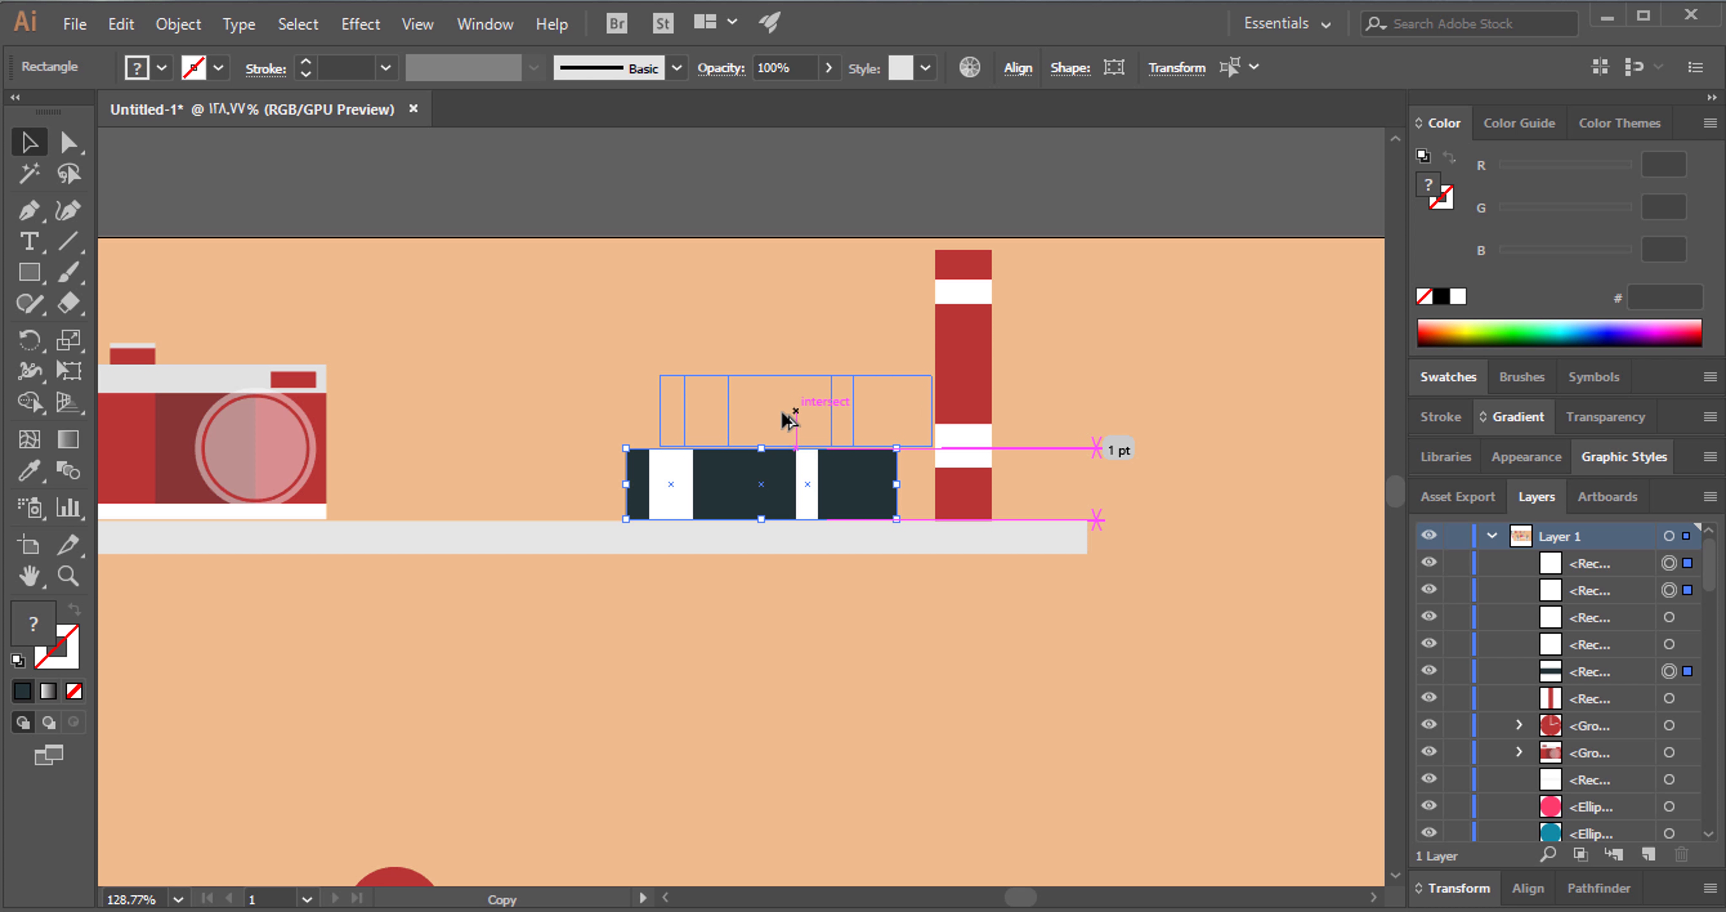
# Stack a copy of the dark banded book on top of it.
pyautogui.moveTo(781, 404); pyautogui.dragTo(784, 406)
pyautogui.click(1204, 379)
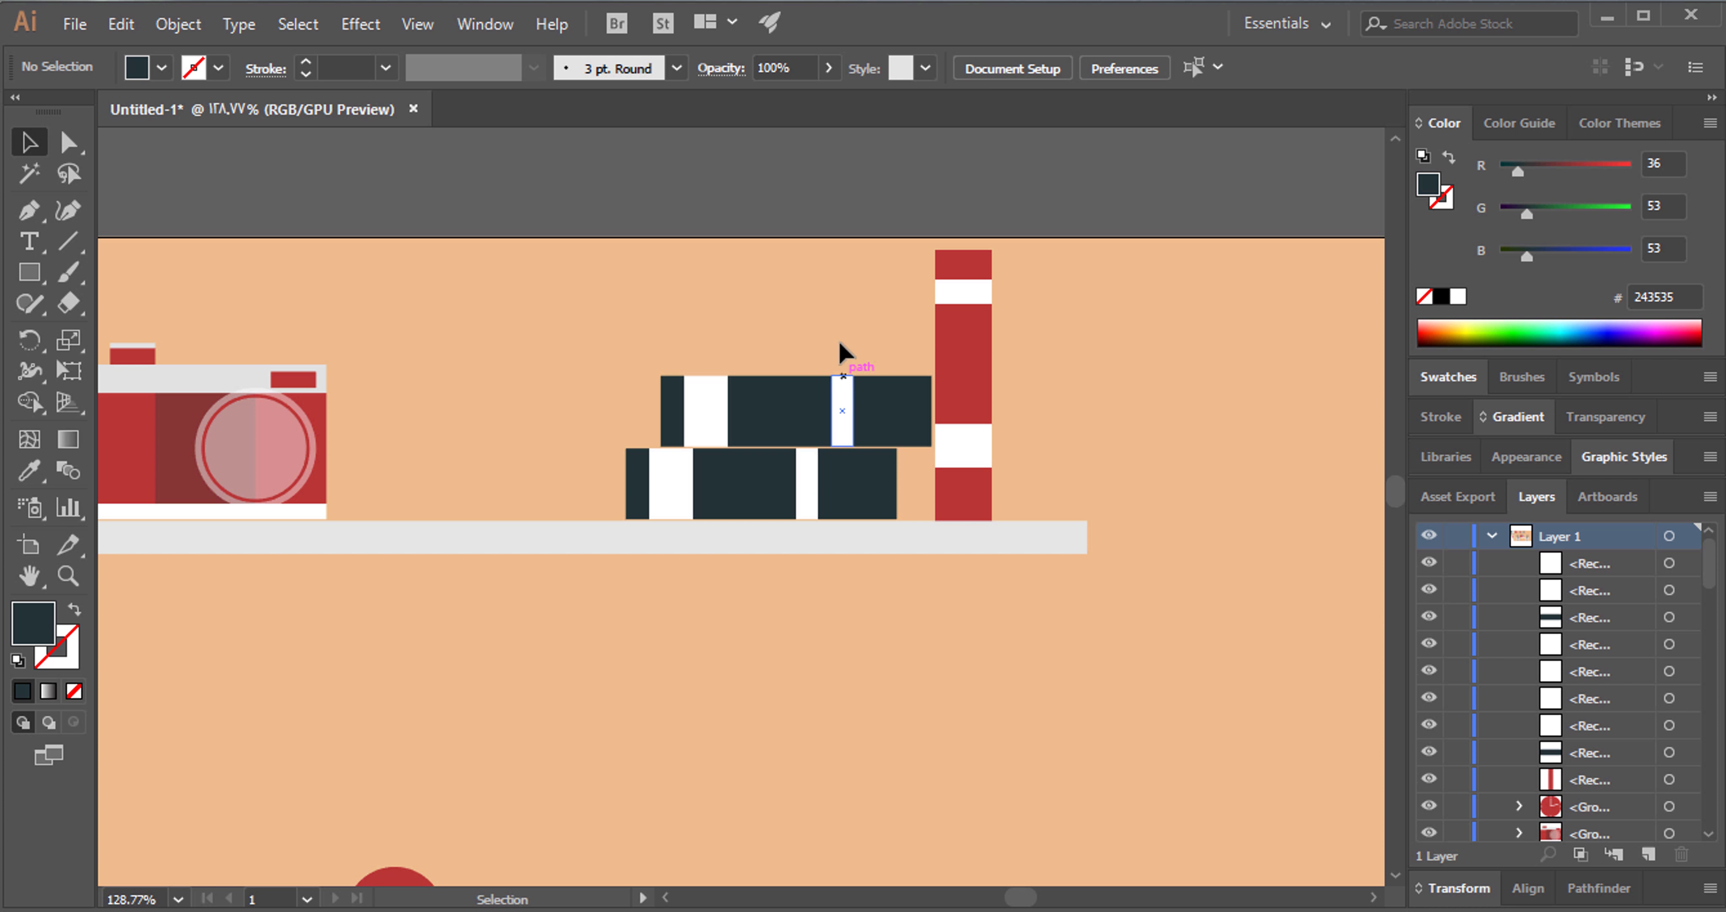
pyautogui.moveTo(690, 434); pyautogui.dragTo(690, 435)
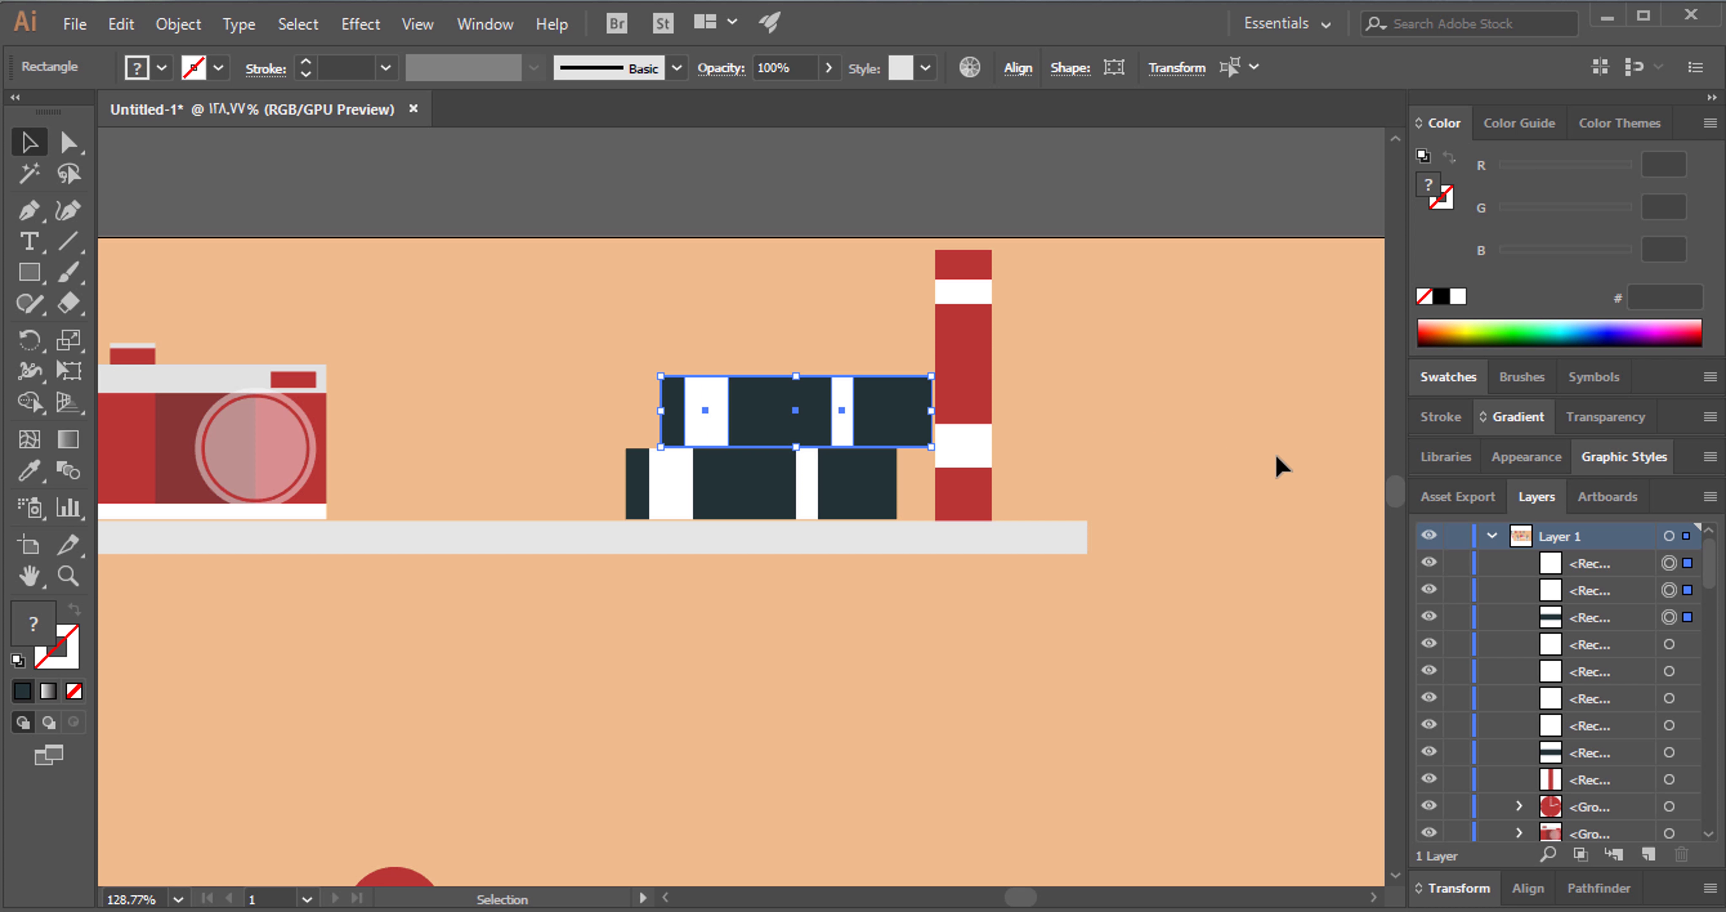
pyautogui.click(1189, 459)
# Recolour the upper book light green, RGB 179/204/114.
pyautogui.click(824, 426)
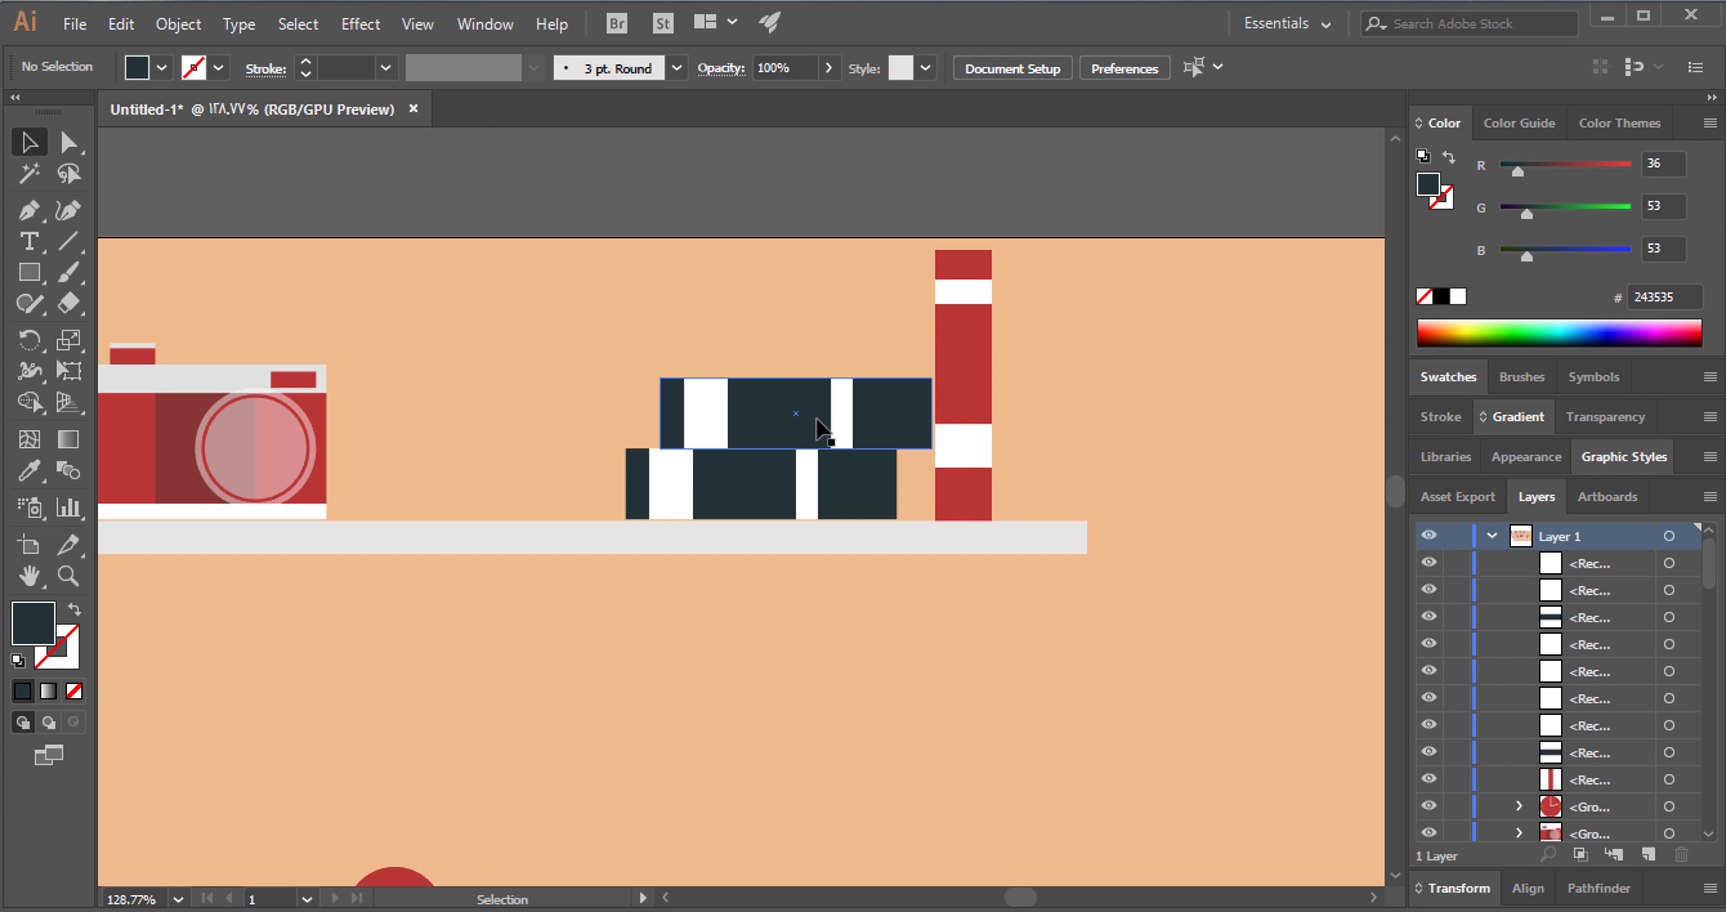
pyautogui.click(1560, 253)
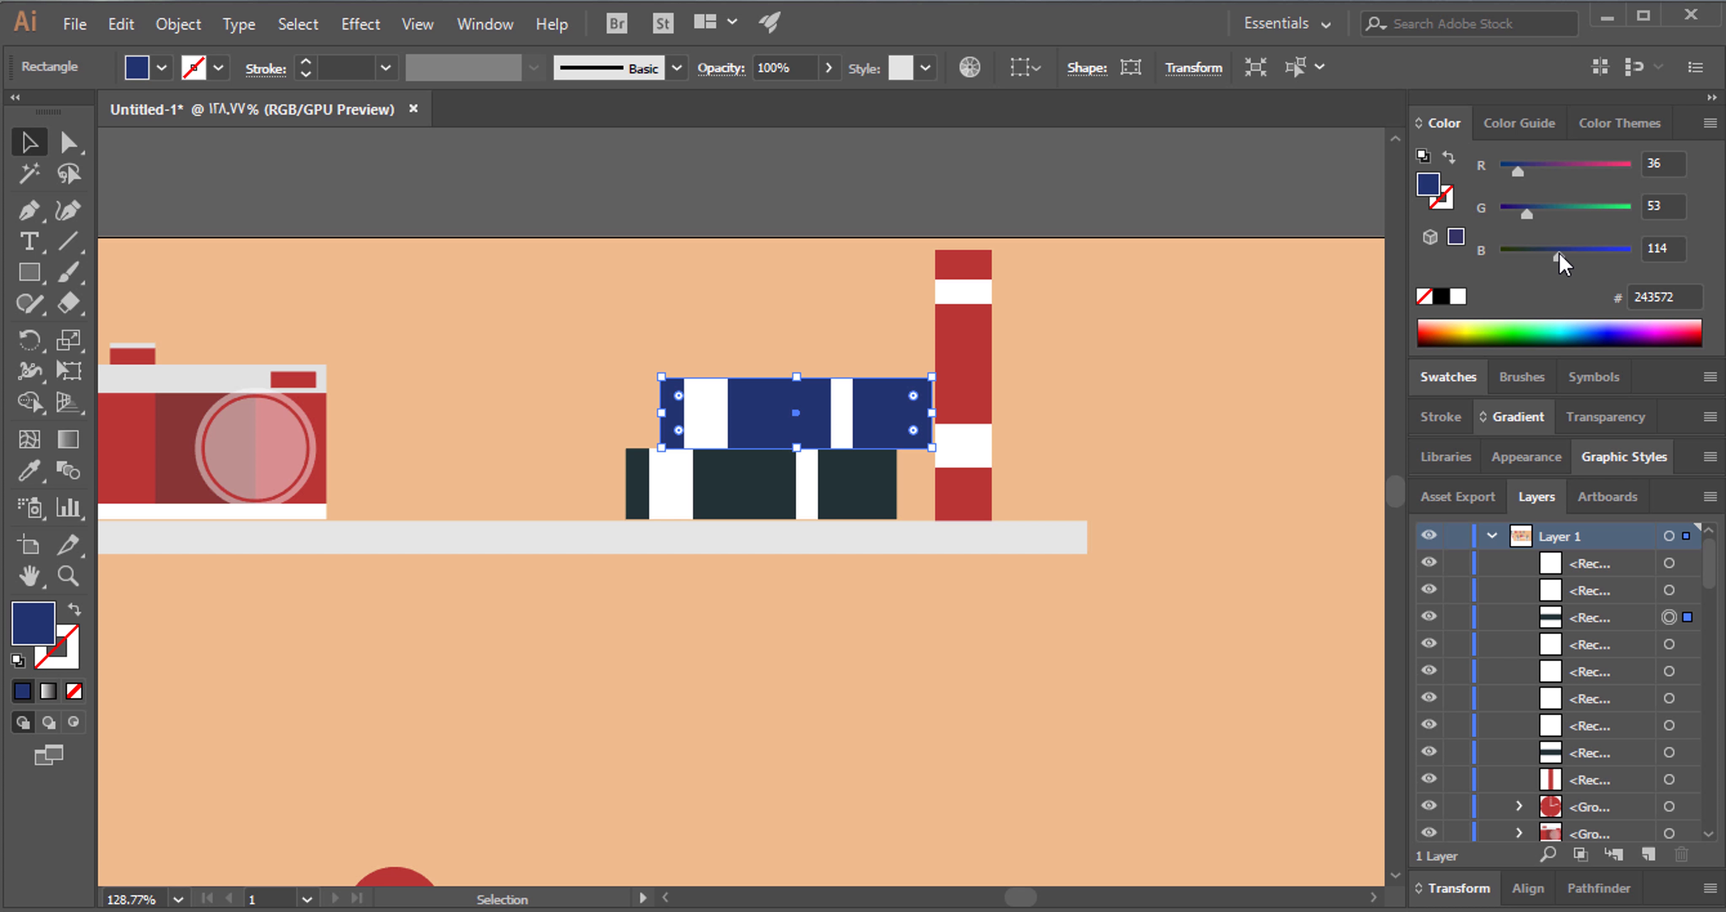
pyautogui.click(1608, 209)
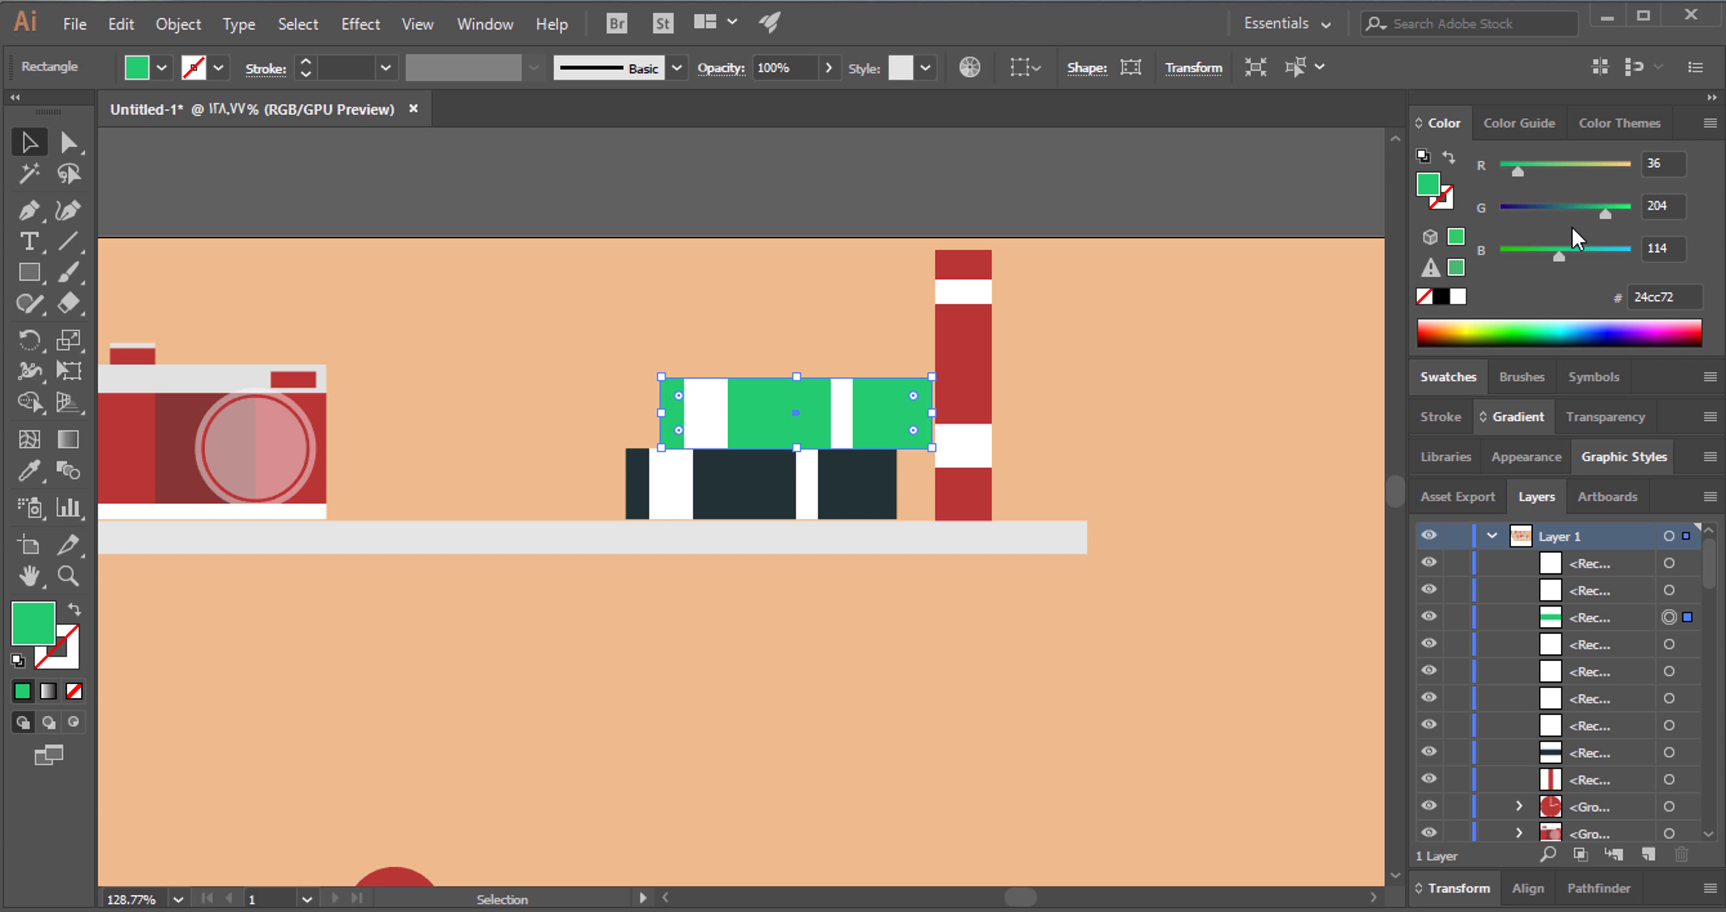
pyautogui.click(1592, 167)
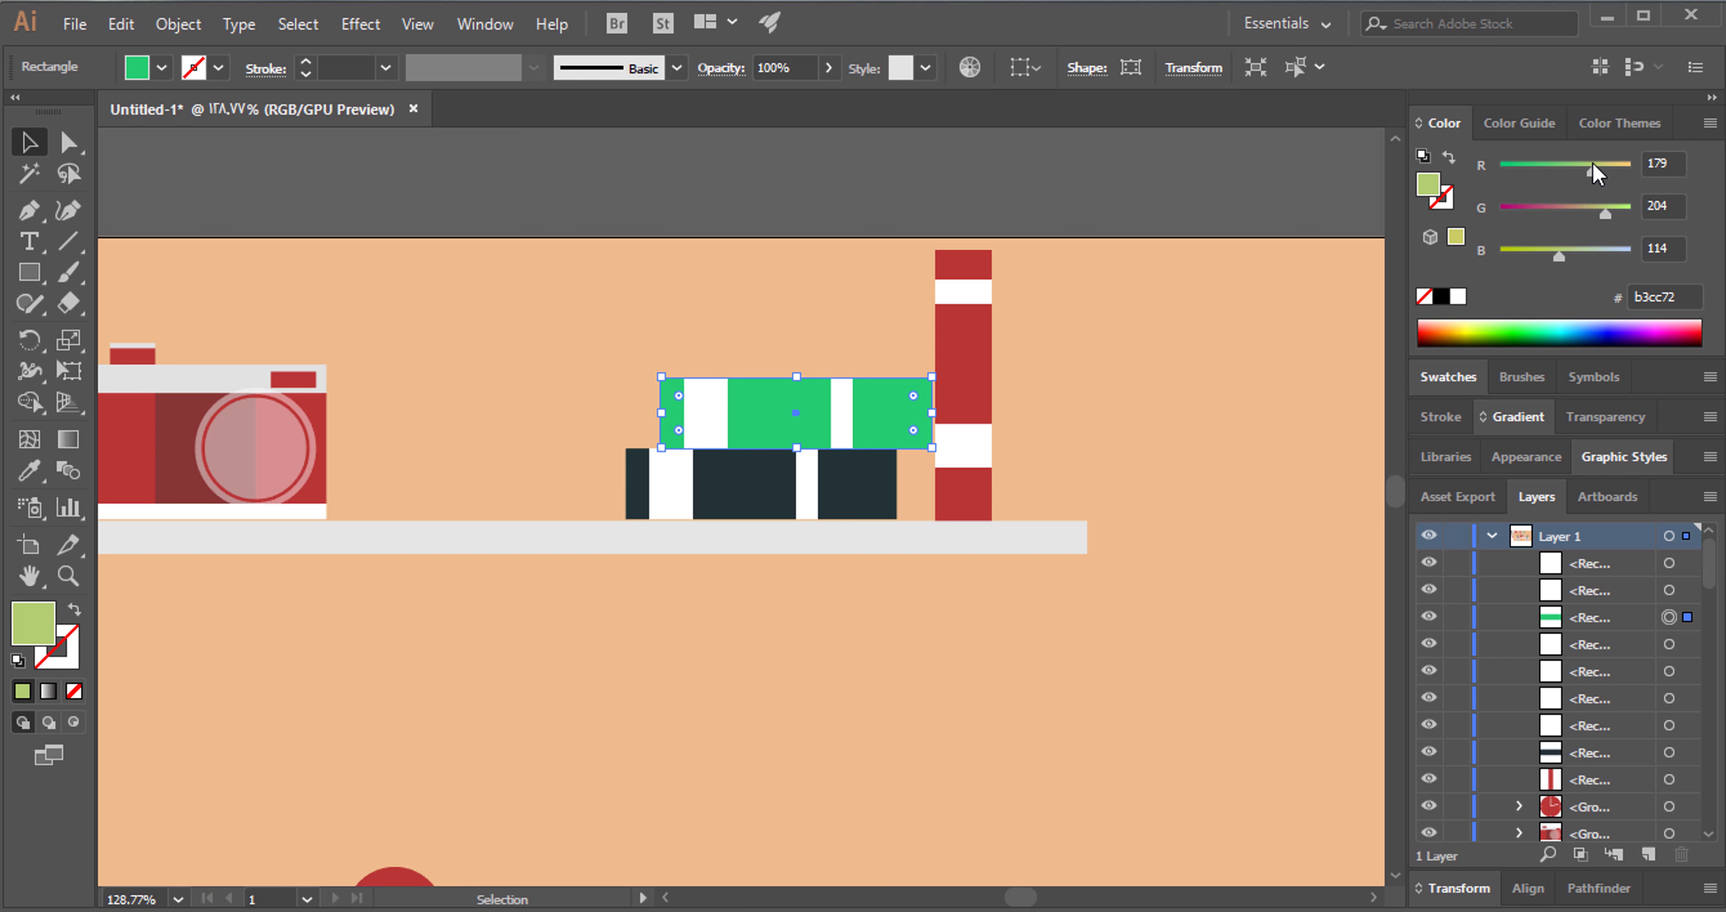
pyautogui.click(1176, 355)
# Make the green book thinner than the dark book below it.
pyautogui.moveTo(706, 420); pyautogui.dragTo(799, 415)
pyautogui.click(817, 284)
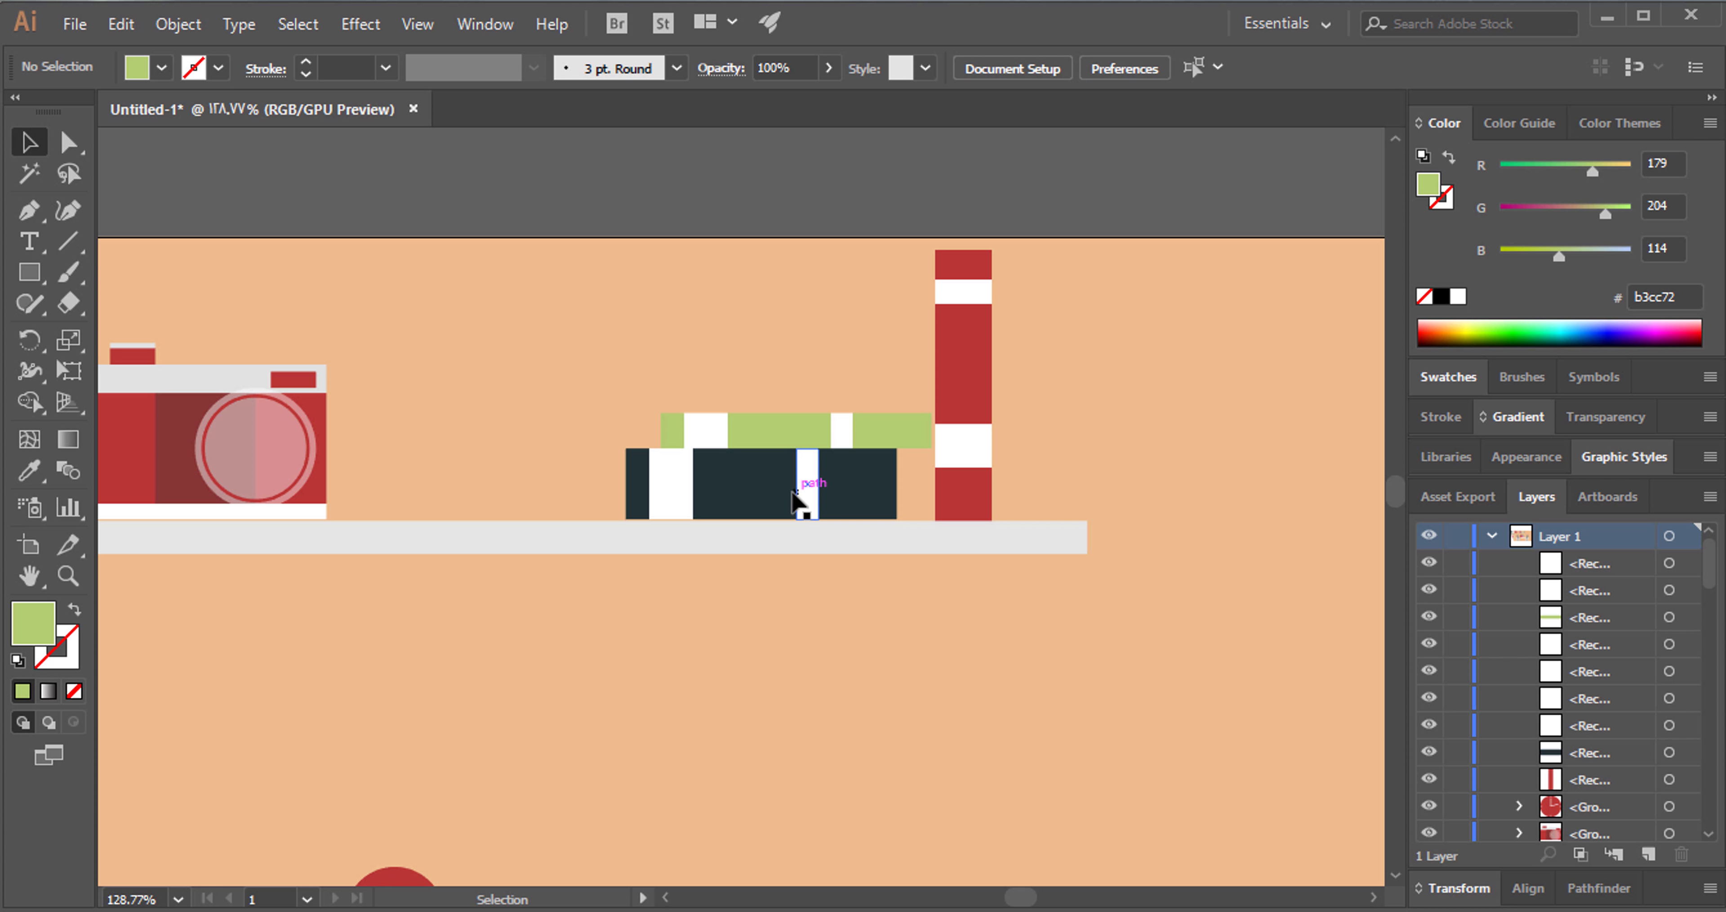
pyautogui.click(797, 435)
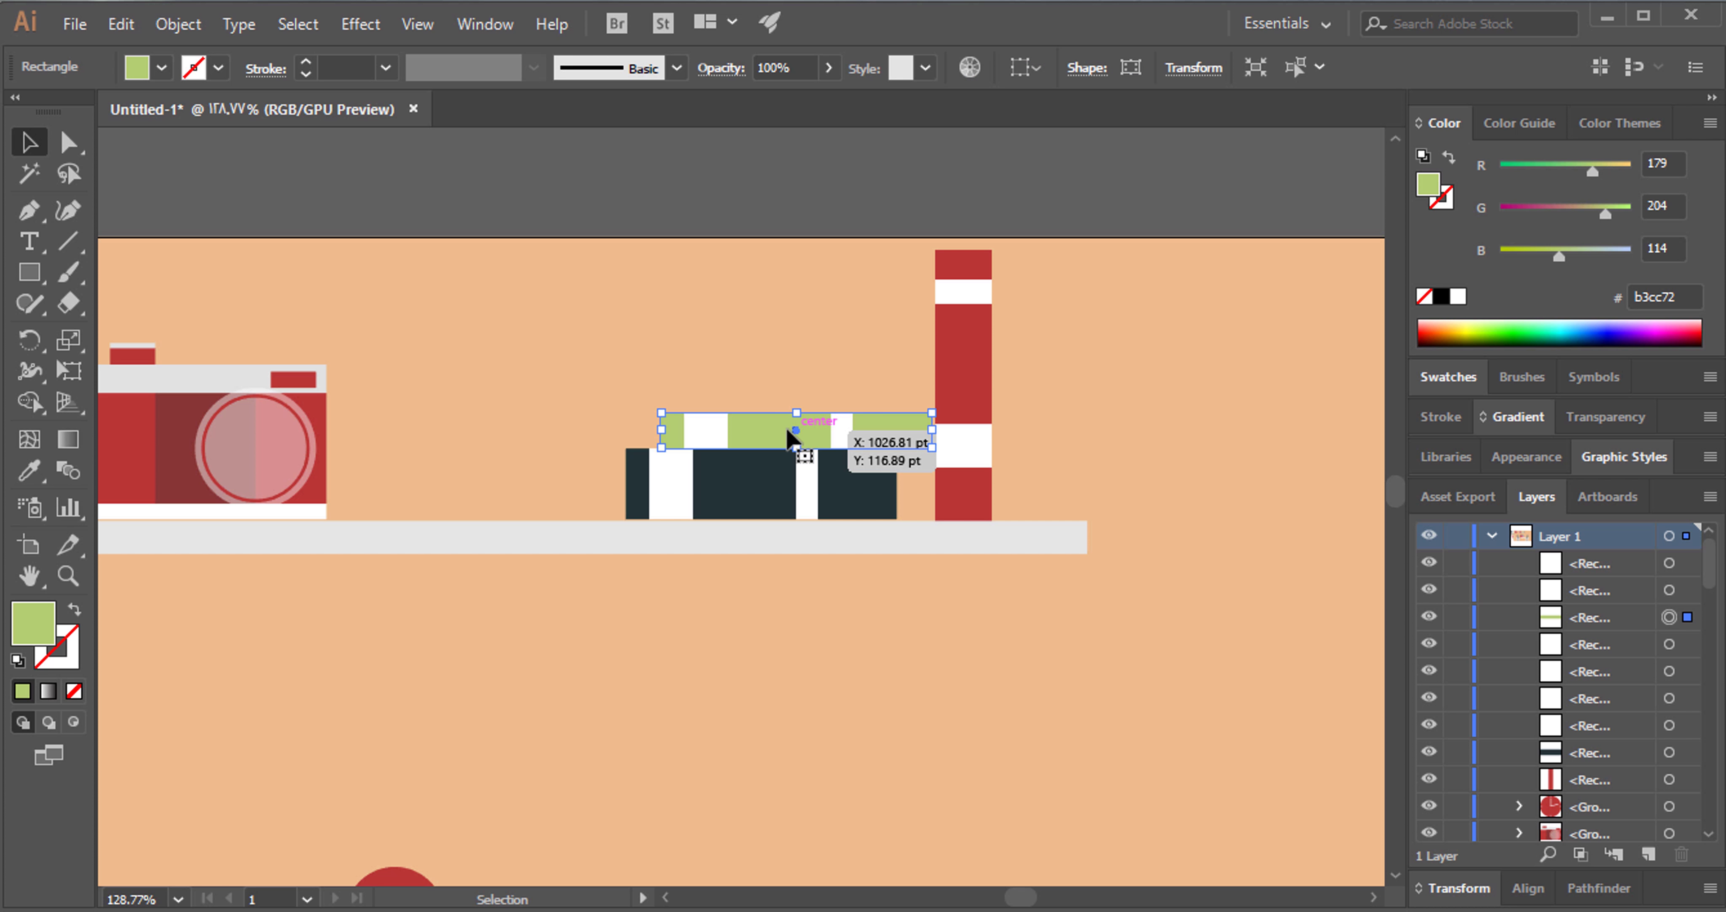
pyautogui.click(1005, 429)
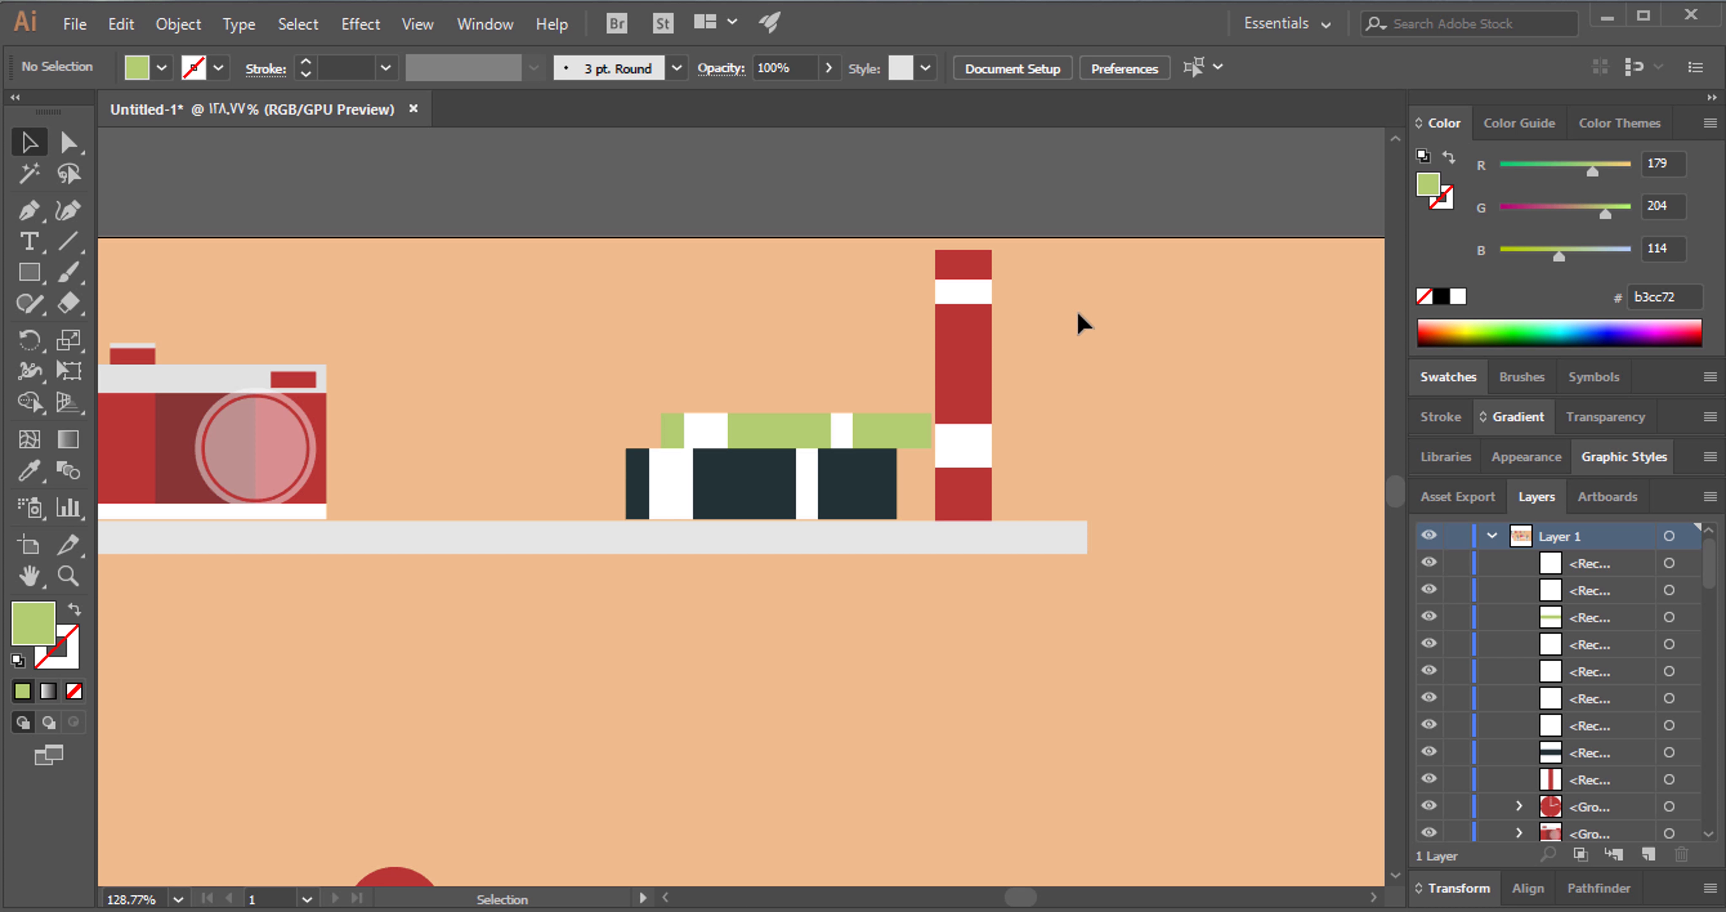
# Group the red, dark and green books each with their white bands.
pyautogui.click(959, 520)
pyautogui.hotkey('ctrl', 'g')
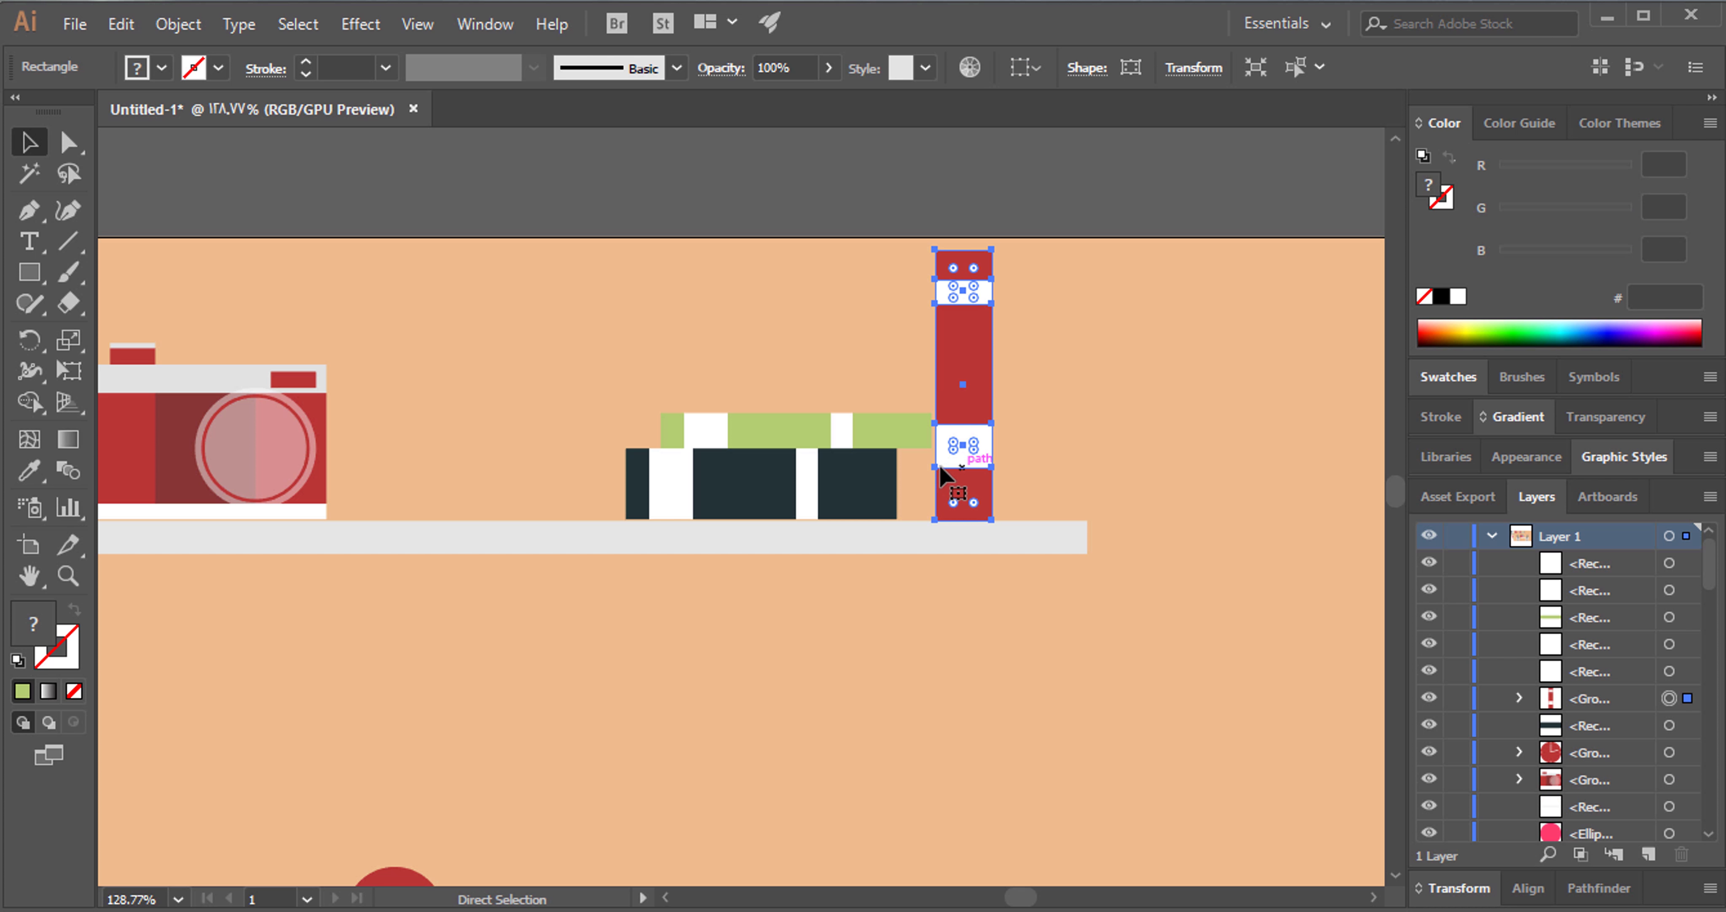
pyautogui.moveTo(913, 478); pyautogui.dragTo(557, 501)
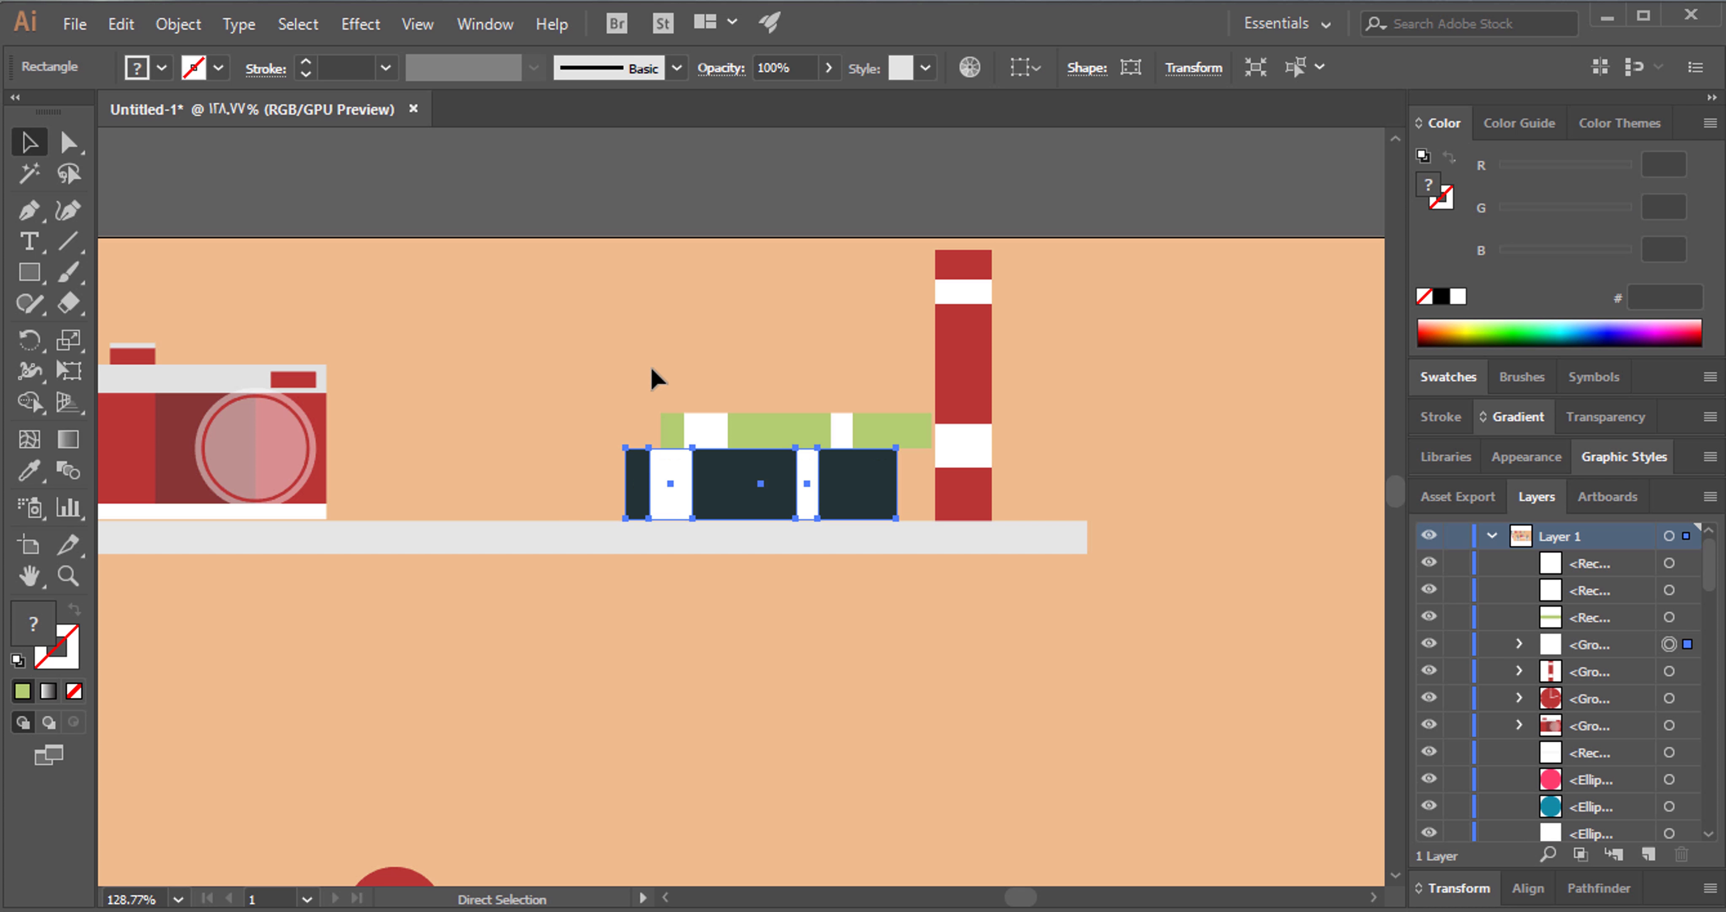
pyautogui.hotkey('ctrl', 'g')
pyautogui.moveTo(650, 367); pyautogui.dragTo(925, 446)
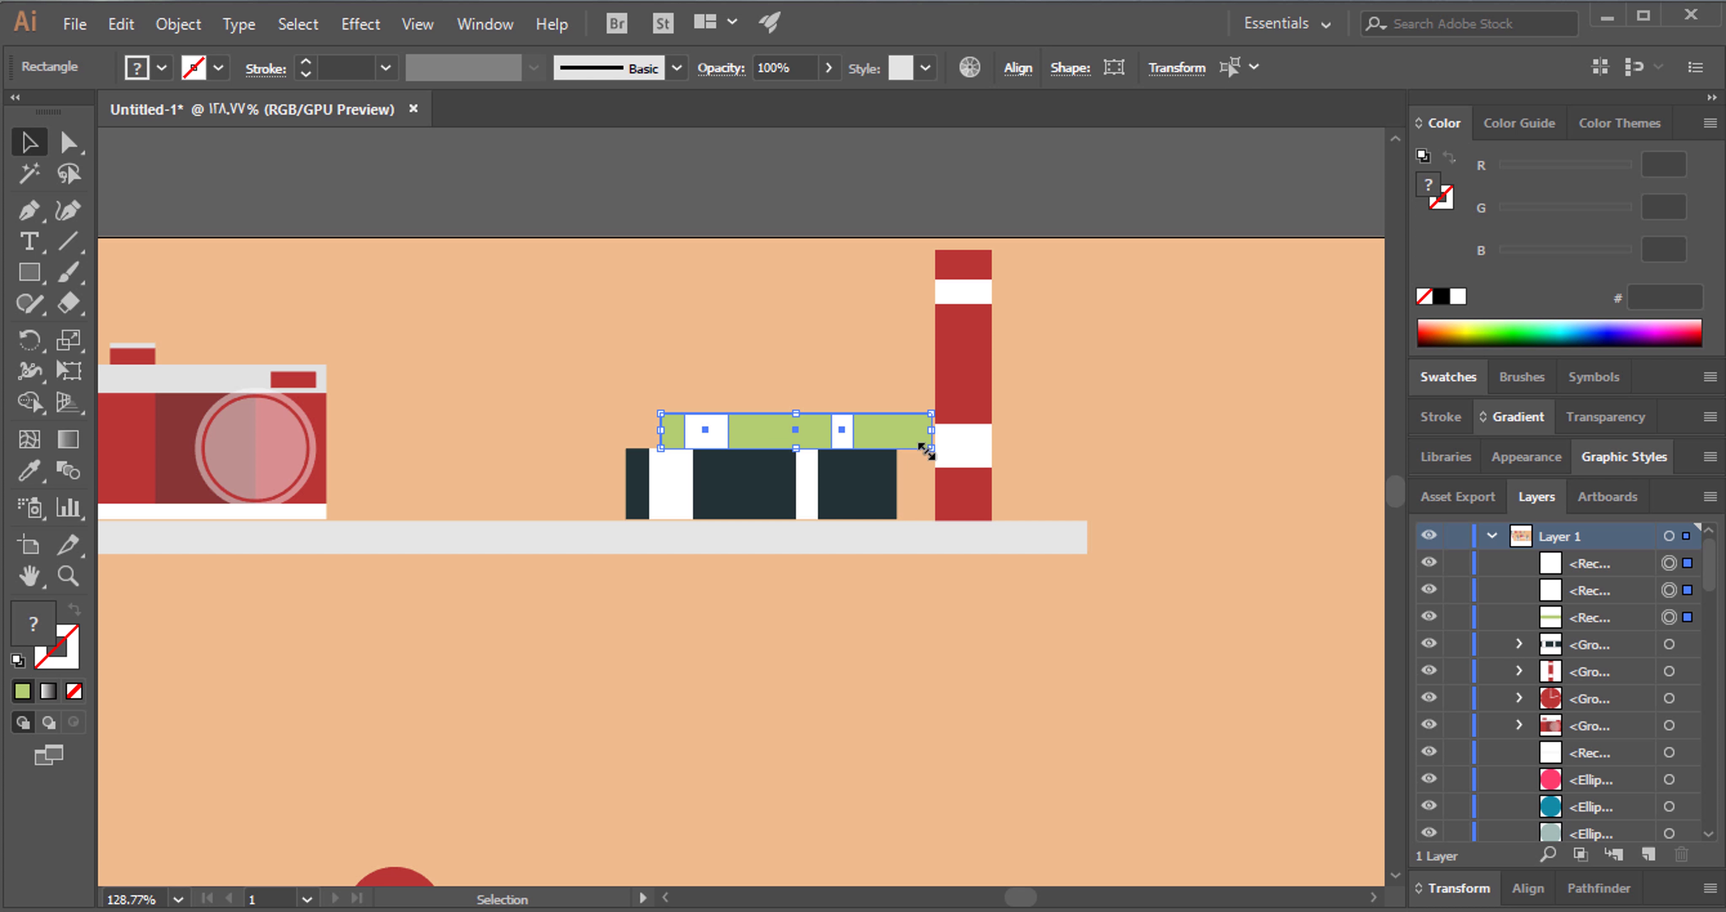
pyautogui.hotkey('ctrl', 'g')
pyautogui.click(1125, 389)
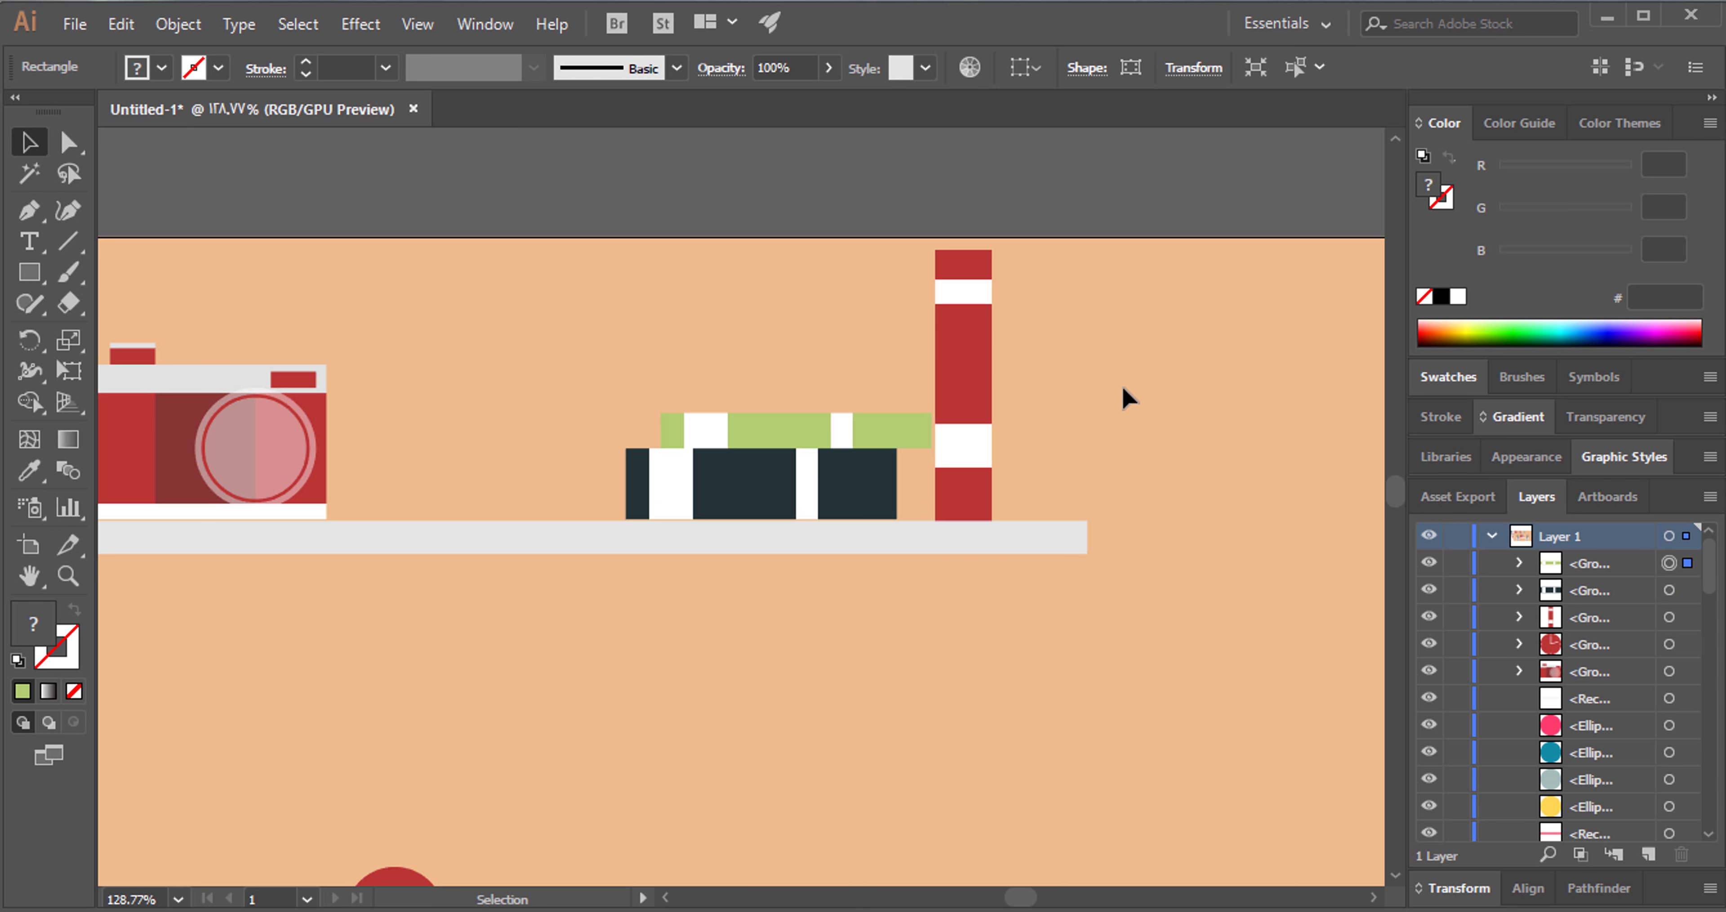
# Nudge the red book left and place a copy standing beside it.
pyautogui.click(68, 576)
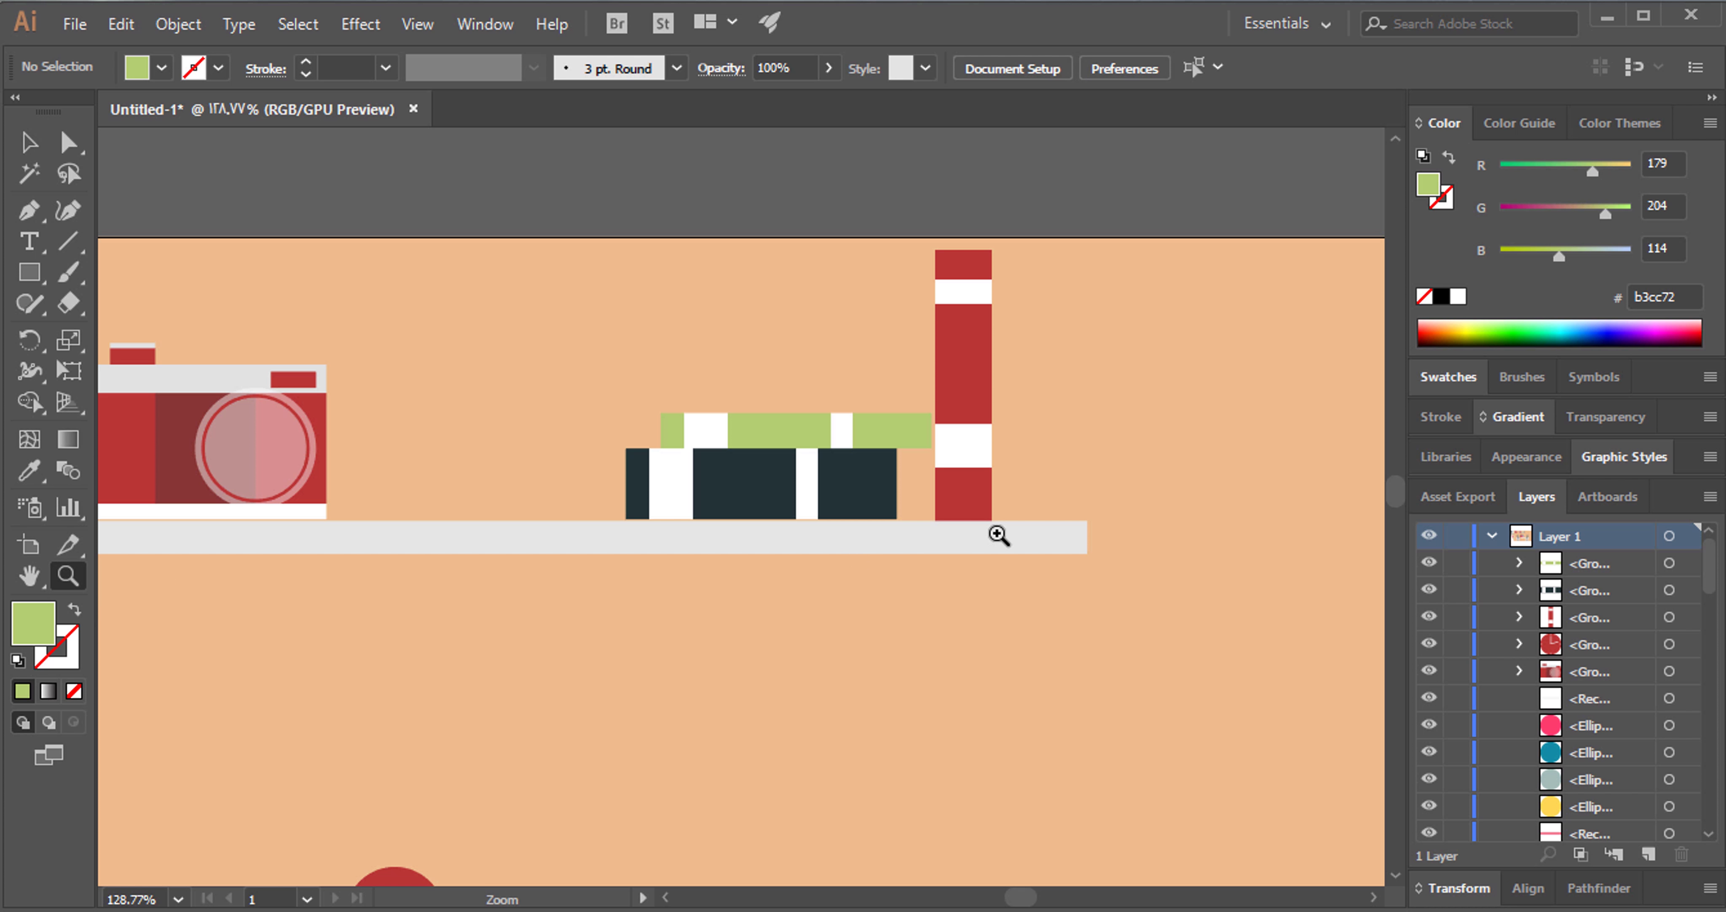
pyautogui.moveTo(985, 374); pyautogui.dragTo(1233, 351)
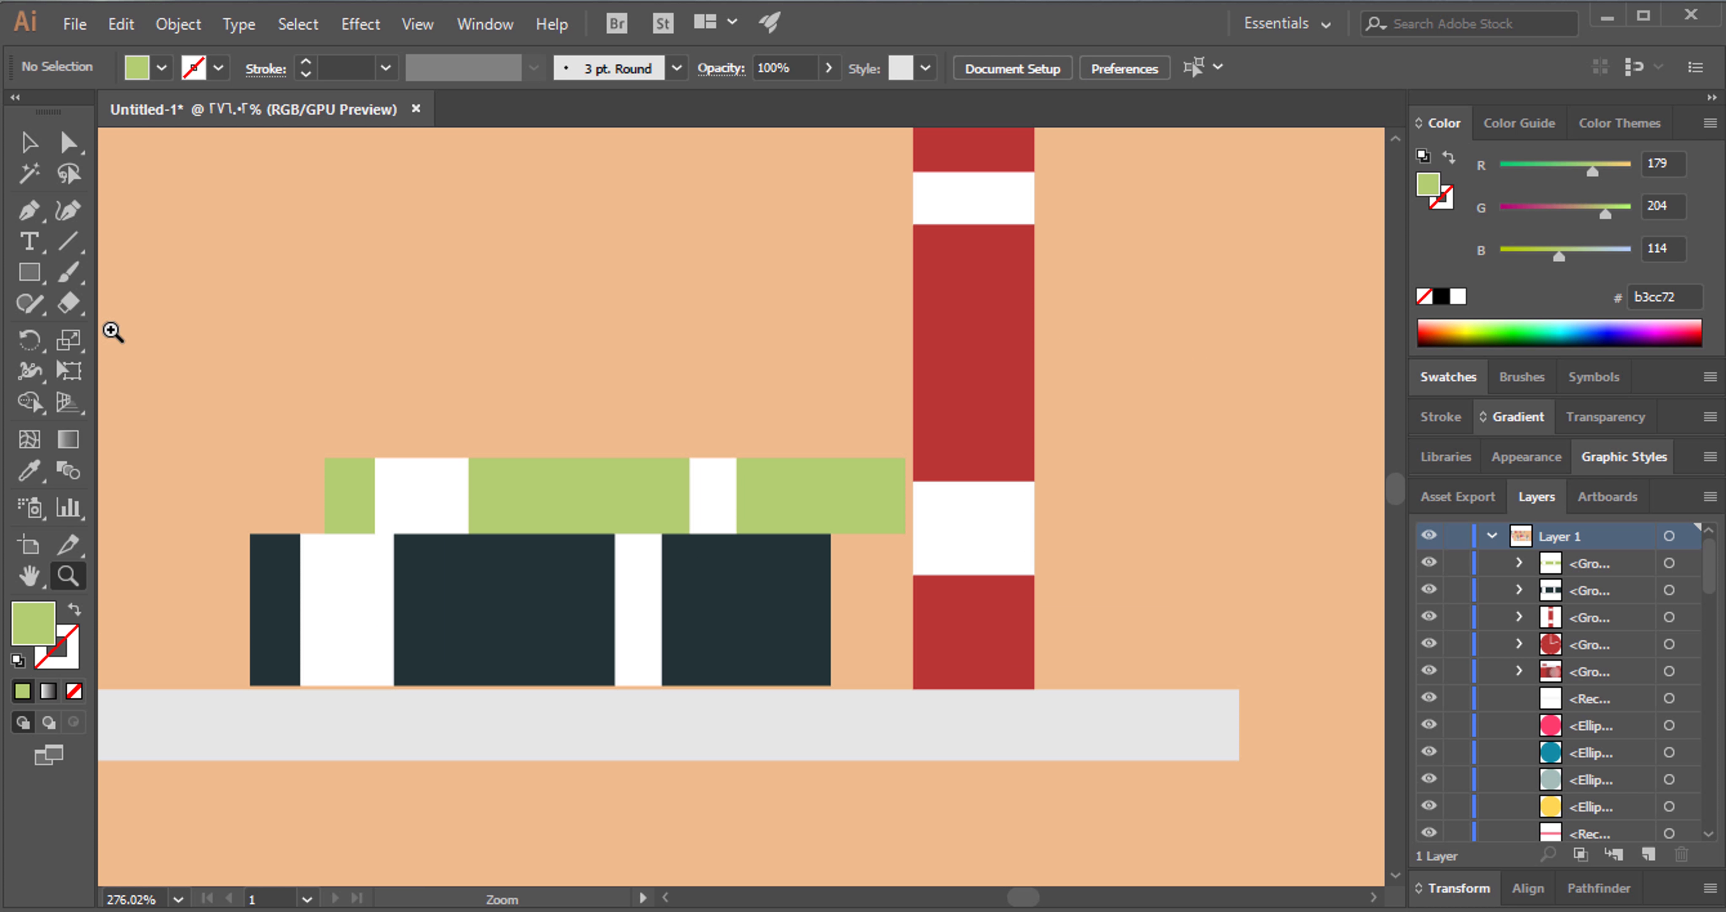
pyautogui.click(35, 156)
pyautogui.click(952, 456)
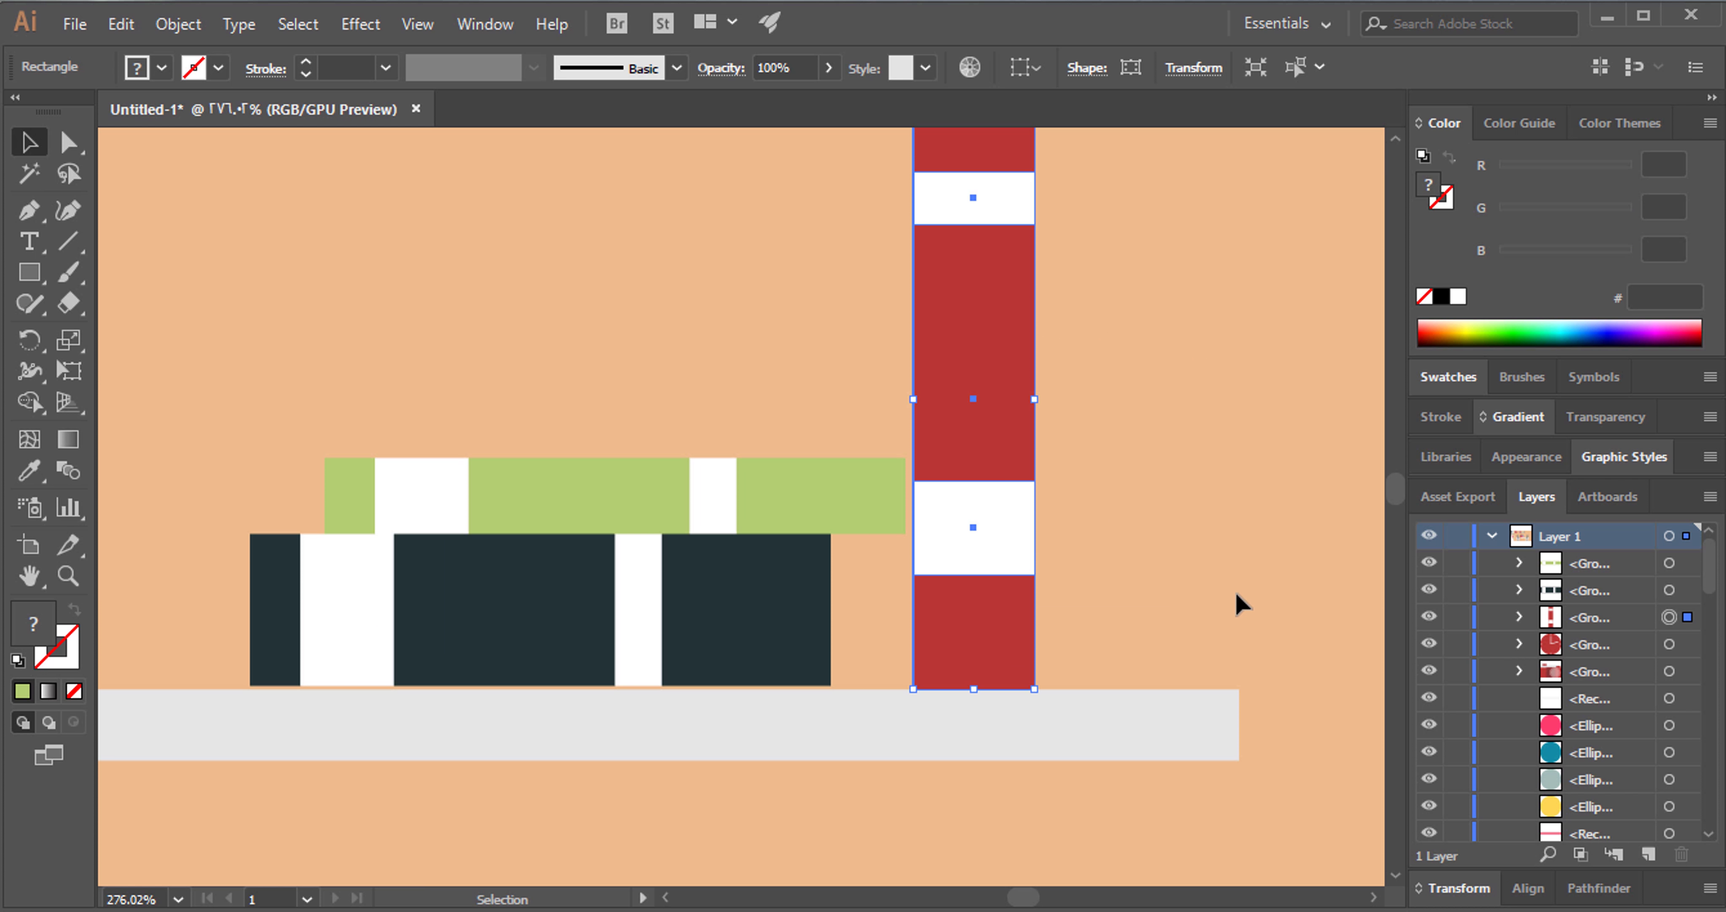
pyautogui.press('Left')
pyautogui.press('Left')
pyautogui.click(1206, 572)
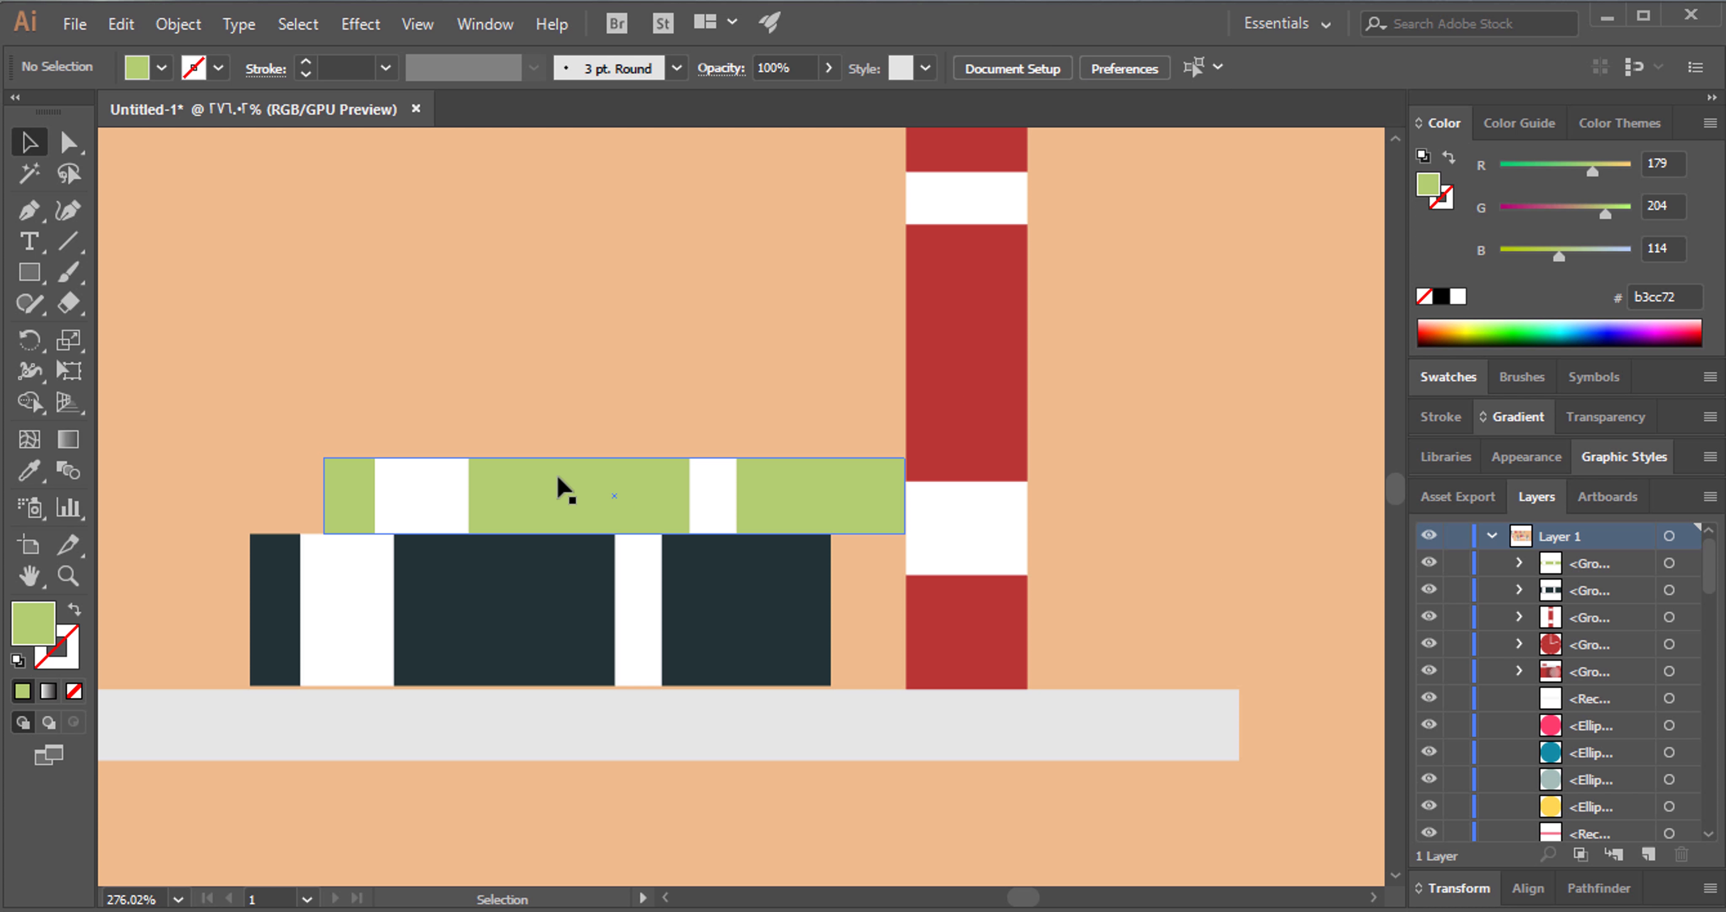
pyautogui.moveTo(966, 399); pyautogui.dragTo(1122, 400)
pyautogui.hotkey('shift', 'k')
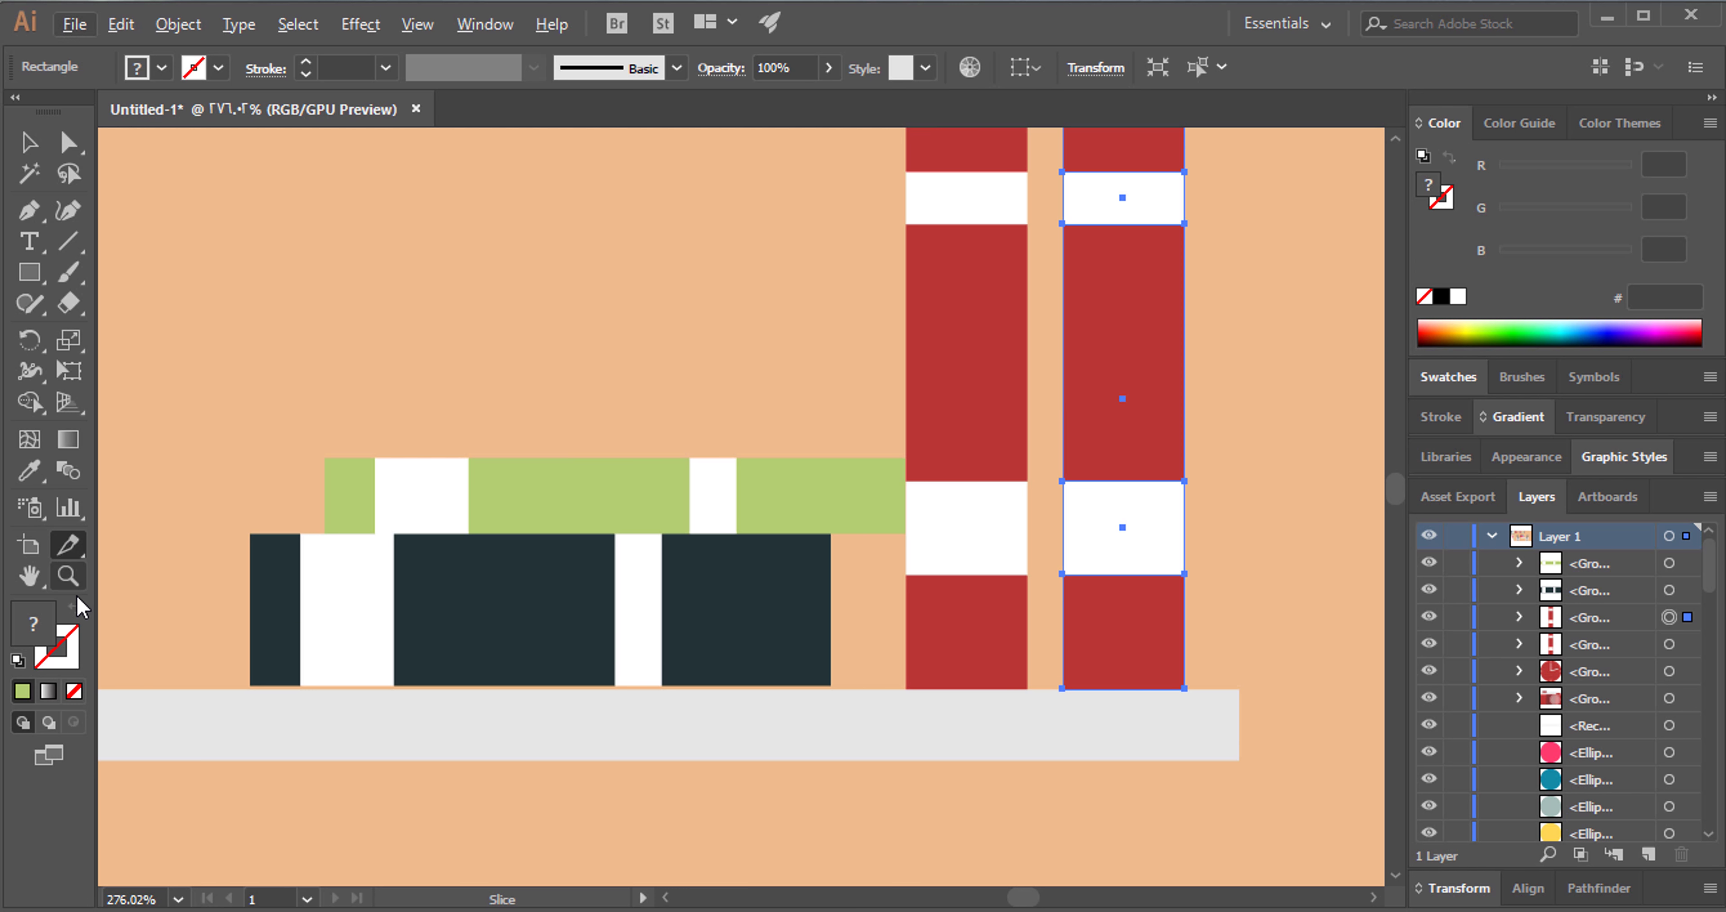
pyautogui.click(83, 583)
# Tilt the copied red book about 12 degrees.
pyautogui.keyDown('alt'); pyautogui.click(1279, 256); pyautogui.keyUp('alt')
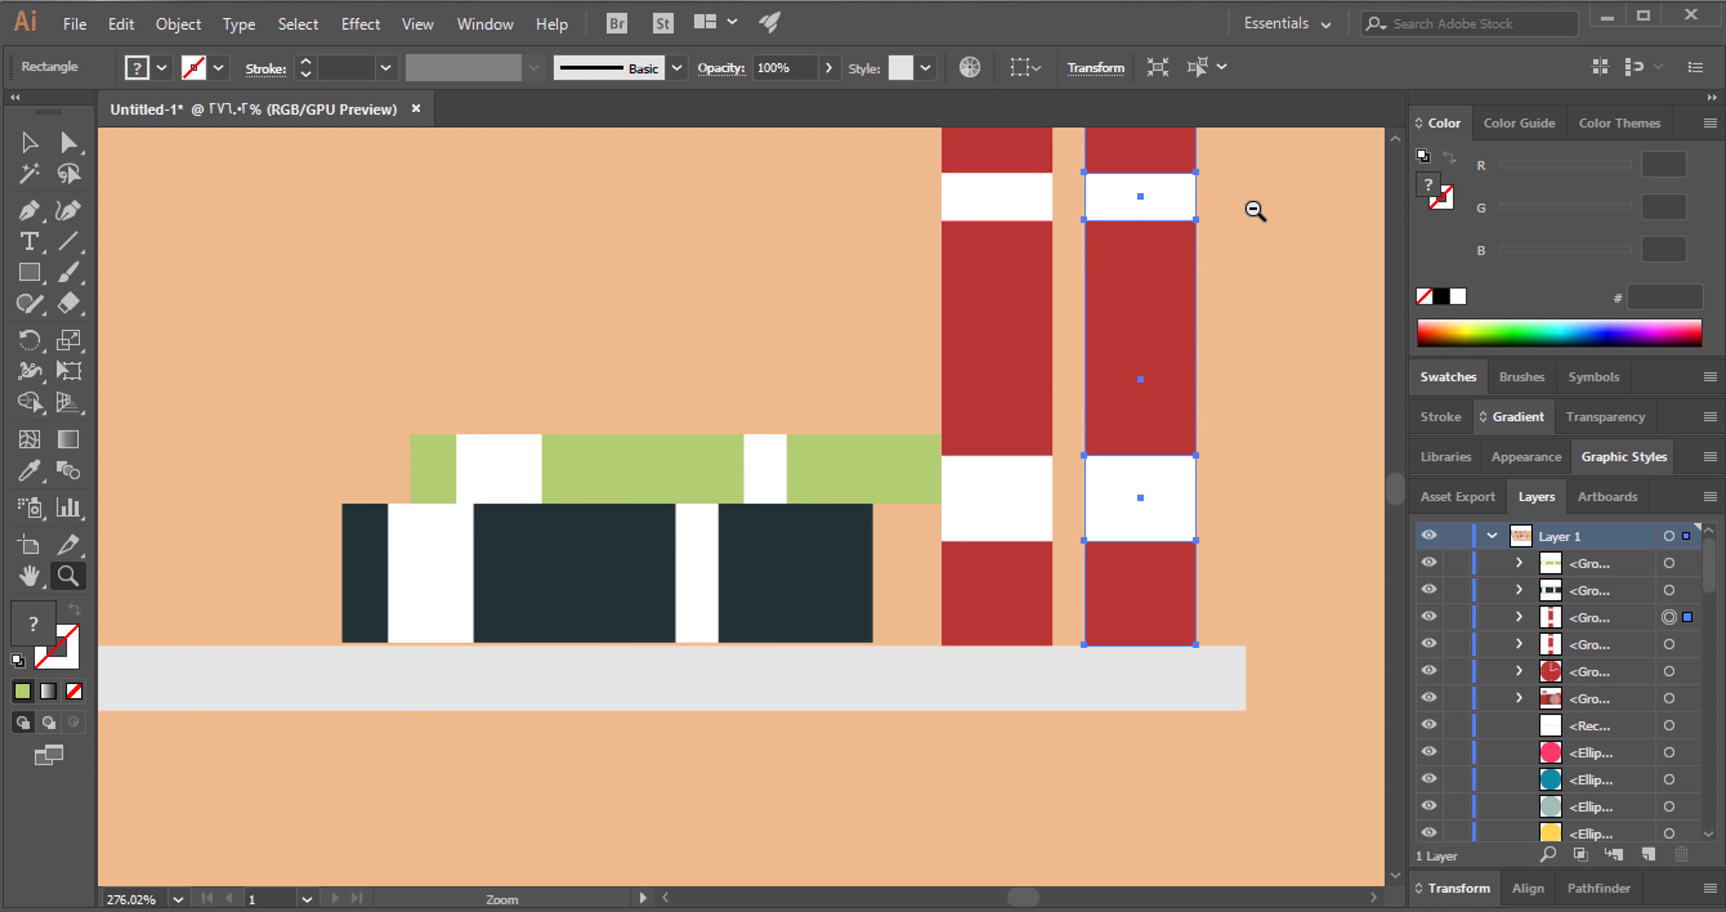
pyautogui.keyDown('alt'); pyautogui.click(866, 733); pyautogui.keyUp('alt')
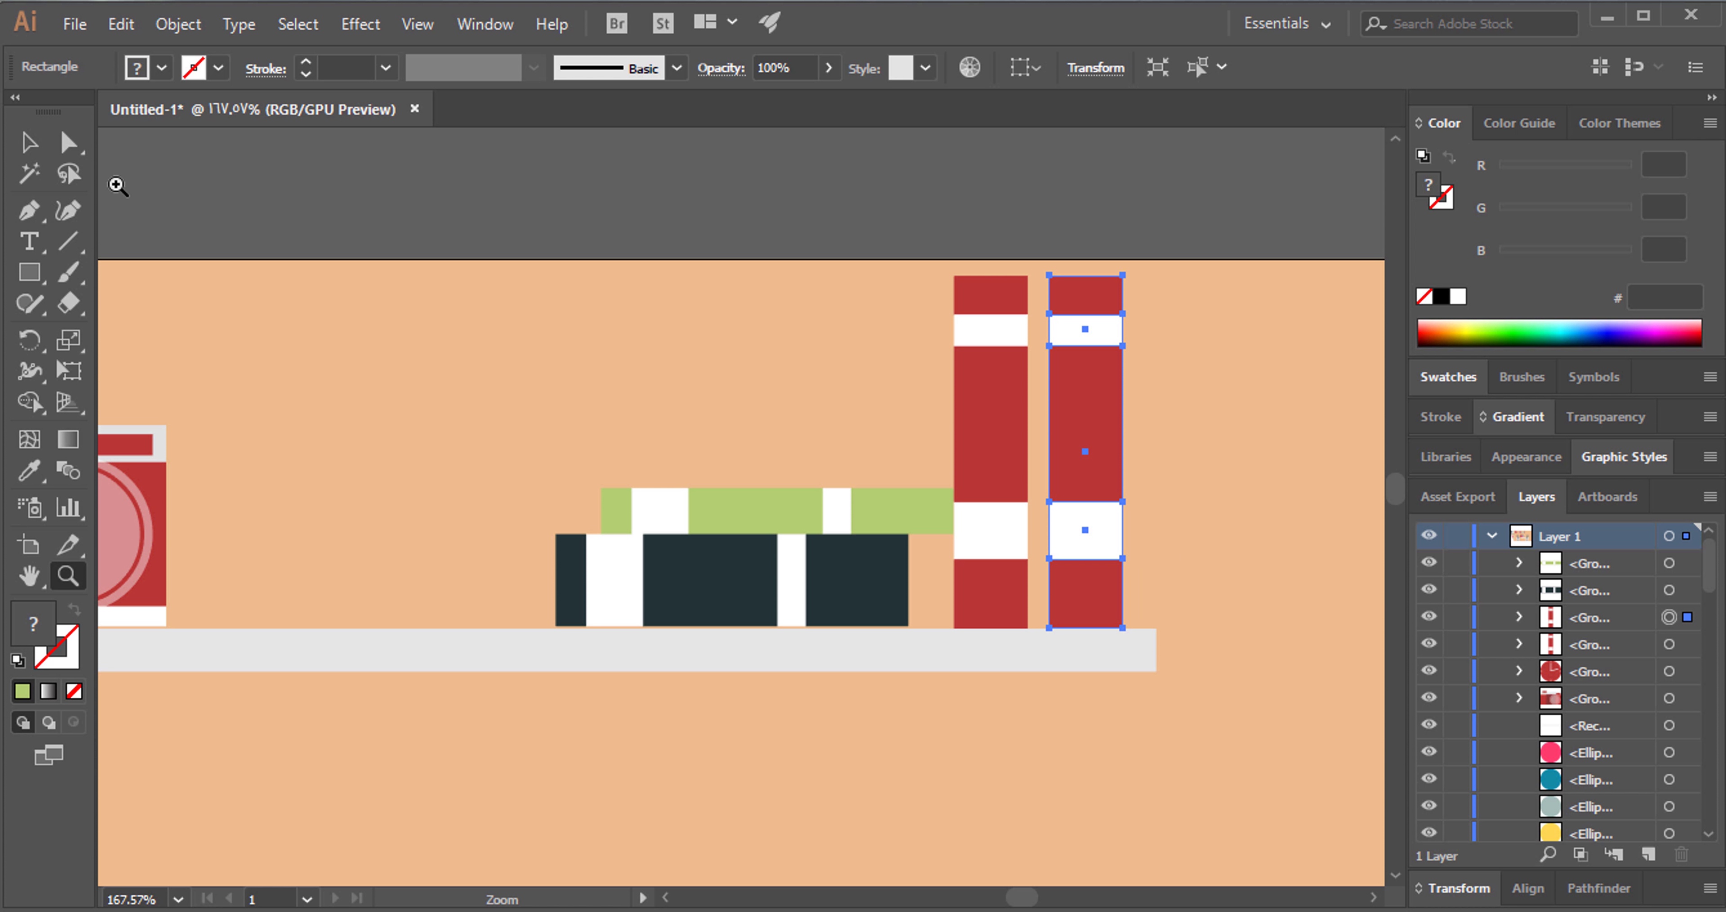
pyautogui.click(30, 142)
pyautogui.click(1239, 396)
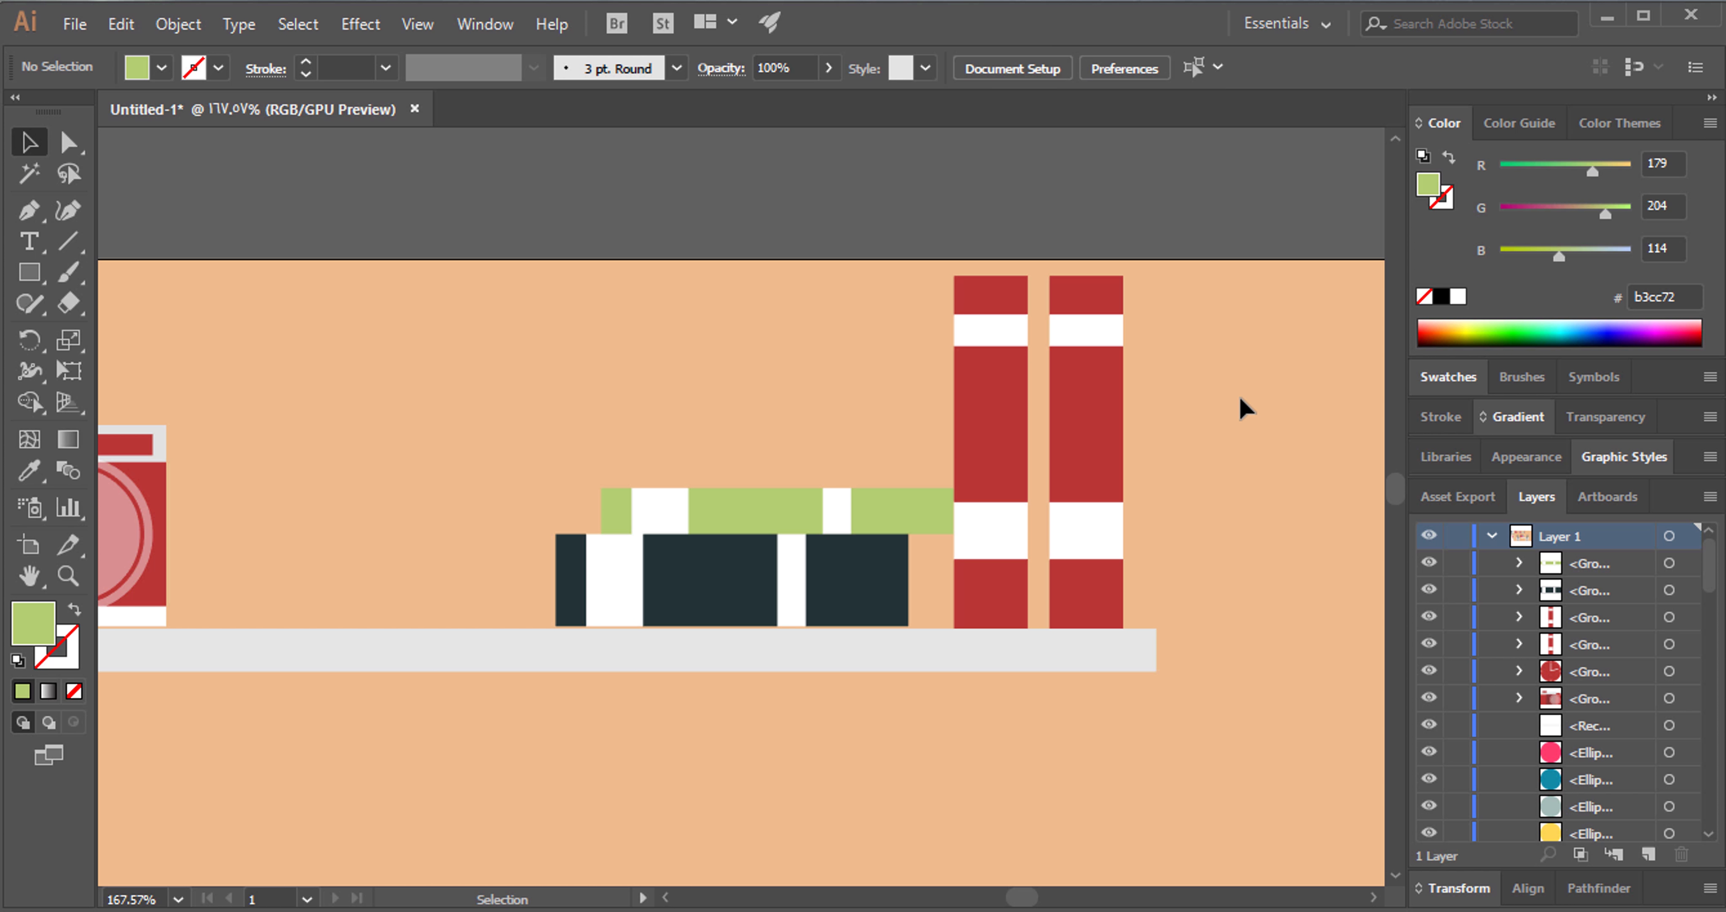
pyautogui.click(1088, 411)
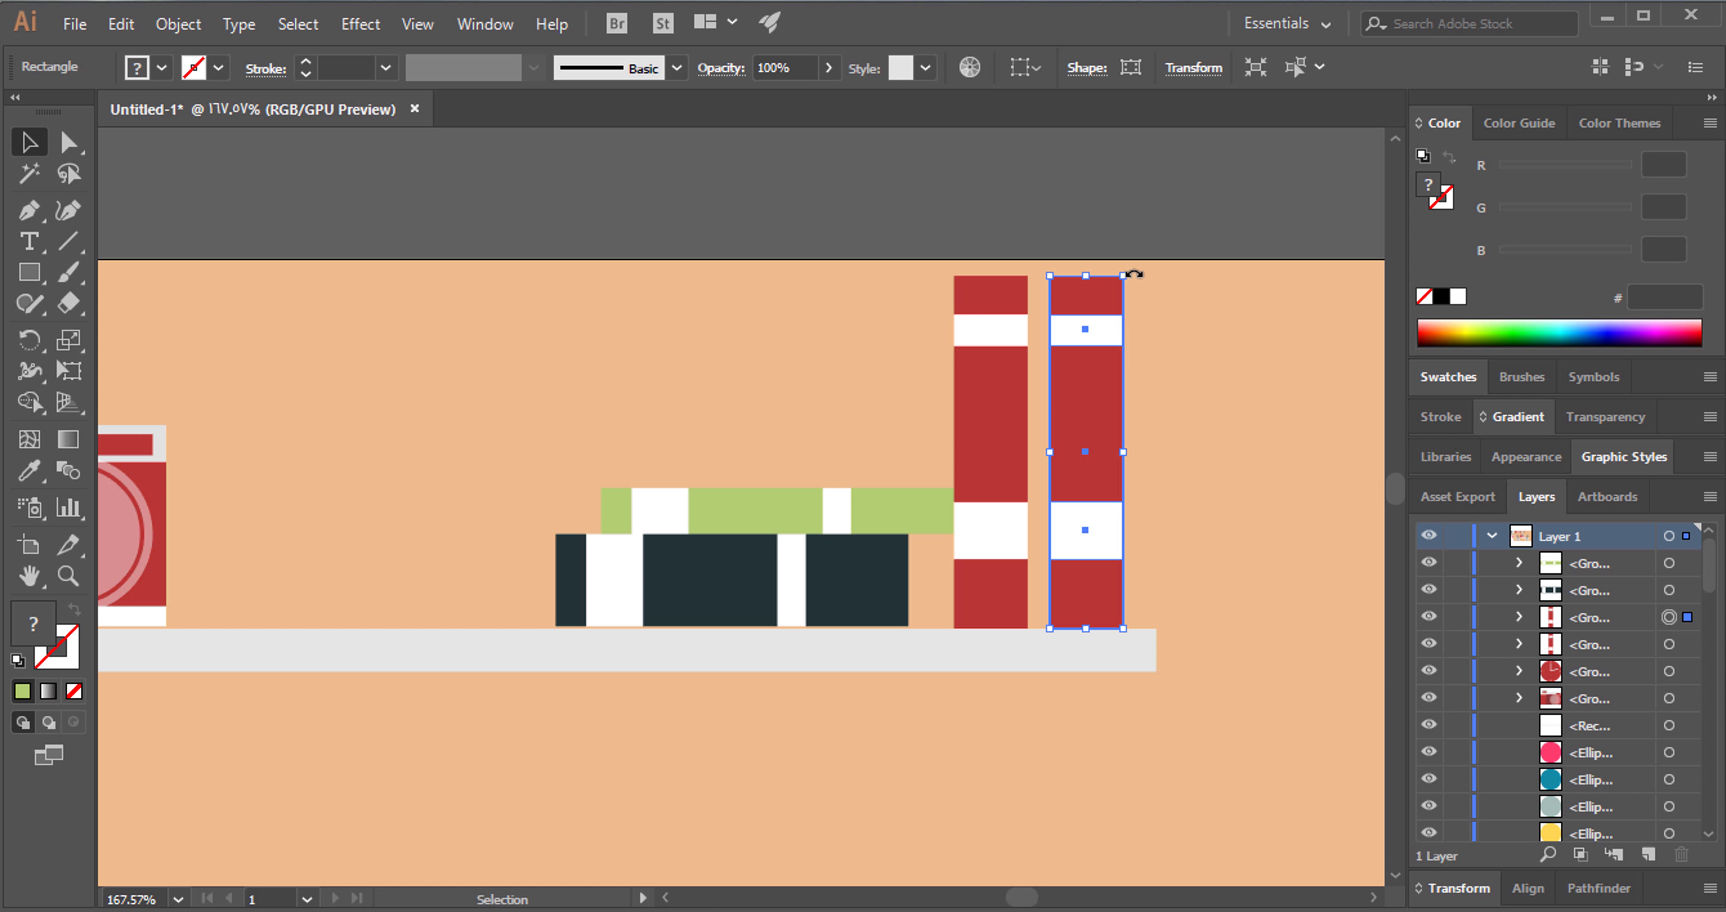
pyautogui.moveTo(1135, 268); pyautogui.dragTo(1073, 280)
# Shift the books left and lean the tilted book against the upright red one.
pyautogui.moveTo(878, 373); pyautogui.dragTo(617, 586)
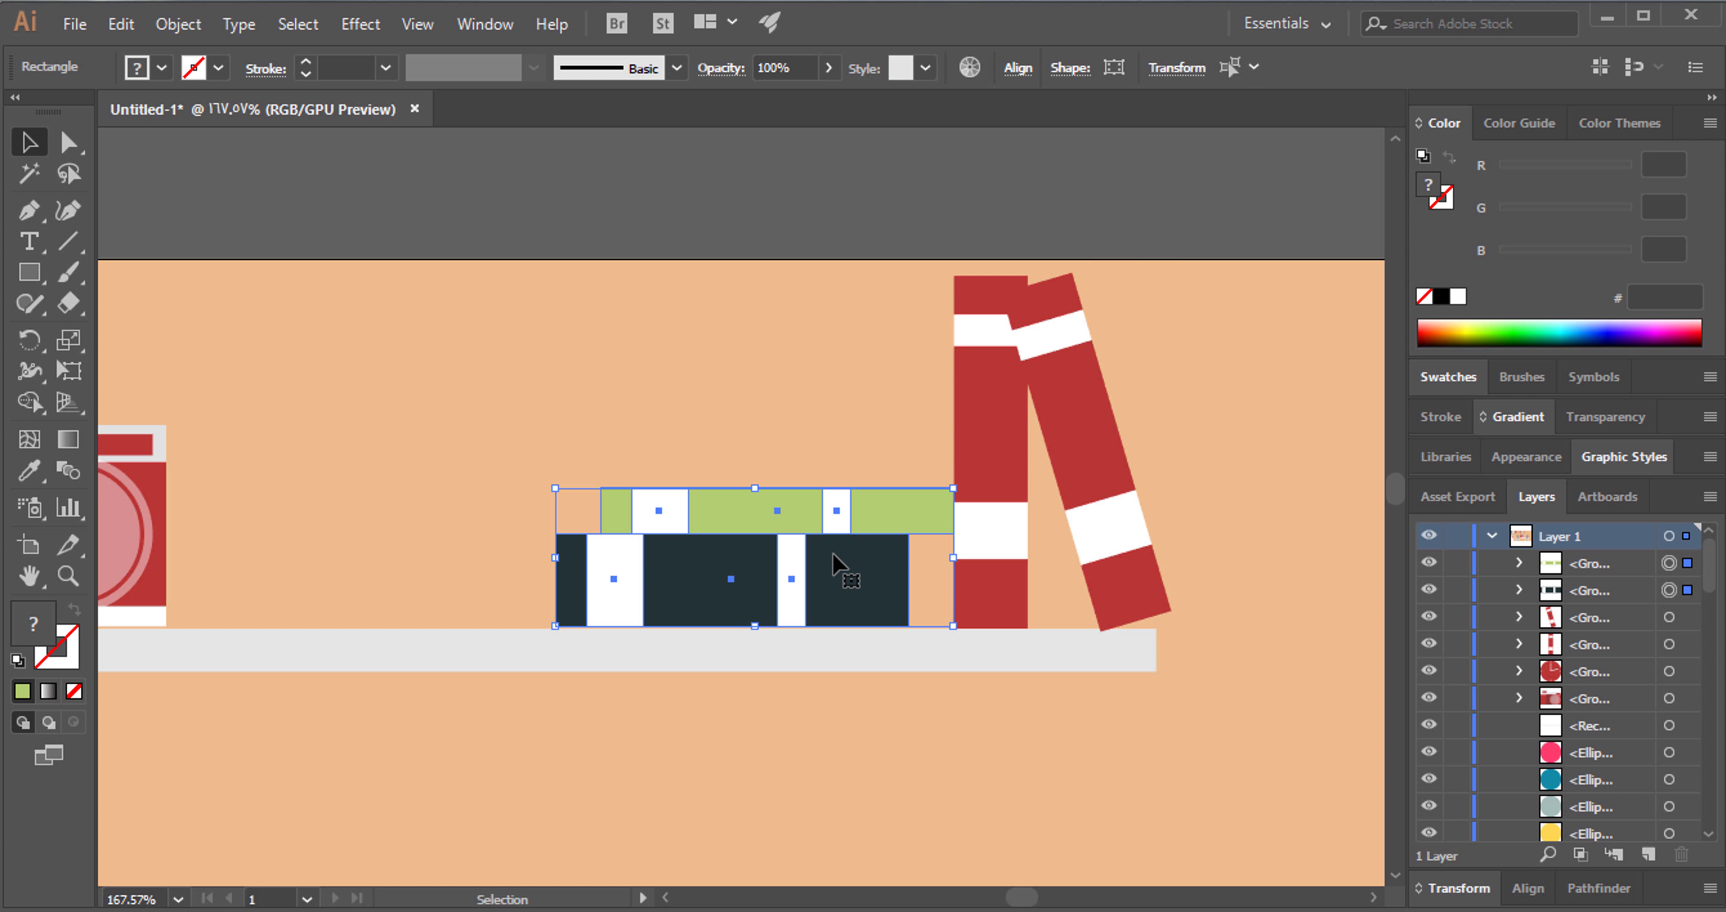
pyautogui.moveTo(834, 558); pyautogui.dragTo(743, 558)
pyautogui.moveTo(962, 506); pyautogui.dragTo(879, 517)
pyautogui.moveTo(1065, 461); pyautogui.dragTo(996, 451)
pyautogui.click(1106, 433)
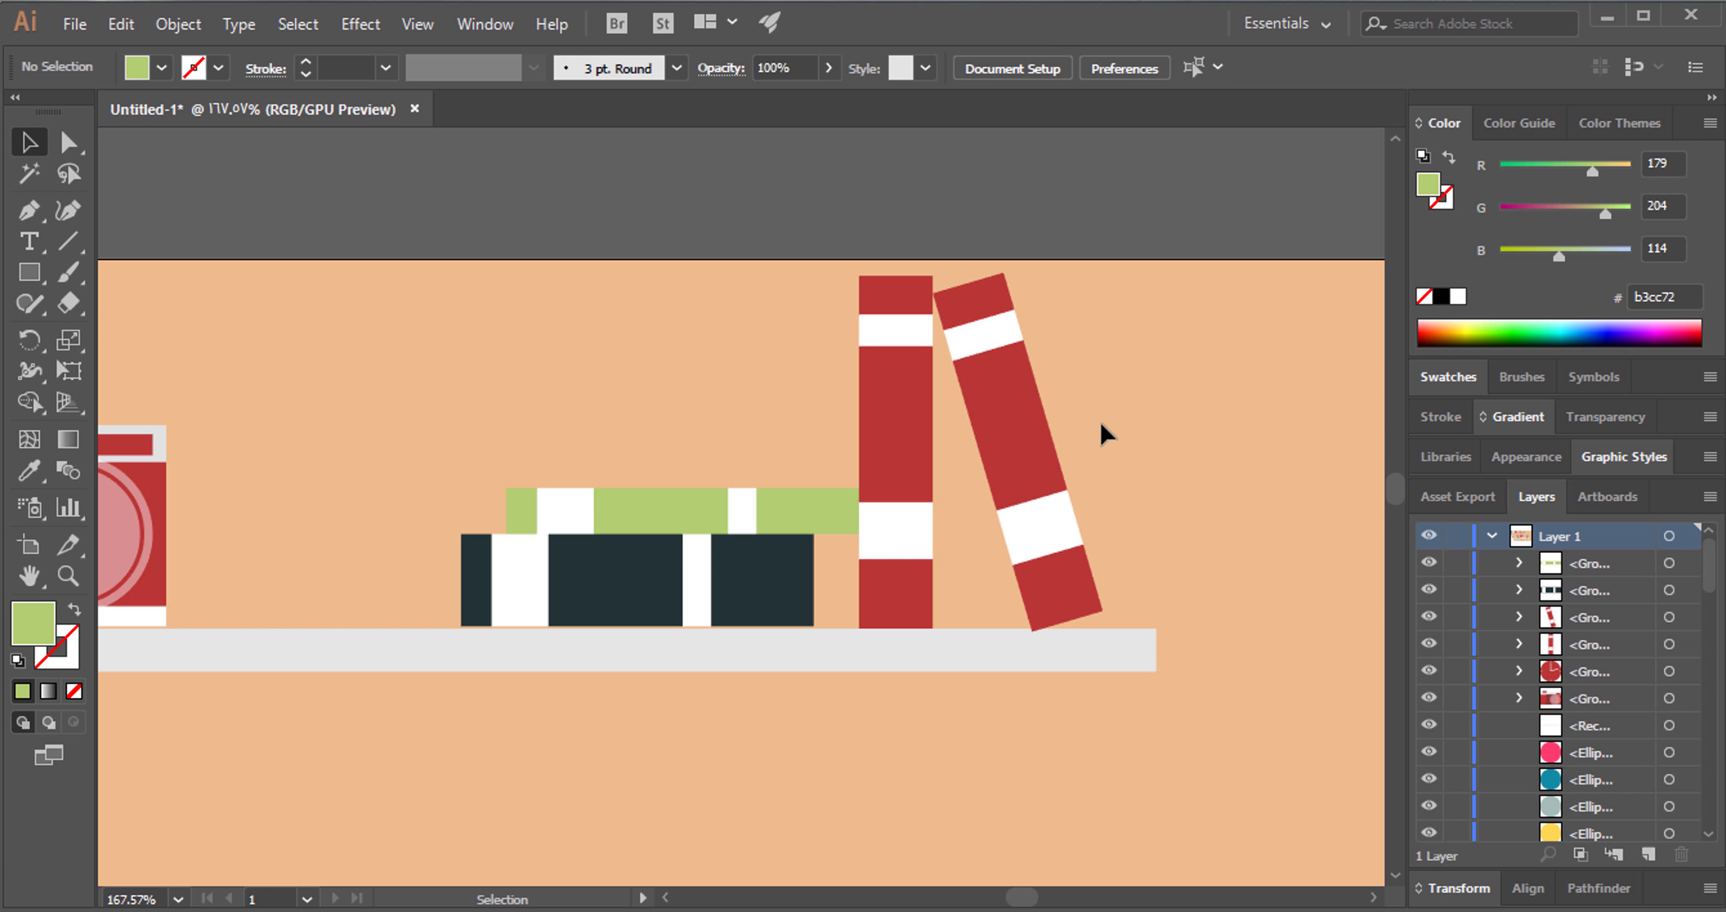
# Recolour the leaning book's cover pale sage #bad3bf inside its group.
pyautogui.doubleClick(1047, 422)
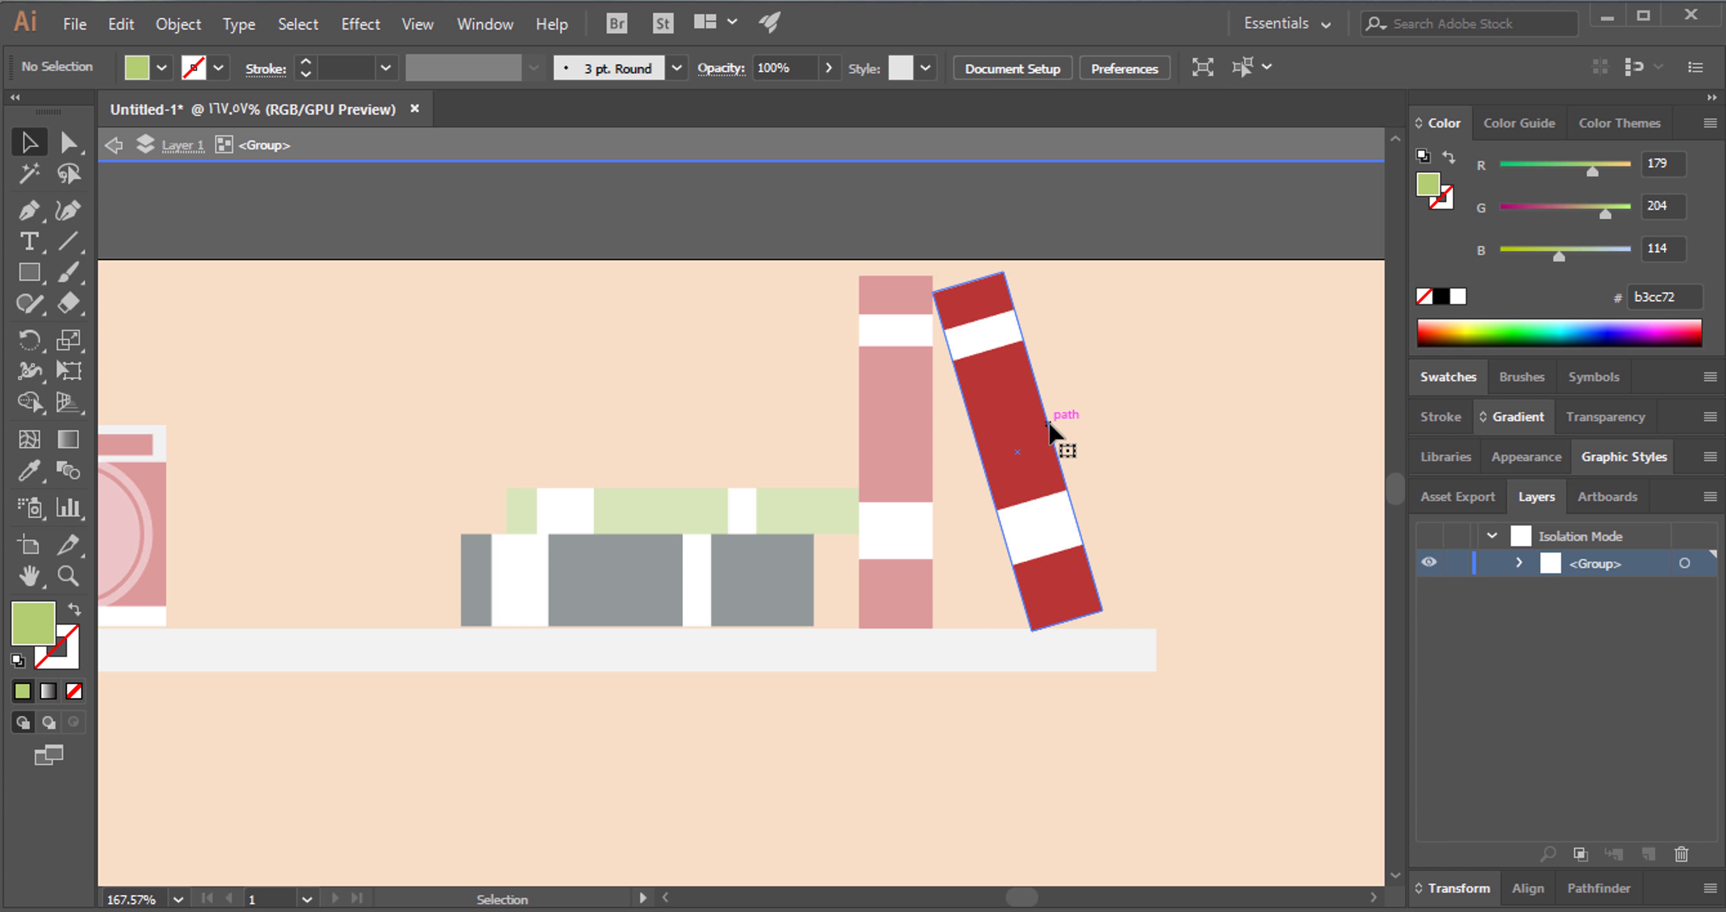
pyautogui.keyDown('shift'); pyautogui.click(1586, 255); pyautogui.keyUp('shift')
pyautogui.doubleClick(994, 432)
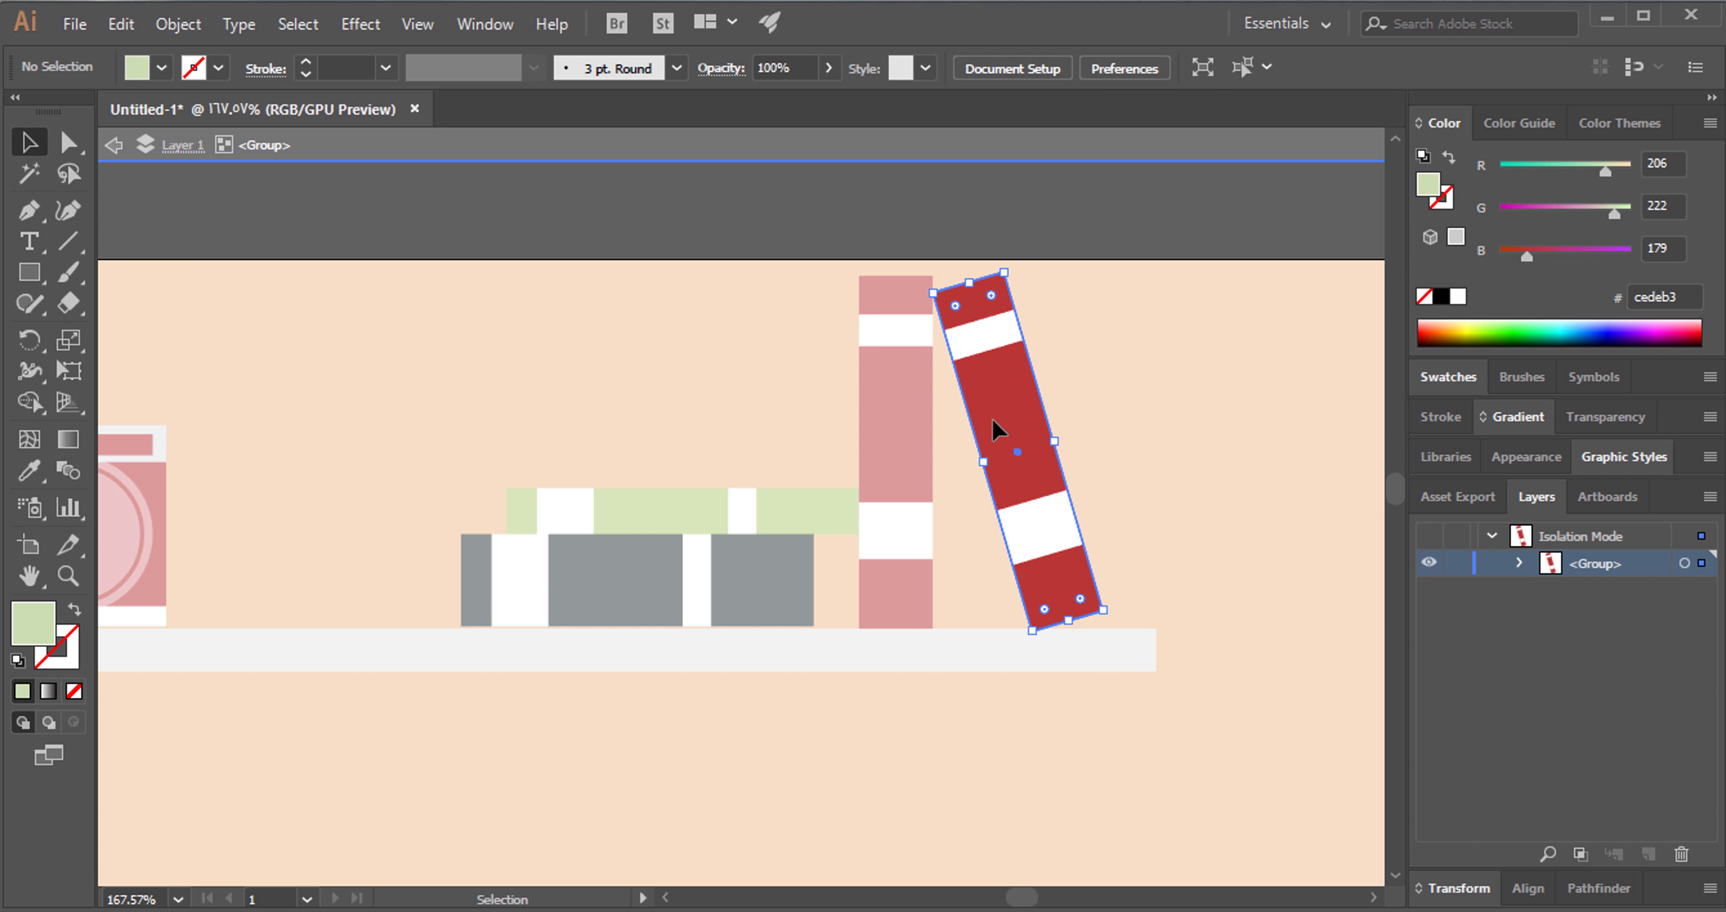
pyautogui.click(1598, 251)
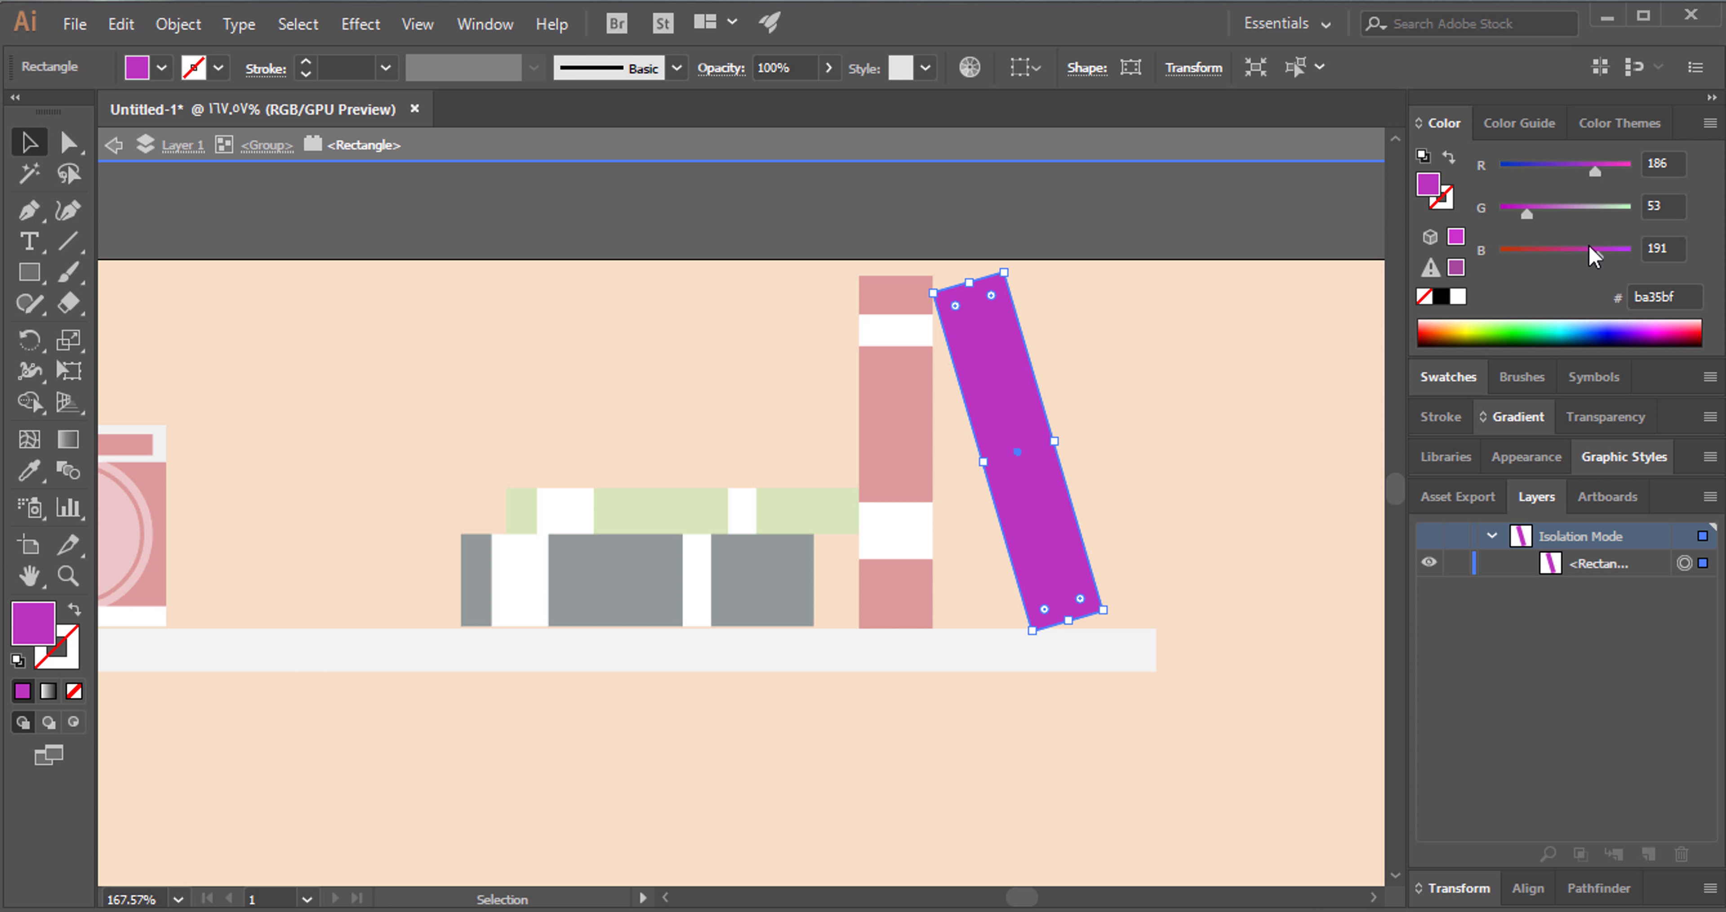
pyautogui.click(1610, 212)
pyautogui.doubleClick(1215, 399)
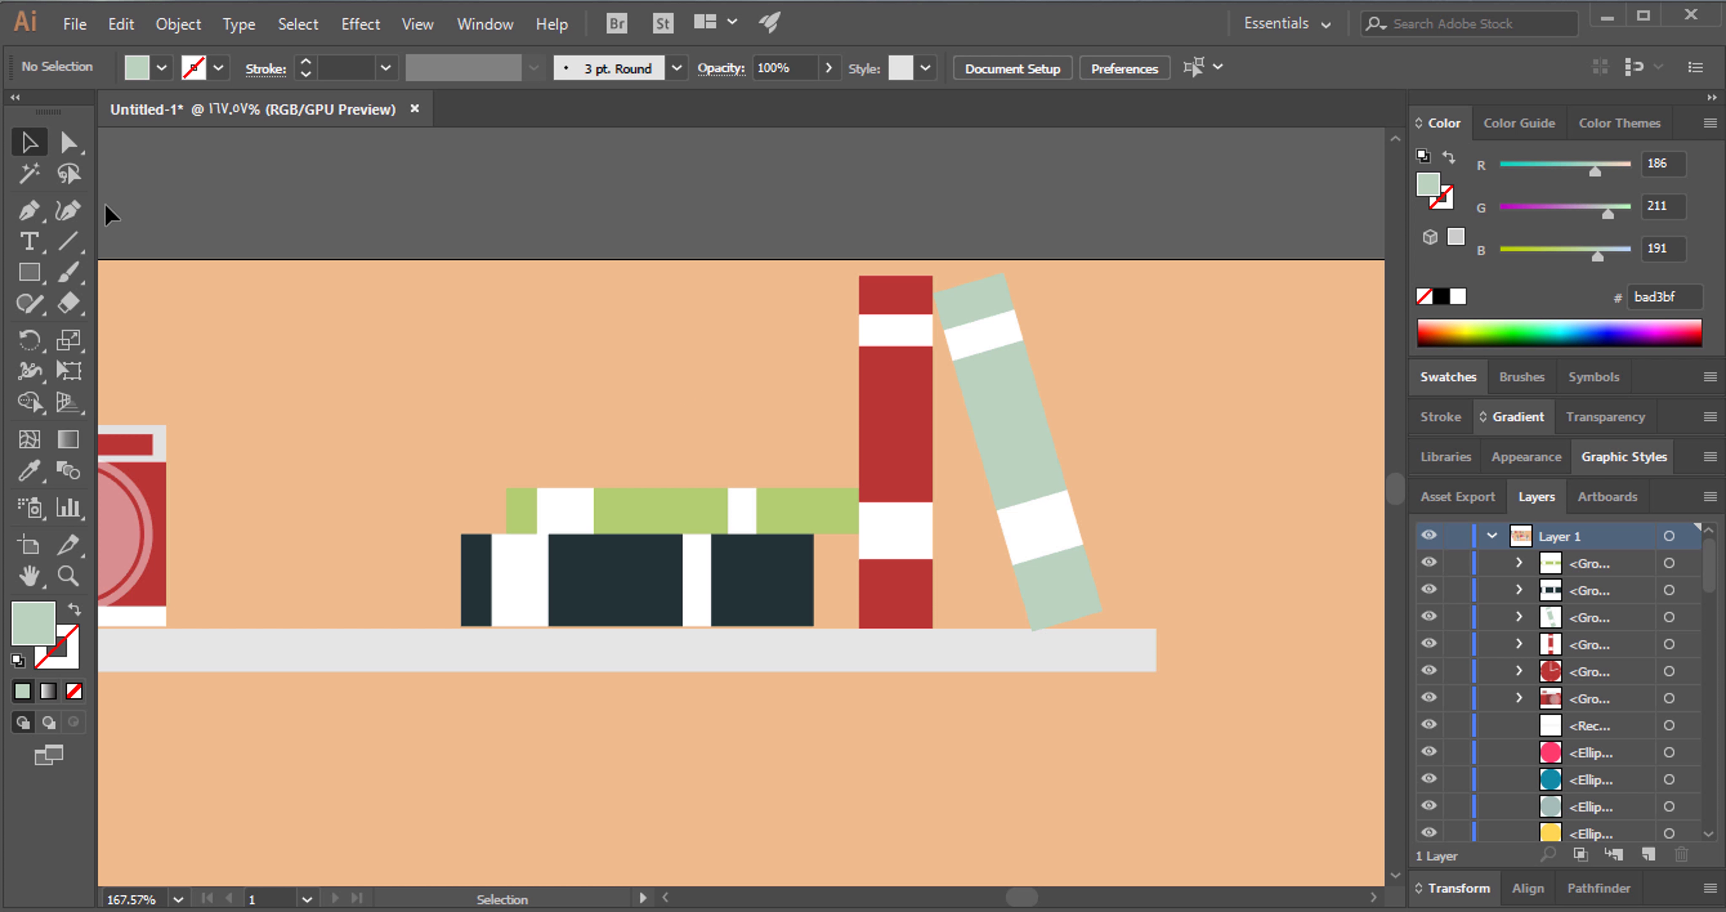
# Zoom out to see the whole desk-scene artboard.
pyautogui.click(67, 575)
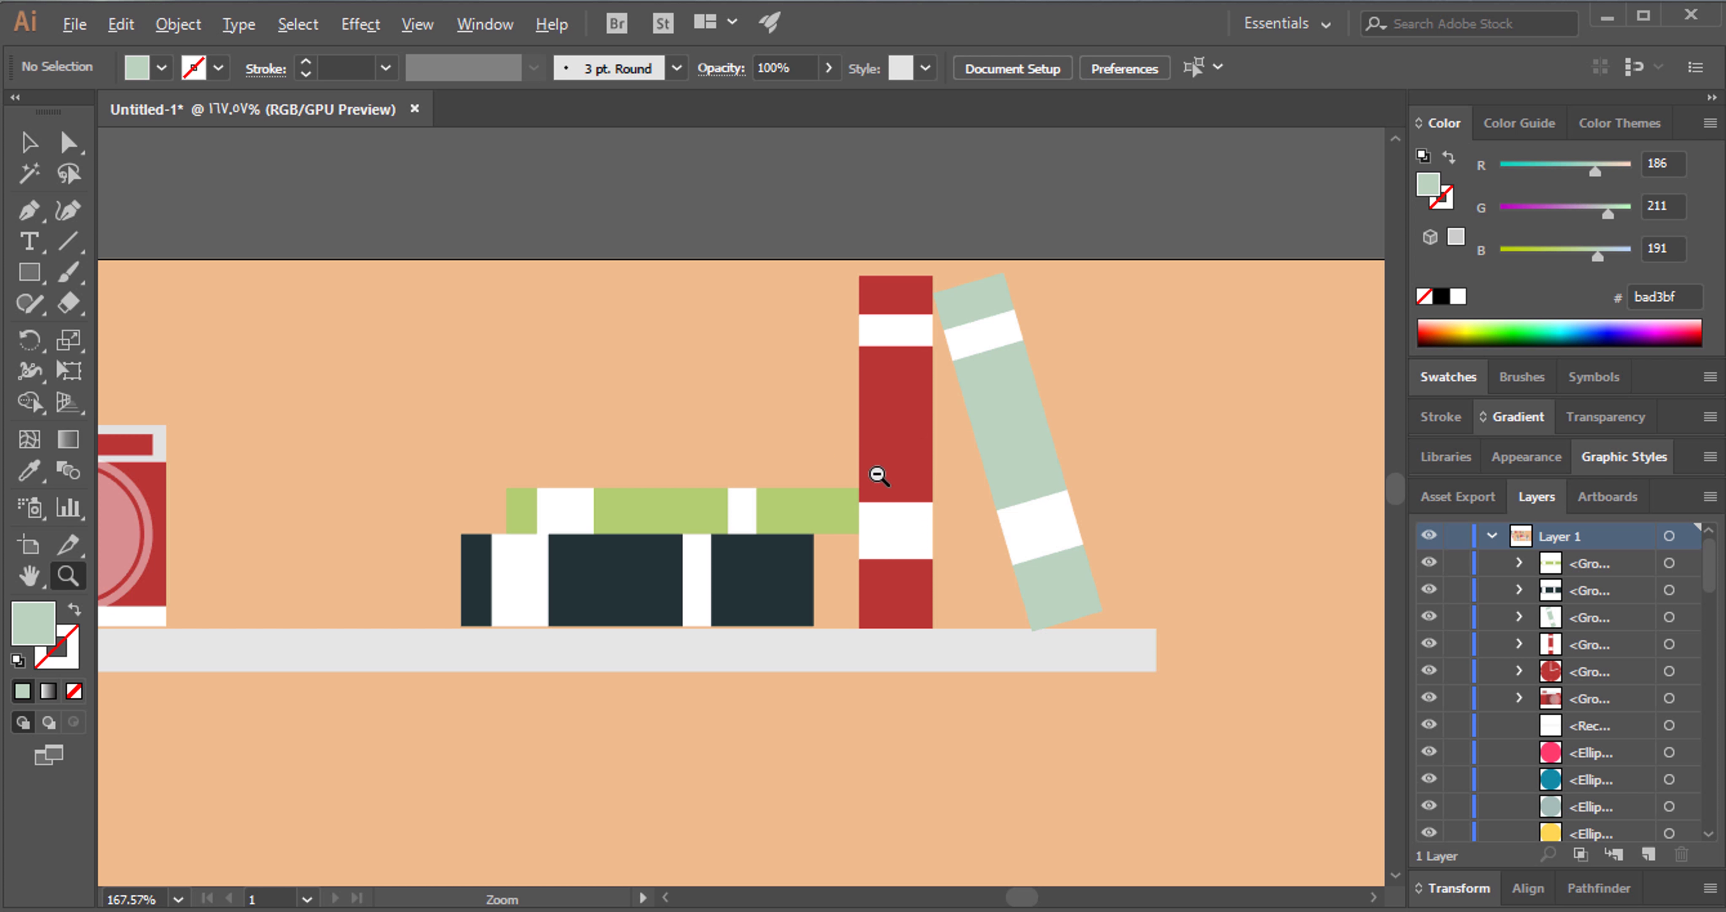
pyautogui.keyDown('alt'); pyautogui.click(1029, 528); pyautogui.keyUp('alt')
pyautogui.keyDown('alt'); pyautogui.click(878, 654); pyautogui.keyUp('alt')
pyautogui.keyDown('alt'); pyautogui.click(381, 775); pyautogui.keyUp('alt')
pyautogui.keyDown('alt'); pyautogui.click(492, 689); pyautogui.keyUp('alt')
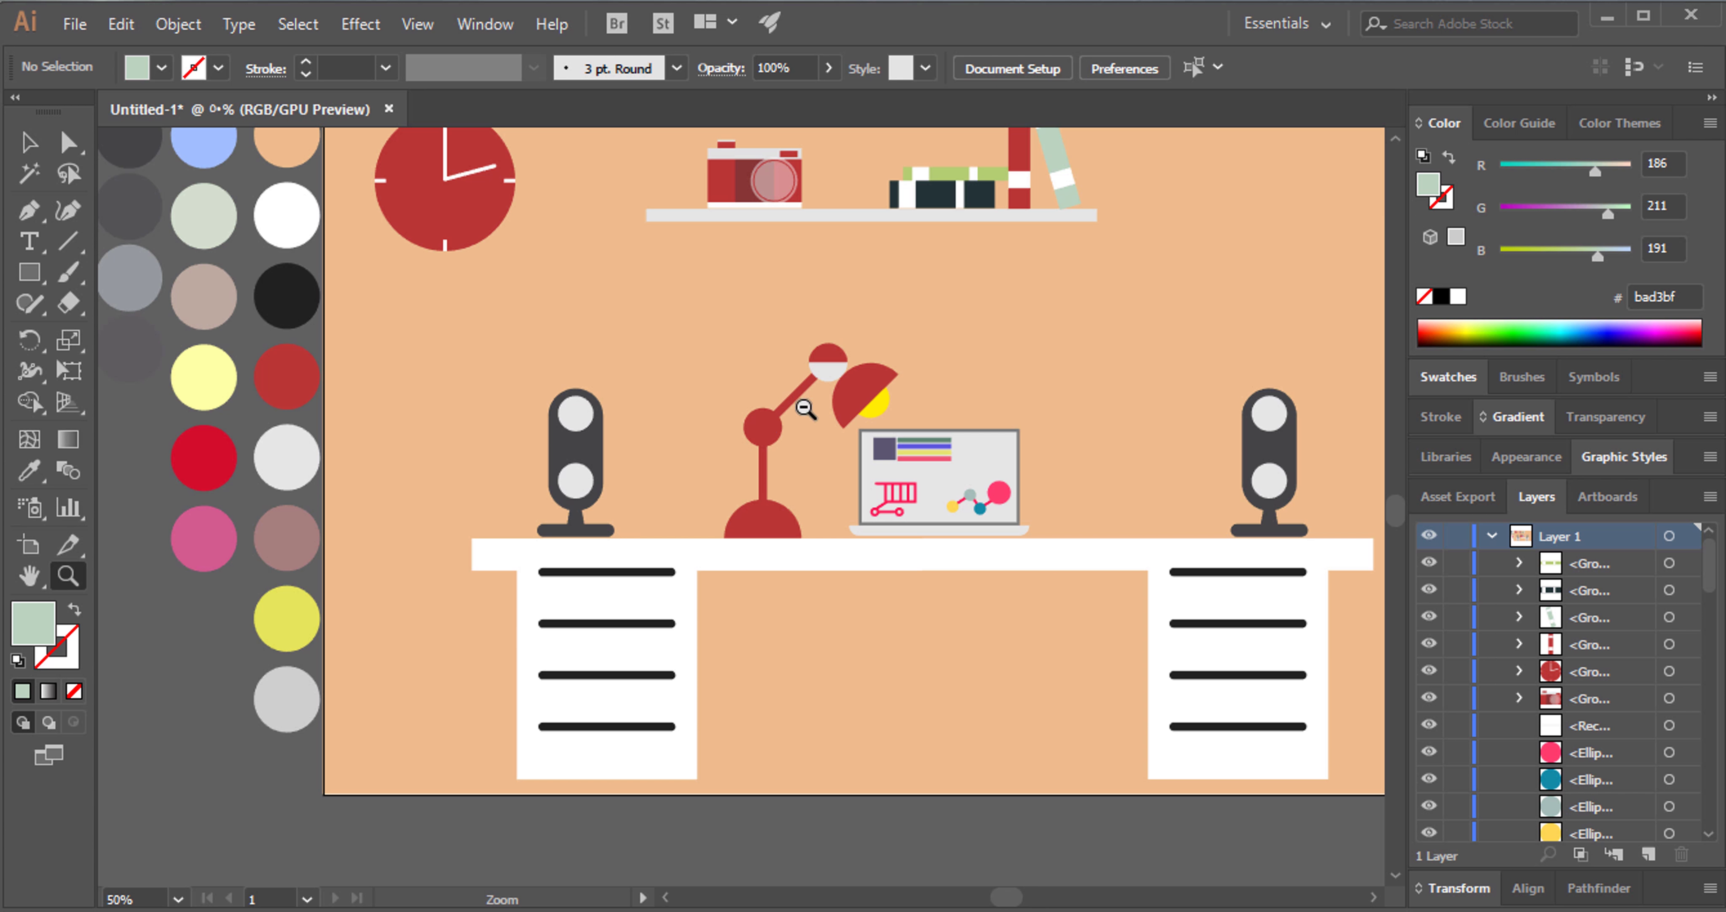
pyautogui.keyDown('alt'); pyautogui.click(681, 670); pyautogui.keyUp('alt')
pyautogui.keyDown('alt'); pyautogui.click(734, 463); pyautogui.keyUp('alt')
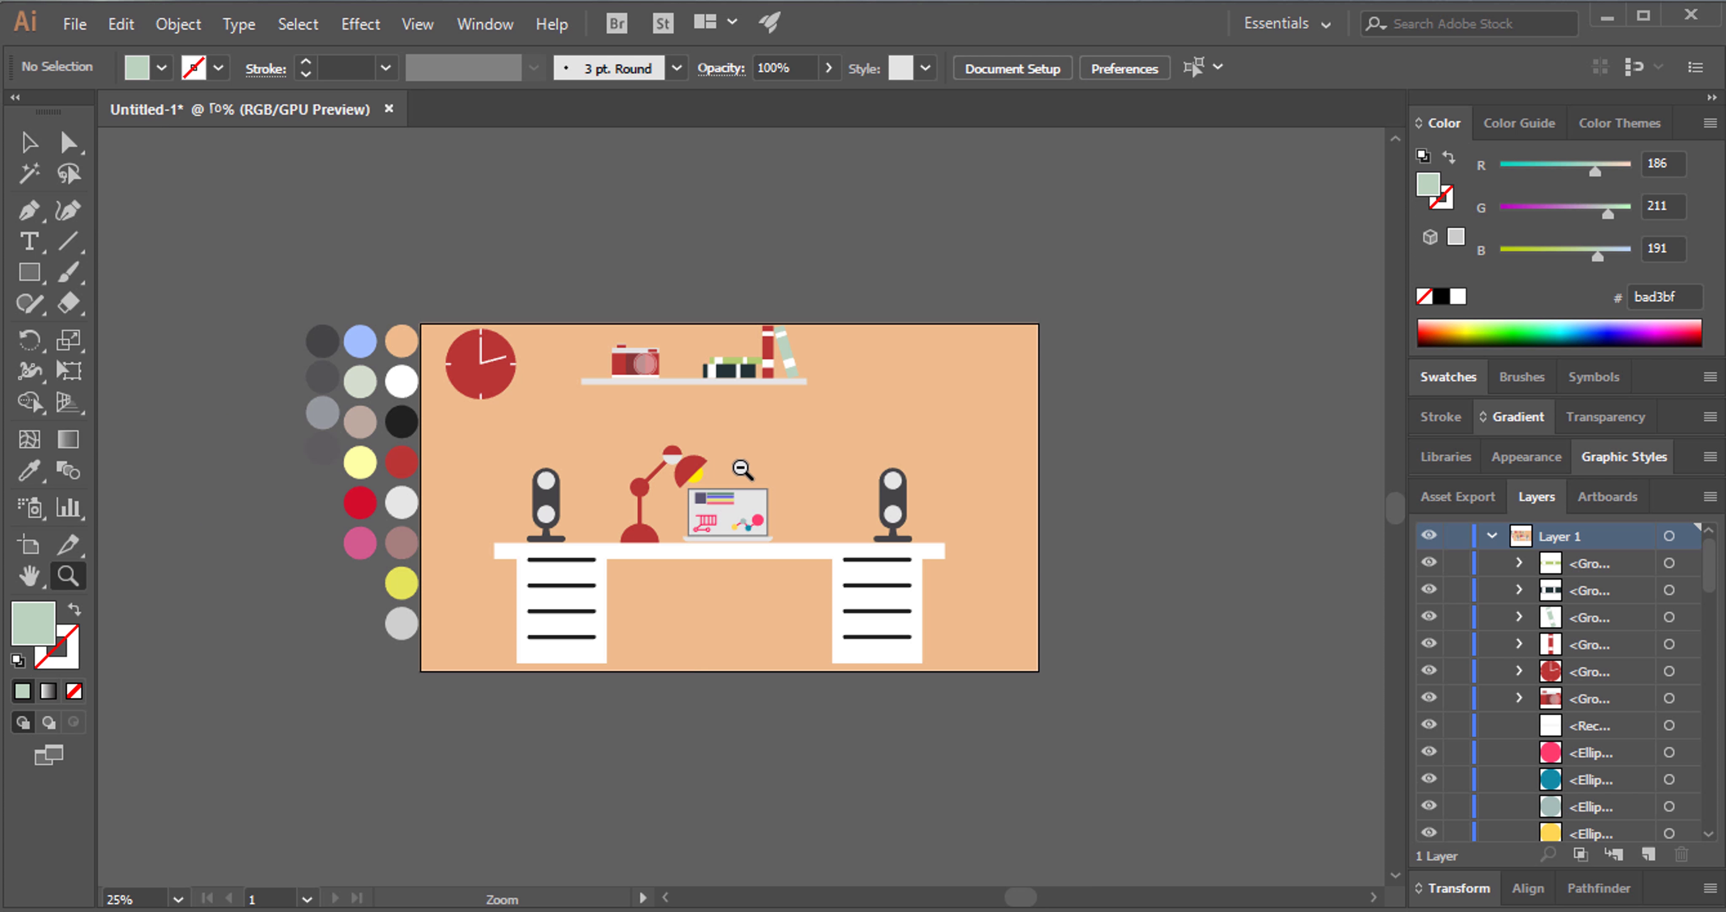
pyautogui.click(31, 143)
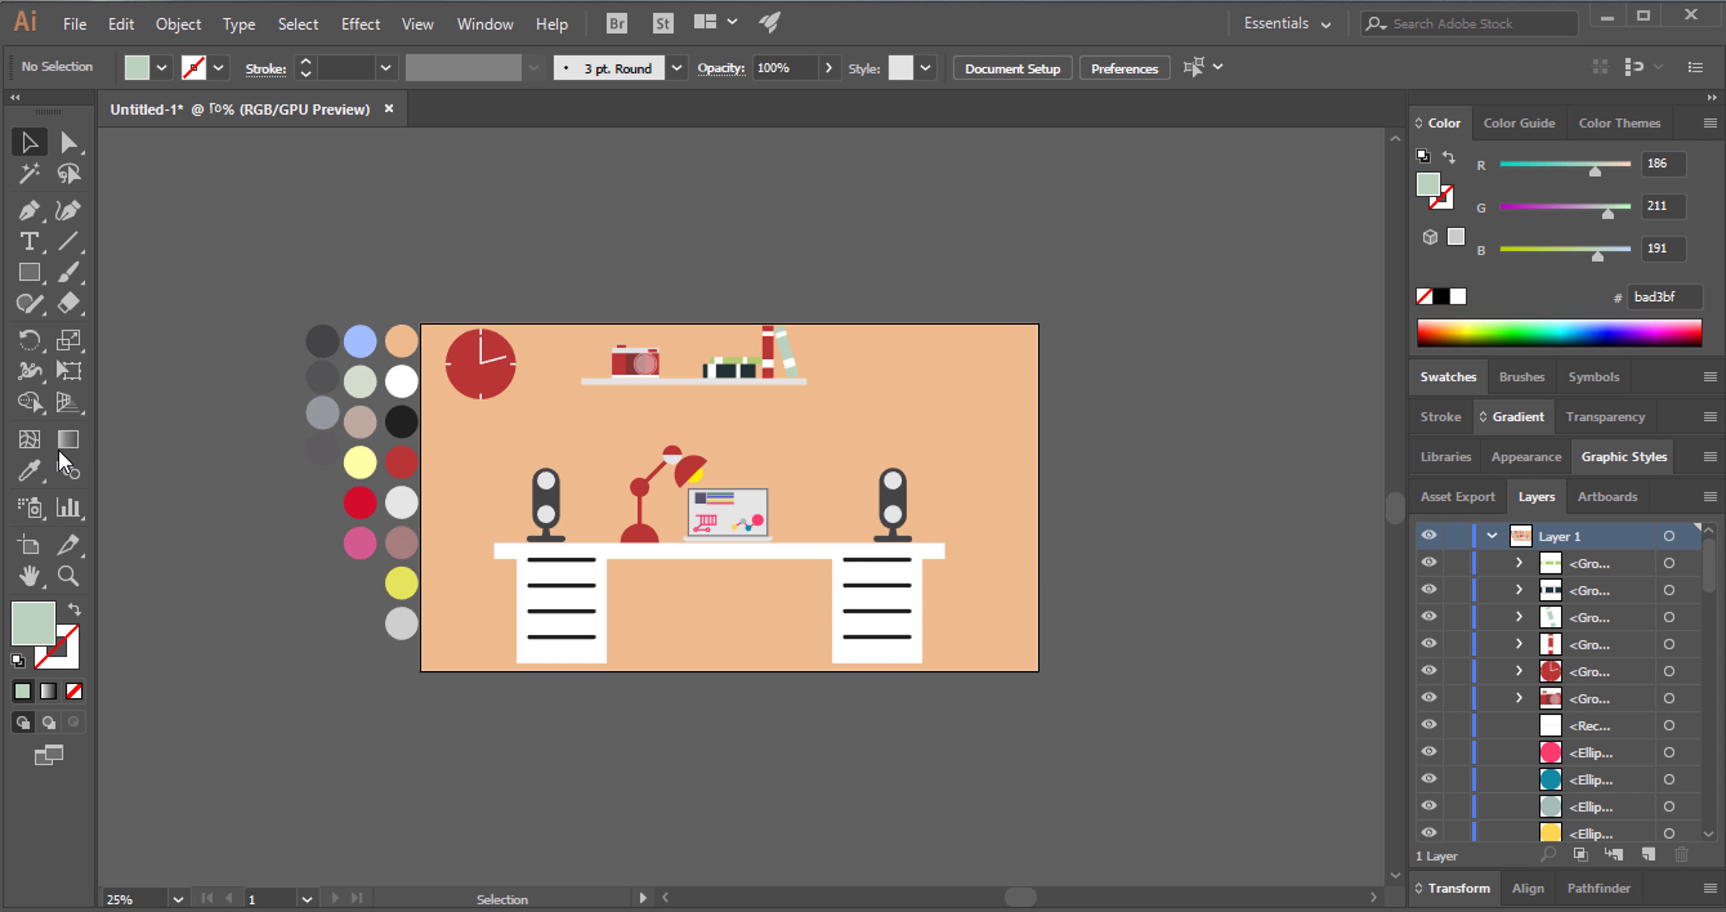
# Zoom back in on the shelf and desk, ready to draw rectangles.
pyautogui.click(67, 575)
pyautogui.click(751, 447)
pyautogui.click(813, 518)
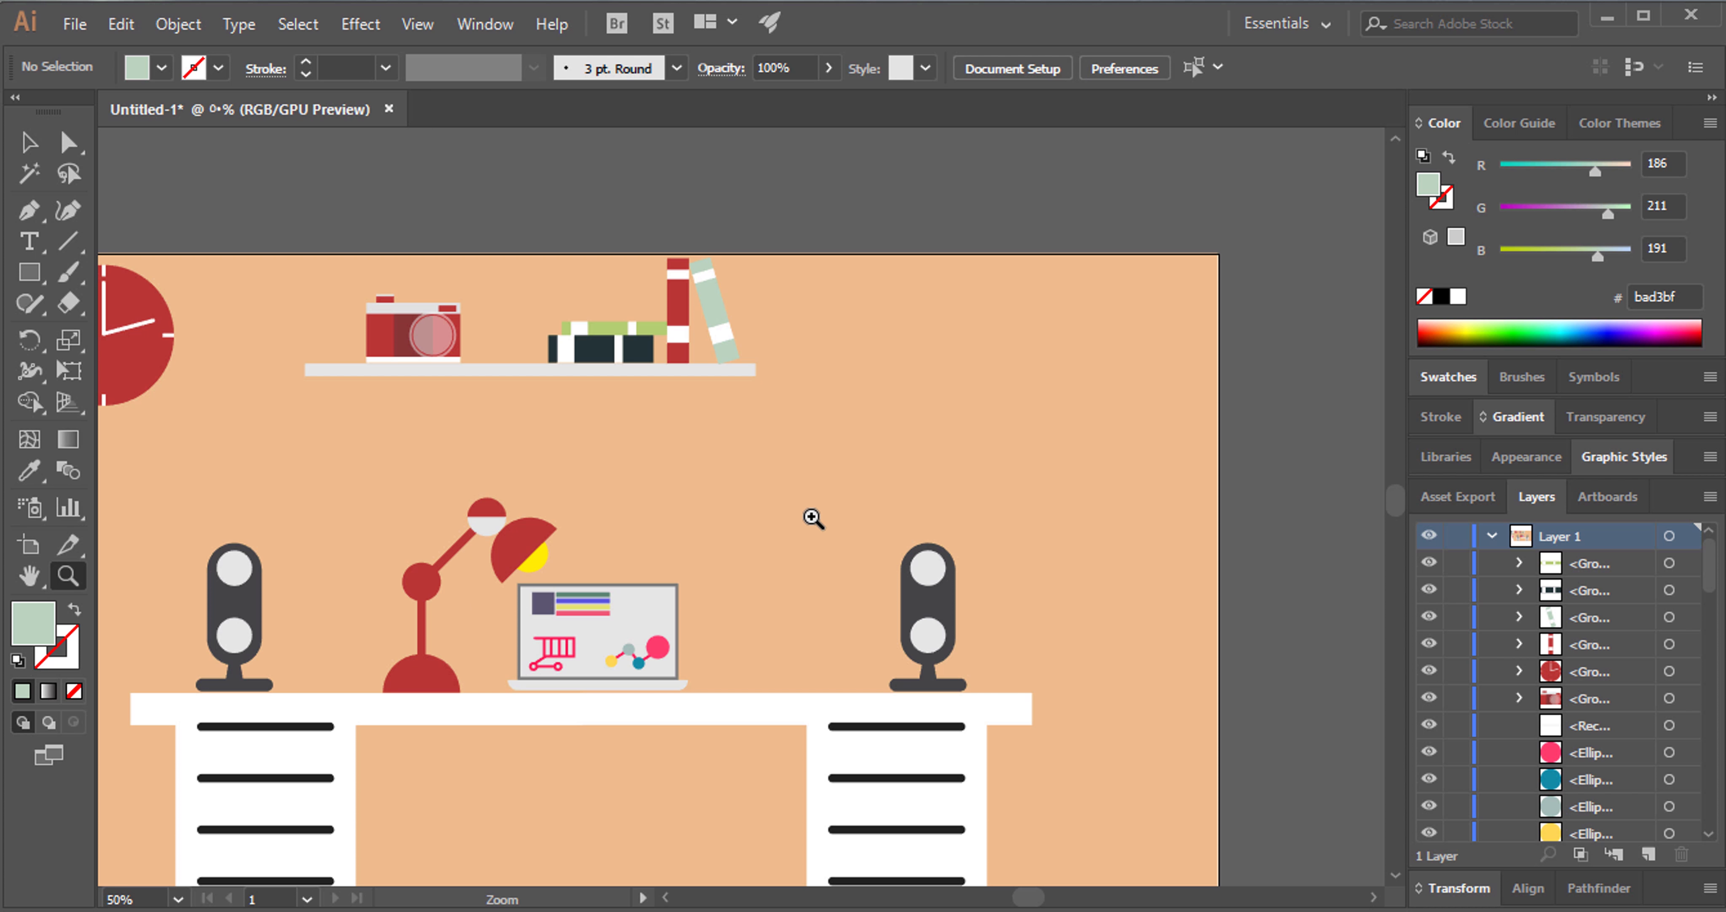
pyautogui.click(689, 525)
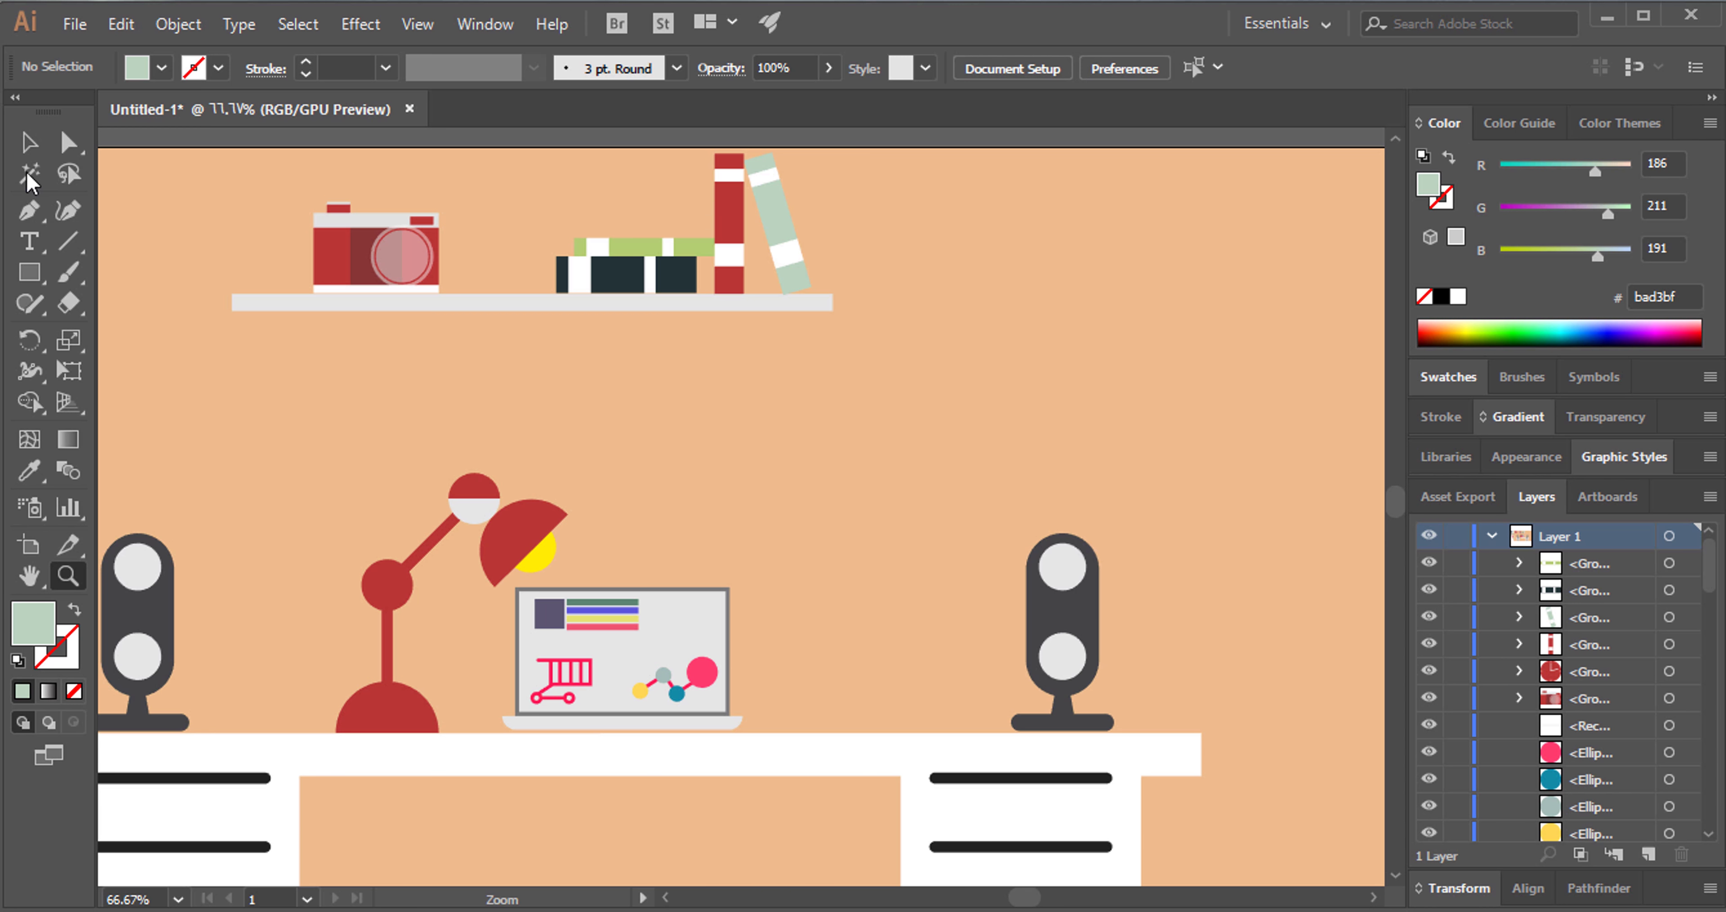
pyautogui.click(30, 144)
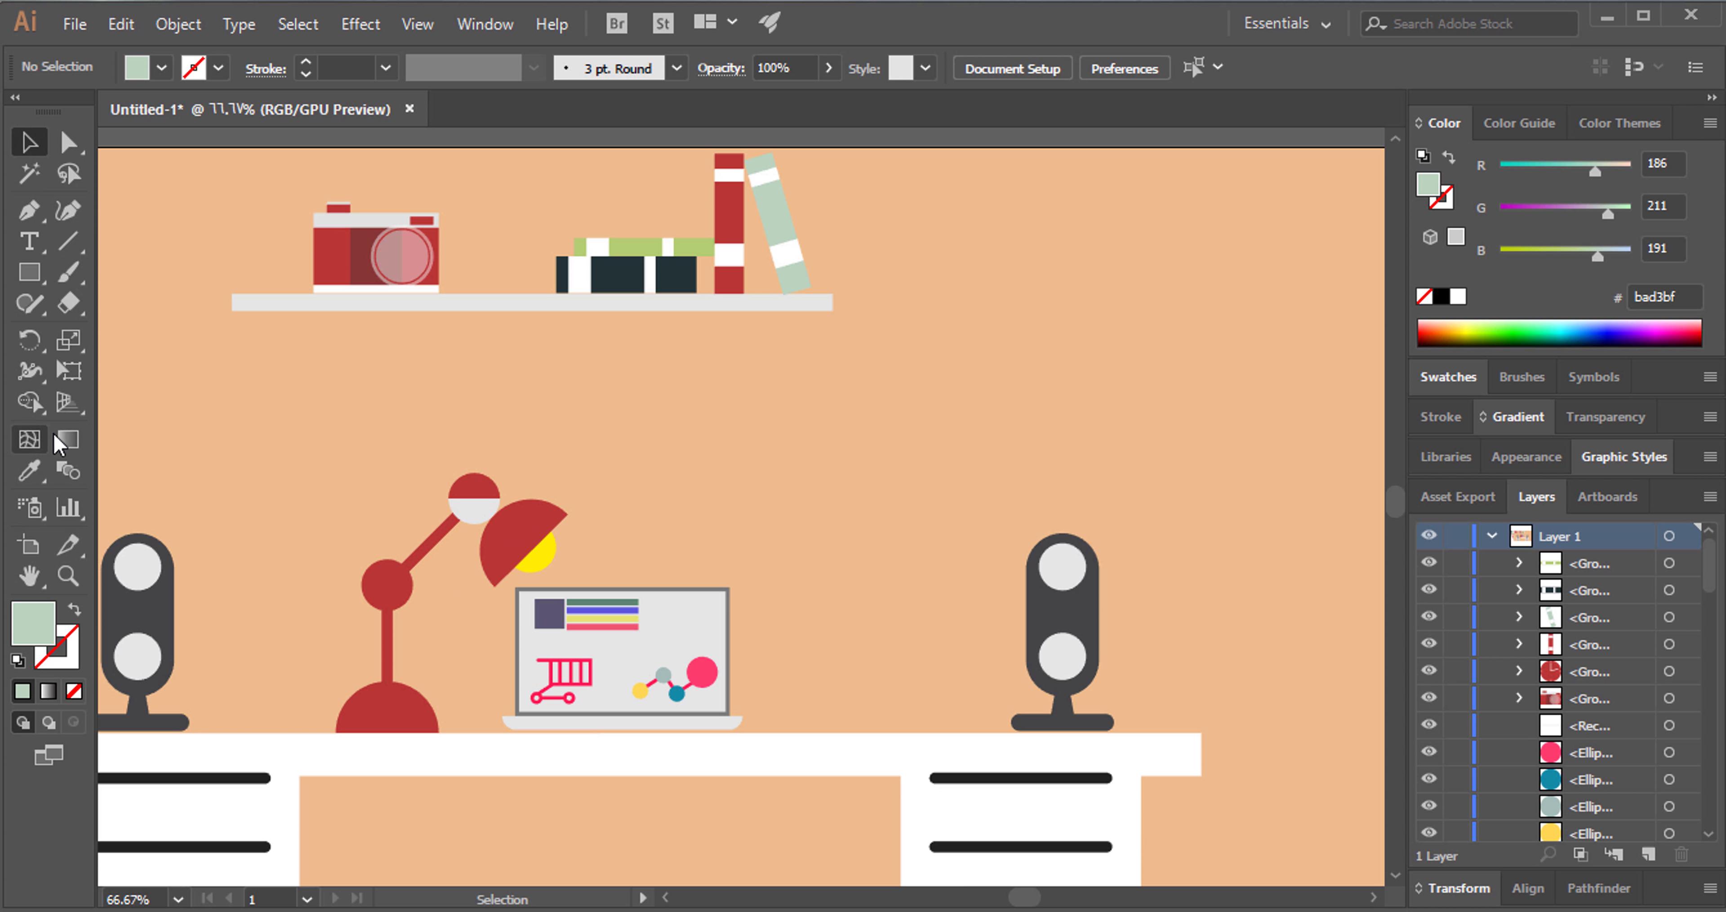
pyautogui.click(29, 272)
# Draw a square frame on the wall below the shelf and paste a copy in front.
pyautogui.moveTo(701, 366); pyautogui.dragTo(805, 470)
pyautogui.click(47, 149)
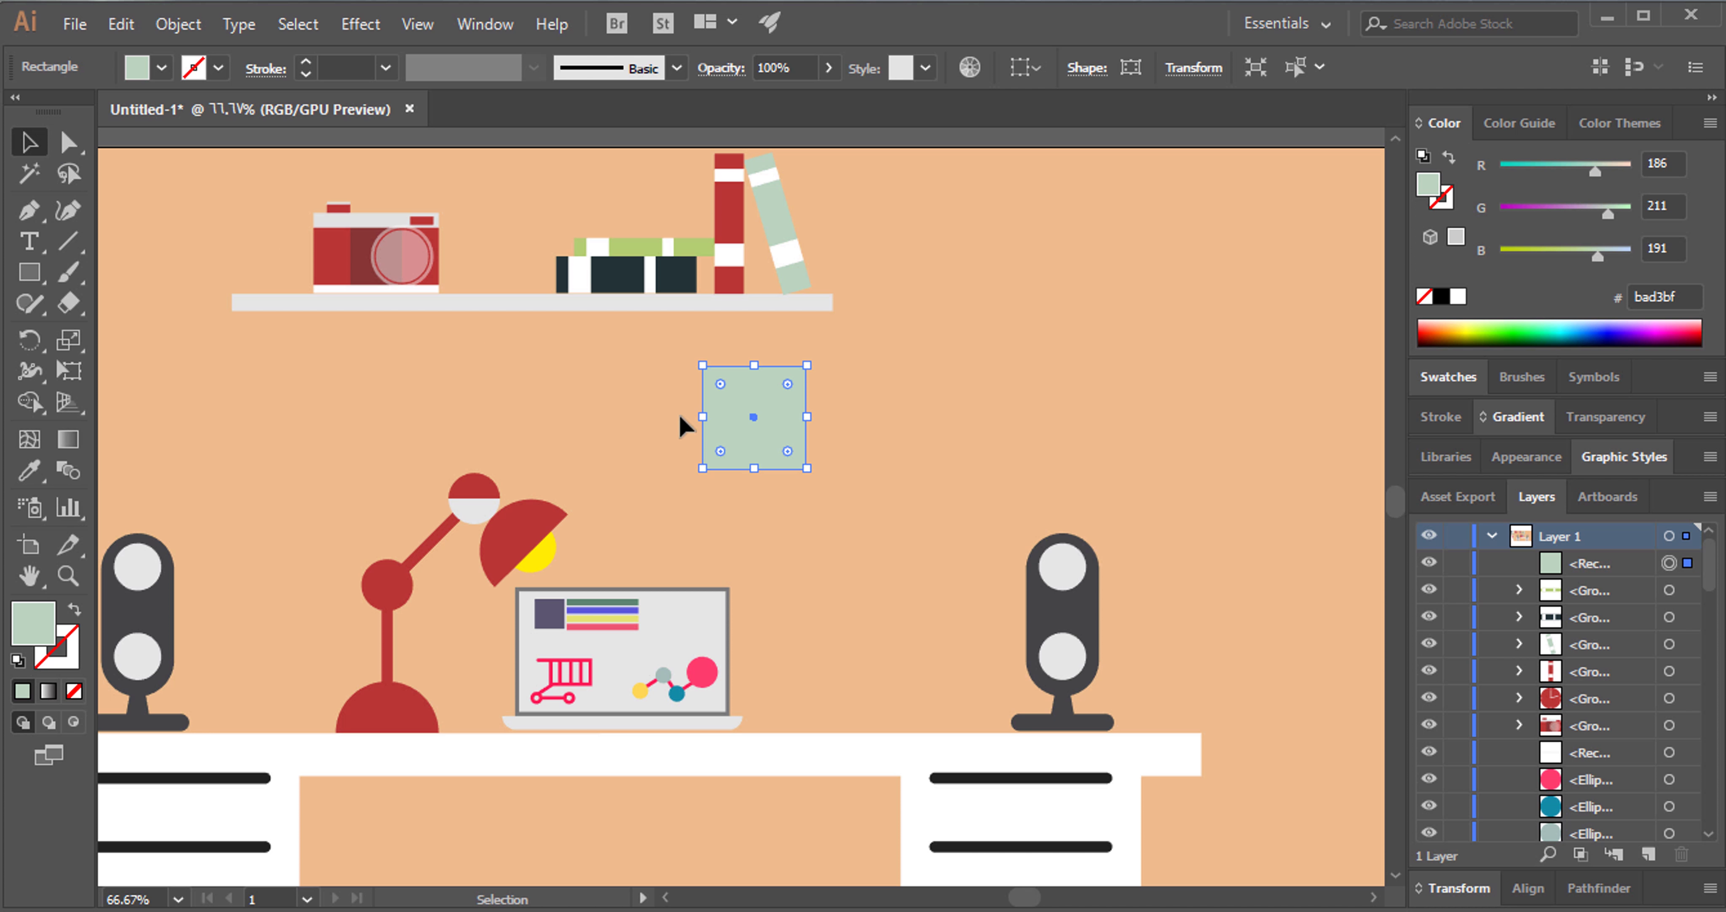
pyautogui.click(680, 413)
pyautogui.press('a')
pyautogui.hotkey('ctrl', 'c')
pyautogui.hotkey('ctrl', 'f')
pyautogui.press('v')
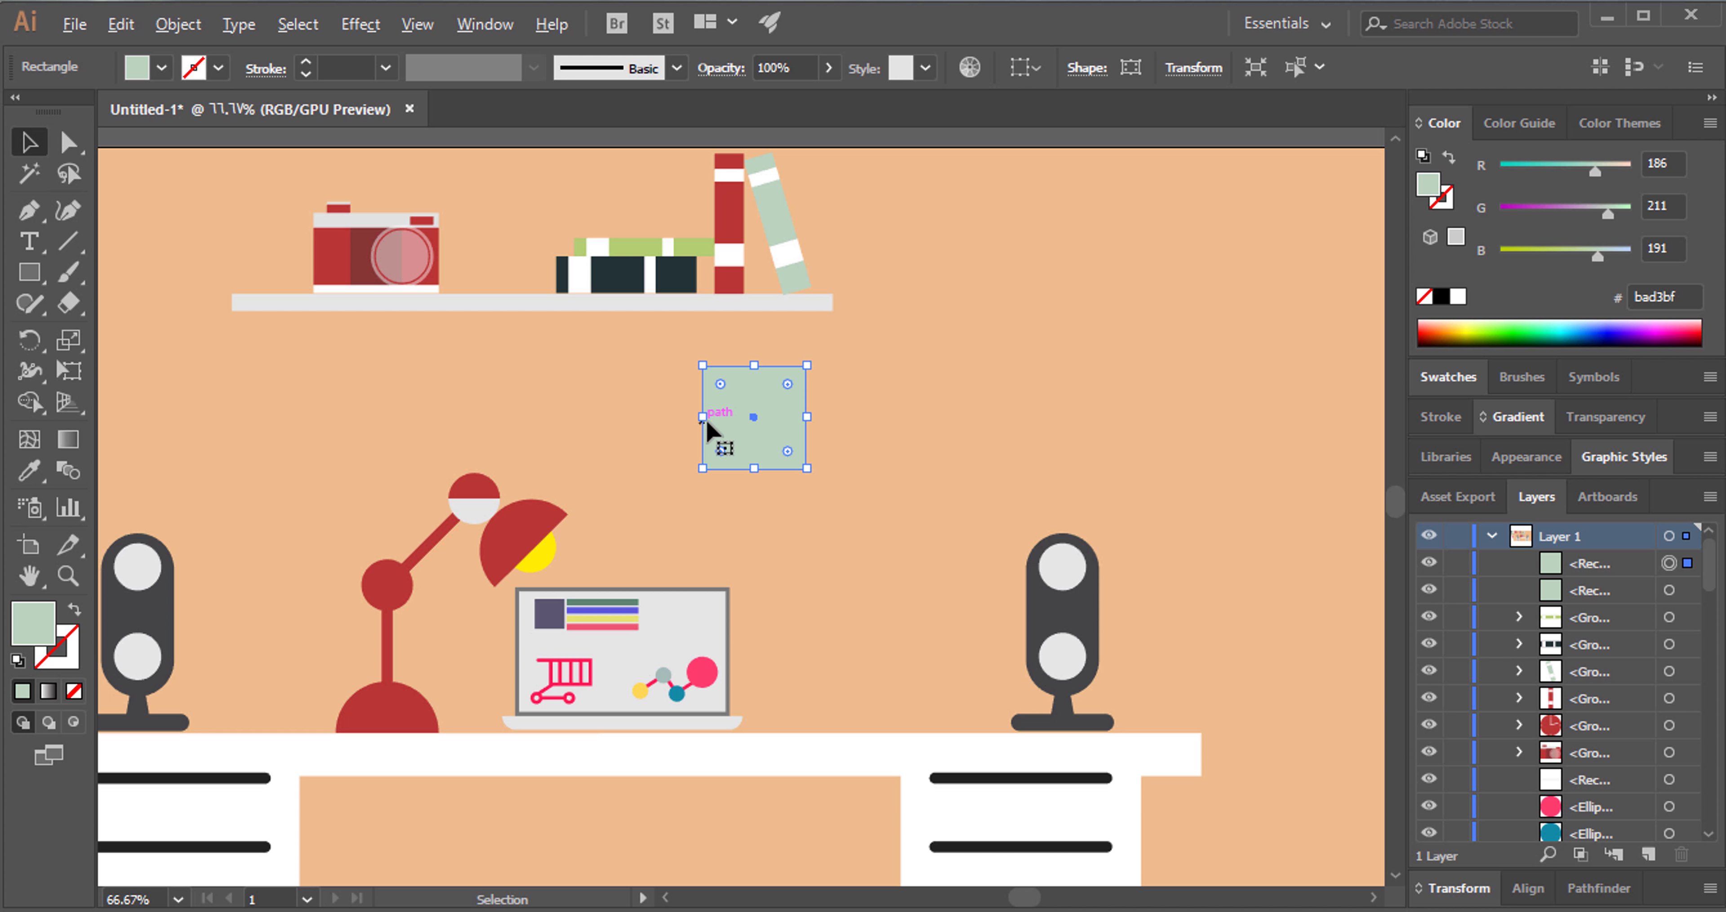
# Shrink the copy into a smaller inner square coloured lilac #ba9cbf.
pyautogui.moveTo(702, 421)
pyautogui.mouseDown()
pyautogui.moveTo(755, 452)
pyautogui.moveTo(755, 413)
pyautogui.mouseUp()
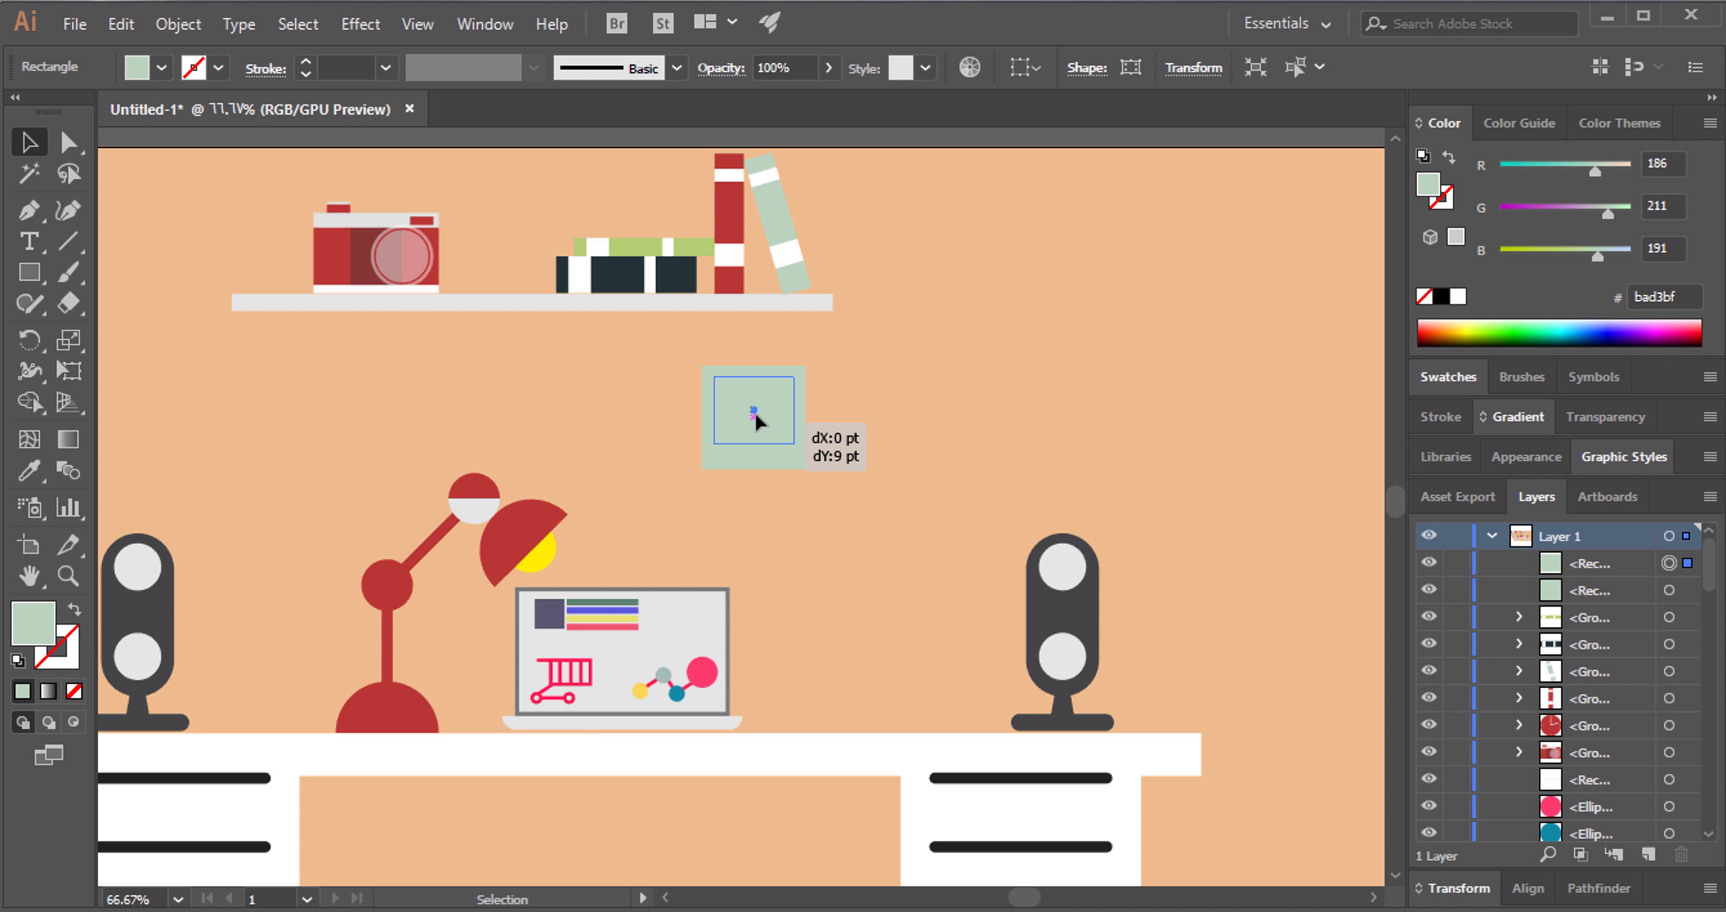
pyautogui.click(837, 417)
pyautogui.click(765, 417)
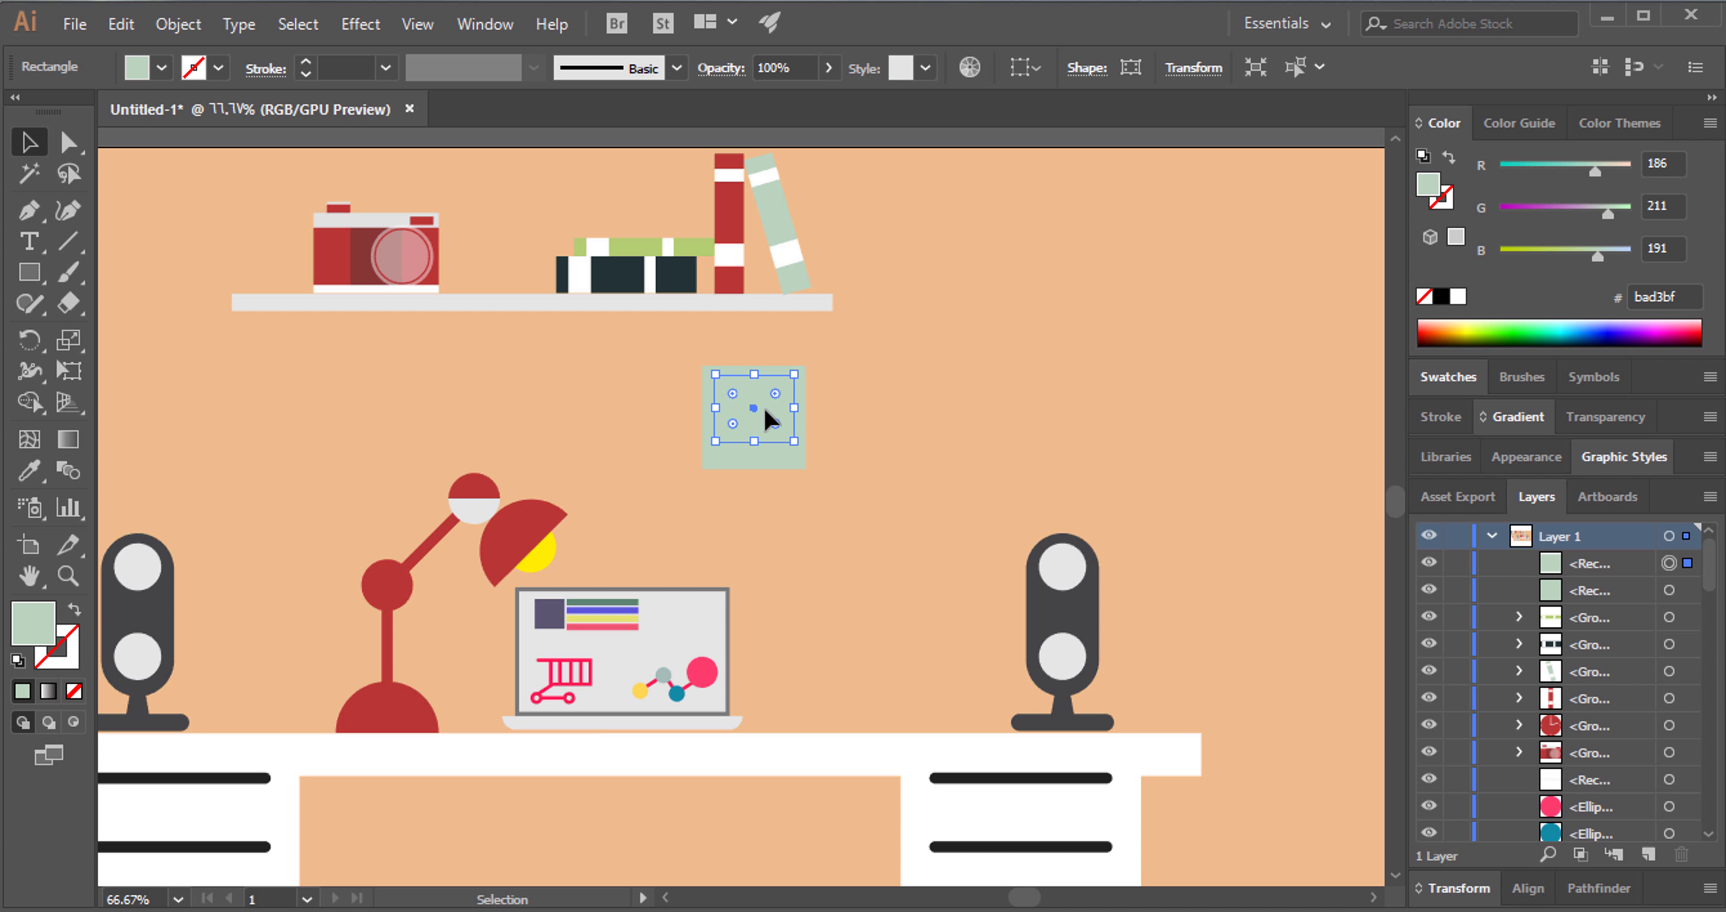
pyautogui.moveTo(1595, 209); pyautogui.dragTo(1581, 208)
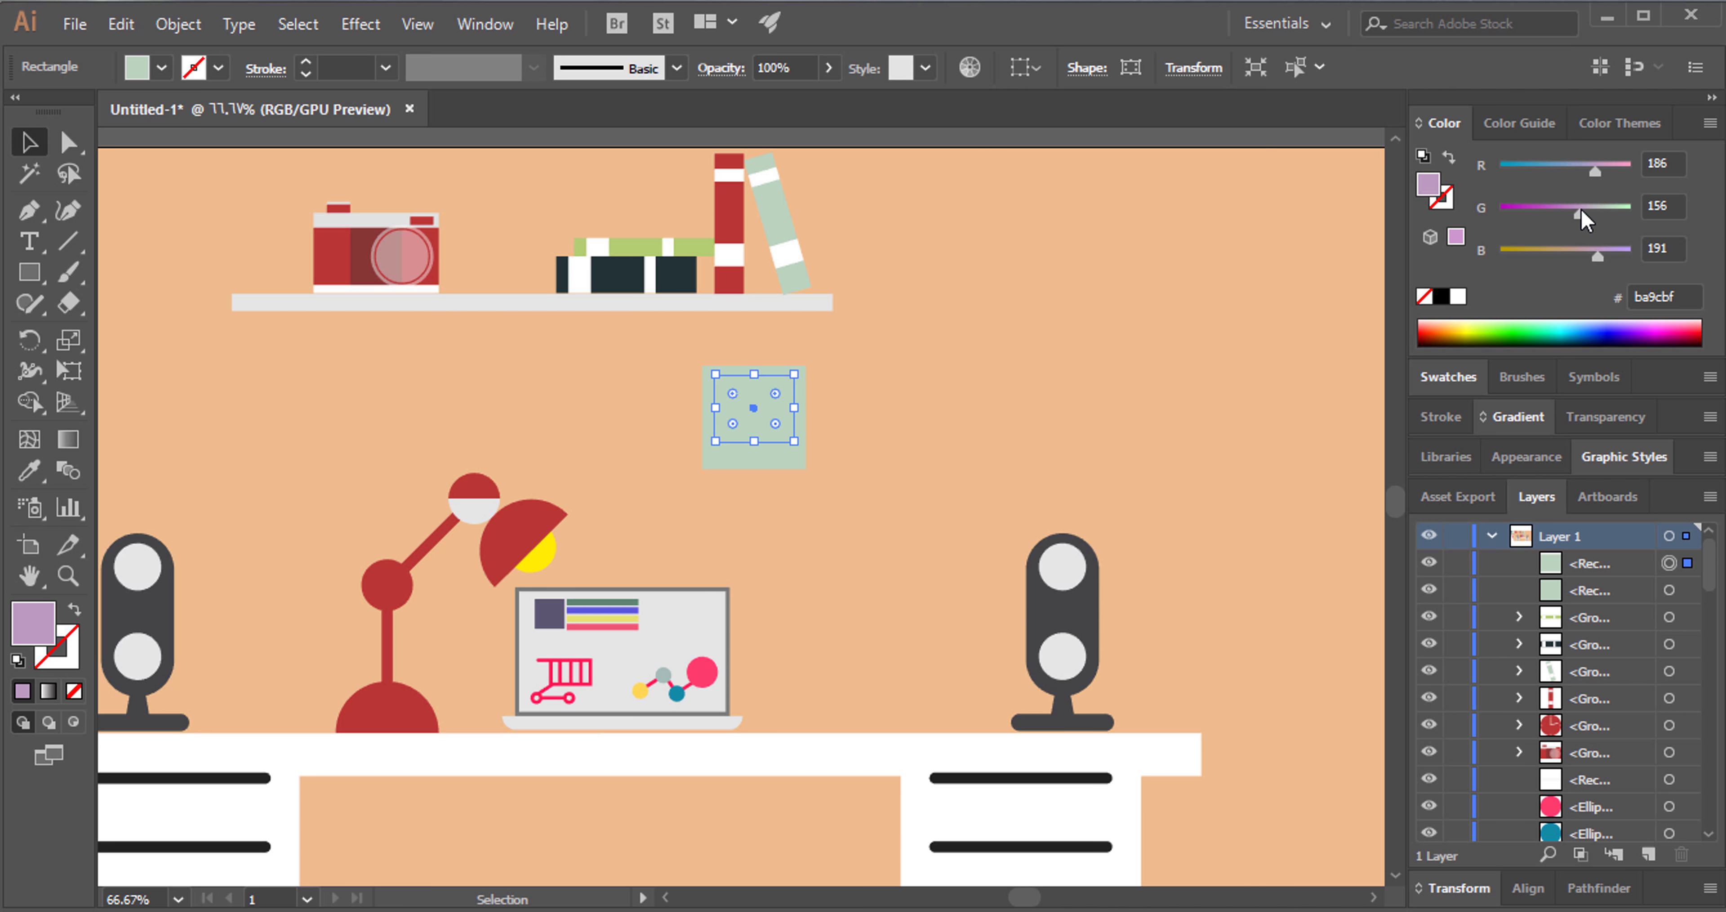
pyautogui.click(977, 352)
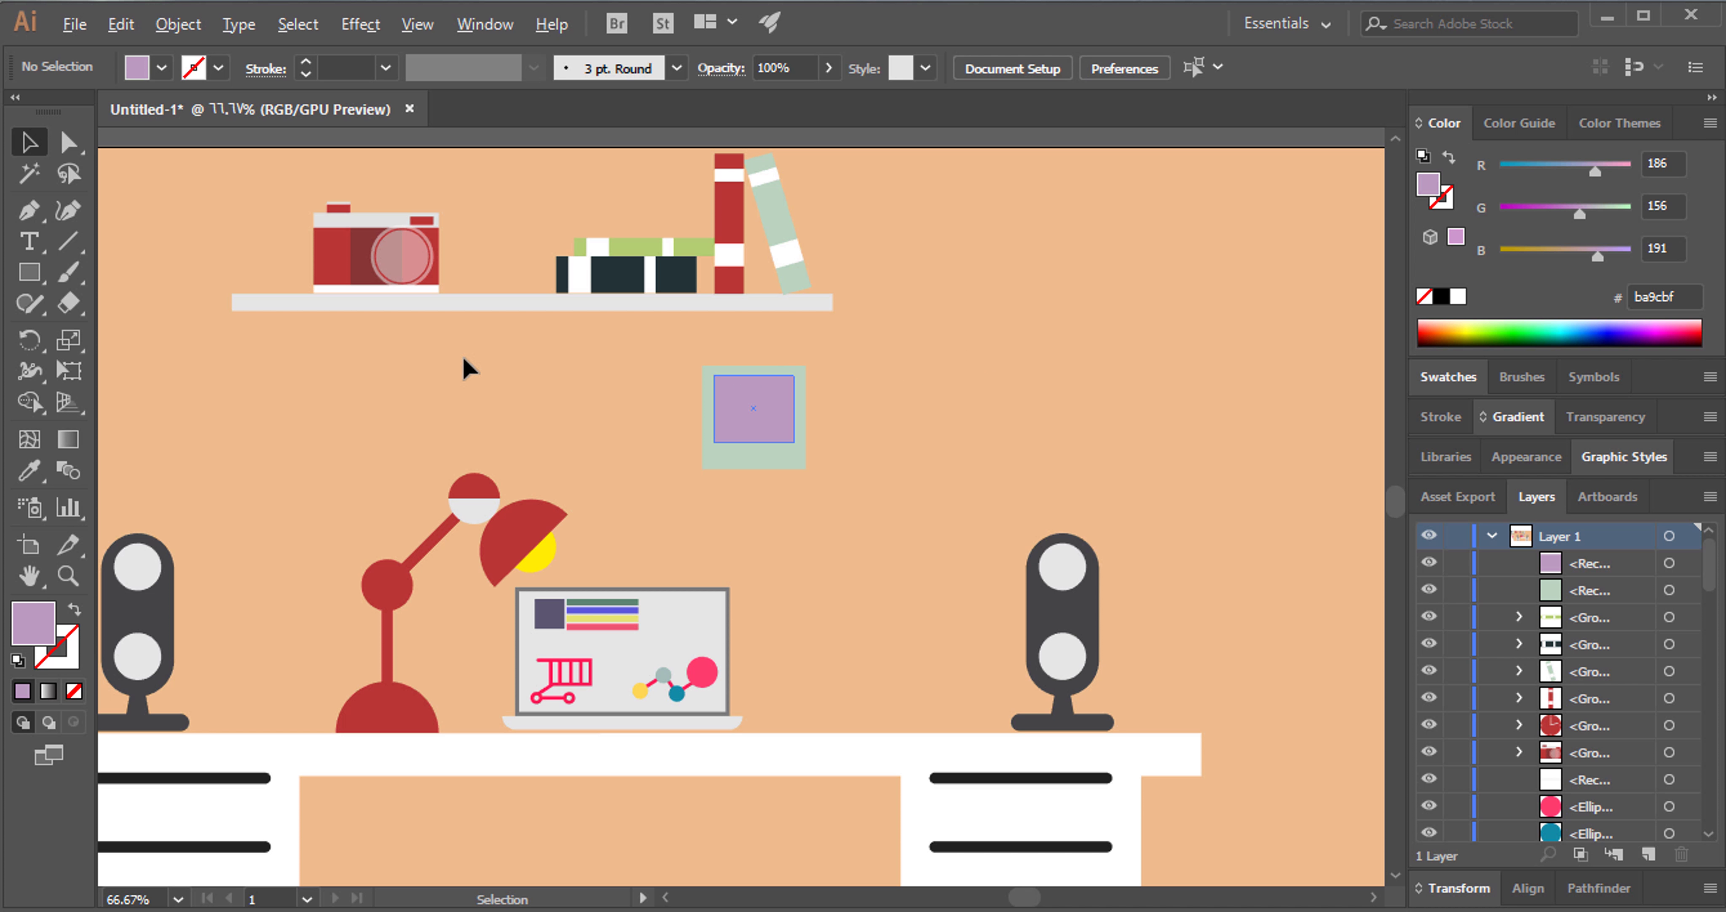
# Zoom in closely on the photo frame.
pyautogui.click(67, 575)
pyautogui.click(770, 387)
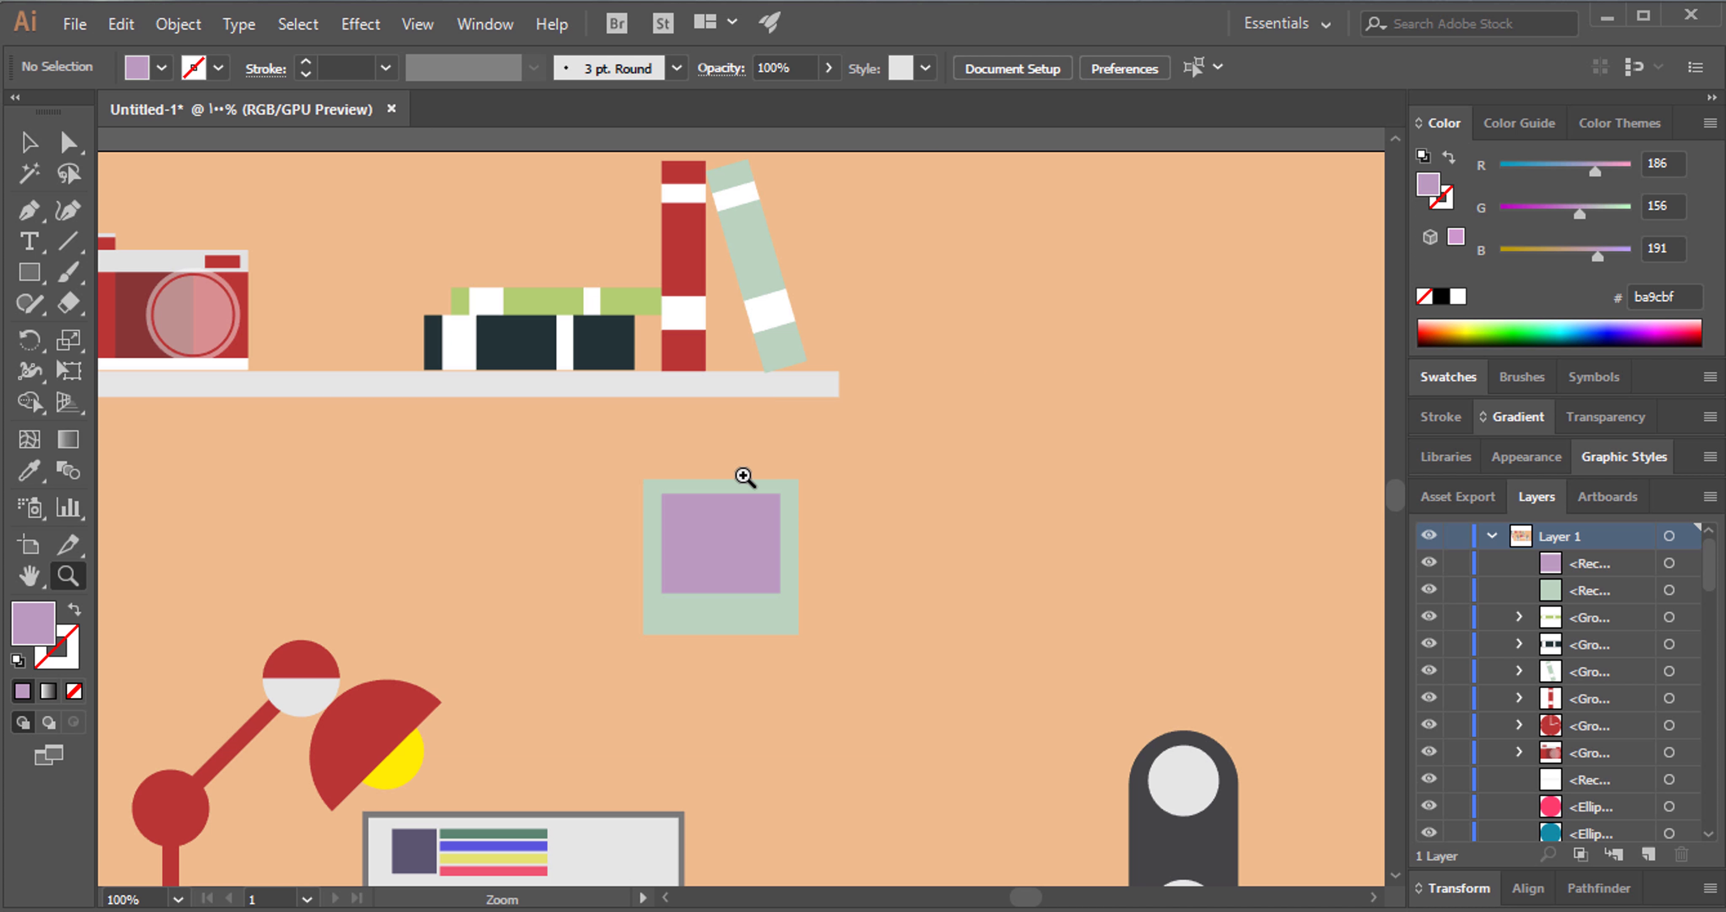
pyautogui.click(744, 478)
pyautogui.click(630, 542)
pyautogui.click(28, 142)
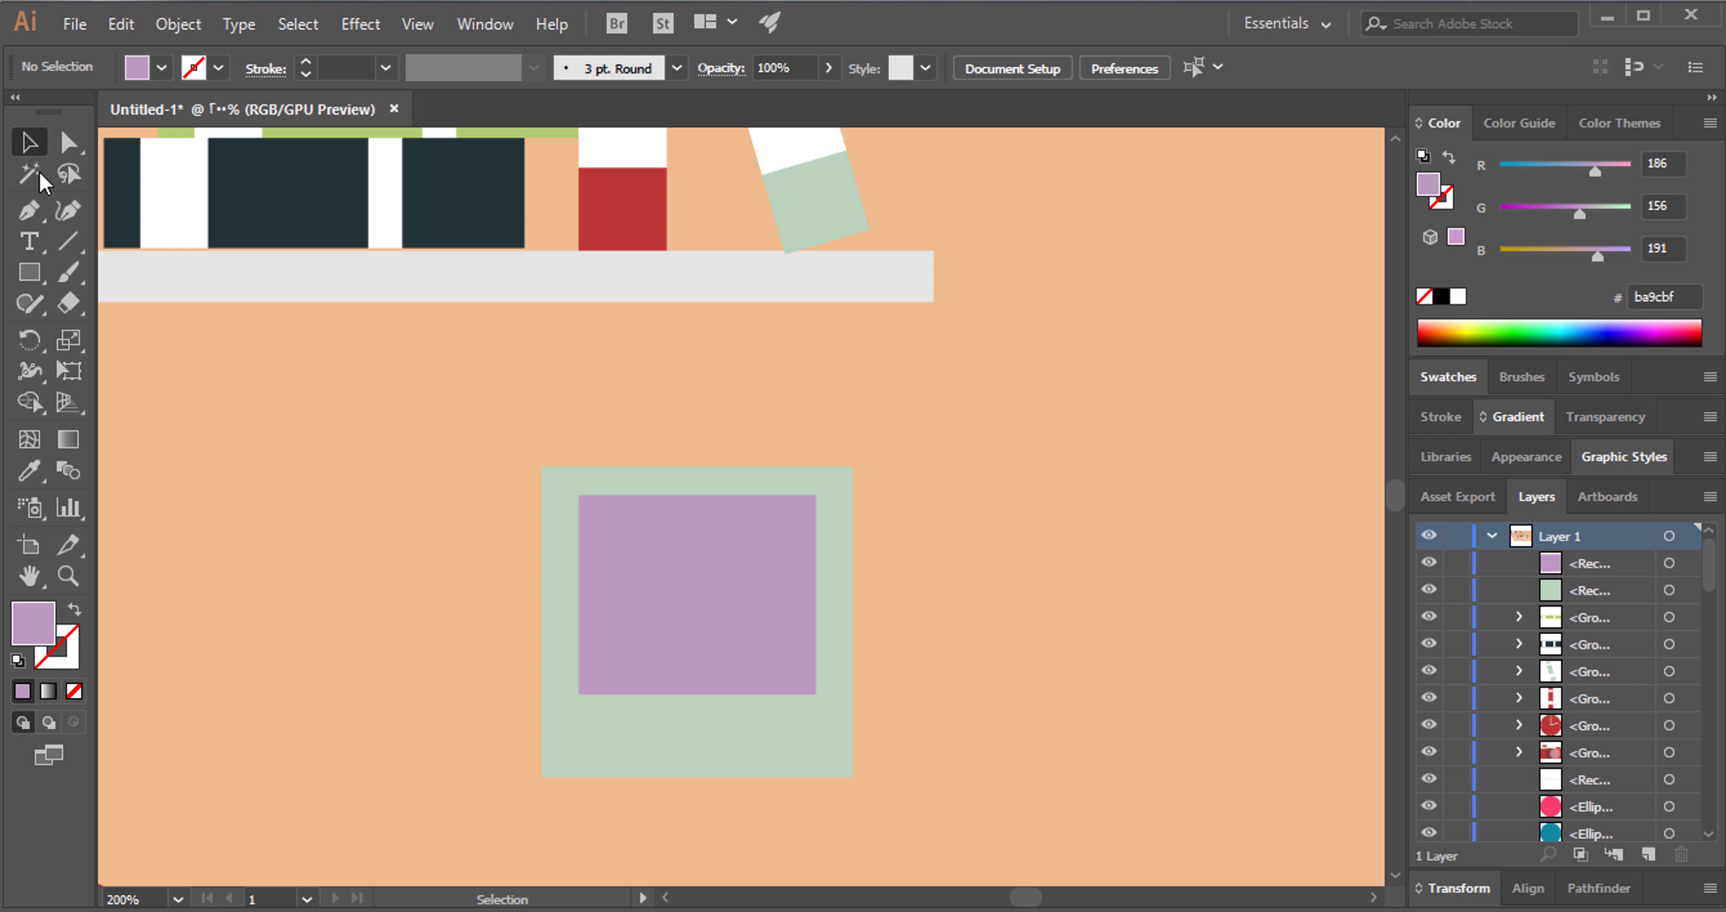
# Draw a small 16.633 pt circle on the frame's top edge and fill it black.
pyautogui.moveTo(44, 288); pyautogui.dragTo(116, 332)
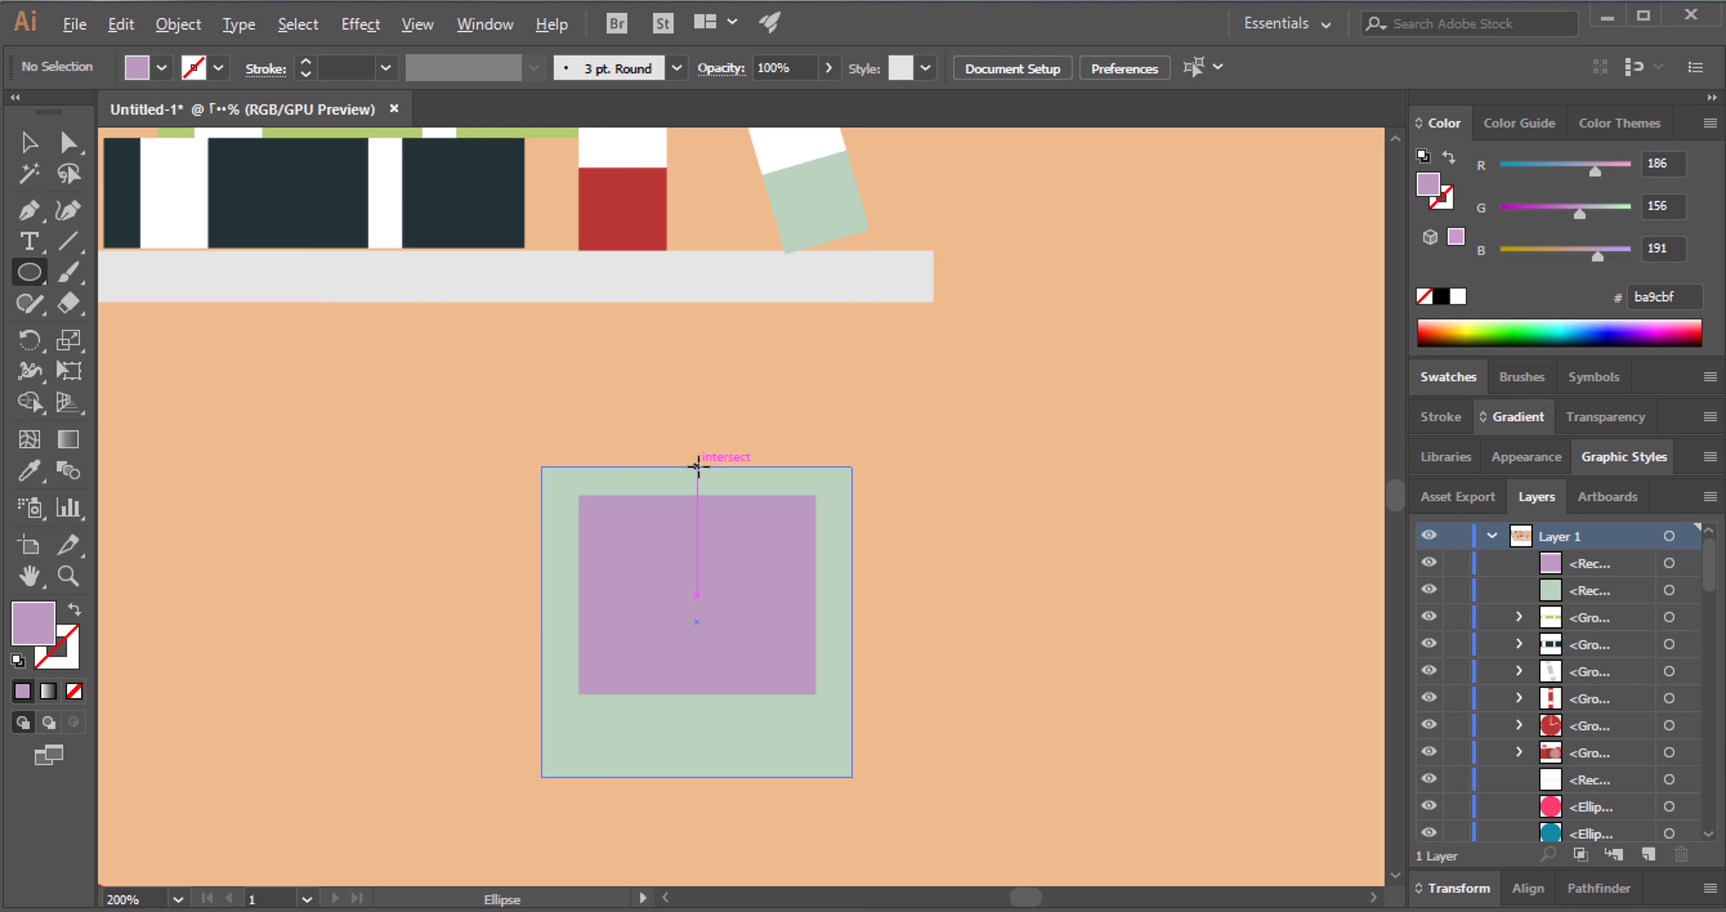
pyautogui.moveTo(697, 465); pyautogui.dragTo(720, 444)
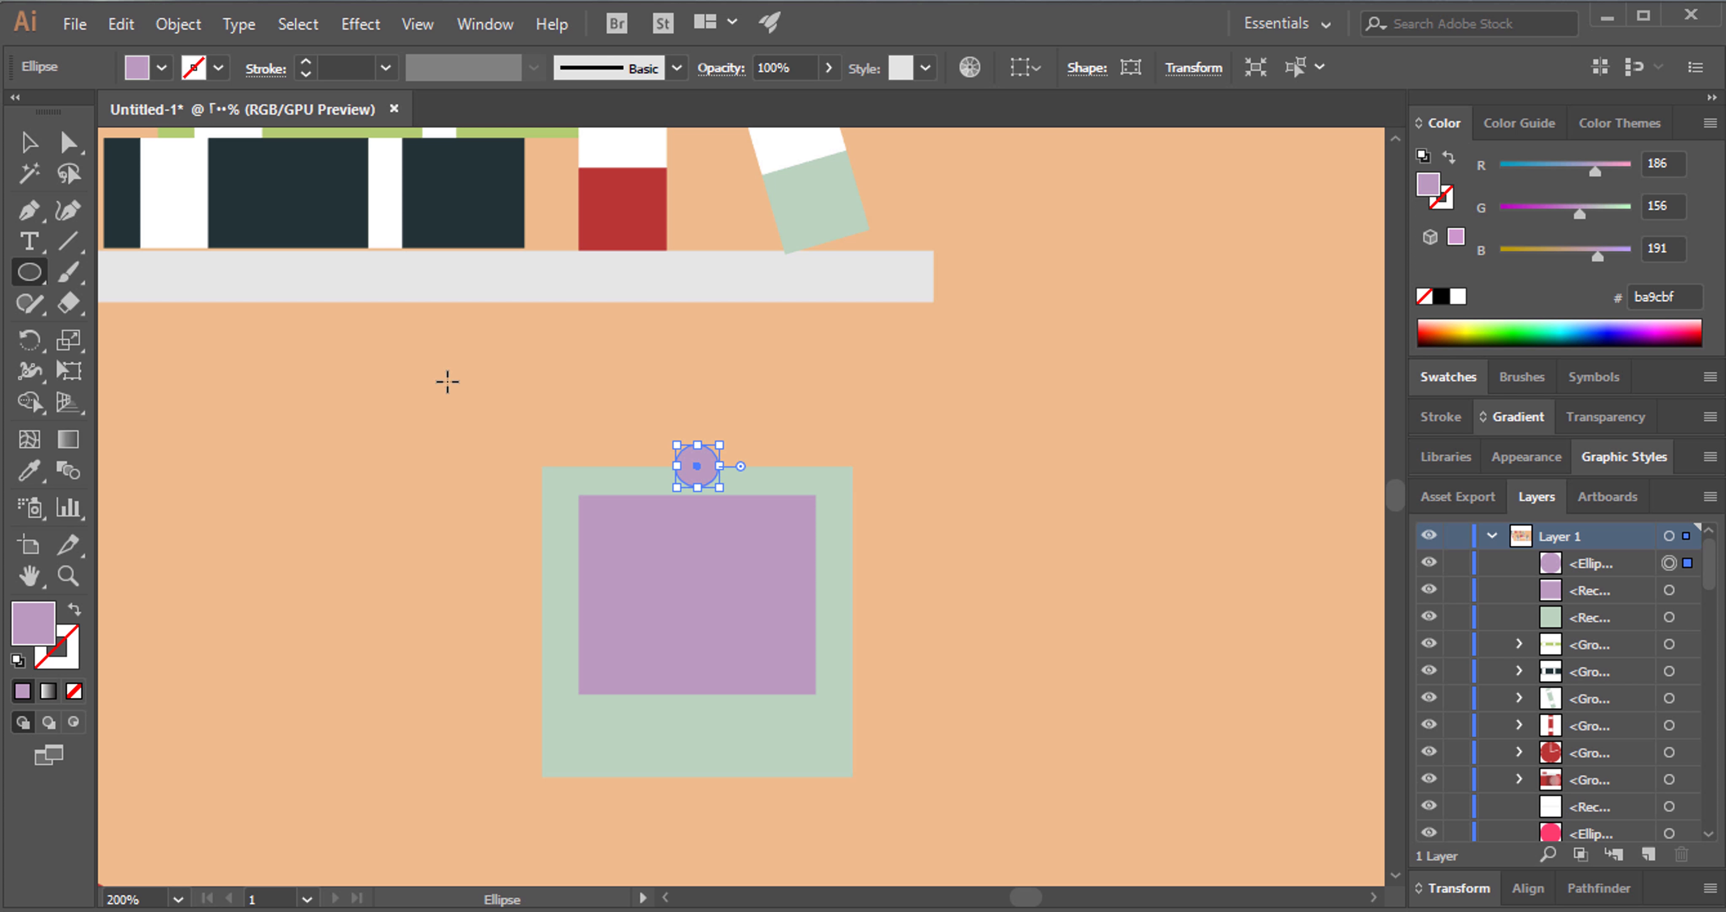
pyautogui.click(30, 145)
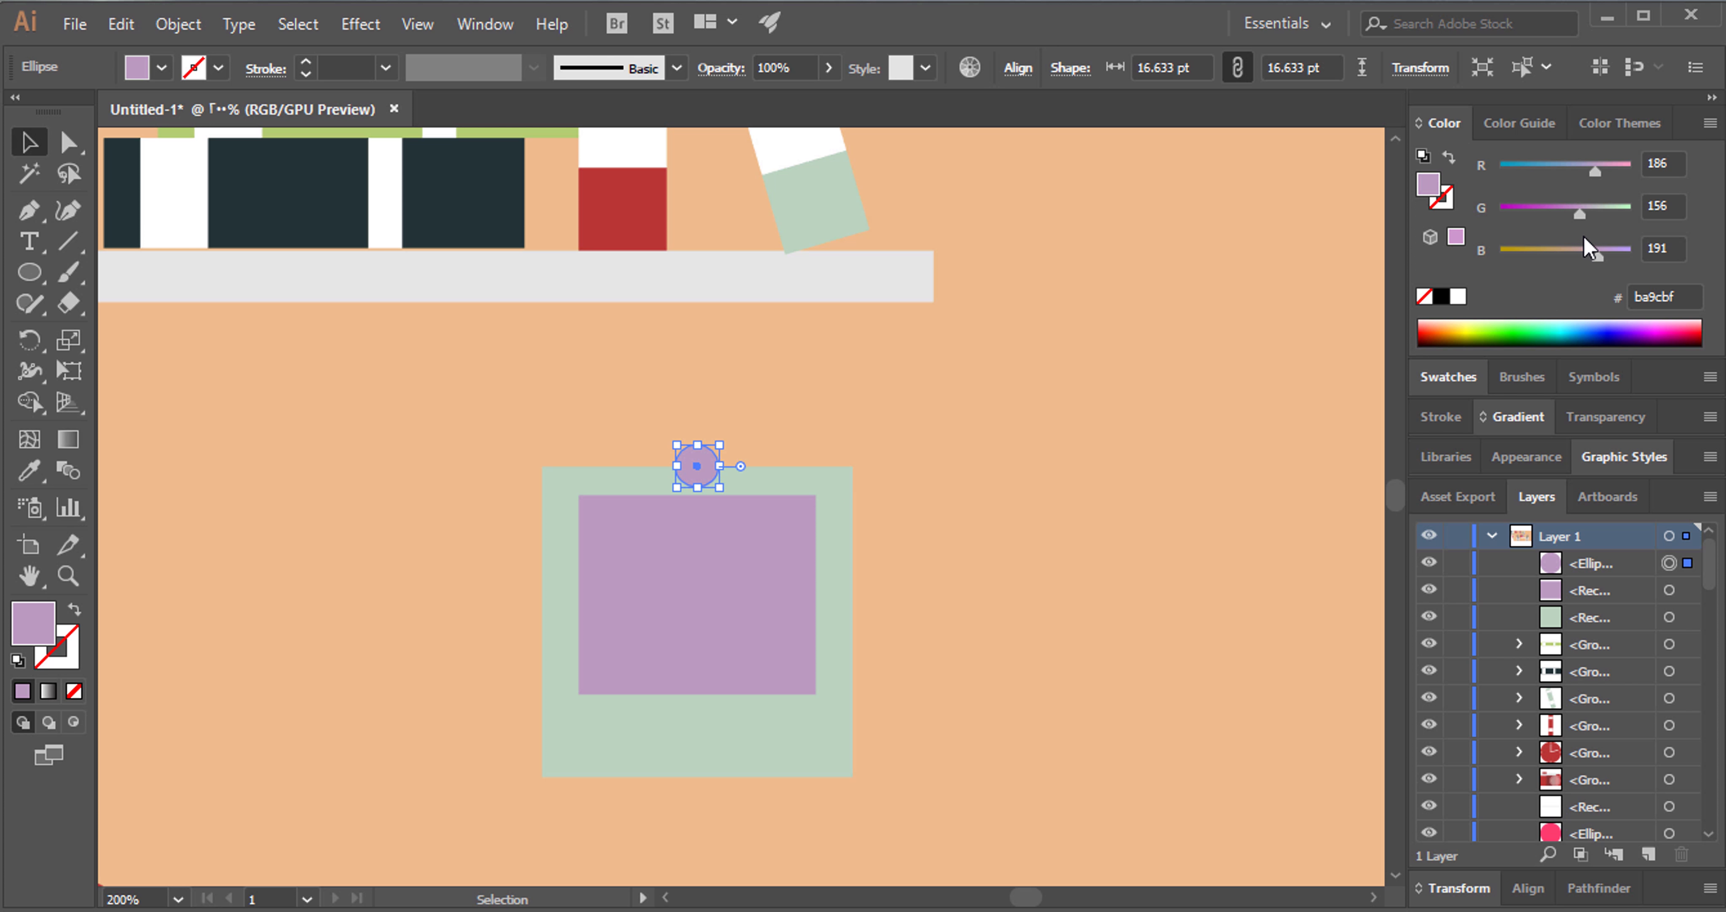
pyautogui.click(1625, 209)
pyautogui.click(1264, 455)
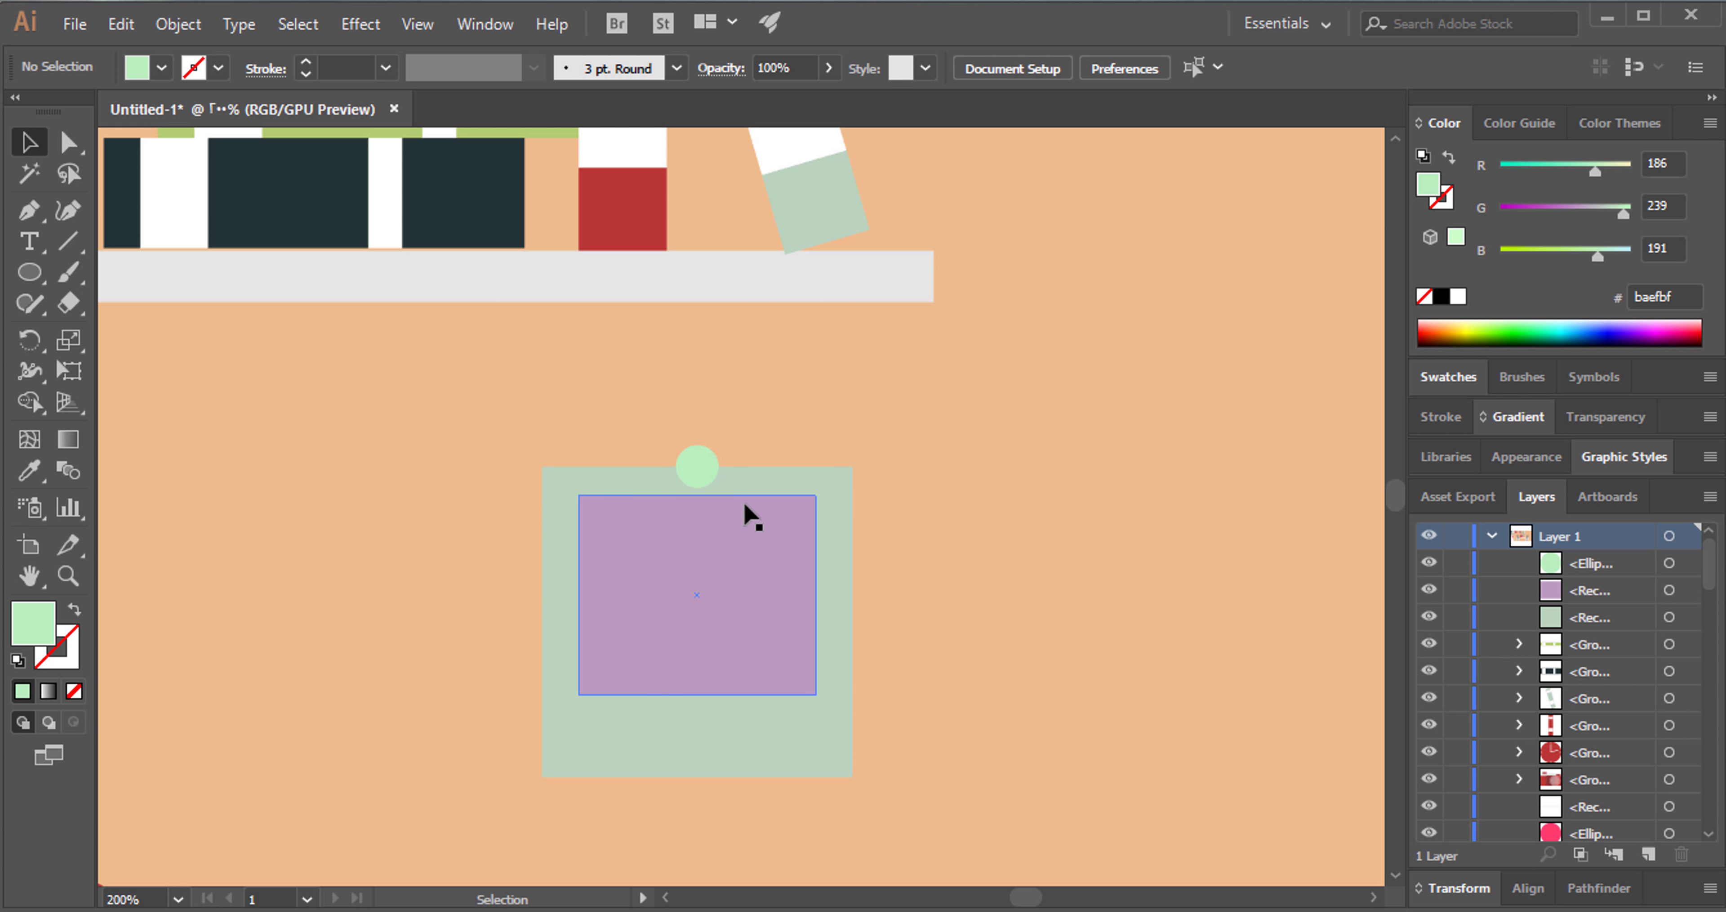
pyautogui.click(714, 462)
pyautogui.click(1444, 300)
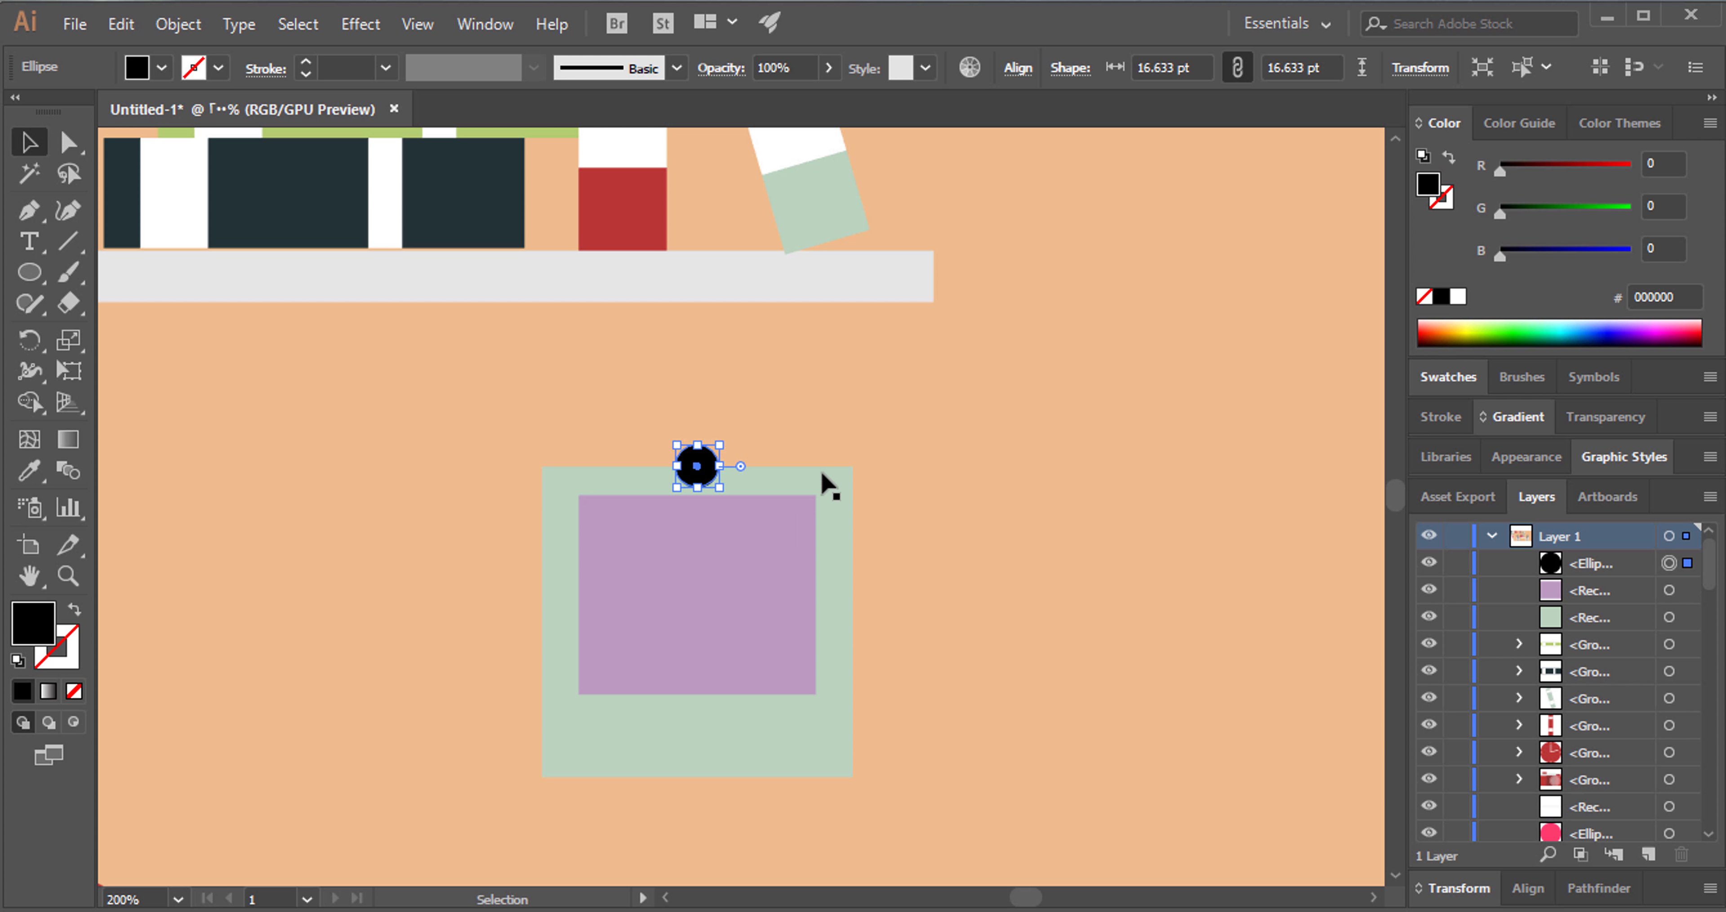
pyautogui.click(823, 487)
pyautogui.click(1037, 670)
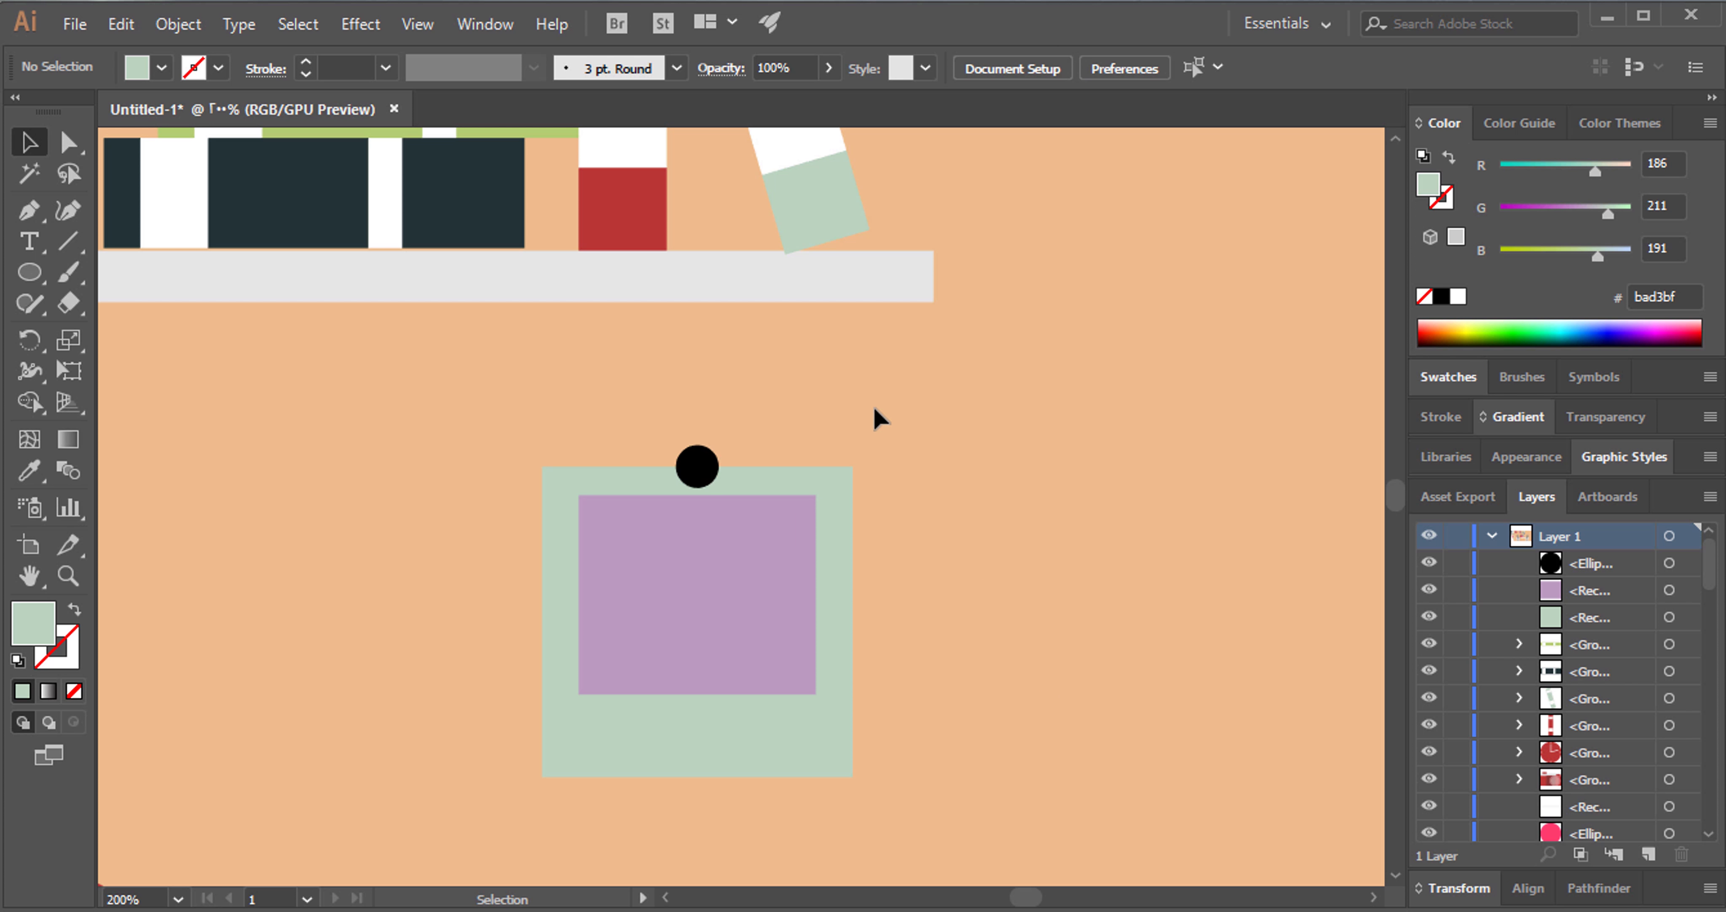
# Place a copy of the pinned frame lower right, tilted about 22 degrees.
pyautogui.moveTo(552, 740); pyautogui.dragTo(552, 741)
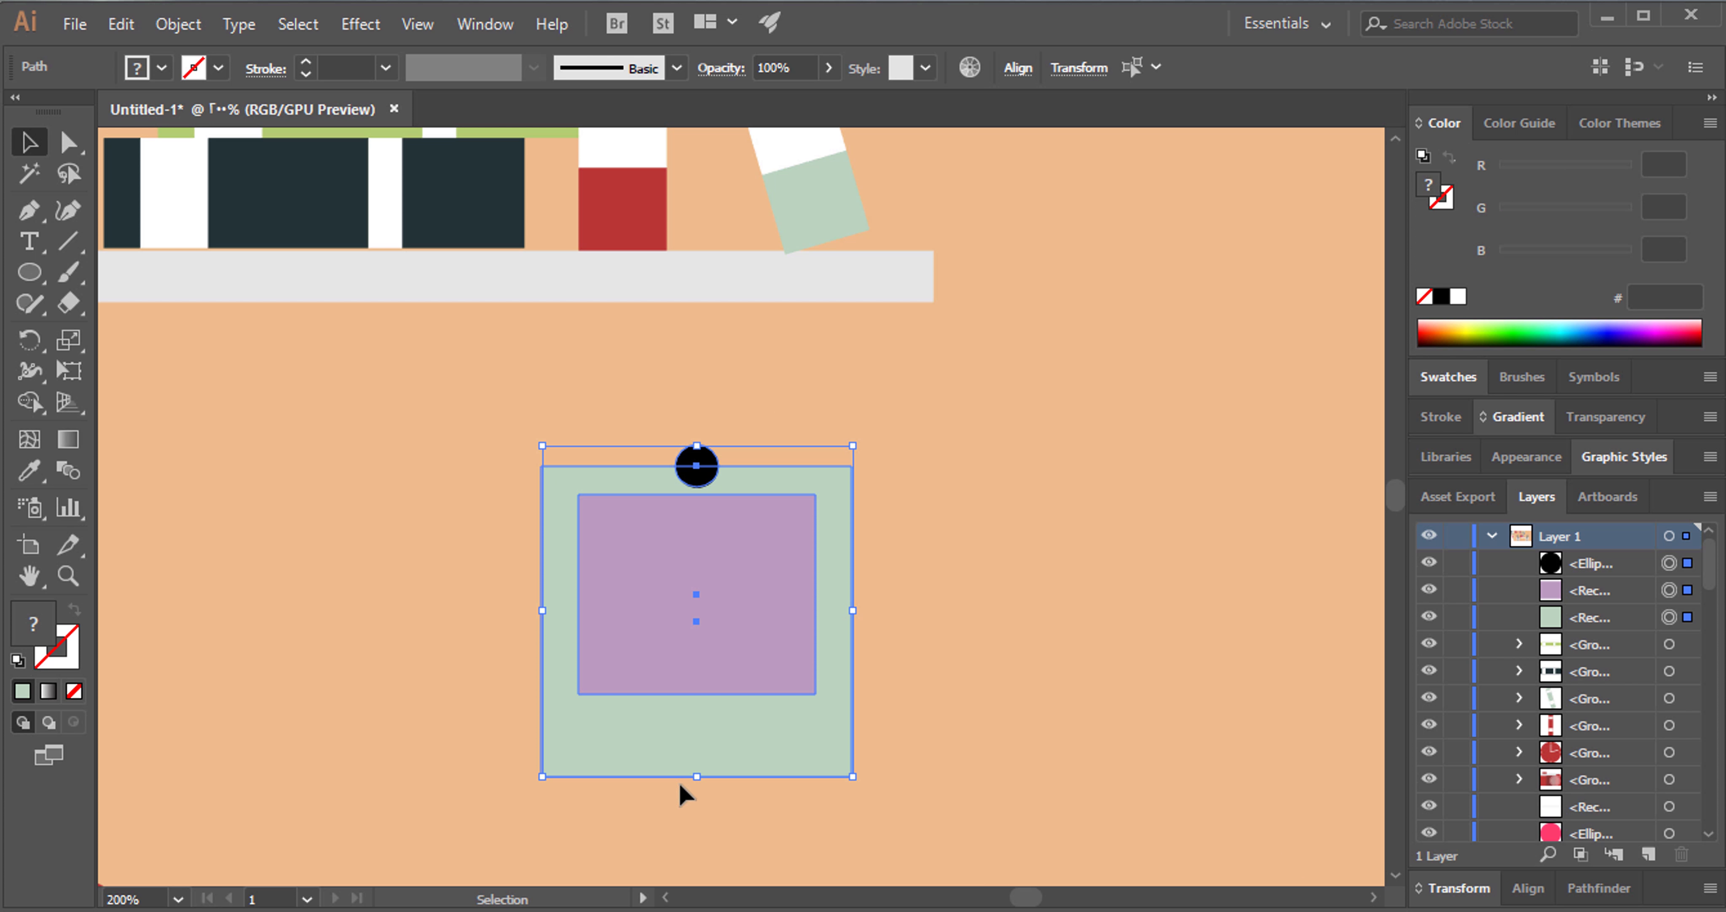
pyautogui.click(67, 575)
pyautogui.keyDown('alt'); pyautogui.click(1032, 674); pyautogui.keyUp('alt')
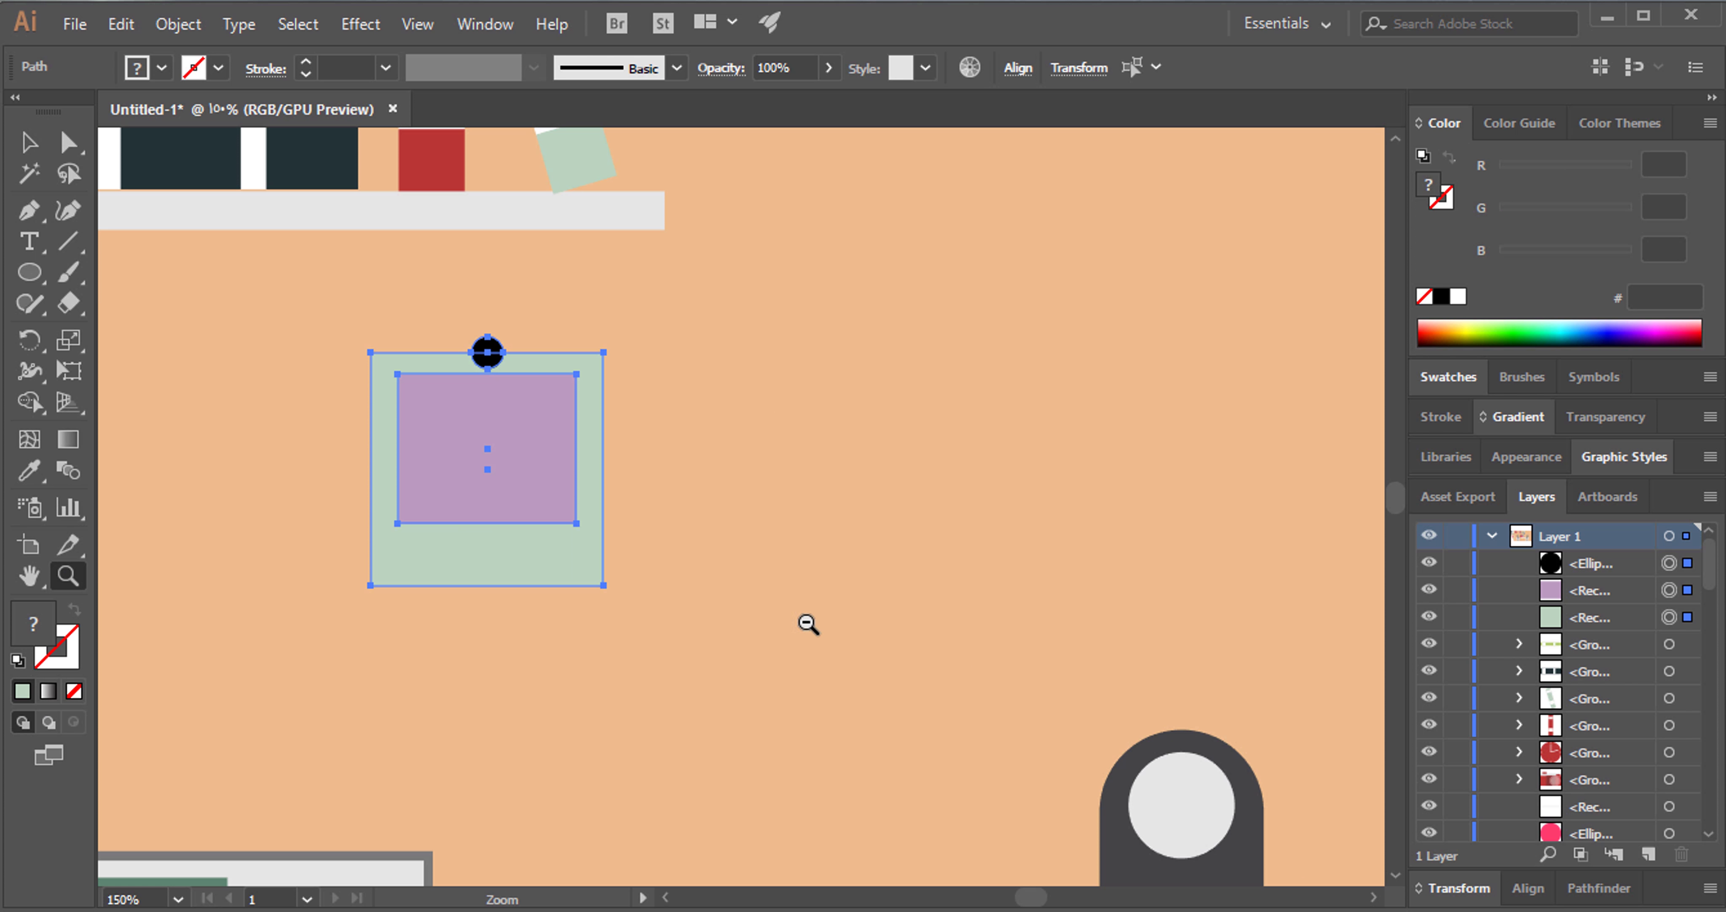
pyautogui.click(28, 142)
pyautogui.moveTo(593, 512)
pyautogui.mouseDown()
pyautogui.moveTo(965, 736)
pyautogui.moveTo(1040, 678)
pyautogui.mouseUp()
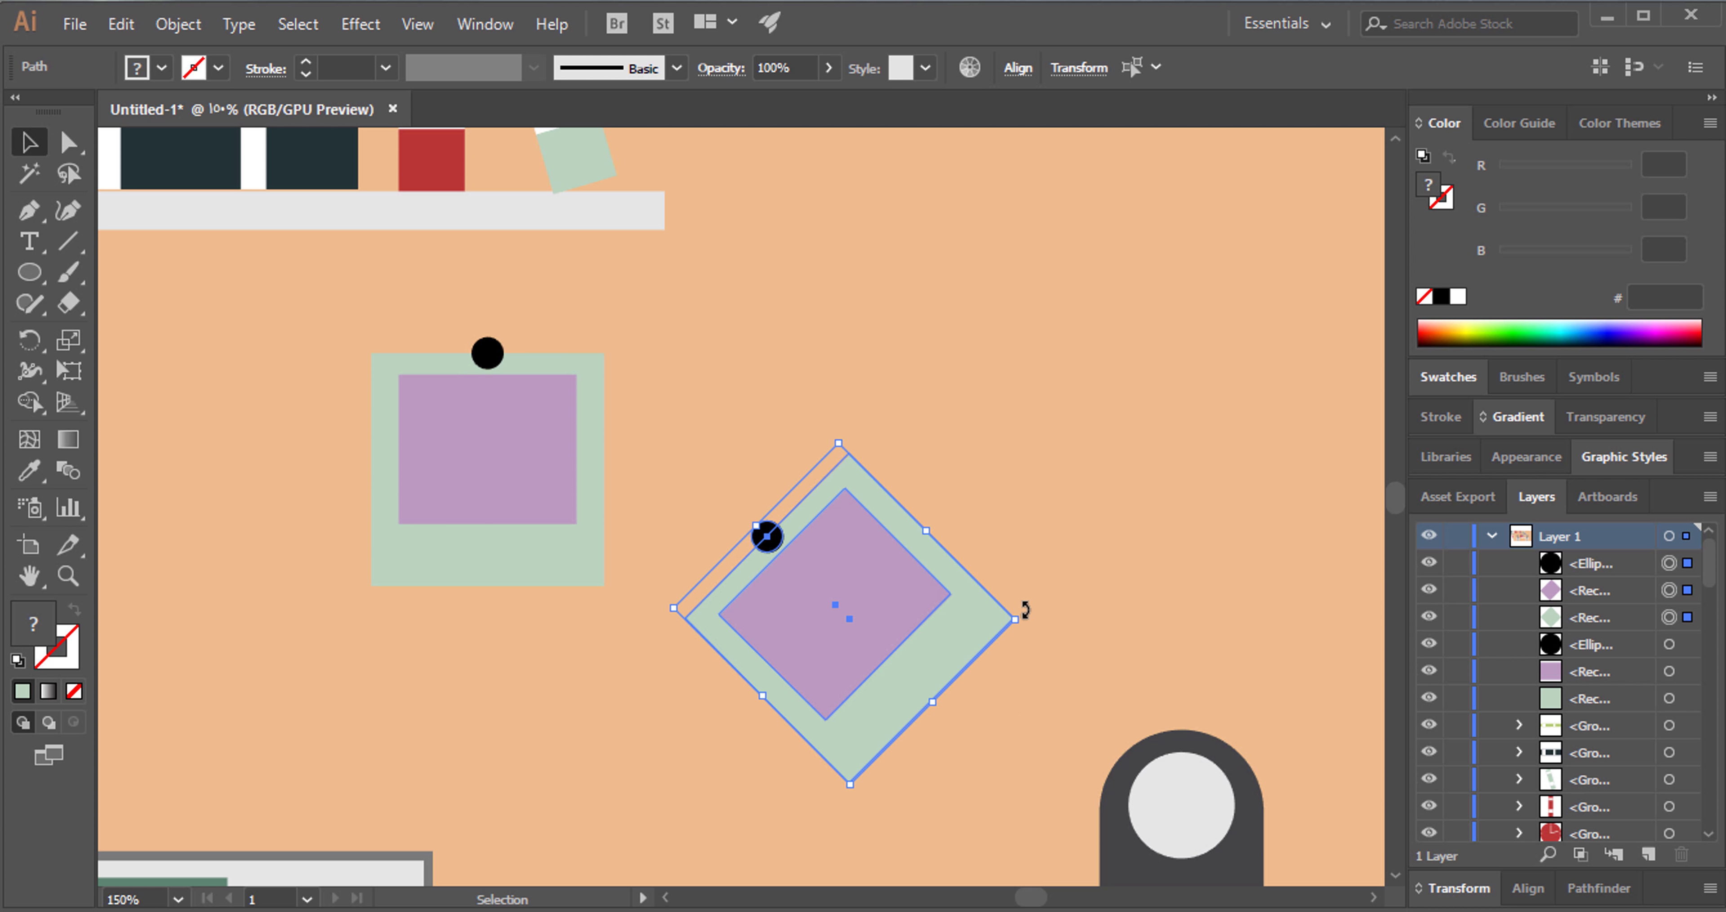
pyautogui.moveTo(1025, 609); pyautogui.dragTo(1090, 697)
pyautogui.click(1090, 696)
# Give the tilted frame a peach border and a blue picture.
pyautogui.click(958, 655)
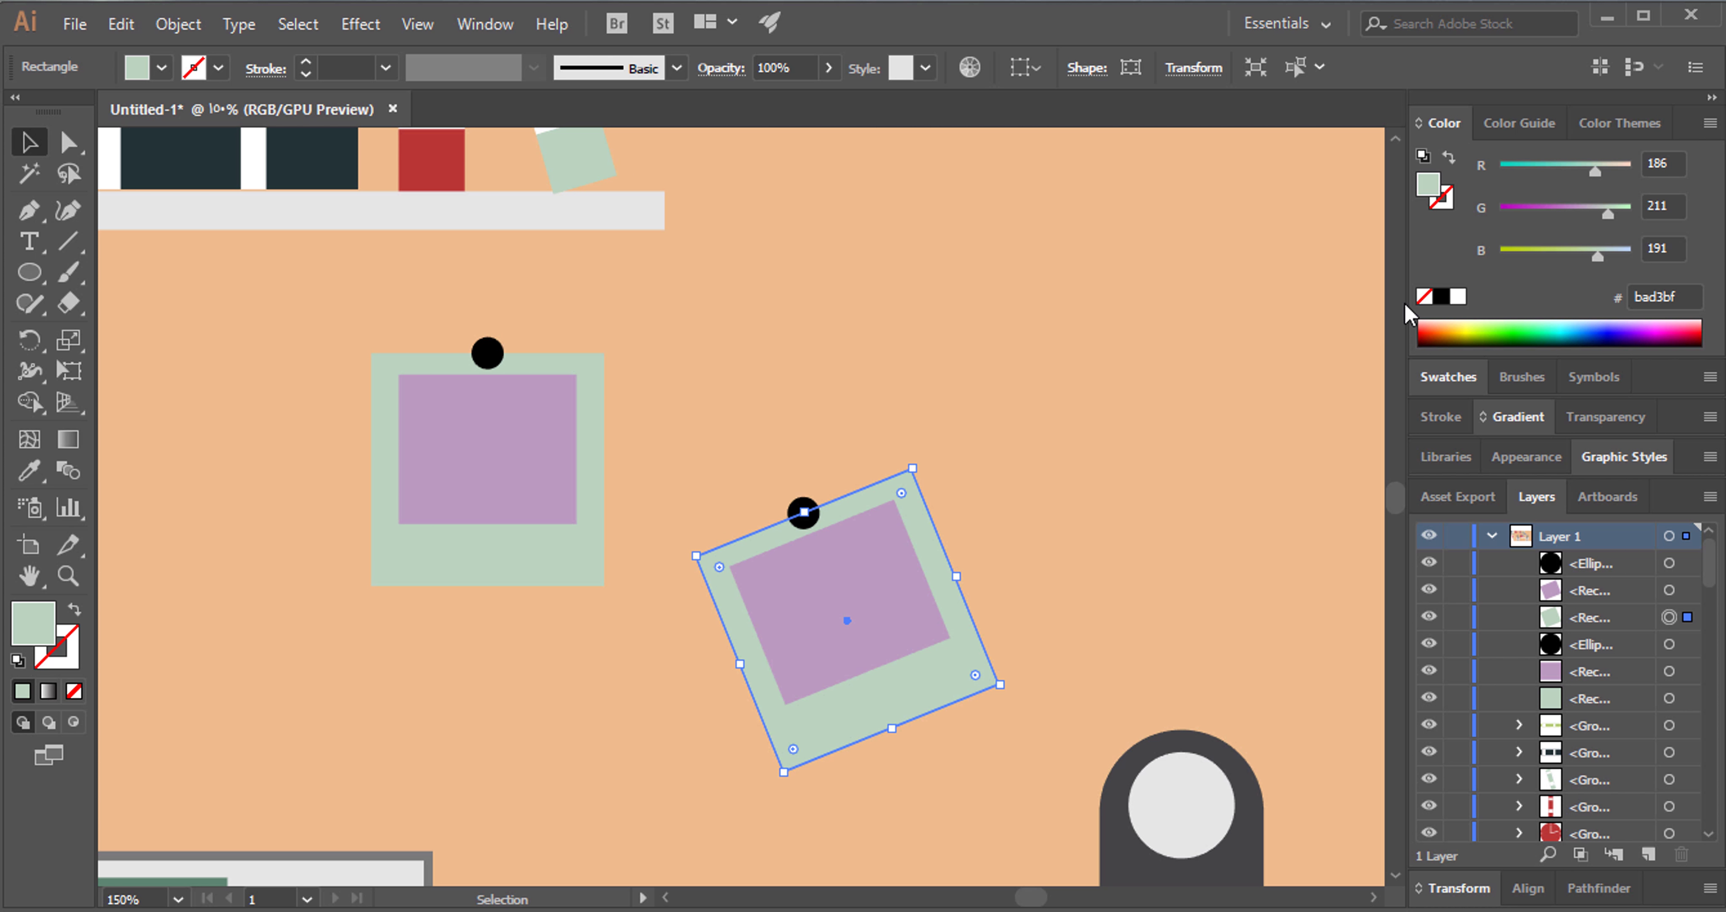
pyautogui.click(1629, 166)
pyautogui.click(1044, 589)
pyautogui.click(918, 607)
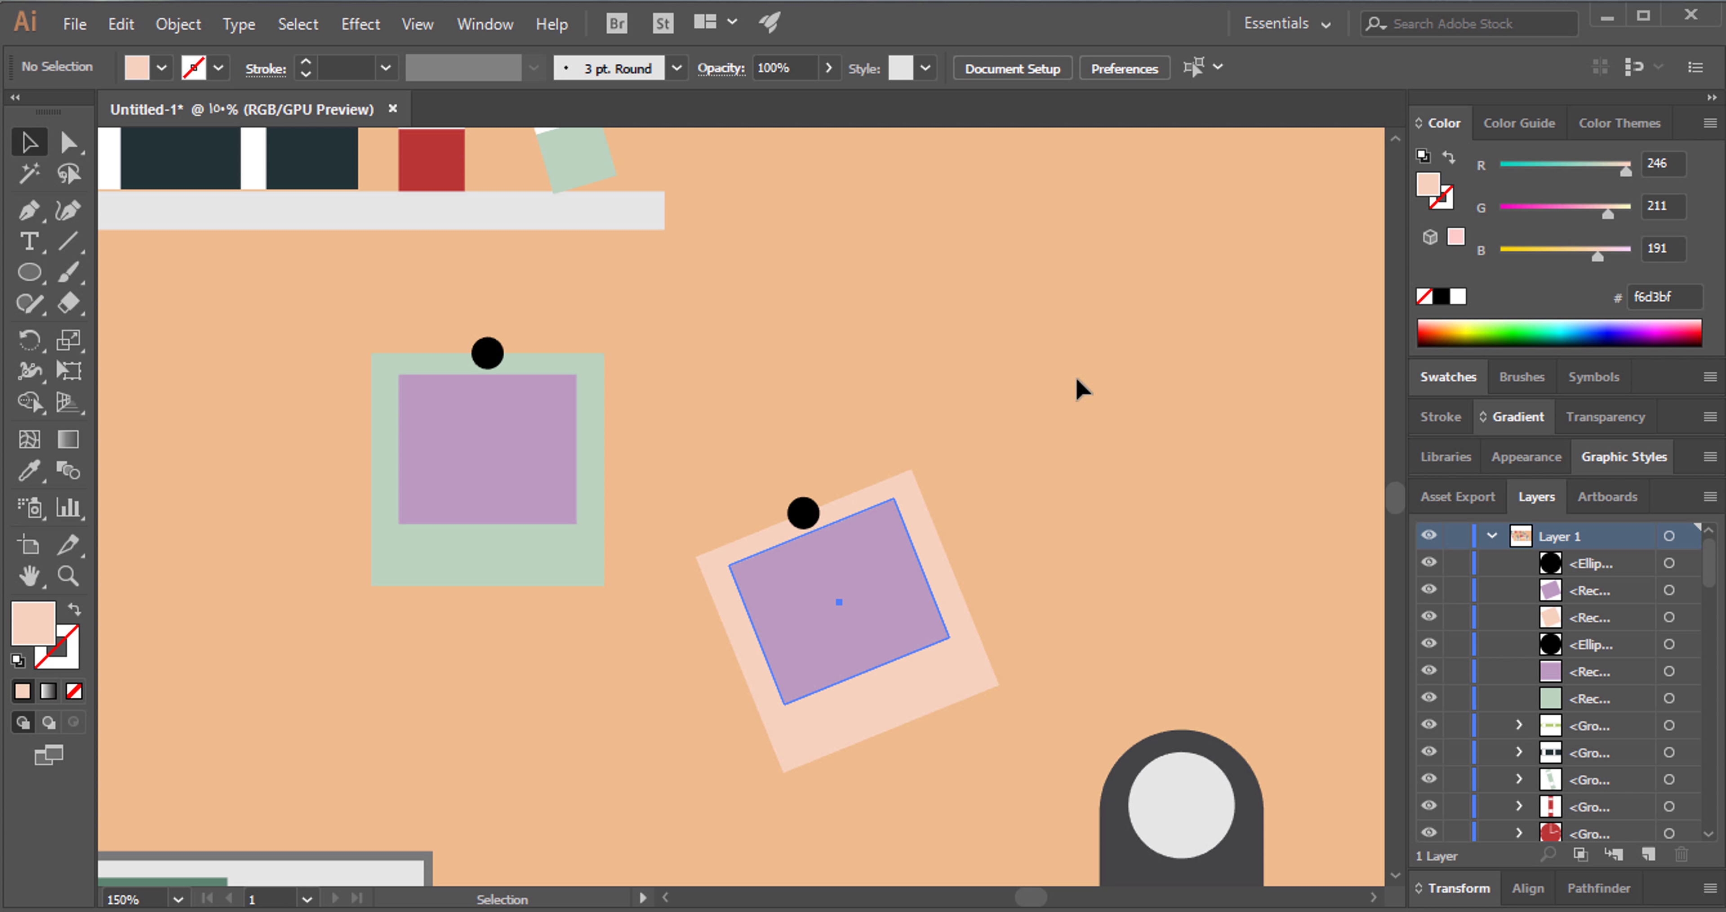
pyautogui.click(931, 667)
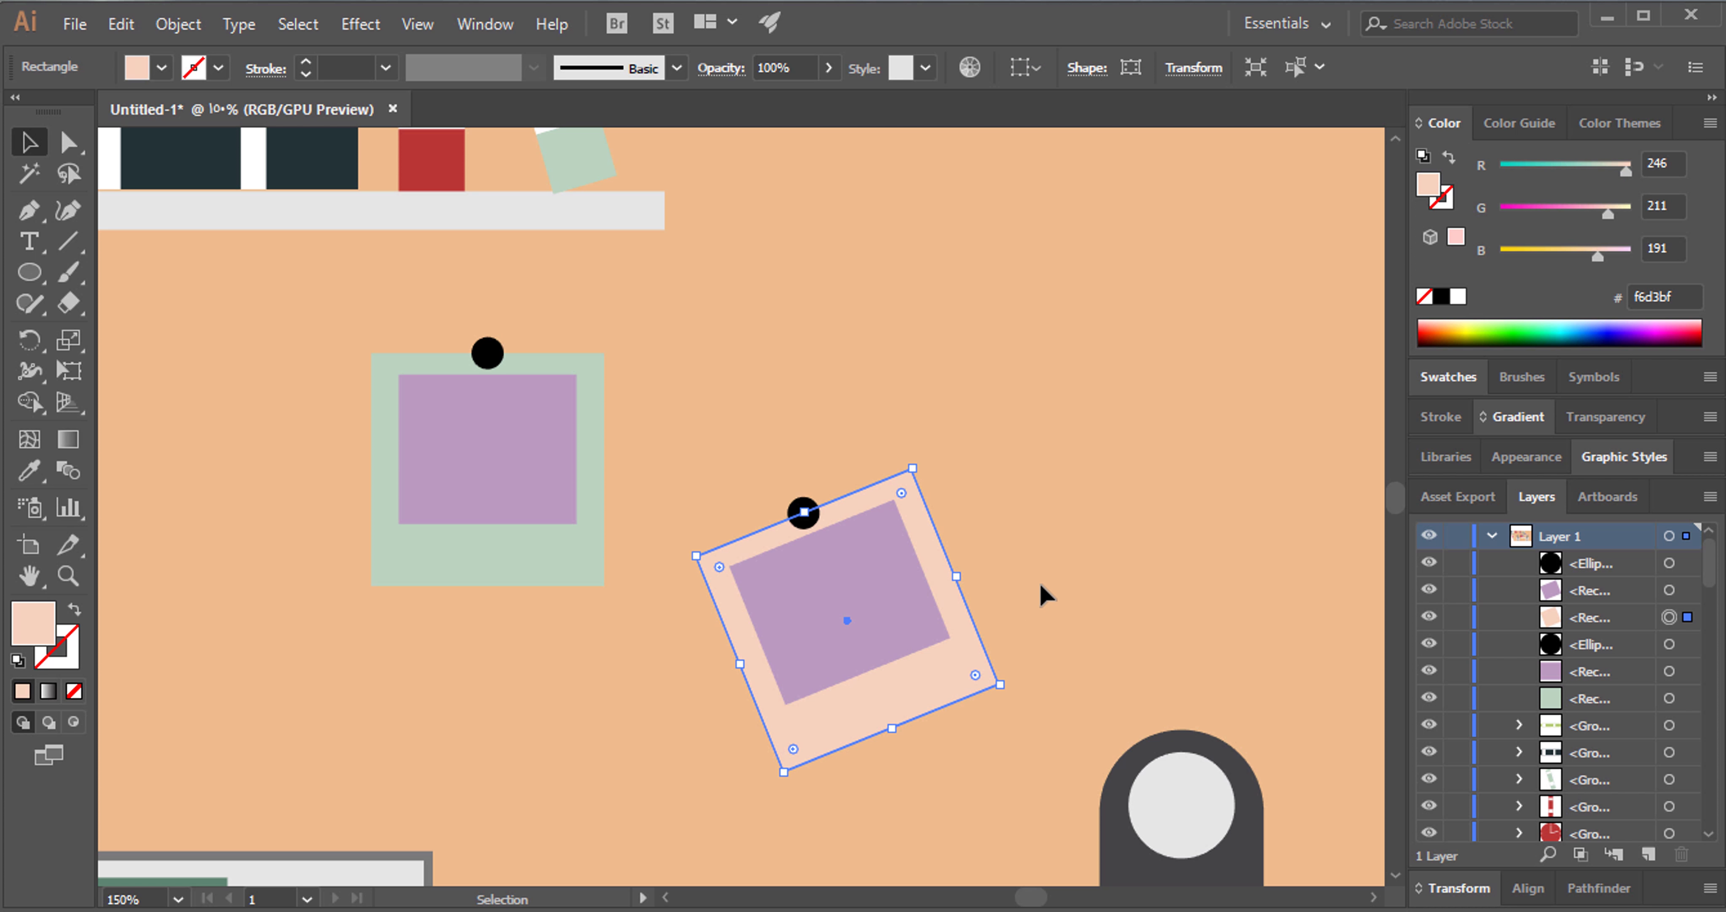
pyautogui.click(904, 603)
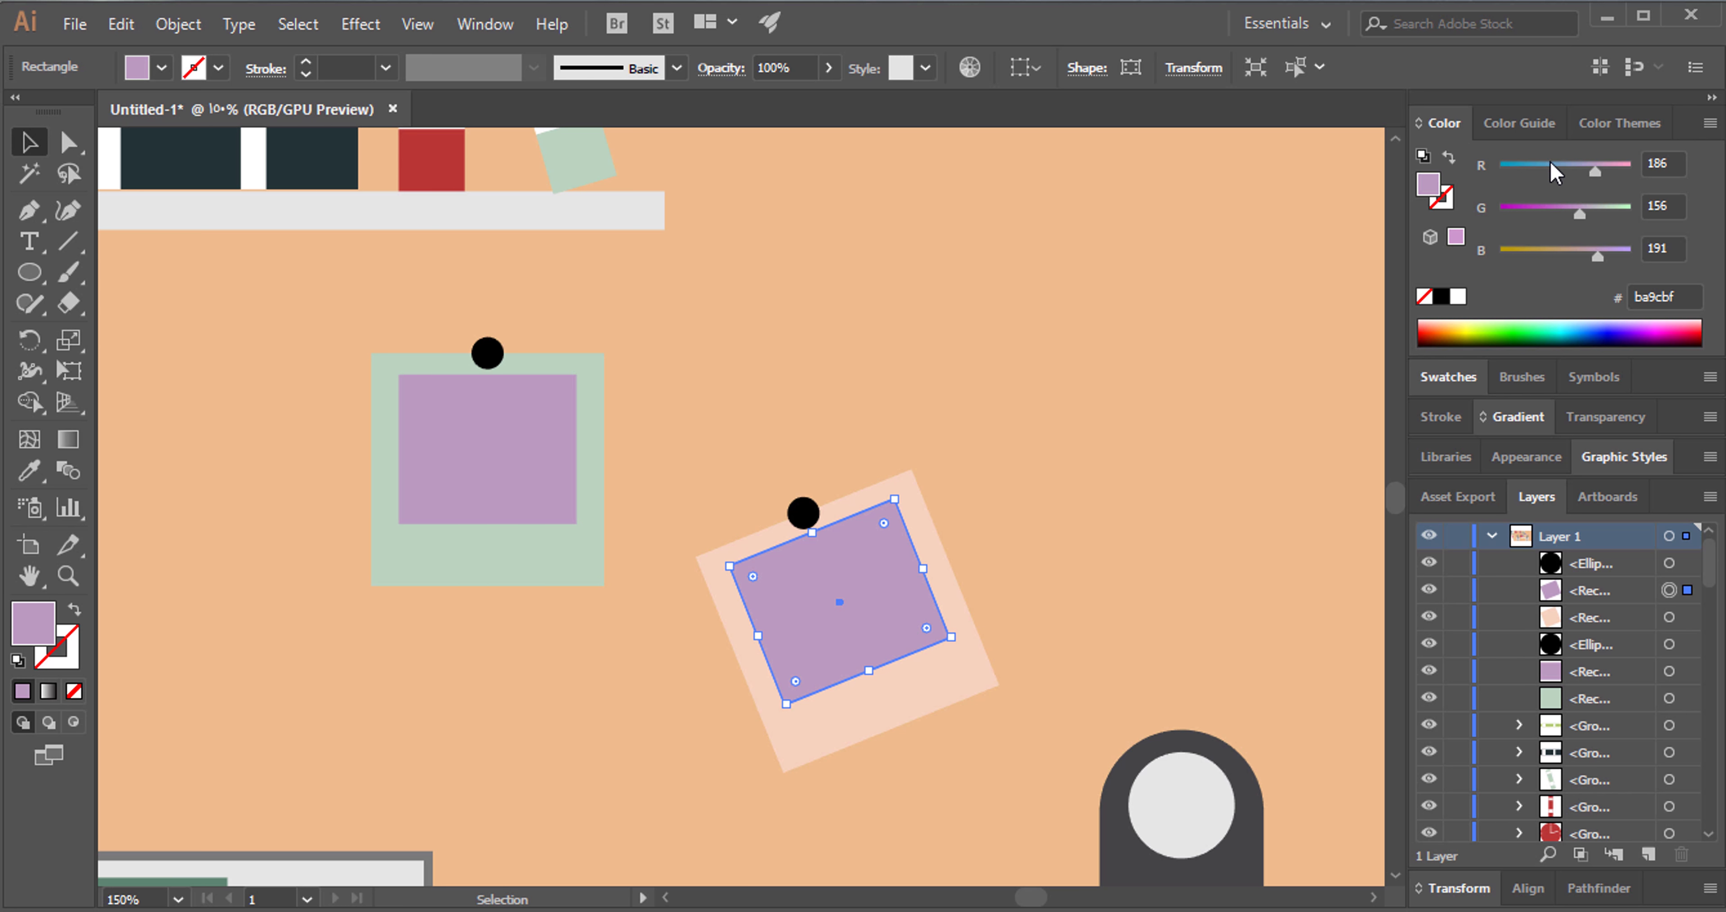
pyautogui.moveTo(1553, 173); pyautogui.dragTo(1532, 173)
pyautogui.click(1074, 564)
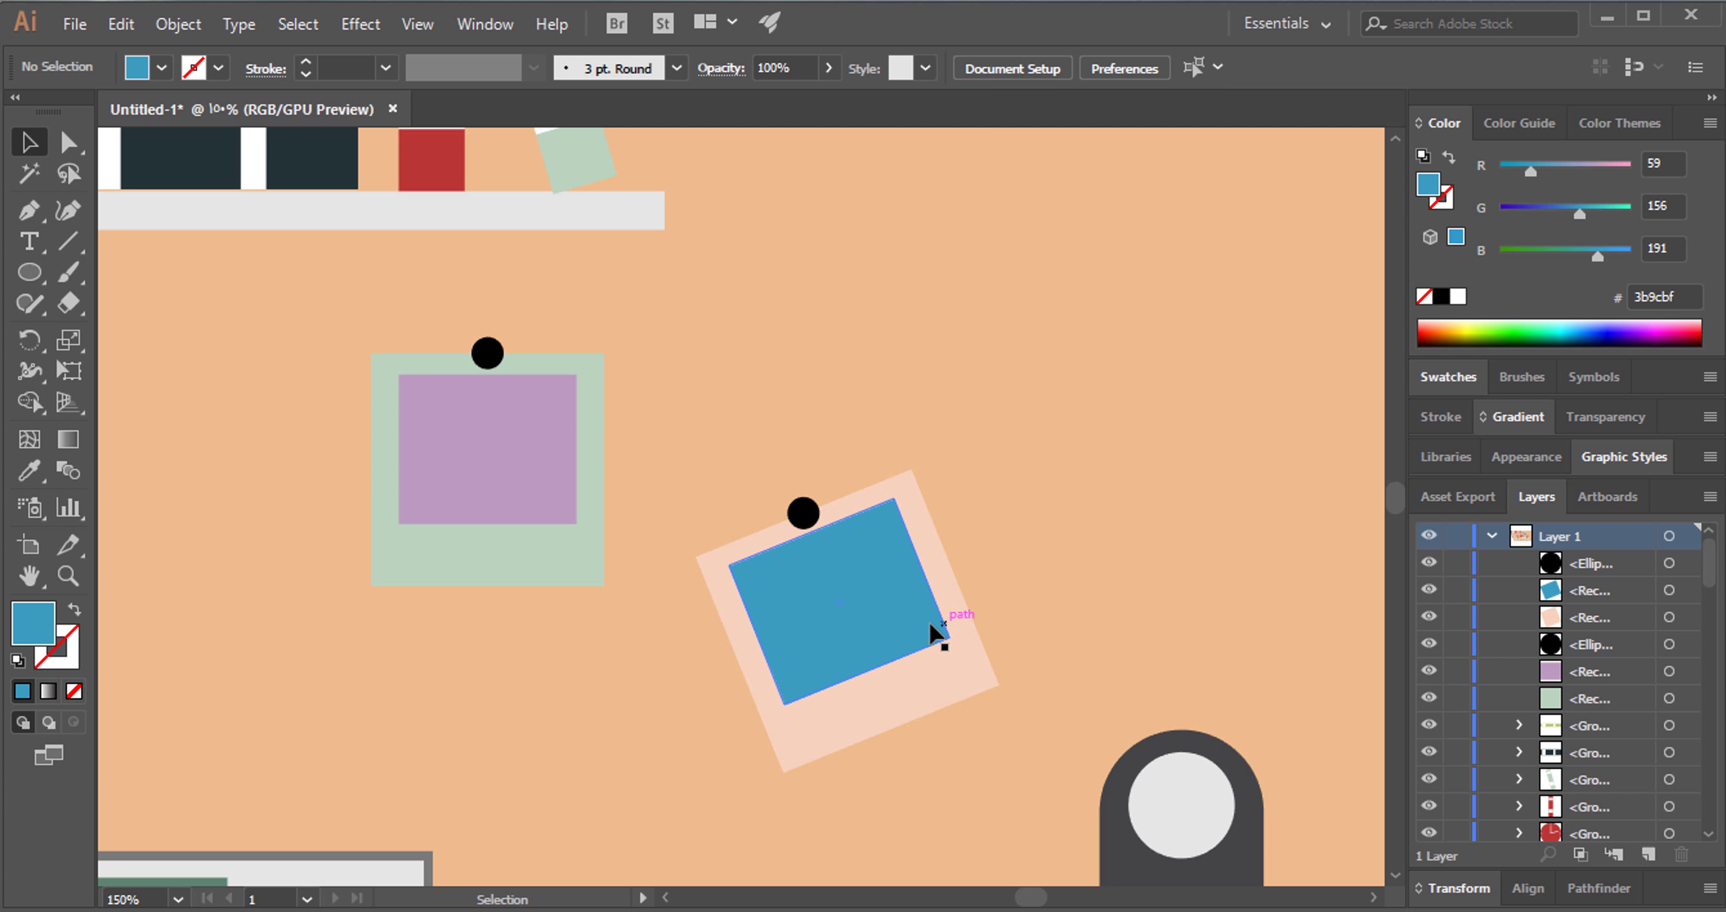
# Recolour the first frame's border mint green and its picture light green.
pyautogui.click(554, 560)
pyautogui.click(1579, 173)
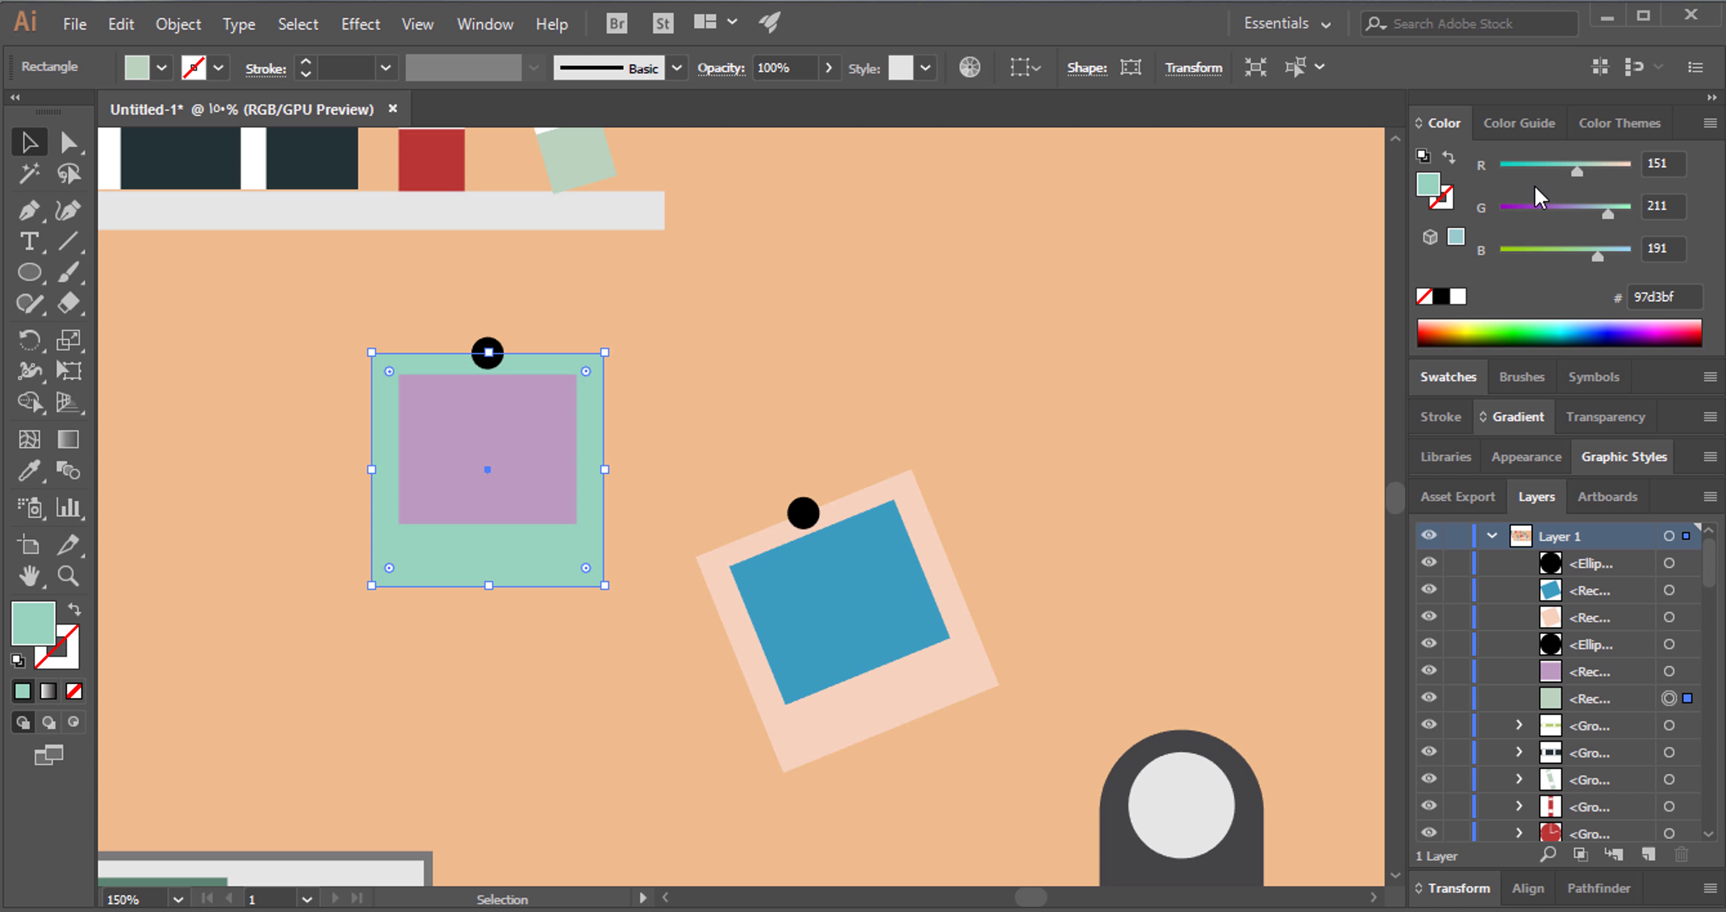
pyautogui.click(1099, 442)
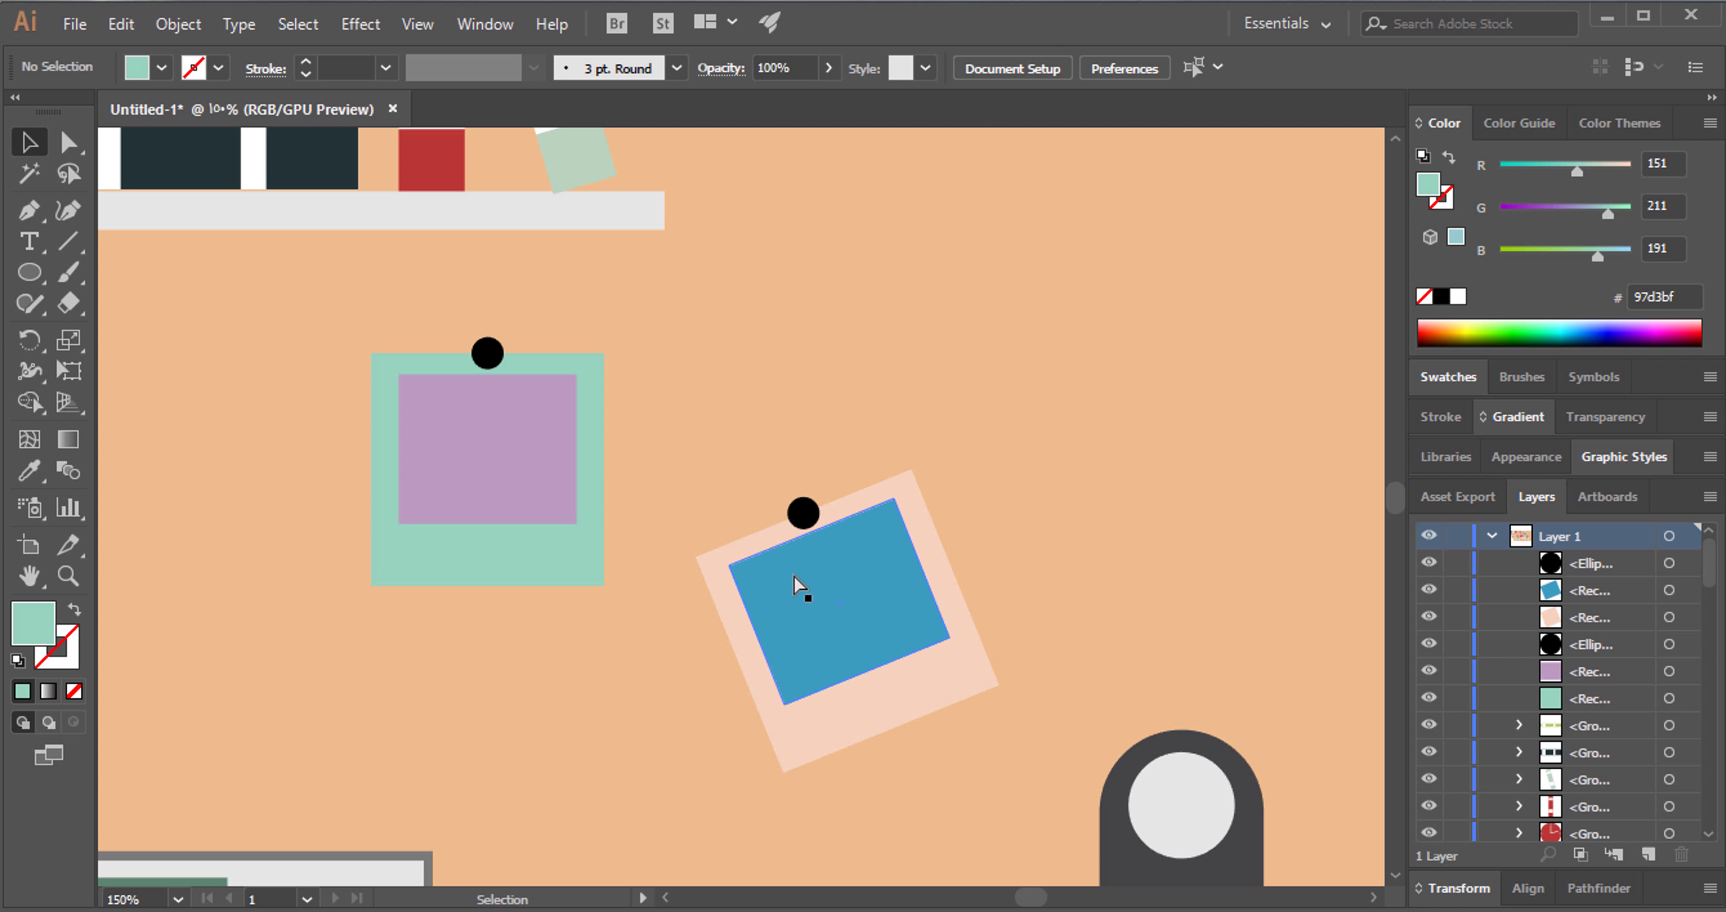
pyautogui.click(570, 488)
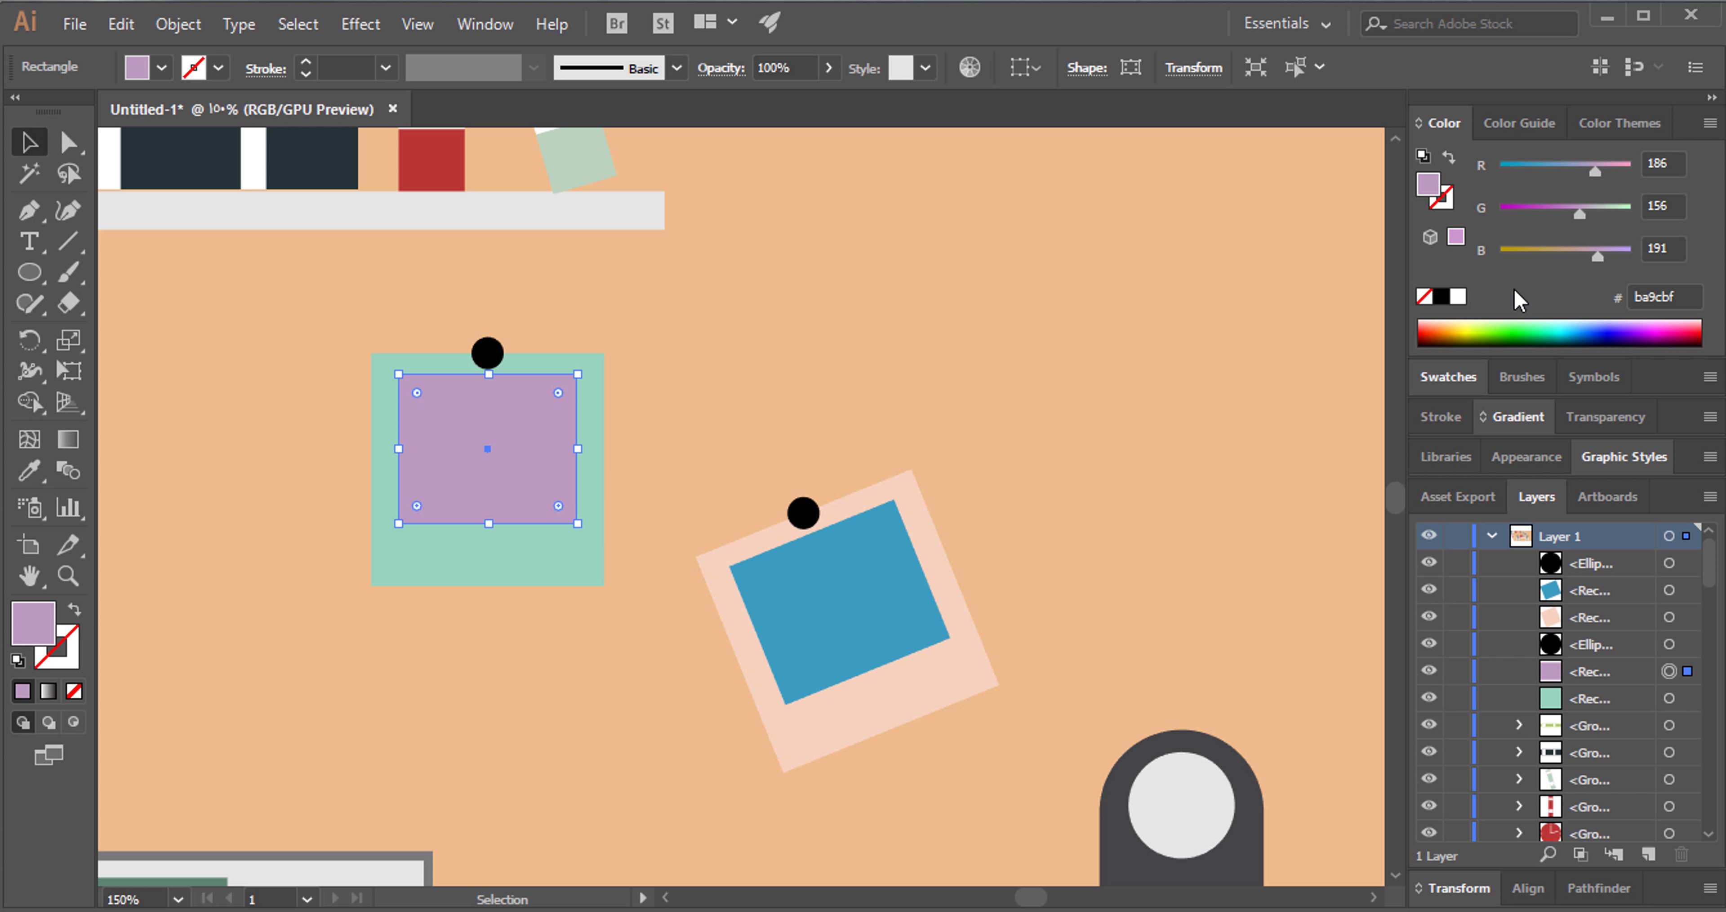
pyautogui.click(1616, 209)
pyautogui.click(1281, 313)
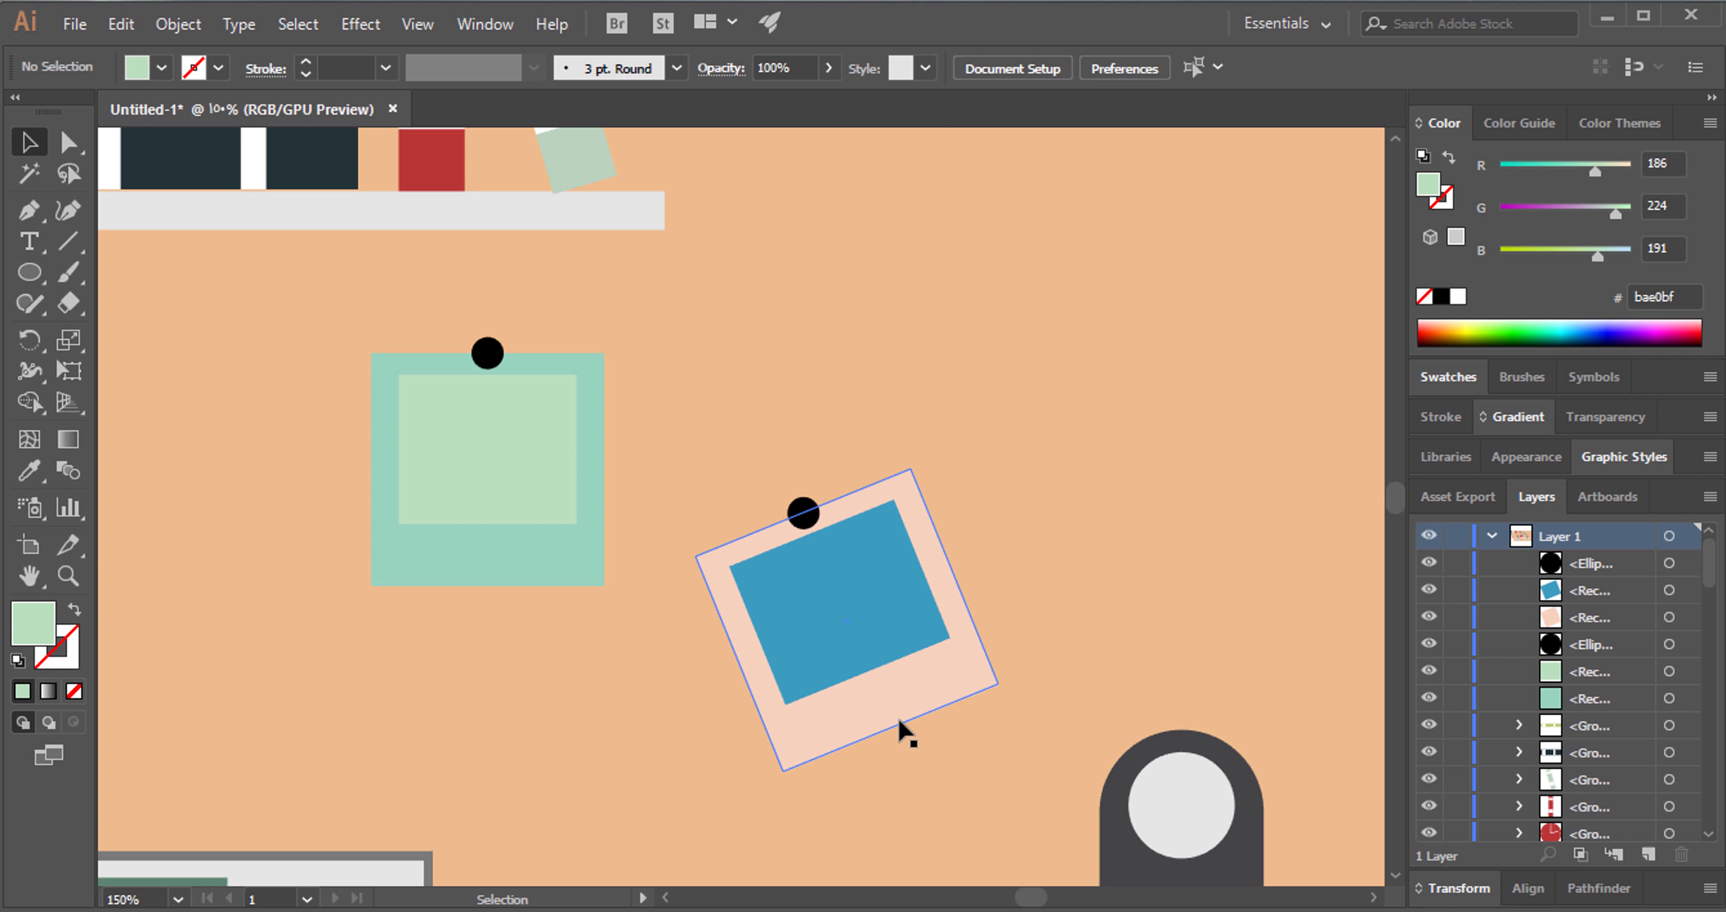
# Change the tilted frame's picture to teal #3bbdbf.
pyautogui.click(871, 628)
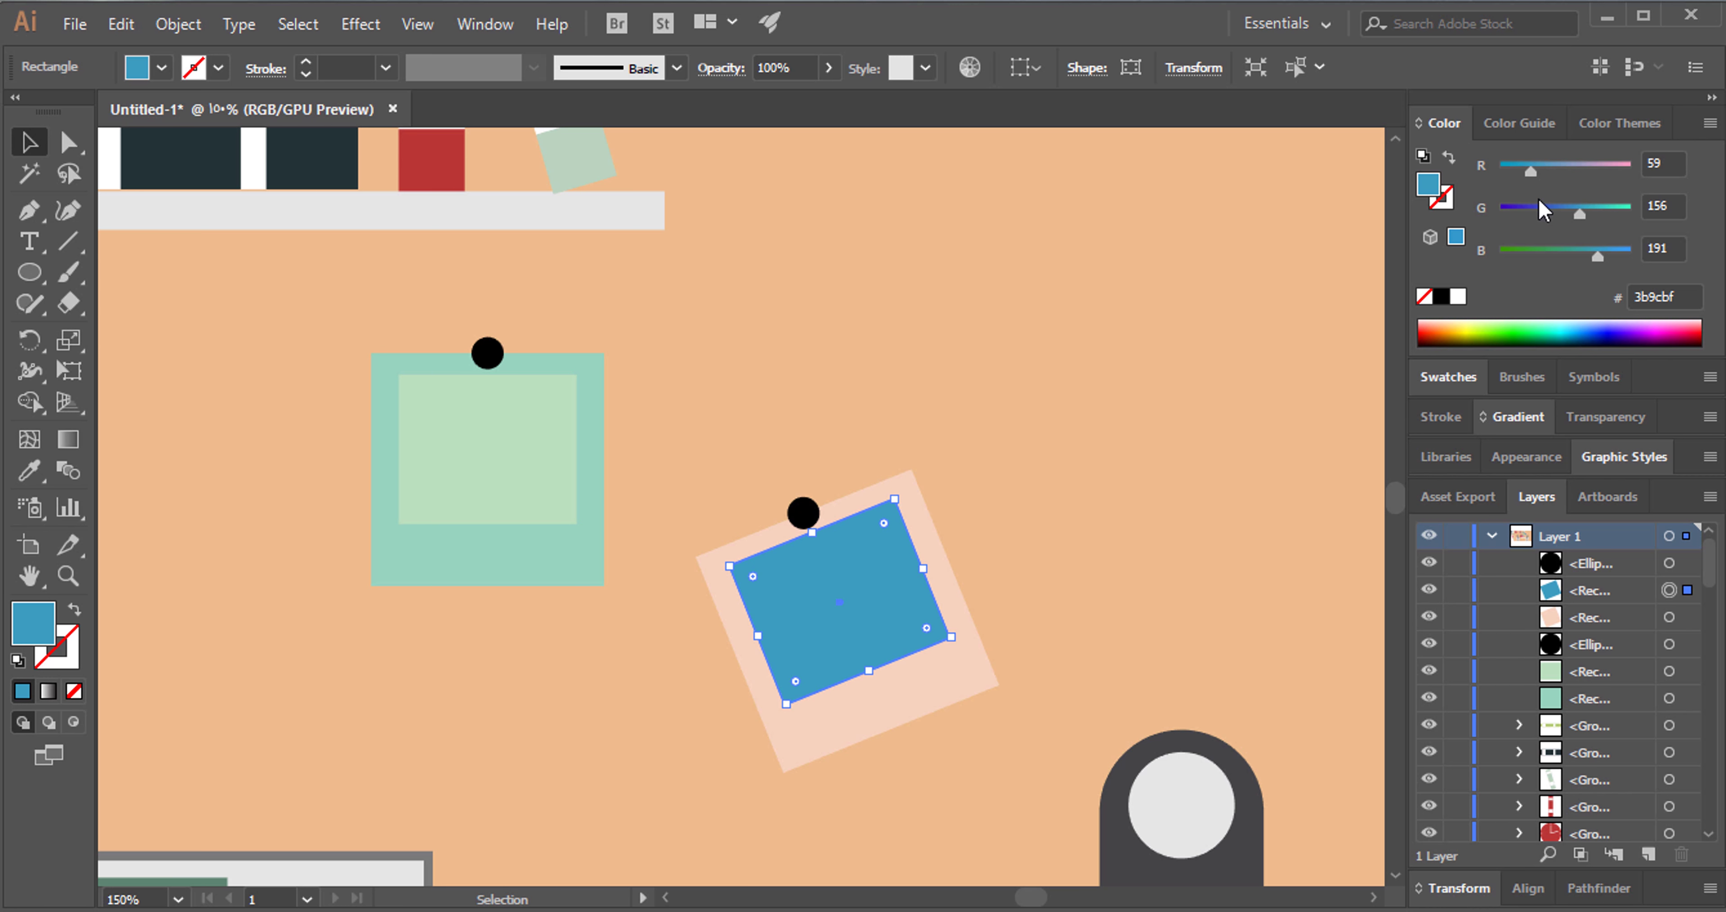
pyautogui.click(1597, 209)
pyautogui.click(1098, 517)
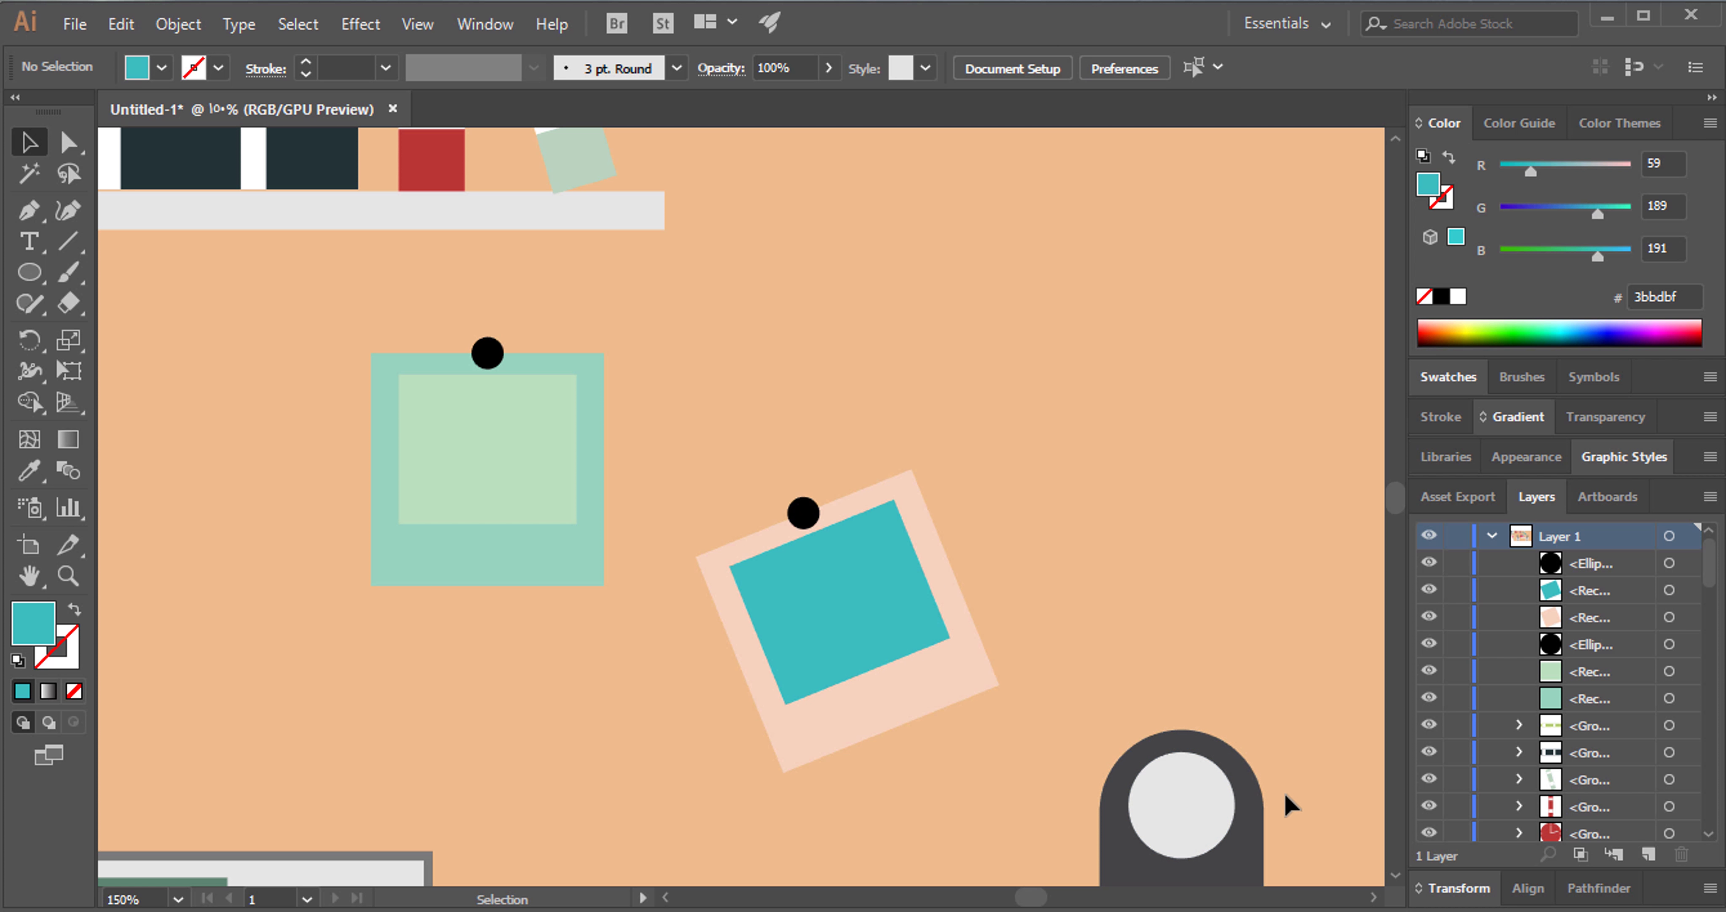
pyautogui.scroll(-3, 1391, 891)
pyautogui.scroll(-2, 1391, 891)
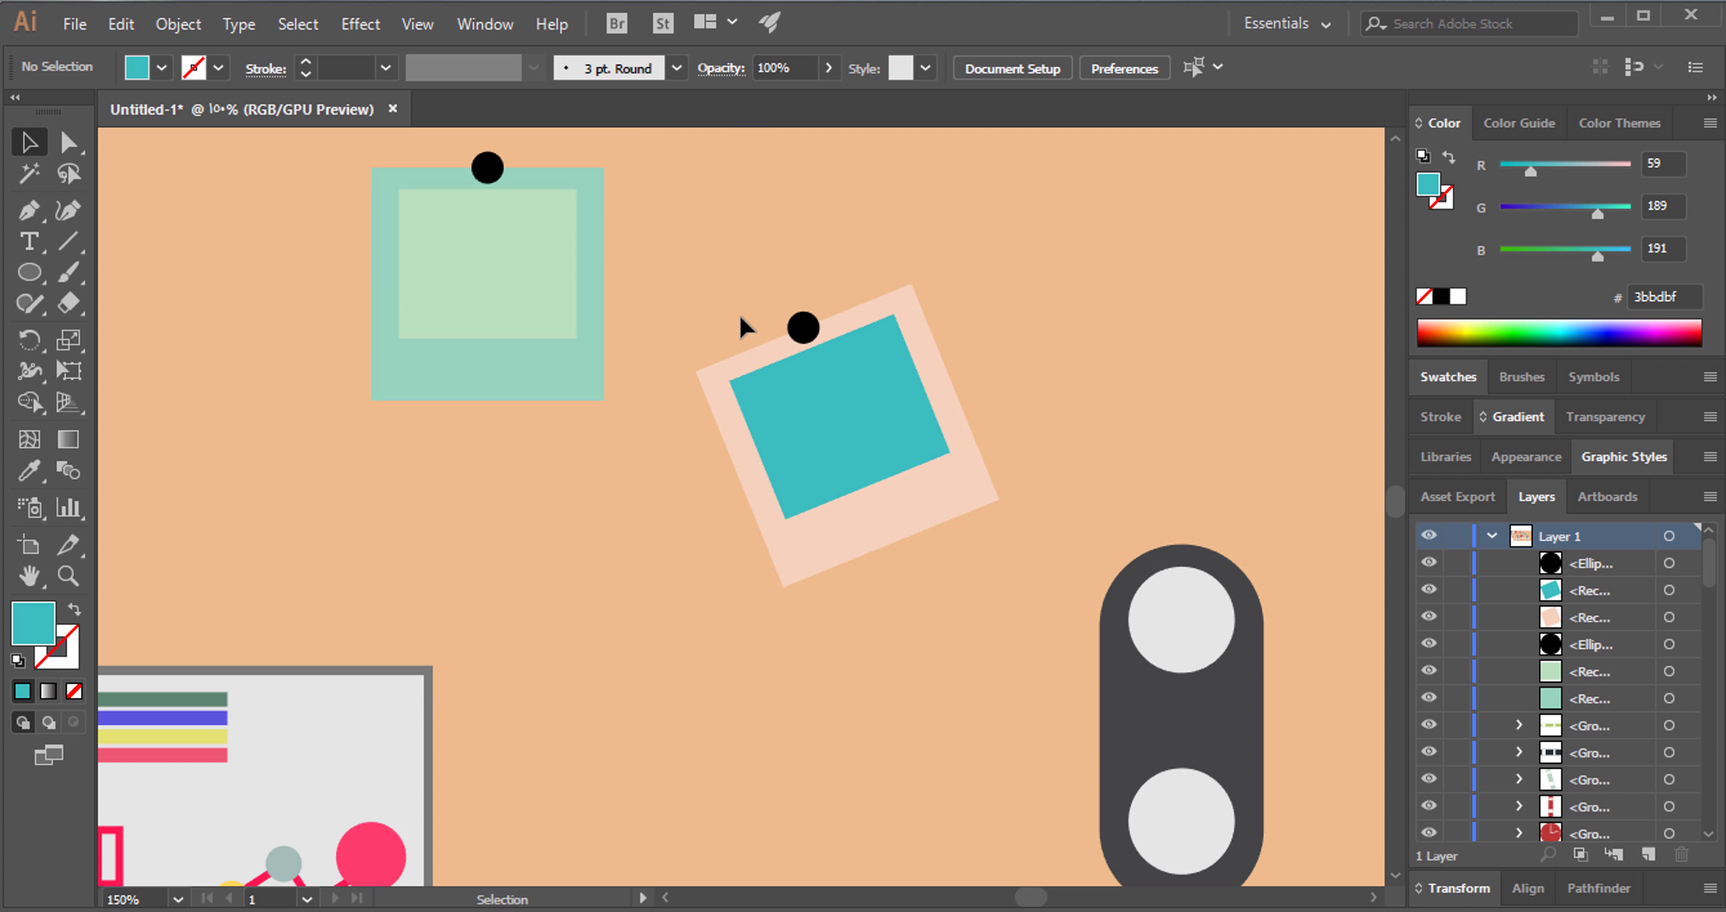
# Recolour the tilted frame's pin blue-grey #abb8c7.
pyautogui.click(804, 327)
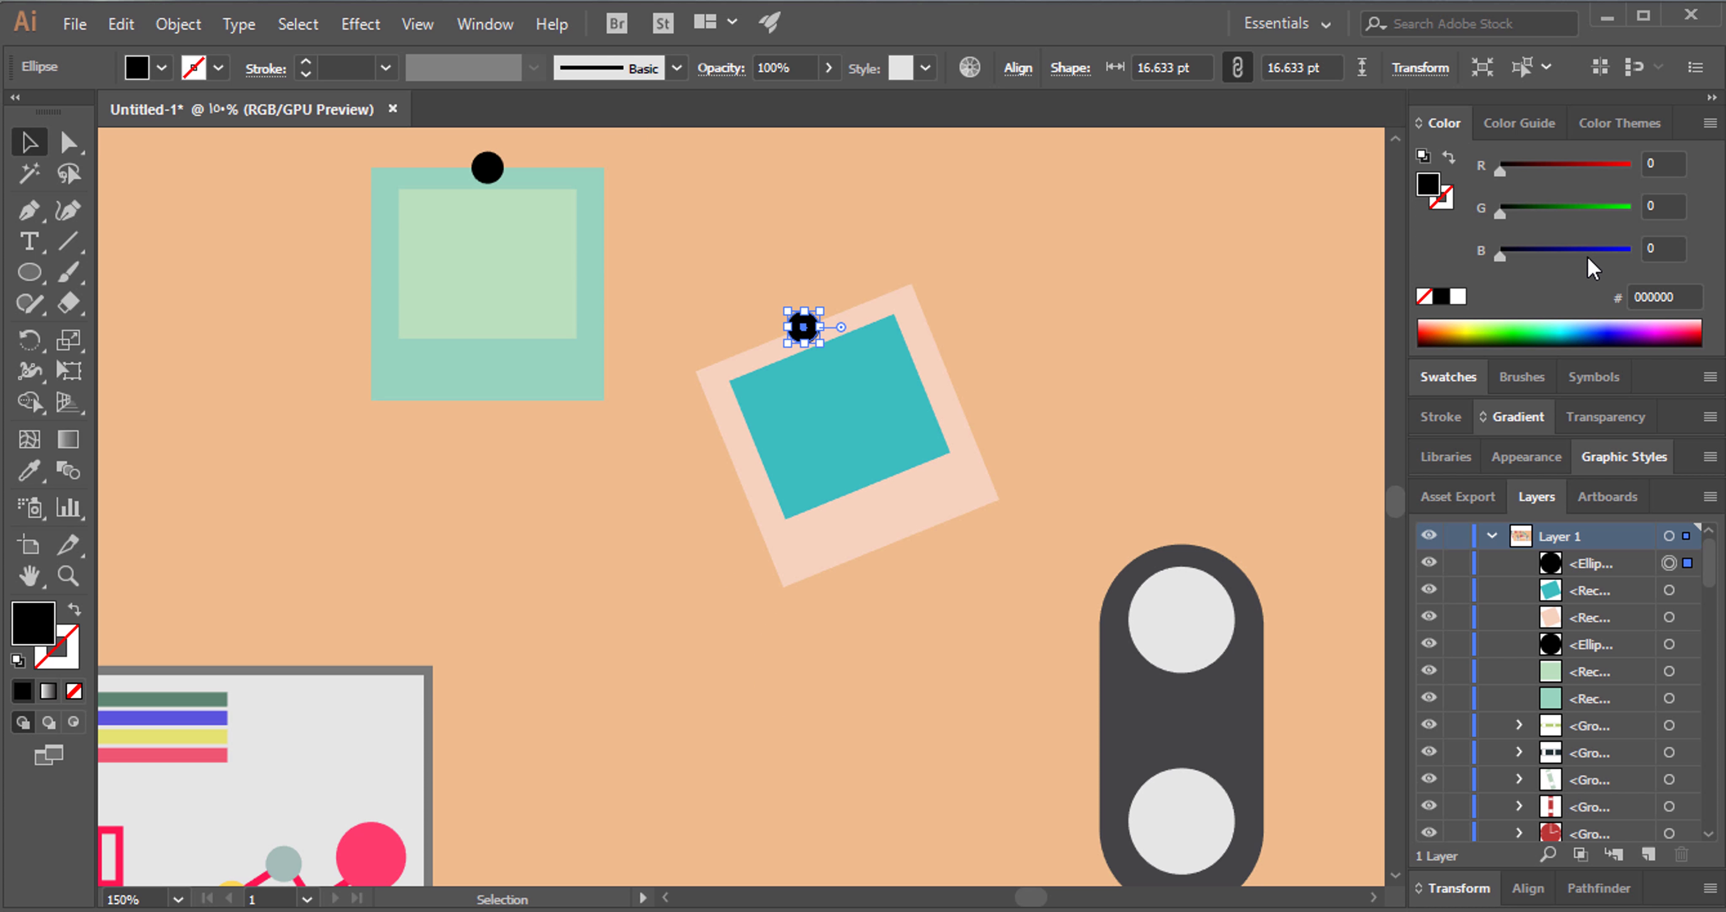
pyautogui.click(1596, 209)
pyautogui.click(1587, 167)
pyautogui.click(935, 327)
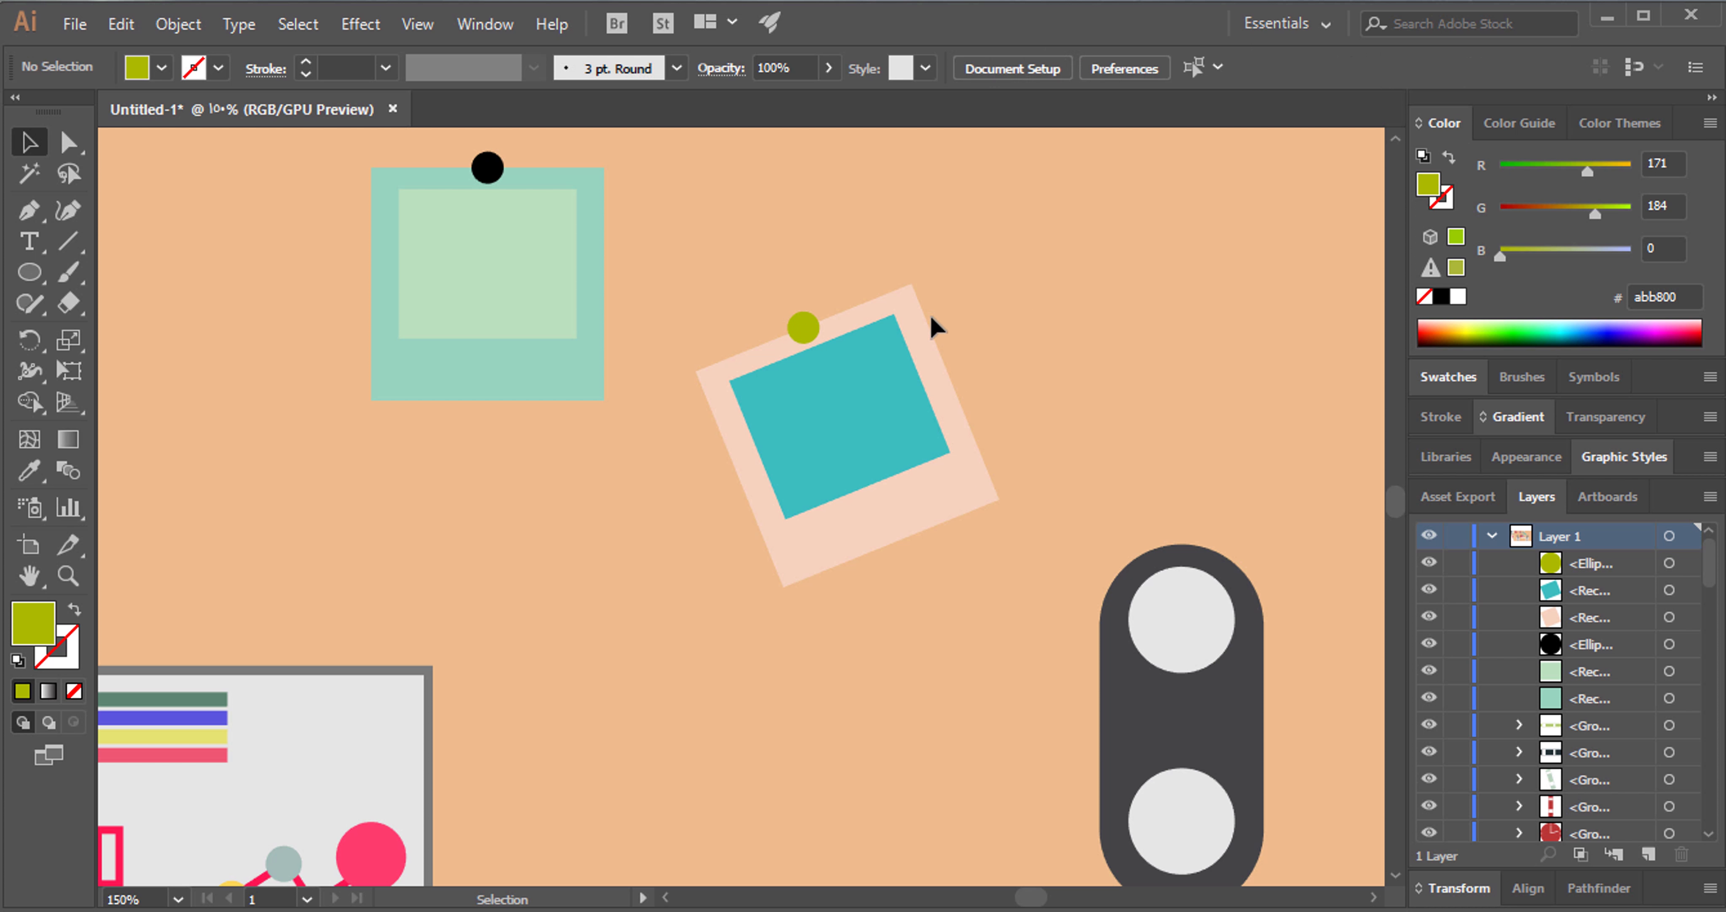
pyautogui.click(804, 328)
pyautogui.click(1603, 255)
pyautogui.click(1136, 313)
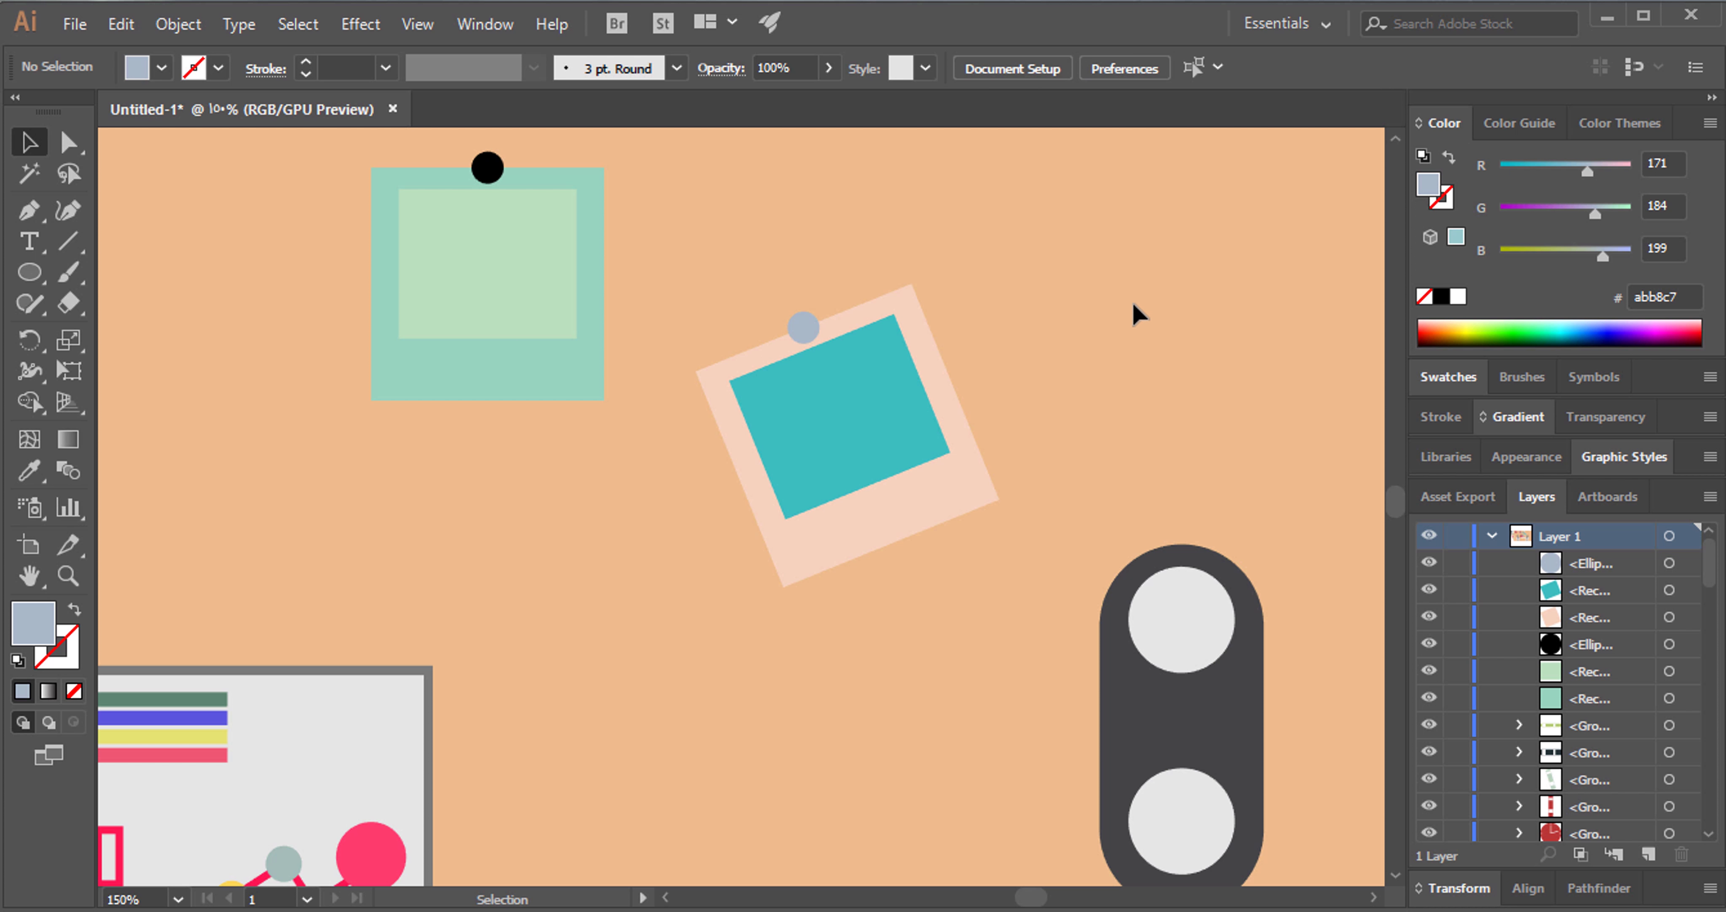
# Place a copy of the tilted photo down-left and rotate it counter-clockwise.
pyautogui.moveTo(741, 640); pyautogui.dragTo(742, 640)
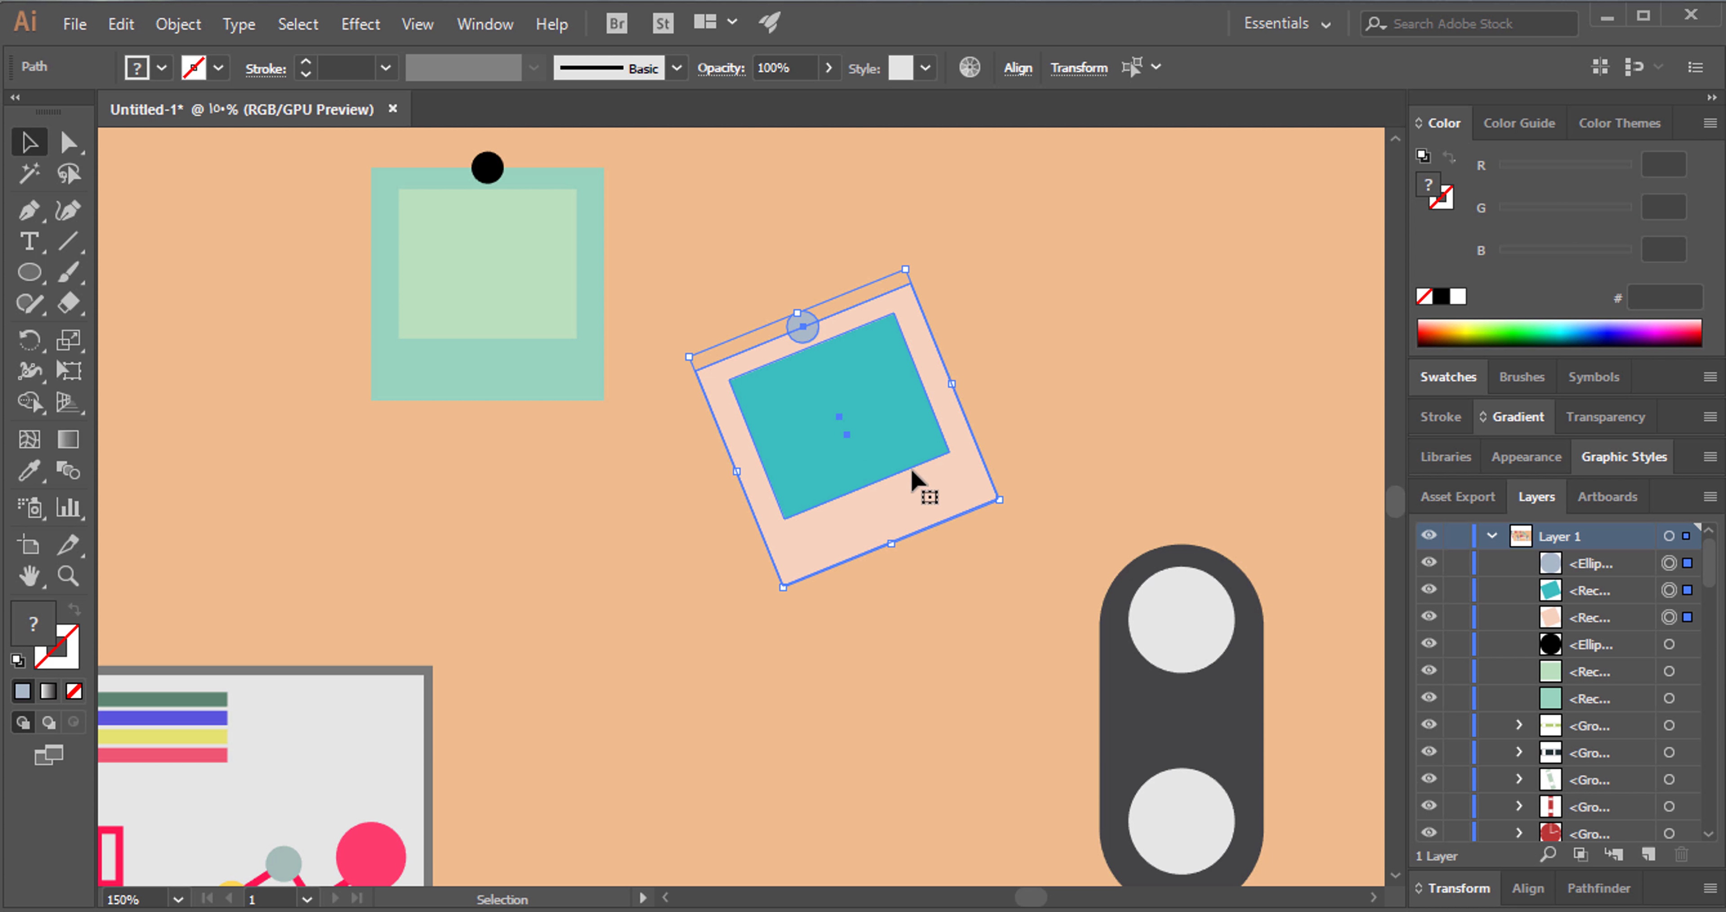
pyautogui.moveTo(894, 434); pyautogui.dragTo(650, 643)
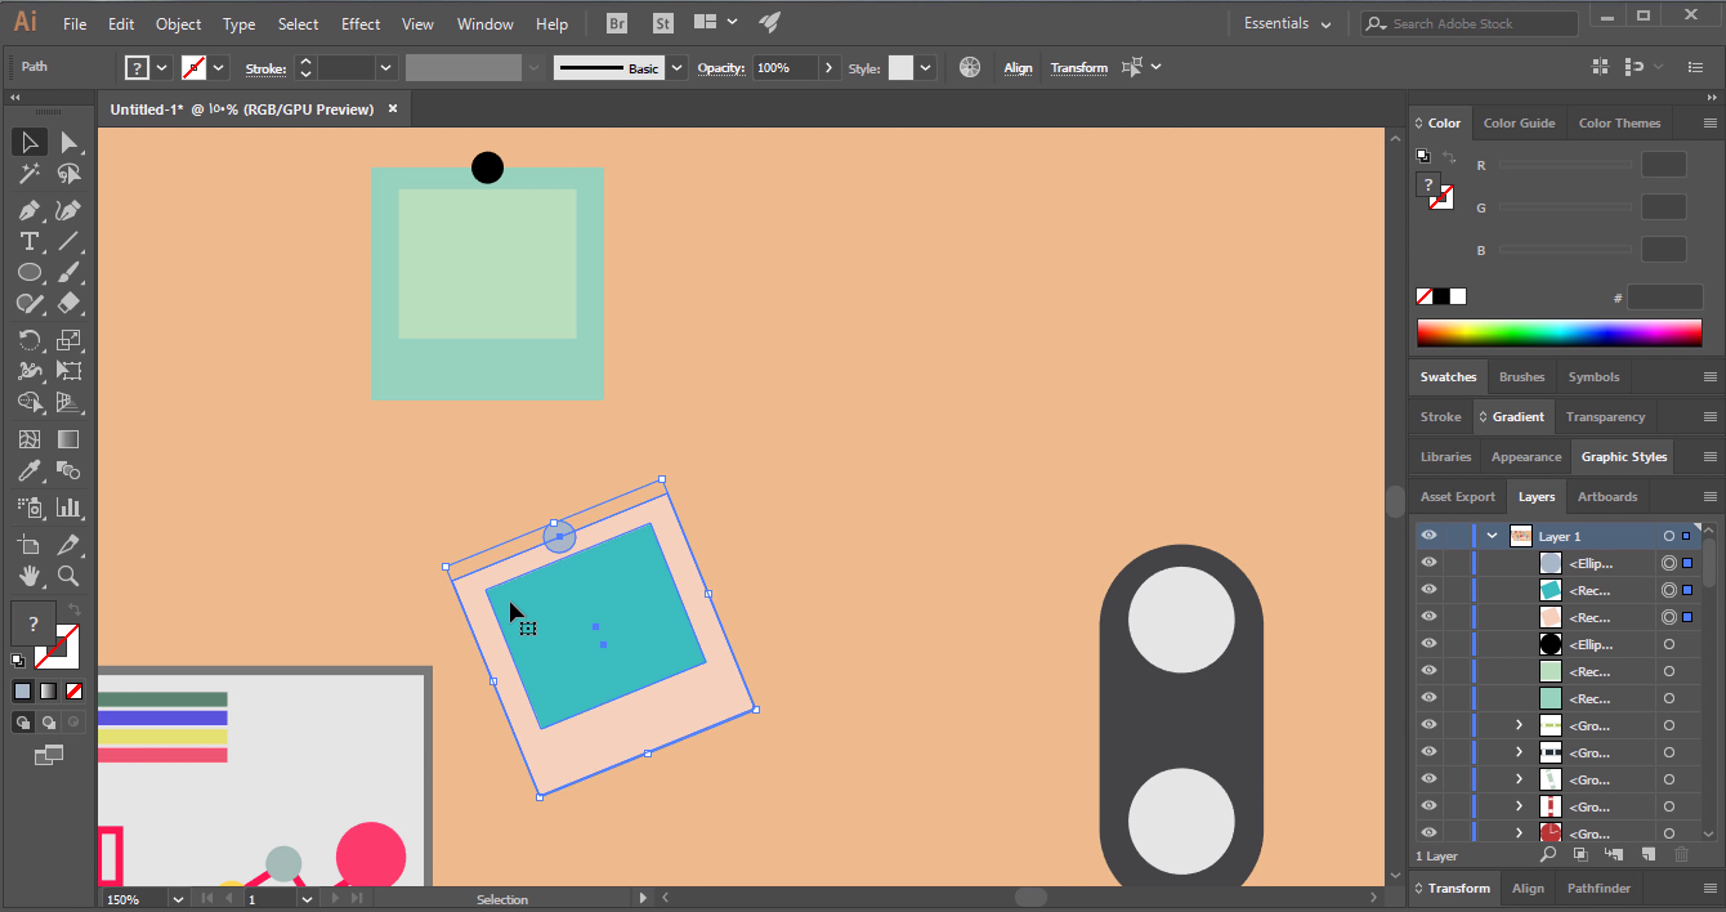
pyautogui.hotkey('ctrl', 'z')
pyautogui.moveTo(850, 434)
pyautogui.mouseDown()
pyautogui.moveTo(565, 618)
pyautogui.moveTo(587, 613)
pyautogui.mouseUp()
pyautogui.moveTo(422, 549); pyautogui.dragTo(499, 472)
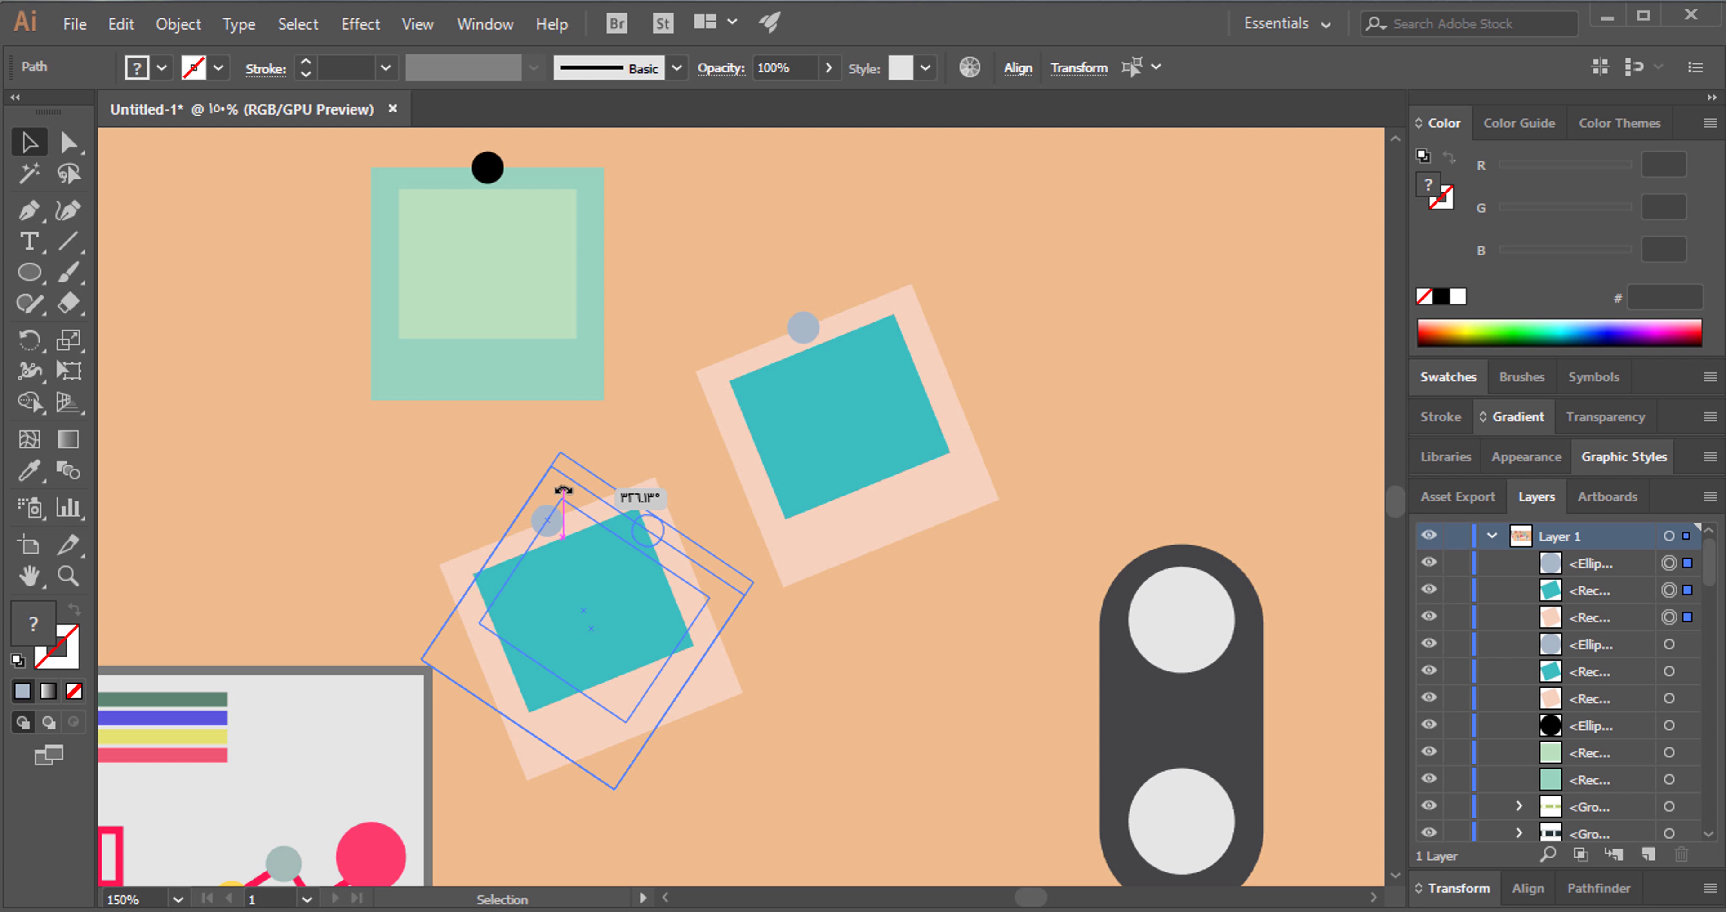
# Recolour the copied photo's inner picture from teal to crimson.
pyautogui.click(745, 577)
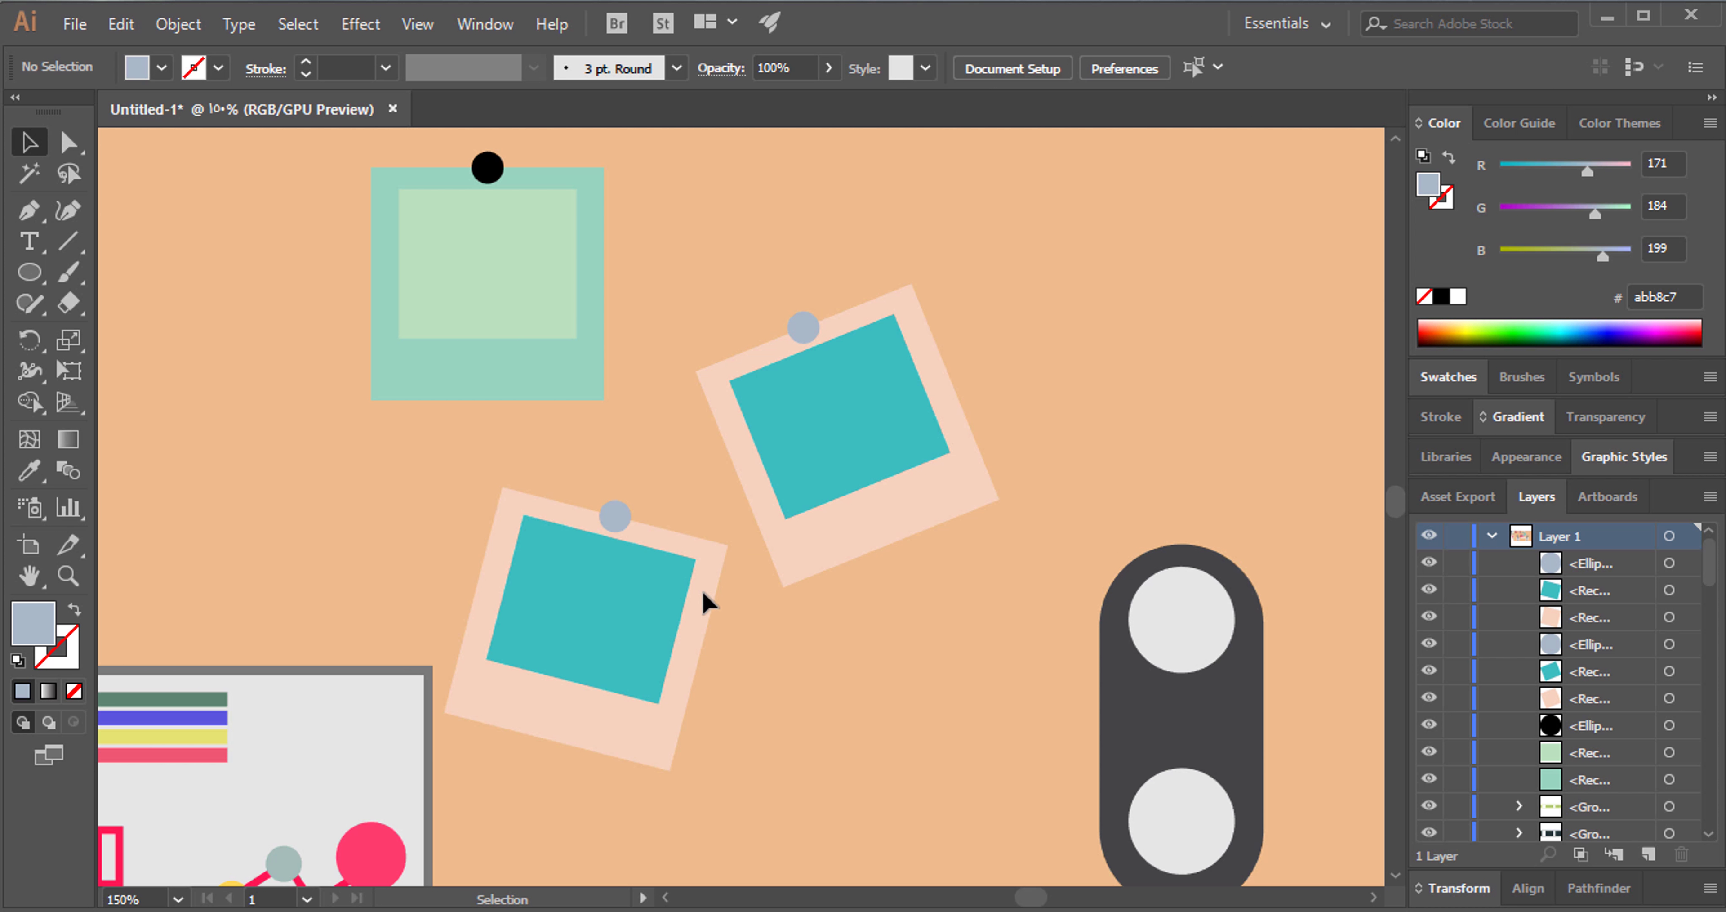
pyautogui.click(674, 593)
pyautogui.click(1594, 166)
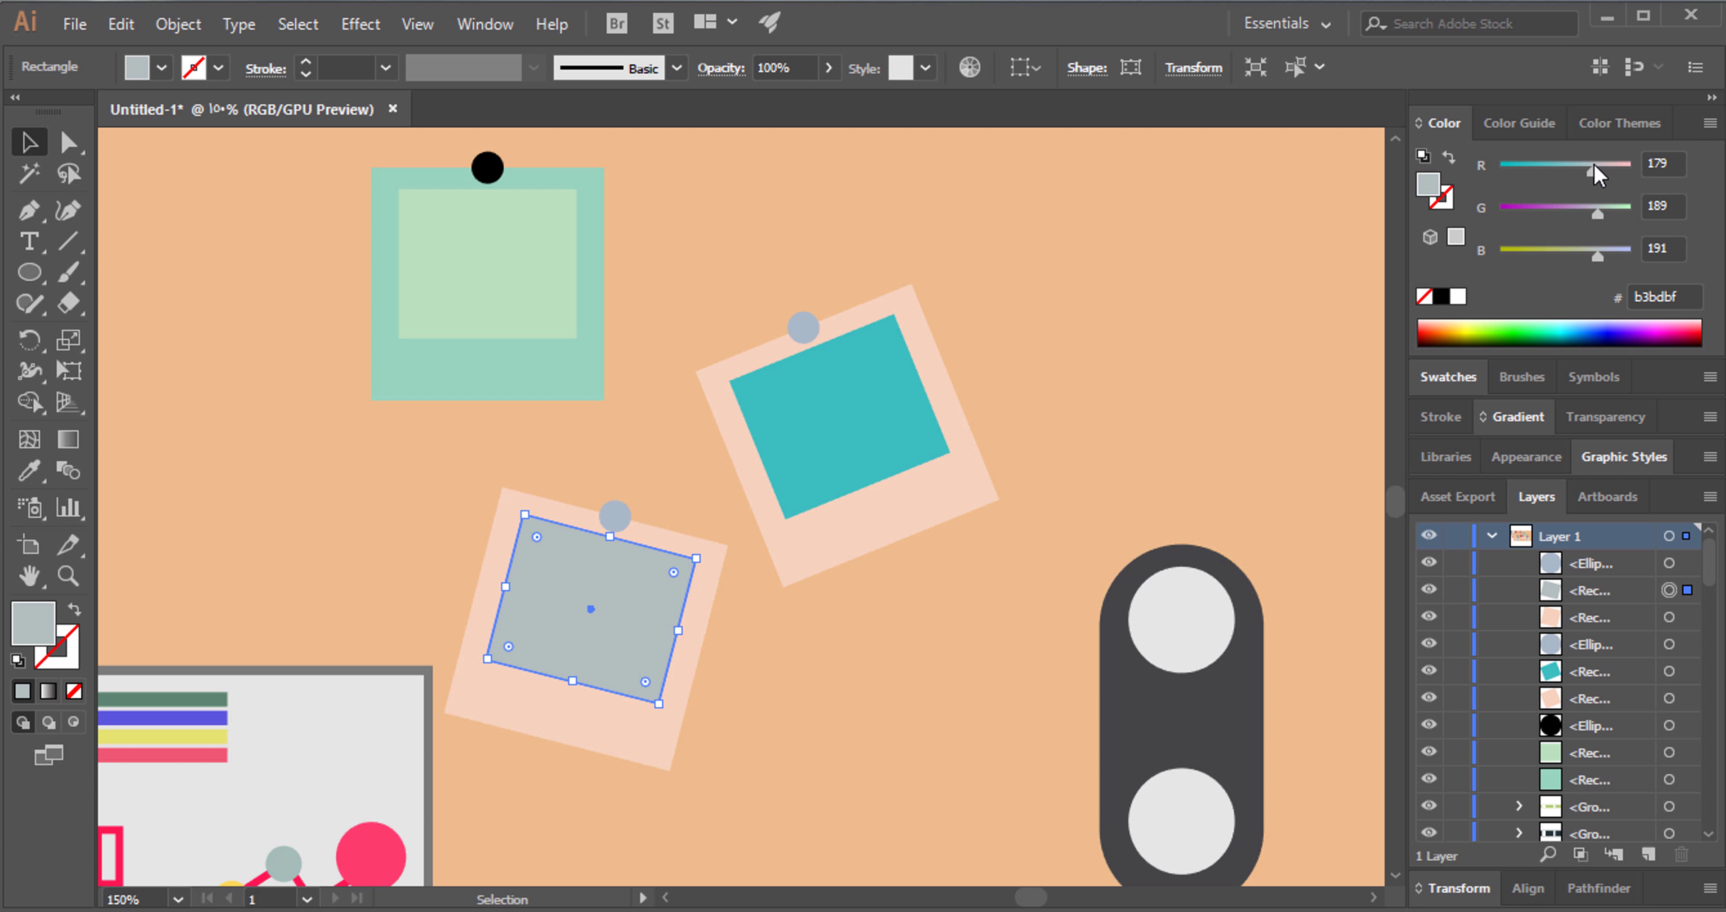
pyautogui.click(1558, 209)
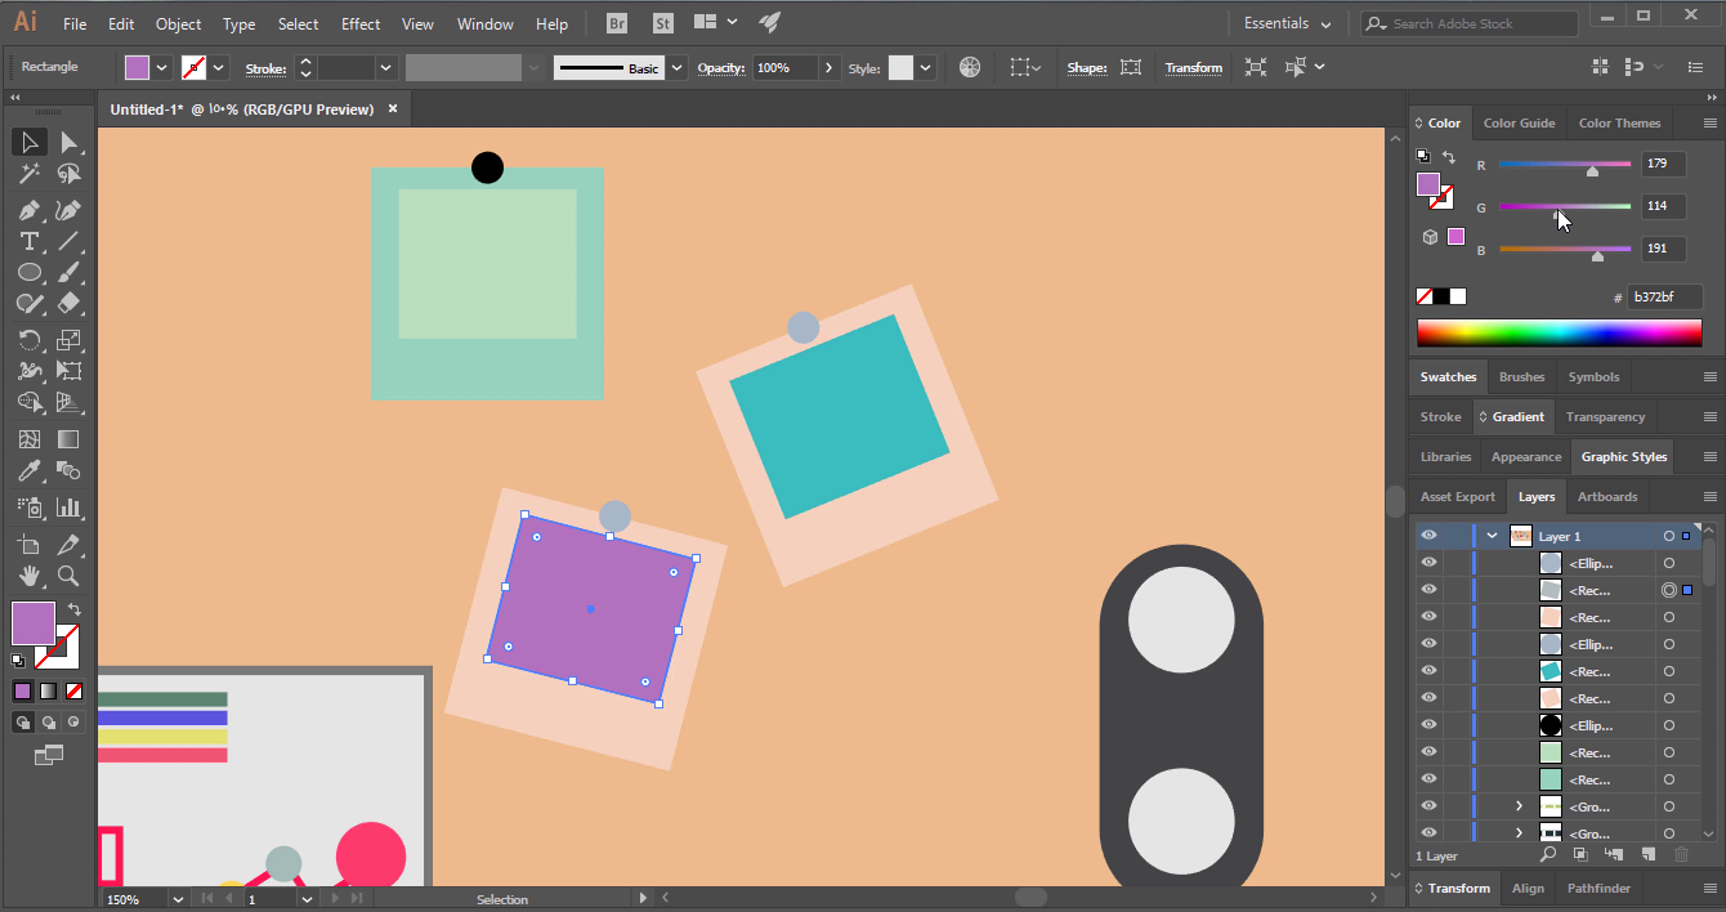
pyautogui.click(1543, 253)
pyautogui.click(1610, 210)
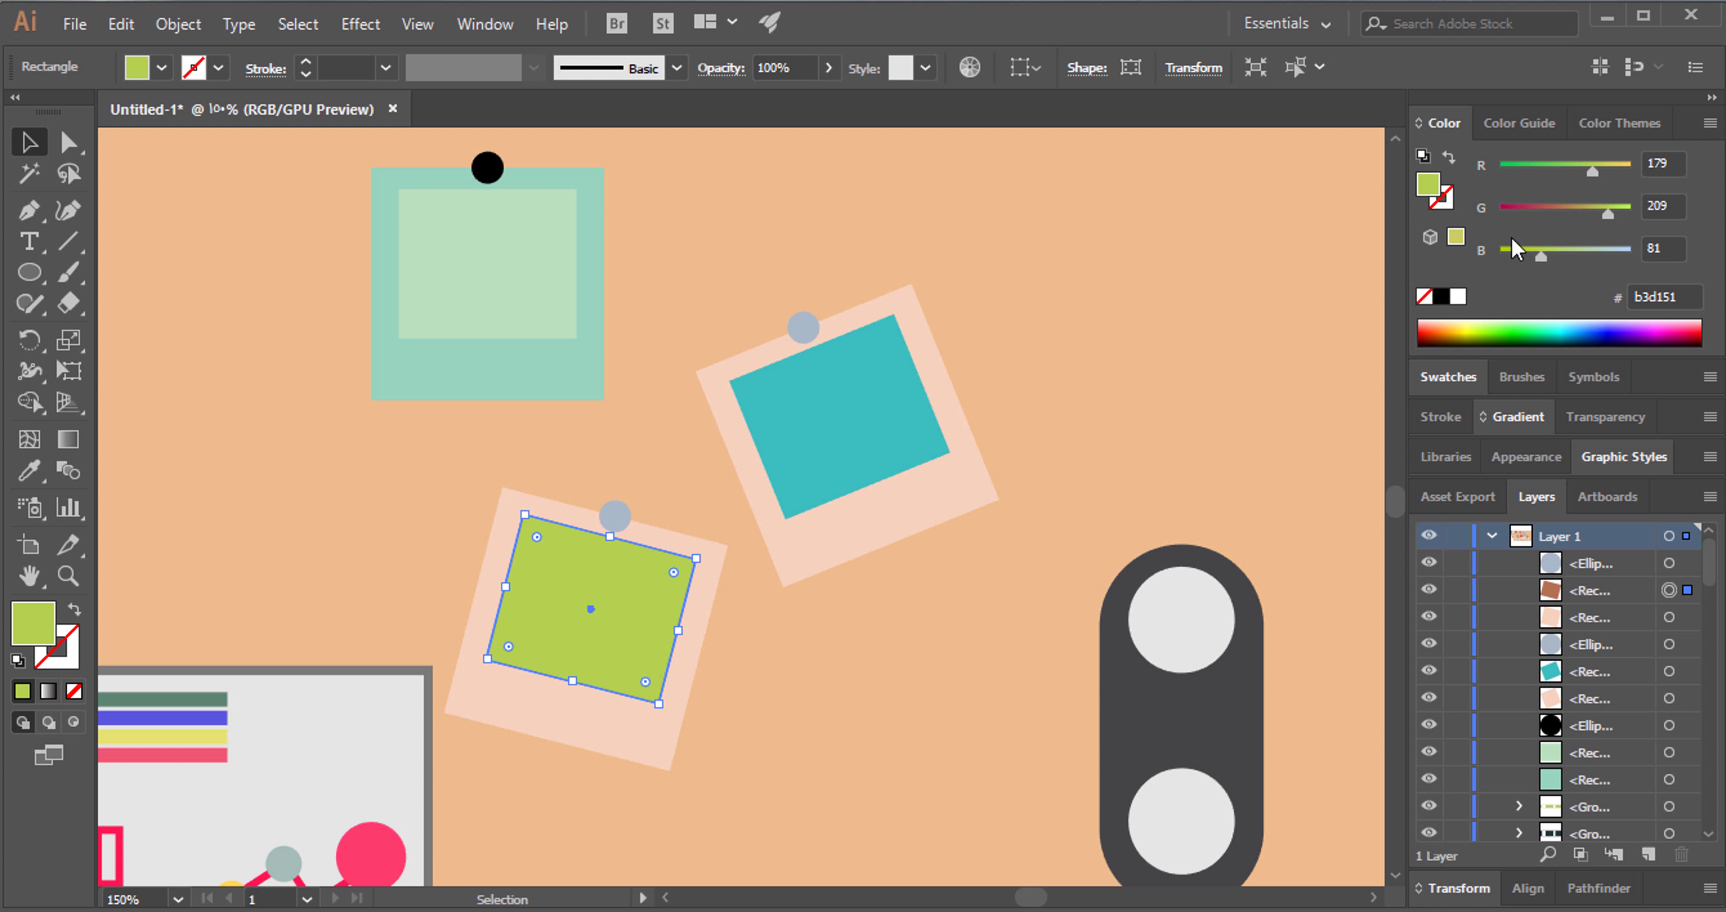
pyautogui.click(1526, 214)
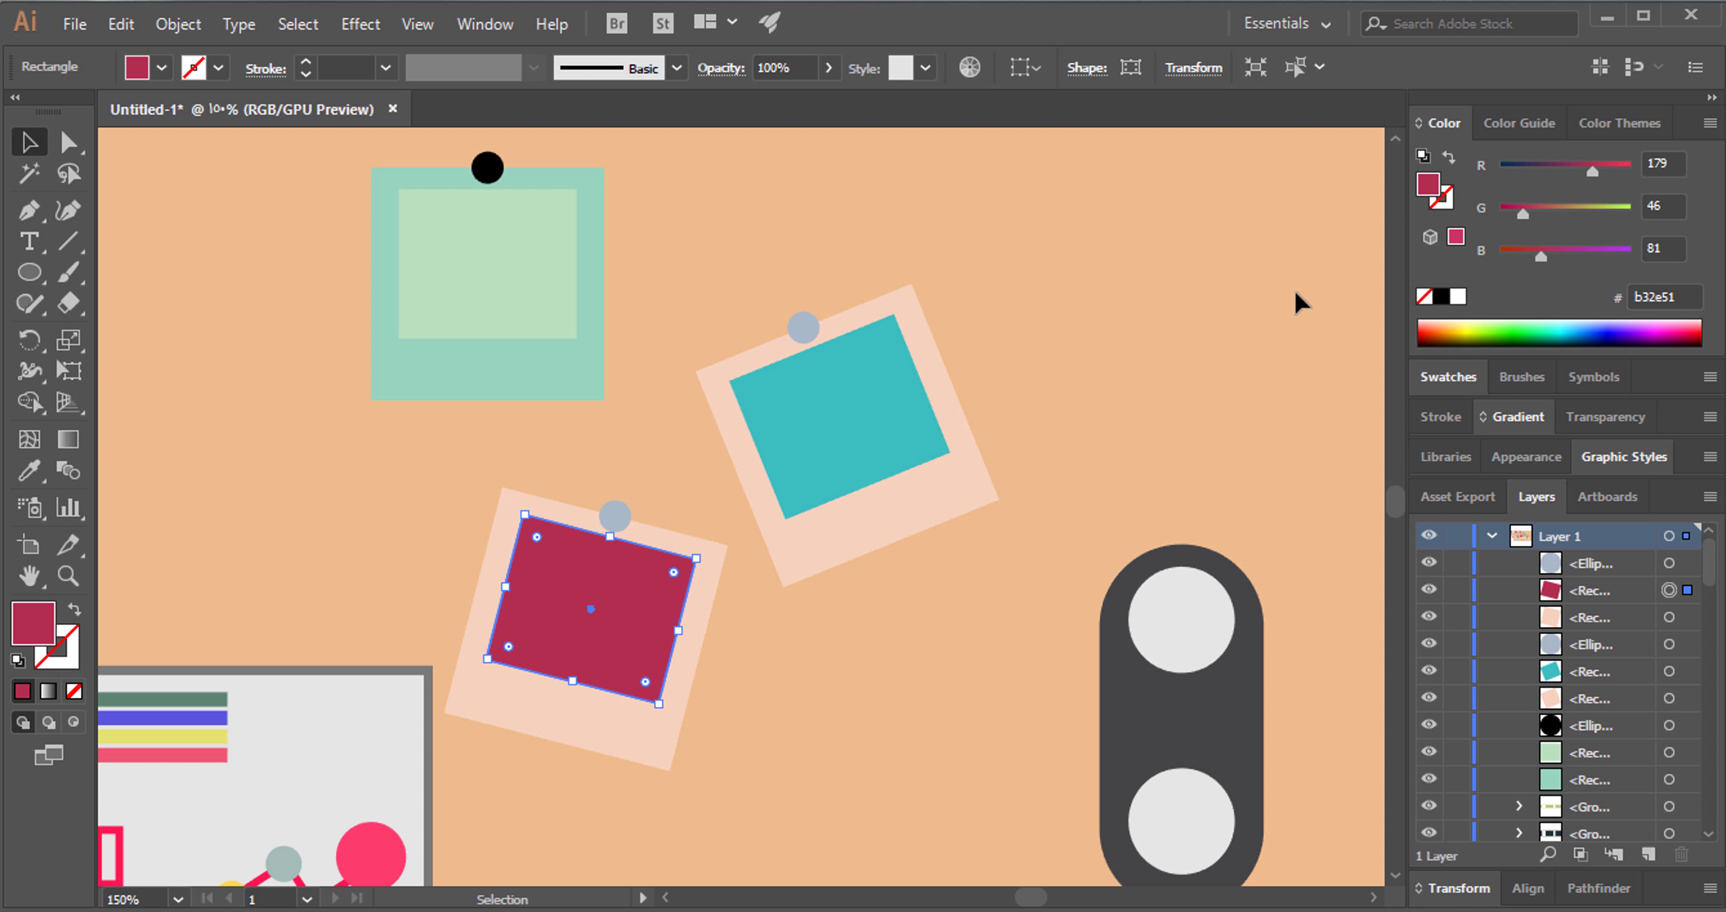
pyautogui.click(1294, 297)
# Make the copied photo's frame yellow #f6d356 and deepen its picture toward magenta.
pyautogui.click(603, 716)
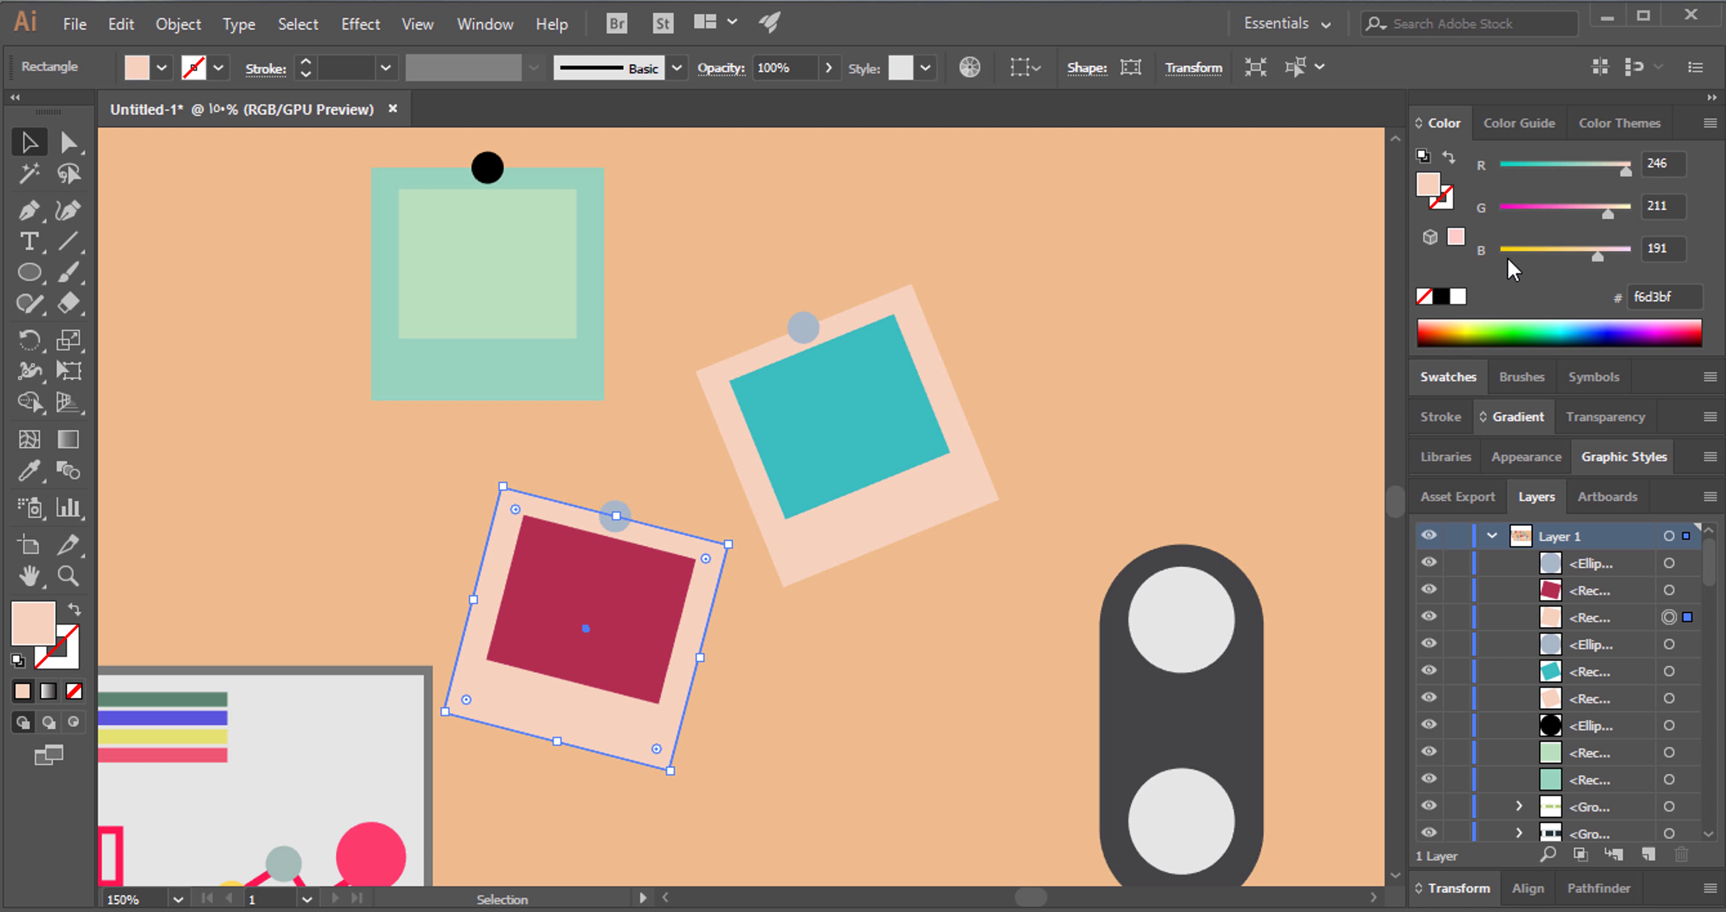
pyautogui.moveTo(1515, 255); pyautogui.dragTo(1545, 256)
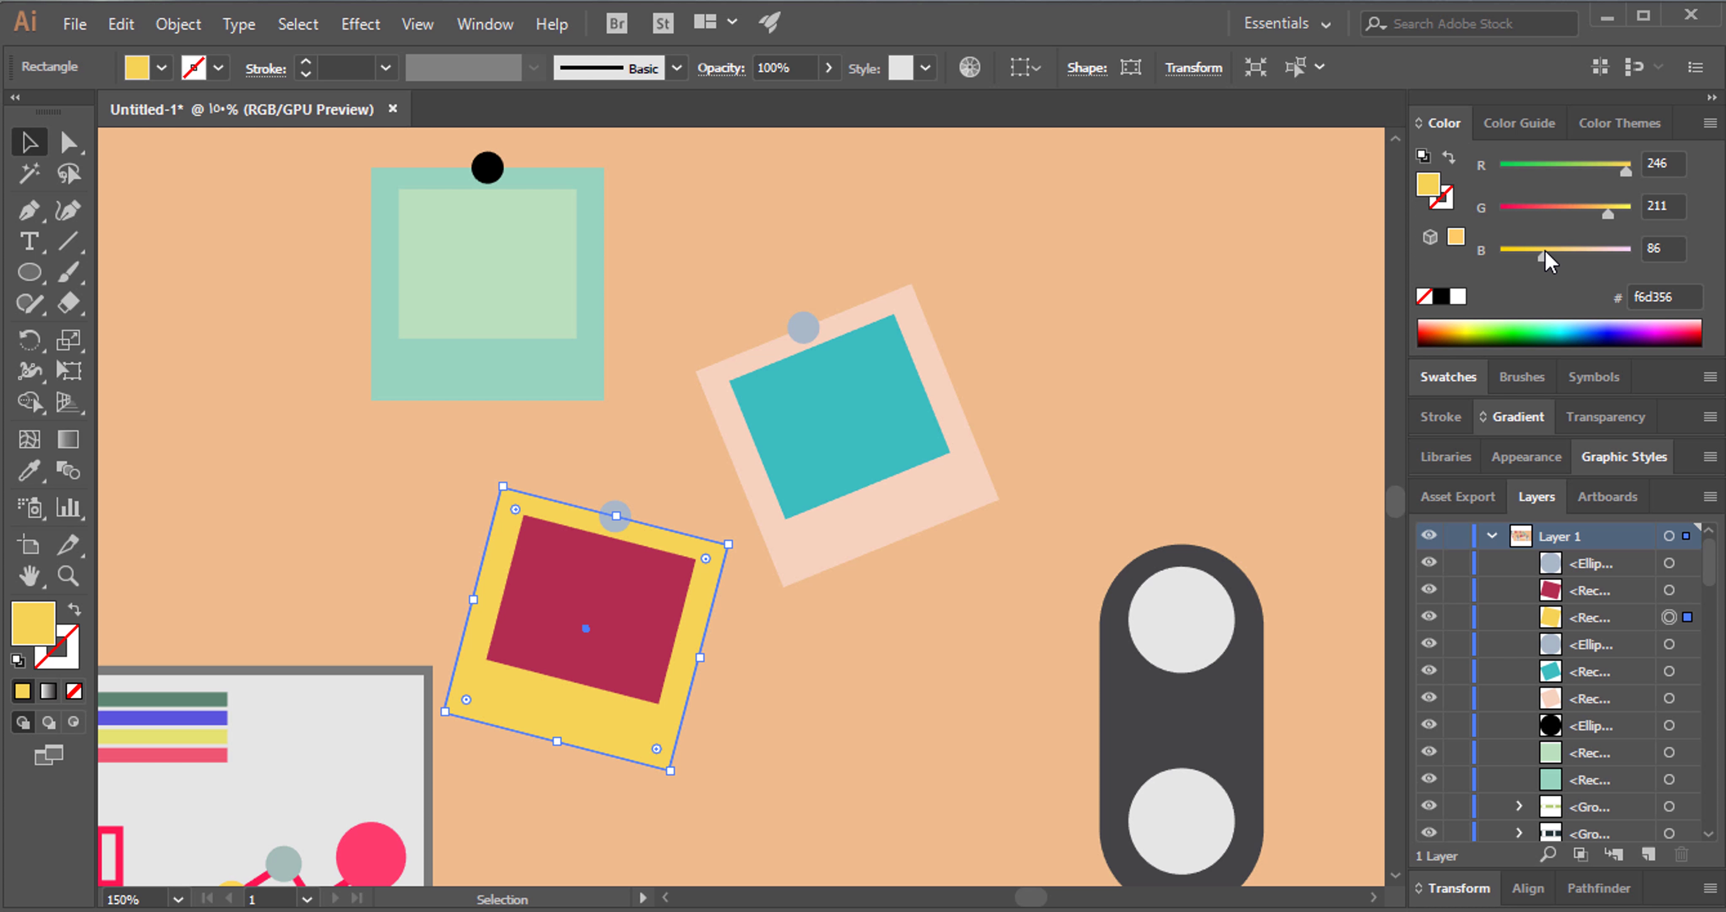
pyautogui.click(628, 644)
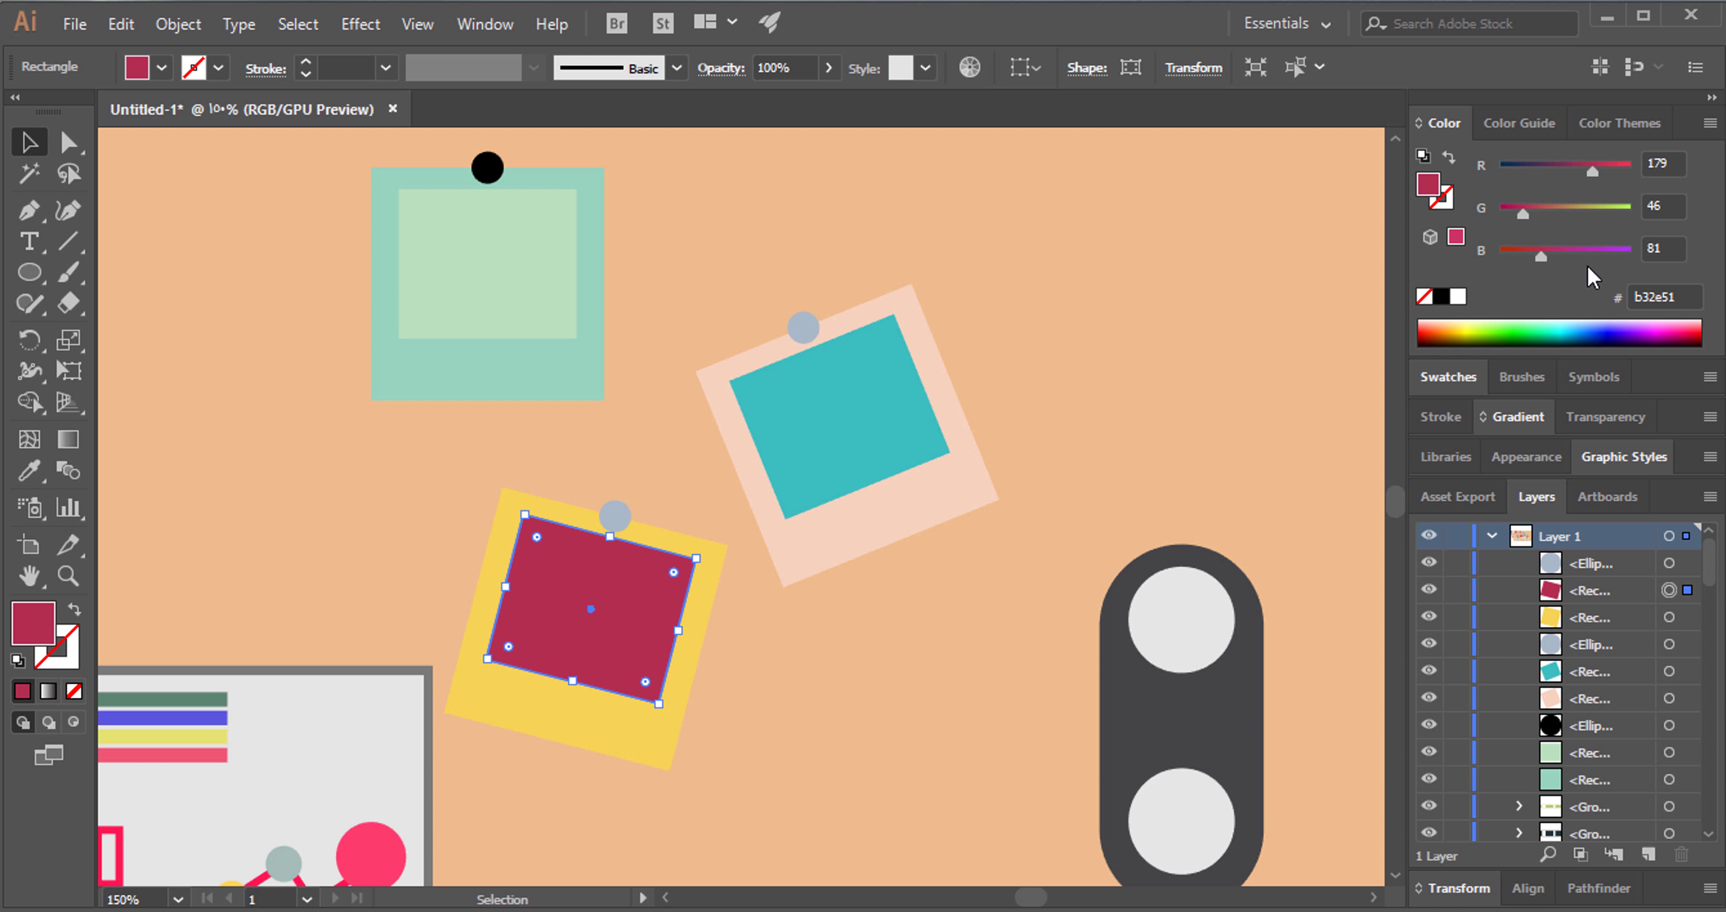
pyautogui.click(1504, 215)
pyautogui.click(1206, 396)
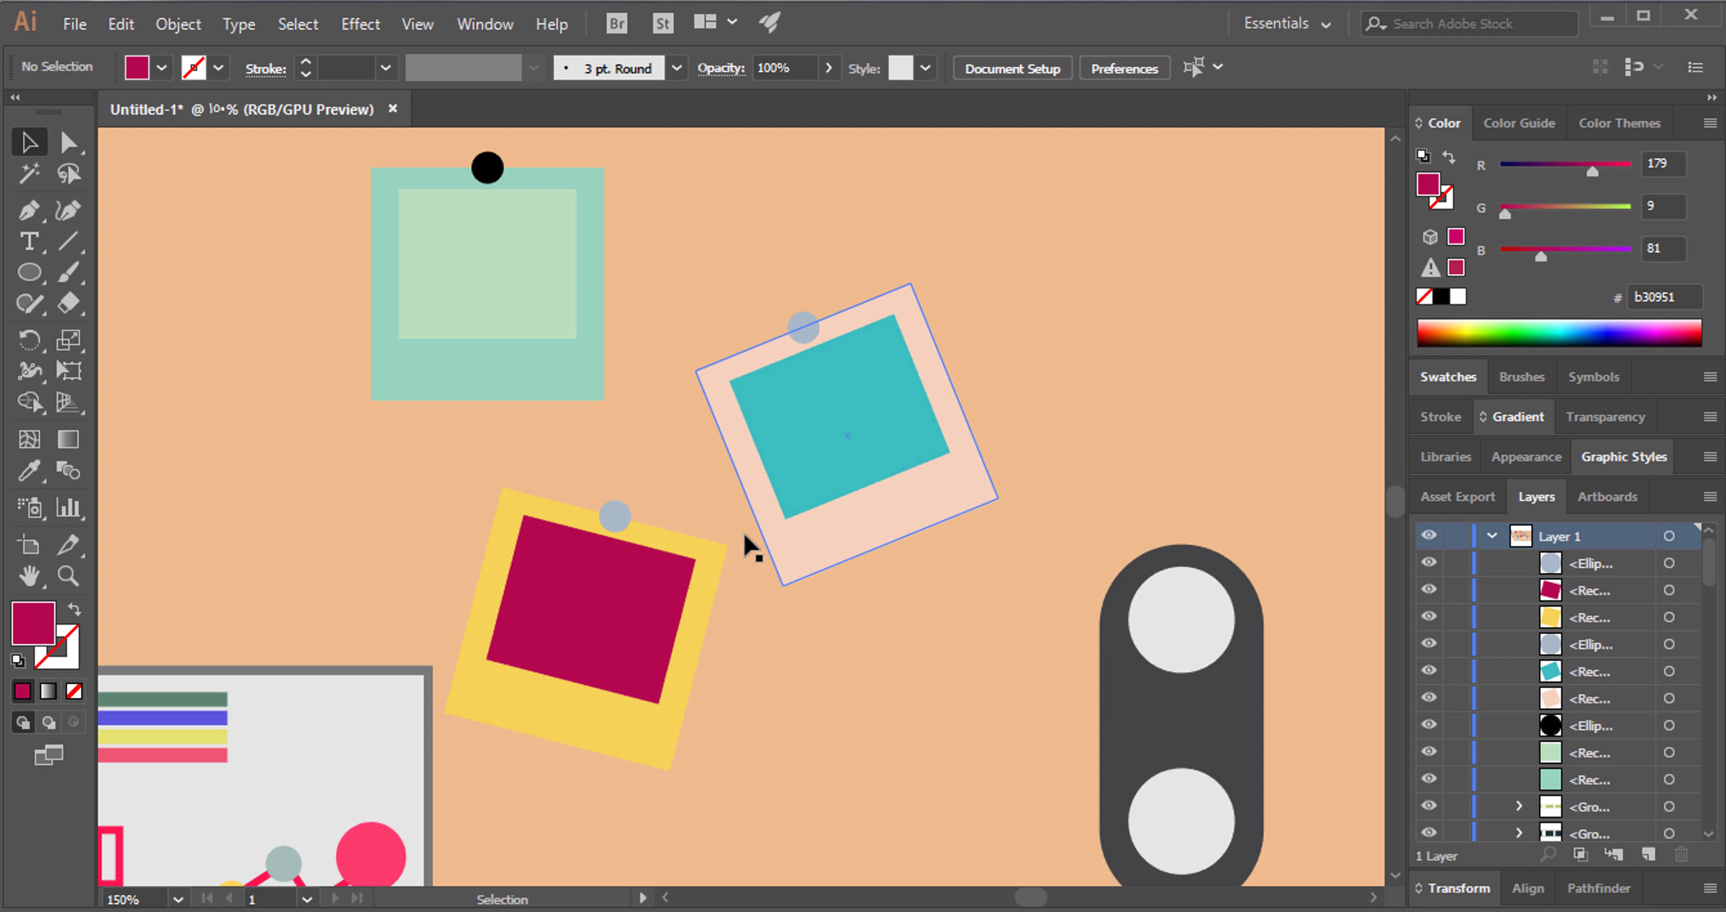
# Make the new photo's pin pale yellow #fff1c7.
pyautogui.click(621, 523)
pyautogui.moveTo(1604, 164); pyautogui.dragTo(1637, 160)
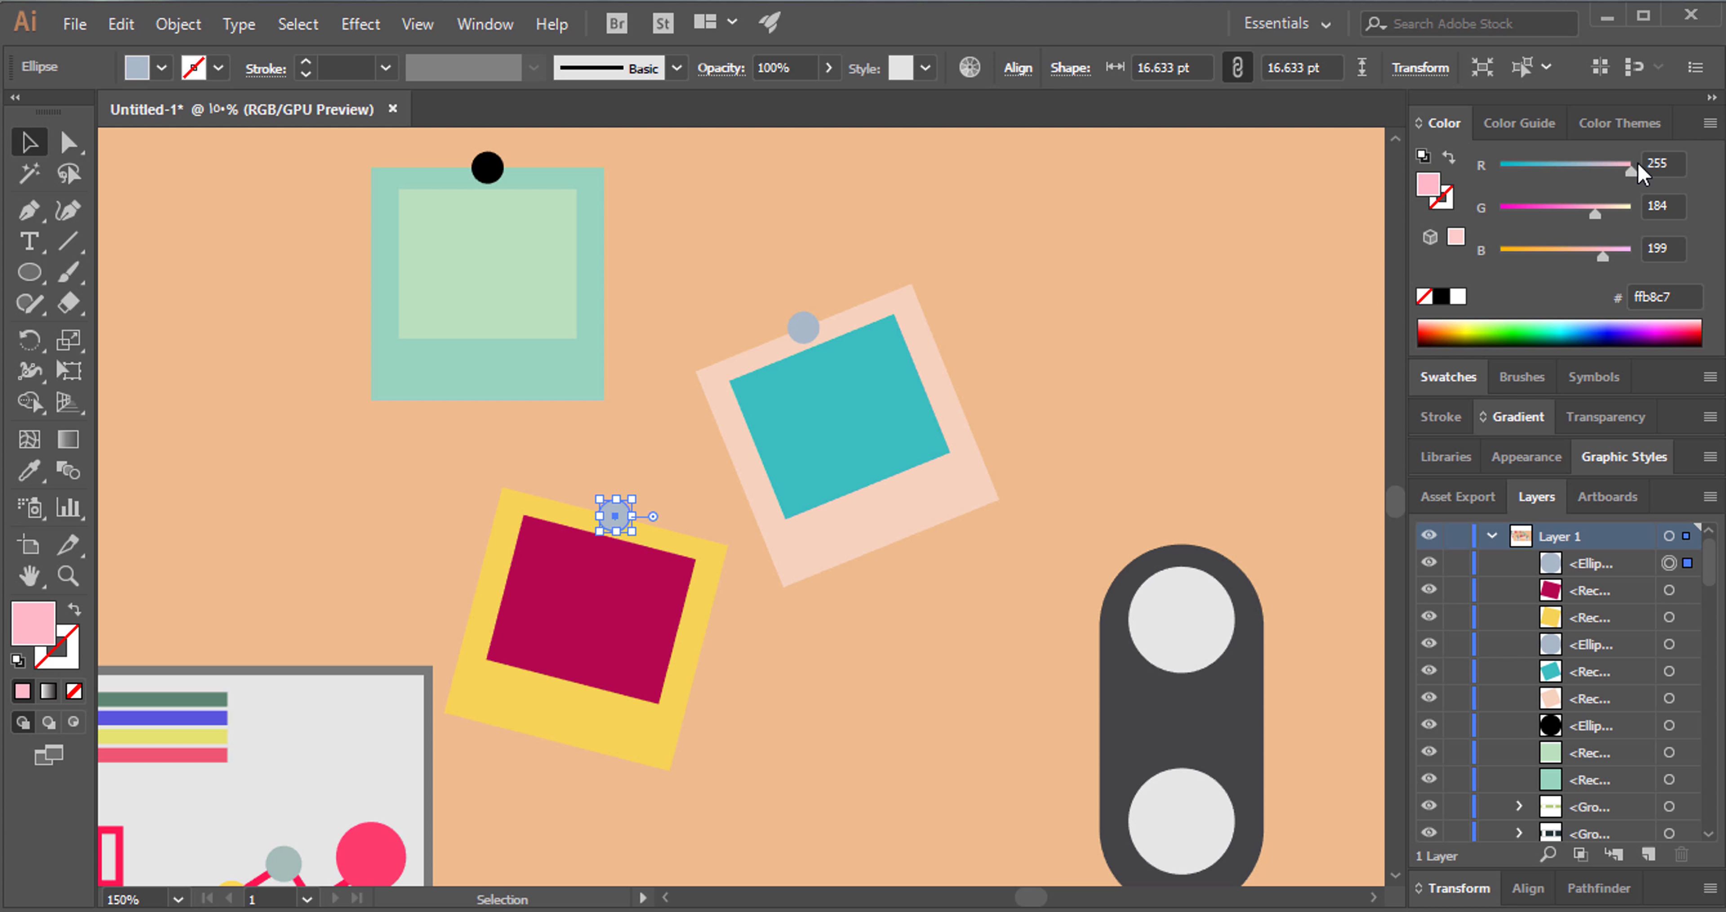
pyautogui.moveTo(1533, 208); pyautogui.dragTo(1497, 217)
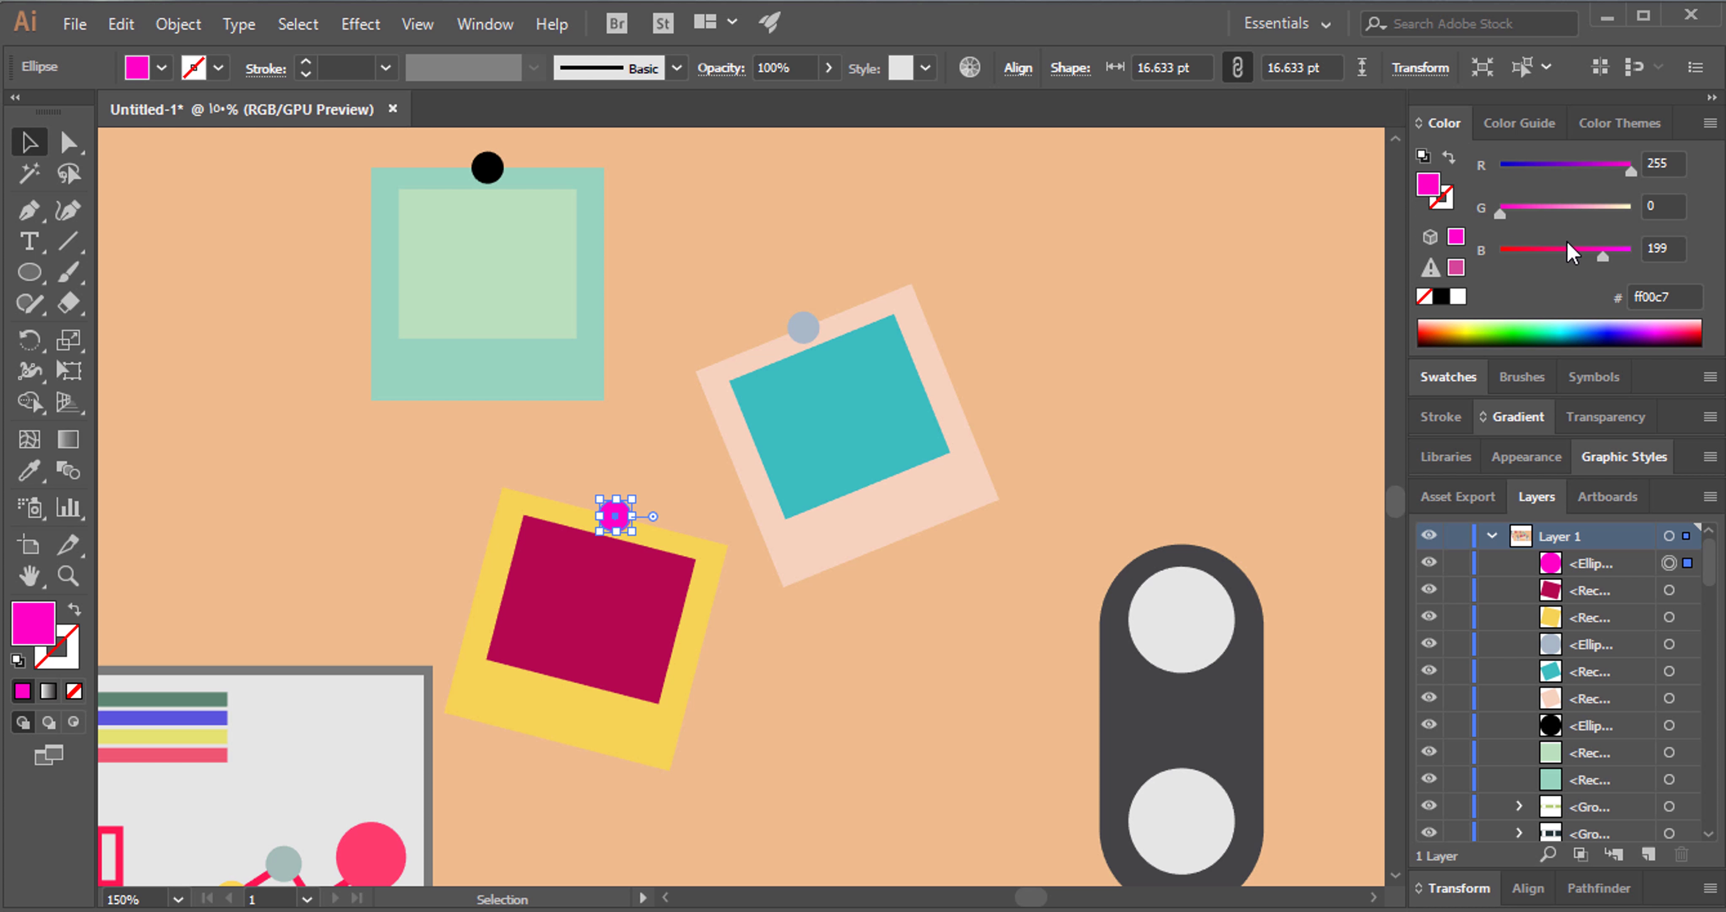
pyautogui.click(1624, 208)
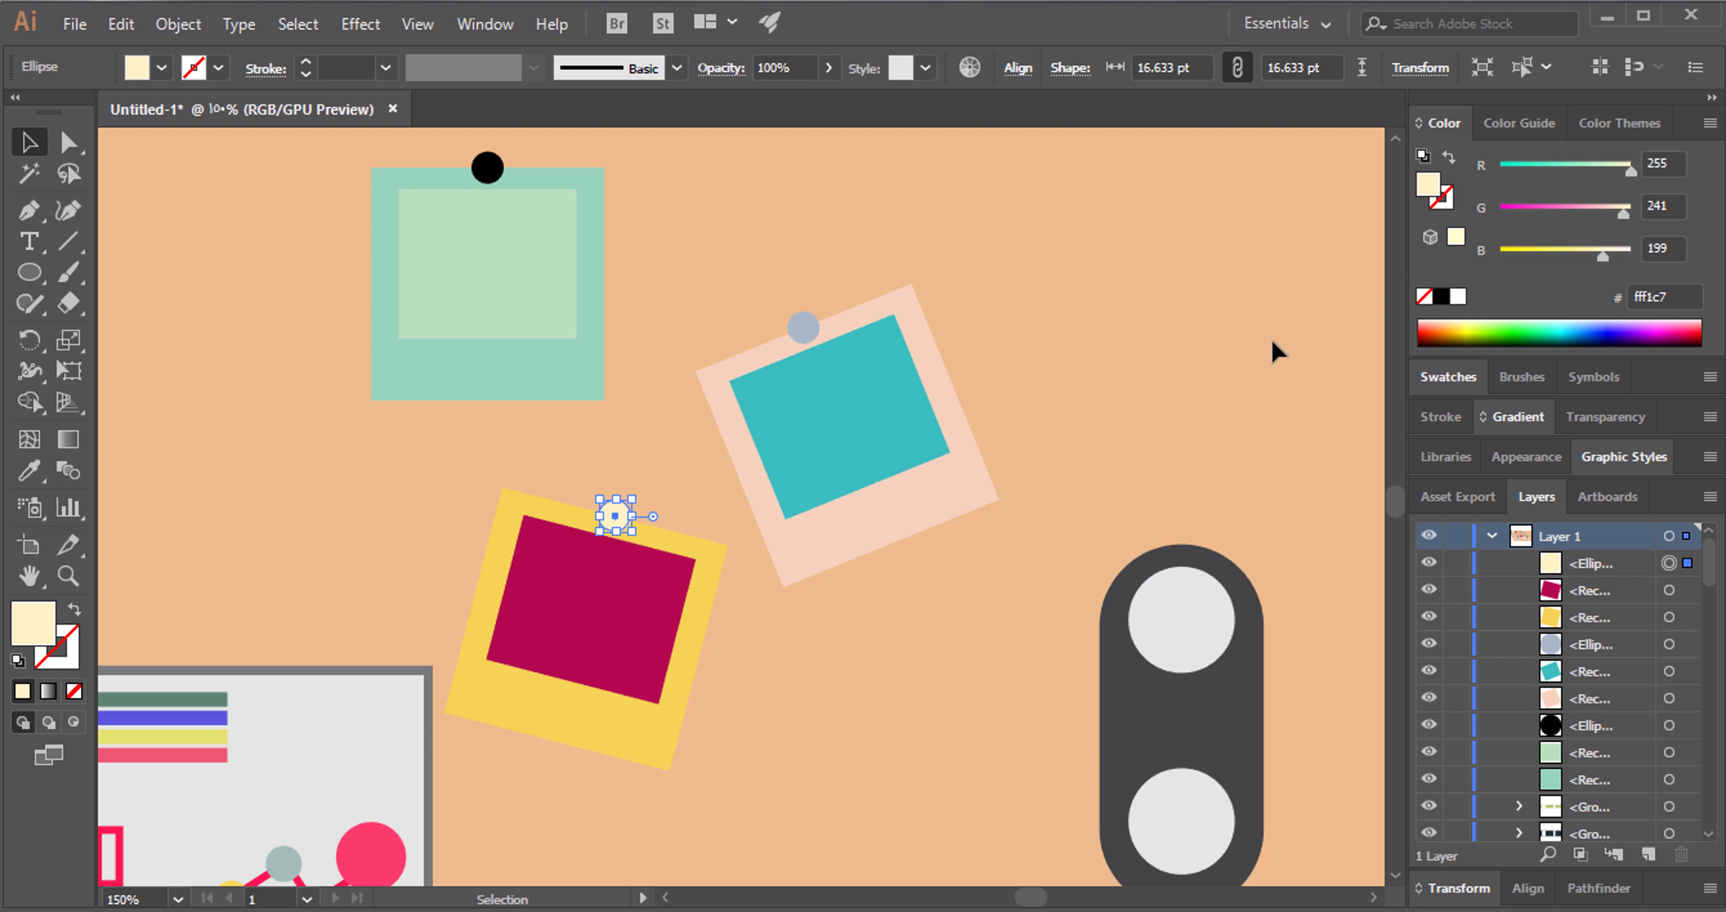
pyautogui.click(1209, 382)
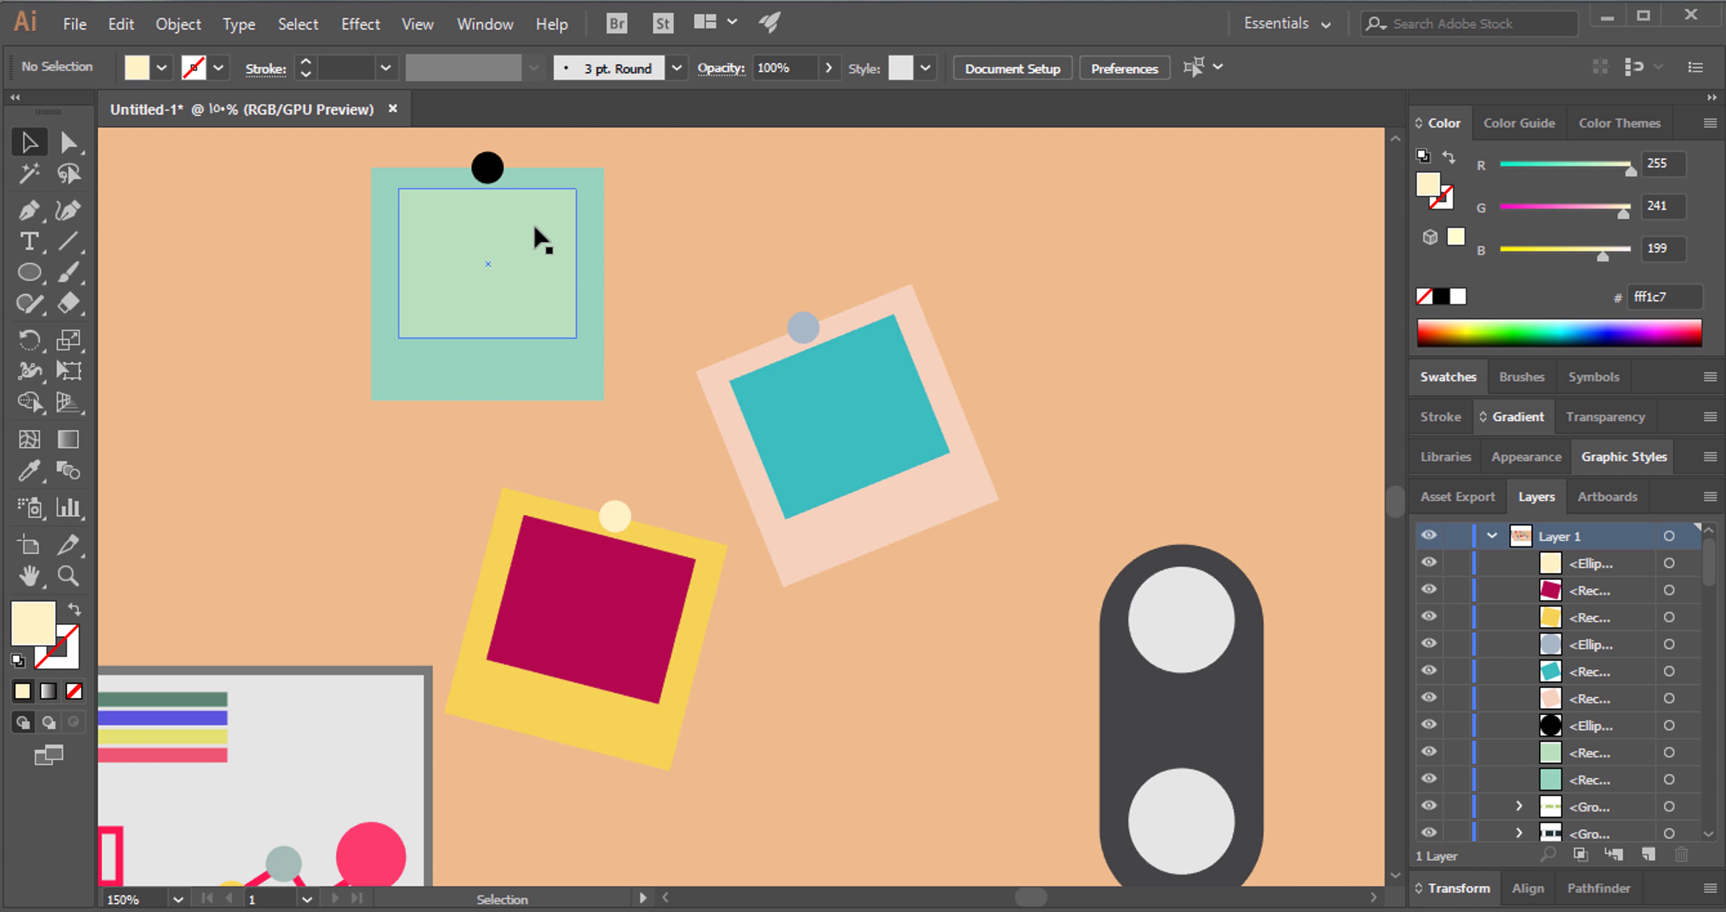
# Turn the green card's black pin pink #ea959c.
pyautogui.click(489, 171)
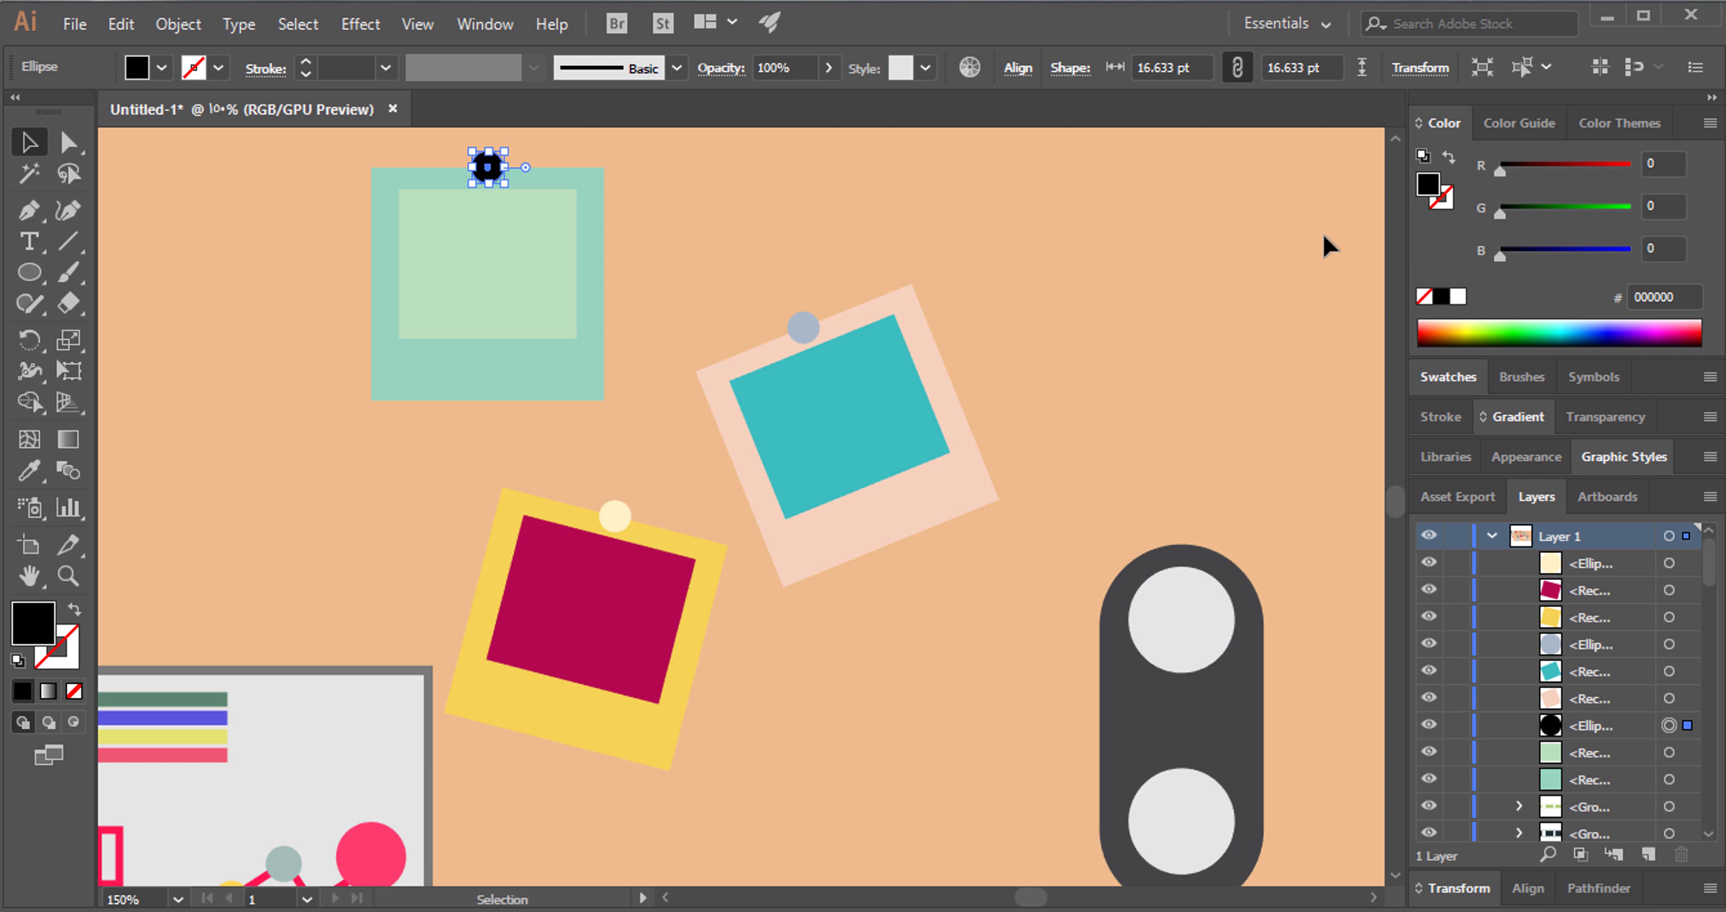
pyautogui.click(1582, 250)
pyautogui.click(1582, 209)
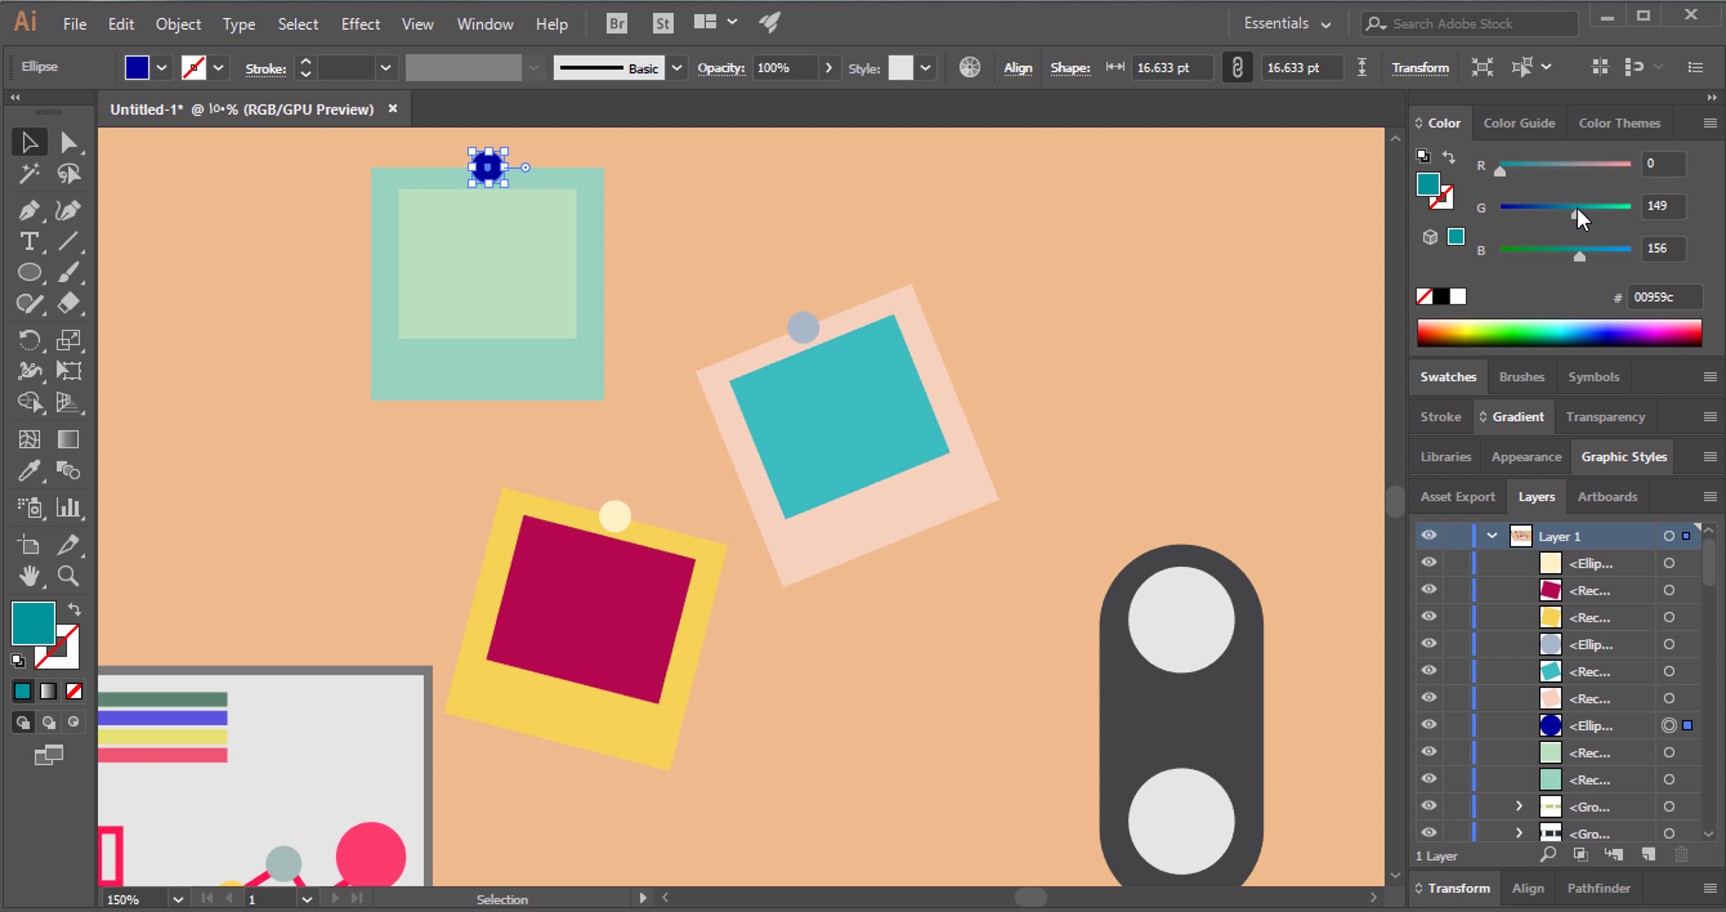
pyautogui.click(865, 255)
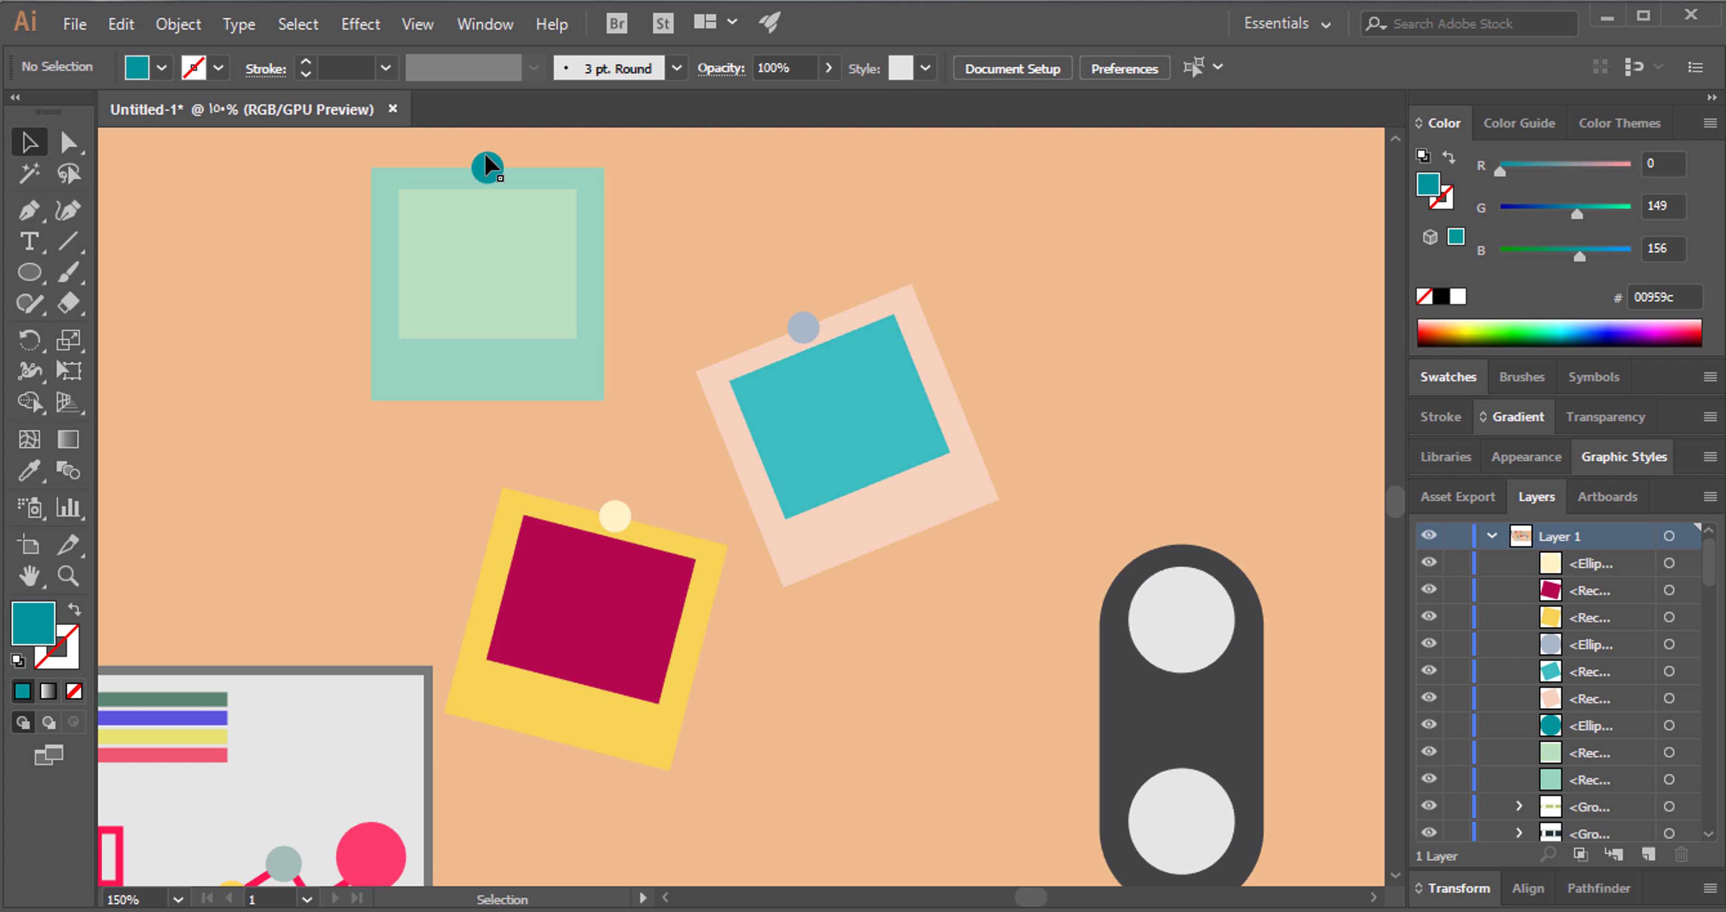
pyautogui.click(499, 167)
pyautogui.click(1620, 167)
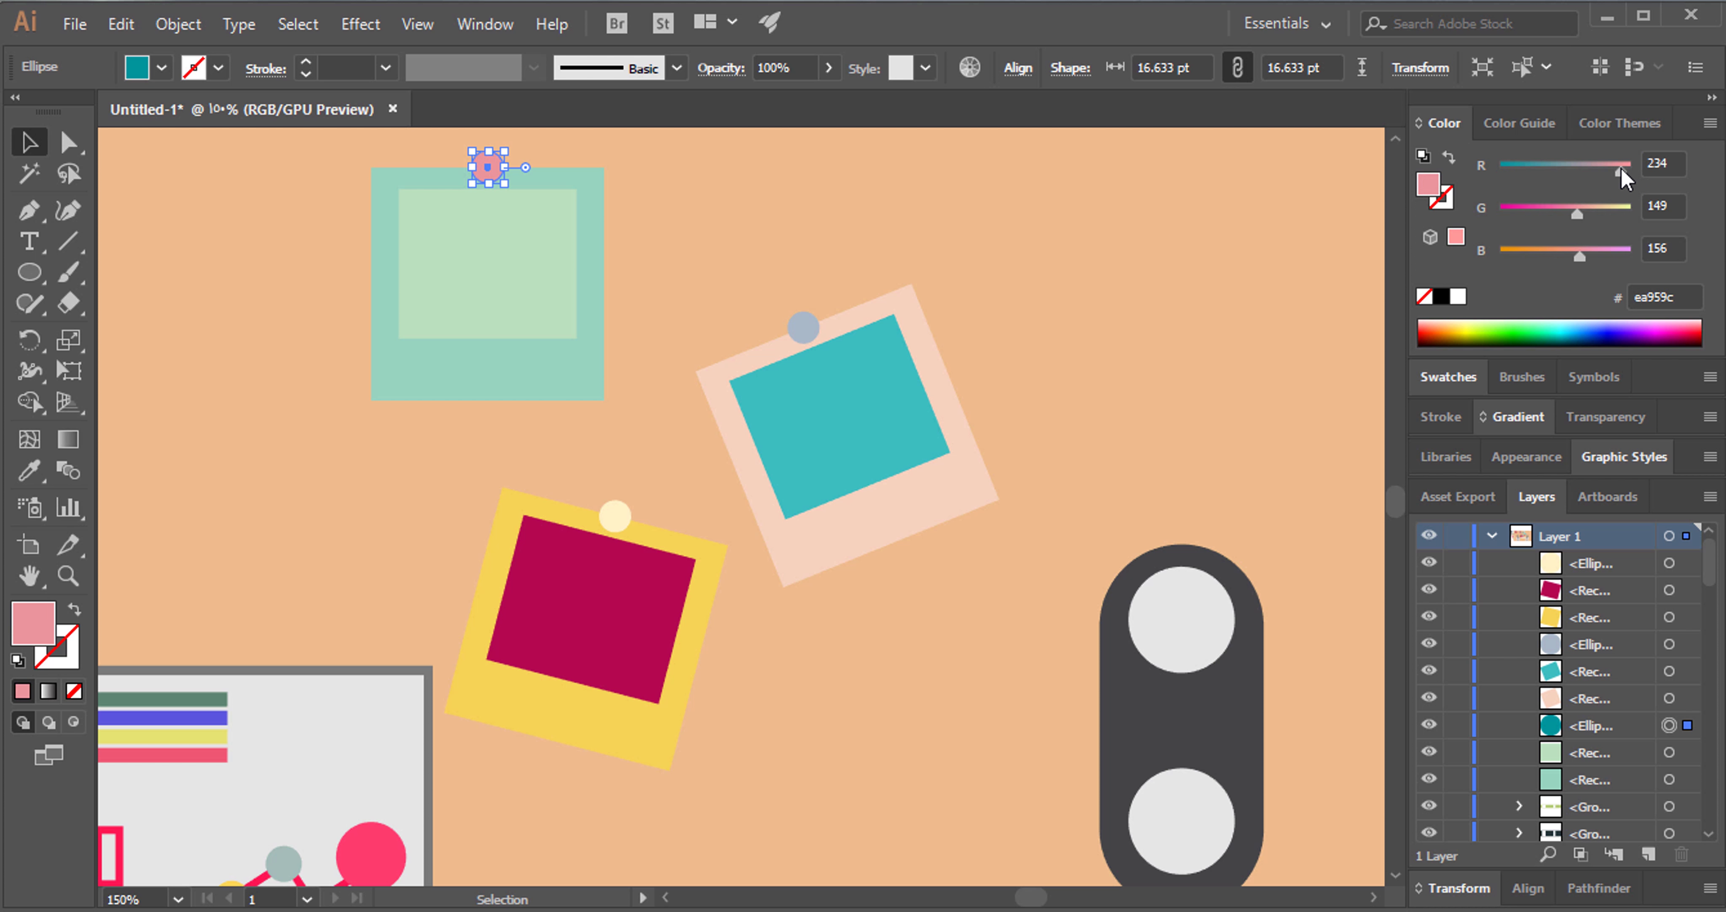
pyautogui.click(996, 243)
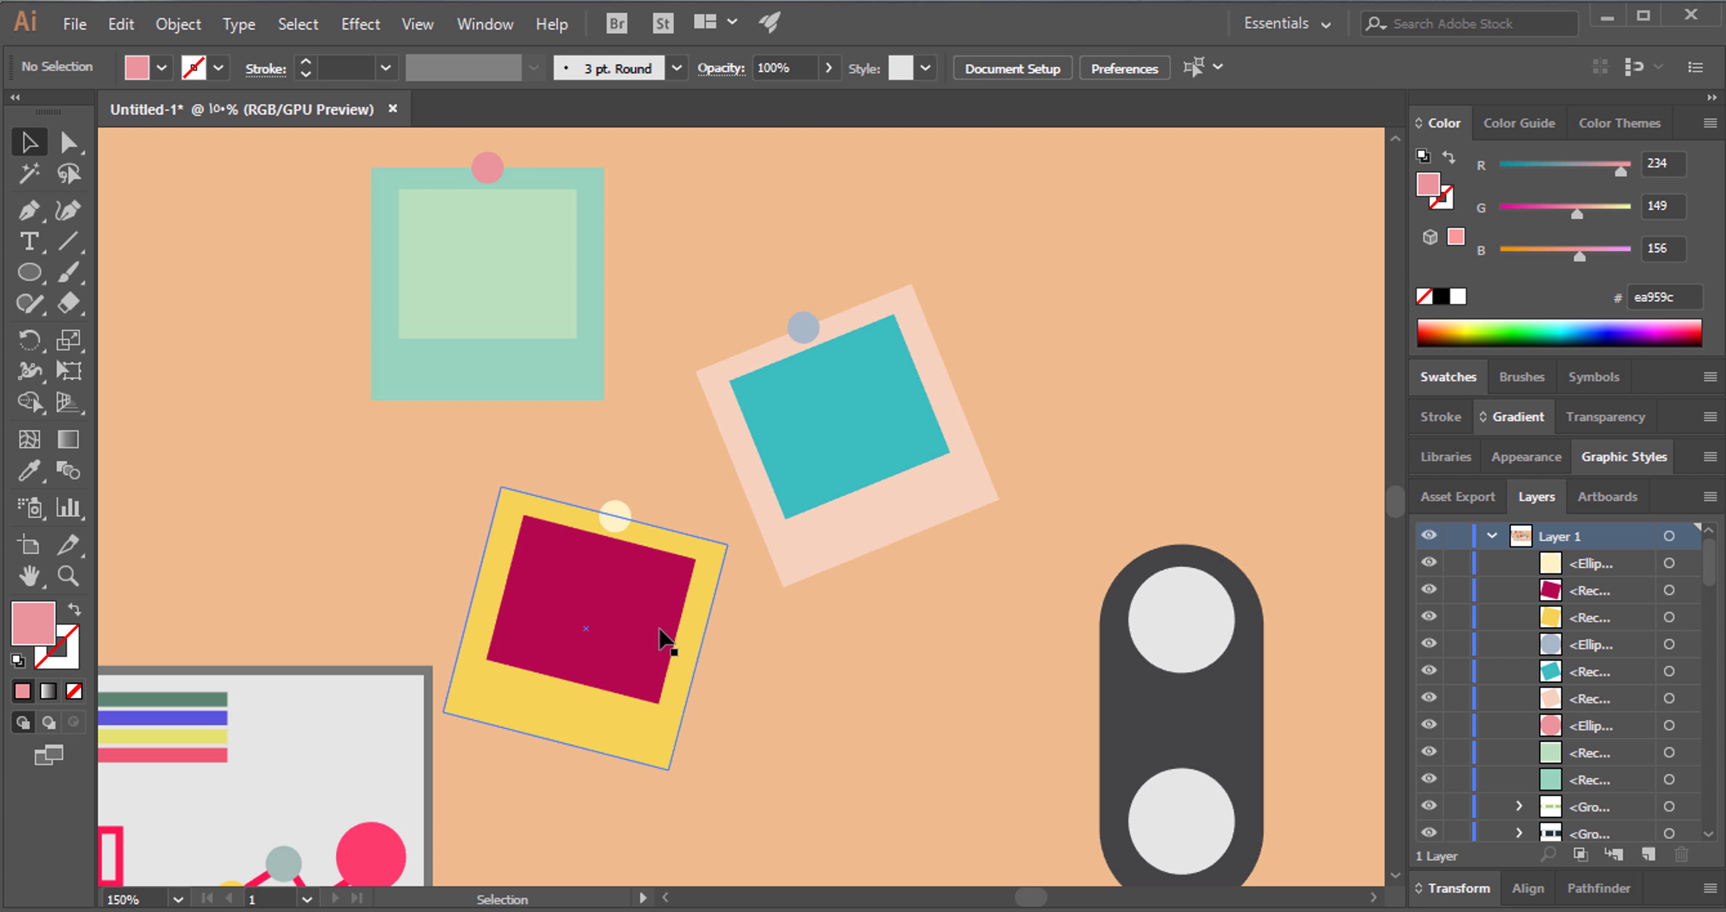
# Set the yellow photo's picture to red #c74f51.
pyautogui.click(623, 630)
pyautogui.click(1539, 167)
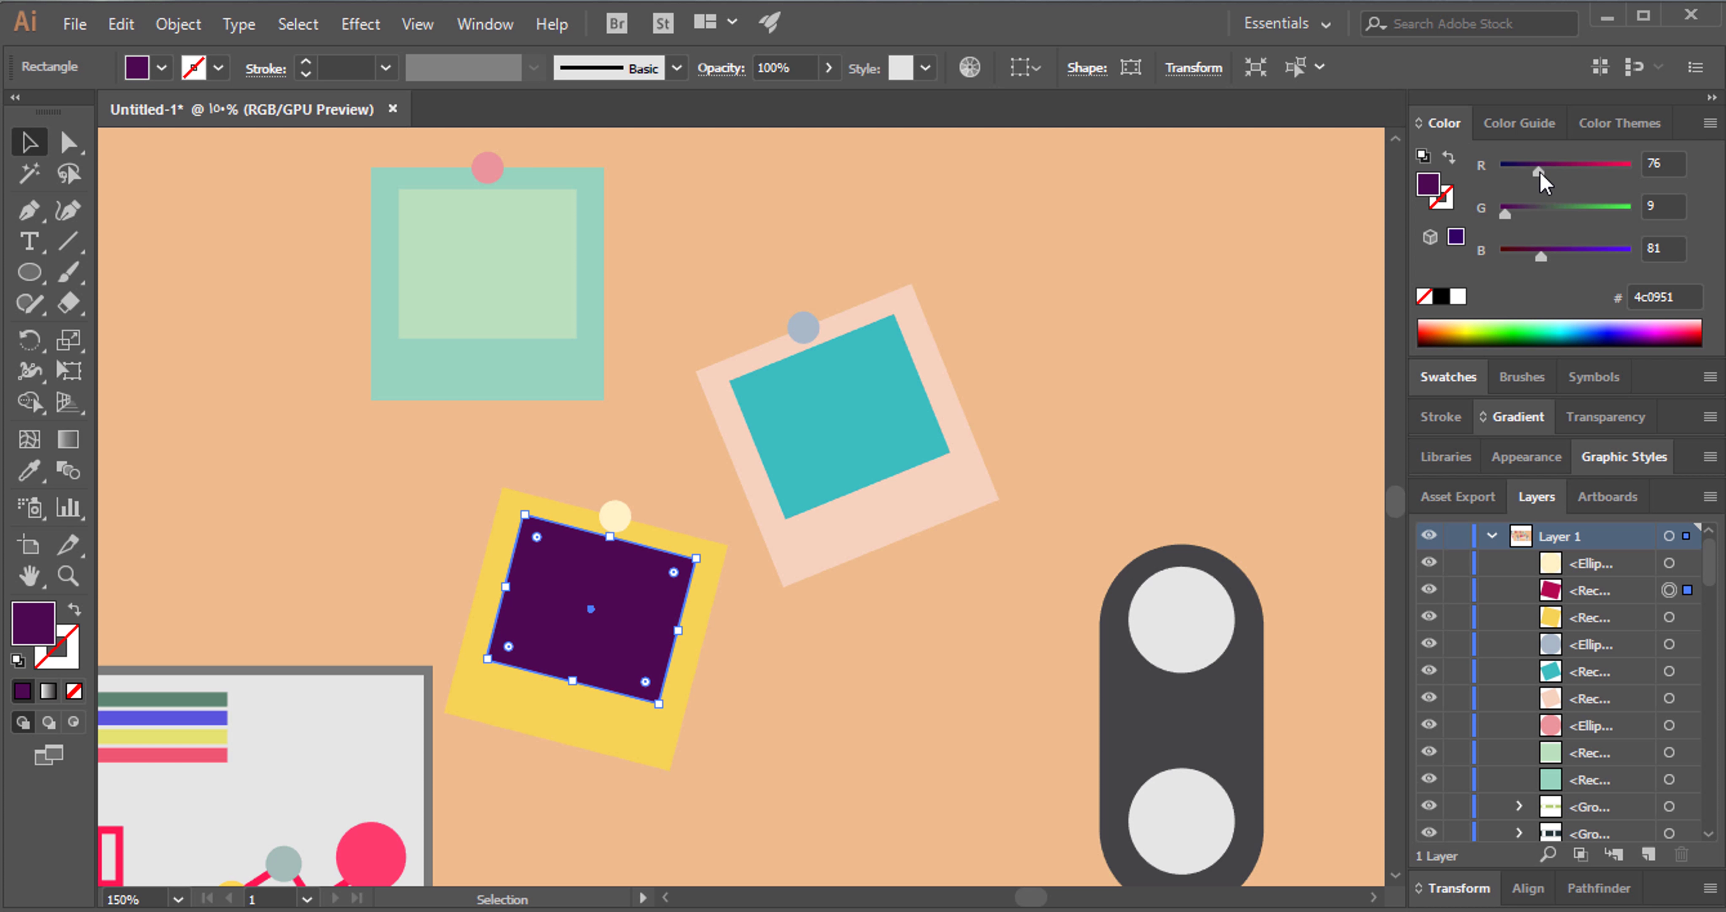
pyautogui.moveTo(1523, 169); pyautogui.dragTo(1498, 171)
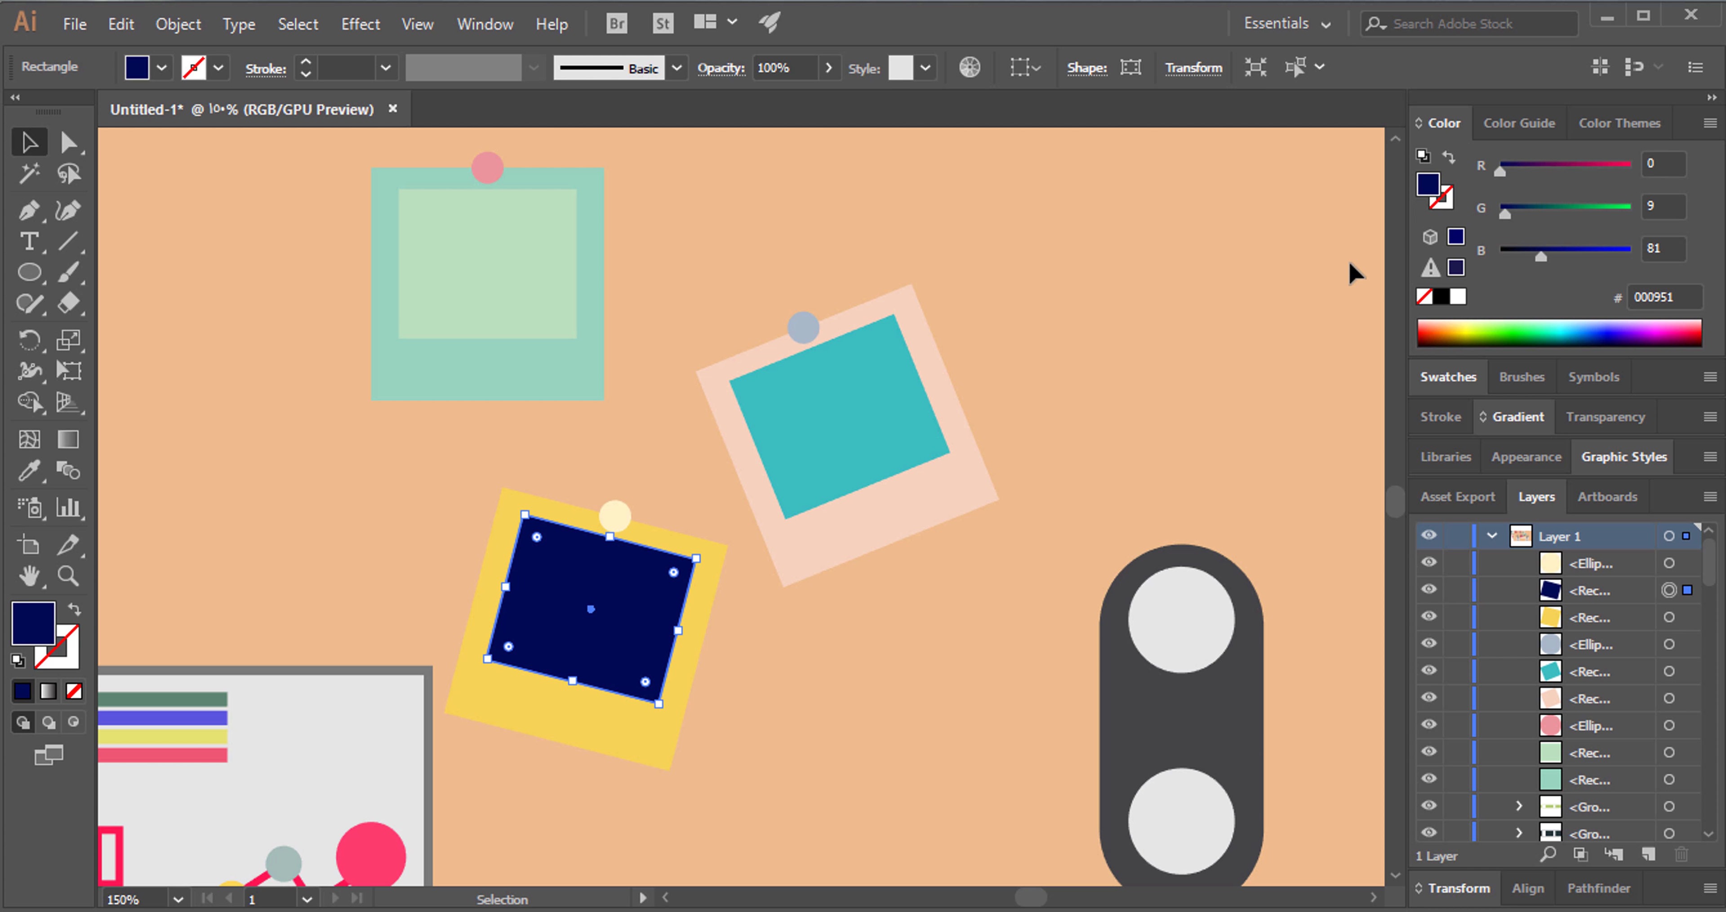
pyautogui.click(1598, 168)
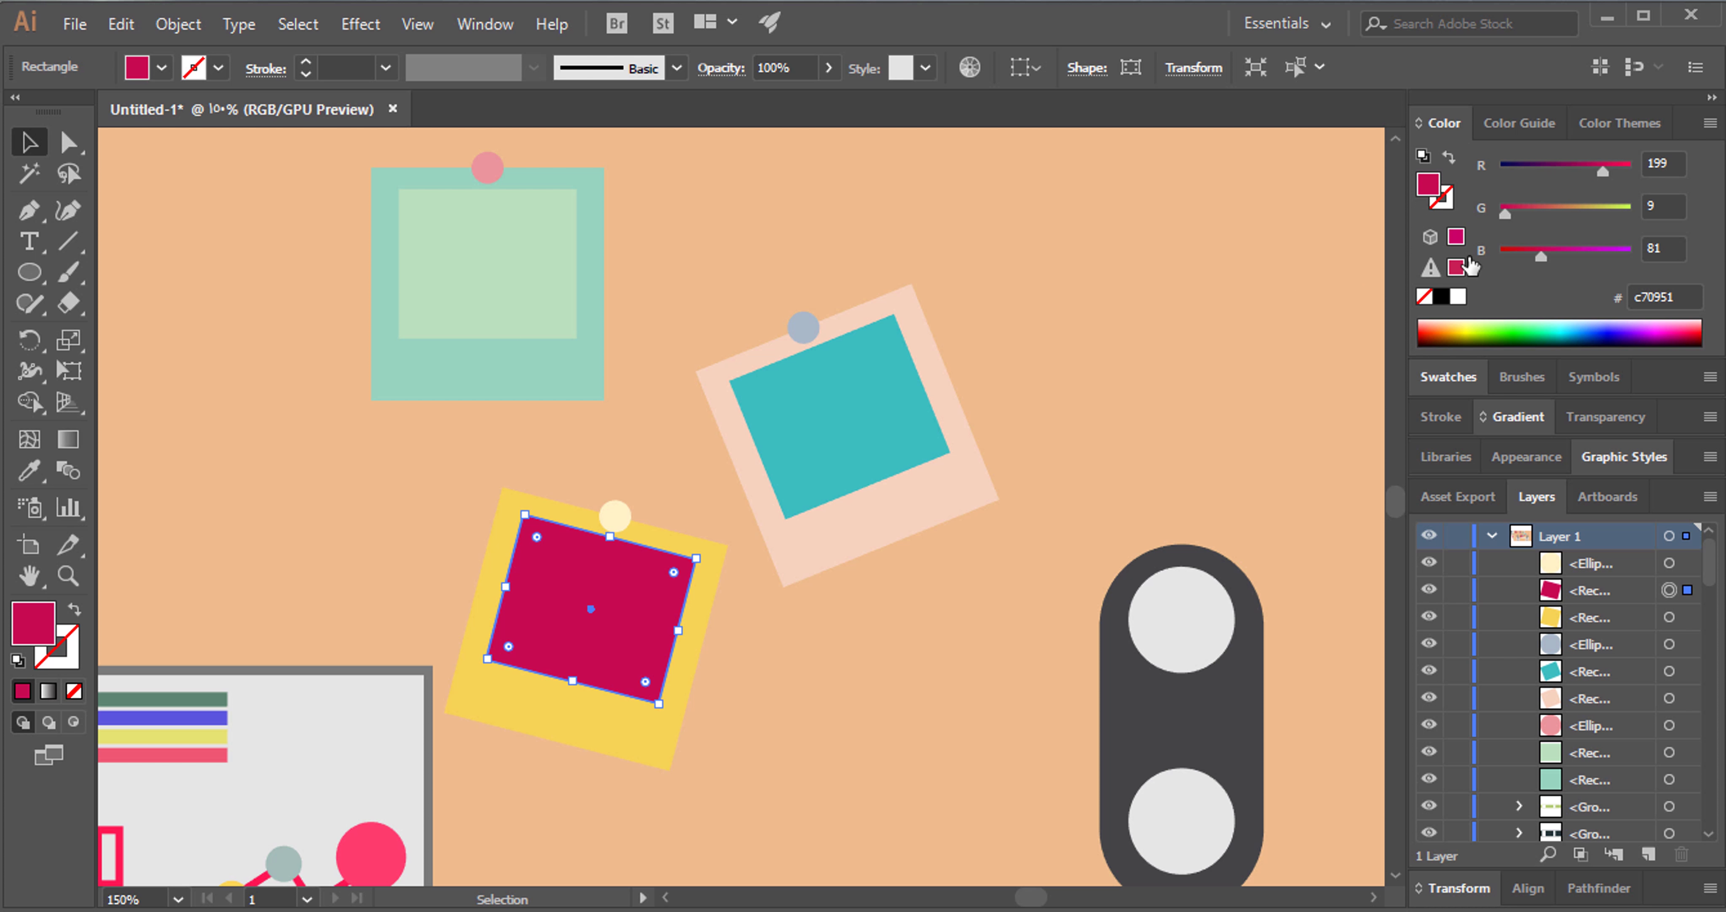
pyautogui.click(1255, 270)
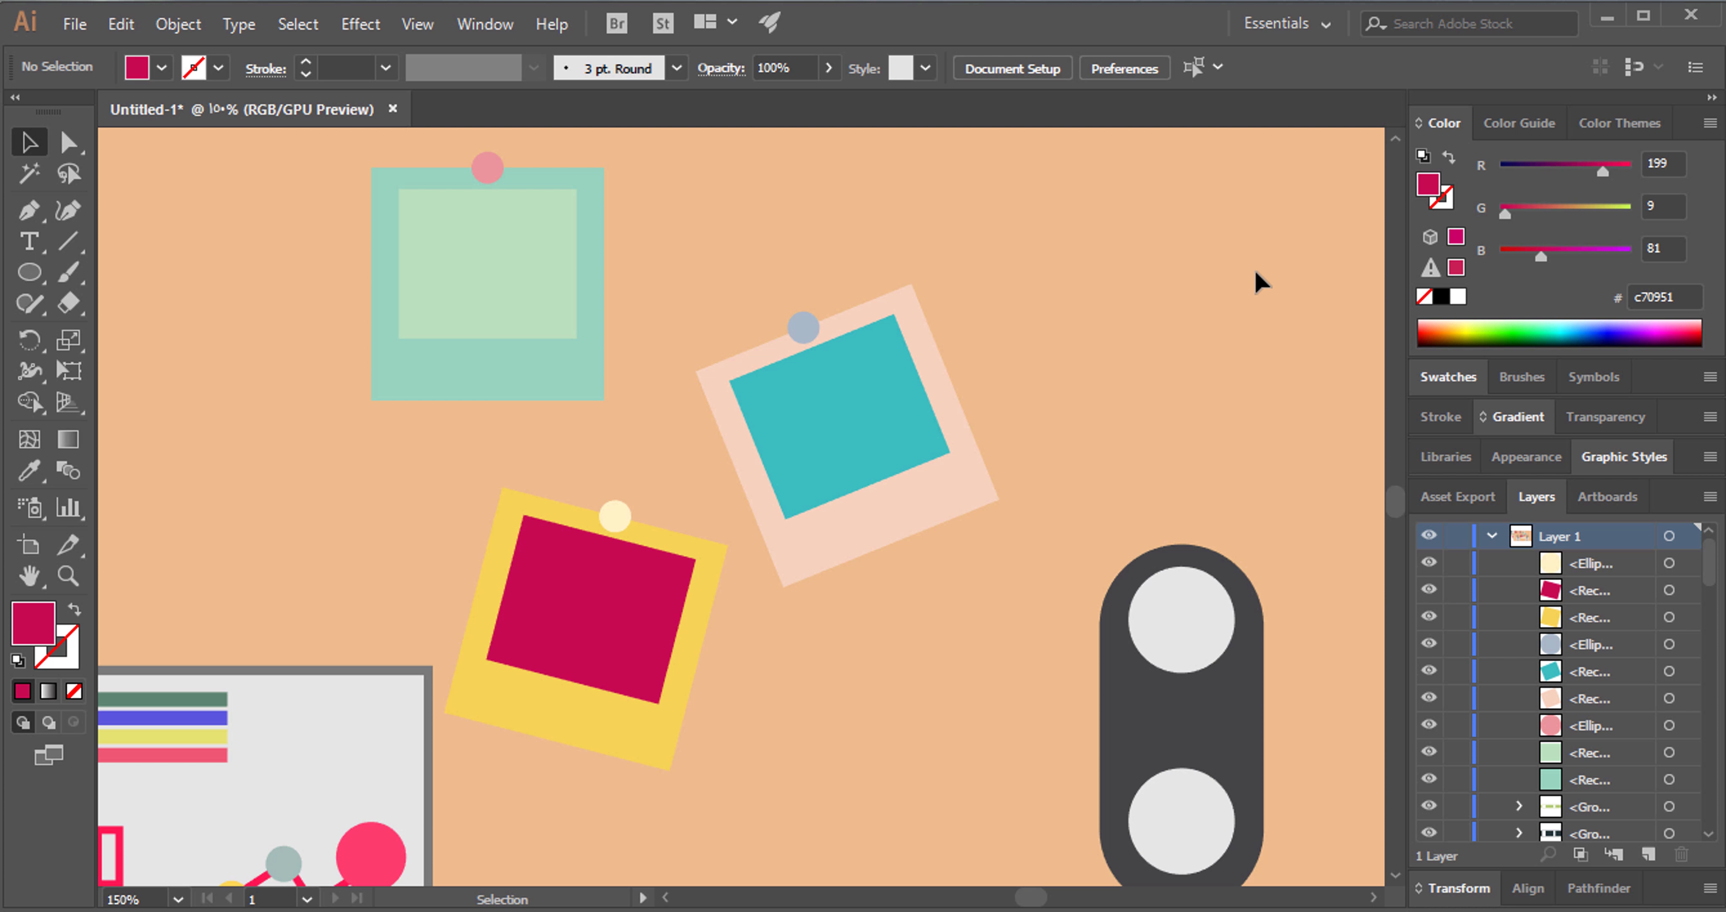
pyautogui.click(593, 634)
pyautogui.moveTo(1615, 210); pyautogui.dragTo(1541, 211)
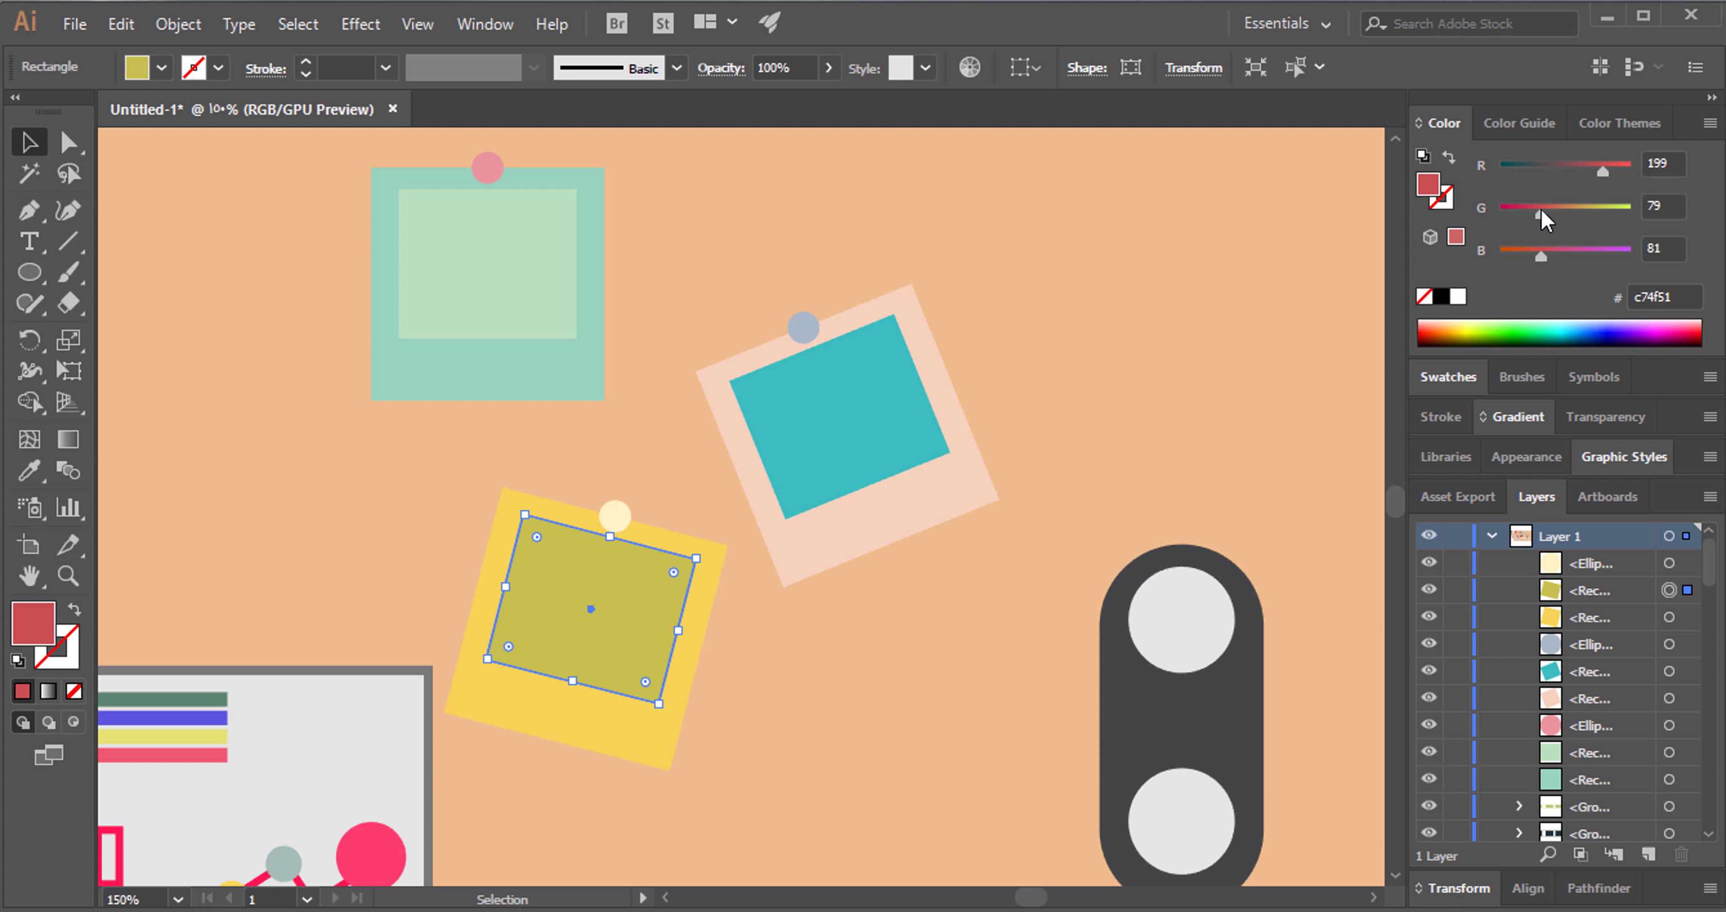
pyautogui.click(1151, 360)
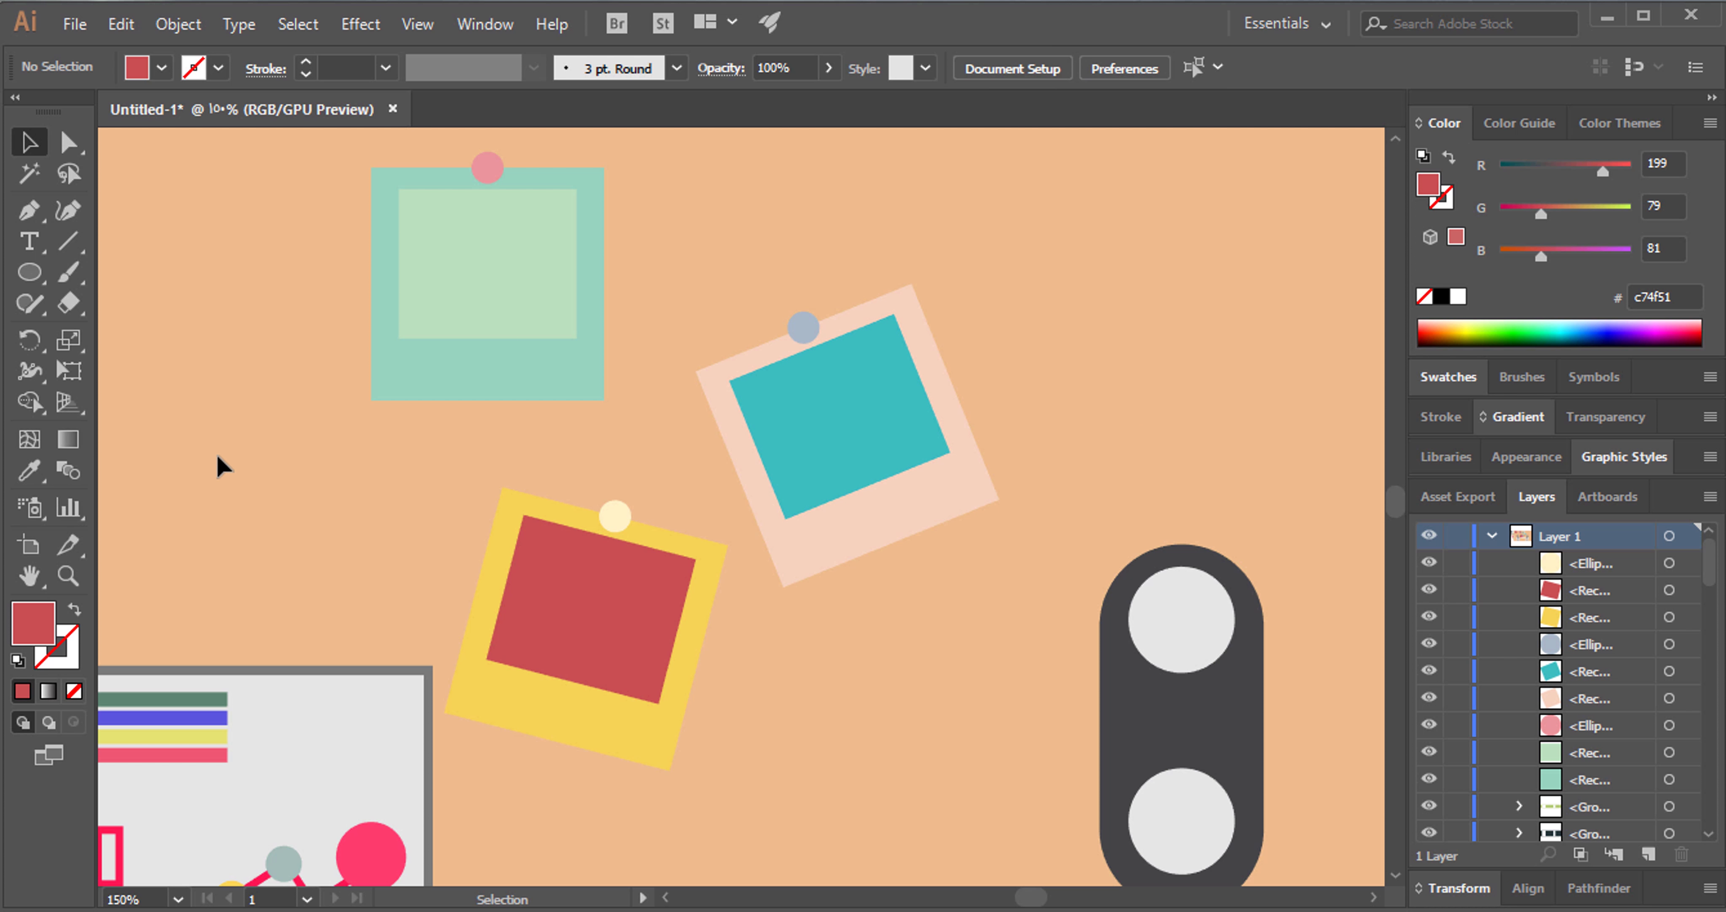
# Zoom out to 33.33% so all three pinned photos and the desk are visible.
pyautogui.click(67, 575)
pyautogui.keyDown('alt'); pyautogui.click(732, 548); pyautogui.keyUp('alt')
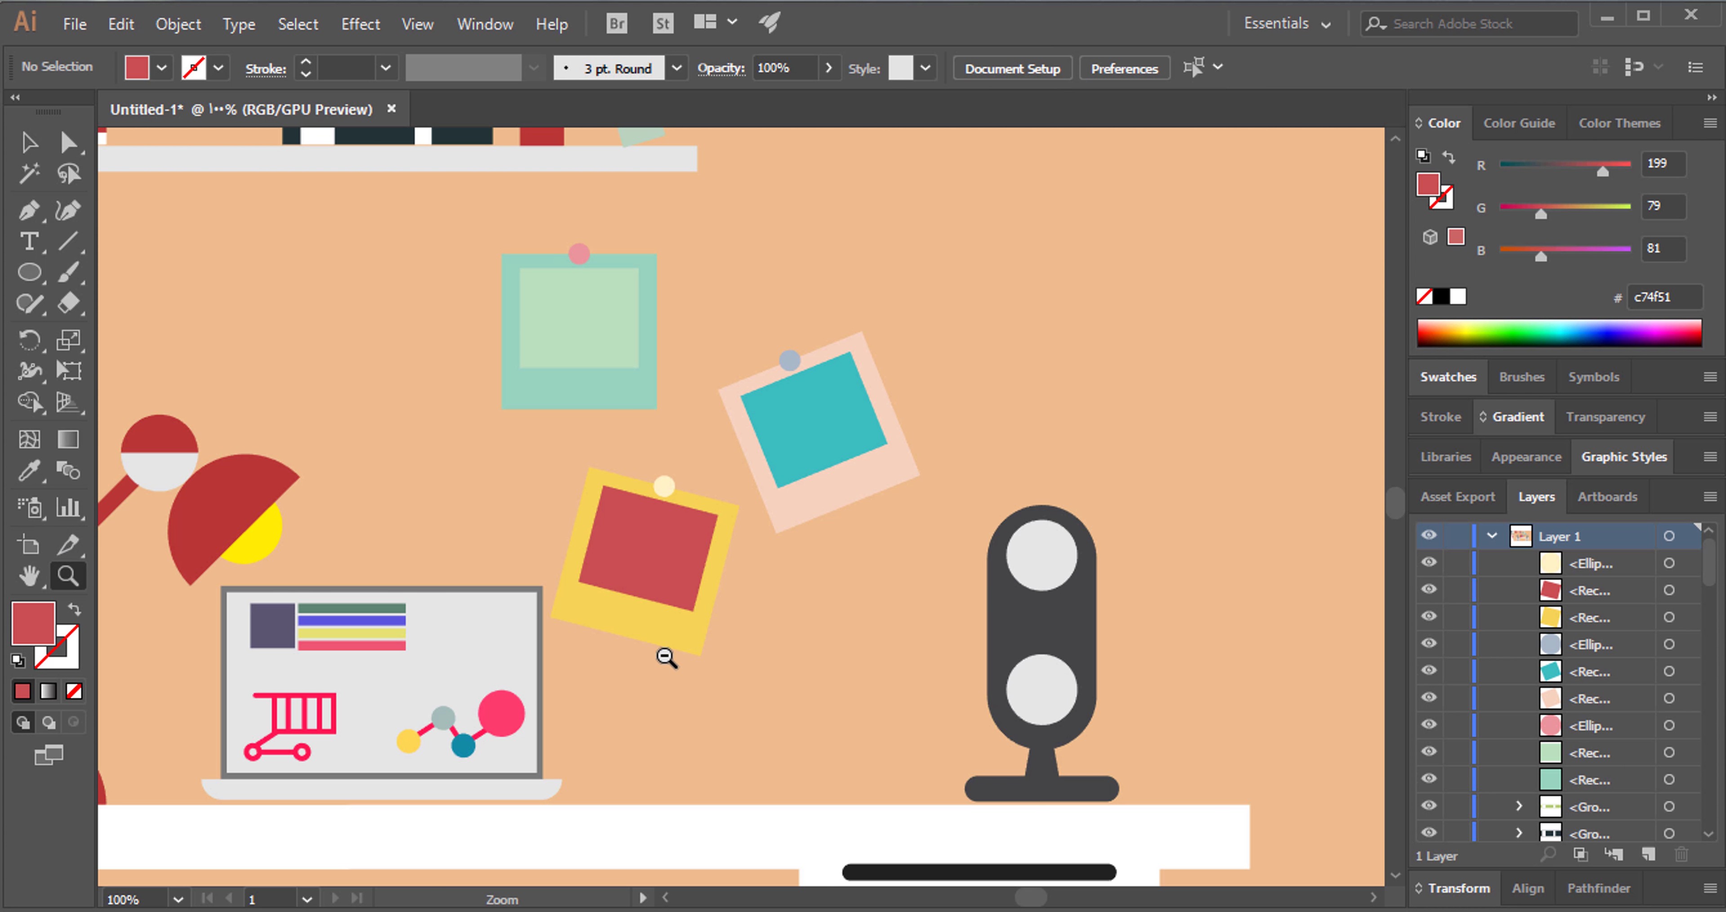
pyautogui.keyDown('alt'); pyautogui.click(663, 659); pyautogui.keyUp('alt')
pyautogui.keyDown('alt'); pyautogui.click(588, 536); pyautogui.keyUp('alt')
pyautogui.keyDown('alt'); pyautogui.click(730, 371); pyautogui.keyUp('alt')
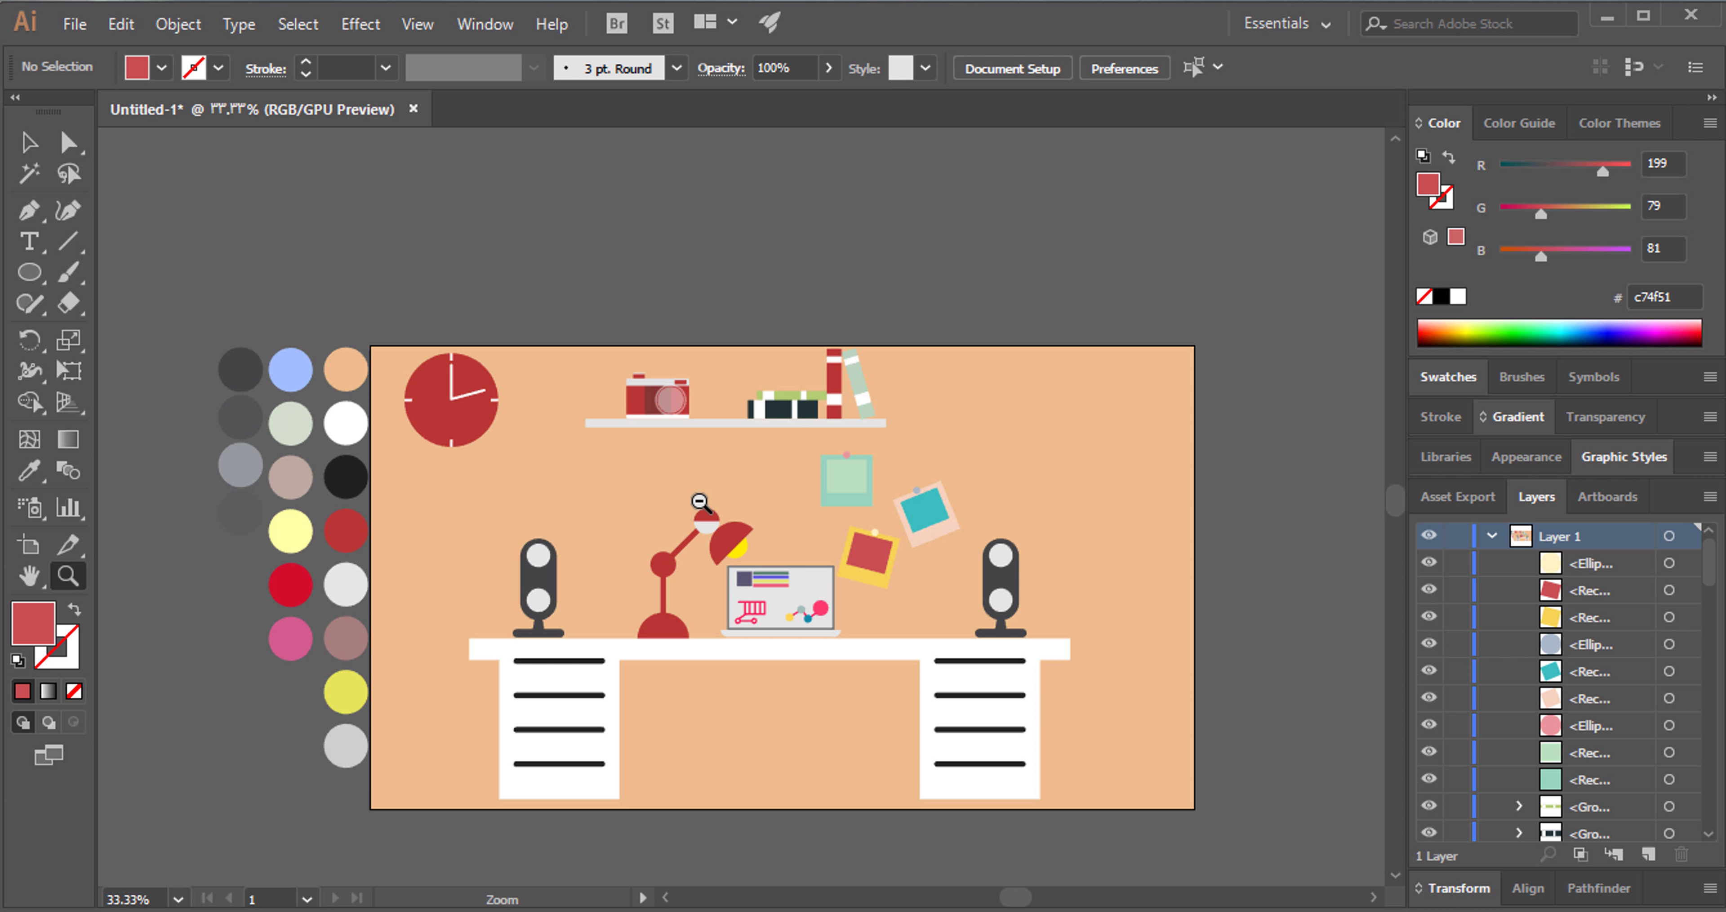
pyautogui.click(30, 143)
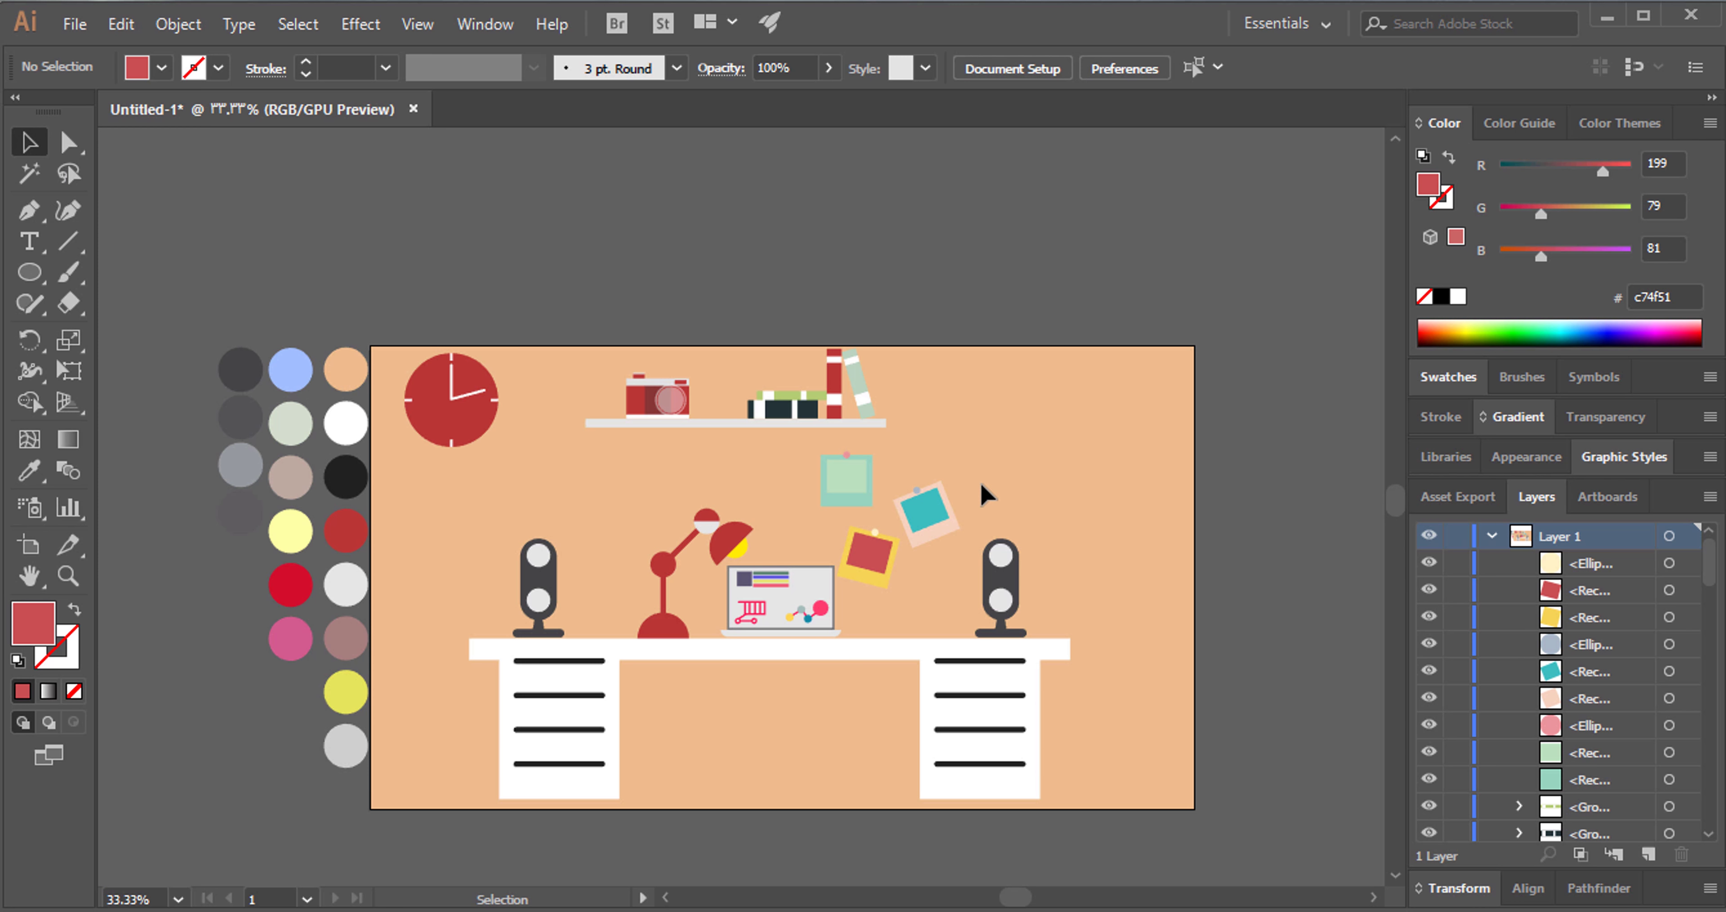